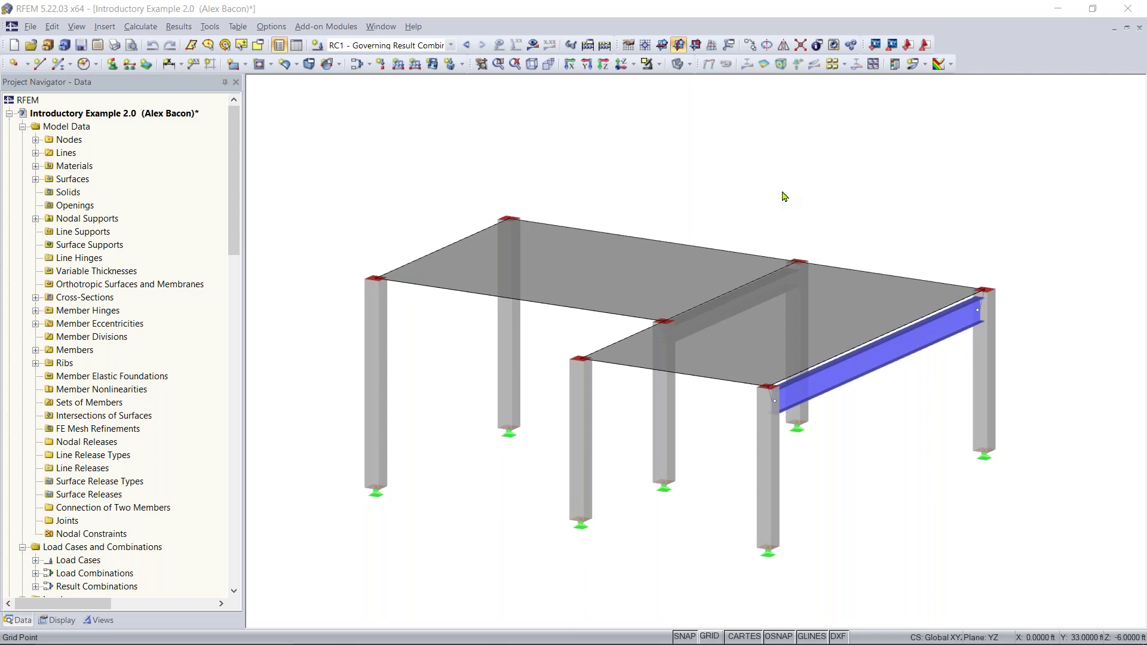
{"action": "left_click", "coordinate": [551, 250]}
{"action": "left_click", "coordinate": [516, 350]}
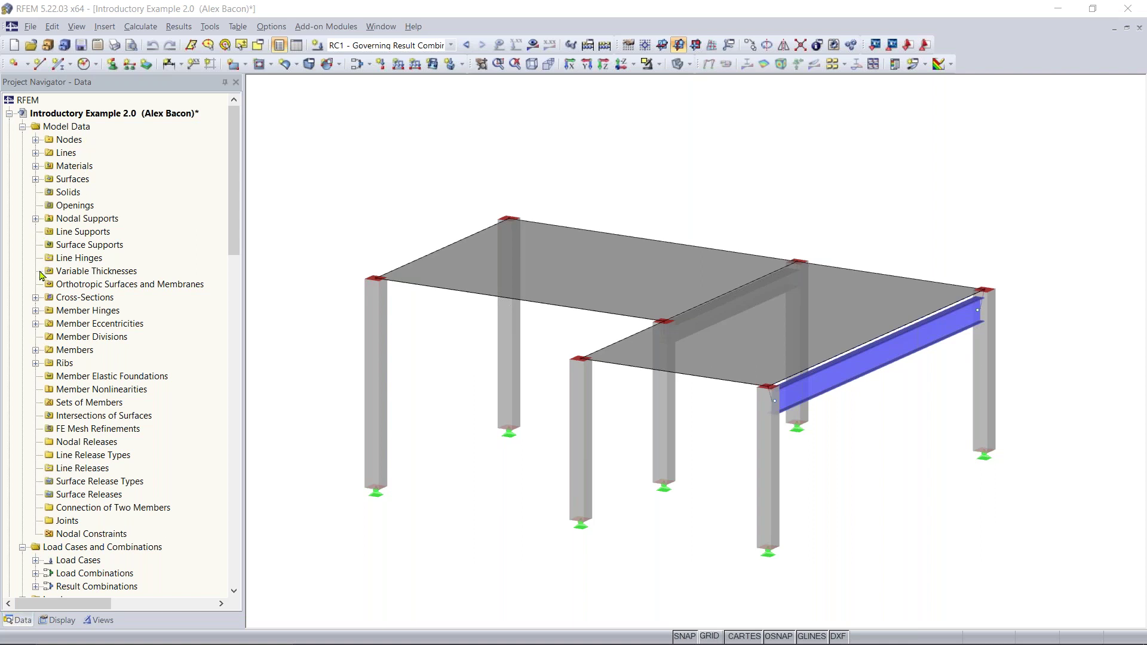
Step: Expand the model's member list and highlight individual members, from the W 18x50 beam to column 6, to locate them in the frame
{"action": "left_click", "coordinate": [36, 350]}
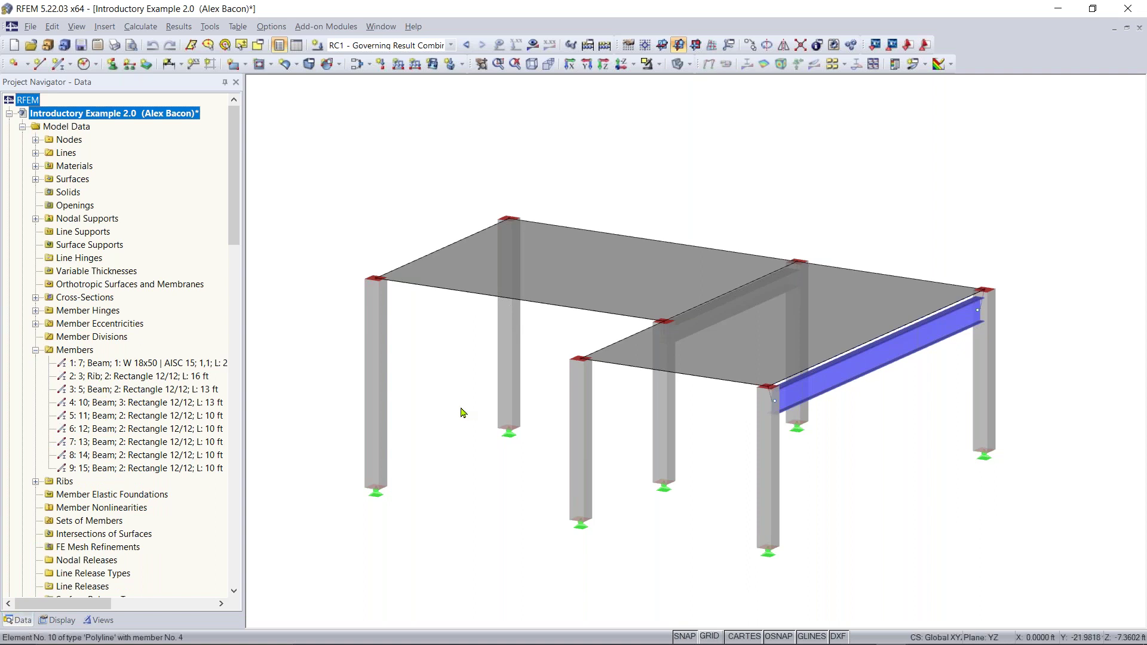
{"action": "left_click", "coordinate": [60, 362]}
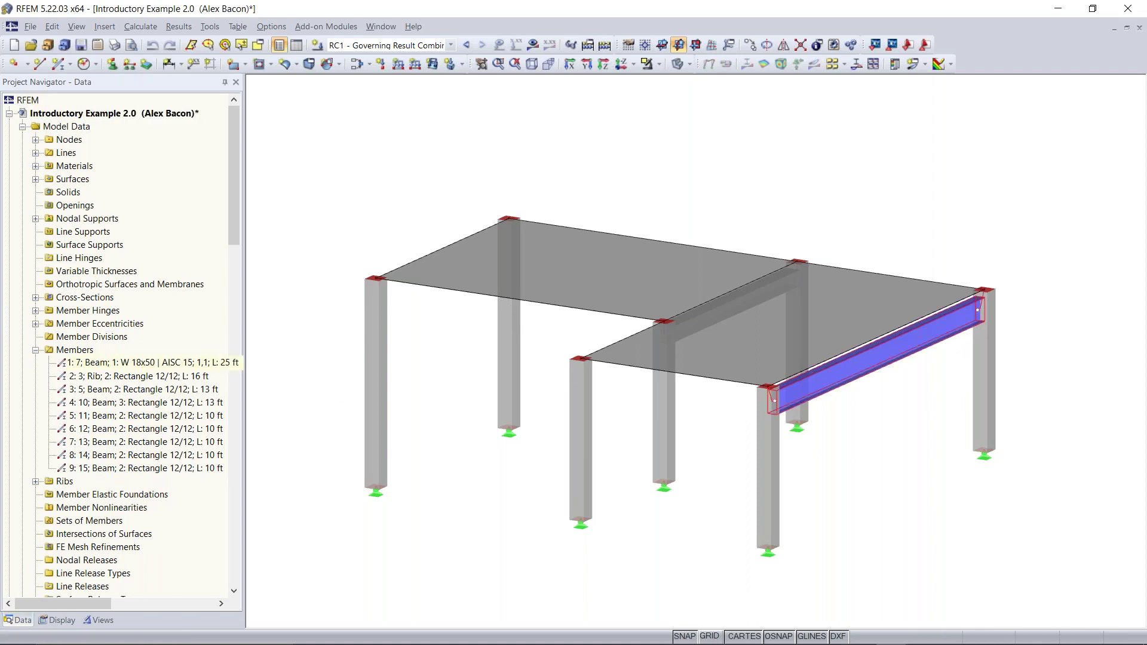
{"action": "key", "text": "Down"}
{"action": "left_click", "coordinate": [144, 391]}
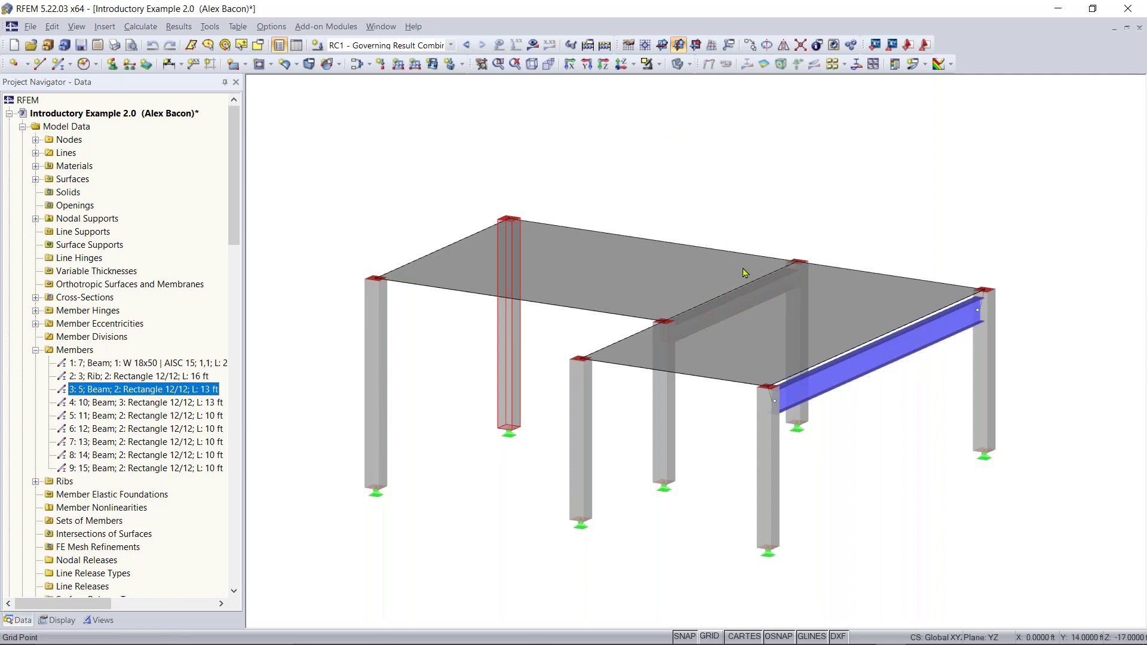
{"action": "left_click", "coordinate": [166, 404]}
{"action": "left_click", "coordinate": [165, 416]}
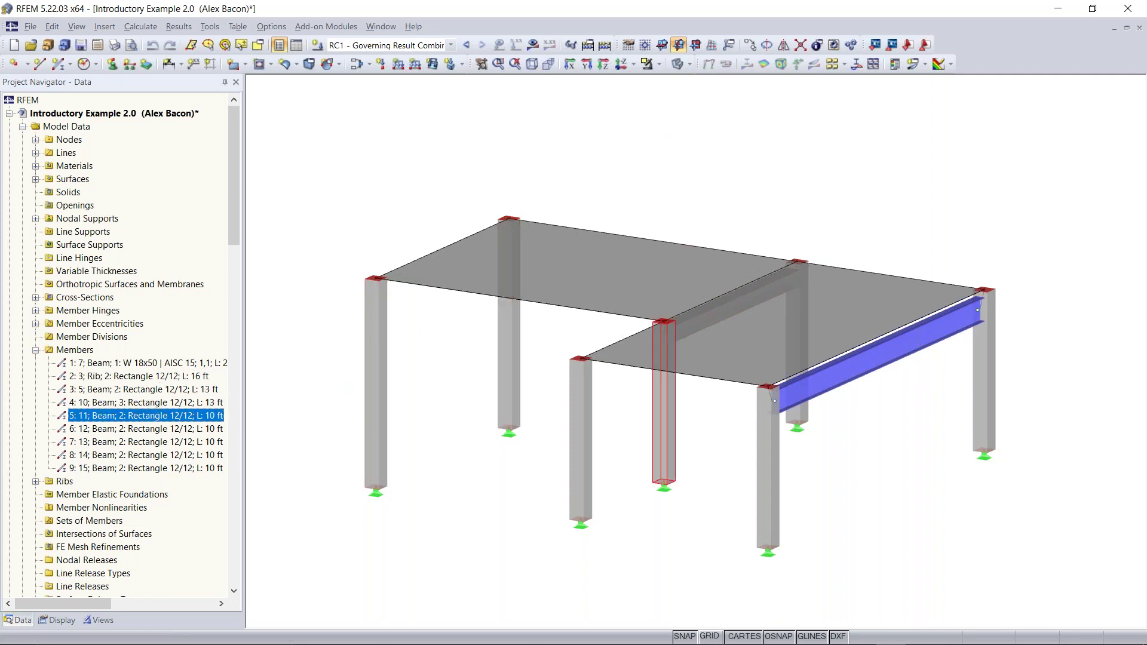
{"action": "left_click", "coordinate": [167, 431]}
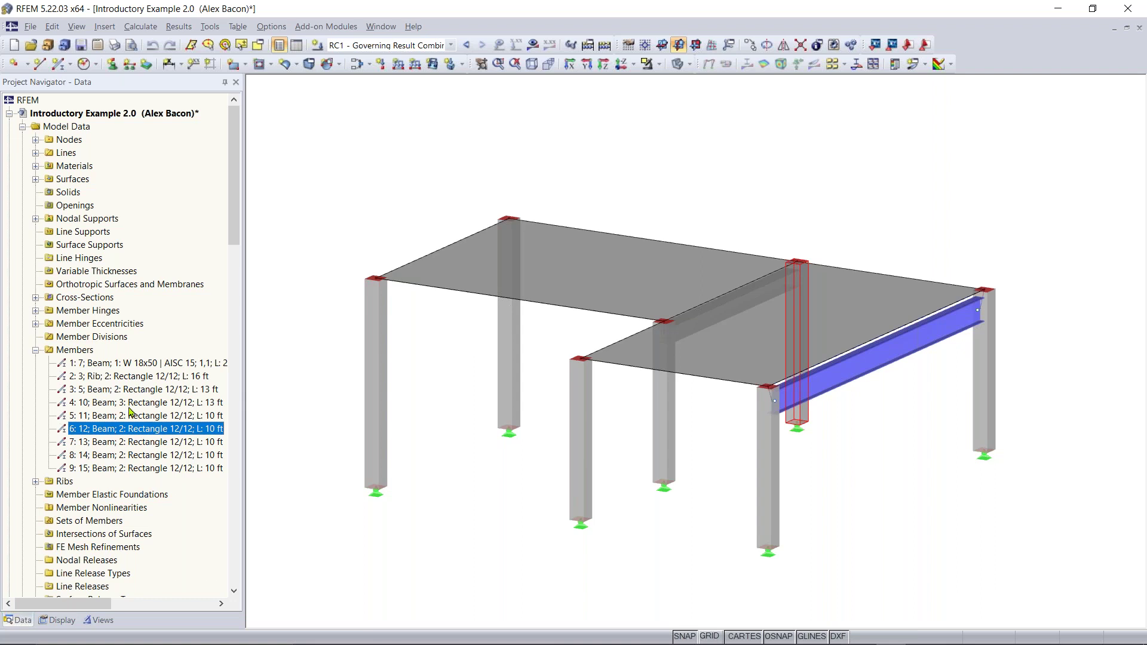
Step: Display the input tables below the model and enlarge their pane to show more node rows
{"action": "middle_click_drag", "start_coordinate": [733, 176], "coordinate": [711, 95]}
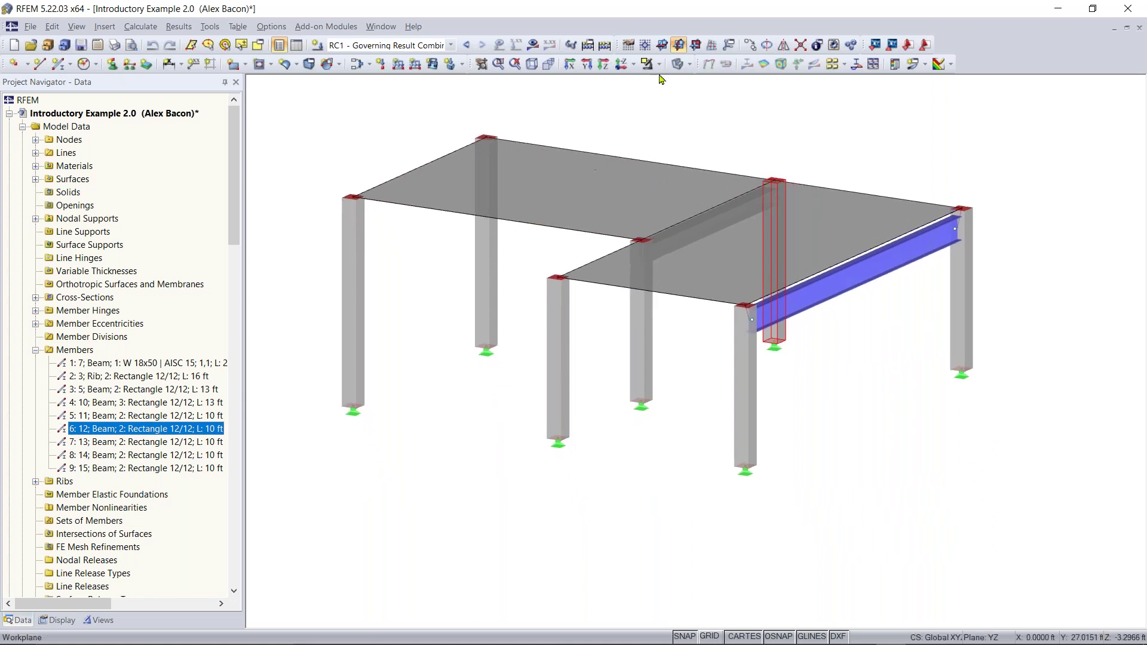
{"action": "left_click", "coordinate": [297, 46]}
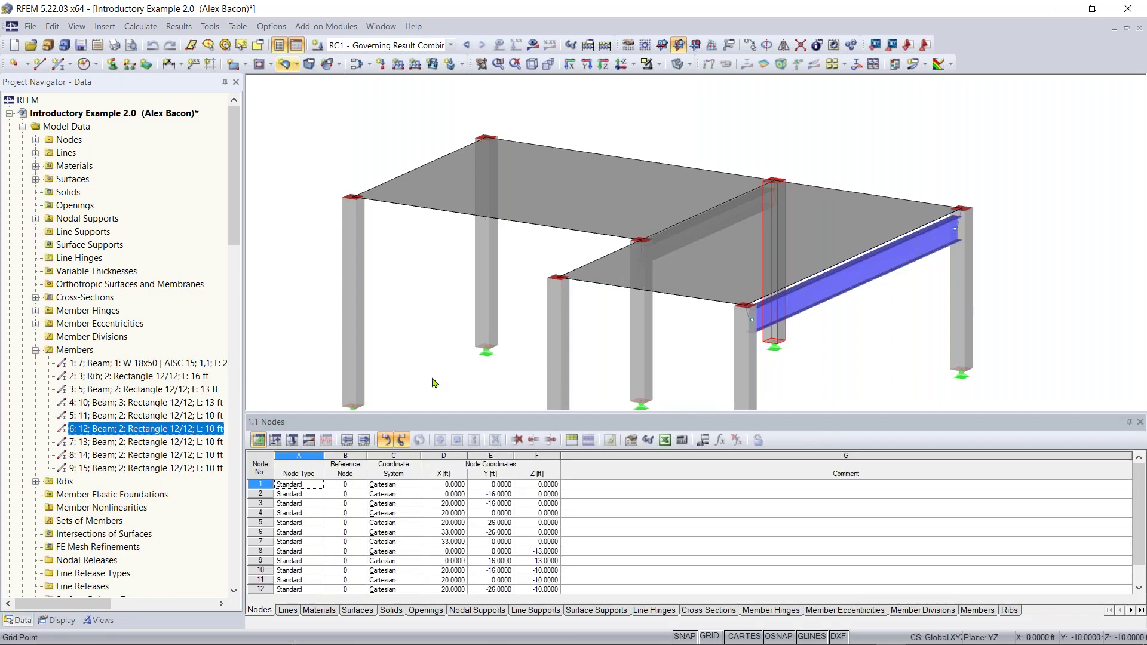
{"action": "left_click_drag", "start_coordinate": [453, 371], "coordinate": [453, 373]}
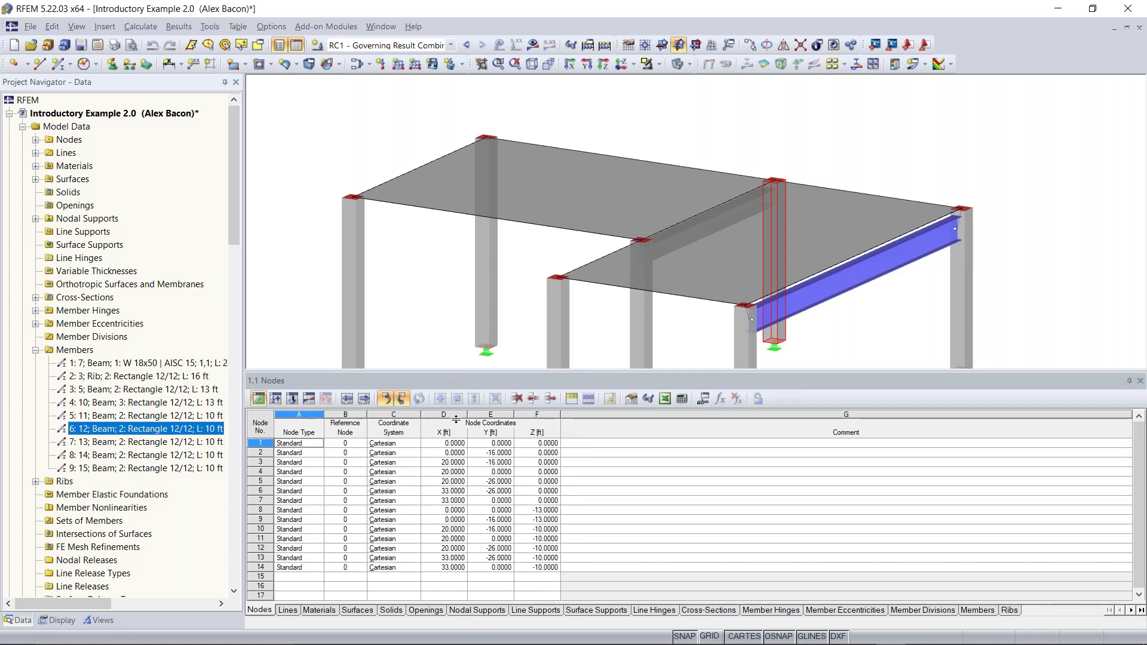
{"action": "left_click_drag", "start_coordinate": [455, 420], "coordinate": [456, 419]}
{"action": "left_click_drag", "start_coordinate": [462, 353], "coordinate": [462, 354]}
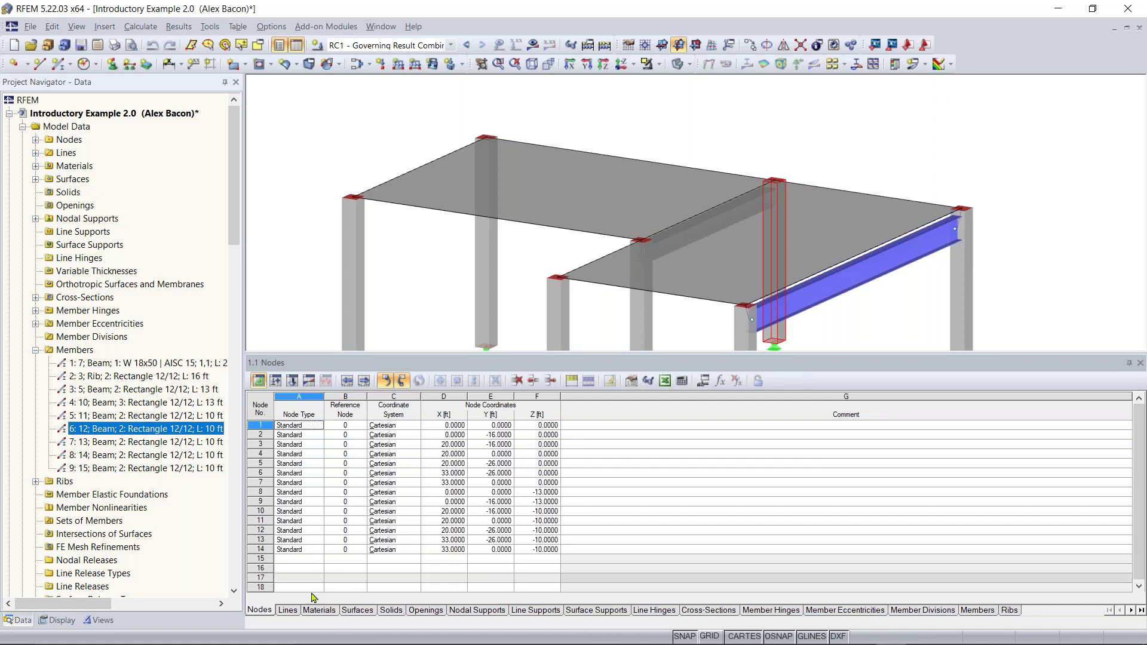
Step: Review the Lines and Materials input tables and return to the Nodes table
{"action": "left_click", "coordinate": [288, 612]}
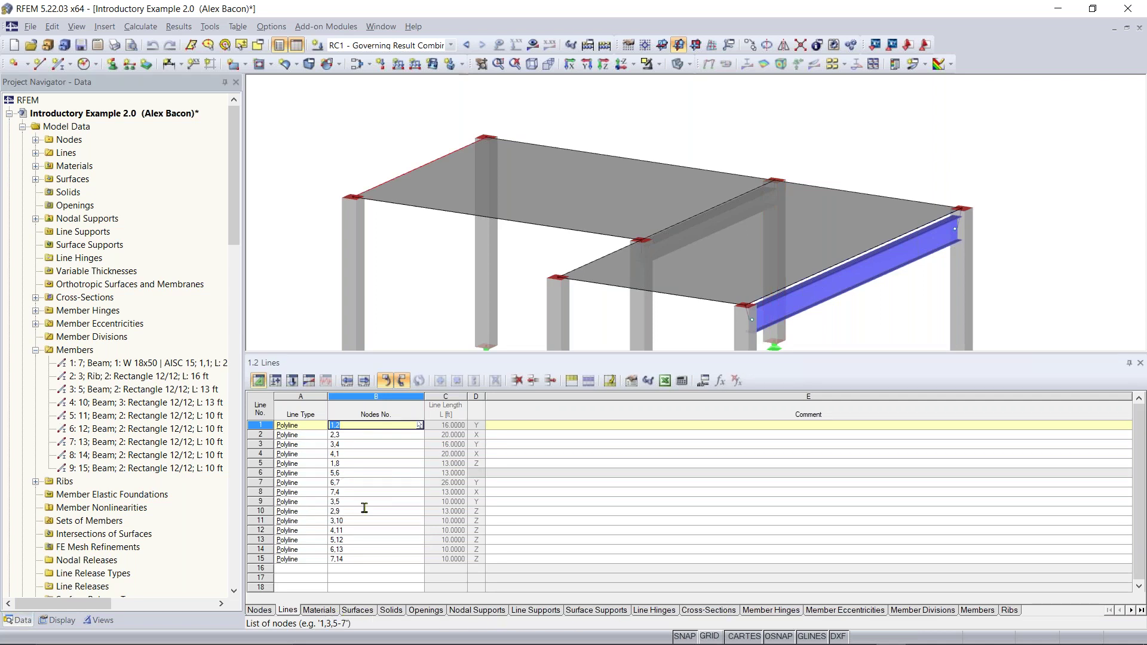
{"action": "left_click", "coordinate": [326, 610]}
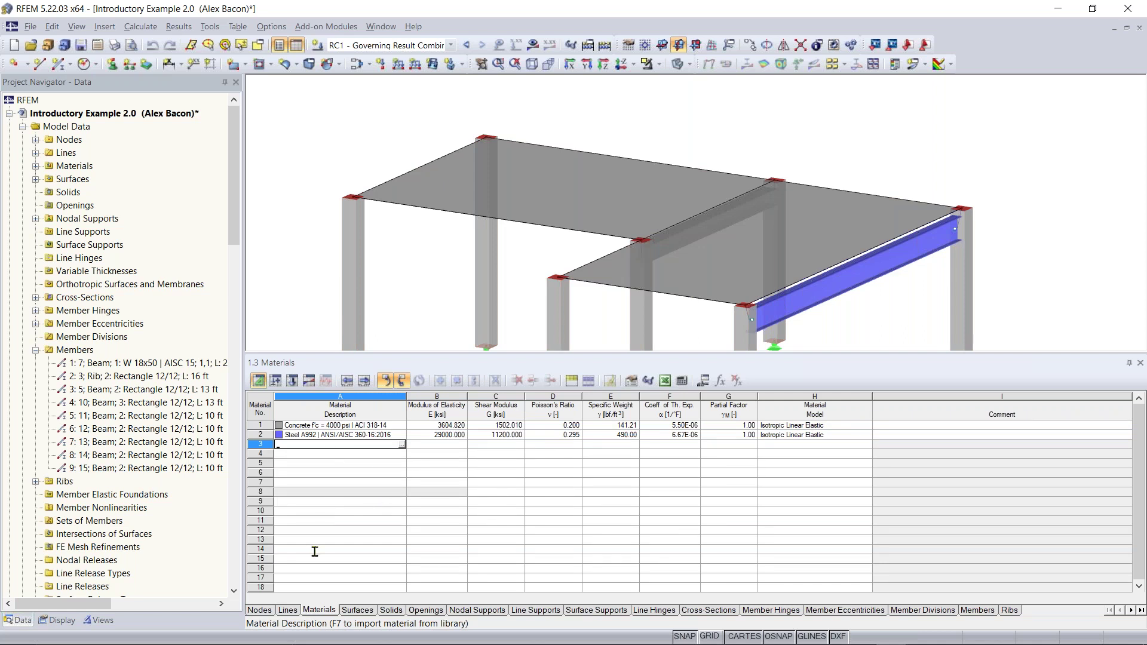
{"action": "left_click", "coordinate": [259, 610]}
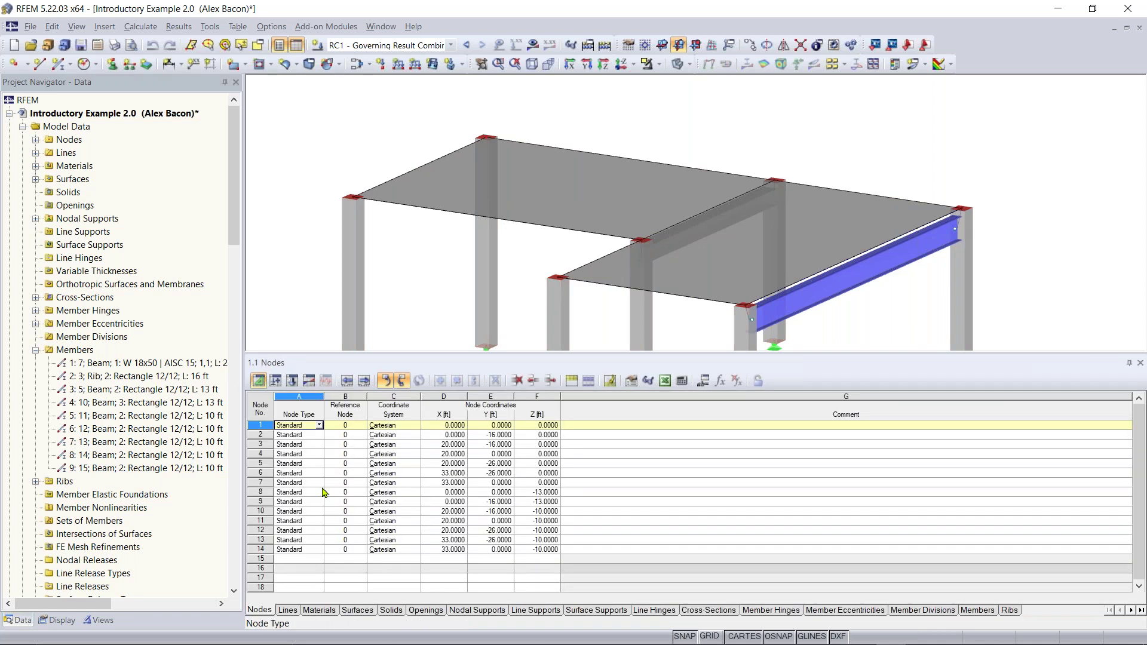
Step: Browse from the load case tables through to the results summary table, and shrink the table pane to enlarge the model view
{"action": "left_click", "coordinate": [277, 381]}
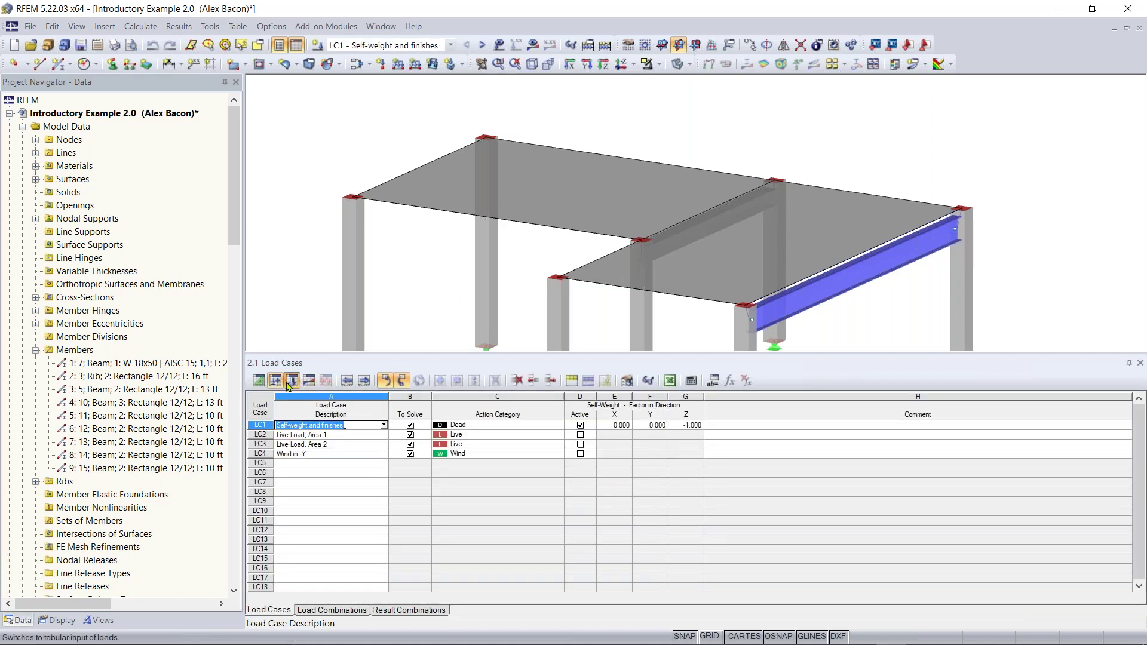
{"action": "left_click", "coordinate": [297, 383]}
{"action": "left_click", "coordinate": [309, 382]}
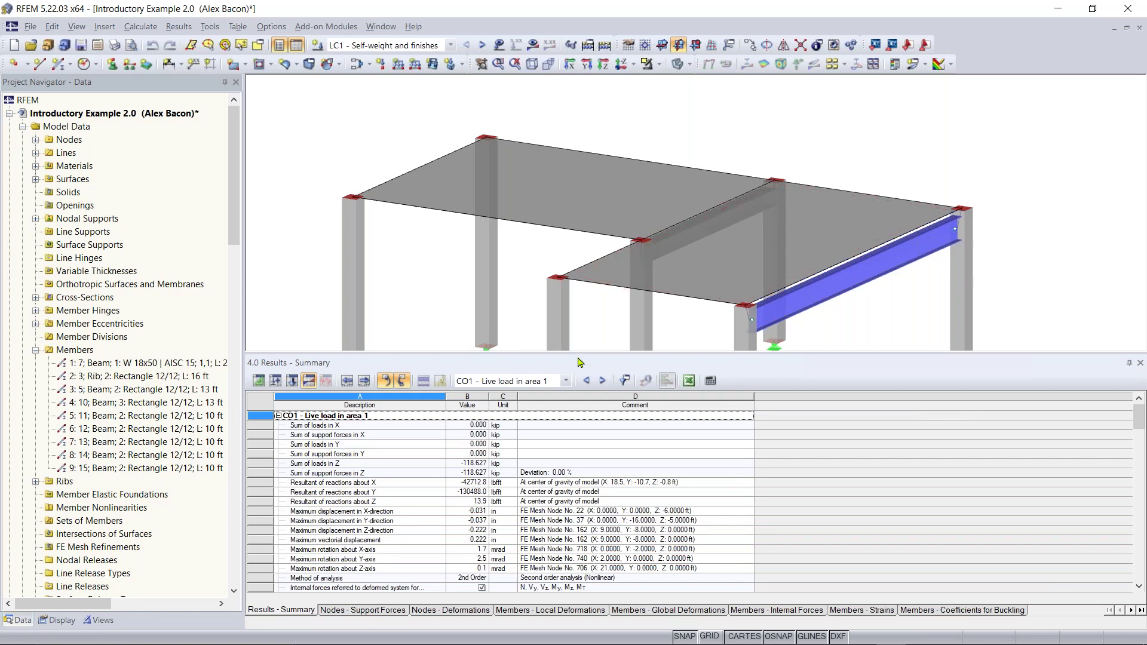
{"action": "left_click_drag", "start_coordinate": [576, 354], "coordinate": [575, 489]}
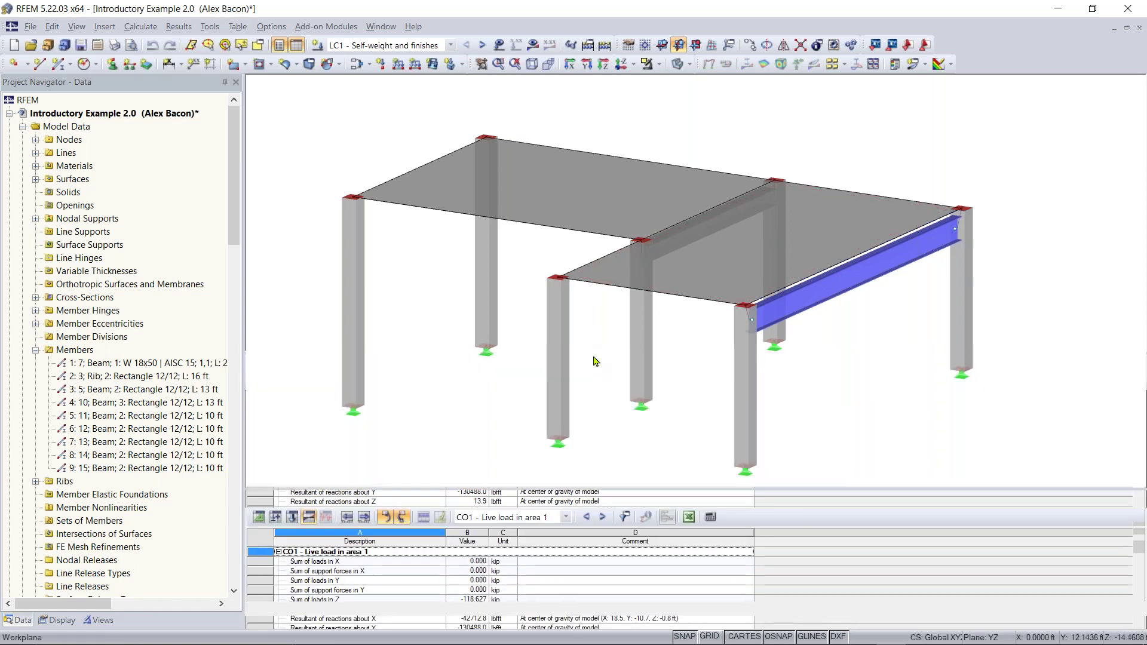
Step: Examine the frame model from different positions, distances and viewing angles
{"action": "middle_click_drag", "start_coordinate": [599, 324], "coordinate": [597, 284]}
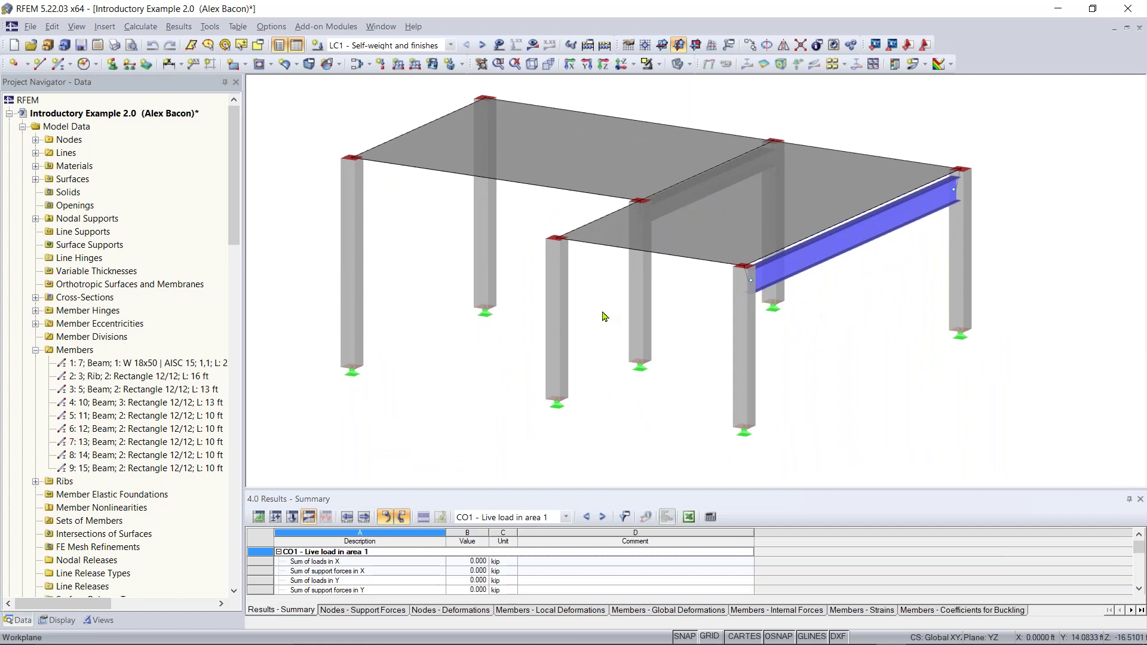
{"action": "mouse_move", "coordinate": [627, 290]}
{"action": "middle_mouse_down"}
{"action": "mouse_move", "coordinate": [675, 292]}
{"action": "mouse_move", "coordinate": [650, 315]}
{"action": "mouse_move", "coordinate": [642, 289]}
{"action": "mouse_move", "coordinate": [610, 300]}
{"action": "middle_mouse_up"}
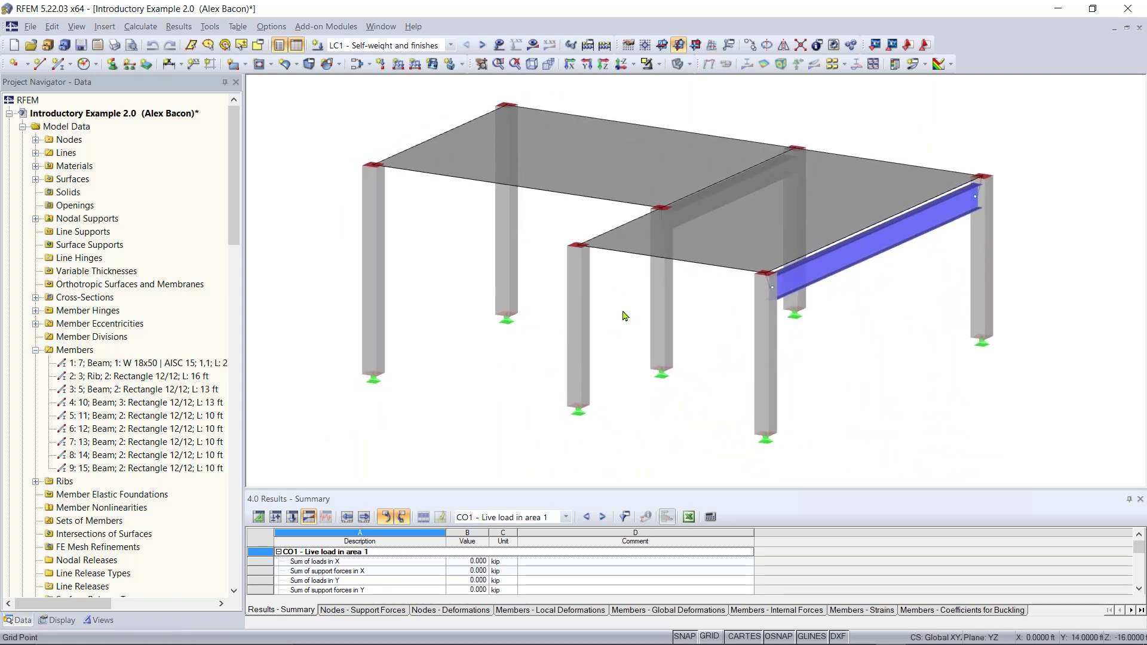
{"action": "mouse_move", "coordinate": [623, 314]}
{"action": "middle_mouse_down"}
{"action": "mouse_move", "coordinate": [661, 289]}
{"action": "mouse_move", "coordinate": [680, 297]}
{"action": "mouse_move", "coordinate": [663, 328]}
{"action": "mouse_move", "coordinate": [536, 297]}
{"action": "mouse_move", "coordinate": [622, 287]}
{"action": "mouse_move", "coordinate": [640, 313]}
{"action": "mouse_move", "coordinate": [626, 319]}
{"action": "middle_mouse_up"}
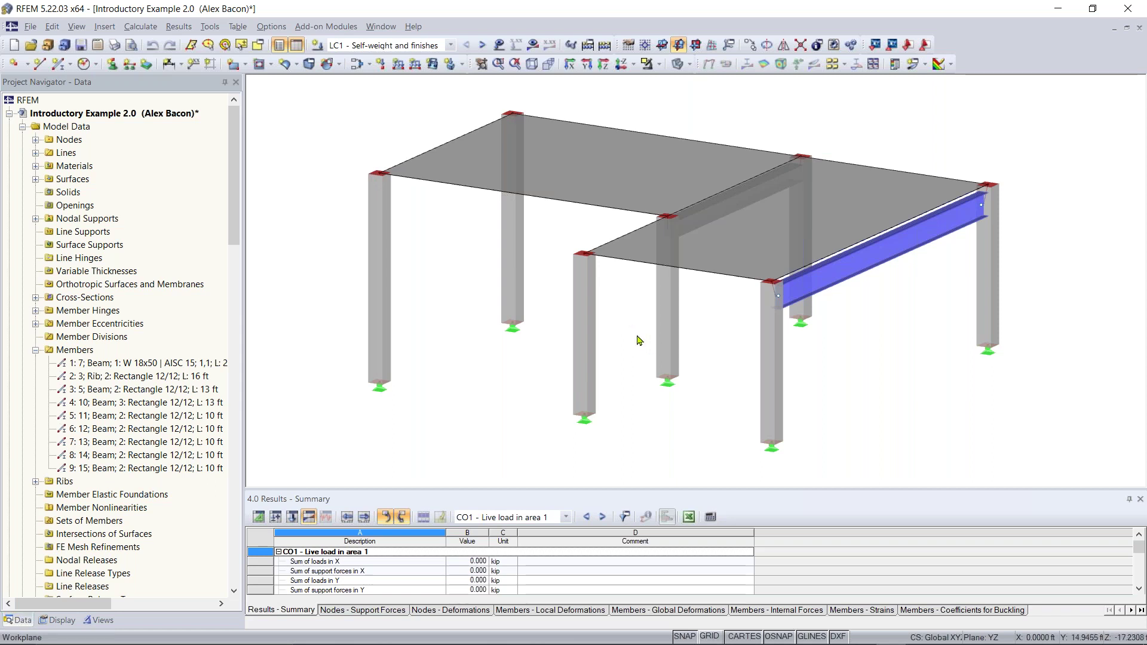
{"action": "middle_click_drag", "start_coordinate": [638, 338], "coordinate": [593, 323], "text": "ctrl"}
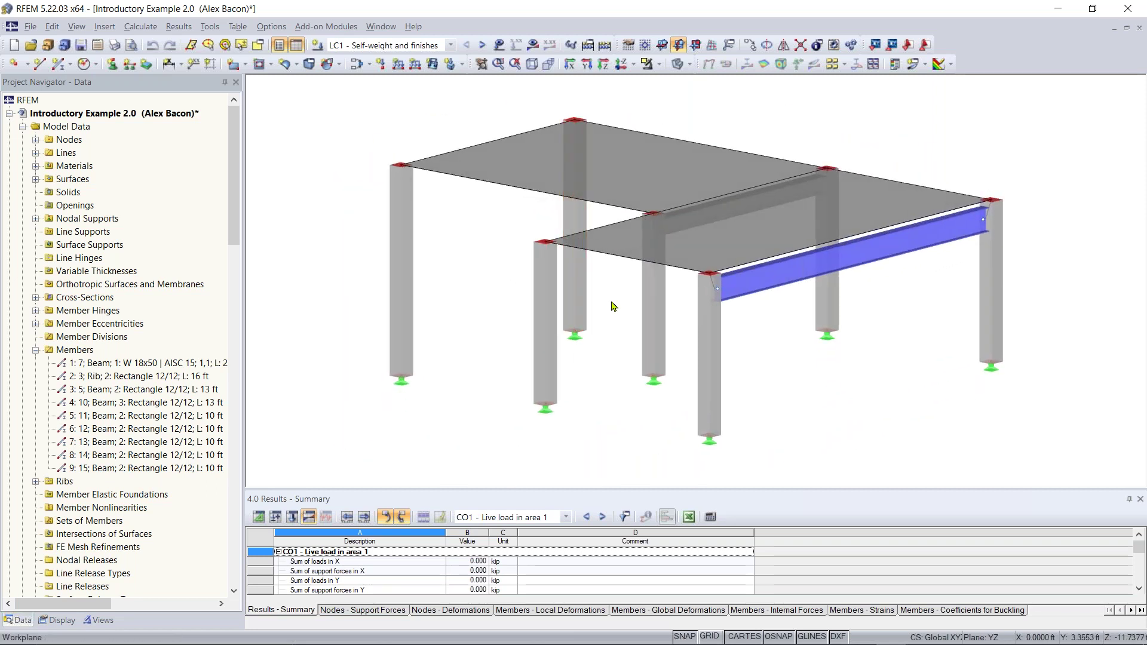
{"action": "scroll", "coordinate": [613, 305], "scroll_direction": "down", "scroll_amount": 4}
{"action": "scroll", "coordinate": [614, 303], "scroll_direction": "up", "scroll_amount": 3}
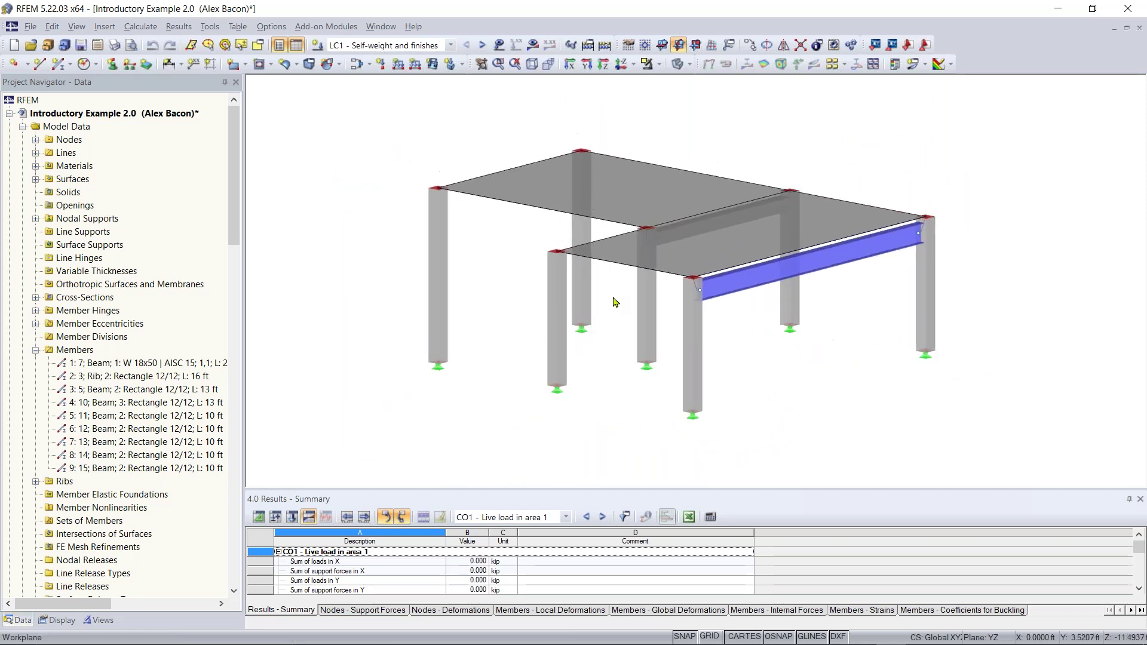
{"action": "middle_click_drag", "start_coordinate": [615, 303], "coordinate": [568, 338], "text": "ctrl"}
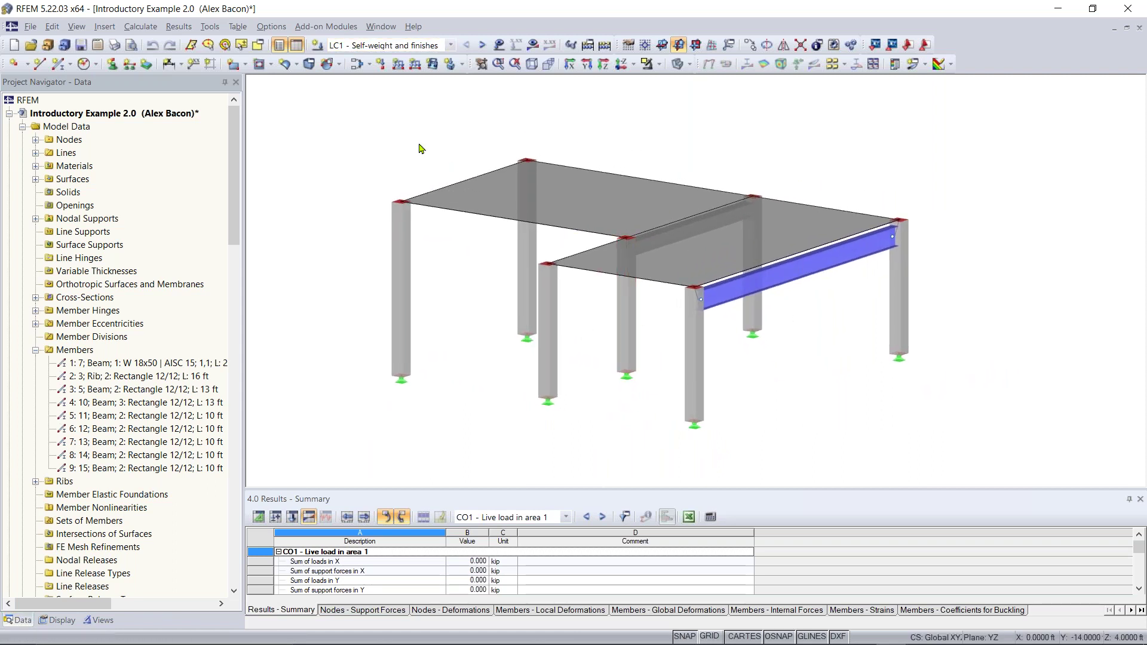
Step: Apply the "Standard with black background" configuration in the Configuration Manager, keeping the dialog clear of the model
{"action": "left_click", "coordinate": [274, 28]}
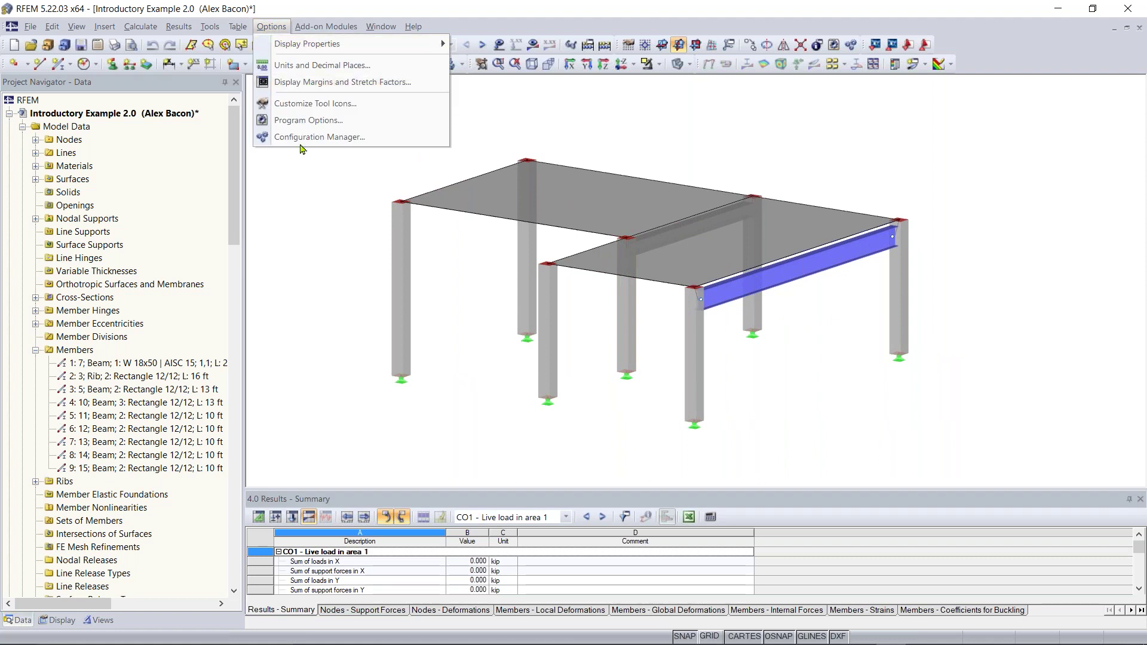
{"action": "left_click", "coordinate": [377, 139]}
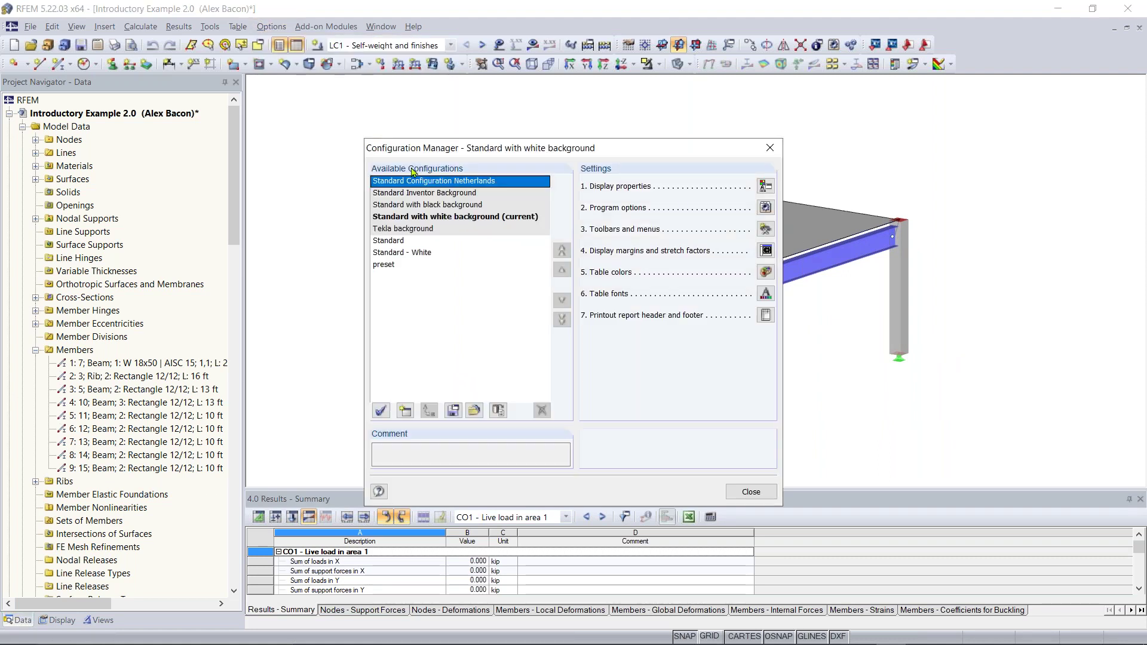
{"action": "left_click_drag", "start_coordinate": [534, 153], "coordinate": [879, 131]}
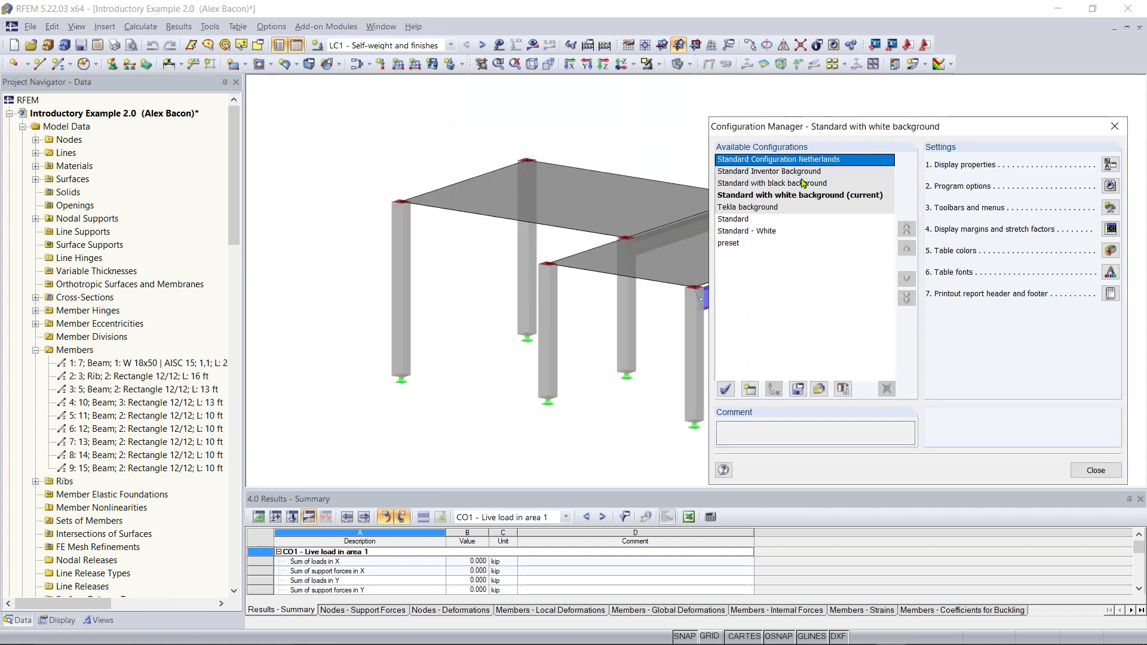
{"action": "left_click", "coordinate": [765, 184]}
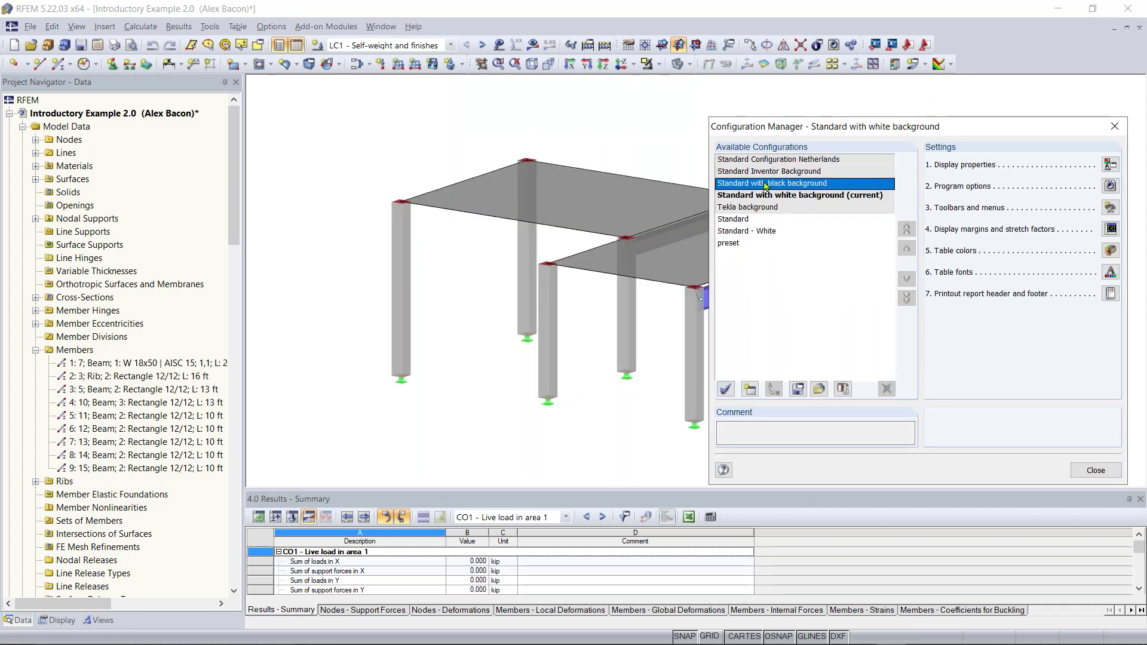
{"action": "double_click", "coordinate": [778, 185]}
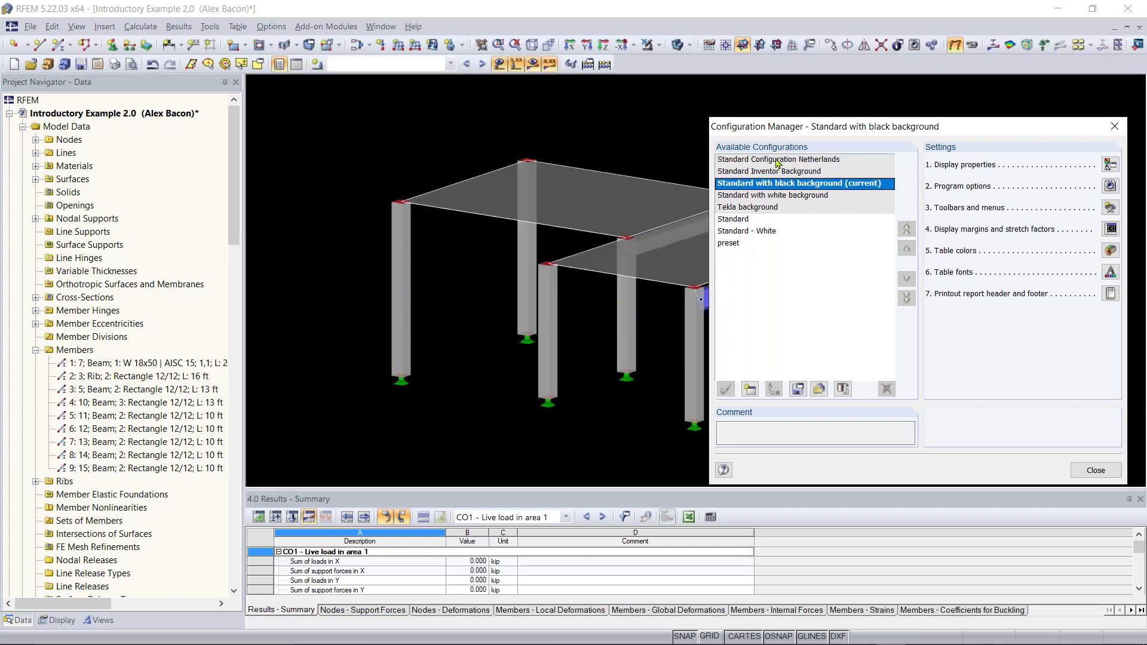
Step: Switch back to the "Standard with white background" configuration and close the Configuration Manager
{"action": "left_click", "coordinate": [771, 196]}
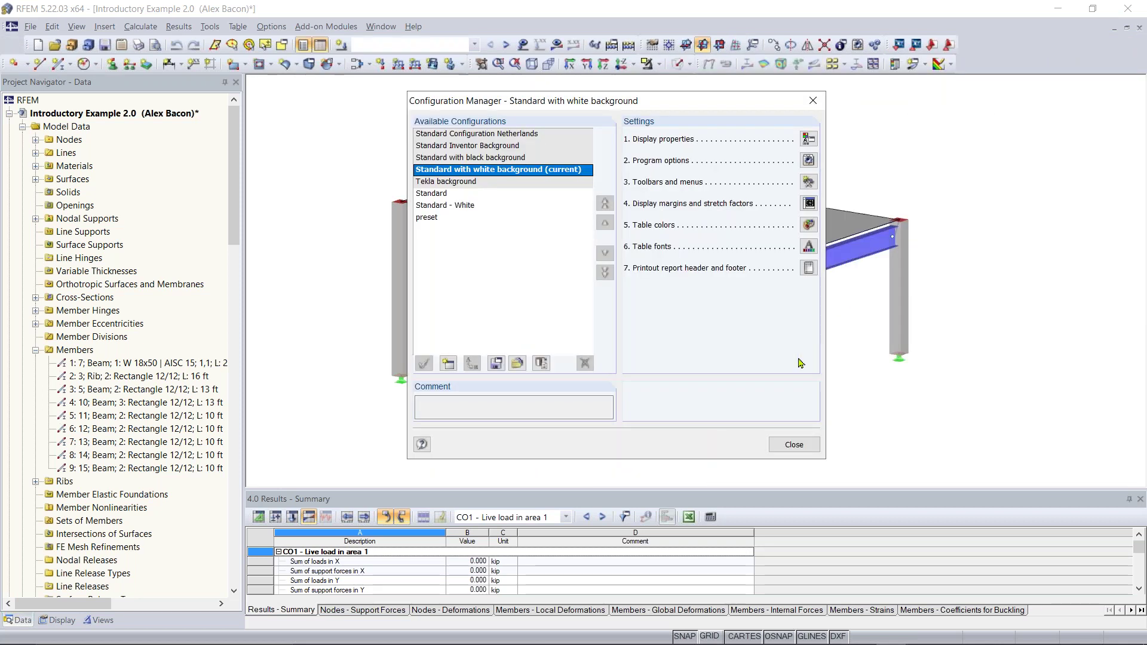
{"action": "left_click", "coordinate": [794, 444]}
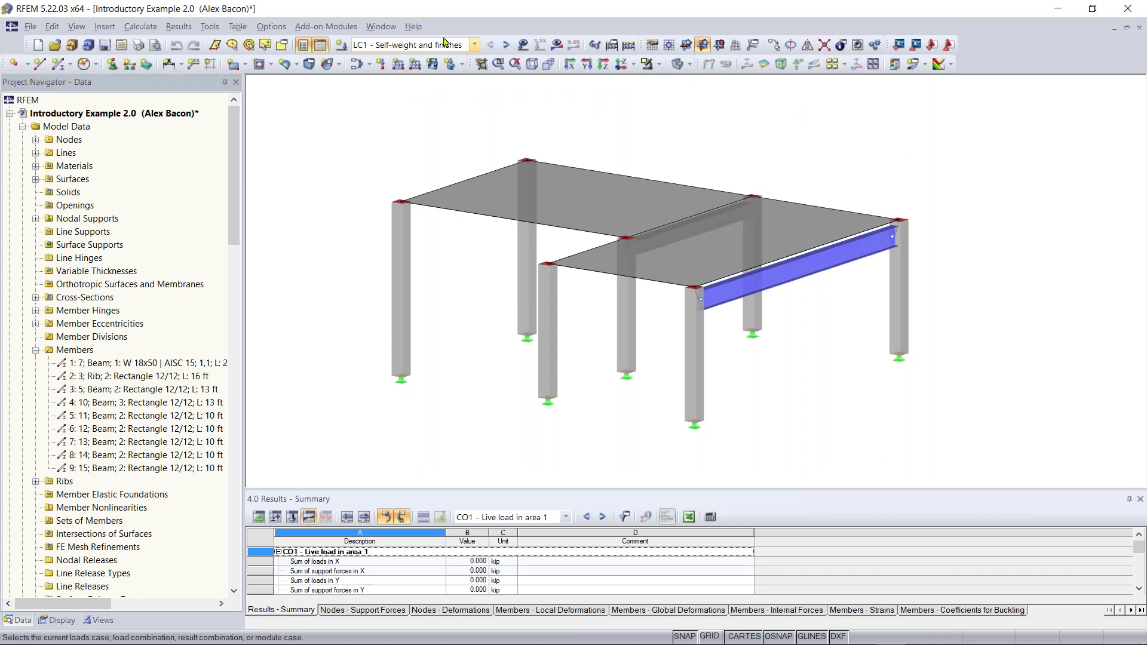
Step: Shift the Default, Tools and Export/Import toolbars to close the gaps in their row, and try to reposition the Results toolbar
{"action": "left_click_drag", "start_coordinate": [26, 44], "coordinate": [2, 45]}
{"action": "left_click_drag", "start_coordinate": [640, 45], "coordinate": [616, 45]}
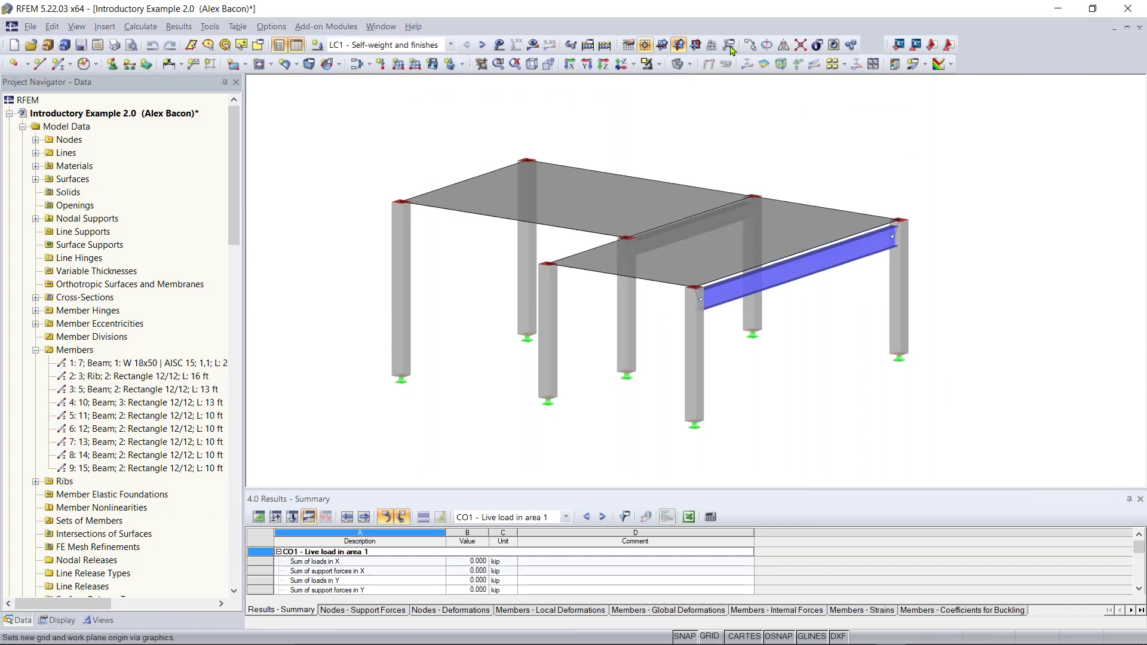
{"action": "left_click_drag", "start_coordinate": [885, 42], "coordinate": [861, 43]}
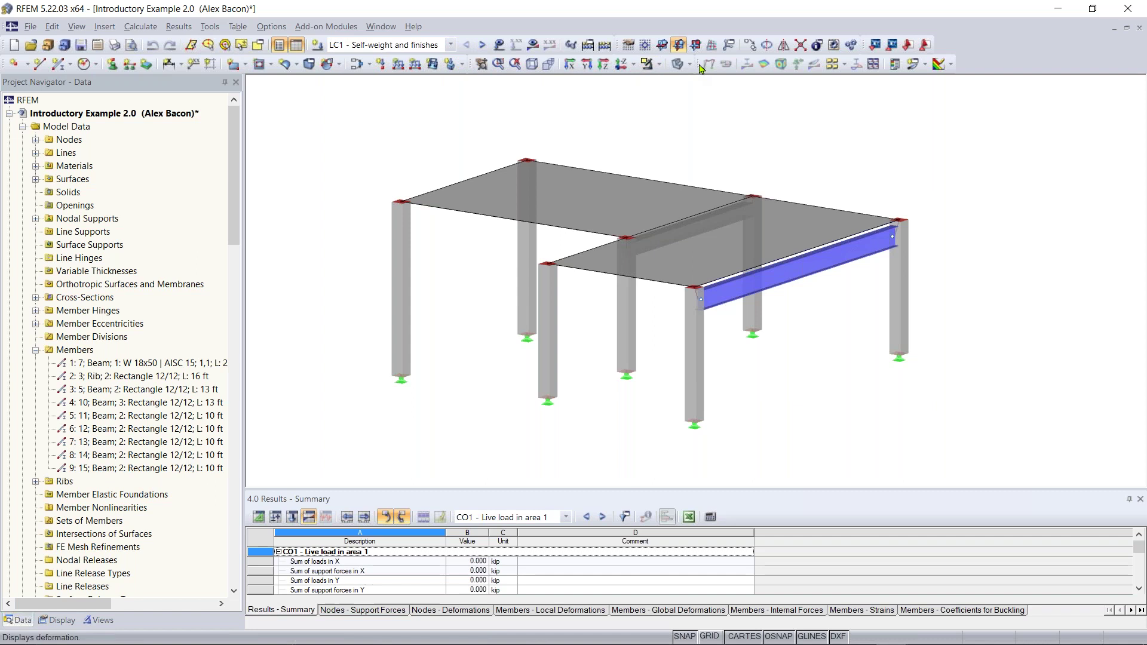
{"action": "left_click_drag", "start_coordinate": [702, 64], "coordinate": [734, 64]}
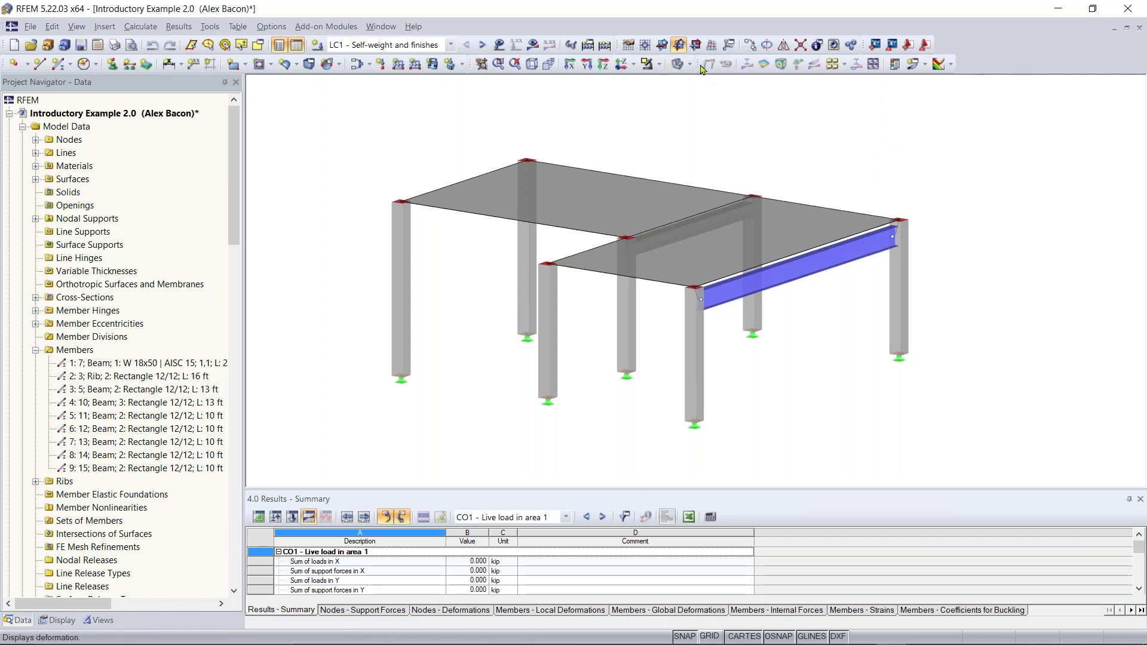
Step: Review the toolbar list and the options for arranging, customizing and resetting toolbars, without changing anything
{"action": "right_click", "coordinate": [1008, 54]}
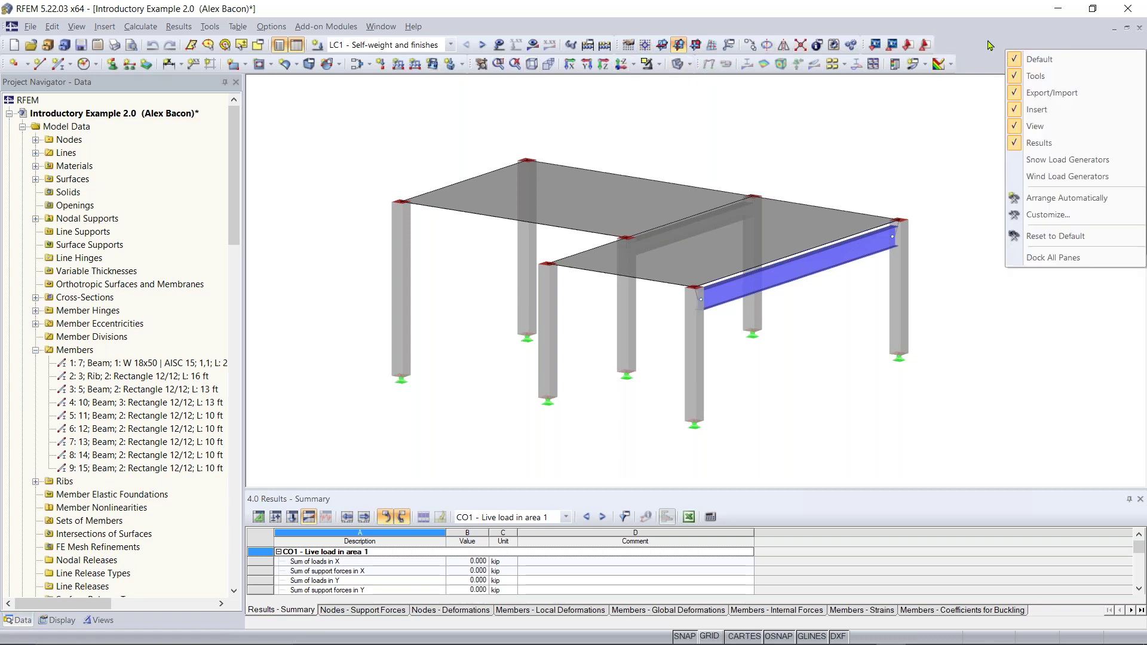
{"action": "left_click", "coordinate": [990, 50]}
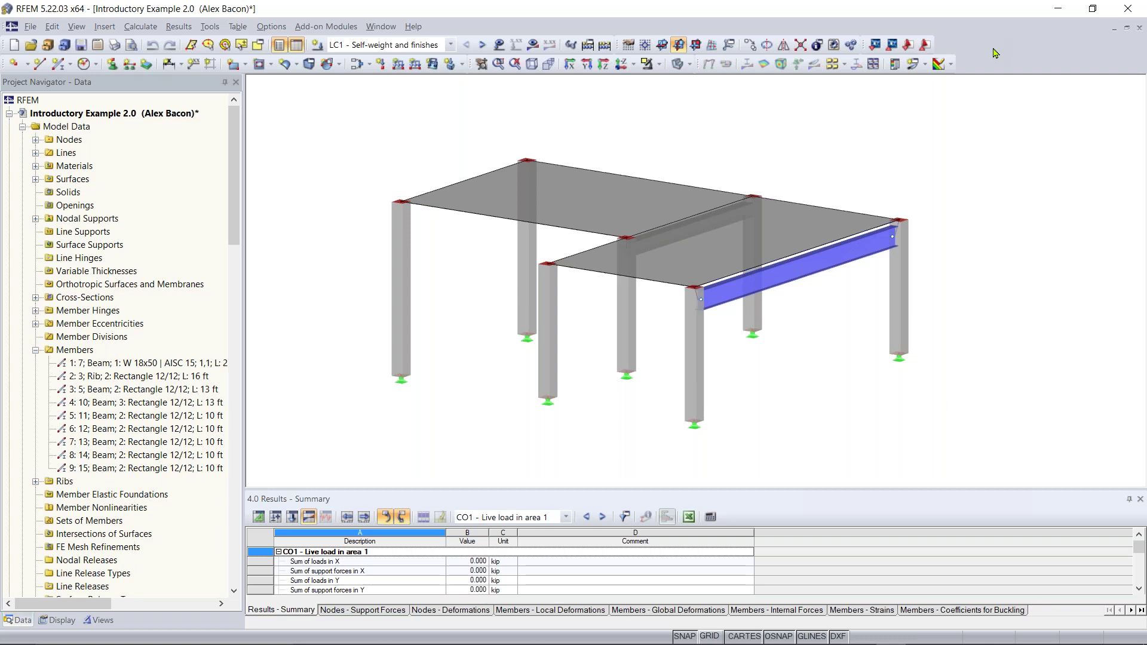
{"action": "right_click", "coordinate": [994, 49]}
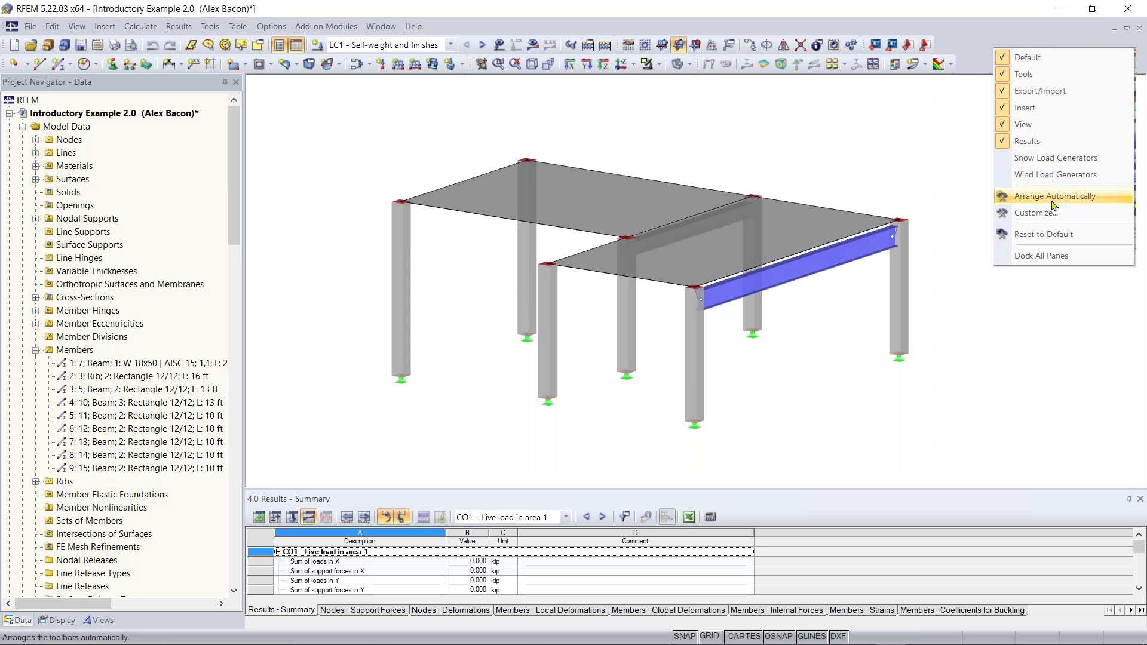
{"action": "left_click", "coordinate": [973, 45]}
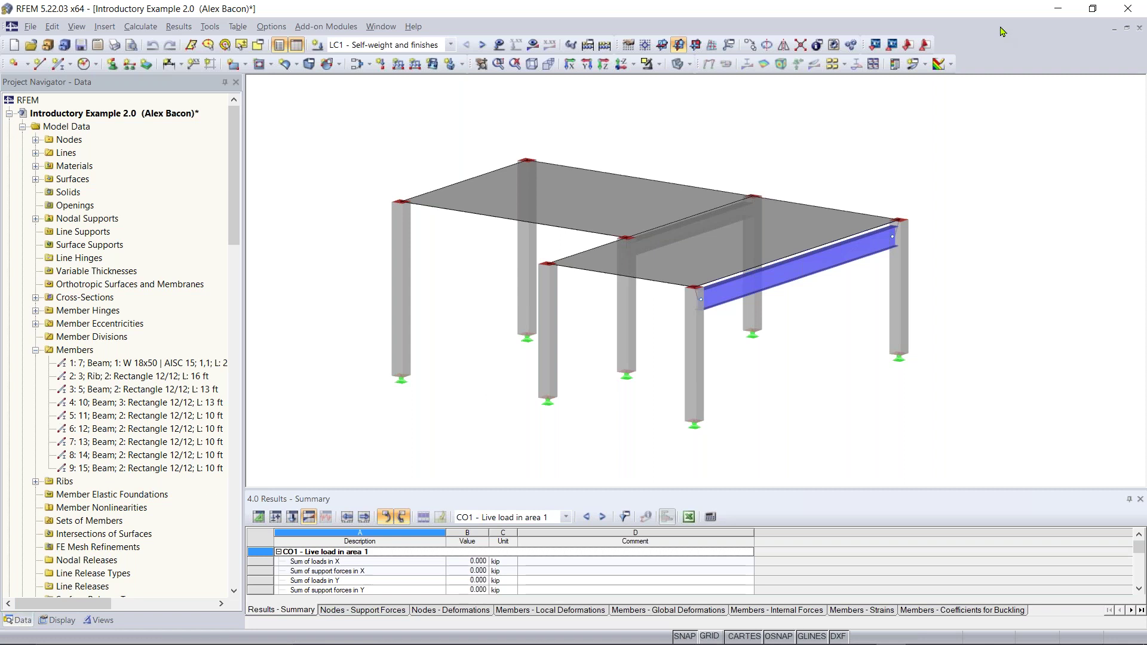
Step: Review the Insert commands for model data and loads, without inserting anything
{"action": "left_click", "coordinate": [105, 27]}
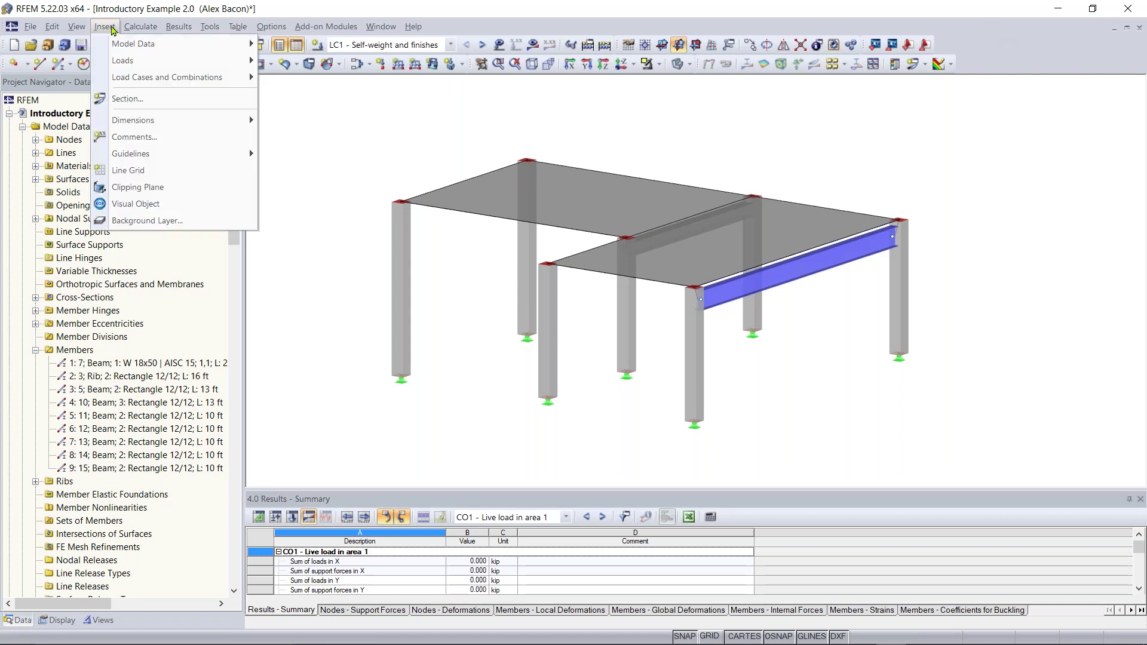
{"action": "mouse_move", "coordinate": [110, 43]}
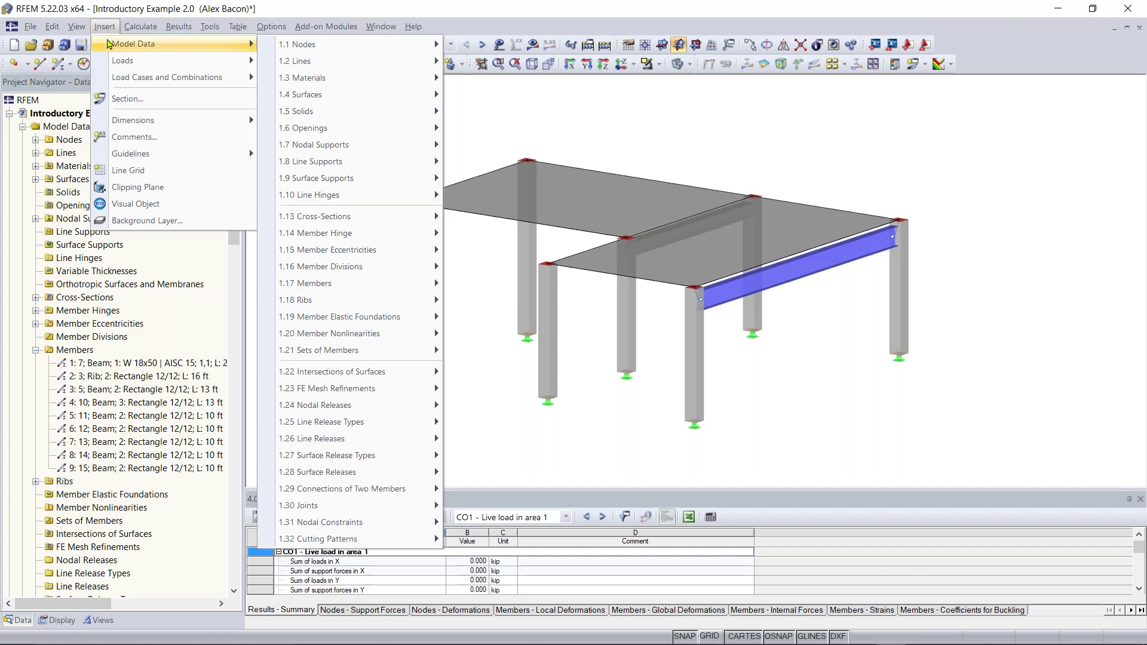
{"action": "mouse_move", "coordinate": [318, 52]}
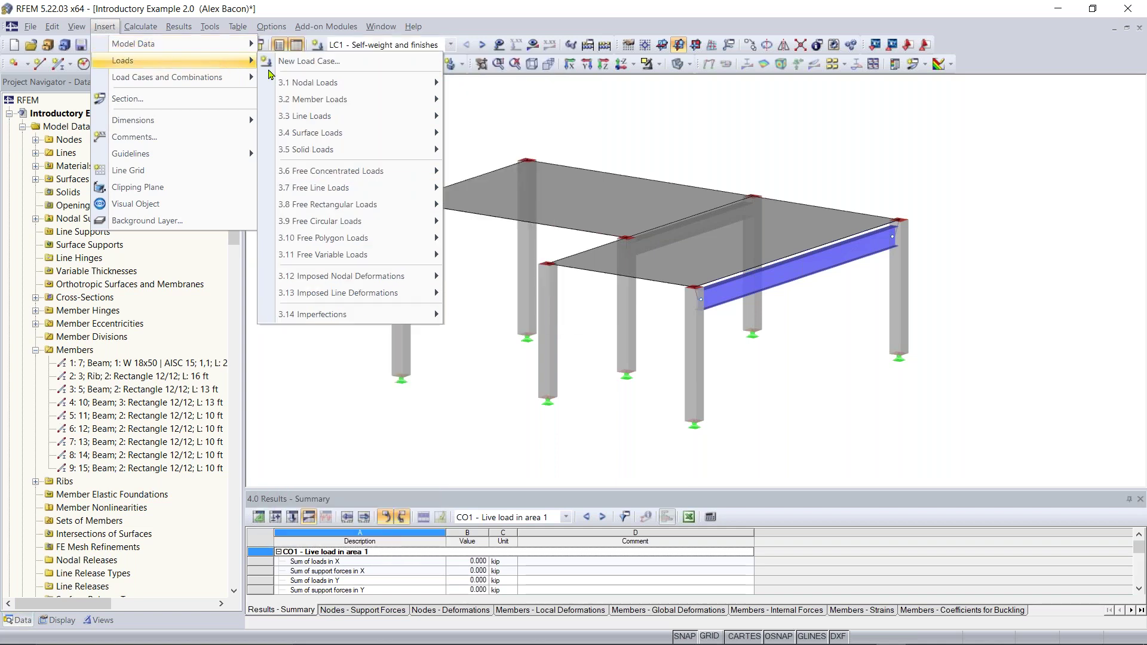
{"action": "left_click", "coordinate": [79, 15]}
{"action": "left_click", "coordinate": [108, 29]}
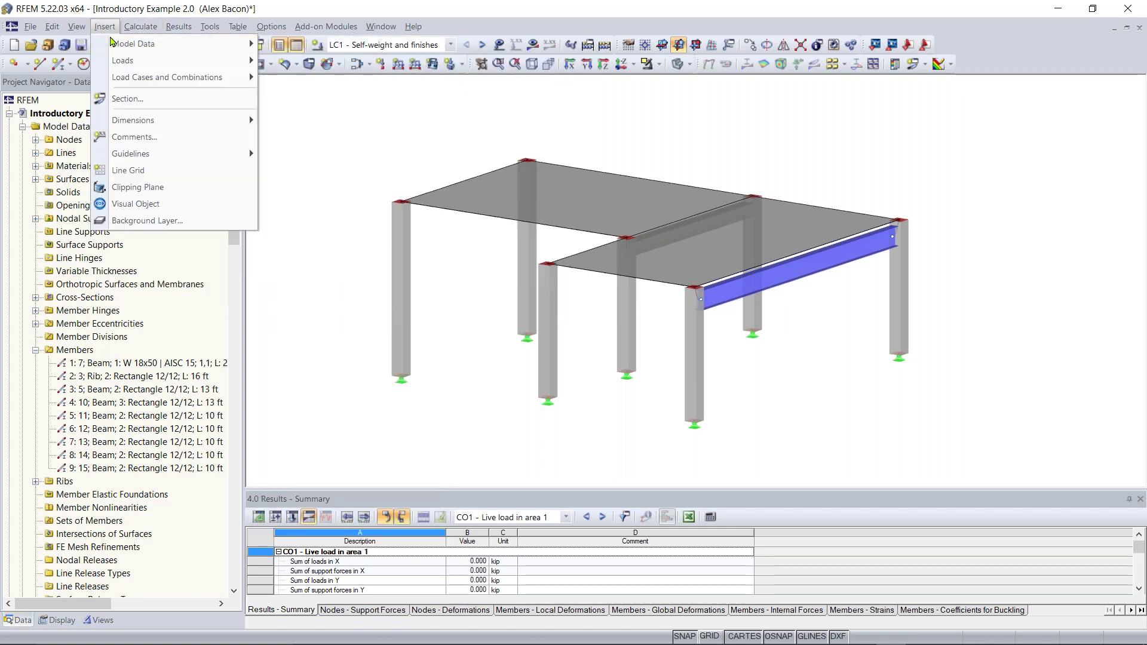
{"action": "left_click", "coordinate": [338, 153]}
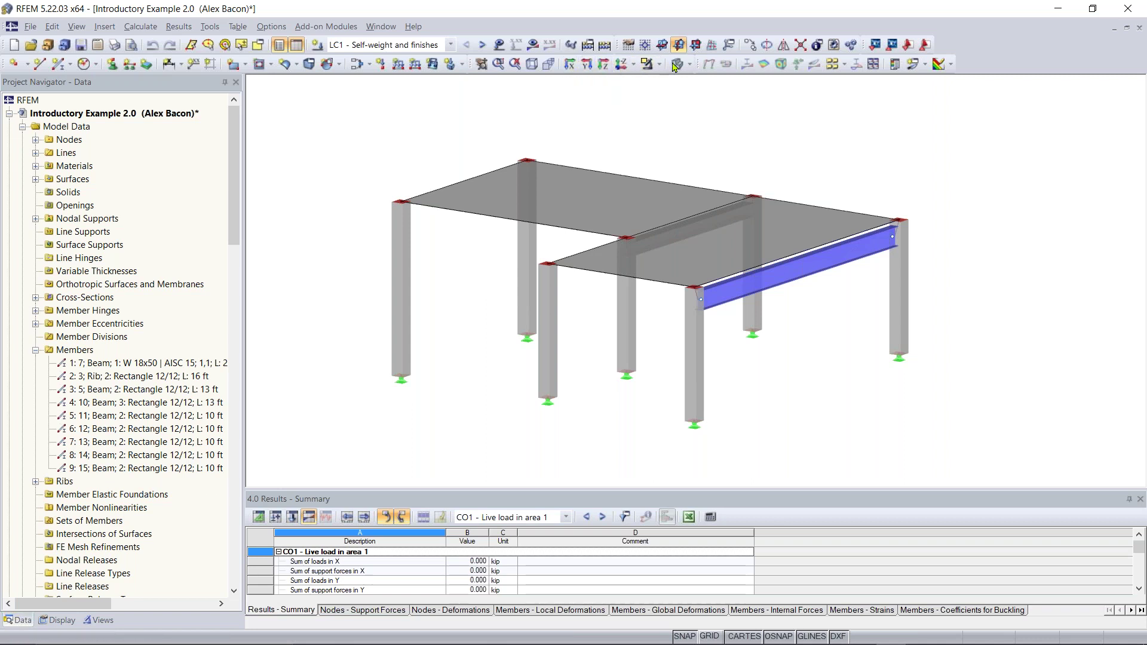
Step: View the frame model along the X, Y and Z directions in turn
{"action": "left_click", "coordinate": [571, 66]}
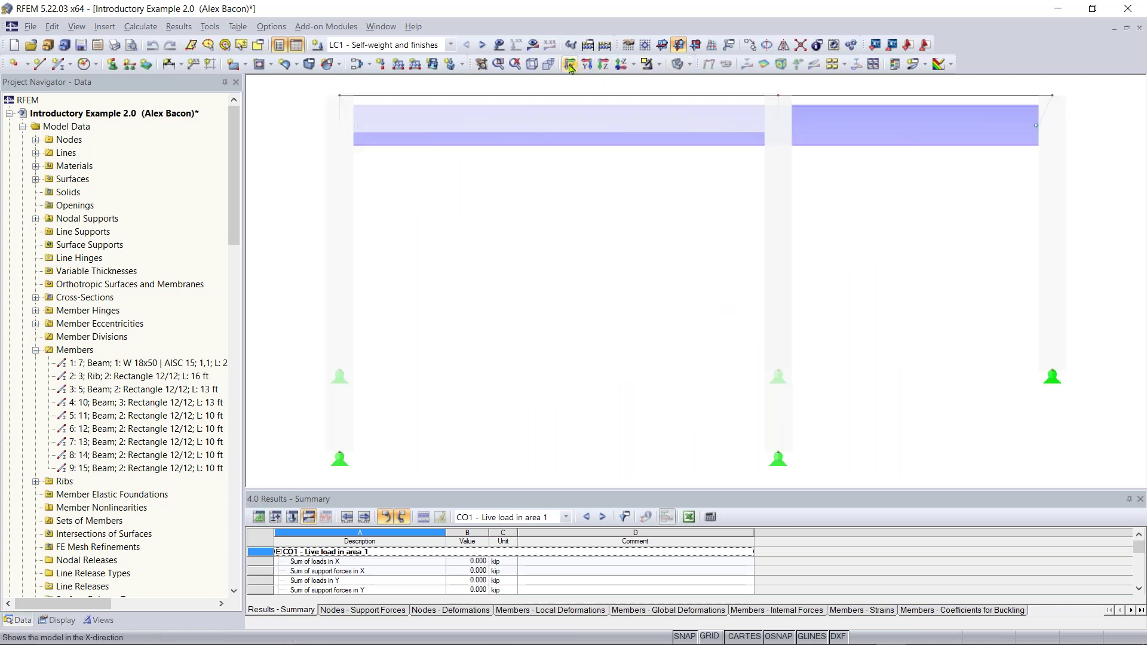
{"action": "left_click", "coordinate": [587, 66]}
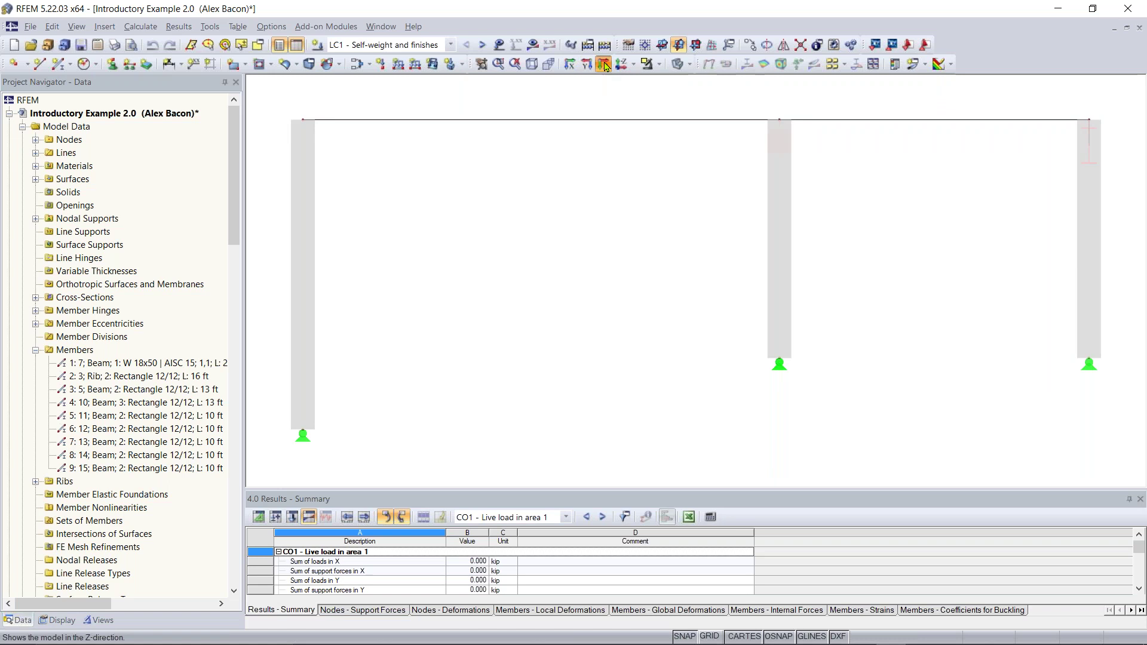
{"action": "left_click", "coordinate": [595, 65]}
{"action": "left_click", "coordinate": [604, 69]}
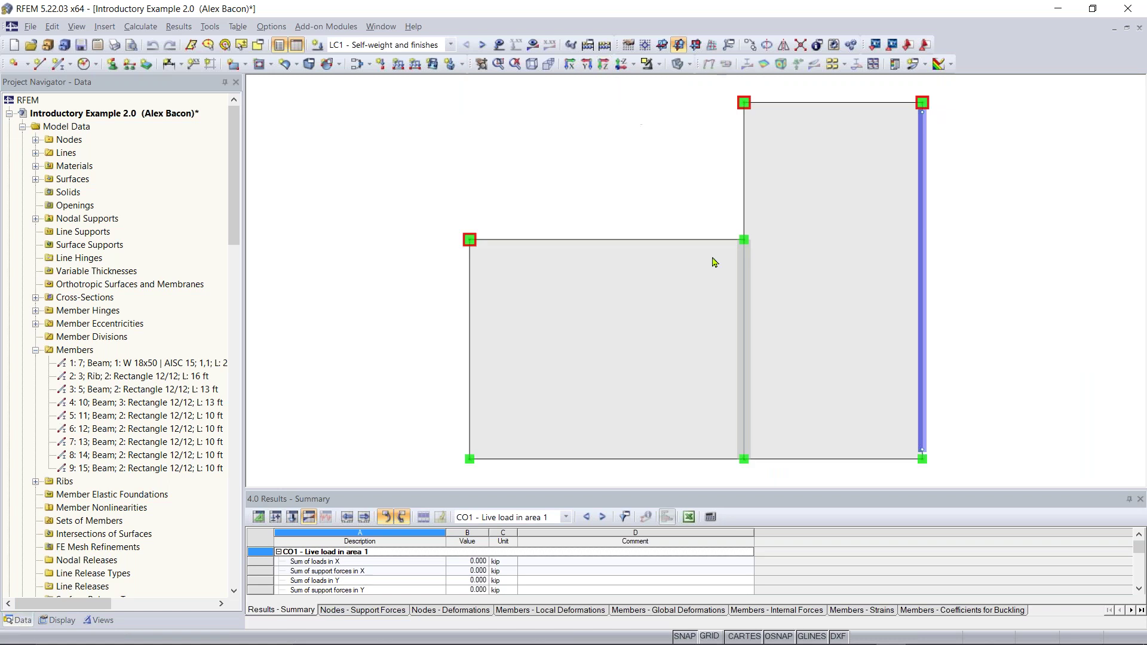
Step: View the frame model in the reverse Z-direction
{"action": "left_click", "coordinate": [634, 66]}
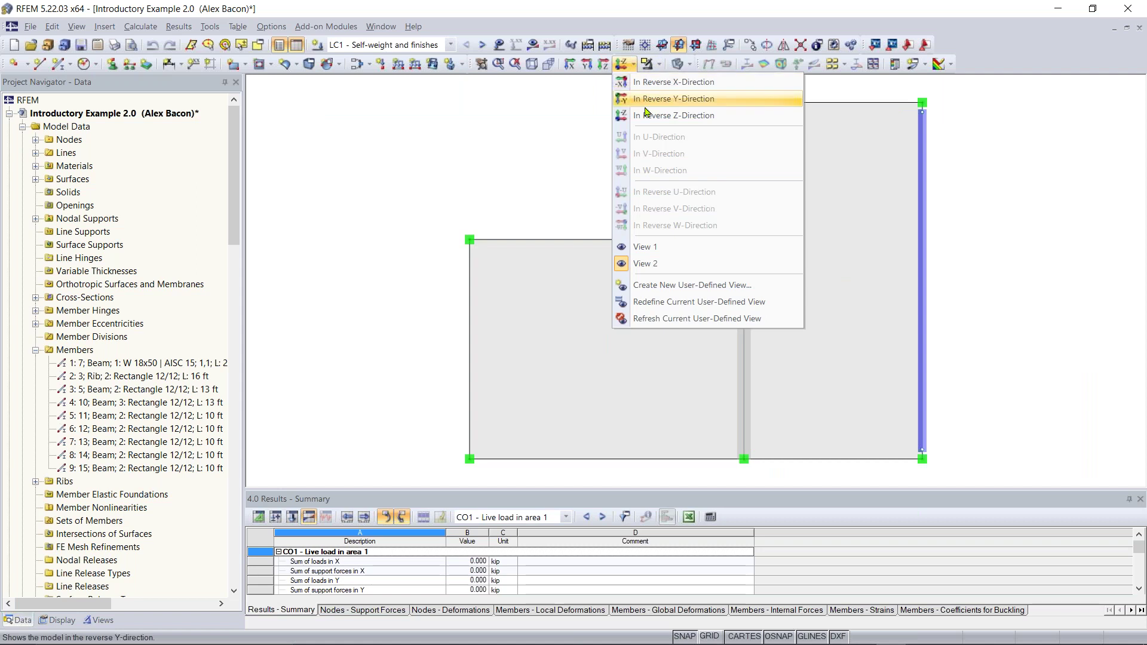
{"action": "left_click", "coordinate": [631, 69]}
{"action": "left_click", "coordinate": [635, 66]}
{"action": "left_click", "coordinate": [687, 115]}
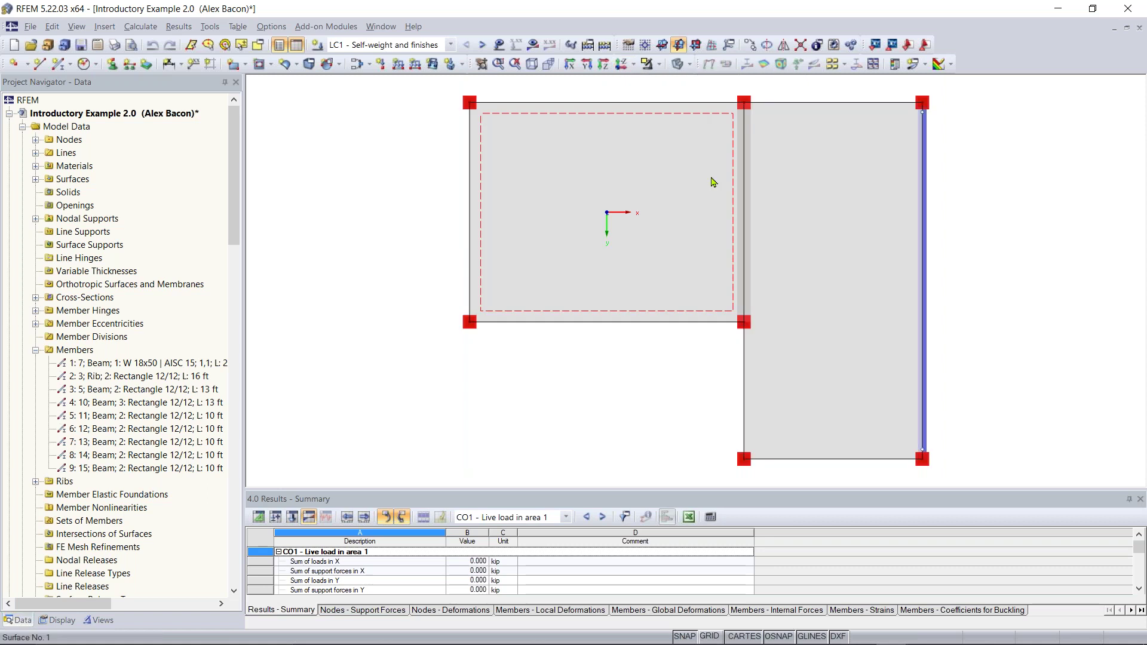
Step: Tilt the plan view of the model slightly and return the model to the isometric view
{"action": "middle_click_drag", "start_coordinate": [745, 224], "coordinate": [663, 105], "text": "ctrl"}
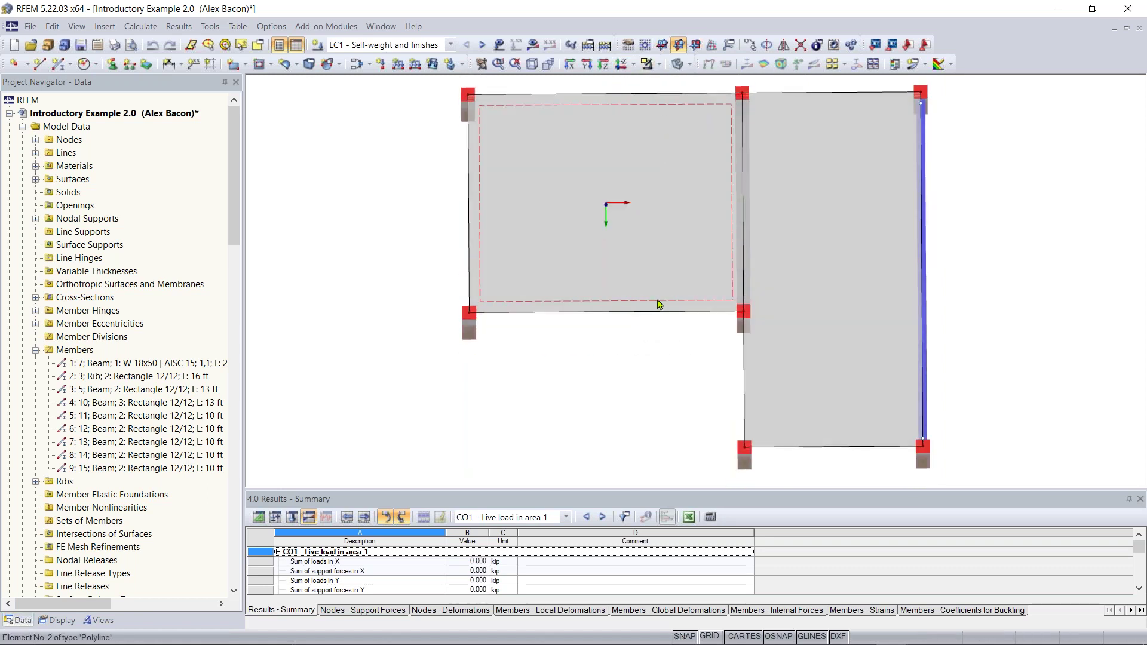
{"action": "scroll", "coordinate": [665, 298], "scroll_direction": "down", "scroll_amount": 1}
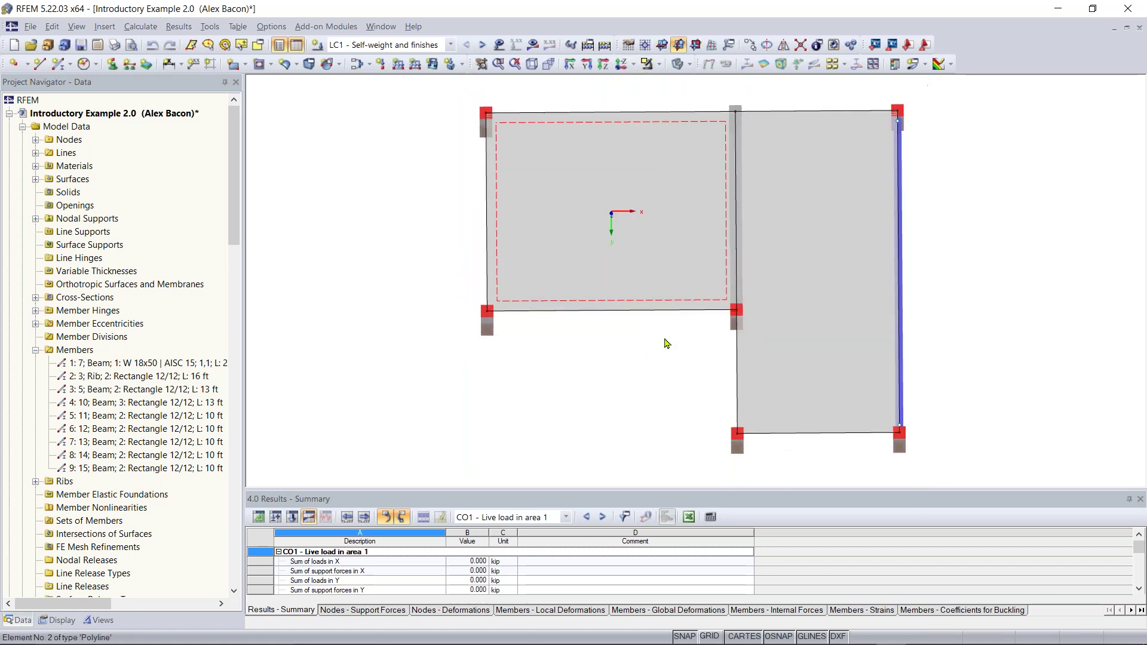
{"action": "left_click", "coordinate": [532, 69]}
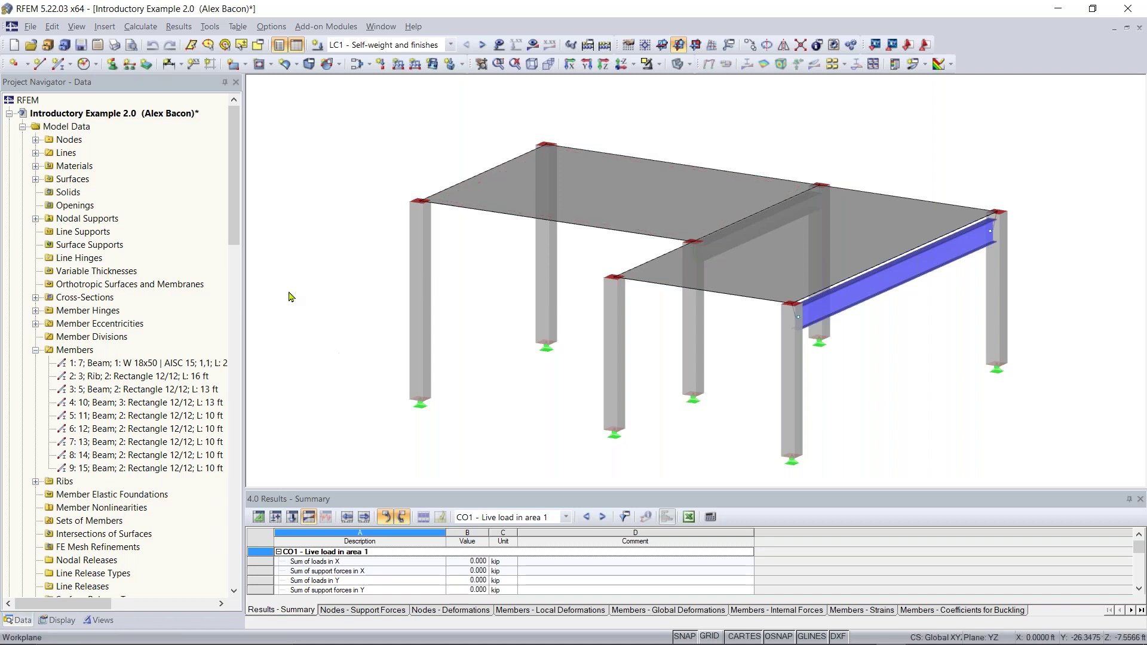
Step: Collapse the Members branch in the Data navigator and examine the Add-on Modules list, including its Favorites
{"action": "left_click", "coordinate": [36, 351]}
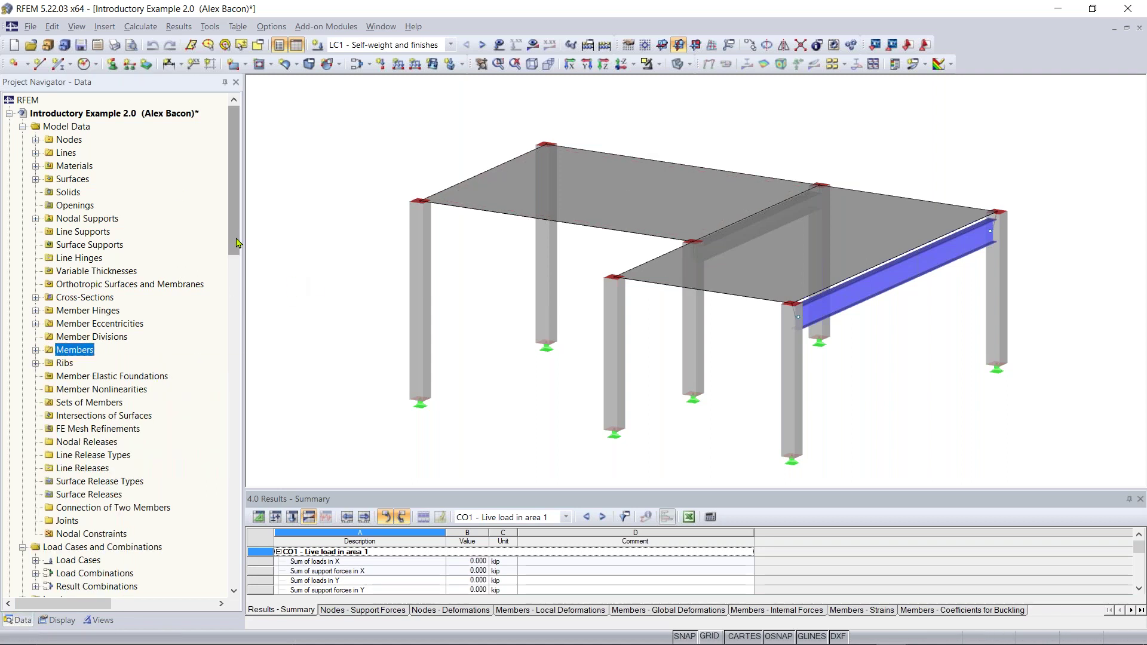
{"action": "left_click_drag", "start_coordinate": [237, 242], "coordinate": [232, 398]}
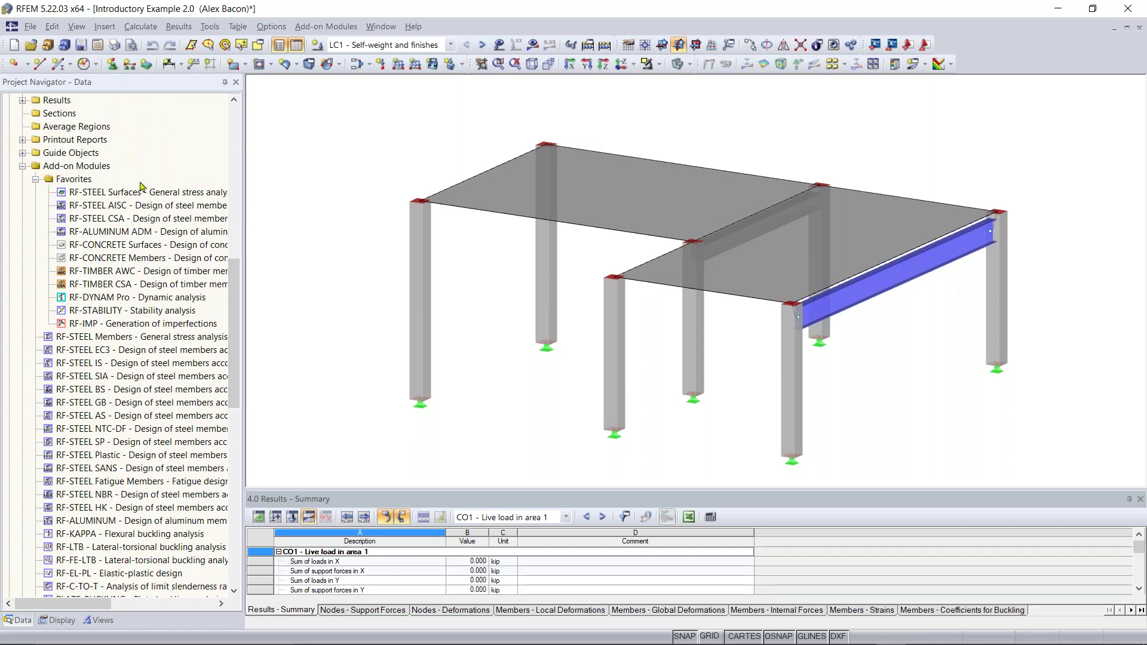
{"action": "left_click_drag", "start_coordinate": [239, 293], "coordinate": [241, 349]}
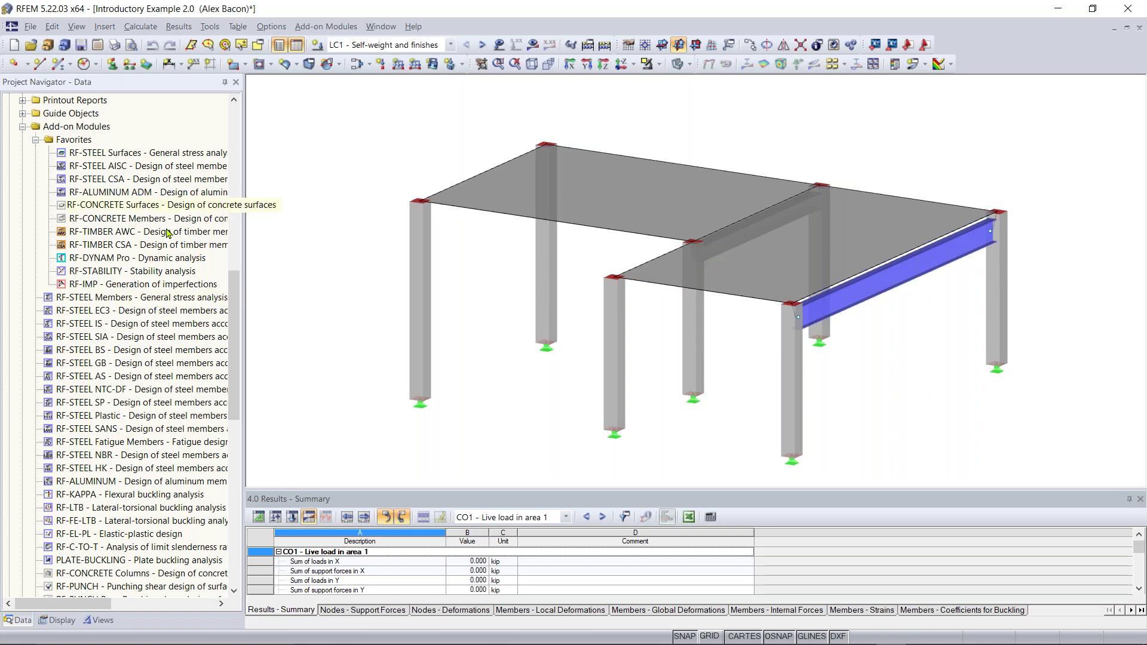
{"action": "mouse_move", "coordinate": [237, 293]}
{"action": "left_mouse_down"}
{"action": "mouse_move", "coordinate": [239, 357]}
{"action": "mouse_move", "coordinate": [253, 297]}
{"action": "mouse_move", "coordinate": [245, 278]}
{"action": "left_mouse_up"}
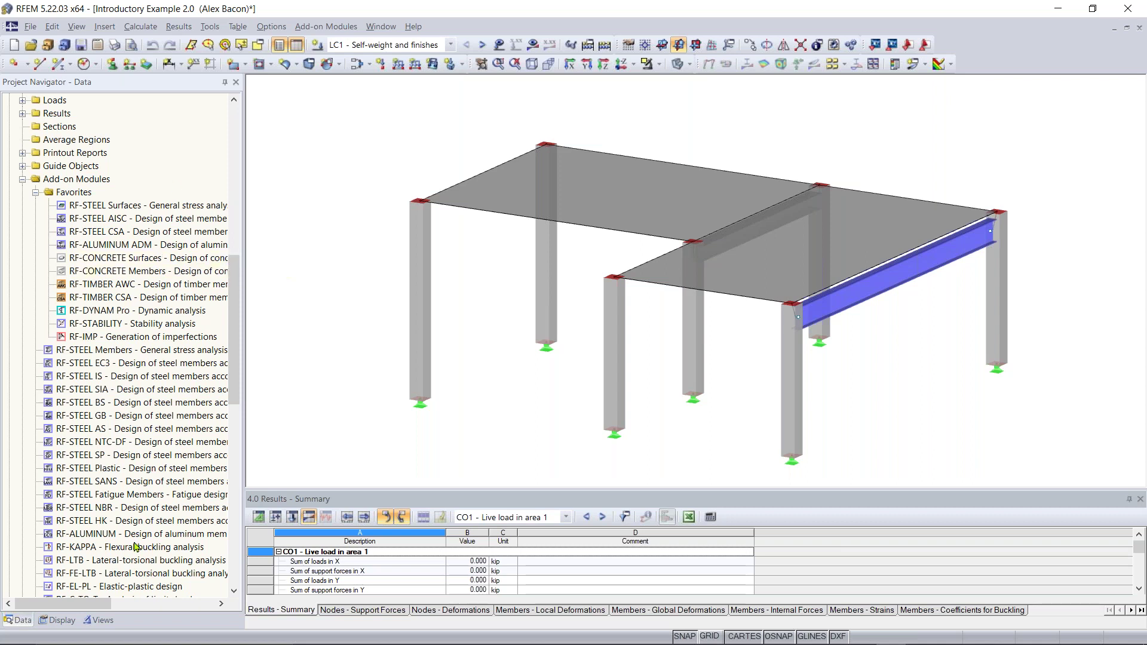
{"action": "scroll", "coordinate": [238, 299], "scroll_direction": "down", "scroll_amount": 3}
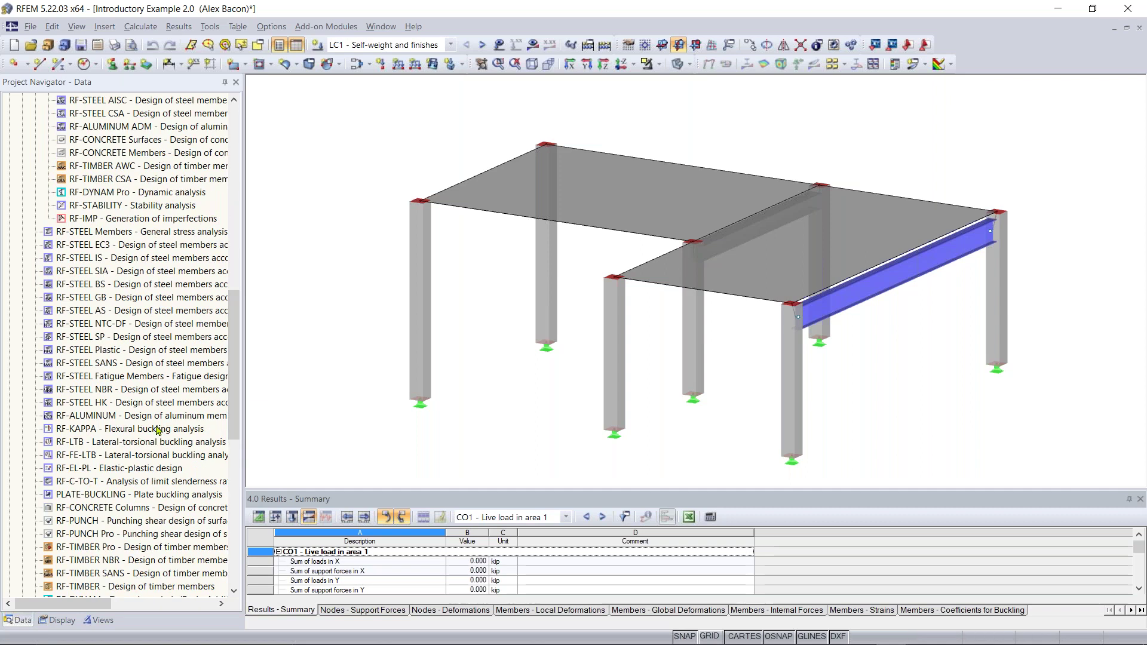
{"action": "left_click_drag", "start_coordinate": [241, 322], "coordinate": [241, 289]}
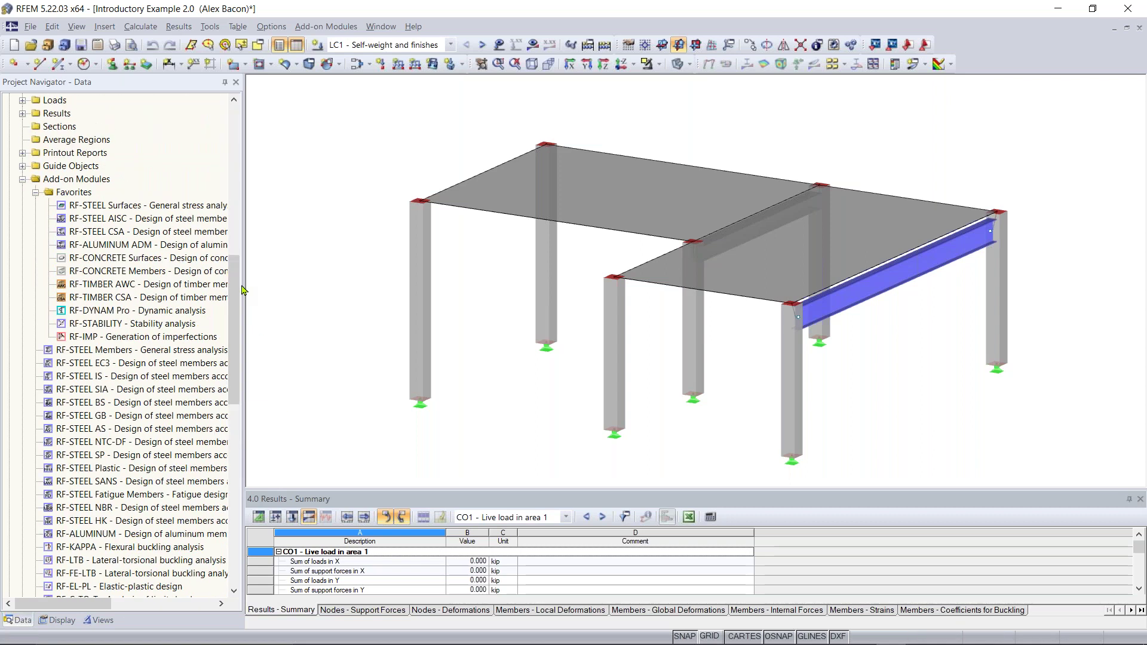
{"action": "left_click", "coordinate": [72, 622]}
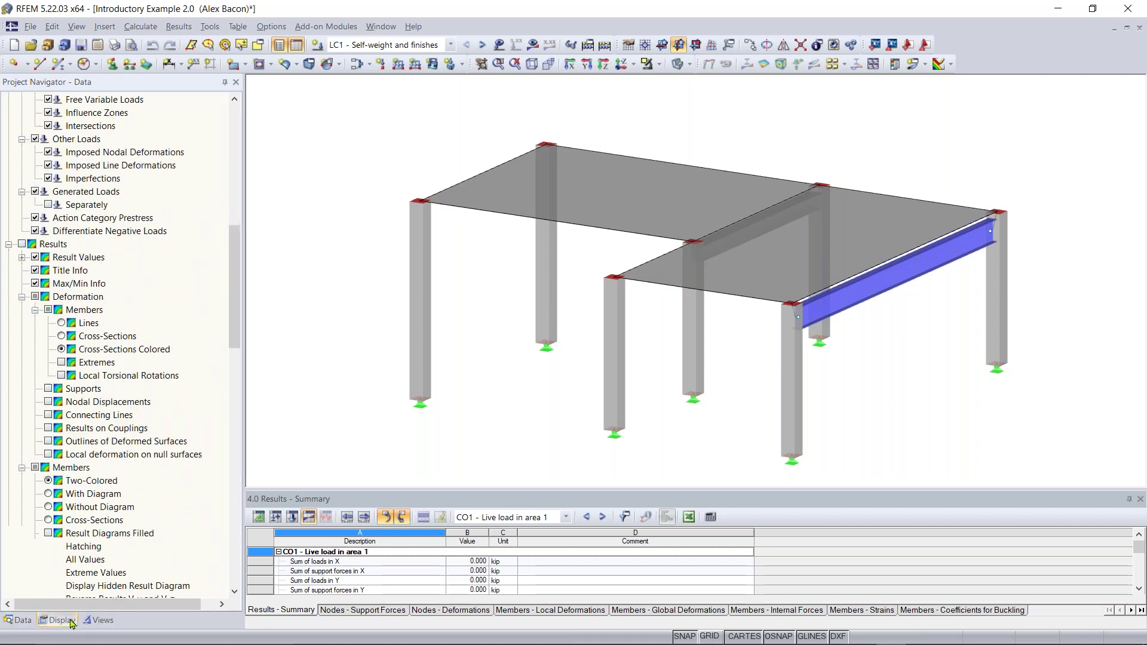
{"action": "left_click", "coordinate": [22, 620]}
{"action": "scroll", "coordinate": [220, 315], "scroll_direction": "up", "scroll_amount": 12}
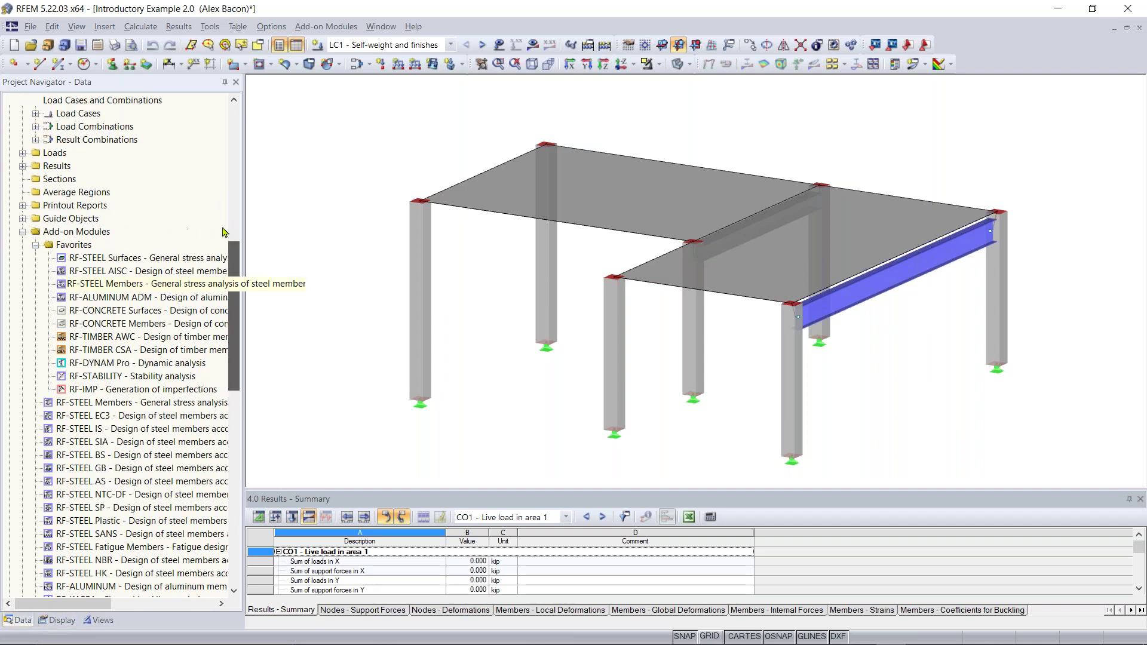
Step: Collapse all main categories in the Display navigator, from Model and Loads through Rendering
{"action": "left_click", "coordinate": [53, 621]}
{"action": "scroll", "coordinate": [129, 315], "scroll_direction": "up", "scroll_amount": 12}
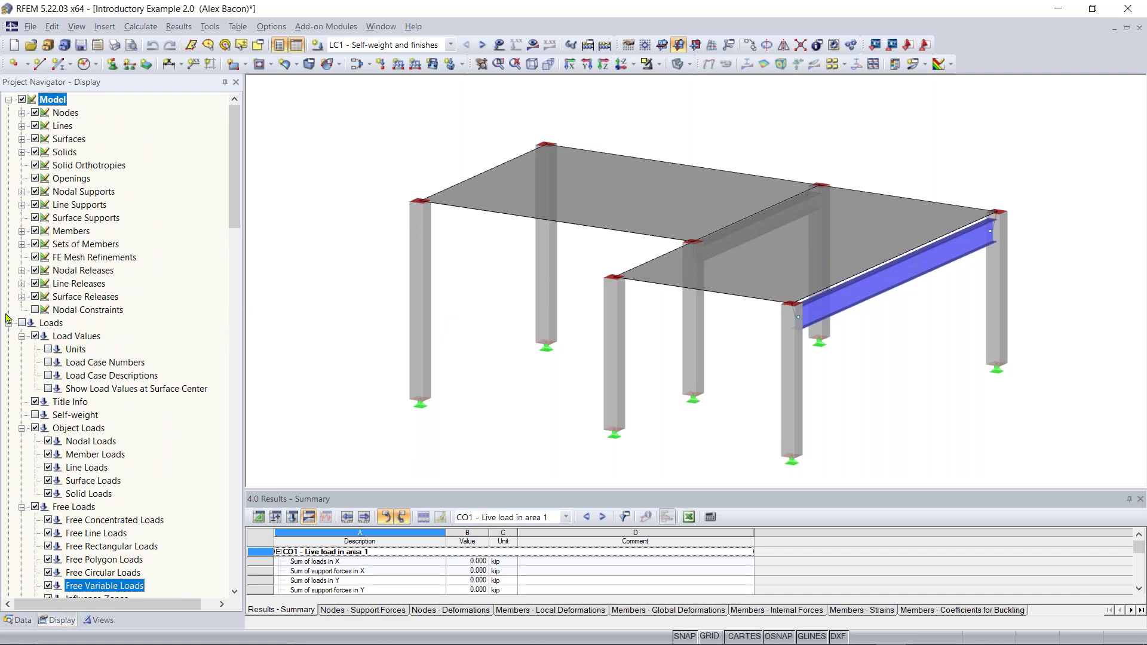
{"action": "left_click", "coordinate": [9, 323]}
{"action": "left_click", "coordinate": [9, 336]}
{"action": "left_click", "coordinate": [8, 349]}
{"action": "left_click", "coordinate": [9, 363]}
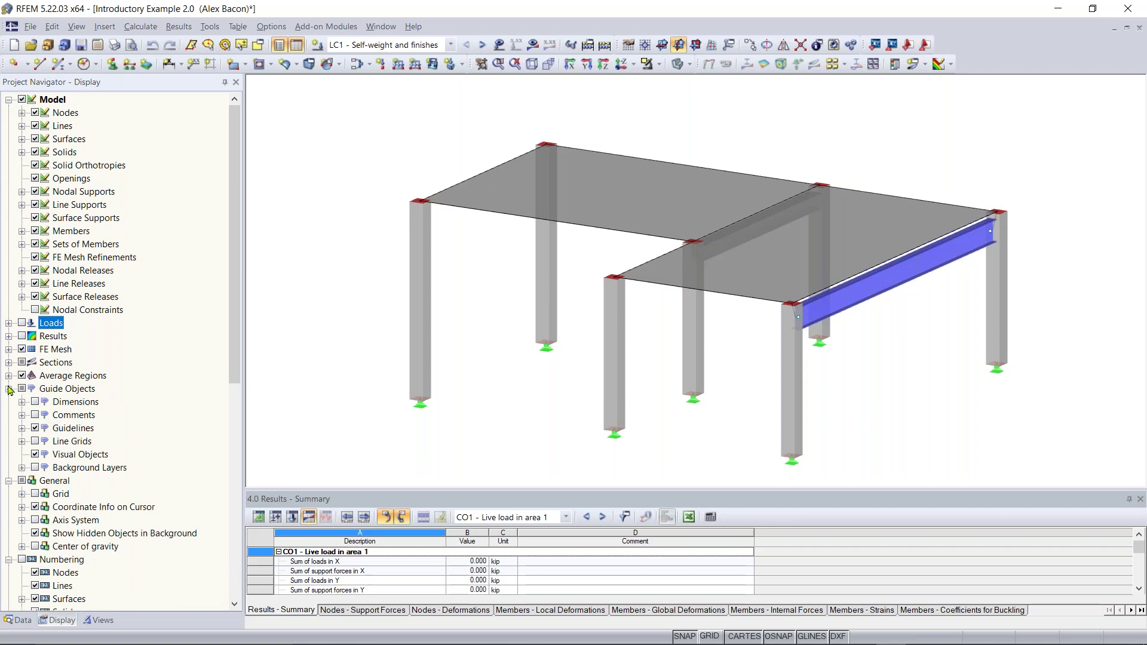
{"action": "left_click", "coordinate": [9, 388]}
{"action": "left_click", "coordinate": [9, 402]}
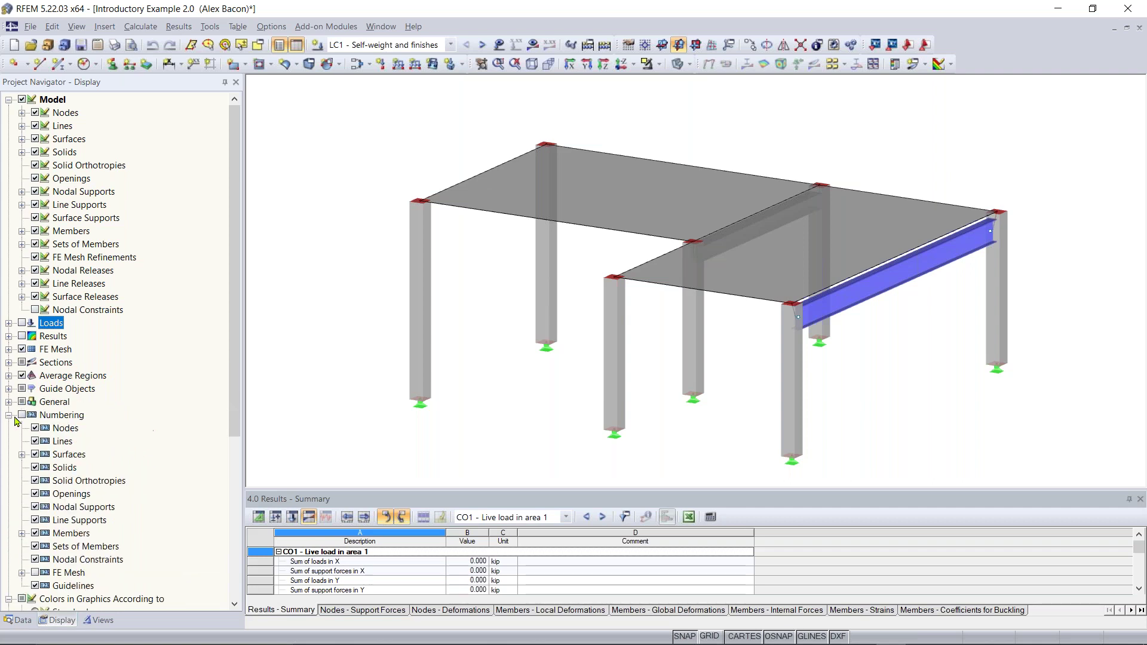
{"action": "left_click", "coordinate": [9, 415]}
{"action": "left_click", "coordinate": [9, 429]}
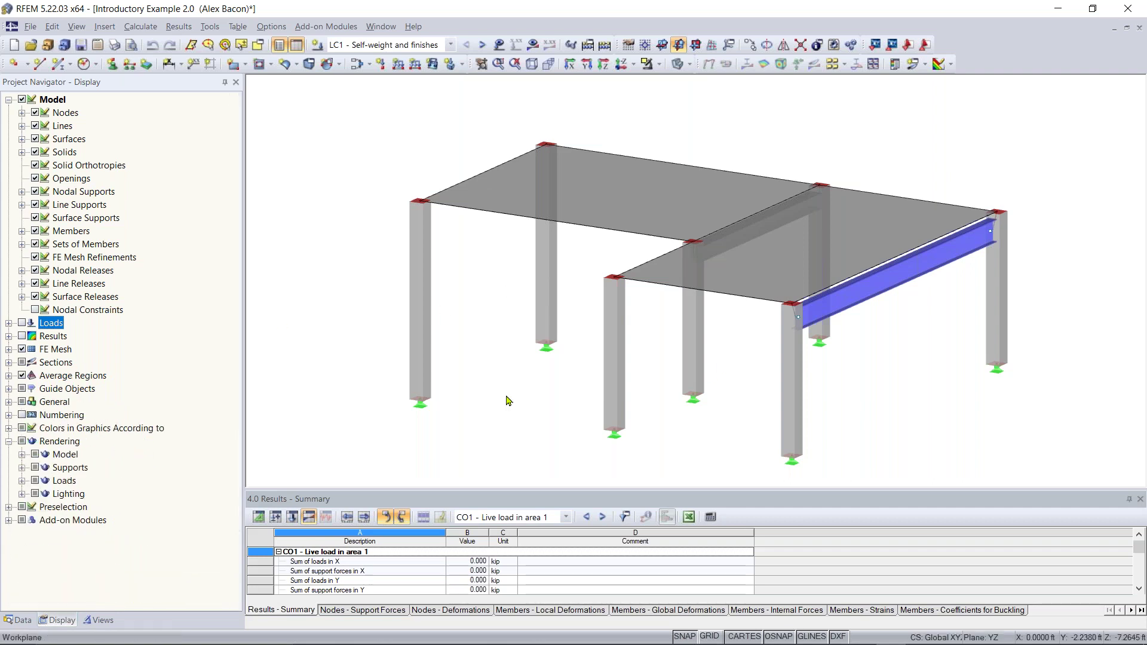
{"action": "left_click", "coordinate": [9, 100]}
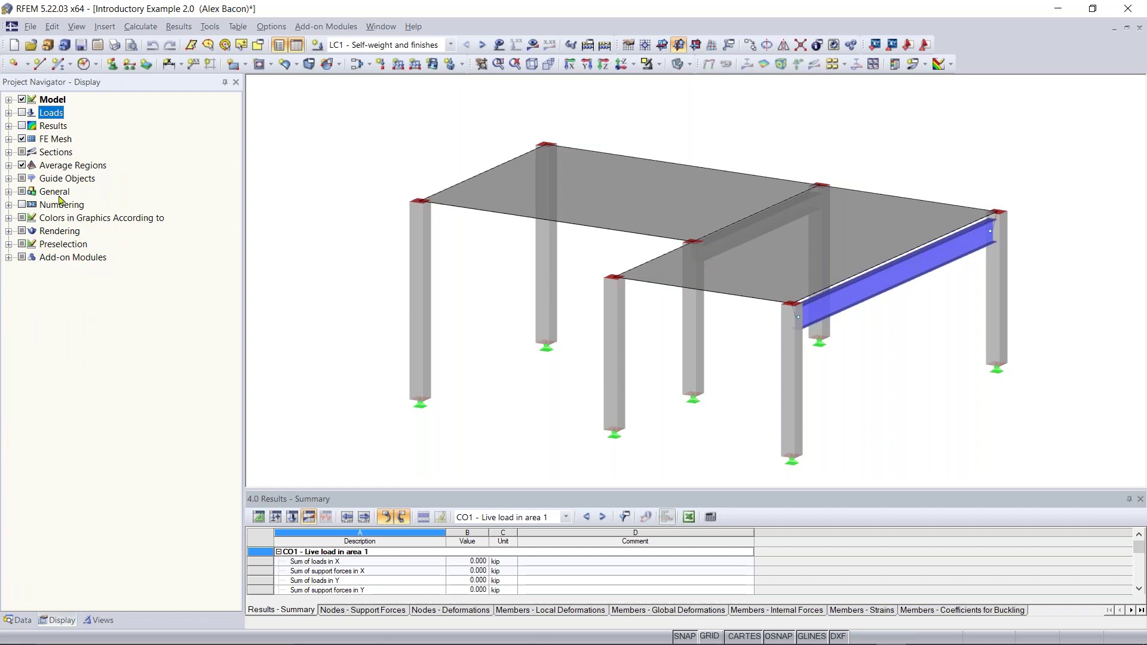
Step: Toggle the display of members and lines off and back on under Model, and collapse the Model category
{"action": "left_click", "coordinate": [9, 100]}
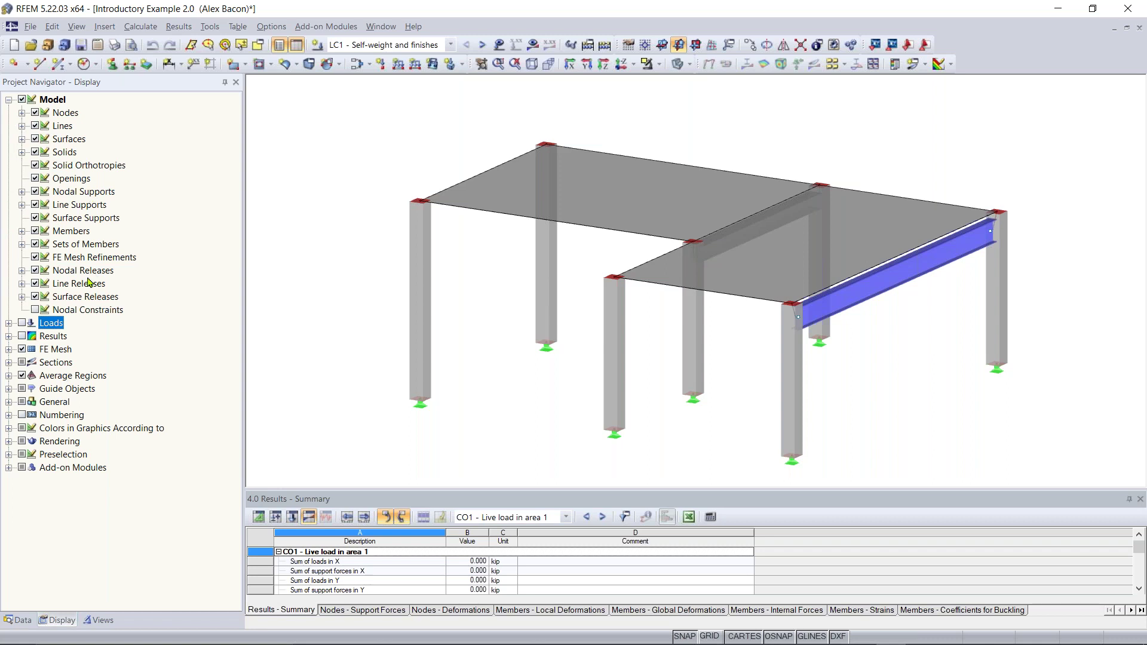
{"action": "left_click", "coordinate": [35, 231]}
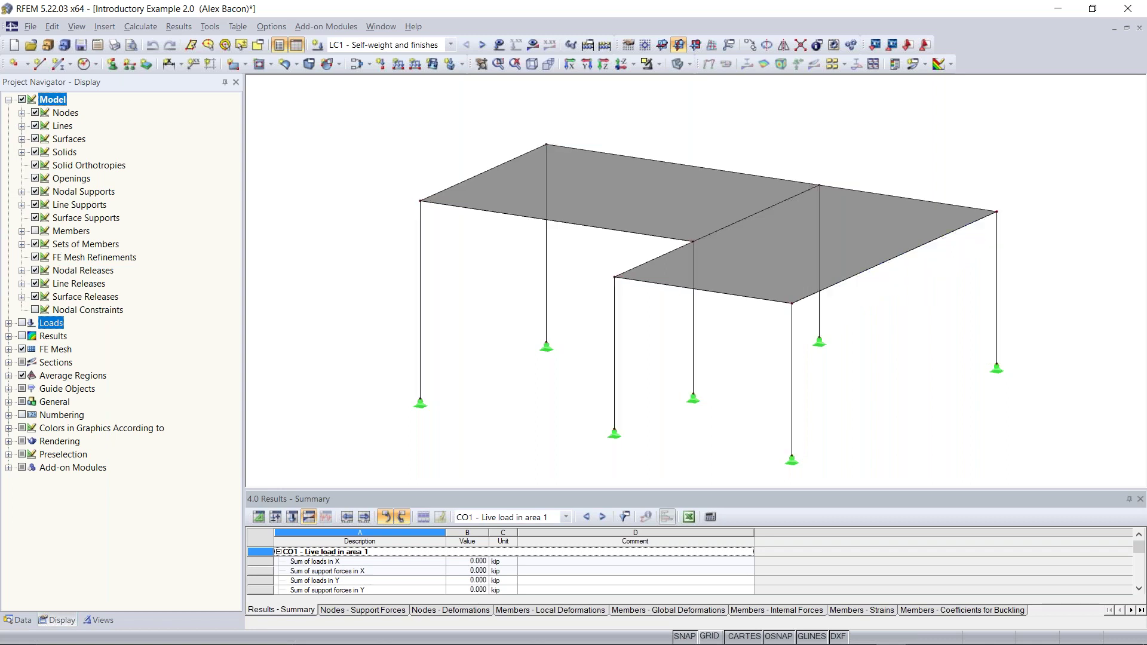
{"action": "left_click", "coordinate": [35, 126]}
{"action": "left_click", "coordinate": [36, 126]}
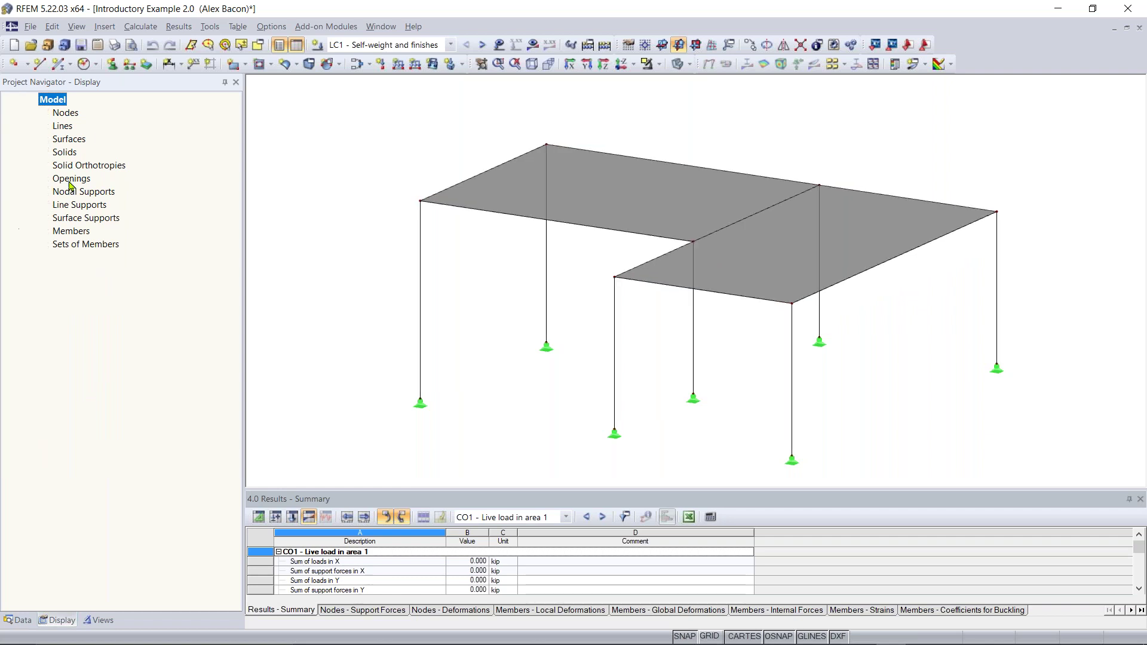
{"action": "left_click", "coordinate": [35, 231]}
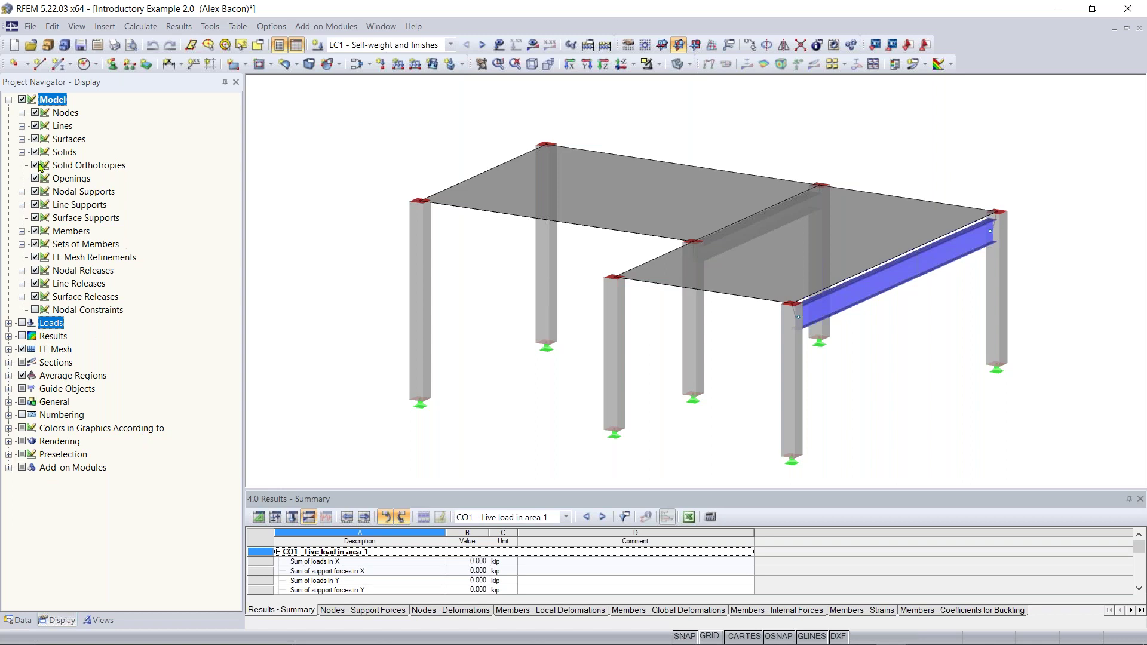
{"action": "left_click", "coordinate": [8, 99]}
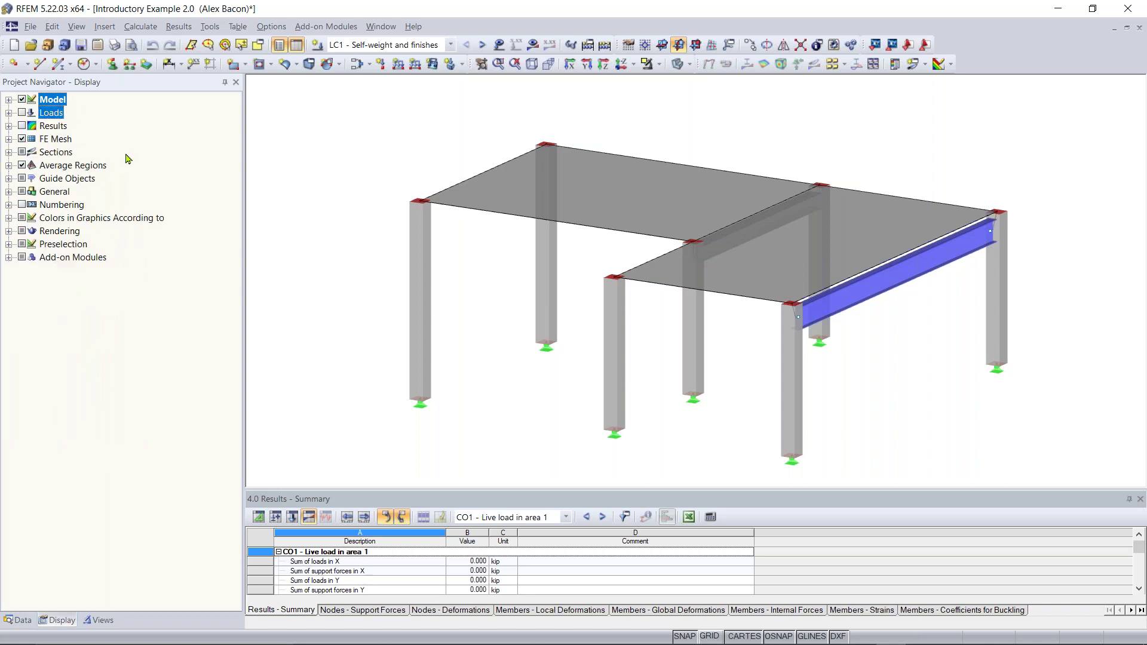
Step: Isolate the 1 - W 18x50 members through the generated cross-section visibilities in the Views navigator, and turn the visibility mode back off
{"action": "left_click", "coordinate": [97, 620]}
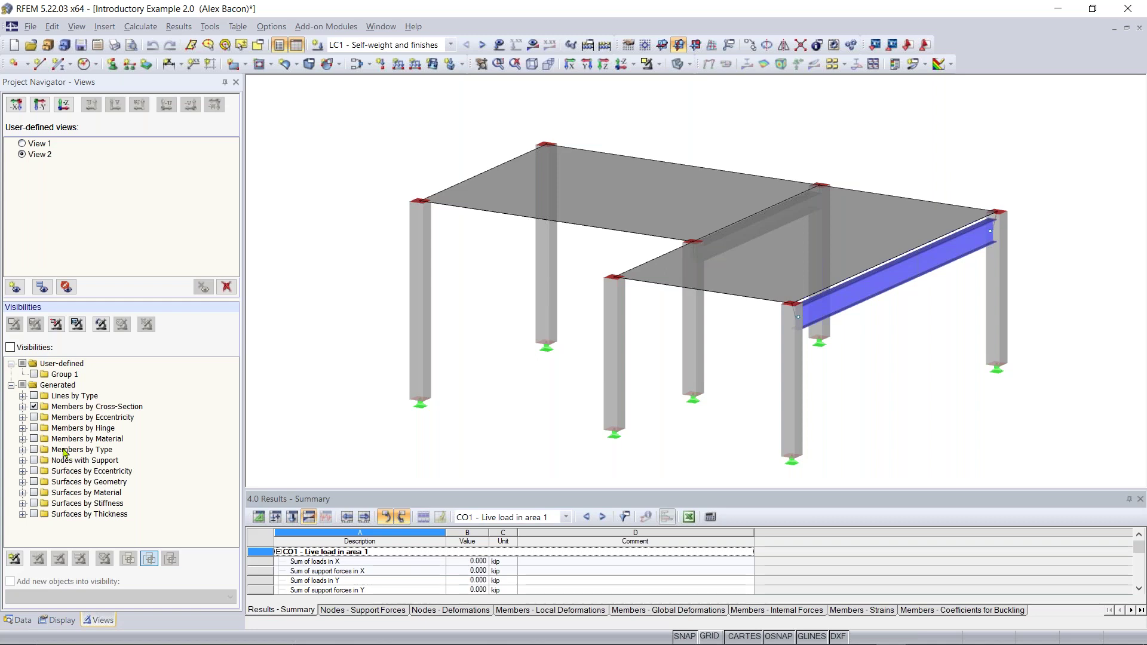
{"action": "left_click", "coordinate": [22, 406]}
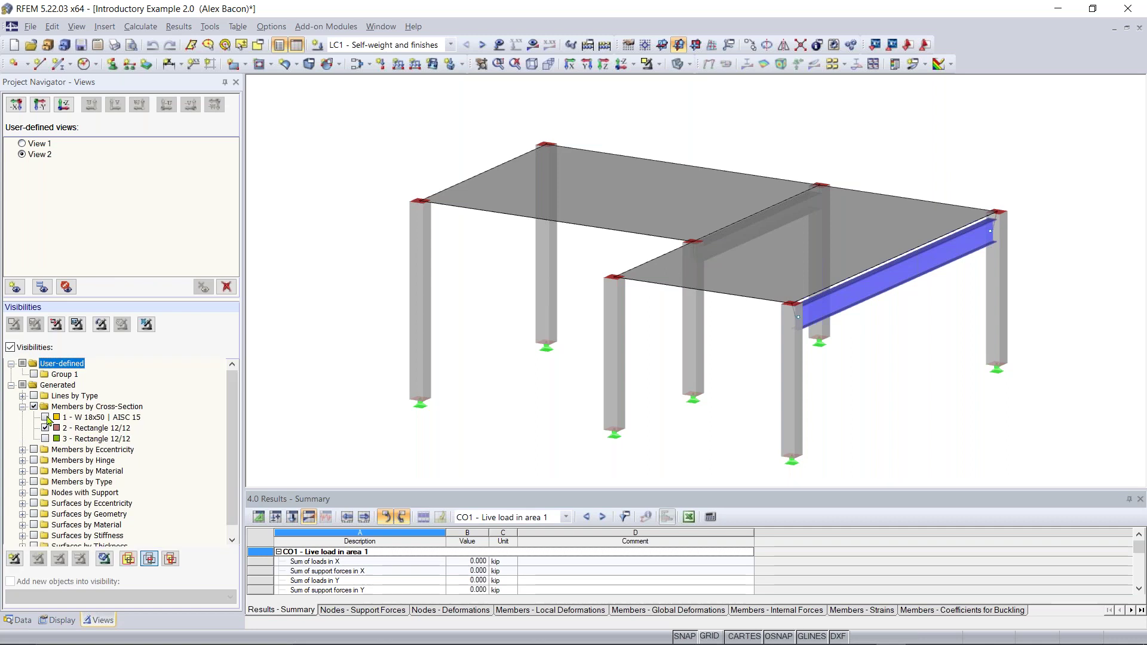
{"action": "left_click", "coordinate": [46, 417]}
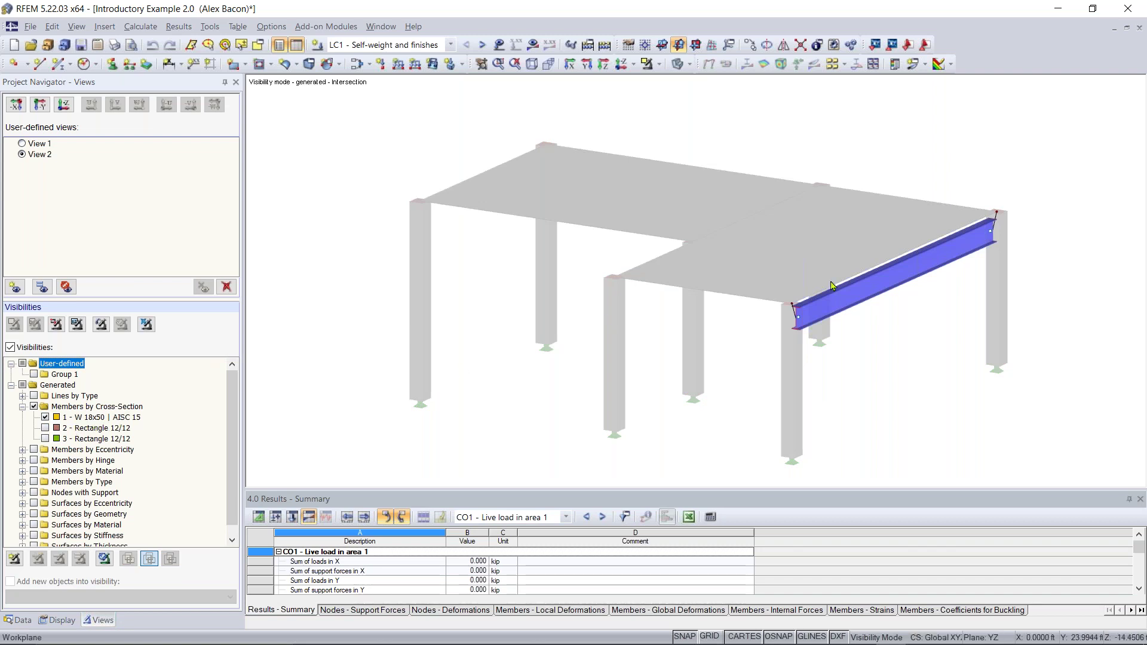
{"action": "middle_click_drag", "start_coordinate": [766, 335], "coordinate": [737, 310], "text": "ctrl"}
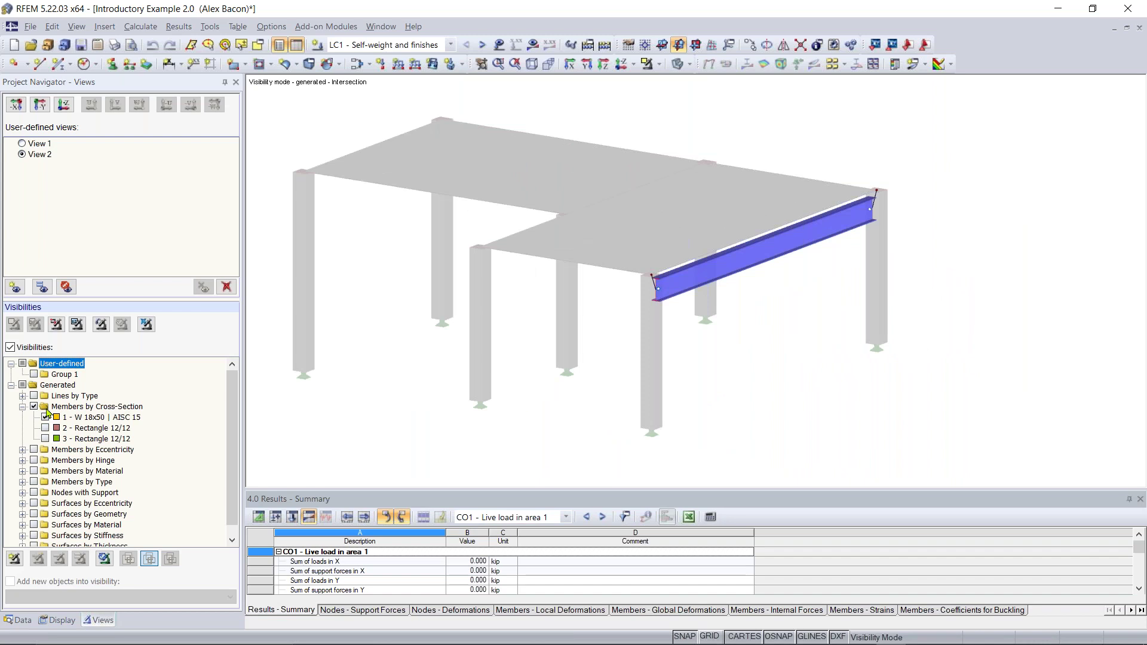
{"action": "left_click", "coordinate": [10, 348]}
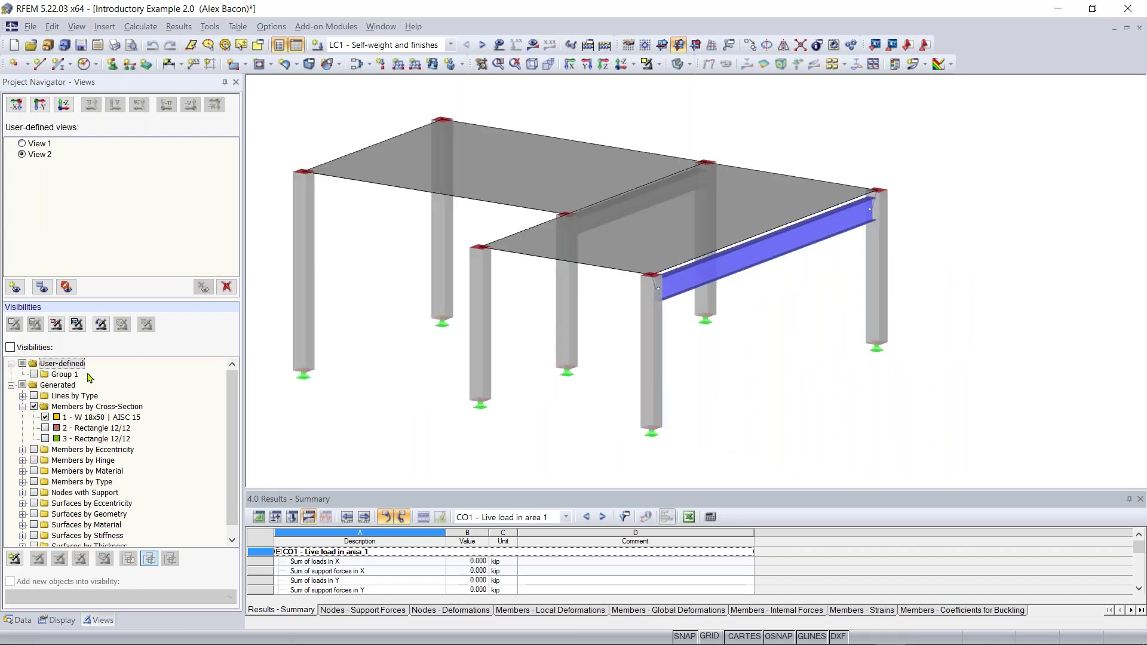
{"action": "middle_click_drag", "start_coordinate": [480, 270], "coordinate": [525, 291]}
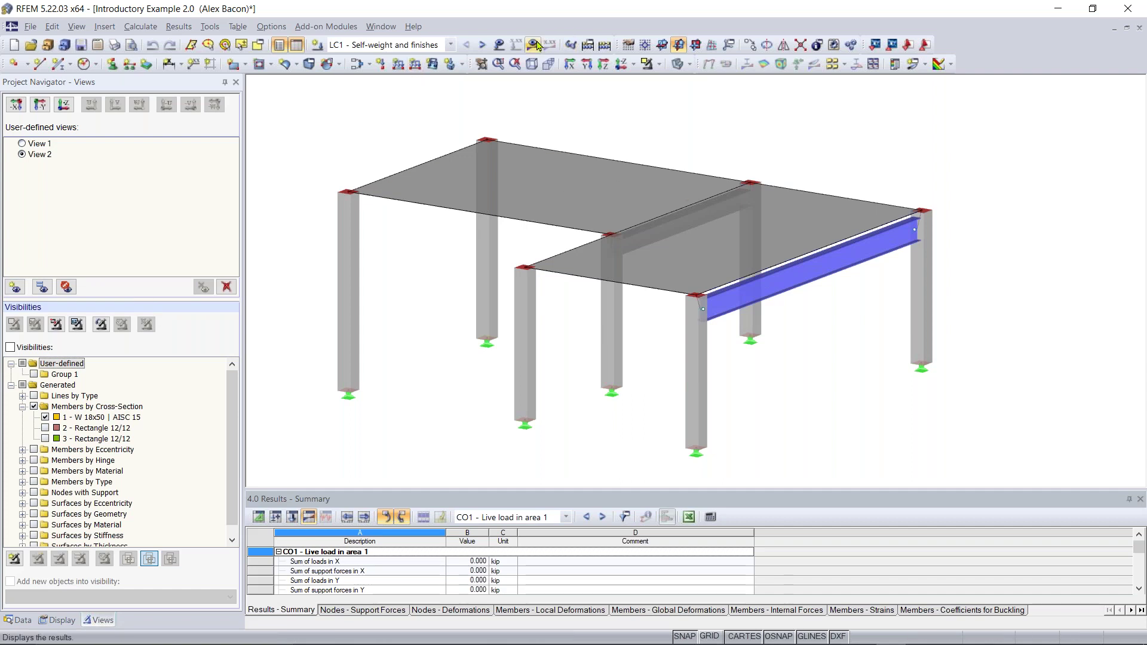
Step: Calculate the model, examine the LC1 - Self-weight and finishes global deformations u from several sides, and reposition the floating color-scale panel
{"action": "left_click", "coordinate": [606, 46]}
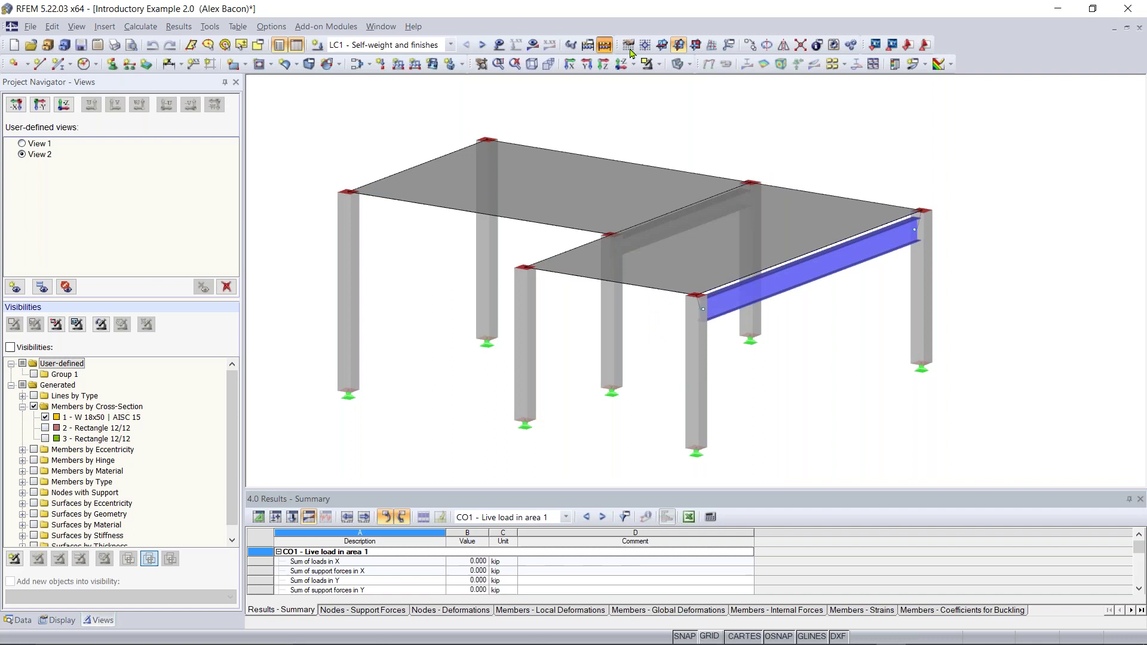
{"action": "left_click", "coordinate": [418, 48]}
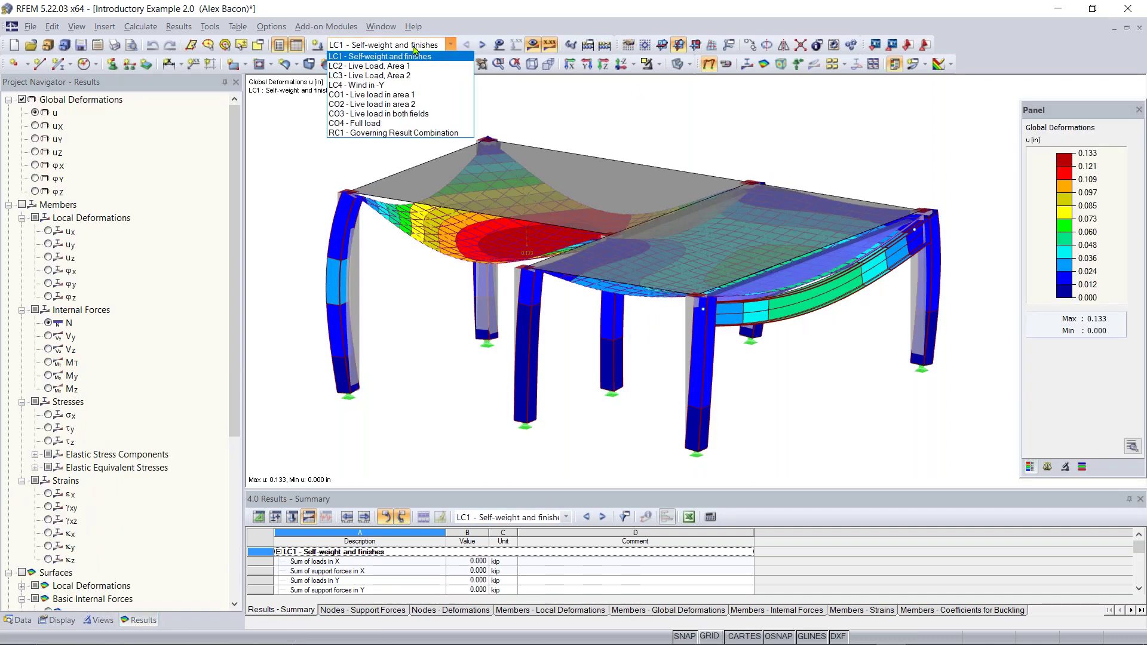
{"action": "left_click", "coordinate": [414, 49]}
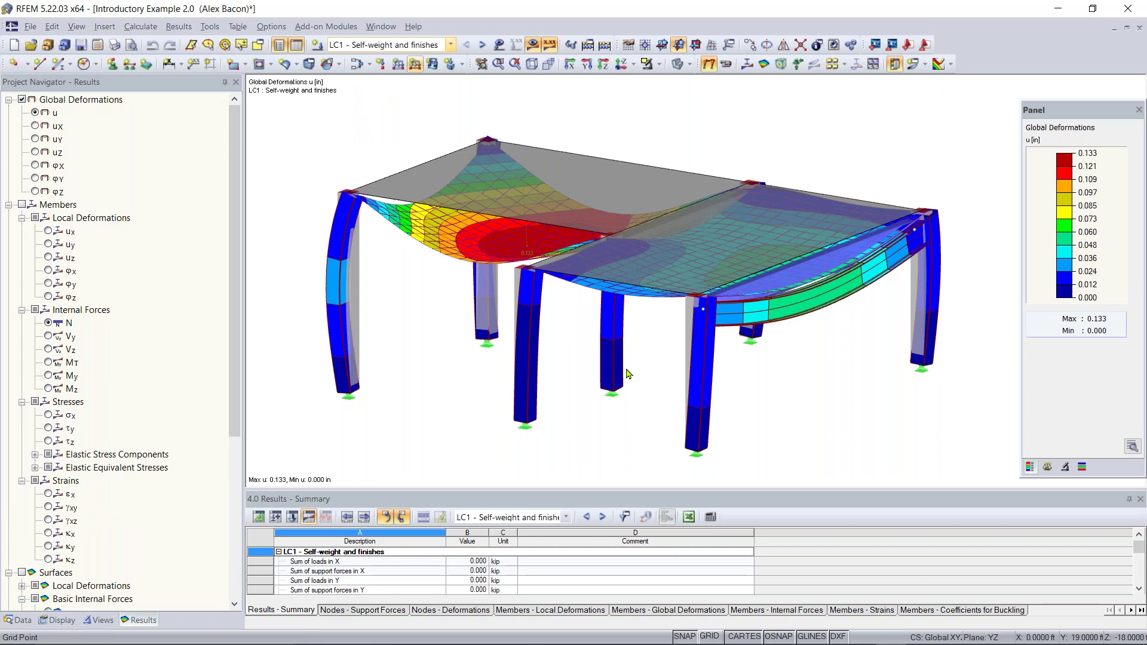
{"action": "middle_click_drag", "start_coordinate": [627, 374], "coordinate": [874, 373], "text": "ctrl"}
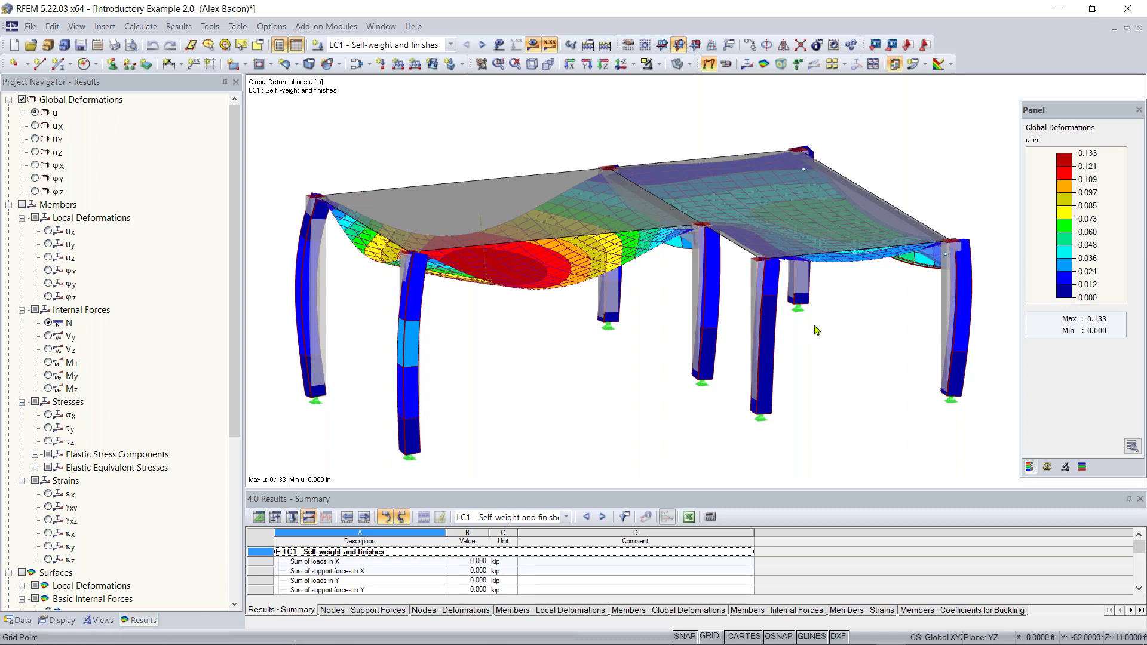
{"action": "middle_click_drag", "start_coordinate": [806, 323], "coordinate": [550, 263], "text": "ctrl"}
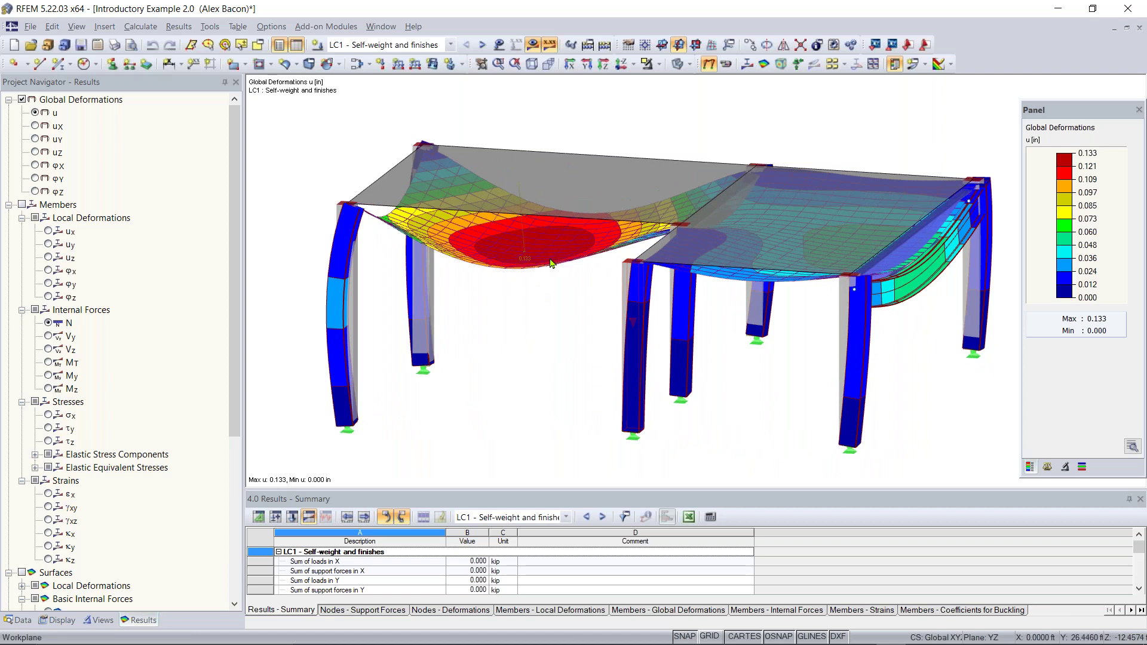
{"action": "mouse_move", "coordinate": [1030, 106]}
{"action": "left_mouse_down"}
{"action": "mouse_move", "coordinate": [1063, 113]}
{"action": "mouse_move", "coordinate": [1019, 106]}
{"action": "left_mouse_up"}
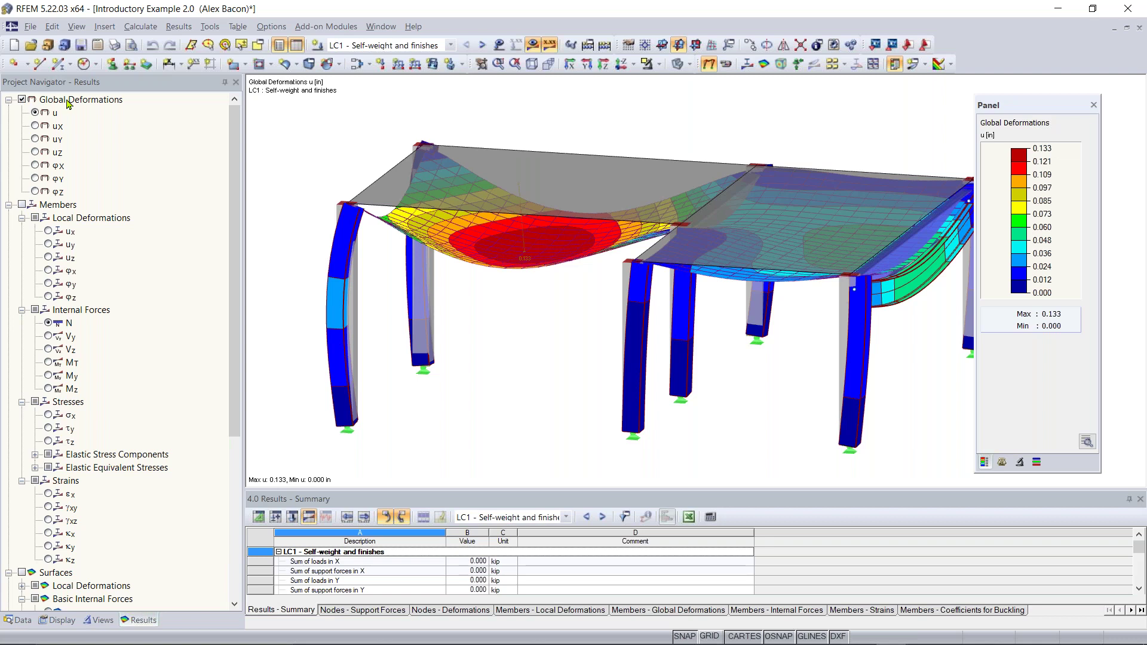
Step: Display member results instead of global deformations, and select the internal force Vy diagrams
{"action": "left_click", "coordinate": [21, 205]}
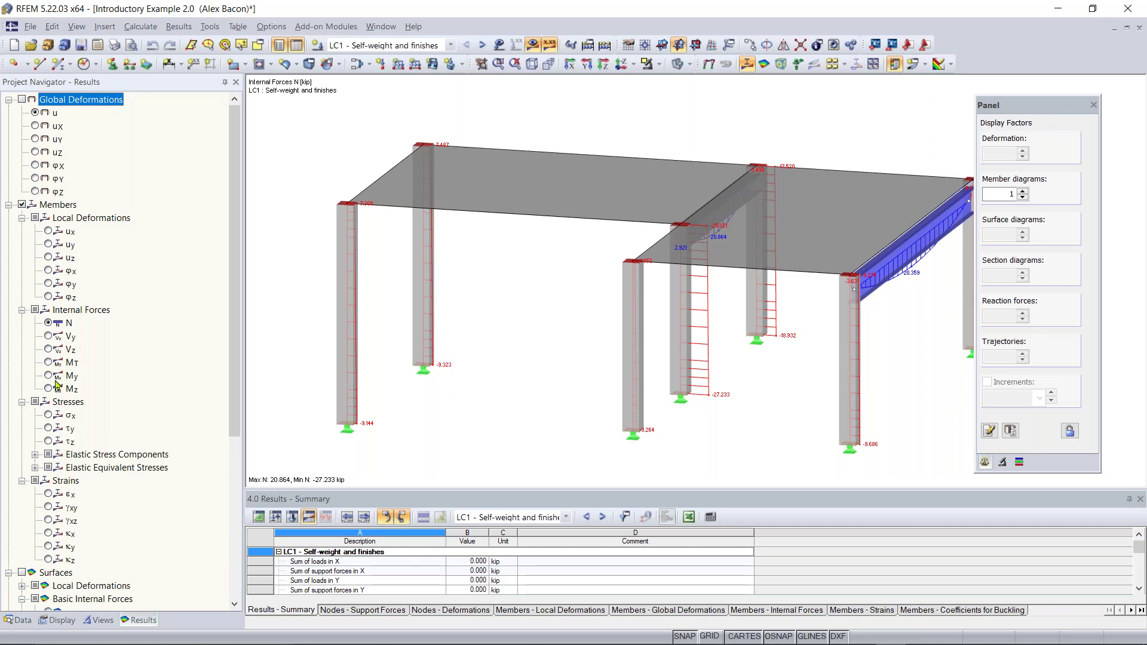
{"action": "left_click", "coordinate": [48, 349]}
{"action": "left_click", "coordinate": [48, 336]}
{"action": "middle_click_drag", "start_coordinate": [572, 316], "coordinate": [436, 258], "text": "ctrl"}
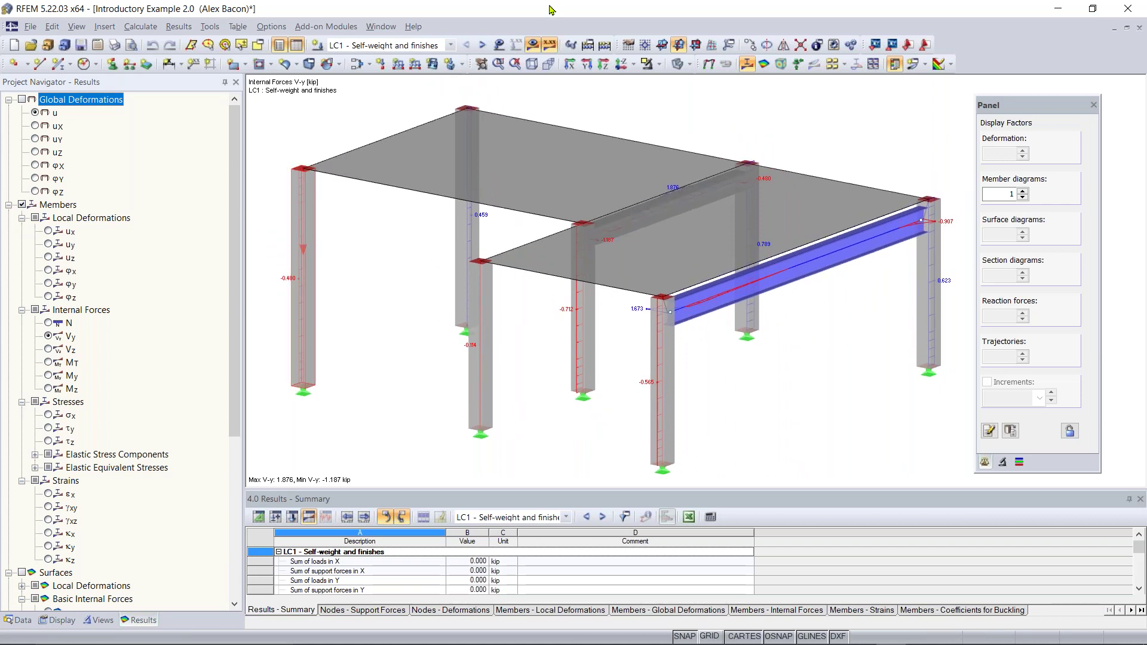
Step: Switch the model to wireframe display and examine the Vy diagrams from different angles
{"action": "left_click", "coordinate": [679, 65]}
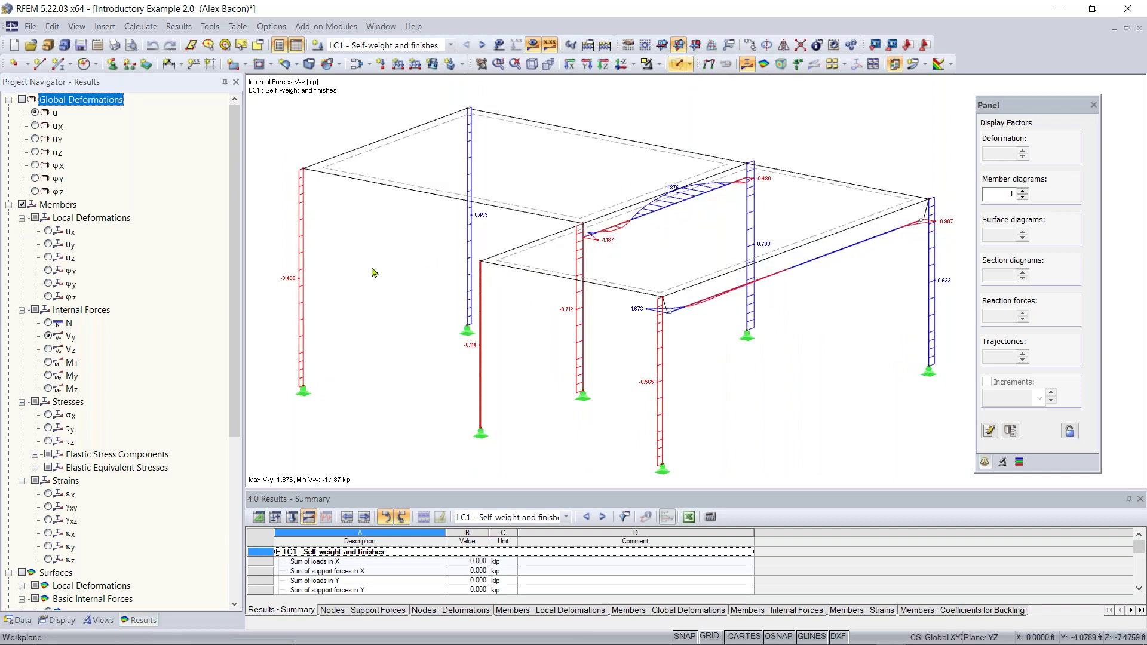
{"action": "middle_click_drag", "start_coordinate": [704, 362], "coordinate": [493, 310], "text": "ctrl"}
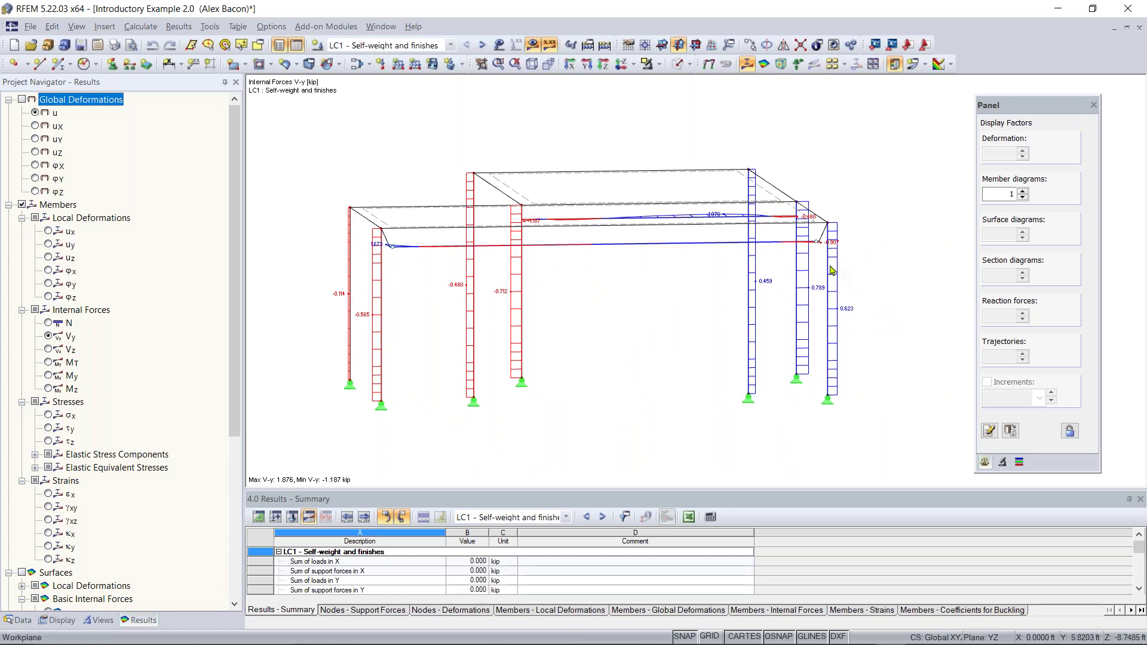
{"action": "middle_click_drag", "start_coordinate": [615, 371], "coordinate": [778, 319], "text": "ctrl"}
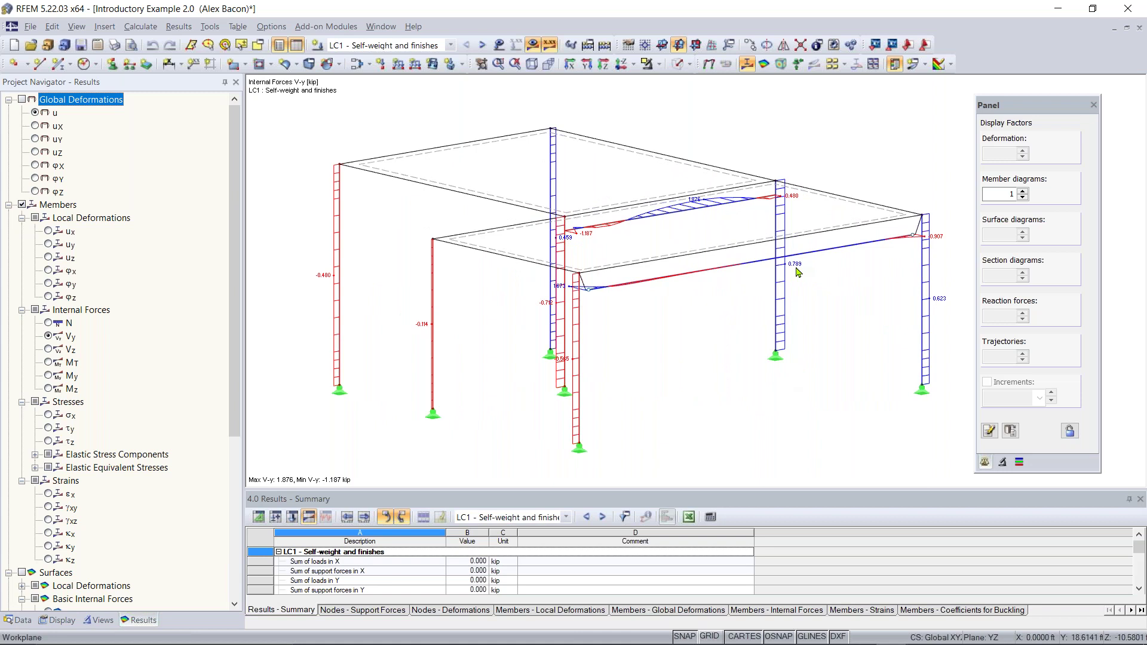
Step: Display the member bending moment My and return to the axial force N, and enlarge the results summary table below the model
{"action": "left_click", "coordinate": [48, 376]}
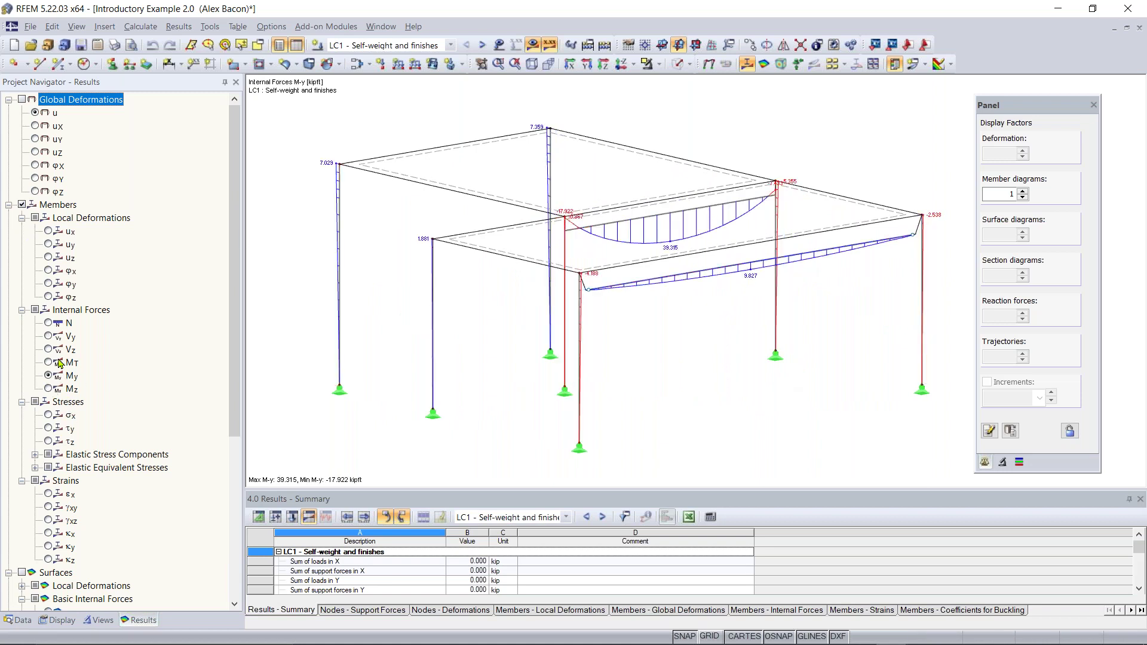
{"action": "left_click", "coordinate": [49, 323]}
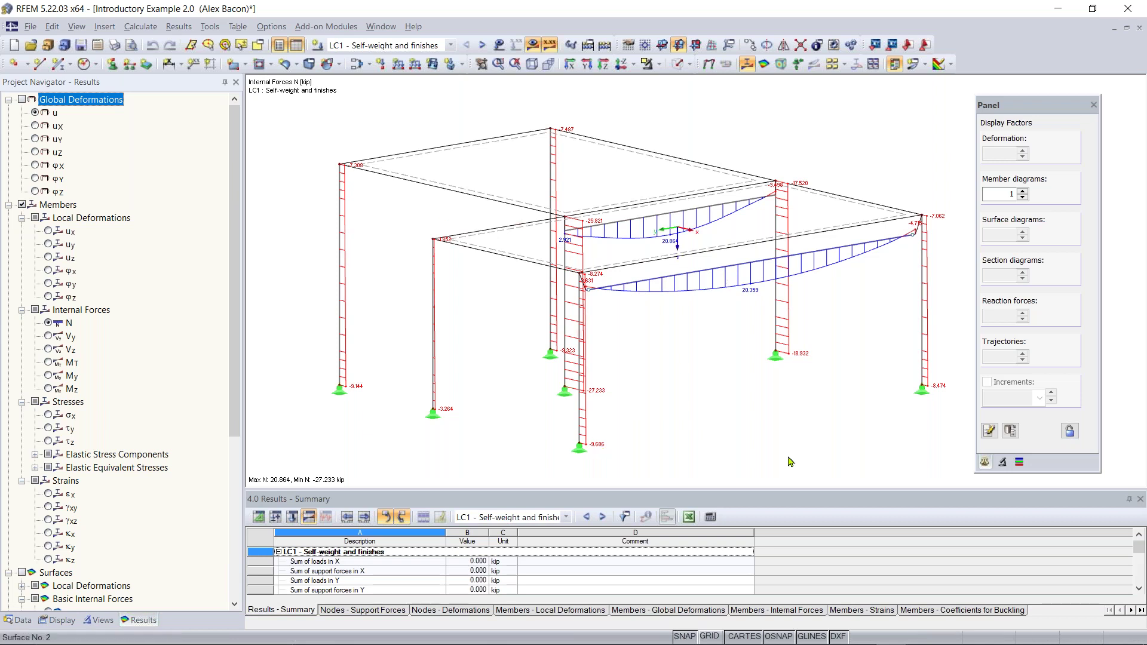
{"action": "scroll", "coordinate": [678, 310], "scroll_direction": "down", "scroll_amount": 2}
{"action": "middle_click_drag", "start_coordinate": [659, 358], "coordinate": [667, 353]}
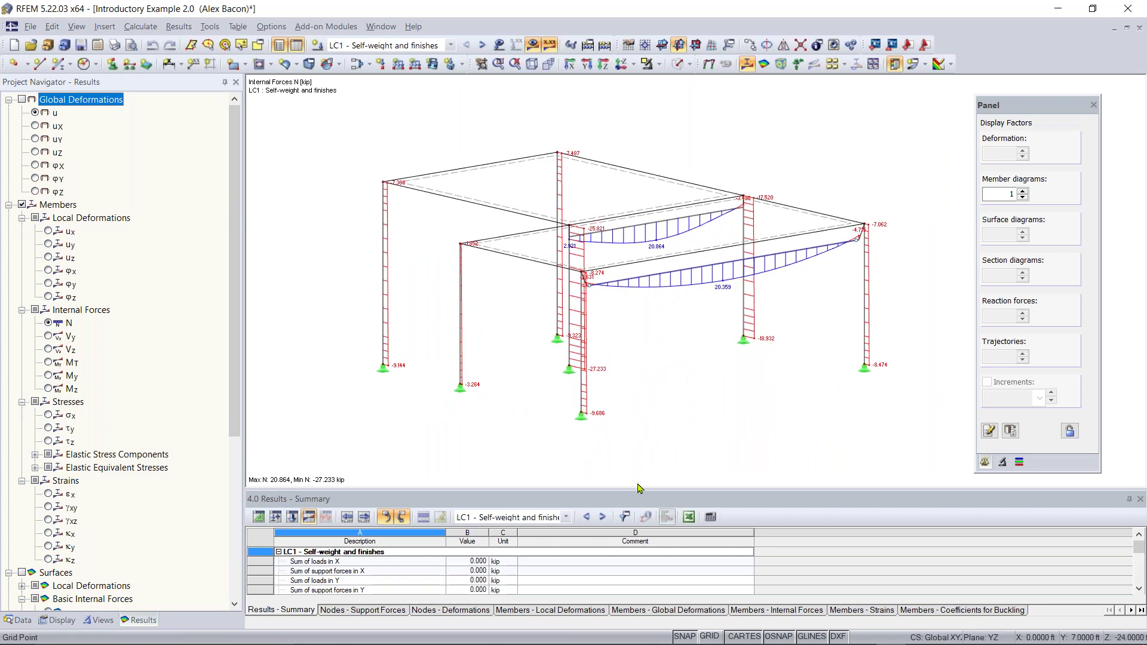
{"action": "left_click_drag", "start_coordinate": [655, 413], "coordinate": [655, 414]}
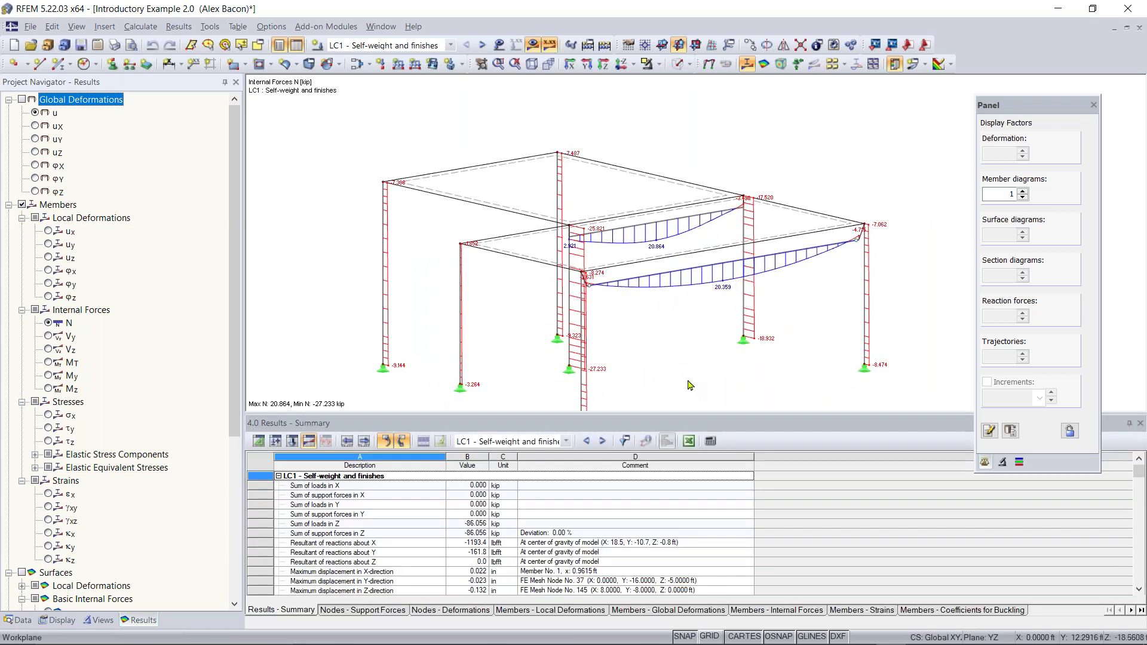
{"action": "middle_click_drag", "start_coordinate": [670, 291], "coordinate": [741, 323], "text": "ctrl"}
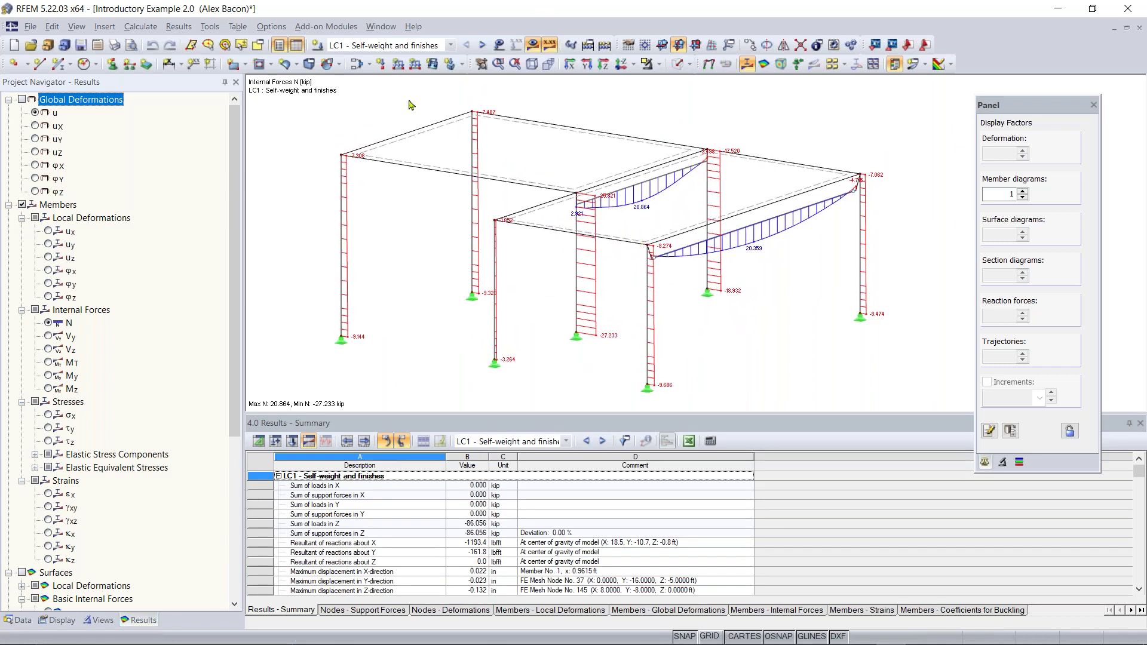
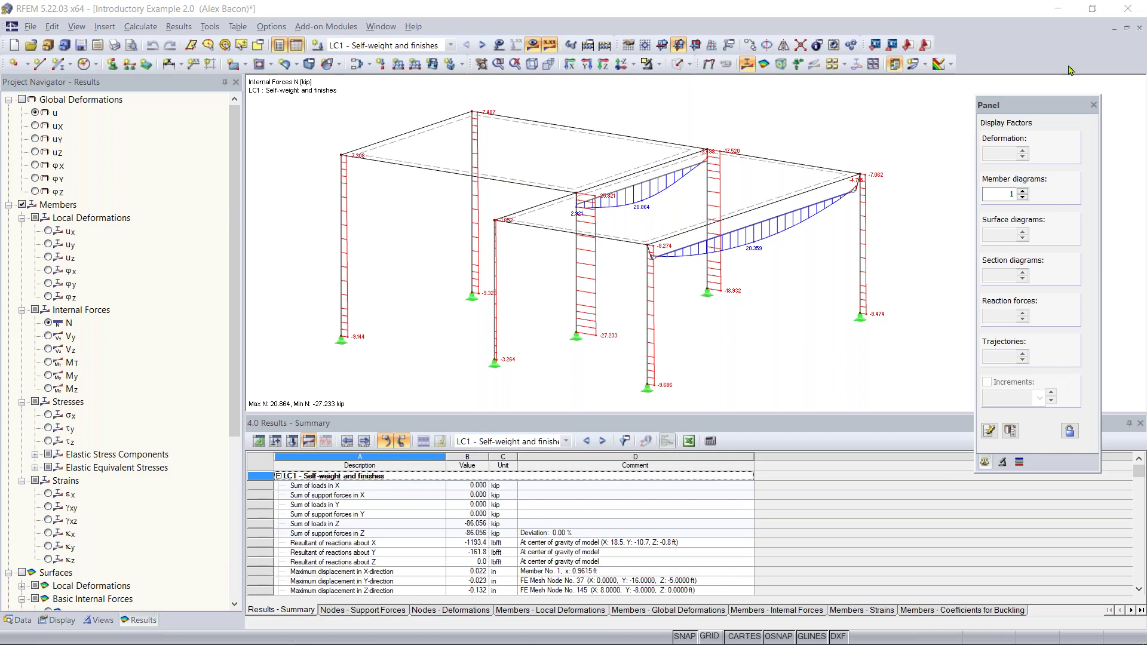
Step: Hide the floating display factors panel and the results table, and toggle the project navigator off and back on
{"action": "left_click", "coordinate": [1093, 105]}
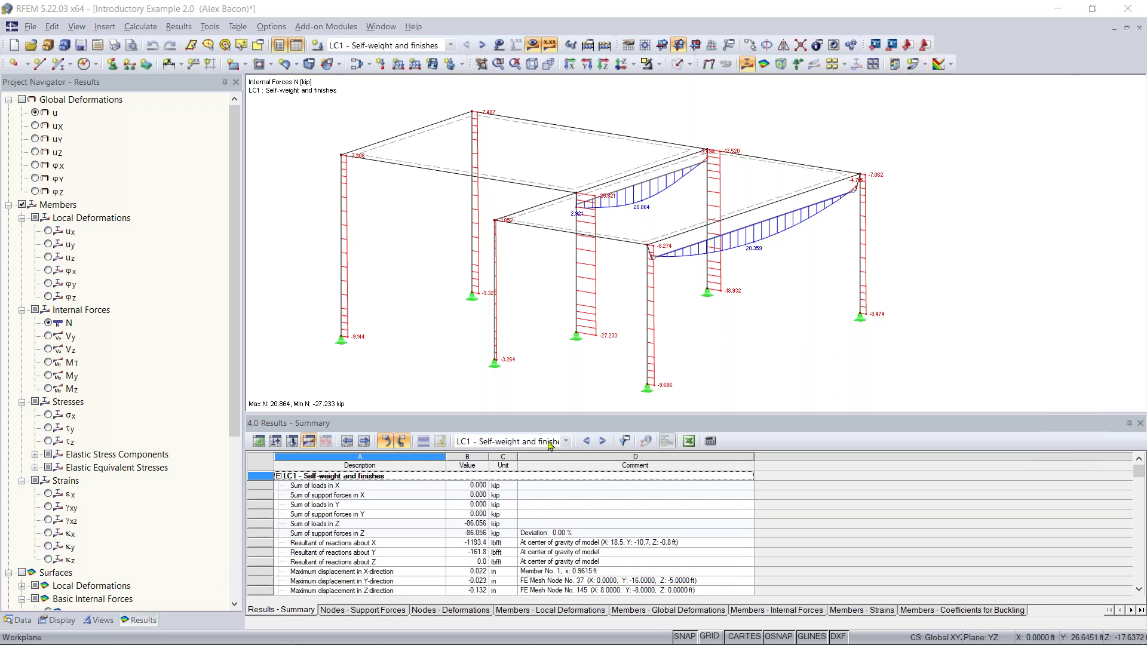
{"action": "left_click", "coordinate": [297, 48]}
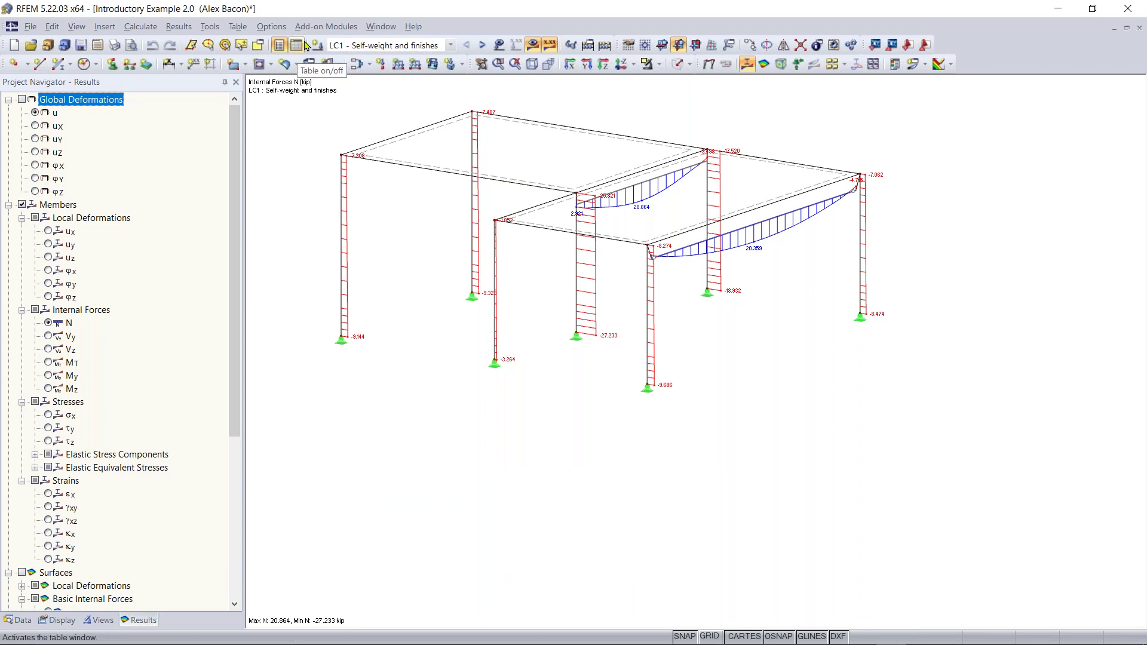
{"action": "left_click", "coordinate": [278, 51]}
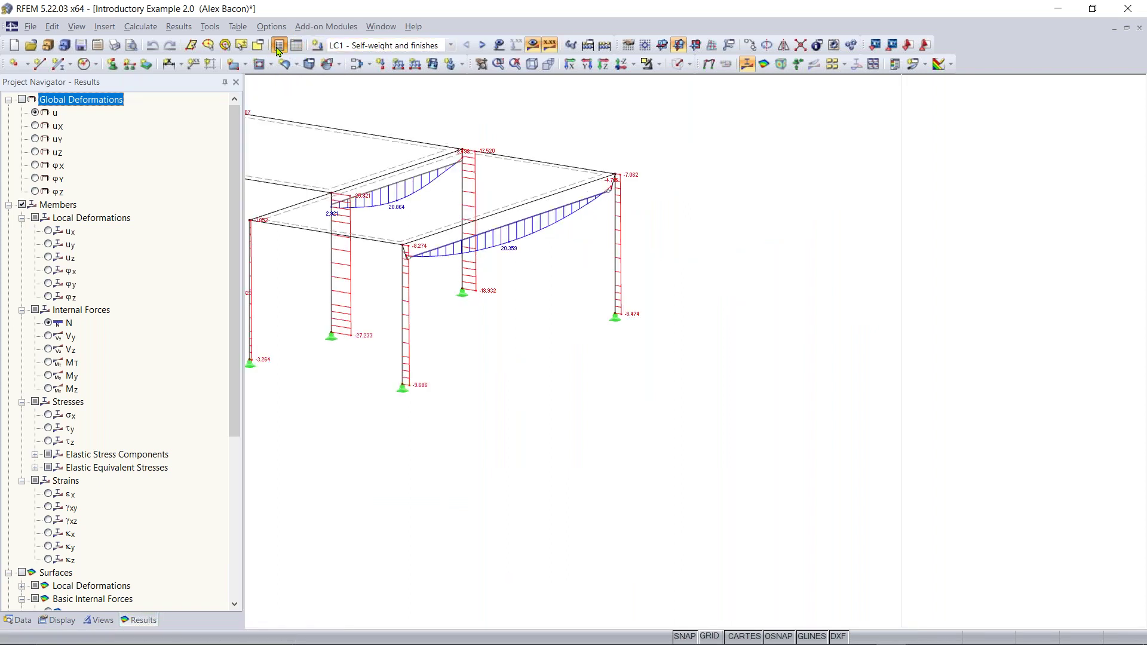
{"action": "left_click", "coordinate": [282, 50]}
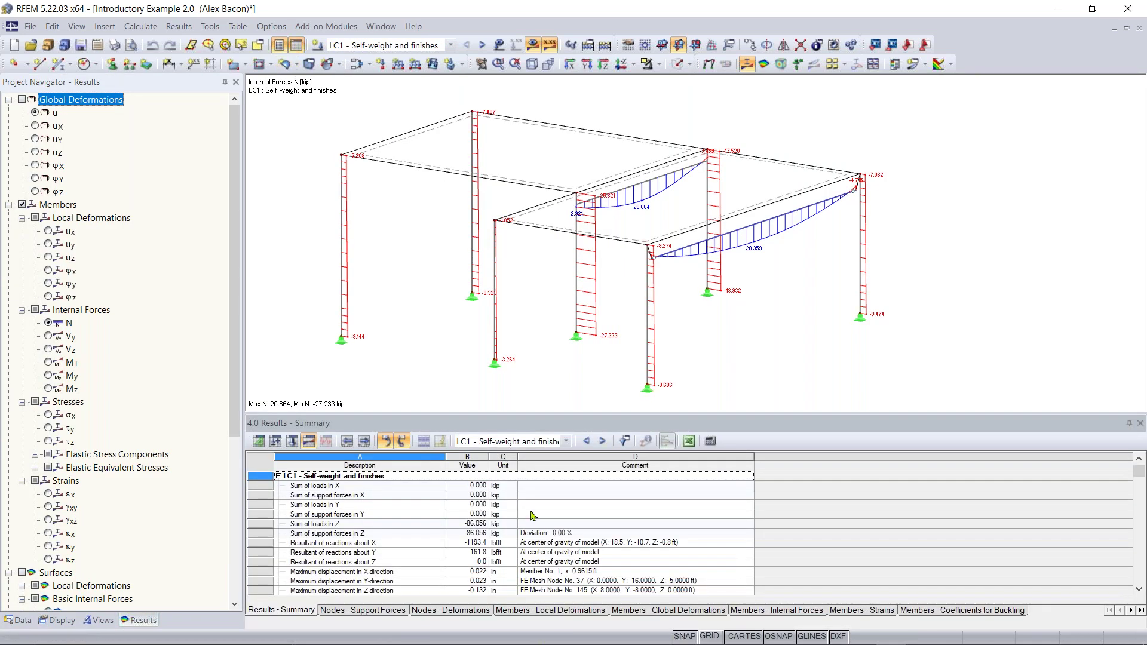
{"action": "left_click", "coordinate": [296, 45]}
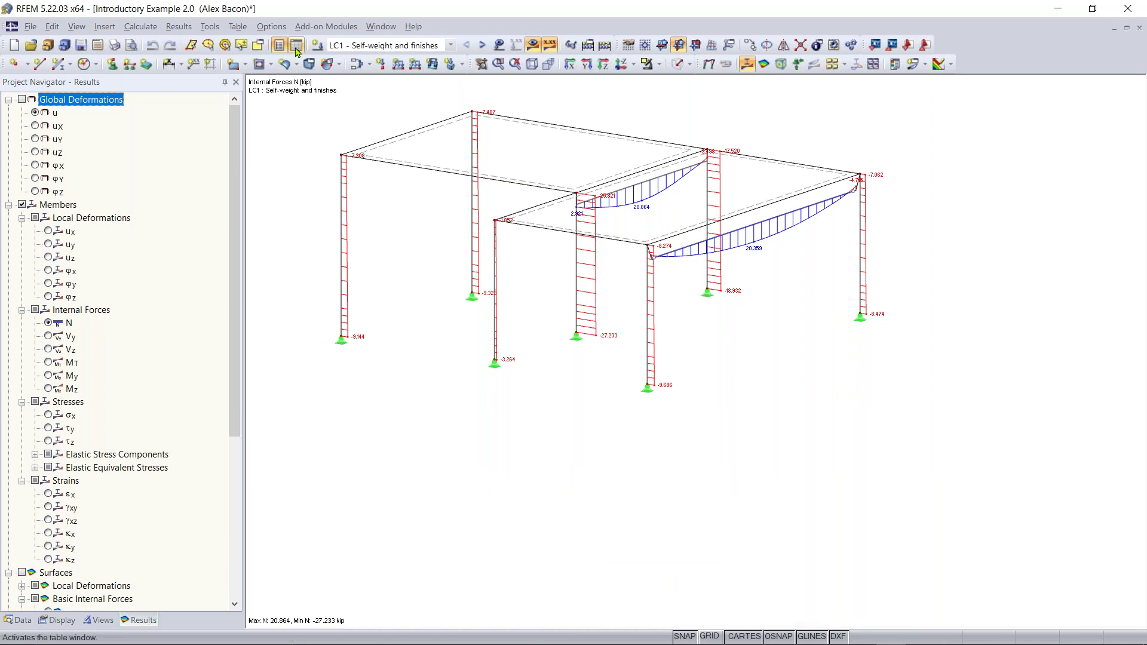
{"action": "middle_click_drag", "start_coordinate": [535, 395], "coordinate": [697, 415]}
{"action": "scroll", "coordinate": [666, 430], "scroll_direction": "up", "scroll_amount": 2}
{"action": "scroll", "coordinate": [666, 430], "scroll_direction": "down", "scroll_amount": 1}
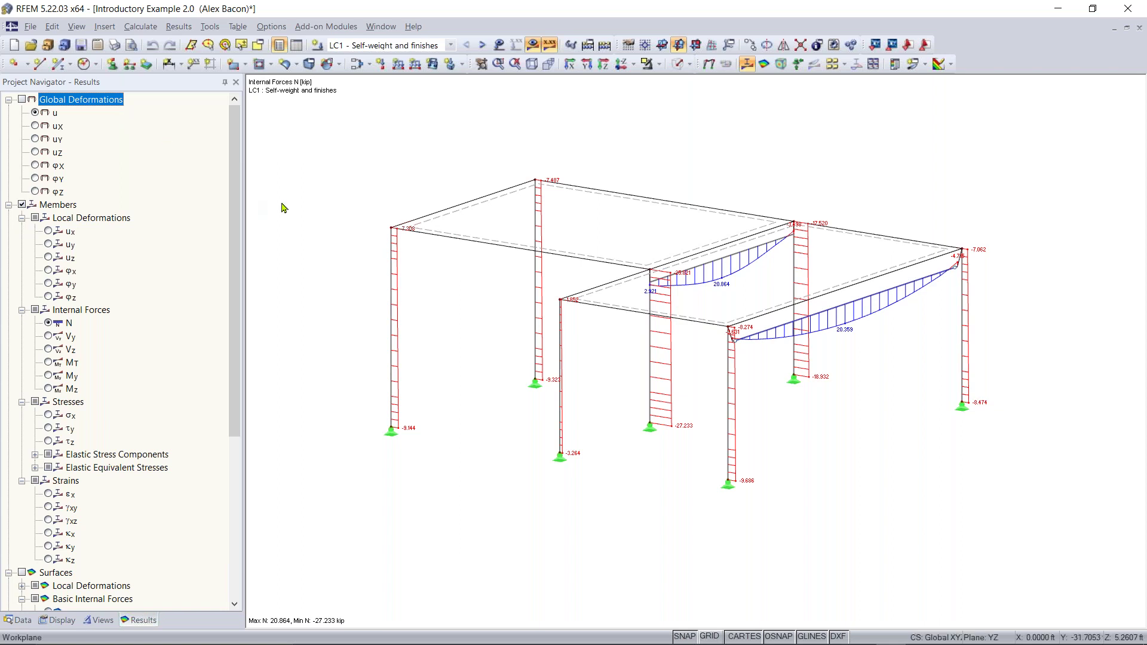
Step: Start a new model named "Continous Model" in the Tests project
{"action": "left_click", "coordinate": [31, 27]}
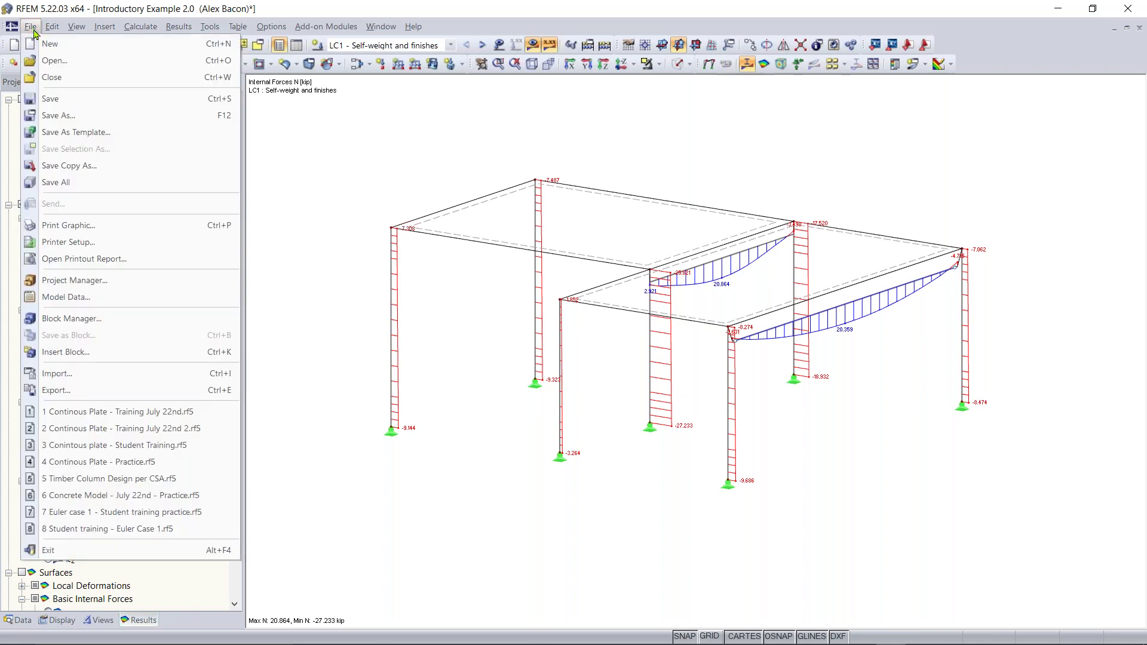
{"action": "left_click", "coordinate": [39, 48]}
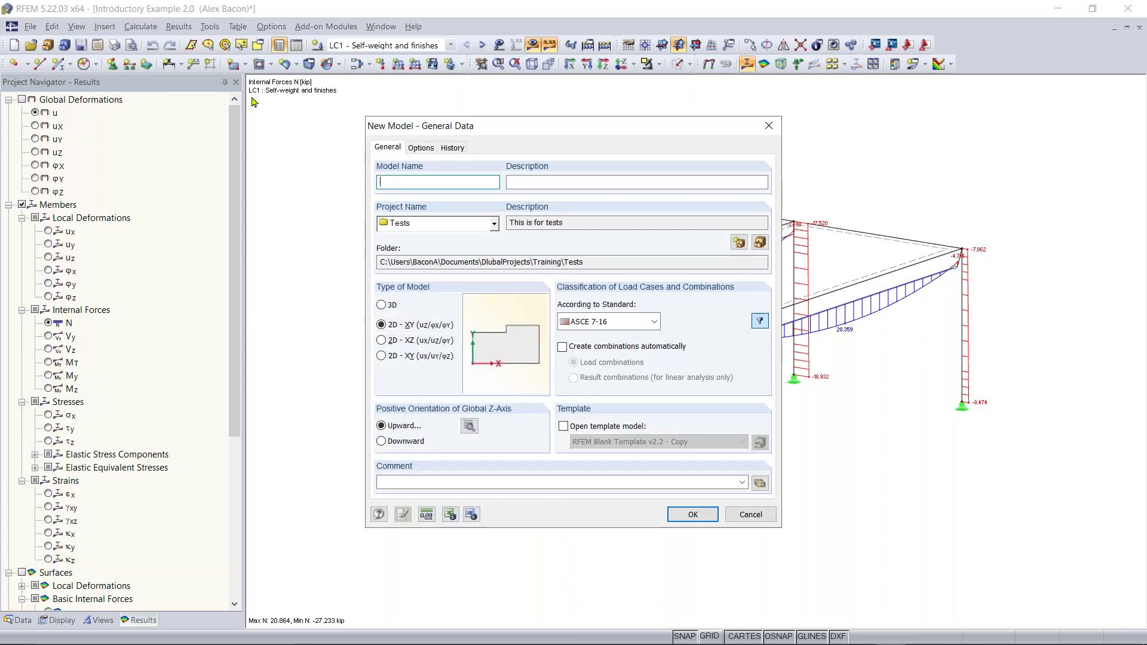
{"action": "mouse_move", "coordinate": [517, 127]}
{"action": "left_mouse_down"}
{"action": "mouse_move", "coordinate": [582, 128]}
{"action": "mouse_move", "coordinate": [530, 131]}
{"action": "left_mouse_up"}
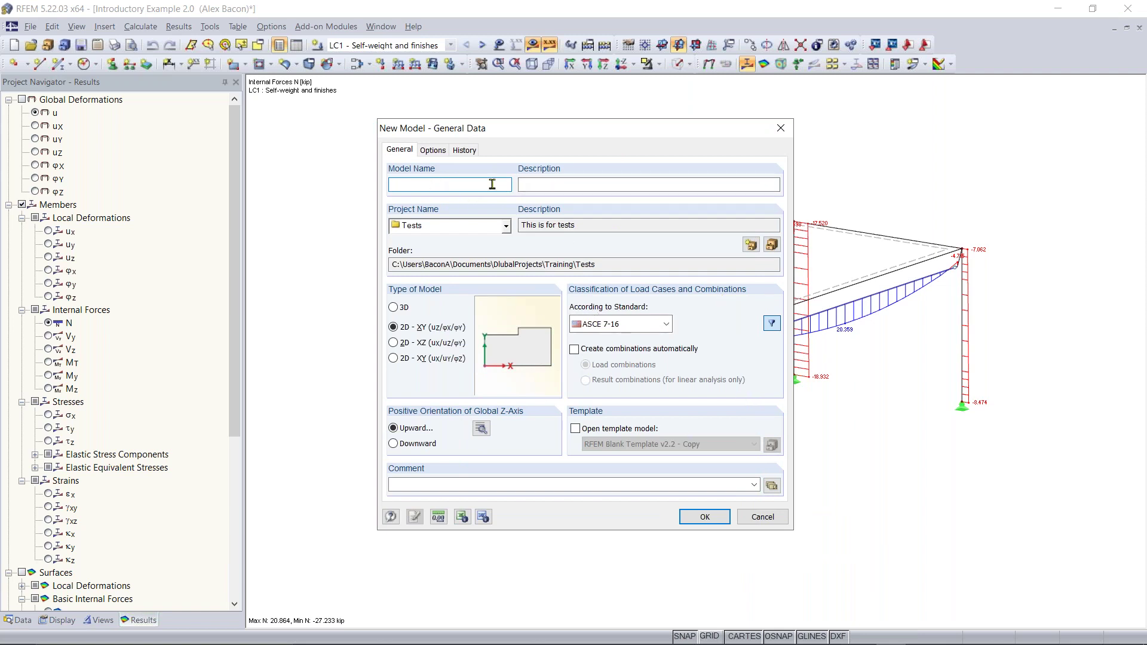
{"action": "type", "text": "Con"}
{"action": "key", "text": "BackSpace"}
{"action": "key", "text": "BackSpace"}
{"action": "type", "text": "Continous Model"}
{"action": "left_click", "coordinate": [595, 183]}
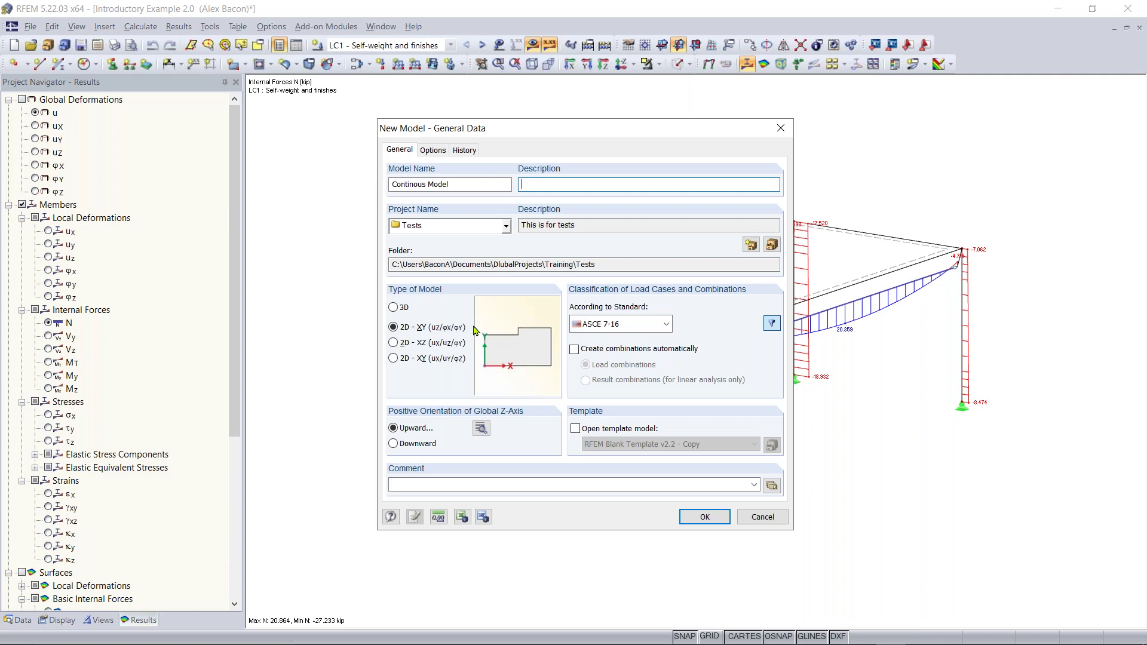
Step: Set the model type to 3D and browse the standards for load cases and combinations, keeping ASCE 7-16
{"action": "left_click", "coordinate": [393, 308]}
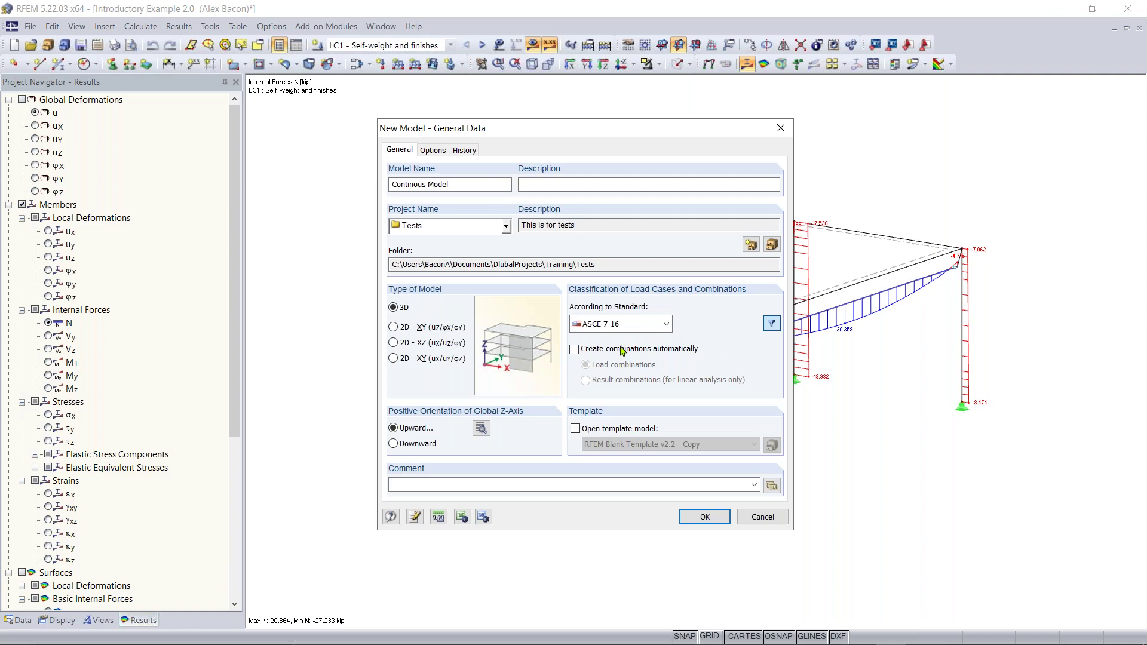
{"action": "left_click", "coordinate": [666, 325]}
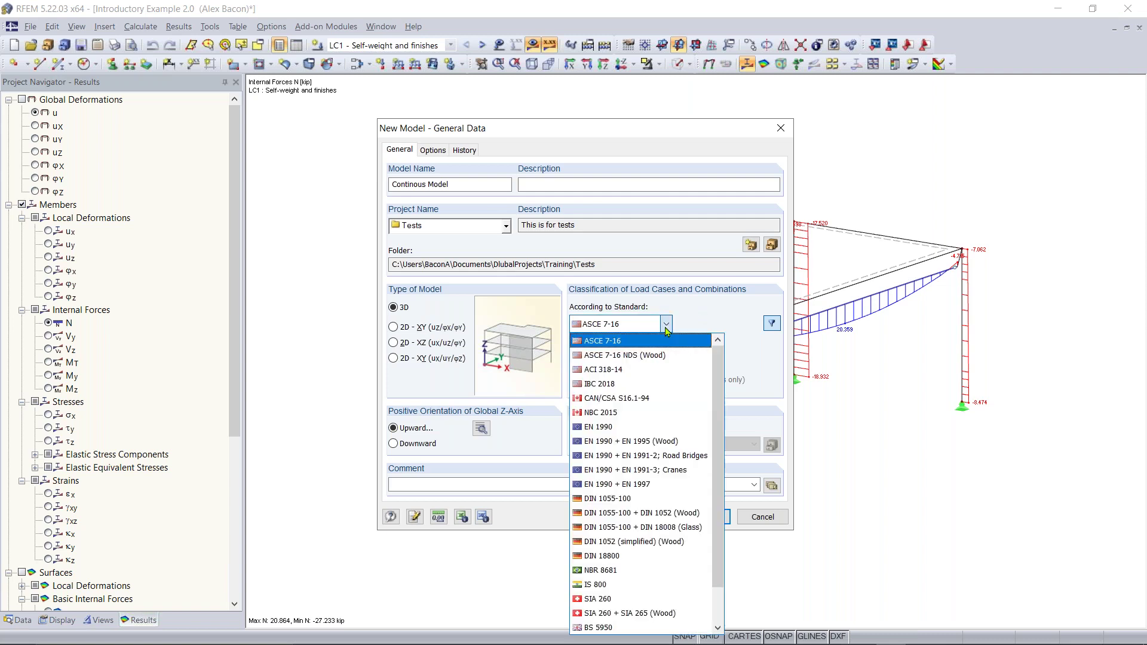
{"action": "scroll", "coordinate": [717, 368], "scroll_direction": "down", "scroll_amount": 1}
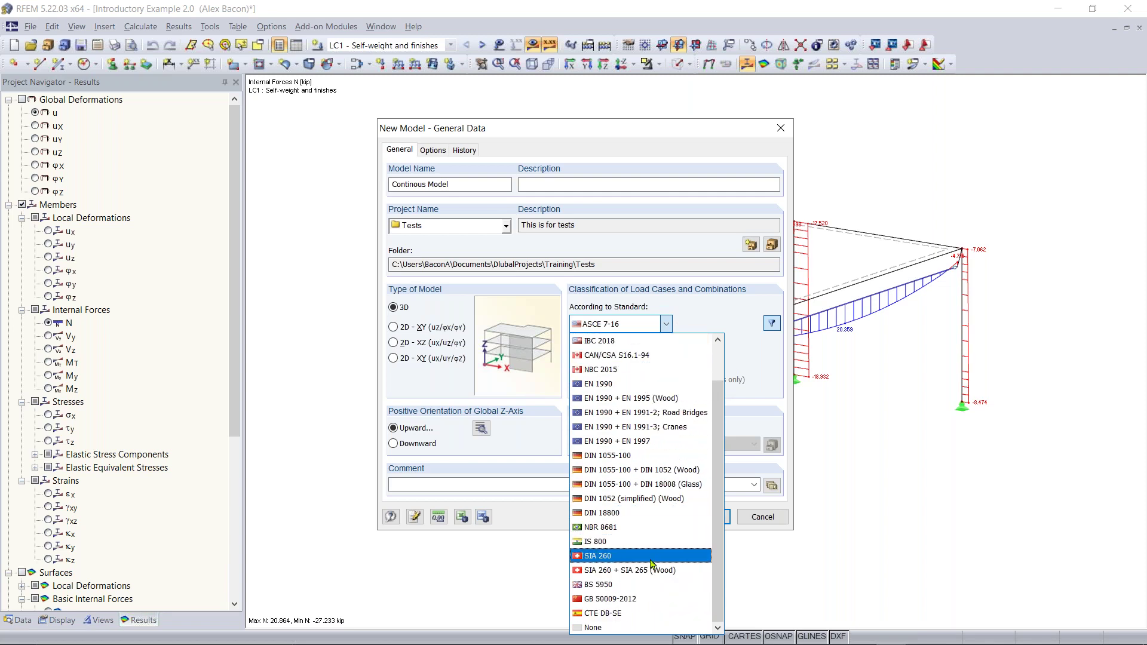
{"action": "left_click", "coordinate": [669, 325]}
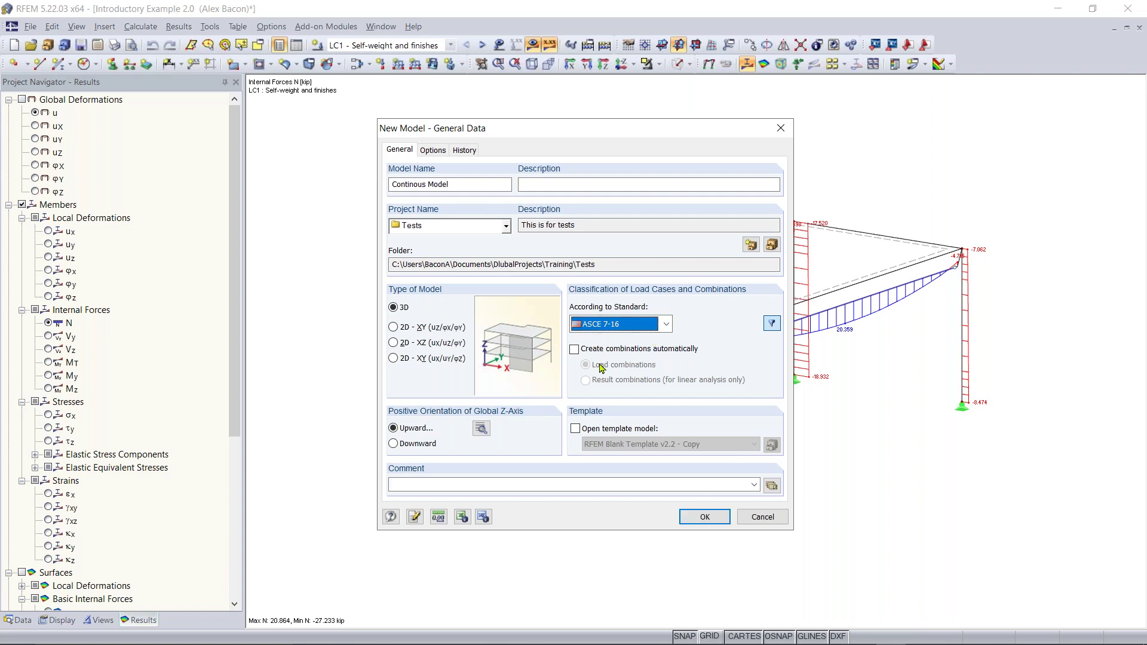
Step: Review the model's units and decimal places and the available Metric and Imperial unit profiles, keeping the current profile
{"action": "left_click", "coordinate": [438, 517]}
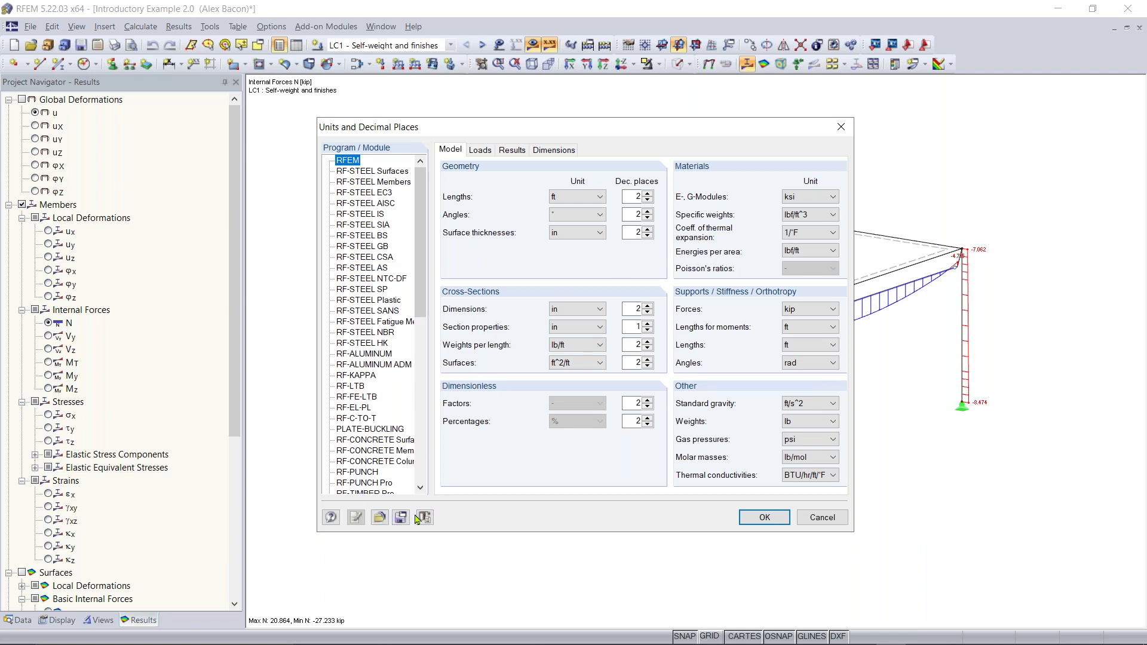
{"action": "left_click", "coordinate": [380, 517]}
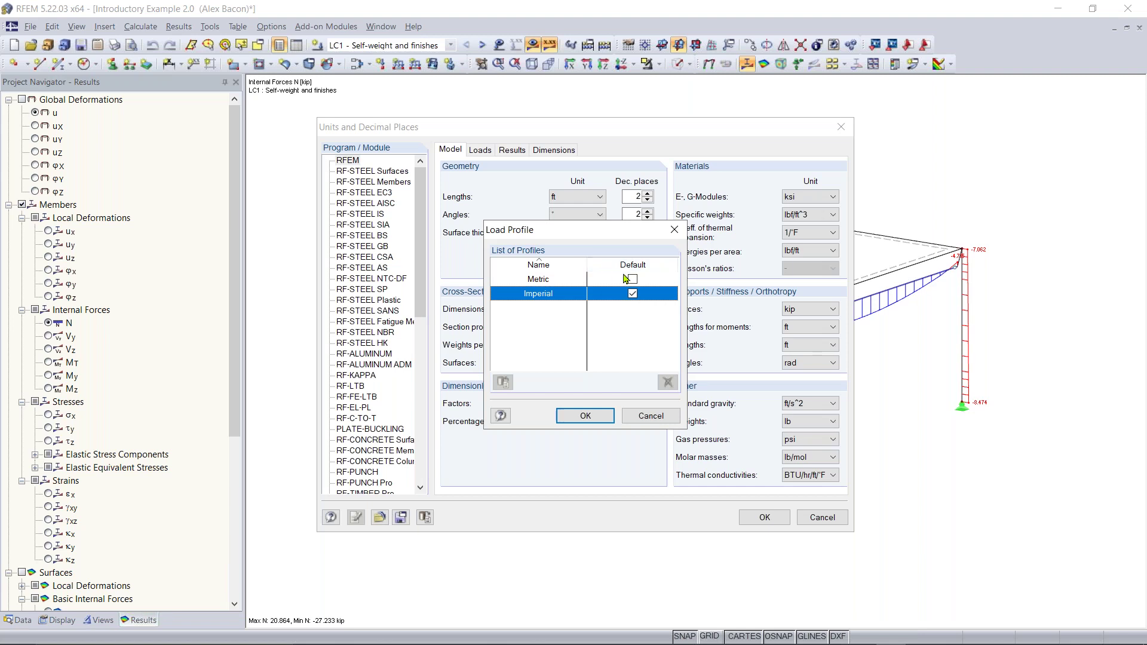
{"action": "left_click", "coordinate": [535, 281]}
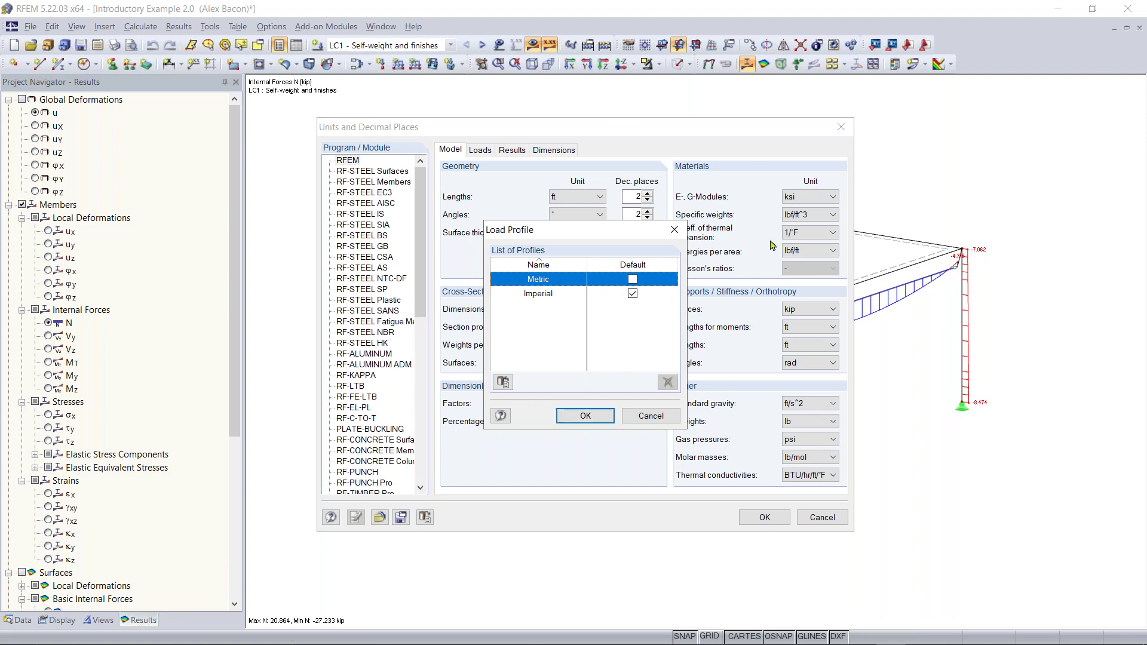
{"action": "left_click", "coordinate": [650, 415]}
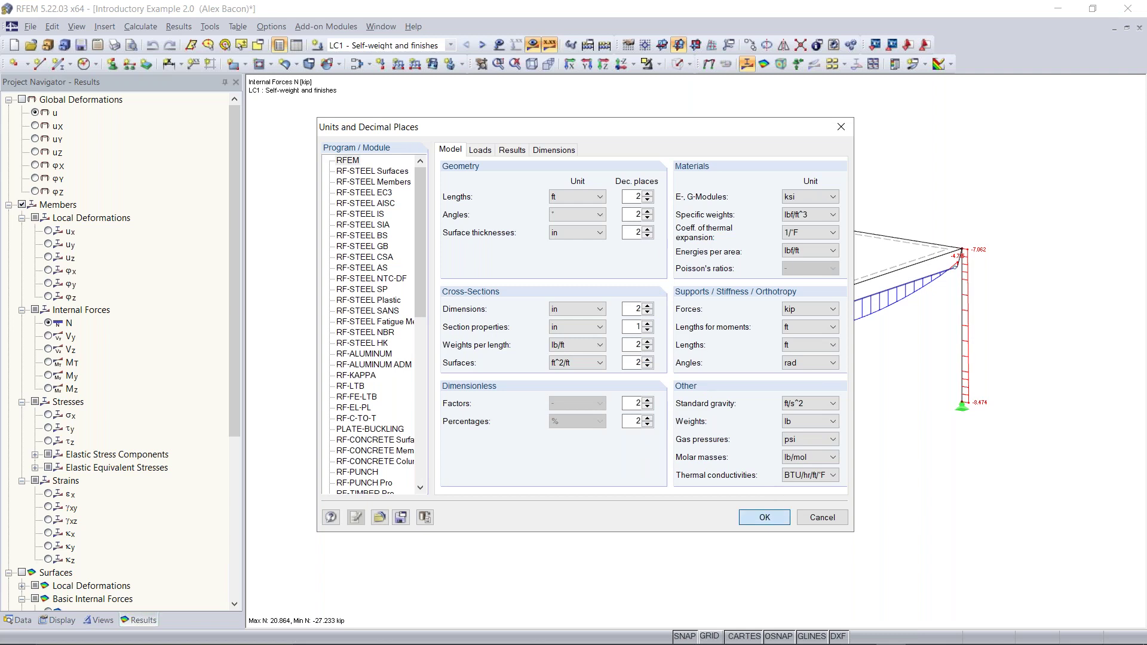
{"action": "left_click", "coordinate": [764, 517]}
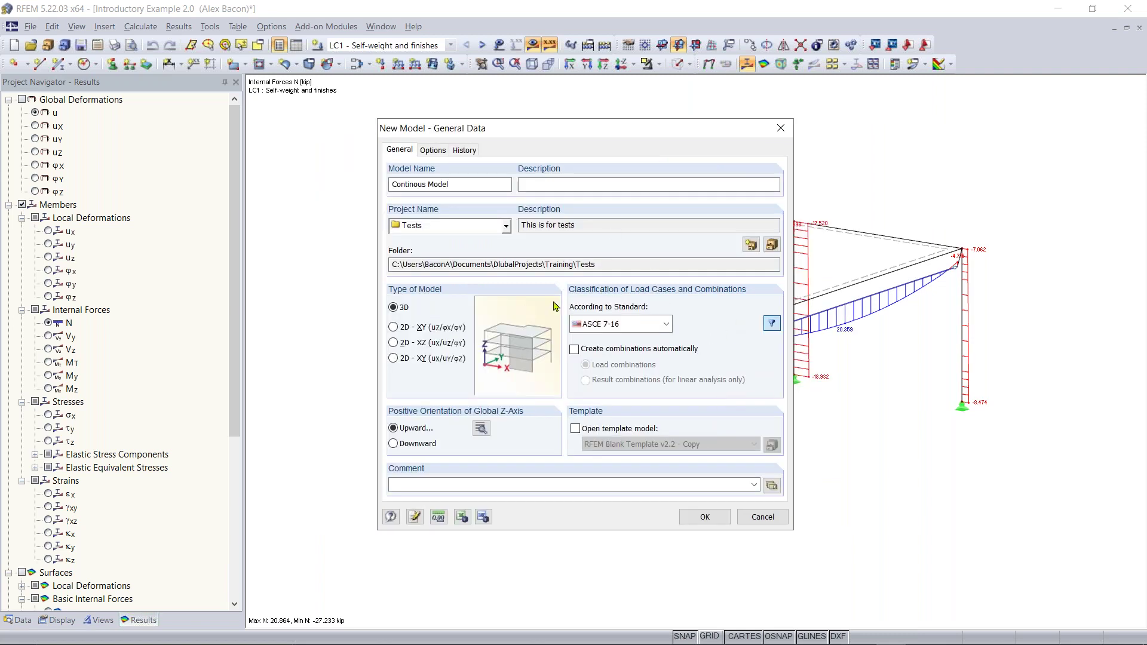
Step: Accept the general data to create the new 3D model, and bring its work plane grid closer into view
{"action": "left_click", "coordinate": [713, 518]}
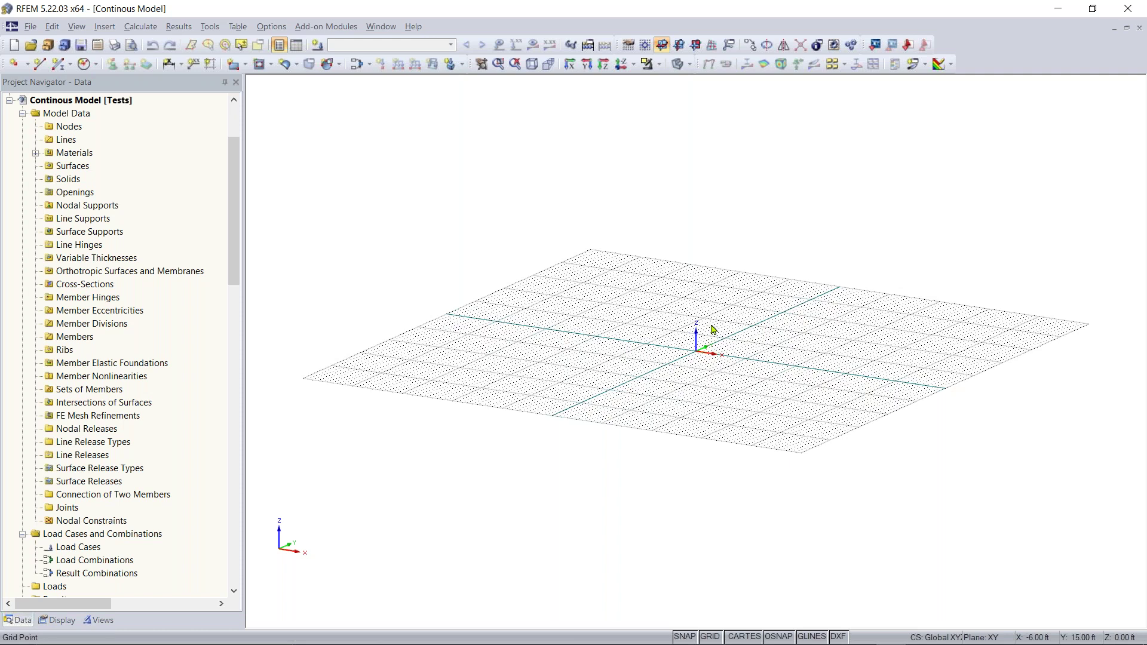
{"action": "middle_click_drag", "start_coordinate": [750, 335], "coordinate": [687, 375]}
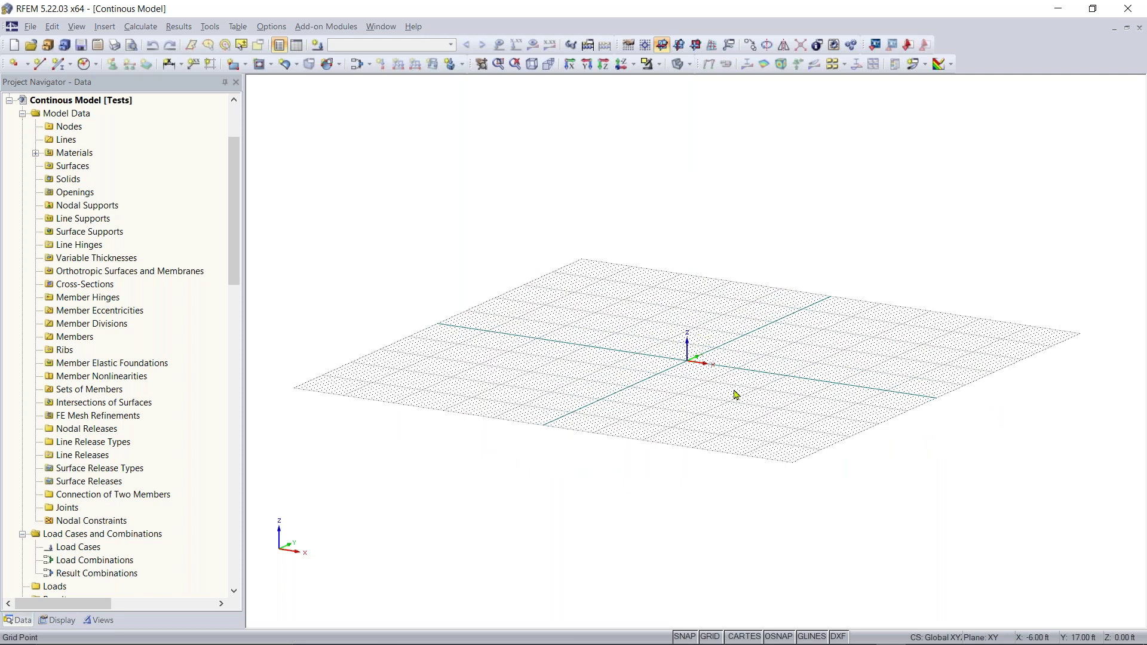
{"action": "middle_click_drag", "start_coordinate": [713, 368], "coordinate": [572, 410]}
{"action": "scroll", "coordinate": [578, 407], "scroll_direction": "up", "scroll_amount": 6}
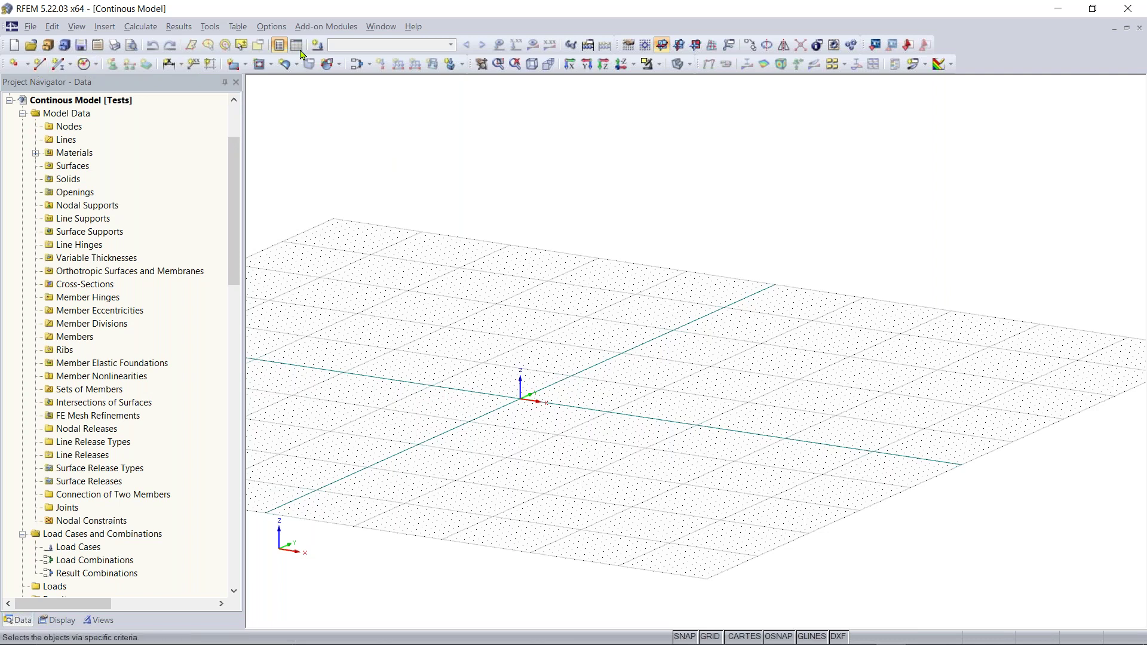
Step: Look at the new member settings and dismiss them, and start defining a new rectangular surface
{"action": "left_click", "coordinate": [59, 69]}
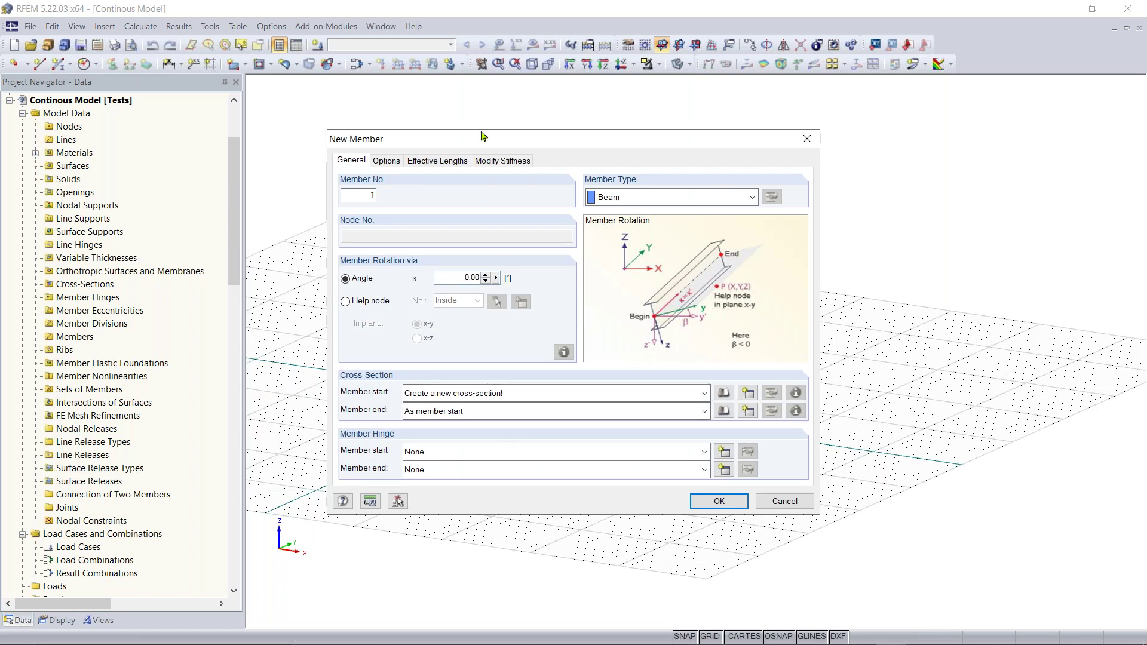
{"action": "left_click", "coordinate": [806, 139]}
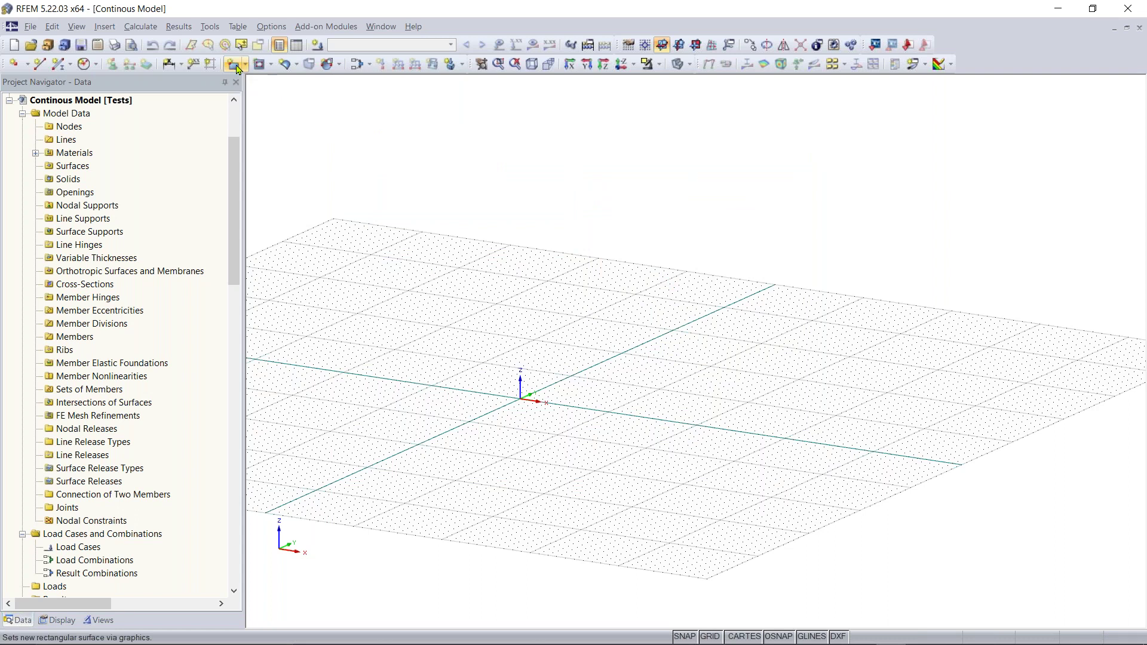
{"action": "left_click", "coordinate": [235, 66]}
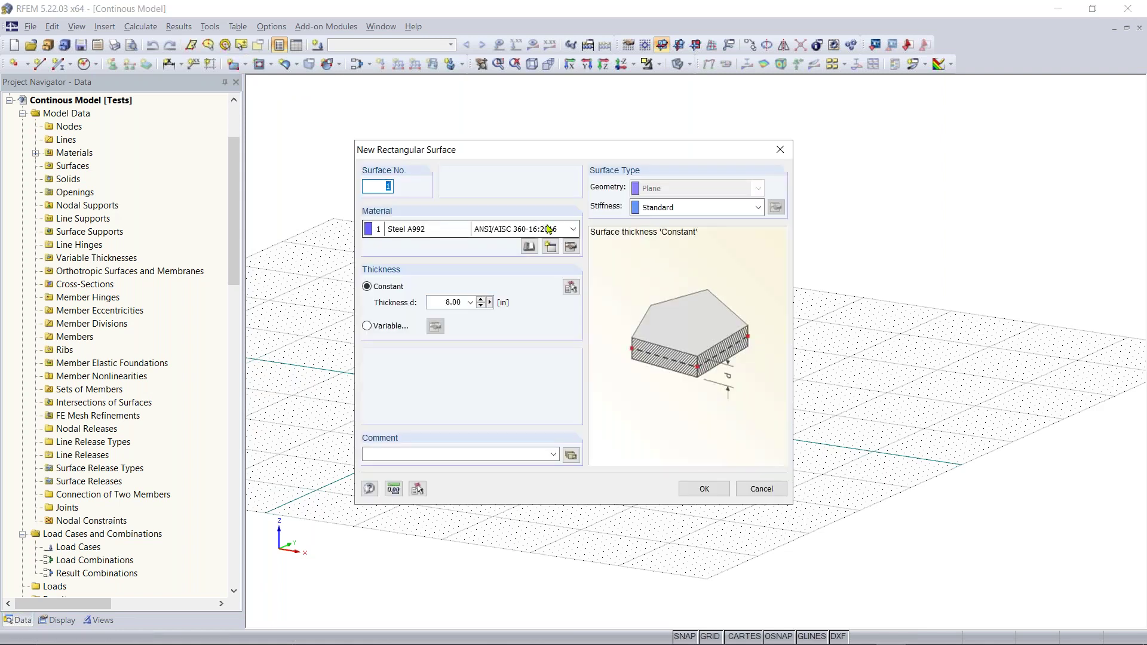
{"action": "left_click_drag", "start_coordinate": [574, 151], "coordinate": [602, 153]}
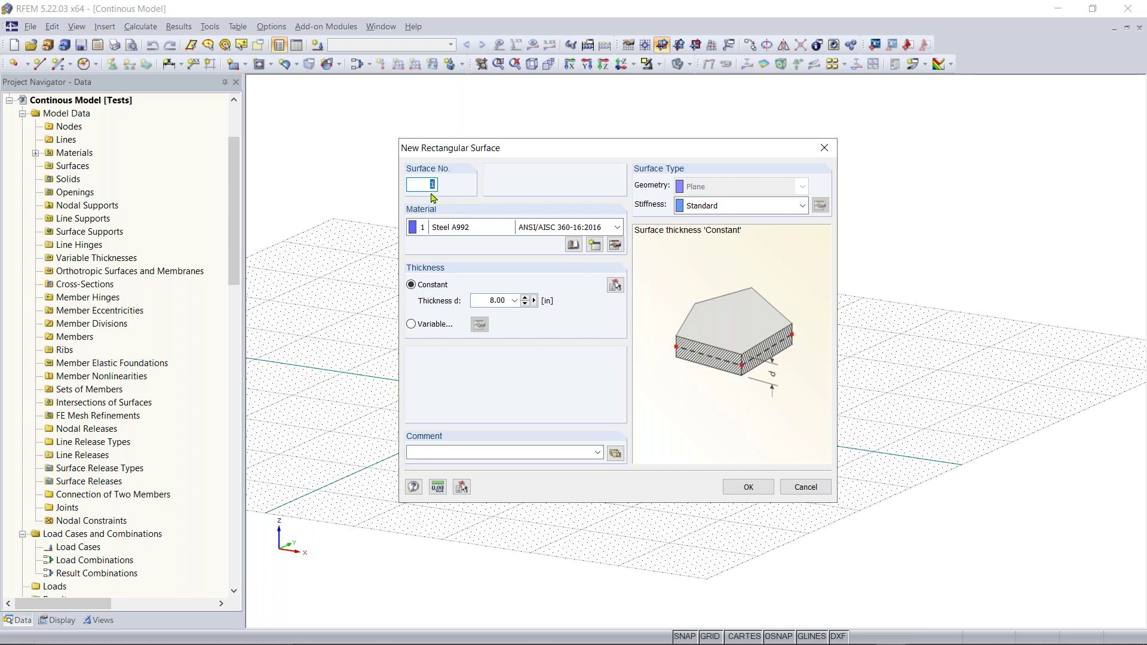
{"action": "left_click_drag", "start_coordinate": [424, 183], "coordinate": [447, 184]}
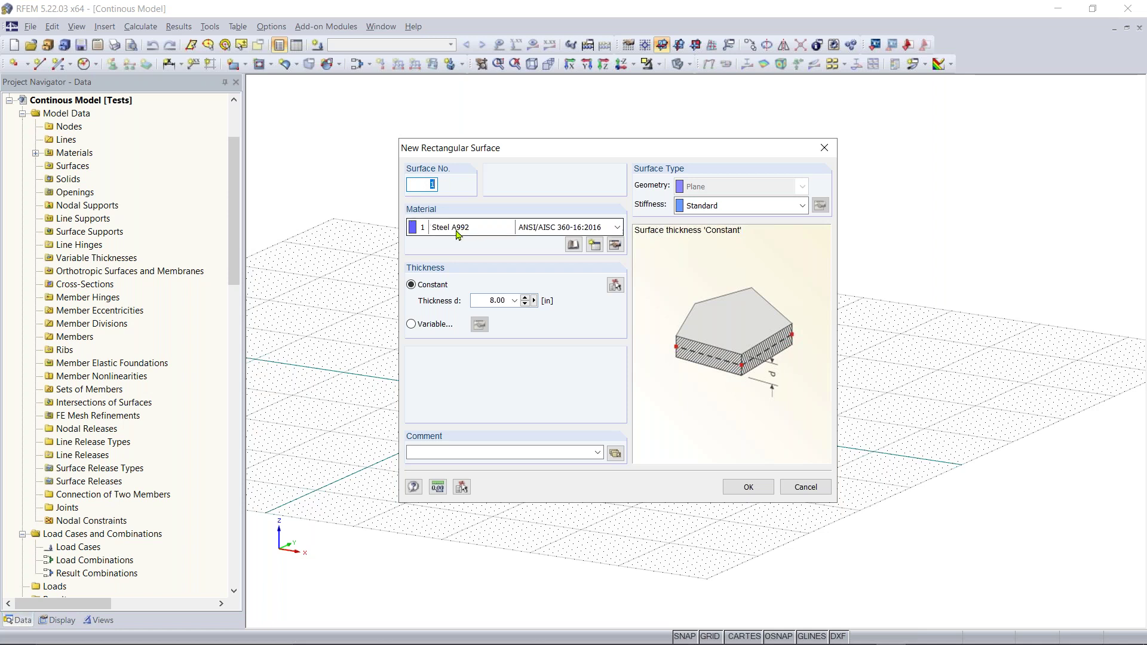
{"action": "left_click", "coordinate": [484, 230]}
{"action": "left_click", "coordinate": [484, 230]}
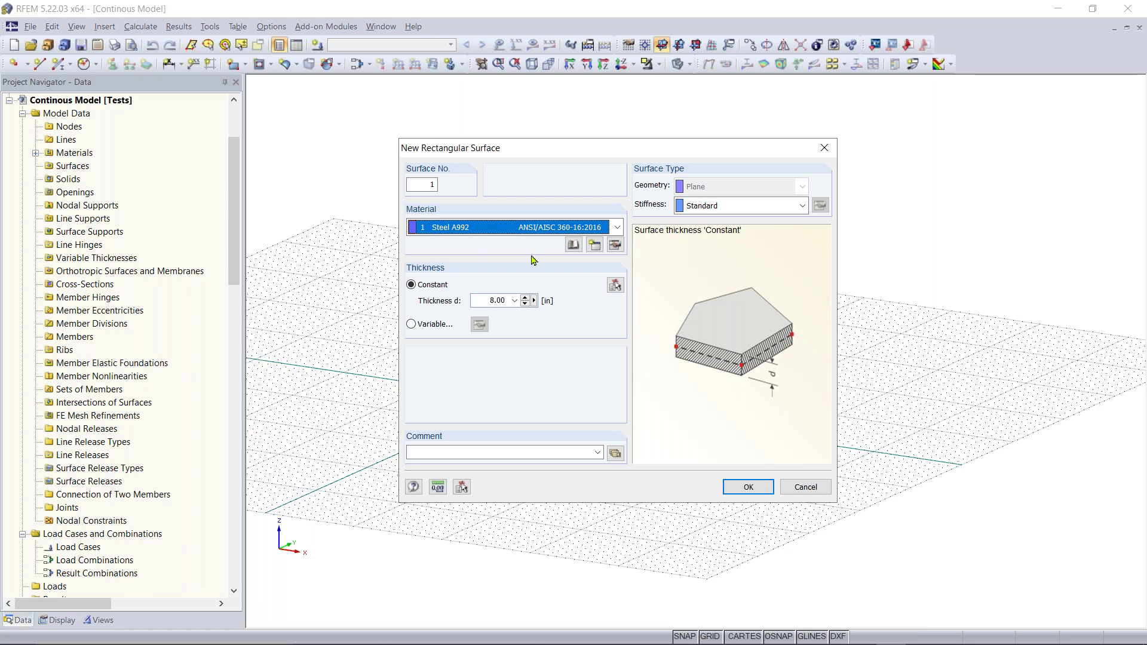
Step: Filter the material library for the surface to the Concrete group and category, standard group ACI and standard ACI 318-14
{"action": "left_click", "coordinate": [572, 246]}
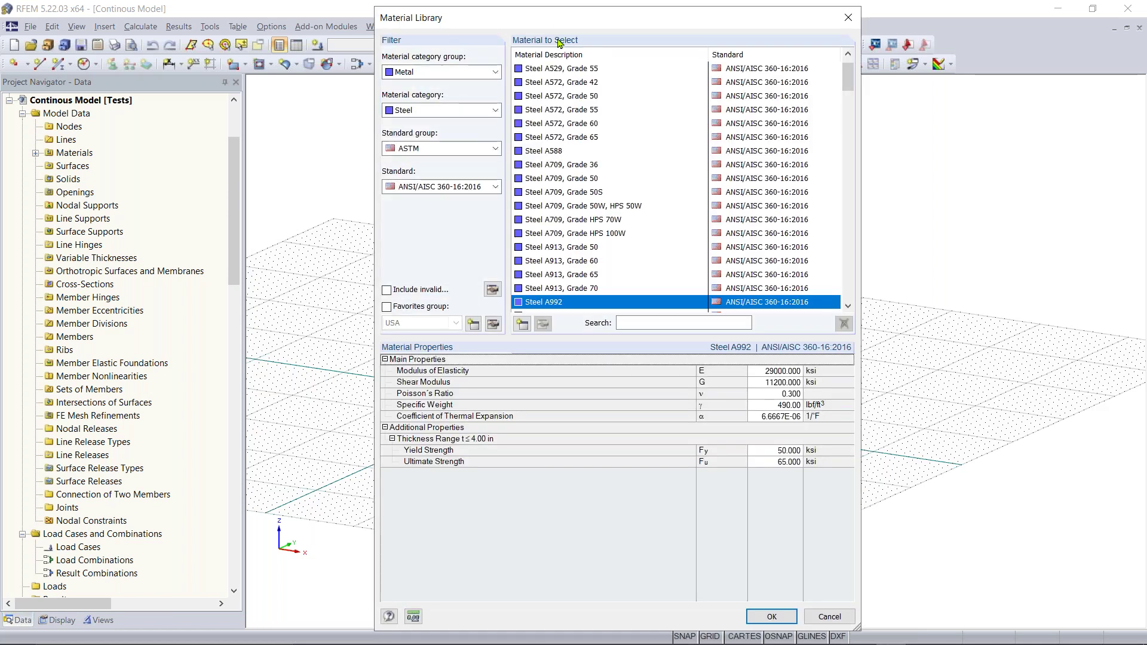
{"action": "mouse_move", "coordinate": [560, 19]}
{"action": "left_mouse_down"}
{"action": "mouse_move", "coordinate": [573, 18]}
{"action": "mouse_move", "coordinate": [560, 20]}
{"action": "left_mouse_up"}
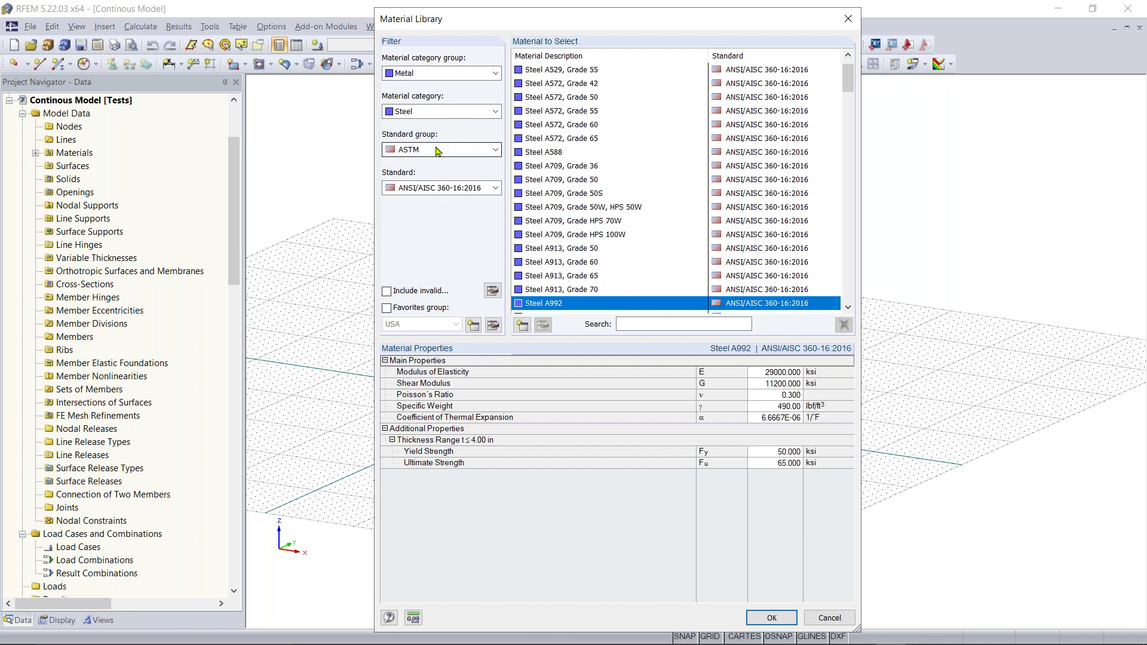
{"action": "left_click", "coordinate": [444, 73]}
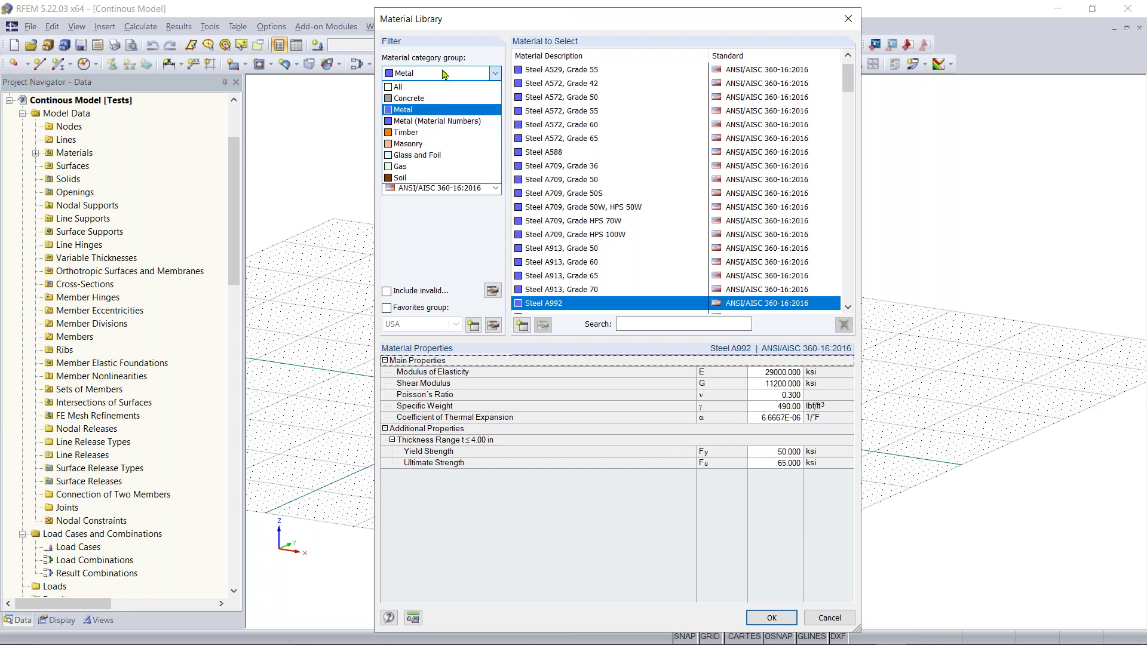
{"action": "left_click", "coordinate": [426, 100]}
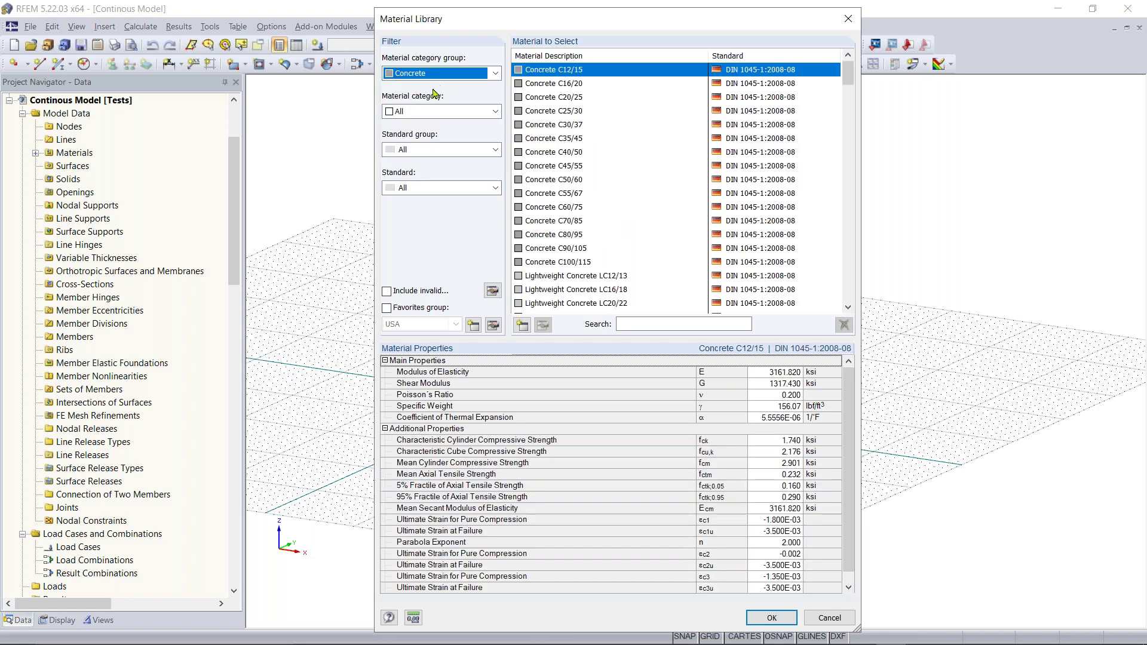
{"action": "left_click", "coordinate": [455, 112]}
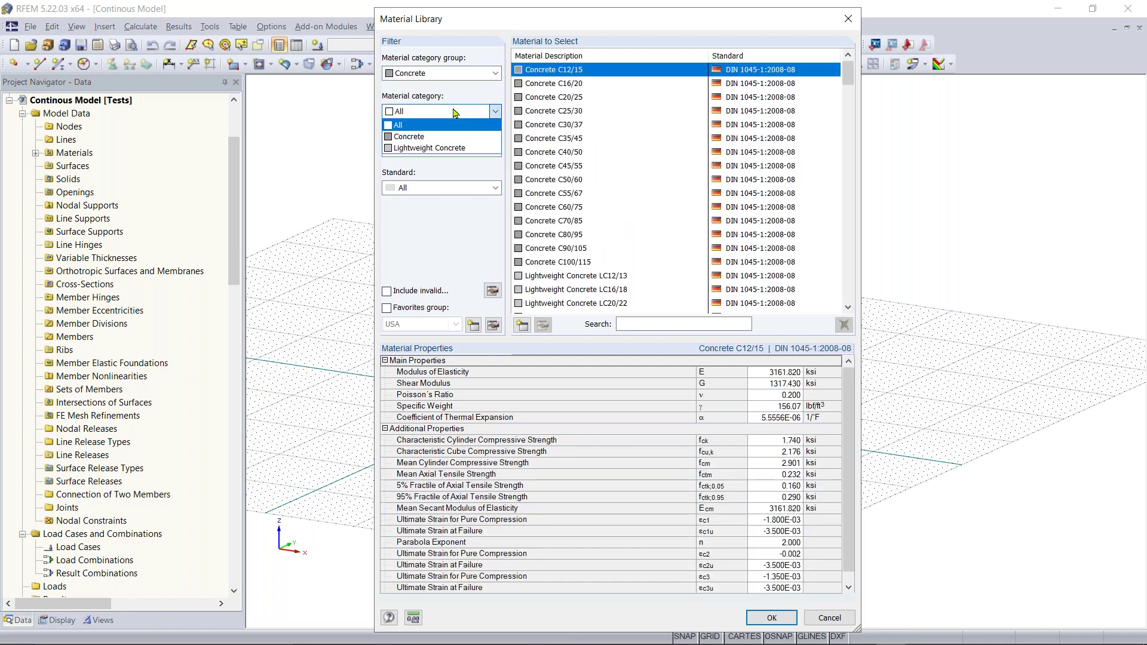
{"action": "left_click", "coordinate": [440, 138]}
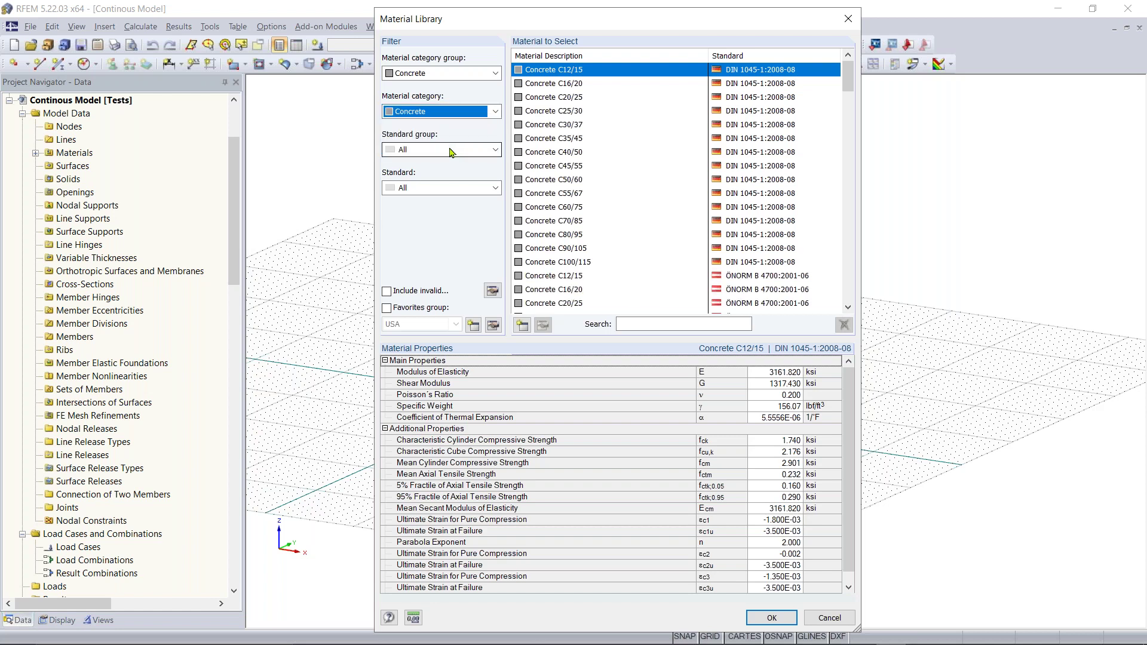
{"action": "left_click", "coordinate": [459, 152]}
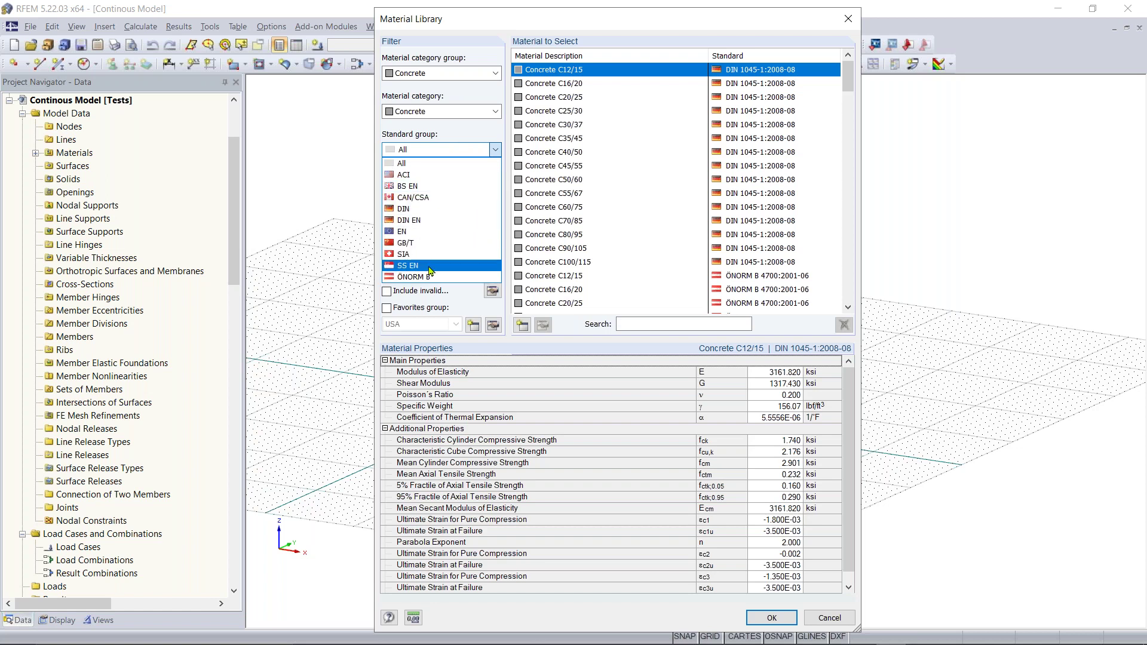
{"action": "left_click", "coordinate": [417, 176]}
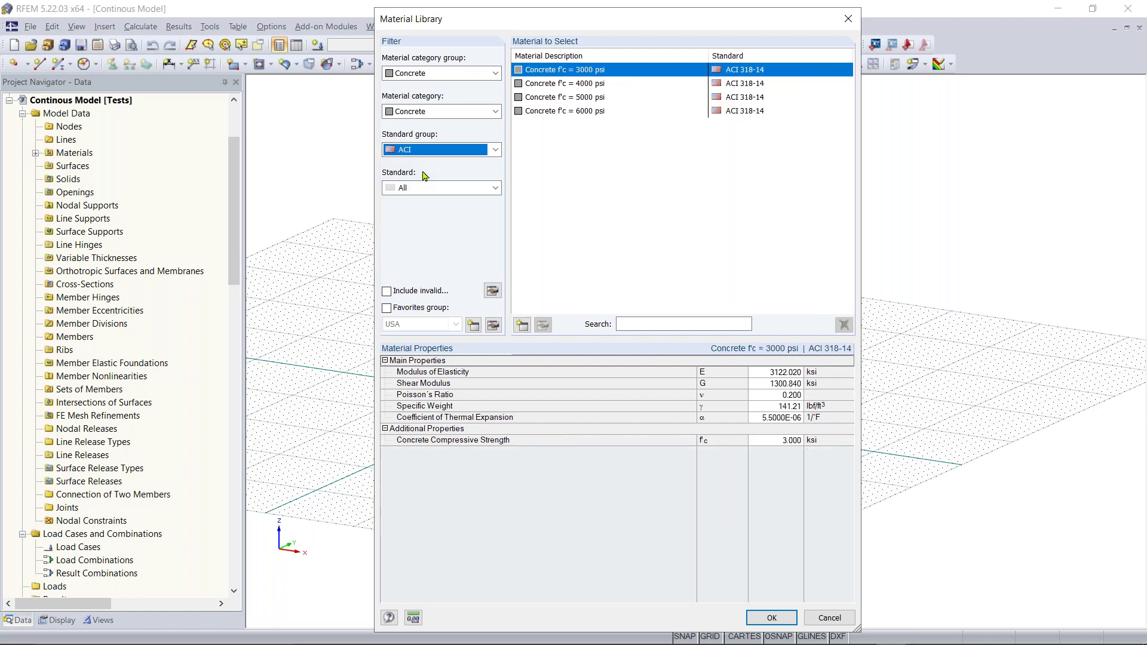
{"action": "left_click", "coordinate": [493, 188]}
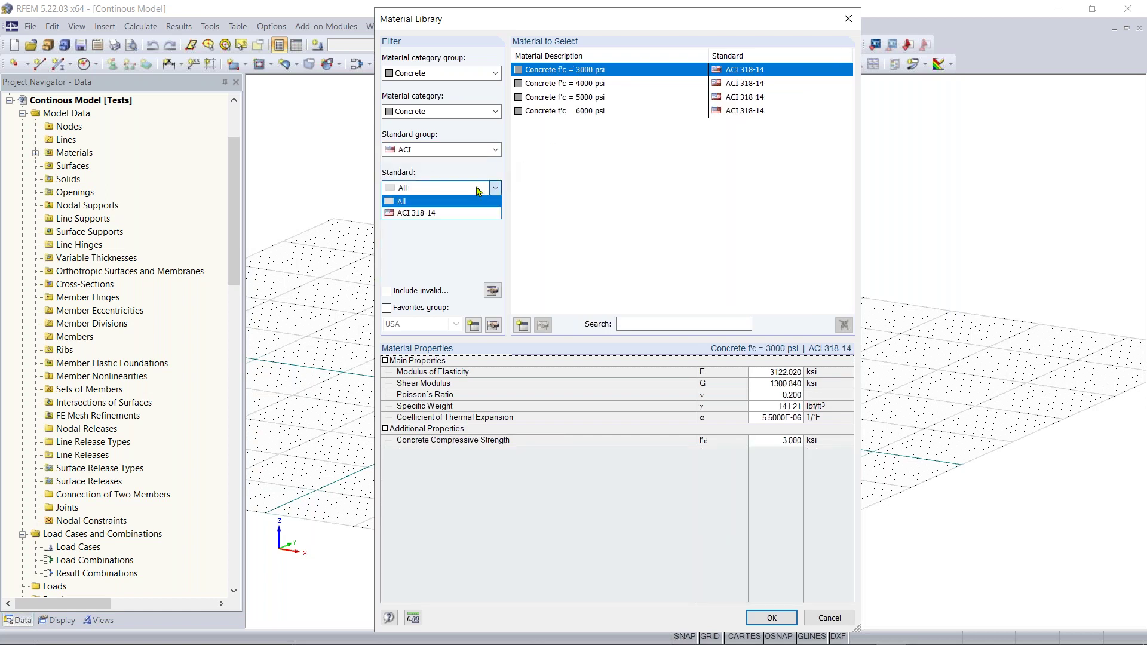
{"action": "left_click", "coordinate": [459, 214]}
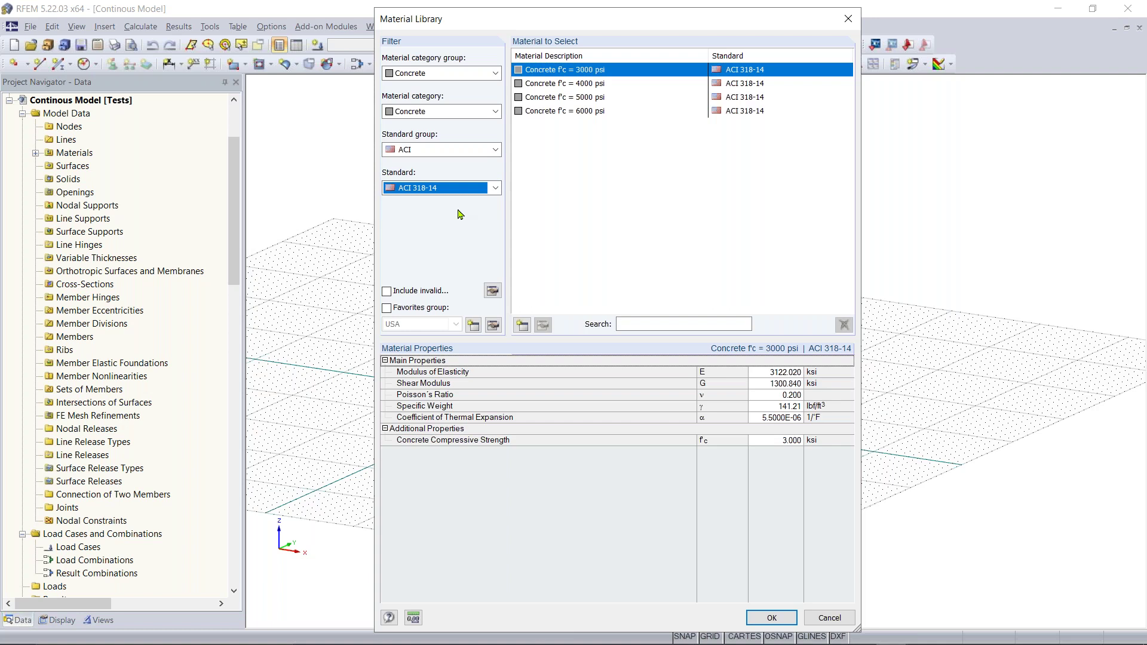
Step: Choose Concrete f'c = 4000 psi from the filtered library as the rectangular surface's material
{"action": "left_click", "coordinate": [584, 86]}
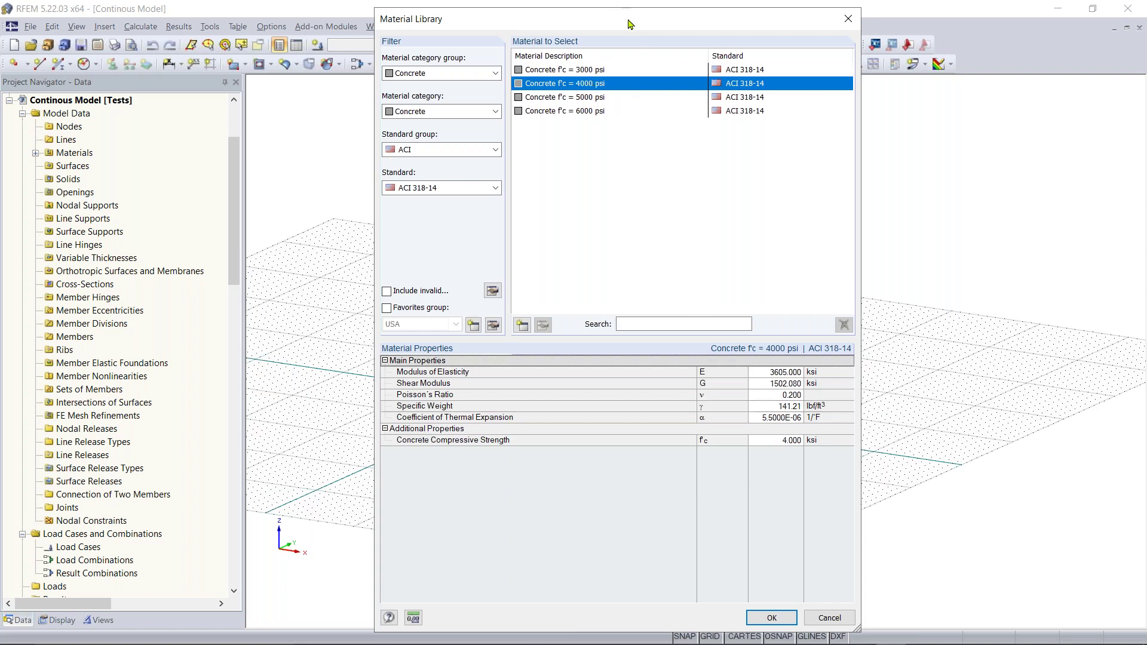
{"action": "left_click_drag", "start_coordinate": [628, 24], "coordinate": [627, 17]}
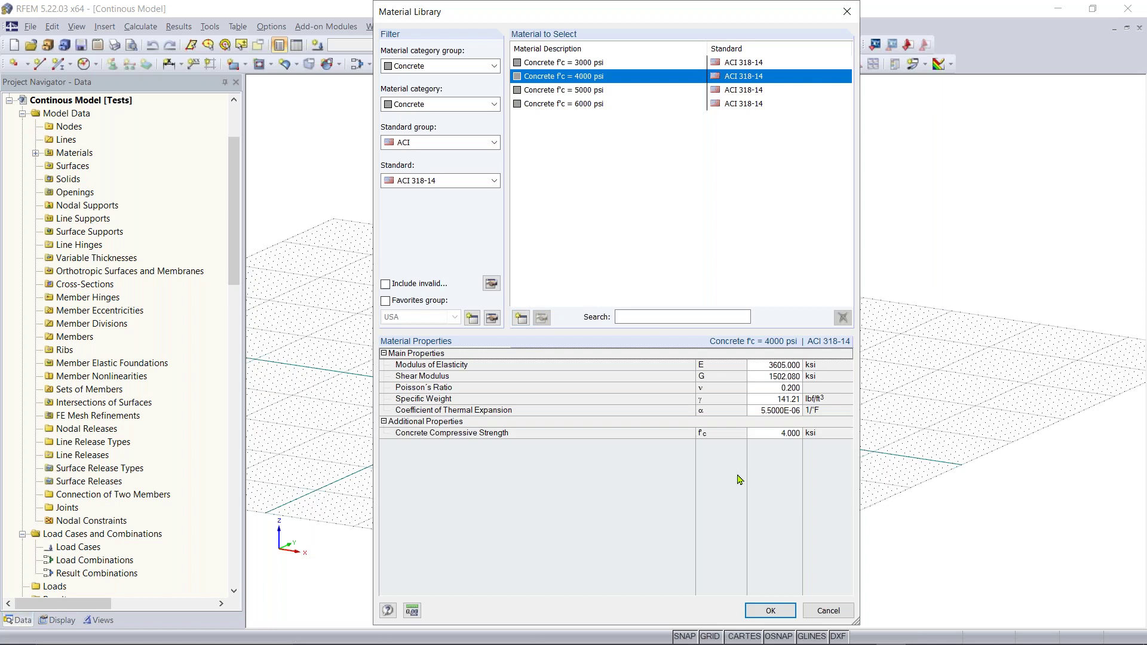
{"action": "left_click", "coordinate": [770, 611]}
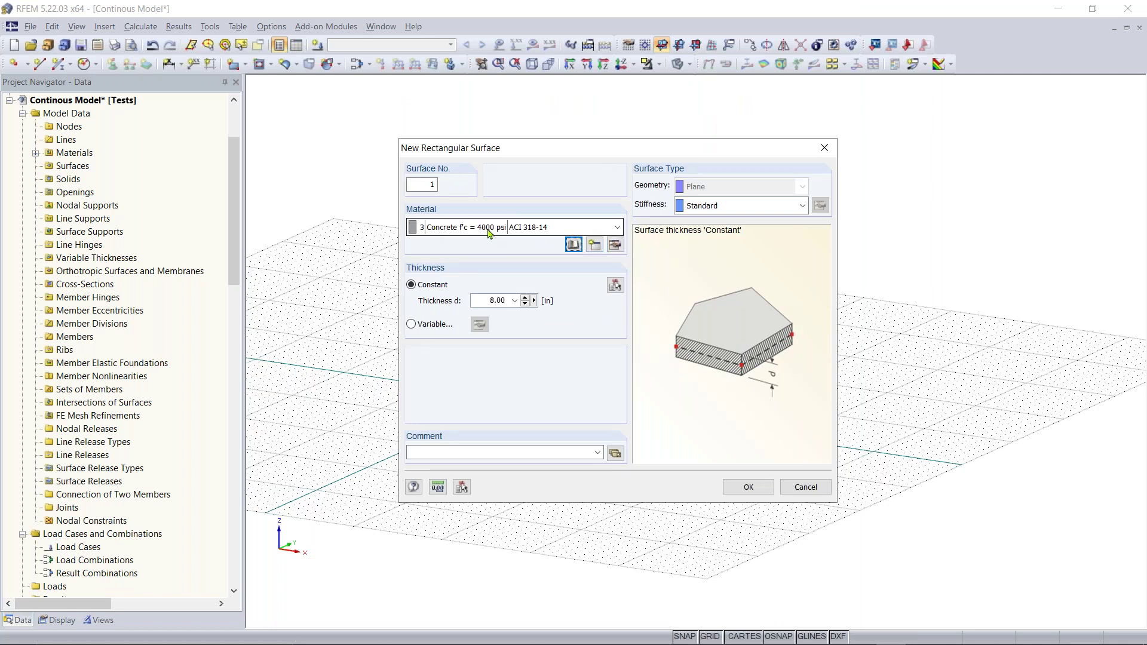
Step: Review the material constants of the surface's concrete and the blank definition for a custom material, leaving both as they are
{"action": "left_click", "coordinate": [616, 246]}
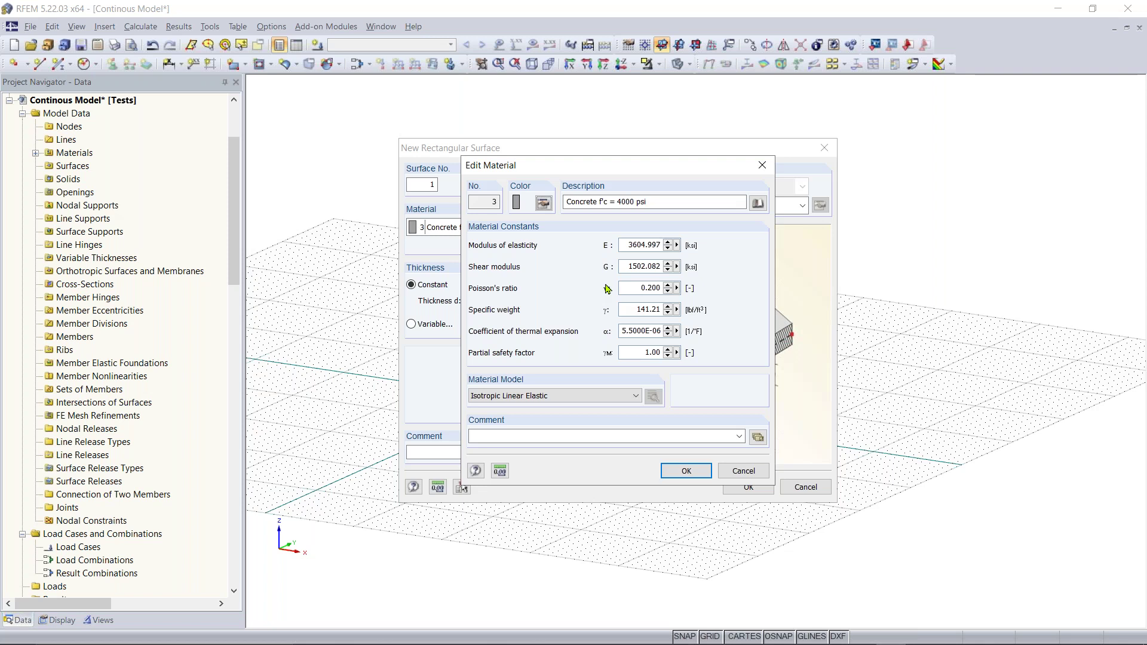
{"action": "left_click", "coordinate": [686, 472]}
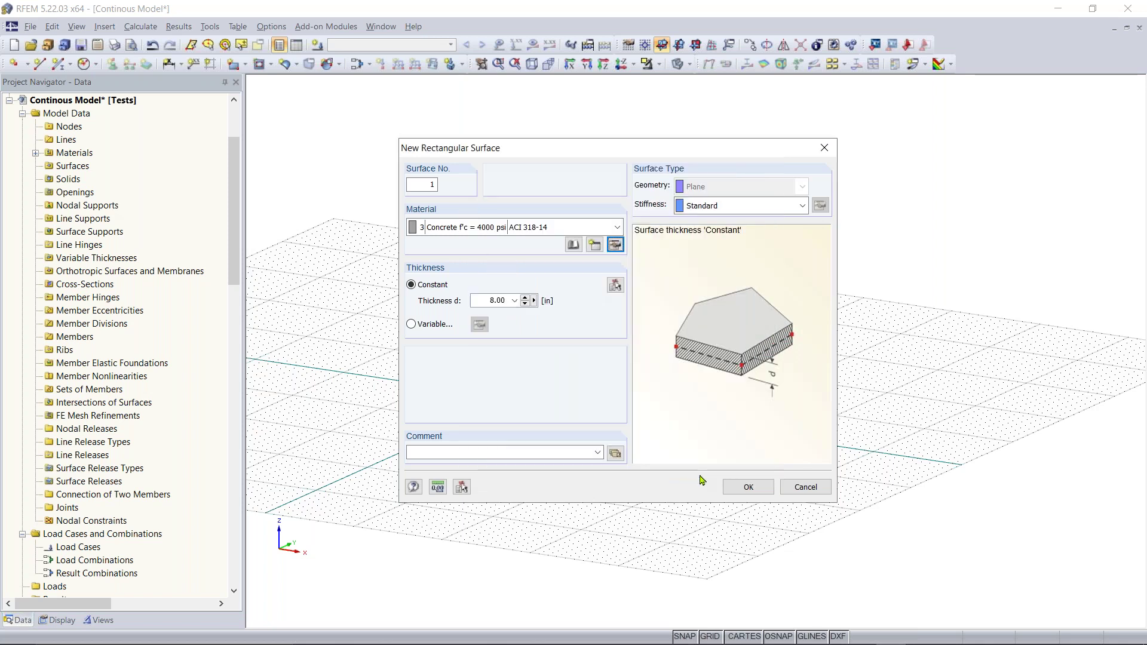
{"action": "left_click", "coordinate": [596, 245]}
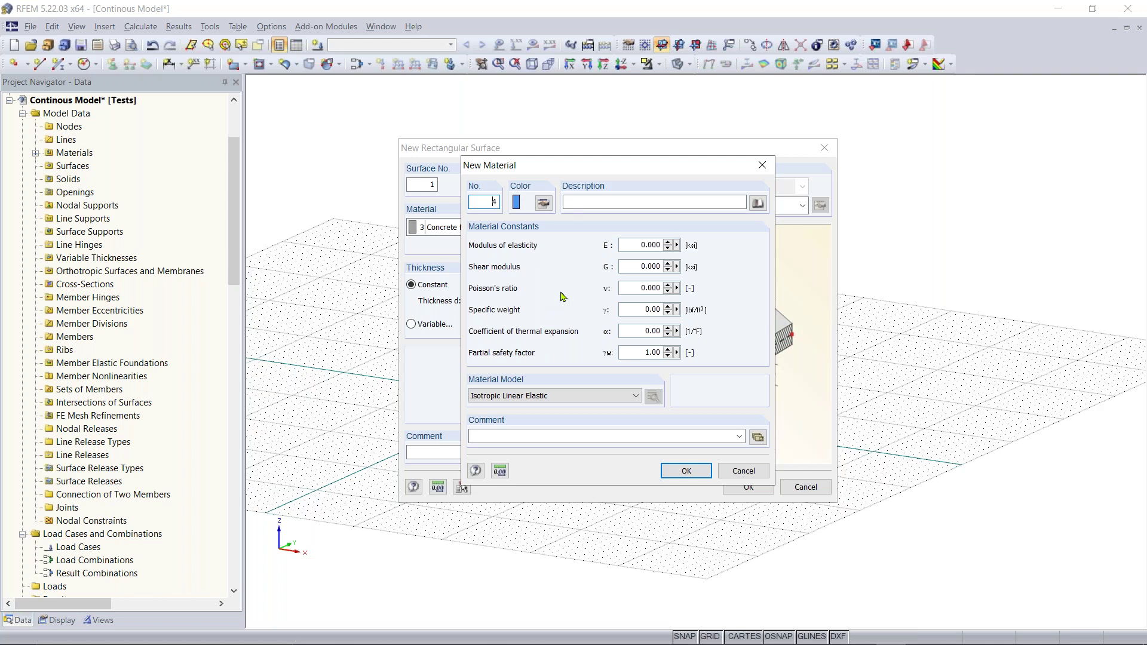
{"action": "left_click", "coordinate": [763, 167]}
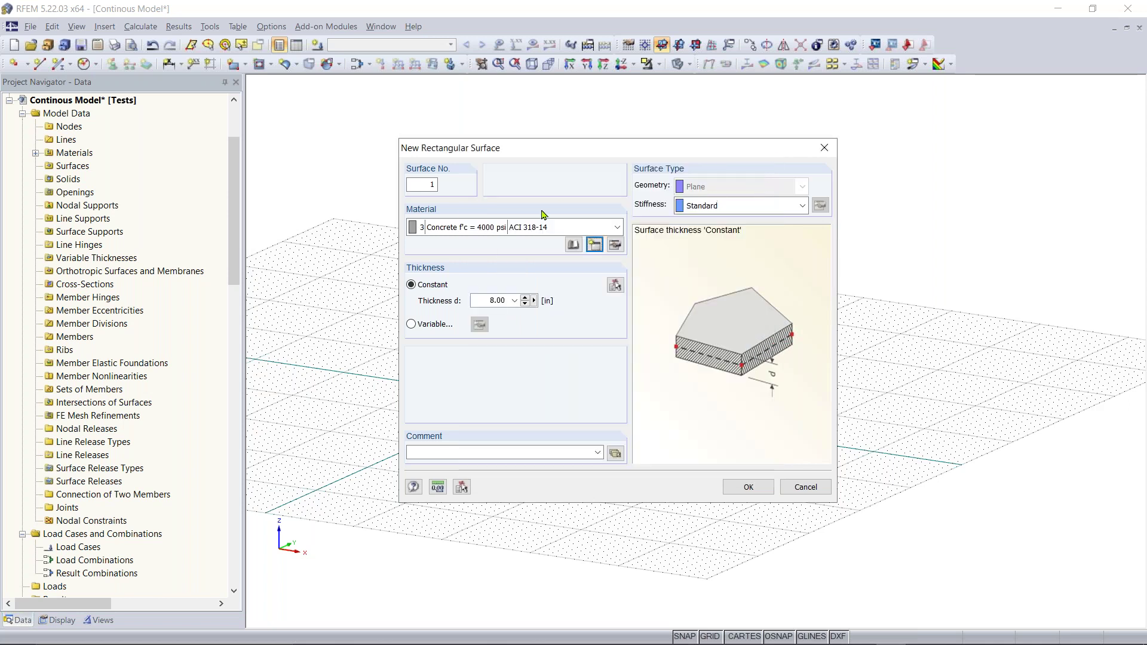
Step: Set the new rectangular surface's constant thickness to 12 in, and leave its placement without drawing the surface
{"action": "left_click", "coordinate": [482, 302]}
{"action": "type", "text": "12"}
{"action": "left_click", "coordinate": [749, 487]}
{"action": "middle_click_drag", "start_coordinate": [563, 336], "coordinate": [562, 405], "text": "ctrl"}
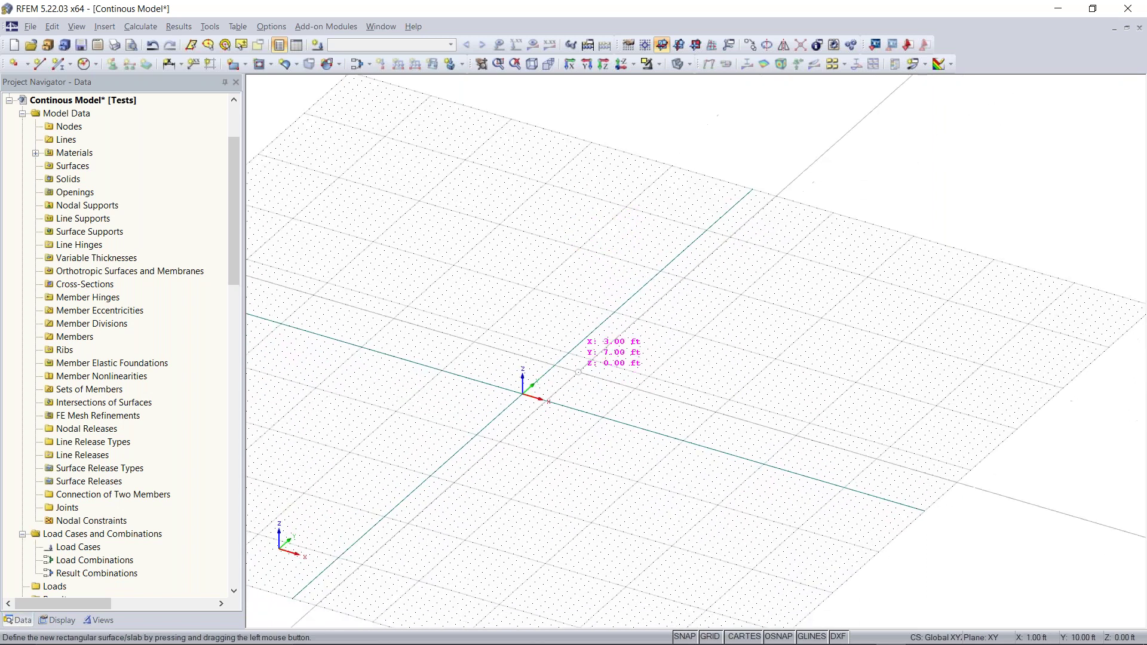
{"action": "scroll", "coordinate": [537, 421], "scroll_direction": "down", "scroll_amount": 1}
{"action": "middle_click_drag", "start_coordinate": [542, 415], "coordinate": [588, 392]}
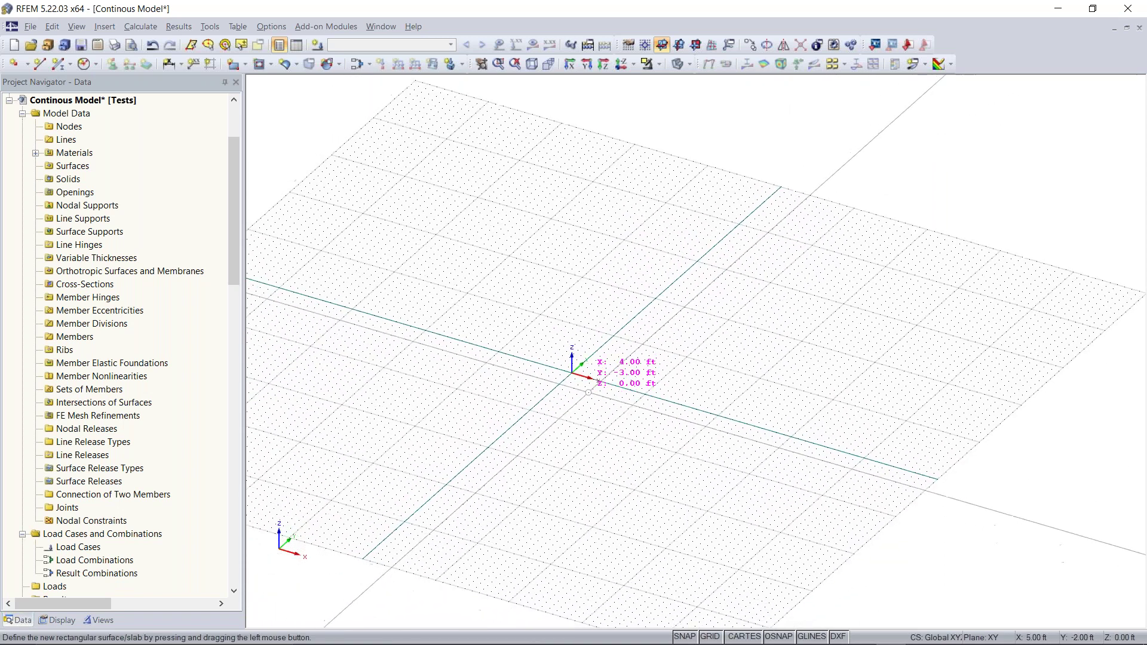
{"action": "scroll", "coordinate": [588, 391], "scroll_direction": "down", "scroll_amount": 1}
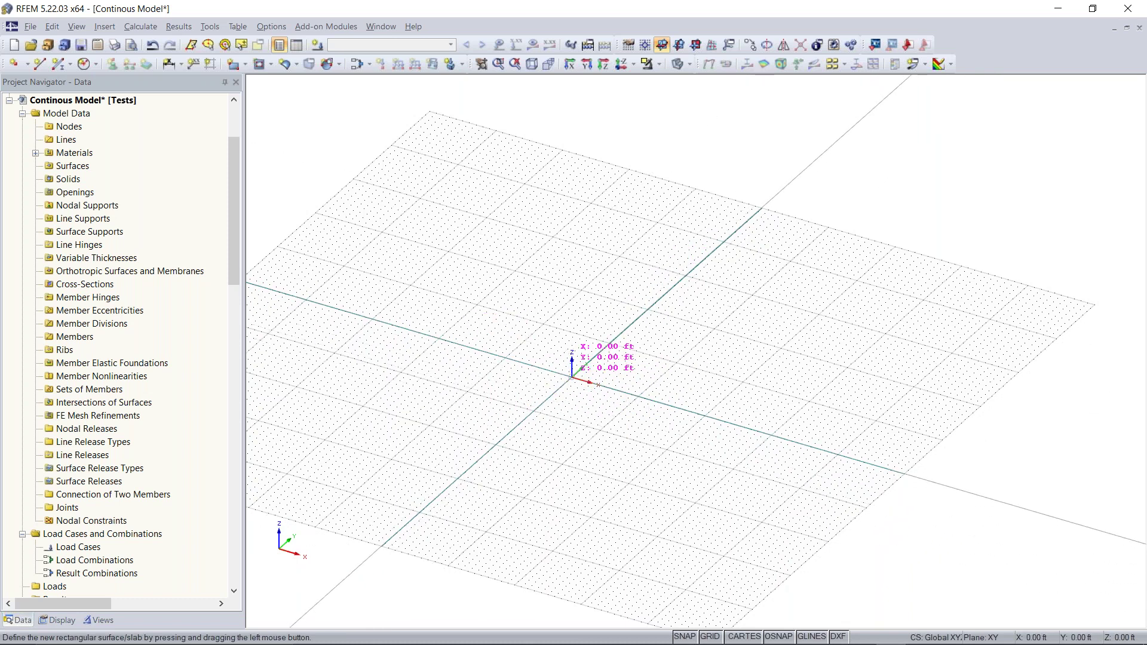
{"action": "scroll", "coordinate": [571, 376], "scroll_direction": "up", "scroll_amount": 5}
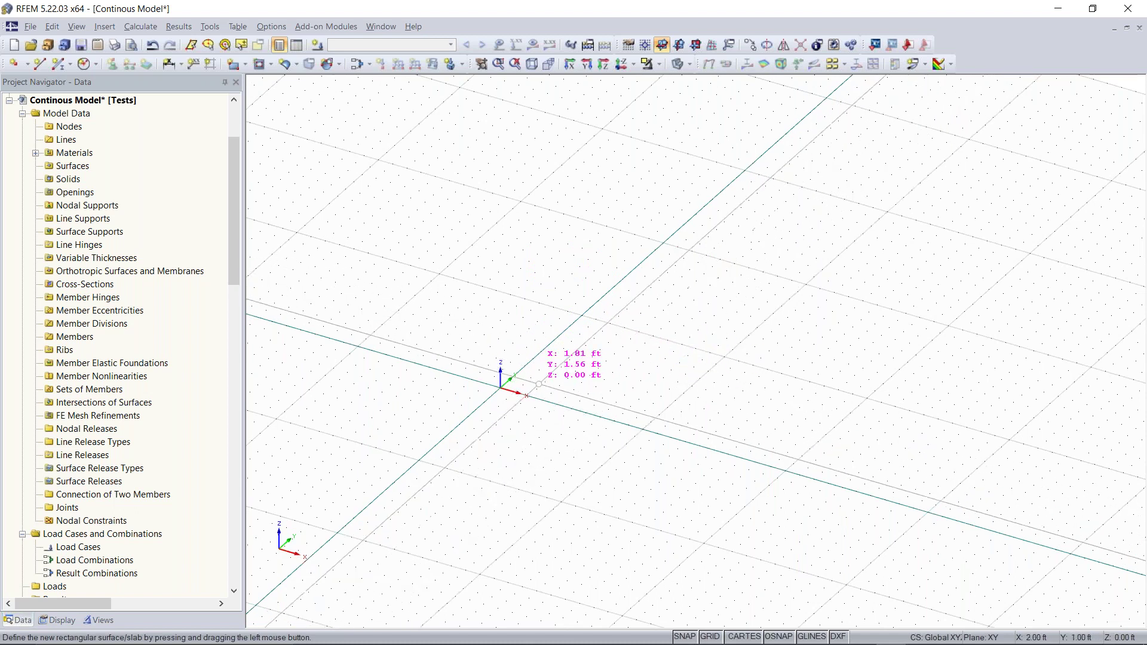
{"action": "key", "text": "Escape"}
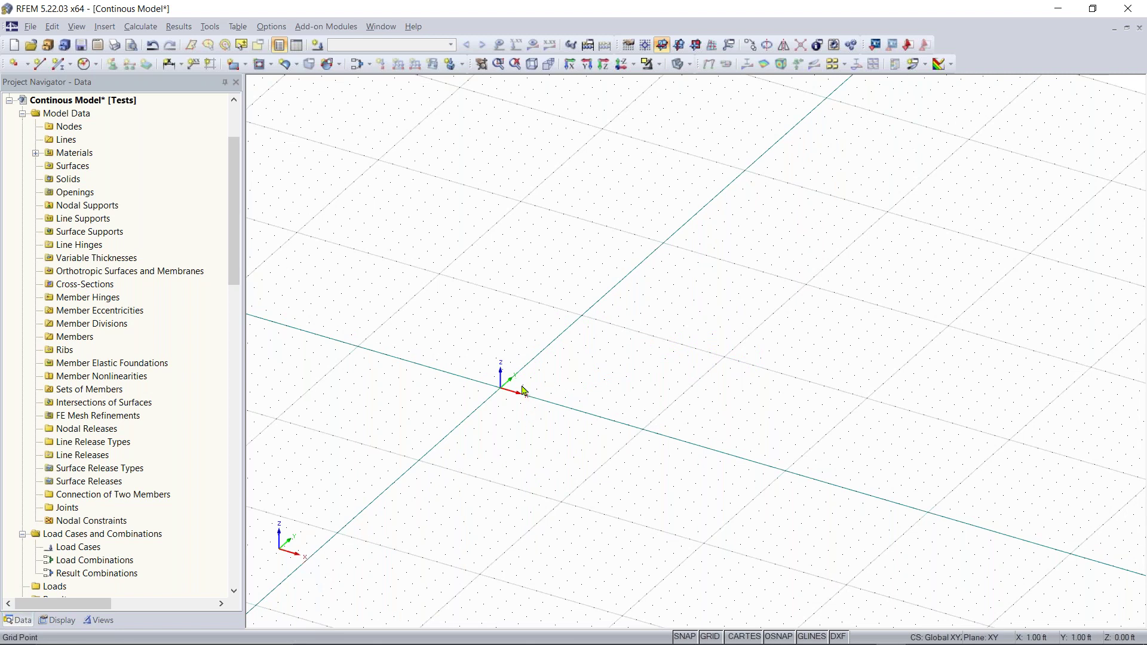
{"action": "scroll", "coordinate": [522, 390], "scroll_direction": "up", "scroll_amount": 2}
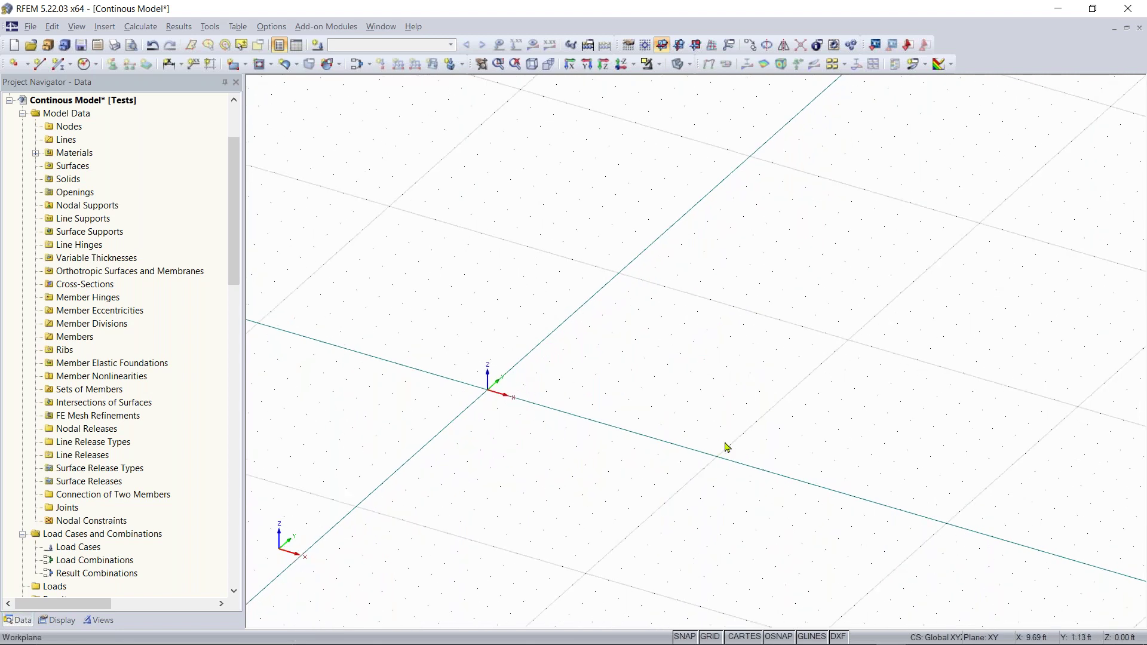
Step: Set the work plane's number of grid points to adapt dynamically according to the size of the model
{"action": "left_click", "coordinate": [628, 45]}
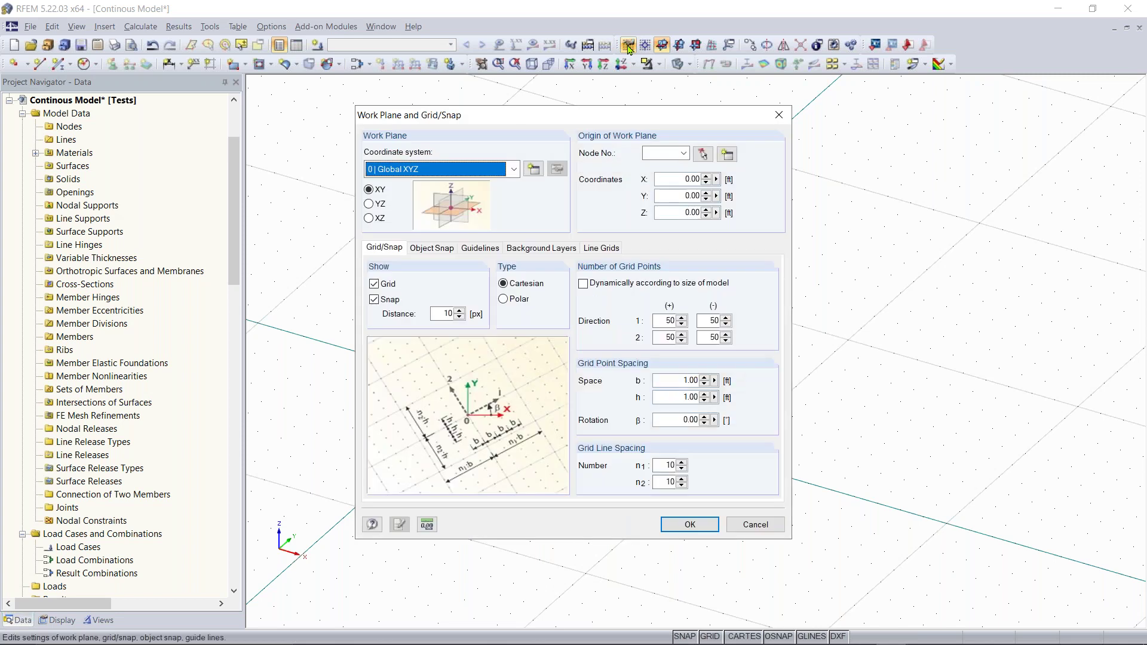
{"action": "left_click_drag", "start_coordinate": [560, 121], "coordinate": [665, 137]}
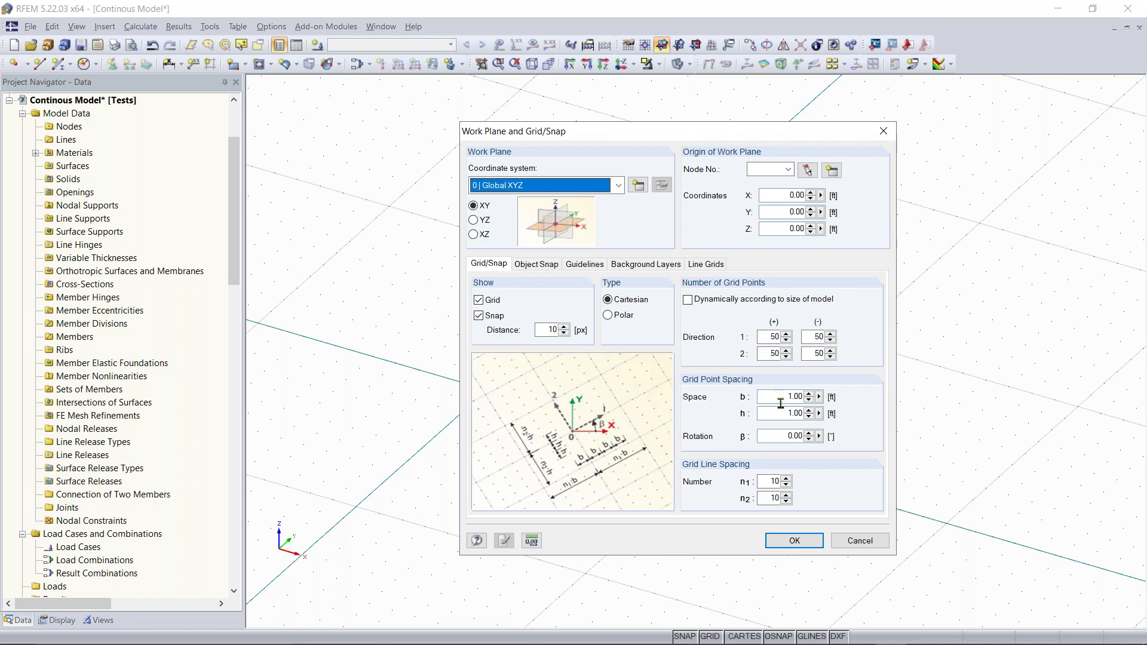
{"action": "left_click_drag", "start_coordinate": [687, 136], "coordinate": [898, 104]}
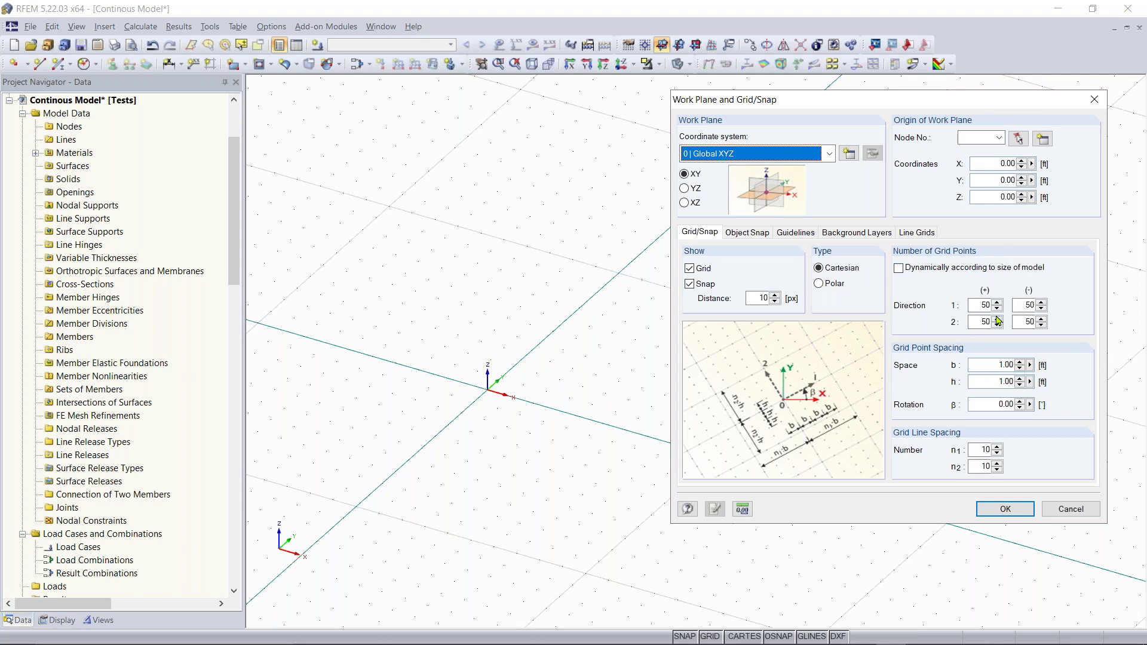
{"action": "left_click", "coordinate": [1028, 321]}
{"action": "left_click", "coordinate": [898, 270]}
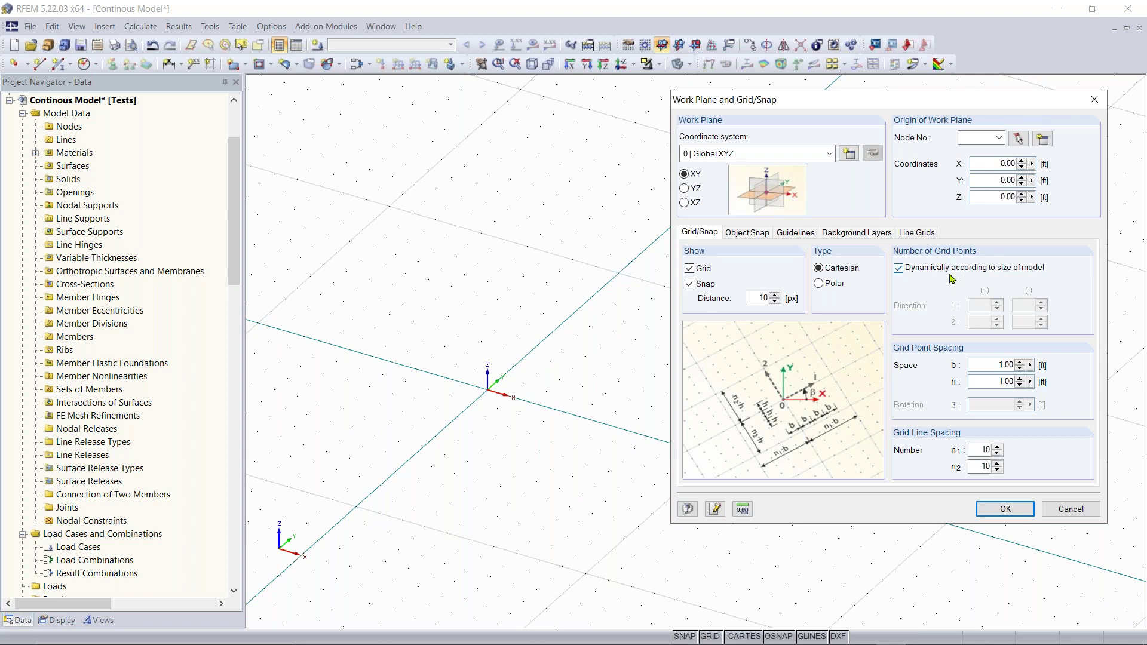
{"action": "left_click", "coordinate": [1005, 509]}
{"action": "scroll", "coordinate": [648, 386], "scroll_direction": "down", "scroll_amount": 3}
{"action": "scroll", "coordinate": [601, 366], "scroll_direction": "down", "scroll_amount": 12}
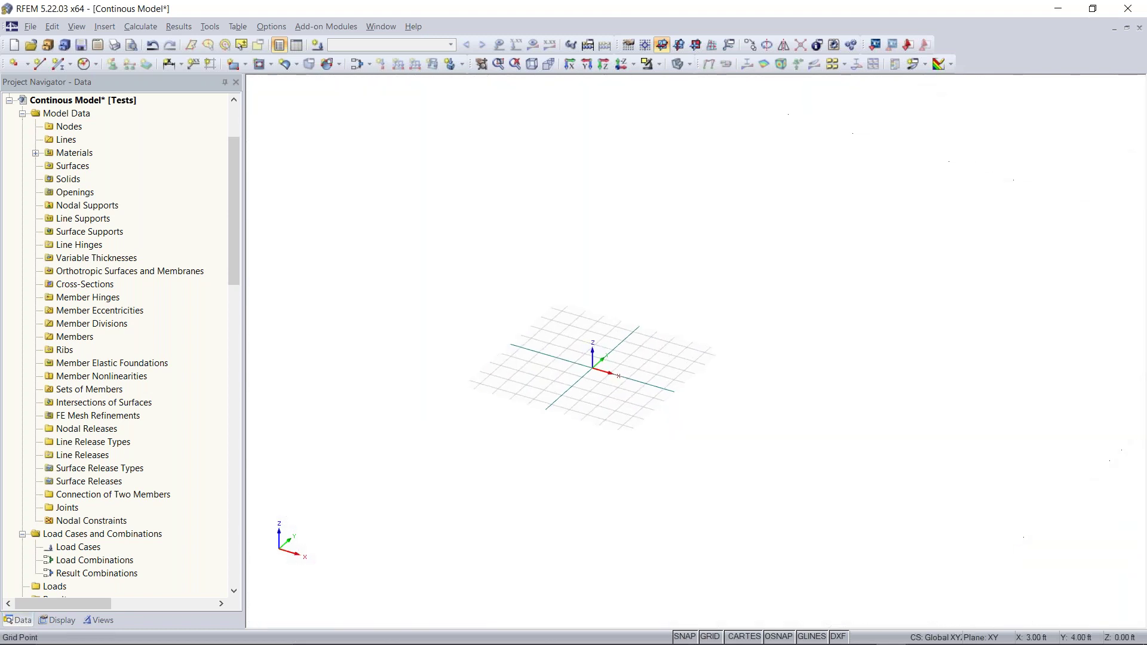
{"action": "scroll", "coordinate": [601, 366], "scroll_direction": "up", "scroll_amount": 10}
{"action": "scroll", "coordinate": [646, 406], "scroll_direction": "up", "scroll_amount": 5}
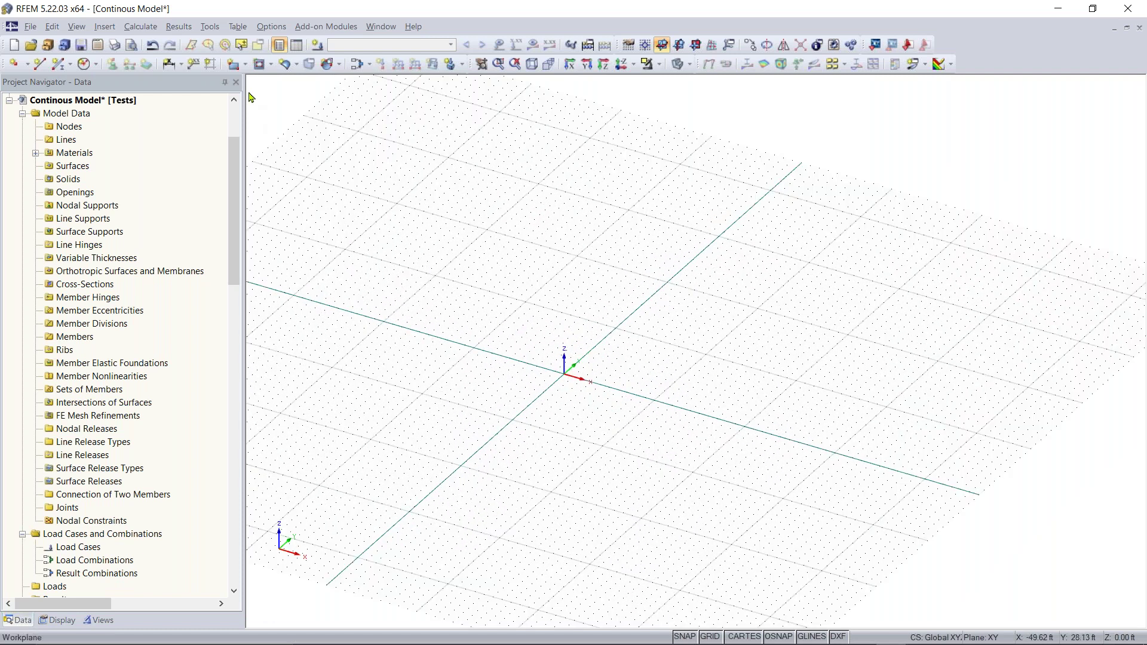
Step: Draw a 12 in thick rectangular surface in 4000 psi concrete from the origin to X 32 ft, Y 16 ft
{"action": "left_click", "coordinate": [230, 65]}
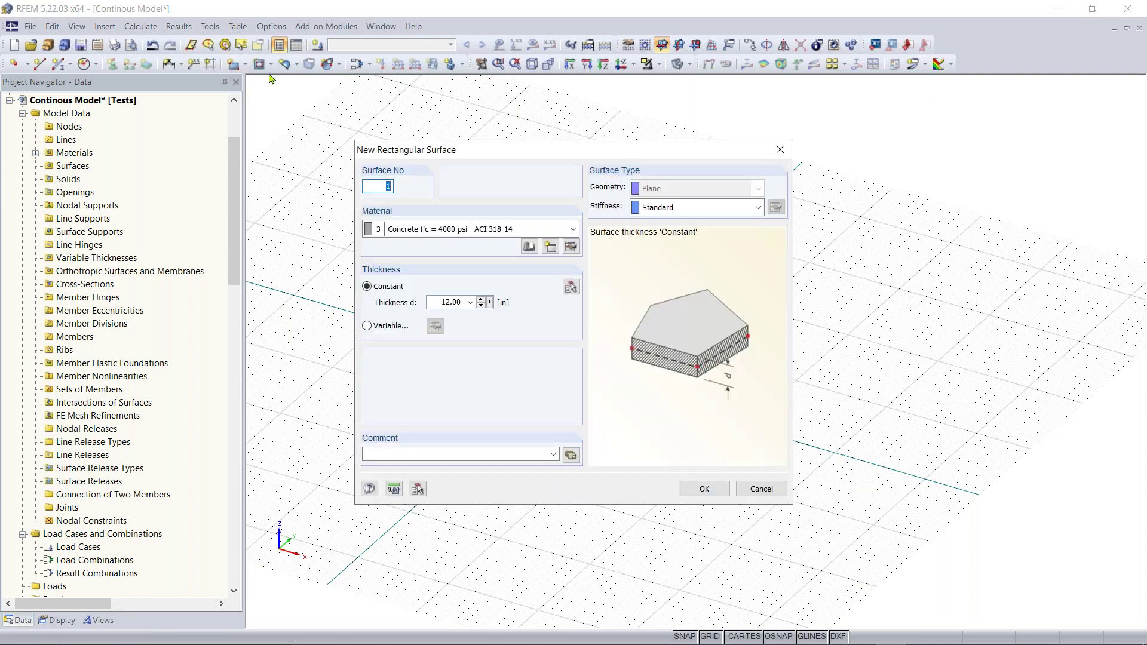
{"action": "left_click", "coordinate": [696, 490]}
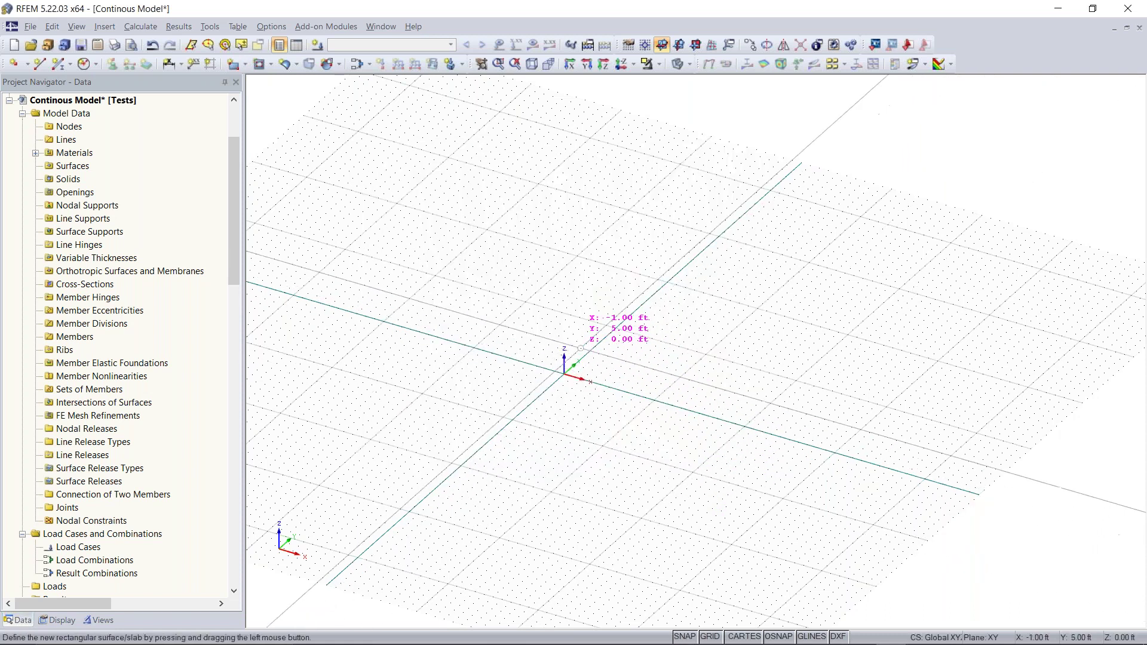
{"action": "scroll", "coordinate": [574, 376], "scroll_direction": "up", "scroll_amount": 3}
{"action": "middle_click_drag", "start_coordinate": [619, 378], "coordinate": [681, 430]}
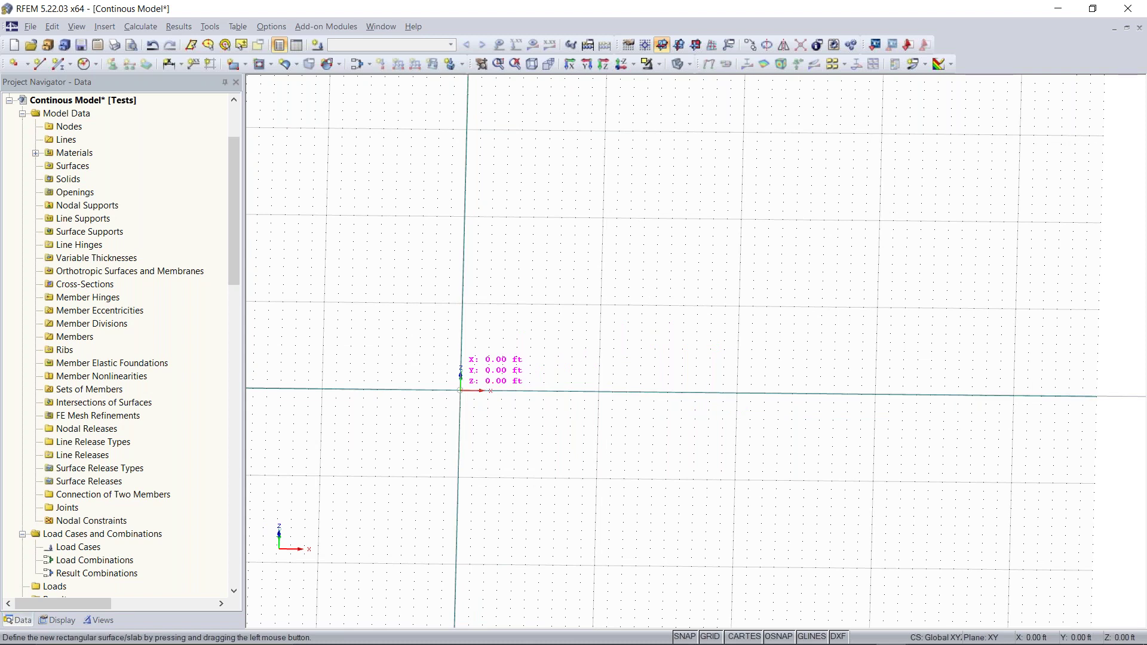
{"action": "left_click_drag", "start_coordinate": [461, 390], "coordinate": [767, 254]}
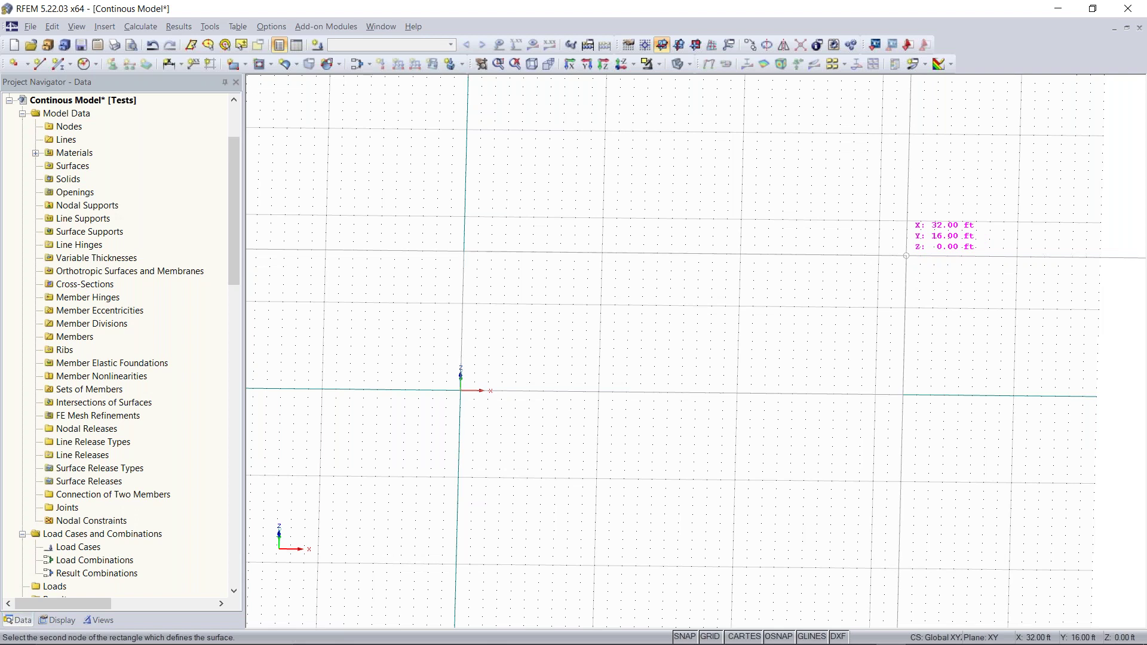
{"action": "left_click", "coordinate": [906, 256]}
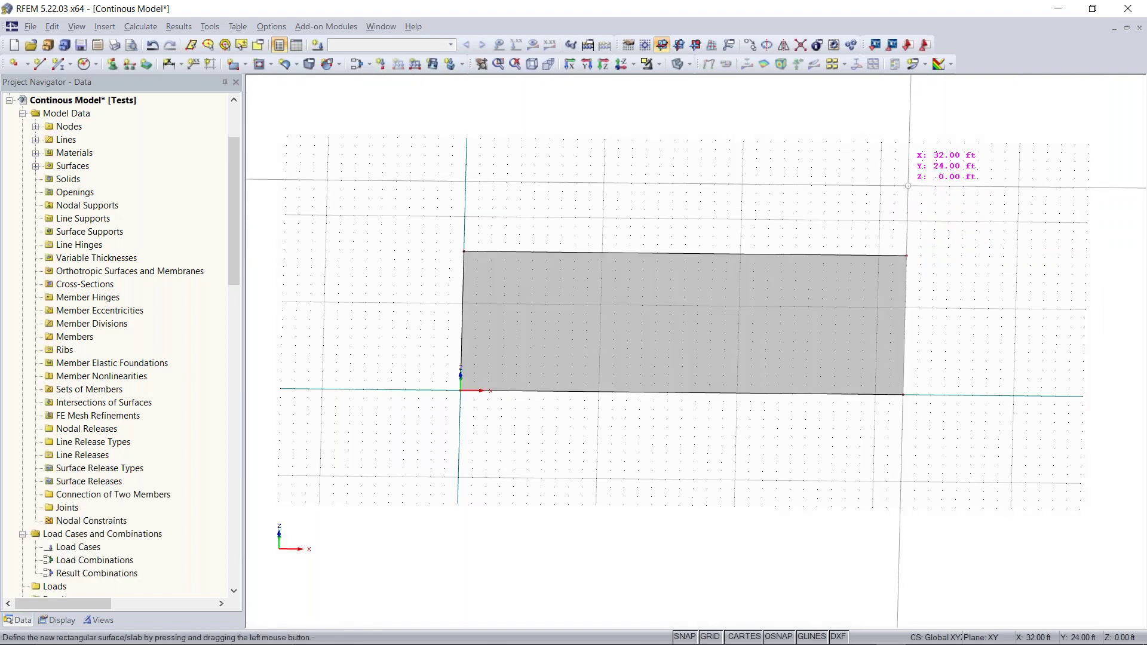
Step: Draw a second rectangular surface from X 0, Y 21 ft to X 32 ft, Y 44 ft, and end surface placement
{"action": "middle_click_drag", "start_coordinate": [890, 238], "coordinate": [833, 369], "text": "ctrl"}
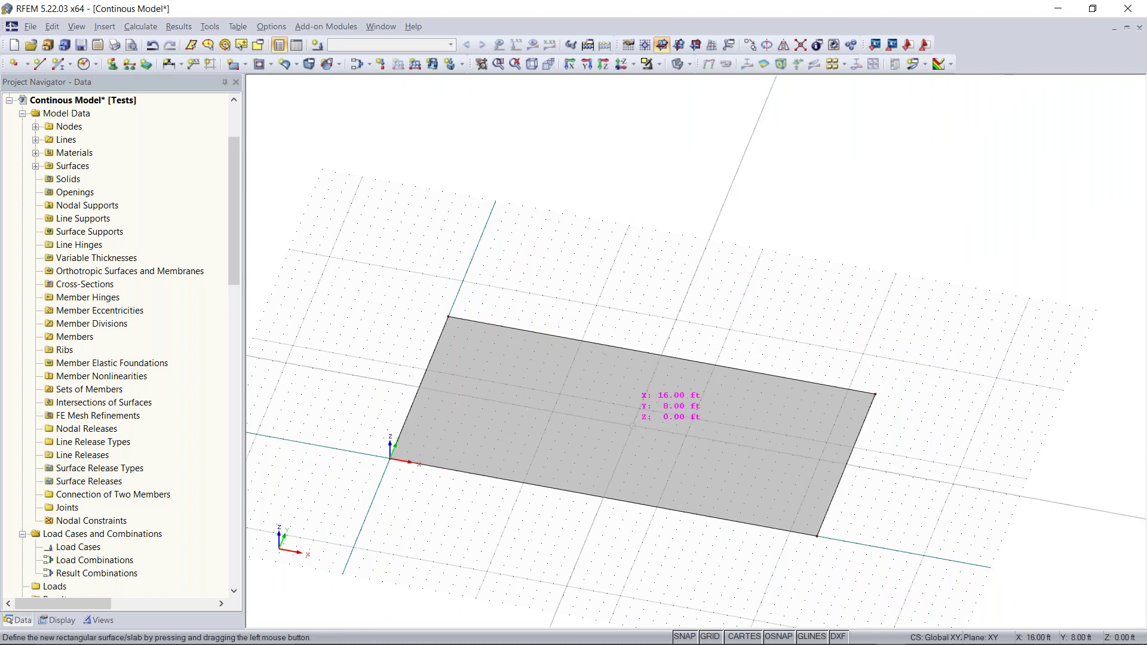
{"action": "middle_click_drag", "start_coordinate": [711, 315], "coordinate": [677, 403]}
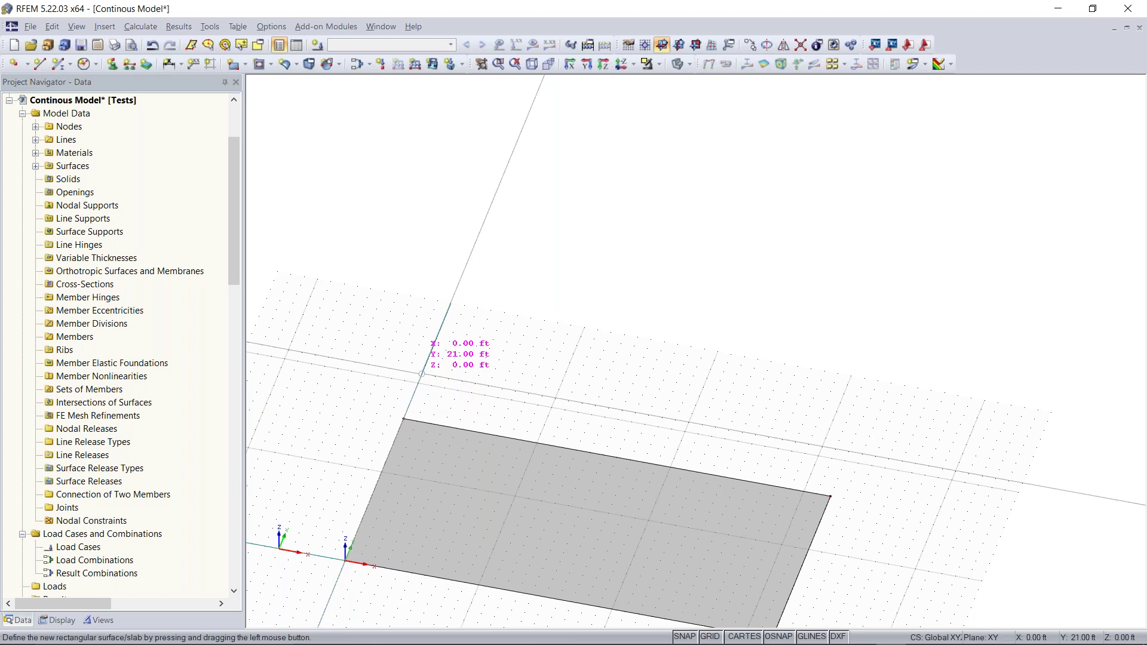
{"action": "left_click", "coordinate": [422, 374]}
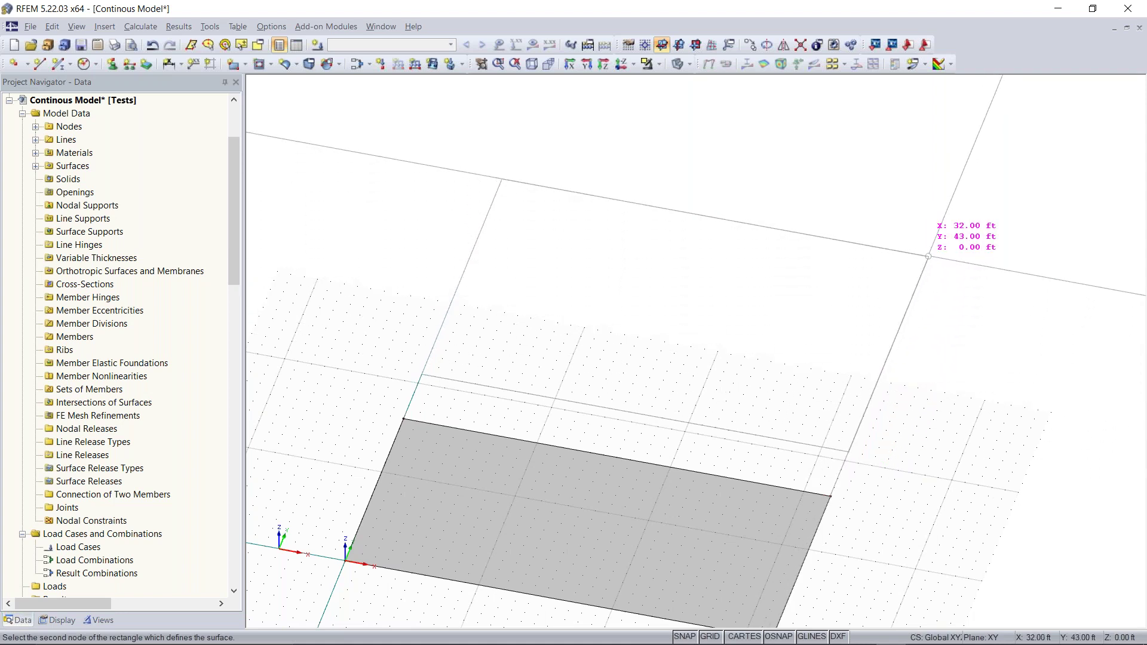
{"action": "left_click", "coordinate": [932, 247]}
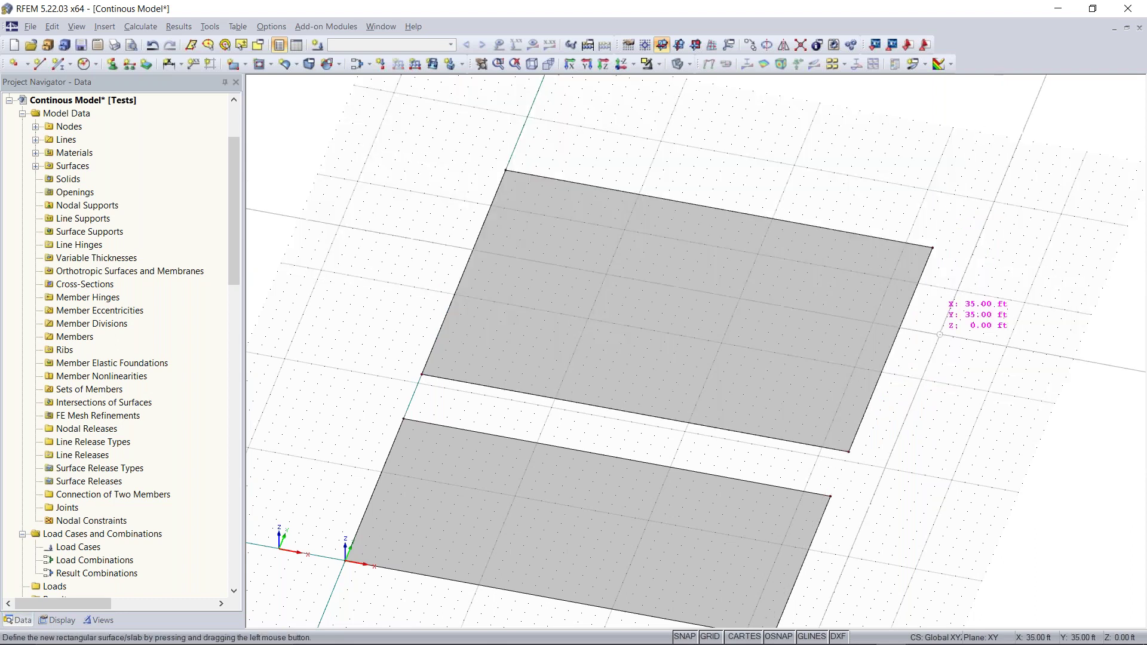
{"action": "scroll", "coordinate": [939, 334], "scroll_direction": "down", "scroll_amount": 2}
{"action": "middle_click_drag", "start_coordinate": [898, 317], "coordinate": [656, 269], "text": "ctrl"}
{"action": "key", "text": "Escape"}
Step: Set the Y coordinate of the two nodes on the second surface's far edge to 36 ft
{"action": "scroll", "coordinate": [983, 416], "scroll_direction": "down", "scroll_amount": 1}
{"action": "middle_click_drag", "start_coordinate": [983, 417], "coordinate": [785, 505]}
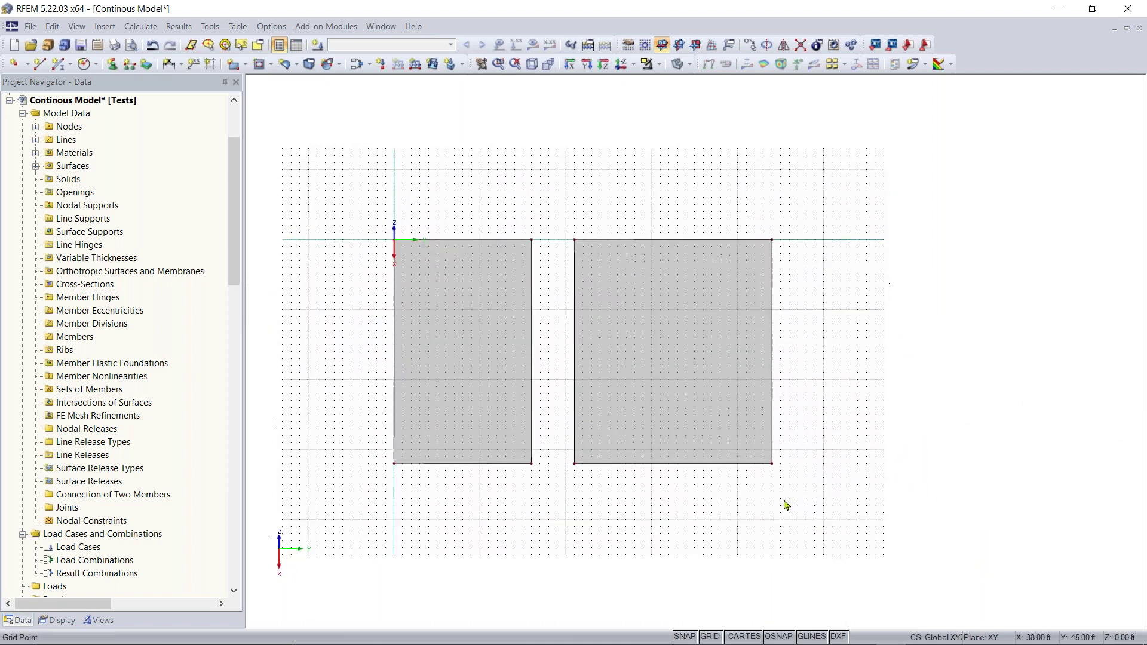
{"action": "left_click_drag", "start_coordinate": [758, 487], "coordinate": [839, 206]}
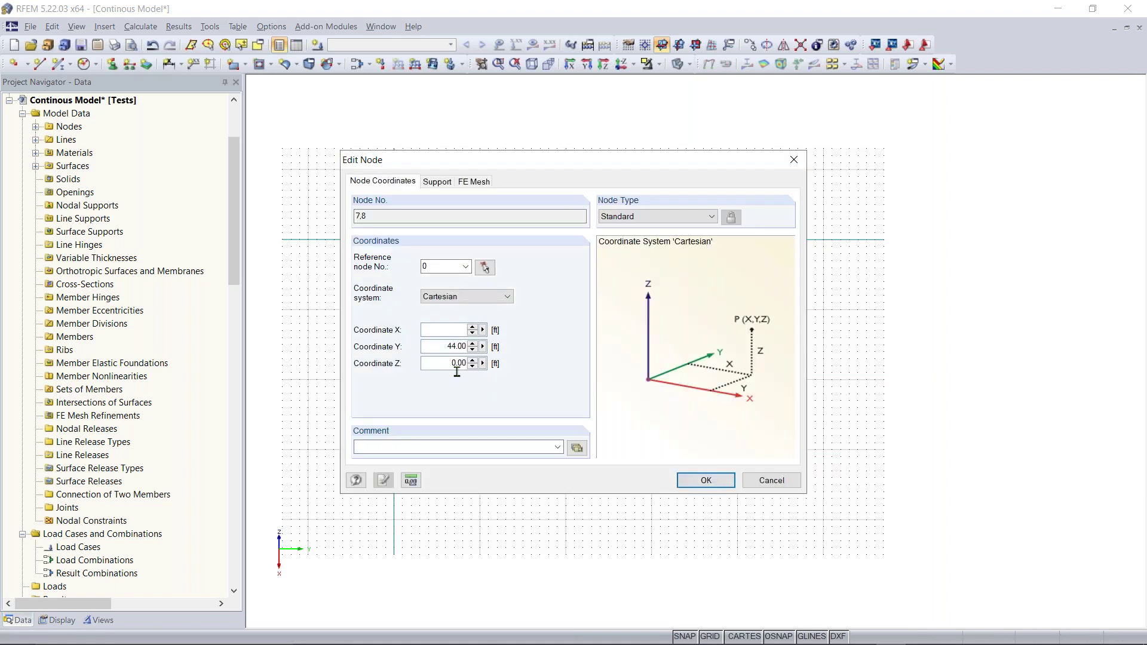
{"action": "left_click_drag", "start_coordinate": [443, 345], "coordinate": [487, 344]}
{"action": "type", "text": "36"}
{"action": "key", "text": "Return"}
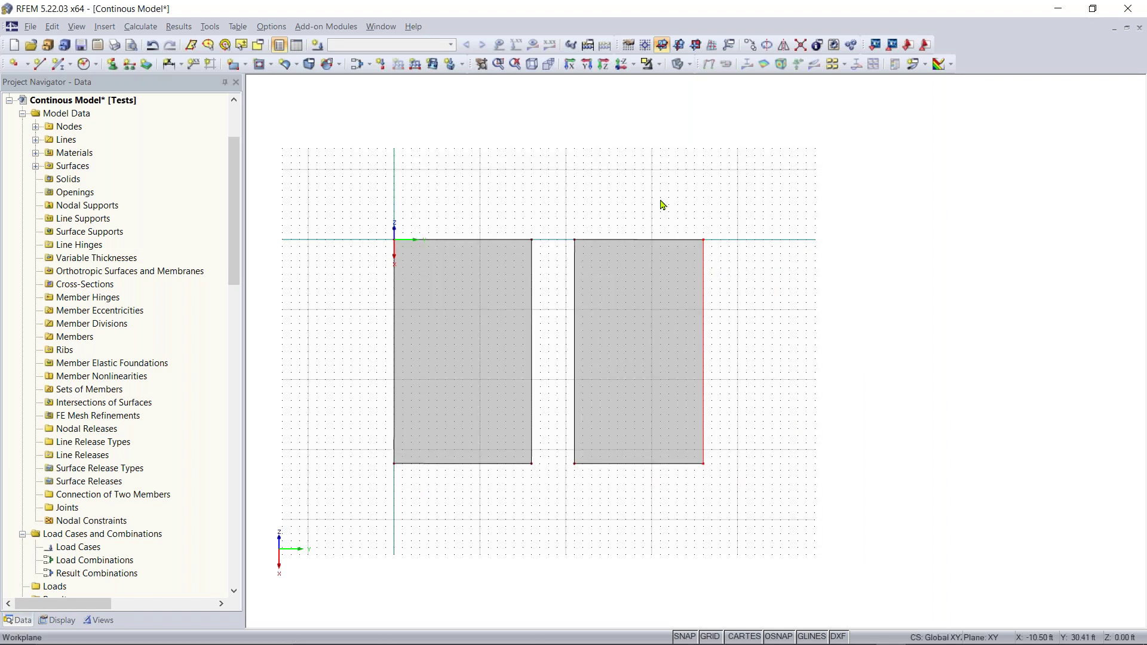
{"action": "left_click", "coordinate": [605, 527]}
Step: Try to start Move/Copy for the surface at the origin
{"action": "middle_click_drag", "start_coordinate": [606, 526], "coordinate": [410, 243], "text": "ctrl"}
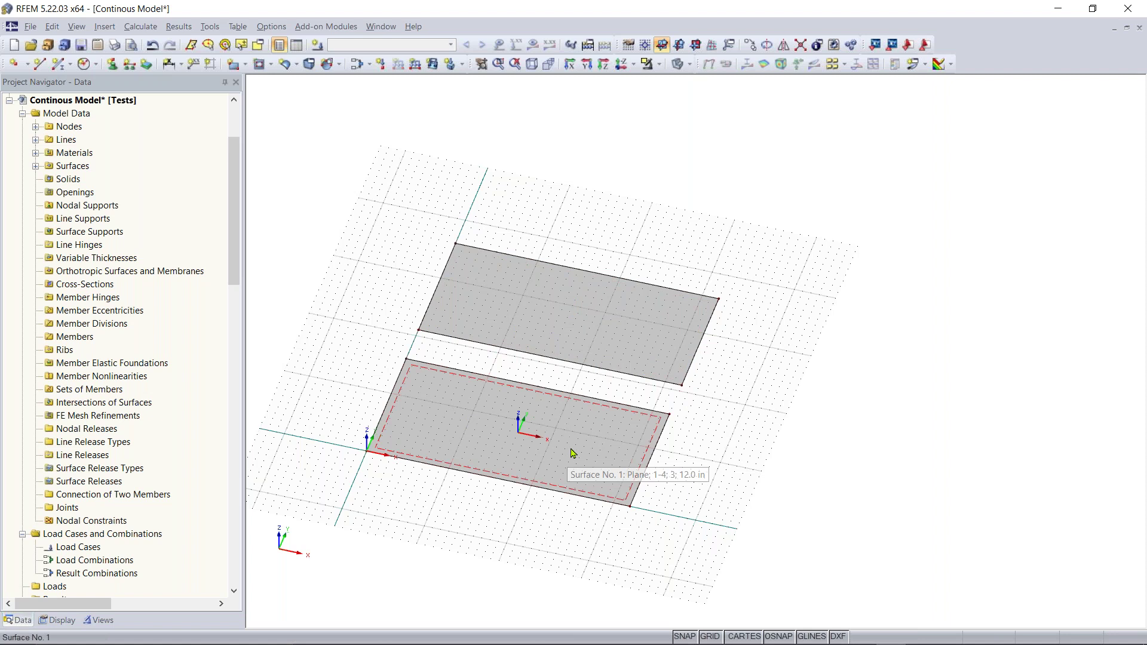
{"action": "middle_click_drag", "start_coordinate": [289, 371], "coordinate": [351, 498], "text": "ctrl"}
{"action": "left_click_drag", "start_coordinate": [363, 531], "coordinate": [781, 362]}
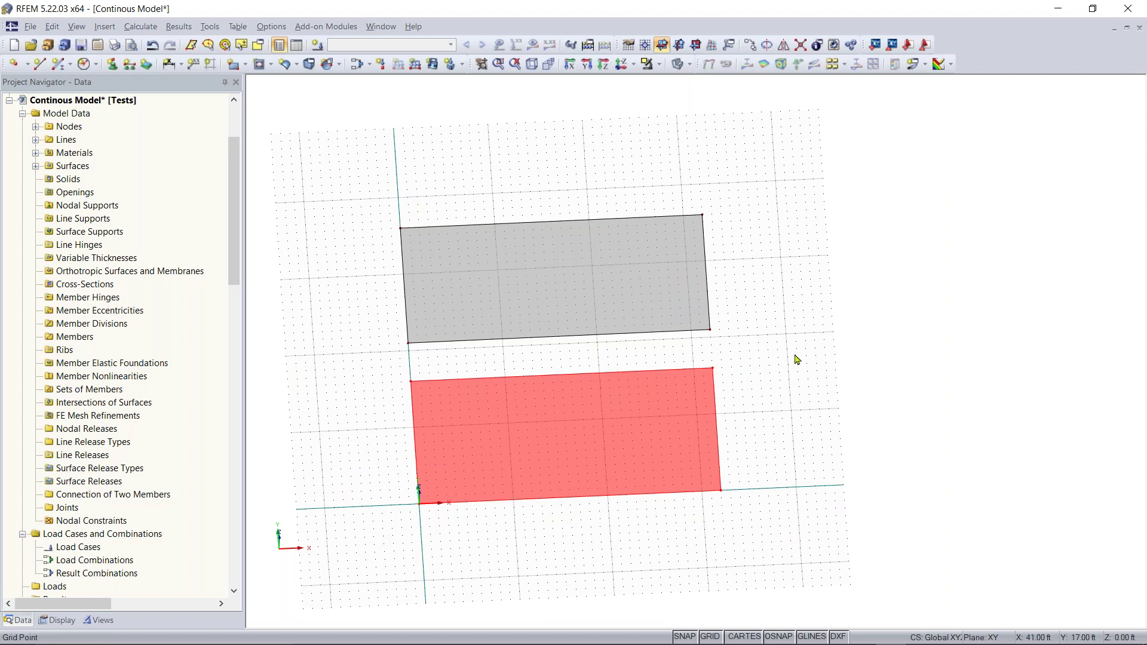
{"action": "right_click", "coordinate": [628, 419]}
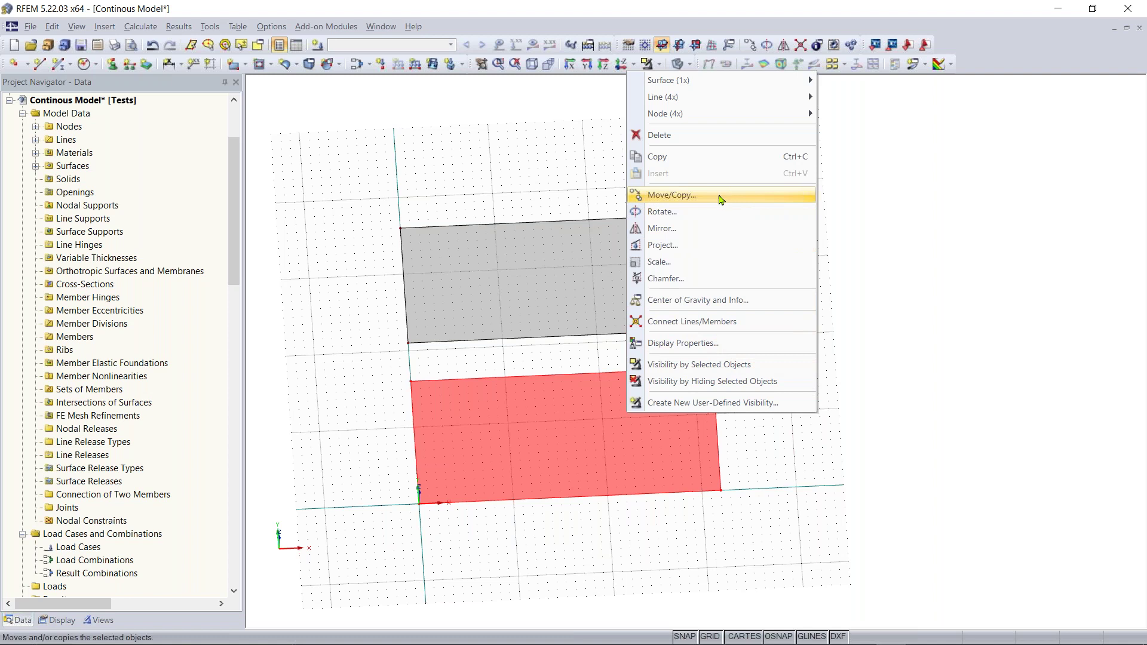
{"action": "left_click", "coordinate": [575, 196]}
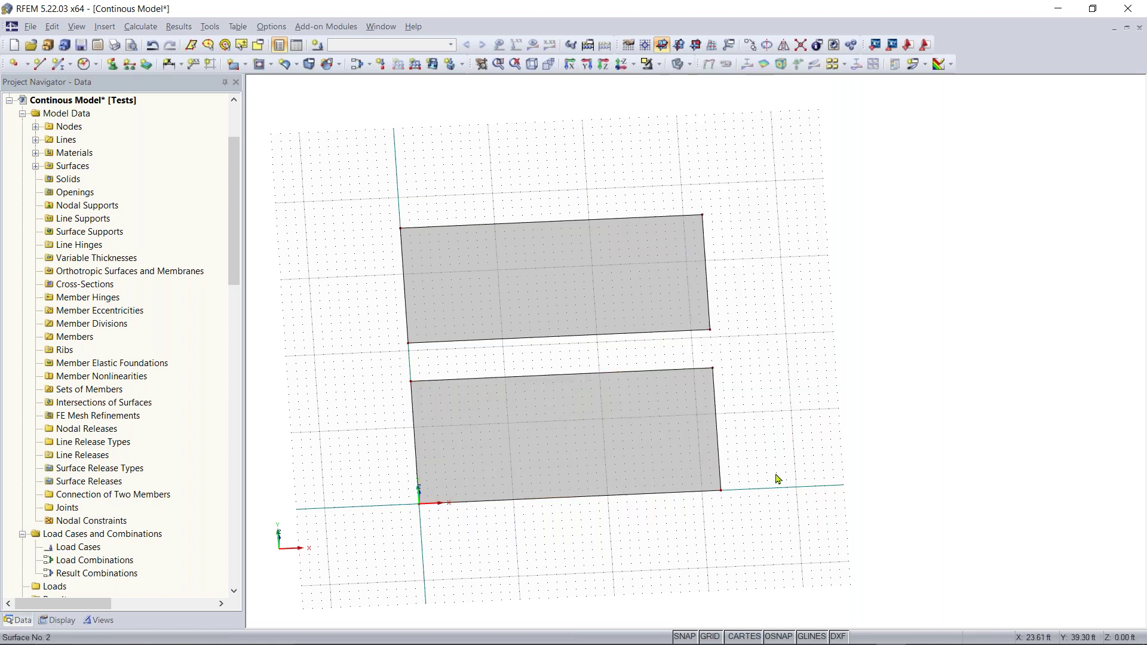
{"action": "left_click", "coordinate": [751, 45]}
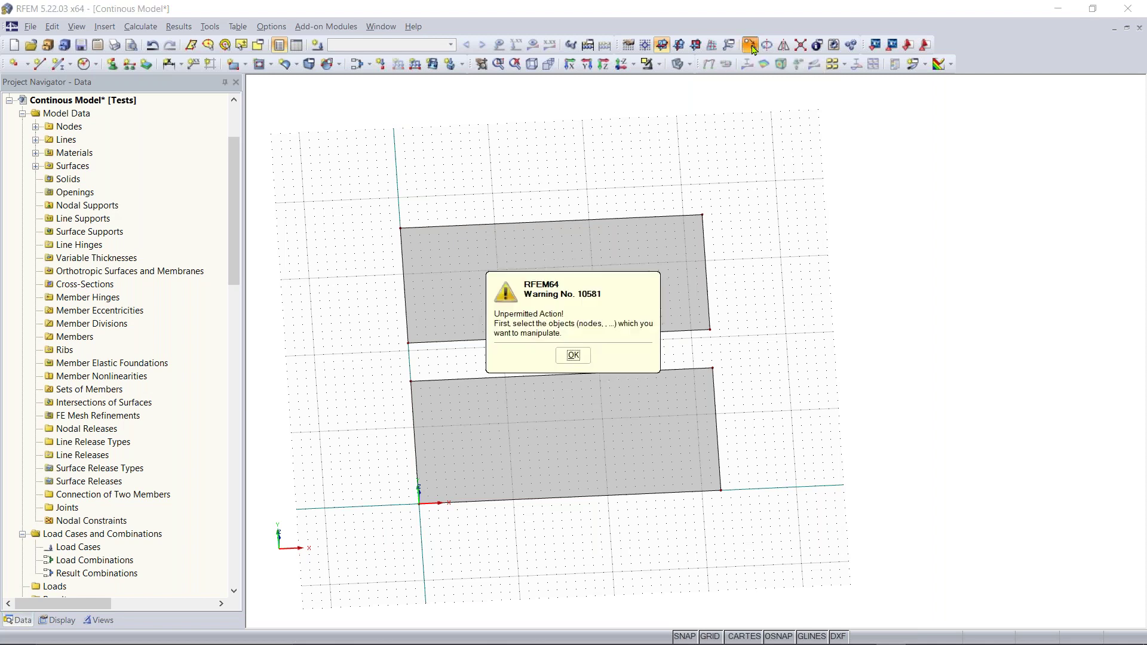
{"action": "left_click", "coordinate": [572, 354]}
Step: Try enclosing and crossing window selections on the surface at the origin, and select that whole surface with its boundary lines and nodes
{"action": "left_click_drag", "start_coordinate": [374, 550], "coordinate": [794, 361]}
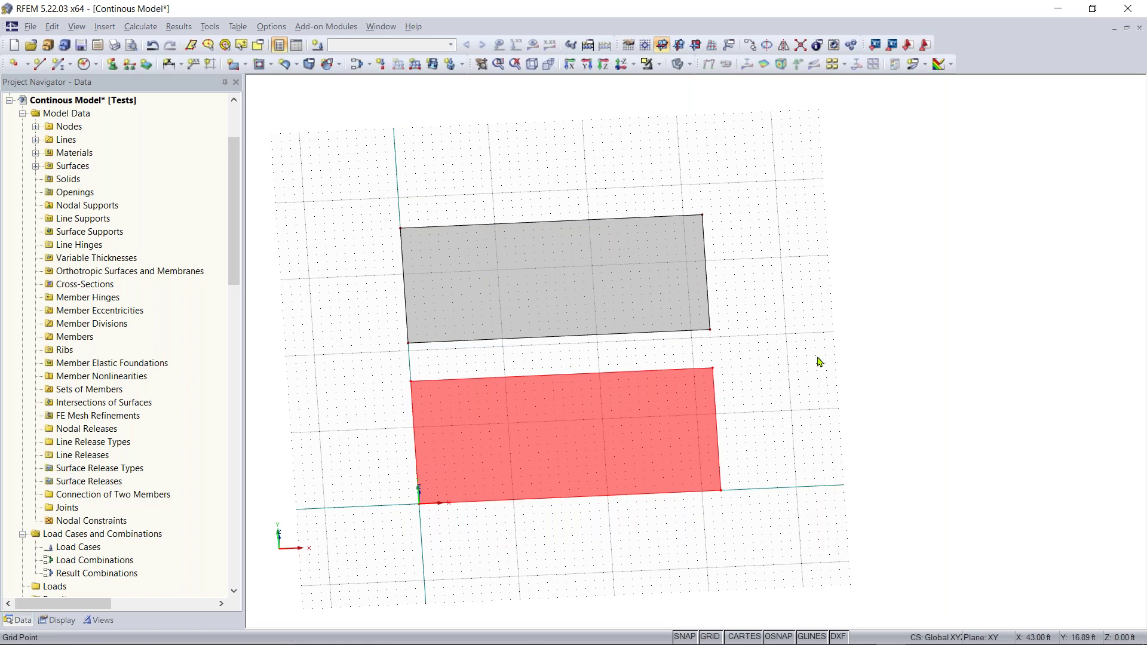
{"action": "middle_click_drag", "start_coordinate": [821, 378], "coordinate": [808, 387], "text": "ctrl"}
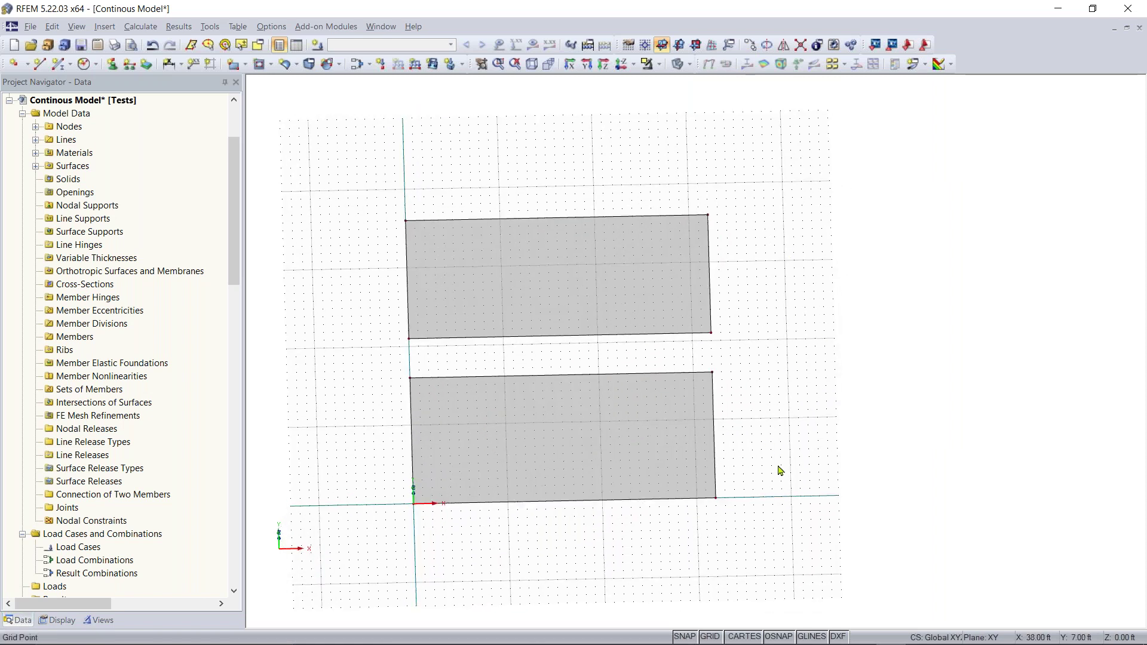
{"action": "left_click_drag", "start_coordinate": [760, 491], "coordinate": [1048, 294]}
{"action": "mouse_move", "coordinate": [344, 564]}
{"action": "left_mouse_down"}
{"action": "mouse_move", "coordinate": [786, 364]}
{"action": "mouse_move", "coordinate": [354, 548]}
{"action": "left_mouse_up"}
{"action": "left_click", "coordinate": [354, 548]}
{"action": "left_click_drag", "start_coordinate": [340, 568], "coordinate": [378, 563]}
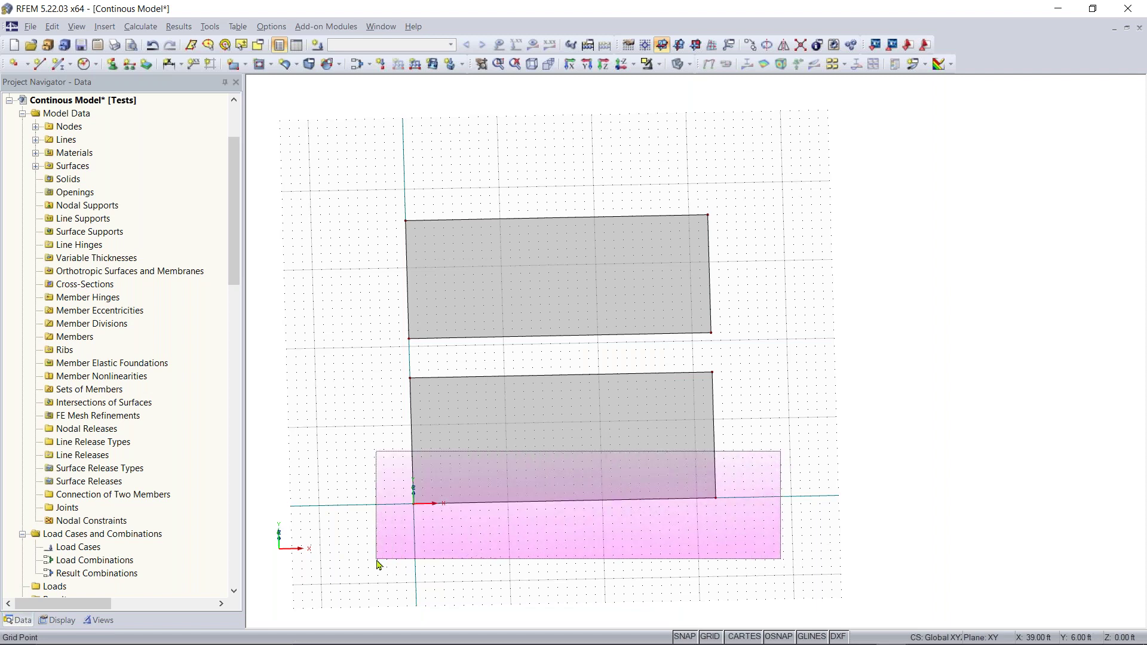
{"action": "left_click_drag", "start_coordinate": [377, 564], "coordinate": [378, 564]}
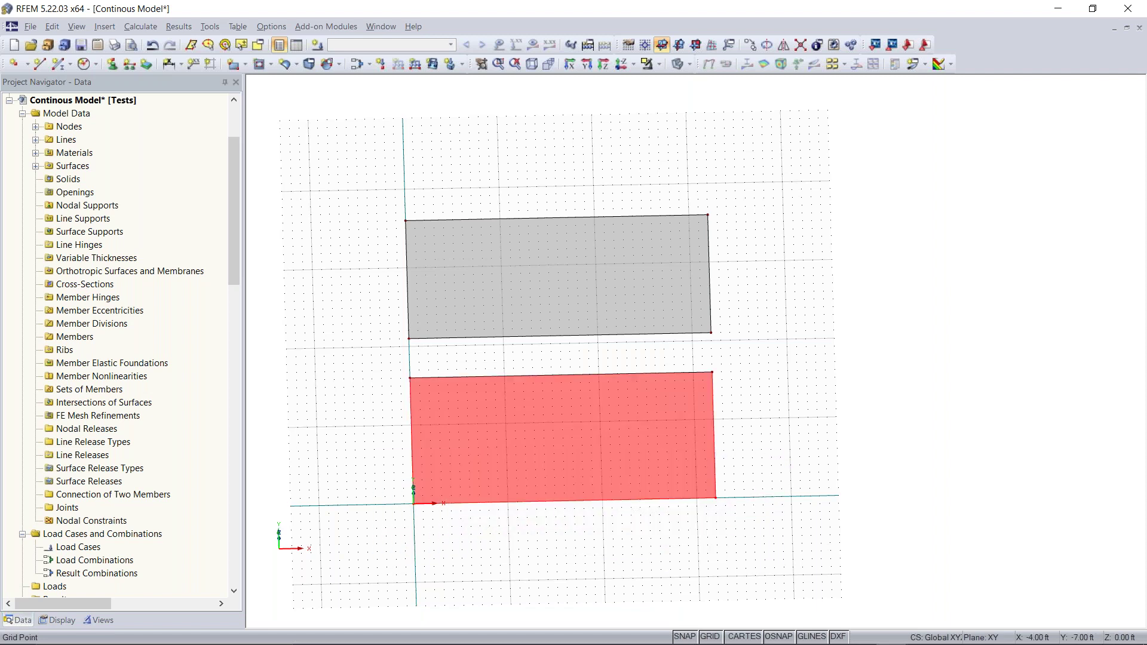
{"action": "left_click", "coordinate": [427, 548]}
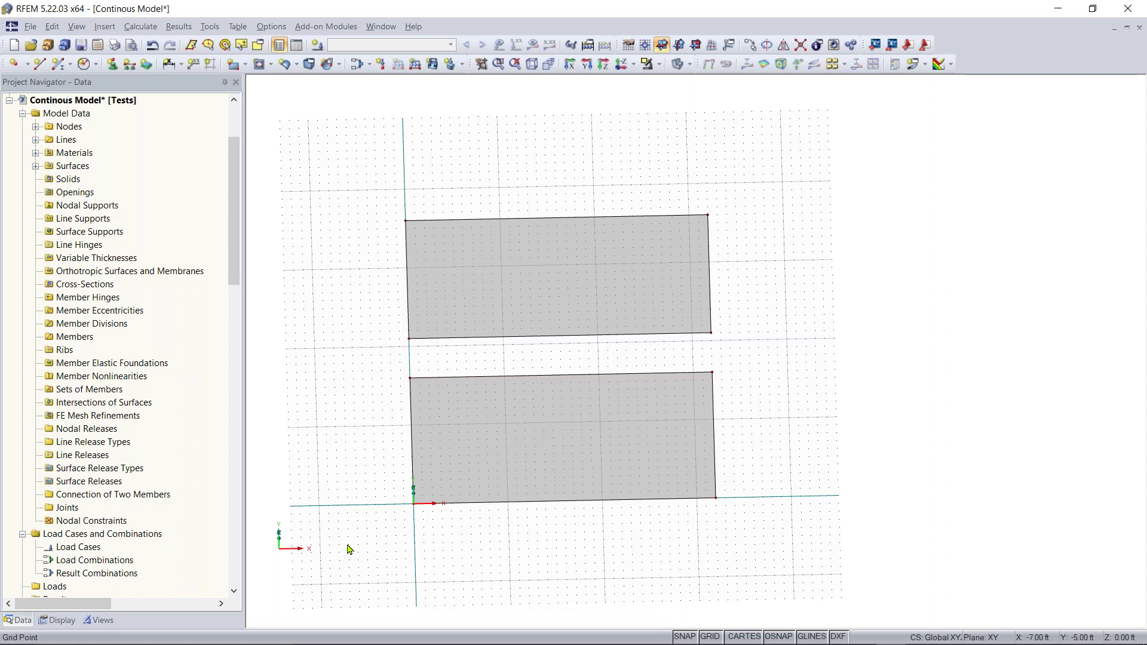
{"action": "left_click_drag", "start_coordinate": [347, 545], "coordinate": [769, 361]}
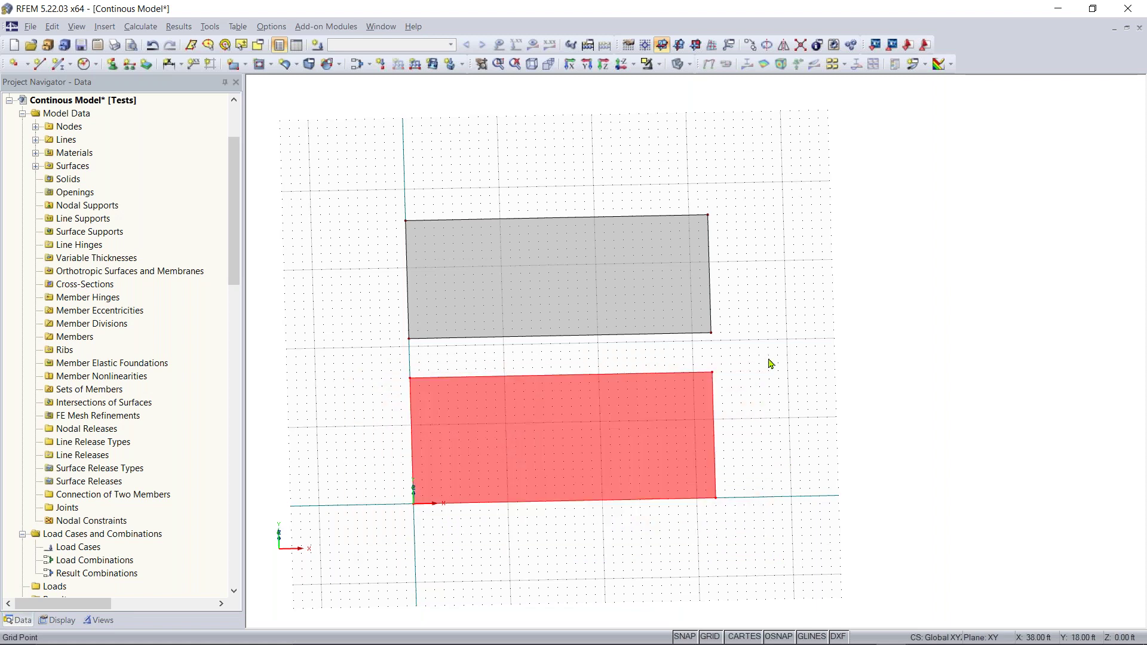
Step: Copy the selected surface once with a displacement vector of 41 ft in Y, and clear the selection
{"action": "left_click", "coordinate": [751, 46]}
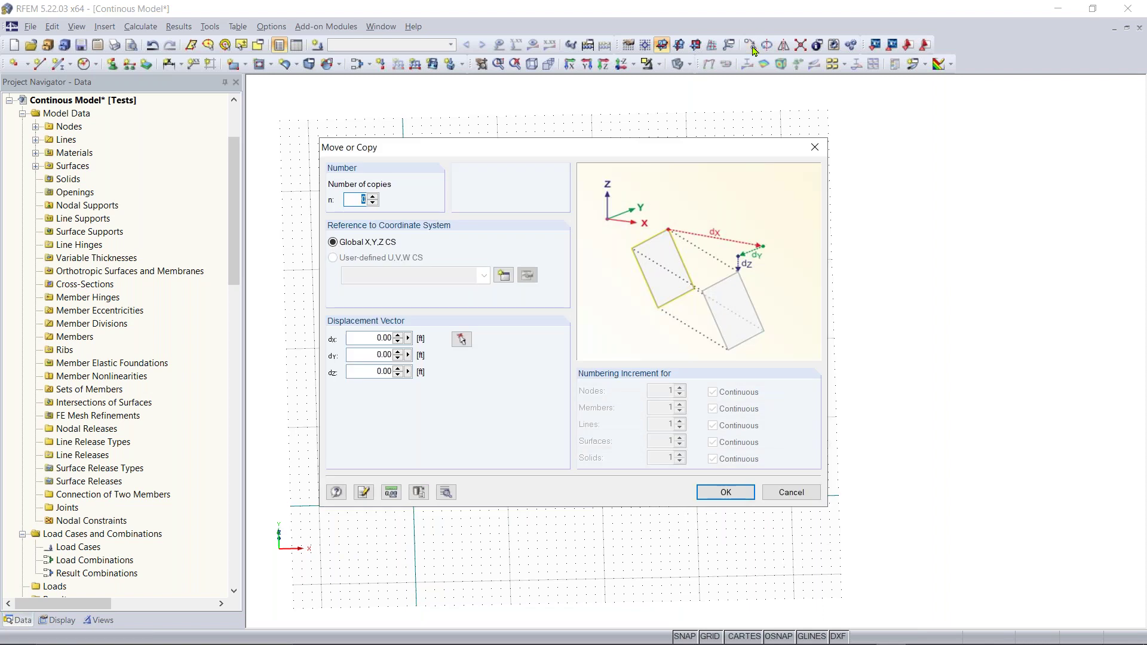
{"action": "left_click_drag", "start_coordinate": [393, 154], "coordinate": [409, 152]}
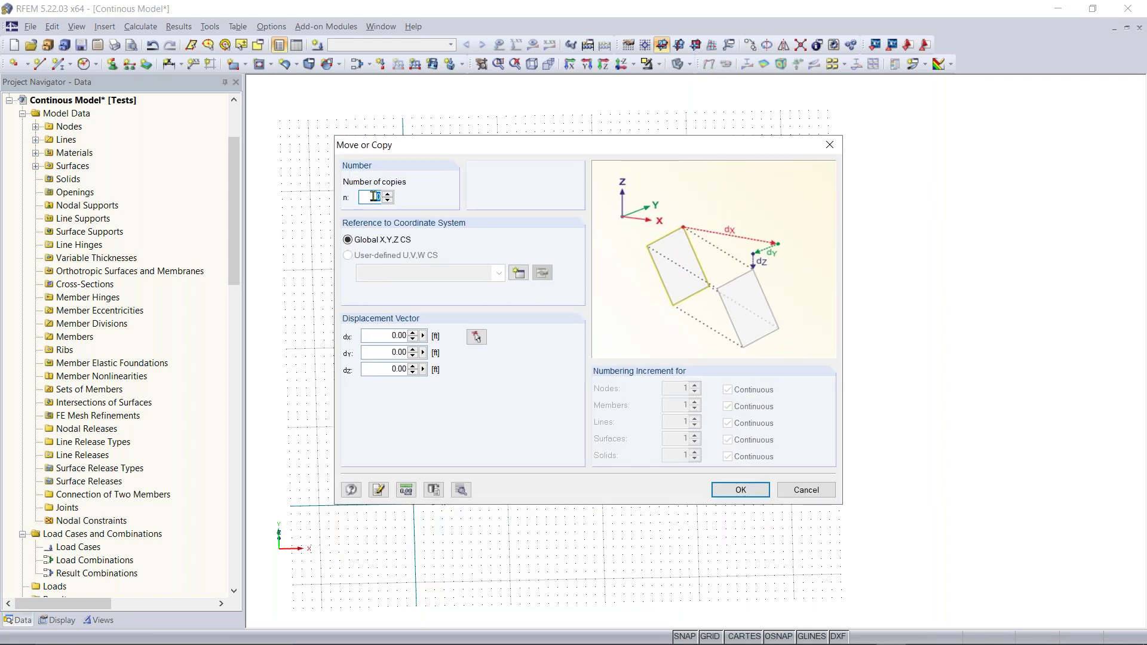
{"action": "type", "text": "1"}
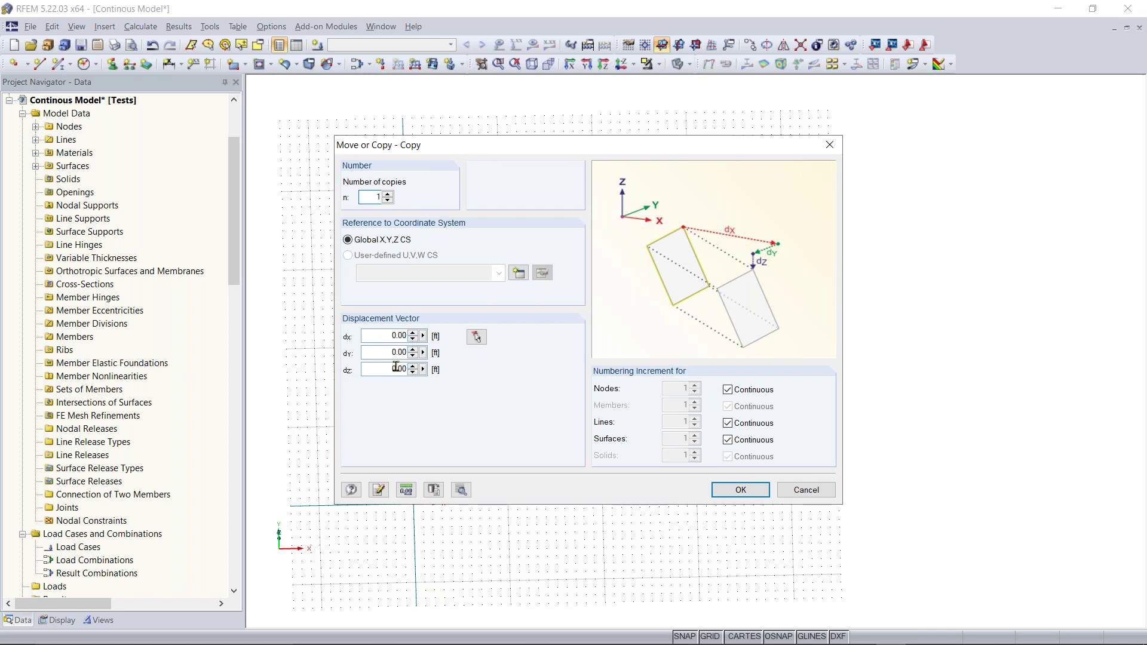
{"action": "left_click", "coordinate": [477, 338]}
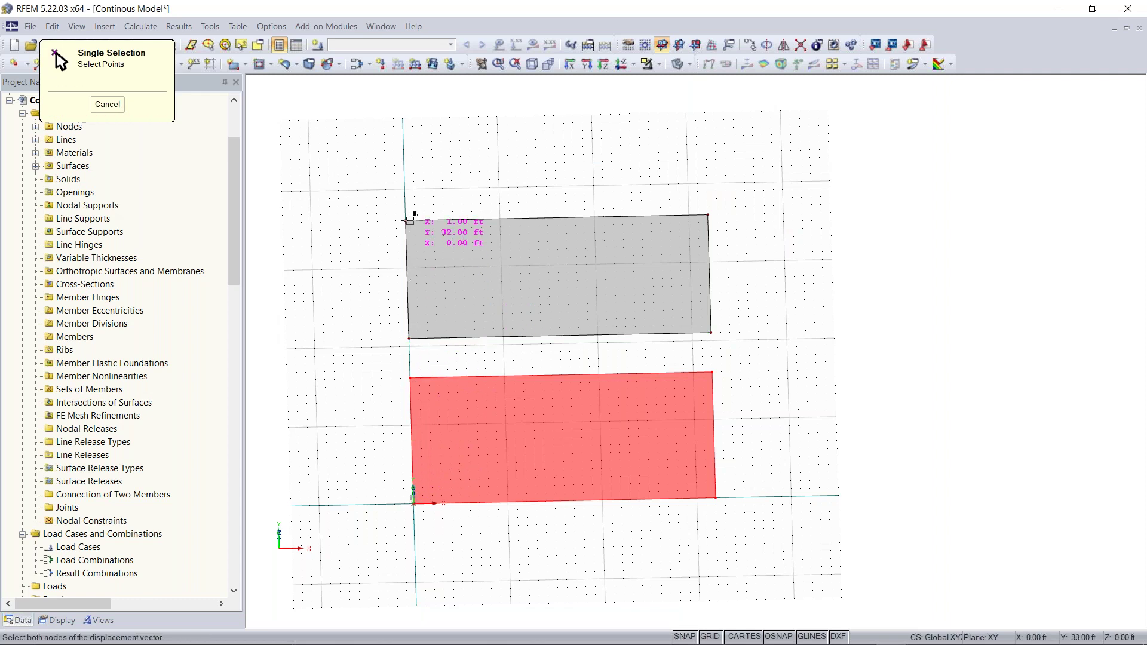
{"action": "scroll", "coordinate": [411, 243], "scroll_direction": "up", "scroll_amount": 1}
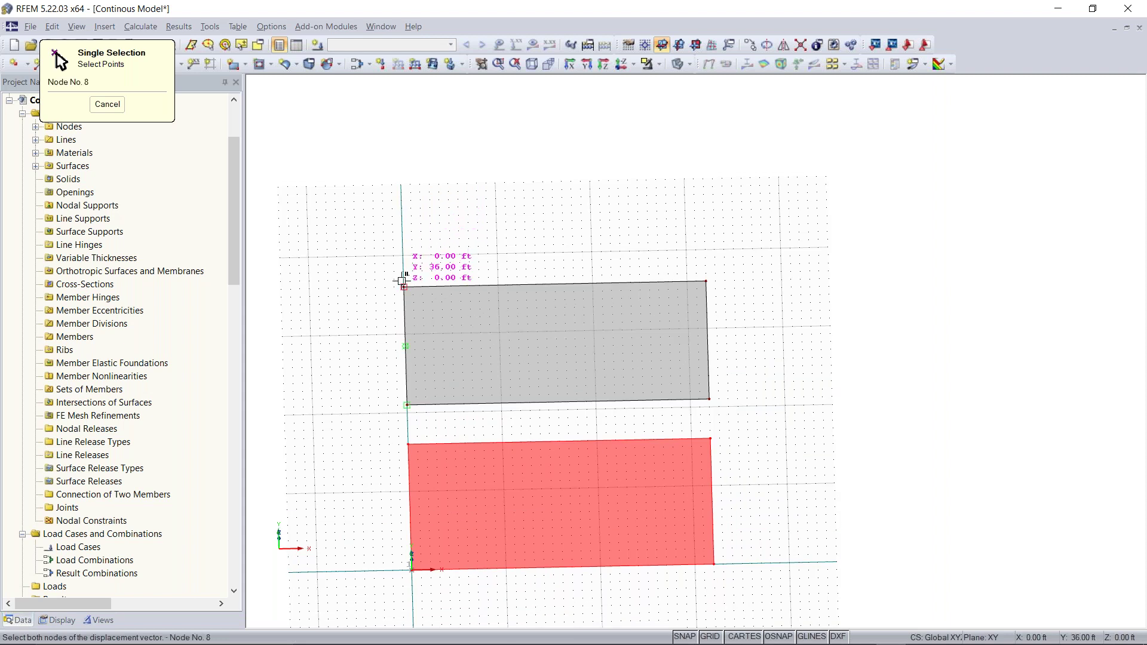
{"action": "scroll", "coordinate": [405, 275], "scroll_direction": "up", "scroll_amount": 1}
{"action": "scroll", "coordinate": [404, 275], "scroll_direction": "up", "scroll_amount": 1}
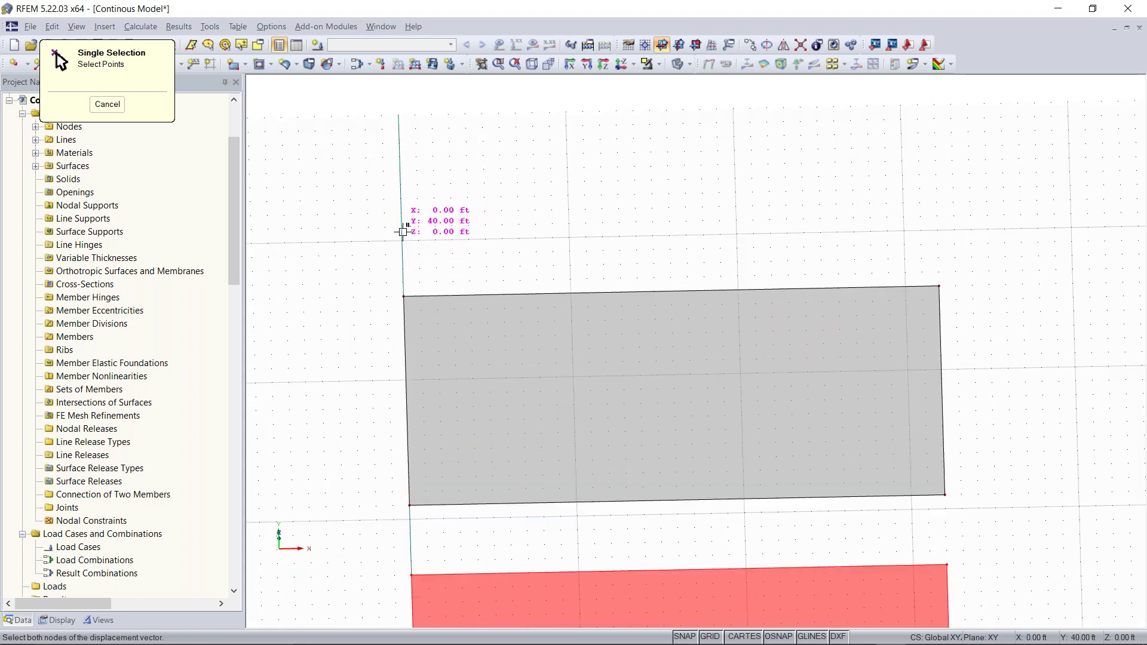
{"action": "left_click", "coordinate": [404, 296]}
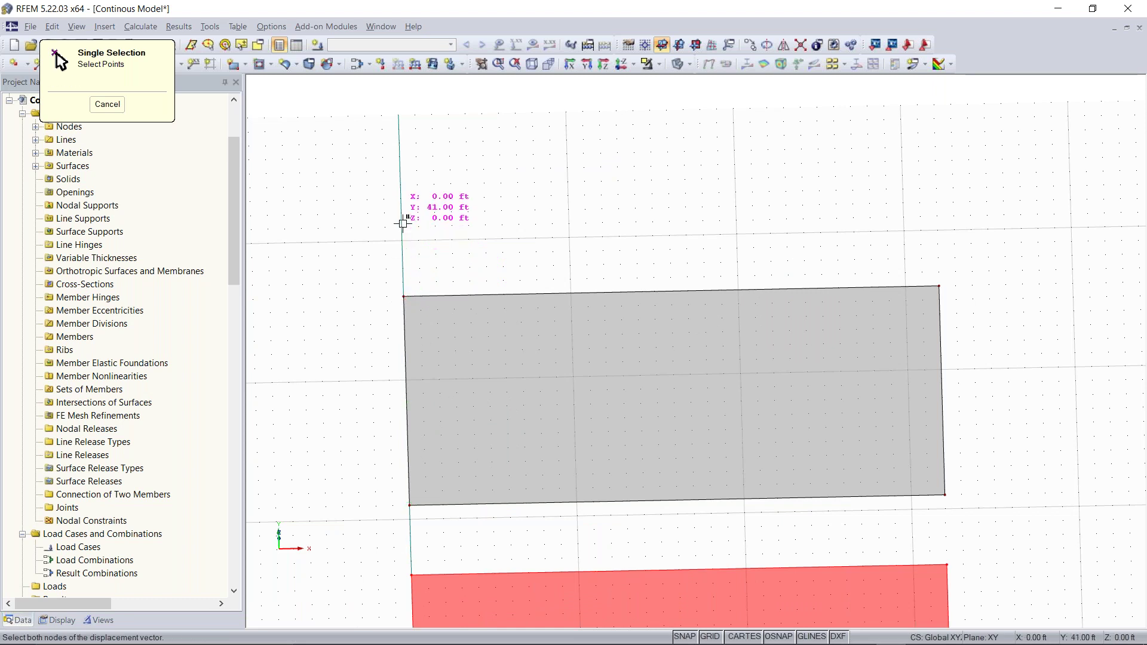
{"action": "left_click", "coordinate": [403, 224]}
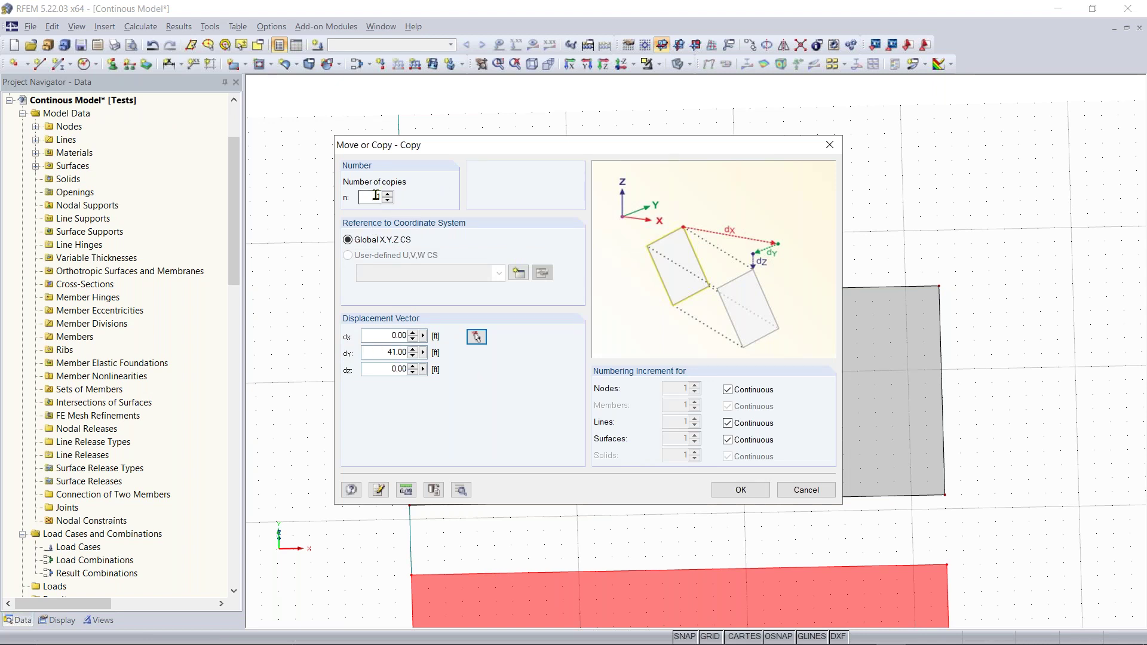
{"action": "left_click", "coordinate": [740, 490]}
{"action": "scroll", "coordinate": [719, 479], "scroll_direction": "down", "scroll_amount": 1}
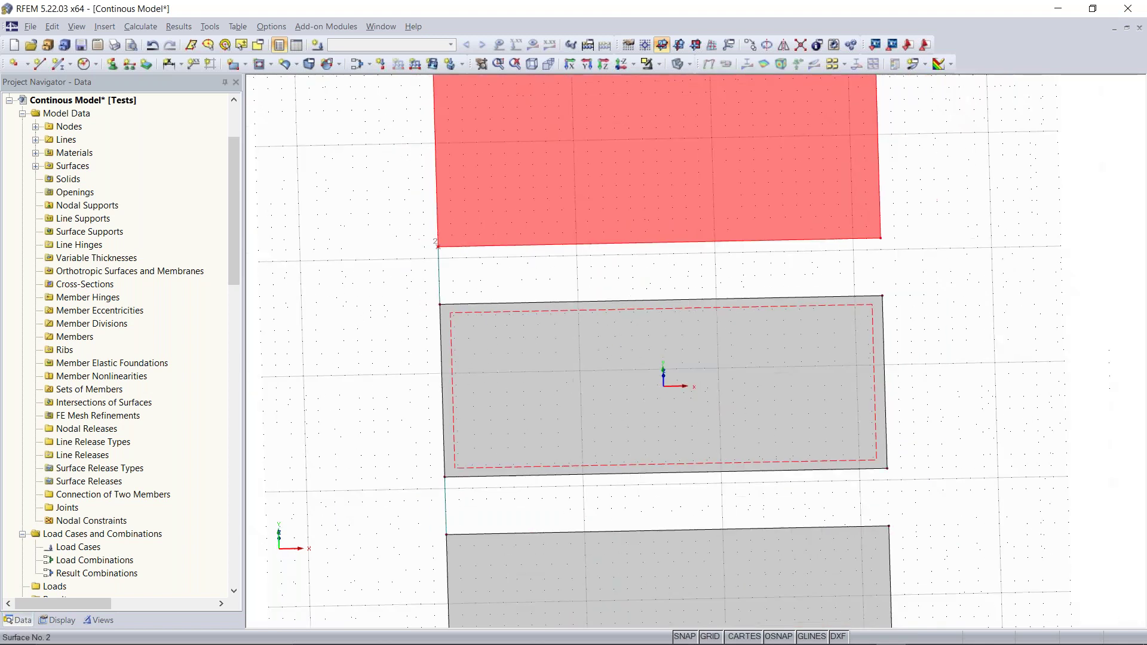
{"action": "scroll", "coordinate": [614, 352], "scroll_direction": "down", "scroll_amount": 6}
{"action": "scroll", "coordinate": [634, 374], "scroll_direction": "up", "scroll_amount": 4}
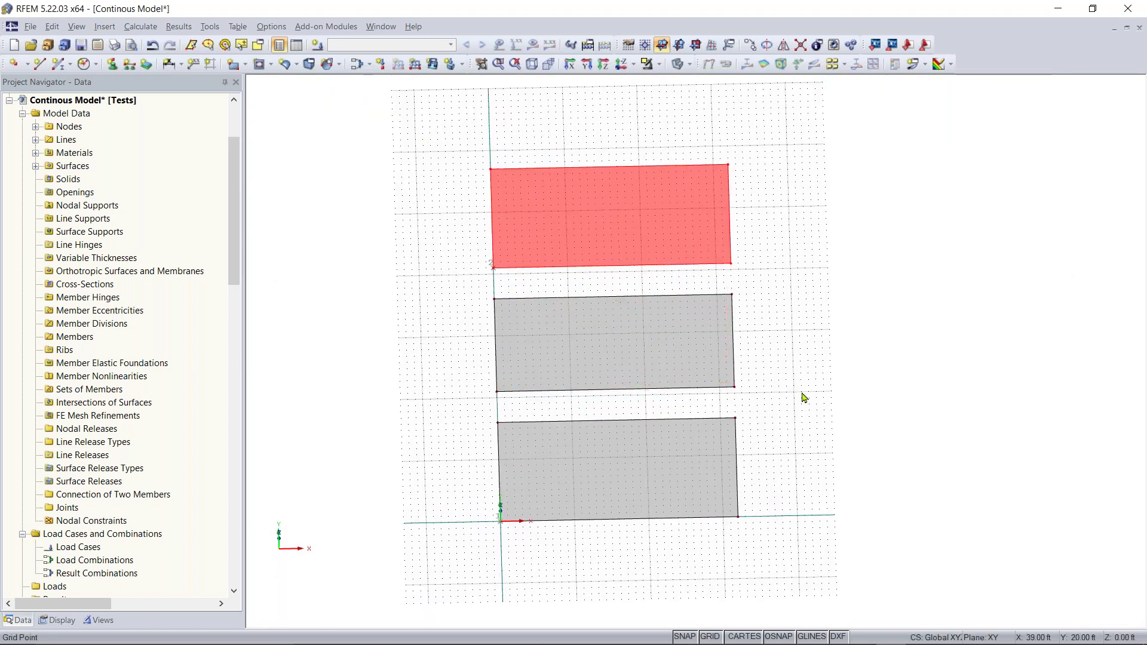
{"action": "middle_click_drag", "start_coordinate": [834, 397], "coordinate": [621, 275], "text": "ctrl"}
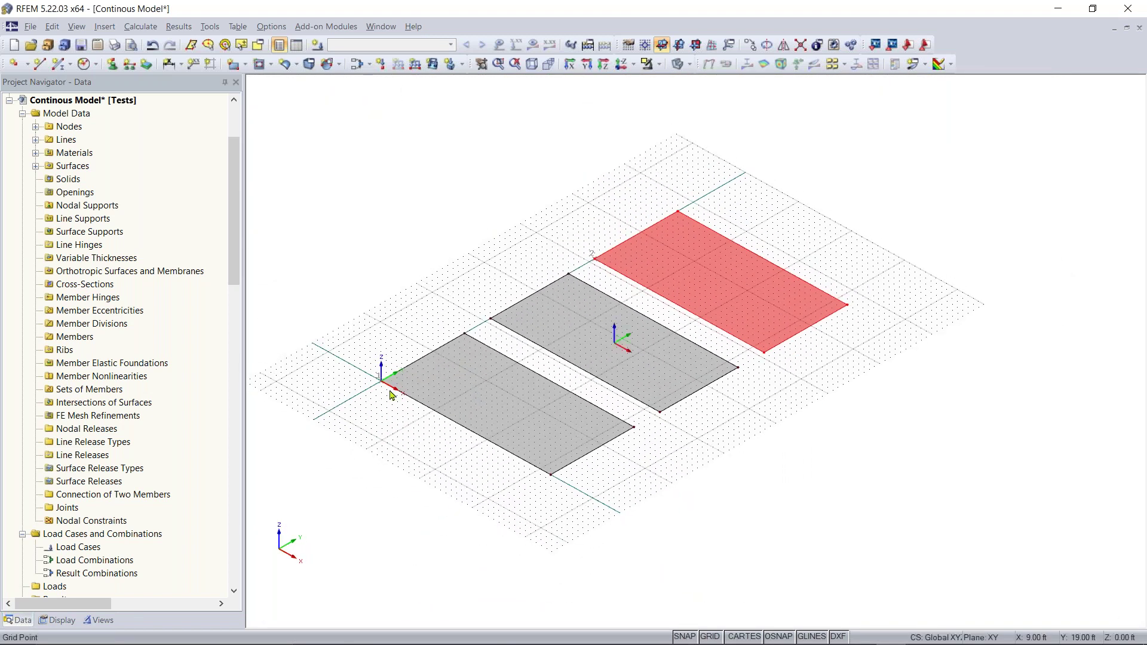
{"action": "left_click", "coordinate": [847, 201]}
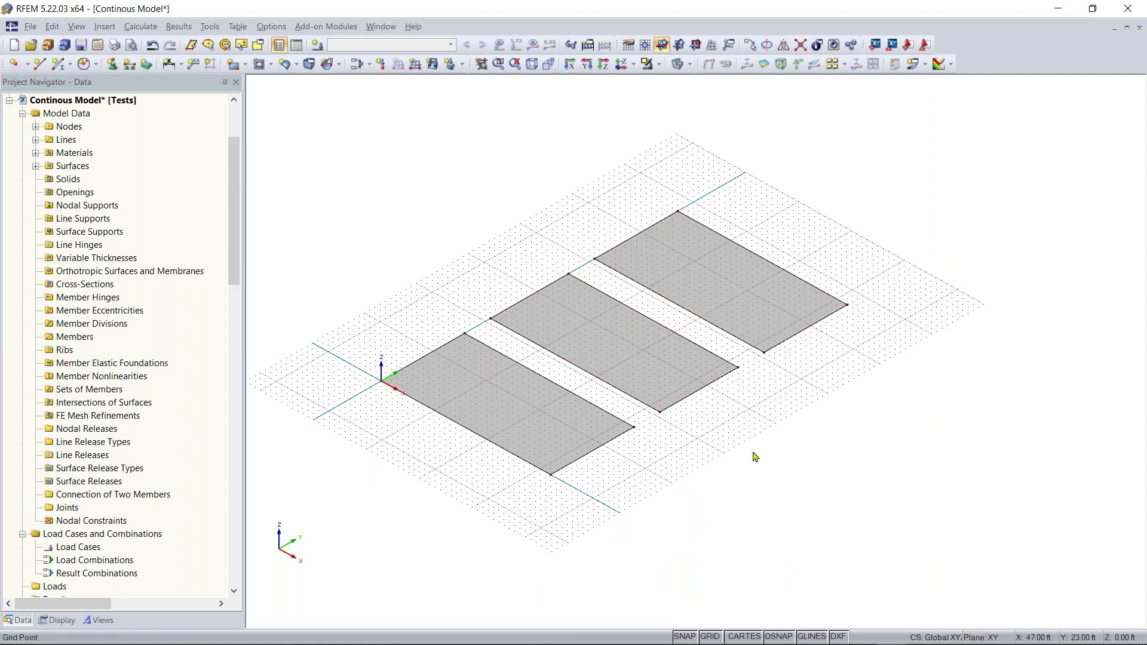
Step: Select all three surfaces, move them together so the middle surface's lower corner node lies at the origin, and deselect them
{"action": "middle_click_drag", "start_coordinate": [543, 501], "coordinate": [771, 483], "text": "ctrl"}
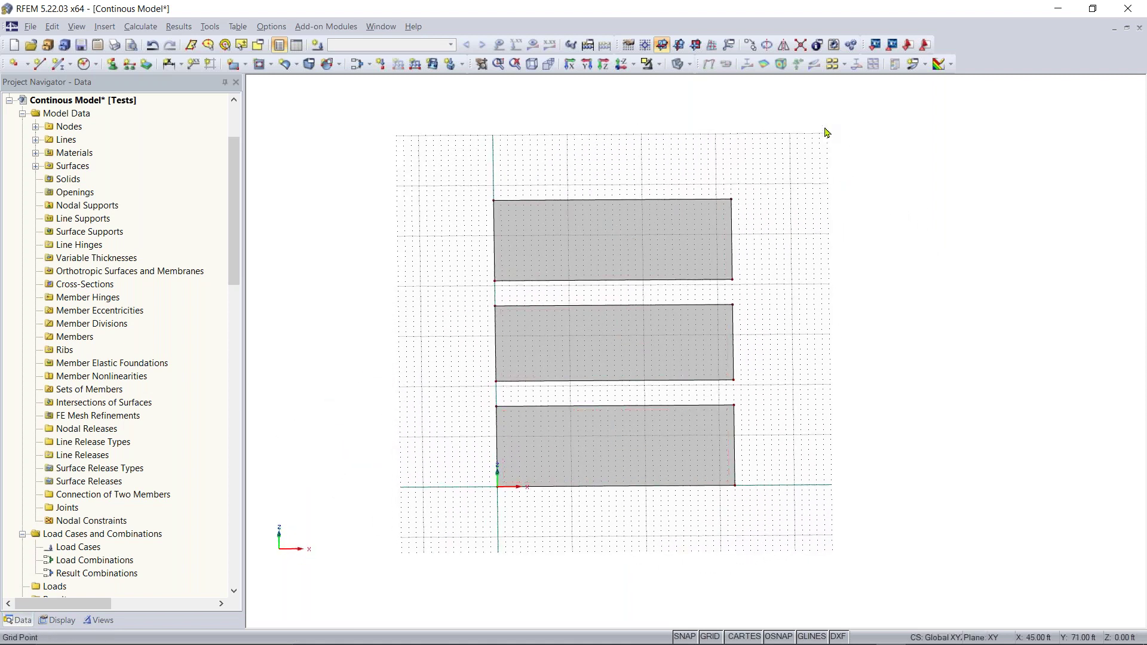
{"action": "left_click_drag", "start_coordinate": [813, 152], "coordinate": [458, 523]}
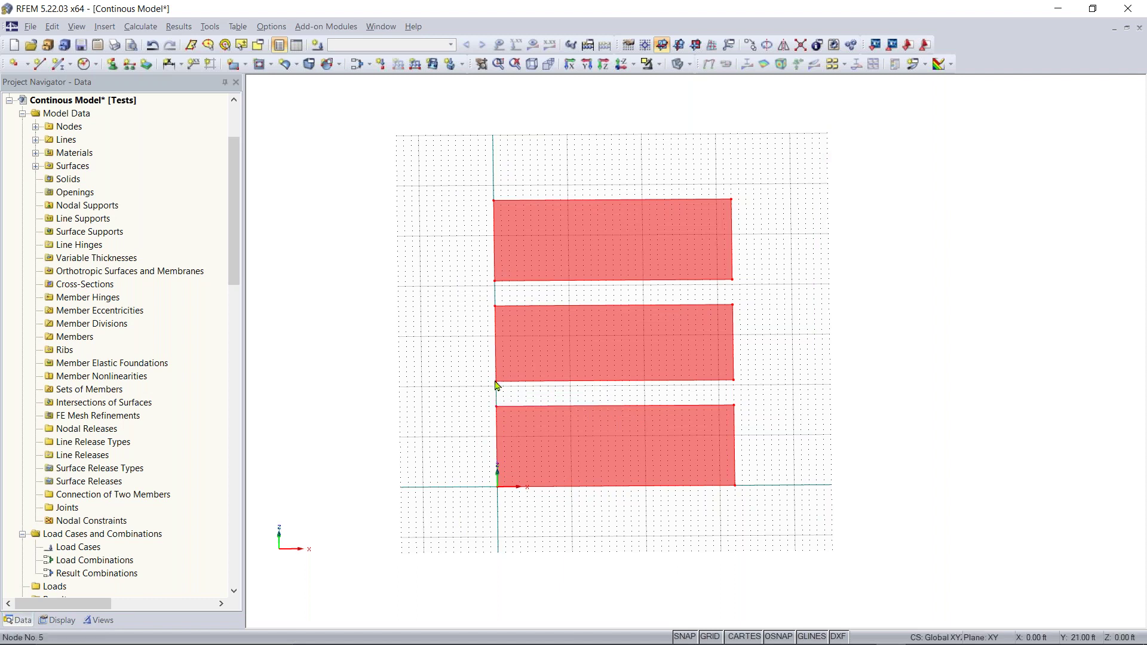
{"action": "left_click_drag", "start_coordinate": [496, 385], "coordinate": [497, 488]}
{"action": "left_click", "coordinate": [452, 392]}
{"action": "middle_click_drag", "start_coordinate": [831, 412], "coordinate": [650, 352]}
{"action": "right_click", "coordinate": [651, 352]}
{"action": "left_click", "coordinate": [518, 366]}
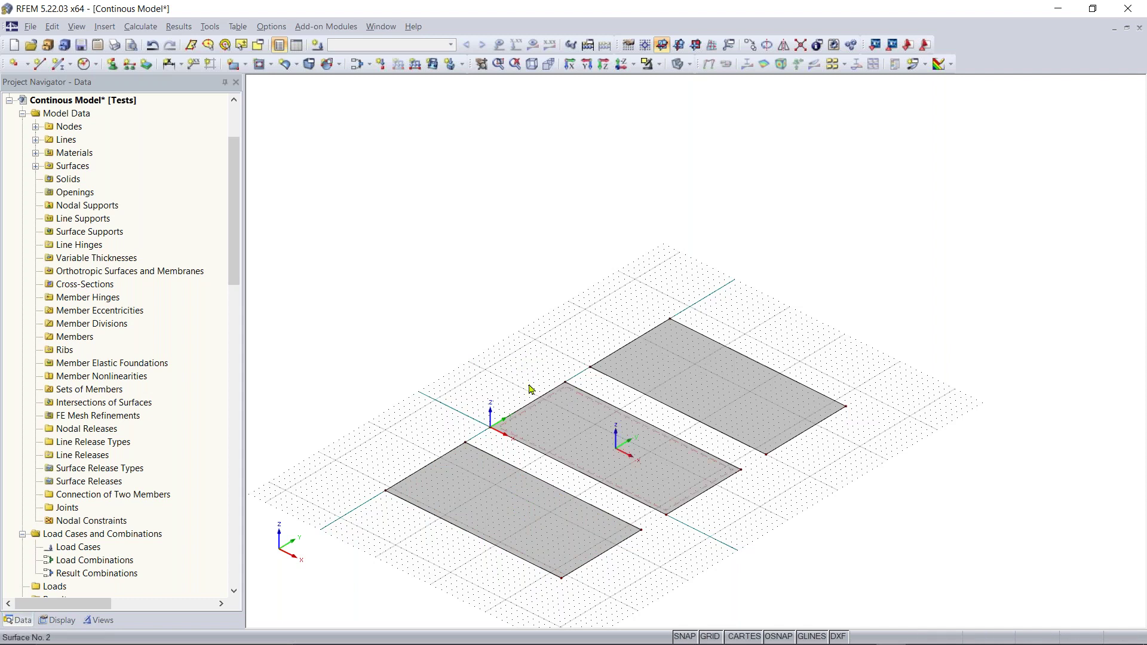
{"action": "middle_click_drag", "start_coordinate": [510, 384], "coordinate": [482, 354]}
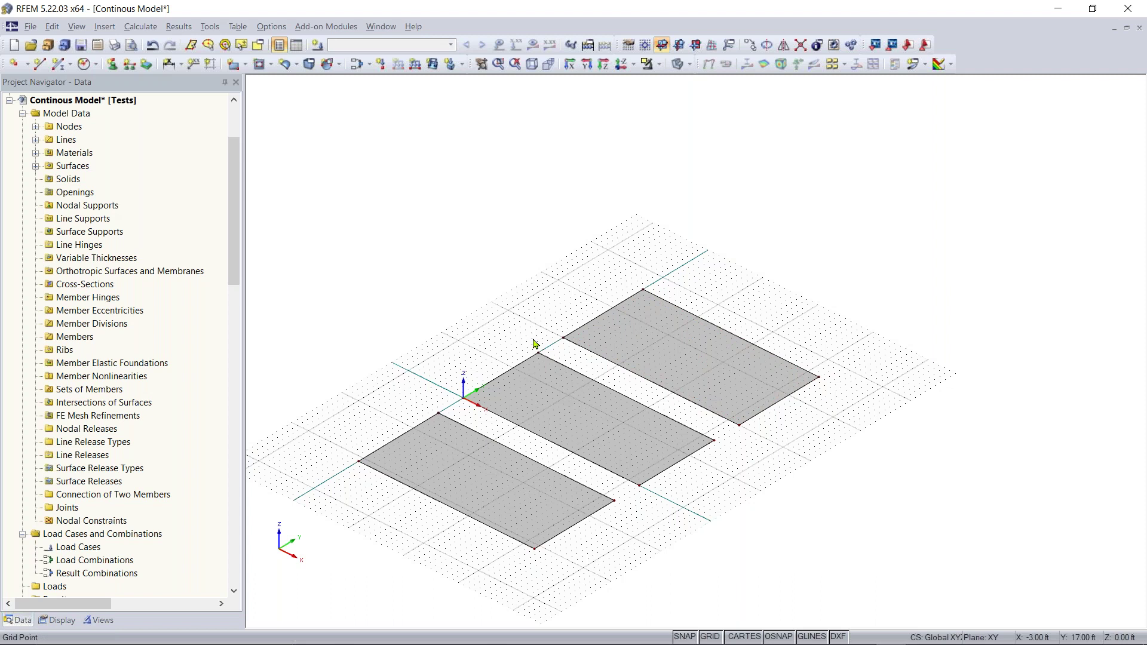
Step: Start a new beam member and give it a solid rectangular cross-section 40 in wide and 12 in high in 4000 psi concrete
{"action": "left_click", "coordinate": [58, 65]}
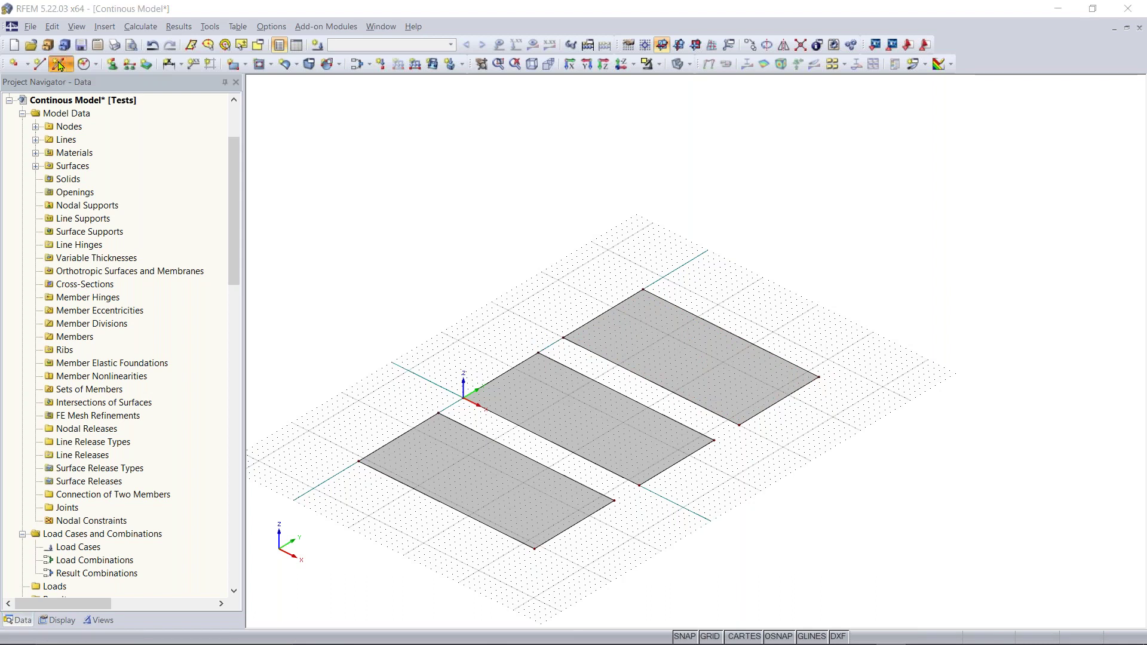
{"action": "left_click_drag", "start_coordinate": [478, 151], "coordinate": [488, 130]}
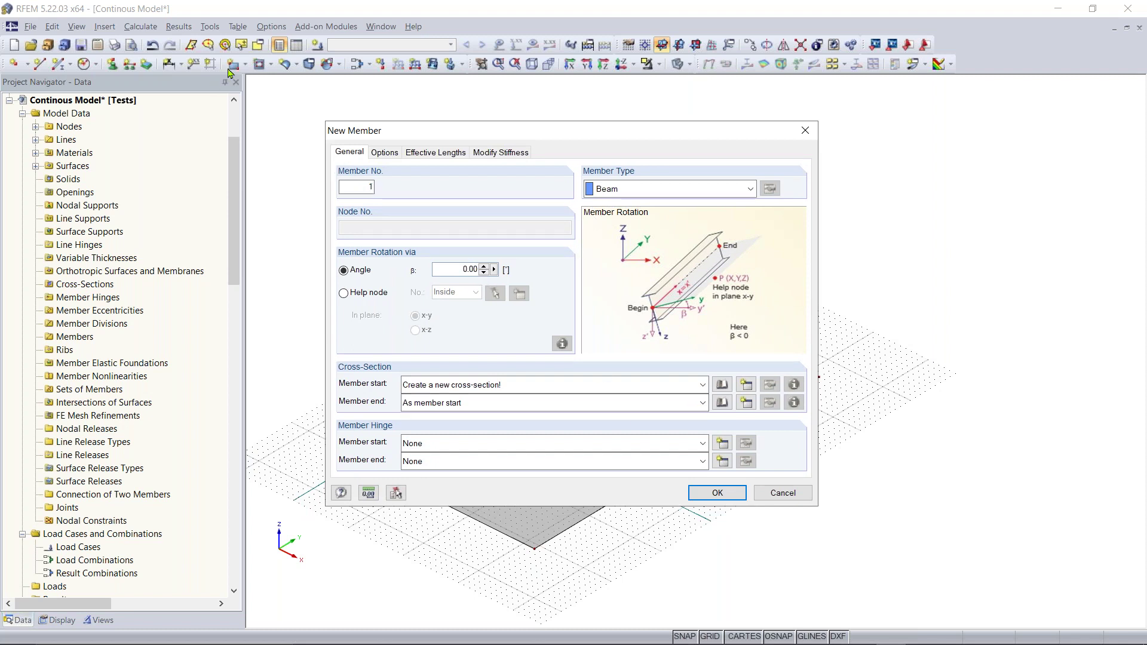
{"action": "double_click", "coordinate": [355, 186]}
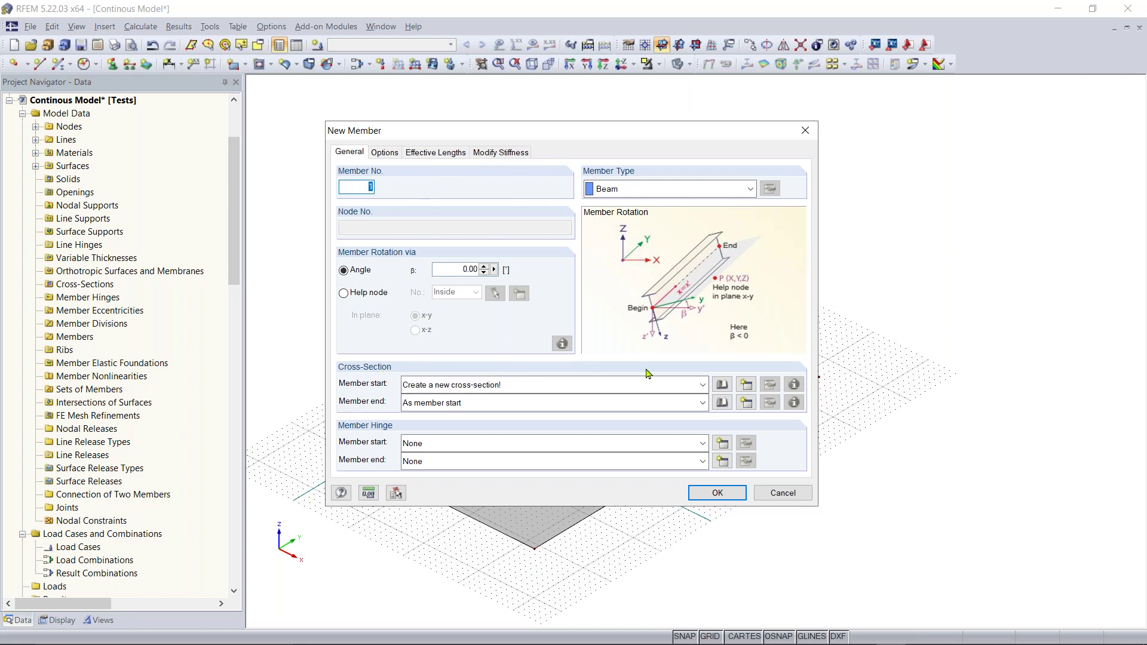
{"action": "left_click", "coordinate": [722, 385]}
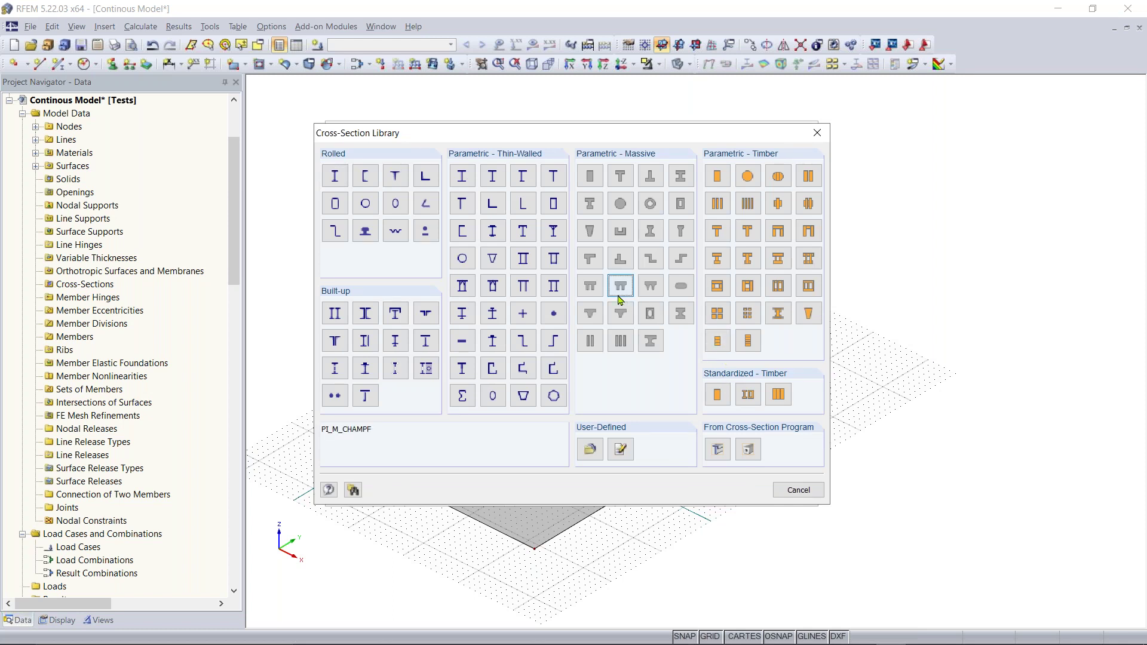
{"action": "left_click", "coordinate": [615, 262]}
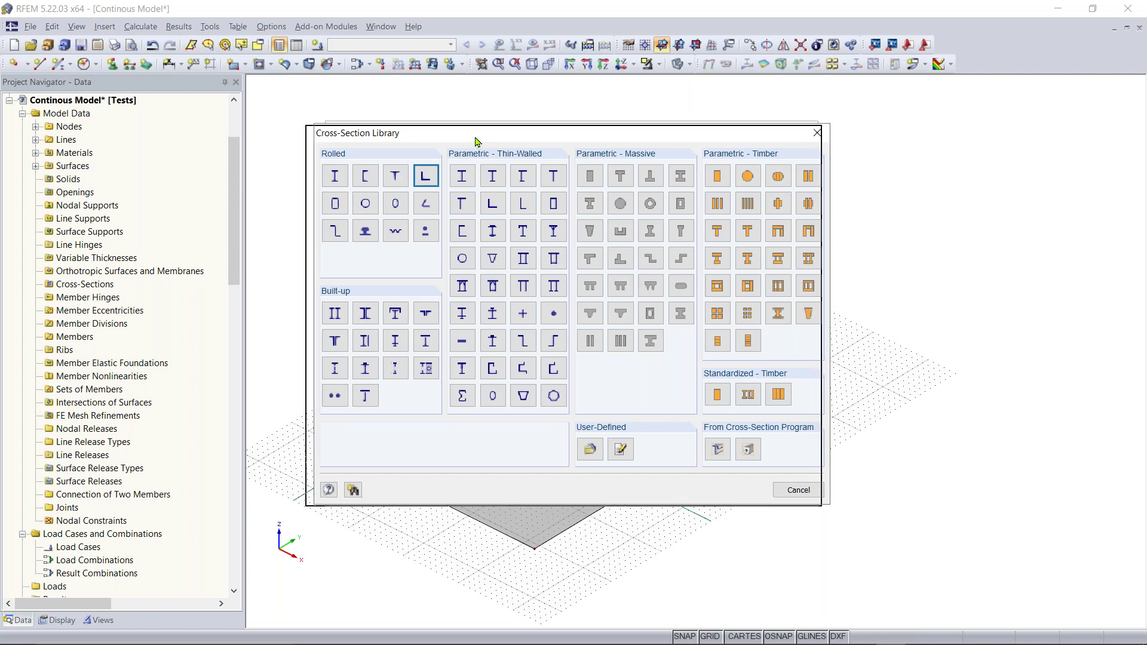
{"action": "left_click_drag", "start_coordinate": [475, 141], "coordinate": [466, 142]}
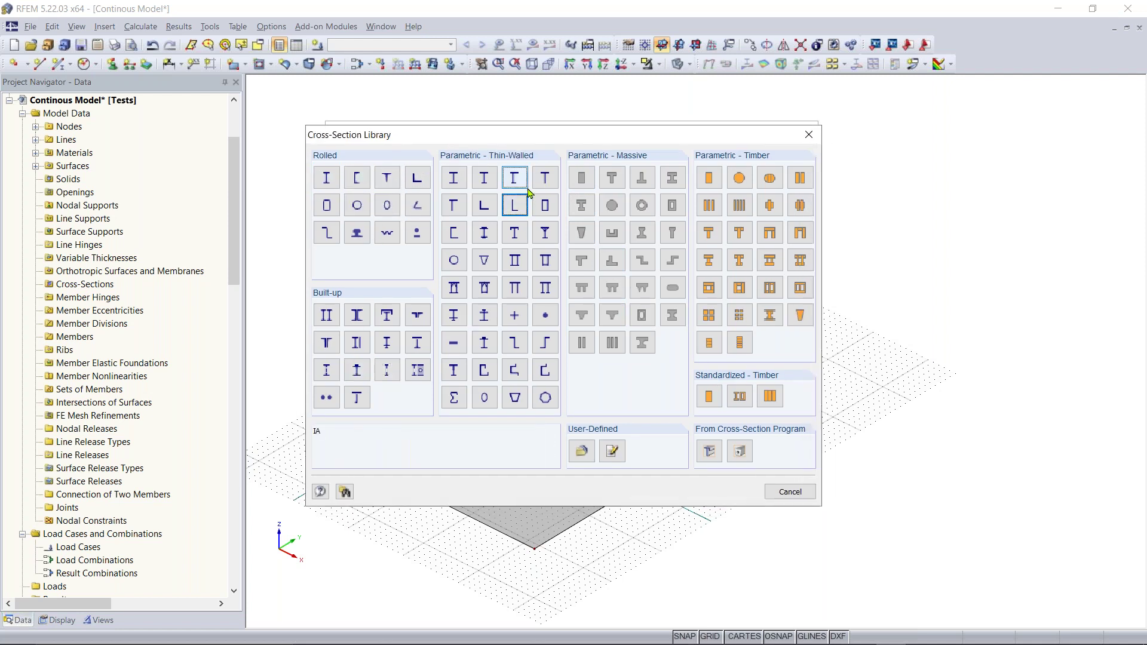
{"action": "left_click", "coordinate": [583, 181]}
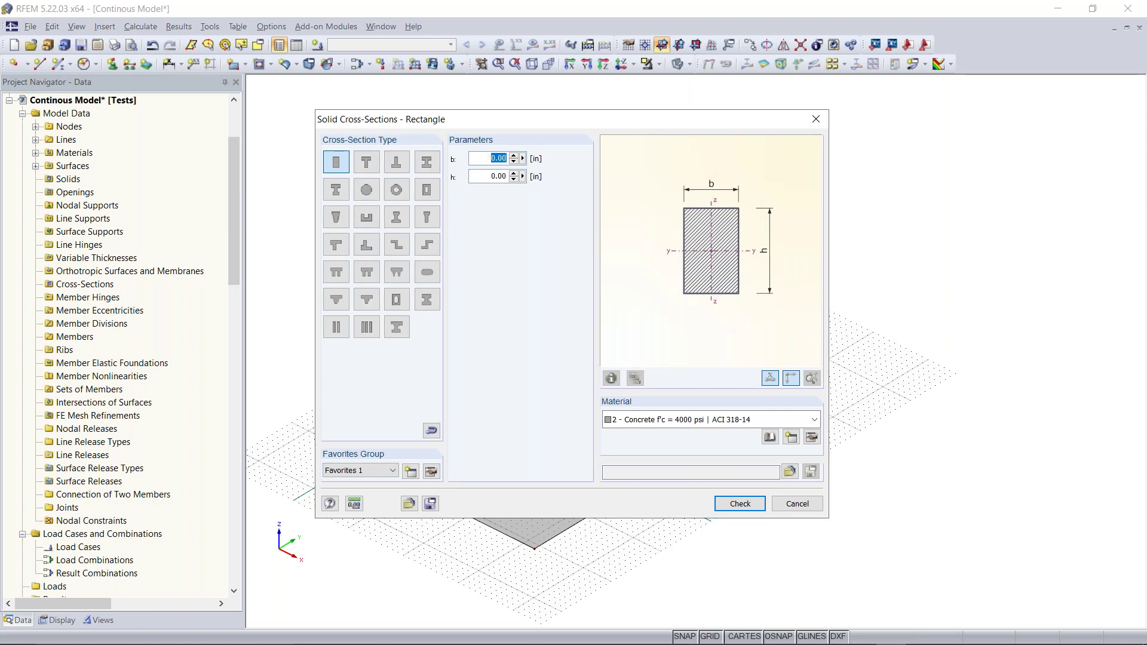
{"action": "type", "text": "40"}
{"action": "key", "text": "Tab"}
{"action": "type", "text": "12"}
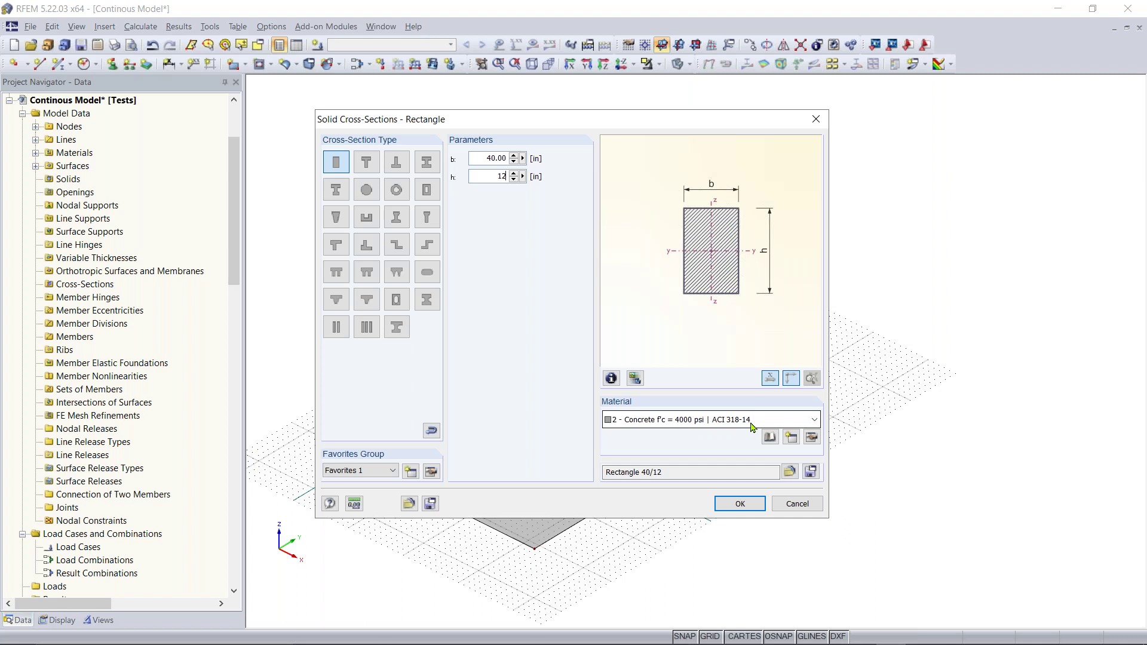
{"action": "left_click", "coordinate": [739, 503]}
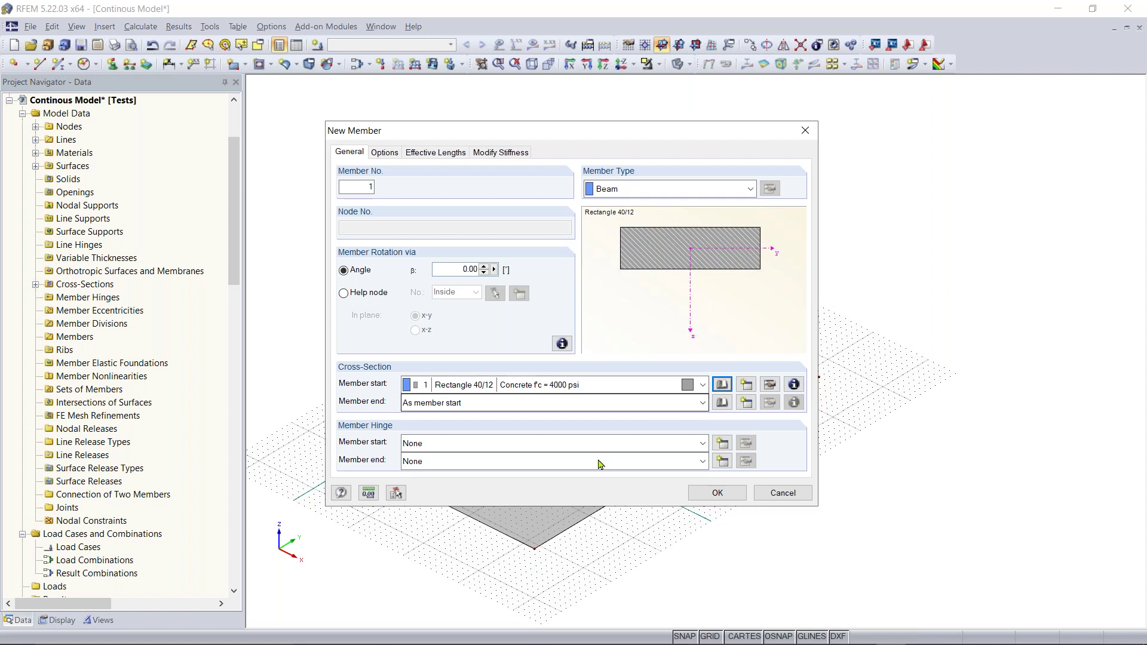
Step: Place the beam member from X 0, Y 41 ft to X 32 ft, Y 41 ft, and end member placement
{"action": "left_click", "coordinate": [718, 493]}
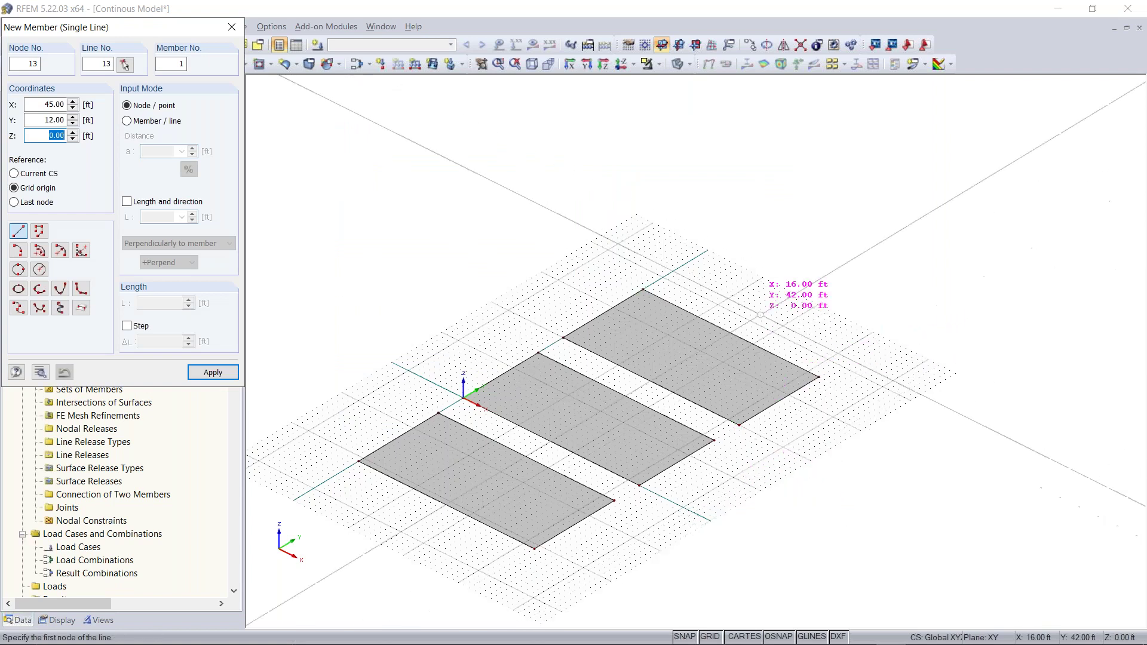
{"action": "scroll", "coordinate": [678, 272], "scroll_direction": "up", "scroll_amount": 3}
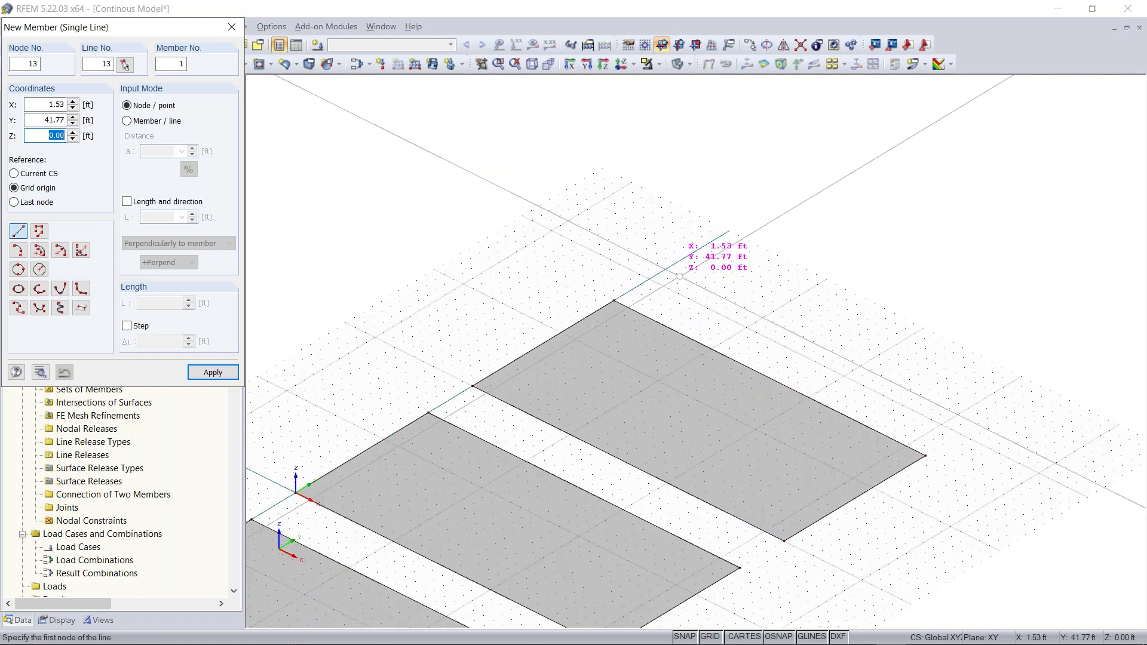
{"action": "scroll", "coordinate": [639, 266], "scroll_direction": "up", "scroll_amount": 1}
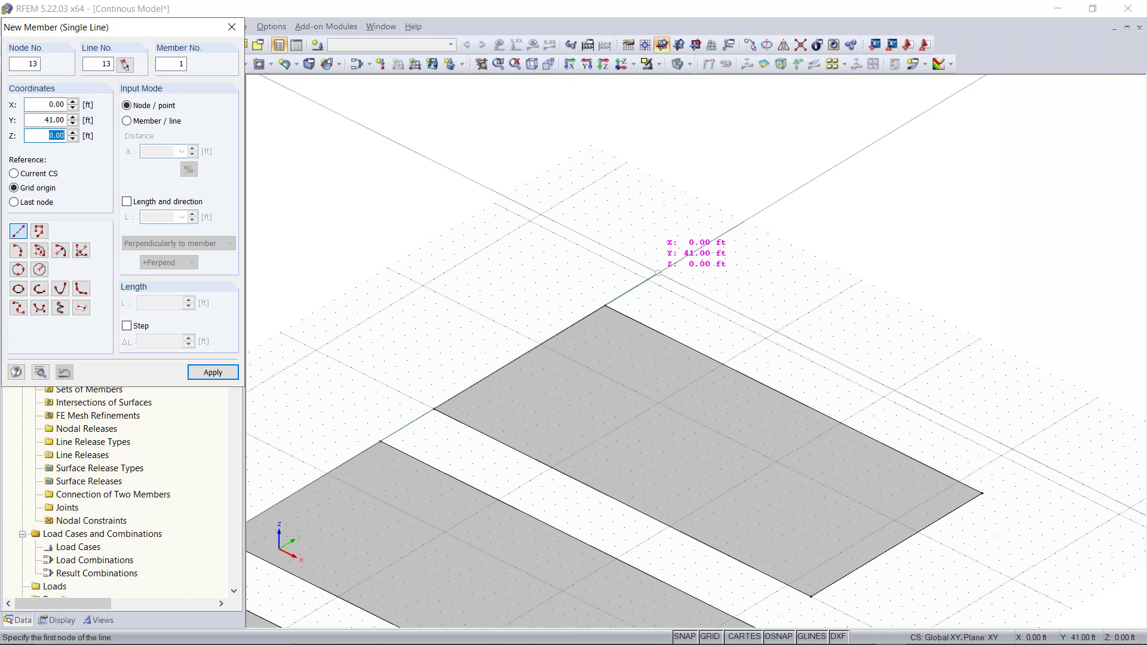
{"action": "left_click", "coordinate": [657, 273]}
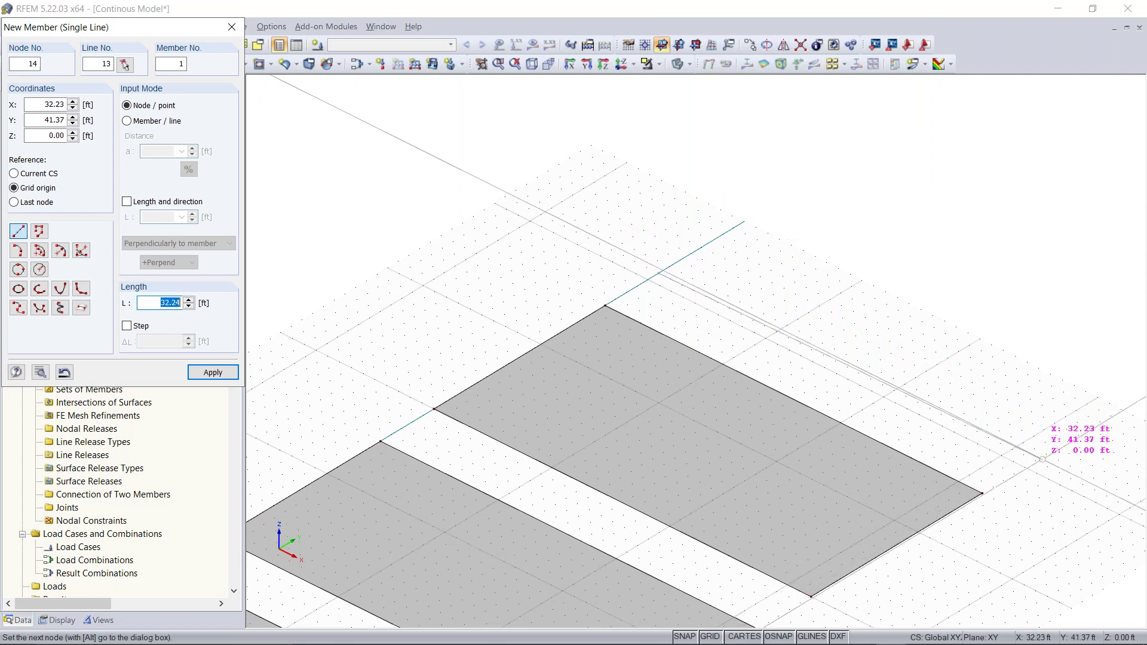
{"action": "left_click", "coordinate": [1035, 460]}
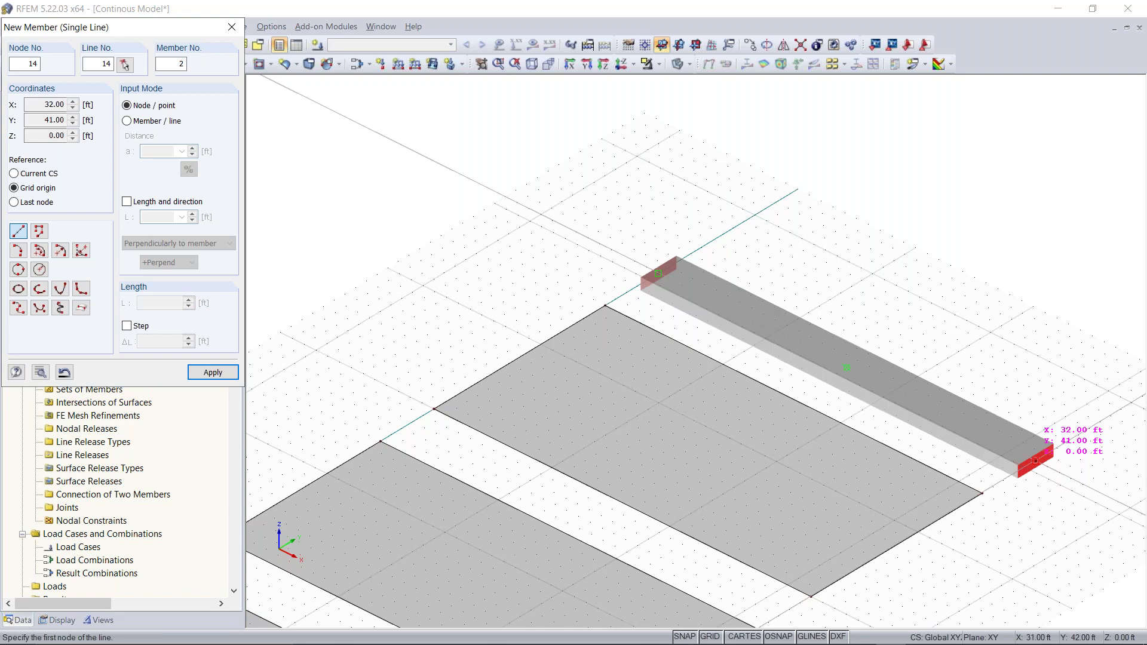
{"action": "key", "text": "Escape"}
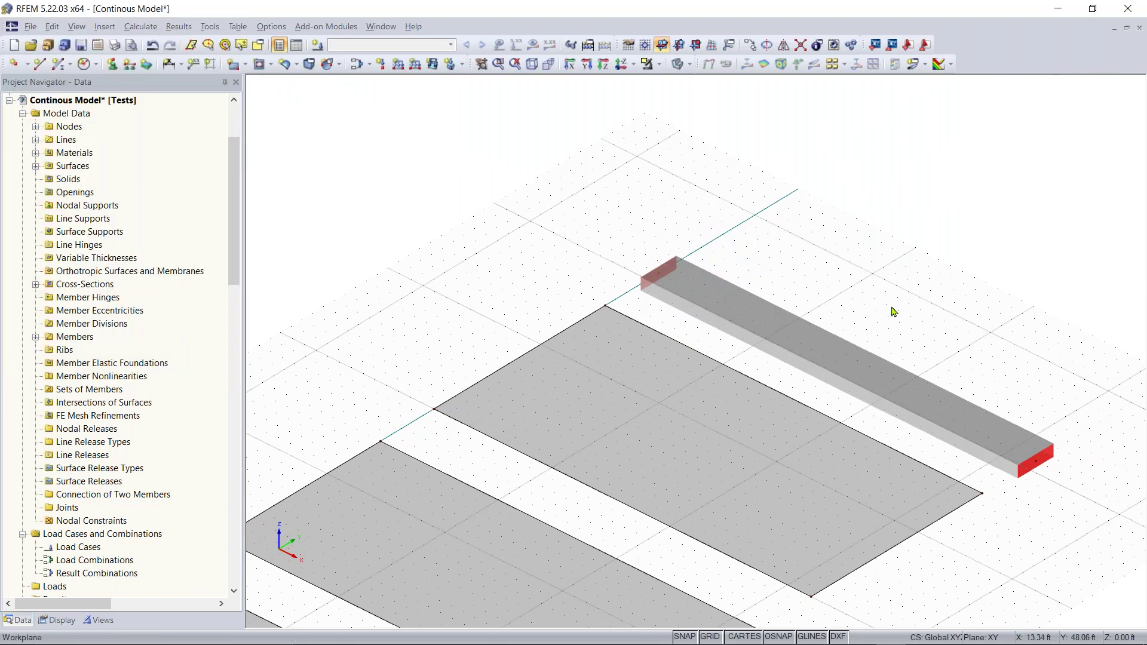
Step: Examine the layout of all three surfaces and the beam member from a steeper angle
{"action": "scroll", "coordinate": [884, 311], "scroll_direction": "down", "scroll_amount": 3}
{"action": "right_click_drag", "start_coordinate": [869, 467], "coordinate": [693, 392]}
{"action": "middle_click_drag", "start_coordinate": [700, 392], "coordinate": [746, 370]}
{"action": "left_click", "coordinate": [825, 509]}
{"action": "scroll", "coordinate": [826, 510], "scroll_direction": "down", "scroll_amount": 3}
{"action": "middle_click_drag", "start_coordinate": [755, 552], "coordinate": [995, 576]}
{"action": "middle_click_drag", "start_coordinate": [826, 461], "coordinate": [838, 413]}
{"action": "middle_click_drag", "start_coordinate": [837, 414], "coordinate": [875, 421], "text": "ctrl"}
{"action": "scroll", "coordinate": [877, 452], "scroll_direction": "up", "scroll_amount": 1}
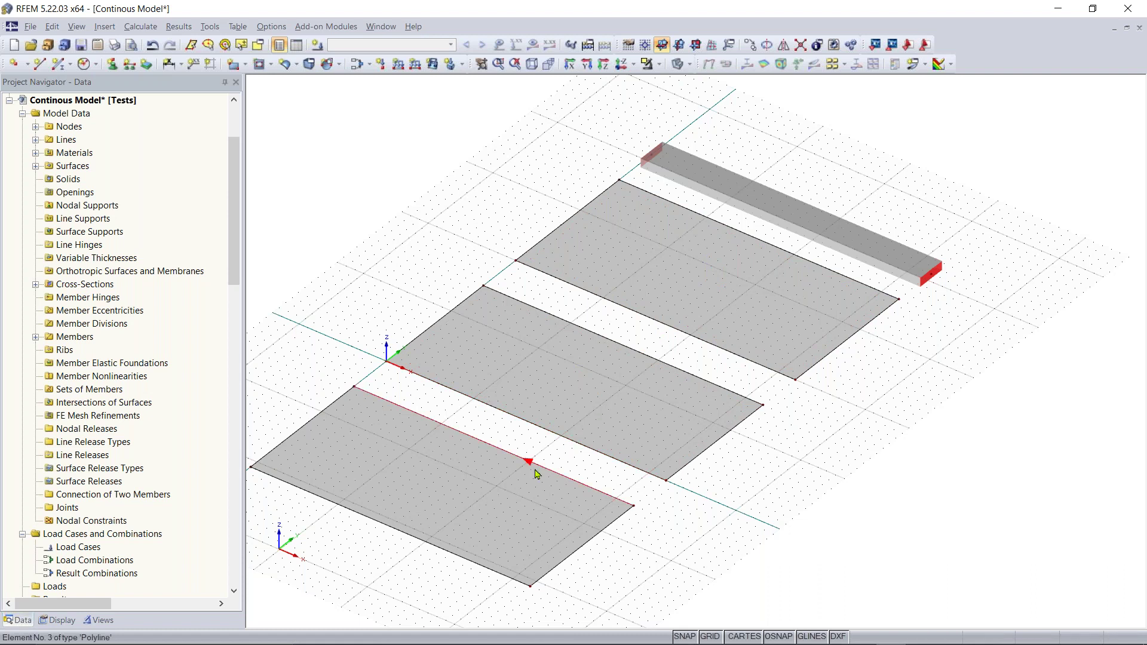
{"action": "middle_click_drag", "start_coordinate": [448, 551], "coordinate": [506, 569], "text": "ctrl"}
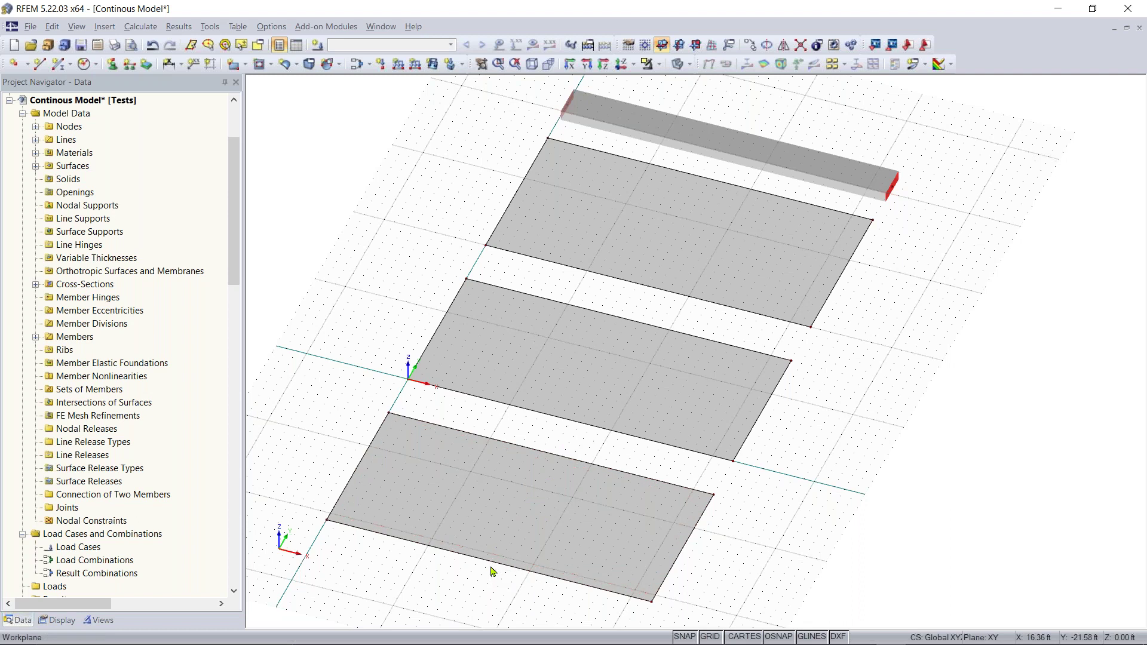
{"action": "scroll", "coordinate": [495, 522], "scroll_direction": "down", "scroll_amount": 2}
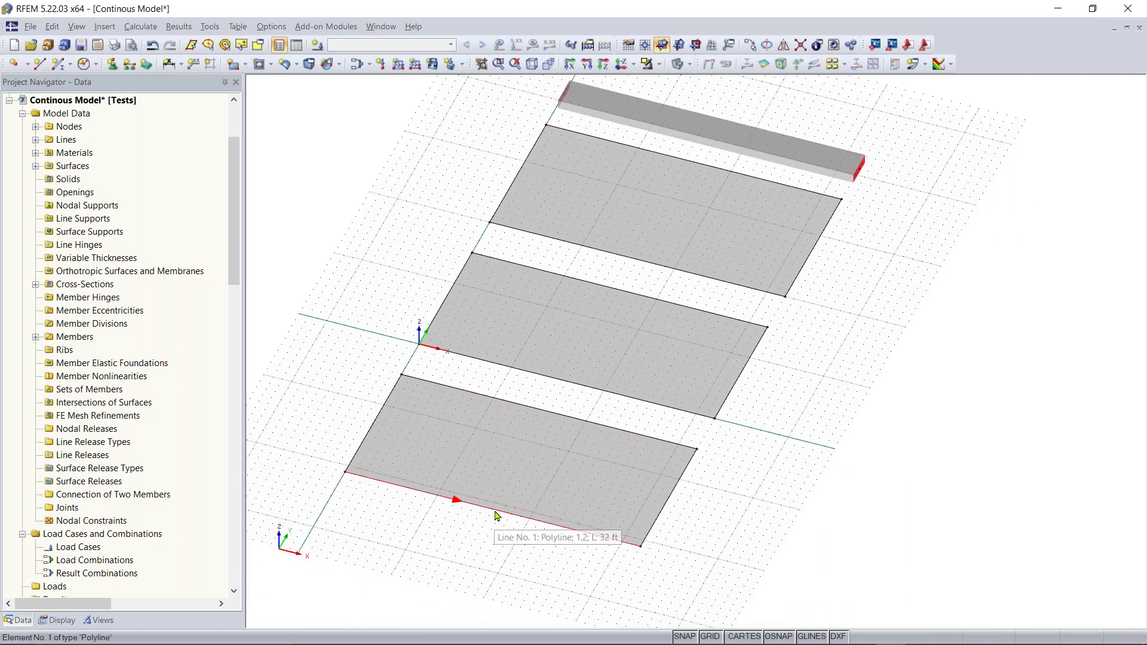
{"action": "right_click", "coordinate": [495, 516]}
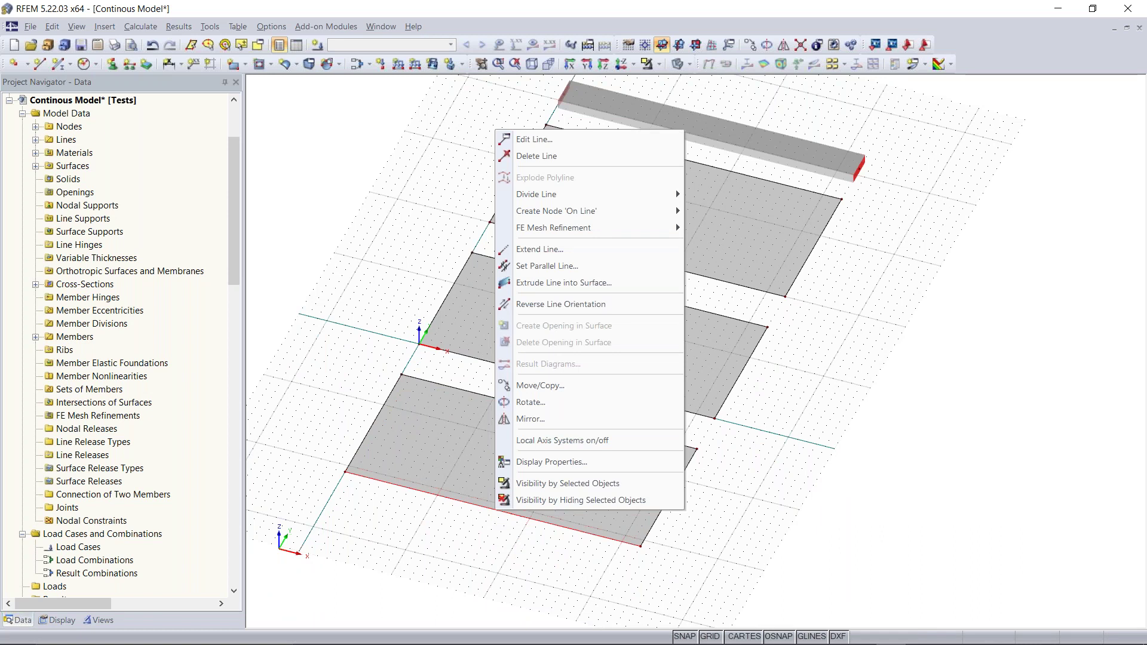
{"action": "left_click", "coordinate": [494, 521]}
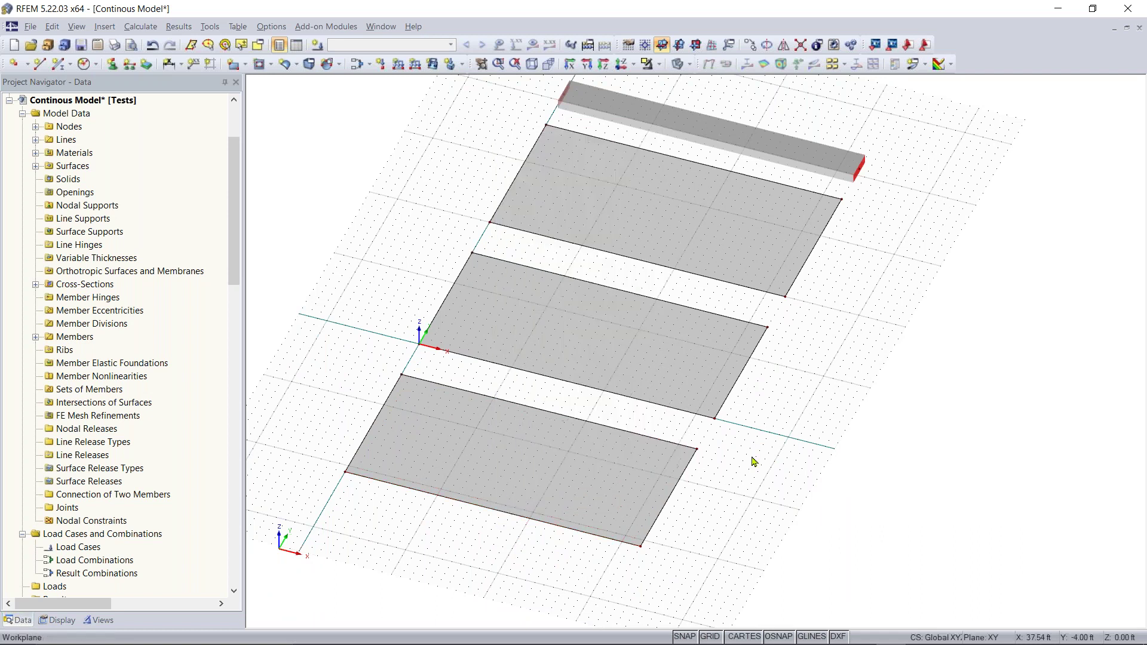
{"action": "right_click", "coordinate": [896, 325]}
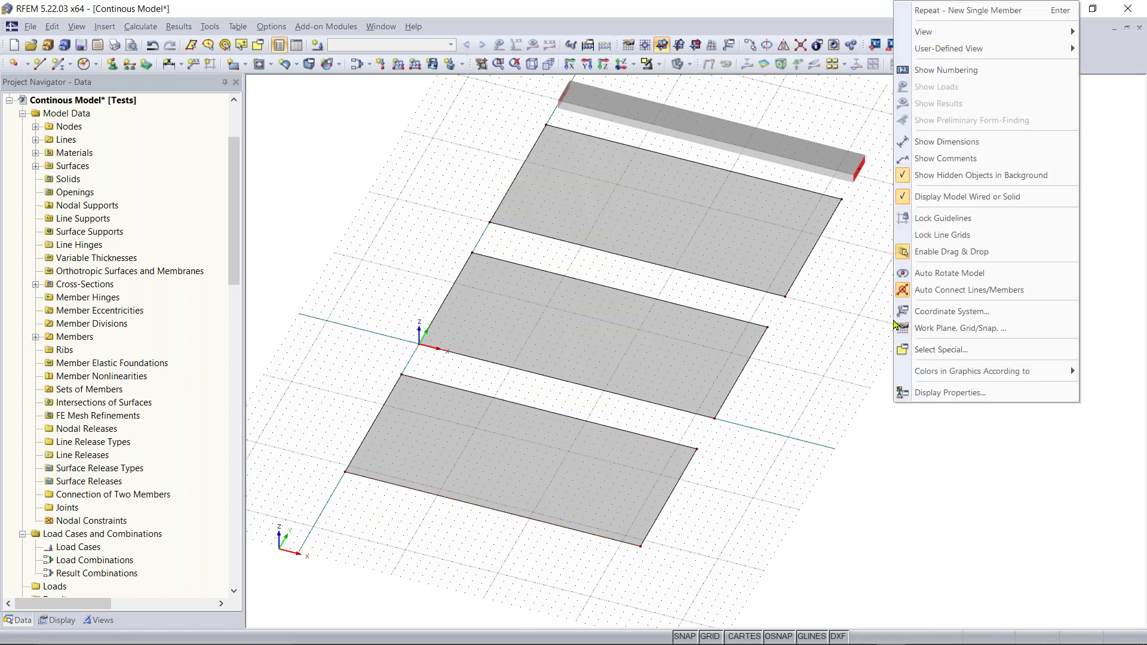
{"action": "left_click", "coordinate": [810, 438]}
{"action": "right_click", "coordinate": [811, 437]}
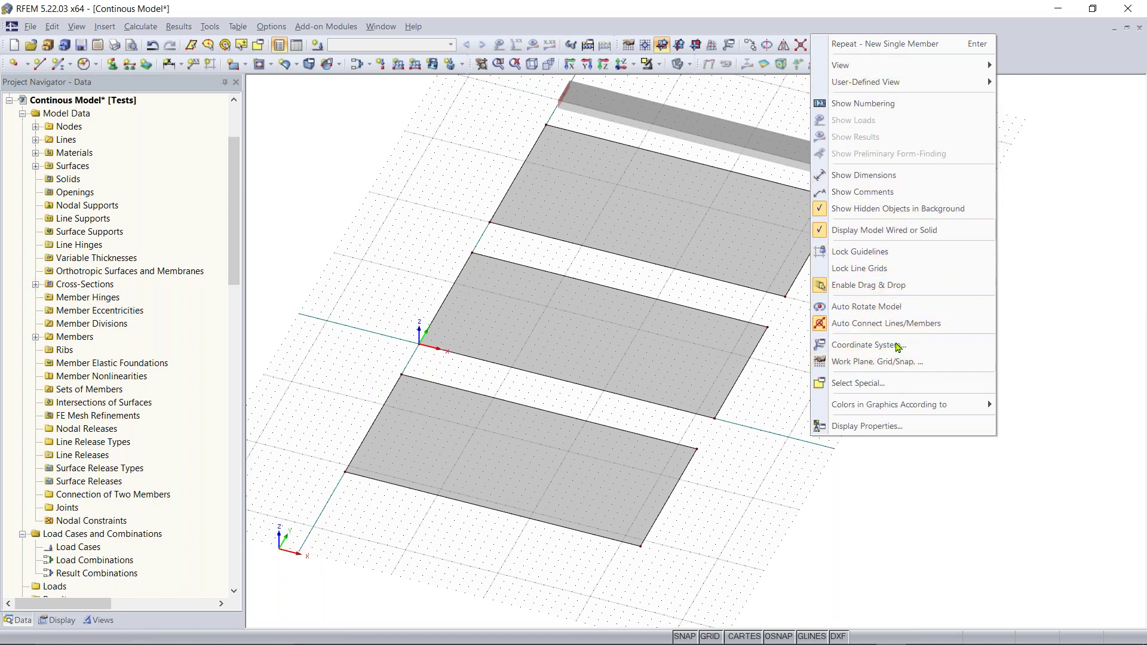
{"action": "left_click", "coordinate": [824, 468]}
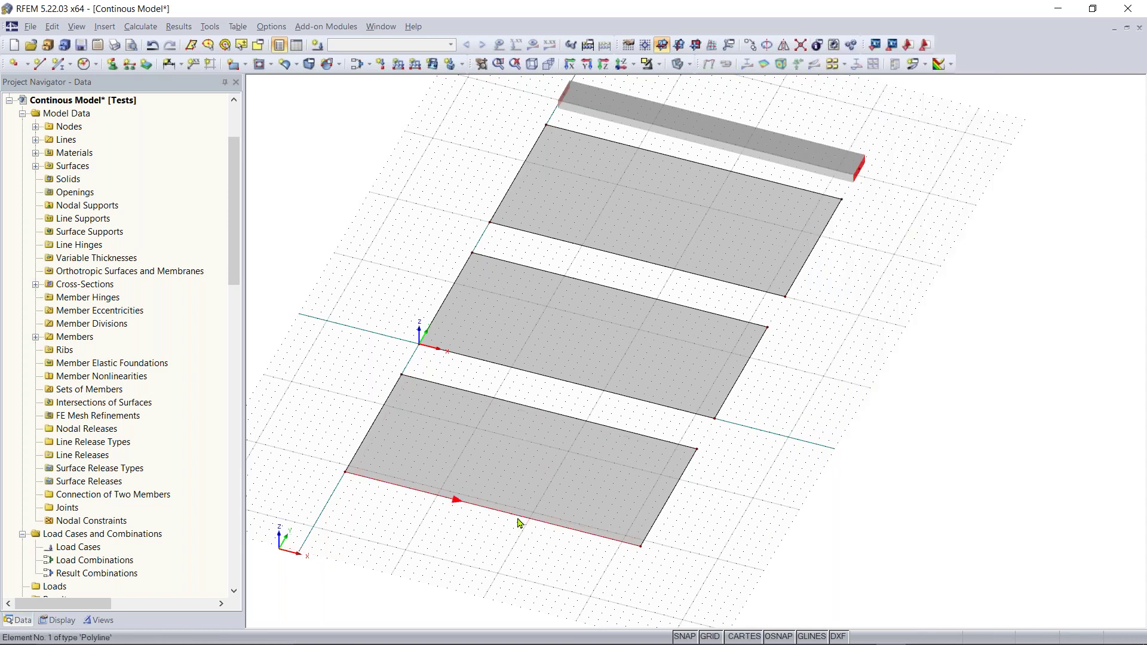
{"action": "right_click", "coordinate": [536, 494]}
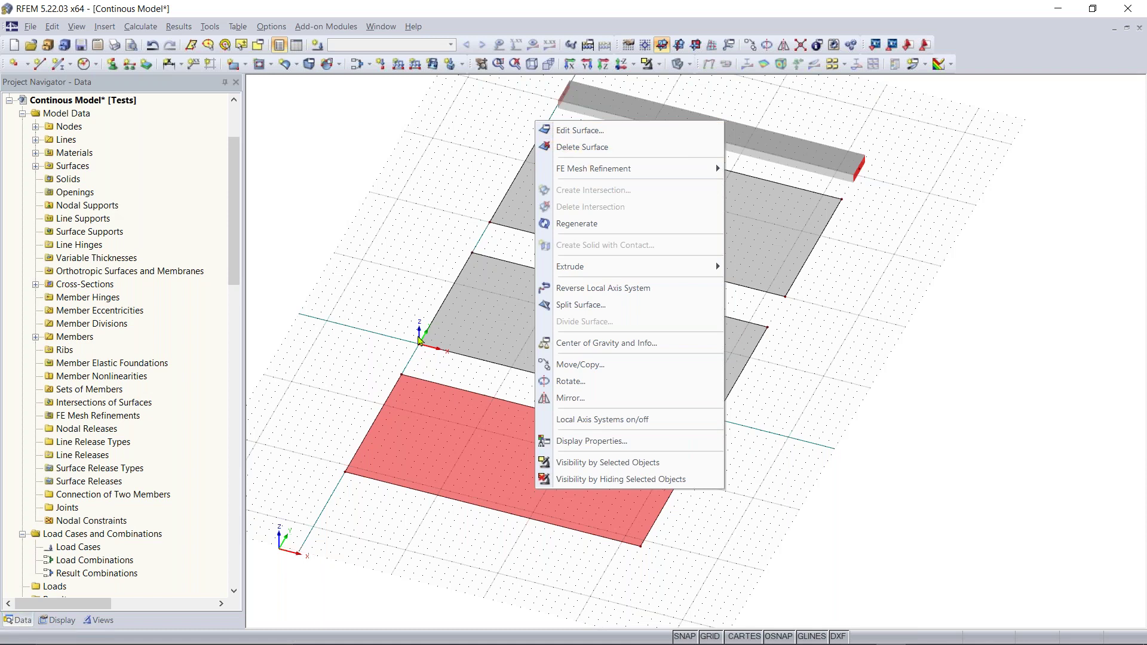
{"action": "left_click", "coordinate": [361, 366]}
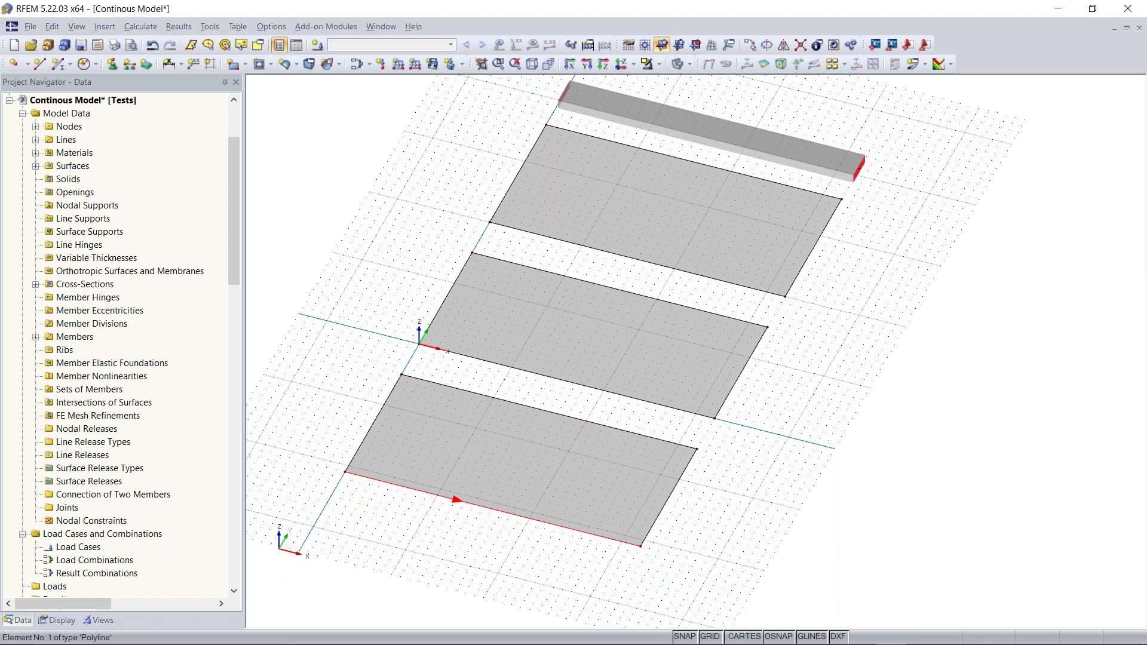
Step: Divide the lower surface's outer long edge by distance, with a new intermediate node 16 ft from the line start, and inspect it
{"action": "right_click", "coordinate": [503, 515]}
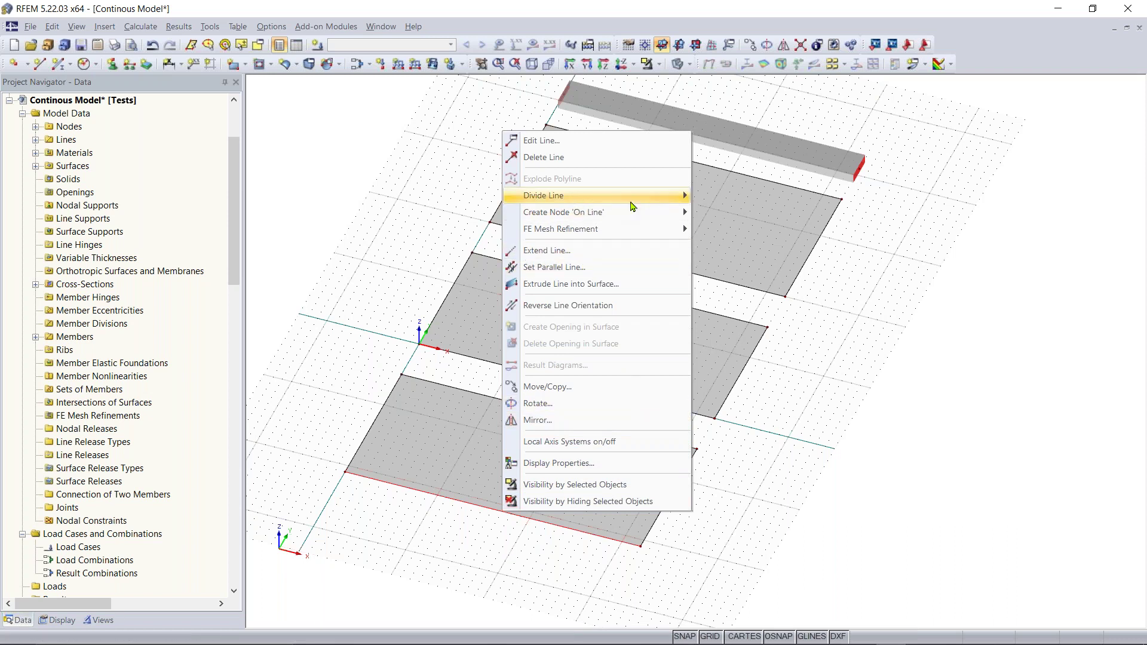
{"action": "mouse_move", "coordinate": [630, 201]}
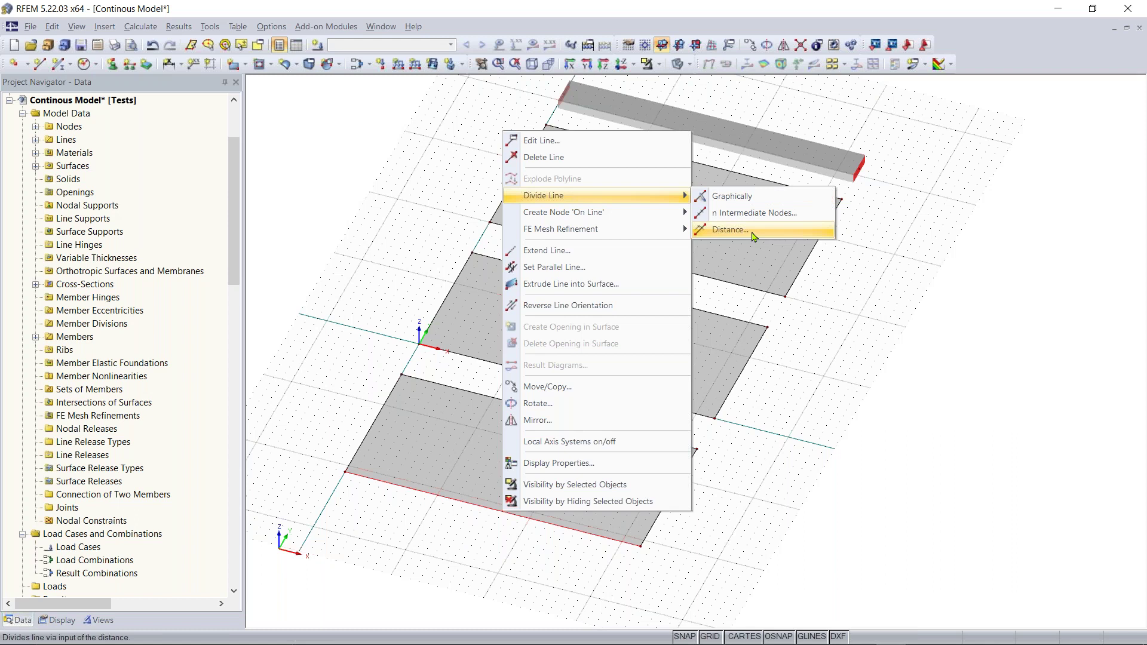
{"action": "left_click", "coordinate": [730, 229]}
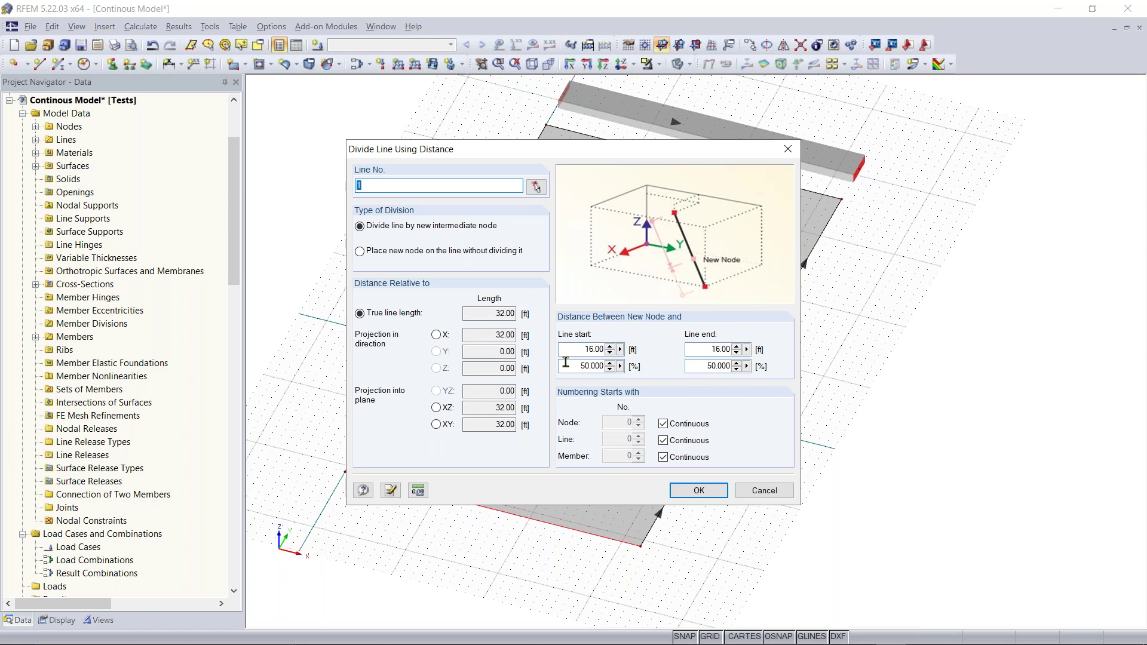
{"action": "left_click", "coordinate": [695, 489]}
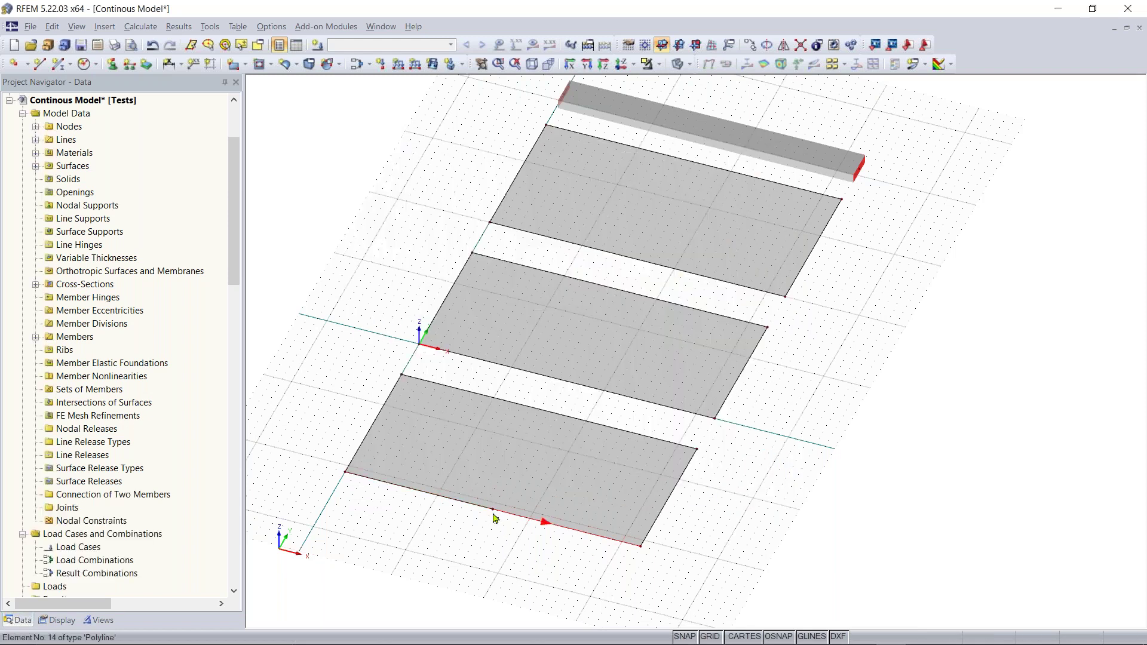
{"action": "scroll", "coordinate": [494, 513], "scroll_direction": "up", "scroll_amount": 4}
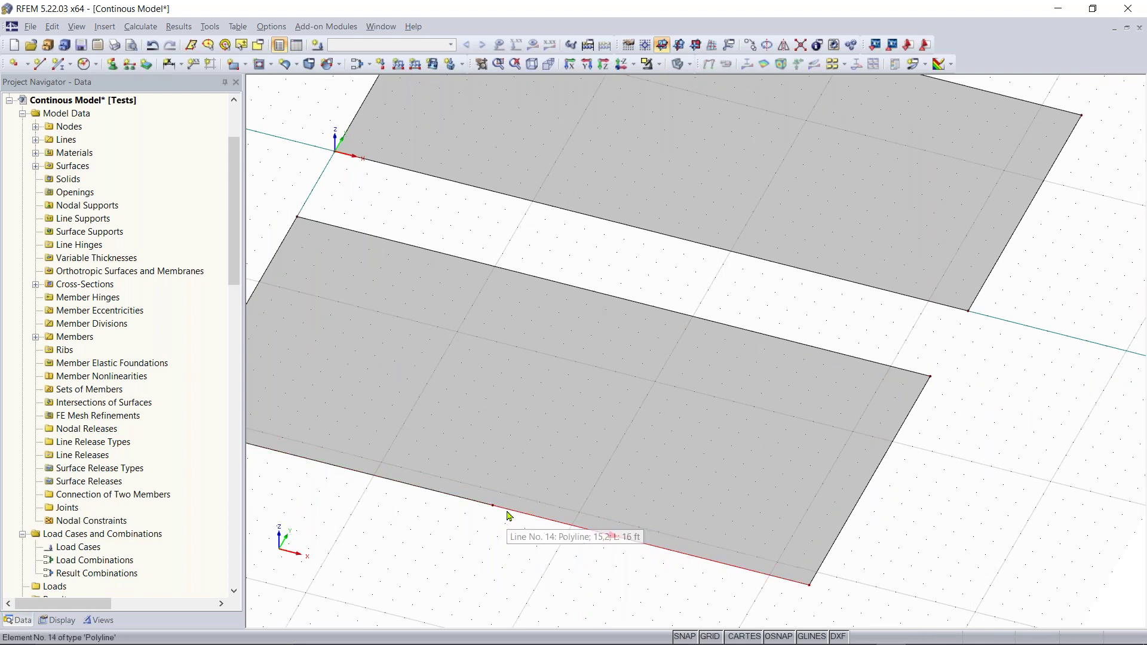
{"action": "scroll", "coordinate": [509, 516], "scroll_direction": "down", "scroll_amount": 2}
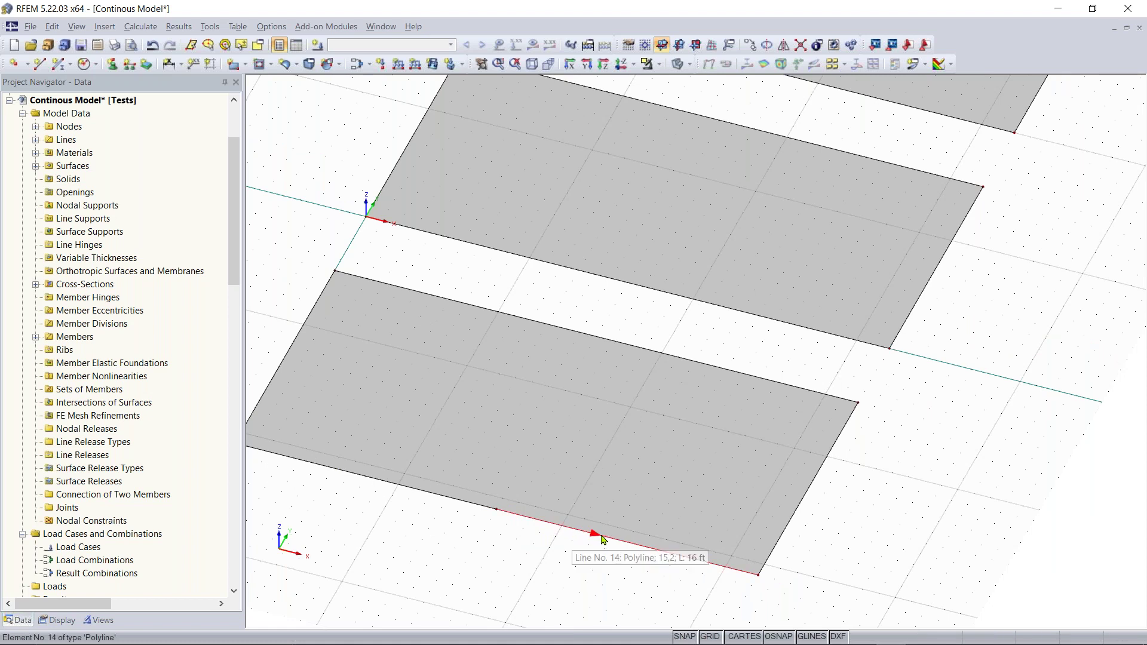
{"action": "scroll", "coordinate": [609, 541], "scroll_direction": "up", "scroll_amount": 3}
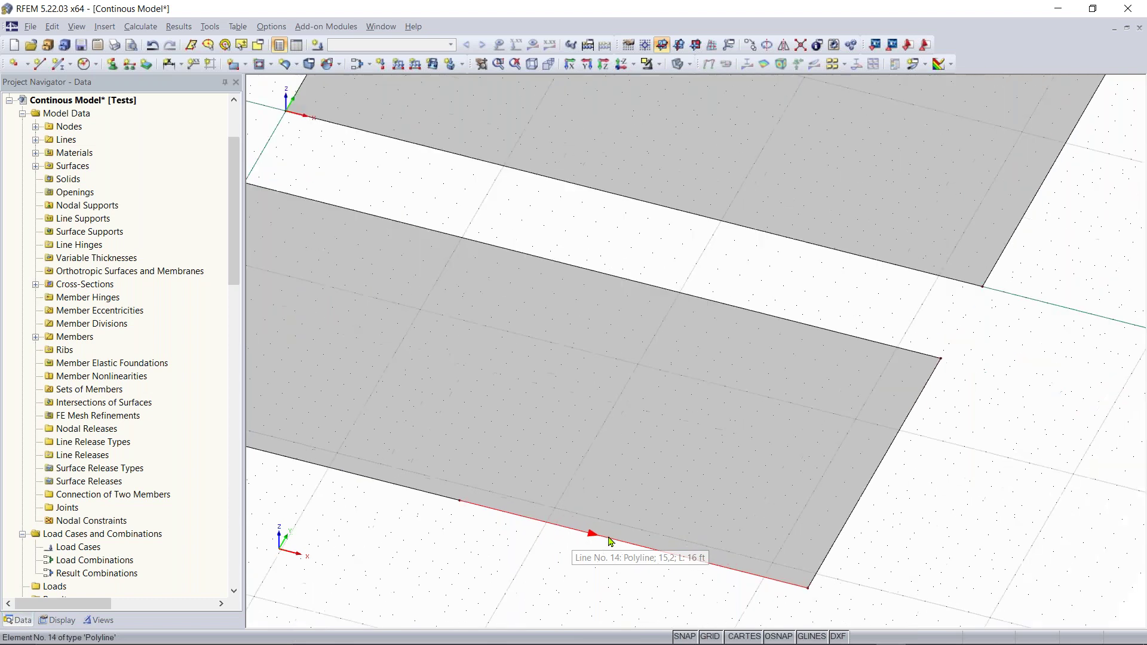
{"action": "scroll", "coordinate": [603, 541], "scroll_direction": "down", "scroll_amount": 3}
{"action": "scroll", "coordinate": [593, 537], "scroll_direction": "up", "scroll_amount": 3}
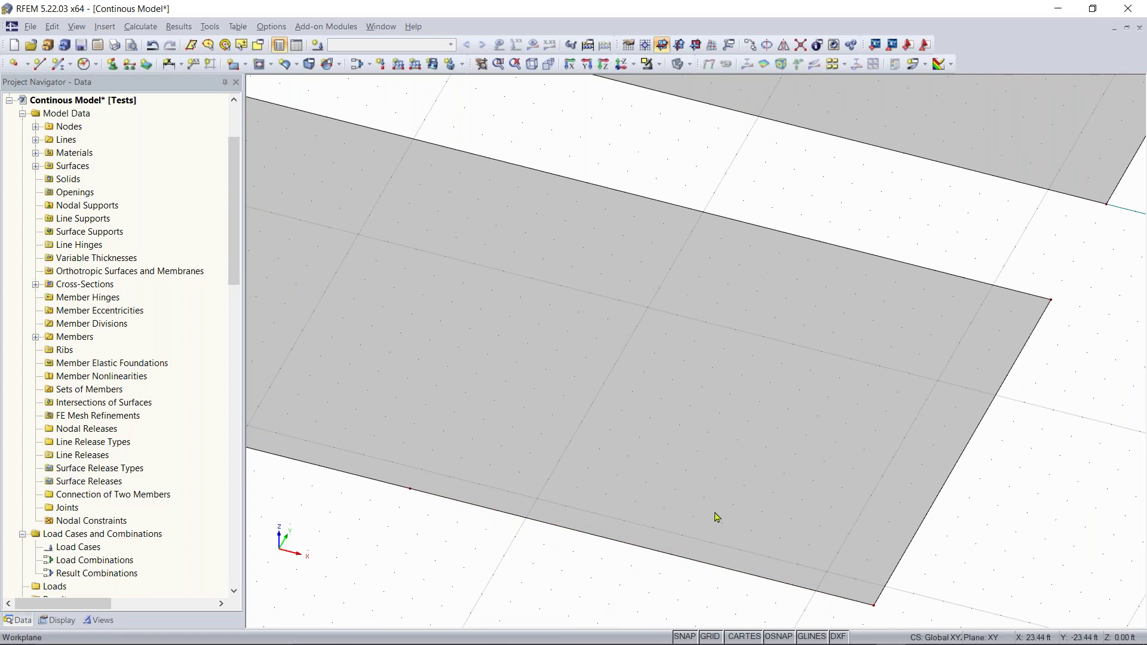
Step: Divide the lower surface's inner long edge, facing the middle surface, using 1 intermediate node
{"action": "scroll", "coordinate": [637, 313], "scroll_direction": "down", "scroll_amount": 4}
{"action": "middle_click_drag", "start_coordinate": [637, 312], "coordinate": [573, 429]}
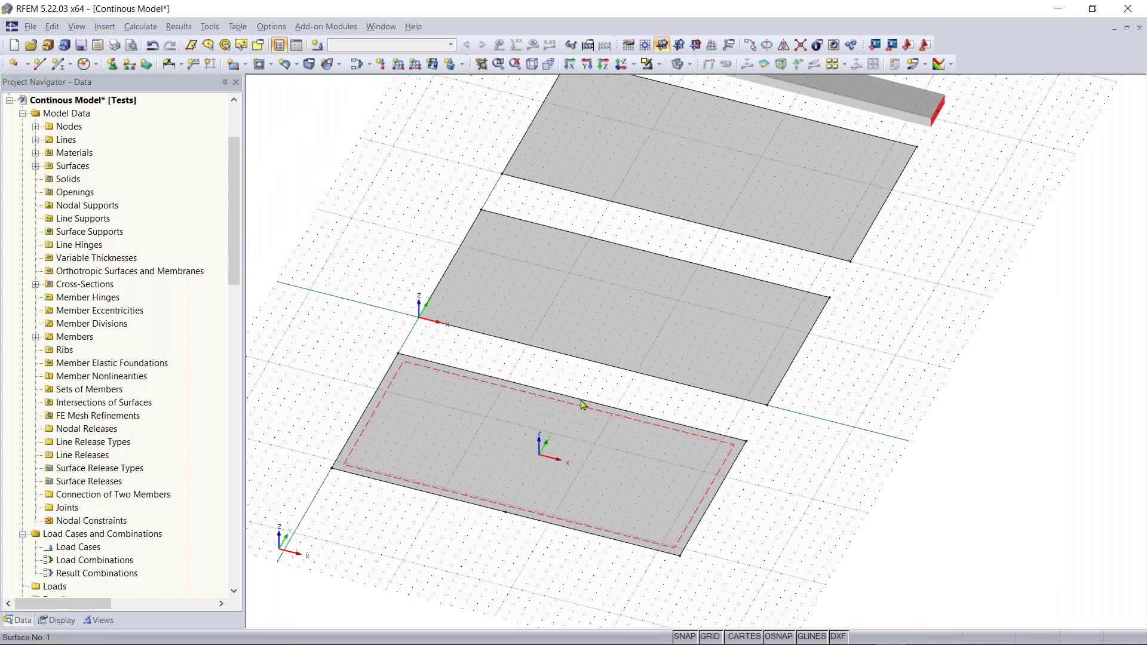
{"action": "scroll", "coordinate": [577, 403], "scroll_direction": "up", "scroll_amount": 2}
{"action": "right_click", "coordinate": [573, 406]}
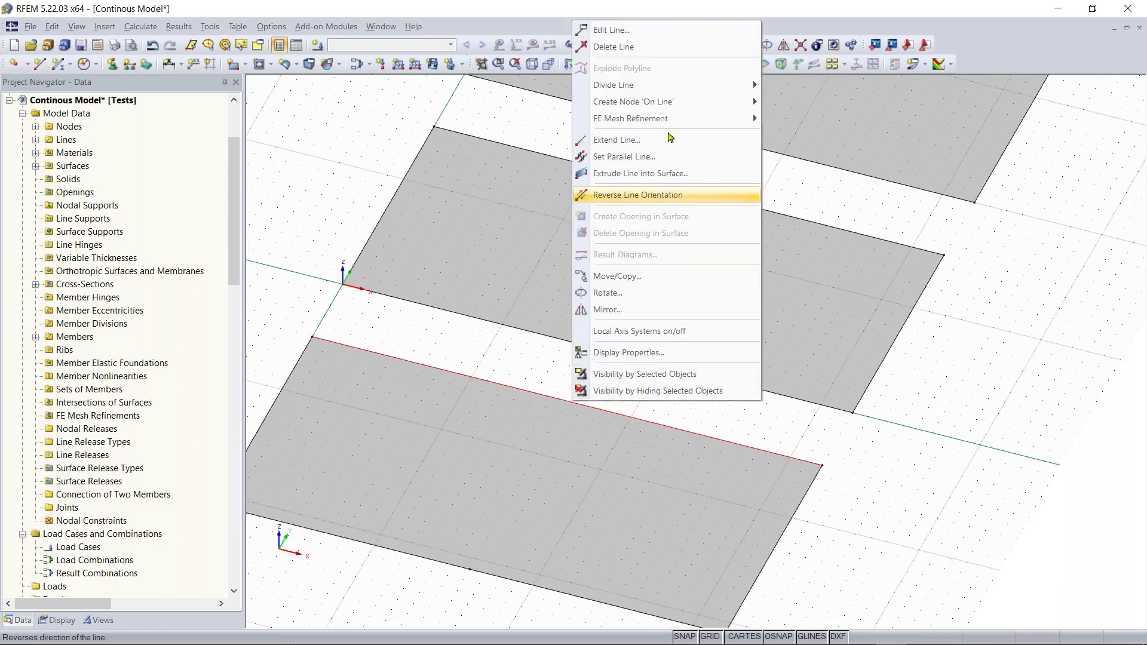
{"action": "mouse_move", "coordinate": [659, 90]}
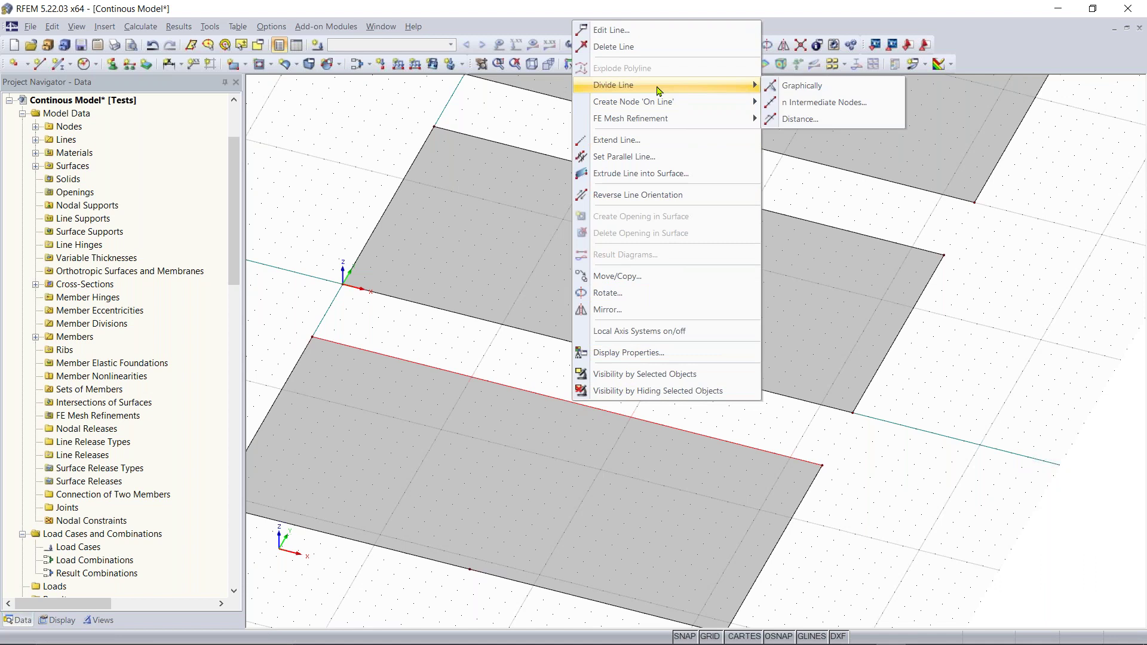
{"action": "left_click", "coordinate": [814, 101]}
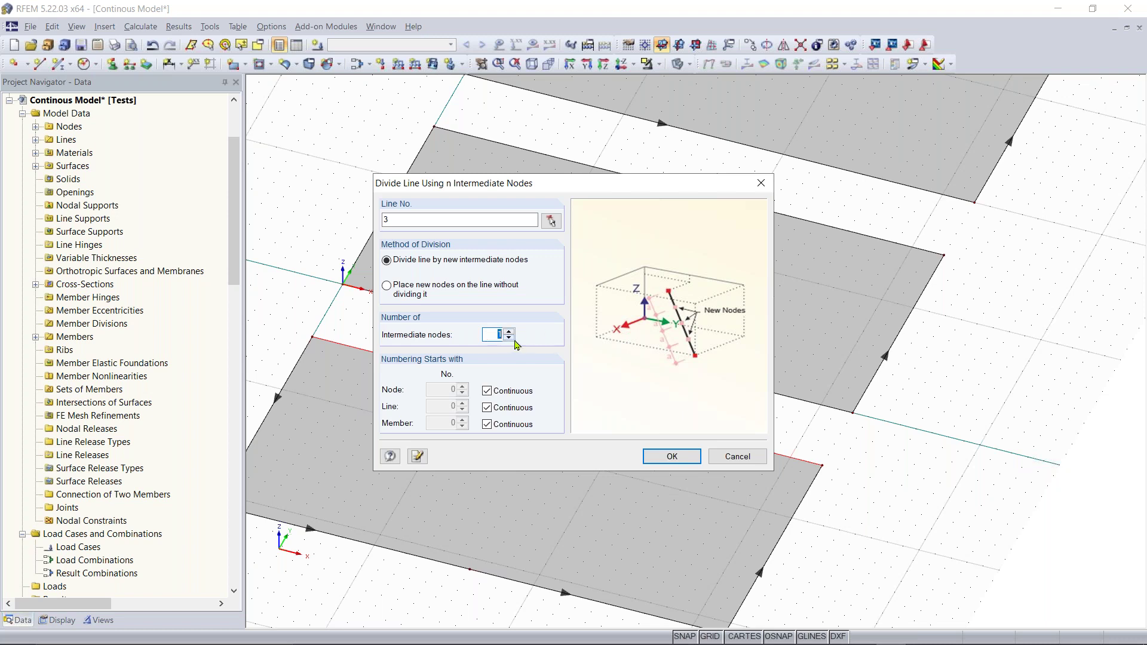
{"action": "left_click", "coordinate": [668, 457]}
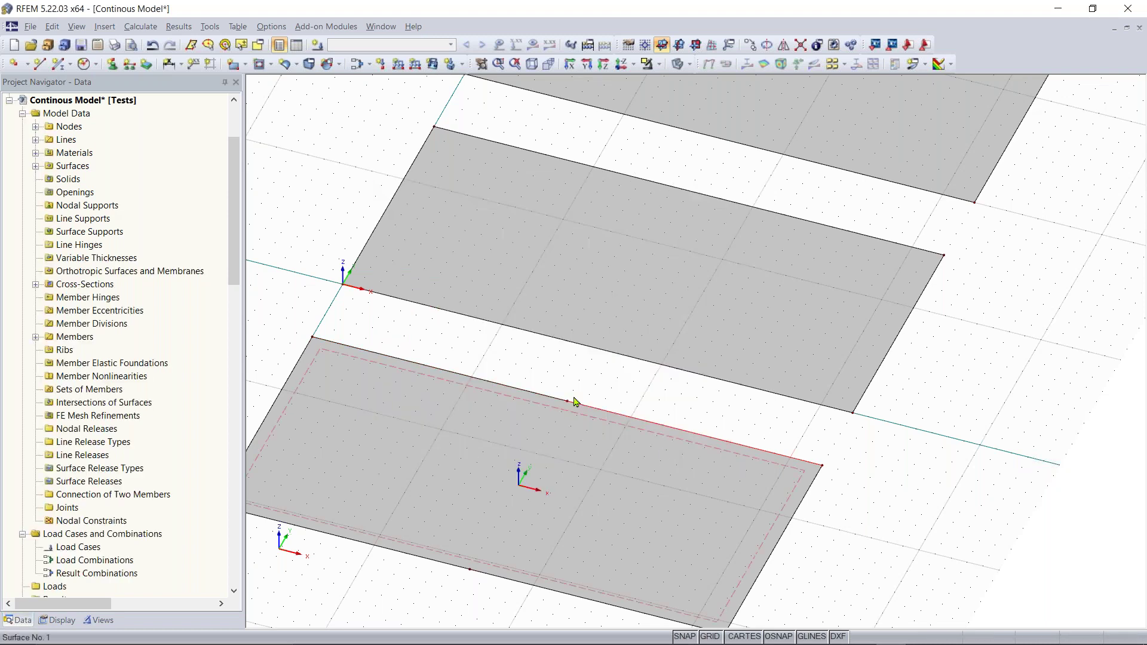
{"action": "left_click", "coordinate": [536, 424]}
{"action": "middle_click_drag", "start_coordinate": [536, 424], "coordinate": [568, 436], "text": "ctrl"}
{"action": "right_click", "coordinate": [568, 436]}
{"action": "left_click", "coordinate": [549, 394]}
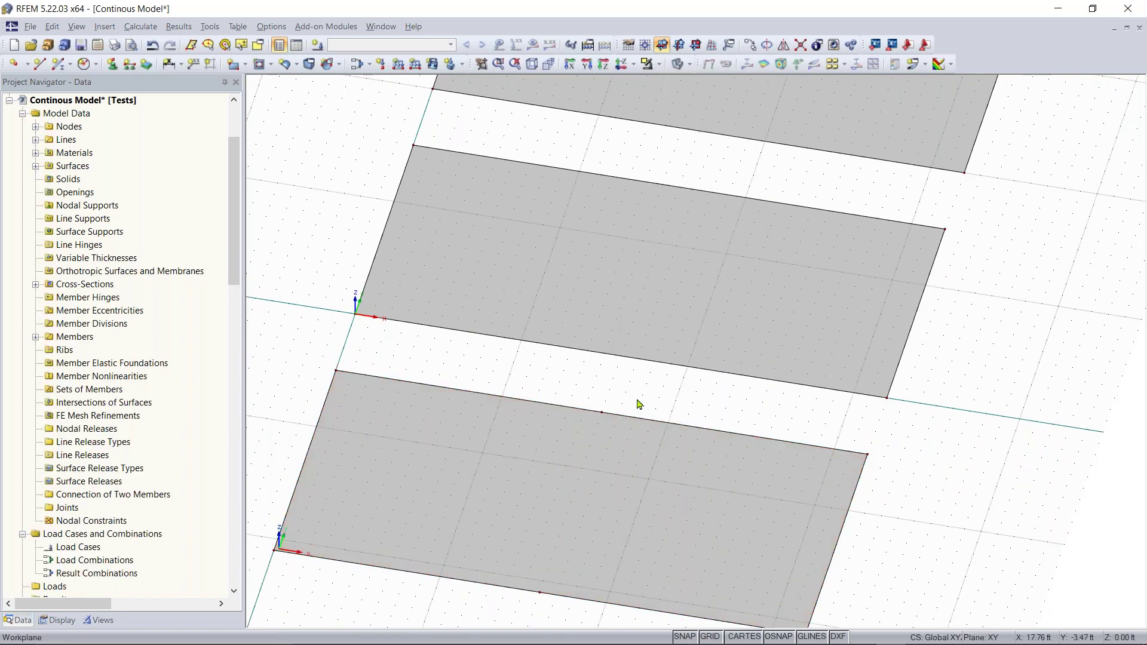
Step: Divide the middle surface's lower long edge graphically at a spacing of 16 ft and end the command
{"action": "scroll", "coordinate": [637, 401], "scroll_direction": "down", "scroll_amount": 2}
{"action": "middle_click_drag", "start_coordinate": [632, 404], "coordinate": [590, 474]}
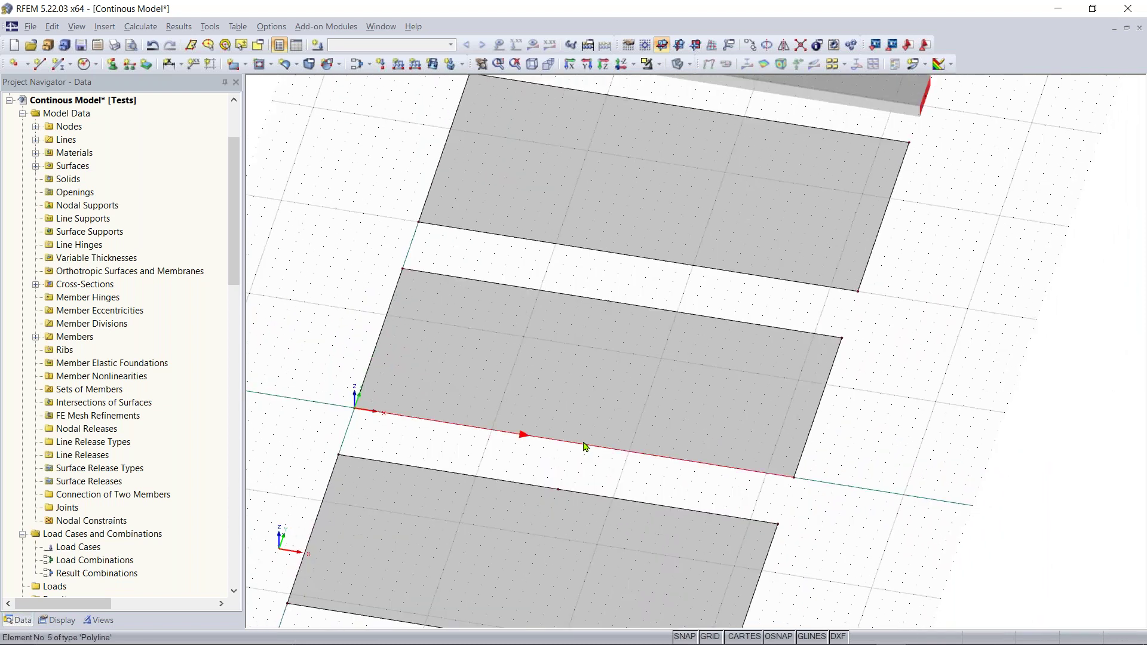
{"action": "right_click", "coordinate": [602, 448]}
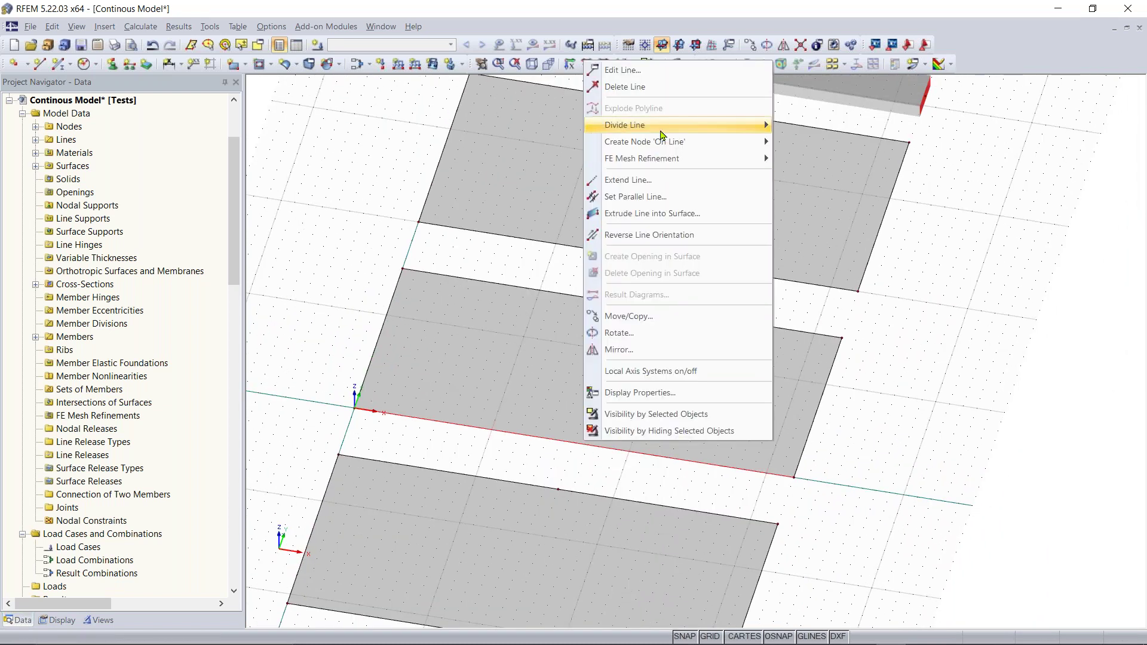
{"action": "mouse_move", "coordinate": [663, 132]}
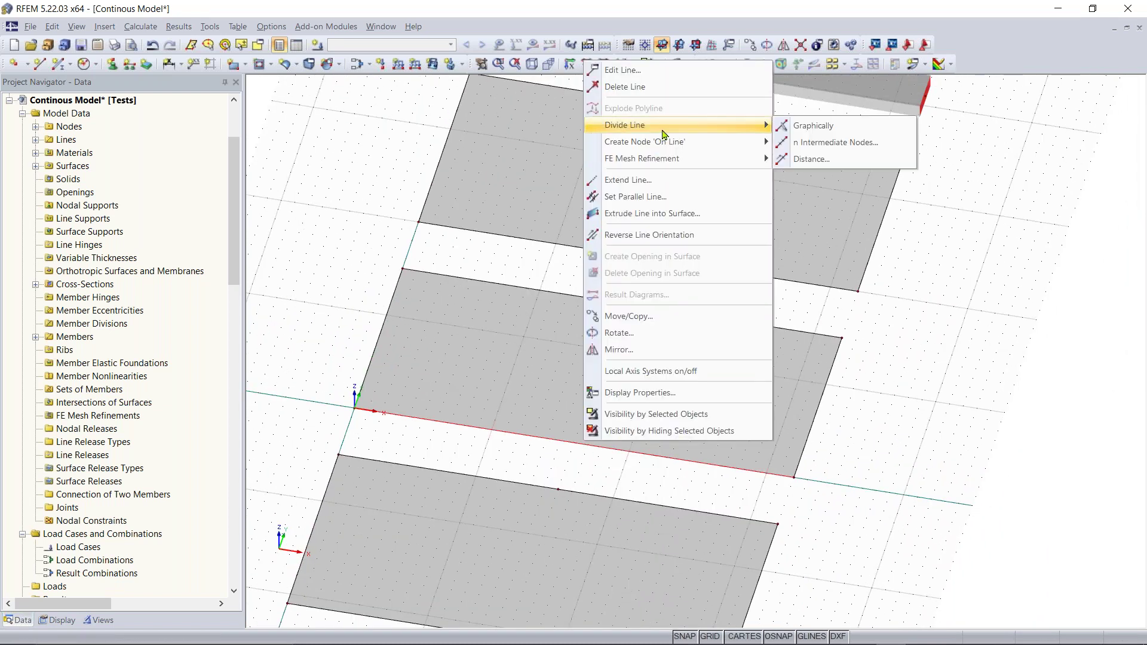
{"action": "left_click", "coordinate": [831, 131]}
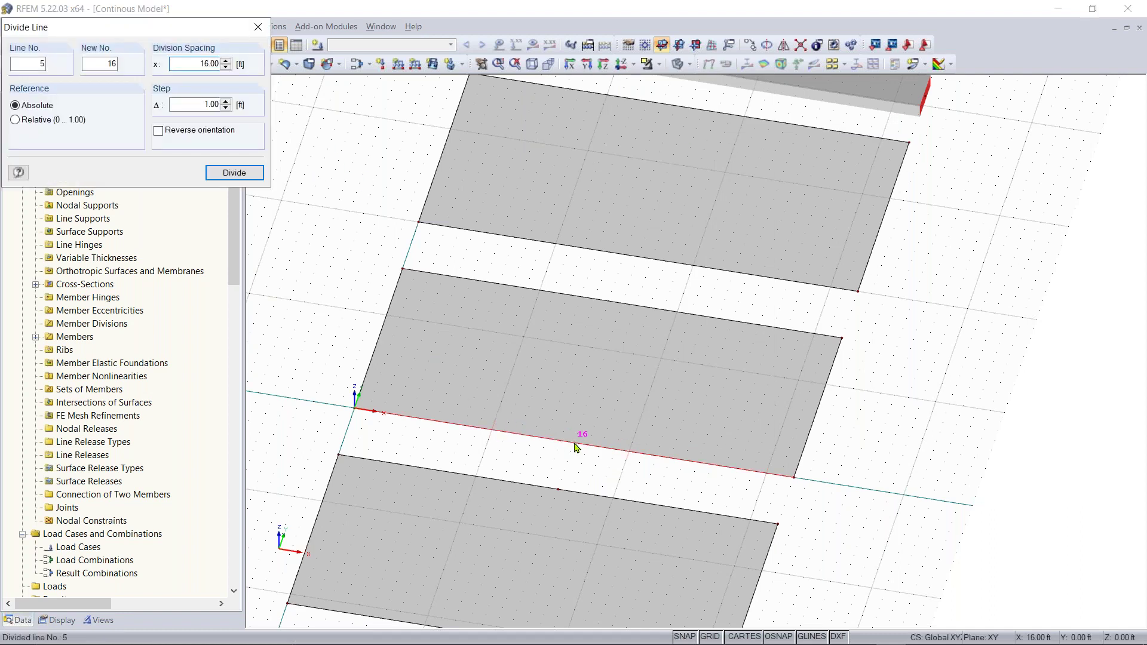
{"action": "scroll", "coordinate": [576, 448], "scroll_direction": "up", "scroll_amount": 3}
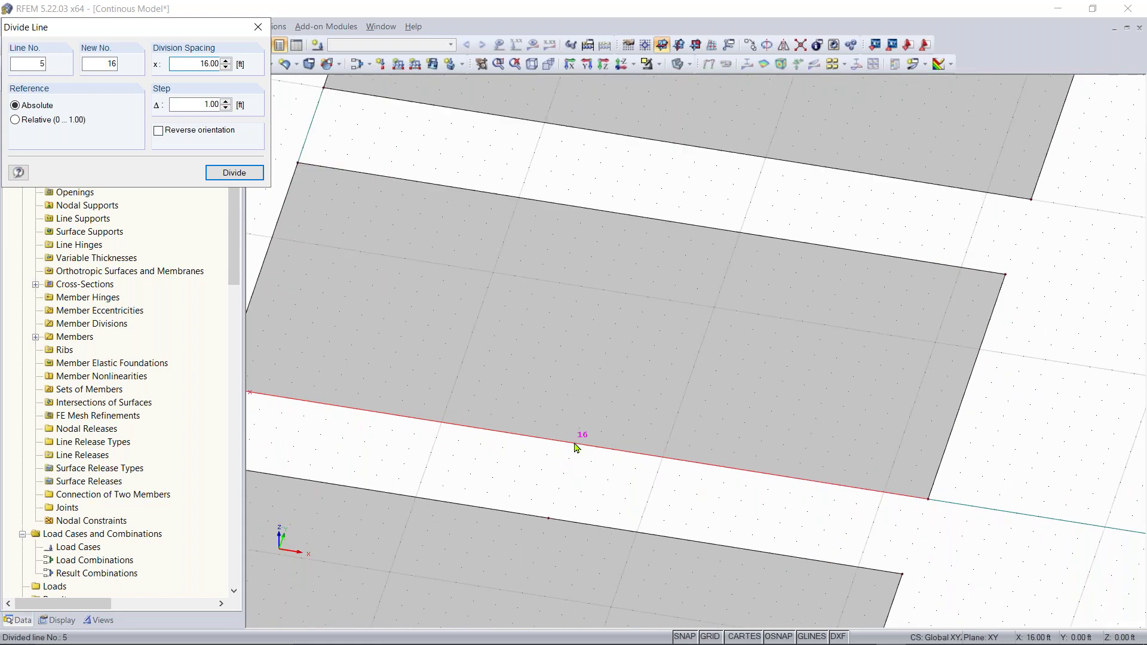
{"action": "scroll", "coordinate": [576, 448], "scroll_direction": "down", "scroll_amount": 1}
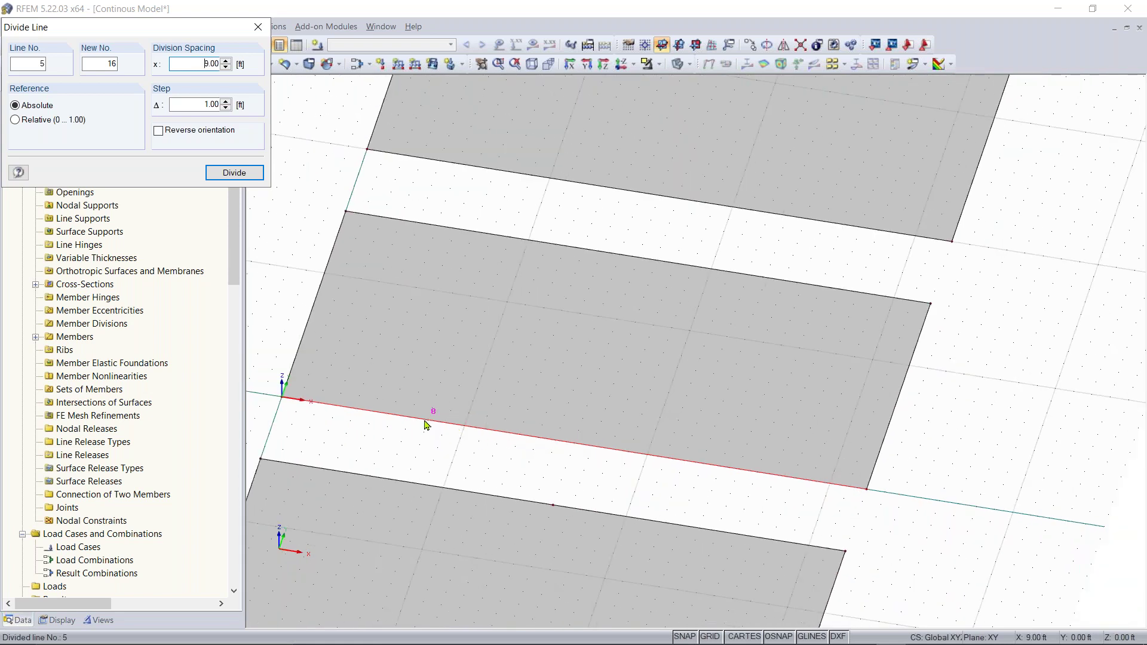
{"action": "left_click", "coordinate": [574, 443]}
{"action": "key", "text": "Escape"}
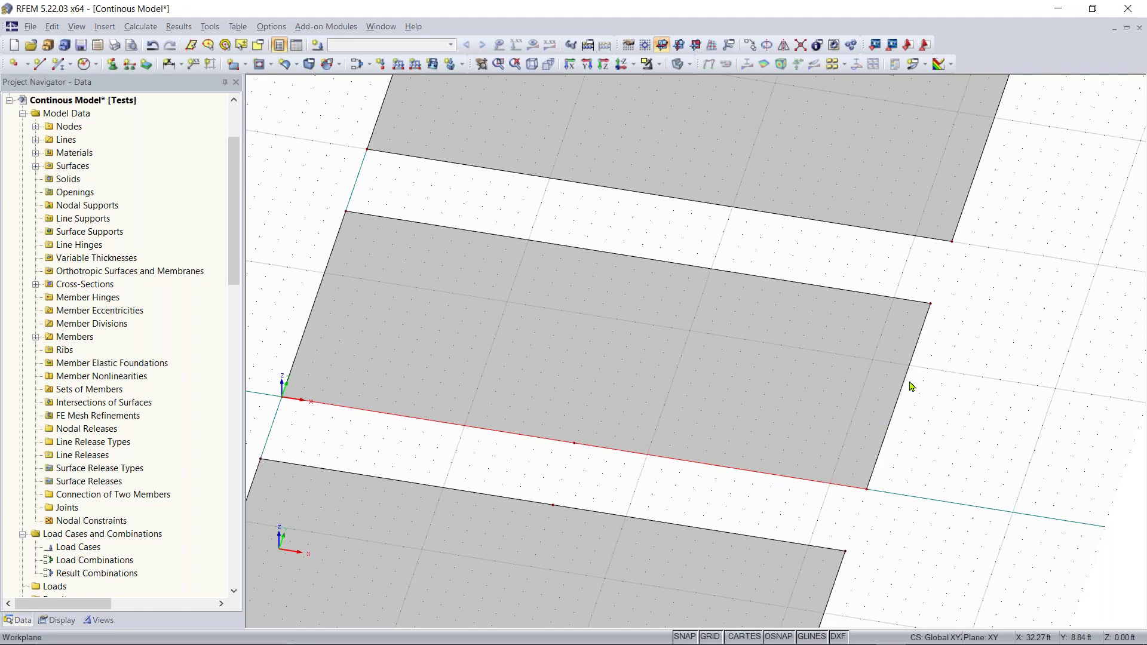
Step: Divide the middle surface's upper long edge and both long edges of the upper surface by distance, with new intermediate nodes 16 ft from line start
{"action": "scroll", "coordinate": [614, 374], "scroll_direction": "down", "scroll_amount": 3}
{"action": "middle_click_drag", "start_coordinate": [662, 305], "coordinate": [630, 378]}
{"action": "right_click", "coordinate": [625, 364]}
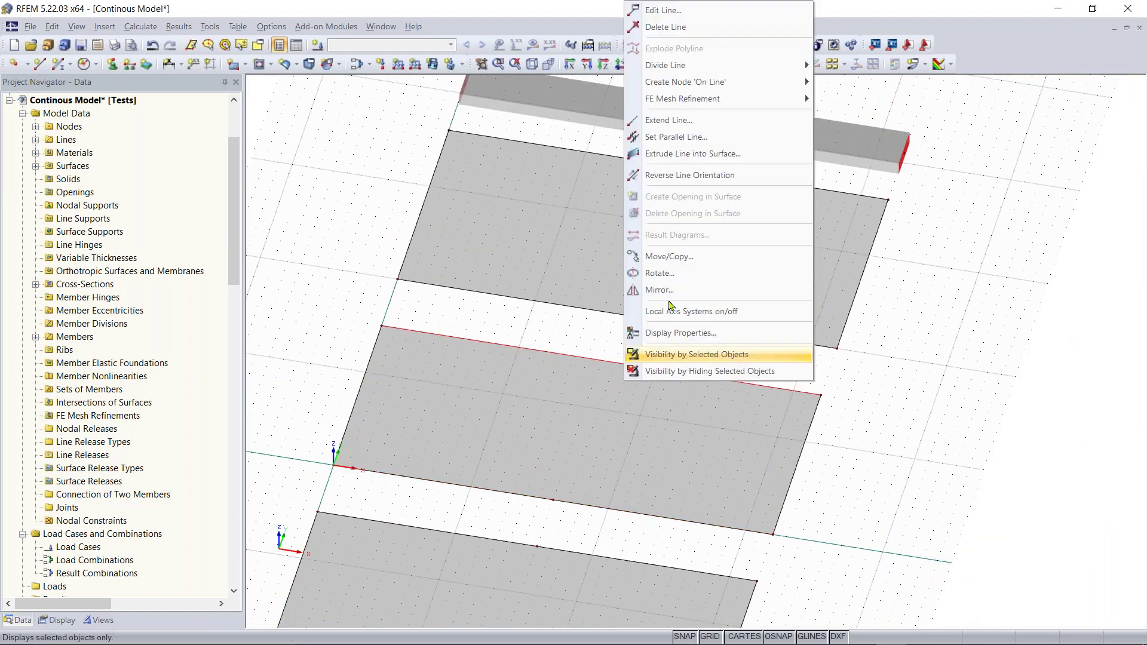
{"action": "mouse_move", "coordinate": [743, 66]}
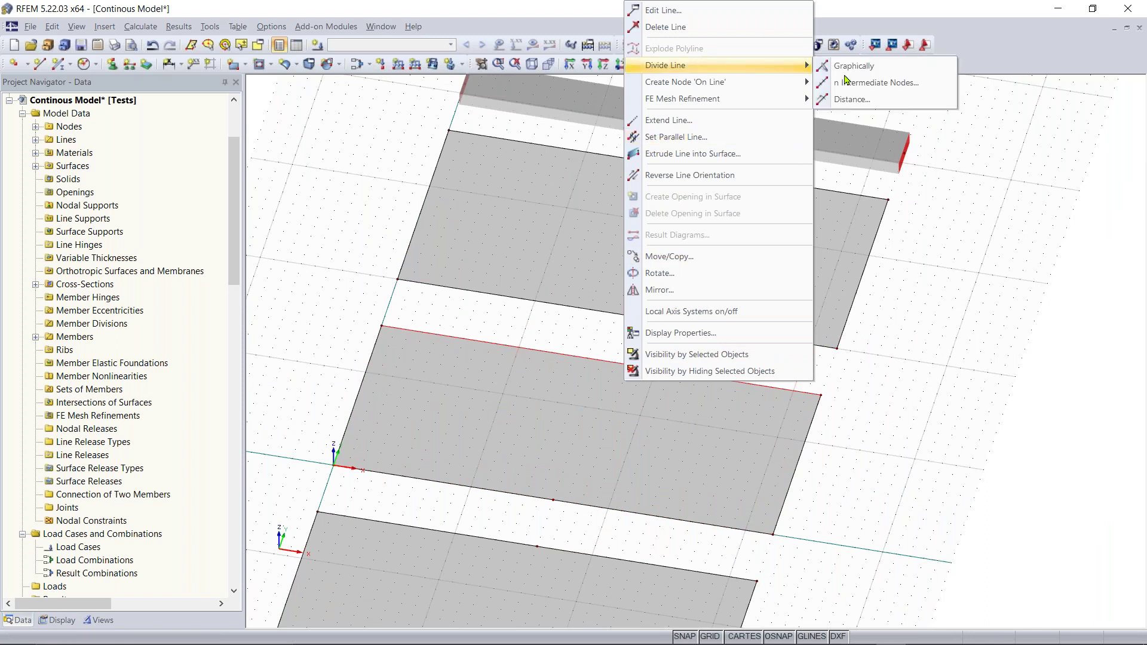
{"action": "left_click", "coordinate": [873, 100]}
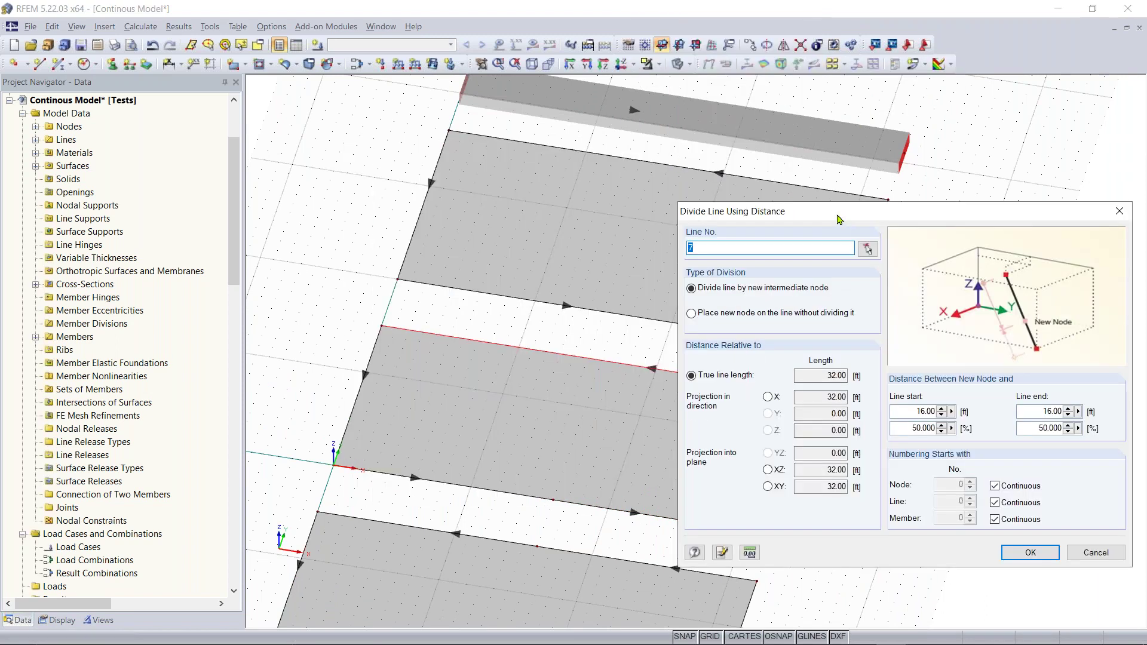
{"action": "left_click_drag", "start_coordinate": [837, 219], "coordinate": [949, 231]}
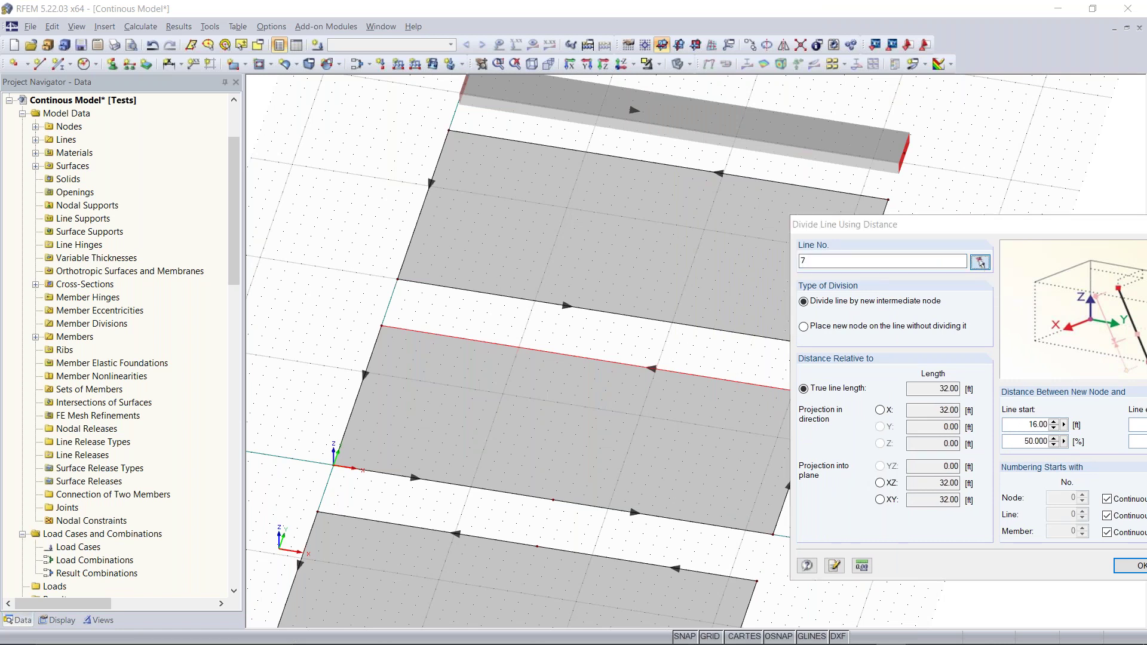
{"action": "left_click", "coordinate": [979, 263]}
{"action": "left_click", "coordinate": [624, 314]}
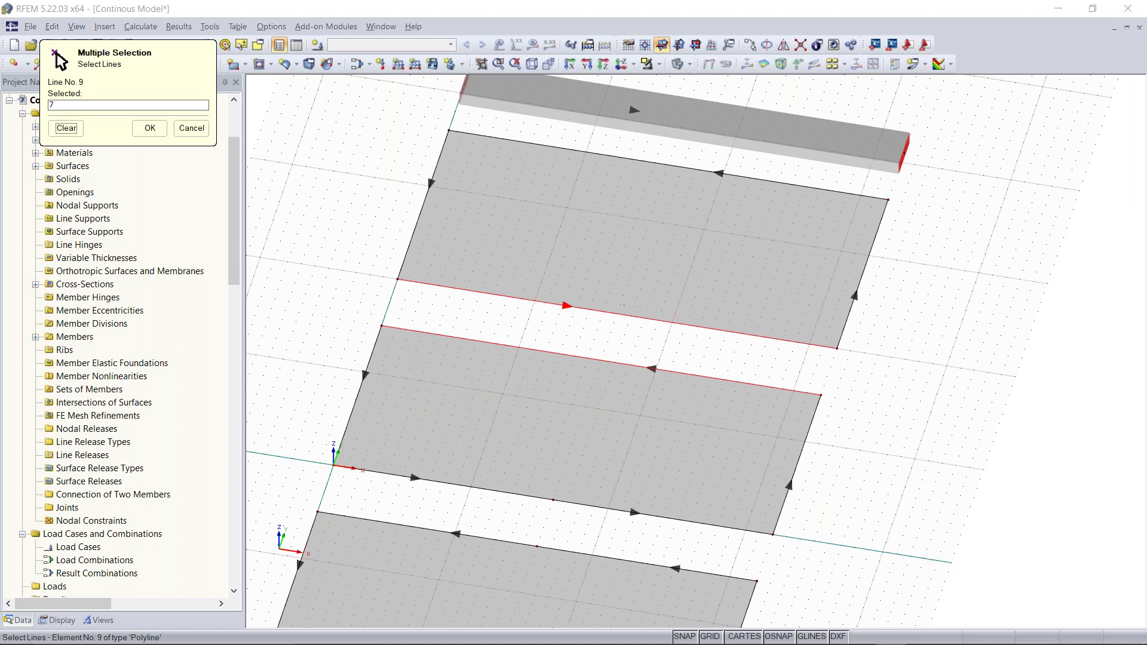
{"action": "left_click", "coordinate": [651, 160]}
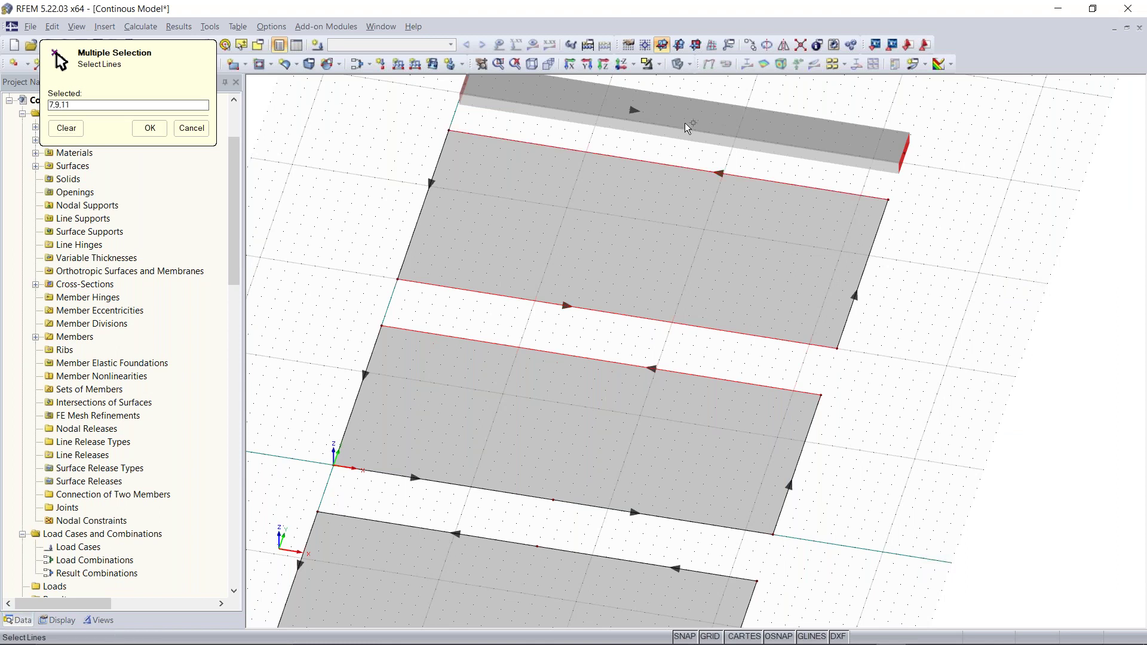
{"action": "left_click", "coordinate": [151, 128]}
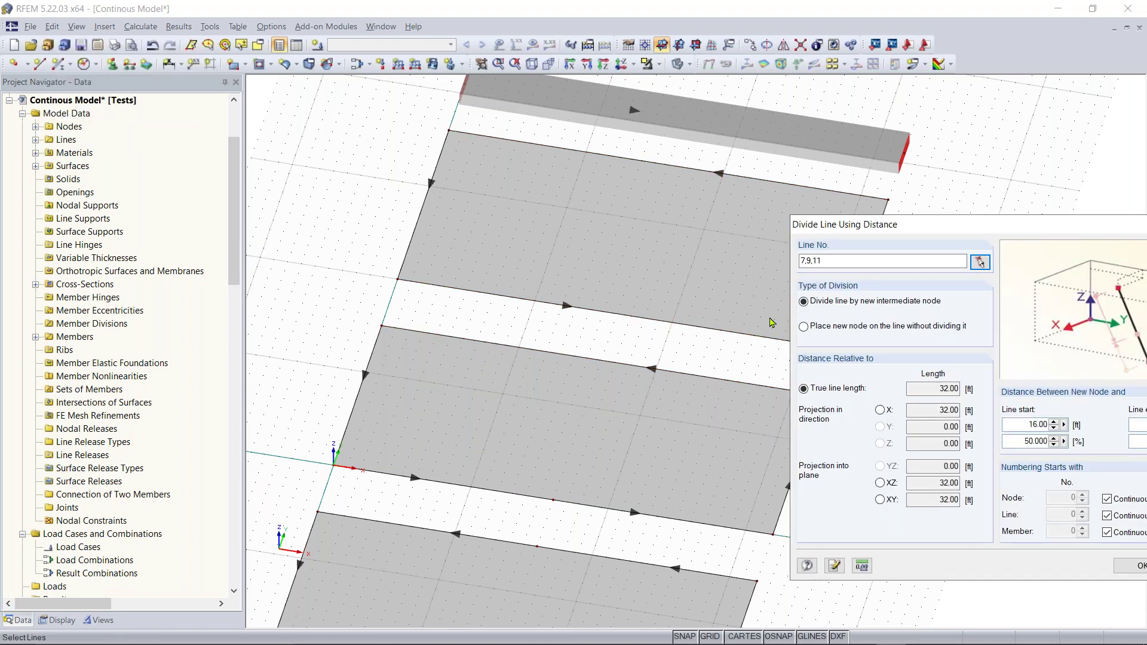
{"action": "left_click", "coordinate": [1131, 566]}
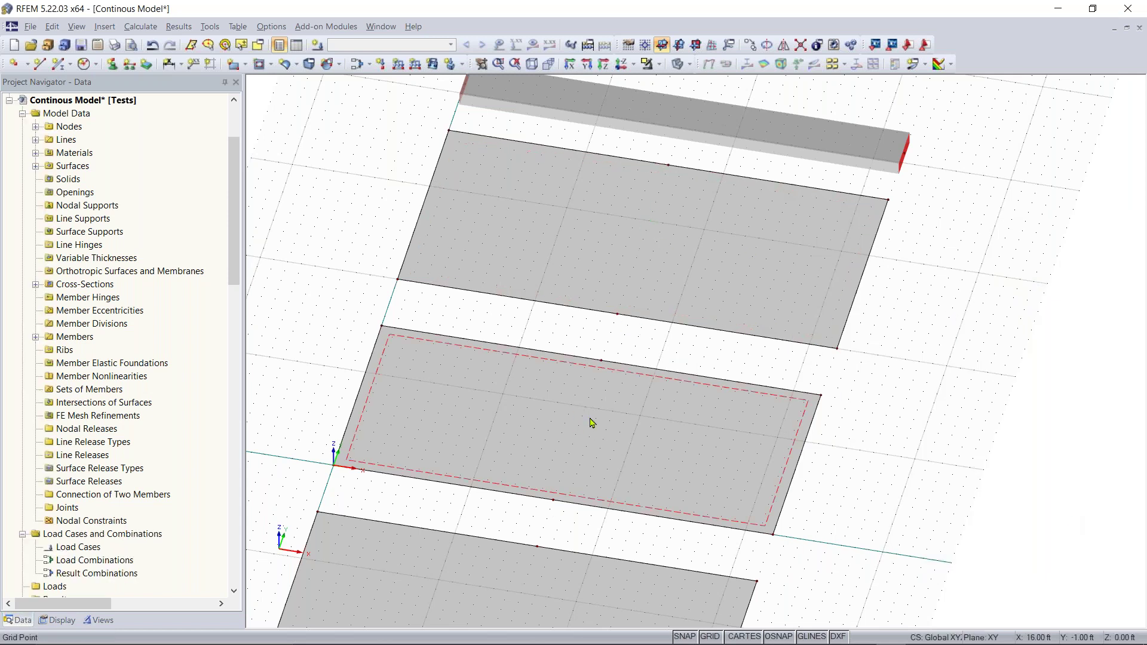
Step: Divide the beam member by distance, with a new intermediate node 16 ft from the member start
{"action": "middle_click_drag", "start_coordinate": [670, 119], "coordinate": [604, 249]}
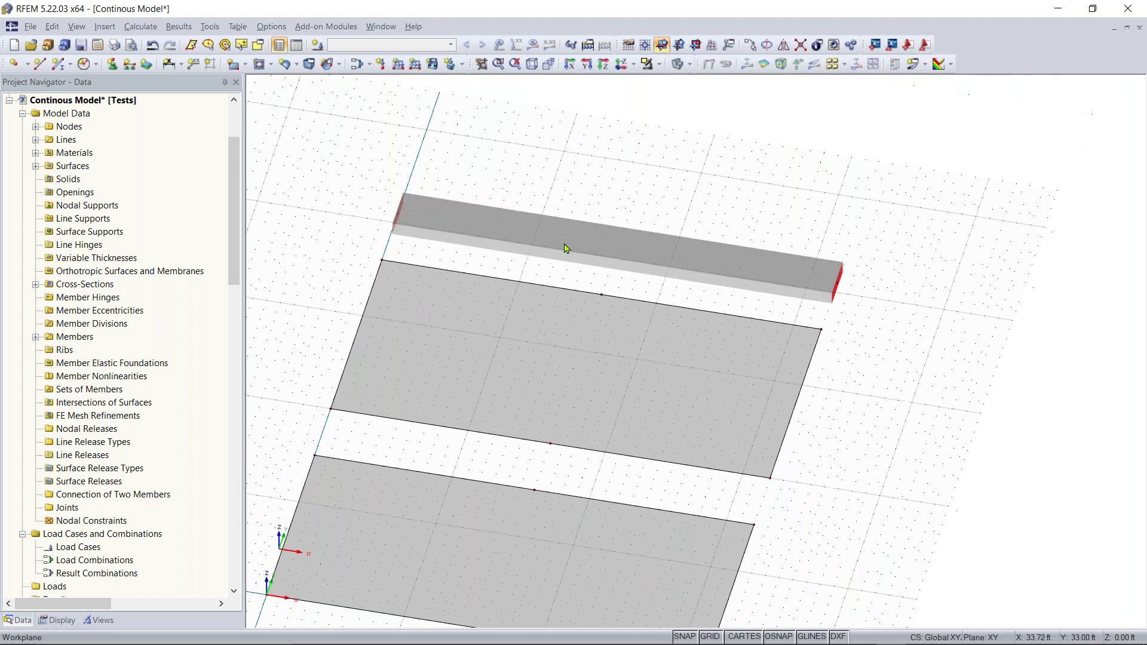
{"action": "right_click", "coordinate": [603, 249]}
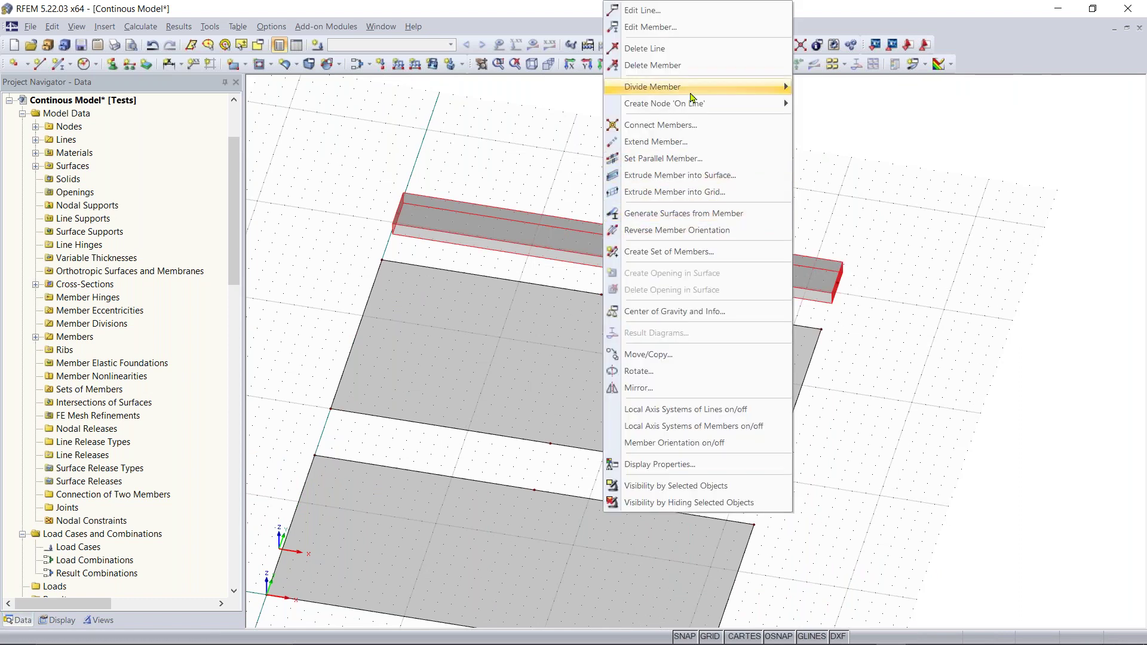
{"action": "mouse_move", "coordinate": [691, 97]}
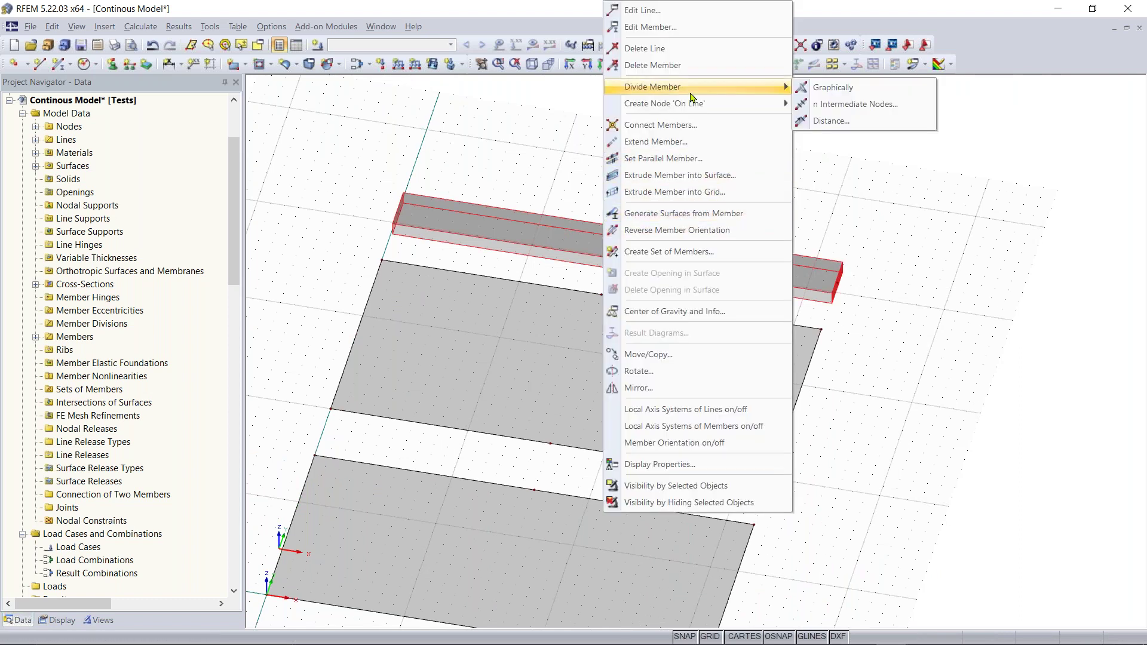
{"action": "left_click", "coordinate": [831, 120]}
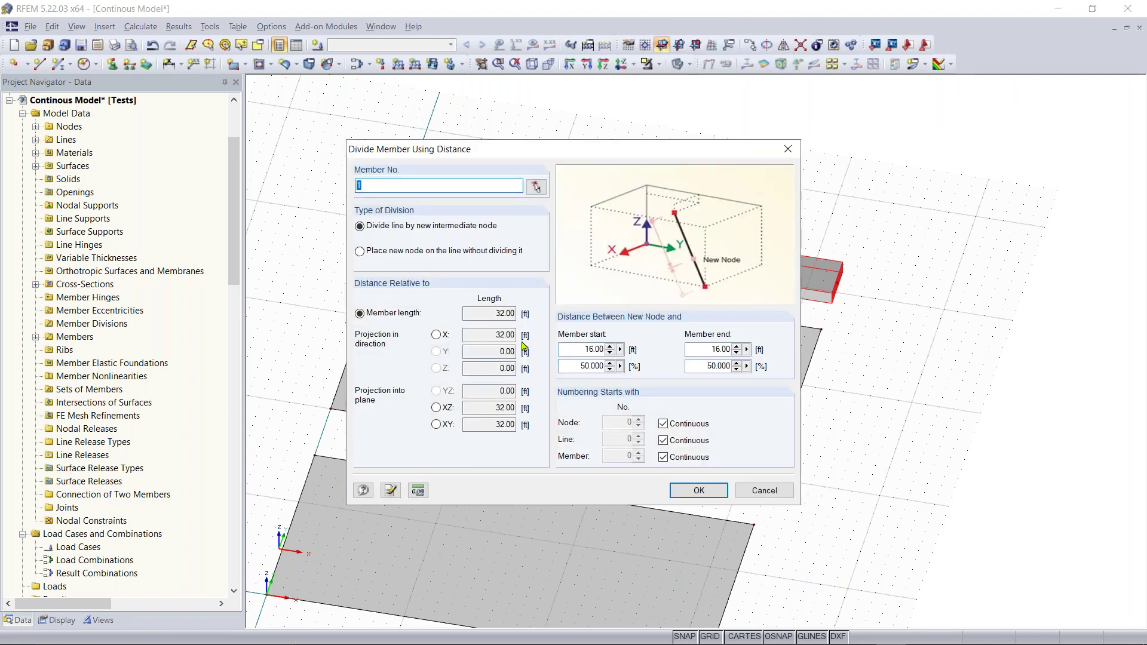
{"action": "left_click", "coordinate": [698, 490]}
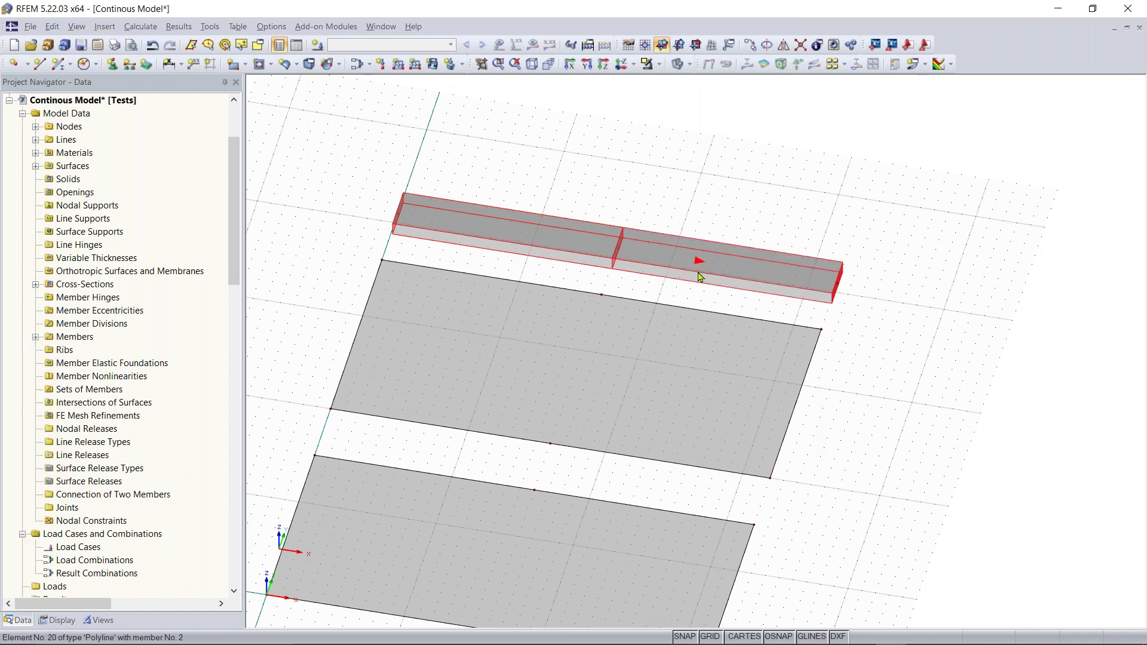
Step: Draw a line across the lower surface between the midspan nodes of its two long edges
{"action": "middle_click_drag", "start_coordinate": [591, 478], "coordinate": [564, 366]}
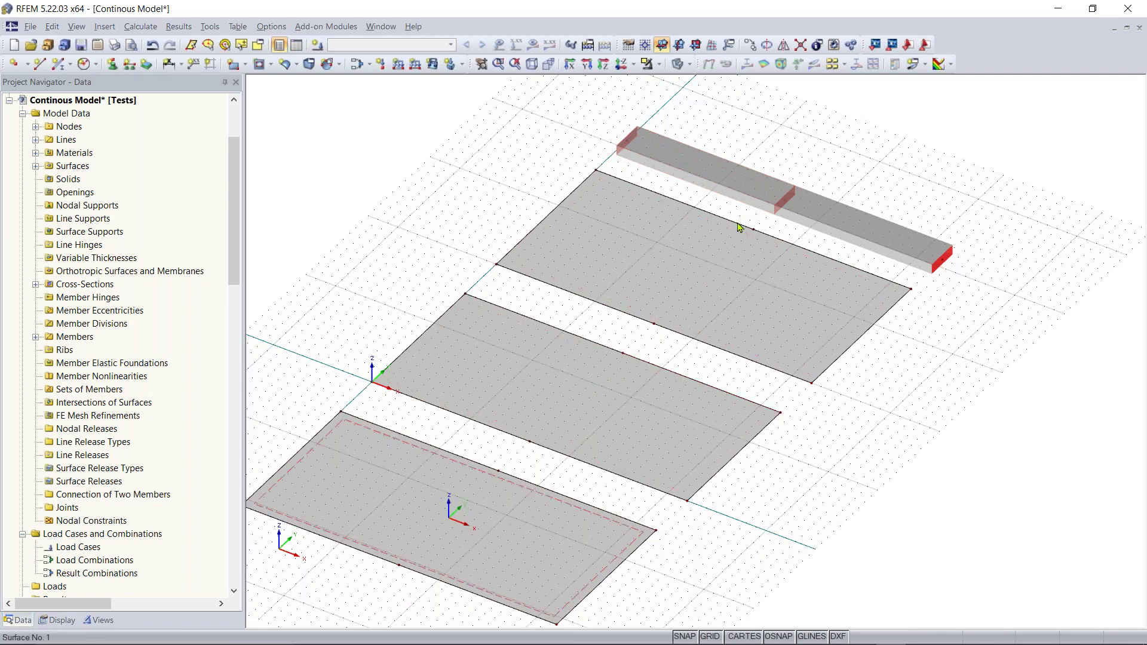
{"action": "left_click", "coordinate": [38, 63]}
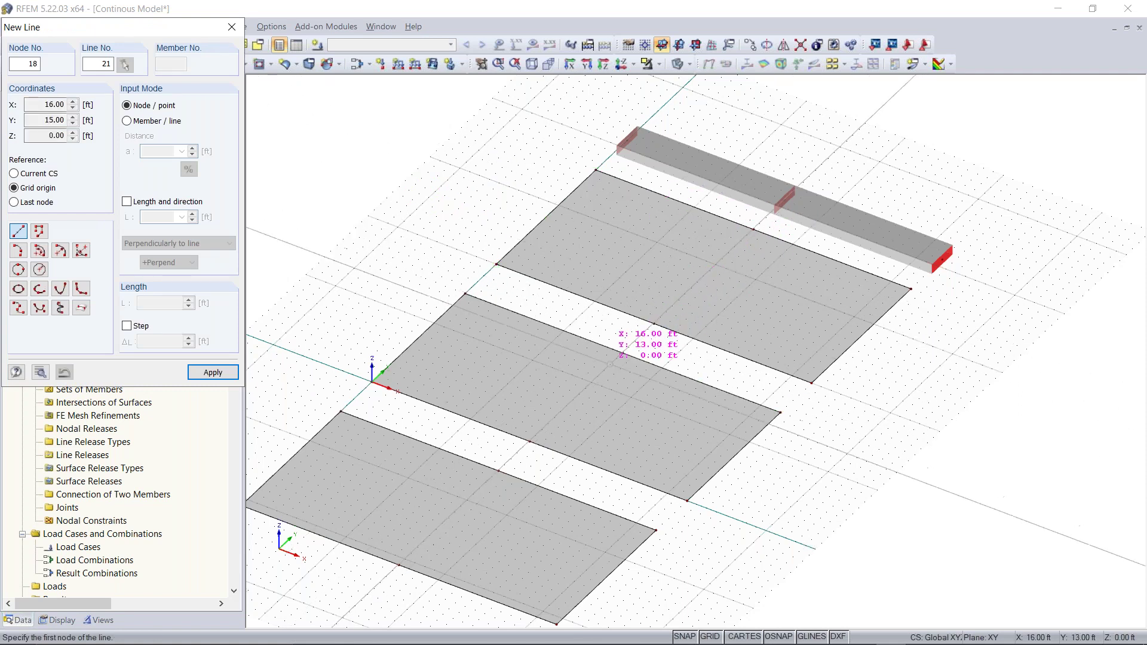
{"action": "left_click", "coordinate": [497, 471]}
{"action": "left_click", "coordinate": [399, 565]}
{"action": "right_click", "coordinate": [581, 419]}
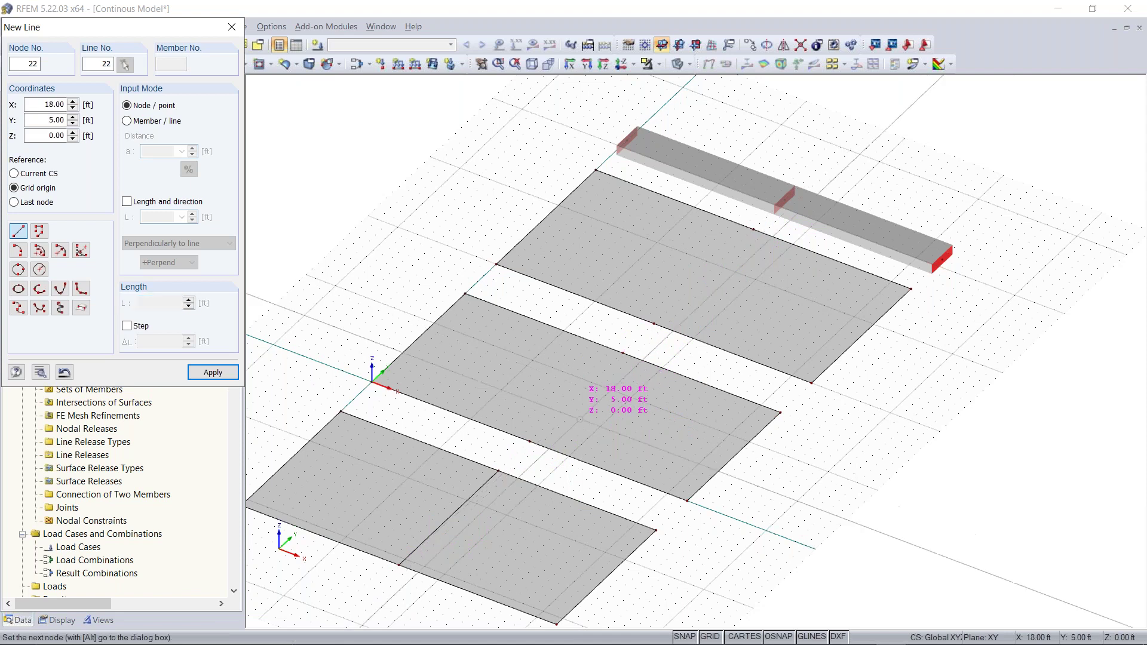
Step: Draw lines connecting the midspan nodes across the middle and upper surfaces, and end the line command
{"action": "left_click", "coordinate": [622, 354]}
{"action": "left_click", "coordinate": [530, 441]}
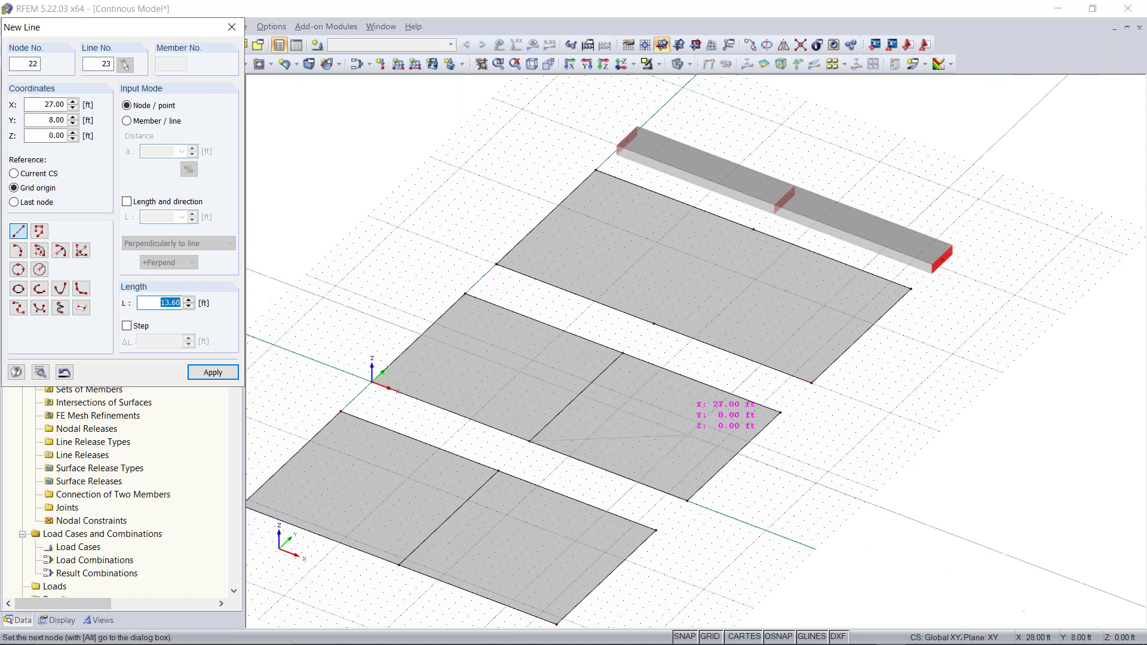
{"action": "left_click", "coordinate": [746, 523]}
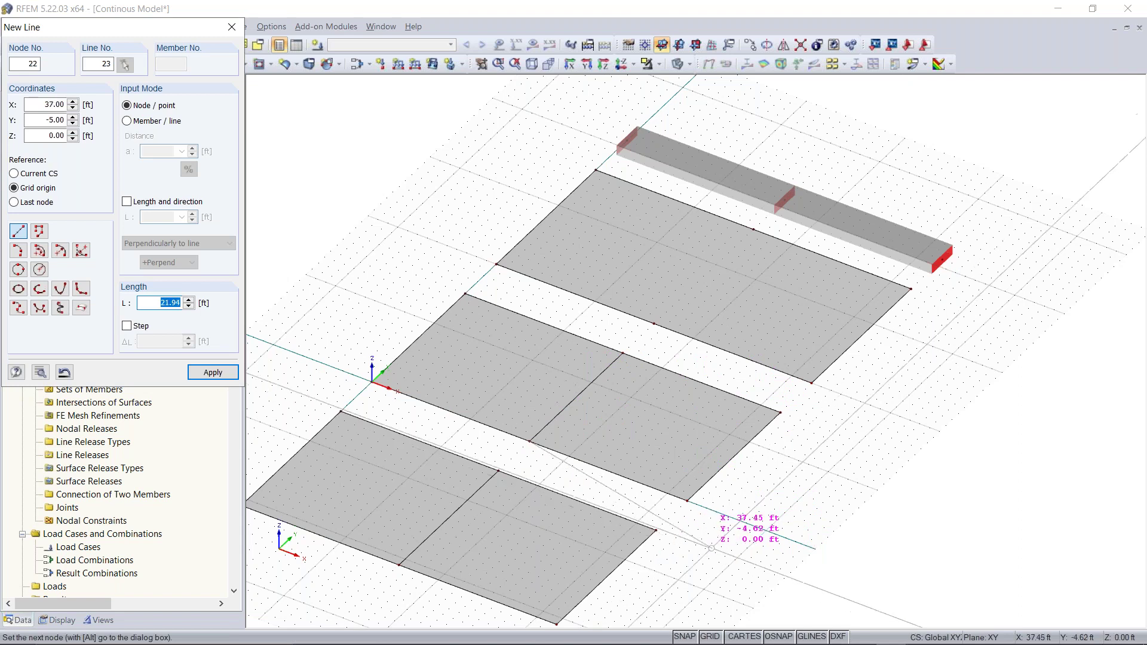
{"action": "right_click", "coordinate": [720, 546]}
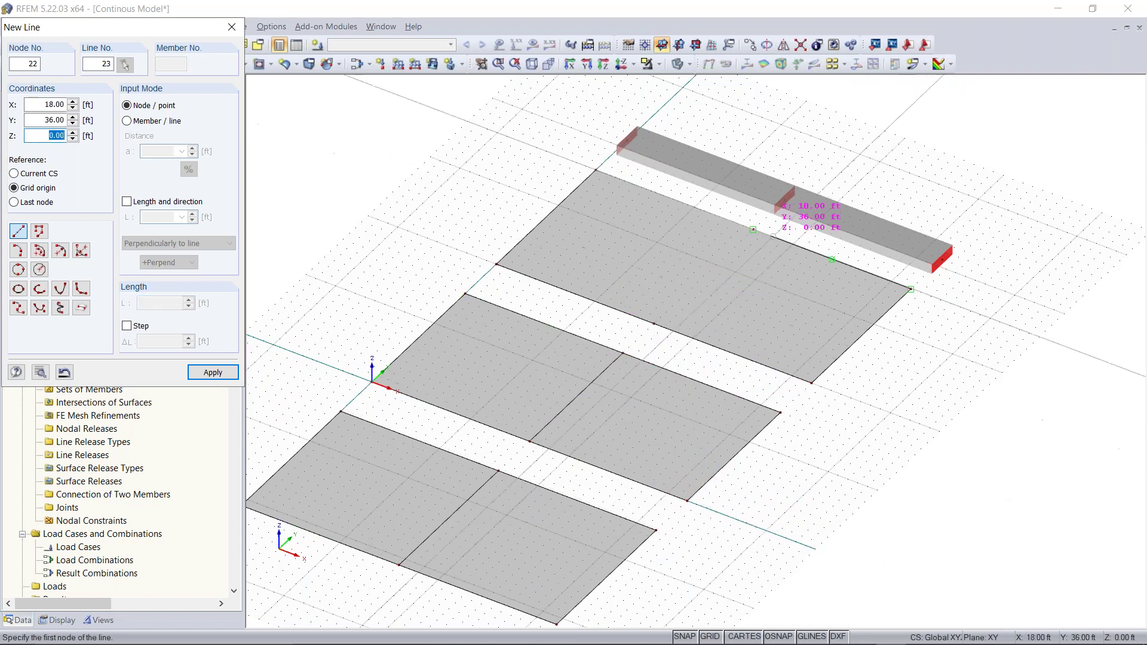
{"action": "left_click", "coordinate": [758, 222]}
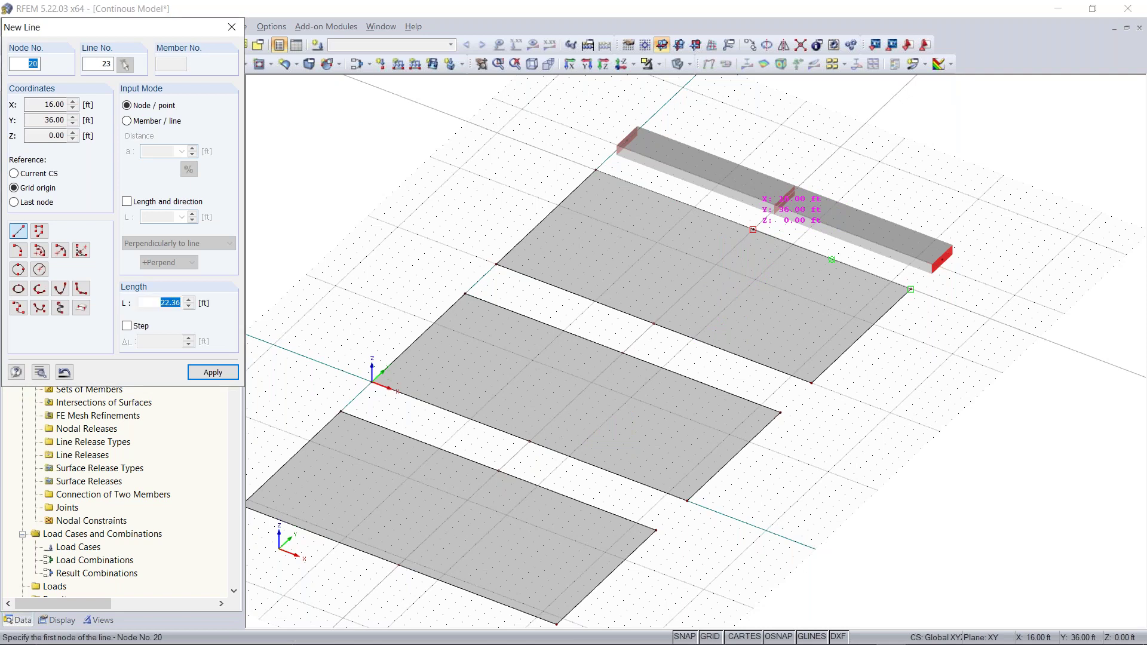
{"action": "left_click", "coordinate": [654, 323]}
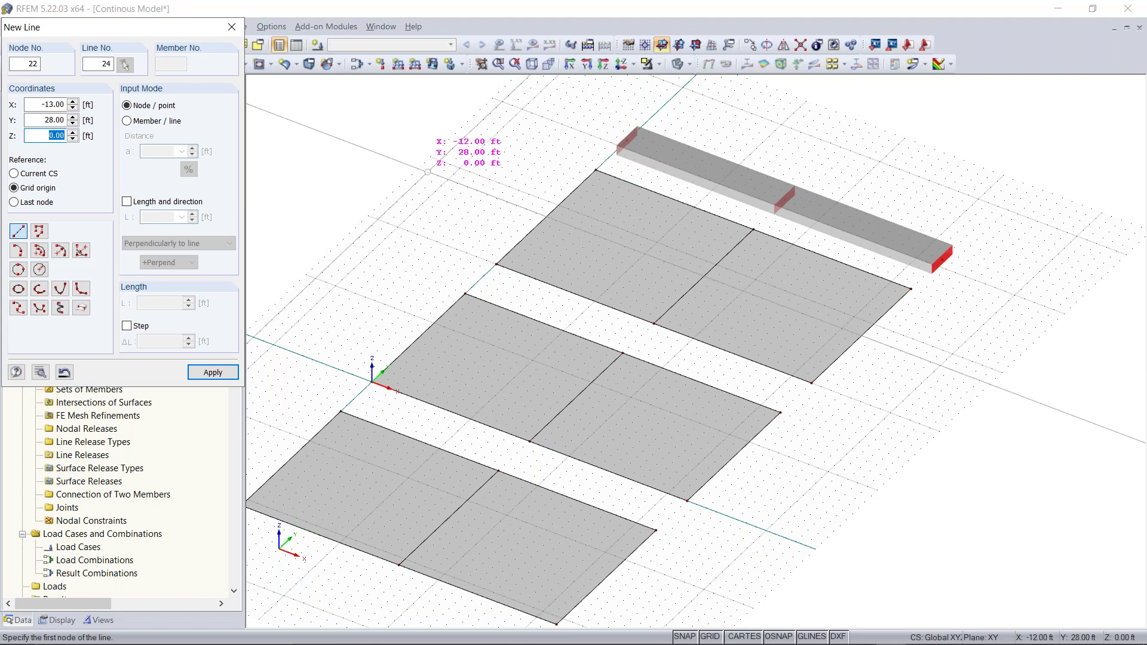
{"action": "key", "text": "Escape"}
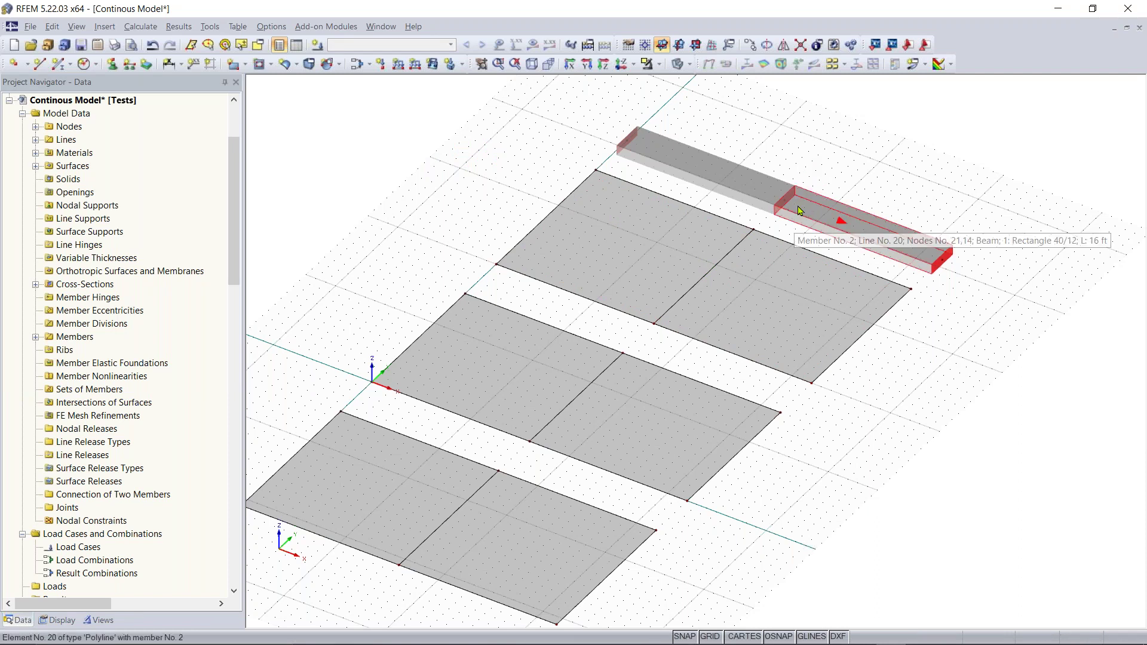
Step: Undo the lines drawn across the middle and upper surfaces
{"action": "scroll", "coordinate": [651, 358], "scroll_direction": "down", "scroll_amount": 1}
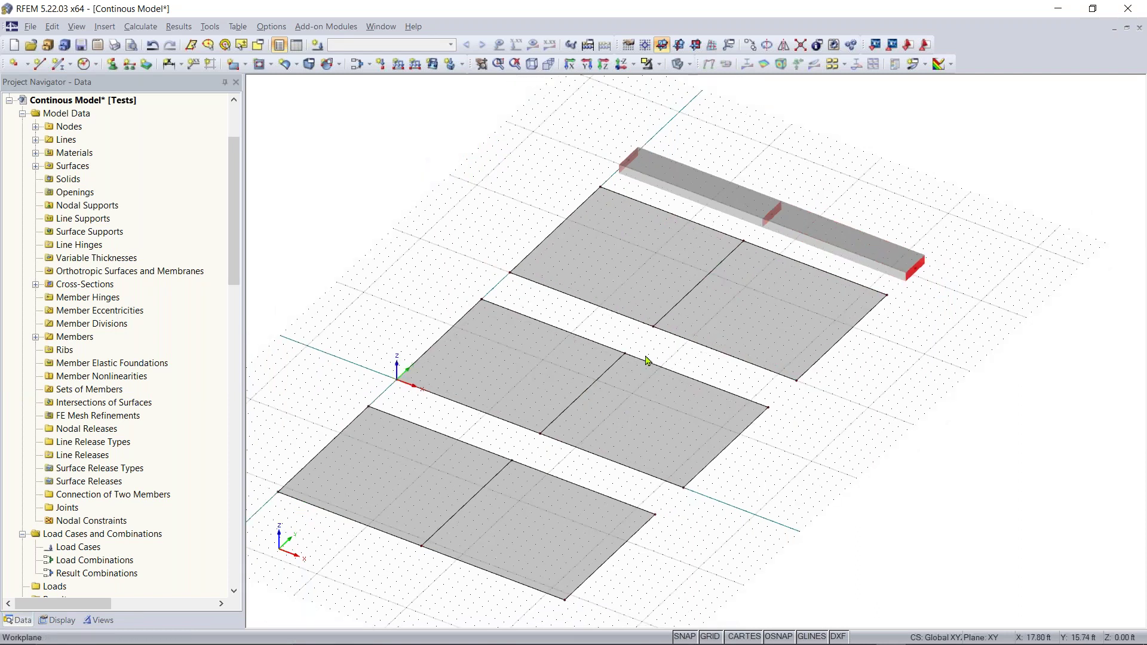
{"action": "left_click", "coordinate": [665, 317]}
{"action": "key", "text": "ctrl+z"}
{"action": "key", "text": "ctrl+z"}
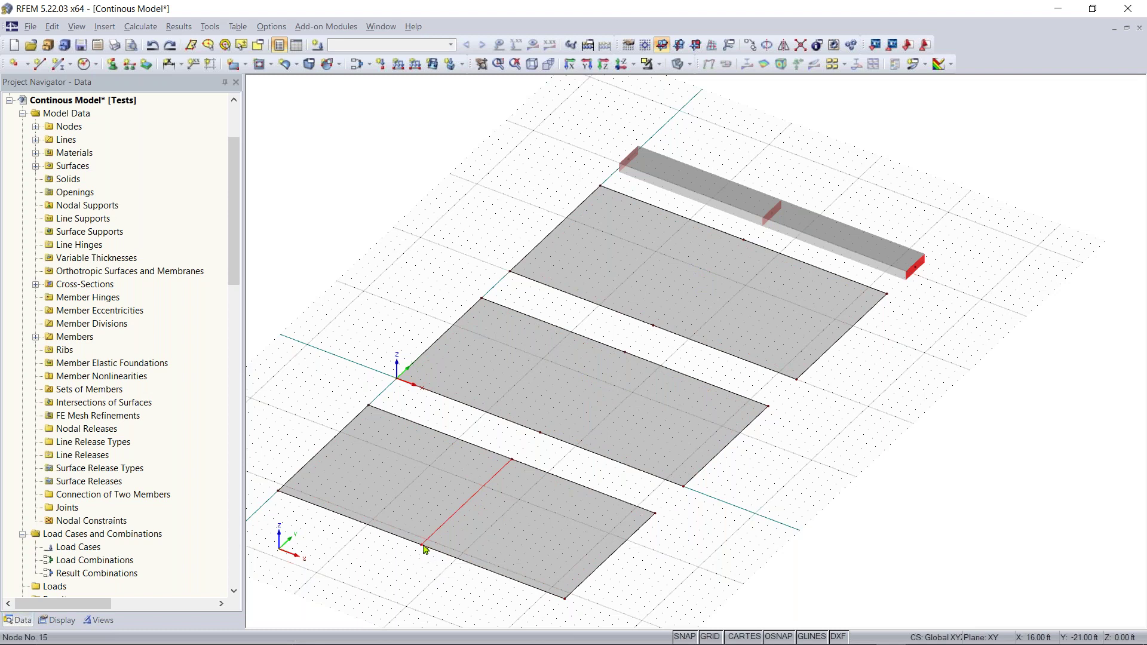
Step: Copy the lower surface's midspan line onto the middle and upper surfaces, and snap the copies' ends to the upper edges' midspan nodes
{"action": "left_click", "coordinate": [540, 436]}
{"action": "left_click_drag", "start_coordinate": [602, 391], "coordinate": [654, 326], "text": "ctrl"}
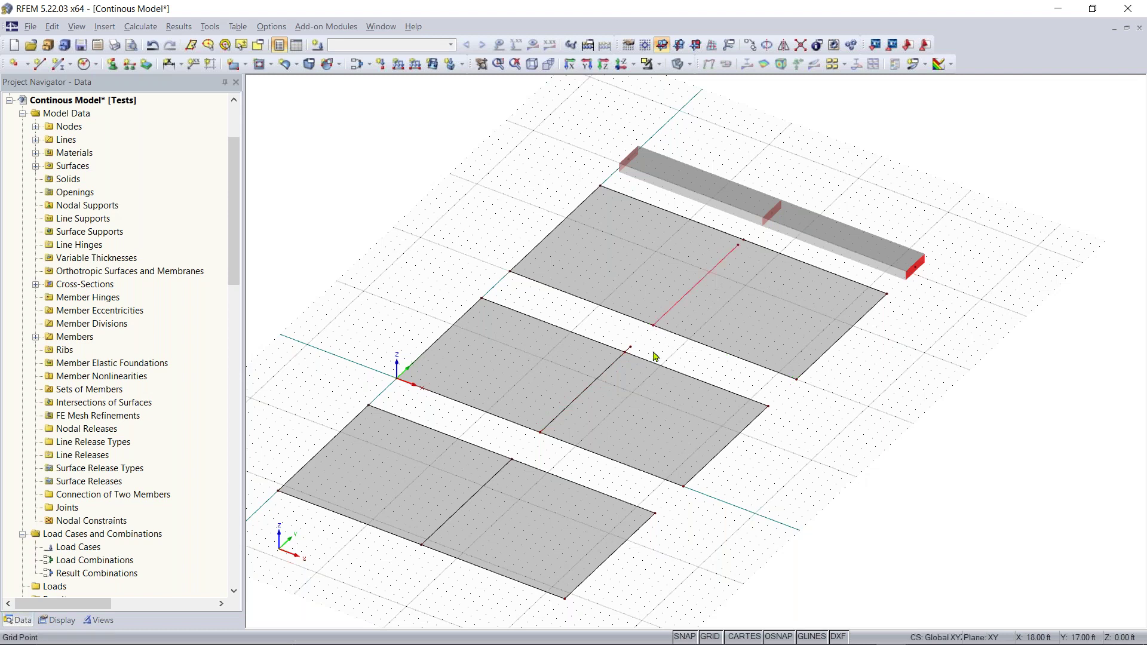
{"action": "scroll", "coordinate": [657, 347], "scroll_direction": "up", "scroll_amount": 3}
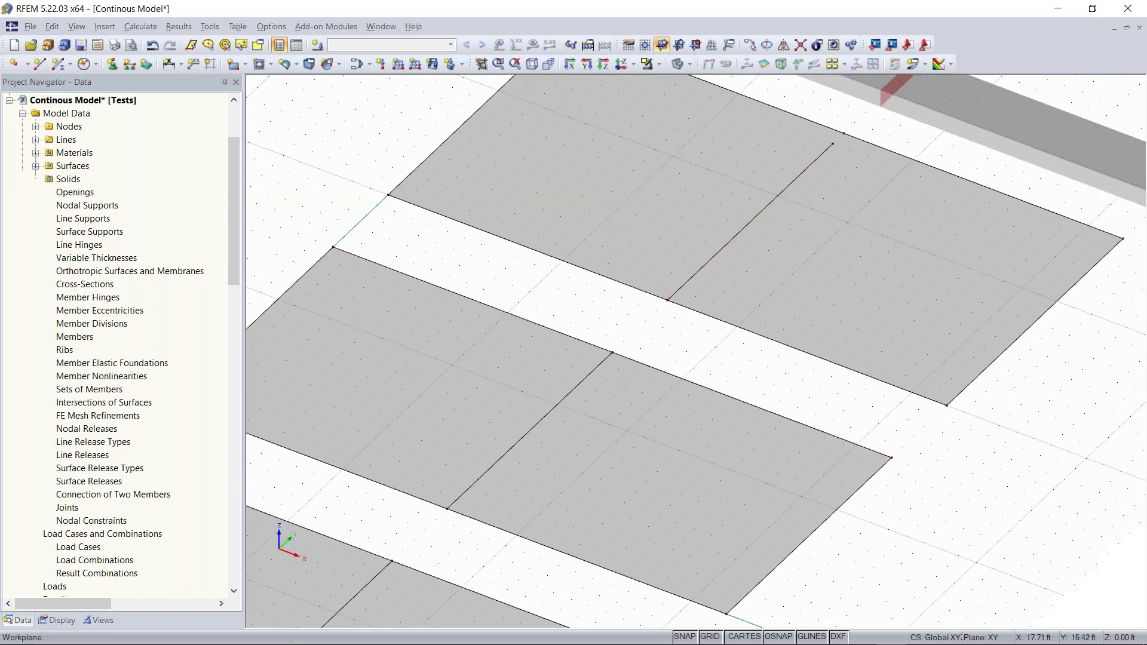
{"action": "scroll", "coordinate": [667, 358], "scroll_direction": "down", "scroll_amount": 3}
{"action": "scroll", "coordinate": [709, 323], "scroll_direction": "up", "scroll_amount": 5}
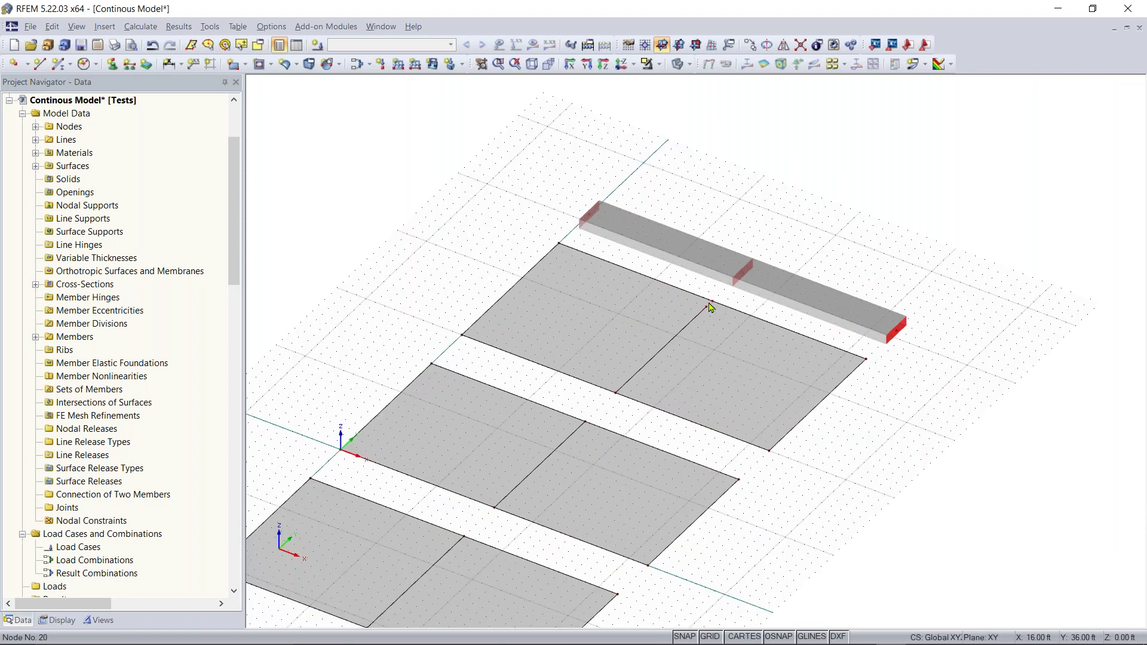
{"action": "left_click", "coordinate": [717, 301]}
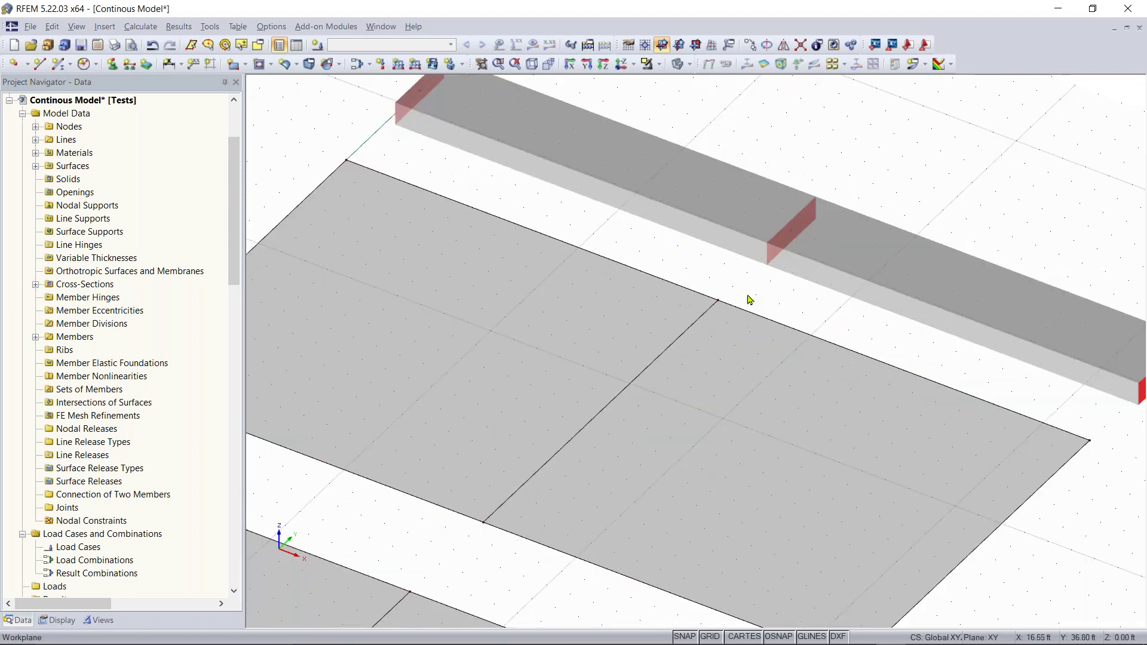
{"action": "scroll", "coordinate": [760, 313], "scroll_direction": "down", "scroll_amount": 5}
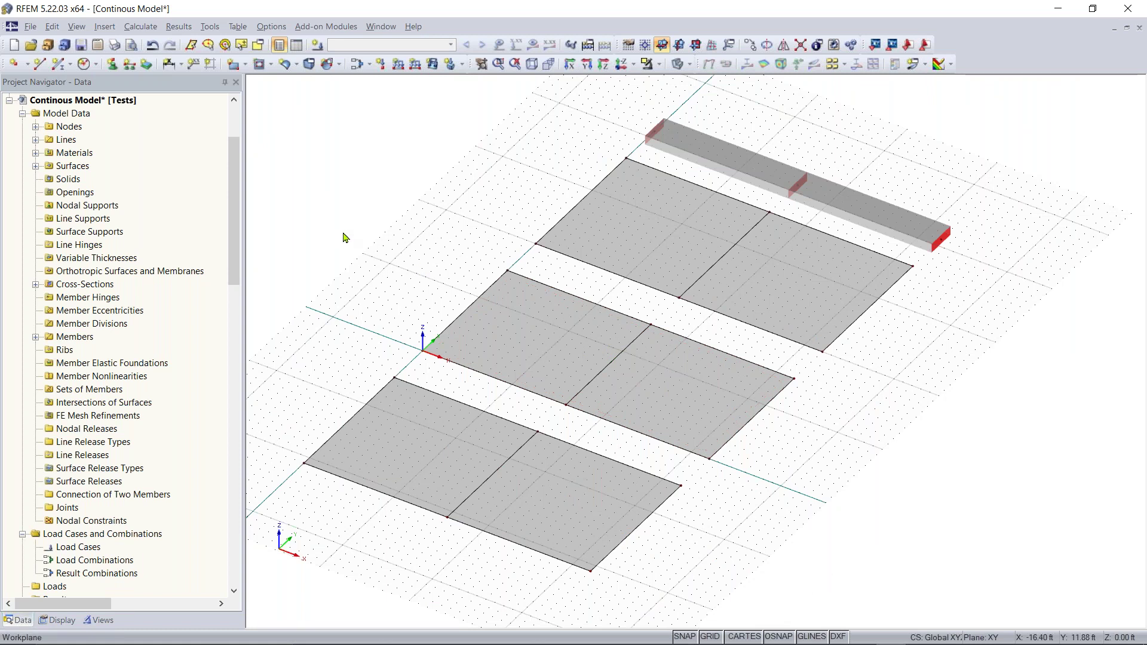
Step: Create a line support type in global axes X,Y,Z with uX, uY and uZ fixed and all rotations free, and use it for placement
{"action": "left_click", "coordinate": [129, 64]}
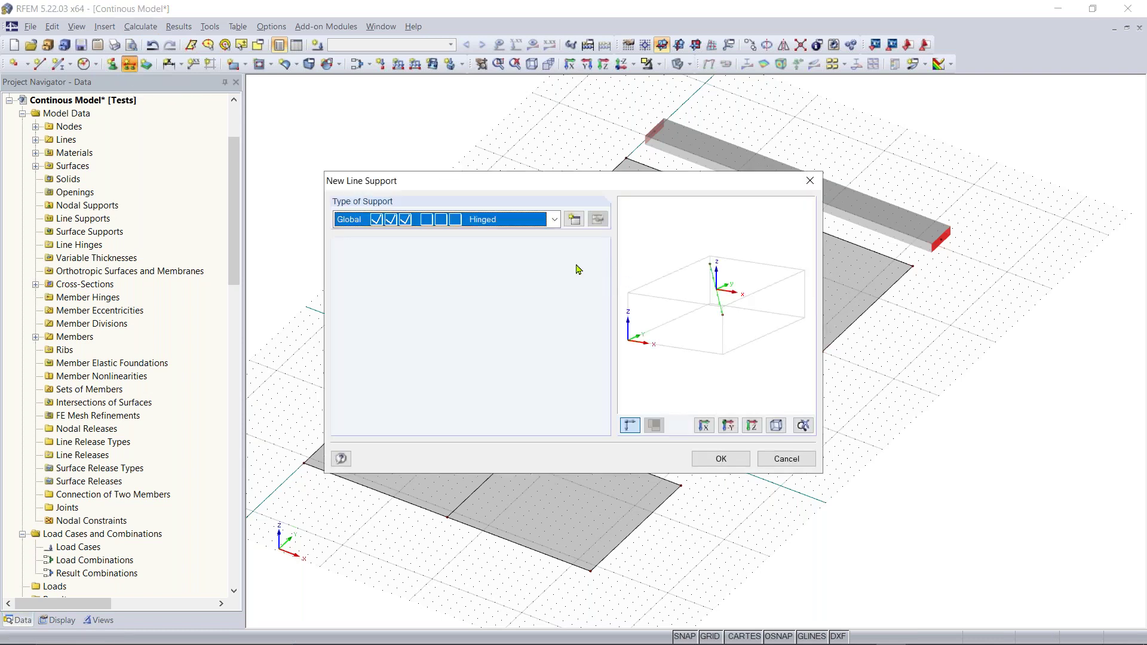
{"action": "left_click_drag", "start_coordinate": [556, 188], "coordinate": [631, 202]}
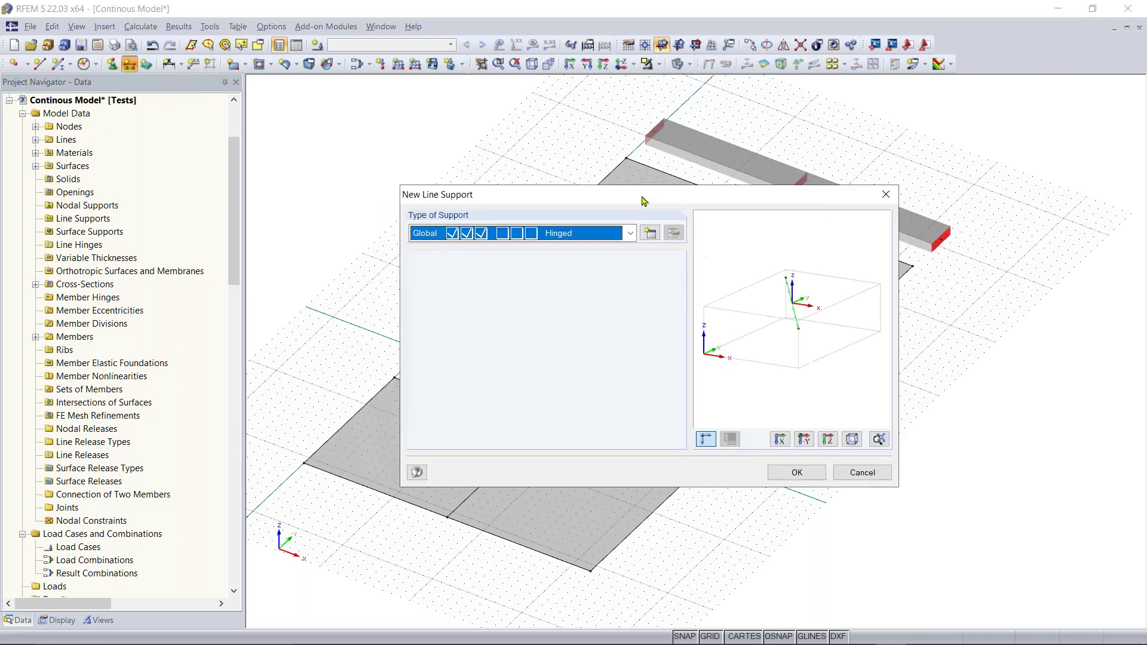
{"action": "left_click", "coordinate": [627, 235]}
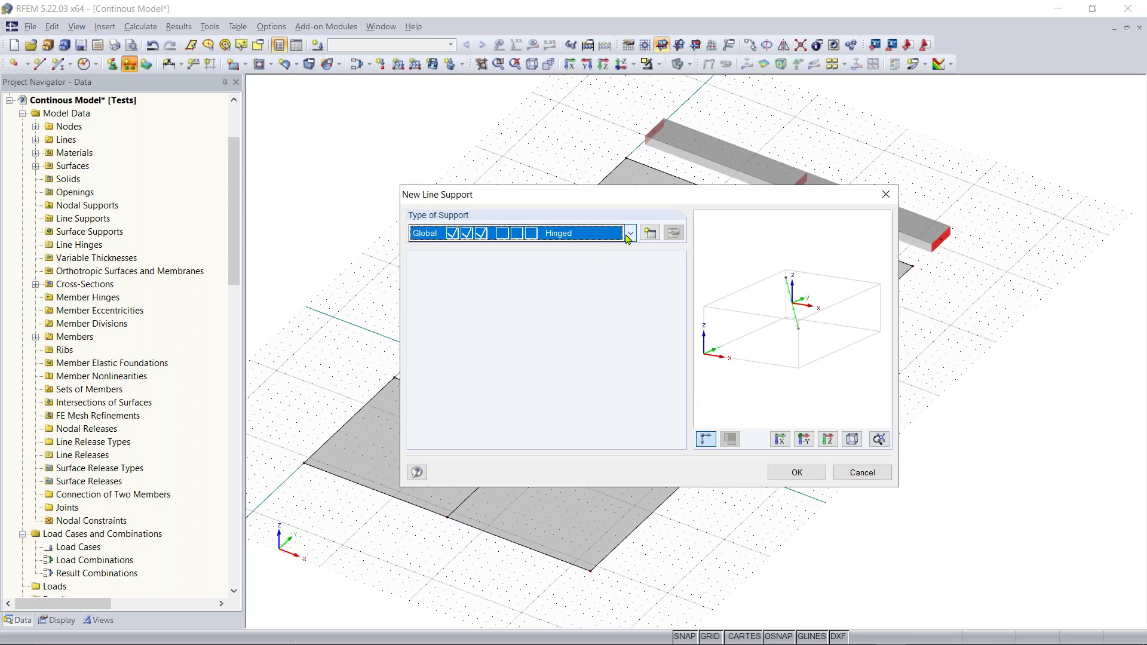
{"action": "left_click", "coordinate": [588, 237]}
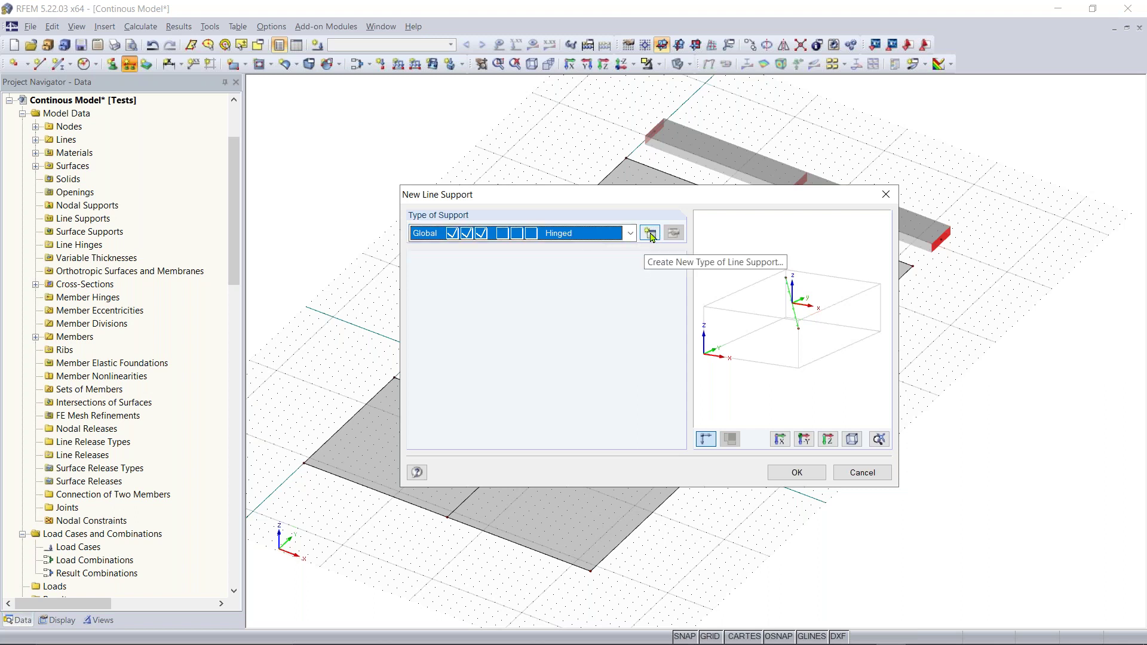
{"action": "left_click", "coordinate": [650, 235]}
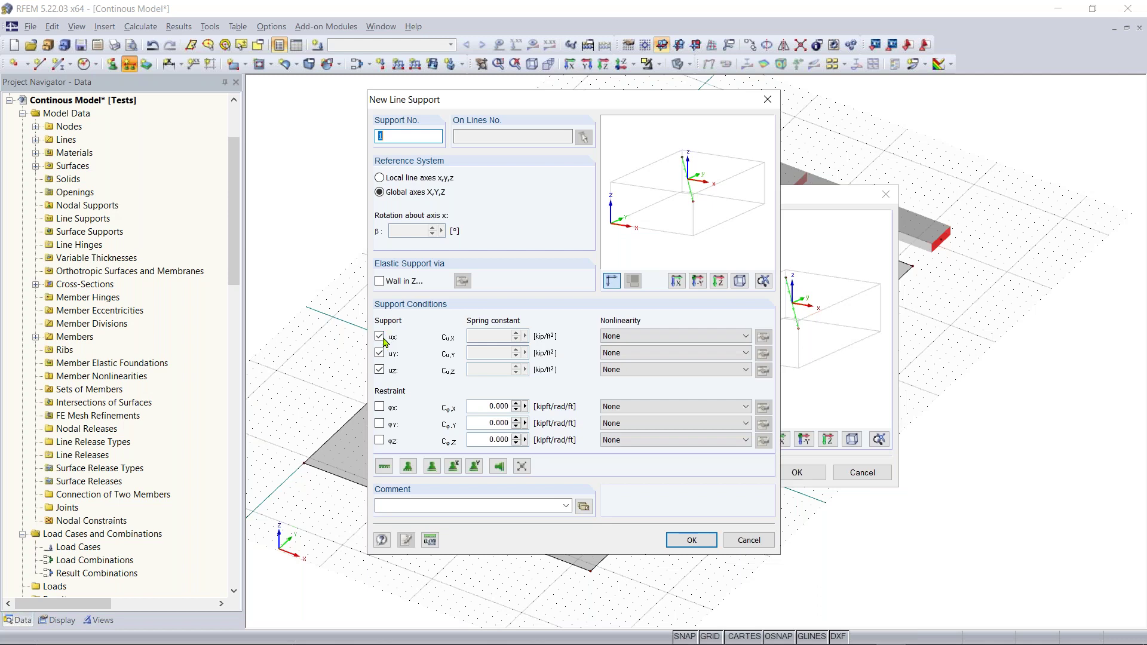
{"action": "left_click", "coordinate": [379, 336]}
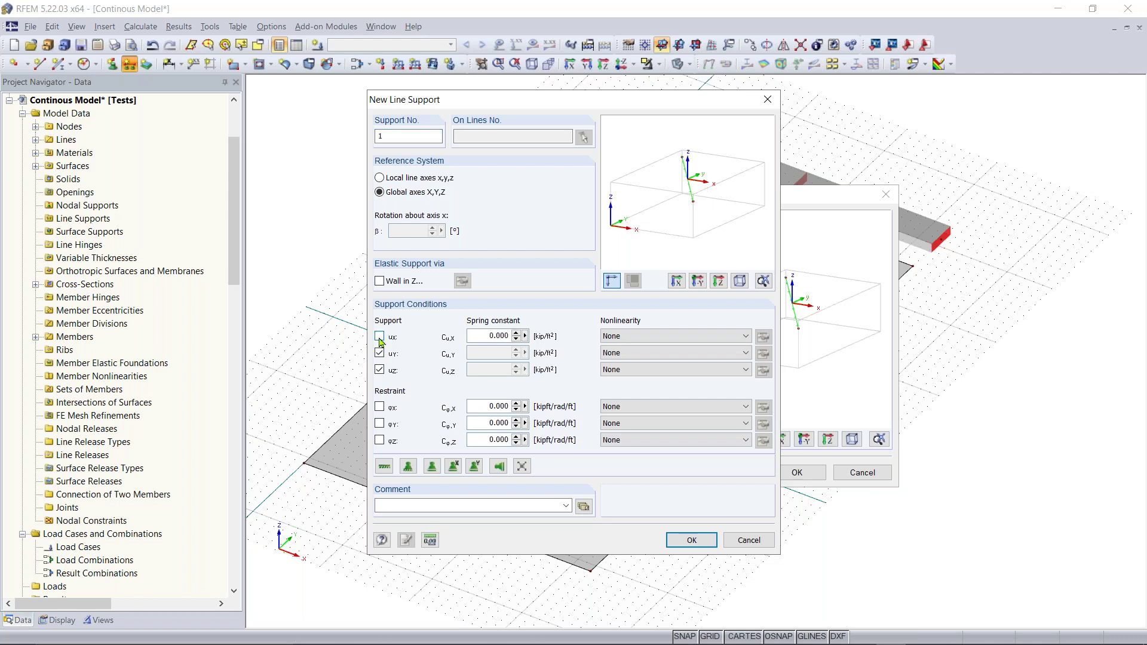
{"action": "left_click", "coordinate": [380, 336]}
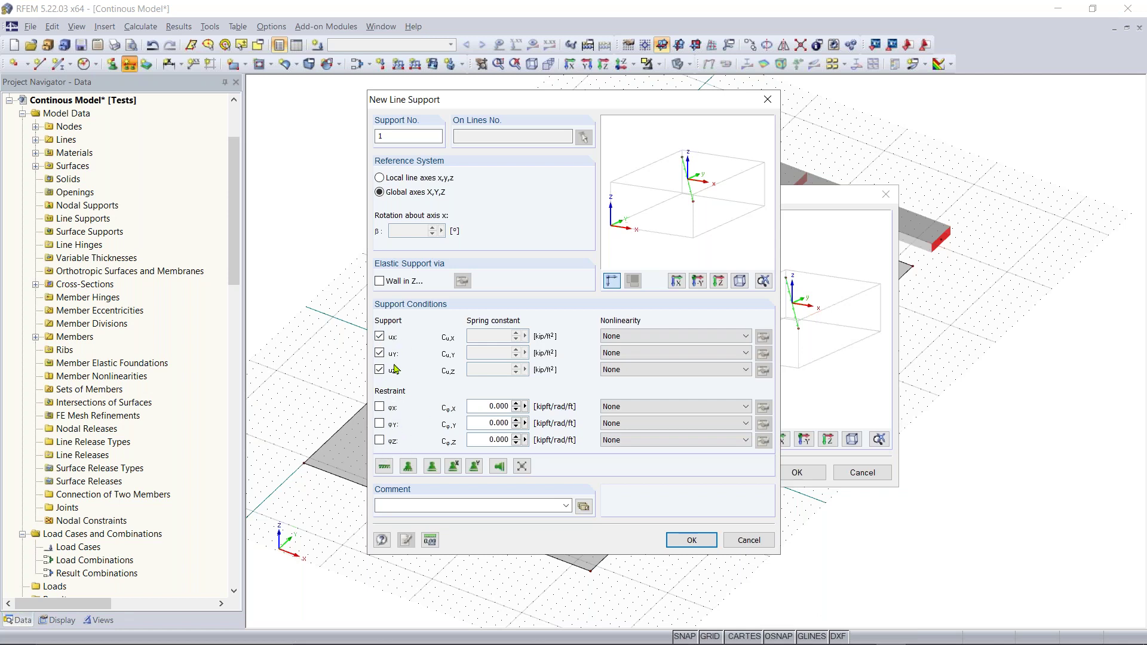
{"action": "left_click", "coordinate": [691, 539]}
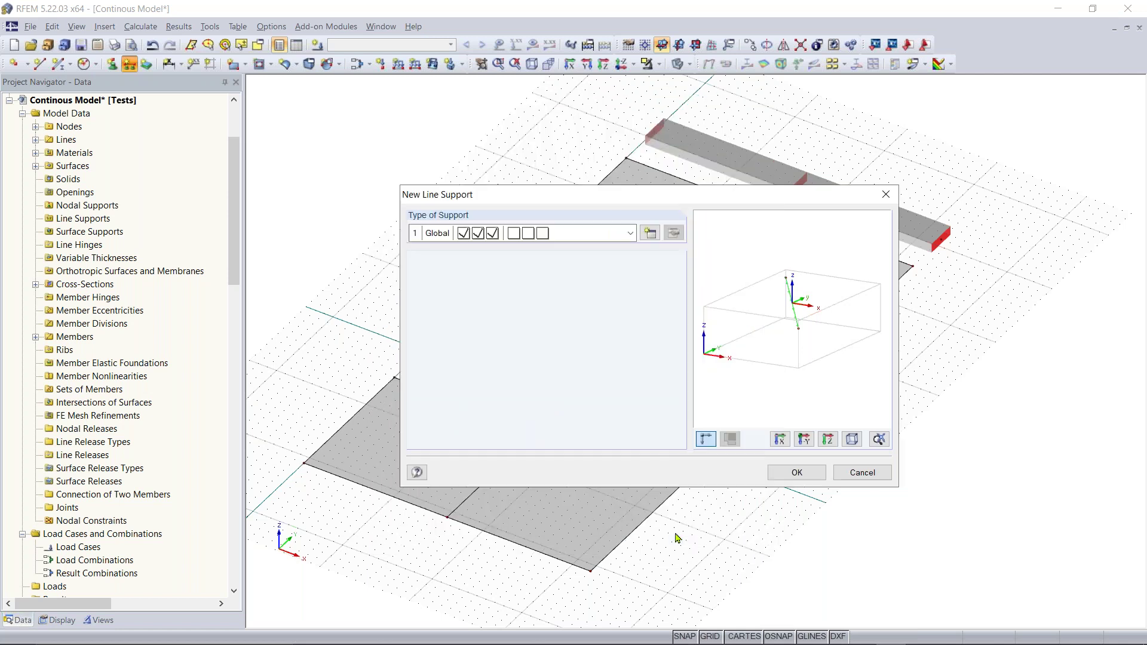
{"action": "left_click", "coordinate": [797, 473]}
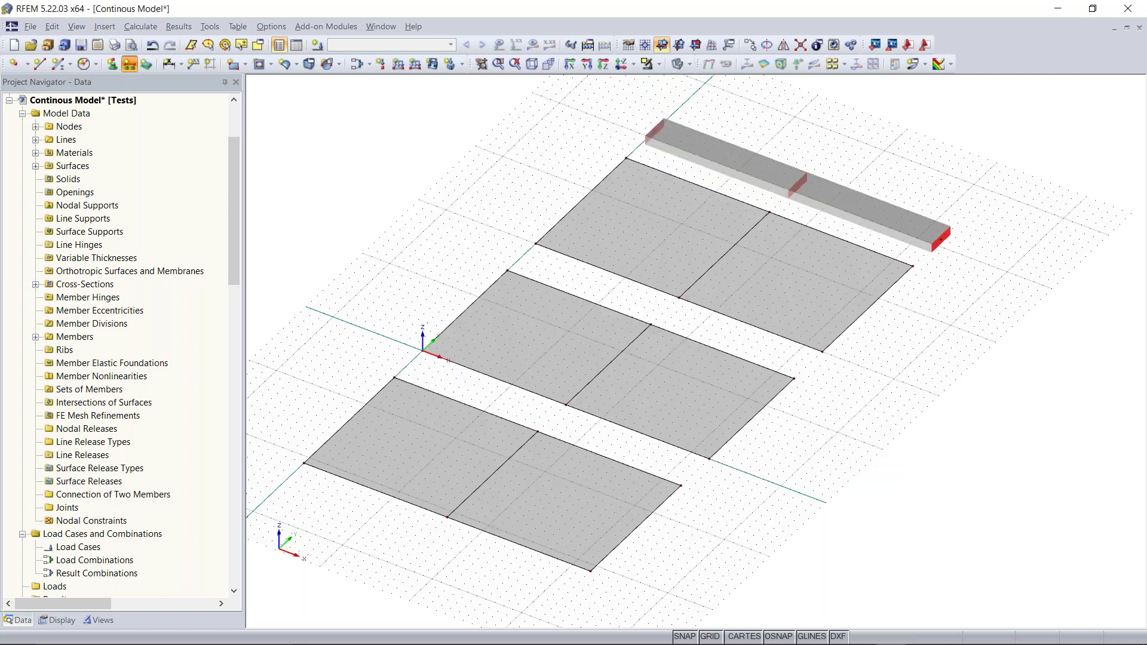
Step: Place the line support on the midspan lines of the lower, middle and upper surfaces, and end the command
{"action": "left_click", "coordinate": [511, 457]}
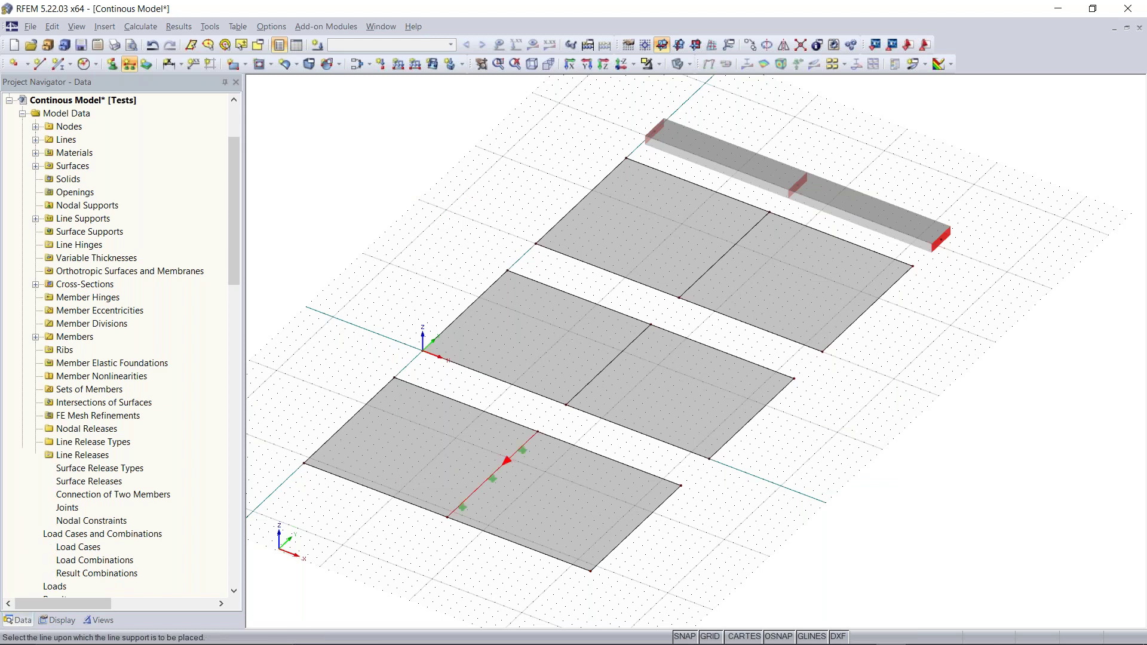
{"action": "left_click", "coordinate": [636, 341]}
{"action": "left_click", "coordinate": [731, 247]}
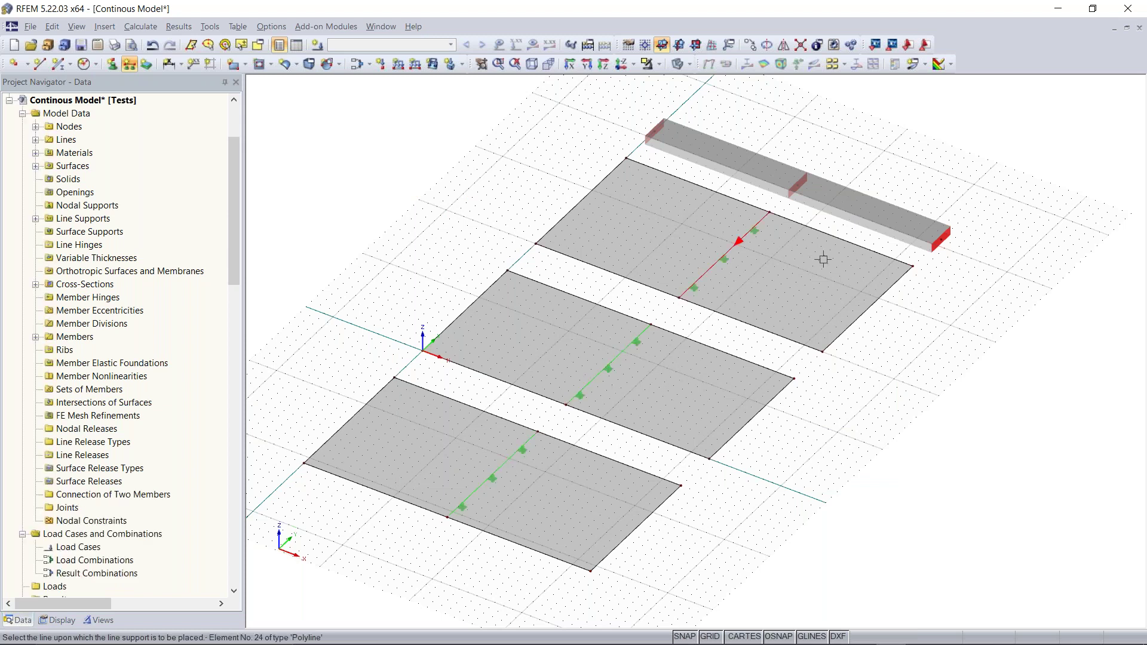
{"action": "key", "text": "Escape"}
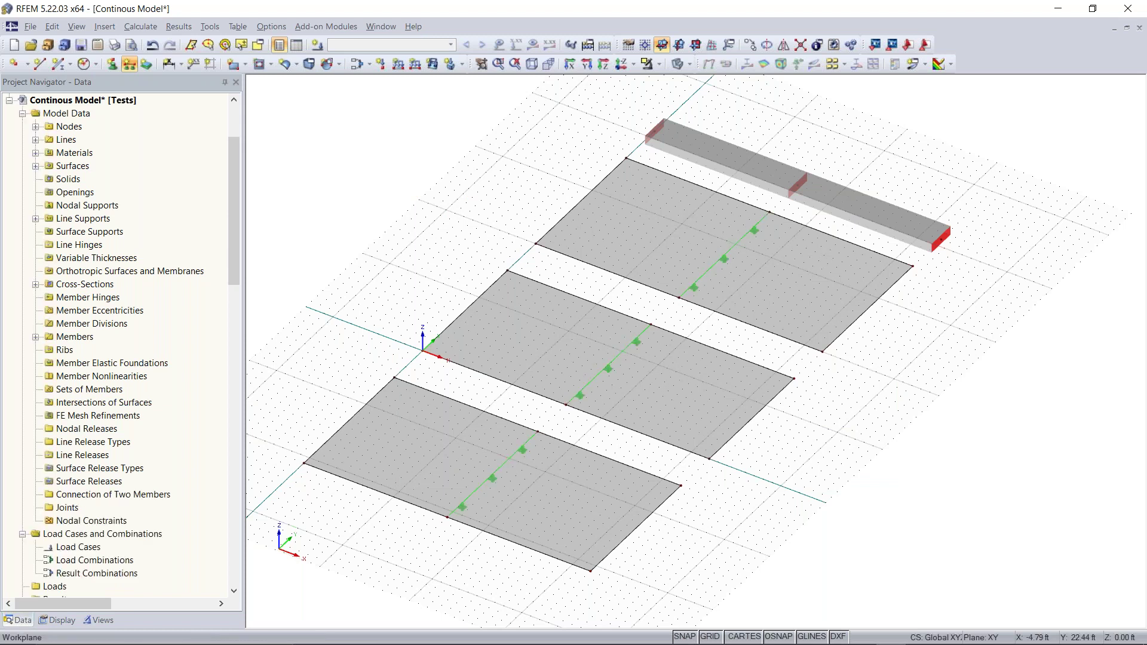
Step: Copy the lower surface's midspan line support onto both of its short edges
{"action": "middle_click_drag", "start_coordinate": [685, 486], "coordinate": [677, 422], "text": "ctrl"}
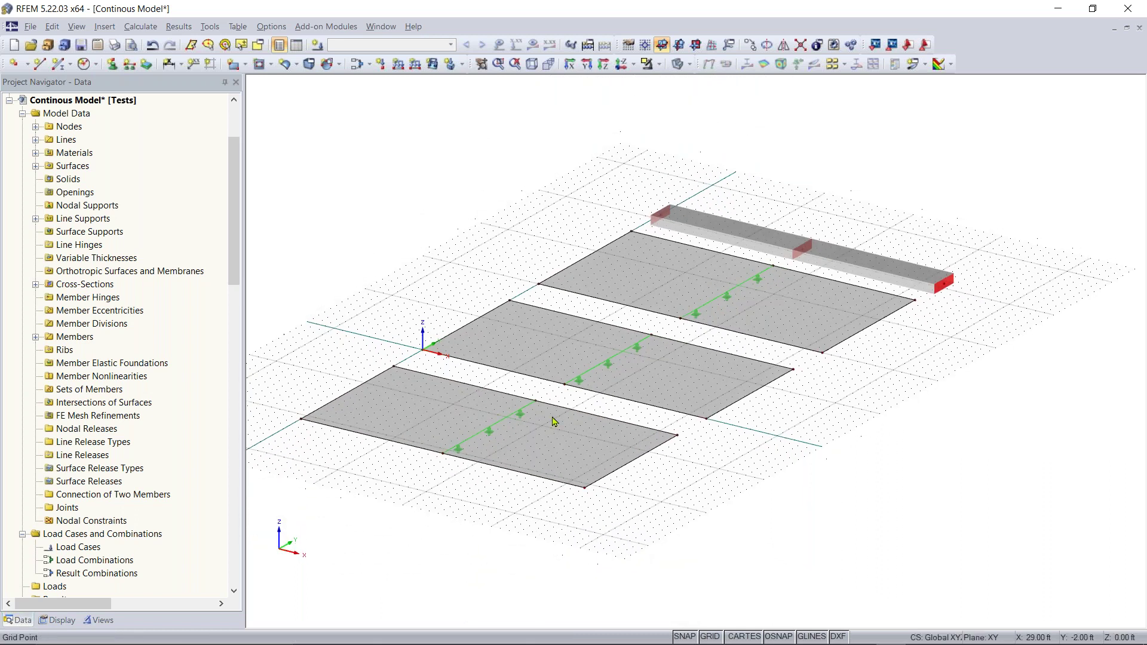
{"action": "scroll", "coordinate": [505, 426], "scroll_direction": "up", "scroll_amount": 5}
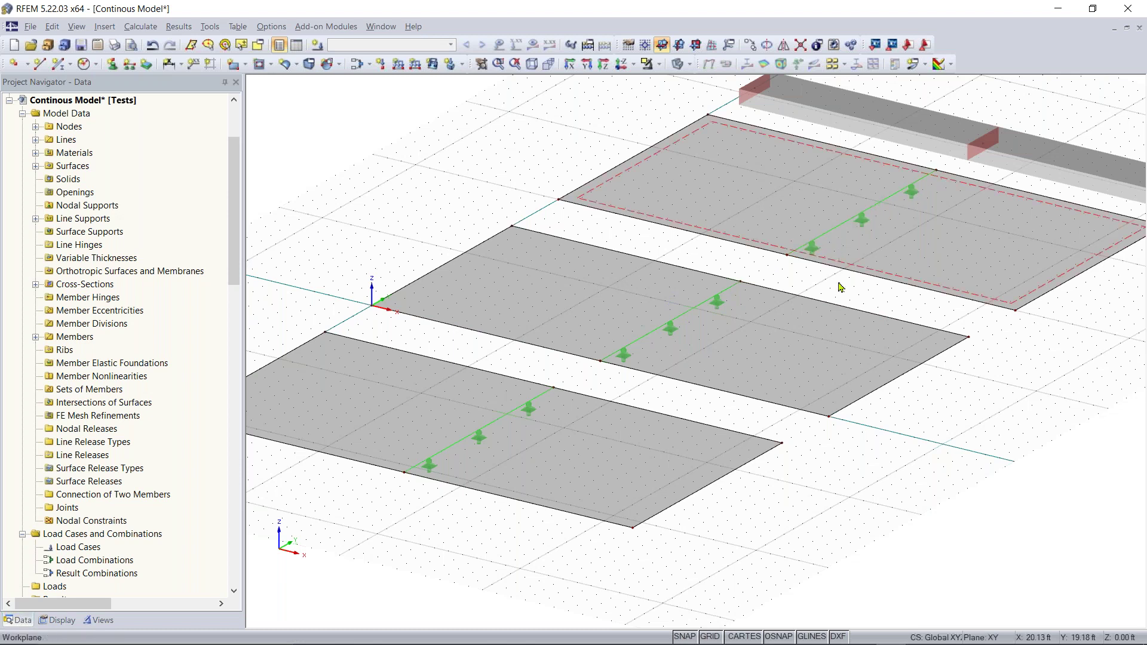
{"action": "scroll", "coordinate": [747, 317], "scroll_direction": "down", "scroll_amount": 3}
{"action": "scroll", "coordinate": [755, 358], "scroll_direction": "up", "scroll_amount": 3}
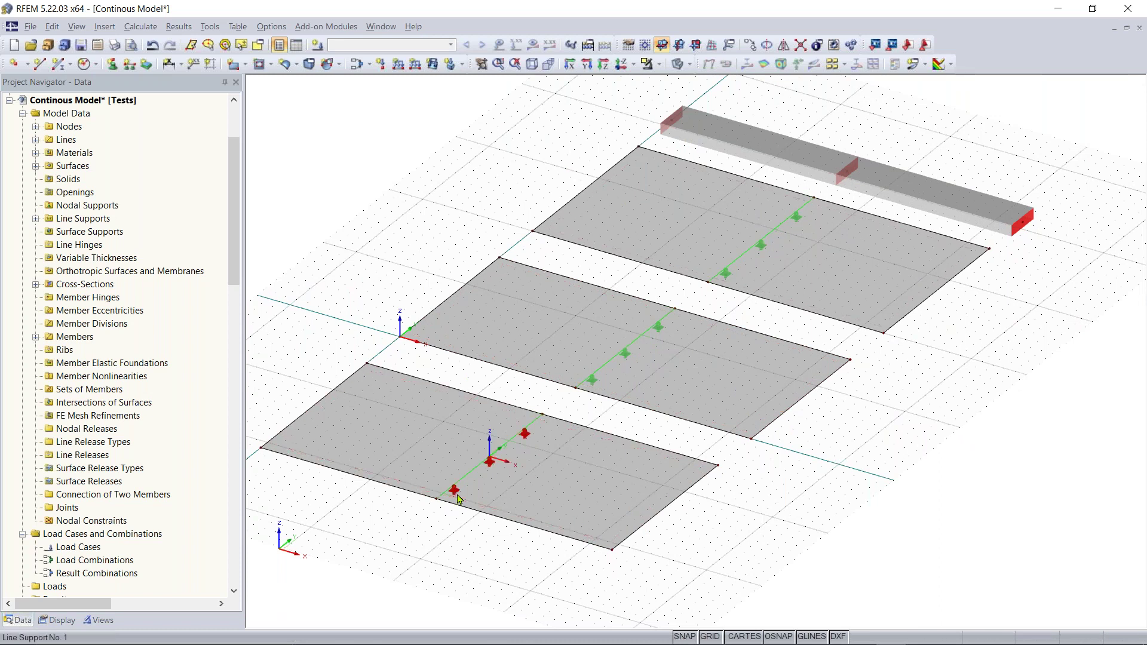
{"action": "left_click_drag", "start_coordinate": [501, 503], "coordinate": [625, 543], "text": "ctrl"}
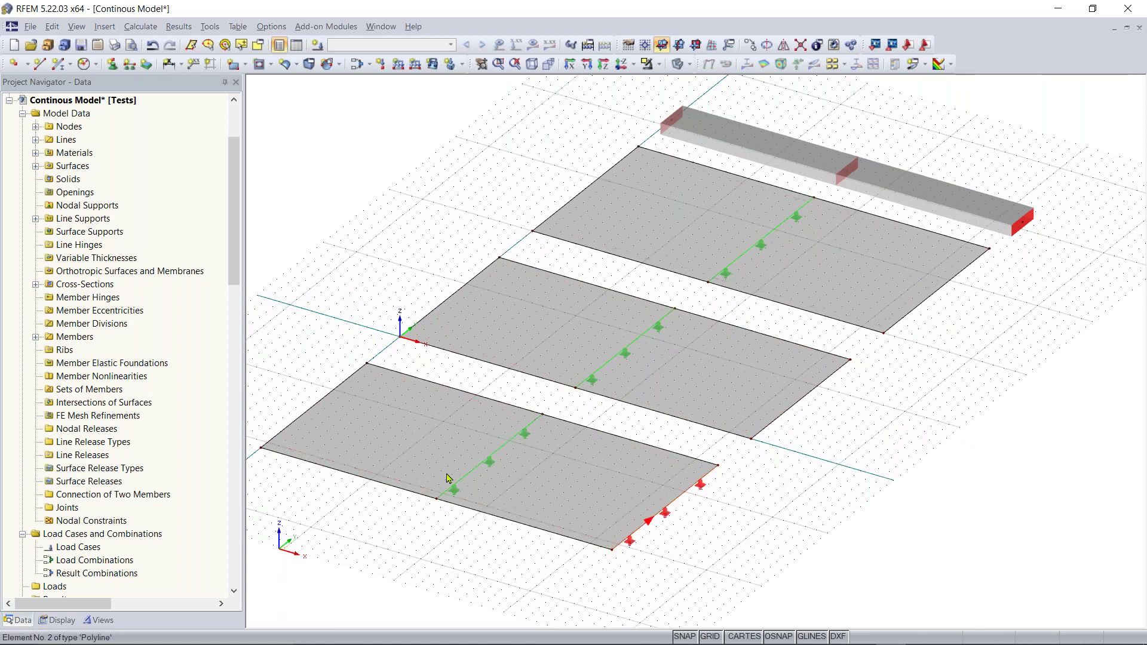
{"action": "mouse_move", "coordinate": [453, 490]}
{"action": "left_mouse_down", "text": "ctrl"}
{"action": "mouse_move", "coordinate": [448, 477]}
{"action": "mouse_move", "coordinate": [288, 425]}
{"action": "mouse_move", "coordinate": [461, 491]}
{"action": "left_mouse_up", "text": "ctrl"}
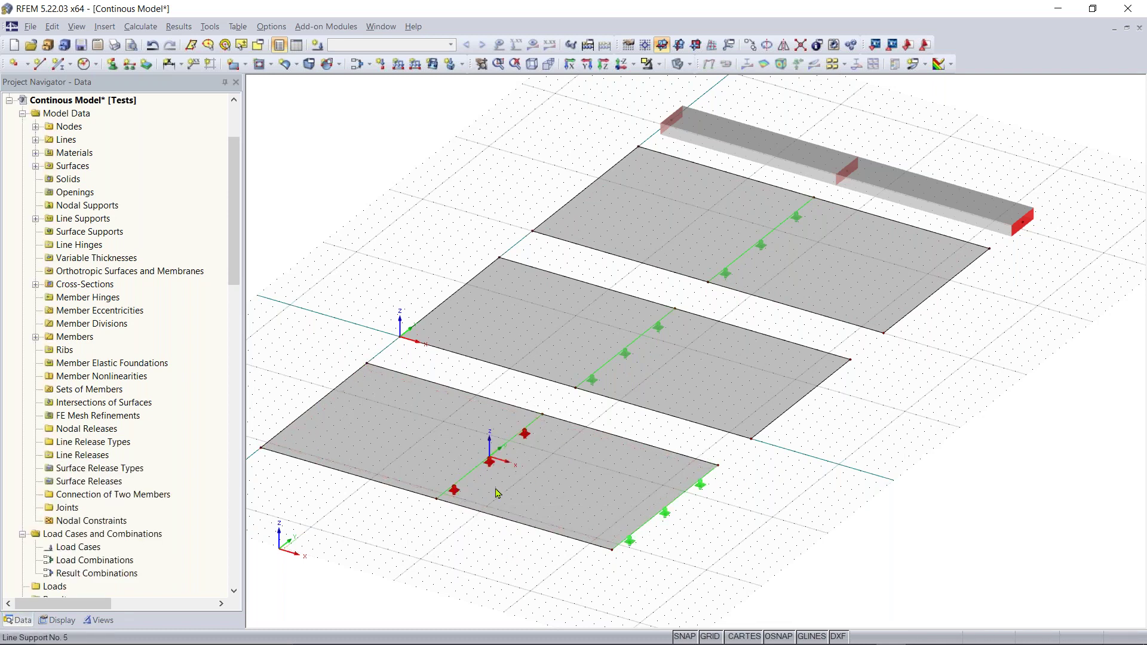
{"action": "left_click_drag", "start_coordinate": [452, 490], "coordinate": [273, 445], "text": "ctrl"}
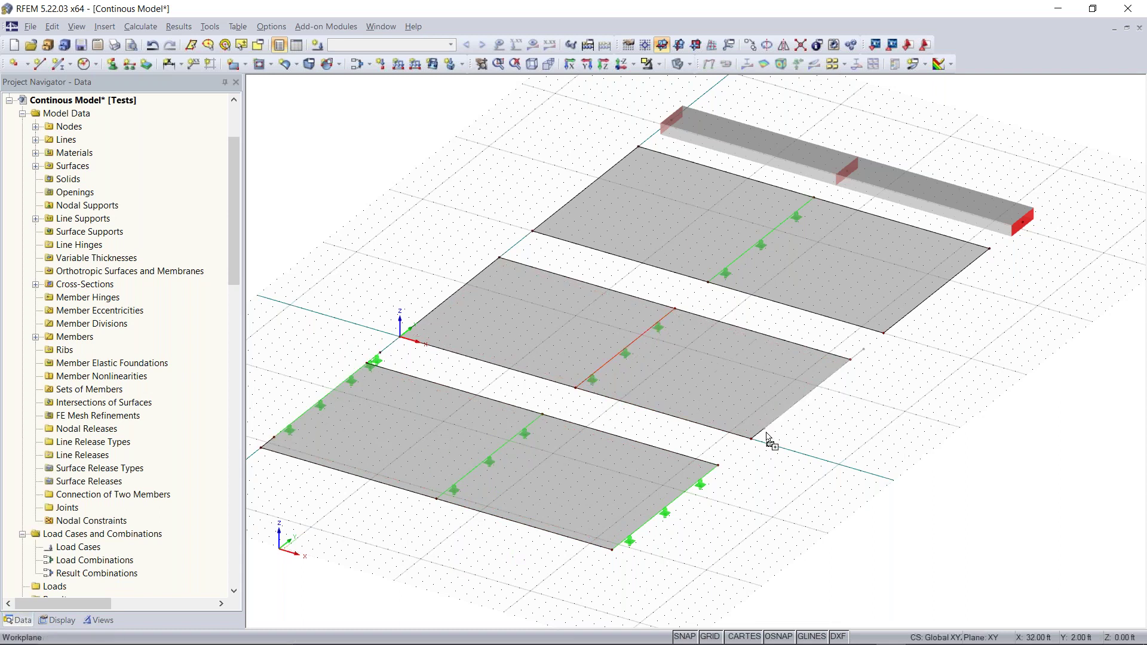
Step: Copy the middle surface's midspan line support onto both of its short edges
{"action": "left_click", "coordinate": [625, 353]}
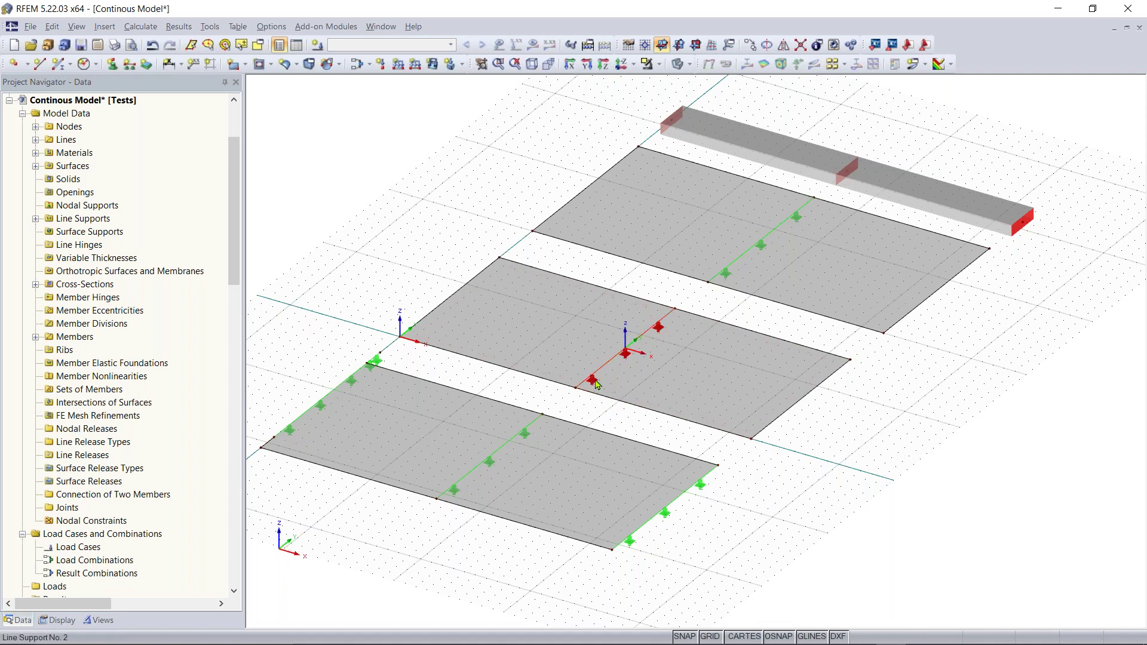
{"action": "left_click_drag", "start_coordinate": [595, 384], "coordinate": [757, 445]}
{"action": "key", "text": "Escape"}
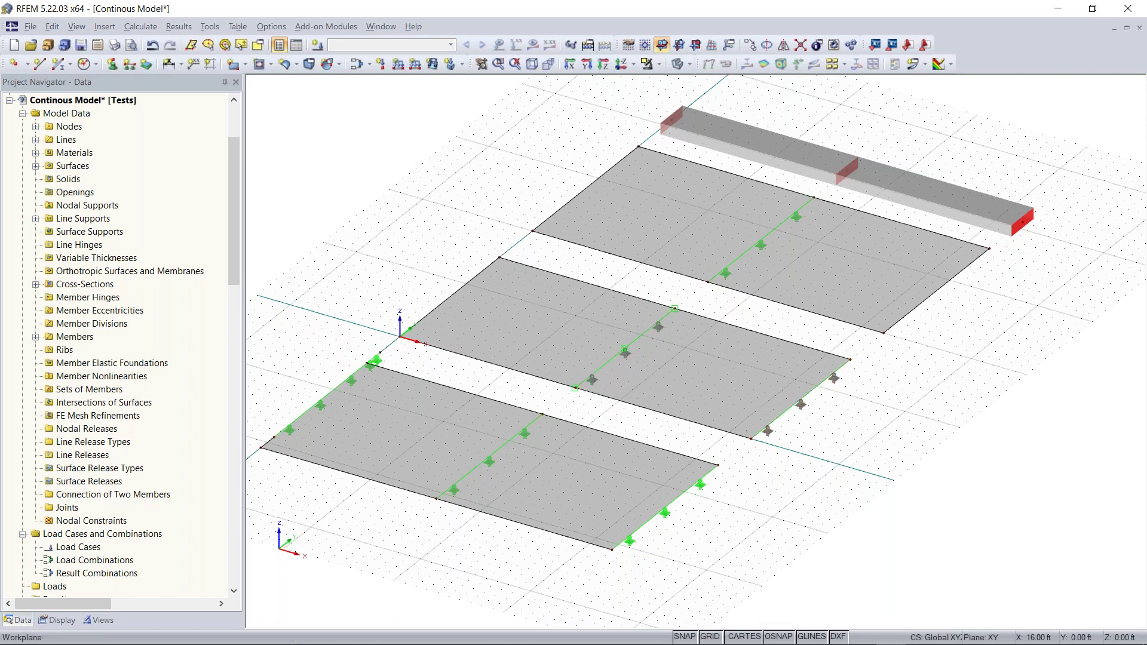
{"action": "left_click", "coordinate": [597, 382]}
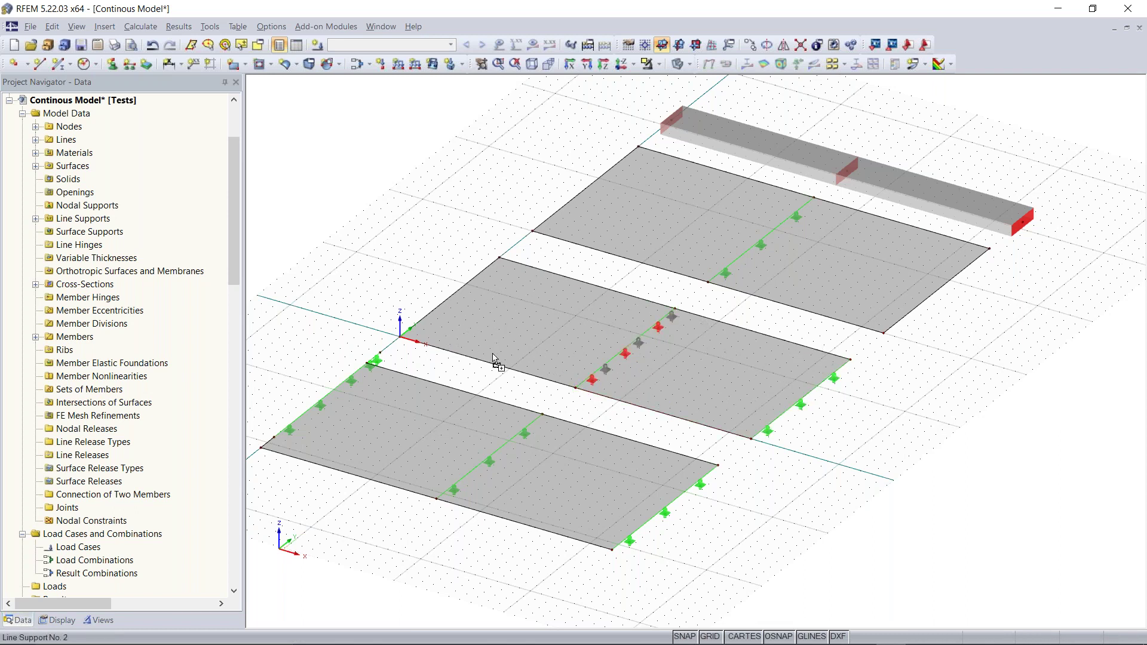
{"action": "left_click_drag", "start_coordinate": [443, 331], "coordinate": [423, 331], "text": "ctrl"}
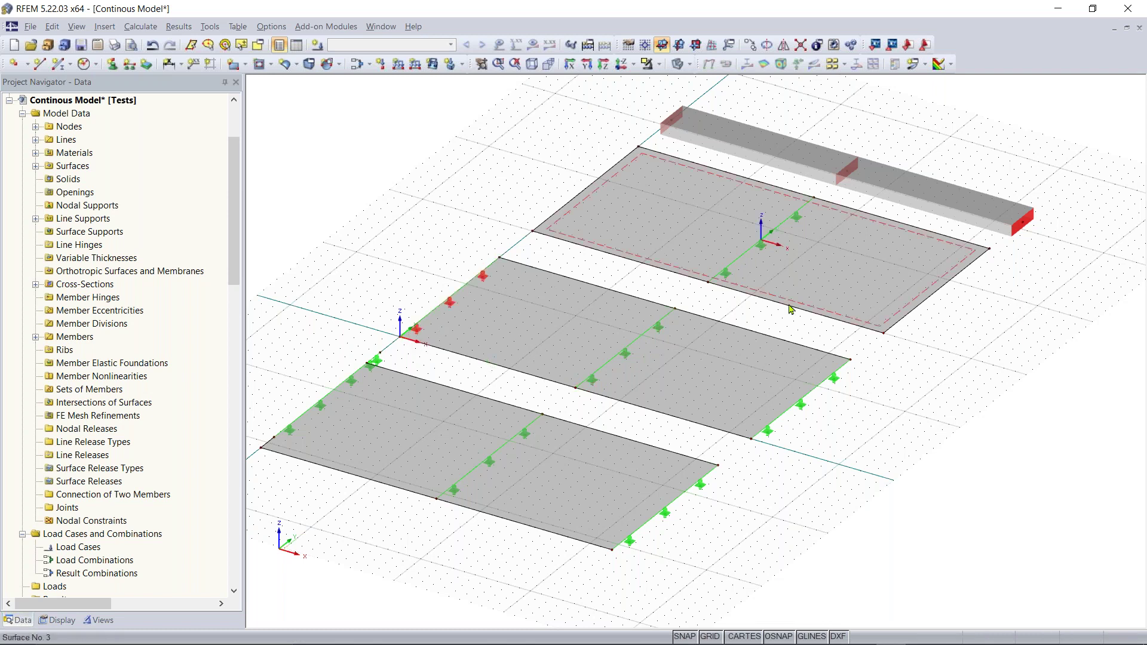
Step: Copy the upper surface's midspan line support onto its short edge farthest from X = 0
{"action": "middle_click_drag", "start_coordinate": [725, 279], "coordinate": [699, 337]}
{"action": "left_click", "coordinate": [705, 336]}
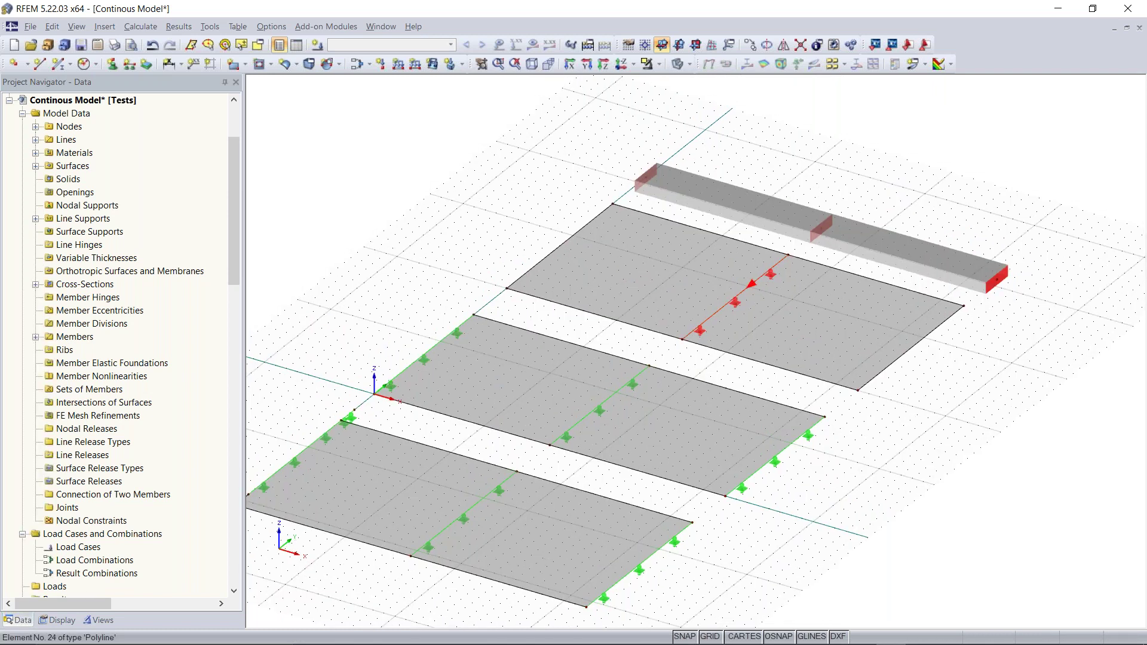
{"action": "left_click_drag", "start_coordinate": [706, 336], "coordinate": [869, 394], "text": "ctrl"}
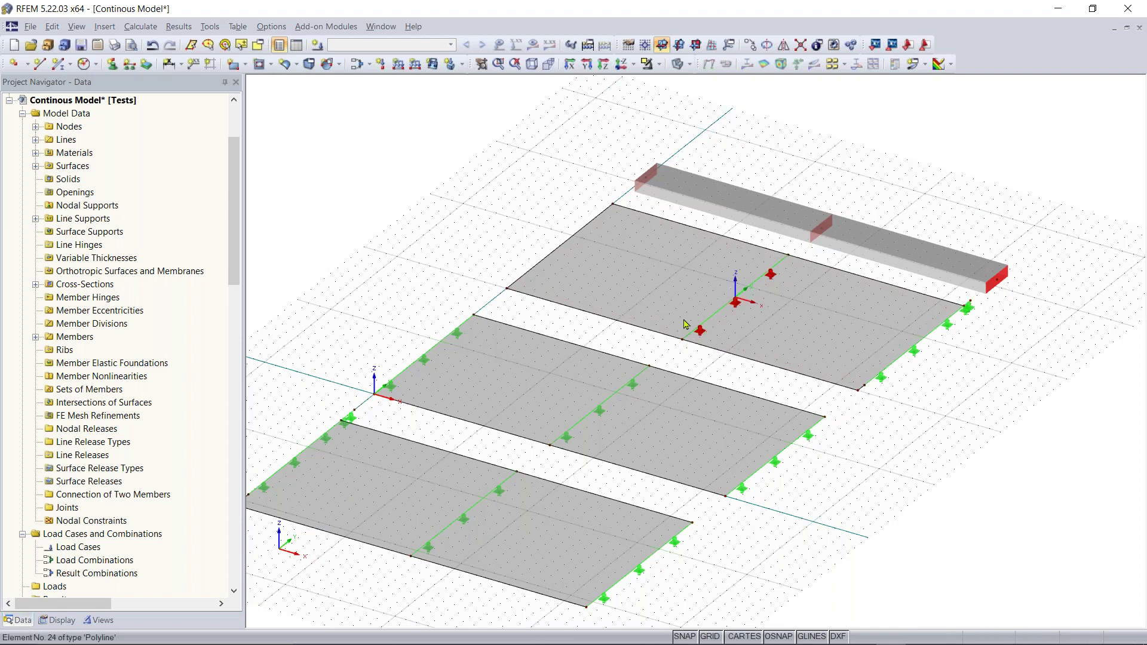
Step: Try to copy the upper surface's midspan line support onto its short edge at X = 0
{"action": "left_click", "coordinate": [701, 330]}
{"action": "left_click", "coordinate": [700, 330]}
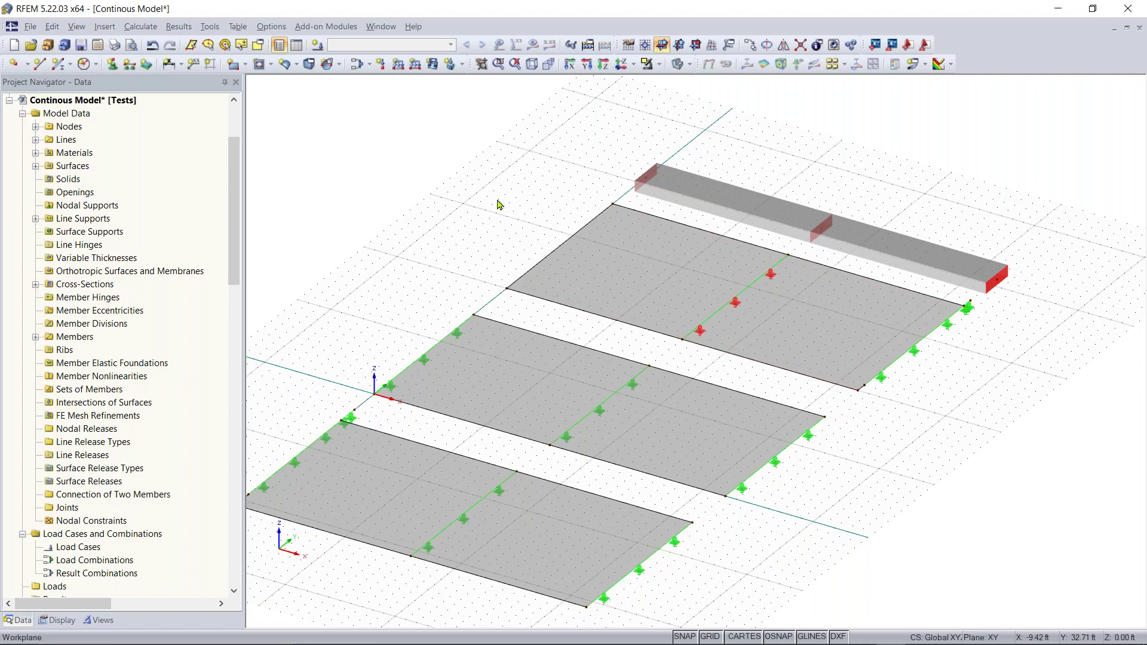
{"action": "left_click_drag", "start_coordinate": [699, 332], "coordinate": [503, 278], "text": "ctrl"}
{"action": "scroll", "coordinate": [687, 335], "scroll_direction": "up", "scroll_amount": 4}
{"action": "scroll", "coordinate": [707, 360], "scroll_direction": "down", "scroll_amount": 1}
{"action": "left_click_drag", "start_coordinate": [719, 337], "coordinate": [365, 258], "text": "ctrl"}
{"action": "scroll", "coordinate": [461, 321], "scroll_direction": "down", "scroll_amount": 1}
Step: Assign the existing line support type to the upper surface's short edge at X = 0, and end the command
{"action": "left_click", "coordinate": [129, 66]}
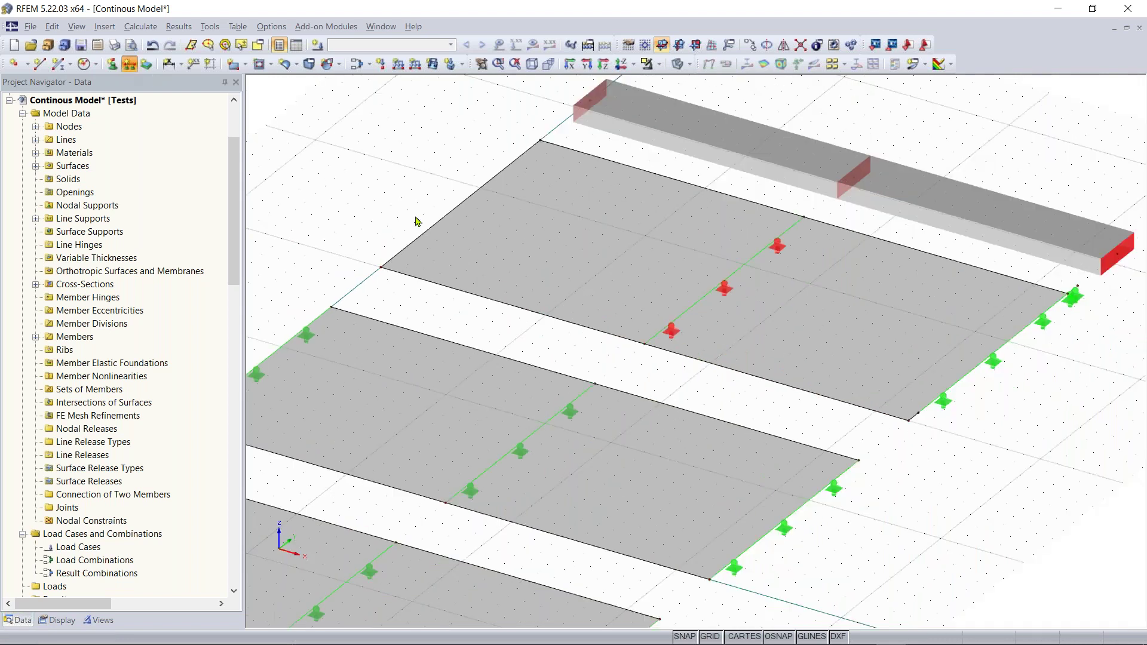
{"action": "left_click", "coordinate": [649, 343]}
{"action": "left_click", "coordinate": [722, 463]}
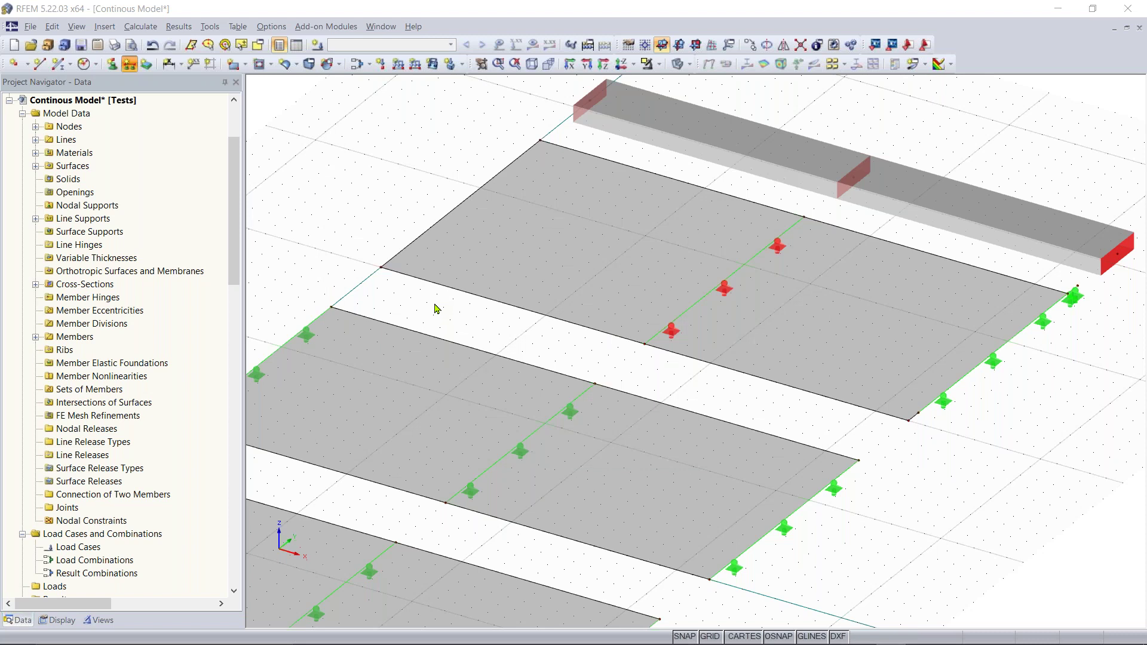
{"action": "left_click", "coordinate": [426, 232]}
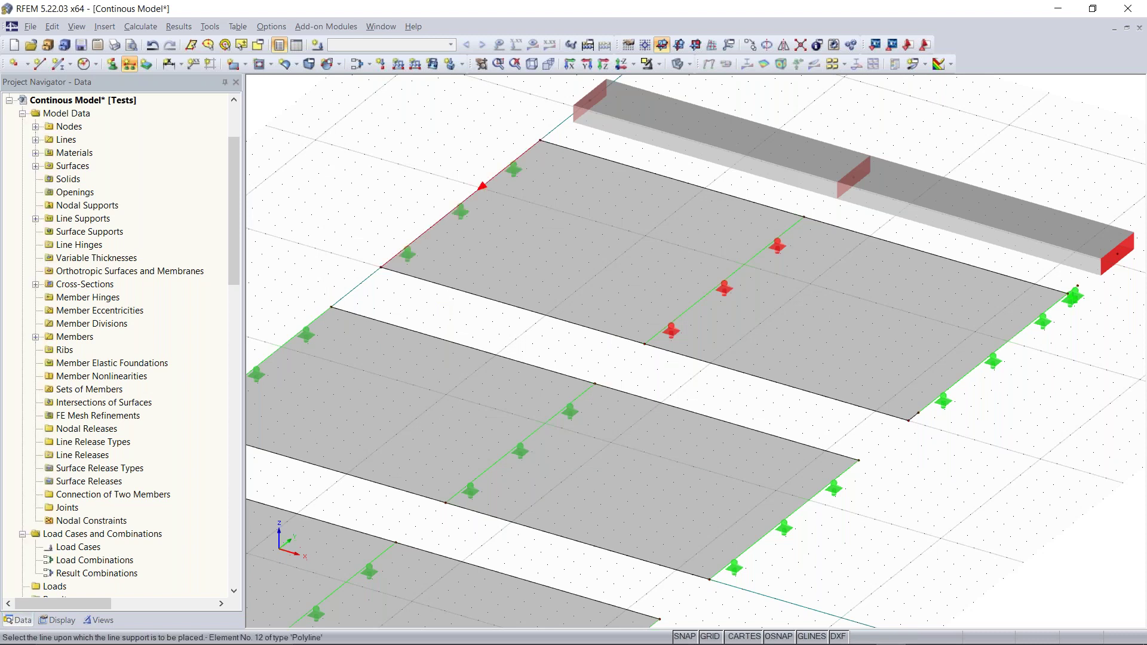
{"action": "key", "text": "Escape"}
{"action": "scroll", "coordinate": [391, 173], "scroll_direction": "down", "scroll_amount": 1}
{"action": "middle_click_drag", "start_coordinate": [398, 198], "coordinate": [398, 290]}
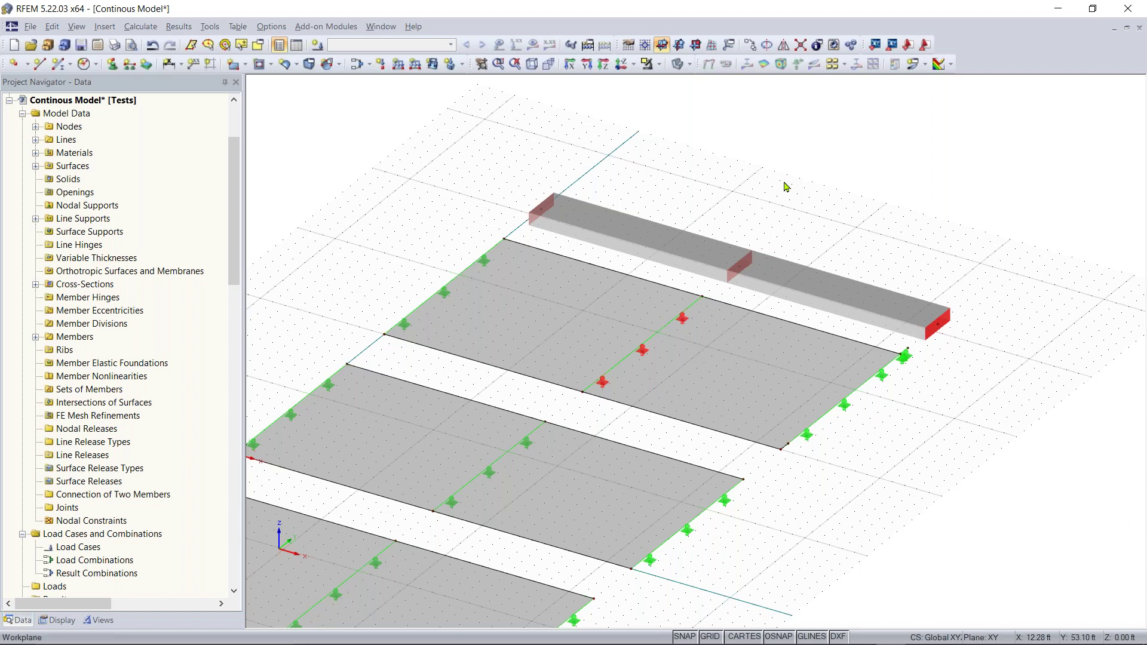
{"action": "left_click", "coordinate": [902, 514]}
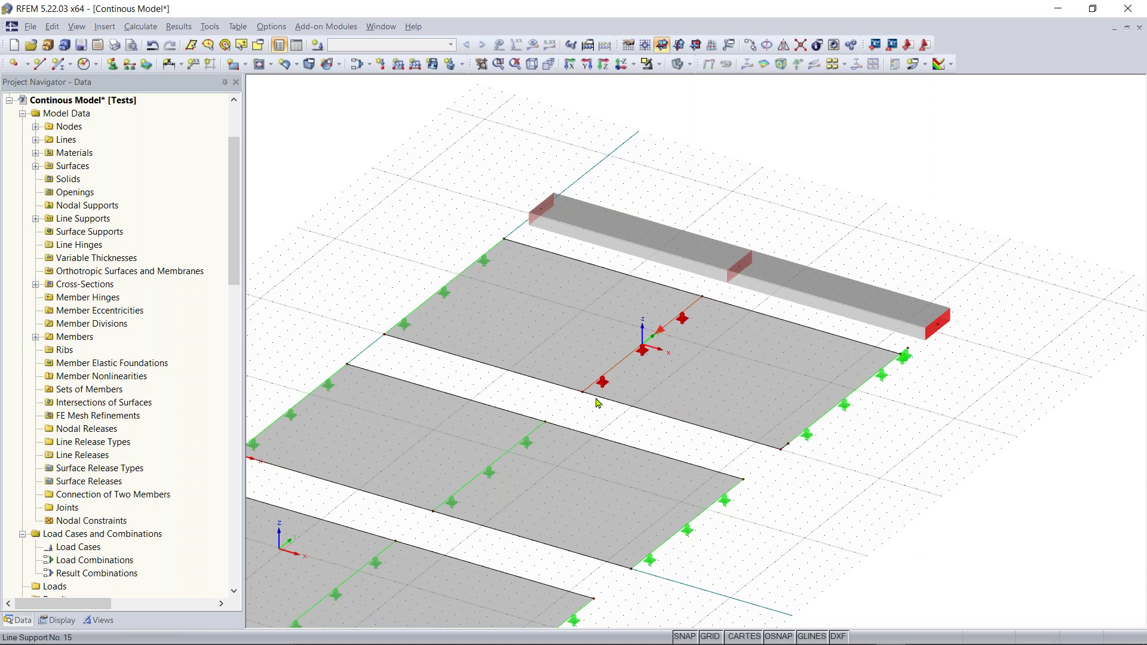
{"action": "left_click", "coordinate": [626, 370]}
{"action": "left_click", "coordinate": [736, 278]}
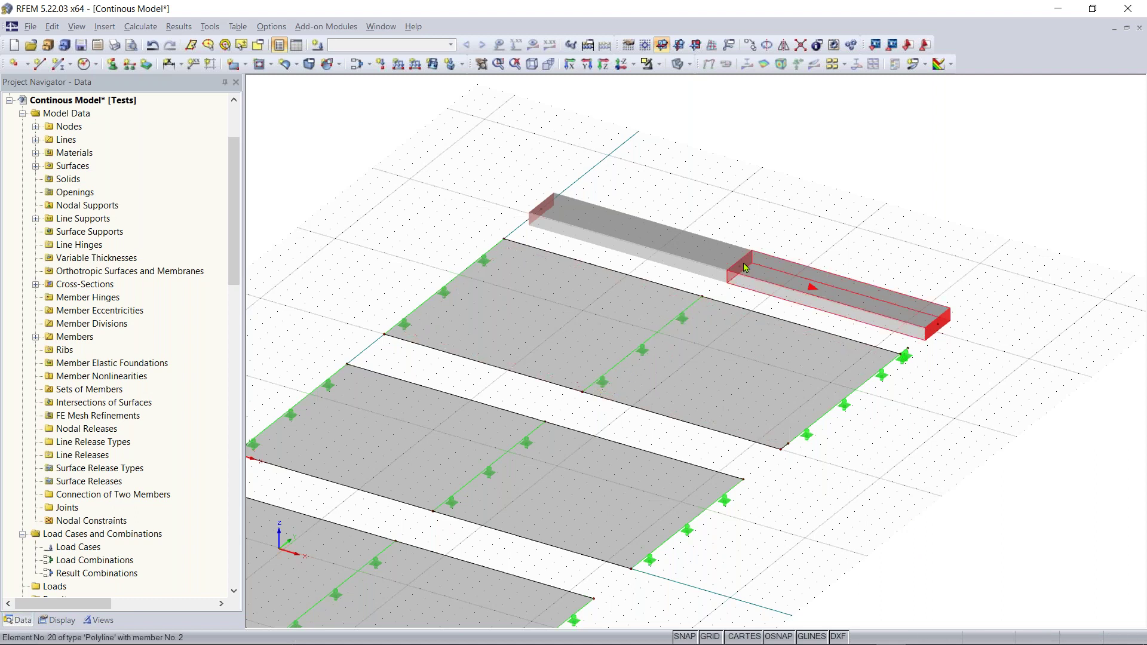
Step: Place Hinged nodal supports on the beam's midspan node and on its end node farthest from X = 0
{"action": "middle_click_drag", "start_coordinate": [960, 376], "coordinate": [897, 386]}
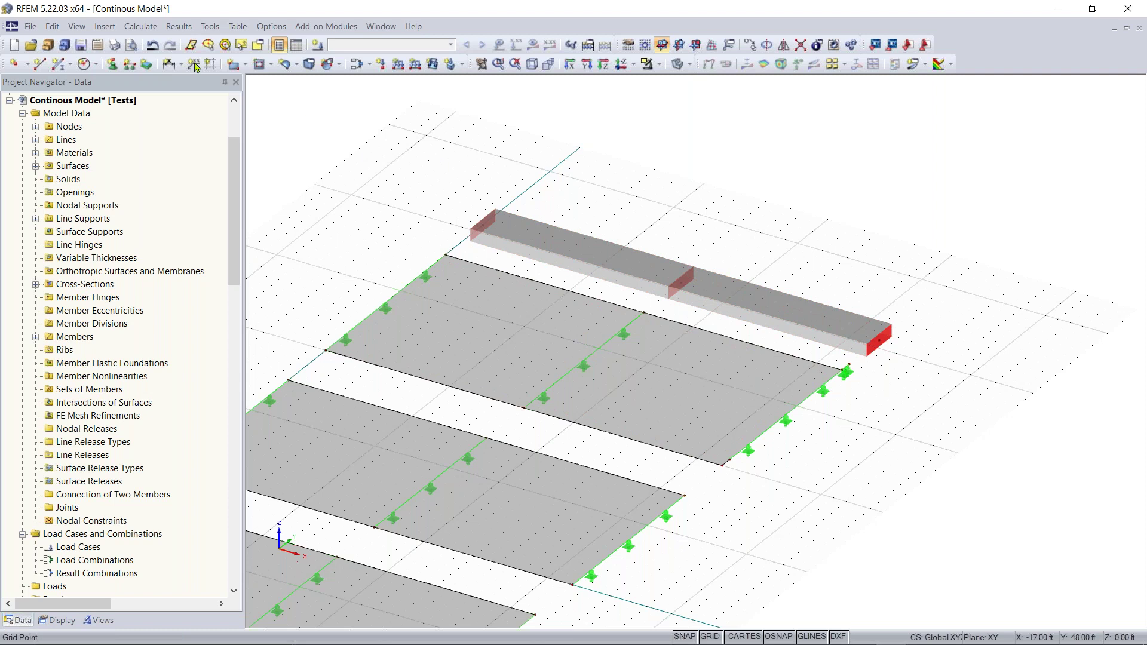
{"action": "left_click", "coordinate": [113, 65]}
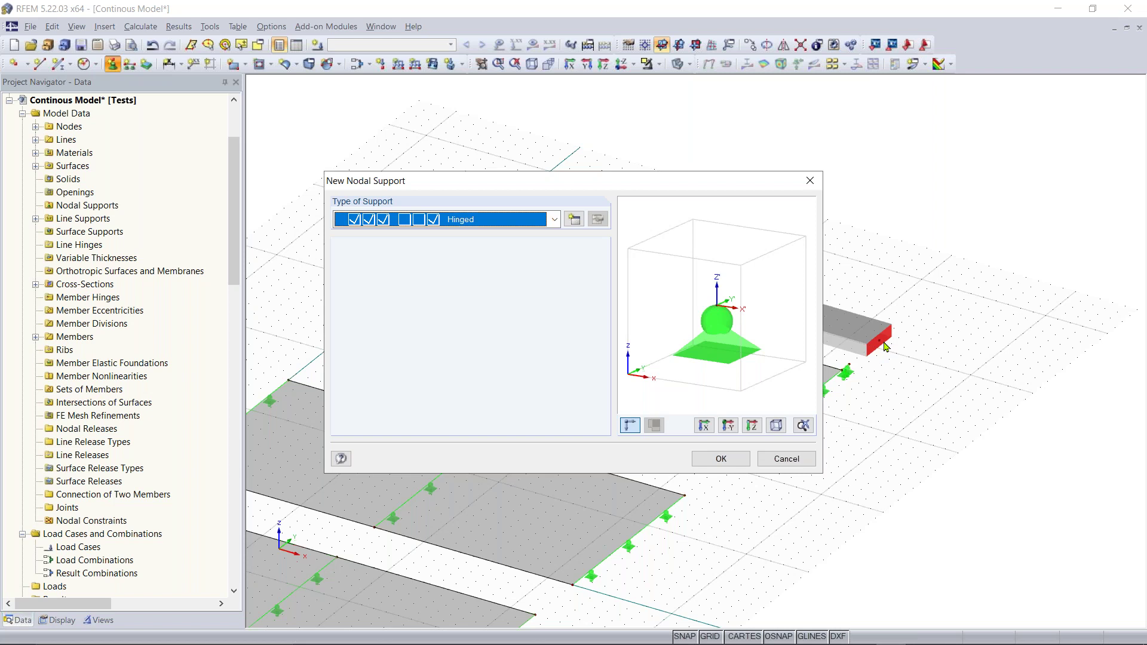
{"action": "left_click", "coordinate": [721, 459]}
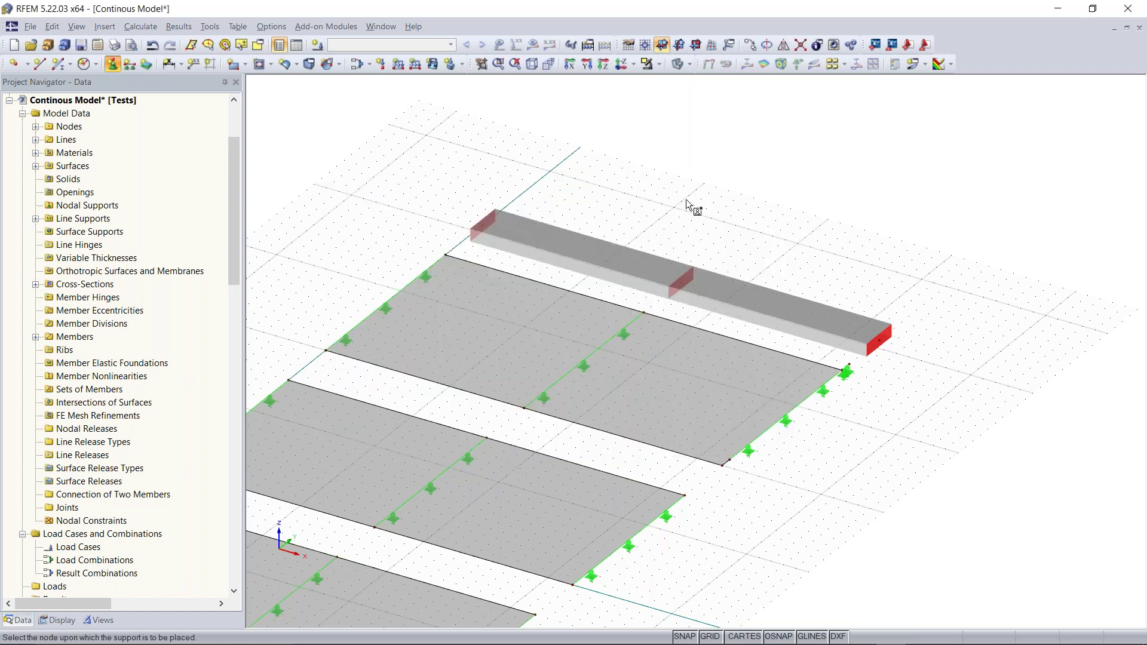
{"action": "left_click", "coordinate": [683, 283]}
{"action": "scroll", "coordinate": [683, 289], "scroll_direction": "up", "scroll_amount": 3}
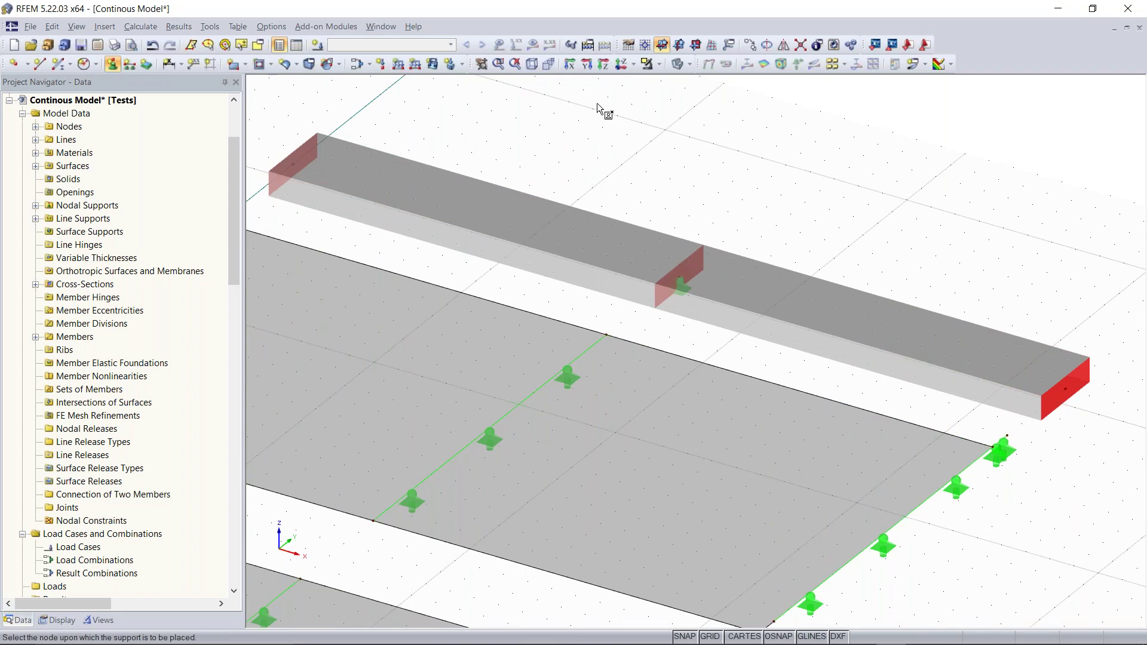
{"action": "left_click", "coordinate": [1069, 387]}
{"action": "key", "text": "Escape"}
{"action": "scroll", "coordinate": [899, 258], "scroll_direction": "down", "scroll_amount": 2}
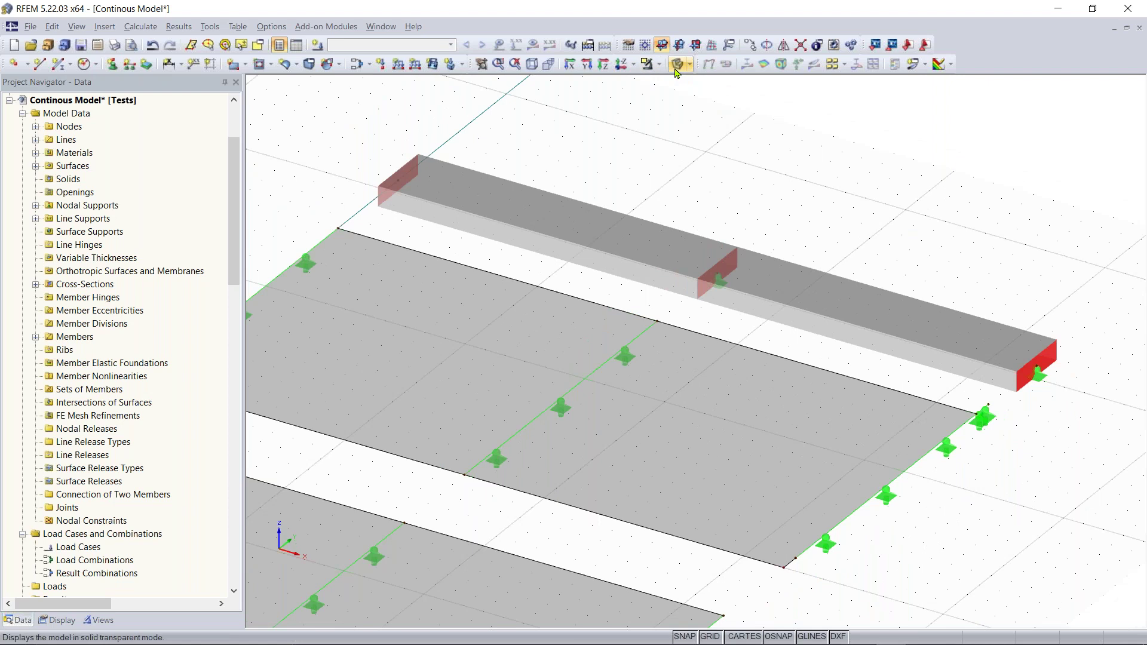
Step: Display the model as wireframe and examine the hinged nodal support at the beam's midspan
{"action": "left_click", "coordinate": [676, 68]}
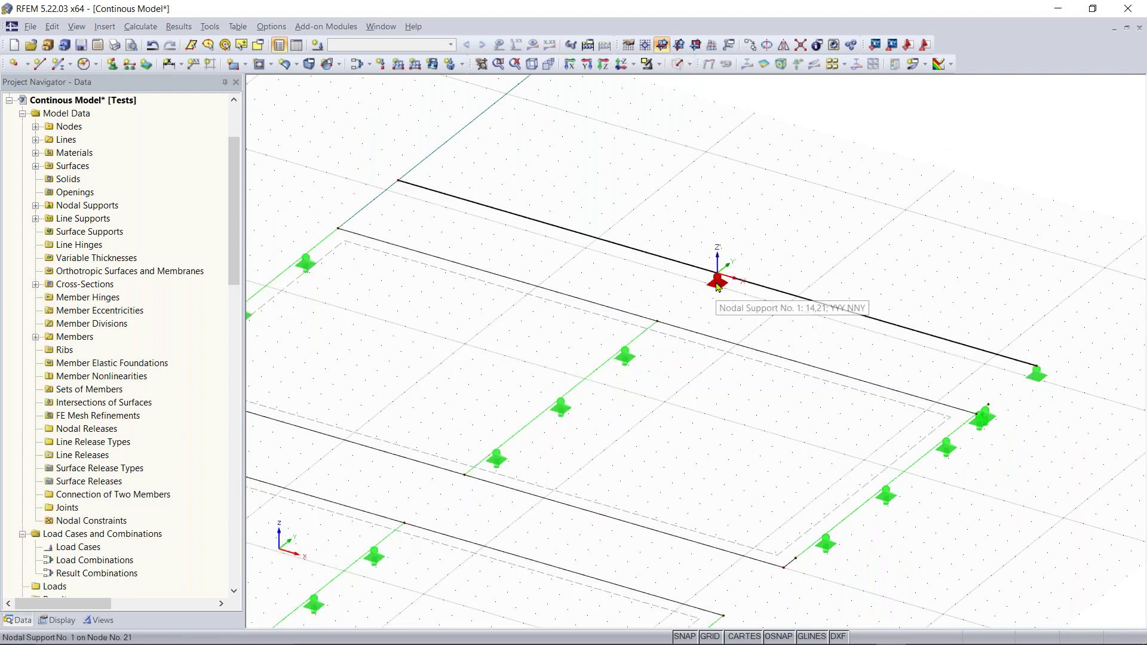
{"action": "scroll", "coordinate": [718, 285], "scroll_direction": "up", "scroll_amount": 3}
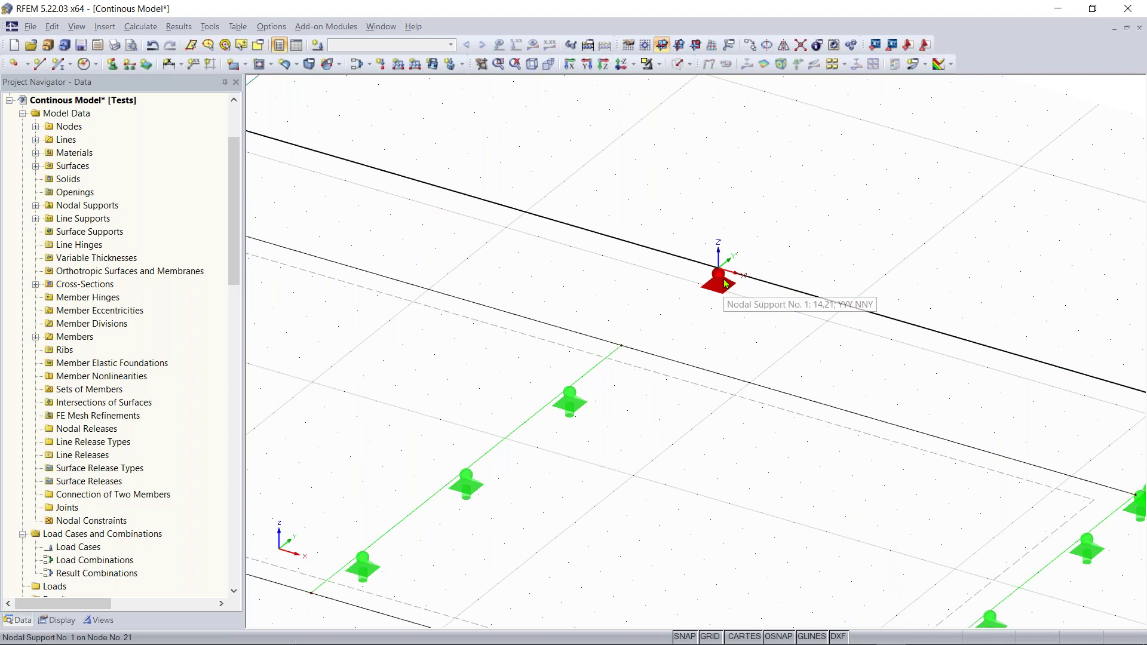
{"action": "scroll", "coordinate": [725, 284], "scroll_direction": "down", "scroll_amount": 4}
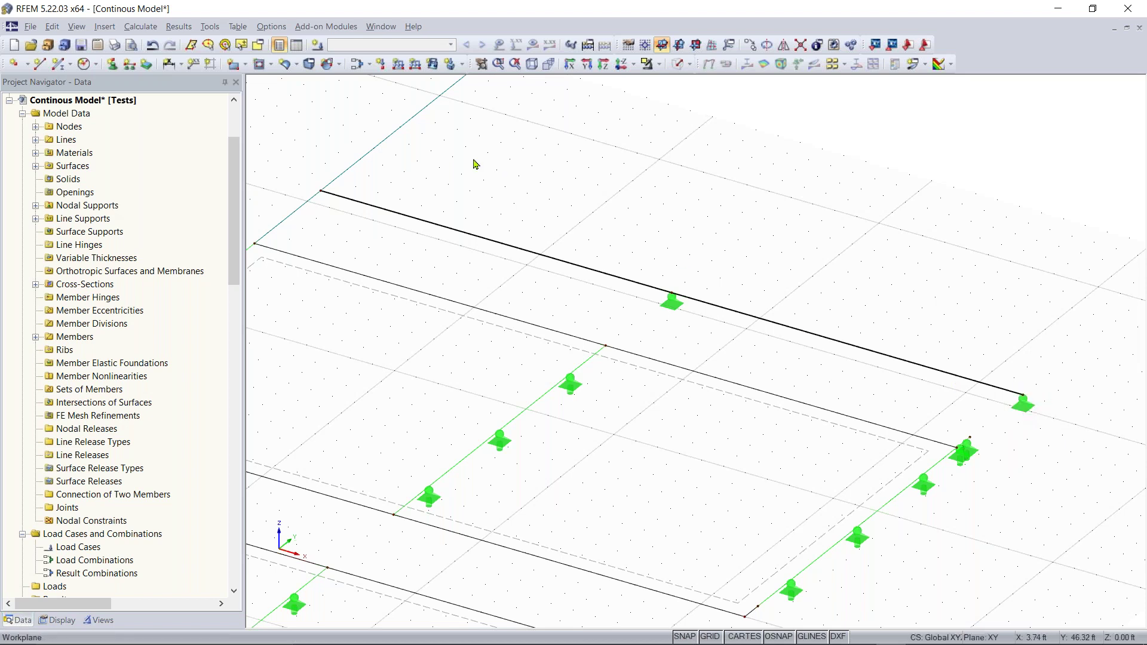
Step: Define a new nodal support type that also restrains rotation about X, and place it on the beam's end node at X = 0
{"action": "middle_click_drag", "start_coordinate": [418, 267], "coordinate": [516, 307]}
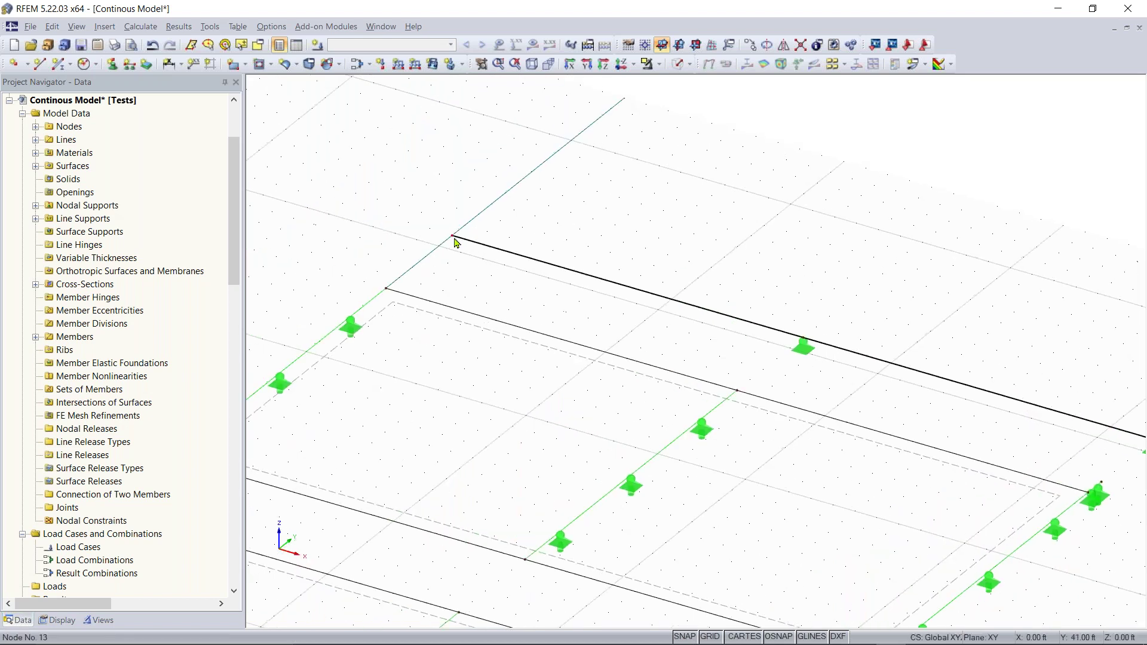
{"action": "left_click", "coordinate": [113, 65]}
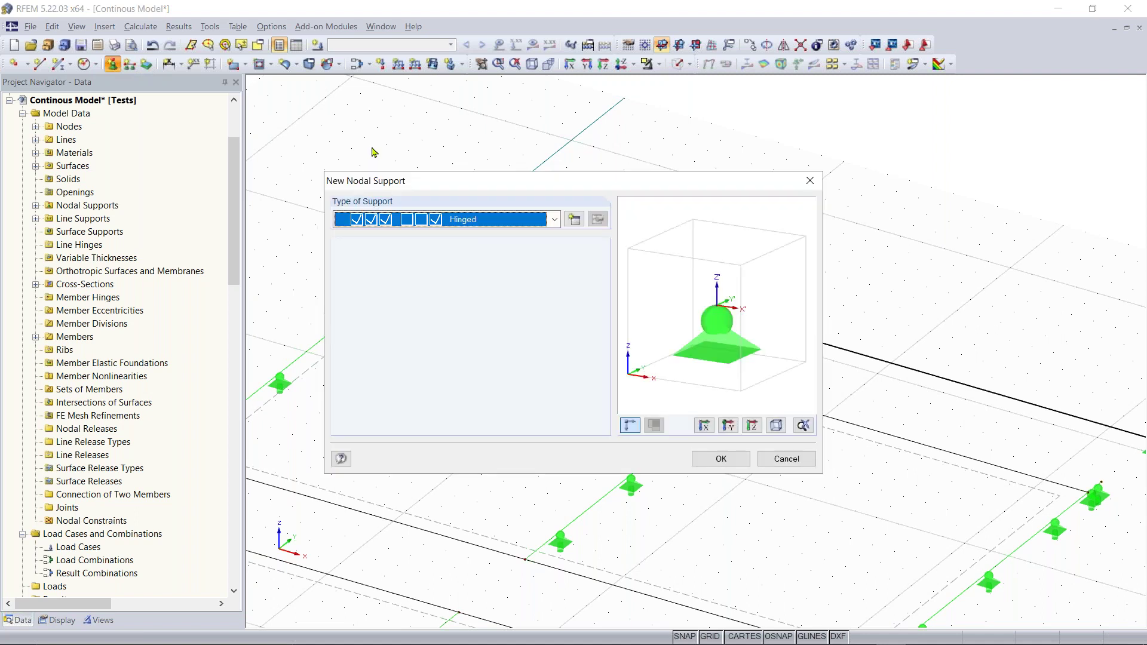
{"action": "left_click", "coordinate": [574, 220]}
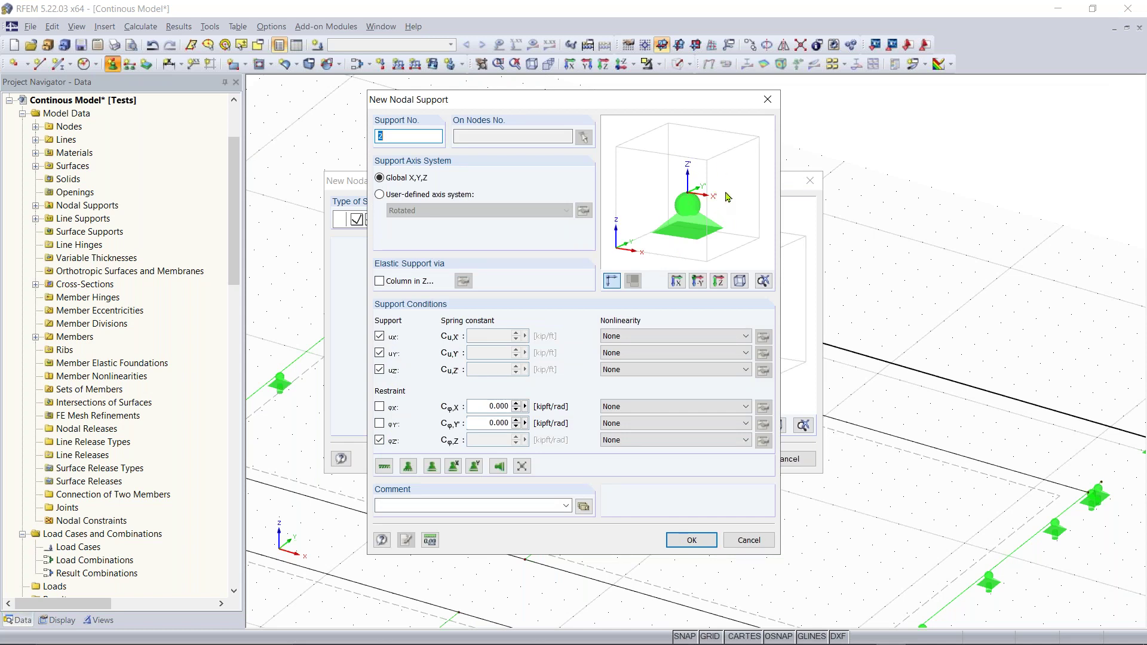
{"action": "left_click", "coordinate": [380, 407]}
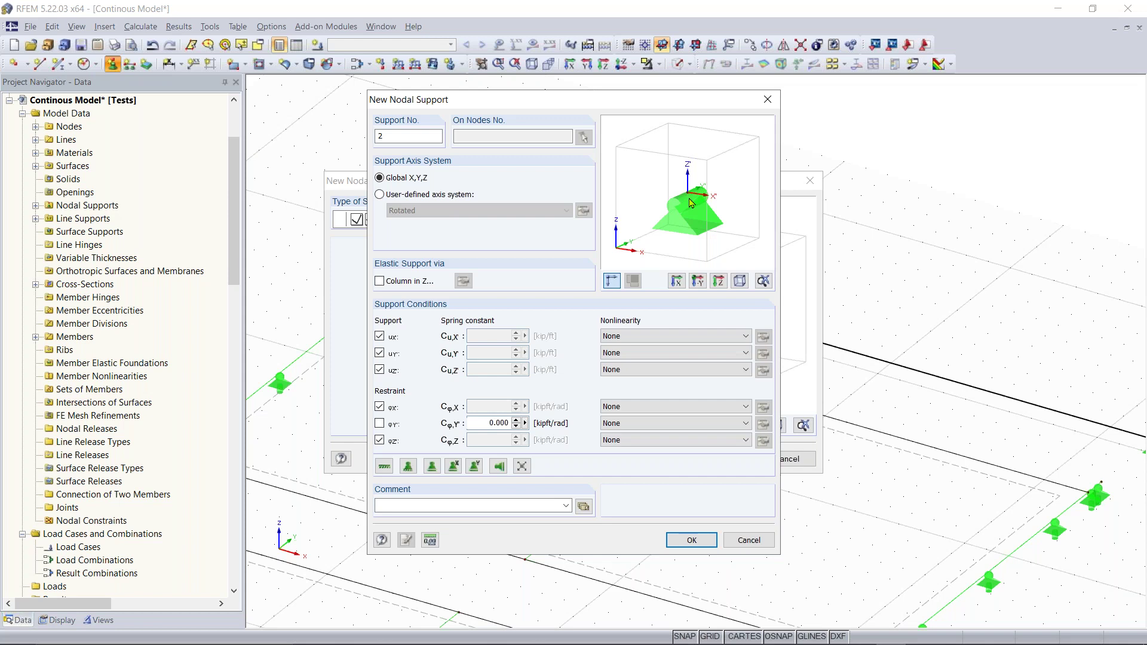
{"action": "left_click", "coordinate": [692, 539]}
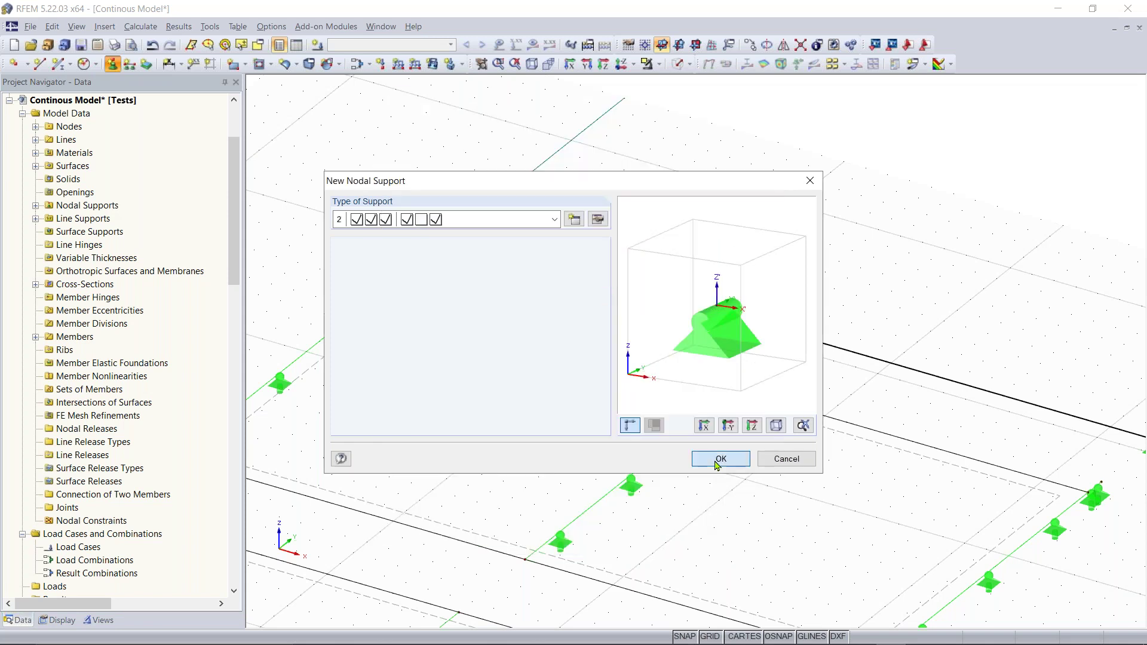
{"action": "left_click", "coordinate": [719, 458]}
{"action": "left_click", "coordinate": [452, 235]}
{"action": "scroll", "coordinate": [681, 217], "scroll_direction": "down", "scroll_amount": 2}
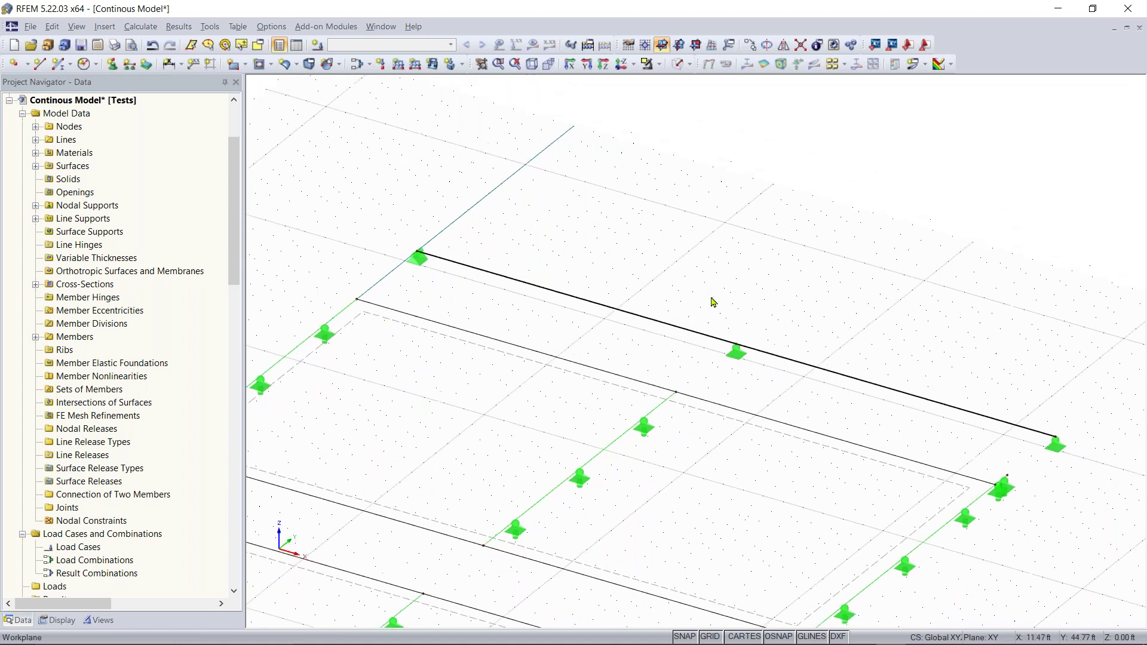
Step: Bring all three surfaces and the beam into view and return the display to solid transparent rendering
{"action": "scroll", "coordinate": [667, 303], "scroll_direction": "down", "scroll_amount": 1}
{"action": "scroll", "coordinate": [667, 302], "scroll_direction": "down", "scroll_amount": 1}
{"action": "middle_click_drag", "start_coordinate": [634, 322], "coordinate": [653, 276]}
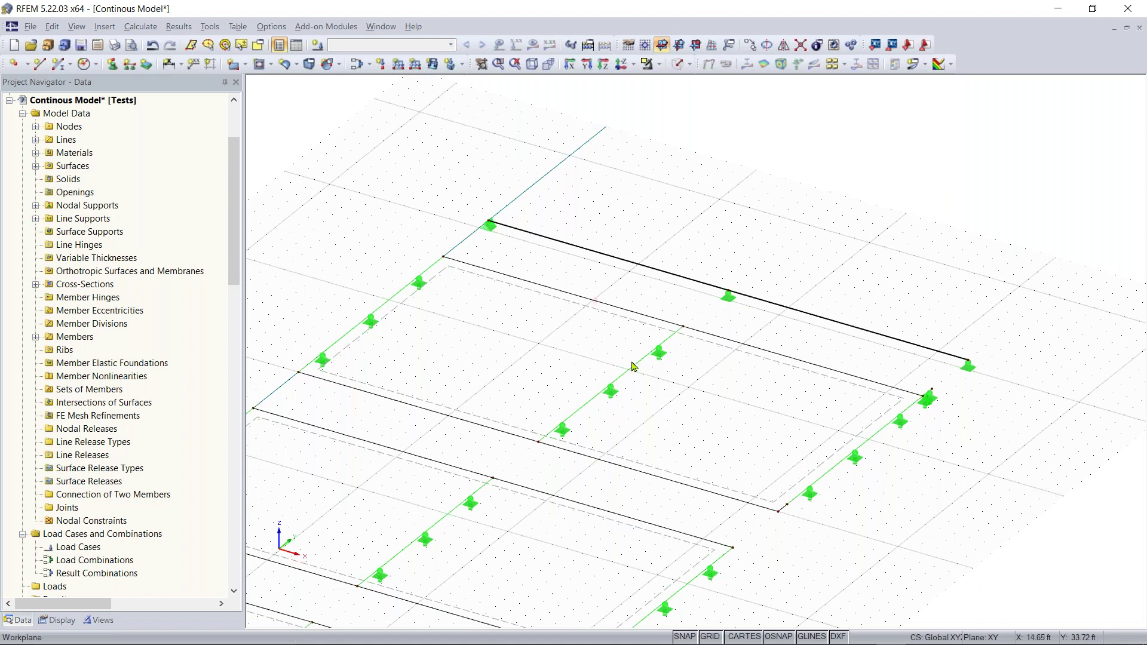
{"action": "scroll", "coordinate": [635, 366], "scroll_direction": "down", "scroll_amount": 4}
{"action": "middle_click_drag", "start_coordinate": [586, 426], "coordinate": [705, 294]}
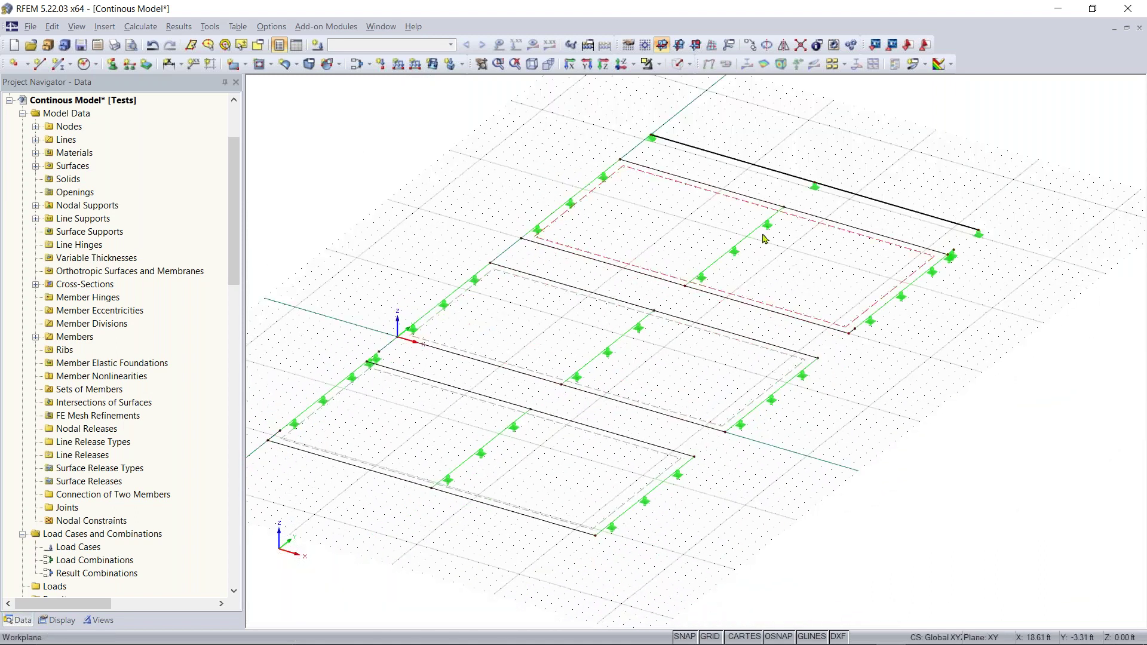
{"action": "left_click", "coordinate": [677, 63]}
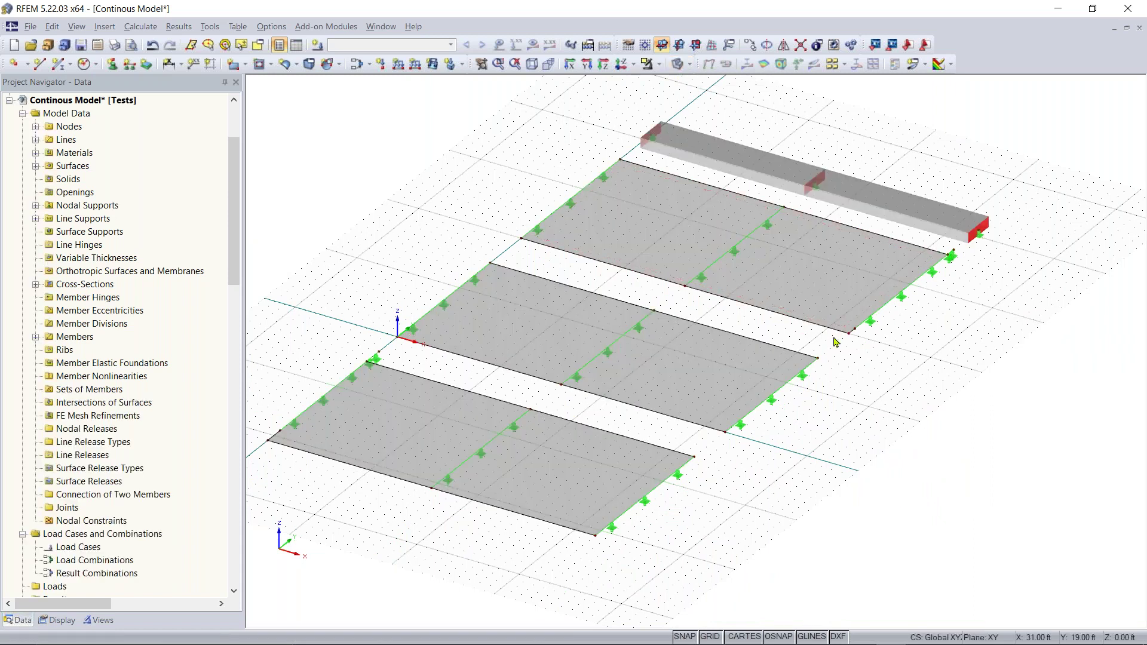
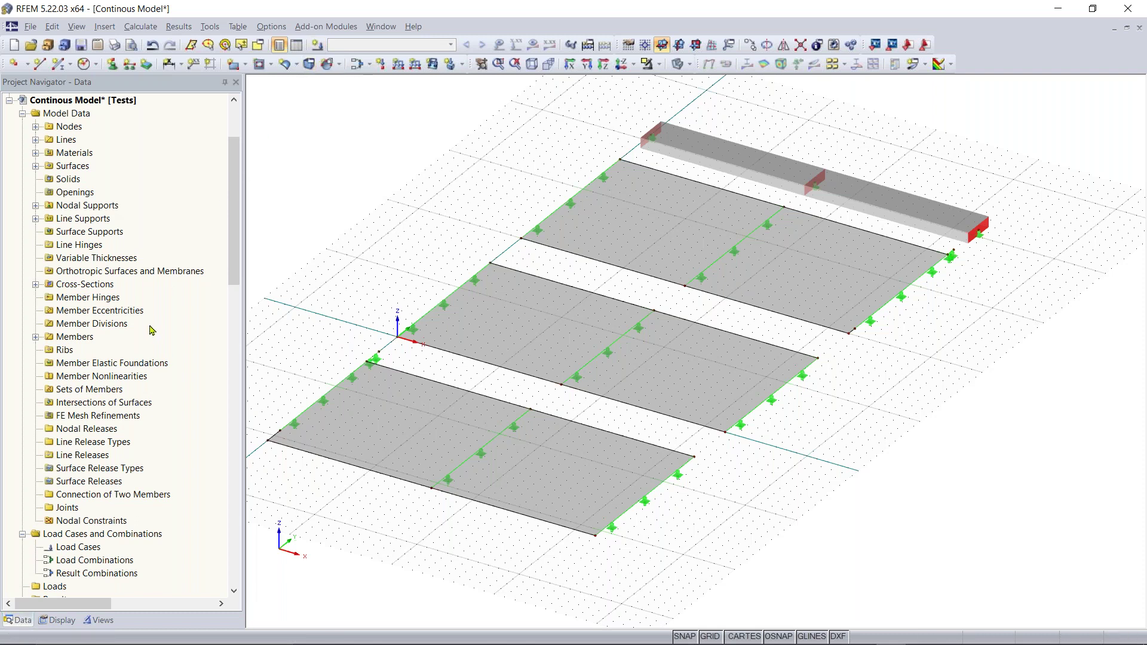
Step: Create a new load case LC1 with the description "Test - Dead load - Self-weight OFF"
{"action": "scroll", "coordinate": [151, 330], "scroll_direction": "down", "scroll_amount": 2}
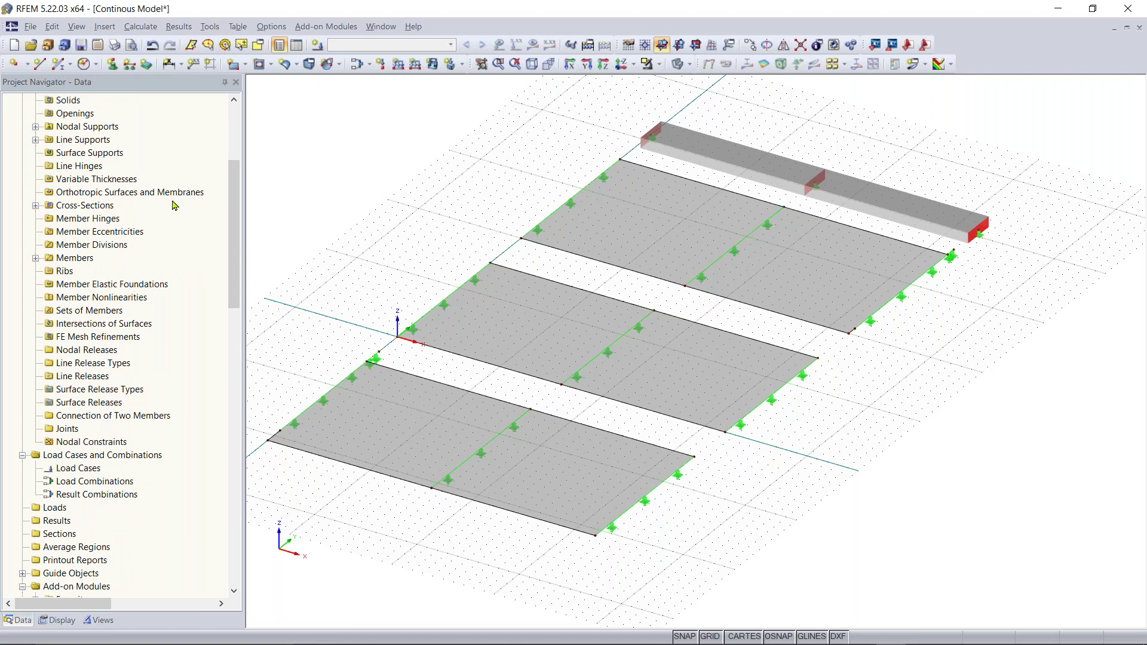
{"action": "scroll", "coordinate": [113, 237], "scroll_direction": "down", "scroll_amount": 2}
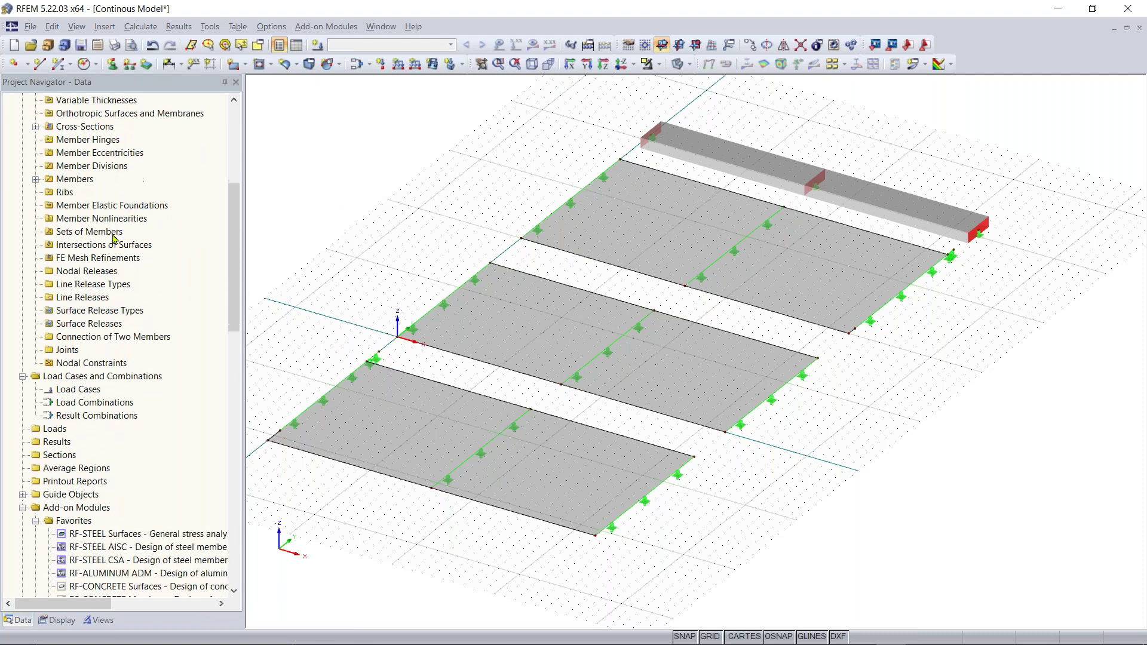
{"action": "scroll", "coordinate": [114, 238], "scroll_direction": "down", "scroll_amount": 2}
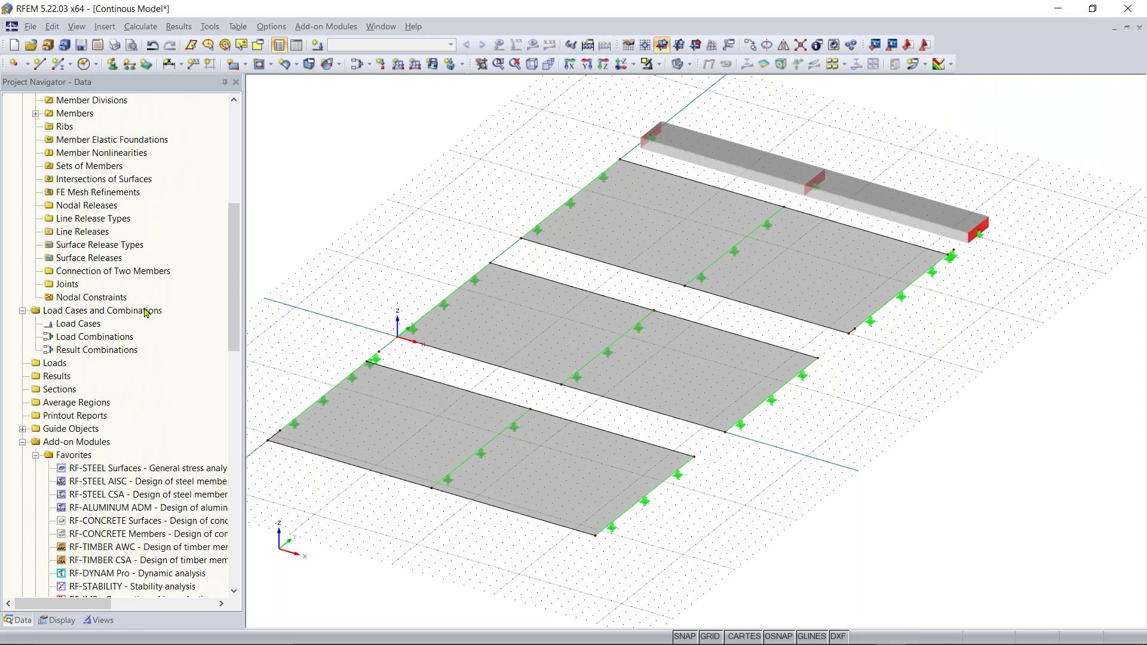
{"action": "right_click", "coordinate": [75, 326]}
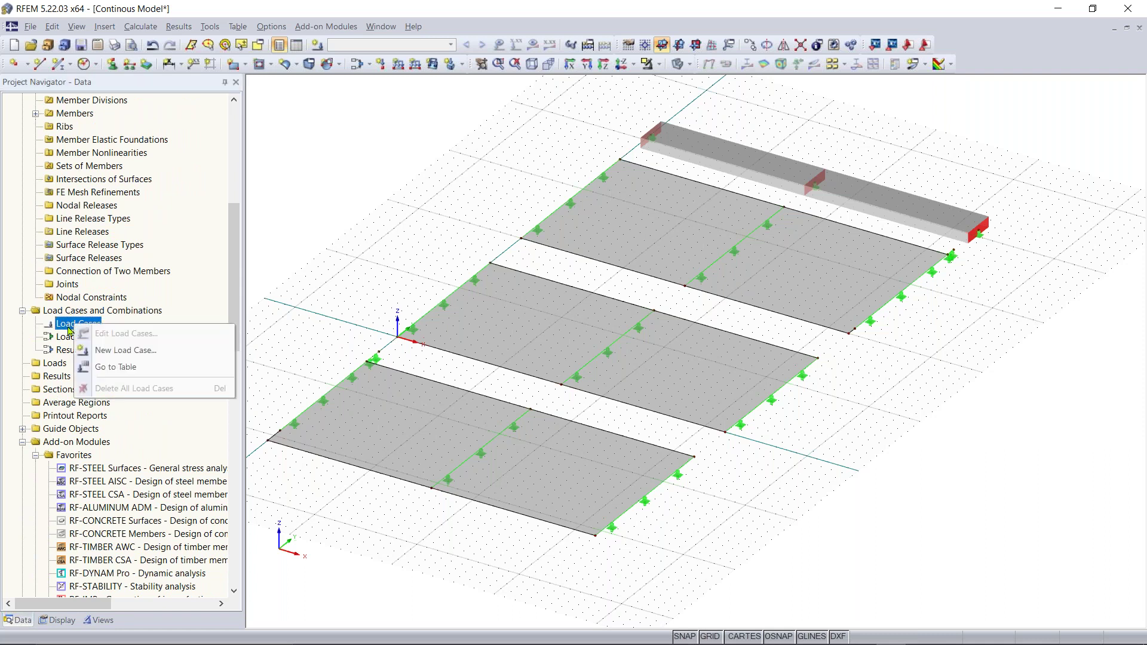
{"action": "left_click", "coordinate": [131, 352]}
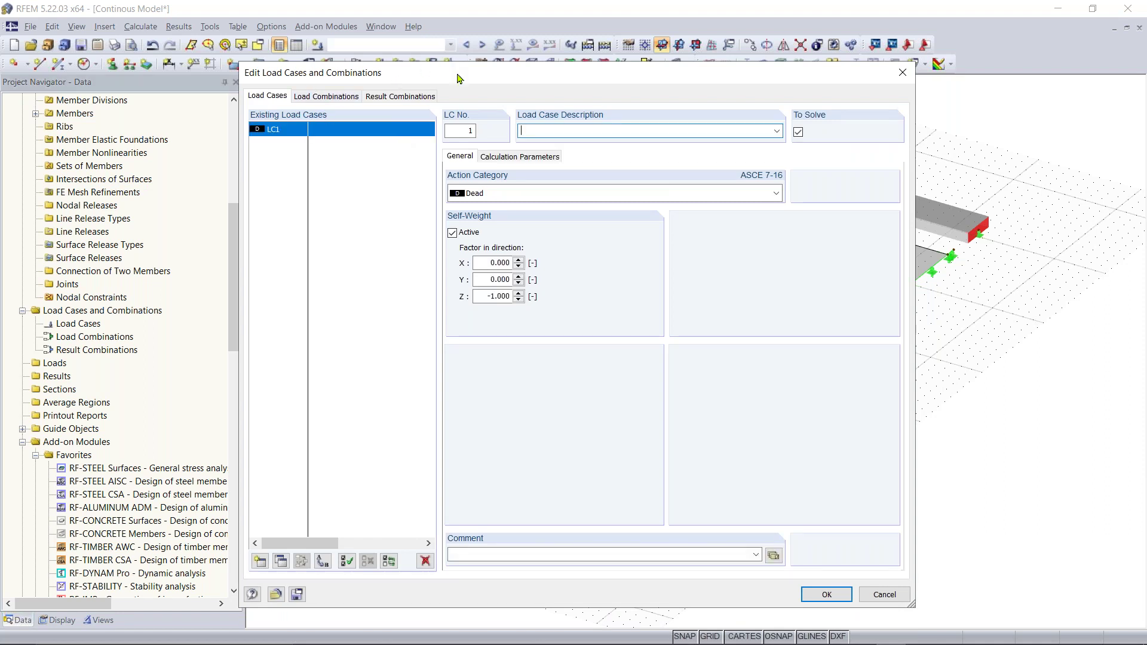
{"action": "left_click_drag", "start_coordinate": [458, 78], "coordinate": [459, 65]}
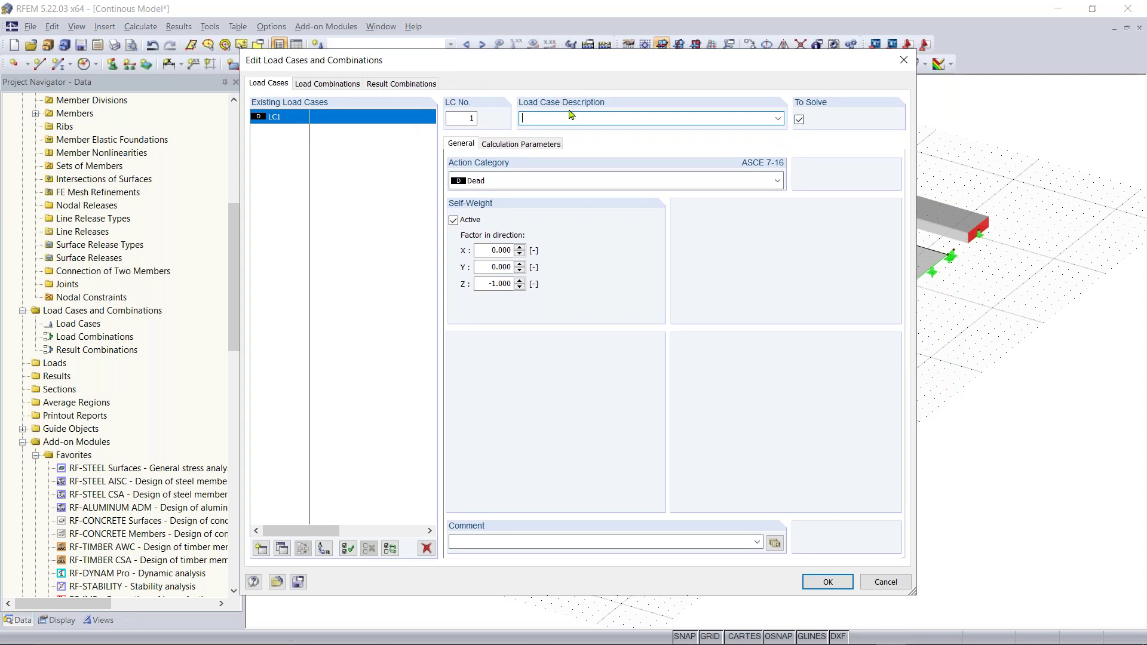
{"action": "type", "text": "est - Dead load"}
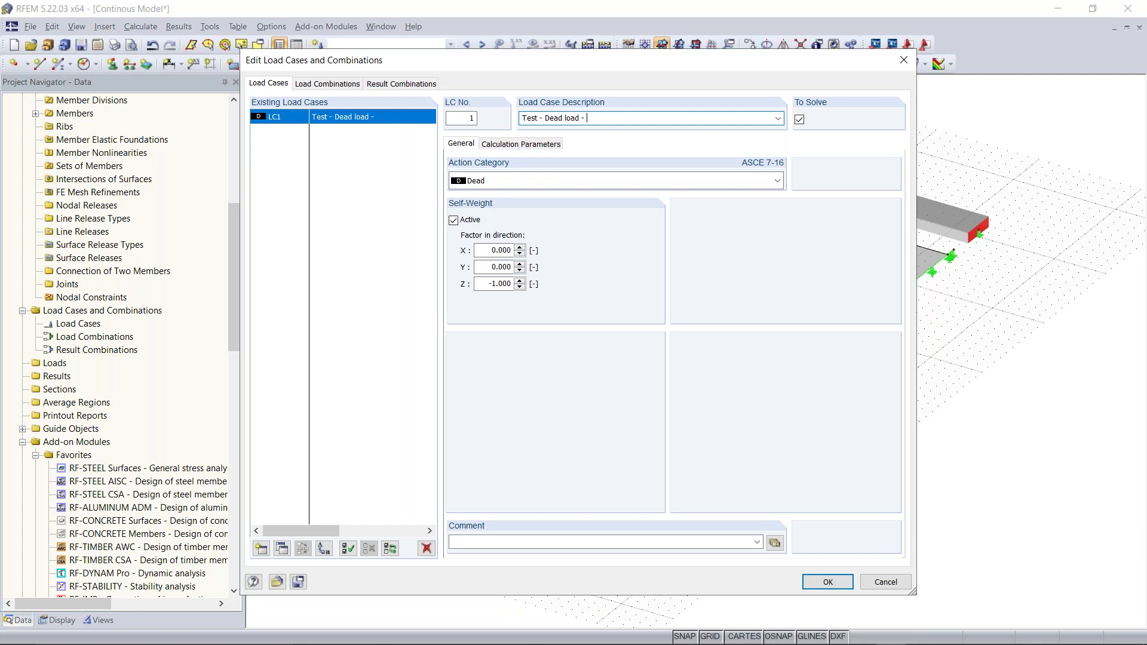
{"action": "type", "text": " - Self-weight OFF"}
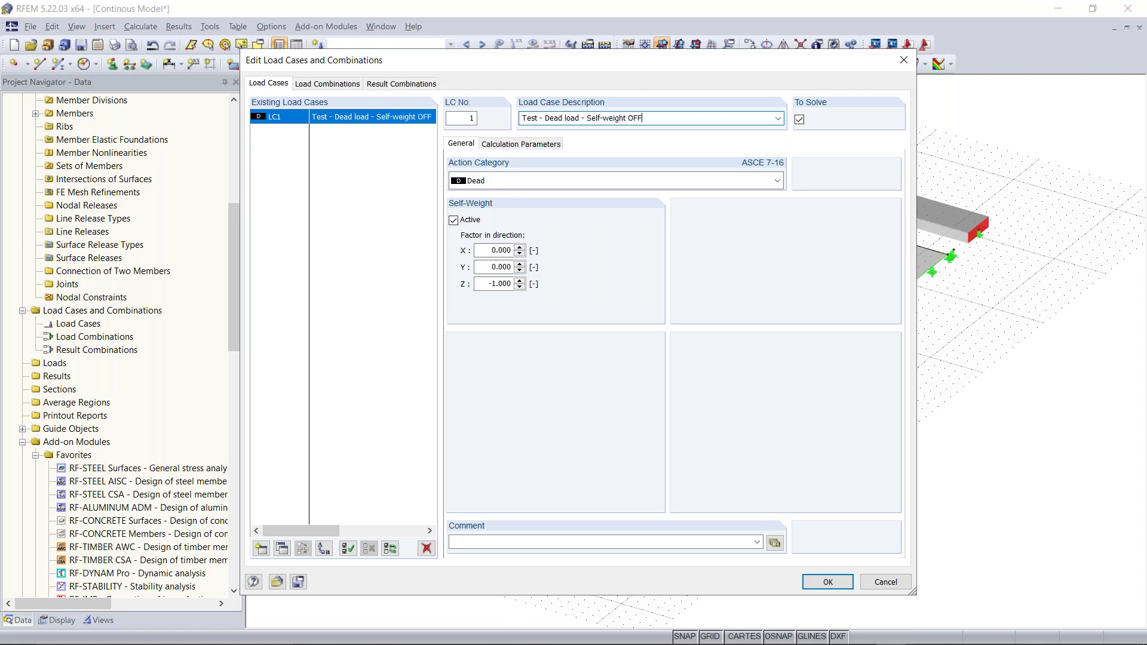
Step: Keep LC1's action category as Dead, deactivate its self-weight, and accept the load case
{"action": "left_click", "coordinate": [513, 183]}
{"action": "left_click", "coordinate": [513, 183]}
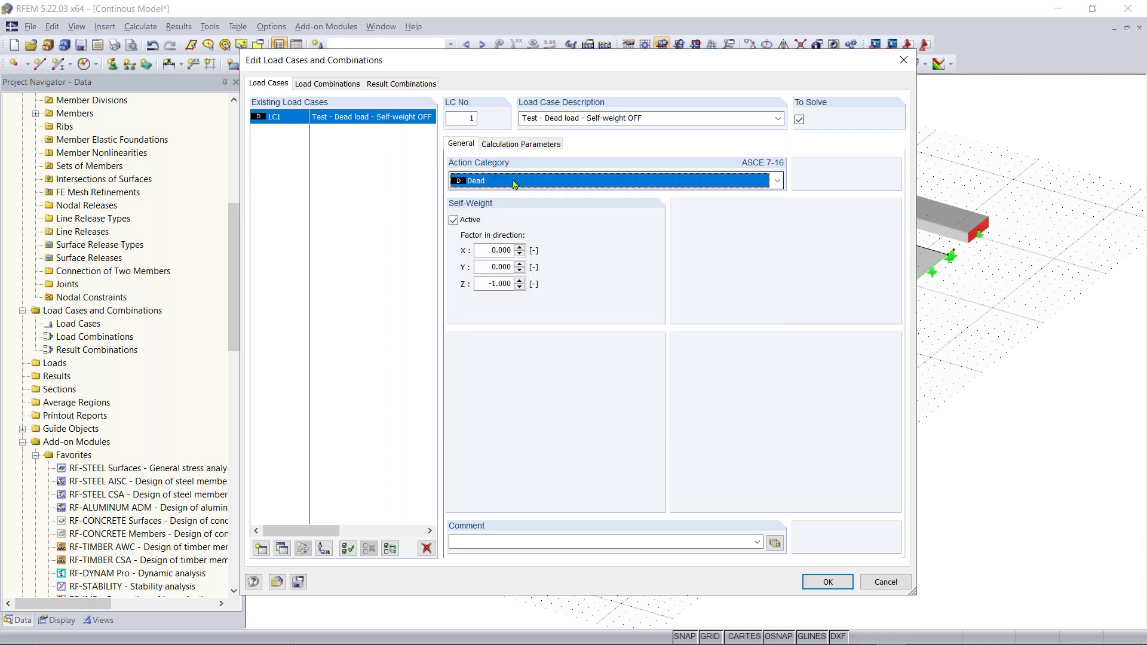
{"action": "left_click", "coordinate": [454, 221]}
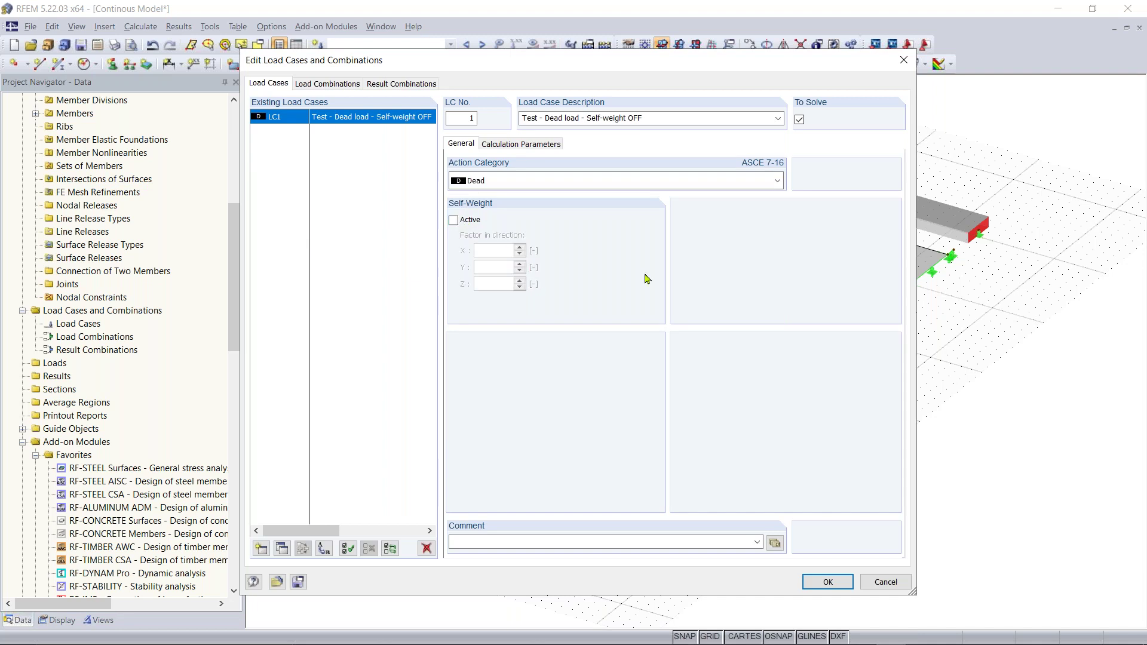
{"action": "left_click", "coordinate": [828, 582]}
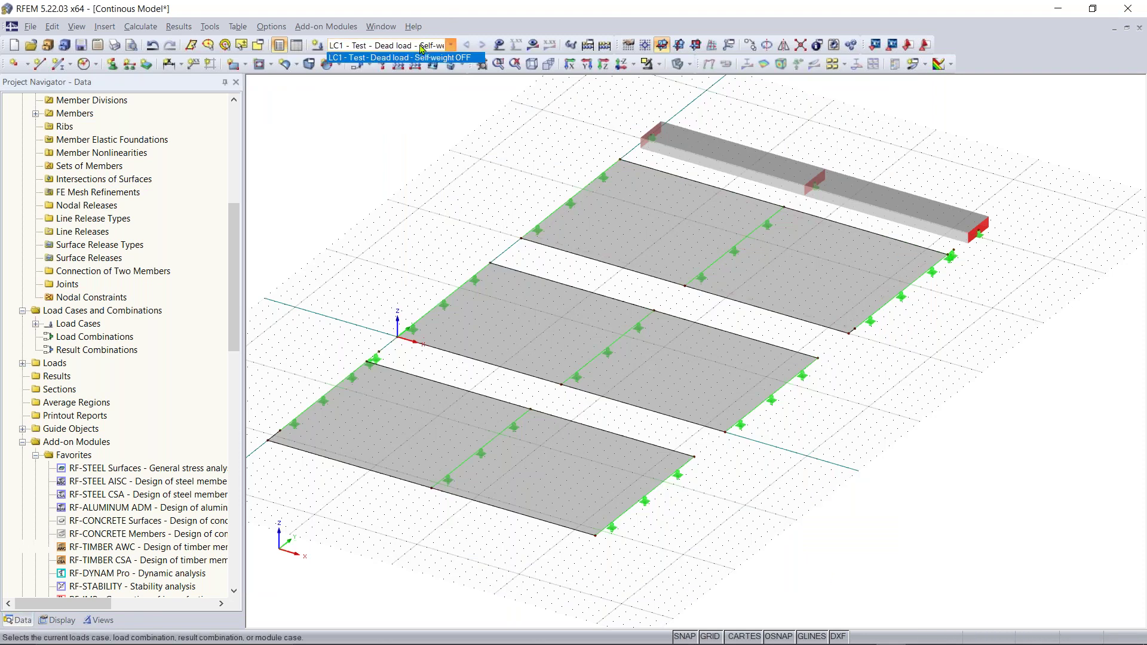
Step: Define a new uniform surface force load of 0.210 ksf in the global ZL direction for LC1
{"action": "left_click", "coordinate": [452, 46]}
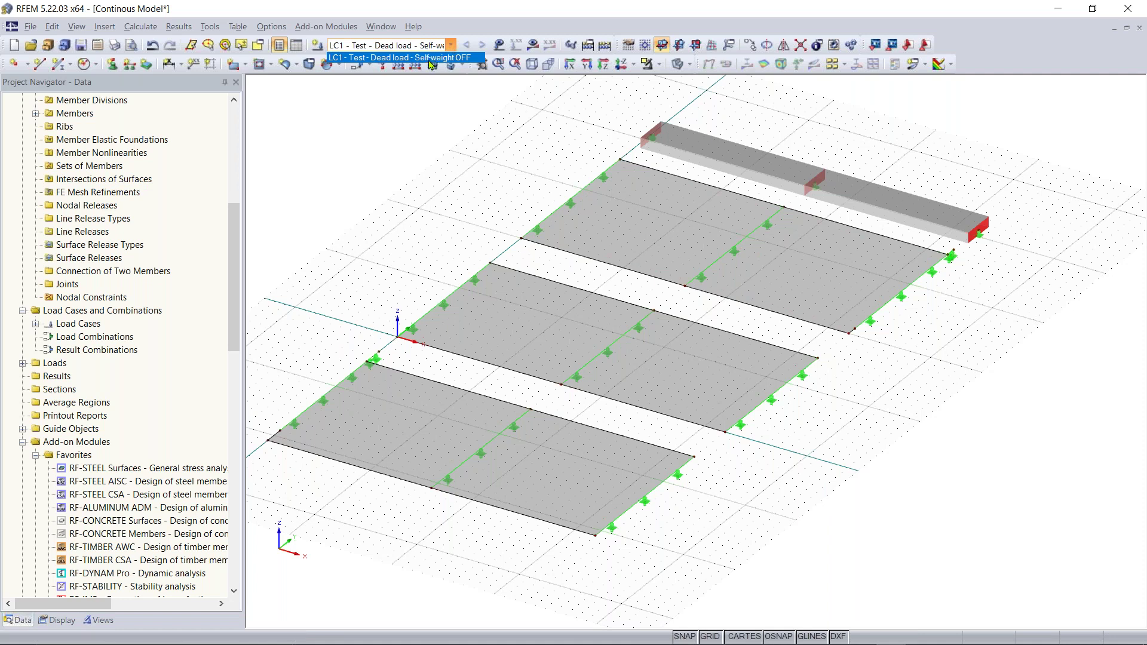
{"action": "left_click", "coordinate": [450, 49]}
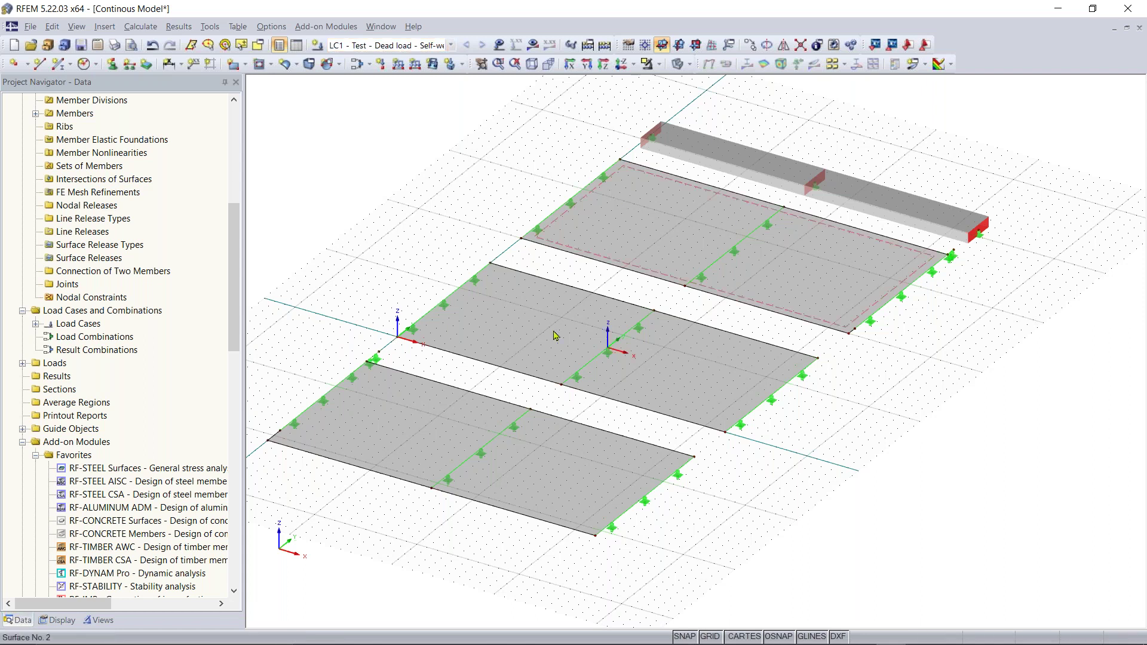
{"action": "left_click", "coordinate": [432, 64]}
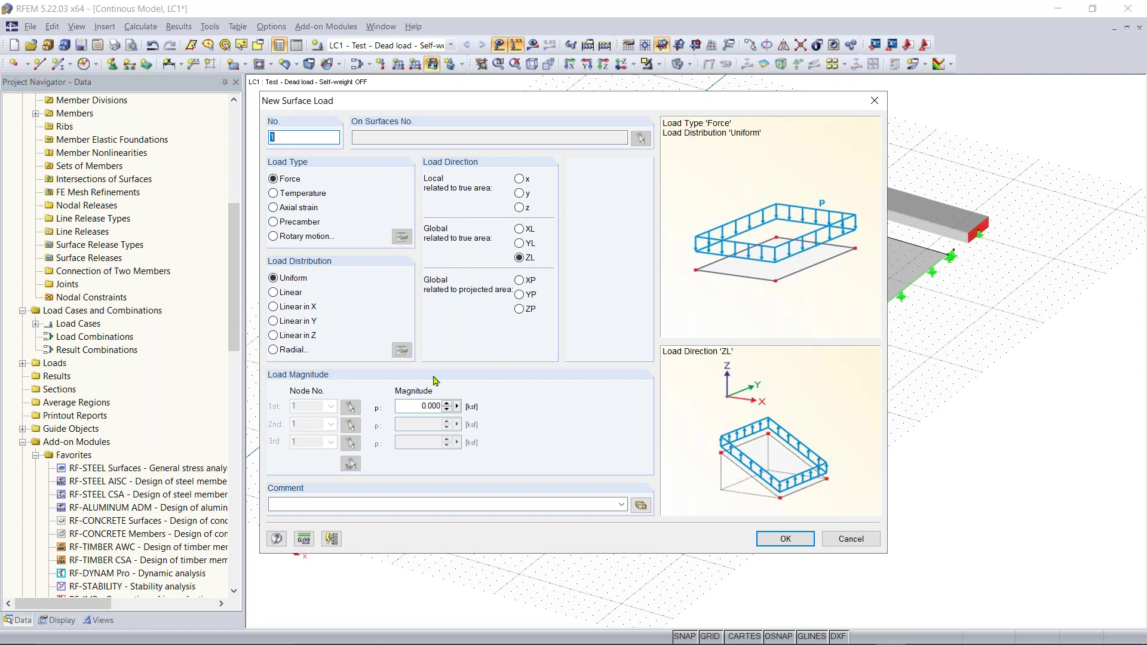
{"action": "double_click", "coordinate": [411, 406]}
{"action": "type", "text": "0.210"}
{"action": "left_click", "coordinate": [785, 539]}
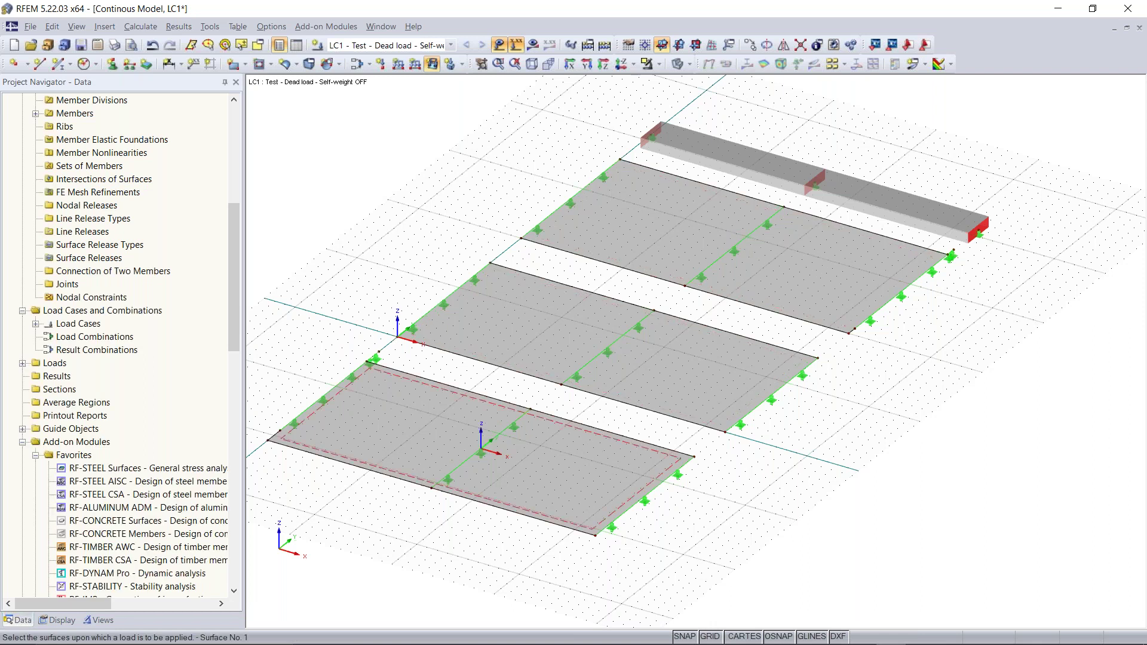
Step: Assign the surface load to all three surfaces and end the placement
{"action": "left_click", "coordinate": [627, 454]}
{"action": "left_click", "coordinate": [770, 375]}
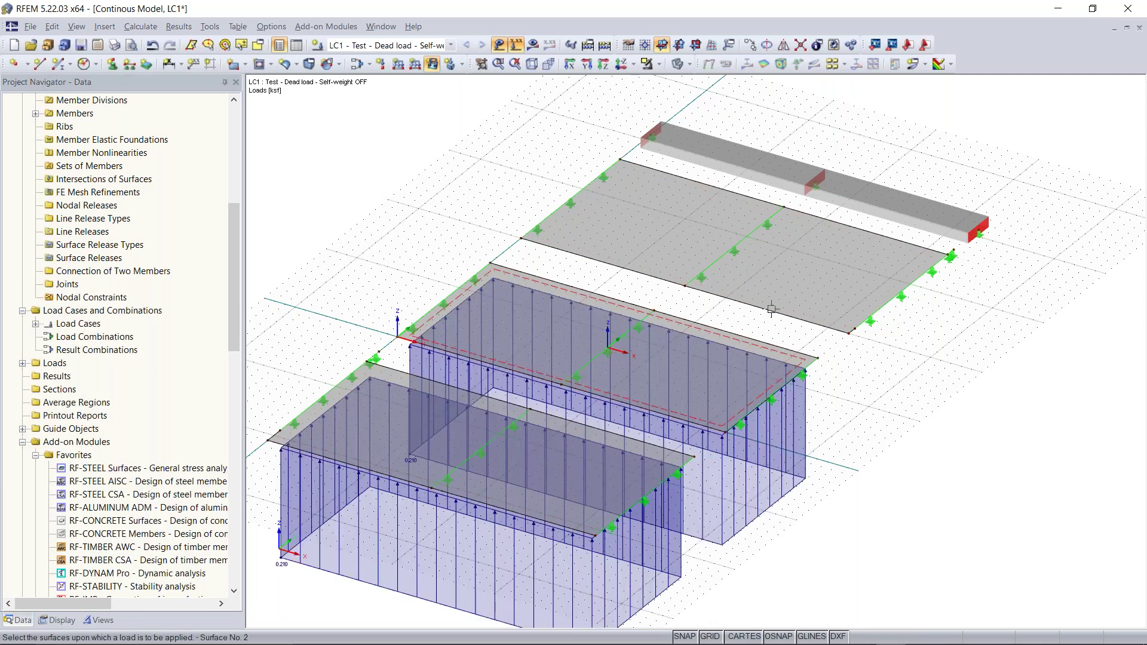
{"action": "left_click", "coordinate": [803, 271]}
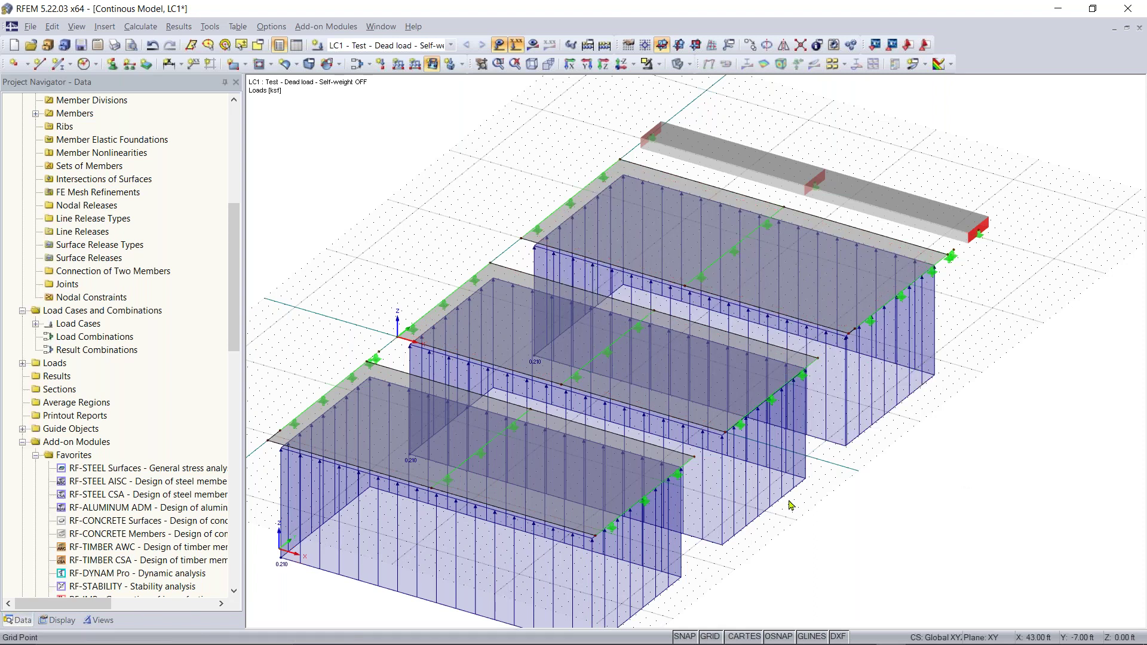
{"action": "key", "text": "Escape"}
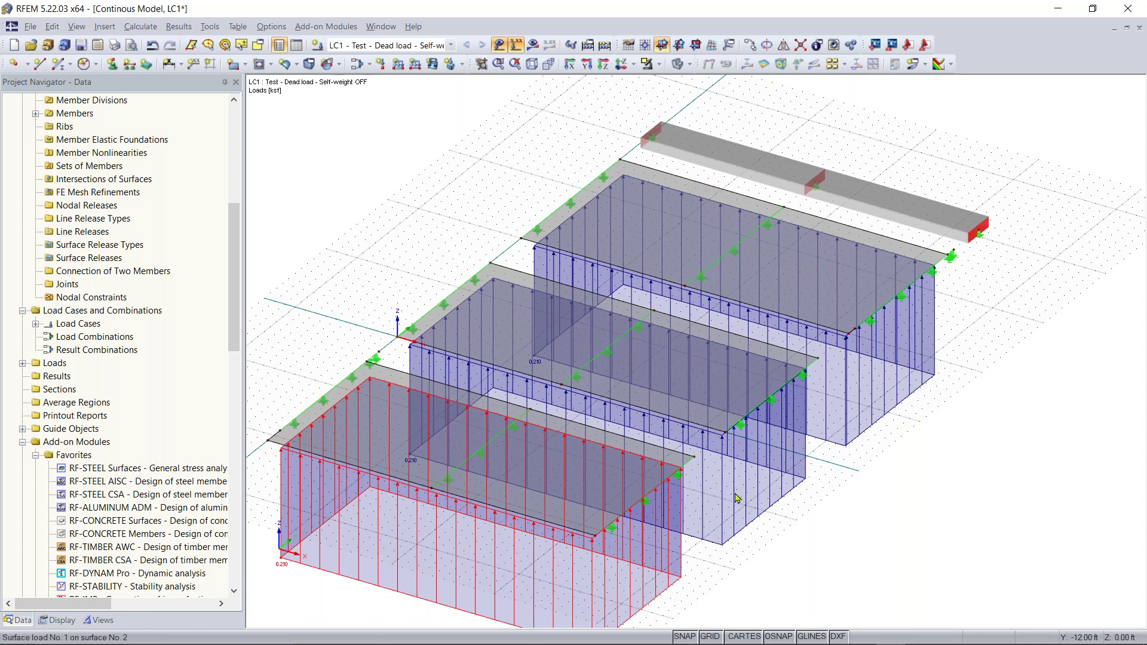
Step: Change the magnitude of the load on surfaces 1-3 to -0.210 ksf
{"action": "double_click", "coordinate": [849, 423]}
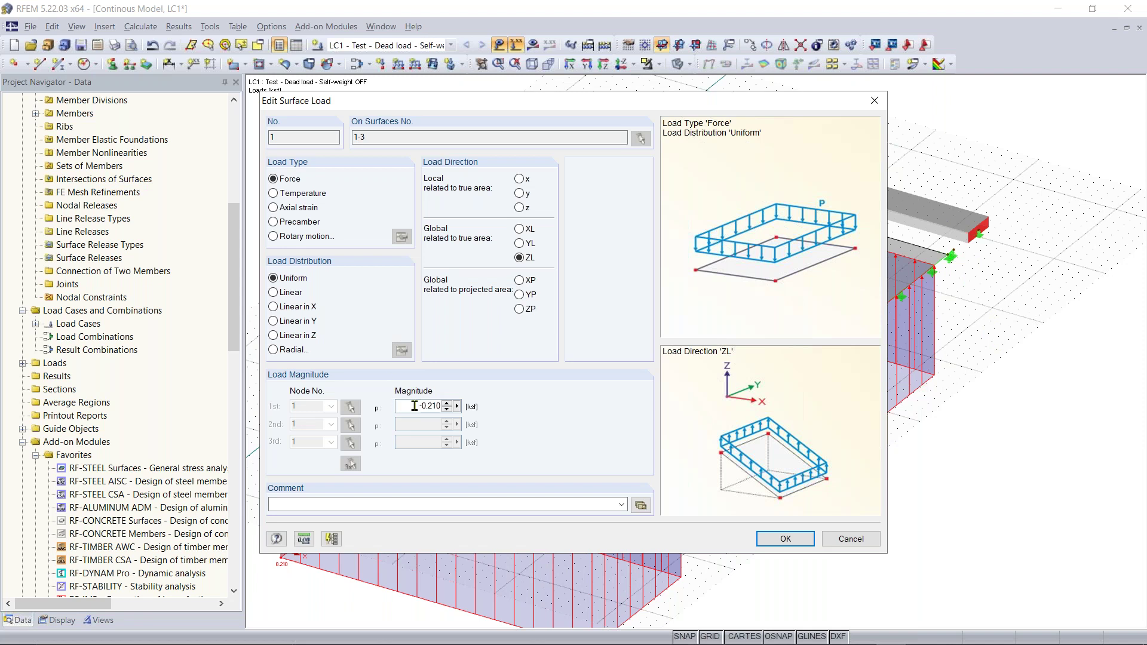
{"action": "left_click", "coordinate": [780, 538]}
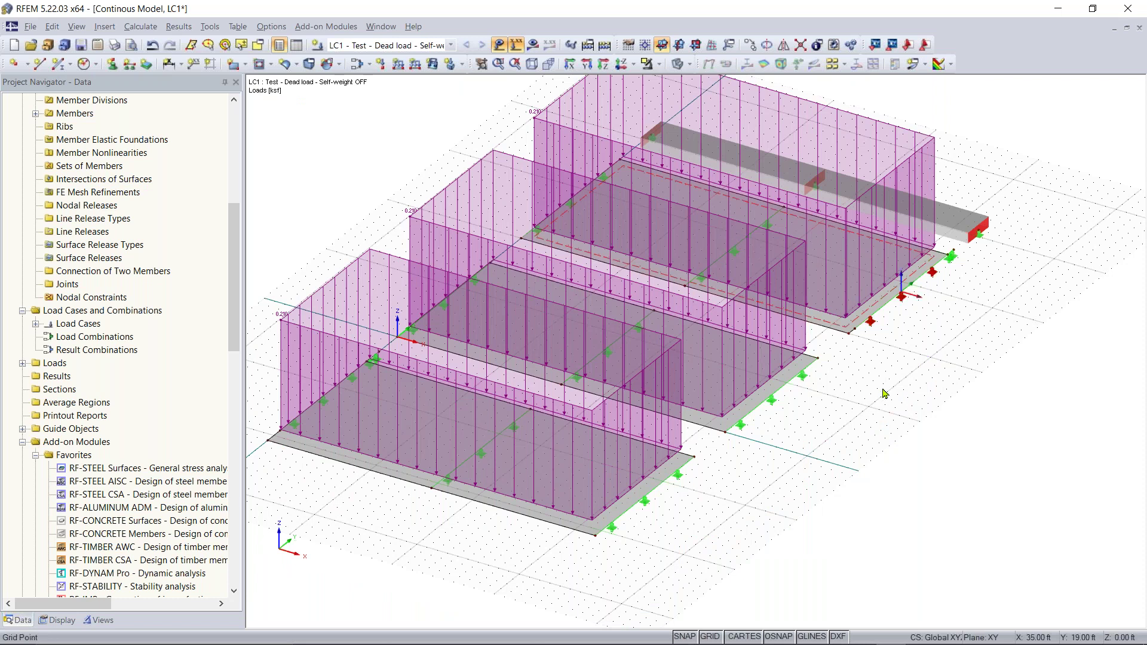
{"action": "middle_click_drag", "start_coordinate": [855, 368], "coordinate": [770, 383], "text": "ctrl"}
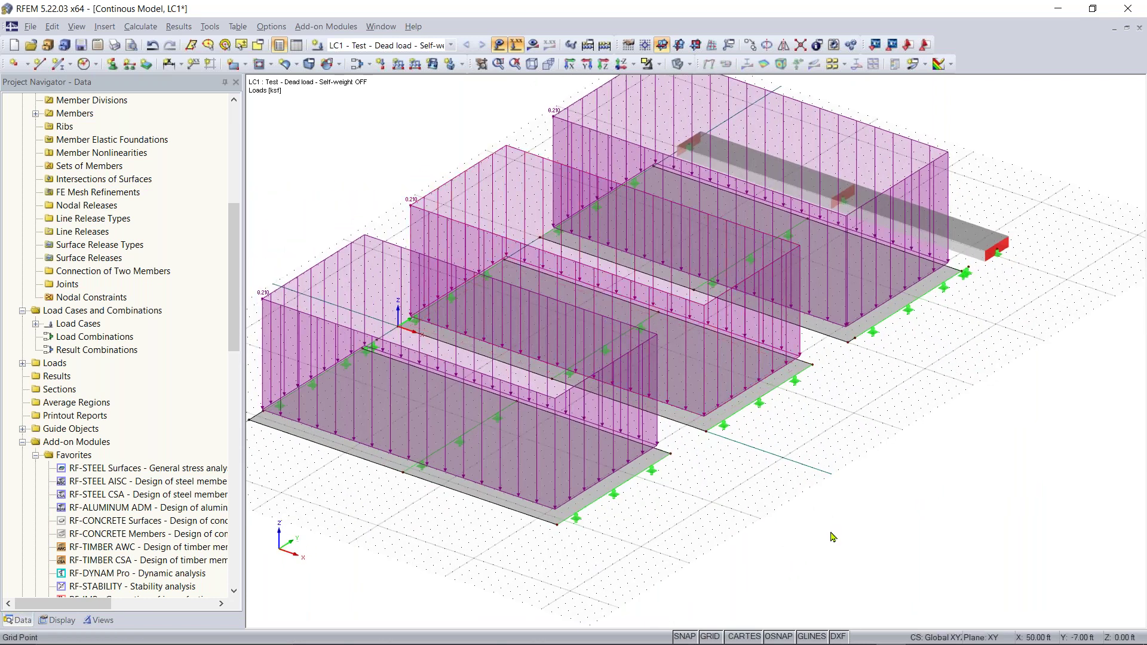
{"action": "middle_click_drag", "start_coordinate": [1001, 381], "coordinate": [730, 243], "text": "ctrl"}
{"action": "scroll", "coordinate": [741, 246], "scroll_direction": "down", "scroll_amount": 3}
{"action": "middle_click_drag", "start_coordinate": [748, 333], "coordinate": [768, 441]}
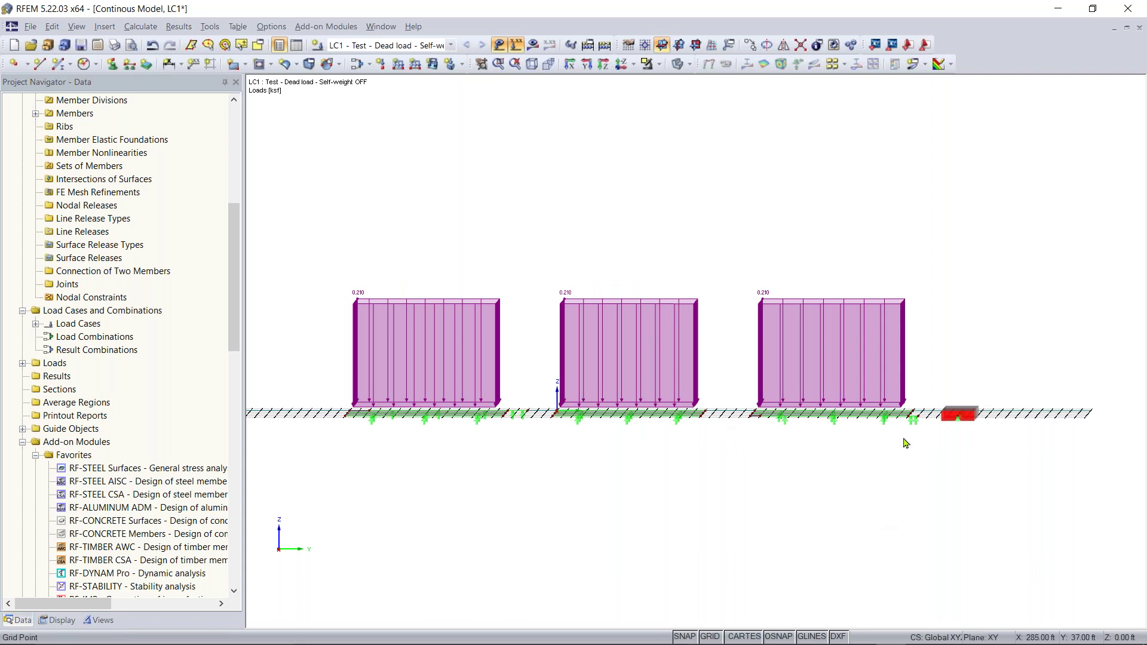
Step: Increase the display size of the beam's nodal support symbols by two increments
{"action": "middle_click_drag", "start_coordinate": [964, 415], "coordinate": [878, 520], "text": "ctrl"}
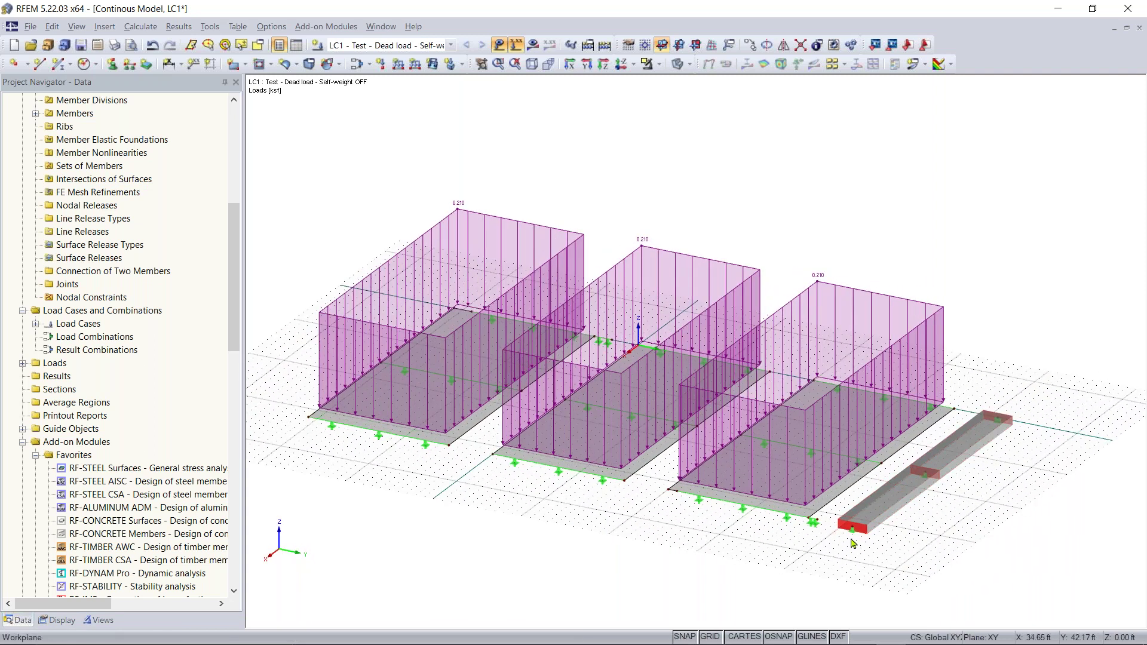
{"action": "scroll", "coordinate": [854, 537], "scroll_direction": "up", "scroll_amount": 5}
{"action": "right_click", "coordinate": [853, 524]}
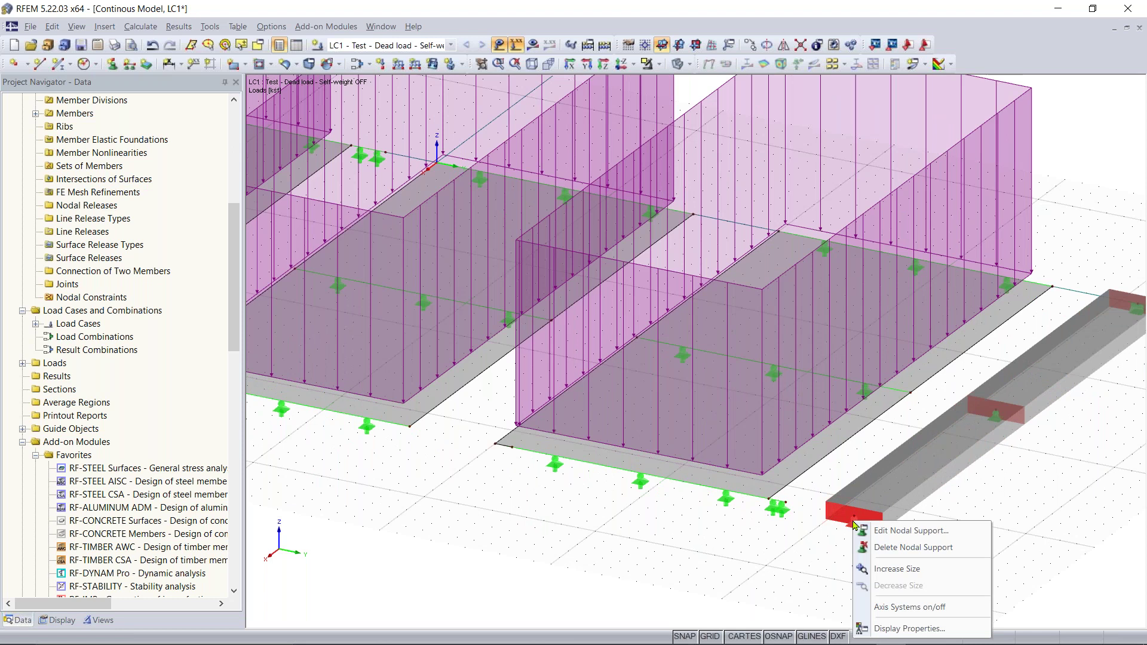
{"action": "left_click", "coordinate": [896, 569]}
{"action": "right_click", "coordinate": [855, 531]}
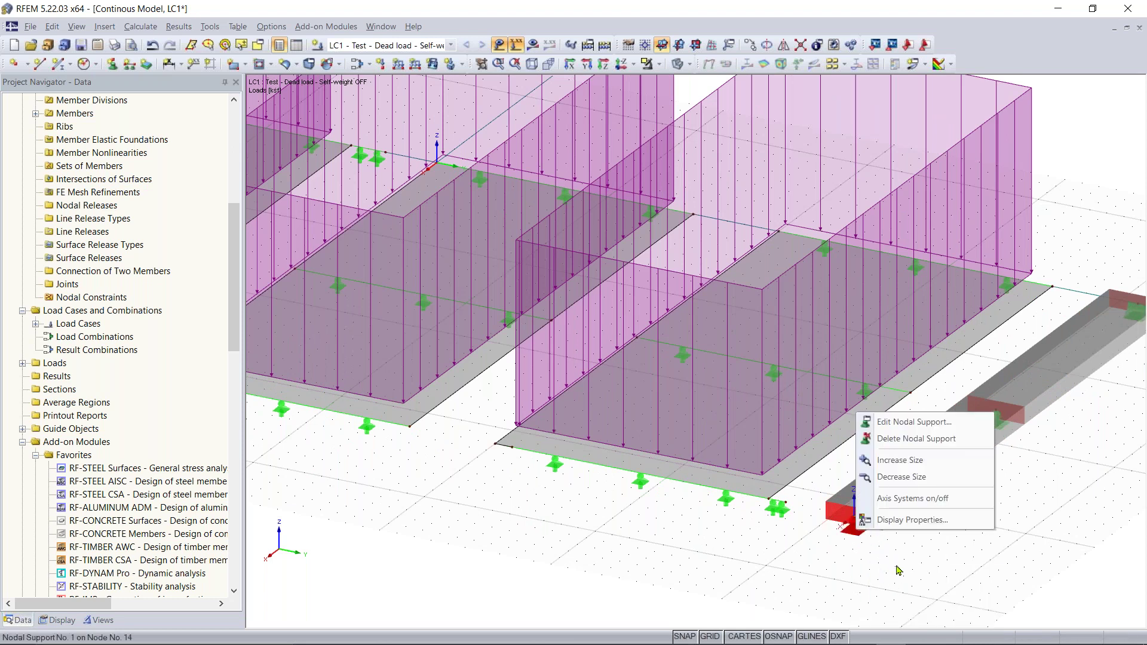
{"action": "left_click", "coordinate": [877, 456]}
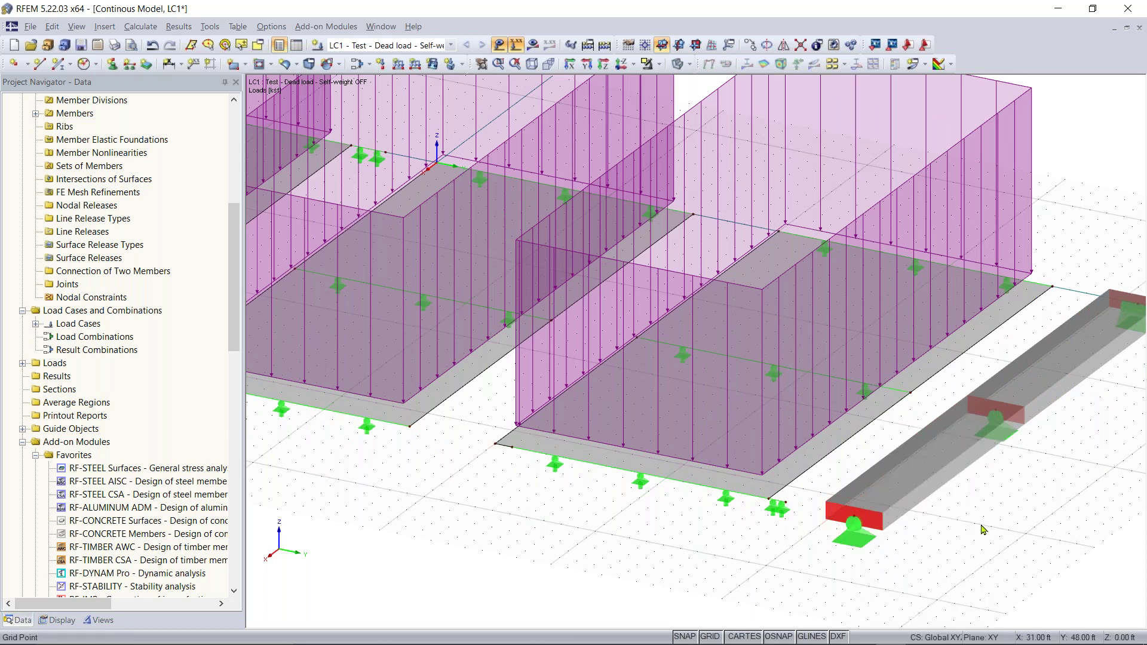
Step: Create a uniform member force load of -0.210 kip/ft in global ZL and assign it to both beam spans
{"action": "scroll", "coordinate": [980, 525], "scroll_direction": "down", "scroll_amount": 3}
{"action": "scroll", "coordinate": [718, 534], "scroll_direction": "down", "scroll_amount": 1}
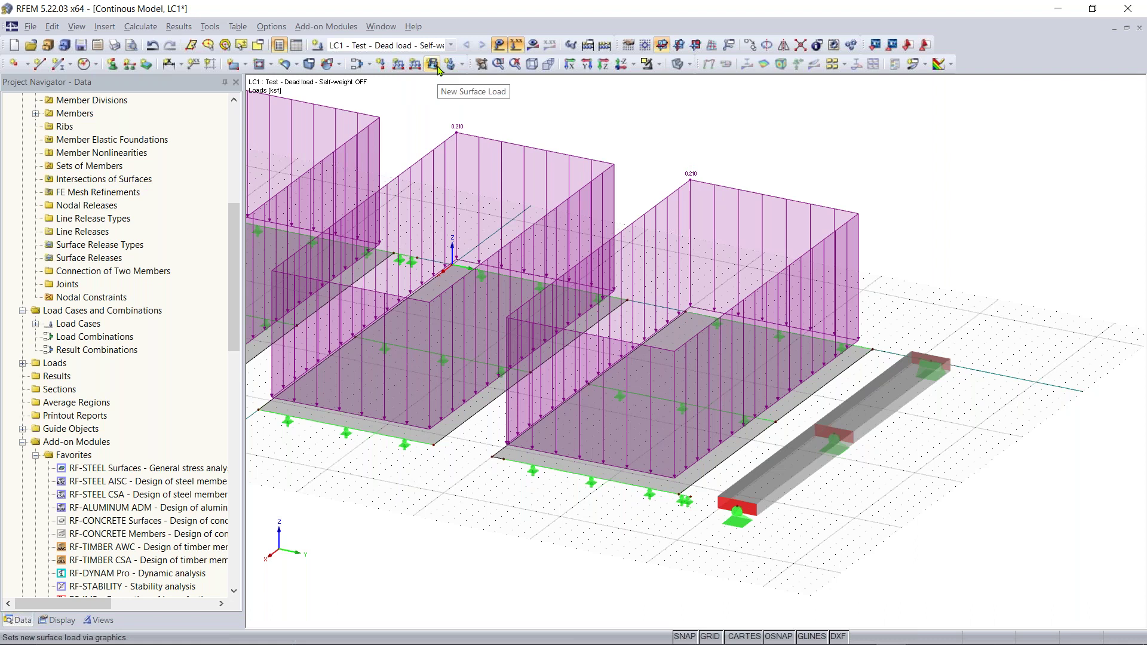
{"action": "left_click", "coordinate": [398, 64]}
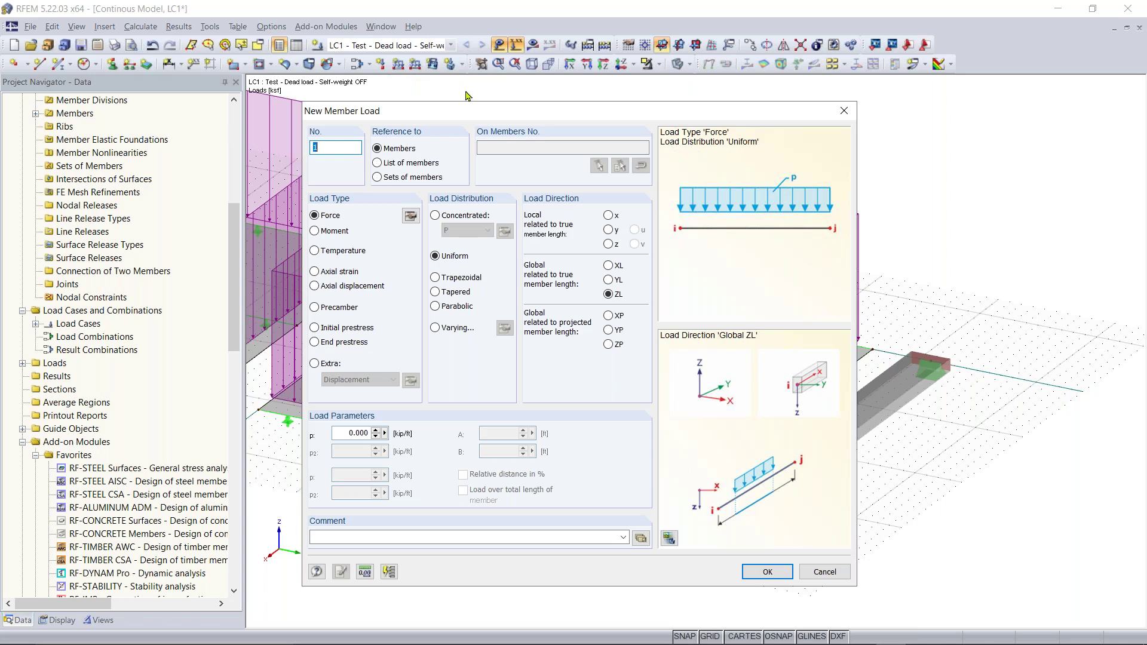
{"action": "left_click_drag", "start_coordinate": [494, 119], "coordinate": [837, 171]}
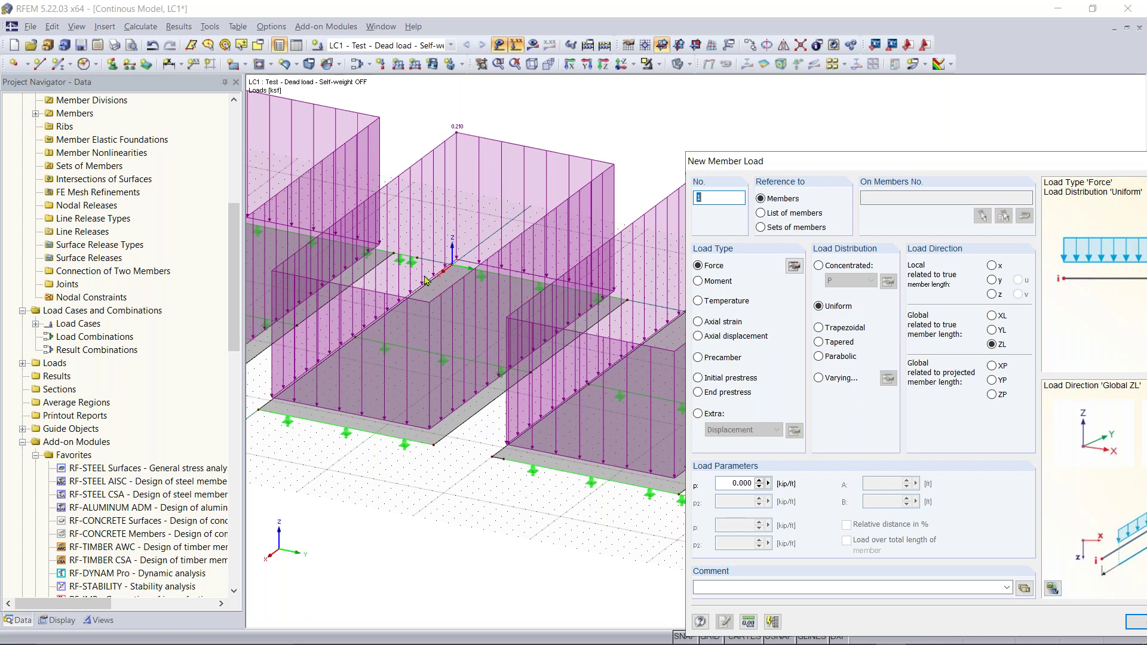
{"action": "left_click_drag", "start_coordinate": [824, 164], "coordinate": [457, 86]}
{"action": "left_click_drag", "start_coordinate": [588, 85], "coordinate": [508, 106]}
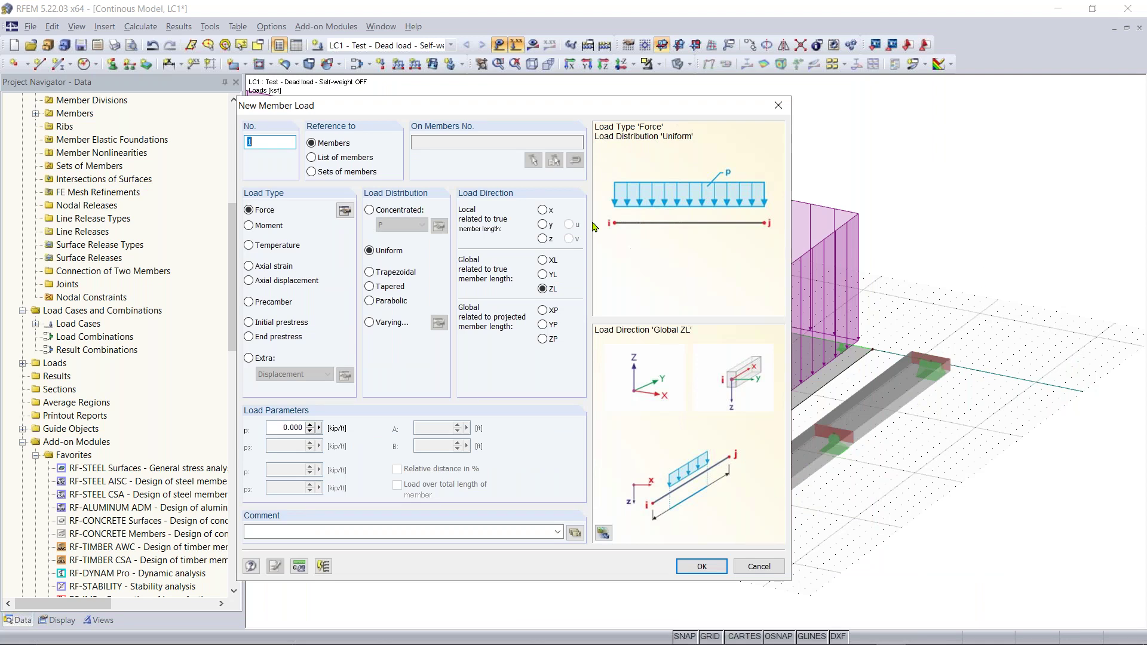
{"action": "left_click_drag", "start_coordinate": [436, 111], "coordinate": [474, 99]}
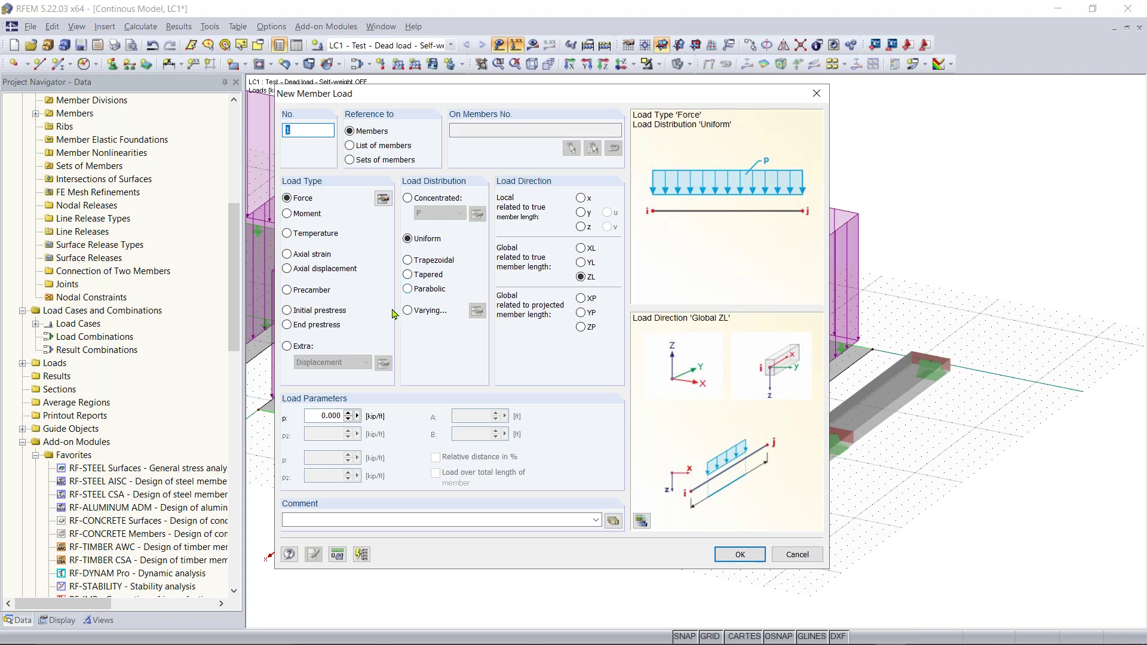
{"action": "left_click", "coordinate": [324, 414]}
{"action": "key", "text": "BackSpace"}
{"action": "type", "text": "-0.210"}
{"action": "left_click", "coordinate": [739, 553]}
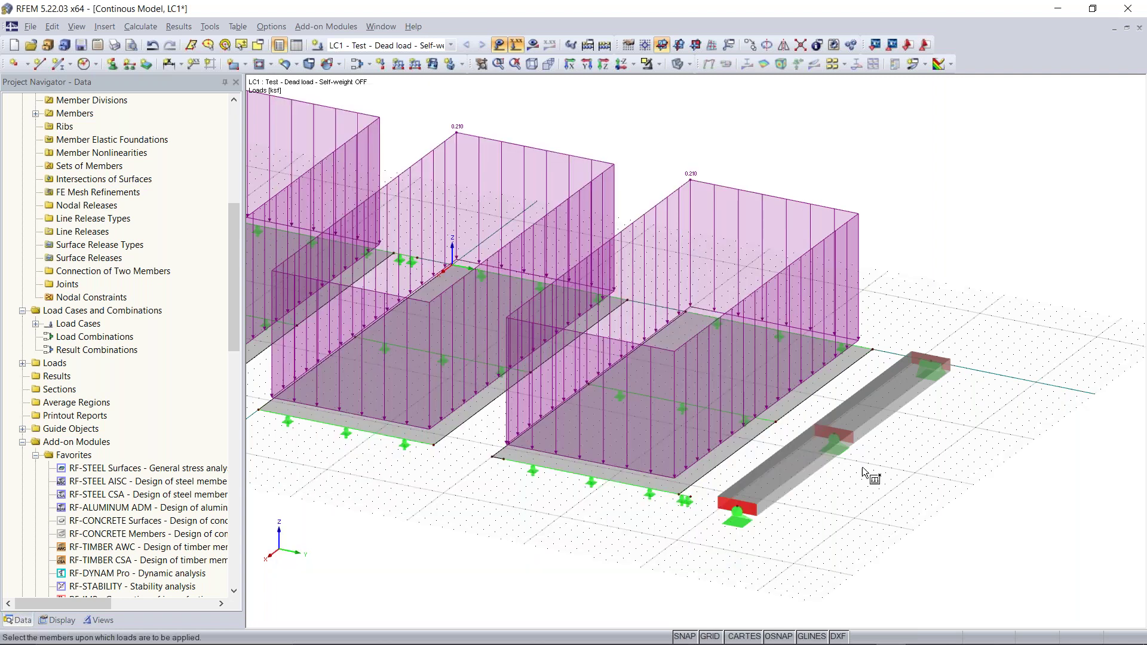
{"action": "left_click", "coordinate": [884, 399]}
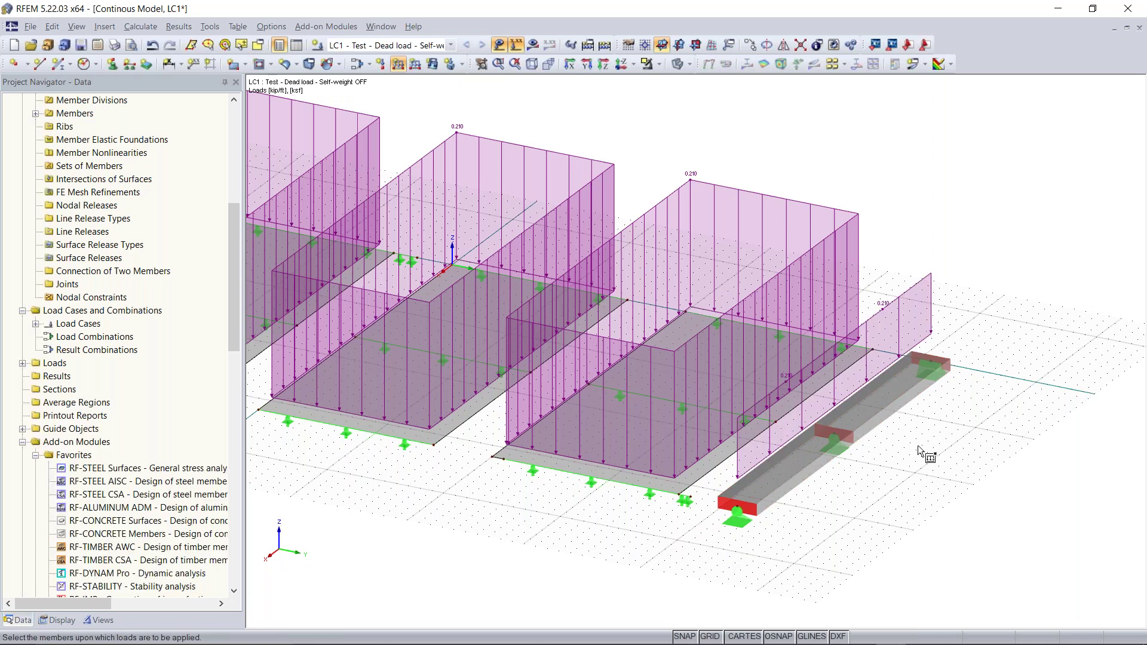
{"action": "key", "text": "Escape"}
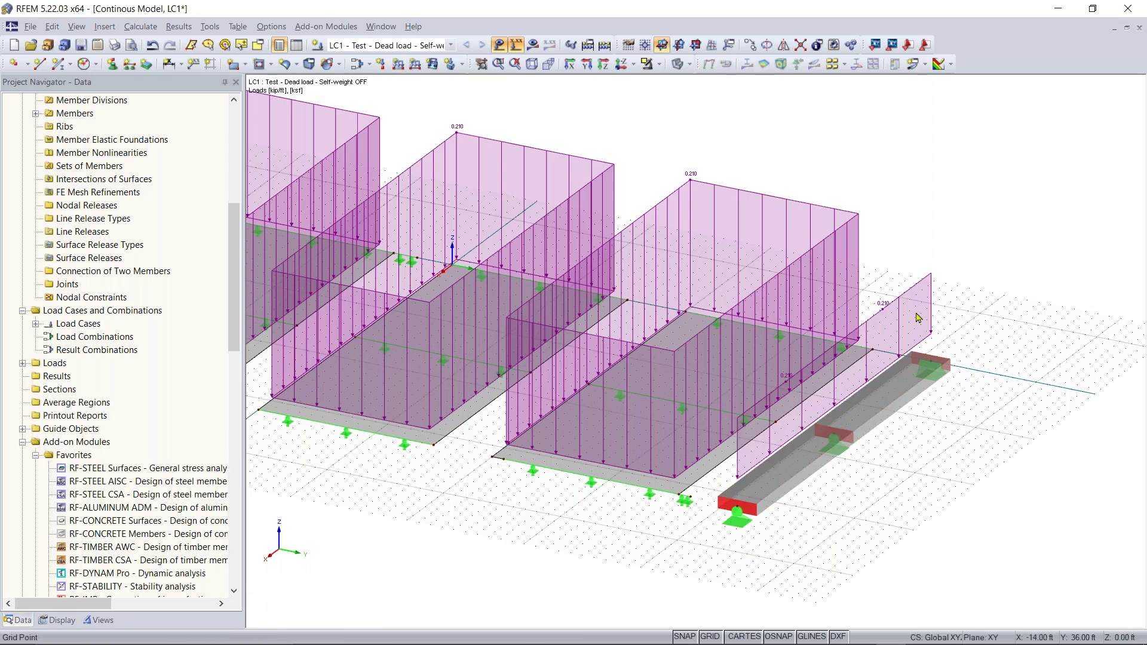
Step: Hide the LC1 loads so that only the surfaces, beam and supports are displayed
{"action": "scroll", "coordinate": [929, 326], "scroll_direction": "down", "scroll_amount": 2}
{"action": "middle_click_drag", "start_coordinate": [929, 326], "coordinate": [1144, 366]}
{"action": "middle_click_drag", "start_coordinate": [822, 461], "coordinate": [998, 414], "text": "ctrl"}
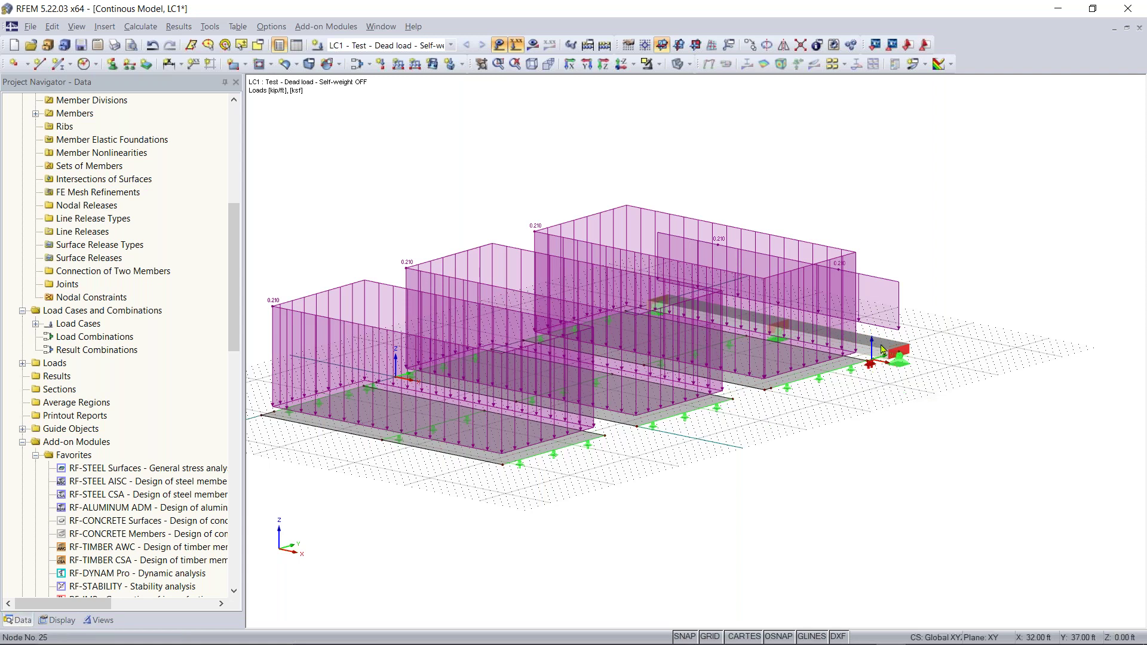
{"action": "middle_click_drag", "start_coordinate": [277, 178], "coordinate": [296, 283], "text": "ctrl"}
{"action": "right_click_drag", "start_coordinate": [296, 284], "coordinate": [297, 285]}
{"action": "left_click", "coordinate": [513, 155]}
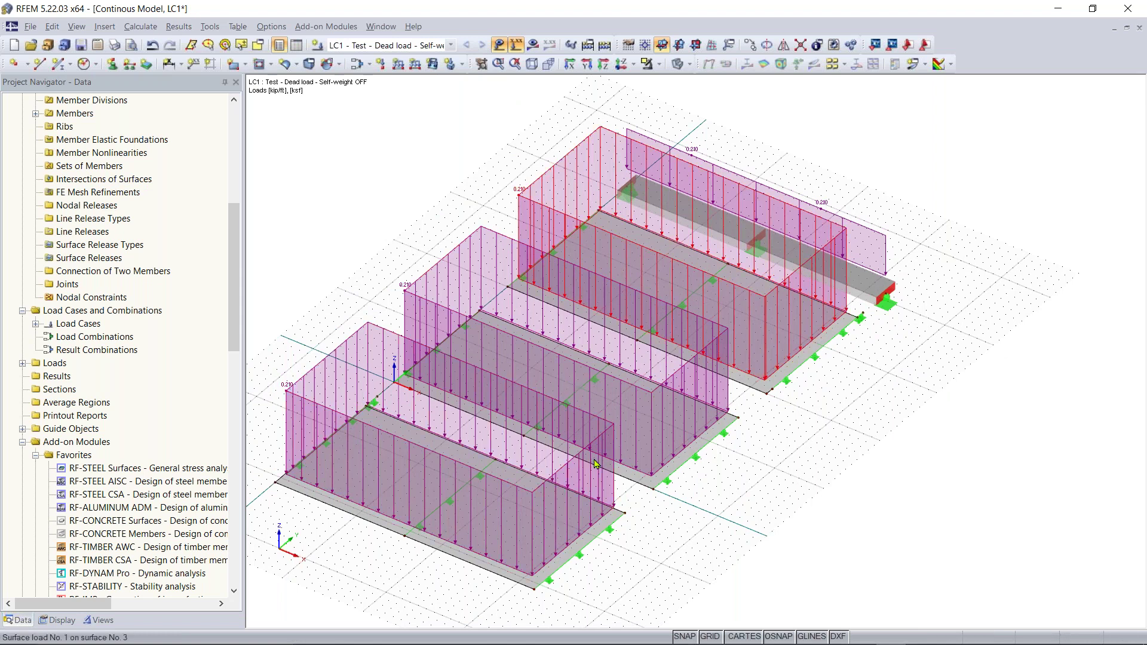
{"action": "left_click", "coordinate": [499, 46]}
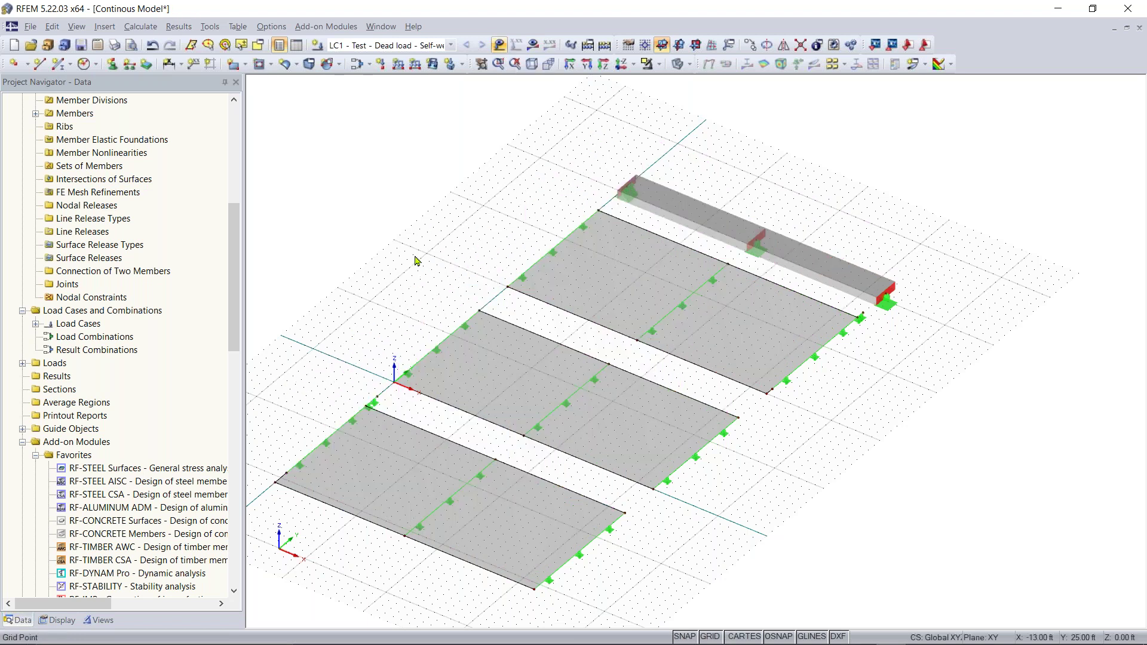
Step: Delete the stray line support and its short line extending past the first surface's corner near the origin
{"action": "middle_click_drag", "start_coordinate": [471, 281], "coordinate": [753, 276], "text": "ctrl"}
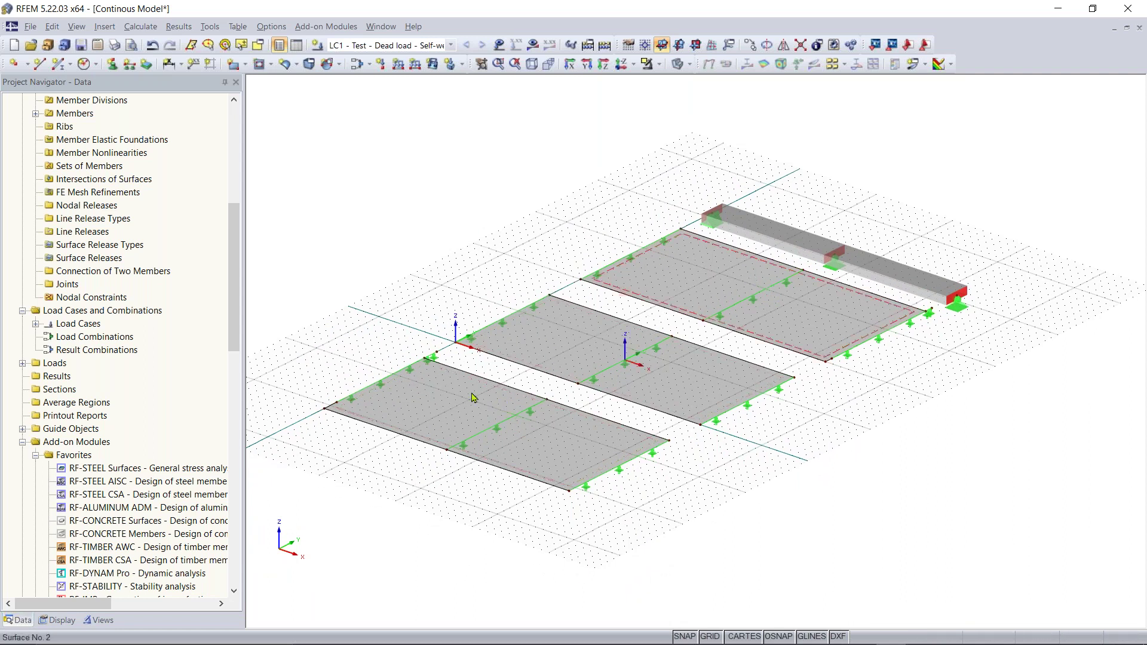
{"action": "scroll", "coordinate": [454, 421], "scroll_direction": "up", "scroll_amount": 3}
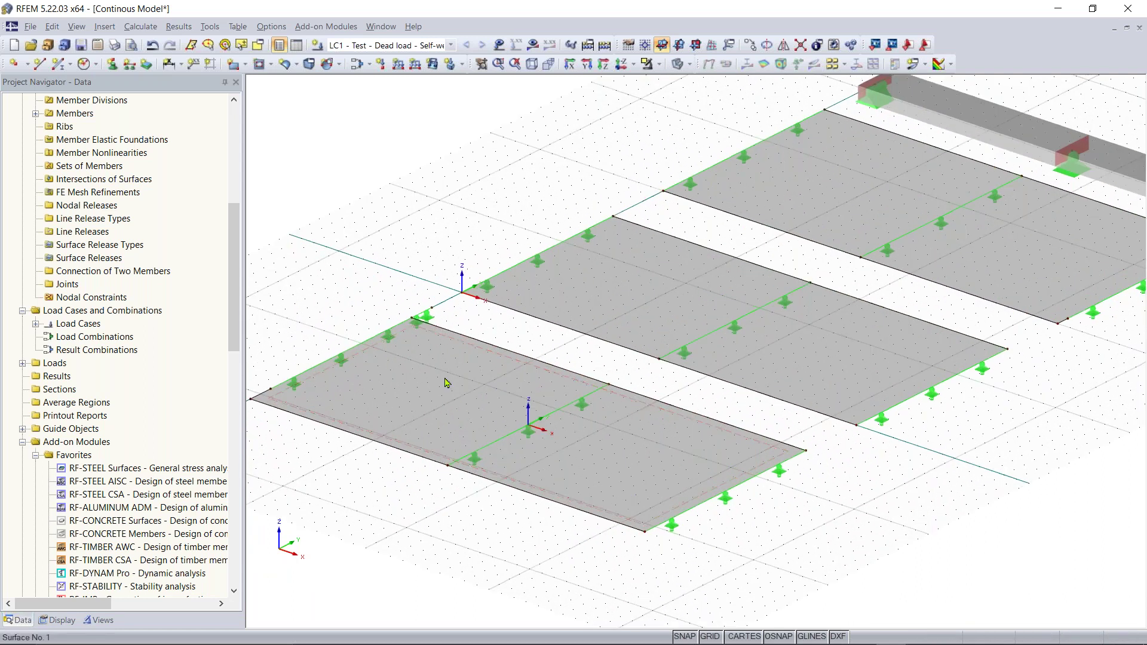
{"action": "scroll", "coordinate": [418, 448], "scroll_direction": "up", "scroll_amount": 1}
{"action": "middle_click_drag", "start_coordinate": [432, 379], "coordinate": [472, 384]}
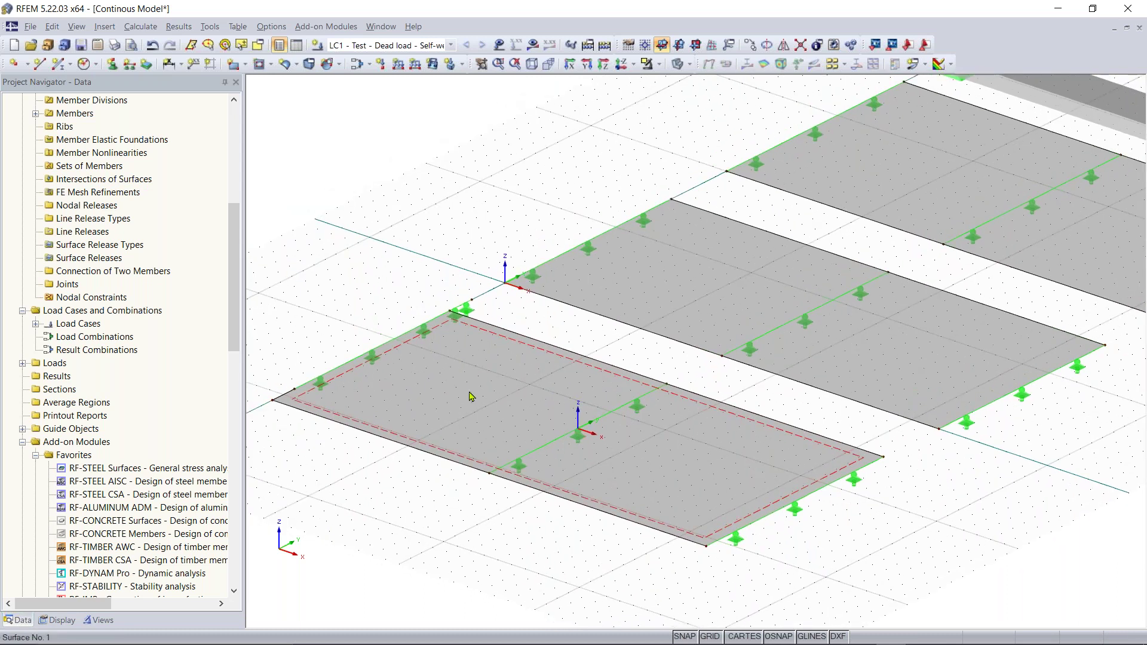
{"action": "scroll", "coordinate": [465, 300], "scroll_direction": "up", "scroll_amount": 2}
{"action": "middle_click_drag", "start_coordinate": [642, 324], "coordinate": [807, 331]}
{"action": "scroll", "coordinate": [501, 371], "scroll_direction": "up", "scroll_amount": 2}
{"action": "left_click_drag", "start_coordinate": [653, 285], "coordinate": [380, 345]}
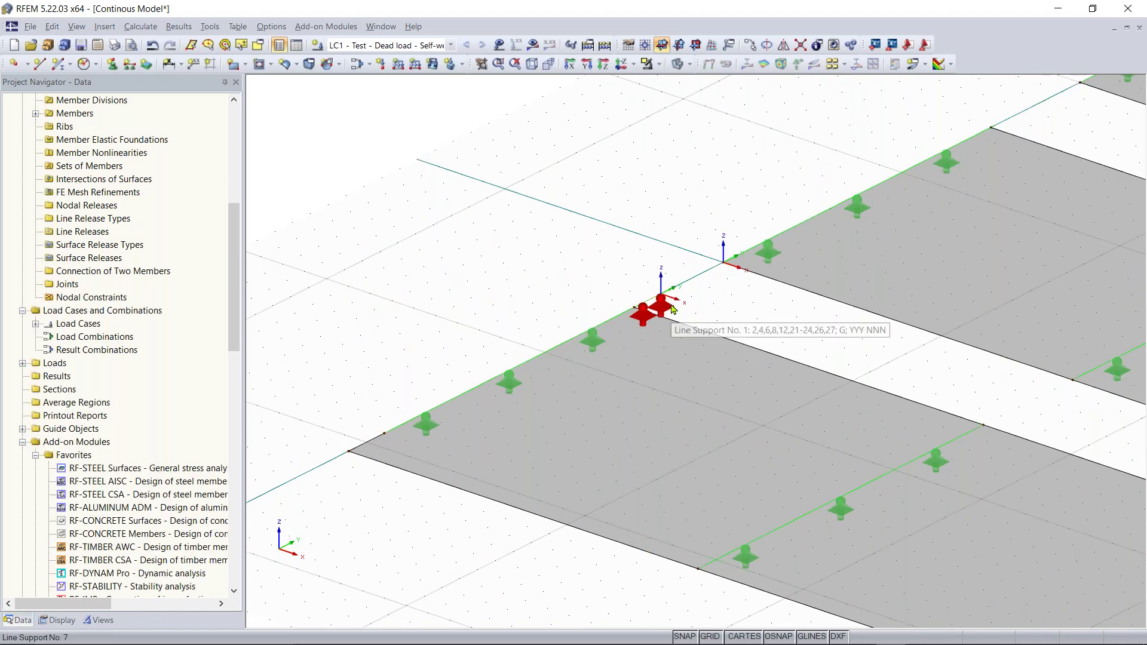
{"action": "key", "text": "Delete"}
{"action": "left_click", "coordinate": [651, 299]}
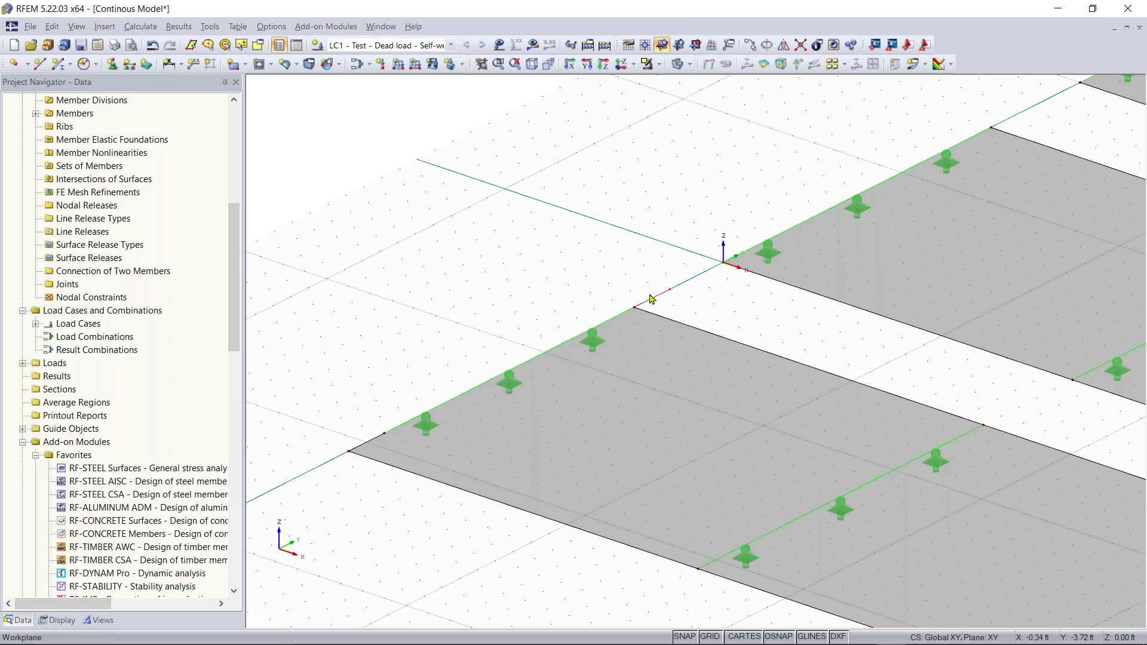
{"action": "key", "text": "Delete"}
Step: Add a Hinged line support to the short unsupported edge segment at the first surface's outer corner
{"action": "left_click", "coordinate": [129, 64]}
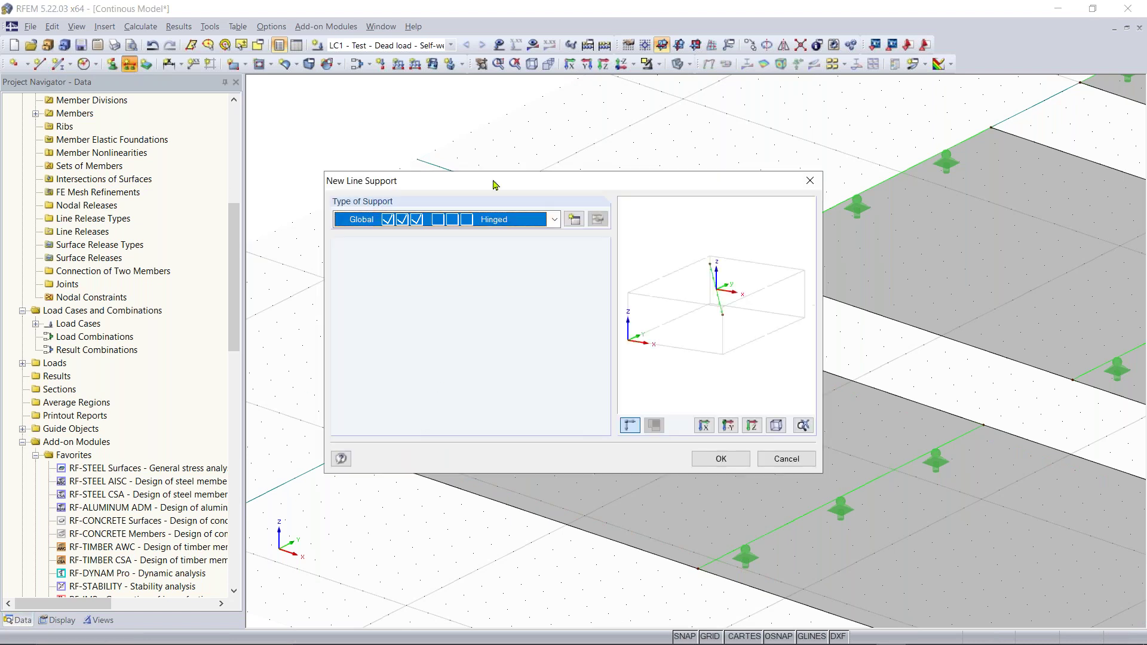
{"action": "left_click", "coordinate": [723, 458]}
{"action": "left_click", "coordinate": [353, 440]}
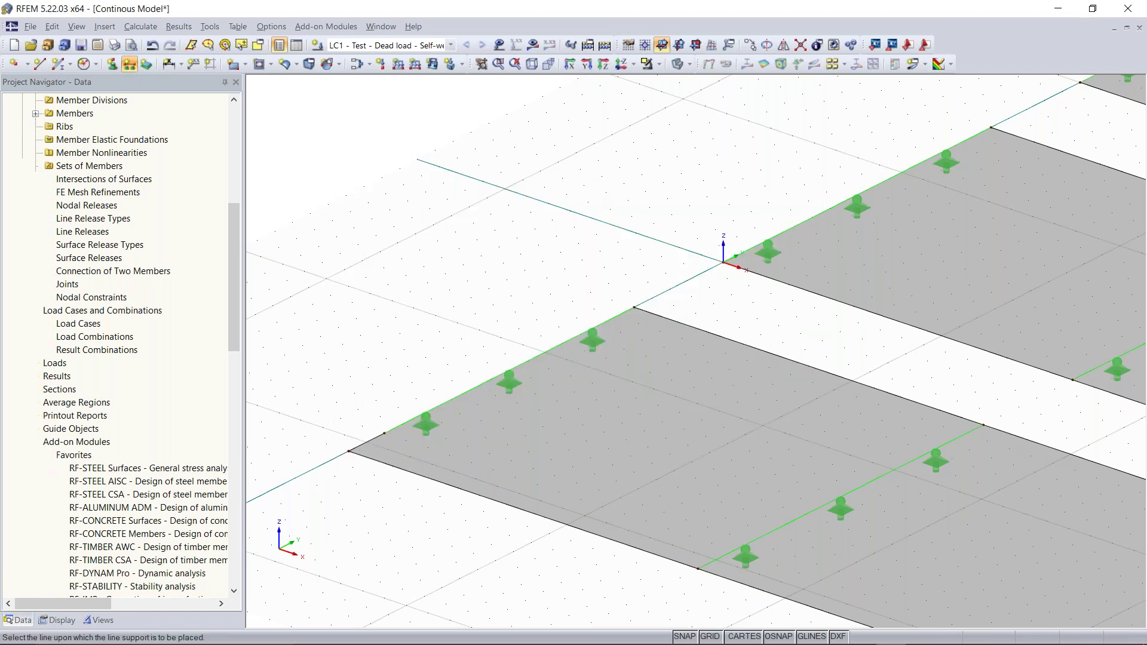
{"action": "key", "text": "Escape"}
Step: Review the global FE mesh settings for the model and close them
{"action": "scroll", "coordinate": [485, 302], "scroll_direction": "down", "scroll_amount": 1}
{"action": "middle_click_drag", "start_coordinate": [452, 305], "coordinate": [349, 262]}
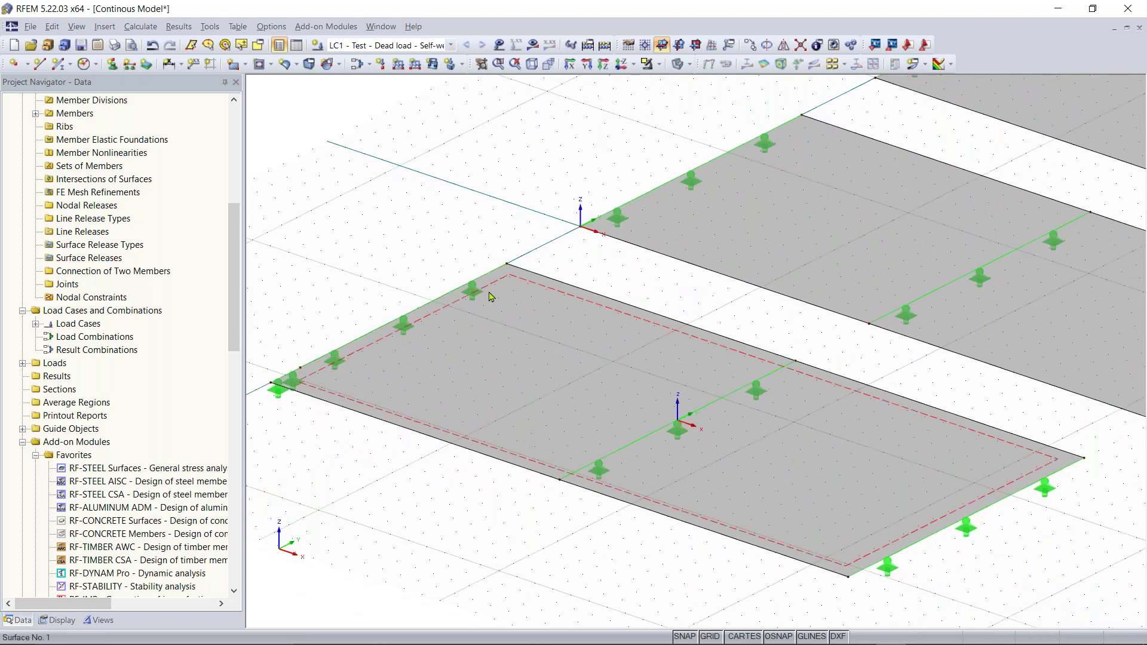
{"action": "left_click", "coordinate": [141, 27]}
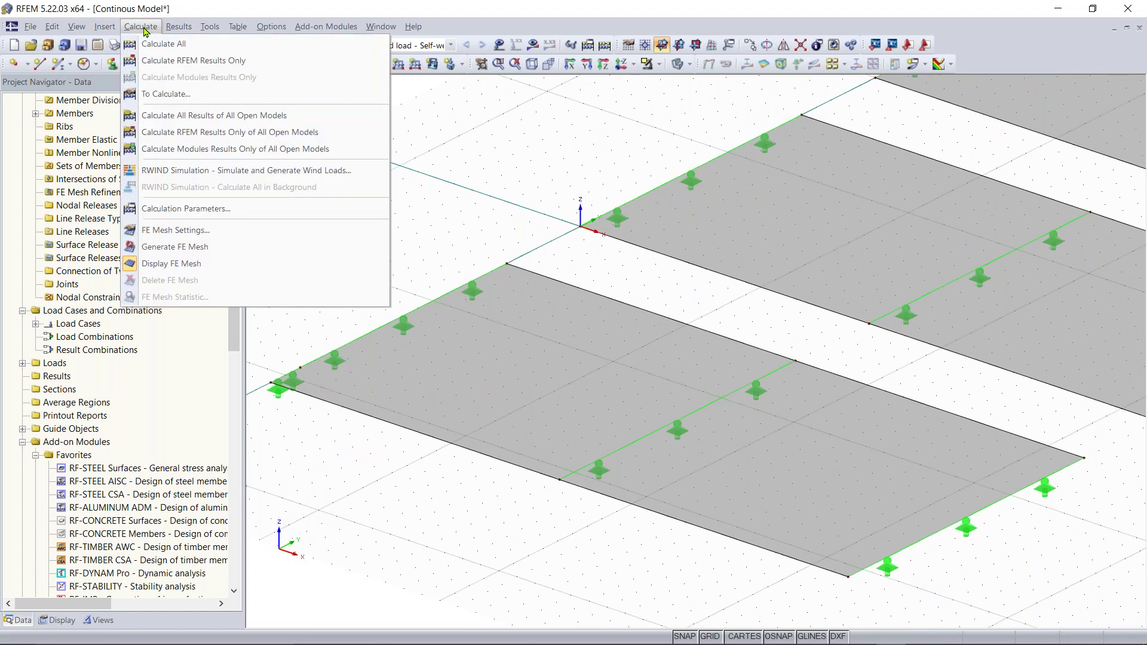
{"action": "left_click", "coordinate": [188, 232]}
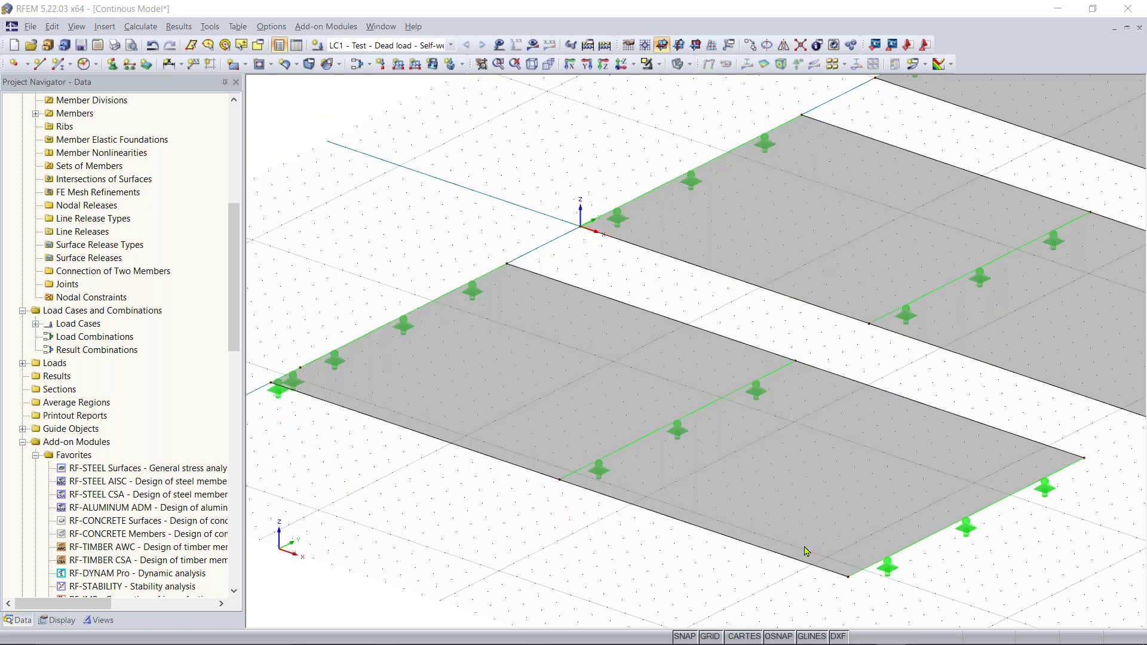
{"action": "left_click", "coordinate": [791, 549]}
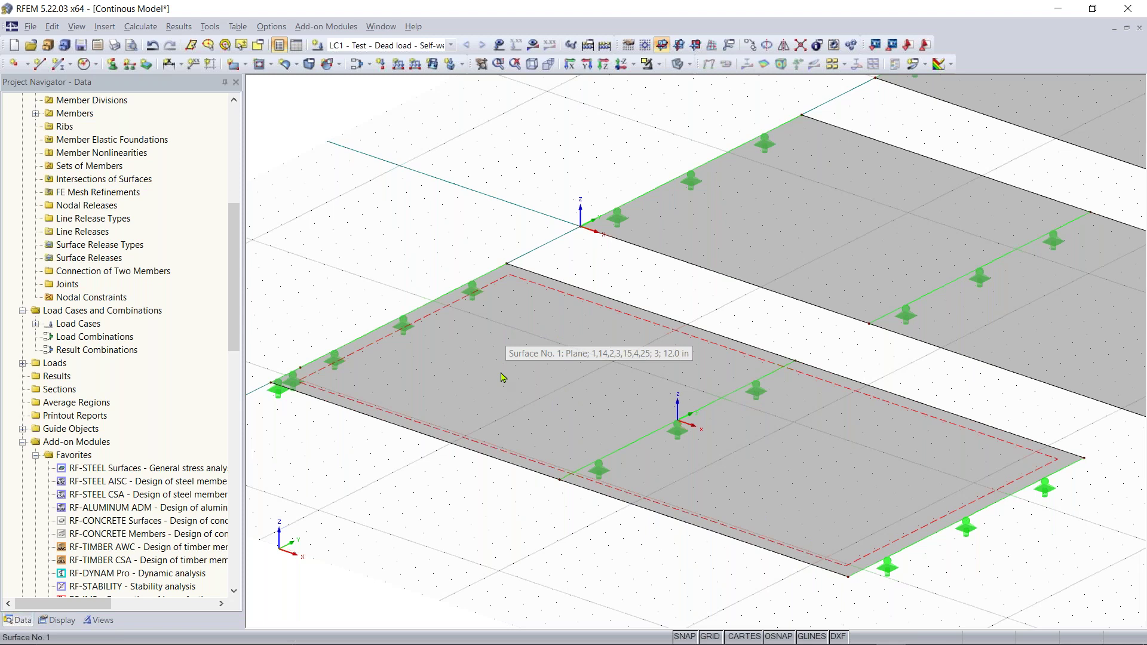
Step: Add an FE mesh refinement of type Surface with a target FE length of 0.75 ft to Surface No. 1
{"action": "scroll", "coordinate": [709, 317], "scroll_direction": "down", "scroll_amount": 2}
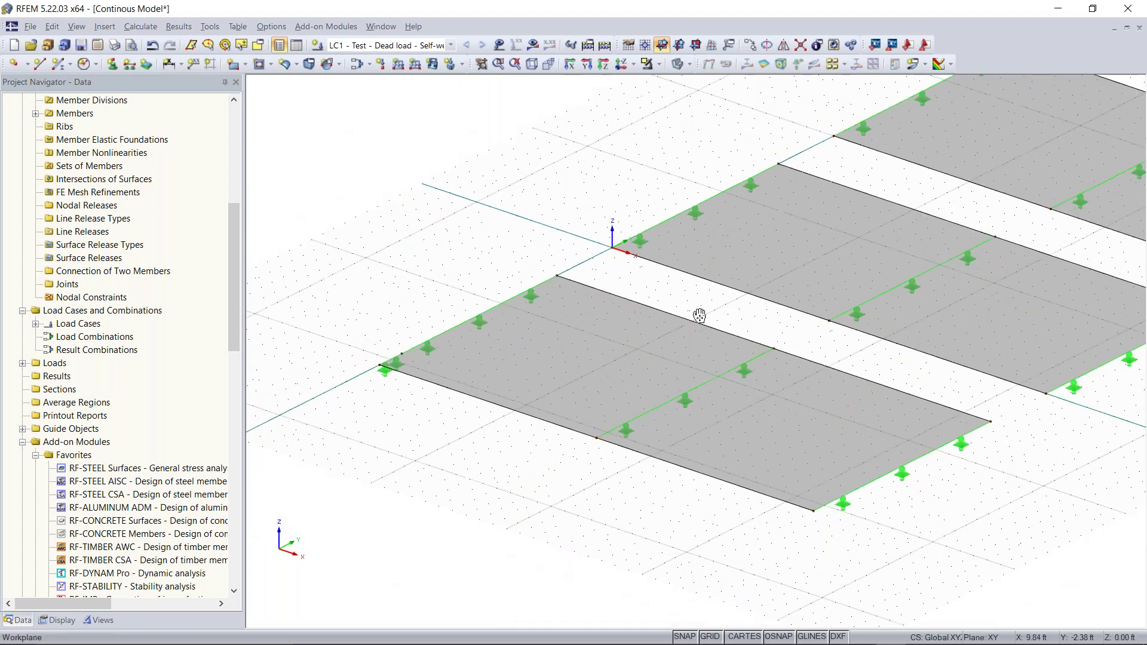
{"action": "middle_click_drag", "start_coordinate": [697, 317], "coordinate": [600, 352]}
{"action": "scroll", "coordinate": [478, 418], "scroll_direction": "down", "scroll_amount": 1}
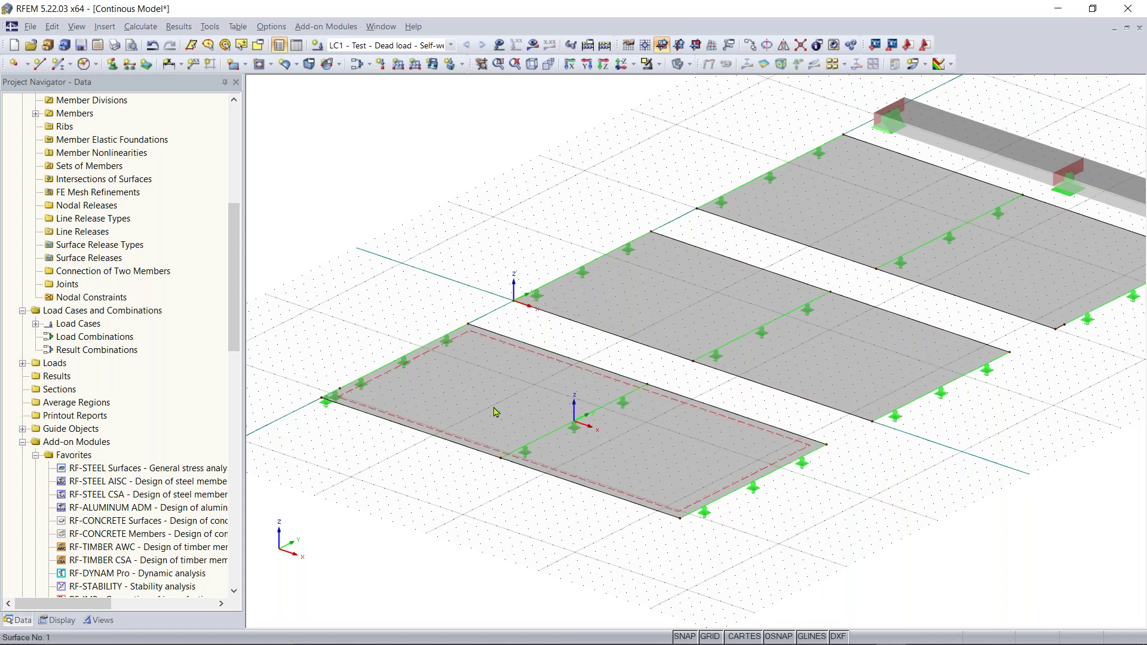
{"action": "scroll", "coordinate": [493, 406], "scroll_direction": "up", "scroll_amount": 1}
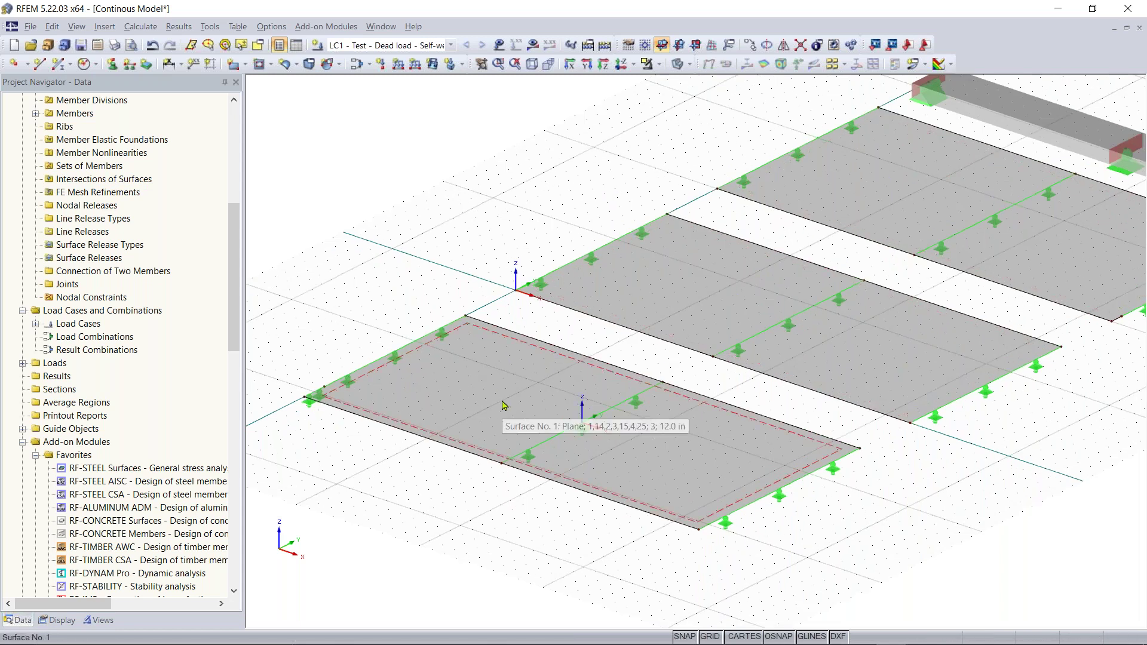
{"action": "scroll", "coordinate": [491, 399], "scroll_direction": "up", "scroll_amount": 2}
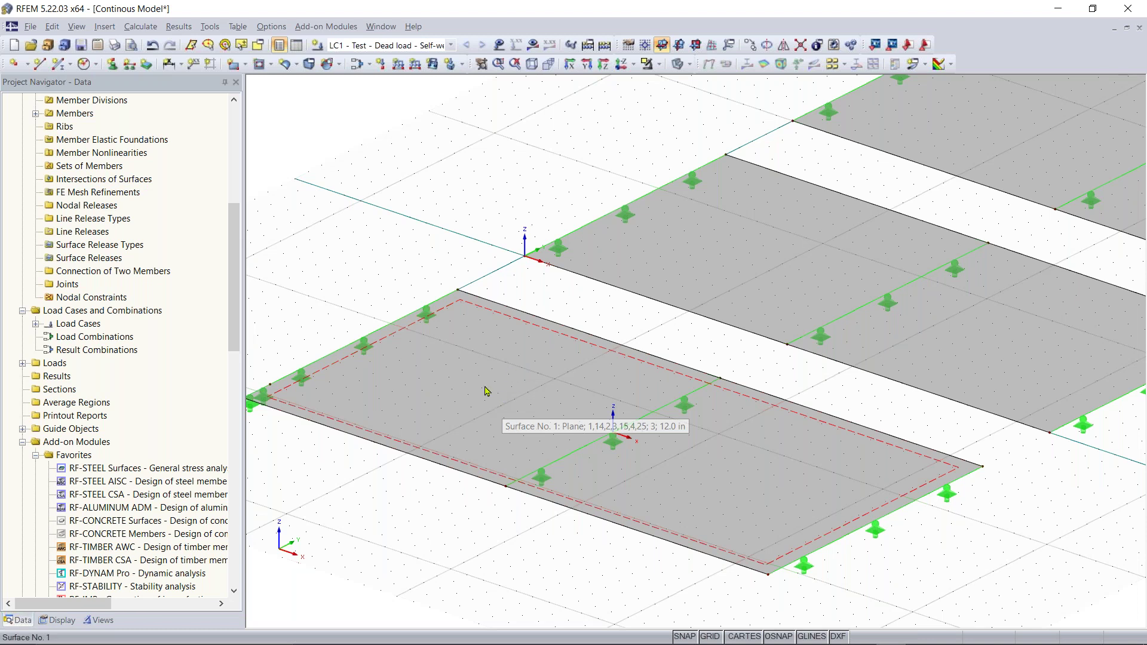
{"action": "left_click", "coordinate": [487, 391]}
{"action": "double_click", "coordinate": [486, 391]}
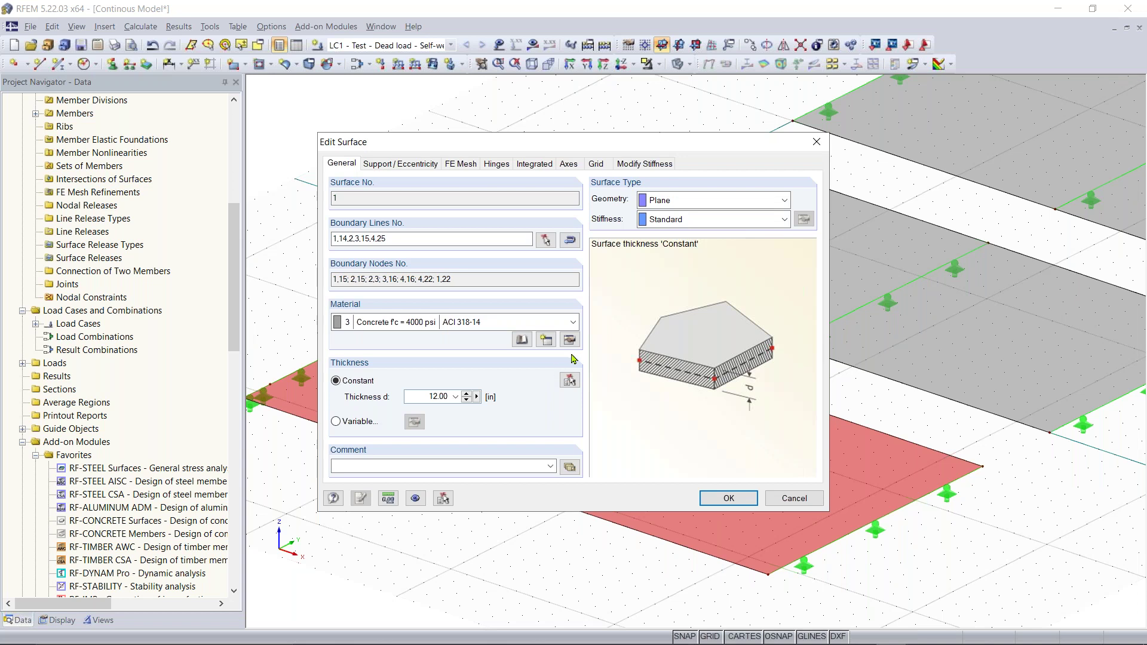
{"action": "left_click", "coordinate": [461, 164]}
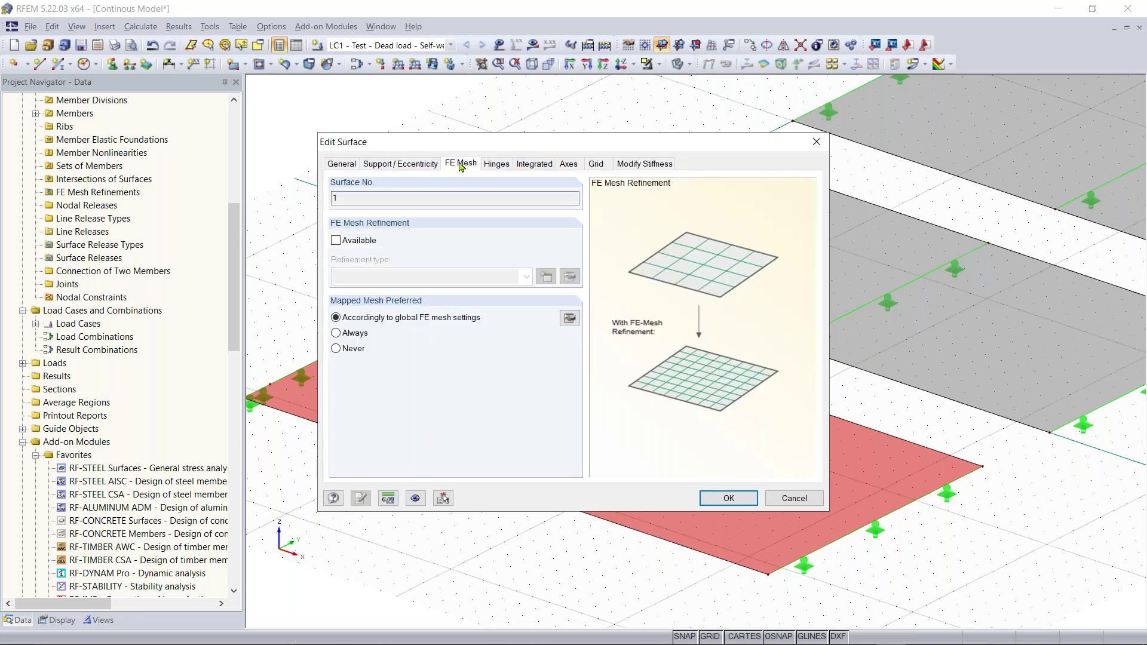
{"action": "left_click", "coordinate": [336, 242]}
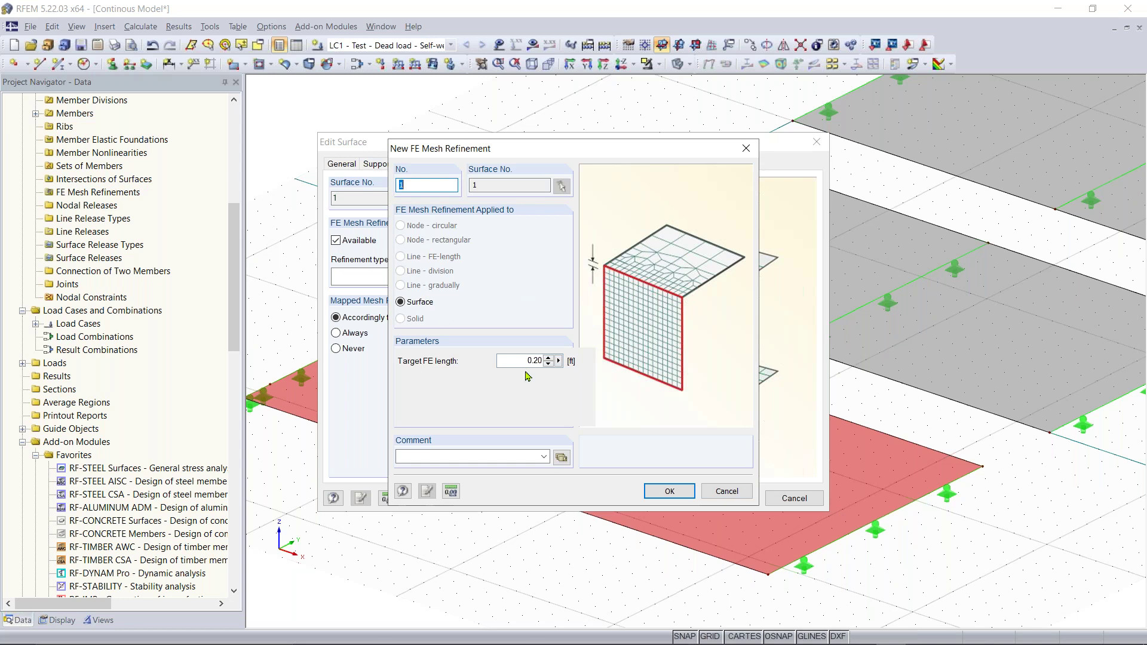
{"action": "left_click_drag", "start_coordinate": [521, 362], "coordinate": [585, 366]}
{"action": "type", "text": "0.75"}
{"action": "key", "text": "Return"}
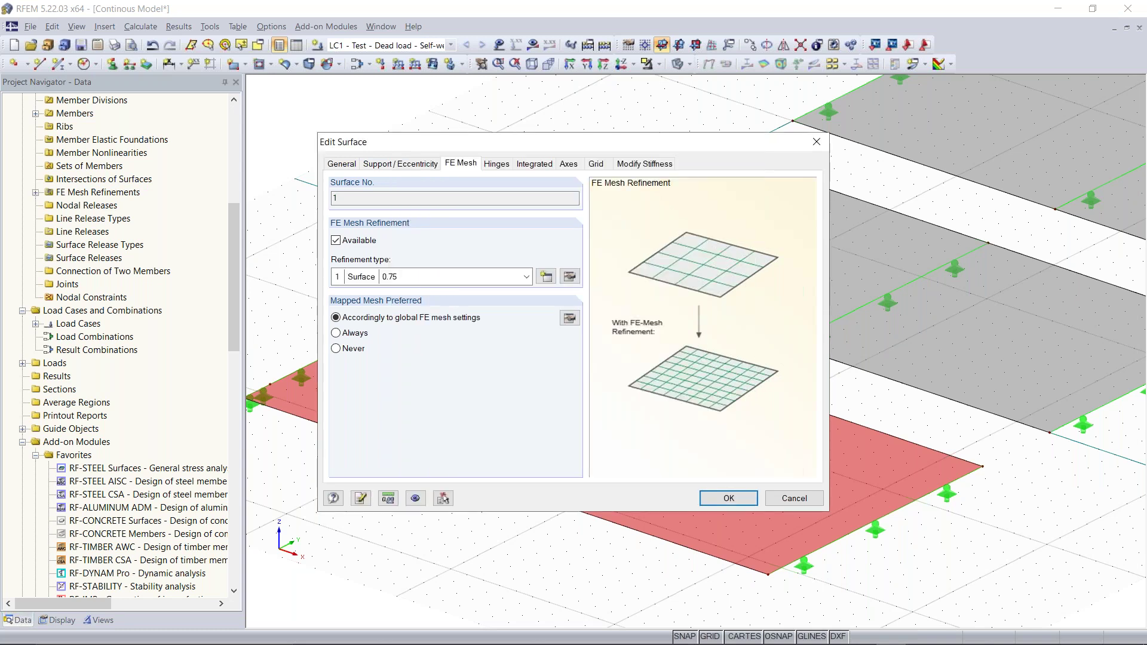
Step: Apply the surface-type FE mesh refinement of 0.75 ft to surface 1 and clear the selection
{"action": "left_click", "coordinate": [728, 498]}
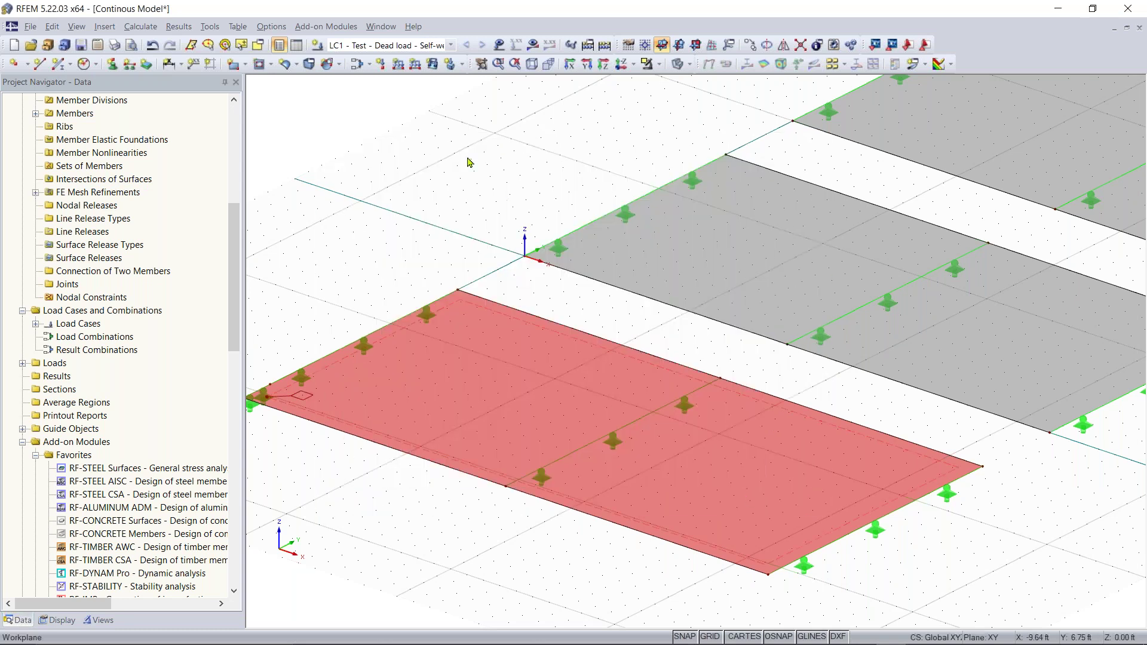
{"action": "left_click", "coordinate": [402, 264]}
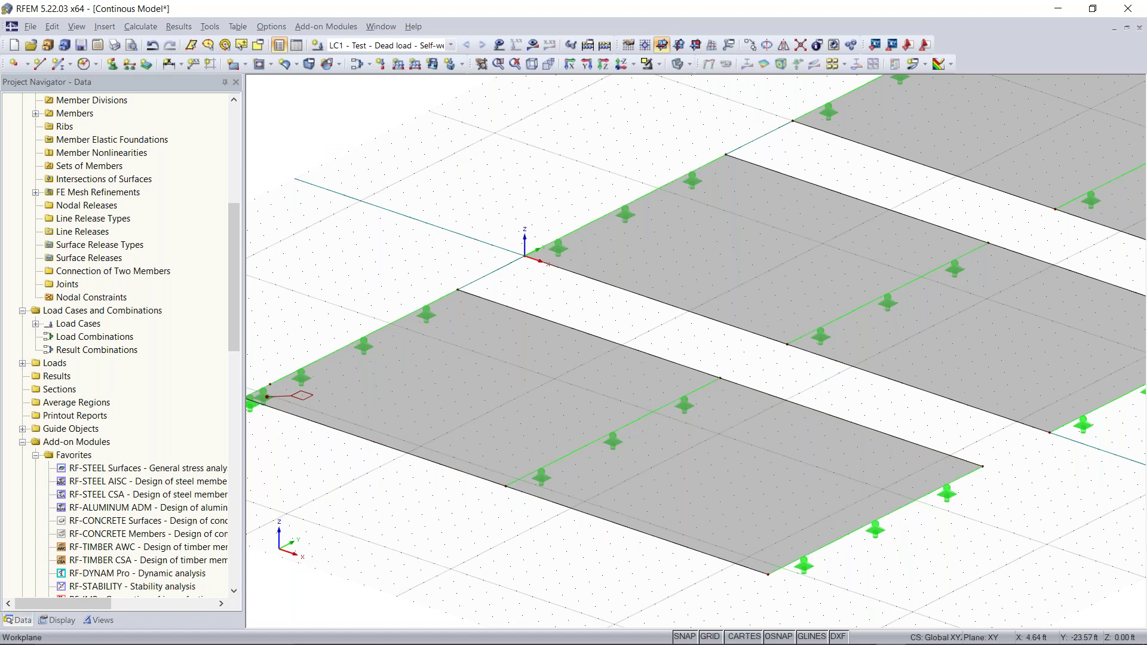
{"action": "middle_click_drag", "start_coordinate": [286, 398], "coordinate": [380, 439]}
{"action": "scroll", "coordinate": [383, 442], "scroll_direction": "up", "scroll_amount": 5}
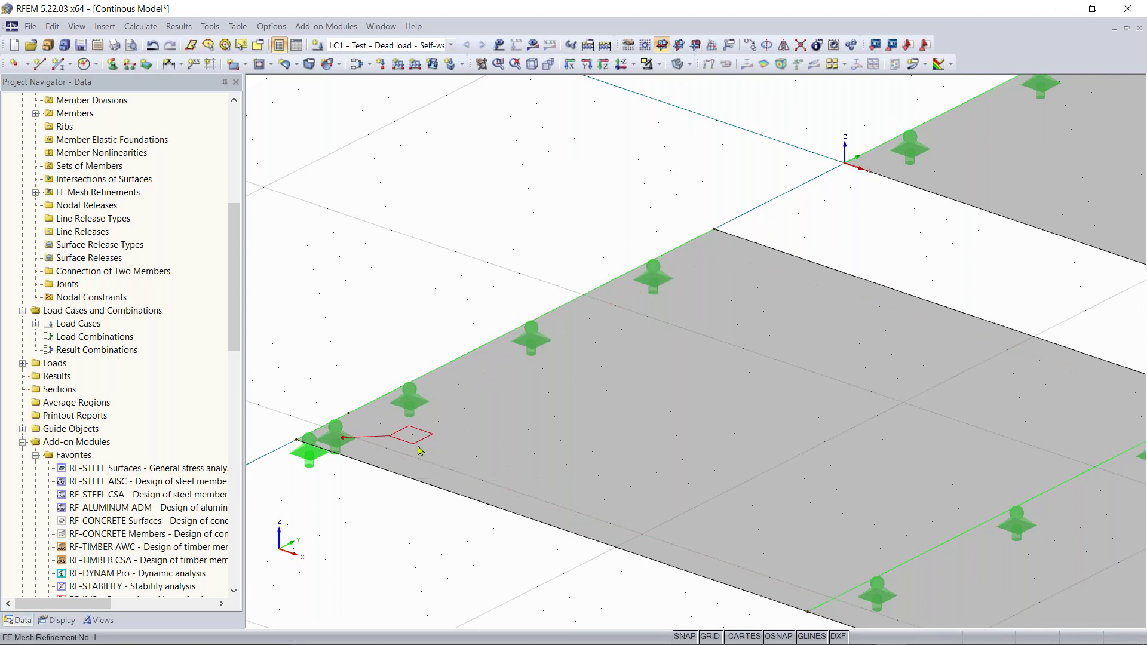
{"action": "scroll", "coordinate": [449, 442], "scroll_direction": "down", "scroll_amount": 4}
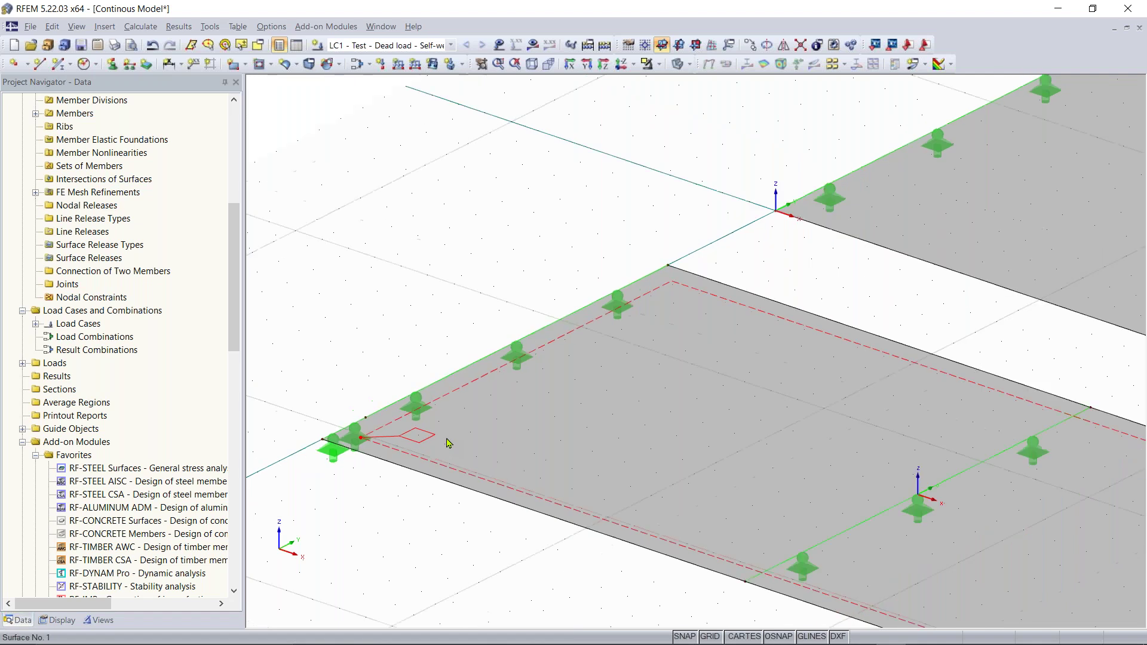
{"action": "scroll", "coordinate": [559, 495], "scroll_direction": "down", "scroll_amount": 2}
{"action": "middle_click_drag", "start_coordinate": [558, 525], "coordinate": [251, 626]}
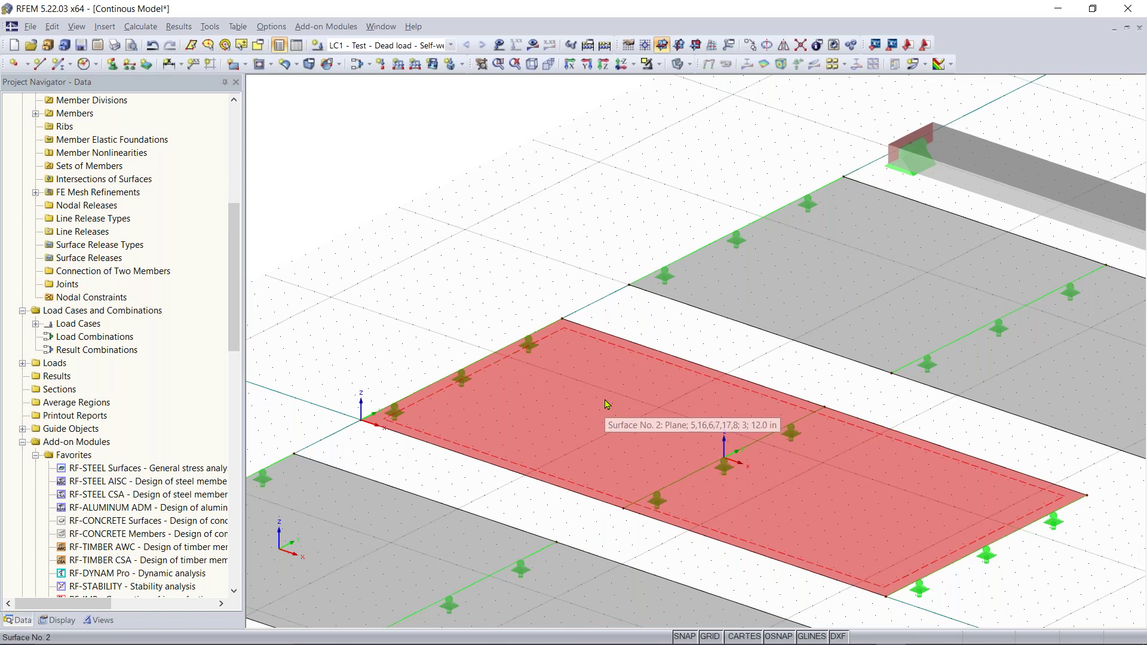
Step: Activate FE mesh refinement for surface 2 with a new surface-type refinement of 0.5 ft target FE length
{"action": "left_click_drag", "start_coordinate": [236, 242], "coordinate": [237, 176]}
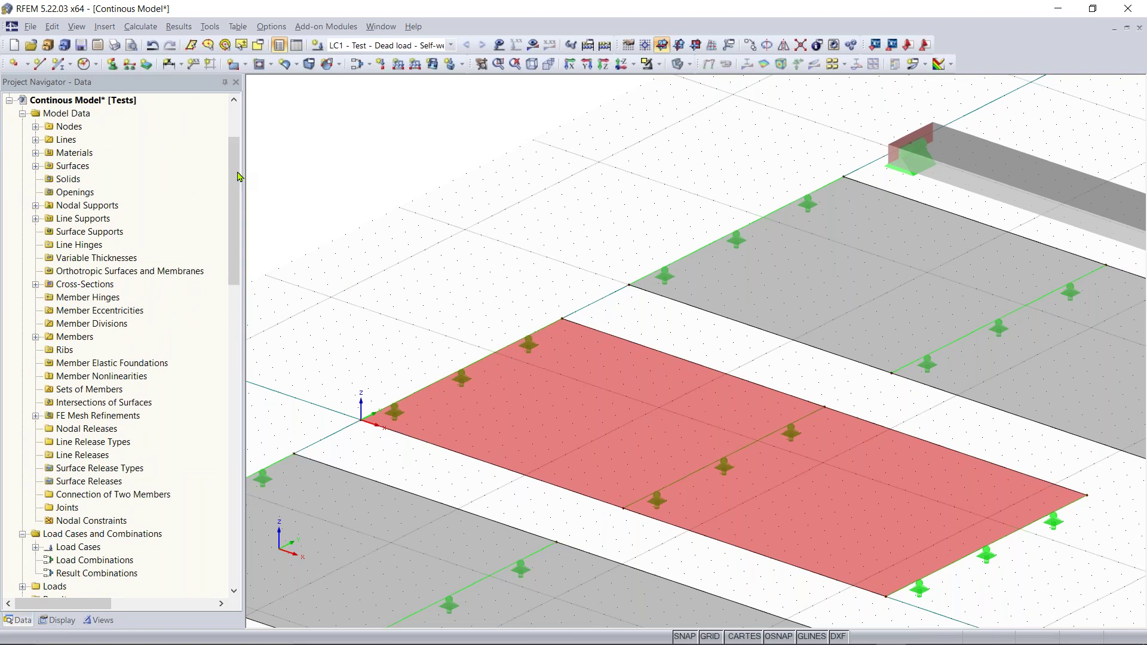
{"action": "left_click", "coordinate": [35, 166]}
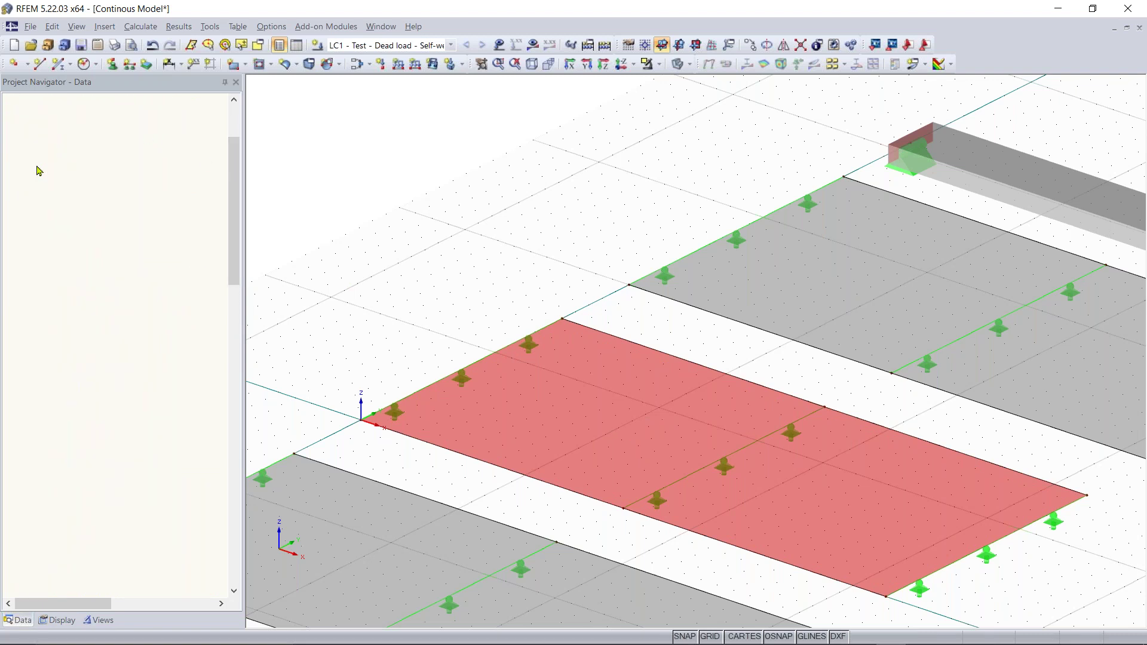
{"action": "left_click", "coordinate": [104, 179]}
{"action": "left_click", "coordinate": [104, 192]}
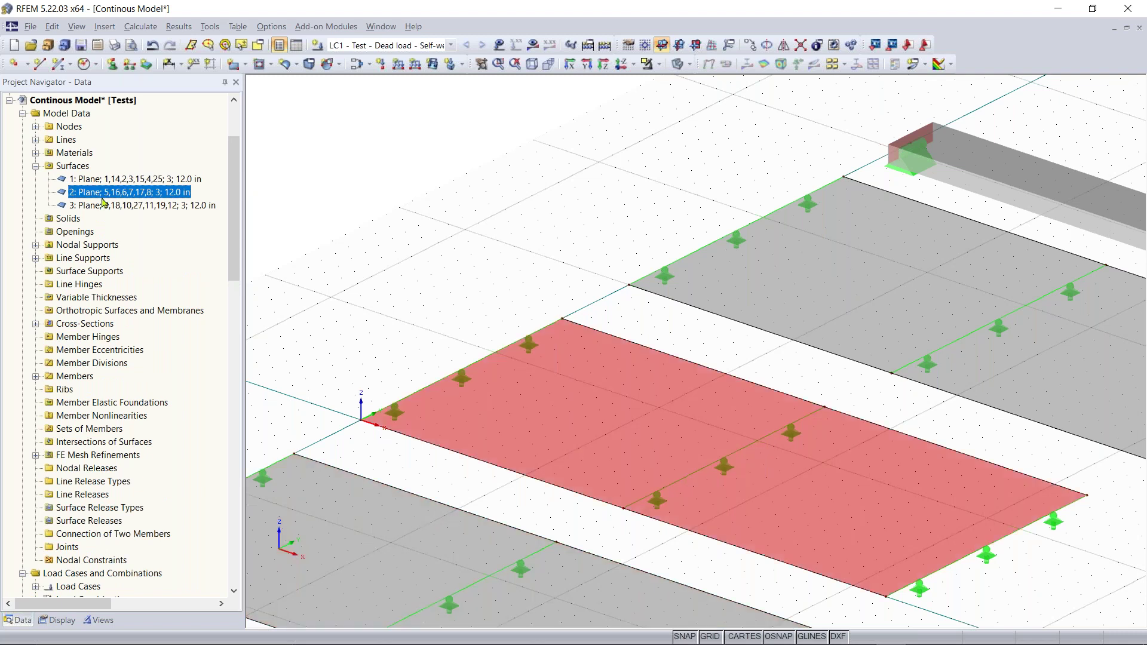
{"action": "left_click", "coordinate": [104, 206]}
{"action": "left_click", "coordinate": [104, 193]}
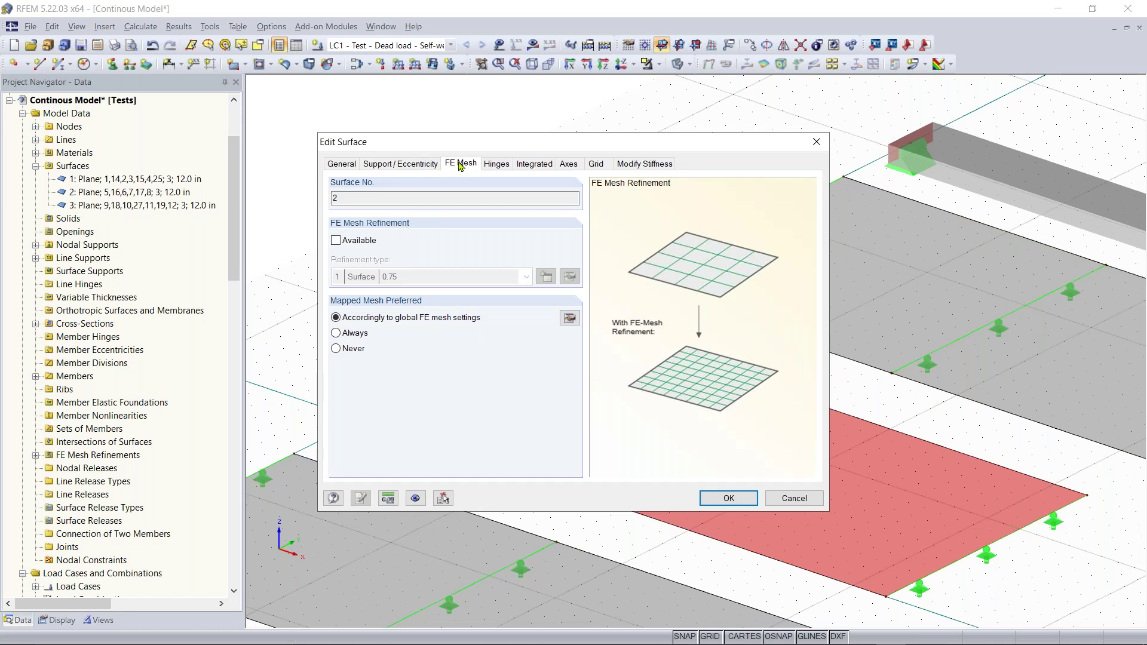
{"action": "left_click", "coordinate": [336, 240]}
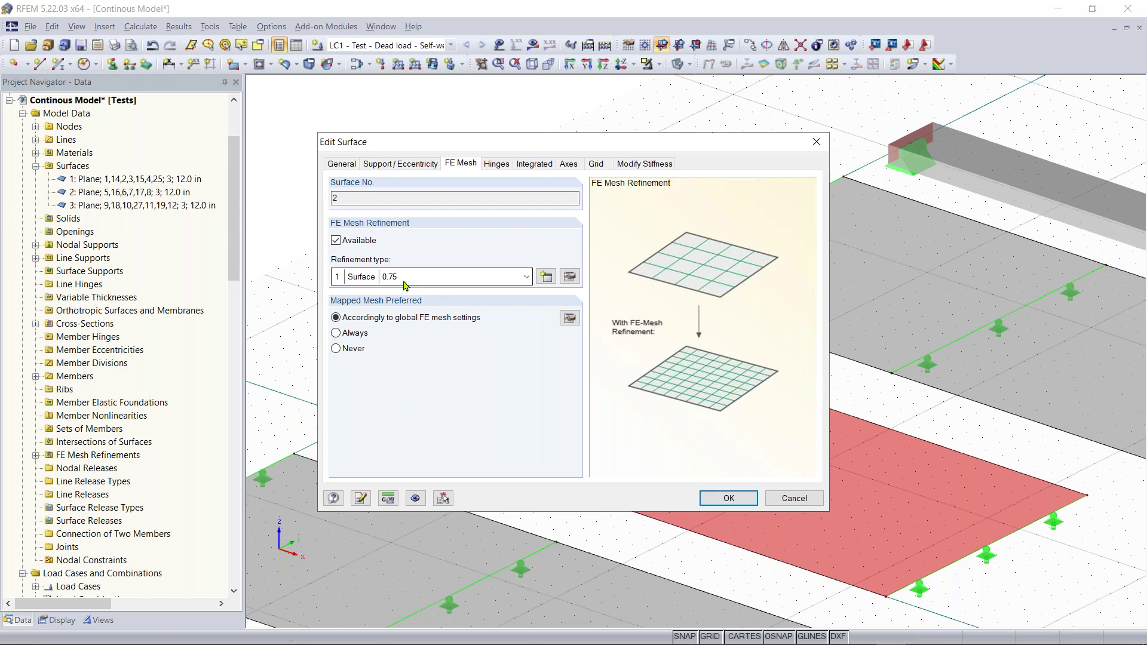
{"action": "left_click", "coordinate": [547, 276]}
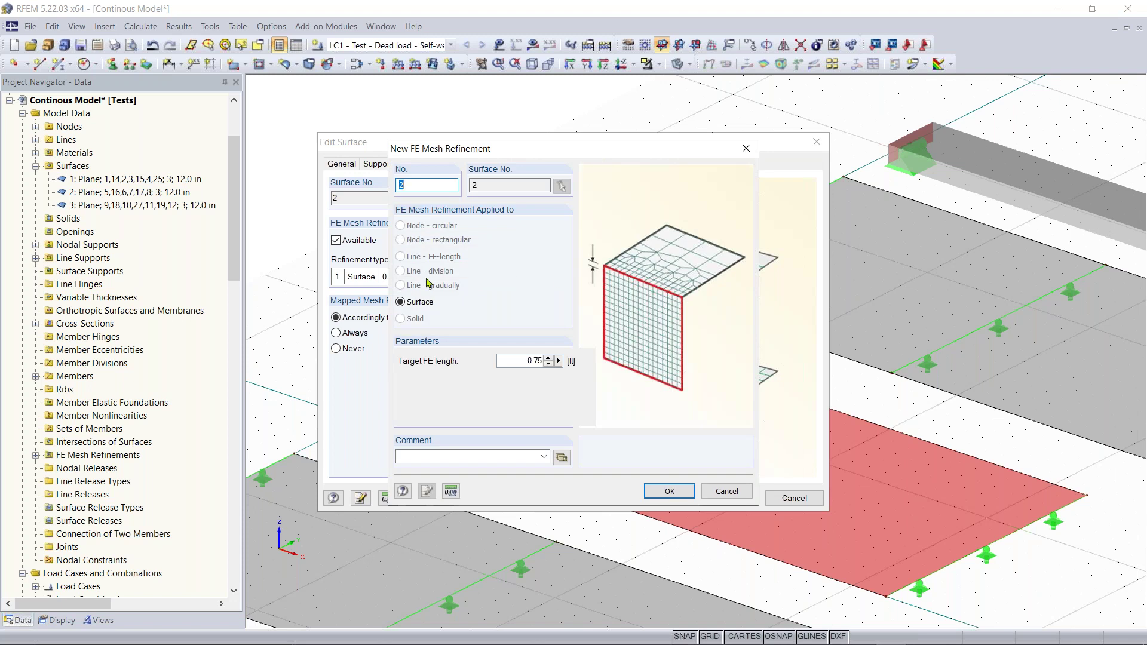
{"action": "left_click_drag", "start_coordinate": [519, 359], "coordinate": [622, 354]}
{"action": "type", "text": "0."}
{"action": "left_click", "coordinate": [667, 492]}
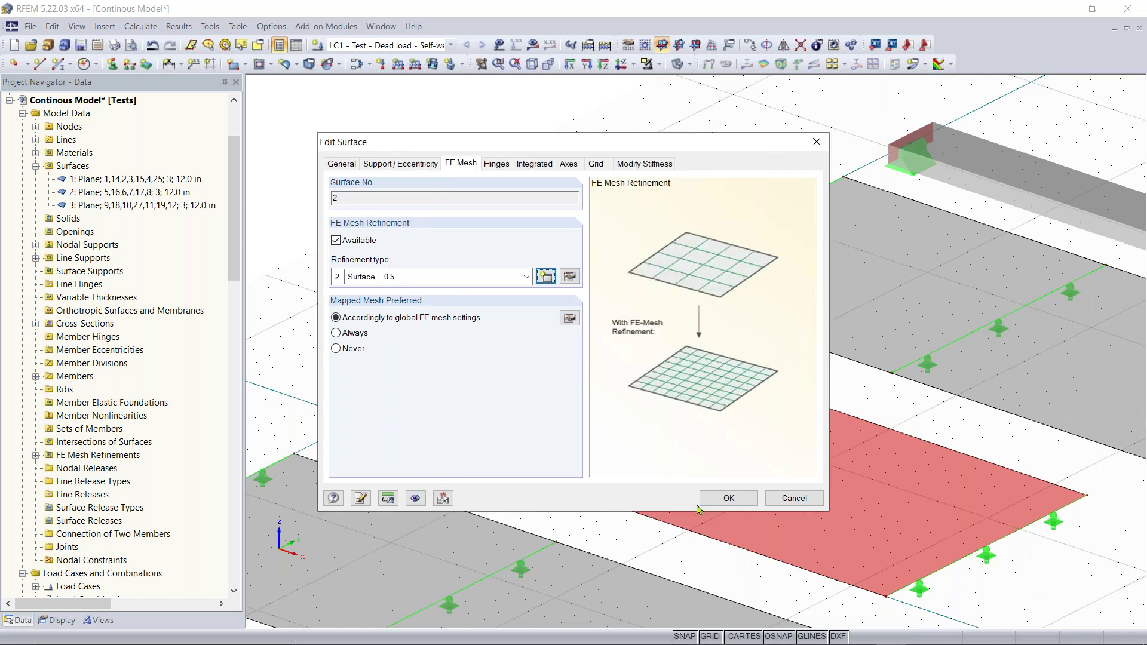
{"action": "left_click", "coordinate": [728, 498]}
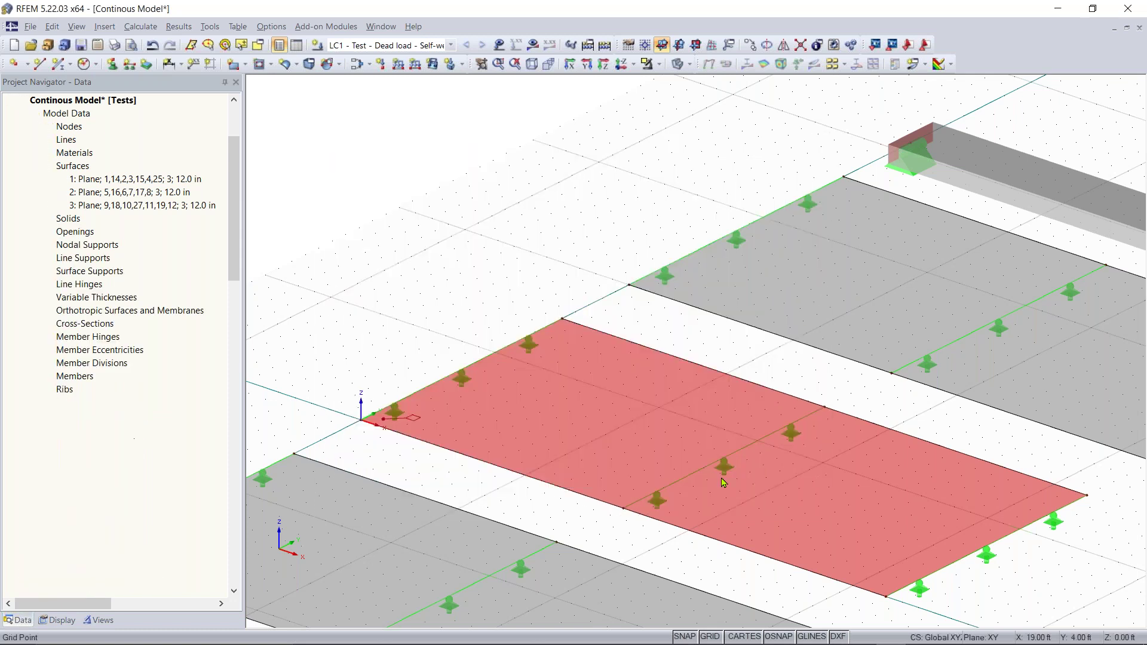
Step: Activate FE mesh refinement for surface 3 and assign it a newly created surface-type refinement with its own target FE length
{"action": "scroll", "coordinate": [489, 449], "scroll_direction": "down", "scroll_amount": 2}
{"action": "middle_click_drag", "start_coordinate": [608, 461], "coordinate": [502, 532]}
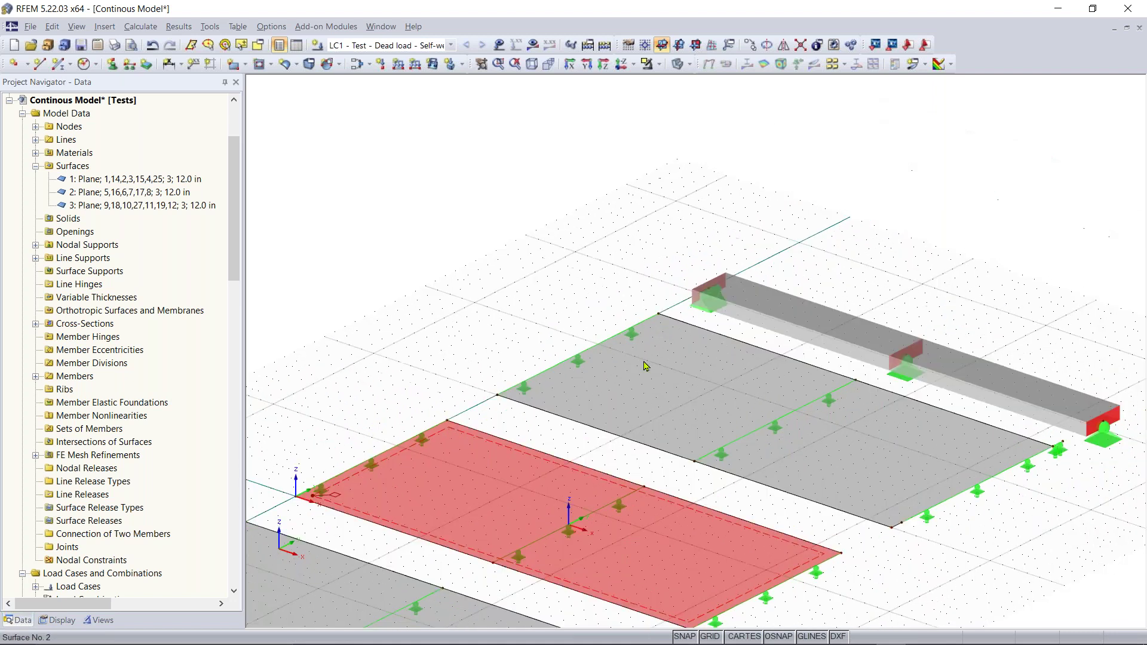
{"action": "scroll", "coordinate": [651, 407], "scroll_direction": "up", "scroll_amount": 4}
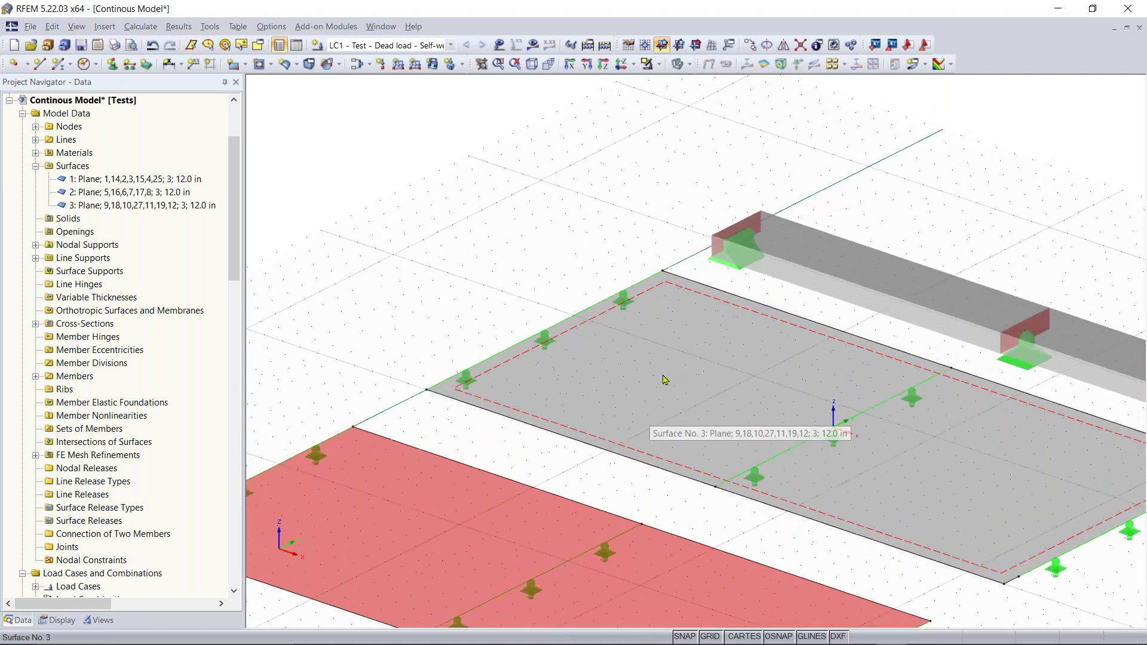
{"action": "left_click", "coordinate": [463, 266]}
{"action": "double_click", "coordinate": [738, 445]}
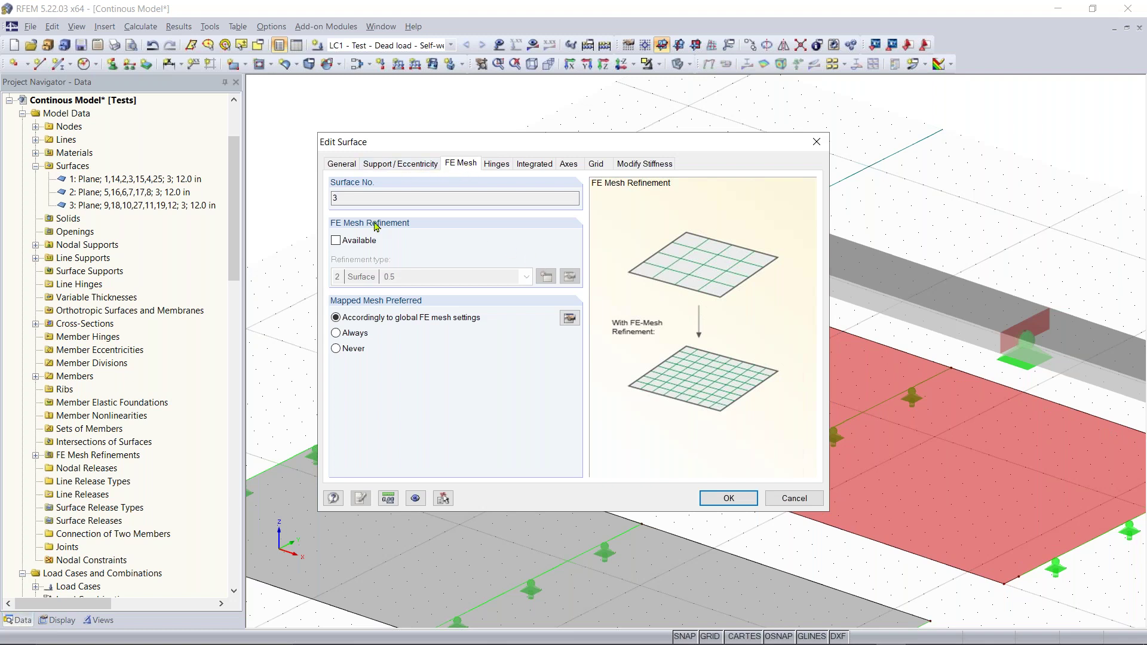
{"action": "left_click", "coordinate": [338, 240]}
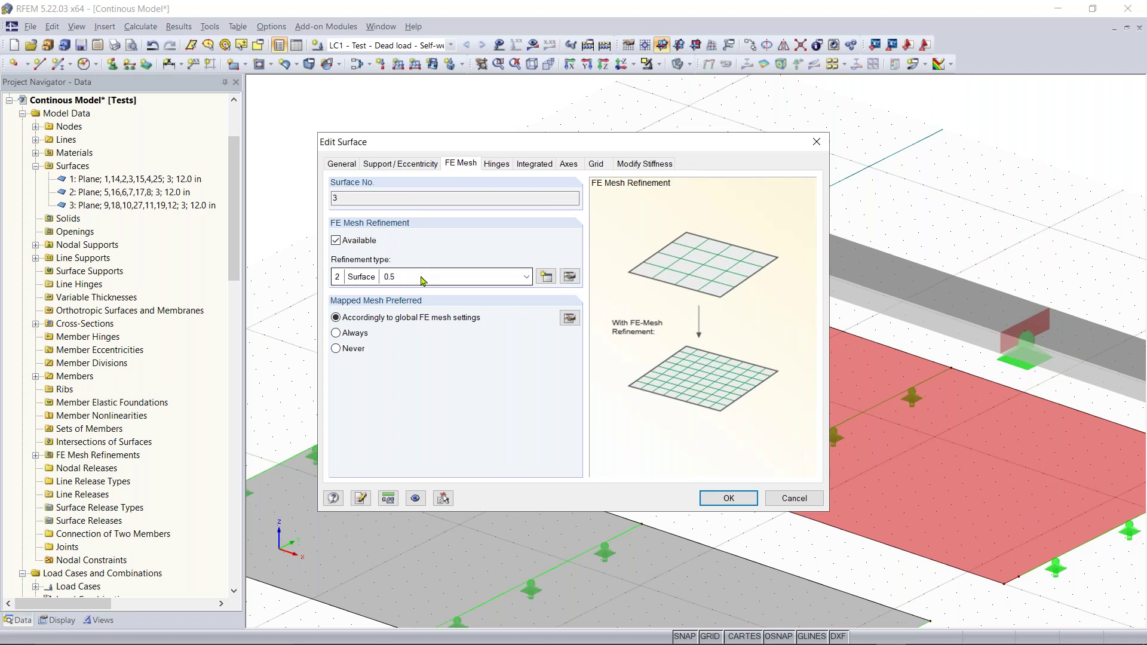
{"action": "left_click", "coordinate": [517, 282]}
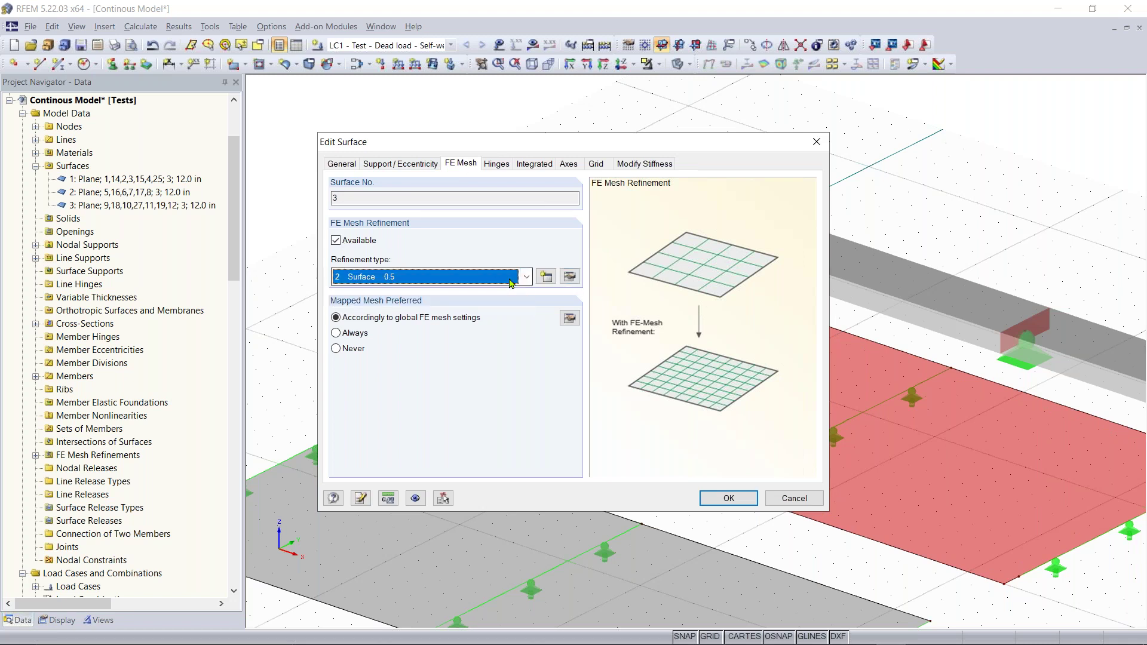
{"action": "left_click", "coordinate": [543, 278]}
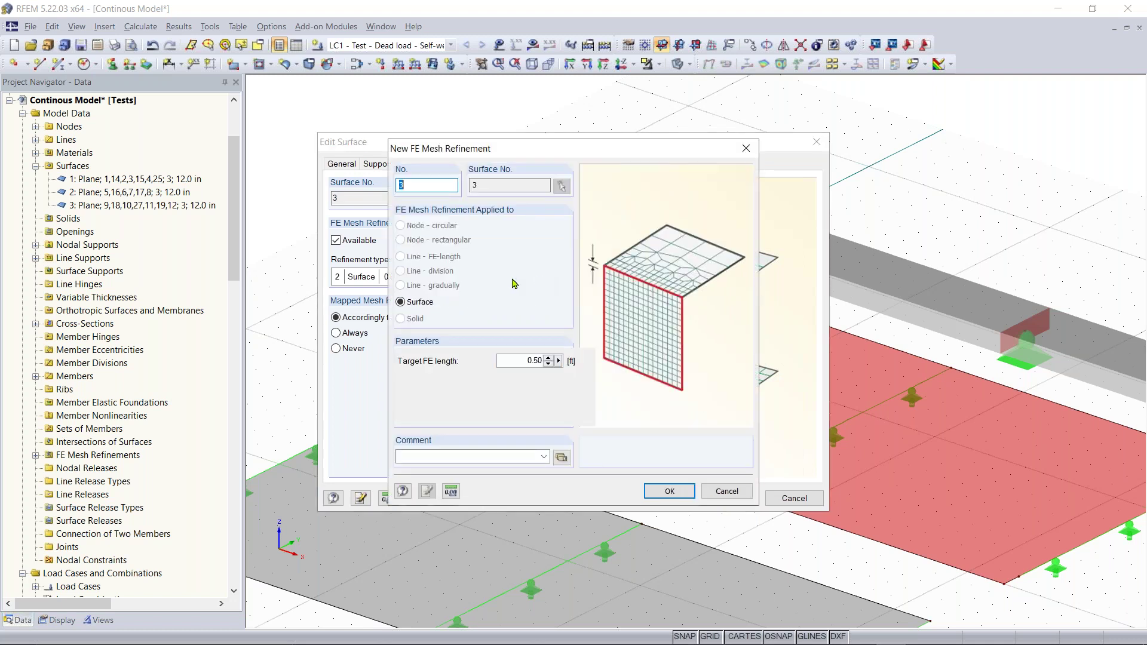
{"action": "left_click", "coordinate": [511, 360]}
{"action": "type", "text": "0"}
{"action": "left_click", "coordinate": [676, 490]}
{"action": "left_click", "coordinate": [721, 497]}
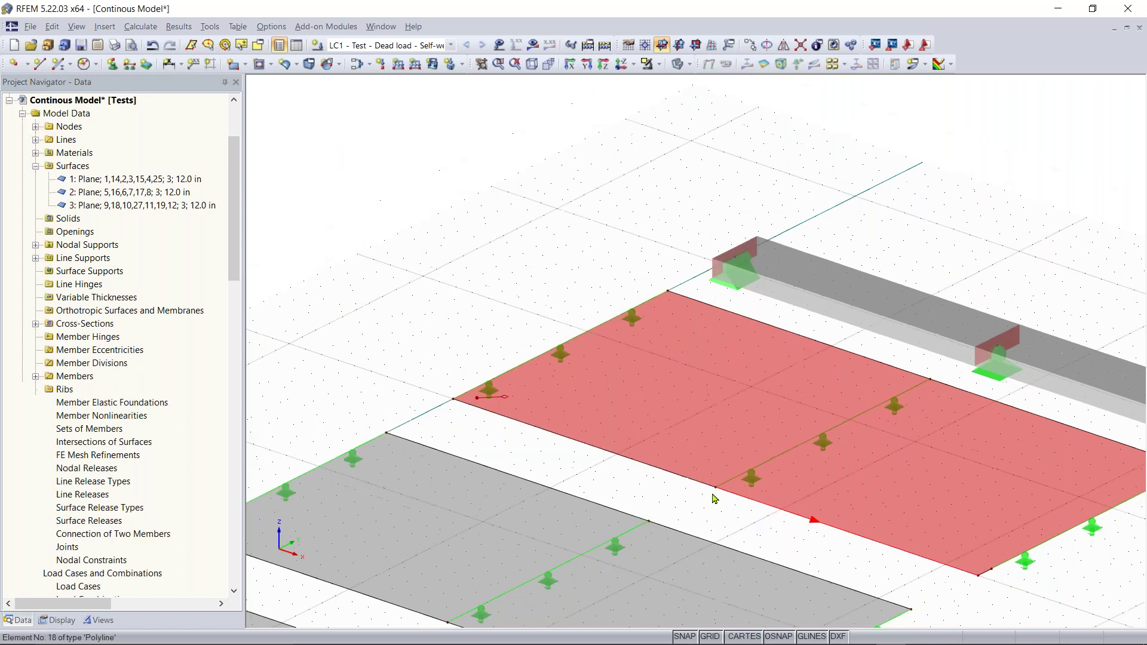
Step: Examine the FE mesh refinement markers on the three slab surfaces
{"action": "scroll", "coordinate": [558, 503], "scroll_direction": "down", "scroll_amount": 5}
{"action": "middle_click_drag", "start_coordinate": [558, 505], "coordinate": [674, 447]}
{"action": "scroll", "coordinate": [509, 508], "scroll_direction": "up", "scroll_amount": 3}
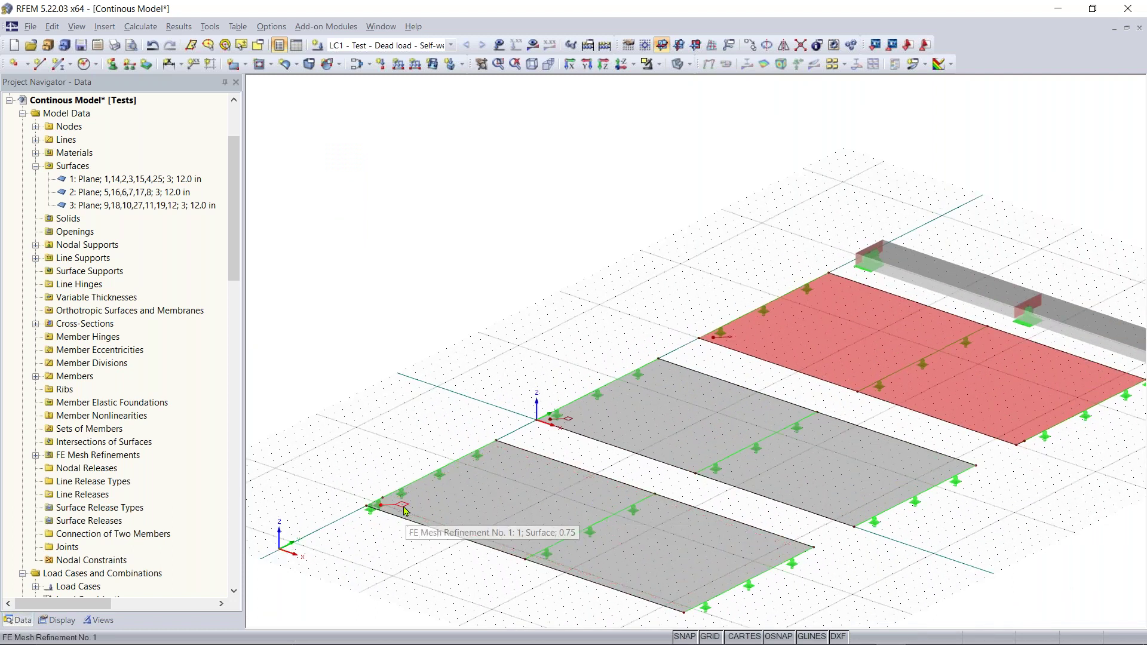
{"action": "scroll", "coordinate": [404, 510], "scroll_direction": "up", "scroll_amount": 1}
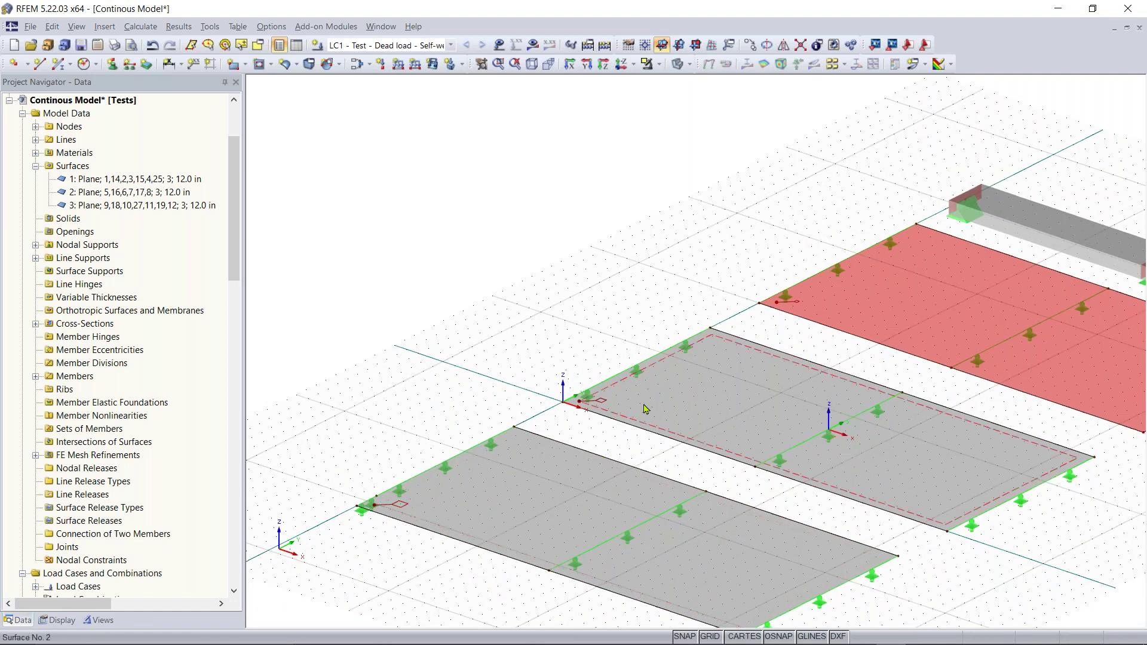
{"action": "middle_click_drag", "start_coordinate": [899, 395], "coordinate": [635, 474]}
{"action": "scroll", "coordinate": [849, 511], "scroll_direction": "down", "scroll_amount": 2}
{"action": "middle_click_drag", "start_coordinate": [782, 541], "coordinate": [809, 415]}
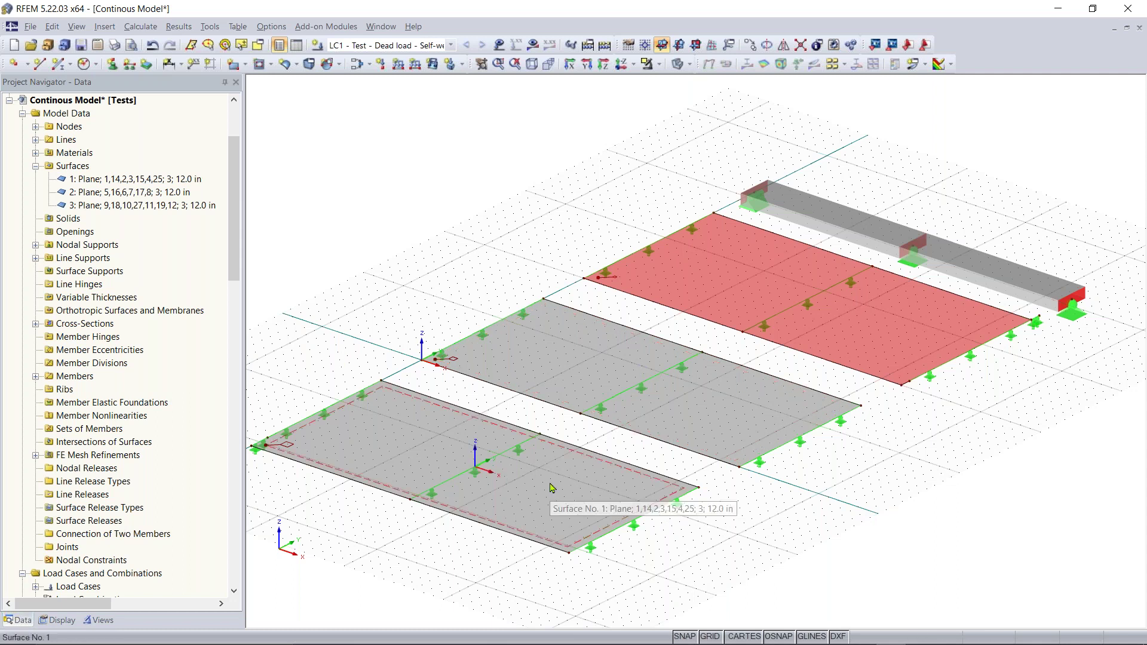
{"action": "middle_click_drag", "start_coordinate": [466, 427], "coordinate": [508, 430]}
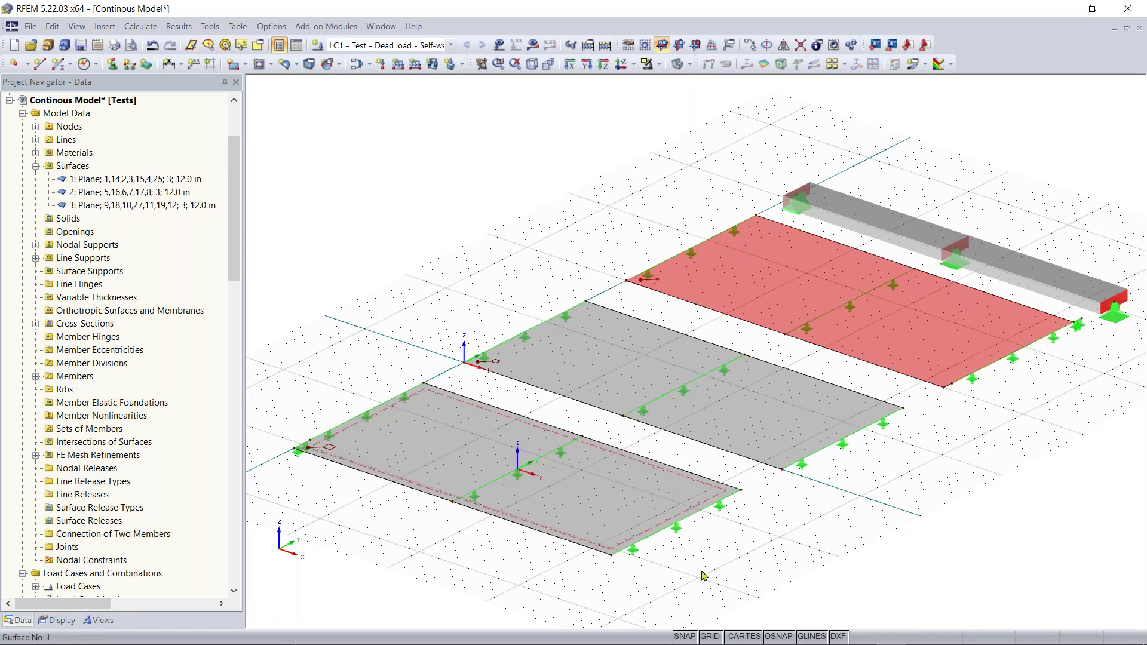
{"action": "scroll", "coordinate": [122, 442], "scroll_direction": "down", "scroll_amount": 5}
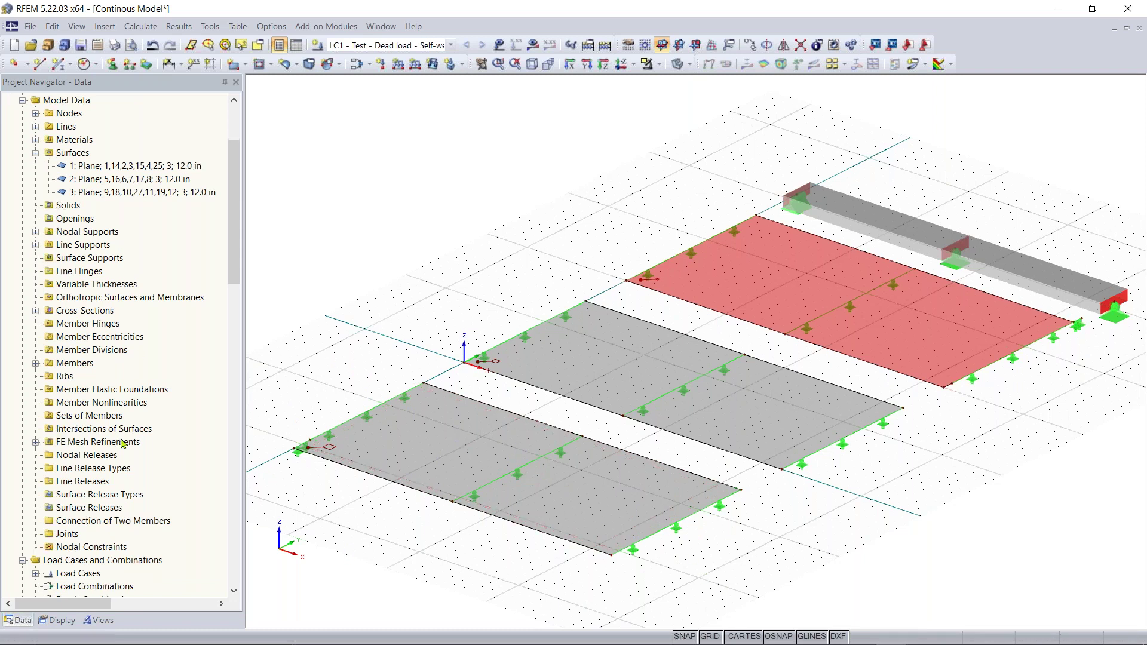
{"action": "scroll", "coordinate": [123, 442], "scroll_direction": "down", "scroll_amount": 4}
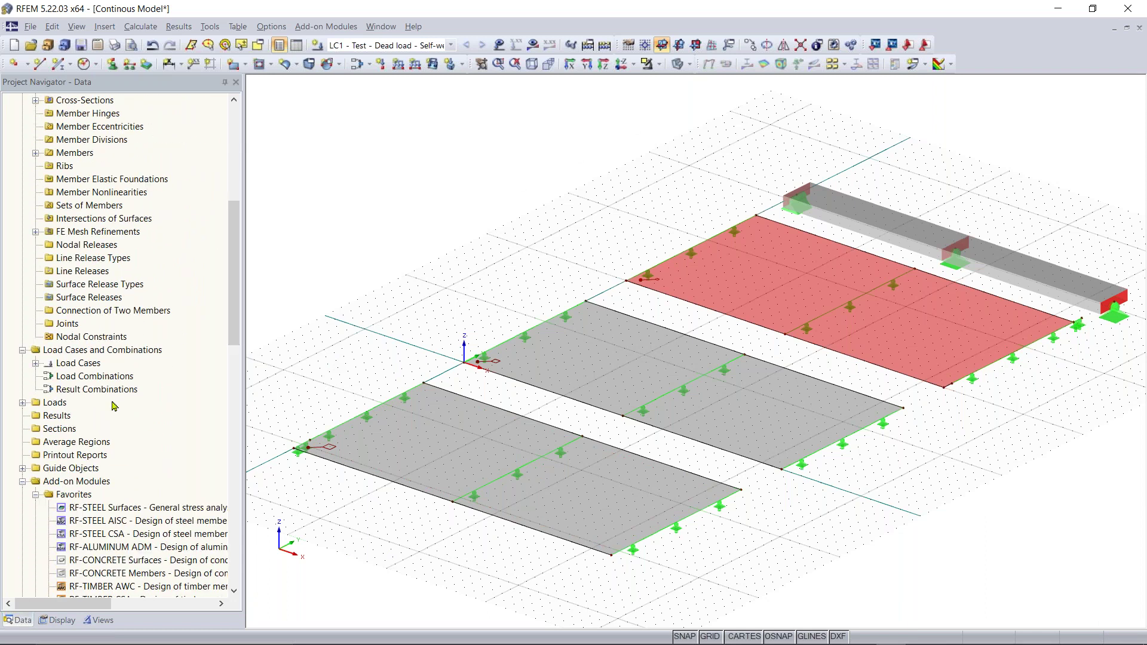
{"action": "right_click", "coordinate": [56, 430]}
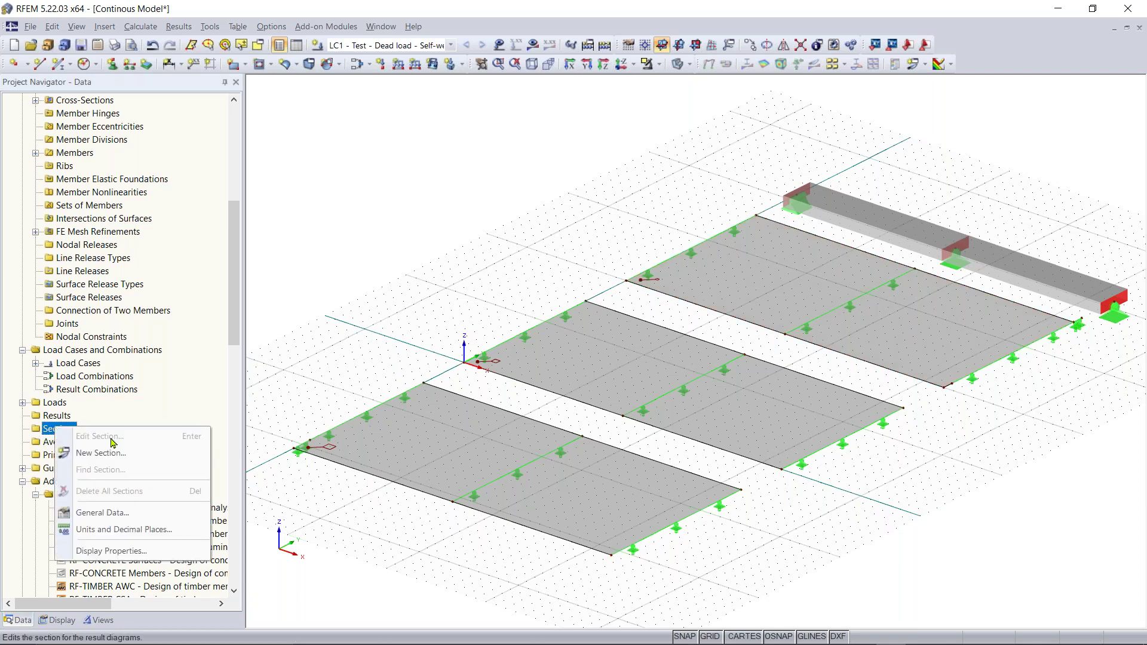
{"action": "left_click", "coordinate": [112, 454]}
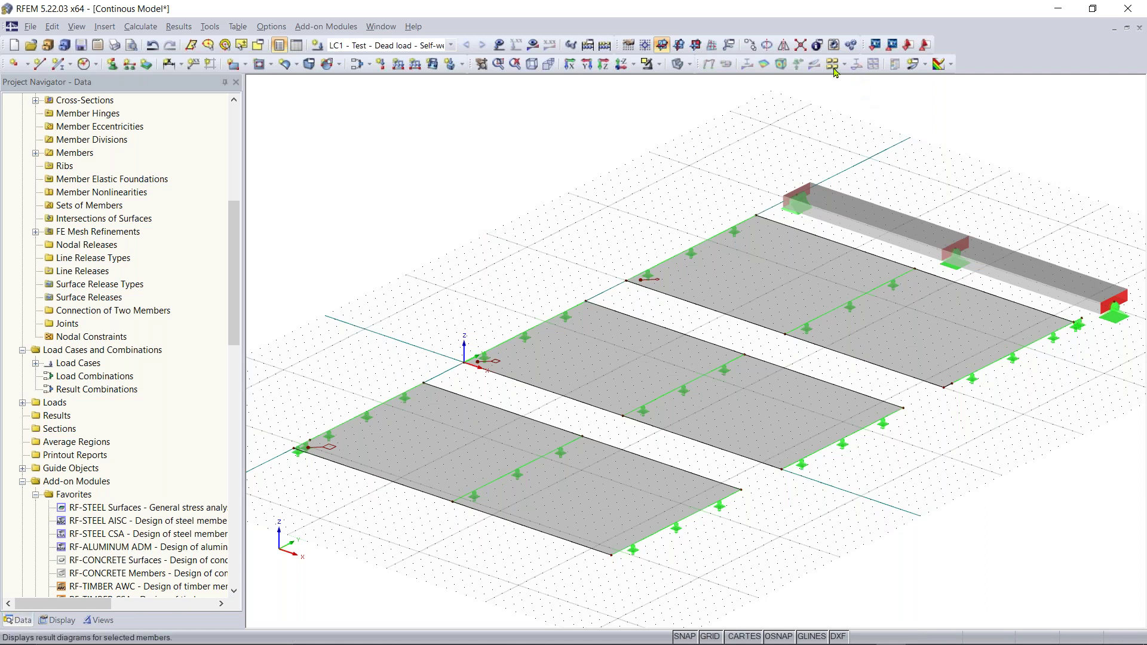
{"action": "left_click", "coordinate": [923, 65]}
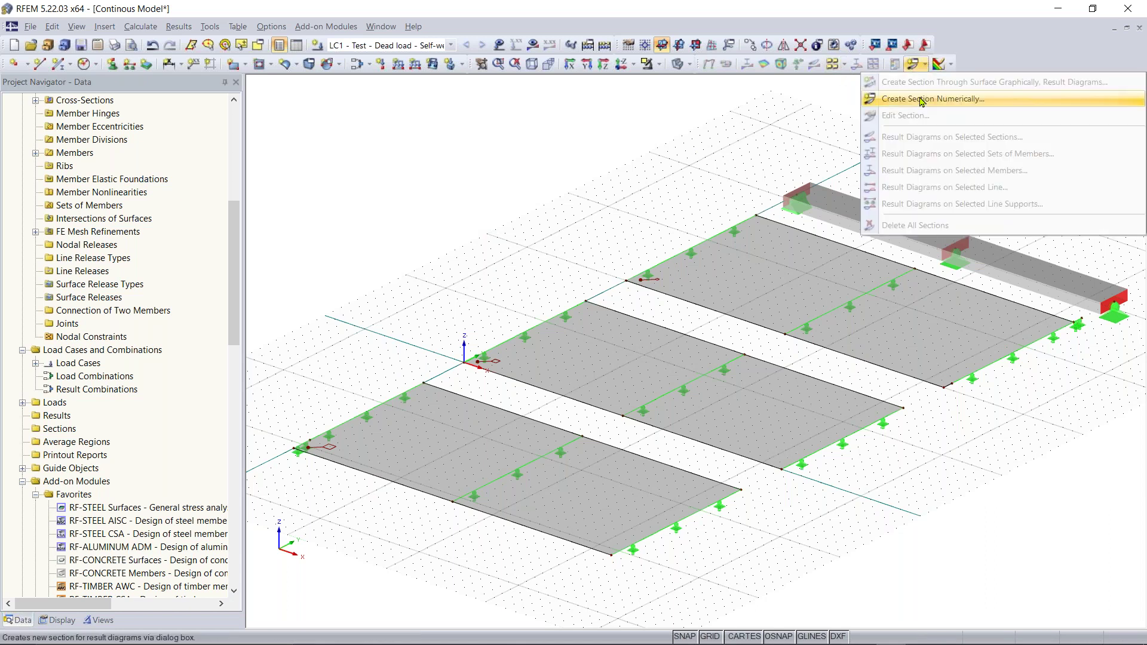
{"action": "left_click", "coordinate": [779, 100]}
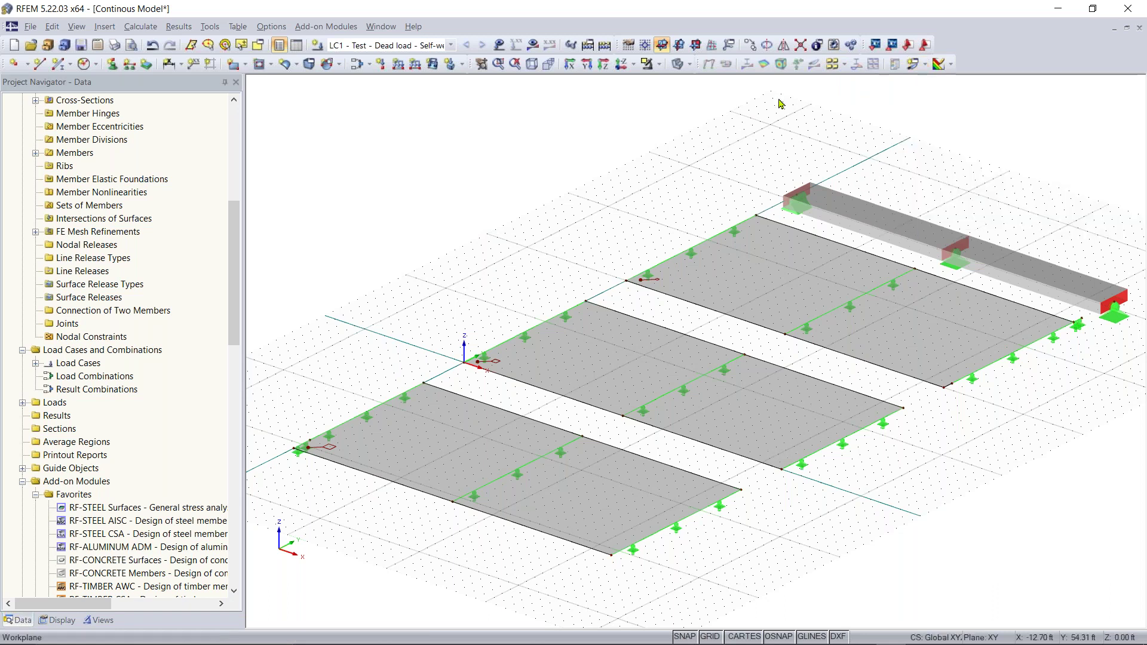
Step: Try to create surface section AA via plane, picking its projection vector across the first slab from (0, -12, 0) to (32, -13, 0) ft
{"action": "left_click", "coordinate": [59, 432]}
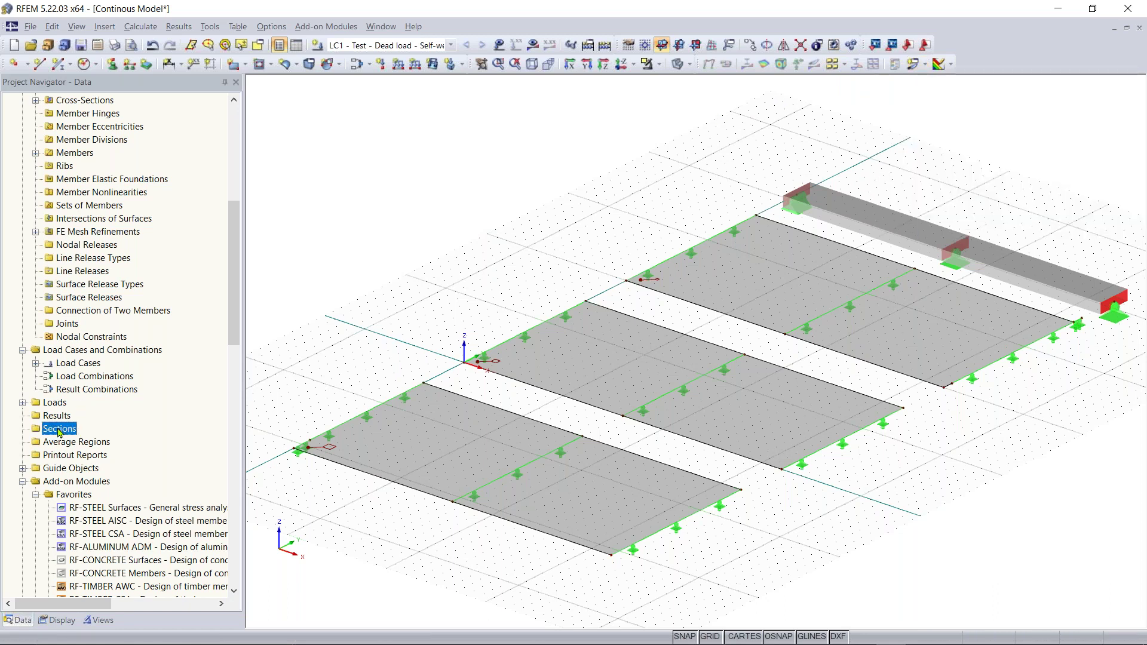
{"action": "right_click", "coordinate": [58, 429]}
{"action": "left_click", "coordinate": [104, 455]}
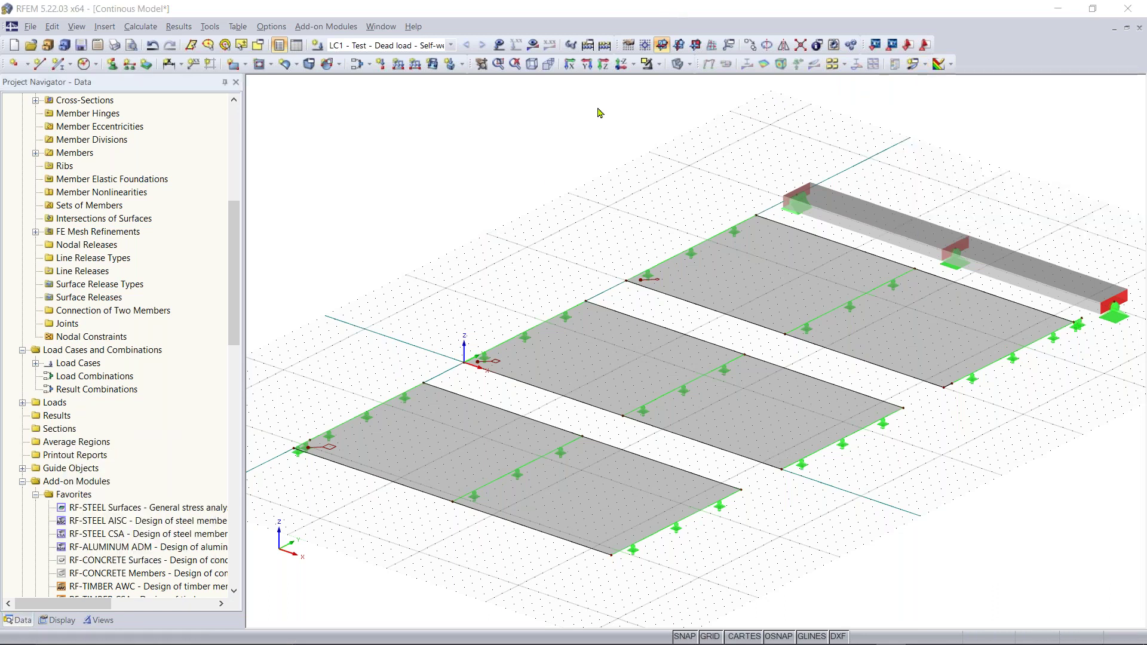
{"action": "left_click_drag", "start_coordinate": [496, 135], "coordinate": [531, 120]}
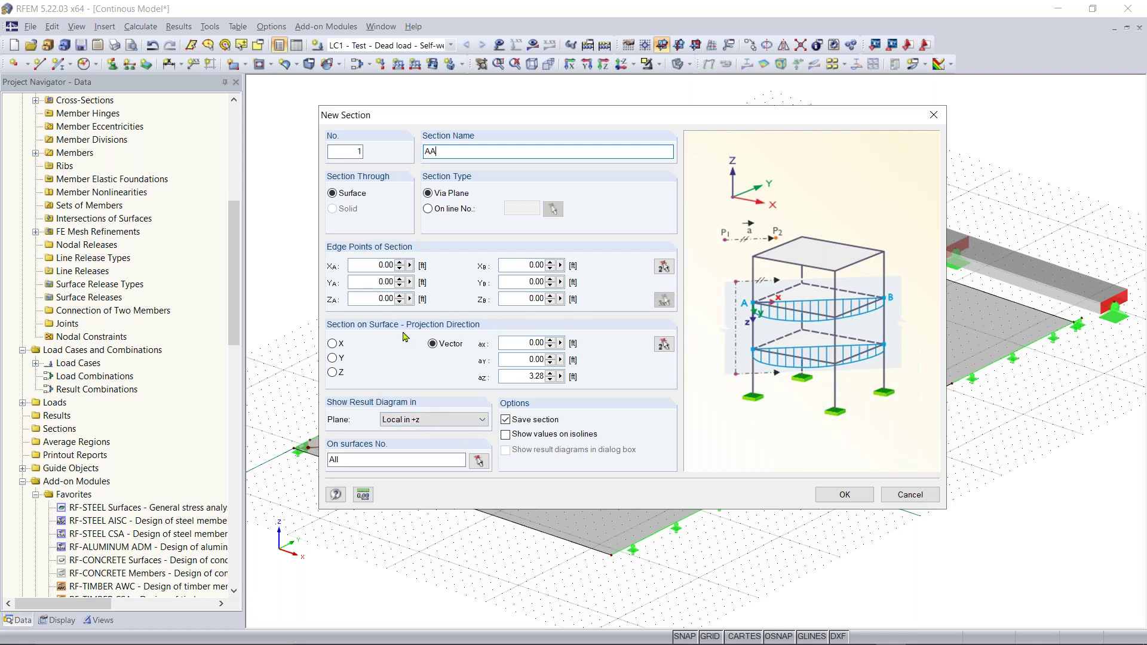
{"action": "left_click", "coordinate": [664, 345]}
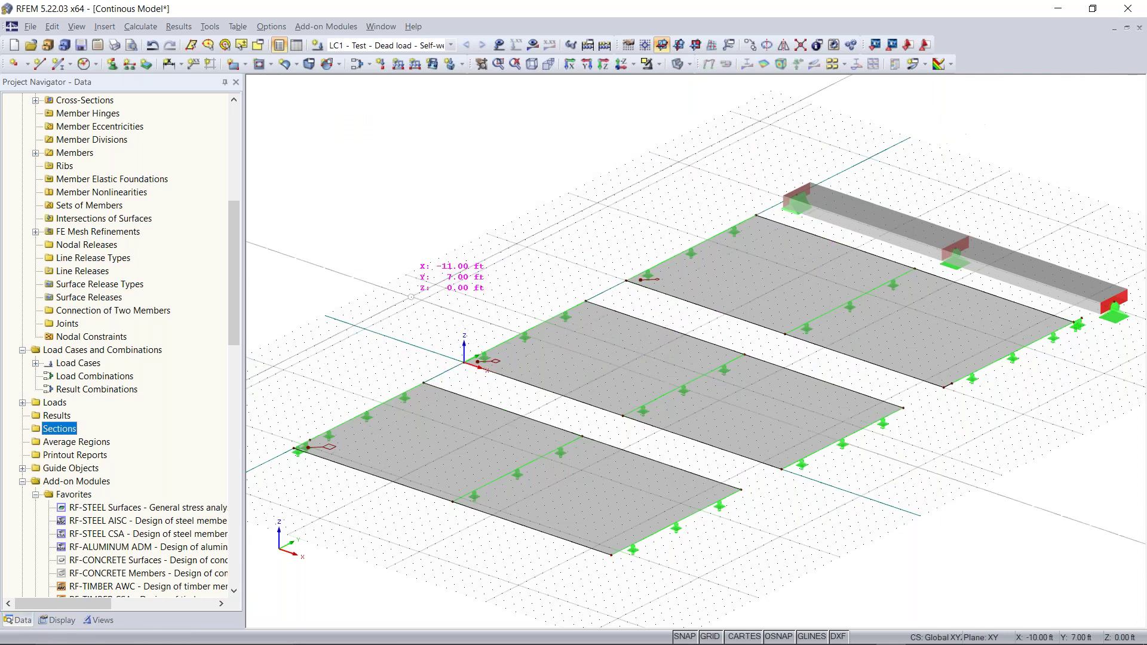
{"action": "scroll", "coordinate": [367, 418], "scroll_direction": "up", "scroll_amount": 3}
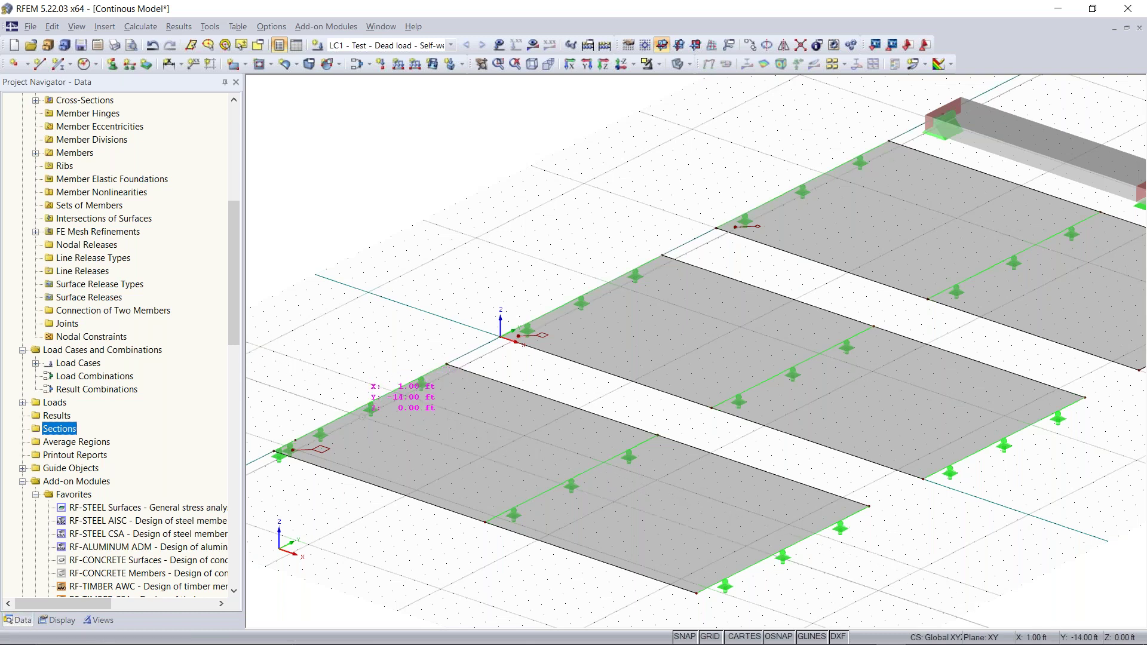
{"action": "middle_click_drag", "start_coordinate": [367, 399], "coordinate": [476, 407]}
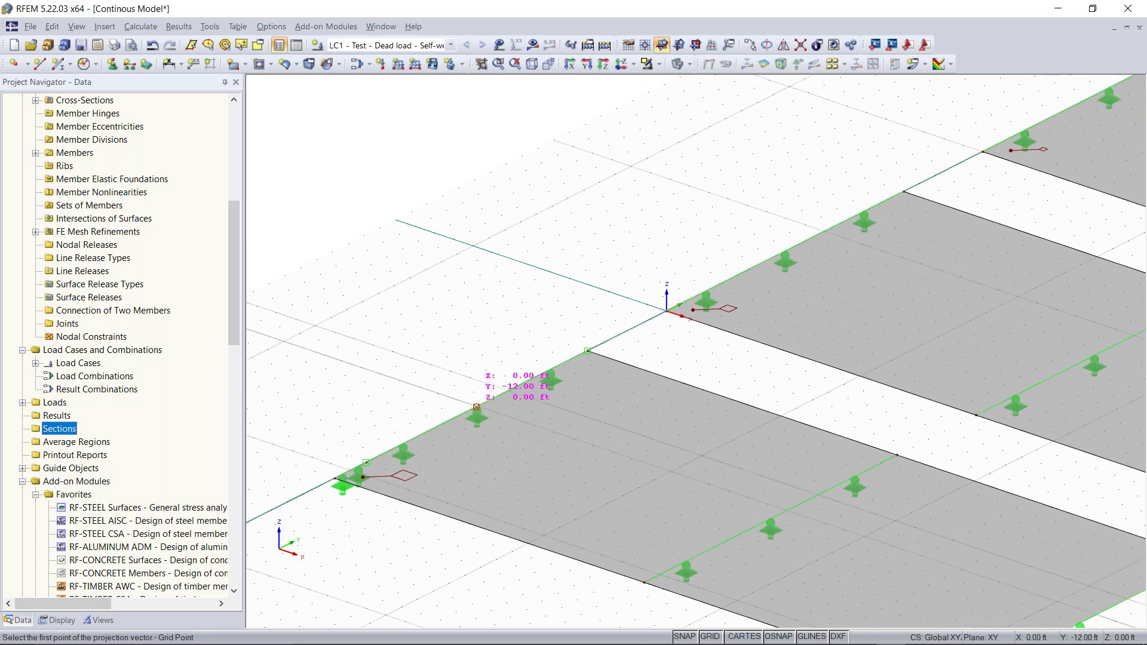
{"action": "left_click", "coordinate": [476, 407]}
{"action": "scroll", "coordinate": [502, 418], "scroll_direction": "down", "scroll_amount": 2}
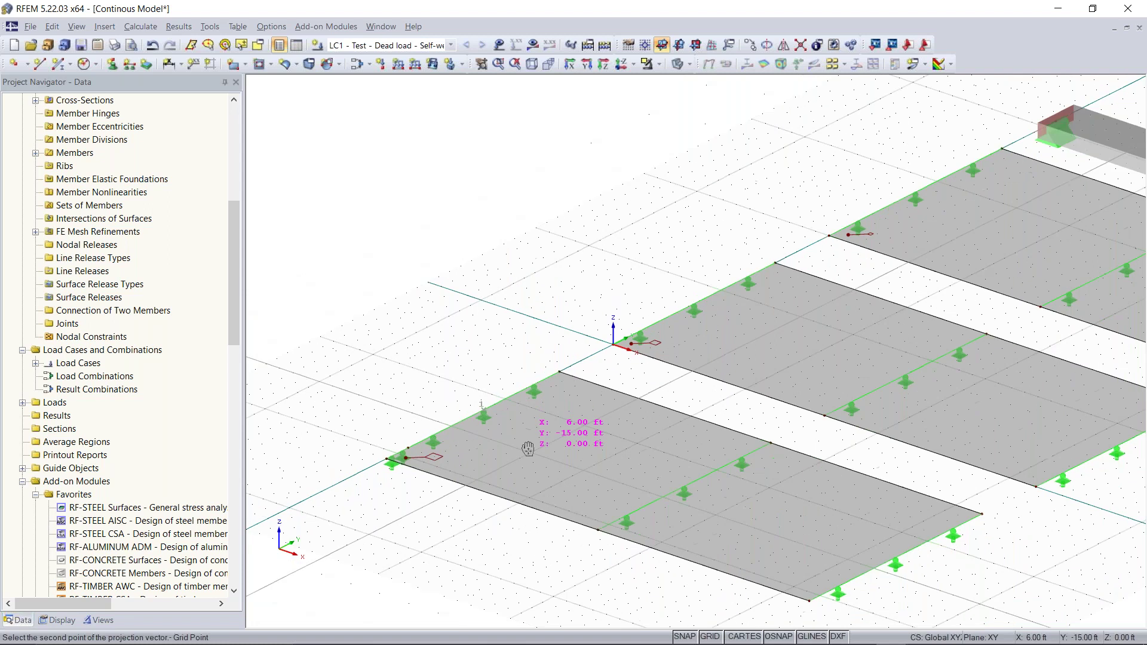
{"action": "middle_click_drag", "start_coordinate": [528, 449], "coordinate": [426, 414]}
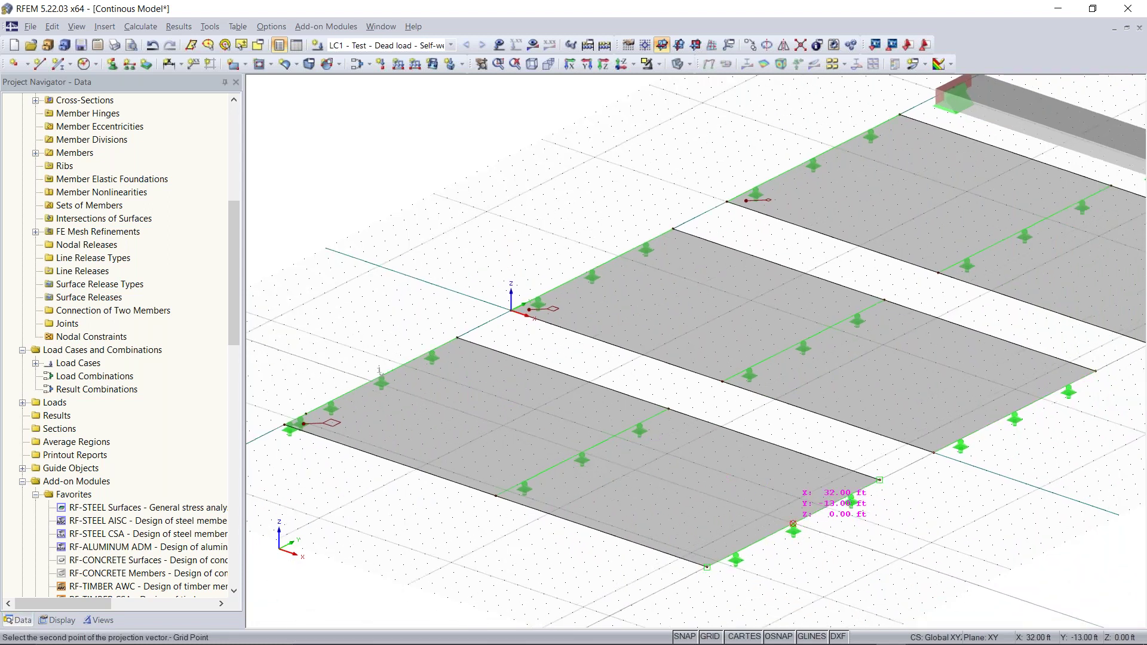
{"action": "left_click", "coordinate": [792, 523]}
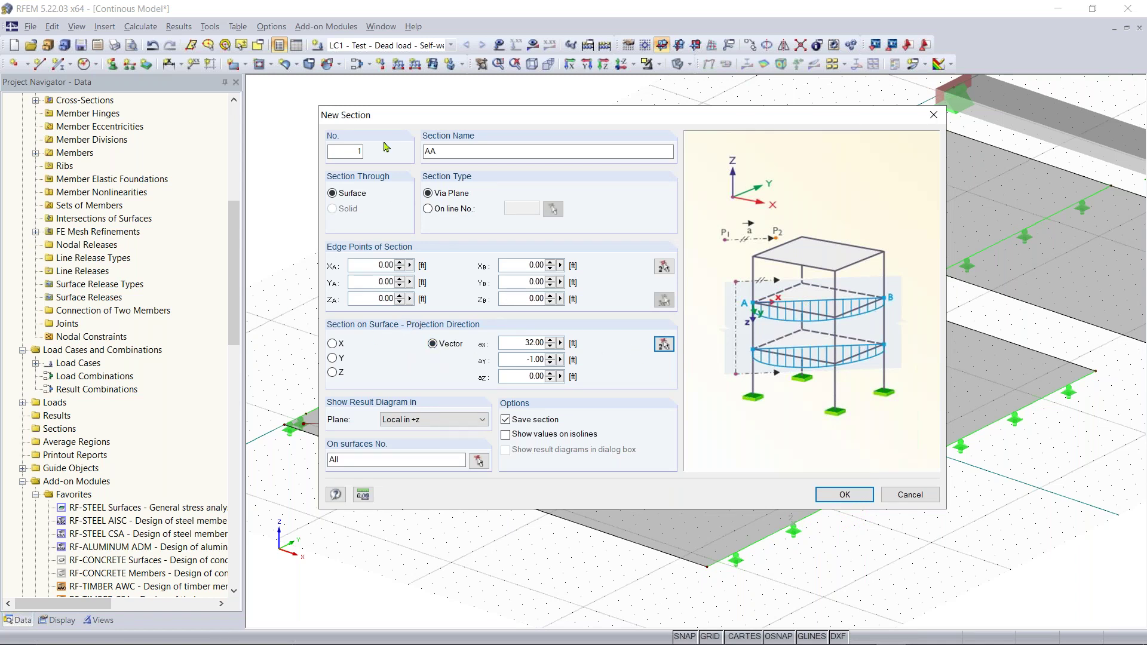
{"action": "left_click", "coordinate": [856, 497]}
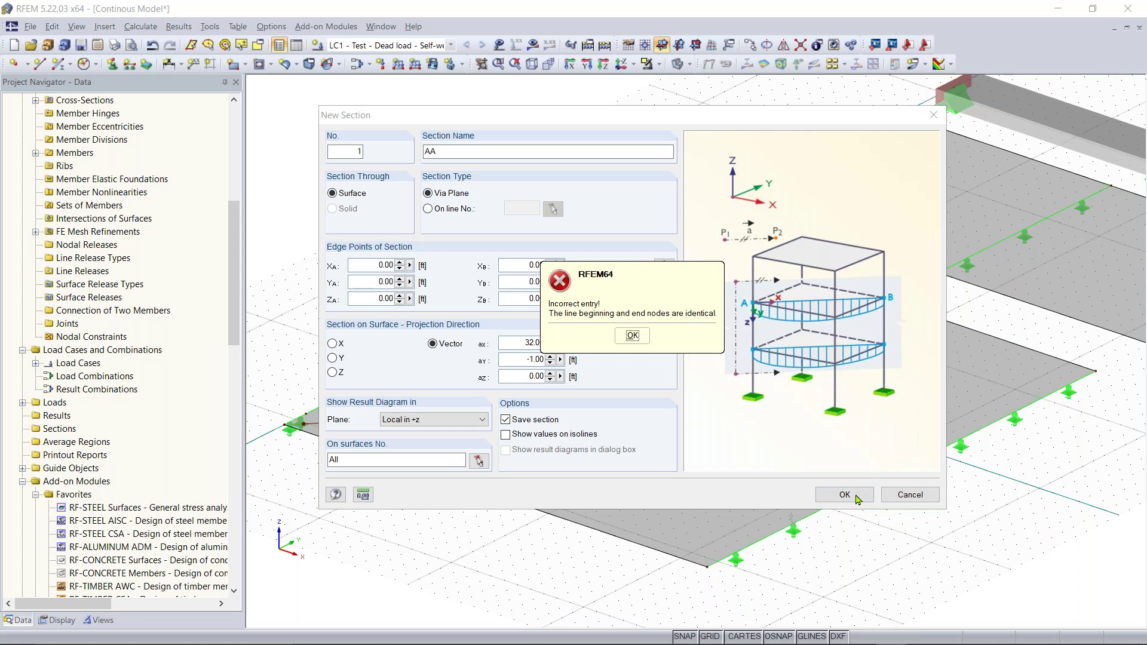
{"action": "left_click", "coordinate": [633, 337]}
Step: Try to redefine section AA's projection vector between the first slab's end edges with the same 32, -1, 0 ft components, and discard the section
{"action": "left_click", "coordinate": [663, 344]}
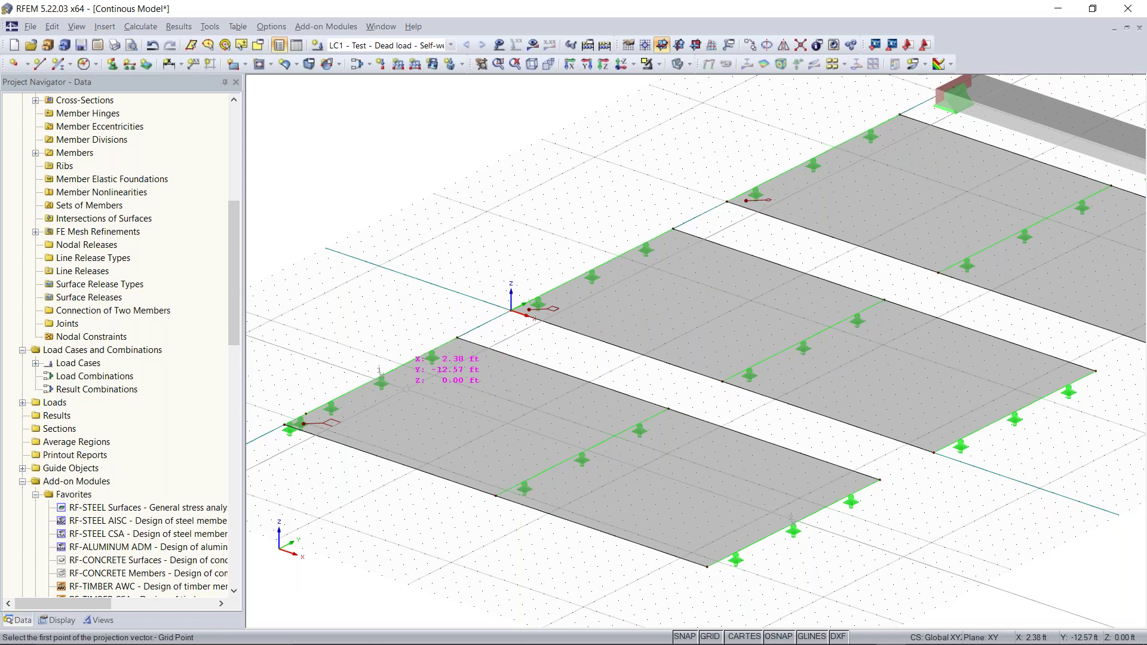
{"action": "left_click", "coordinate": [373, 332]}
{"action": "left_click", "coordinate": [793, 523]}
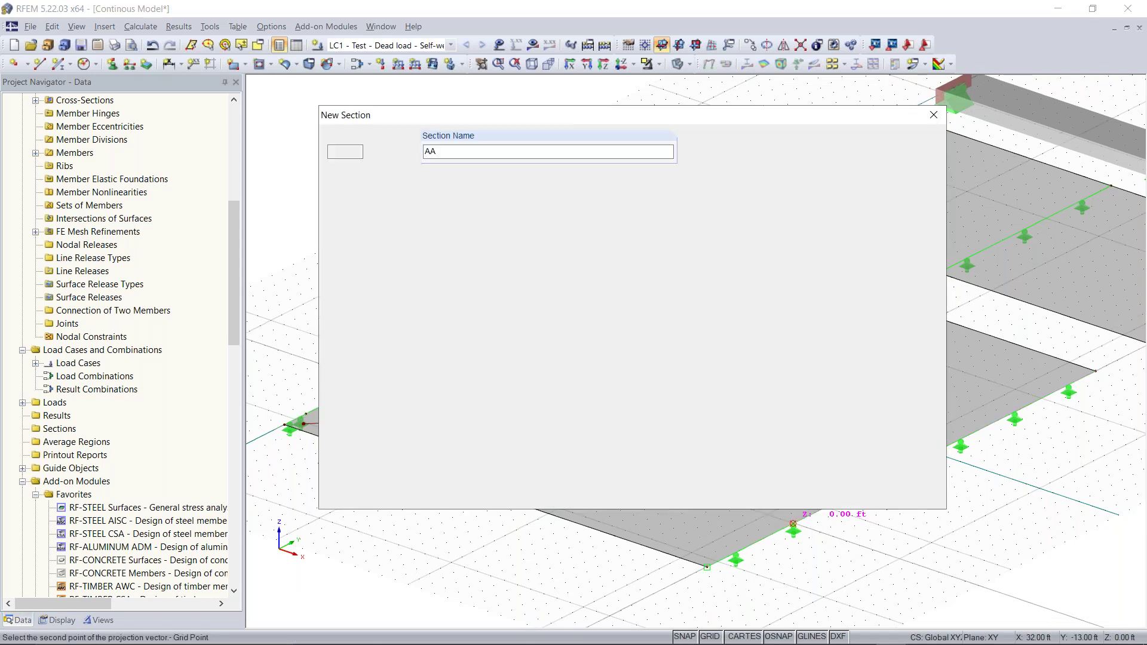
{"action": "left_click", "coordinate": [855, 496]}
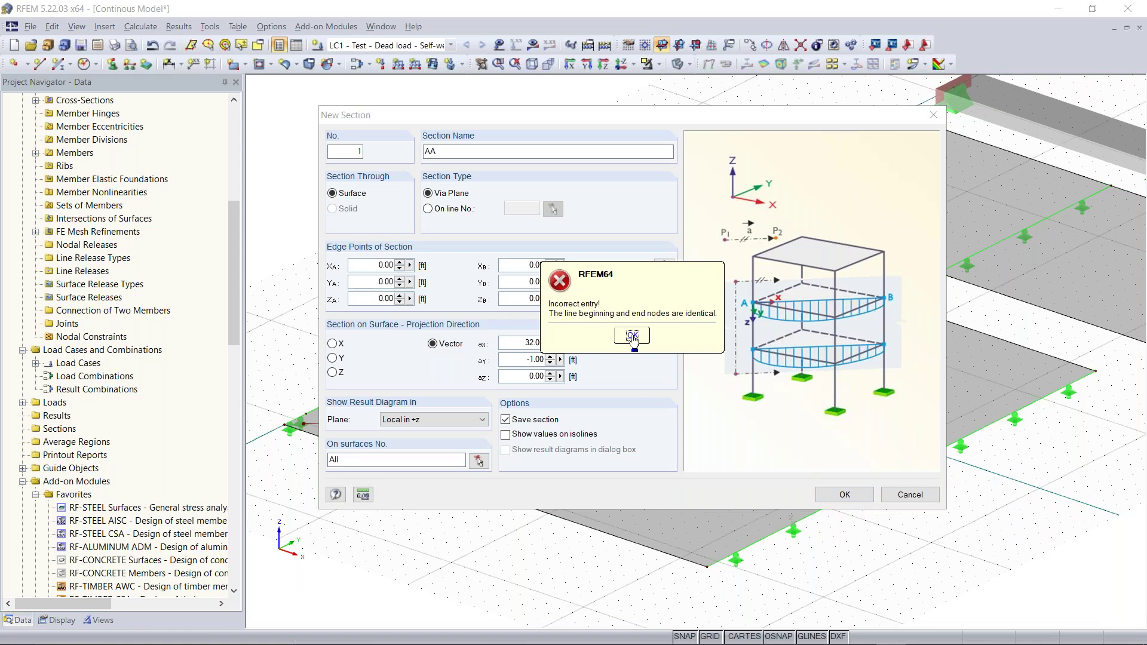
{"action": "left_click", "coordinate": [632, 336]}
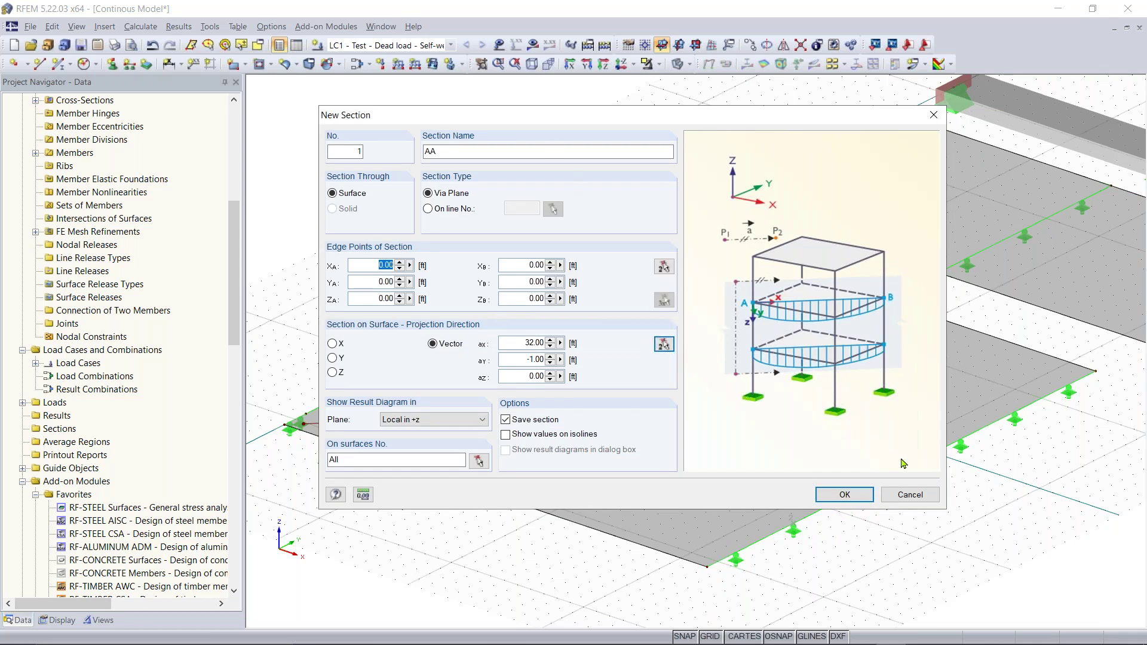
{"action": "left_click", "coordinate": [909, 495]}
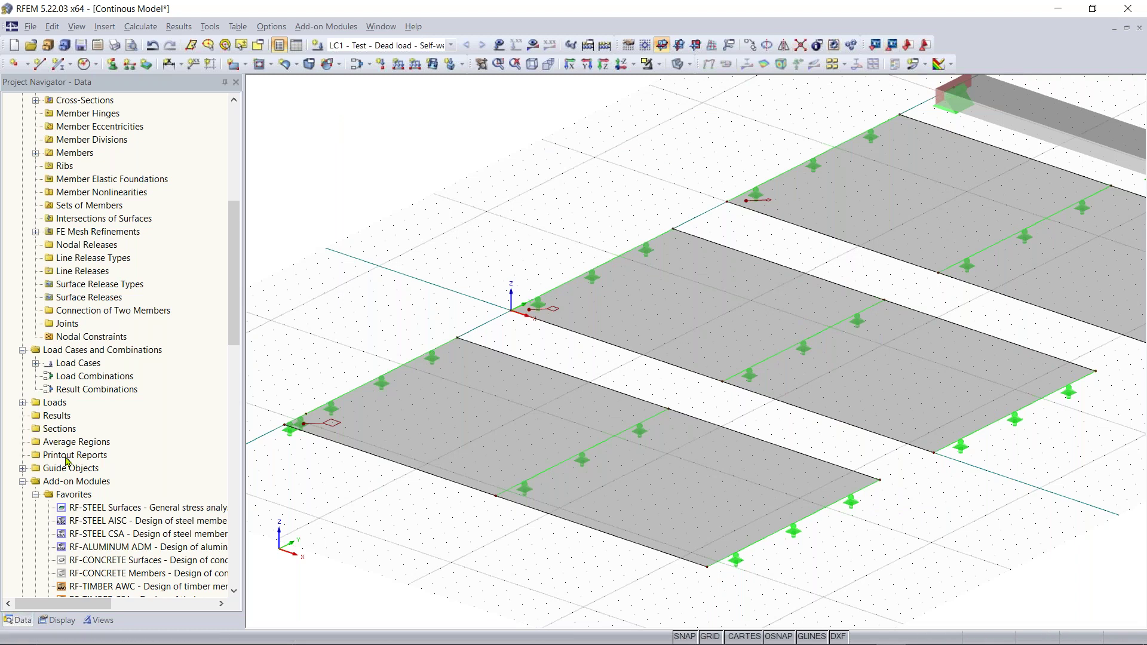
Step: Try to create section AA with the projection vector picked in the reverse direction across the first slab, -32, 1, 0 ft, and discard it
{"action": "right_click", "coordinate": [59, 429]}
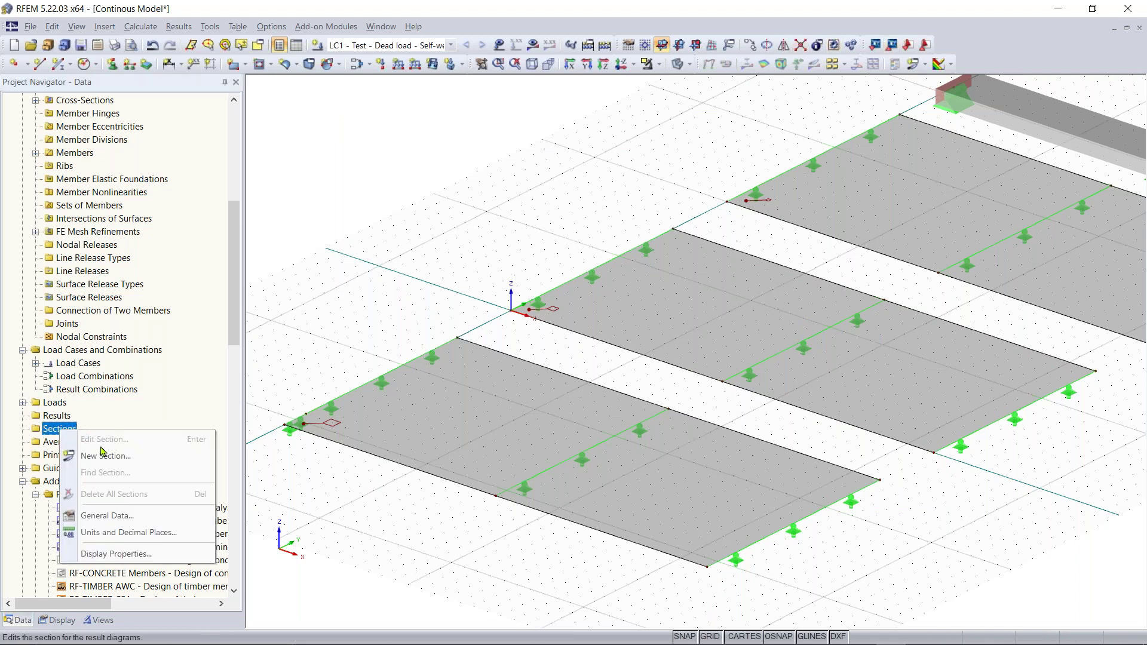
{"action": "left_click", "coordinate": [103, 455]}
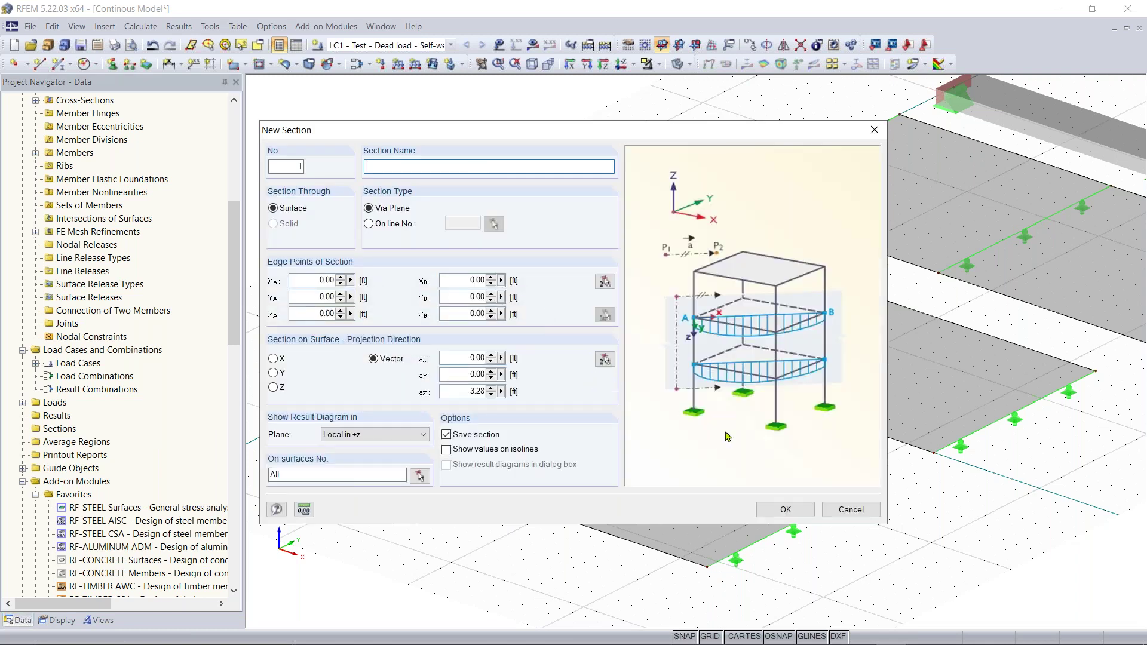
{"action": "left_click", "coordinate": [605, 359]}
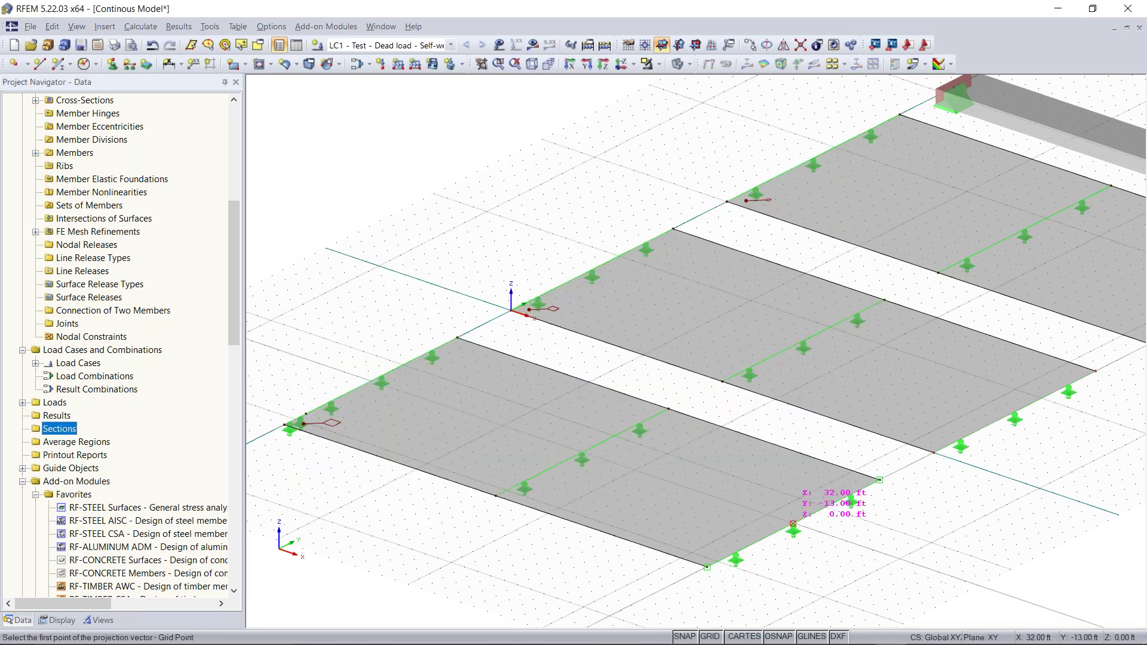
{"action": "left_click", "coordinate": [792, 524]}
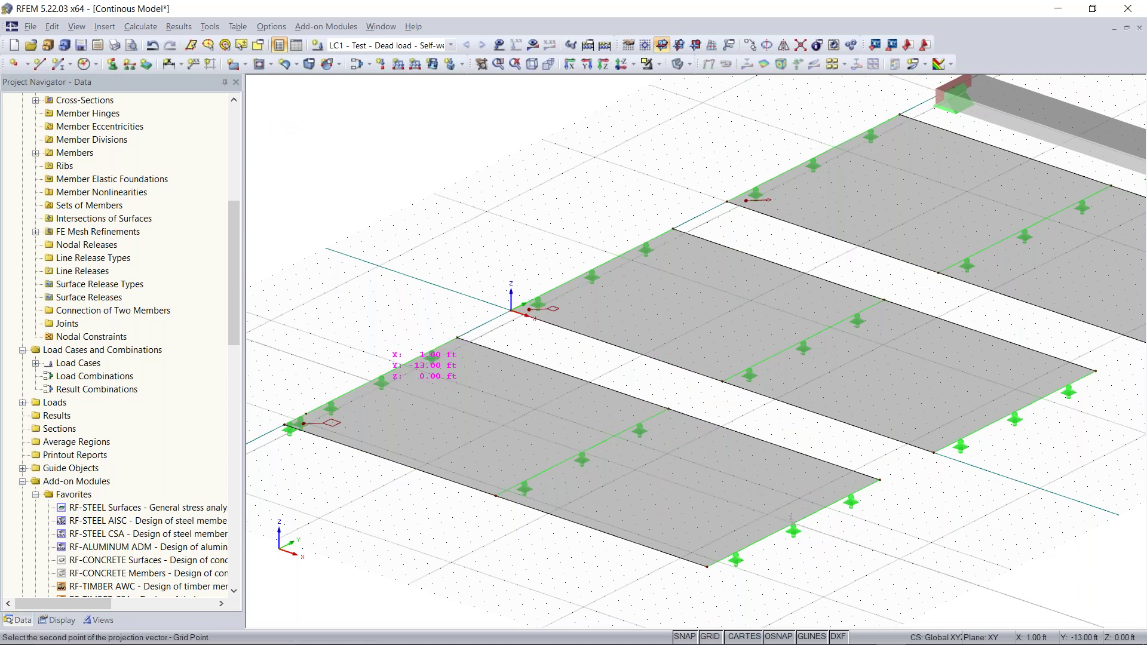
{"action": "left_click", "coordinate": [387, 347]}
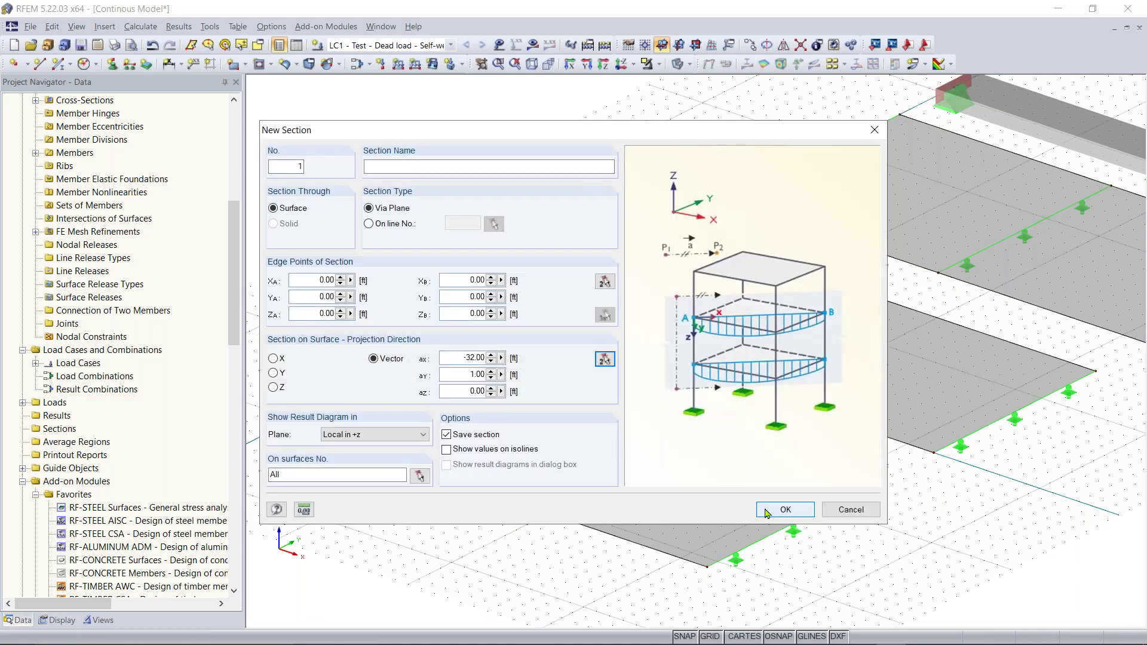
{"action": "left_click", "coordinate": [767, 511]}
{"action": "left_click", "coordinate": [573, 350]}
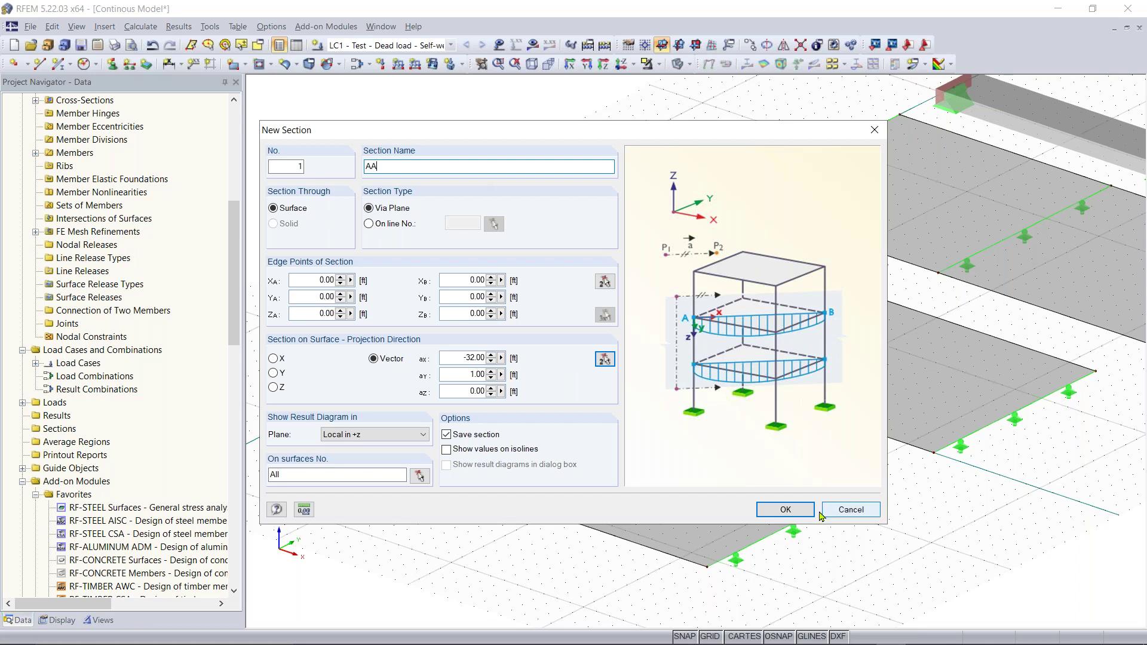
{"action": "left_click", "coordinate": [785, 509]}
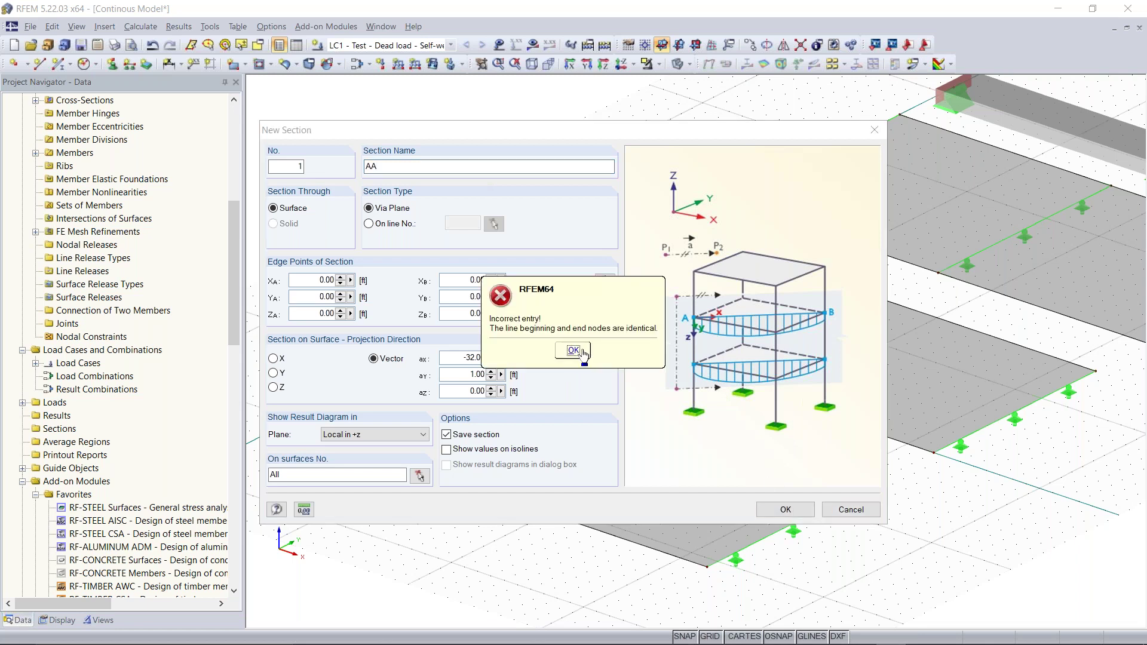
{"action": "left_click", "coordinate": [574, 351]}
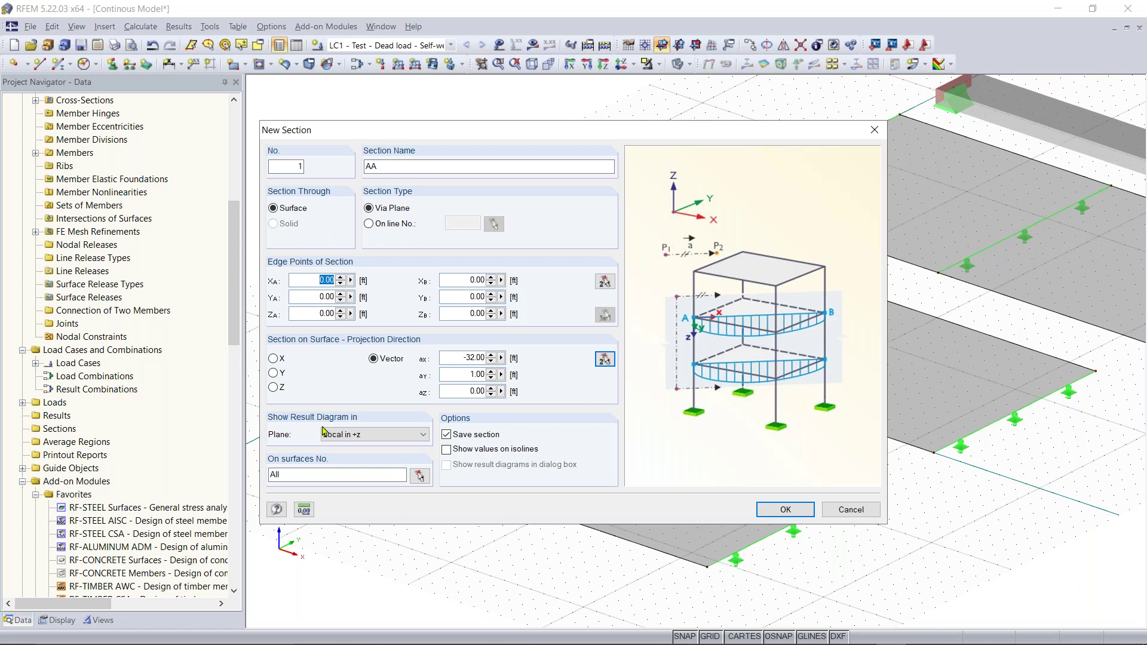
{"action": "left_click", "coordinate": [850, 509]}
Step: Try to create section AA with a projection vector of -32, -0.5, 0 ft picked across the slab next to the beam, and discard it
{"action": "scroll", "coordinate": [628, 587], "scroll_direction": "down", "scroll_amount": 3}
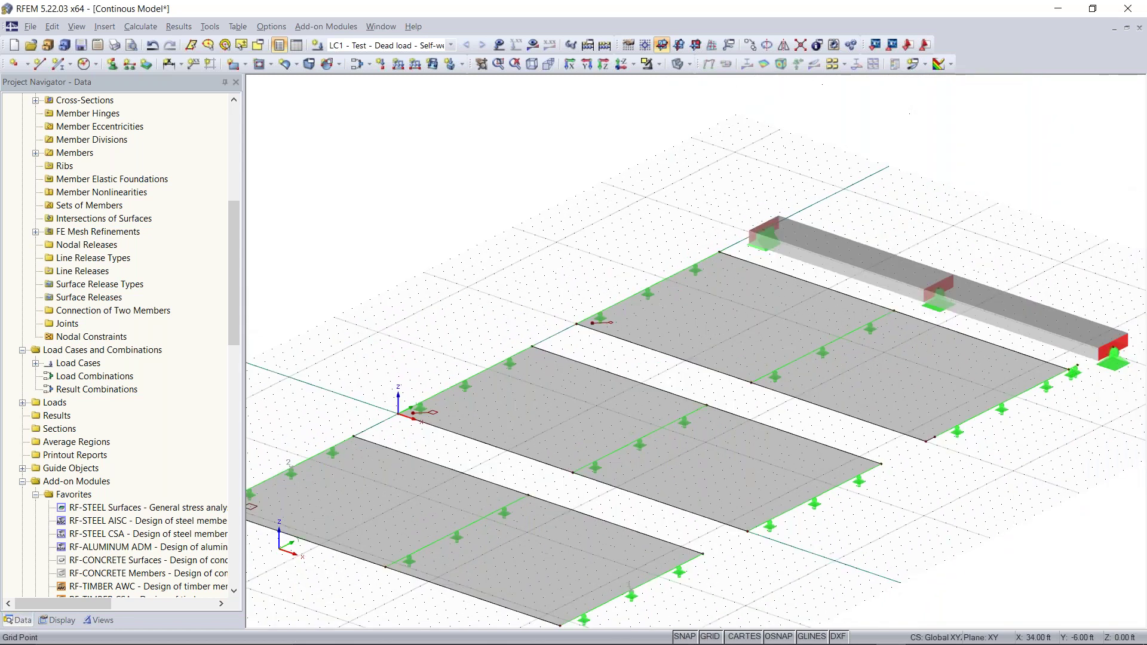
{"action": "right_click", "coordinate": [59, 434]}
{"action": "left_click", "coordinate": [98, 458]}
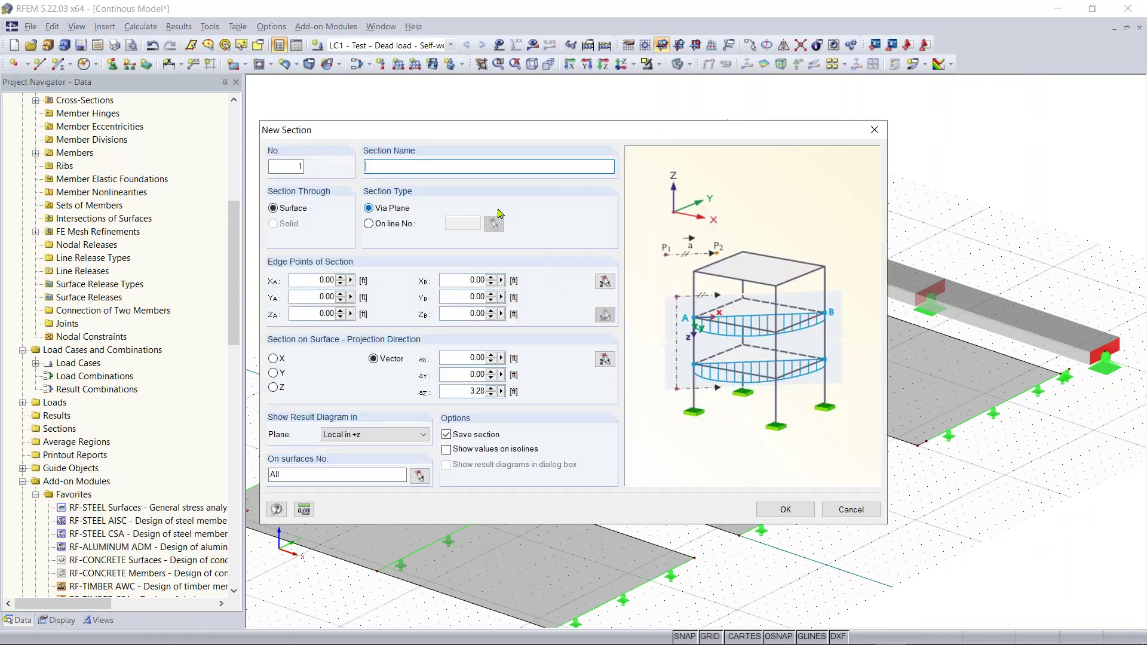
{"action": "left_click", "coordinate": [604, 359]}
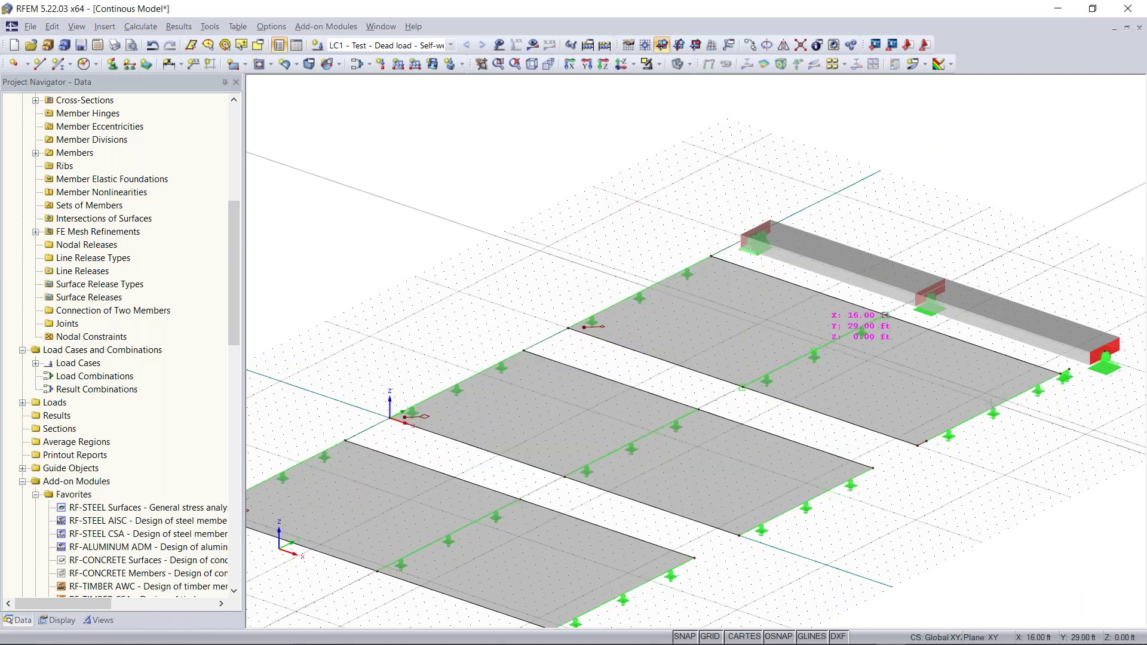
{"action": "left_click", "coordinate": [637, 292]}
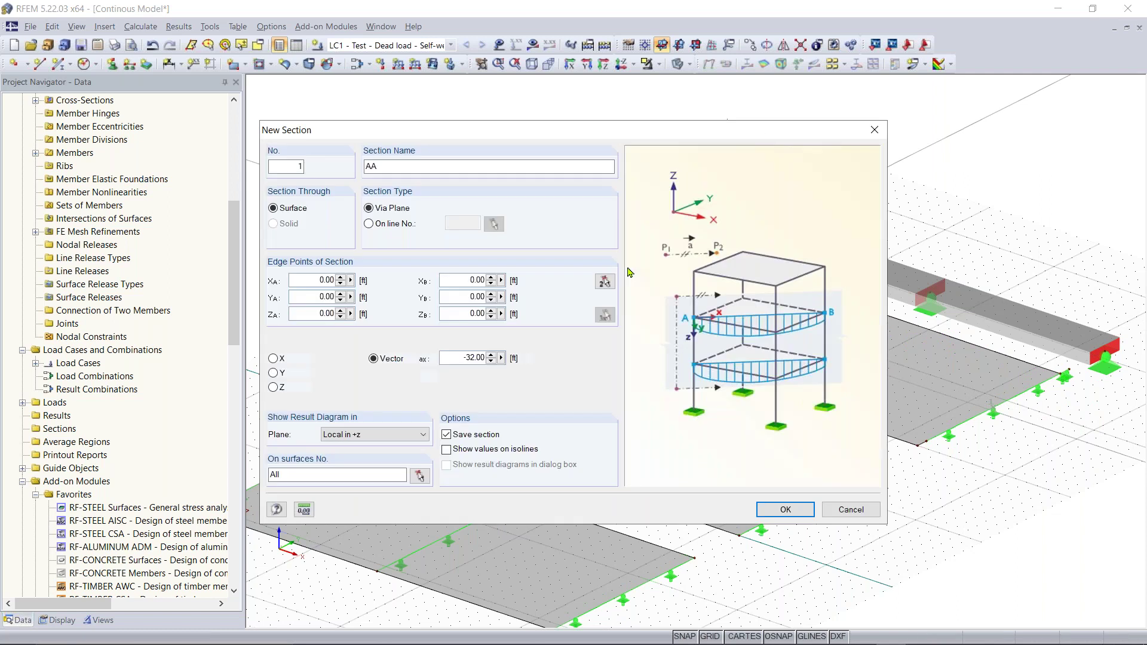
{"action": "left_click", "coordinate": [807, 514]}
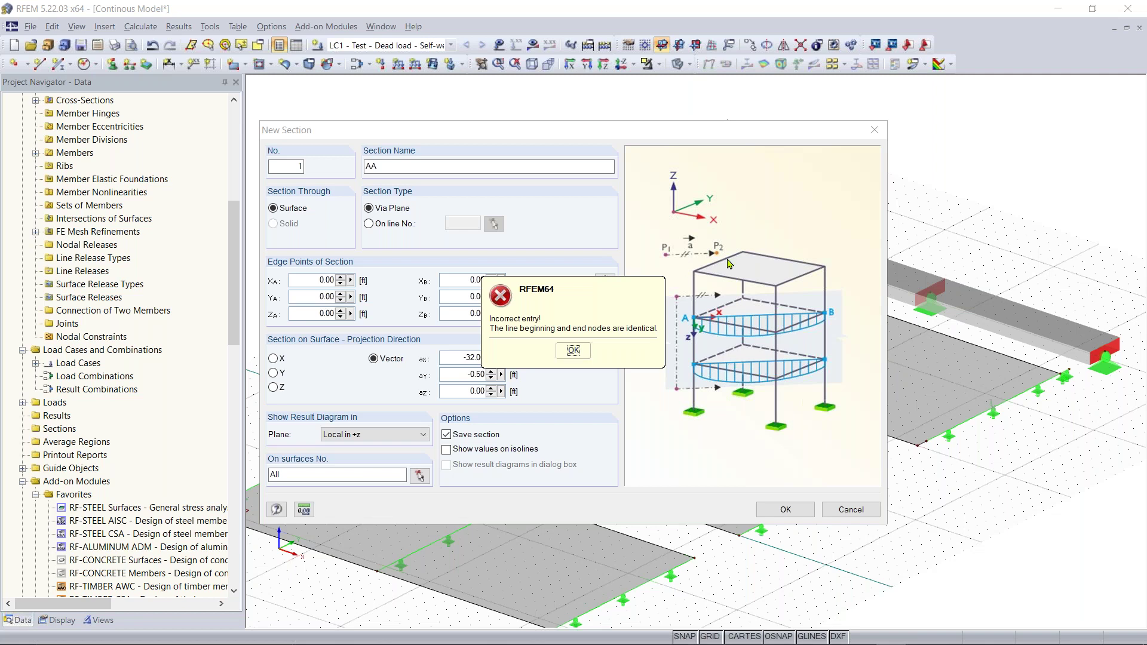
{"action": "left_click", "coordinate": [573, 350]}
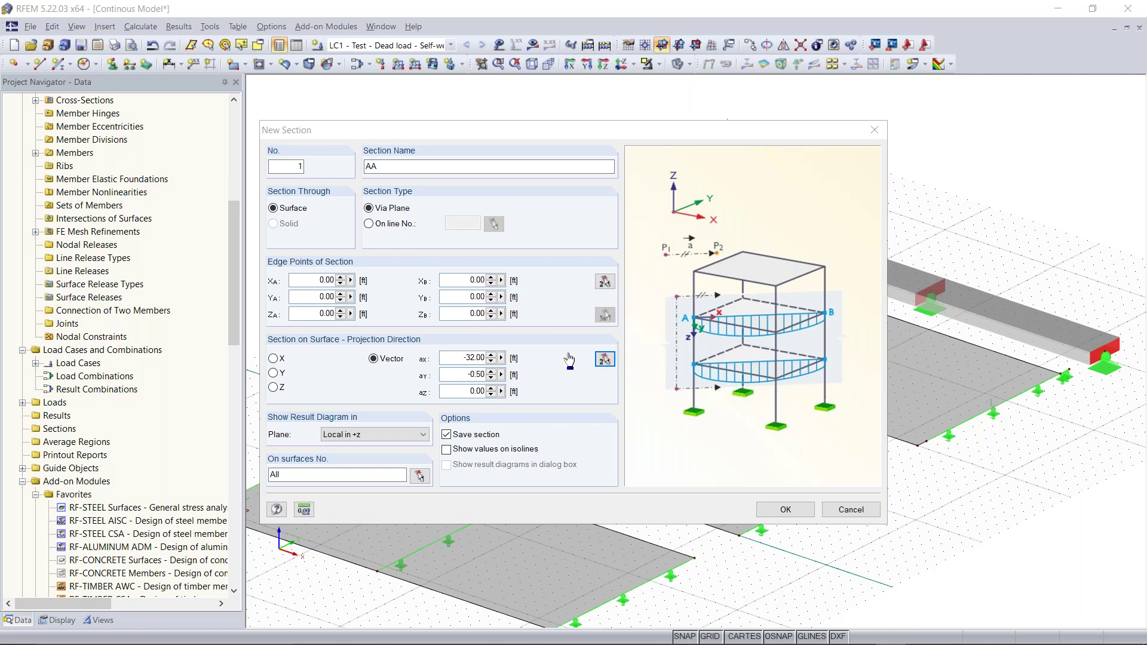
{"action": "left_click", "coordinate": [850, 509]}
Step: Delete the short supported line stub projecting beyond the end-edge corner of the slab next to the beam
{"action": "middle_click_drag", "start_coordinate": [1001, 468], "coordinate": [689, 517]}
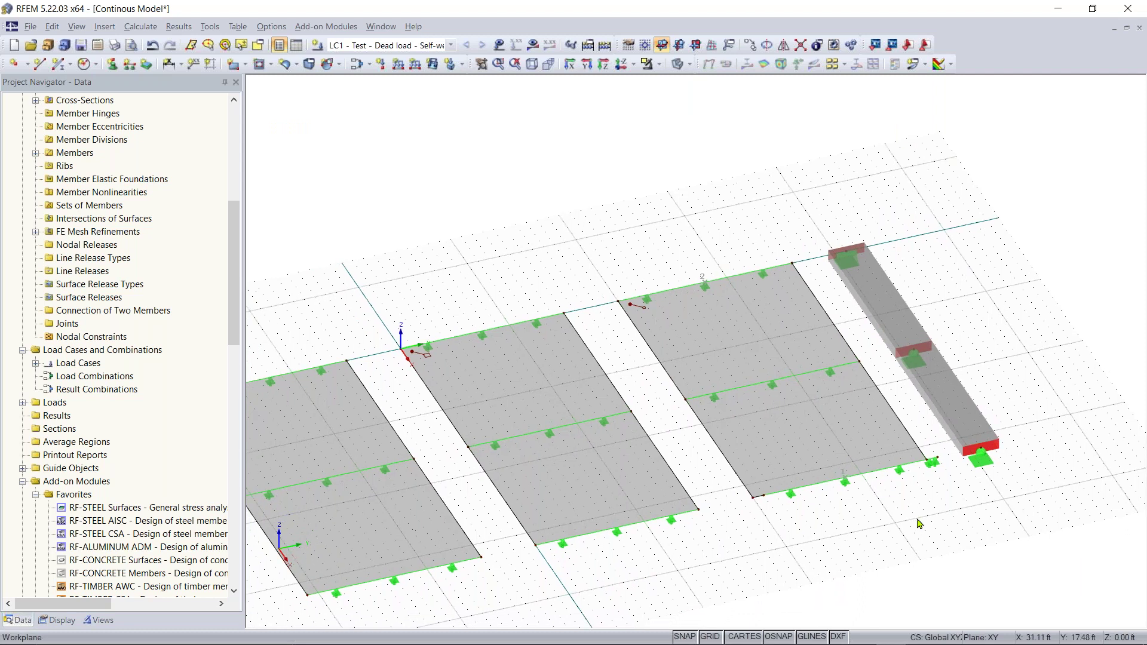
{"action": "scroll", "coordinate": [932, 487], "scroll_direction": "up", "scroll_amount": 3}
{"action": "left_click", "coordinate": [922, 481]}
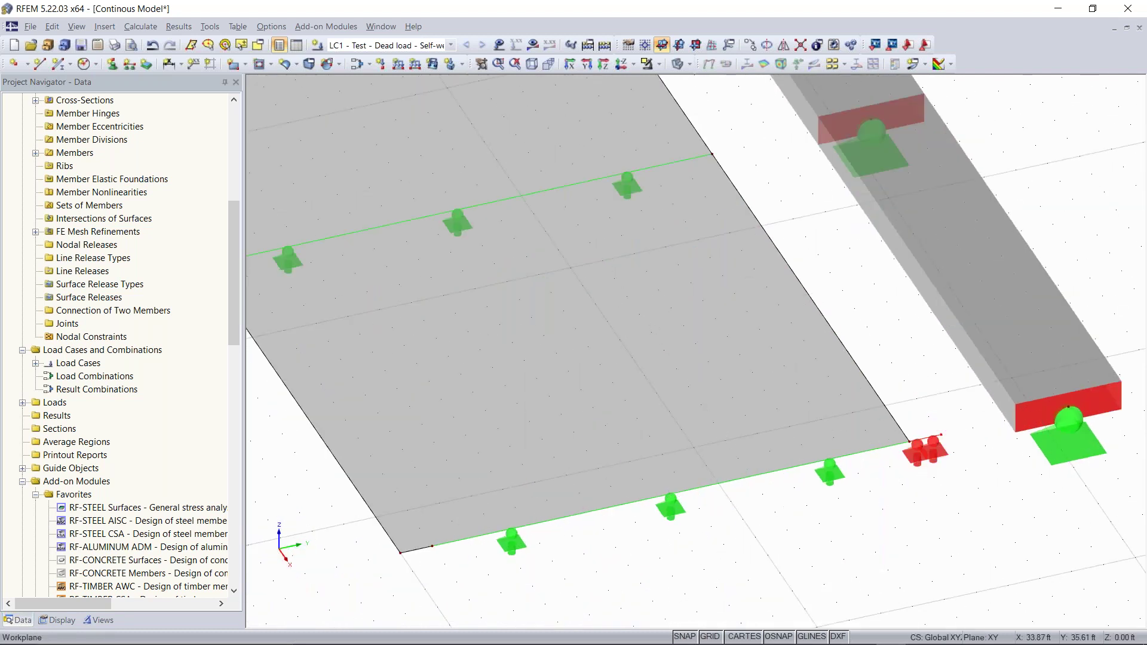
{"action": "key", "text": "Delete"}
{"action": "scroll", "coordinate": [729, 539], "scroll_direction": "down", "scroll_amount": 3}
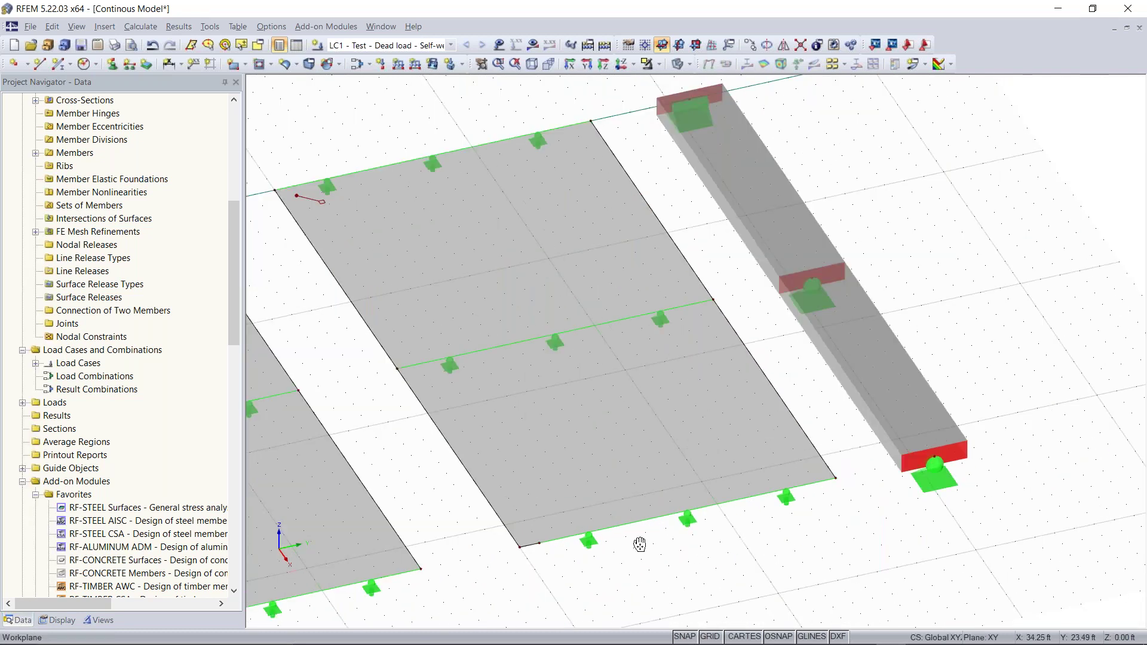
Step: Move the line support from the long end edge of the slab next to the beam onto the short edge segment at its other corner
{"action": "scroll", "coordinate": [758, 547], "scroll_direction": "down", "scroll_amount": 2}
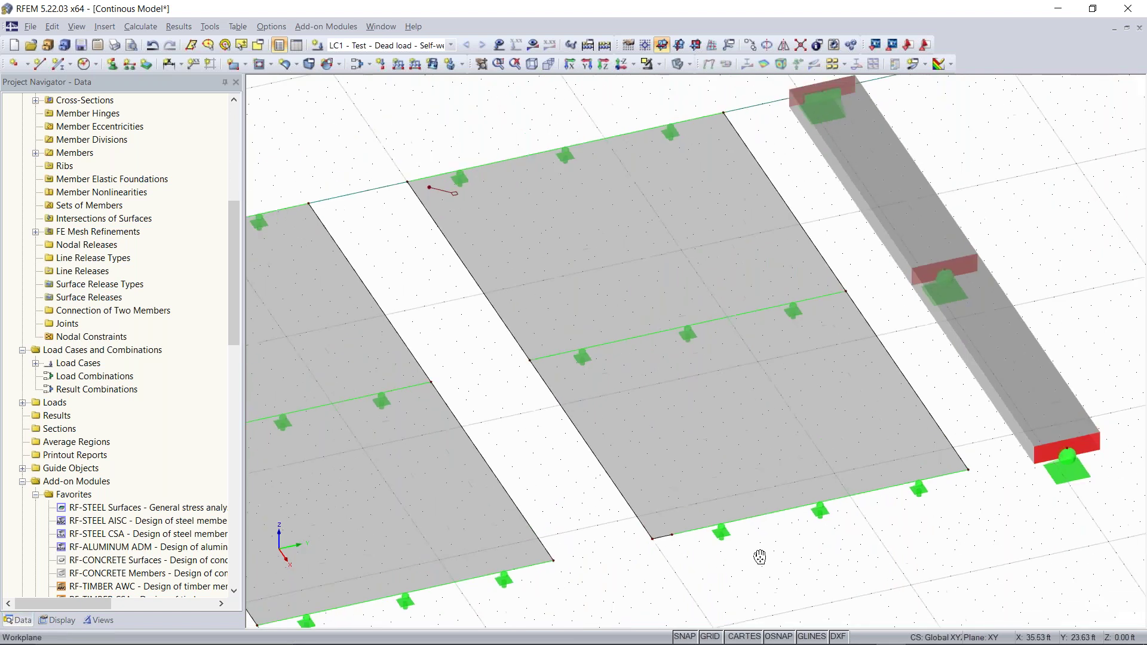
{"action": "left_click", "coordinate": [737, 535]}
{"action": "scroll", "coordinate": [738, 533], "scroll_direction": "up", "scroll_amount": 4}
{"action": "left_click_drag", "start_coordinate": [737, 524], "coordinate": [626, 532]}
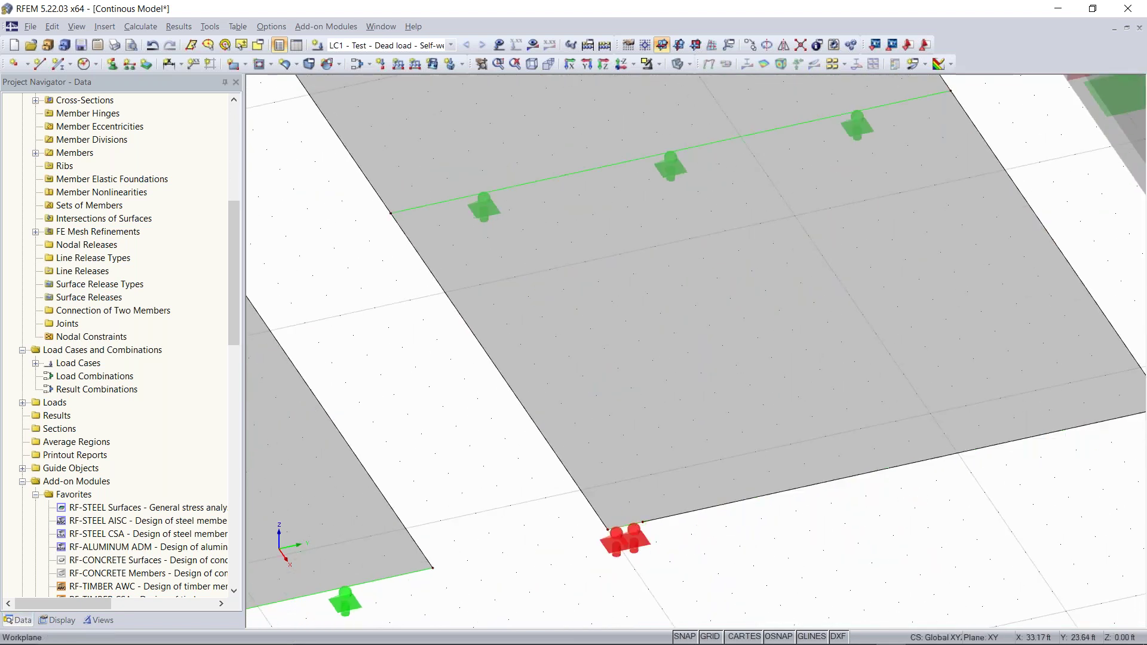
{"action": "scroll", "coordinate": [747, 537], "scroll_direction": "down", "scroll_amount": 4}
{"action": "scroll", "coordinate": [752, 534], "scroll_direction": "up", "scroll_amount": 2}
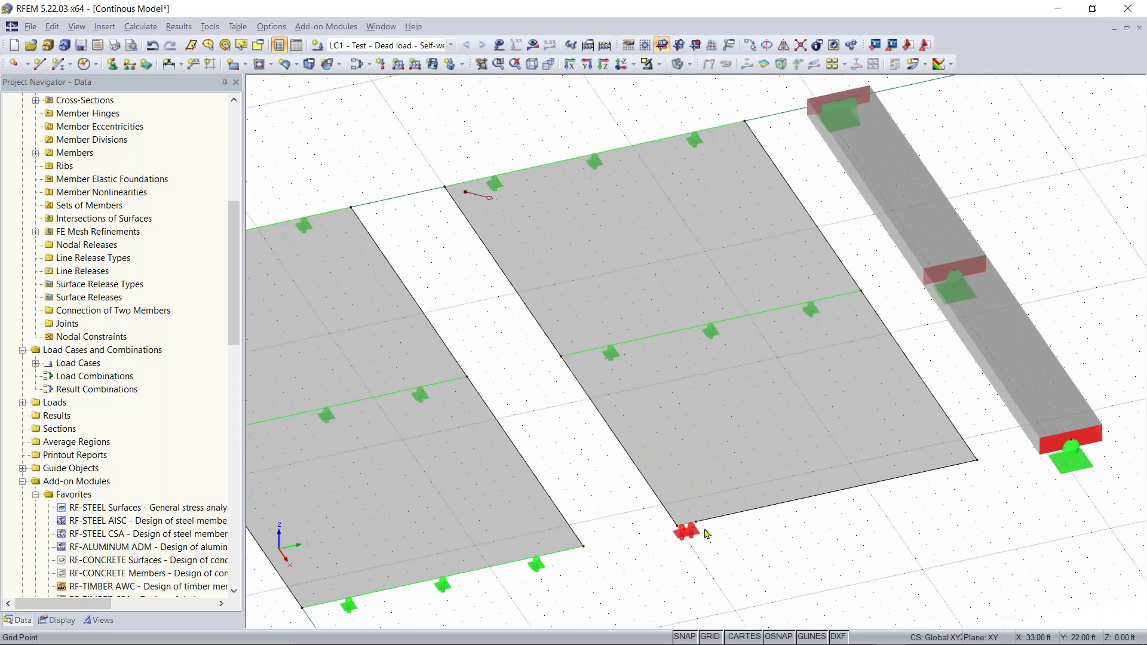
Step: Remove the line support from the short corner segment and assign line supports along the whole end edge of the slab next to the beam
{"action": "key", "text": "Delete"}
{"action": "scroll", "coordinate": [698, 532], "scroll_direction": "up", "scroll_amount": 3}
{"action": "scroll", "coordinate": [720, 517], "scroll_direction": "down", "scroll_amount": 3}
{"action": "scroll", "coordinate": [728, 454], "scroll_direction": "up", "scroll_amount": 2}
{"action": "left_click_drag", "start_coordinate": [371, 556], "coordinate": [1109, 370]}
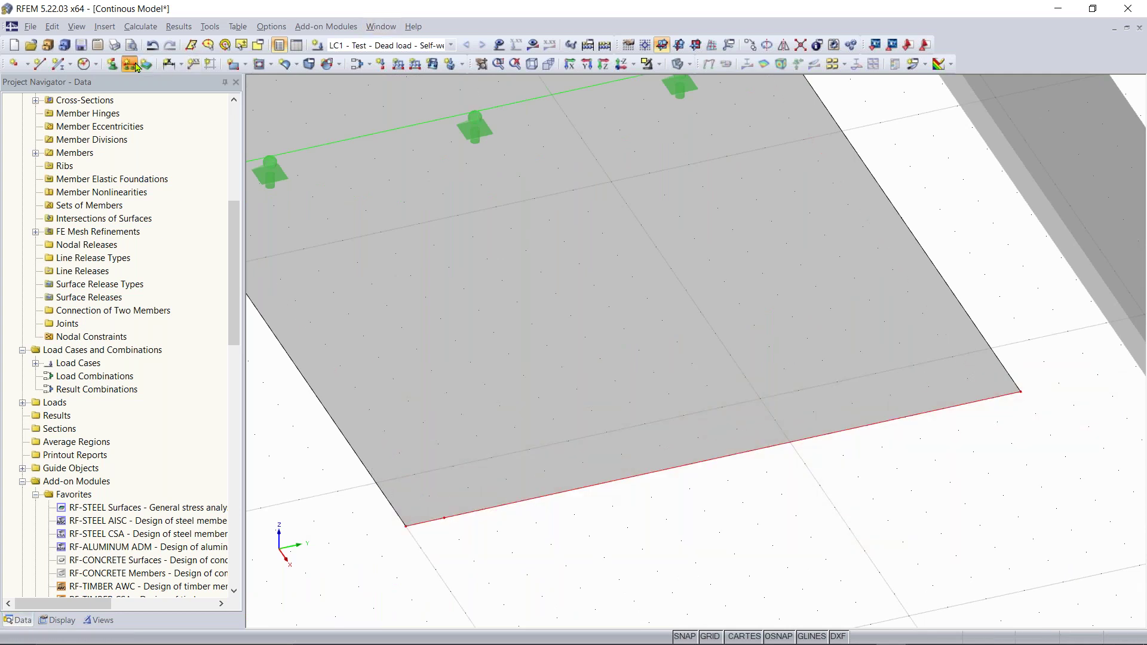
{"action": "left_click", "coordinate": [721, 459]}
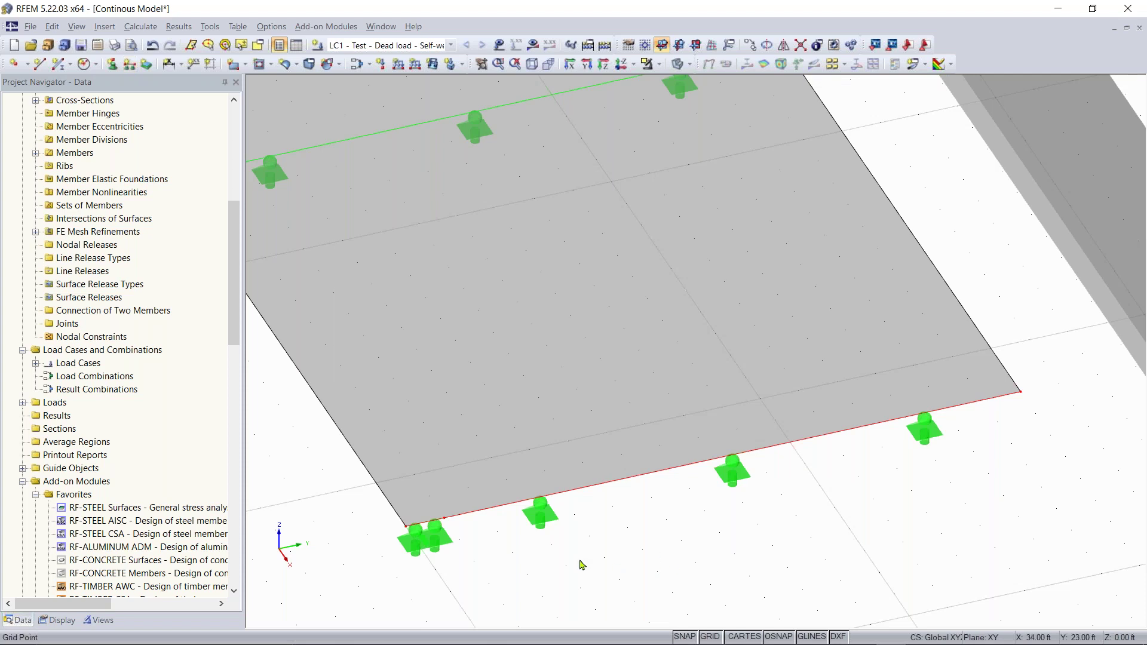
{"action": "scroll", "coordinate": [537, 566], "scroll_direction": "down", "scroll_amount": 5}
{"action": "middle_click_drag", "start_coordinate": [515, 566], "coordinate": [519, 383], "text": "ctrl"}
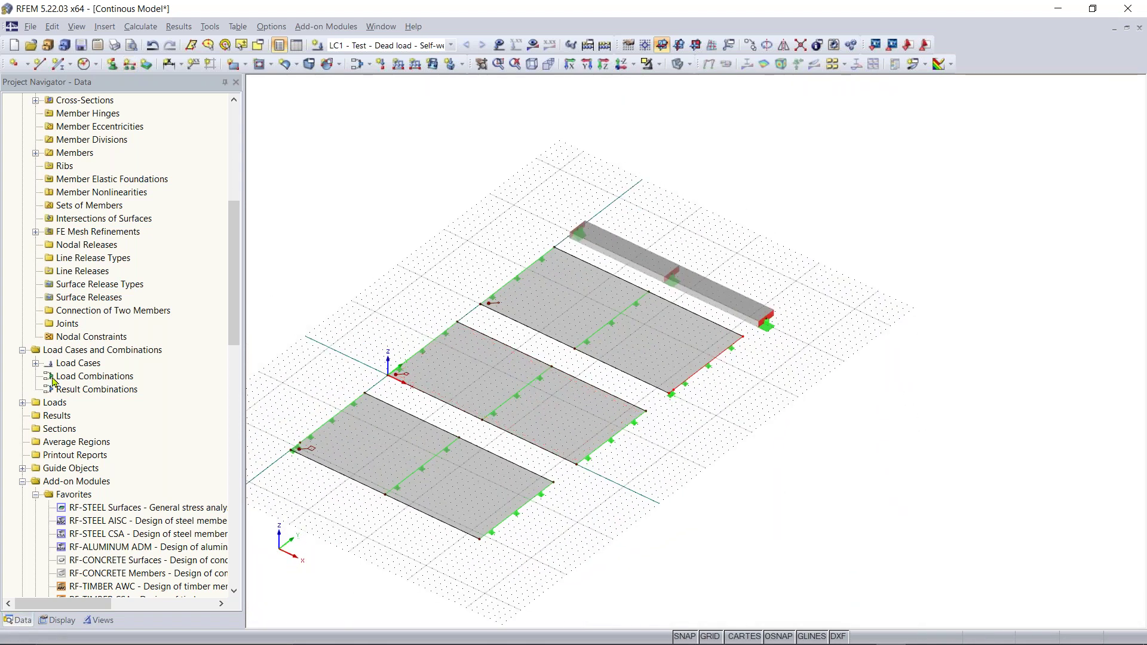
Step: Check which slab lines are assigned to the line support in the model data by highlighting its supports in the model
{"action": "scroll", "coordinate": [54, 381], "scroll_direction": "up", "scroll_amount": 2}
{"action": "scroll", "coordinate": [53, 381], "scroll_direction": "up", "scroll_amount": 6}
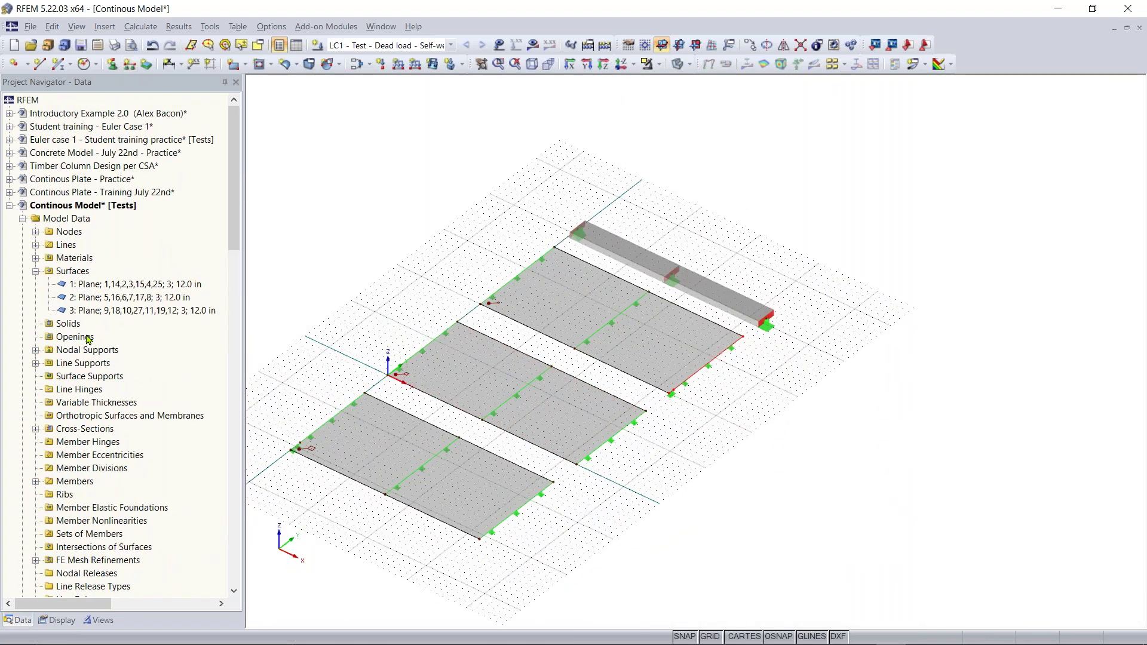
{"action": "scroll", "coordinate": [88, 339], "scroll_direction": "down", "scroll_amount": 3}
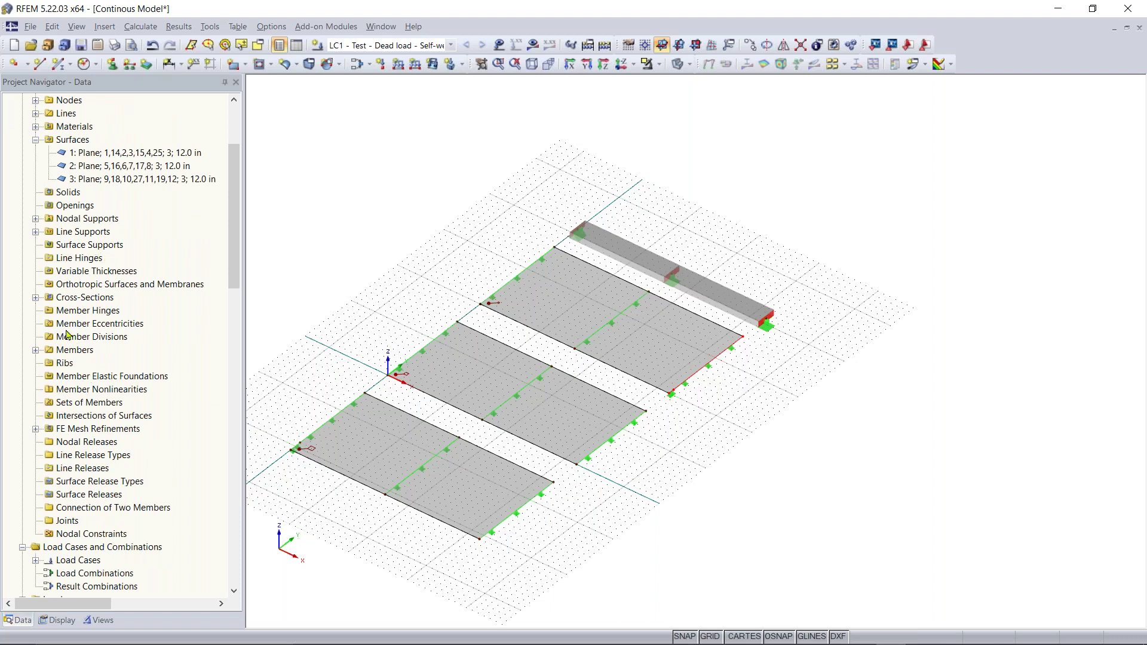
{"action": "scroll", "coordinate": [67, 334], "scroll_direction": "up", "scroll_amount": 1}
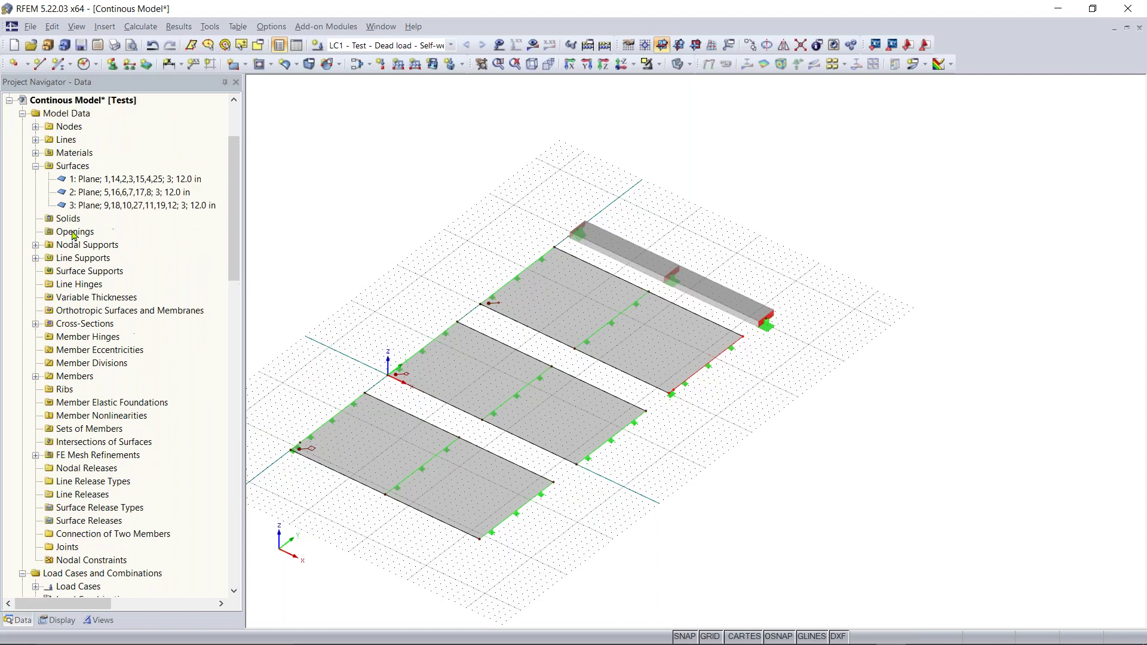
{"action": "left_click", "coordinate": [36, 259]}
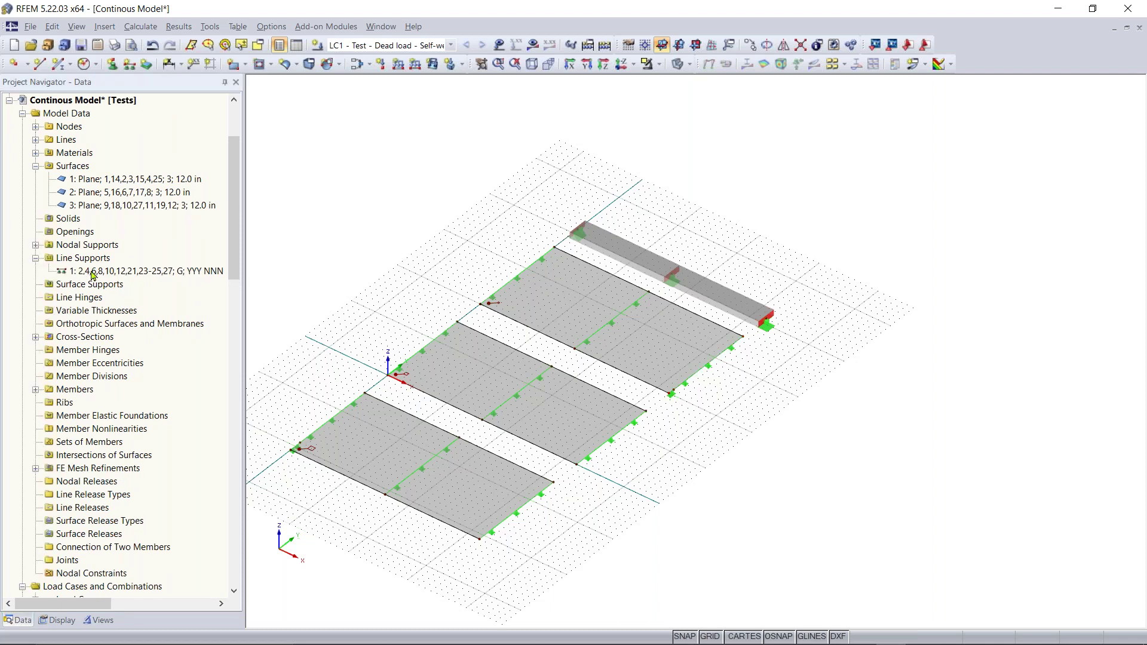
{"action": "left_click", "coordinate": [119, 271]}
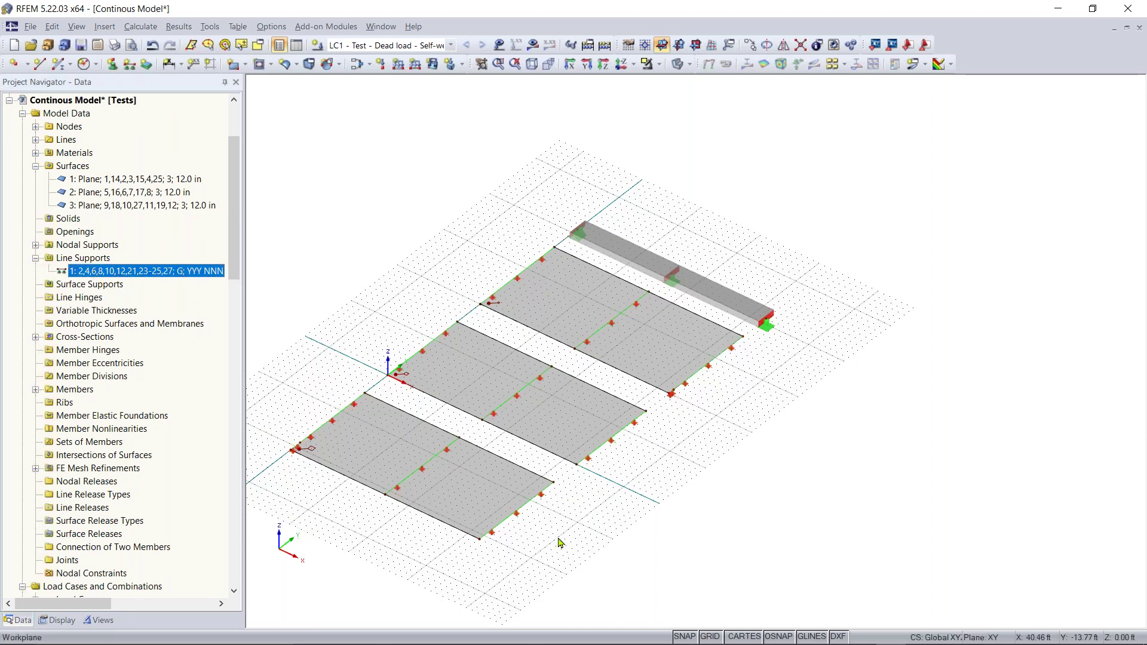
{"action": "scroll", "coordinate": [531, 543], "scroll_direction": "up", "scroll_amount": 1}
{"action": "scroll", "coordinate": [529, 540], "scroll_direction": "up", "scroll_amount": 2}
{"action": "middle_click_drag", "start_coordinate": [528, 530], "coordinate": [618, 530]}
{"action": "left_click", "coordinate": [626, 519]}
Step: Hide the line supports in the model view so the slab edges are clear for picking
{"action": "left_click", "coordinate": [58, 620]}
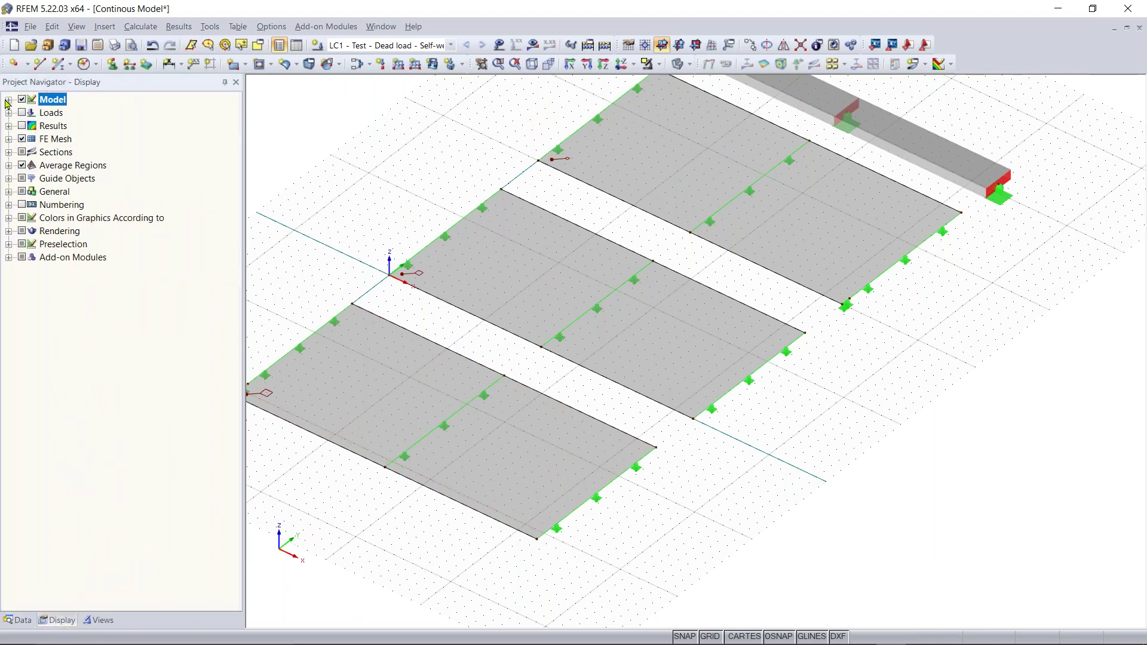
{"action": "left_click", "coordinate": [9, 100]}
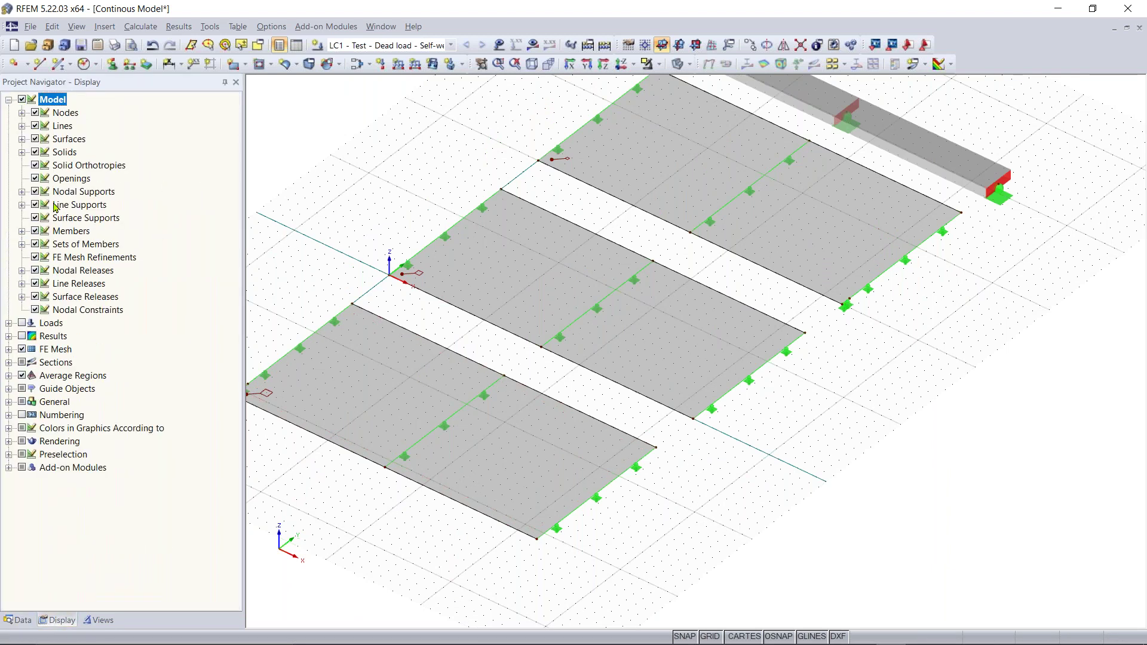
{"action": "left_click", "coordinate": [34, 208]}
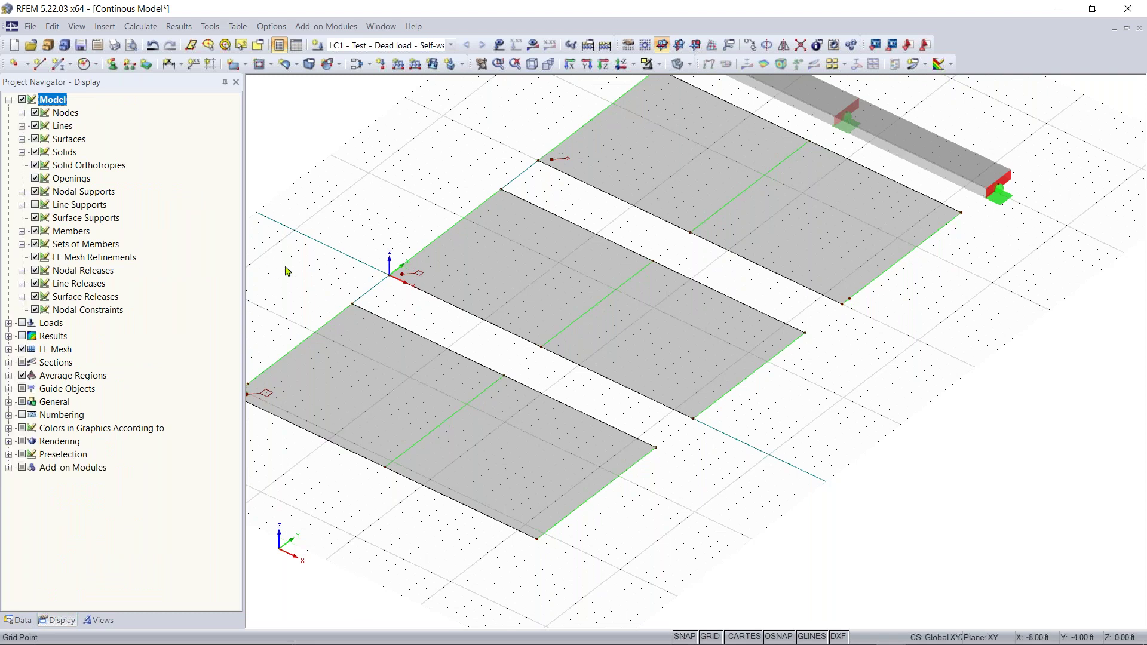
{"action": "scroll", "coordinate": [294, 266], "scroll_direction": "up", "scroll_amount": 2}
{"action": "middle_click_drag", "start_coordinate": [362, 248], "coordinate": [394, 250]}
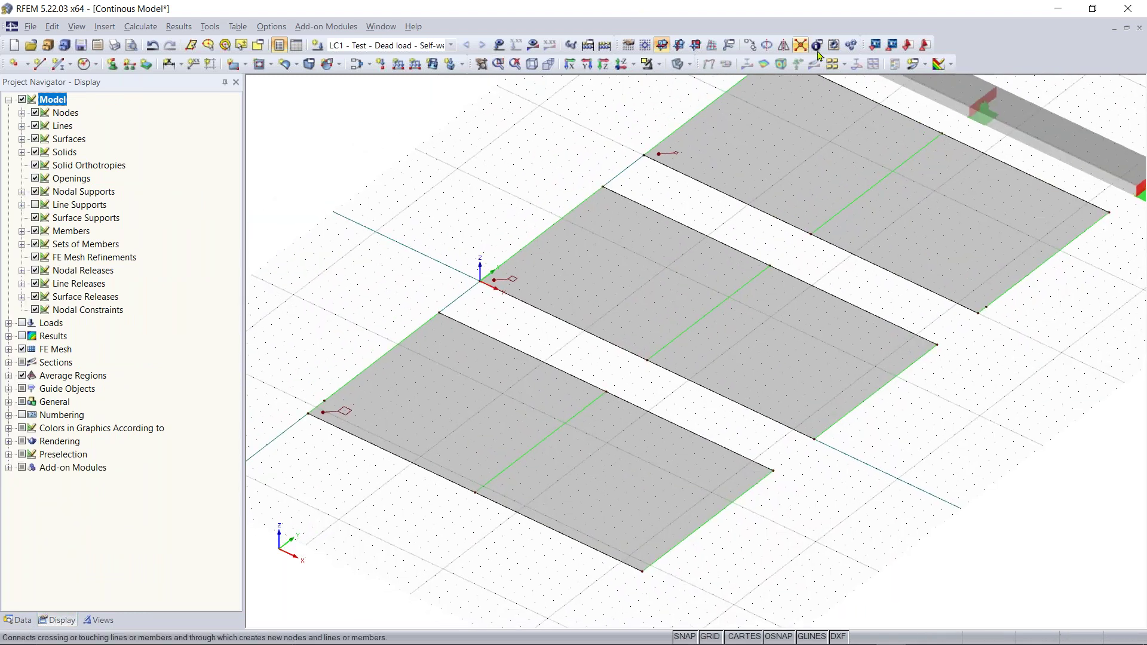
Step: Start a new surface section with a projection vector of -32, 1, 0 ft picked across the slab farthest from the beam
{"action": "left_click", "coordinate": [20, 620]}
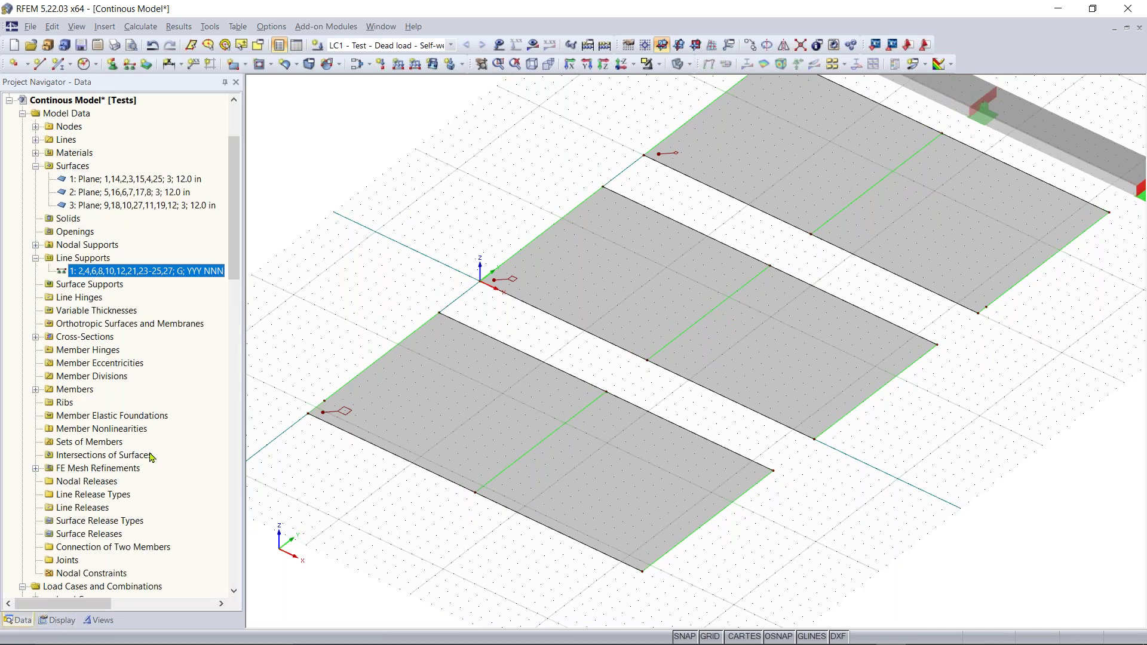
{"action": "scroll", "coordinate": [58, 412], "scroll_direction": "down", "scroll_amount": 7}
{"action": "right_click", "coordinate": [54, 403]}
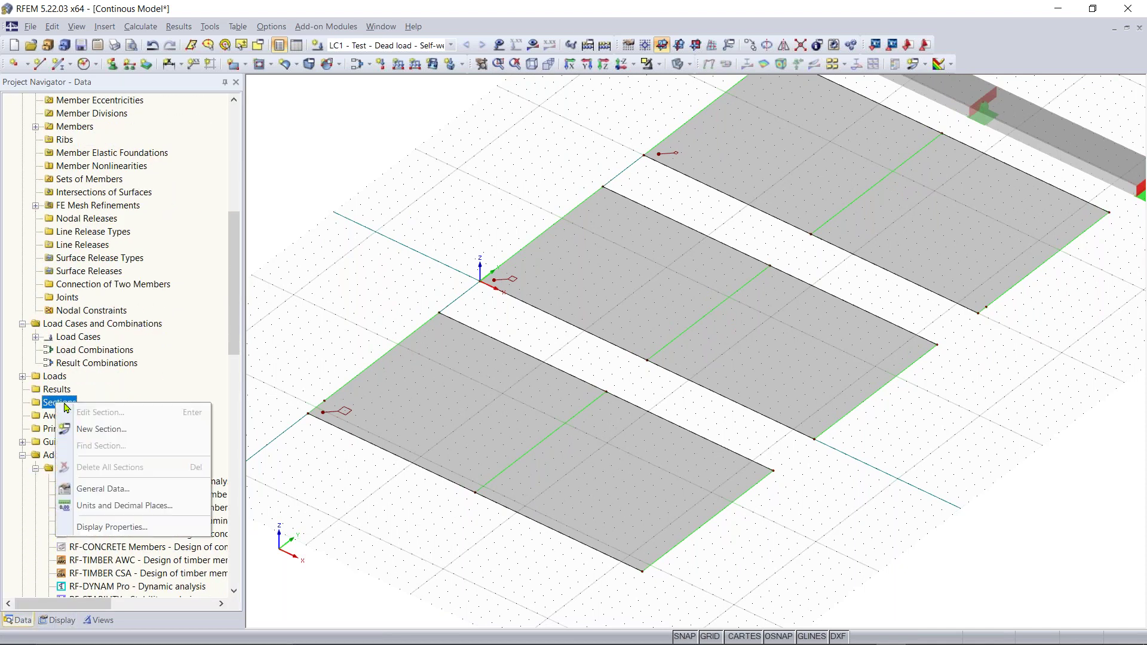
{"action": "left_click", "coordinate": [100, 429]}
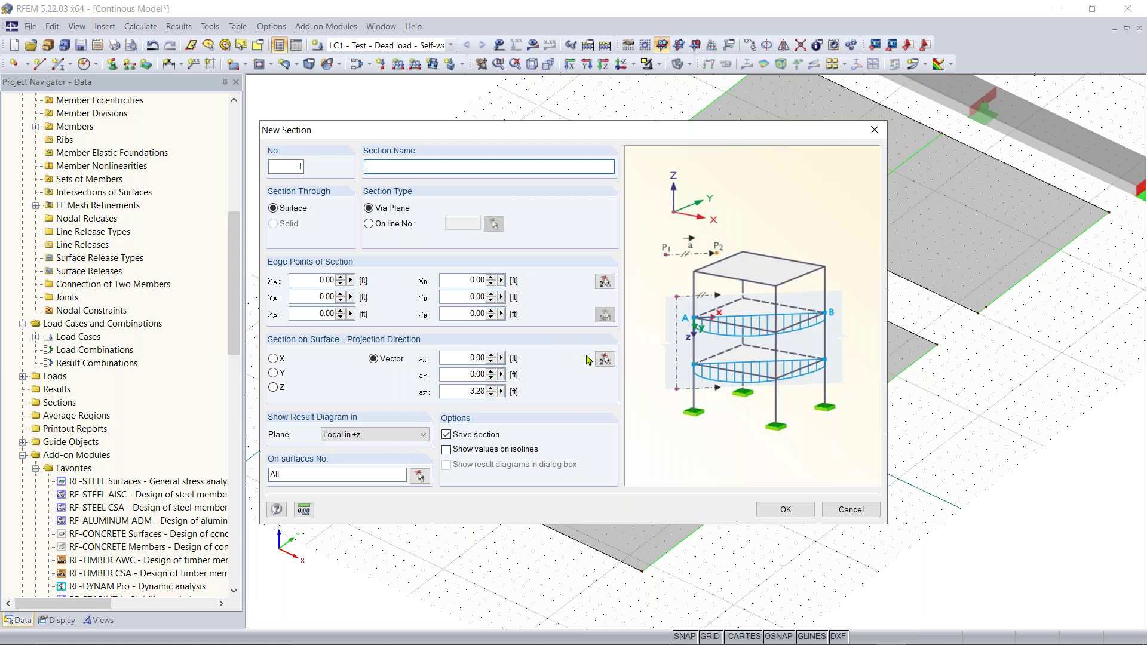
{"action": "left_click", "coordinate": [604, 359]}
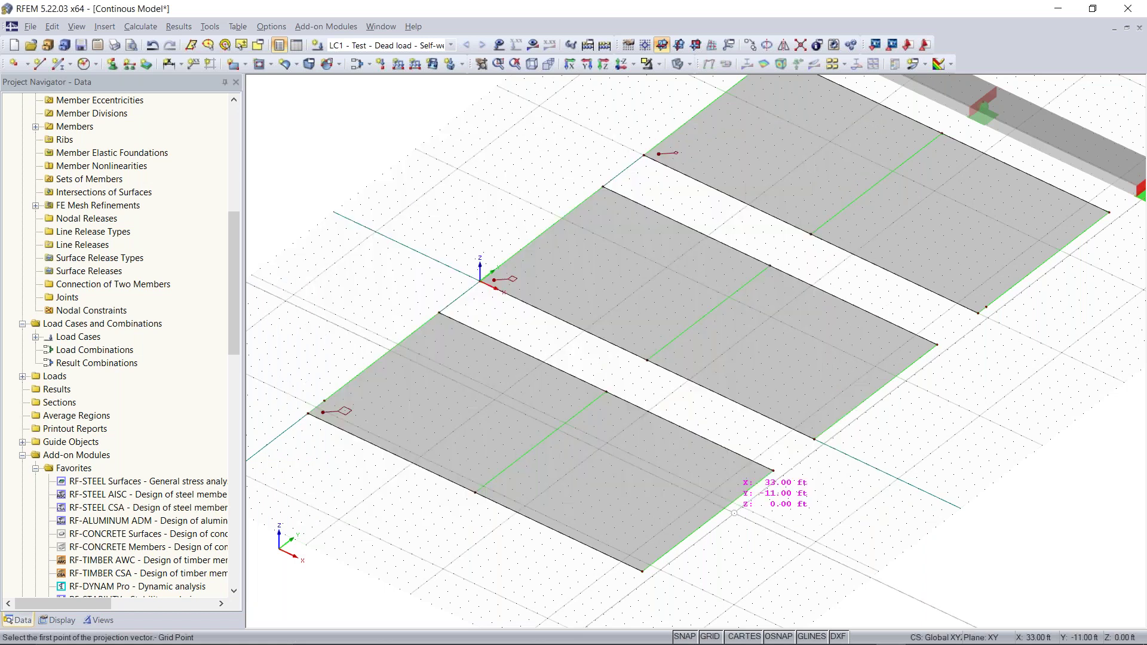
{"action": "left_click", "coordinate": [627, 452]}
{"action": "left_click", "coordinate": [376, 354]}
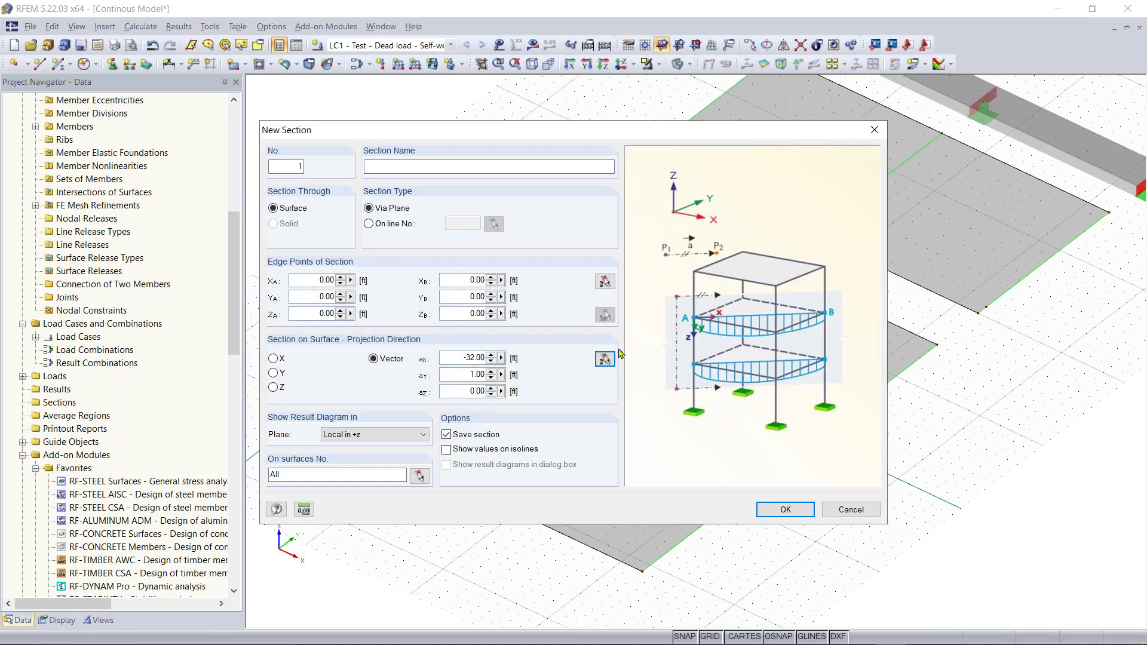
Step: Try to create section AA with edge points 32, -13, 0 ft and 0, -12, 0 ft parallel to that projection vector, and discard it
{"action": "left_click", "coordinate": [604, 281]}
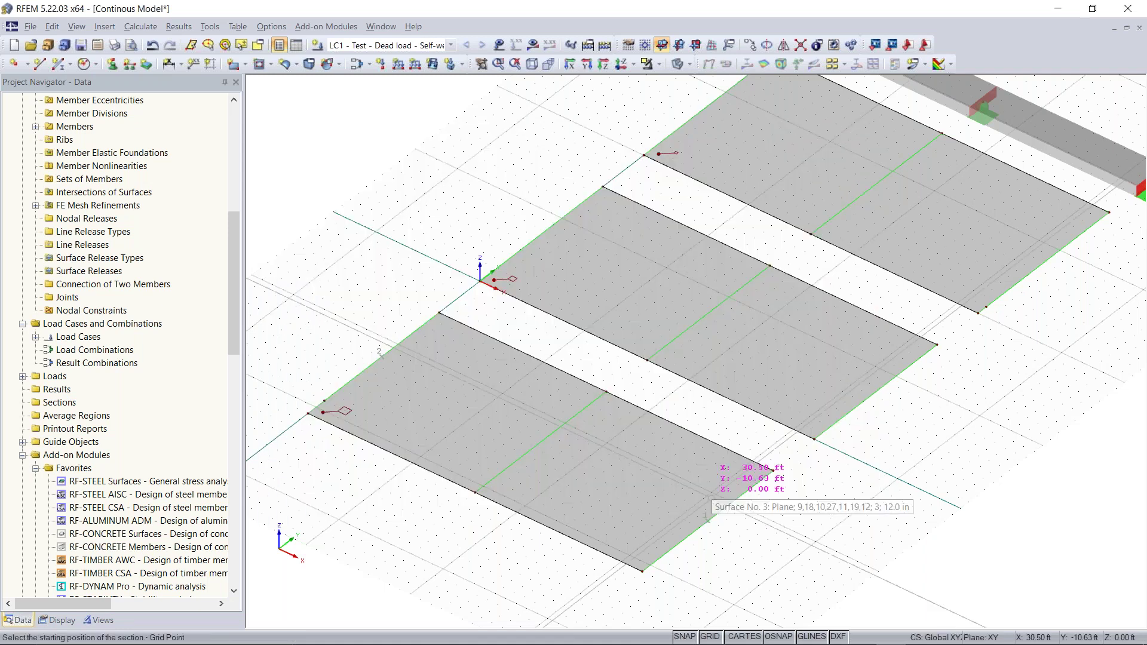
{"action": "left_click", "coordinate": [706, 516]}
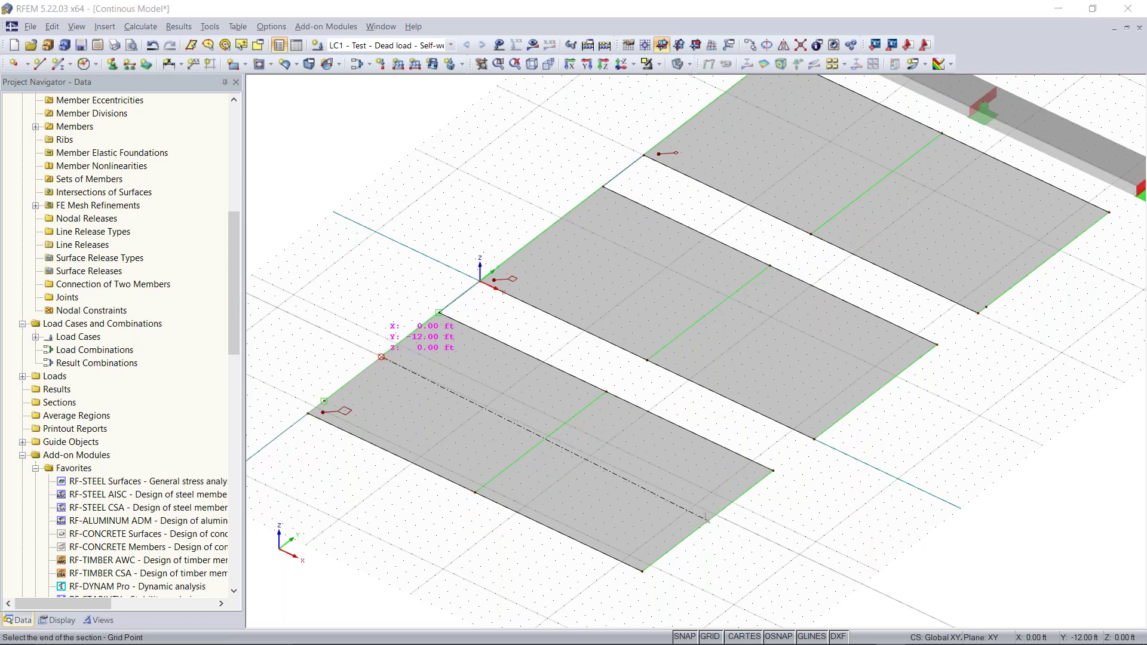
{"action": "left_click", "coordinate": [381, 357]}
{"action": "left_click", "coordinate": [785, 510]}
{"action": "left_click", "coordinate": [573, 350]}
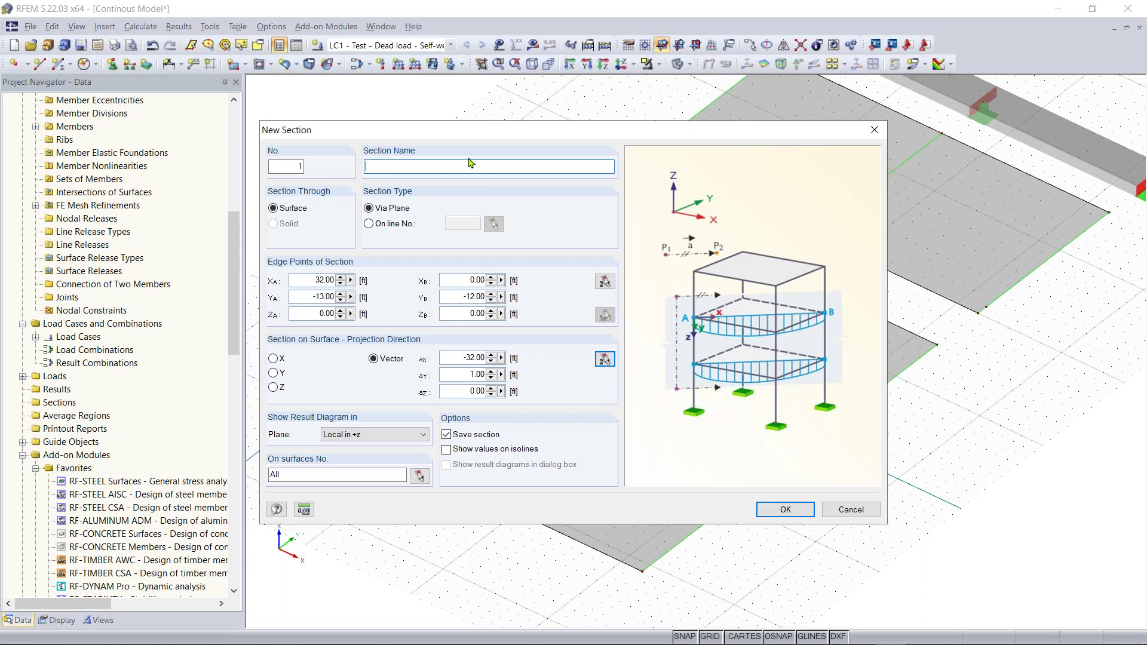
{"action": "left_click", "coordinate": [808, 511]}
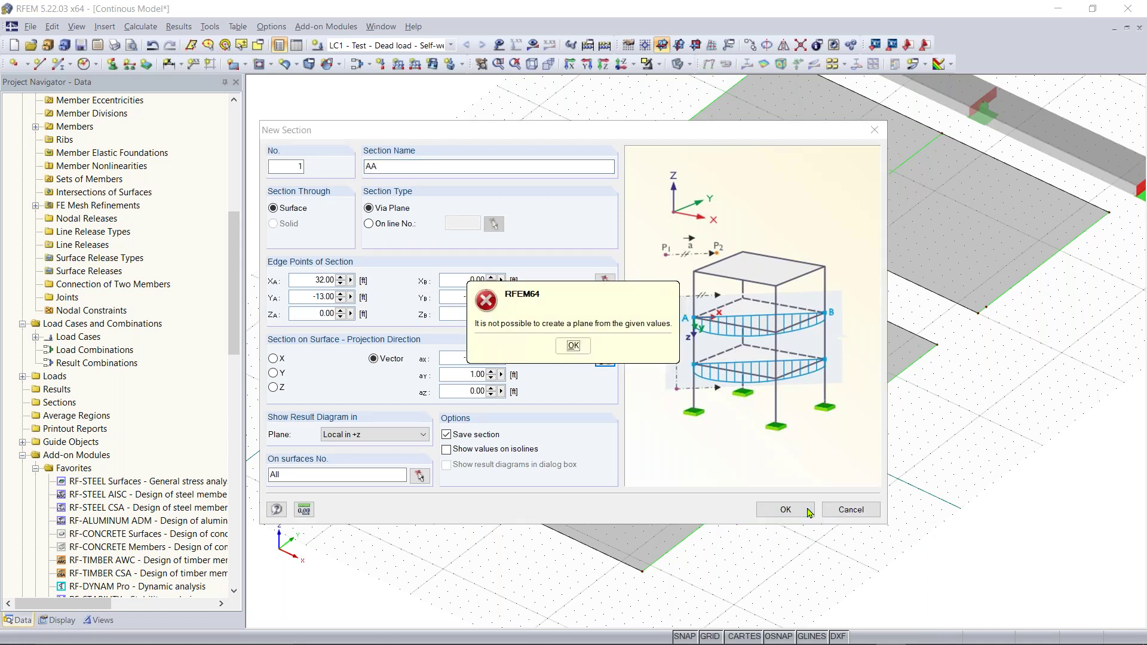
{"action": "left_click", "coordinate": [577, 350]}
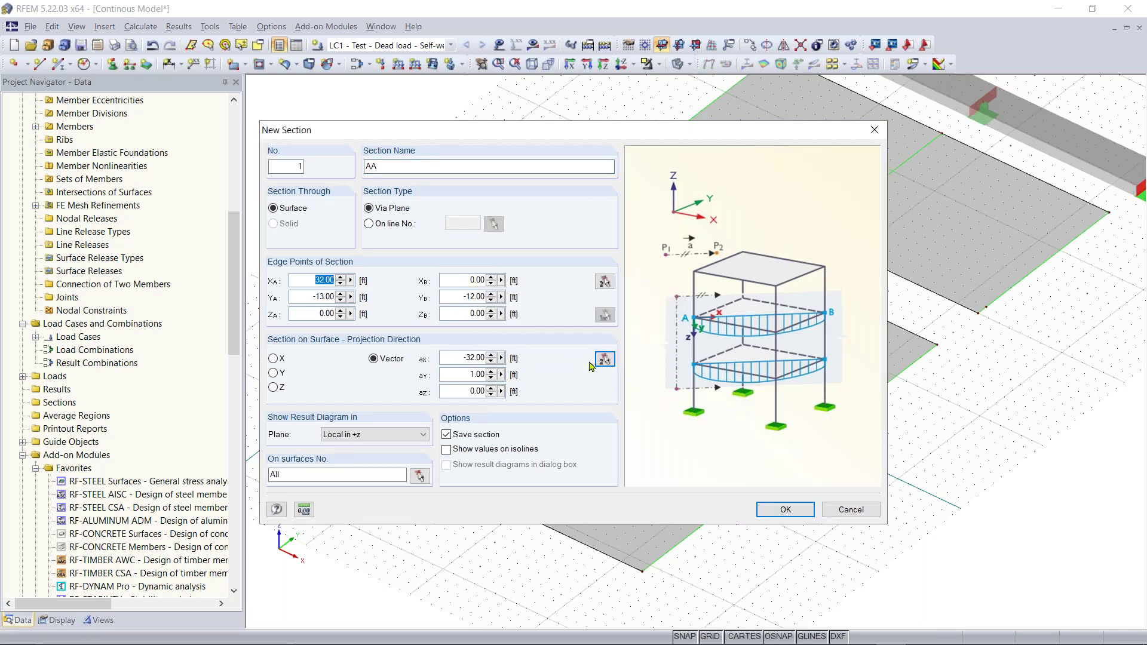
{"action": "left_click", "coordinate": [874, 130]}
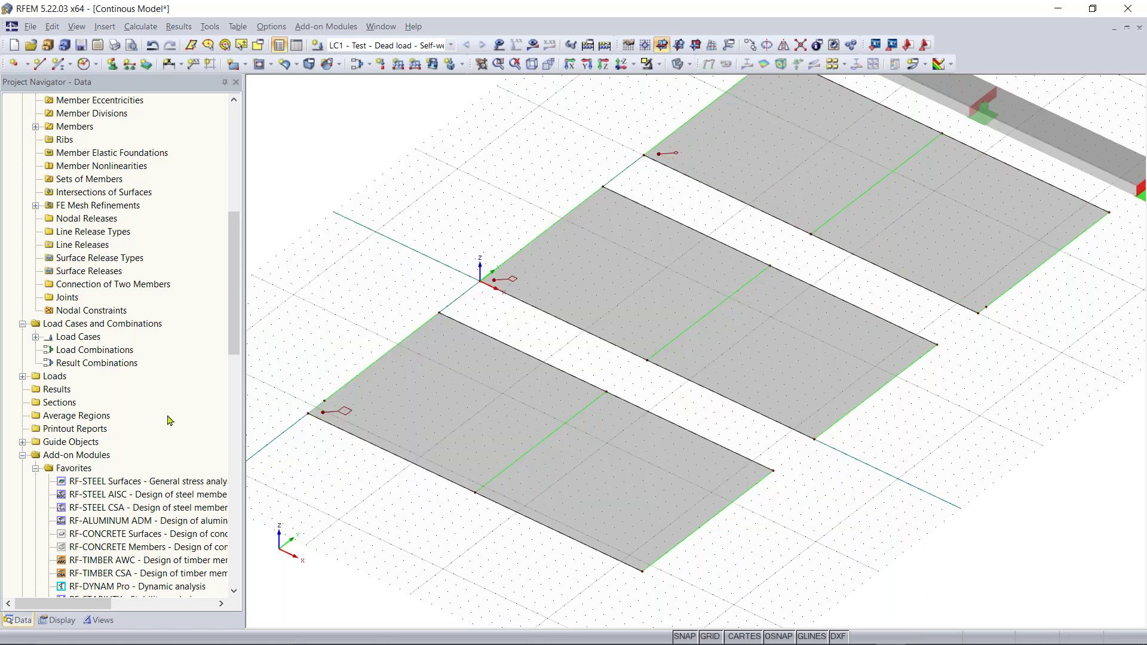
Step: Create section AA through the slab farthest from the beam, from 32, -13, 0 ft to 0, -12, 0 ft, keeping the default vertical projection vector
{"action": "right_click", "coordinate": [59, 404]}
{"action": "left_click", "coordinate": [101, 425]}
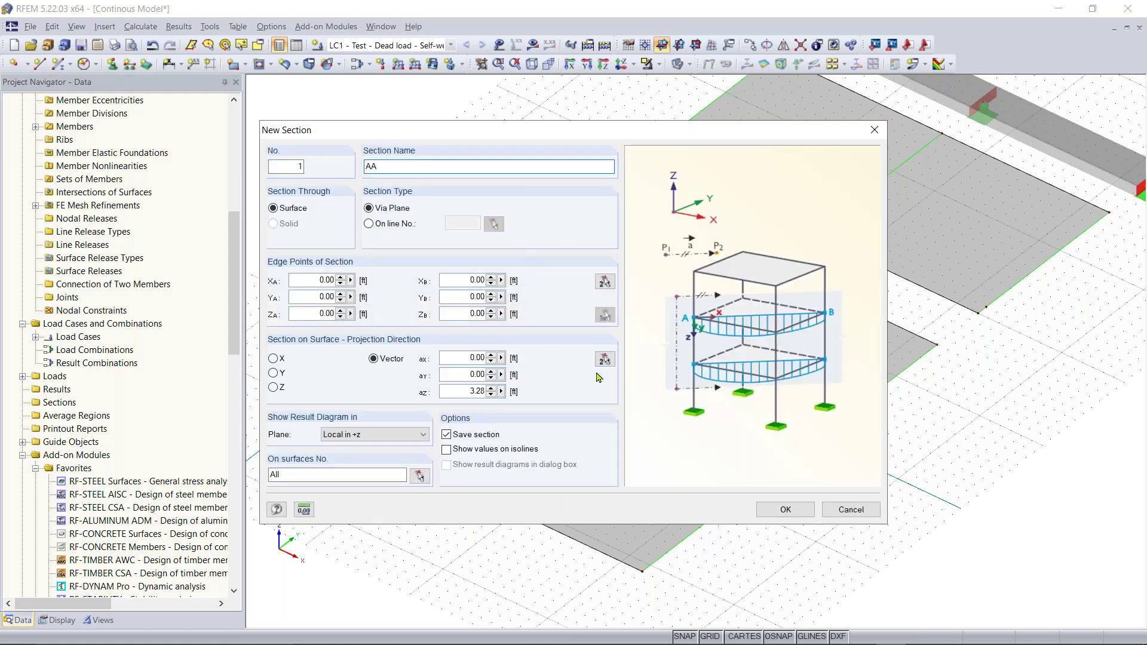
{"action": "left_click", "coordinate": [604, 279]}
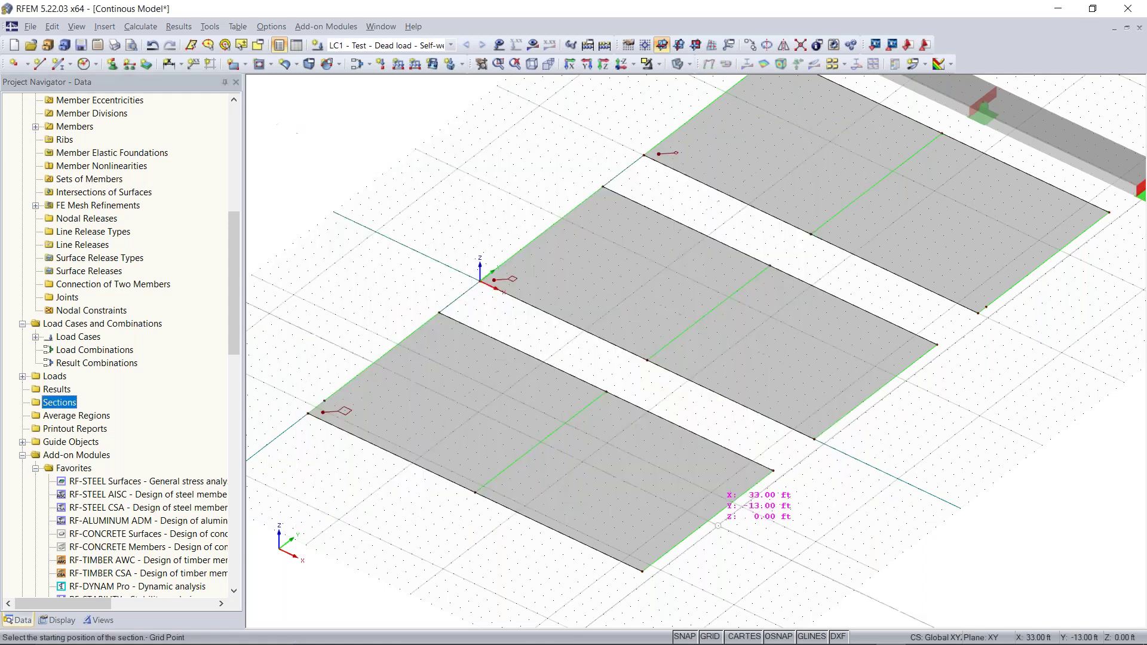
{"action": "left_click", "coordinate": [707, 521]}
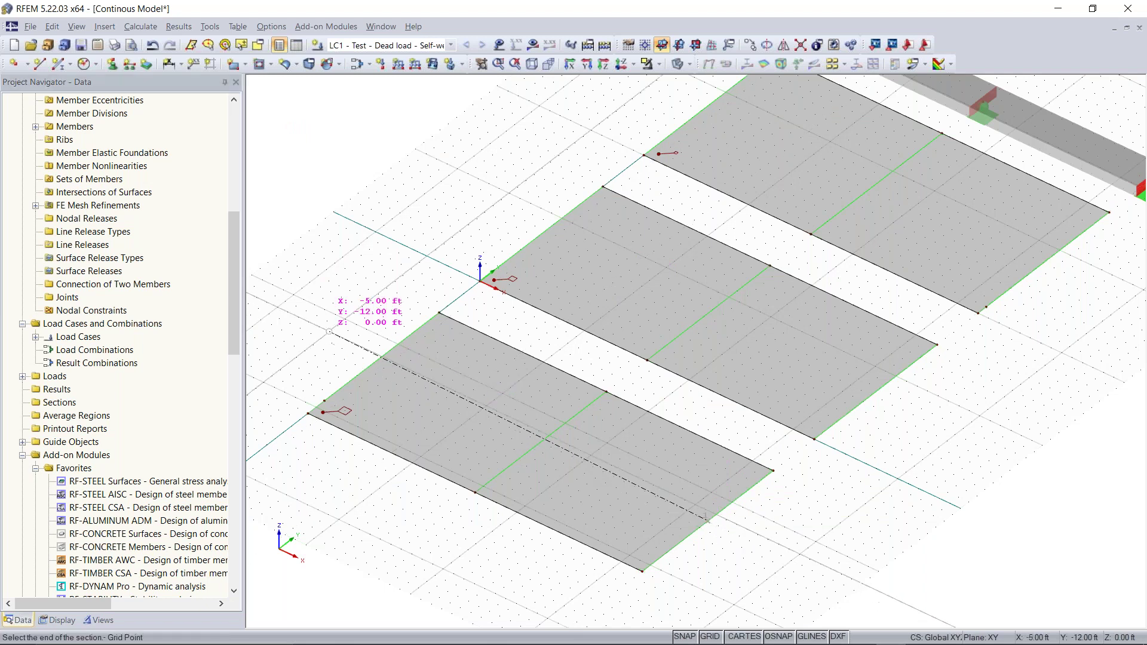
{"action": "left_click", "coordinate": [380, 358]}
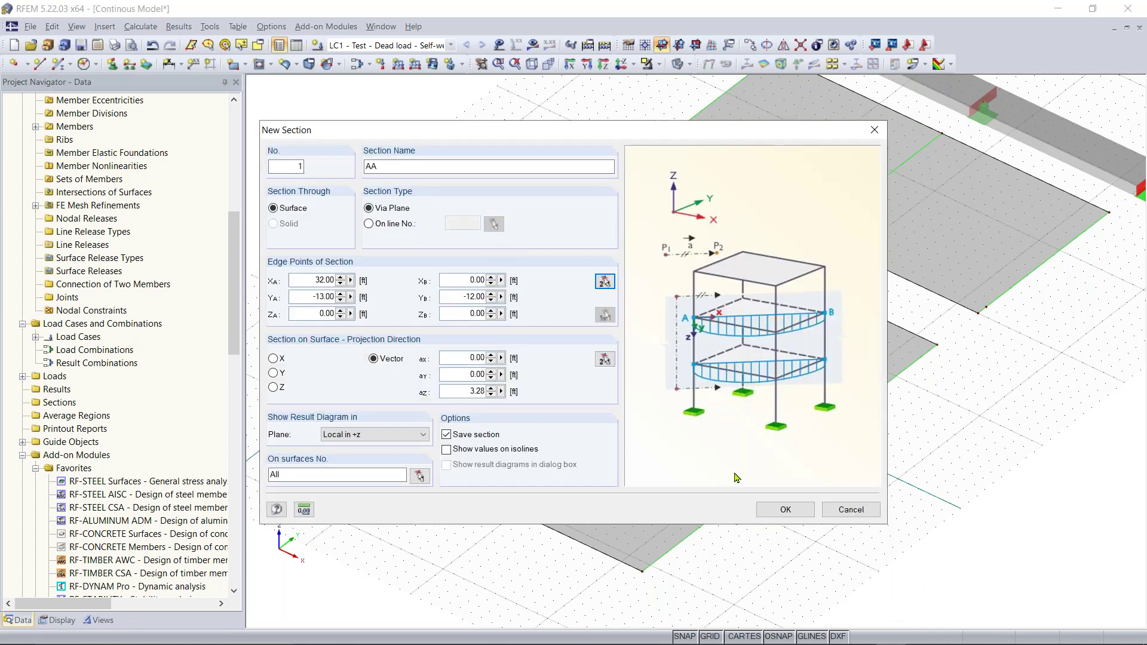
{"action": "left_click", "coordinate": [786, 509]}
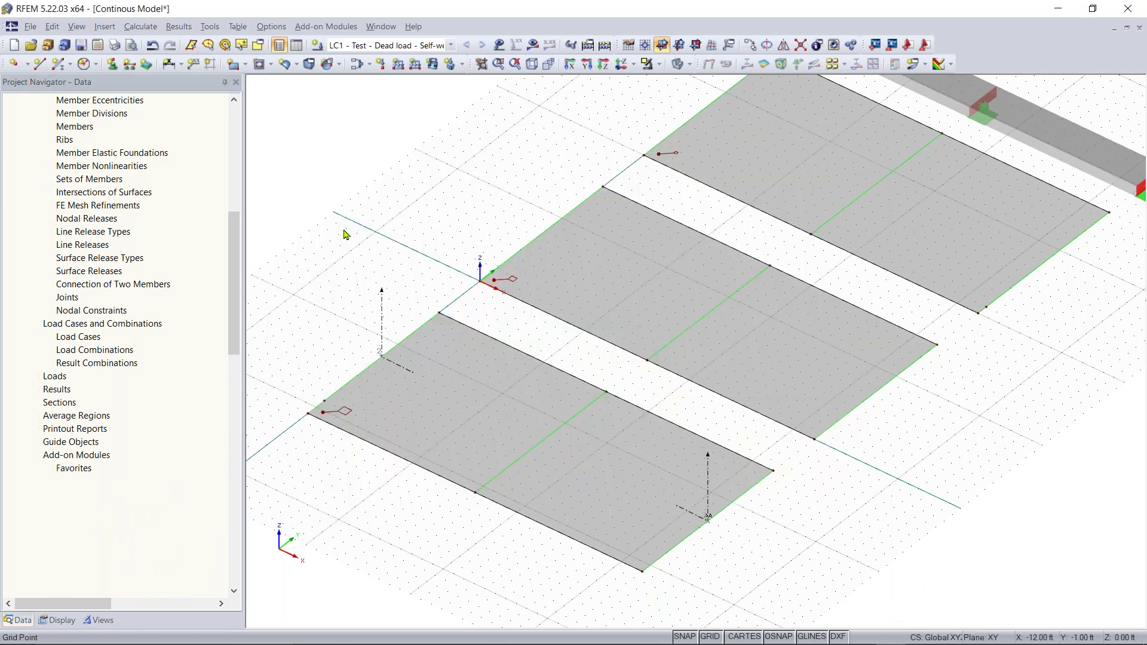
Step: Show the line supports in the model view again and return to the model data tree
{"action": "middle_click_drag", "start_coordinate": [758, 508], "coordinate": [740, 430]}
{"action": "middle_click_drag", "start_coordinate": [867, 397], "coordinate": [768, 473]}
{"action": "left_click", "coordinate": [58, 620]}
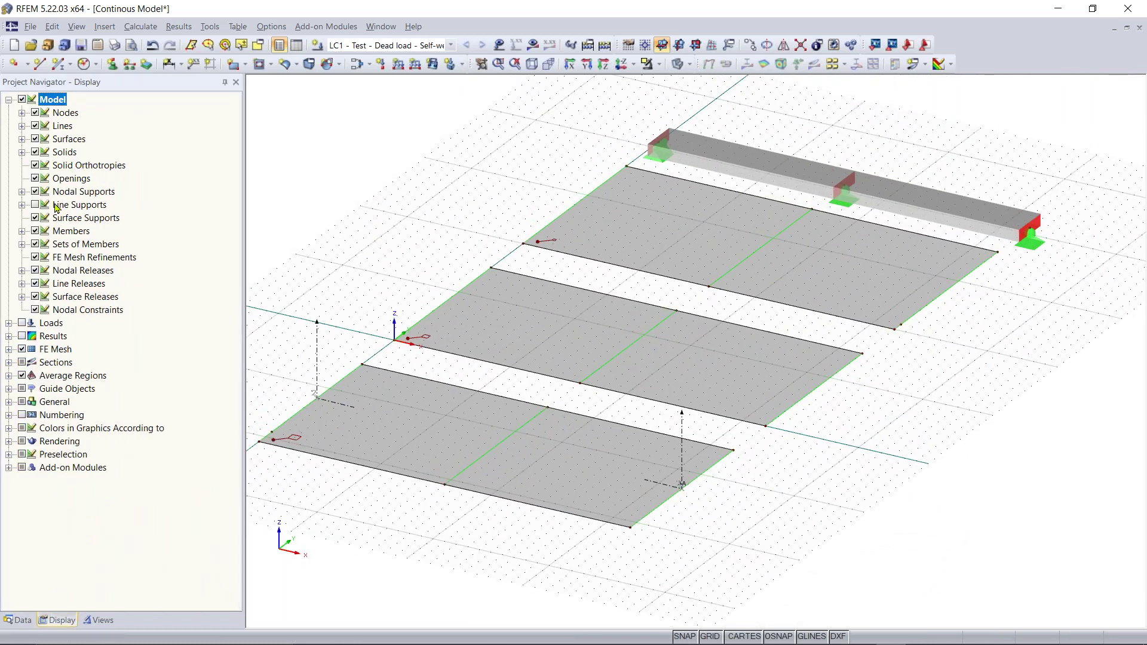
{"action": "left_click", "coordinate": [35, 204]}
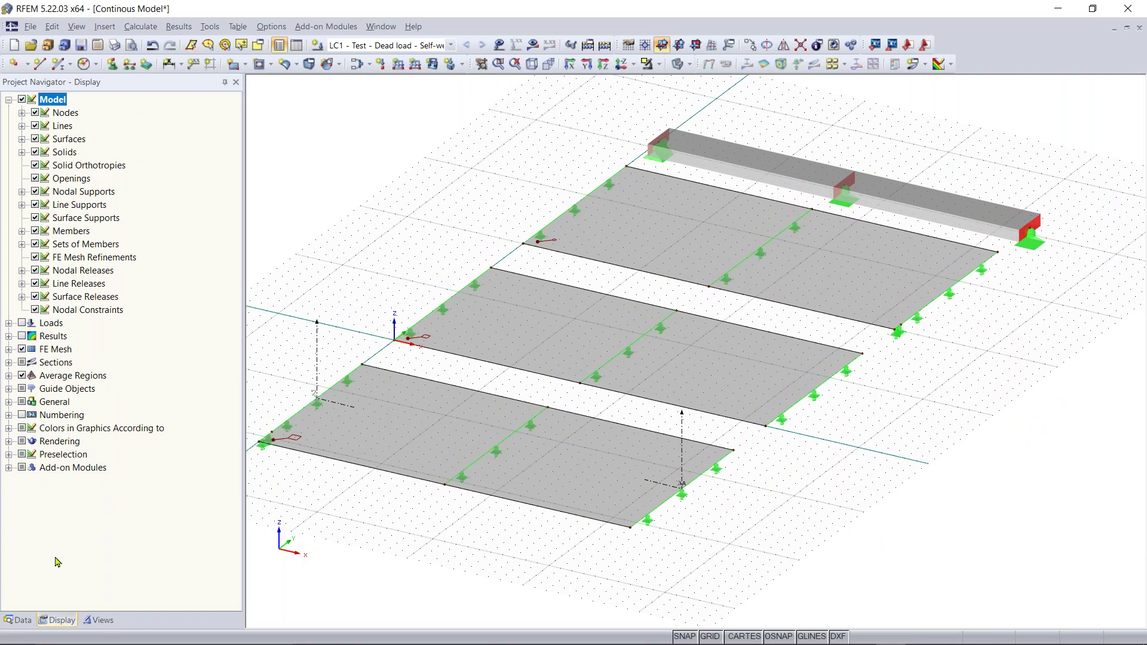
{"action": "left_click", "coordinate": [18, 621]}
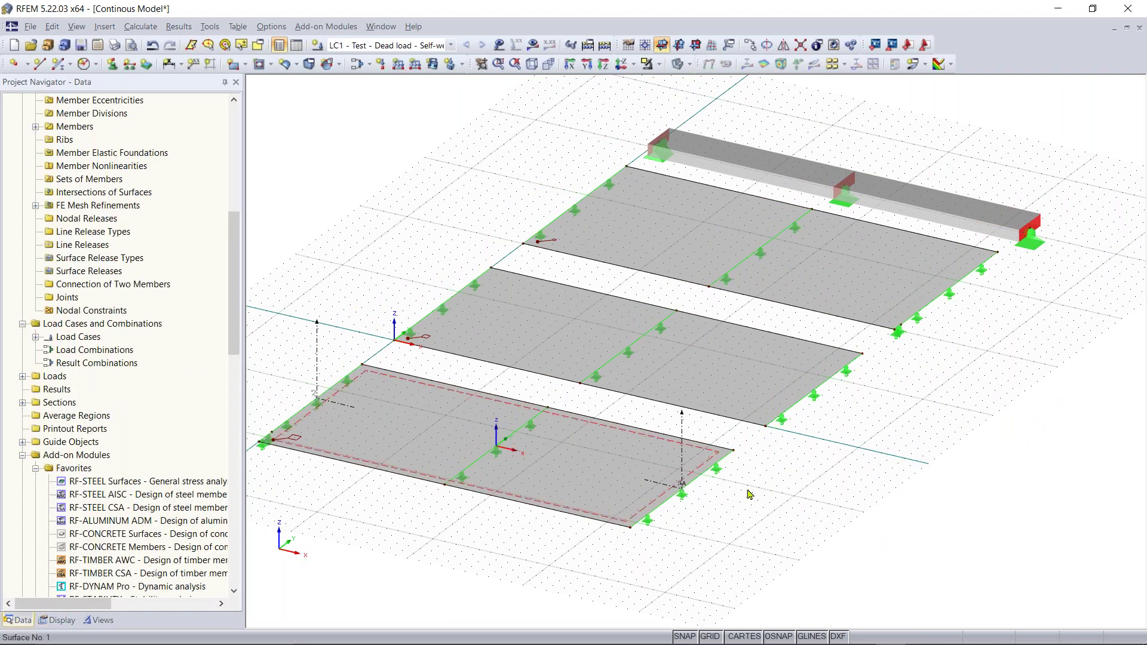
{"action": "scroll", "coordinate": [766, 492], "scroll_direction": "down", "scroll_amount": 1}
{"action": "middle_click_drag", "start_coordinate": [765, 491], "coordinate": [766, 510]}
{"action": "scroll", "coordinate": [346, 395], "scroll_direction": "up", "scroll_amount": 2}
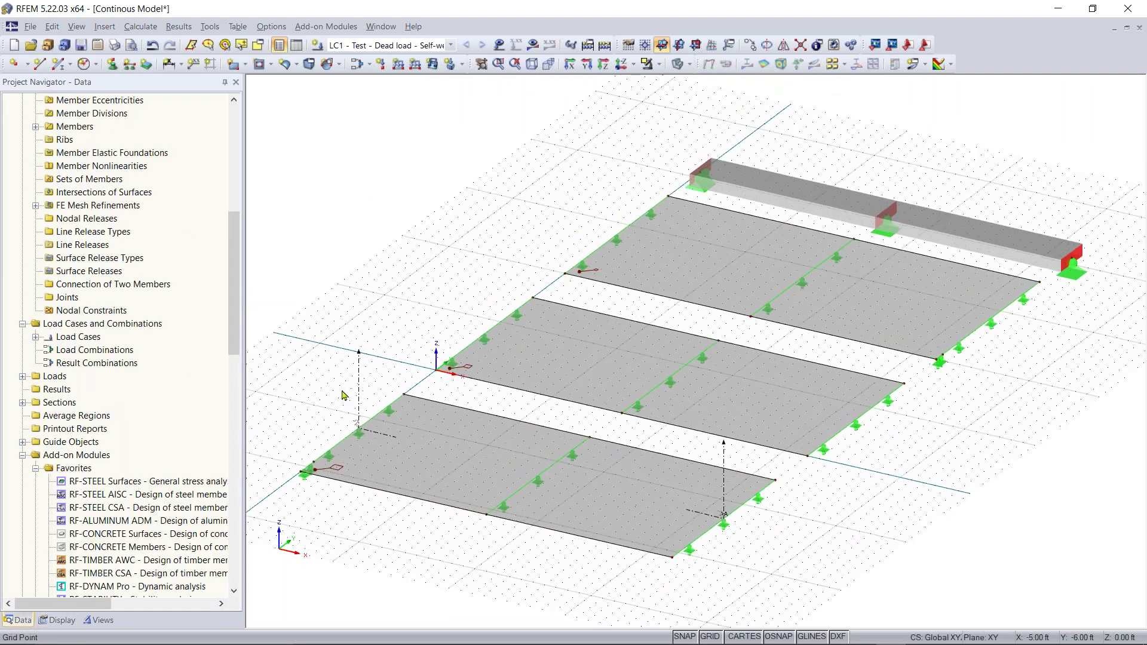
{"action": "scroll", "coordinate": [346, 399], "scroll_direction": "up", "scroll_amount": 1}
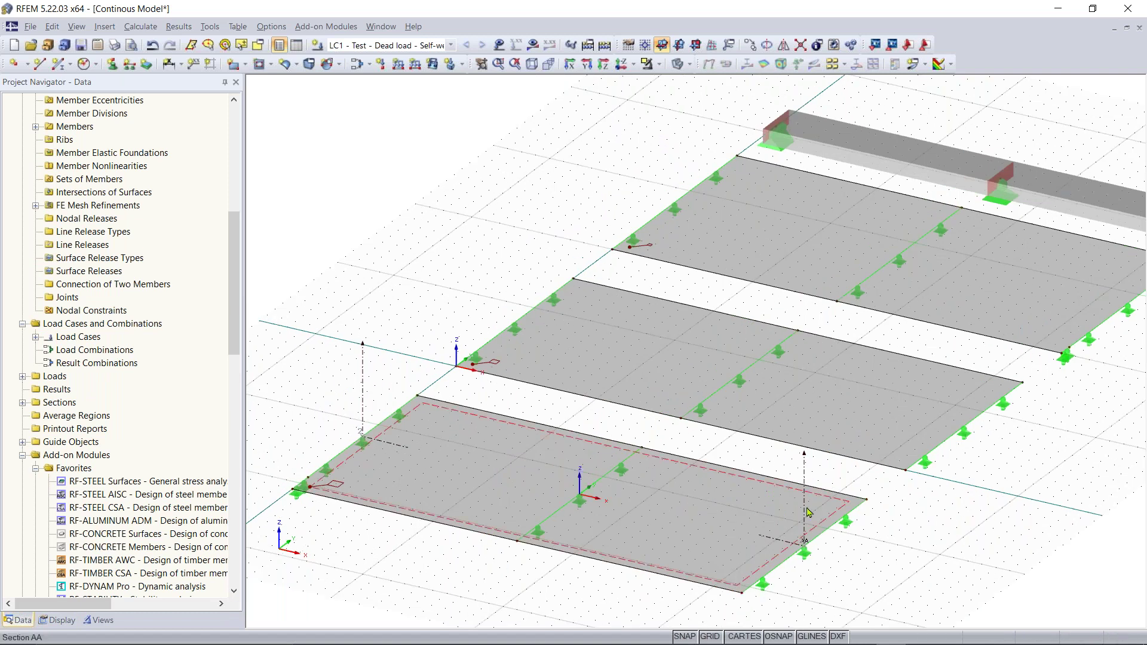
{"action": "scroll", "coordinate": [836, 530], "scroll_direction": "down", "scroll_amount": 4}
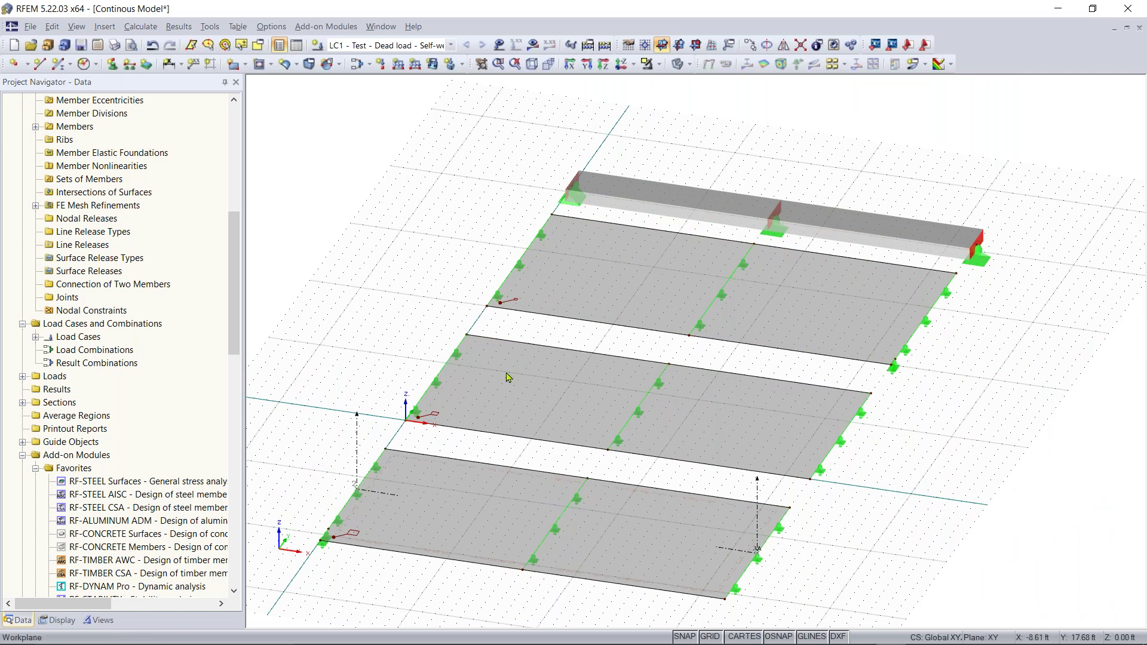
{"action": "middle_click_drag", "start_coordinate": [483, 357], "coordinate": [418, 382], "text": "ctrl"}
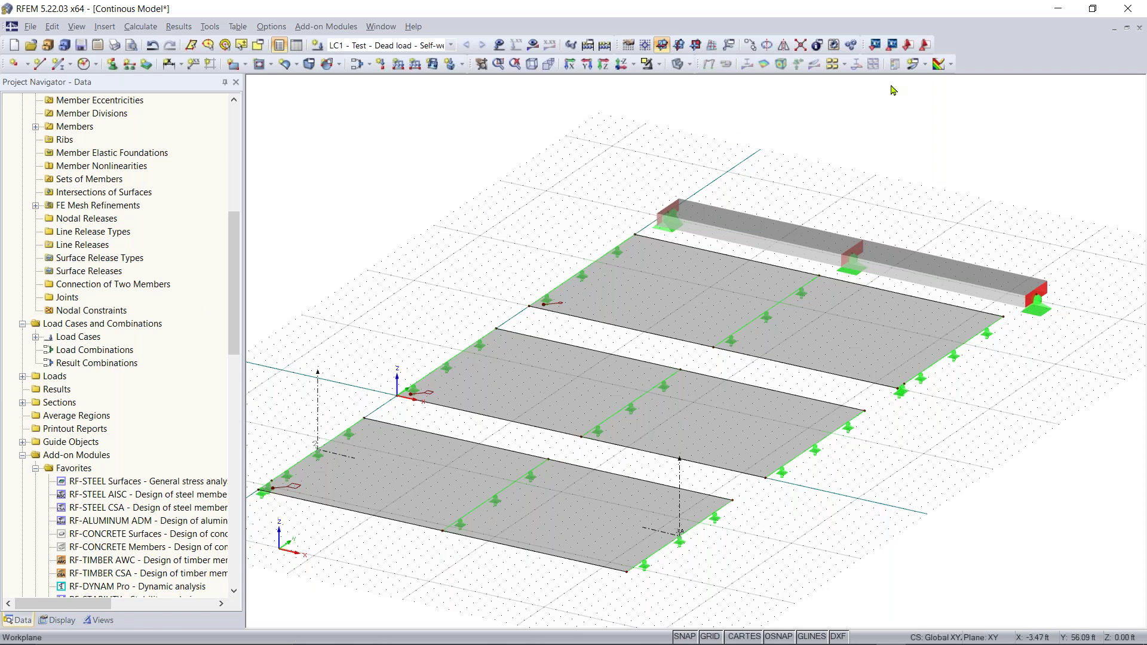
Step: Start a new surface section AA with edge points picked diagonally across the middle slab, from 32, 0, 0 ft to 0, 15, 0 ft
{"action": "right_click", "coordinate": [60, 406]}
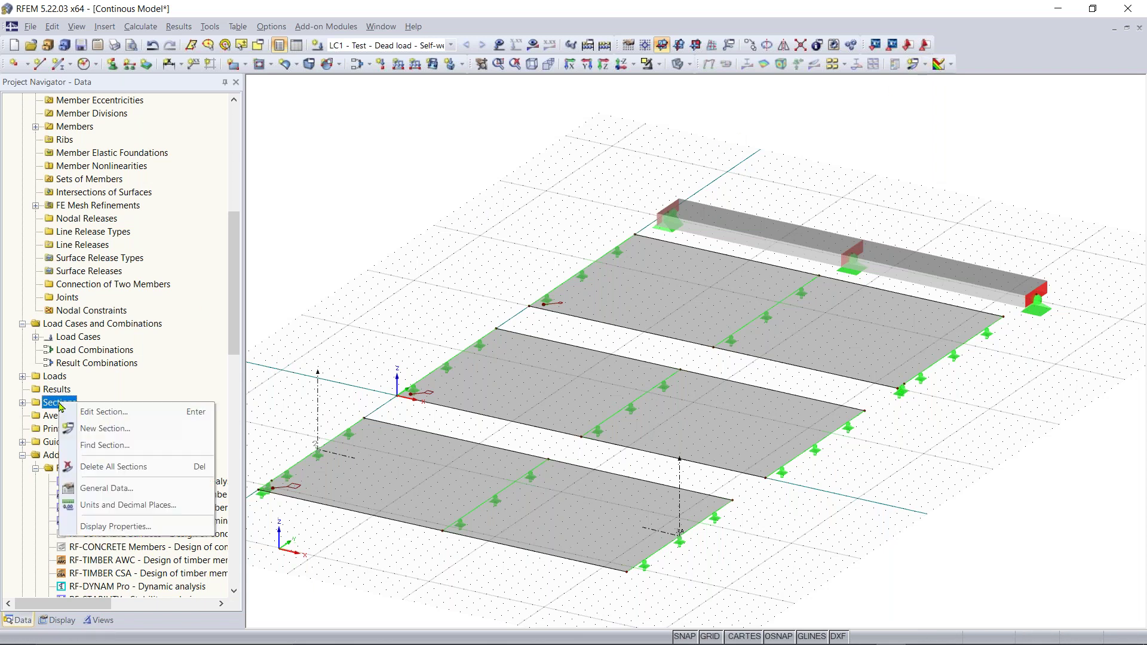
{"action": "left_click", "coordinate": [104, 430]}
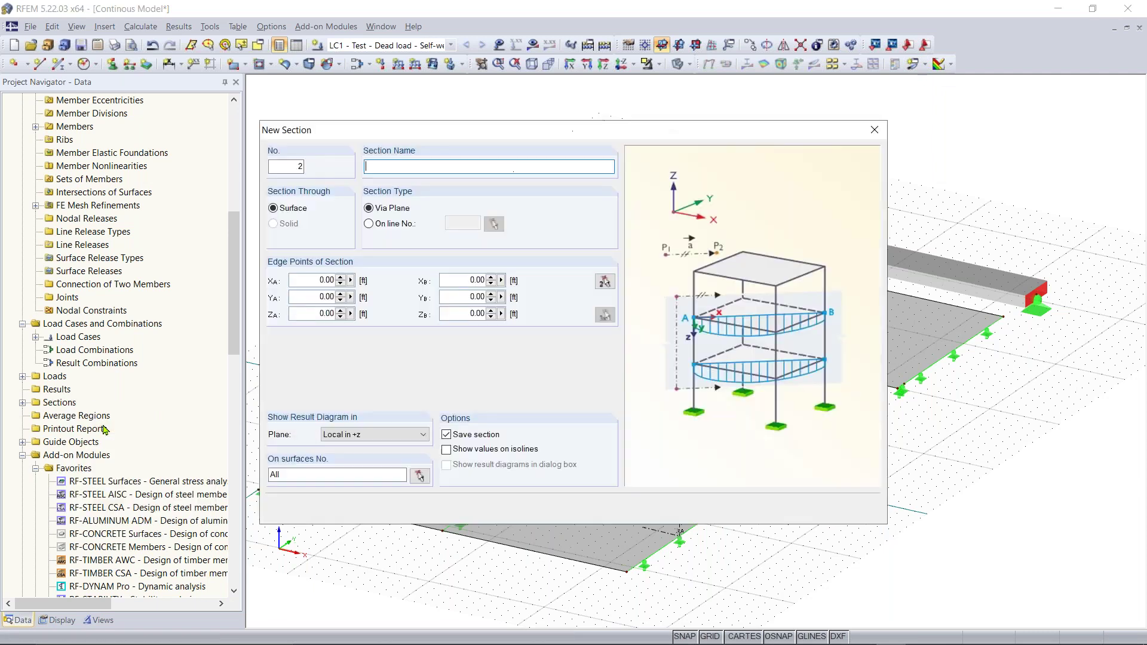
{"action": "left_click_drag", "start_coordinate": [466, 131], "coordinate": [498, 124]}
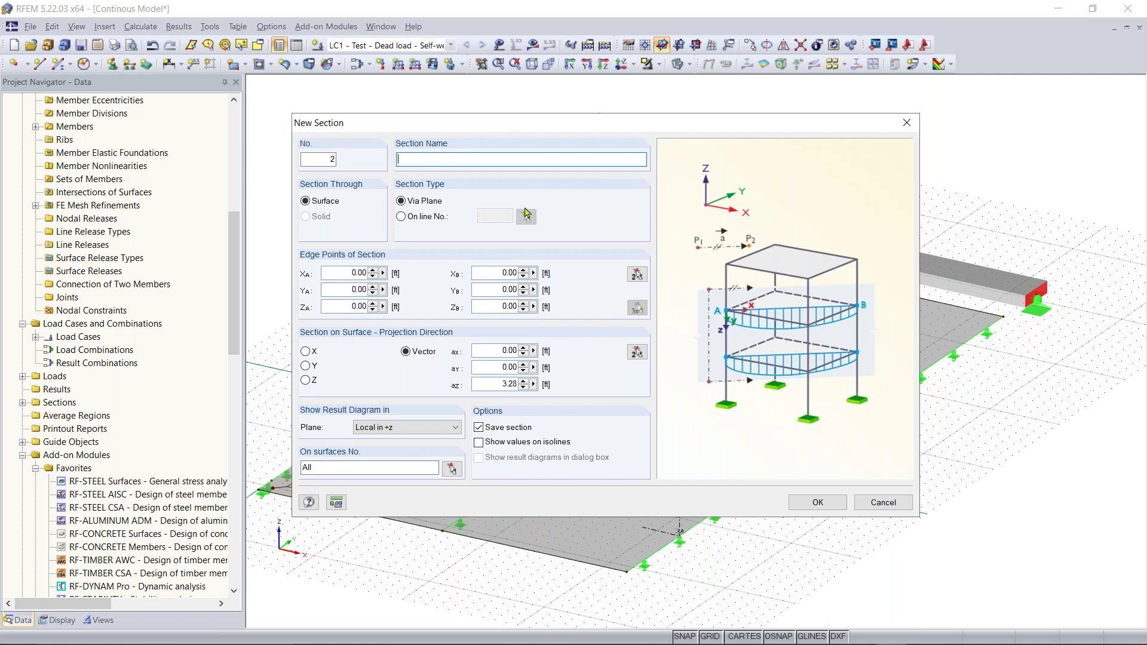
{"action": "type", "text": "AA"}
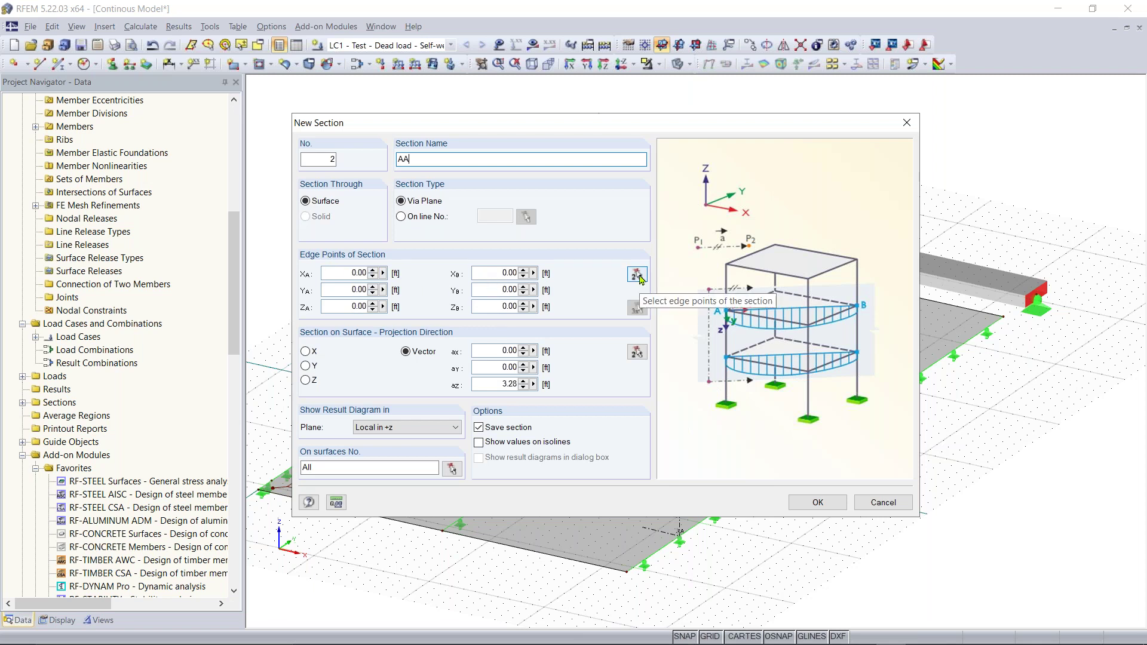
{"action": "left_click", "coordinate": [637, 274]}
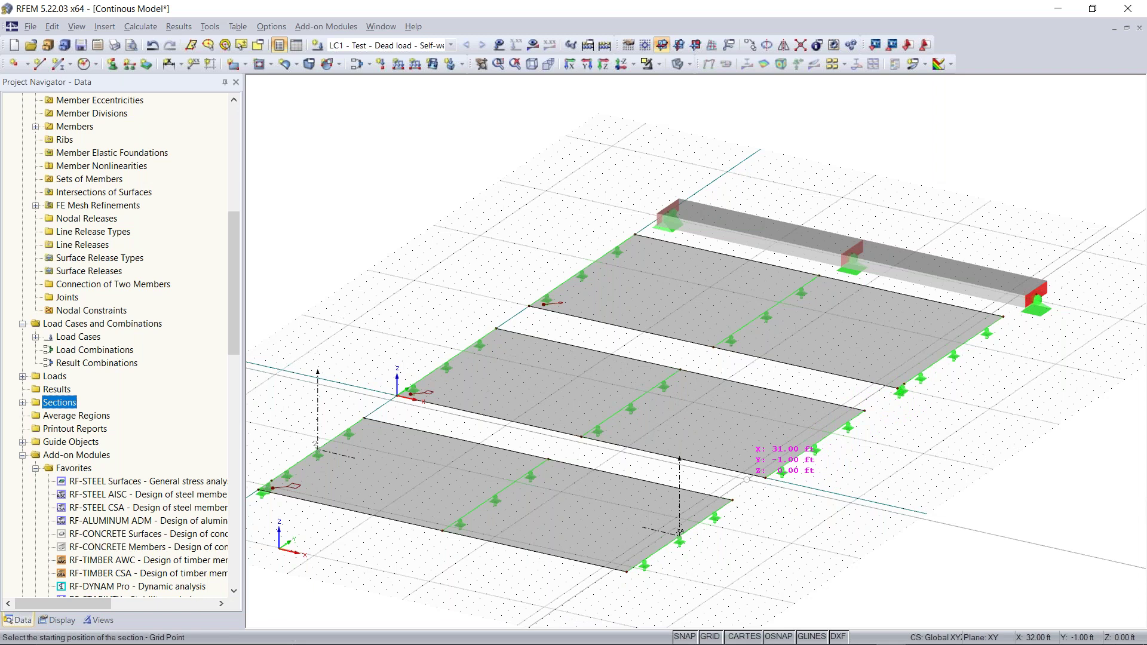
{"action": "left_click", "coordinate": [765, 477]}
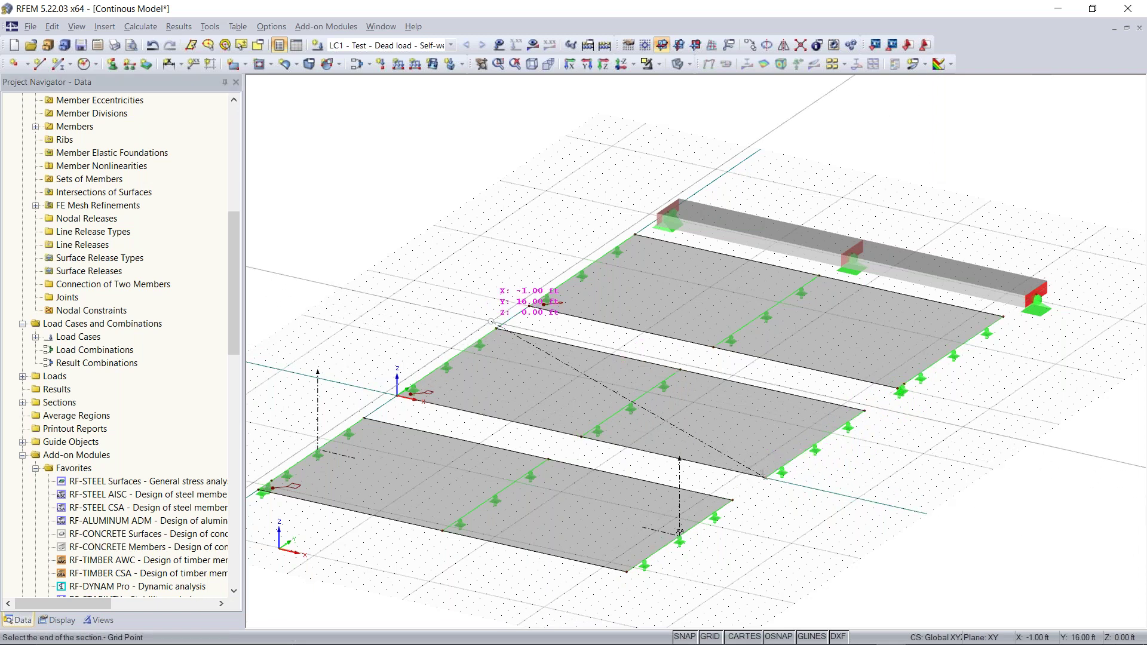
{"action": "left_click", "coordinate": [496, 329]}
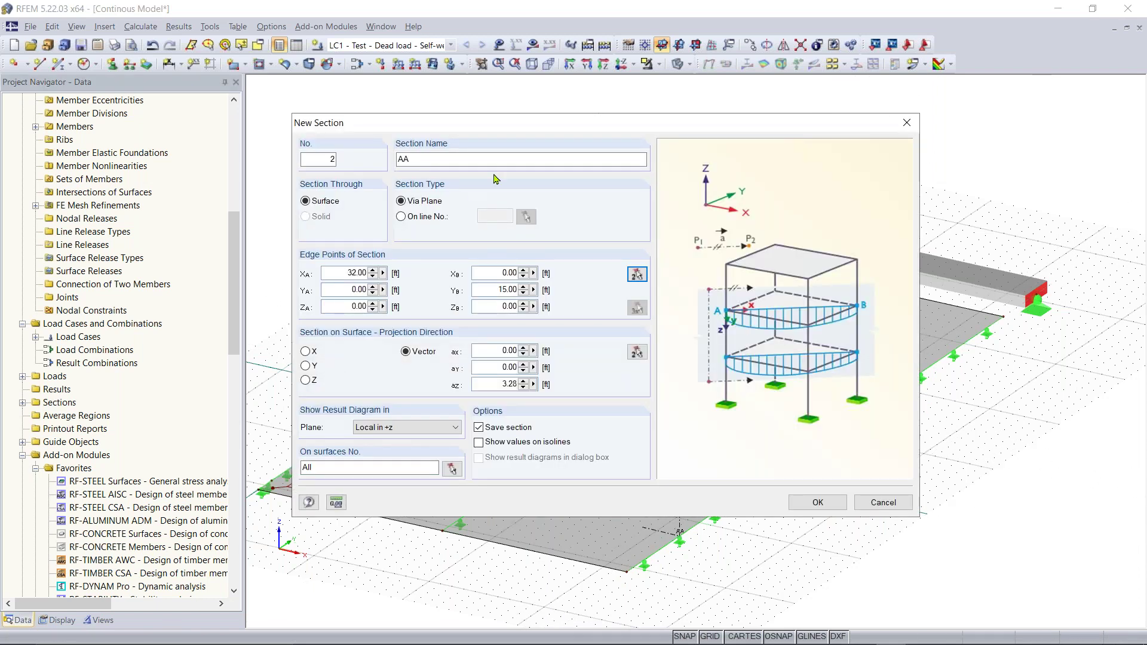
Step: Create the diagonal section on the middle slab under the unique name AA1, and delete it
{"action": "left_click", "coordinate": [813, 507]}
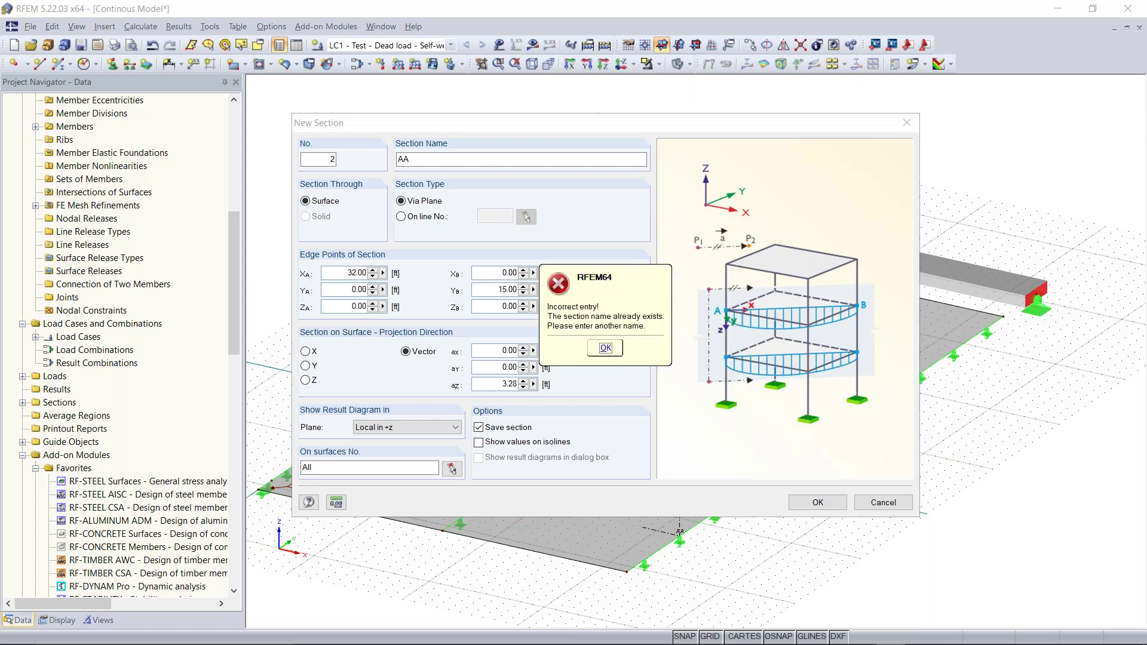
{"action": "left_click", "coordinate": [605, 351]}
{"action": "left_click", "coordinate": [440, 159]}
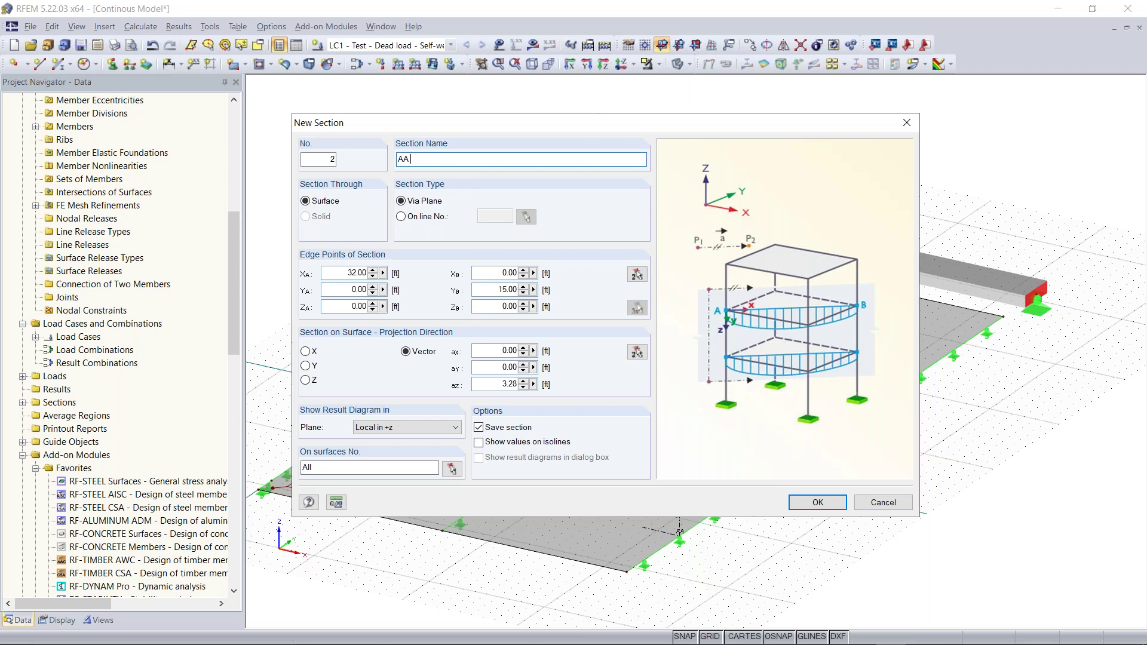
{"action": "left_click", "coordinate": [817, 502]}
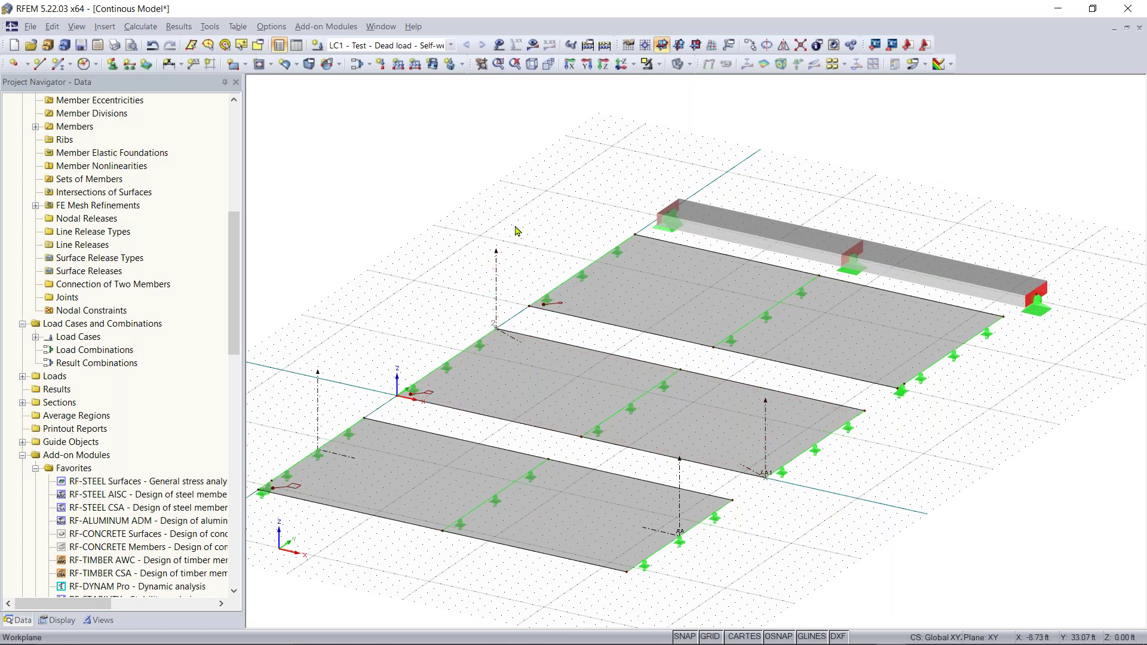
{"action": "left_click", "coordinate": [495, 266]}
{"action": "key", "text": "Delete"}
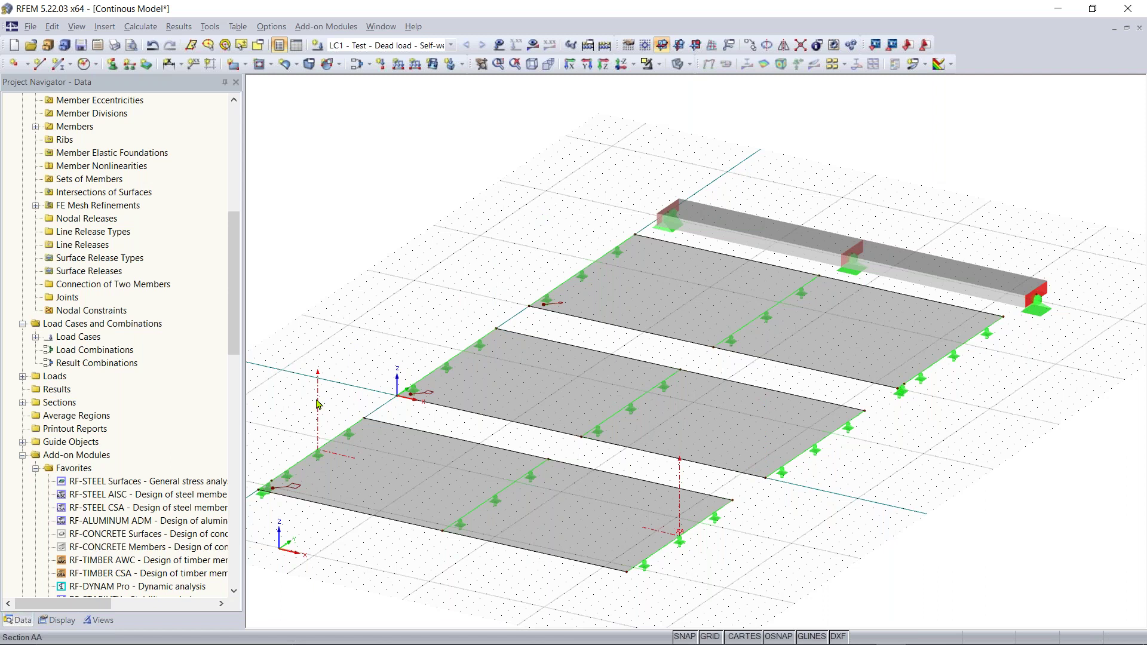
Step: Review the result diagram plane options of section AA and close its settings without changes
{"action": "double_click", "coordinate": [317, 404]}
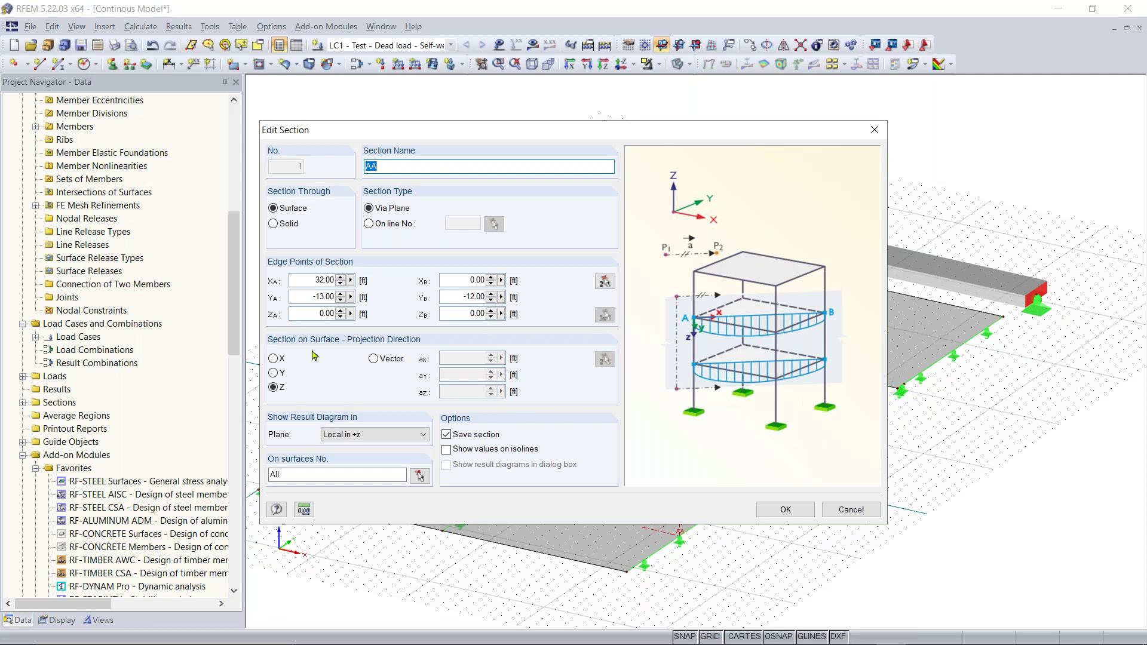
{"action": "left_click", "coordinate": [386, 435]}
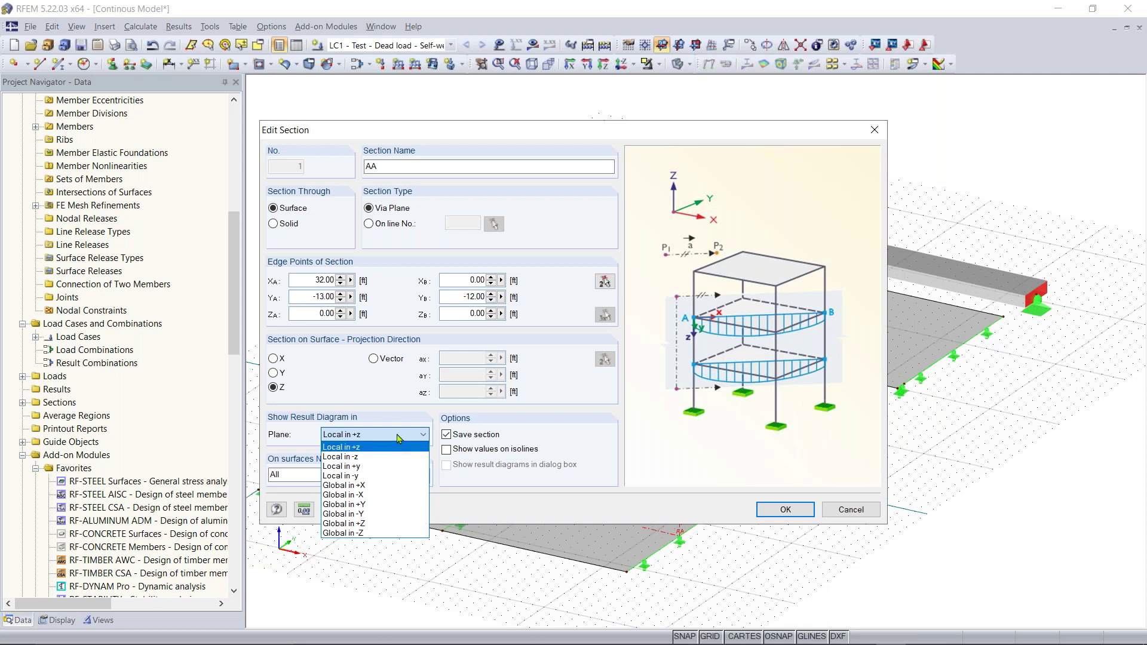
{"action": "left_click", "coordinate": [398, 436]}
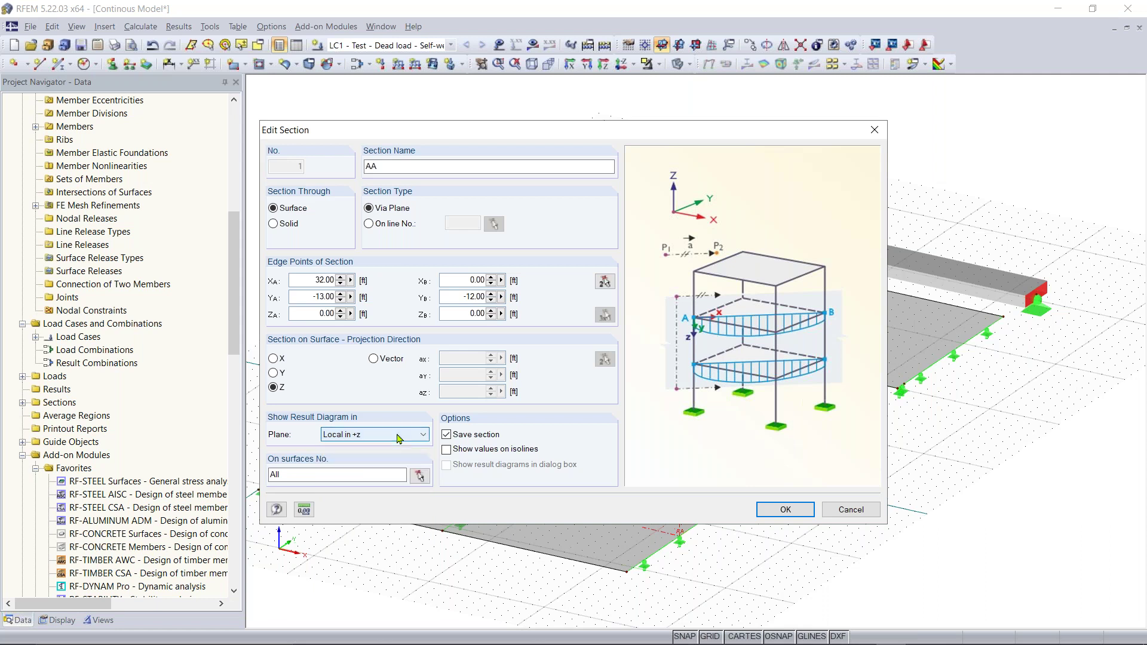
{"action": "left_click", "coordinate": [399, 438]}
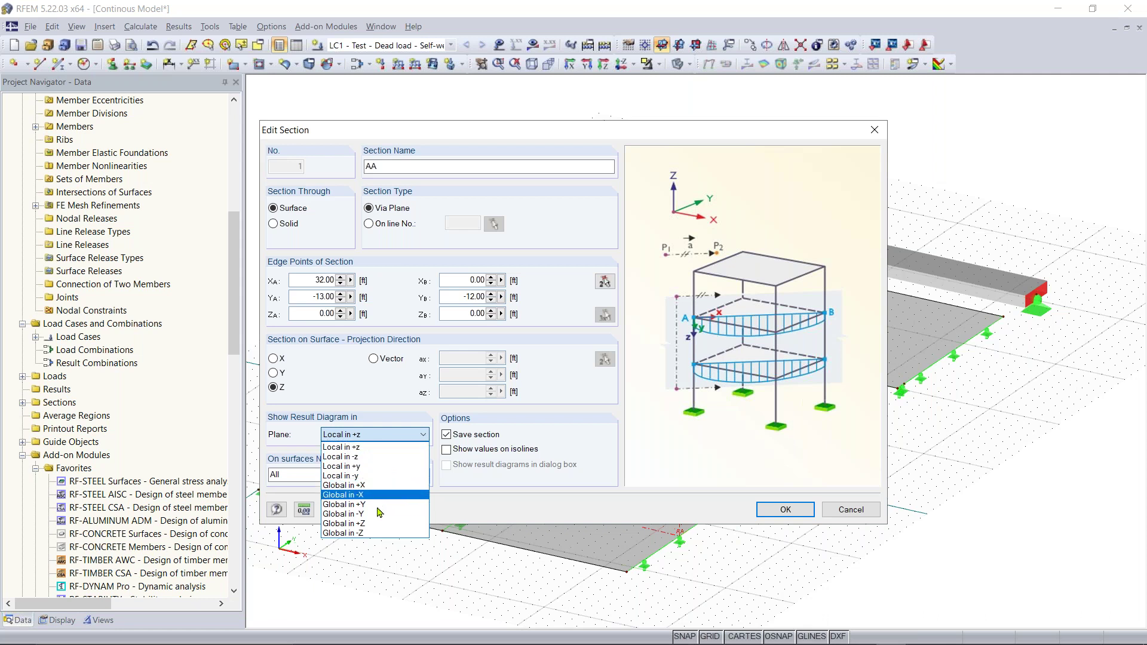
{"action": "left_click", "coordinate": [389, 442]}
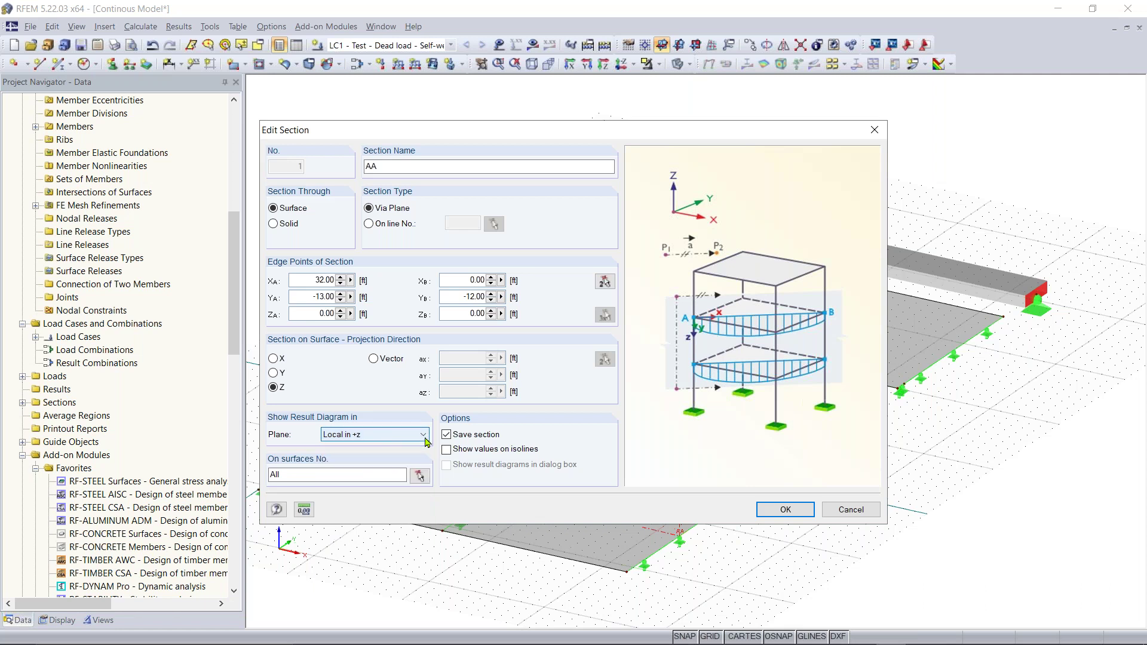
{"action": "left_click", "coordinate": [849, 510]}
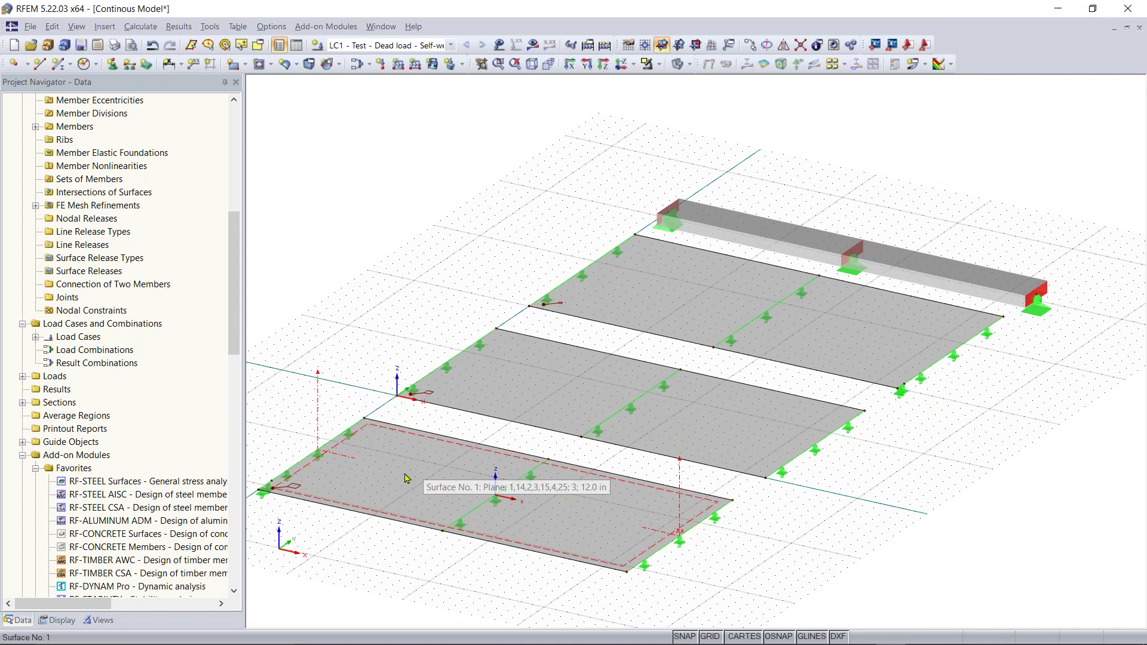
Step: Copy section AA onto the slab nearest the beam, and from there onto the middle slab
{"action": "scroll", "coordinate": [503, 508], "scroll_direction": "up", "scroll_amount": 1}
{"action": "middle_click_drag", "start_coordinate": [502, 508], "coordinate": [576, 460]}
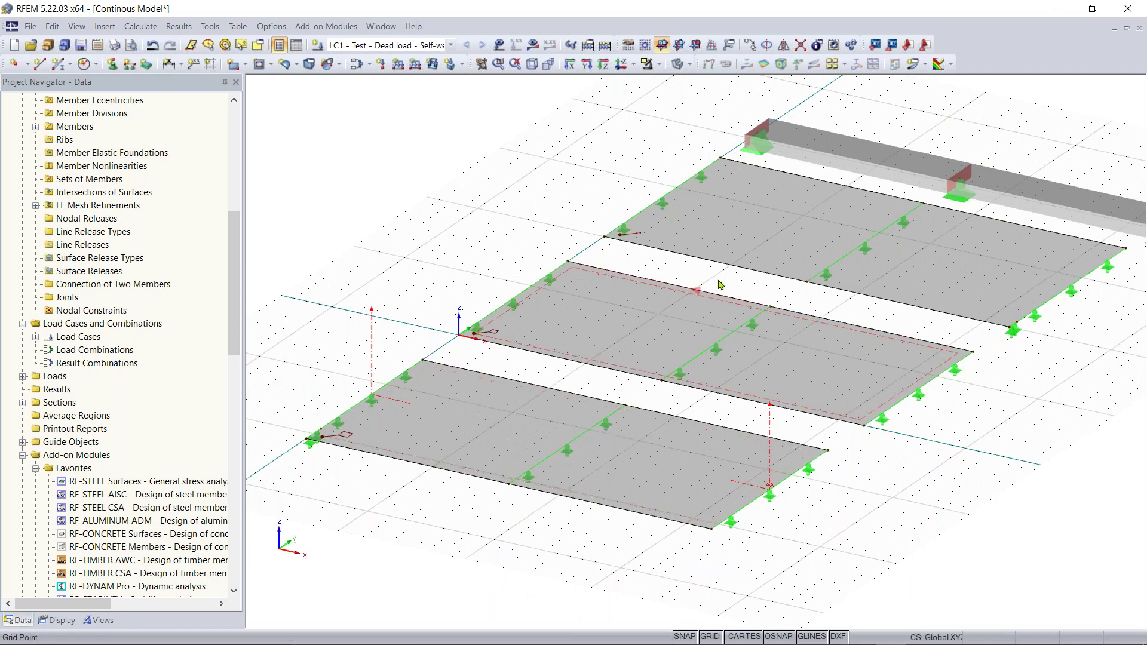
{"action": "middle_click_drag", "start_coordinate": [803, 289], "coordinate": [704, 302]}
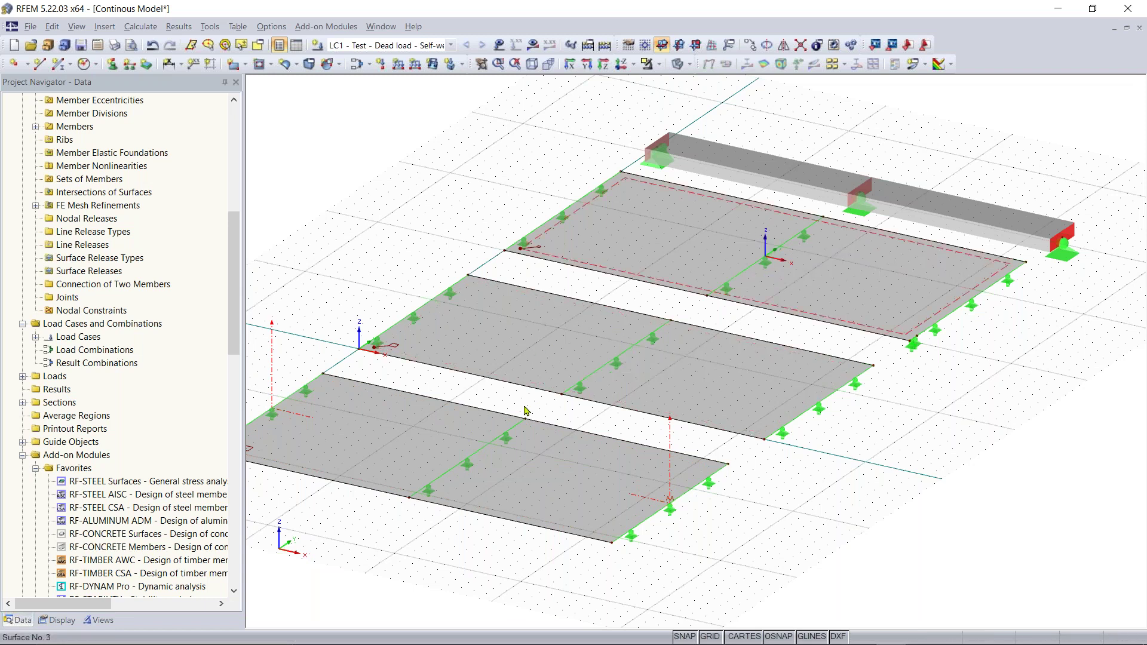
{"action": "scroll", "coordinate": [562, 474], "scroll_direction": "down", "scroll_amount": 1}
{"action": "middle_click_drag", "start_coordinate": [562, 474], "coordinate": [587, 499]}
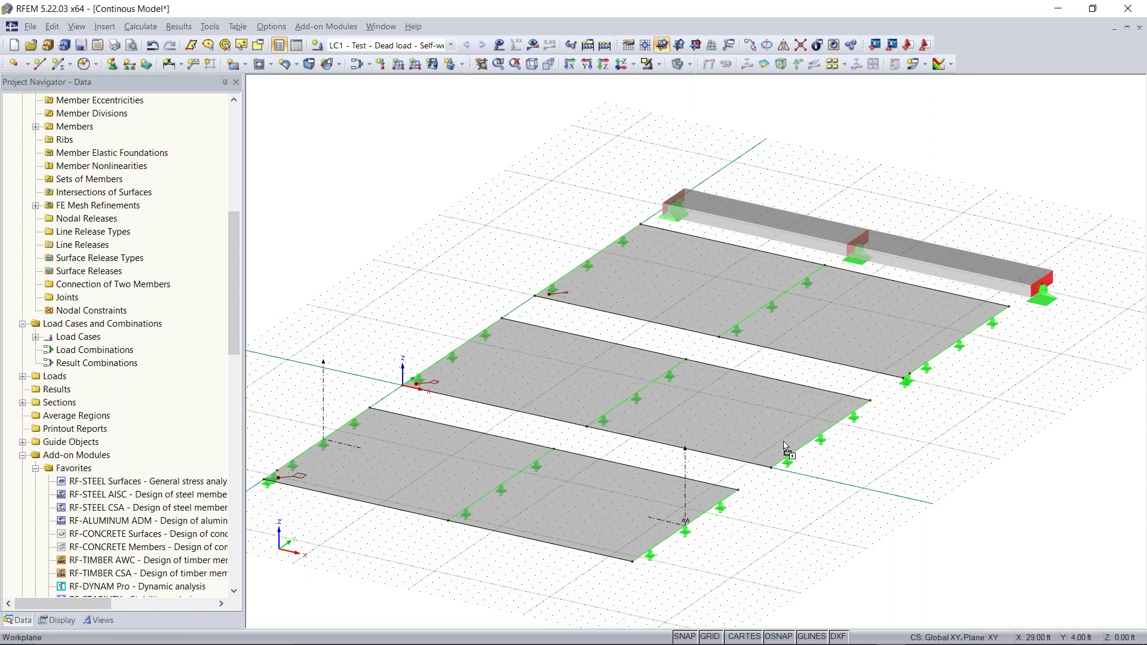
{"action": "left_click_drag", "start_coordinate": [820, 437], "coordinate": [821, 437], "text": "ctrl"}
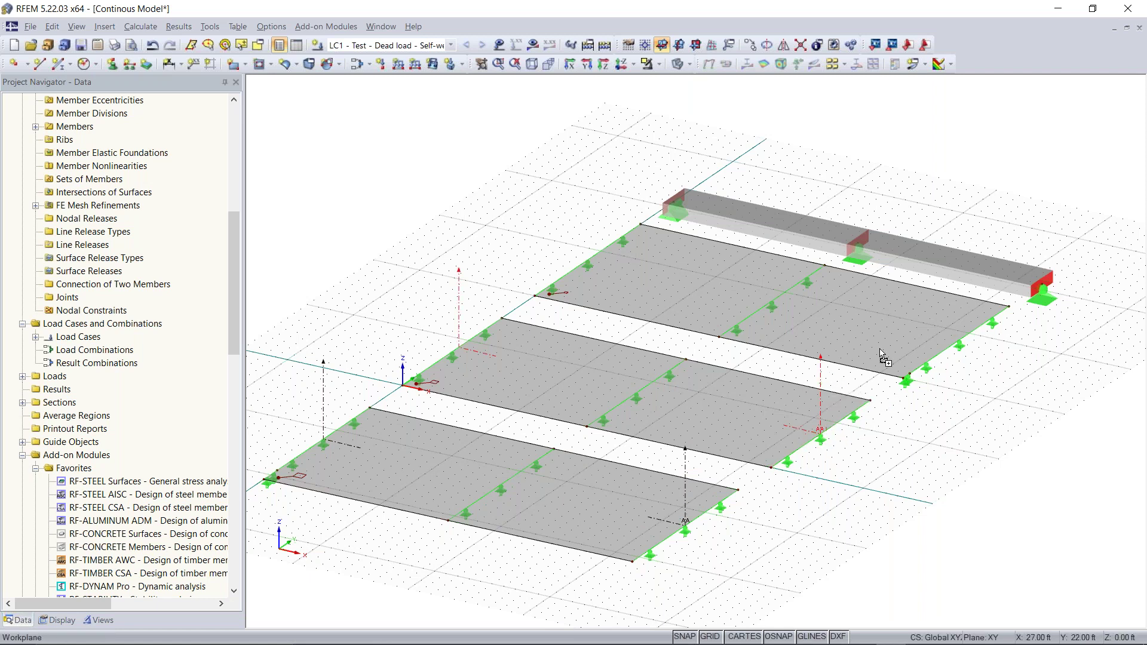
{"action": "left_click_drag", "start_coordinate": [950, 342], "coordinate": [958, 340], "text": "ctrl"}
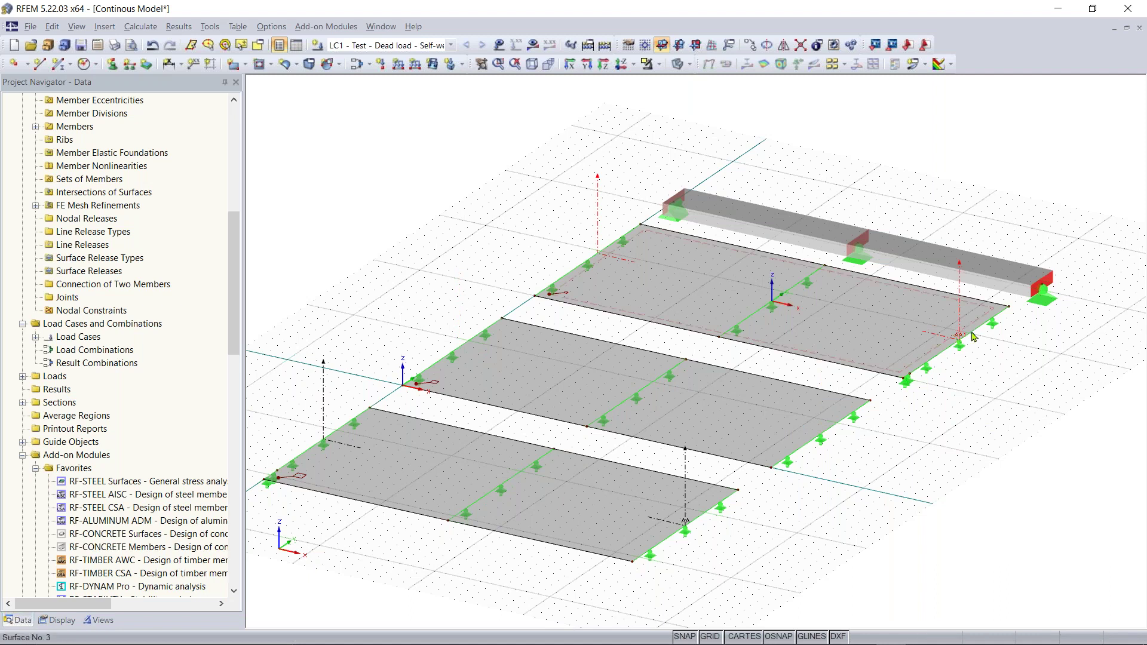
{"action": "left_click", "coordinate": [959, 286]}
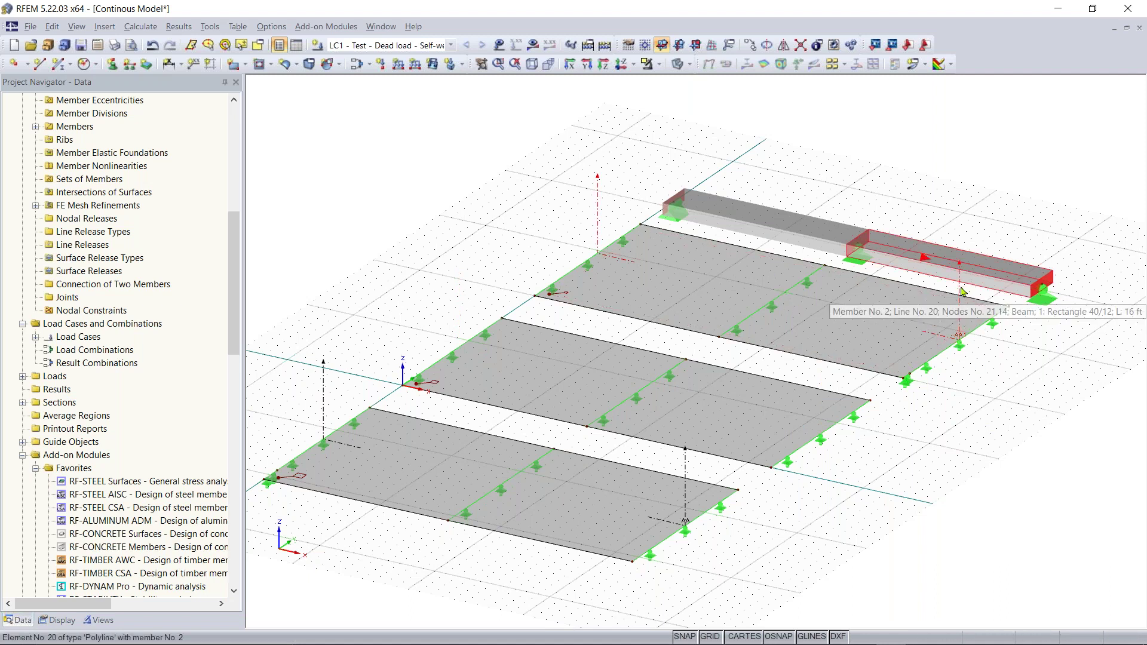
{"action": "left_click_drag", "start_coordinate": [959, 289], "coordinate": [825, 442], "text": "ctrl"}
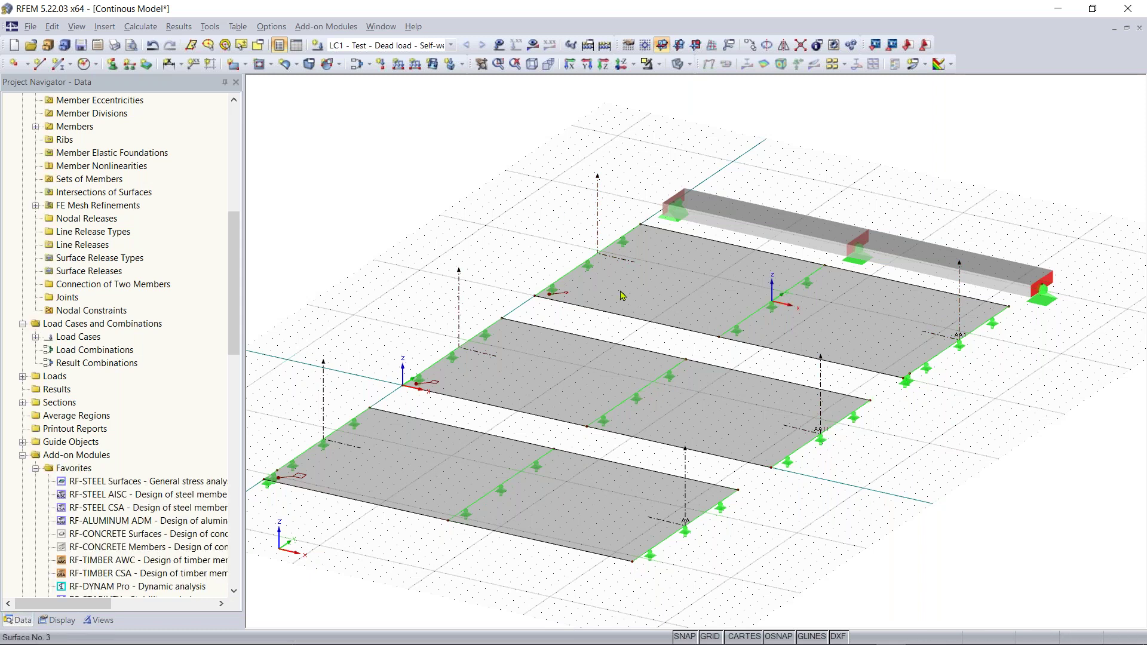
{"action": "scroll", "coordinate": [569, 331], "scroll_direction": "down", "scroll_amount": 1}
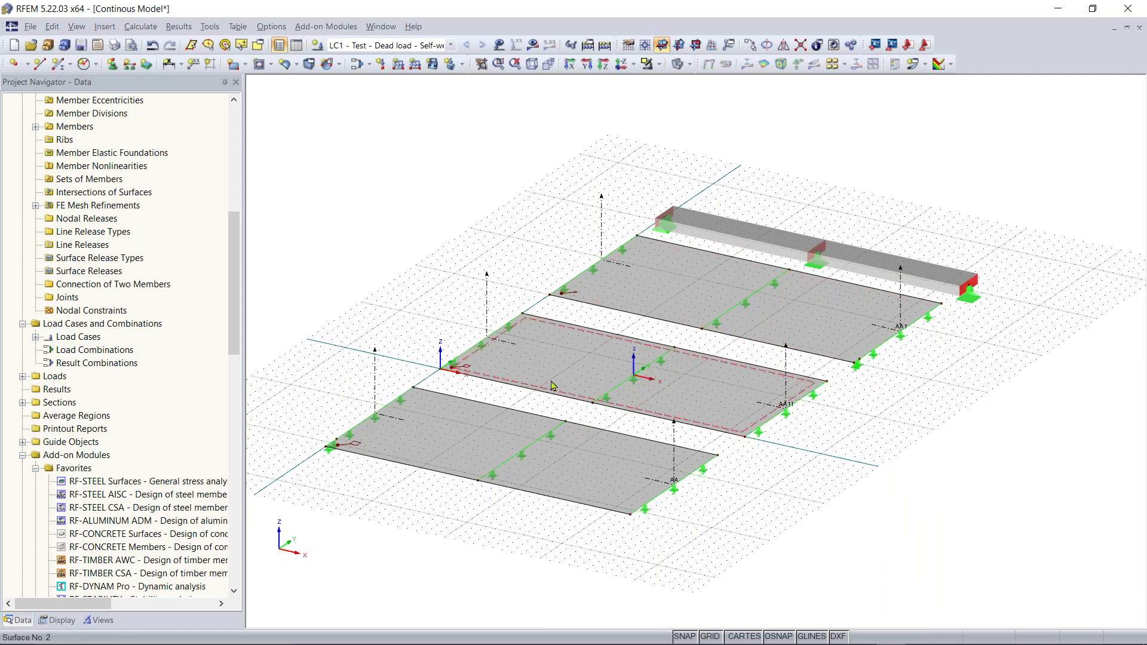
{"action": "scroll", "coordinate": [384, 385], "scroll_direction": "up", "scroll_amount": 1}
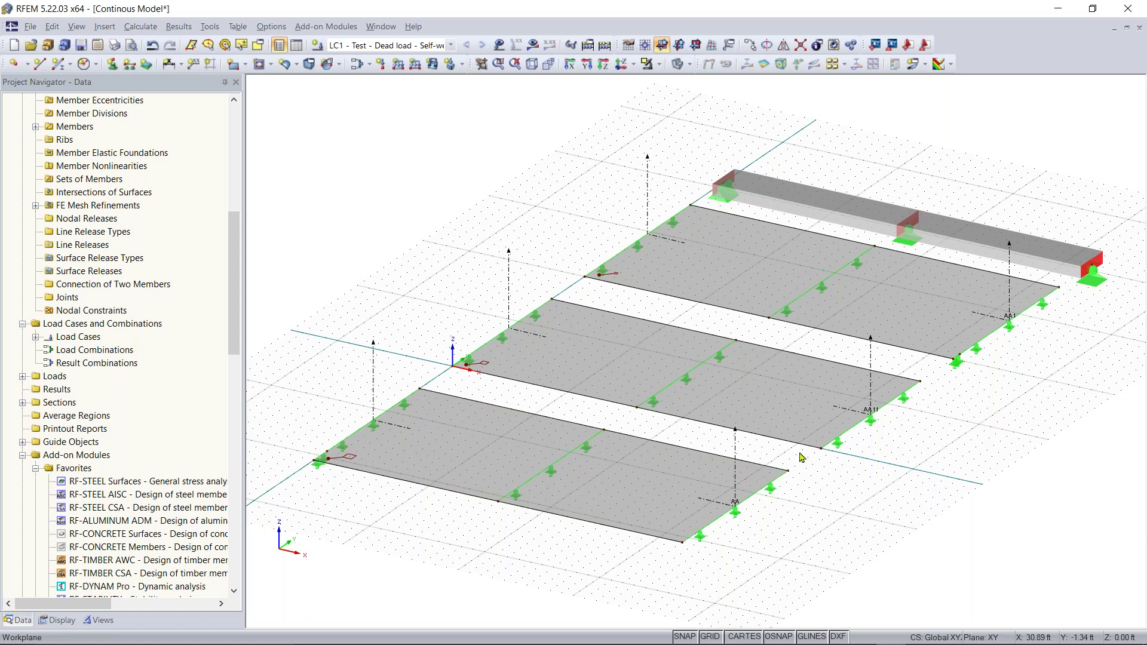
{"action": "scroll", "coordinate": [782, 478], "scroll_direction": "down", "scroll_amount": 2}
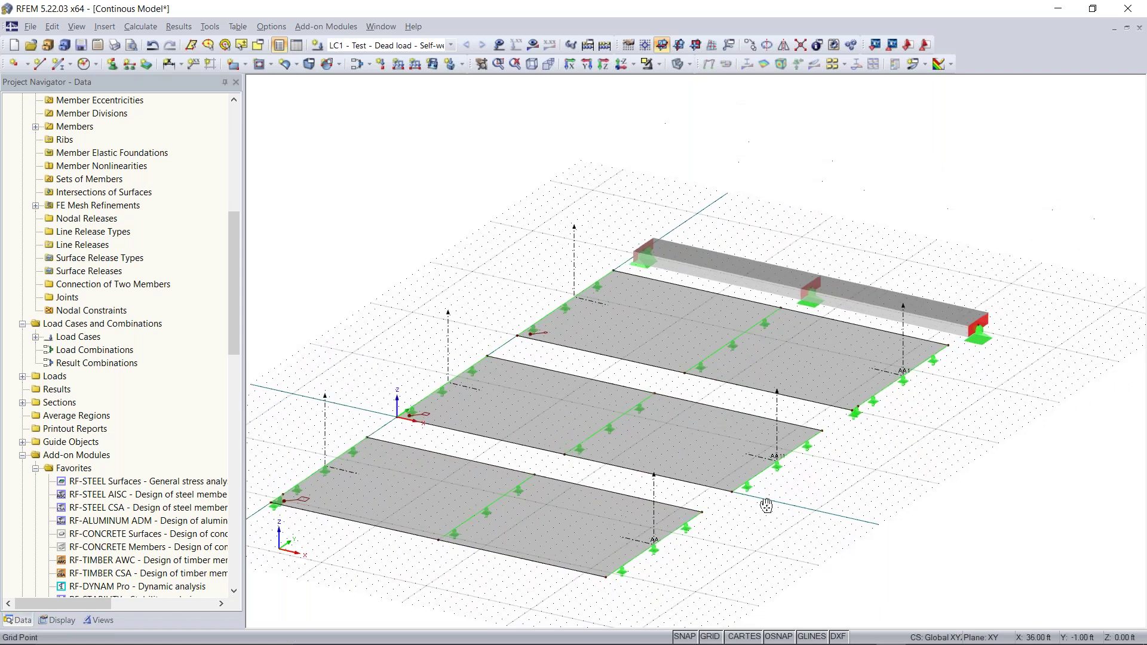
{"action": "middle_click_drag", "start_coordinate": [767, 482], "coordinate": [794, 459]}
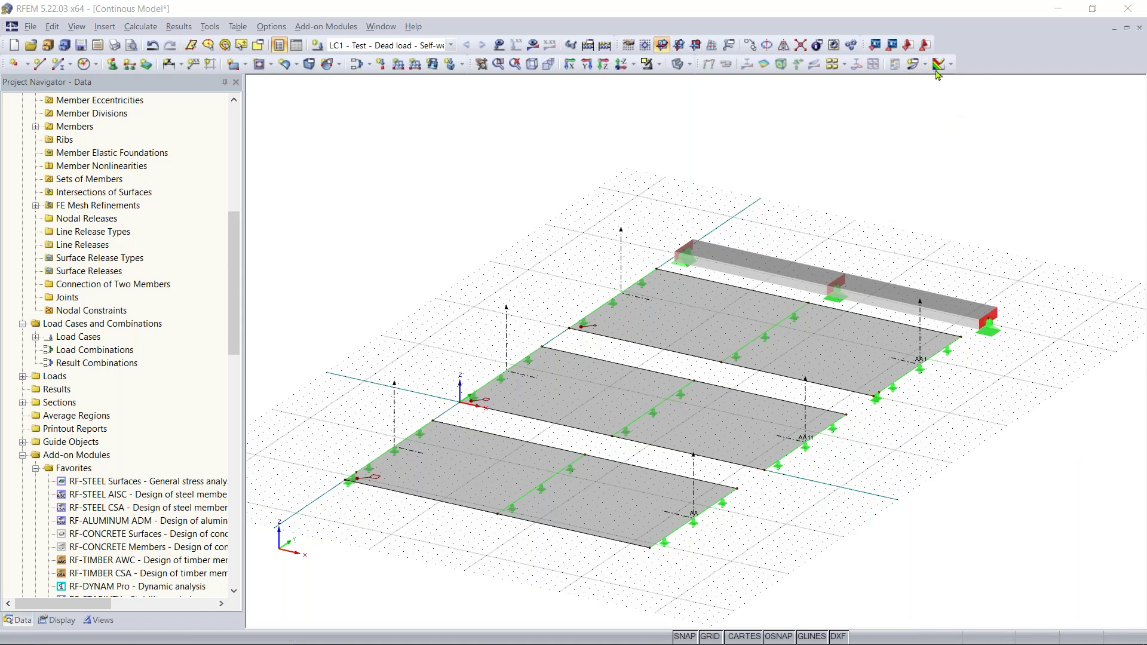
{"action": "mouse_move", "coordinate": [868, 634]}
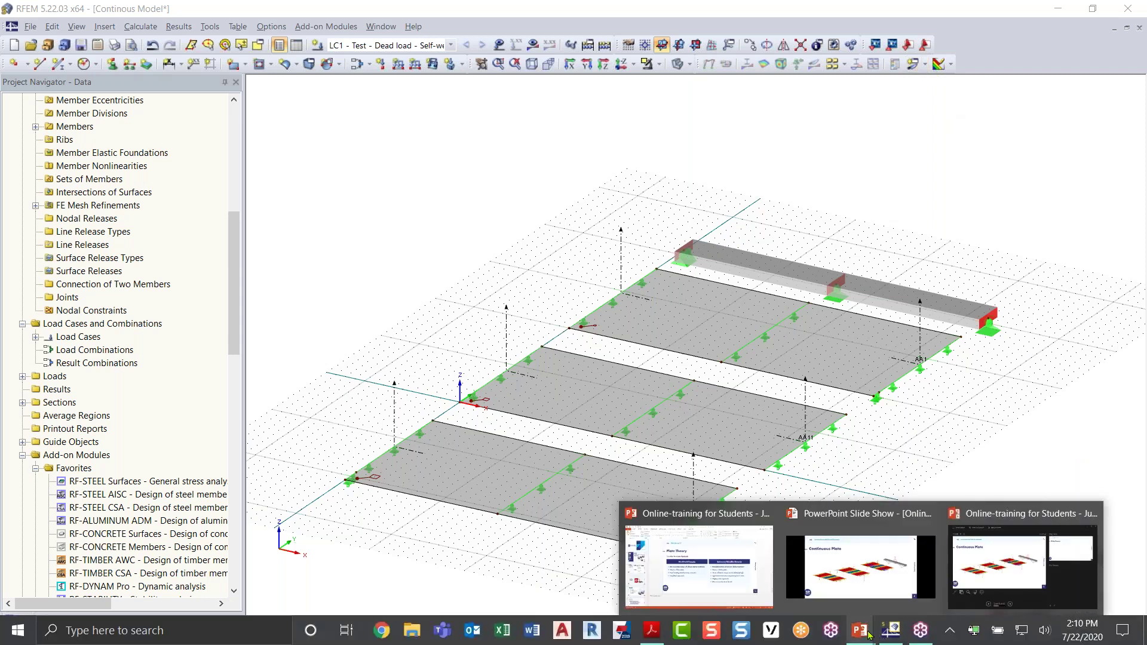
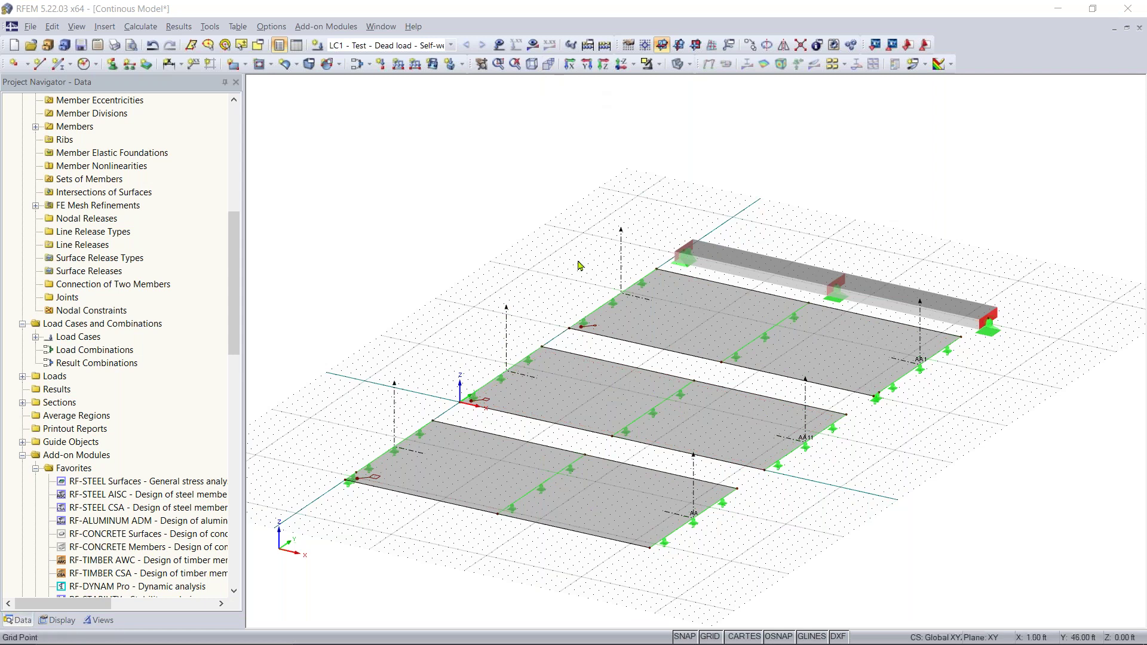
Step: Display the LC1 loads on the slabs and the beam, and hide them again
{"action": "middle_click_drag", "start_coordinate": [517, 207], "coordinate": [521, 245], "text": "ctrl"}
{"action": "scroll", "coordinate": [560, 228], "scroll_direction": "up", "scroll_amount": 1}
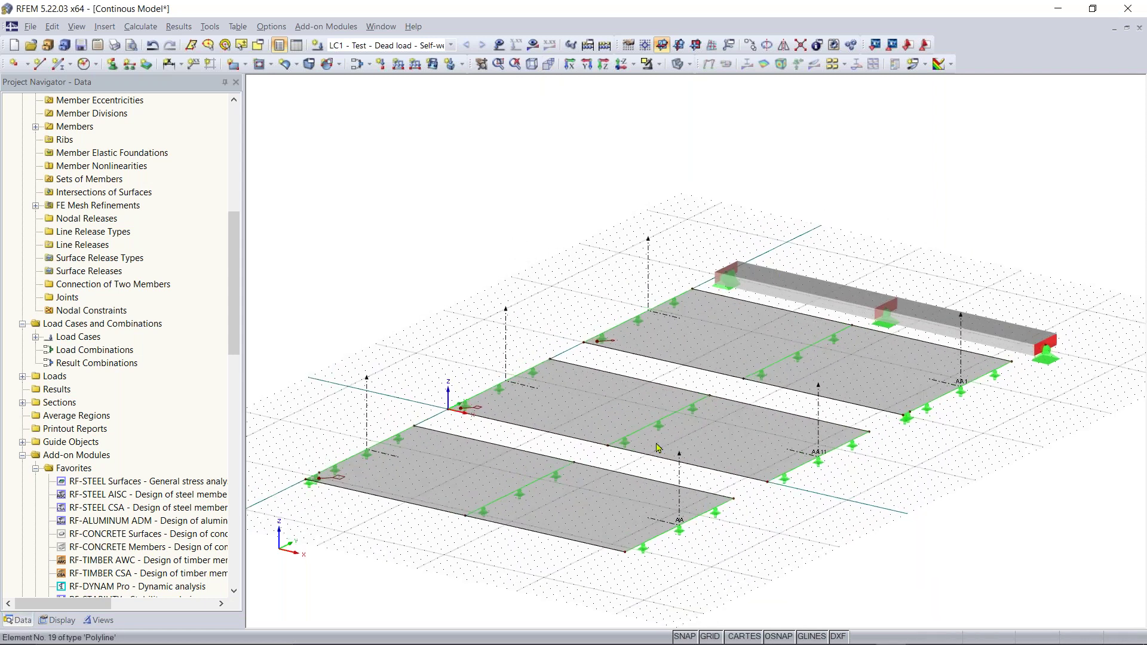
{"action": "left_click", "coordinate": [498, 45]}
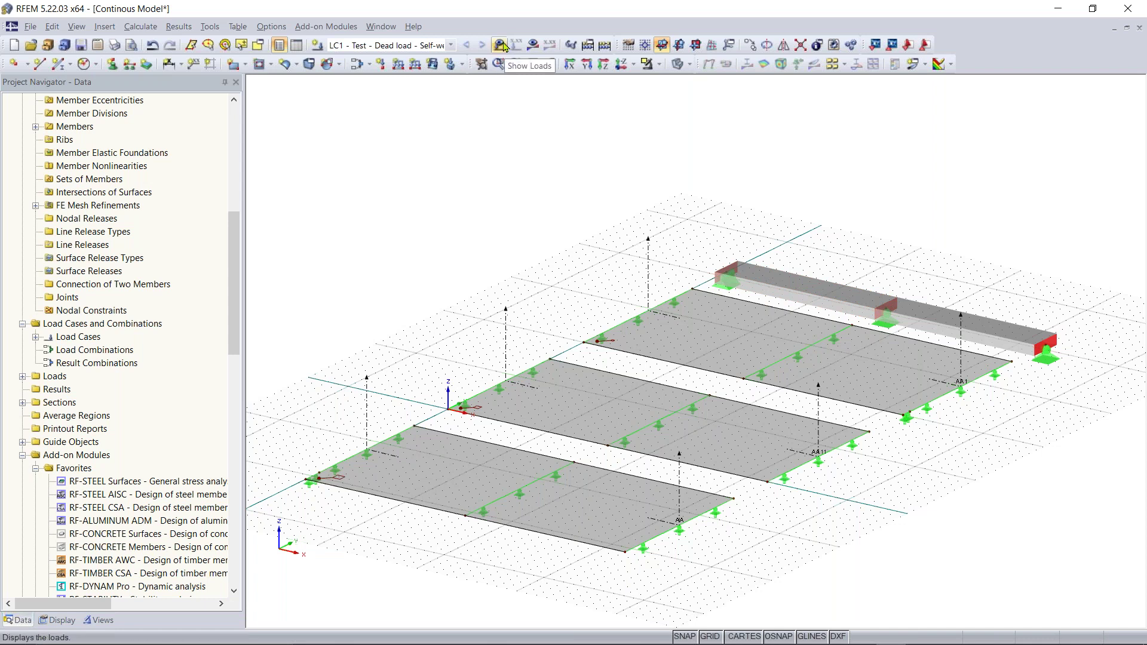
{"action": "left_click", "coordinate": [501, 45]}
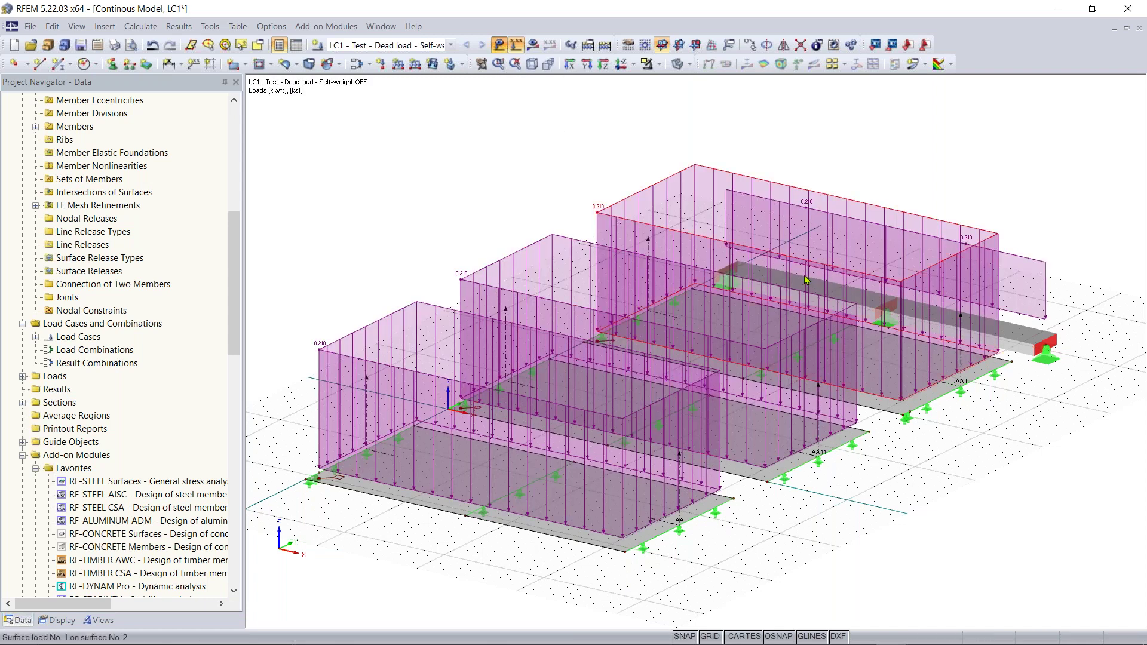
{"action": "left_click", "coordinate": [500, 46]}
{"action": "left_click", "coordinate": [501, 47]}
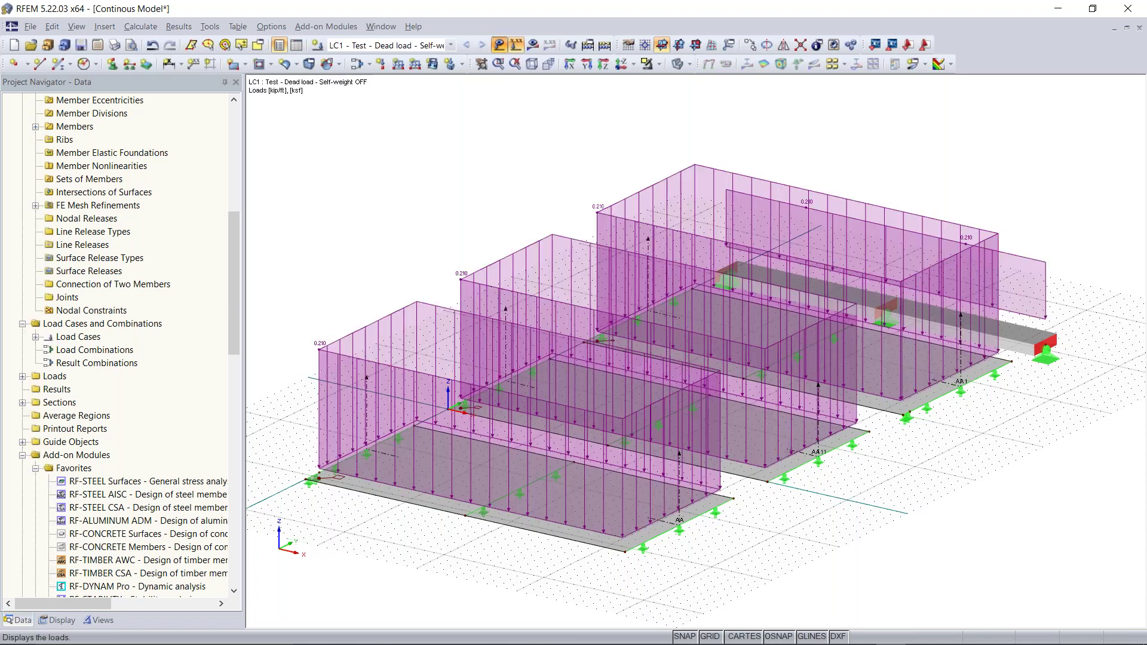
{"action": "left_click", "coordinate": [500, 47]}
{"action": "middle_click_drag", "start_coordinate": [817, 461], "coordinate": [801, 435]}
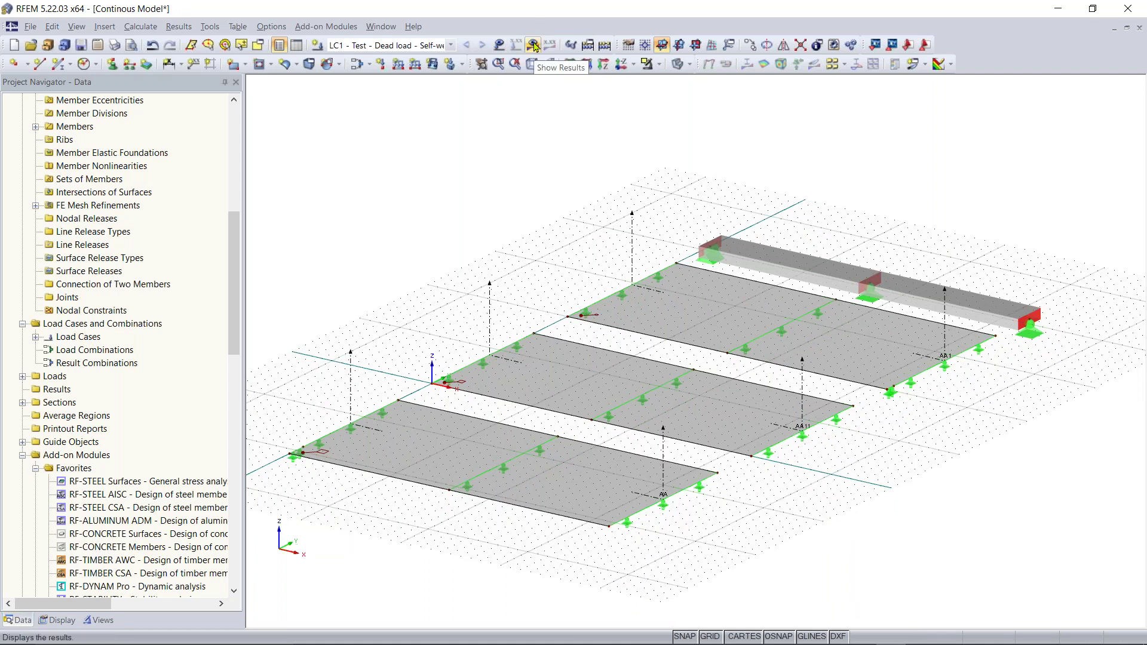
Step: Keep load case LC1 as the active case and calculate all results of the model
{"action": "left_click", "coordinate": [452, 45]}
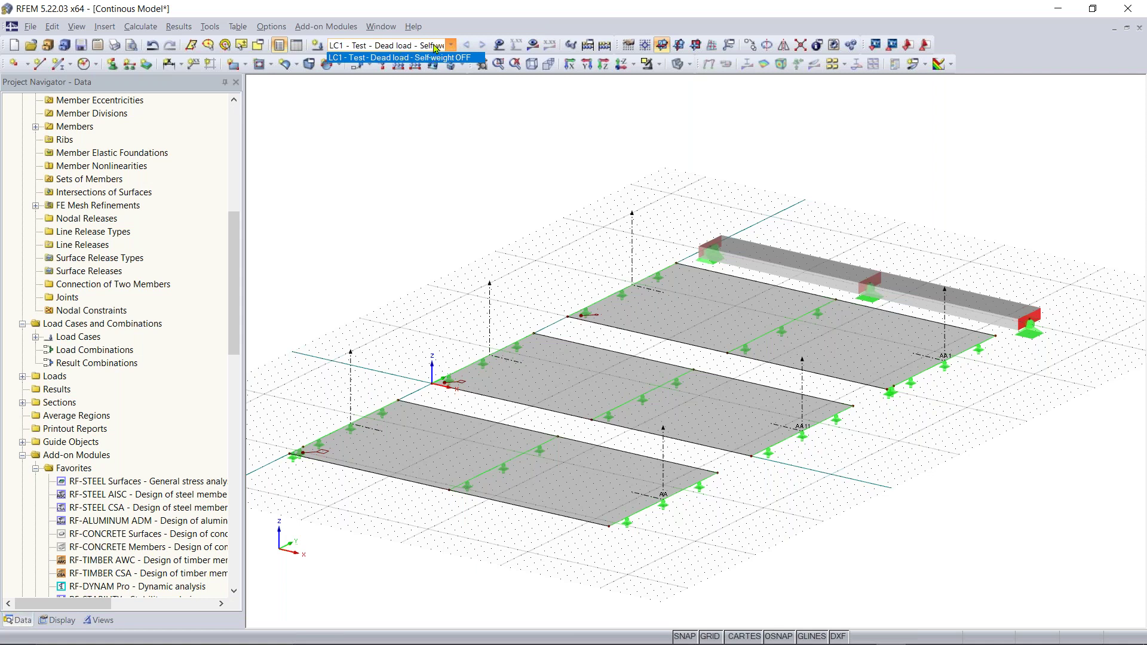
{"action": "left_click", "coordinate": [433, 49]}
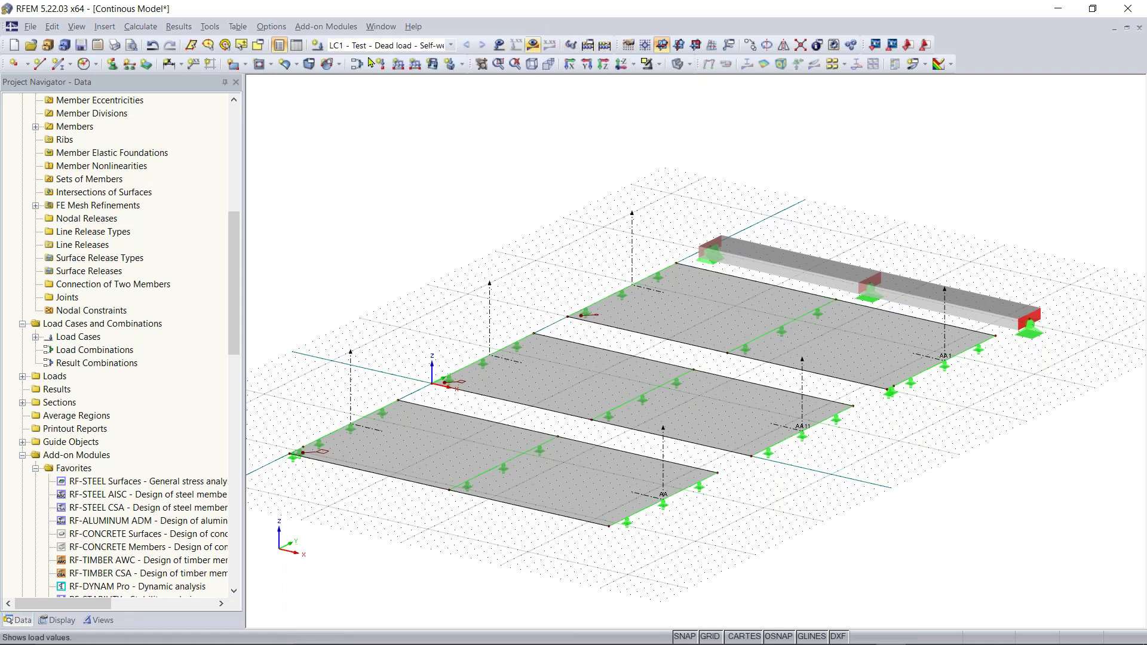
{"action": "left_click", "coordinate": [450, 45]}
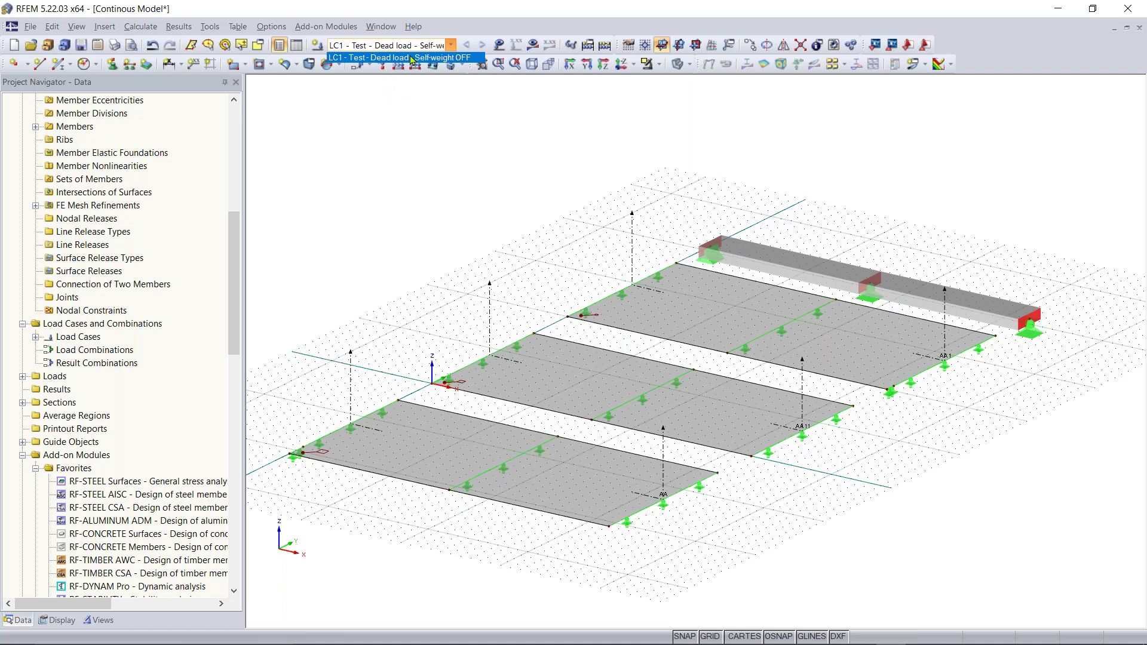
{"action": "left_click", "coordinate": [460, 46]}
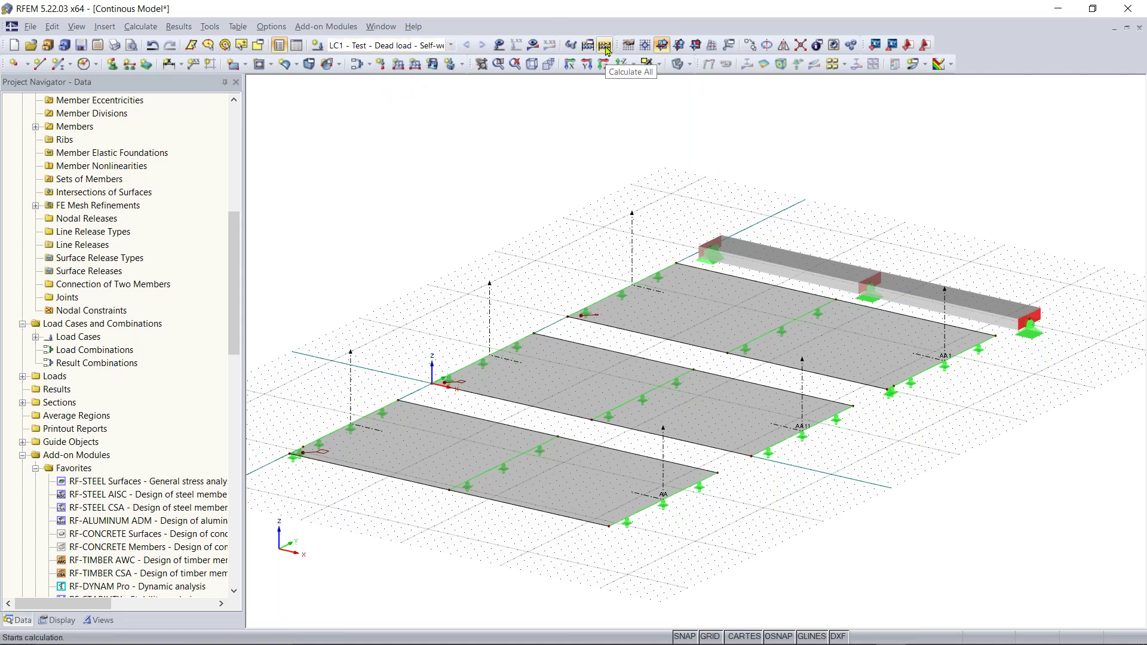
{"action": "left_click", "coordinate": [604, 46]}
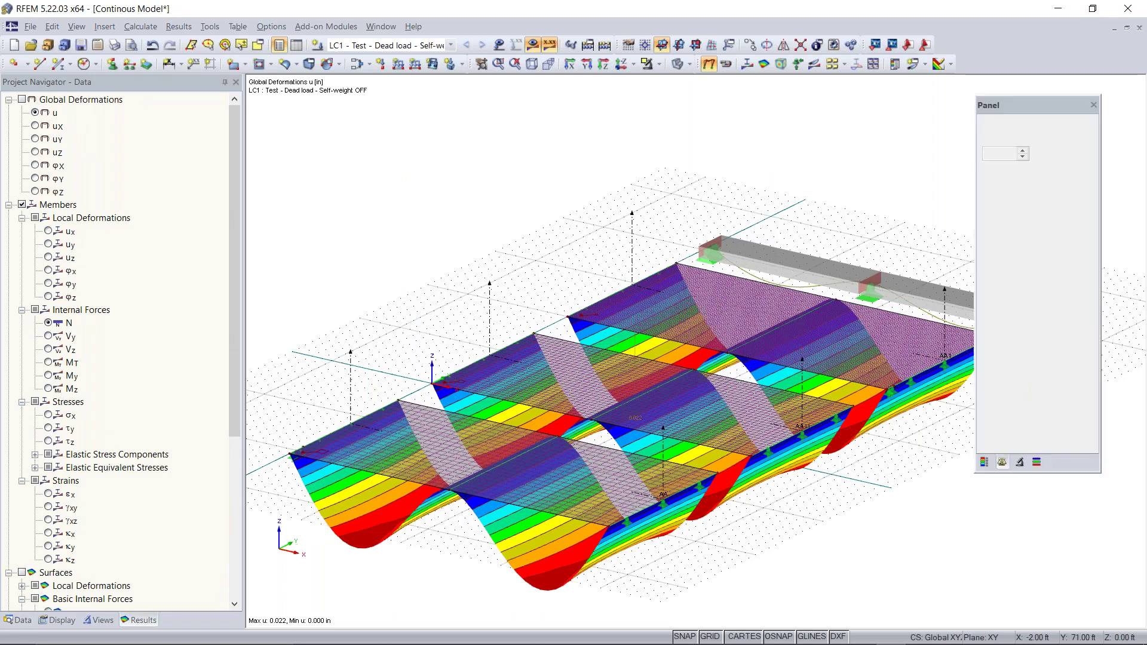
Step: Examine the global deformations u of the slabs and beam, reposition the color scale panel, and hide and redisplay it
{"action": "mouse_move", "coordinate": [813, 377]}
{"action": "middle_mouse_down", "text": "ctrl"}
{"action": "mouse_move", "coordinate": [719, 392]}
{"action": "mouse_move", "coordinate": [813, 380]}
{"action": "middle_mouse_up", "text": "ctrl"}
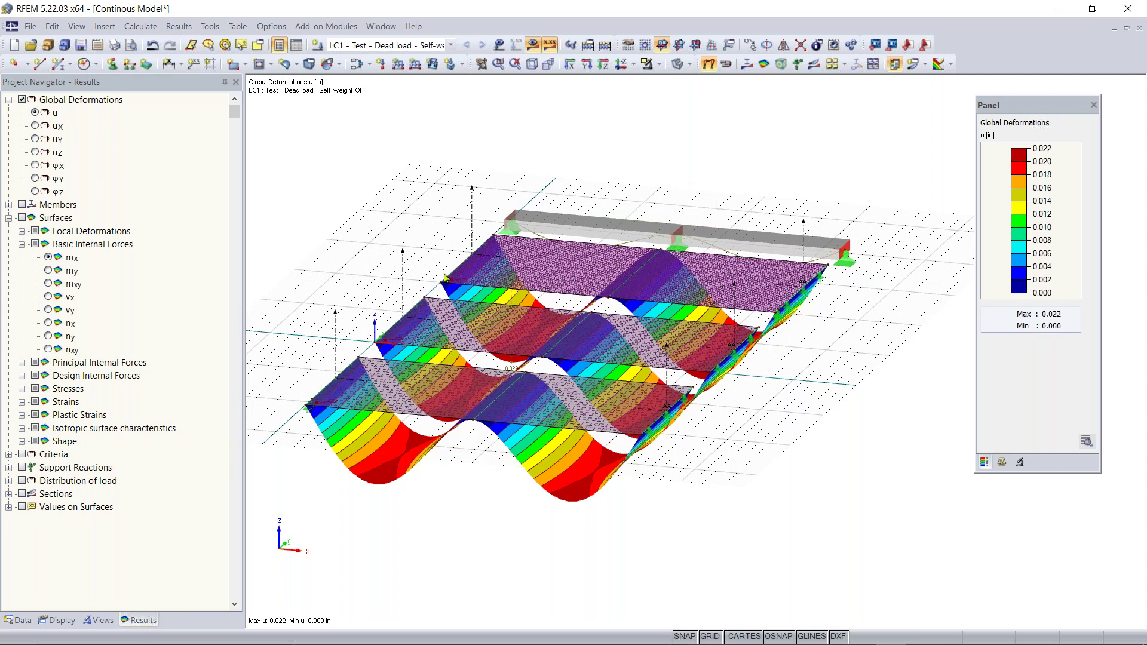
{"action": "middle_click_drag", "start_coordinate": [844, 392], "coordinate": [310, 451], "text": "ctrl"}
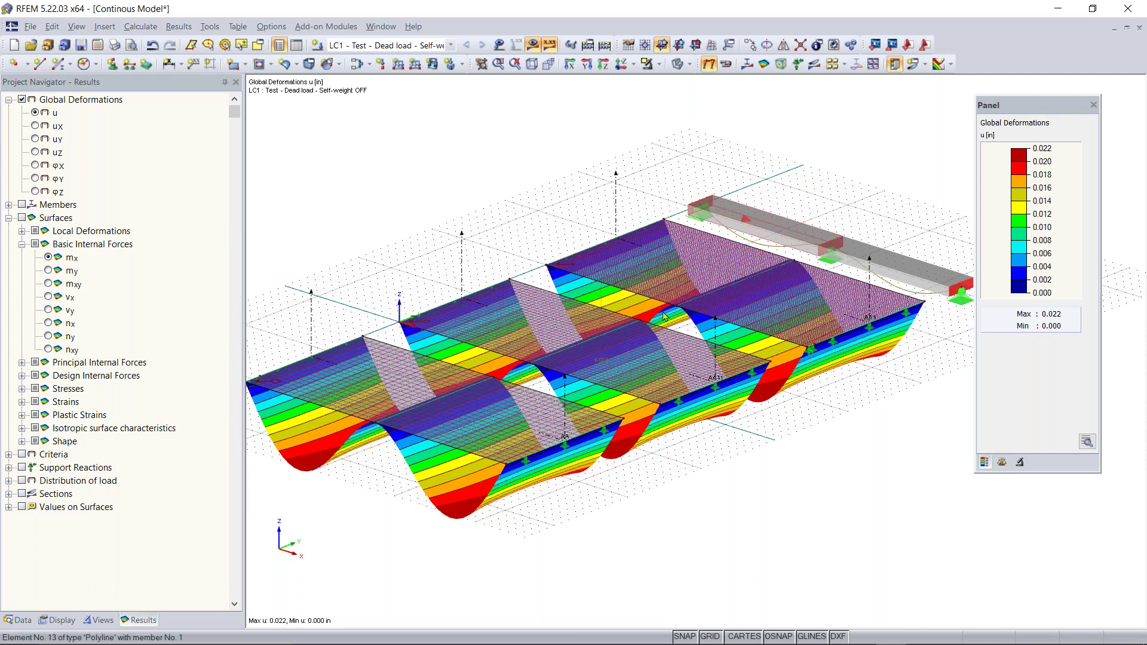
{"action": "middle_click_drag", "start_coordinate": [785, 329], "coordinate": [883, 241], "text": "ctrl"}
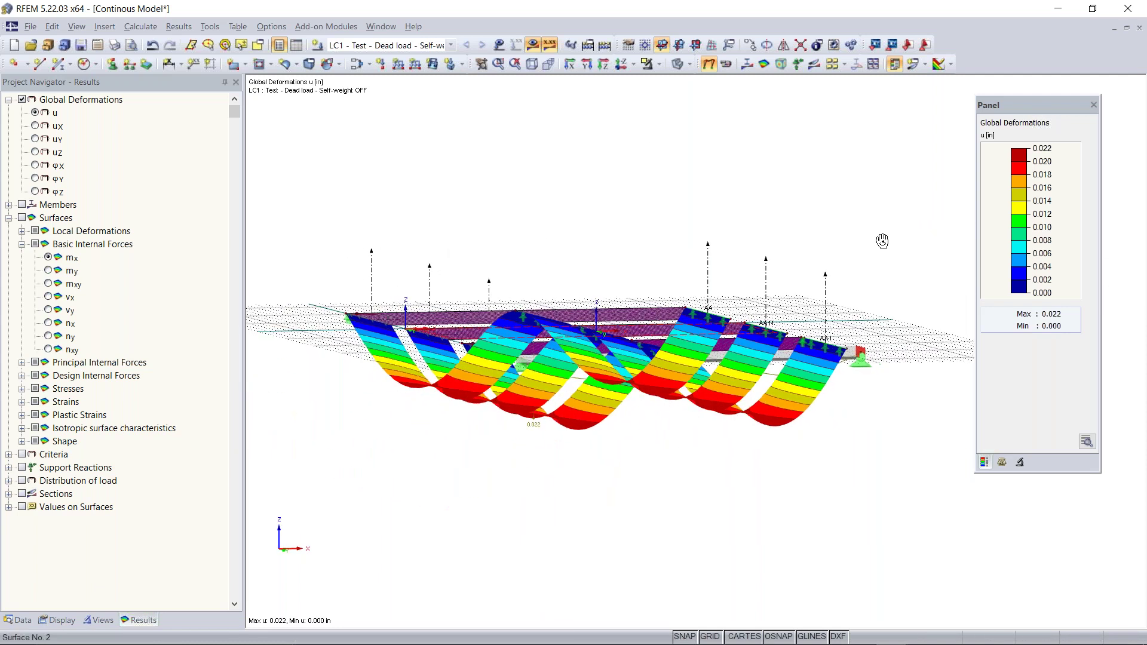
{"action": "middle_click_drag", "start_coordinate": [549, 367], "coordinate": [484, 460], "text": "ctrl"}
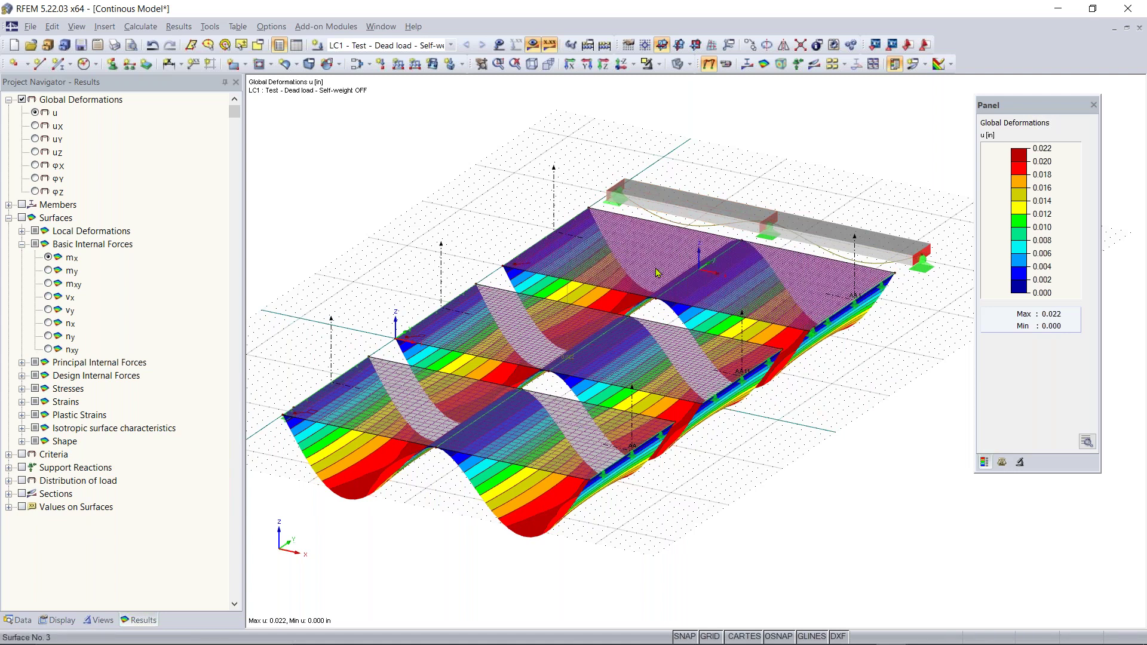
{"action": "left_click_drag", "start_coordinate": [1028, 107], "coordinate": [1027, 132]}
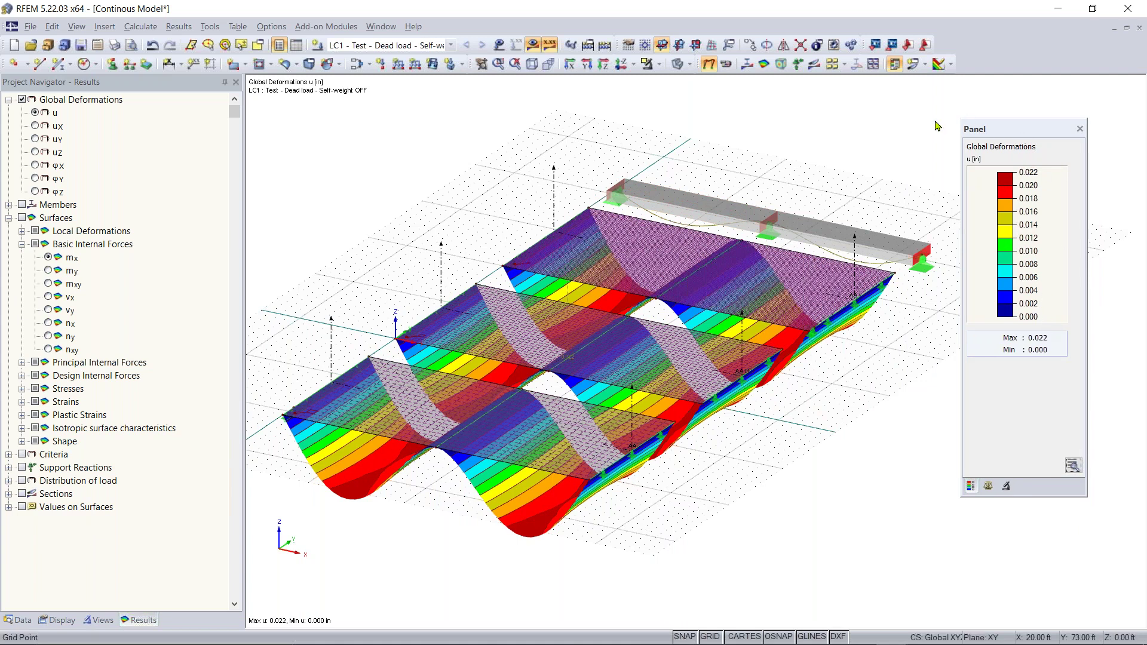
{"action": "left_click_drag", "start_coordinate": [1014, 129], "coordinate": [1024, 125]}
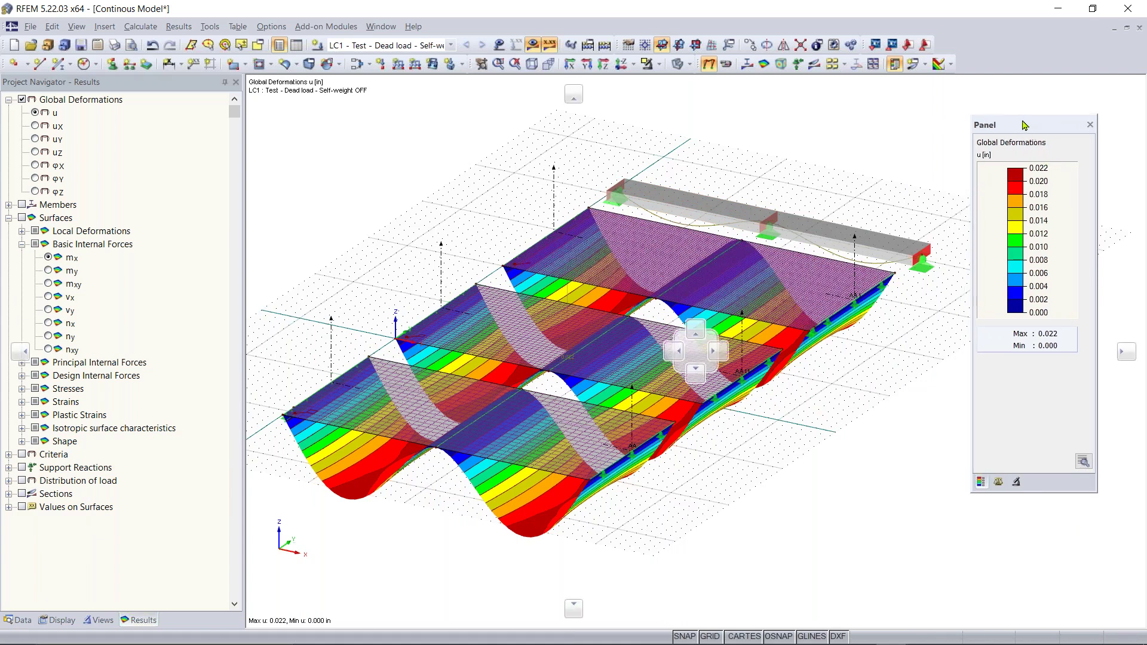
{"action": "left_click", "coordinate": [896, 68]}
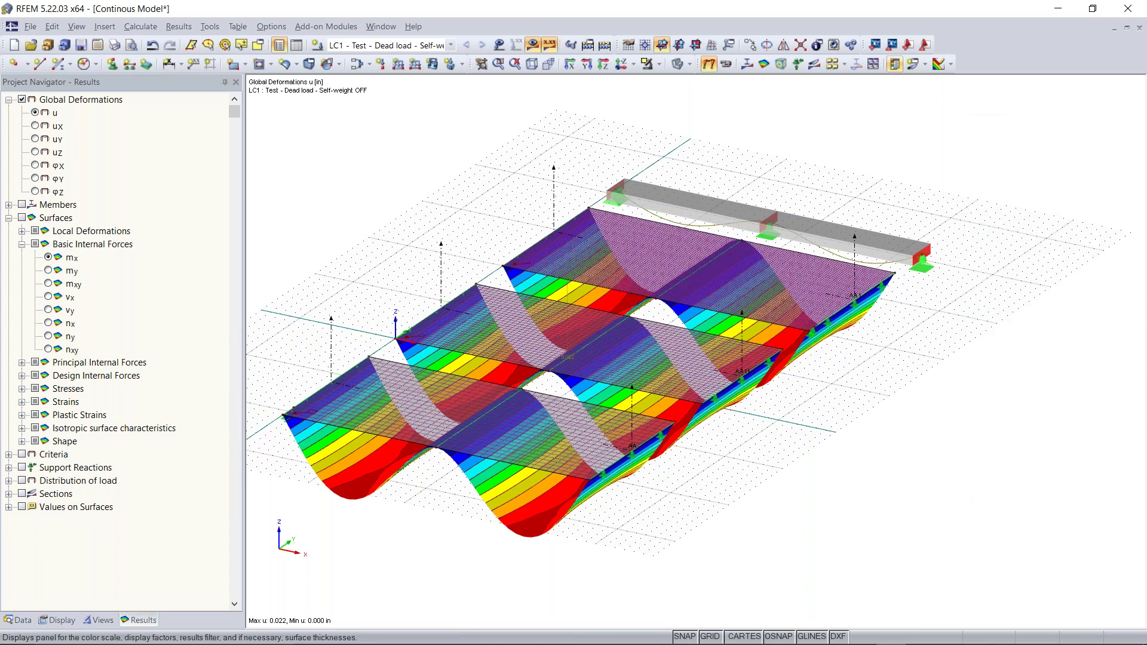
{"action": "left_click", "coordinate": [896, 69]}
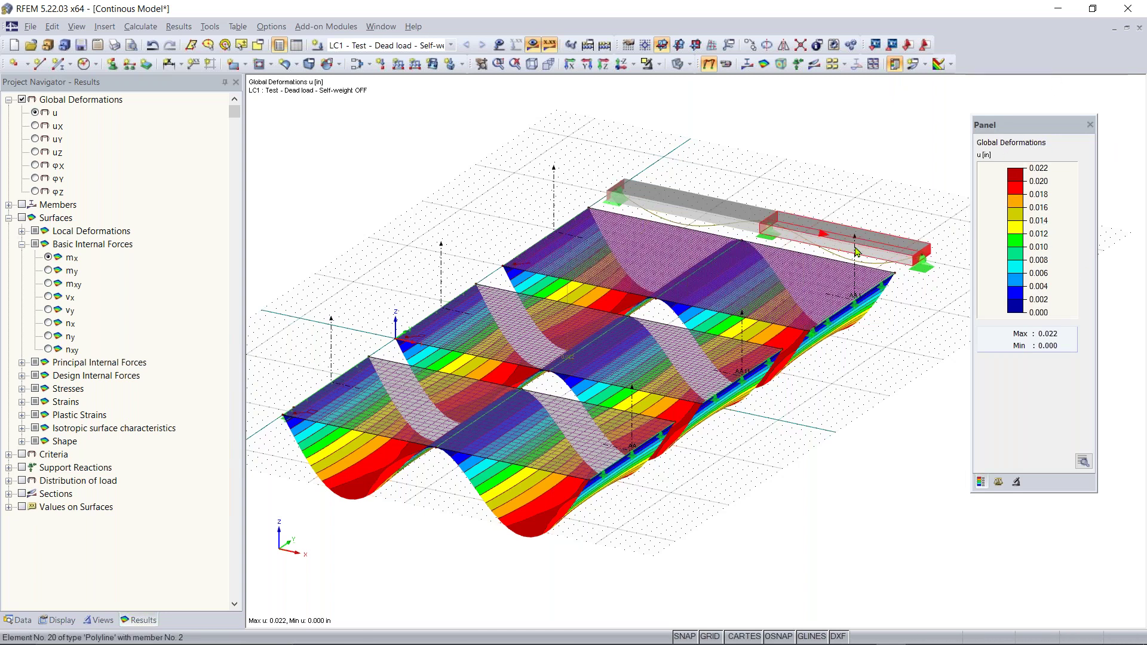
Step: Set the deformation display of members to Cross-Sections Colored so the beam's deflection is shown in color
{"action": "scroll", "coordinate": [857, 252], "scroll_direction": "up", "scroll_amount": 4}
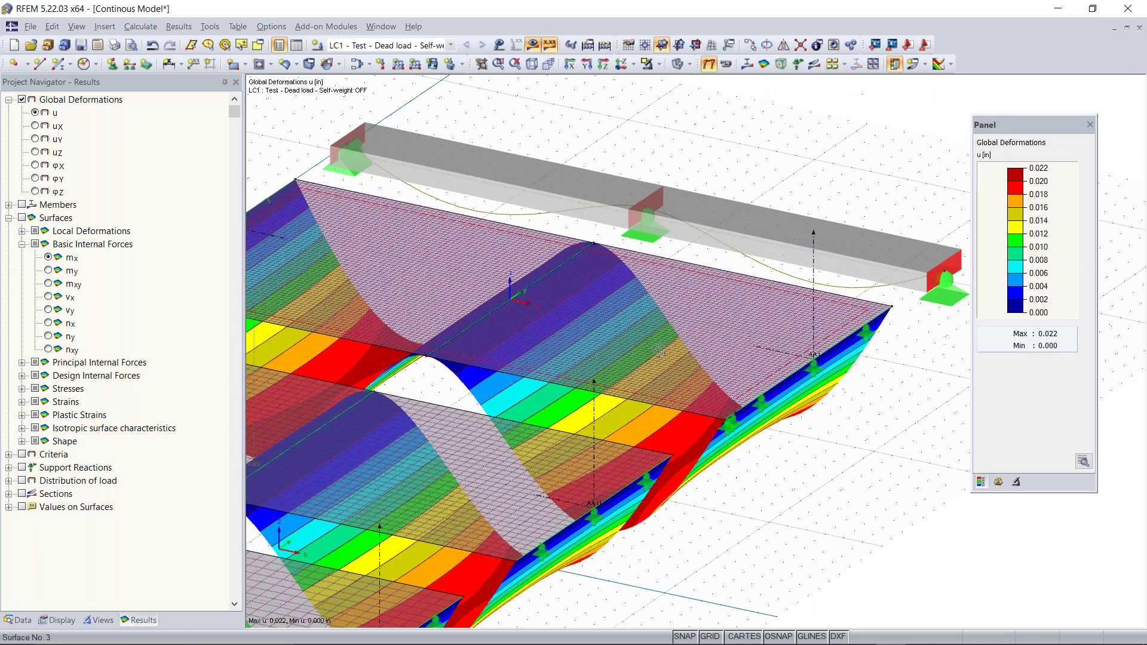
{"action": "middle_click_drag", "start_coordinate": [660, 350], "coordinate": [600, 406]}
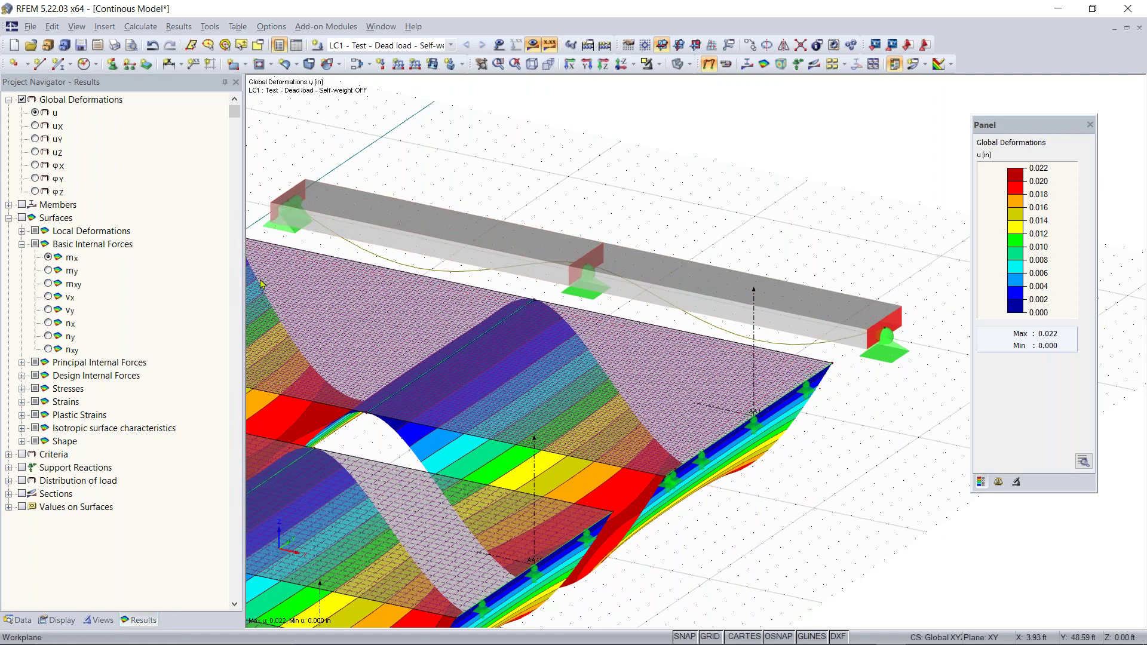
{"action": "scroll", "coordinate": [367, 393], "scroll_direction": "down", "scroll_amount": 2}
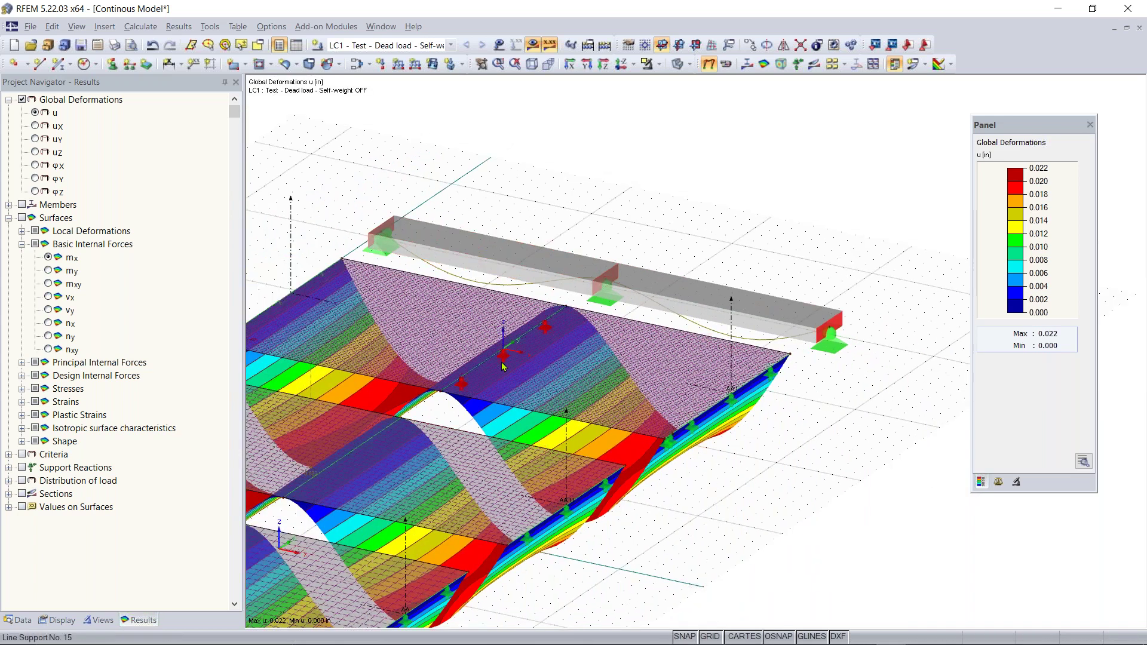
{"action": "left_click", "coordinate": [56, 621]}
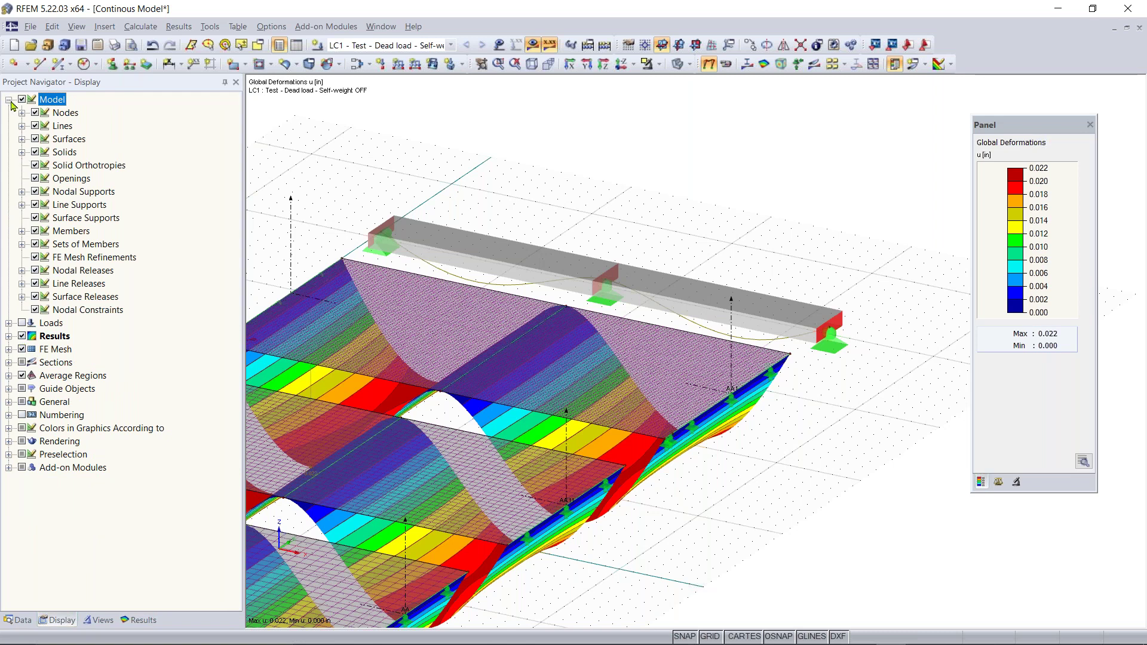
{"action": "left_click", "coordinate": [9, 100]}
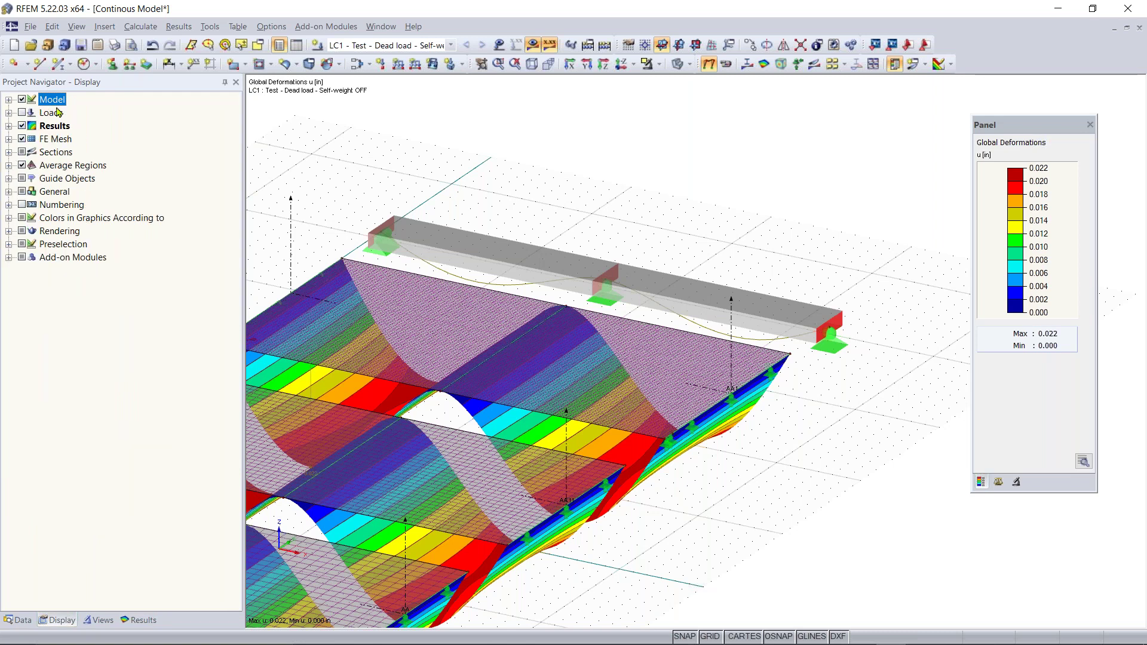
{"action": "left_click", "coordinate": [8, 126]}
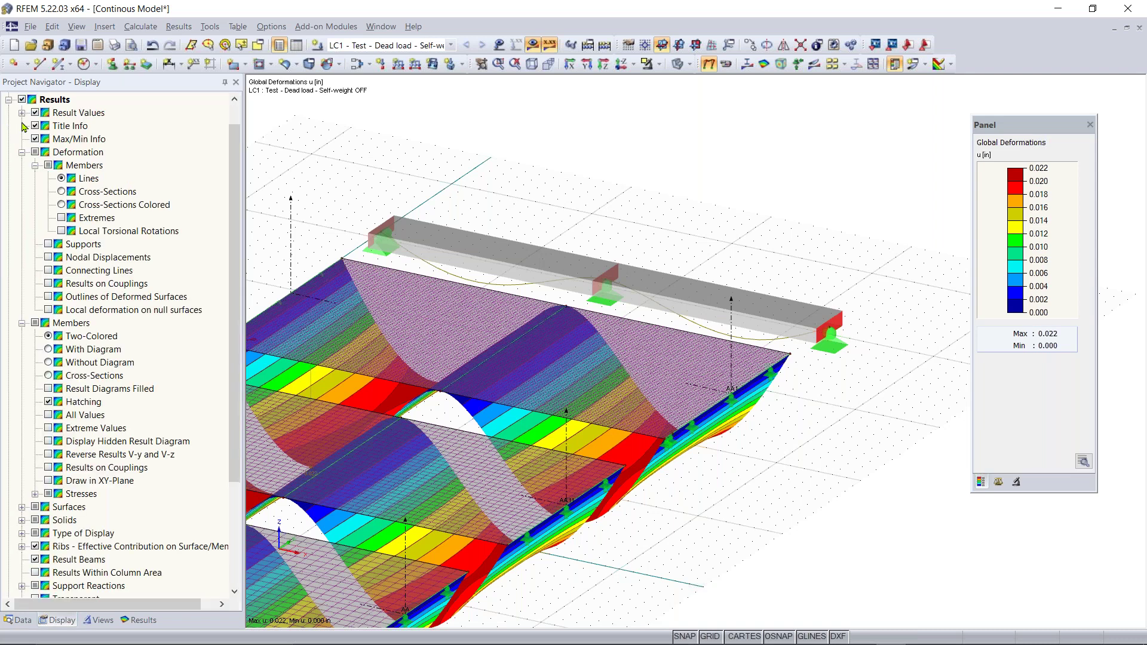
{"action": "left_click", "coordinate": [22, 153]}
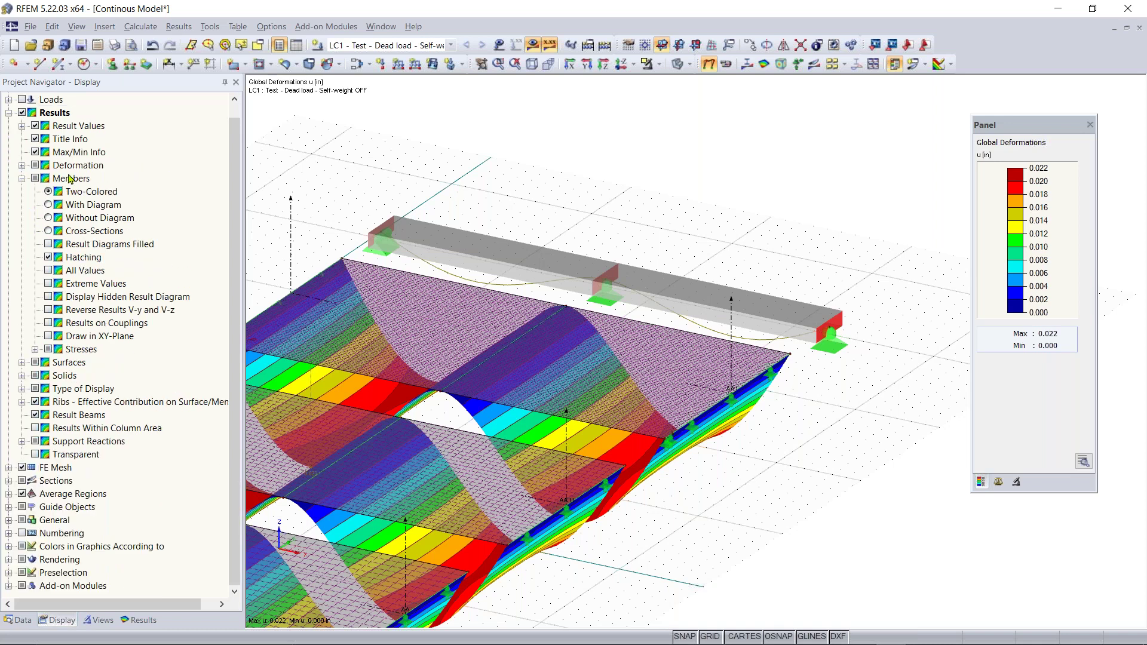
{"action": "left_click", "coordinate": [22, 179]}
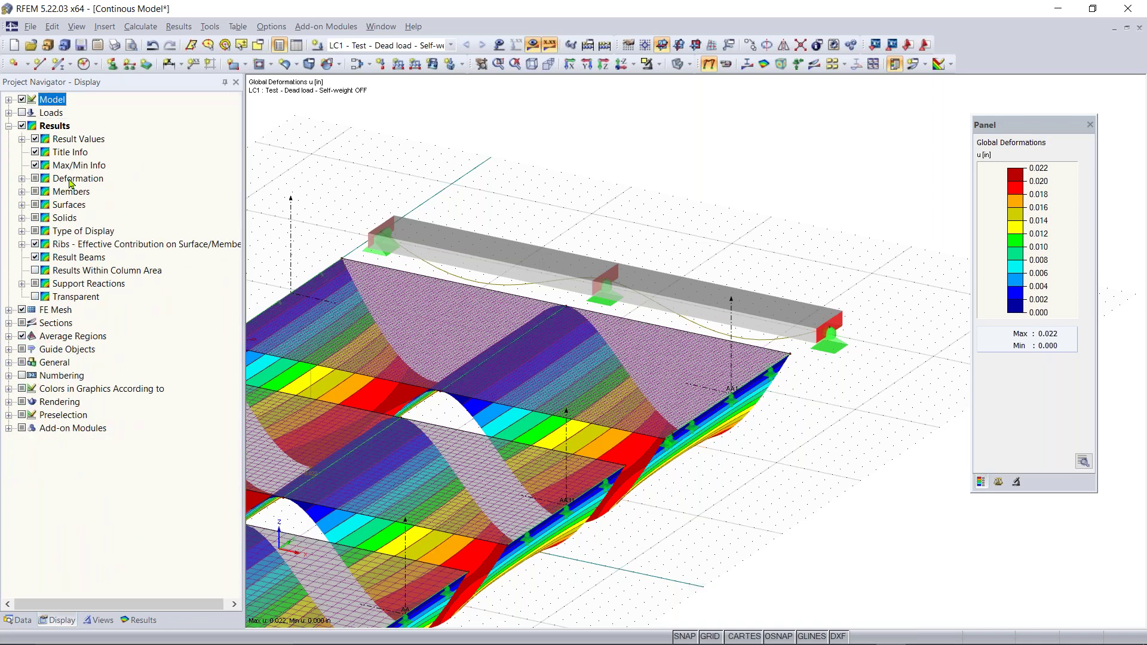
{"action": "left_click", "coordinate": [22, 178]}
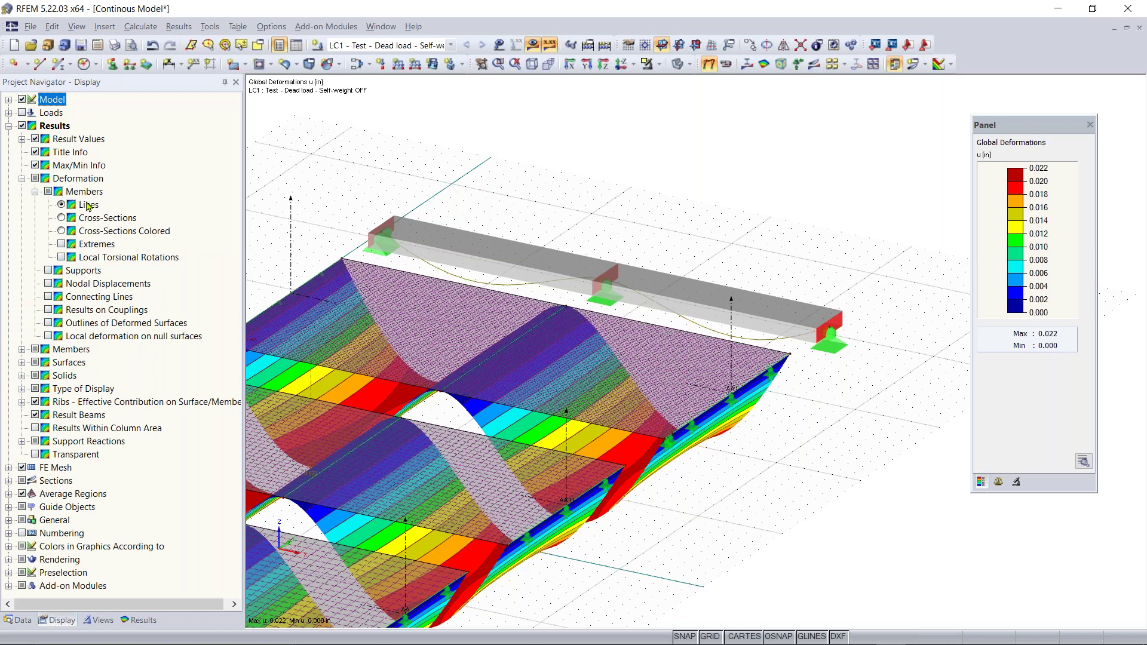
{"action": "left_click", "coordinate": [61, 231]}
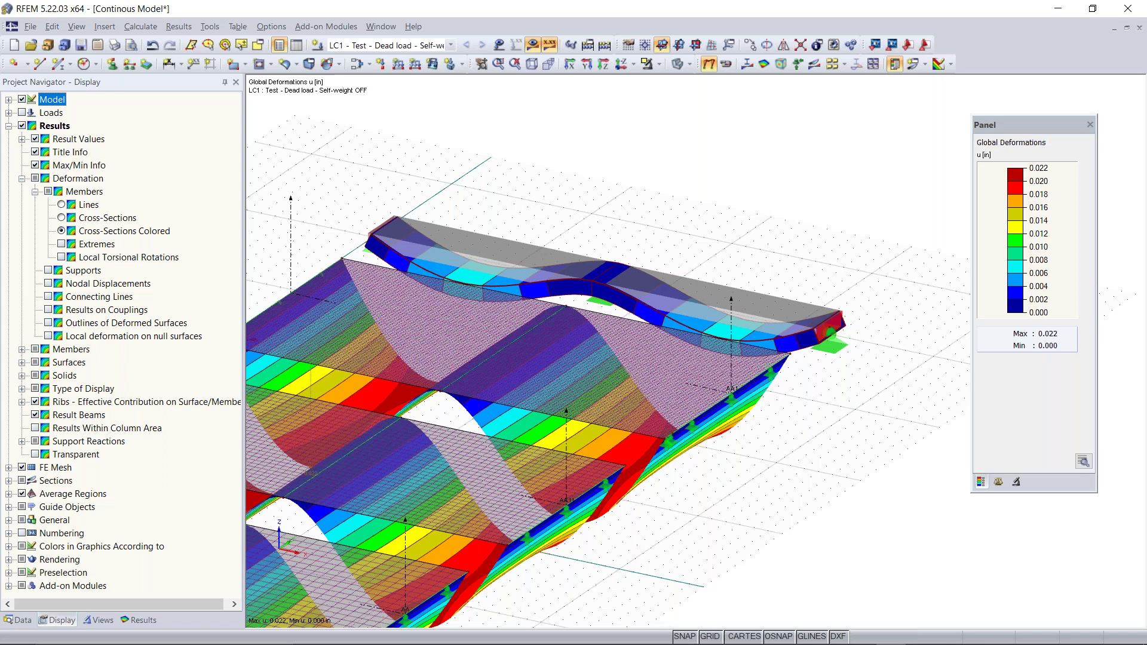
{"action": "middle_click_drag", "start_coordinate": [349, 343], "coordinate": [350, 245], "text": "ctrl"}
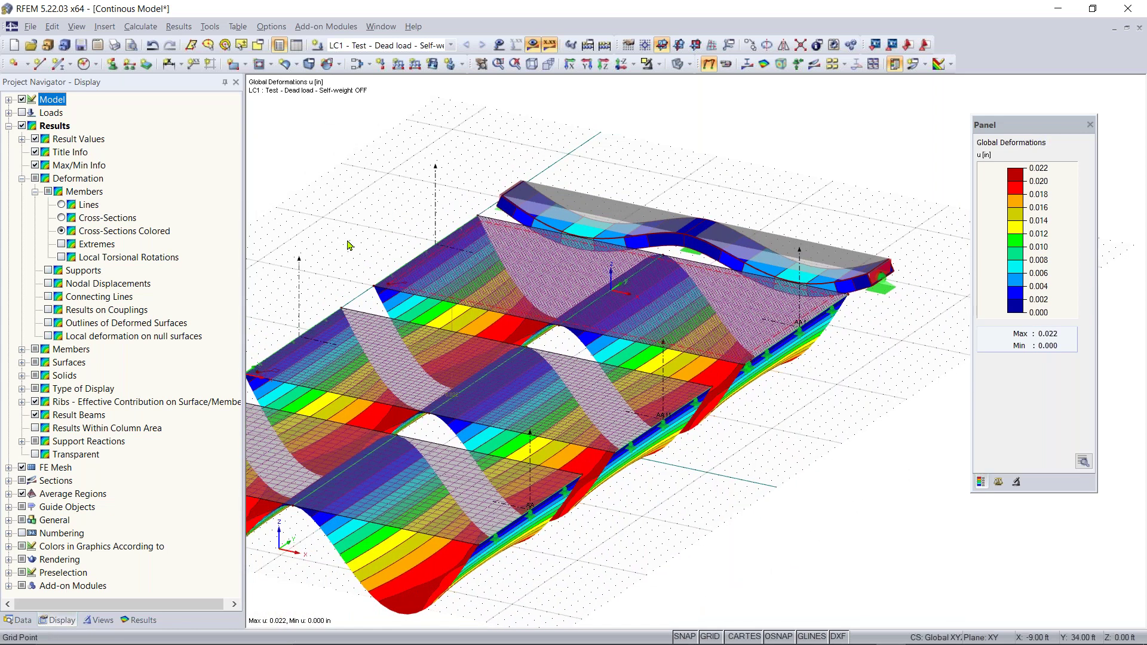
Step: Turn off the global deformations and display the My internal force diagram on the members
{"action": "left_click", "coordinate": [143, 620]}
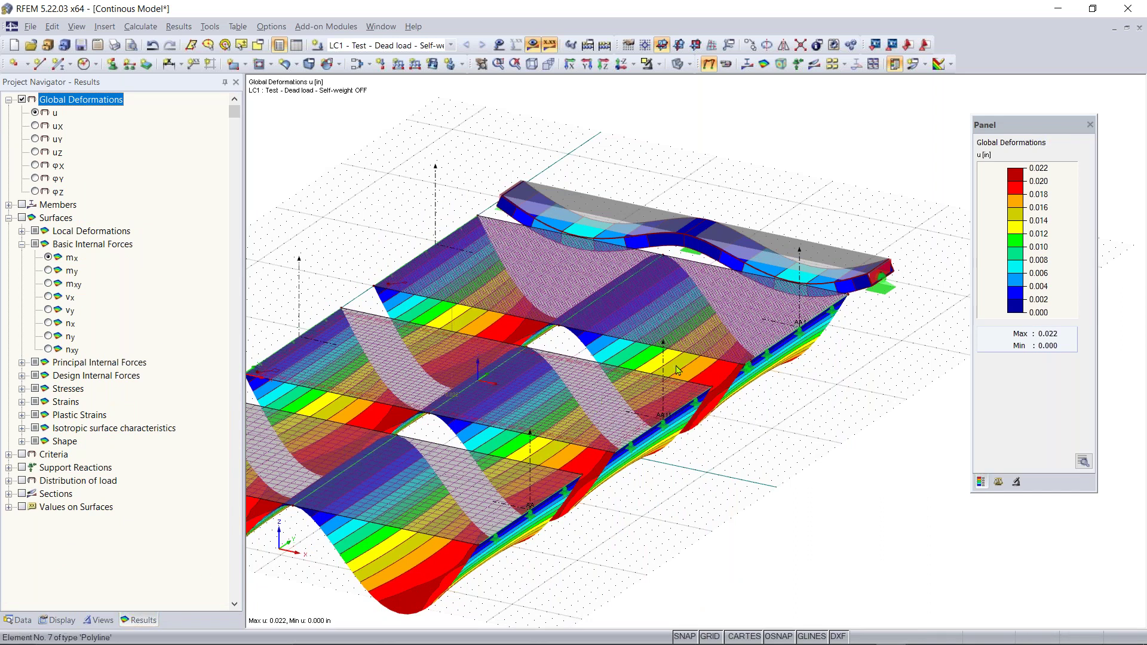
{"action": "middle_click_drag", "start_coordinate": [678, 368], "coordinate": [684, 339], "text": "ctrl"}
{"action": "scroll", "coordinate": [766, 412], "scroll_direction": "up", "scroll_amount": 2}
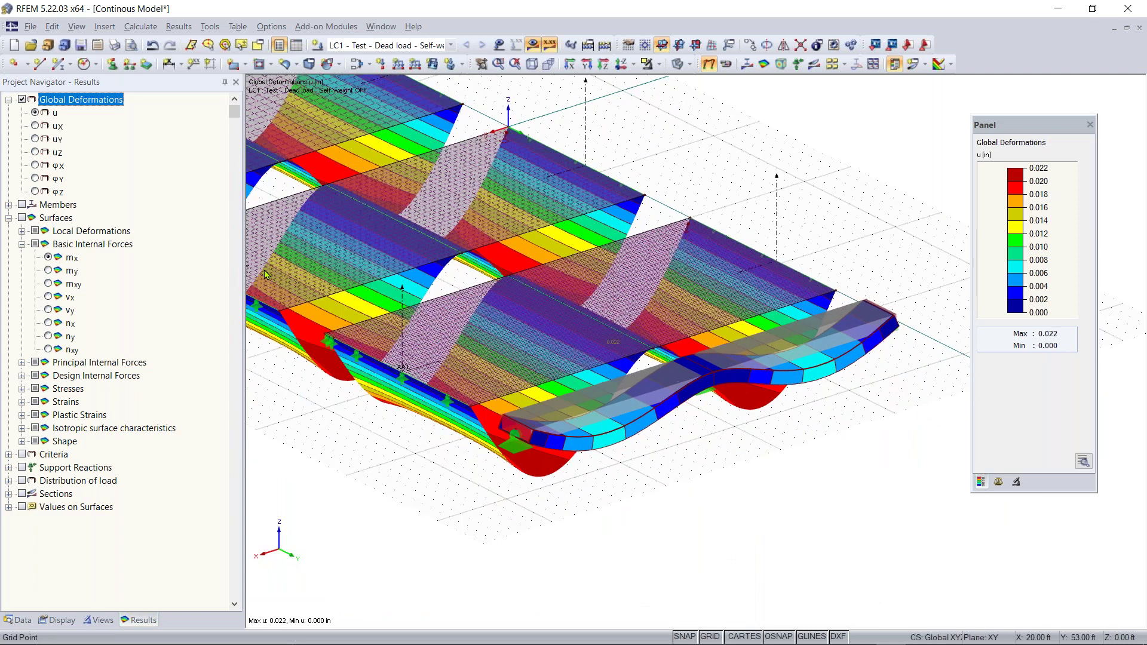
{"action": "left_click", "coordinate": [23, 99]}
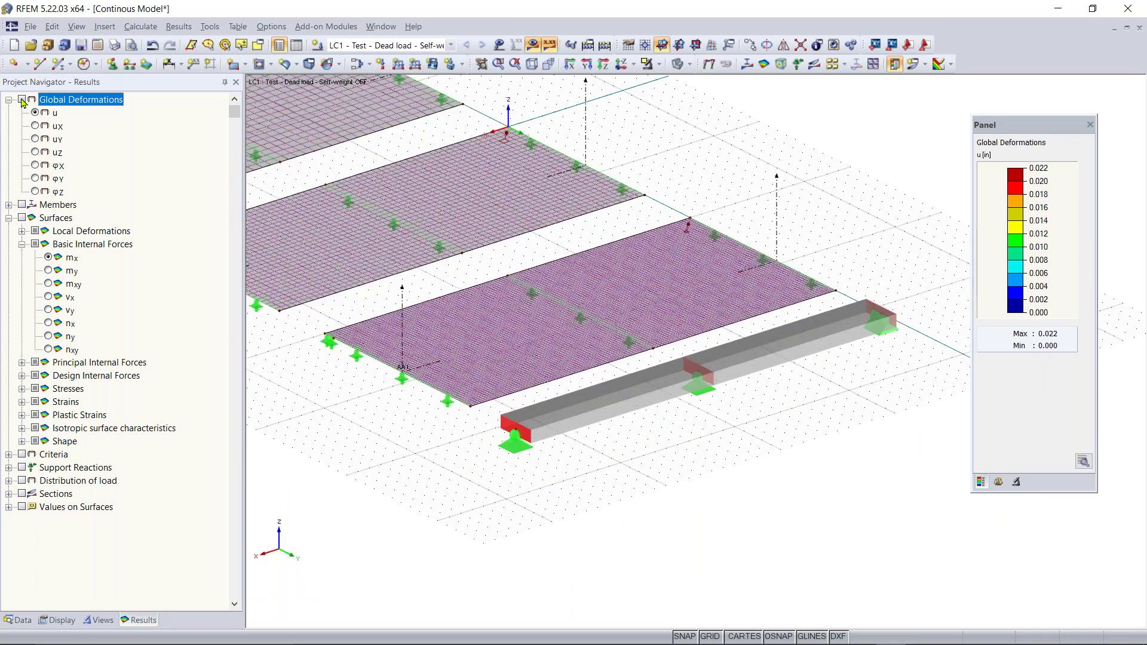
{"action": "left_click", "coordinate": [9, 218]}
{"action": "left_click", "coordinate": [8, 204]}
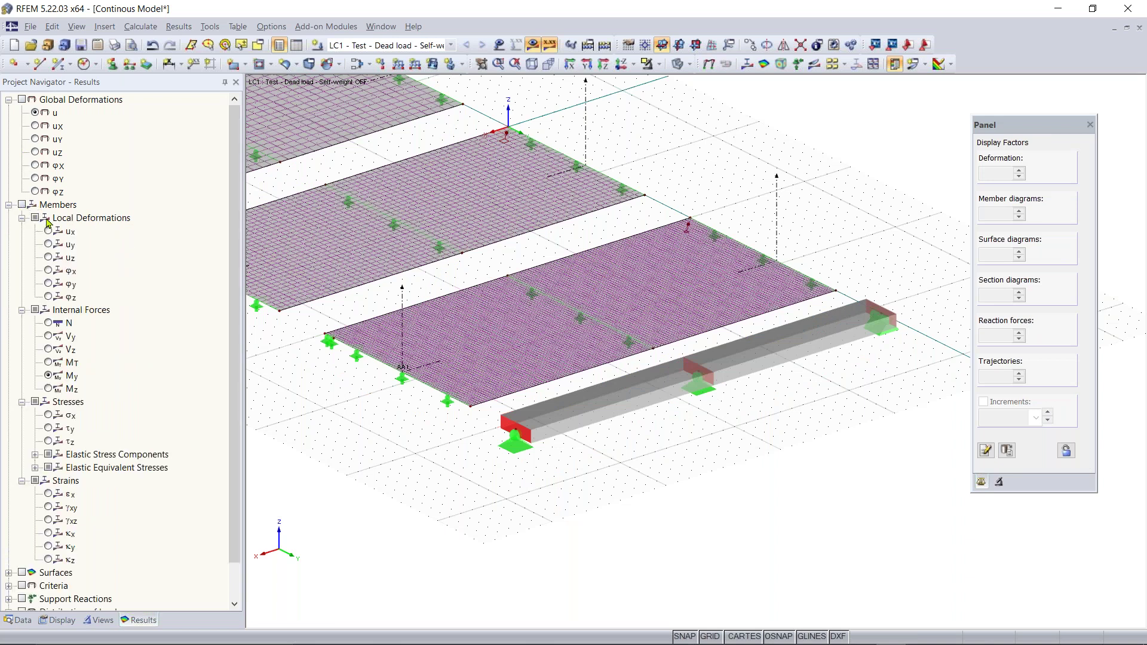
{"action": "left_click", "coordinate": [22, 205]}
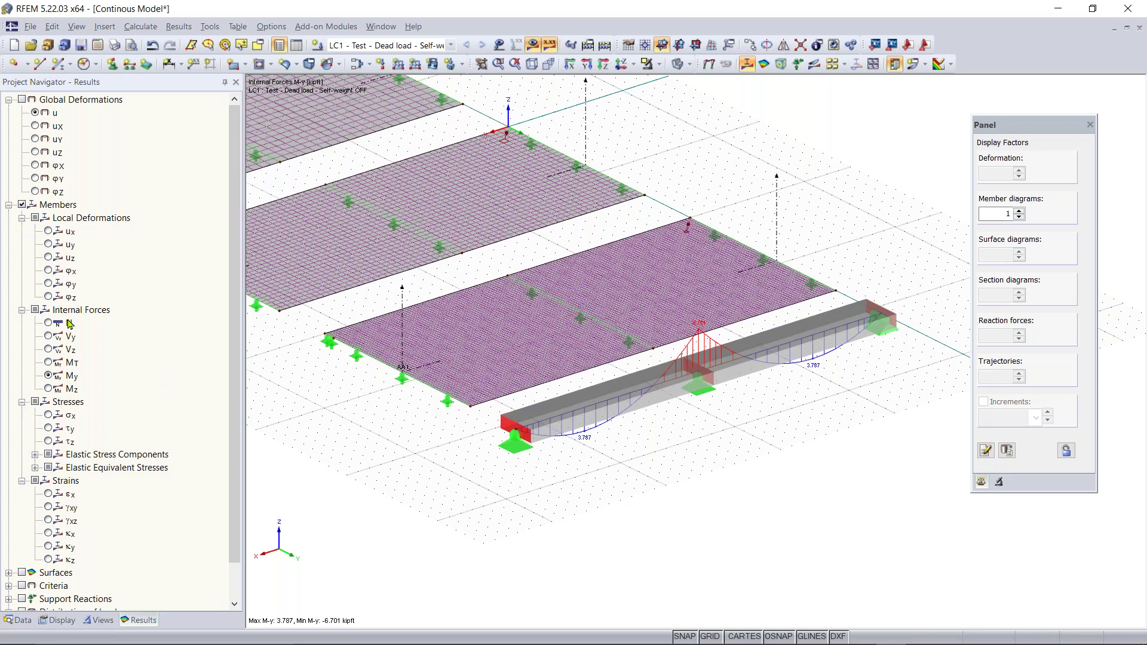
Step: Examine the My moment diagram along the beam, at the middle support and in both spans
{"action": "scroll", "coordinate": [709, 312], "scroll_direction": "up", "scroll_amount": 3}
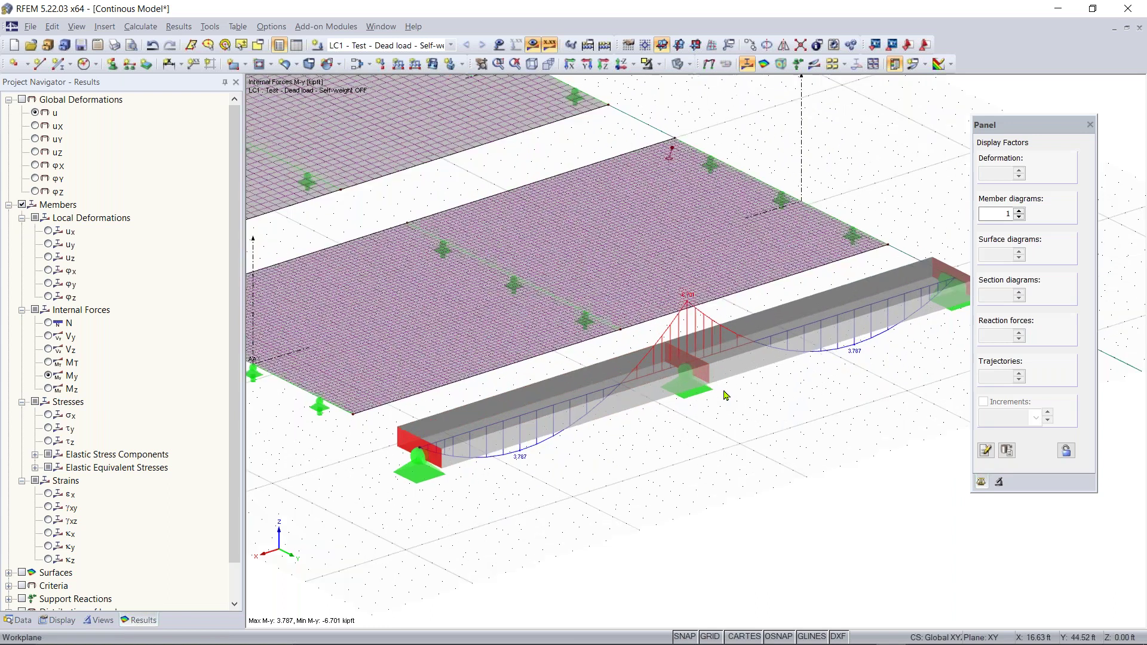
{"action": "right_click_drag", "start_coordinate": [729, 331], "coordinate": [679, 295]}
{"action": "middle_click_drag", "start_coordinate": [694, 298], "coordinate": [781, 337]}
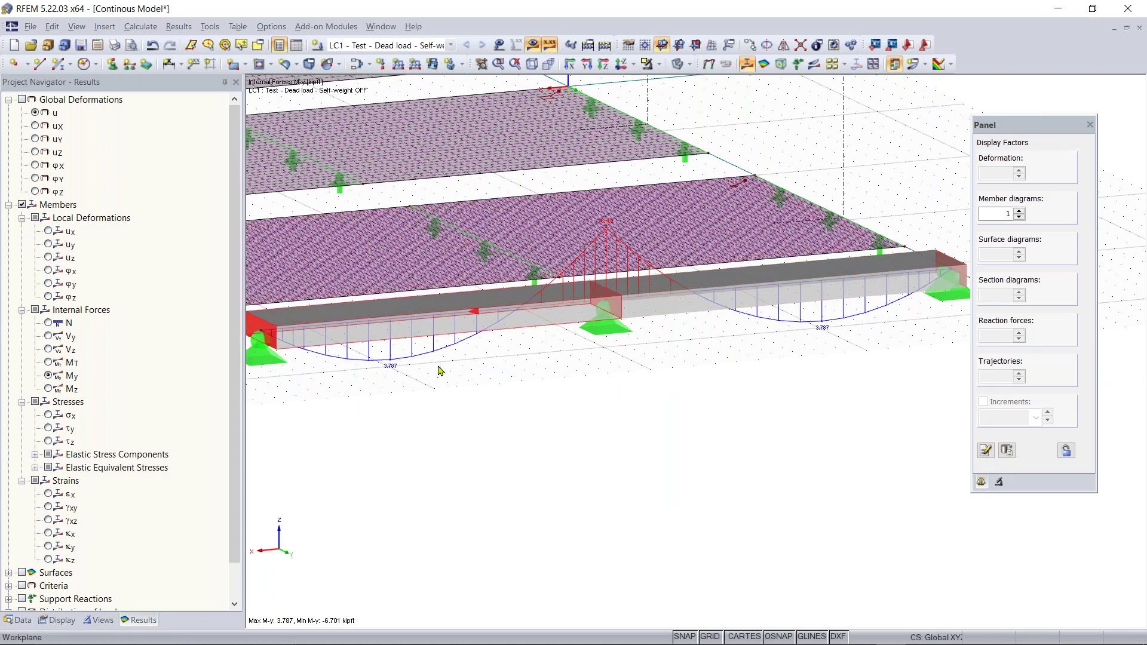
{"action": "scroll", "coordinate": [440, 366], "scroll_direction": "down", "scroll_amount": 1}
{"action": "middle_click_drag", "start_coordinate": [440, 368], "coordinate": [555, 455], "text": "ctrl"}
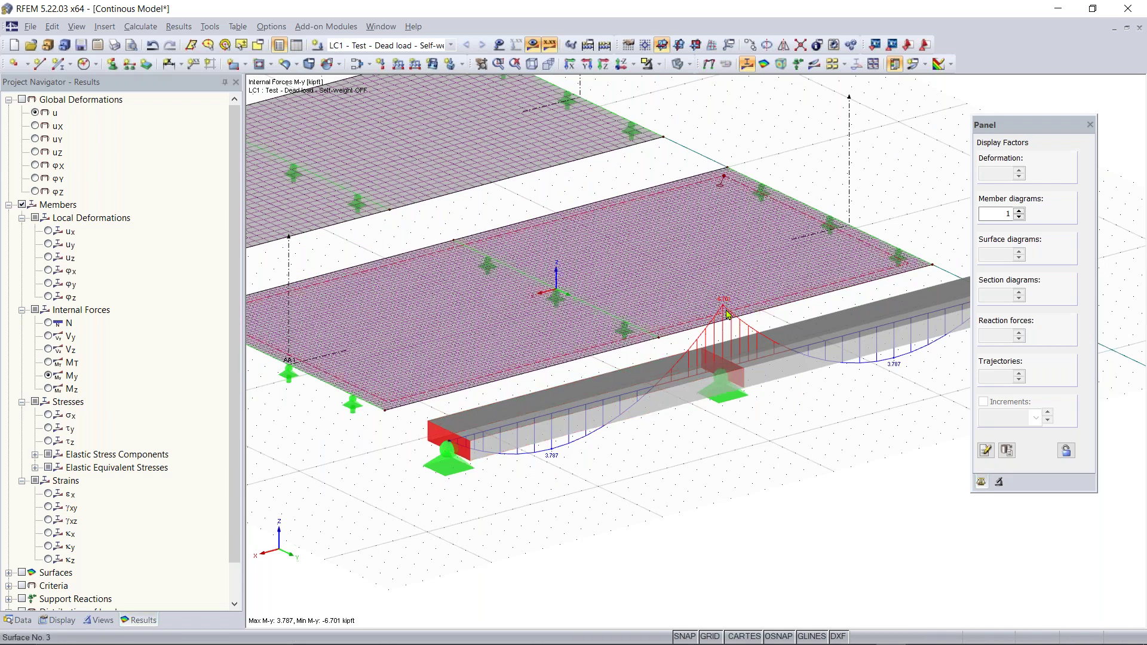
{"action": "scroll", "coordinate": [730, 314], "scroll_direction": "up", "scroll_amount": 4}
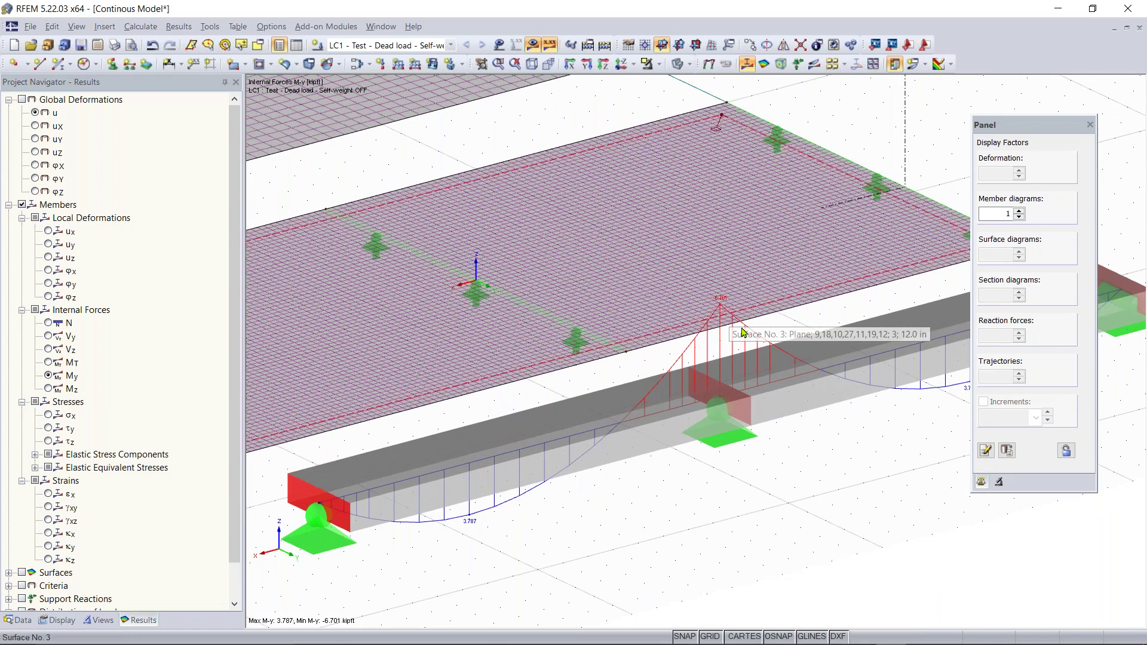
{"action": "middle_click_drag", "start_coordinate": [648, 362], "coordinate": [622, 392]}
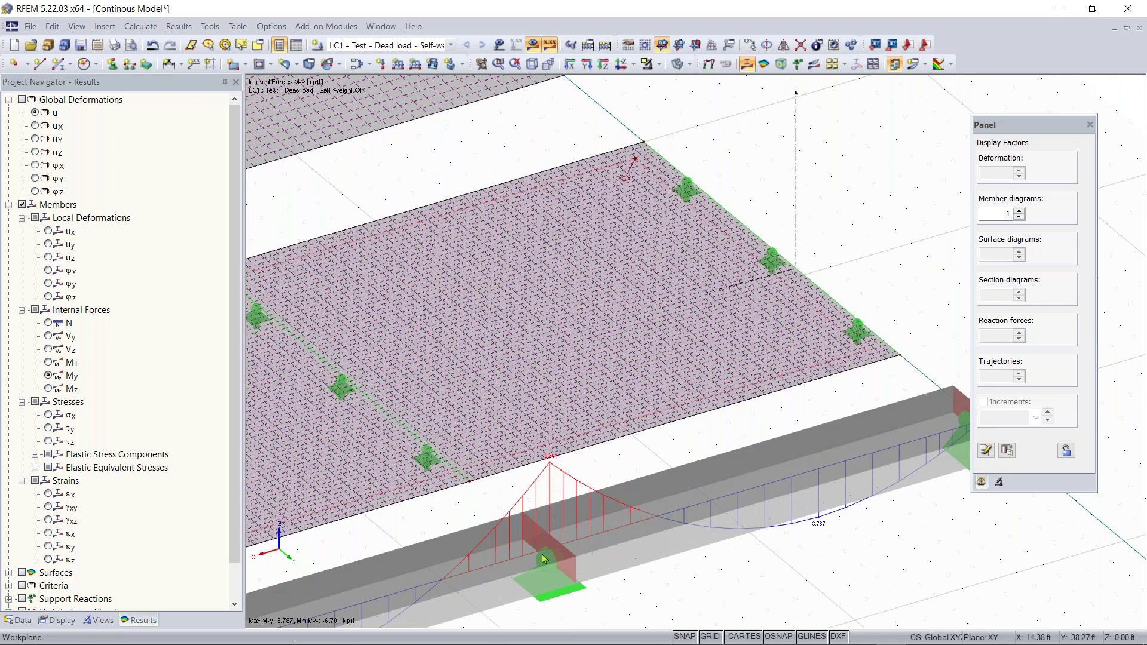
Step: Display the basic internal forces mx on the slab surfaces together with the beam's My diagram
{"action": "scroll", "coordinate": [548, 515], "scroll_direction": "down", "scroll_amount": 1}
{"action": "scroll", "coordinate": [548, 515], "scroll_direction": "down", "scroll_amount": 1}
{"action": "middle_click_drag", "start_coordinate": [548, 515], "coordinate": [628, 377]}
{"action": "right_click", "coordinate": [628, 376]}
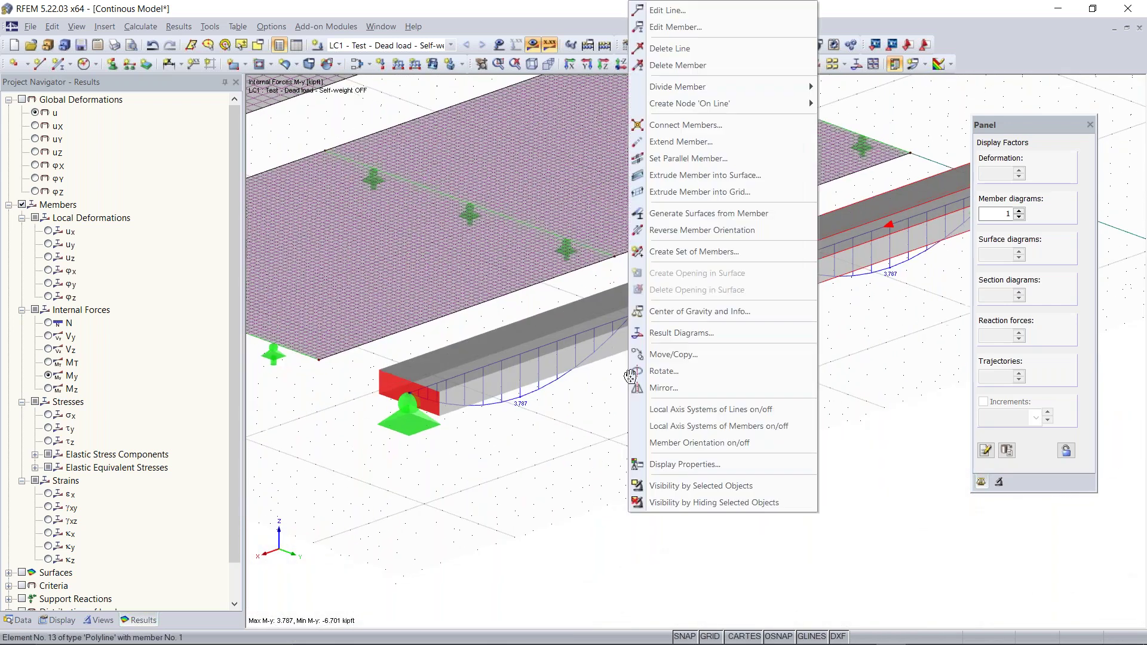
{"action": "left_click", "coordinate": [556, 441]}
{"action": "scroll", "coordinate": [538, 406], "scroll_direction": "down", "scroll_amount": 4}
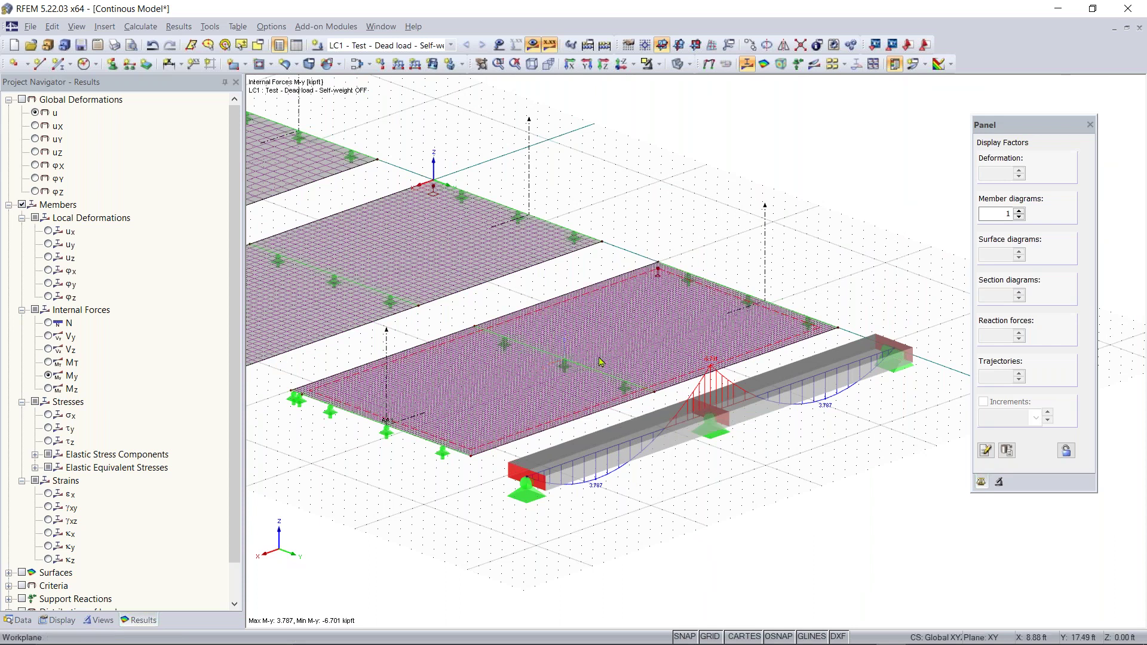
{"action": "scroll", "coordinate": [447, 424], "scroll_direction": "down", "scroll_amount": 3}
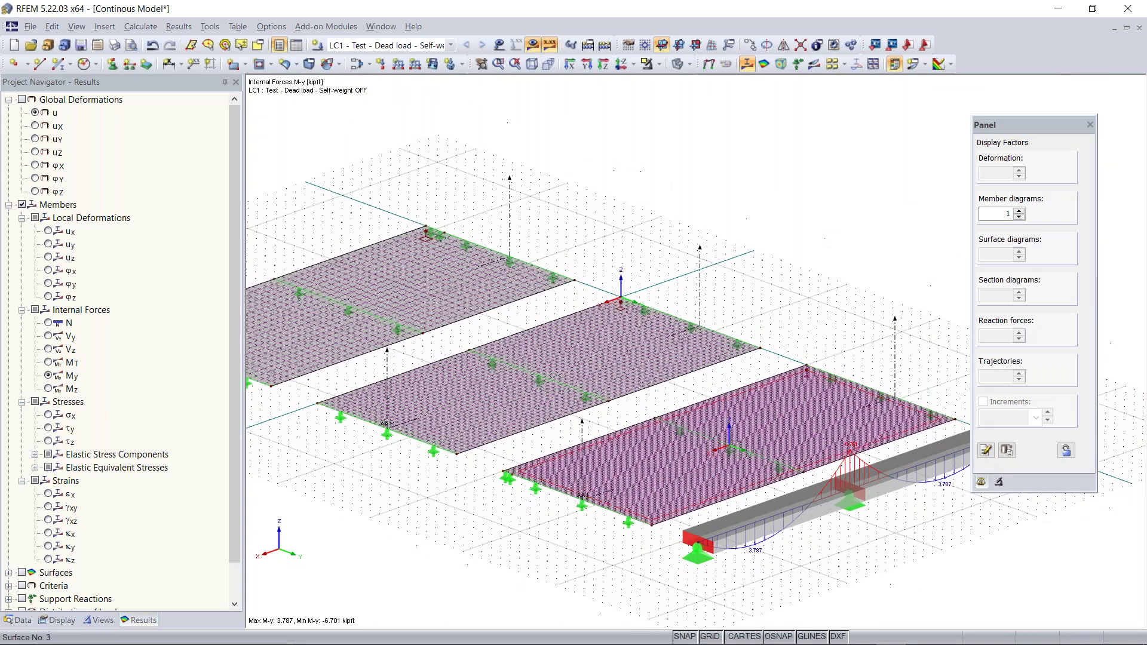
{"action": "left_click", "coordinate": [9, 205]}
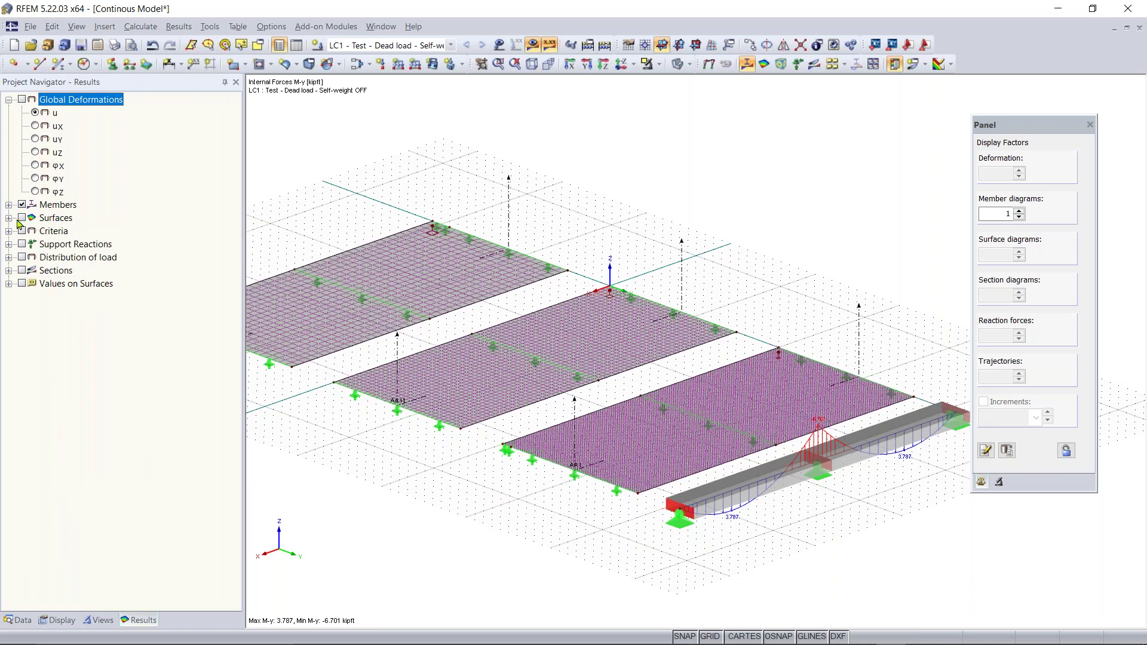
{"action": "left_click", "coordinate": [22, 218]}
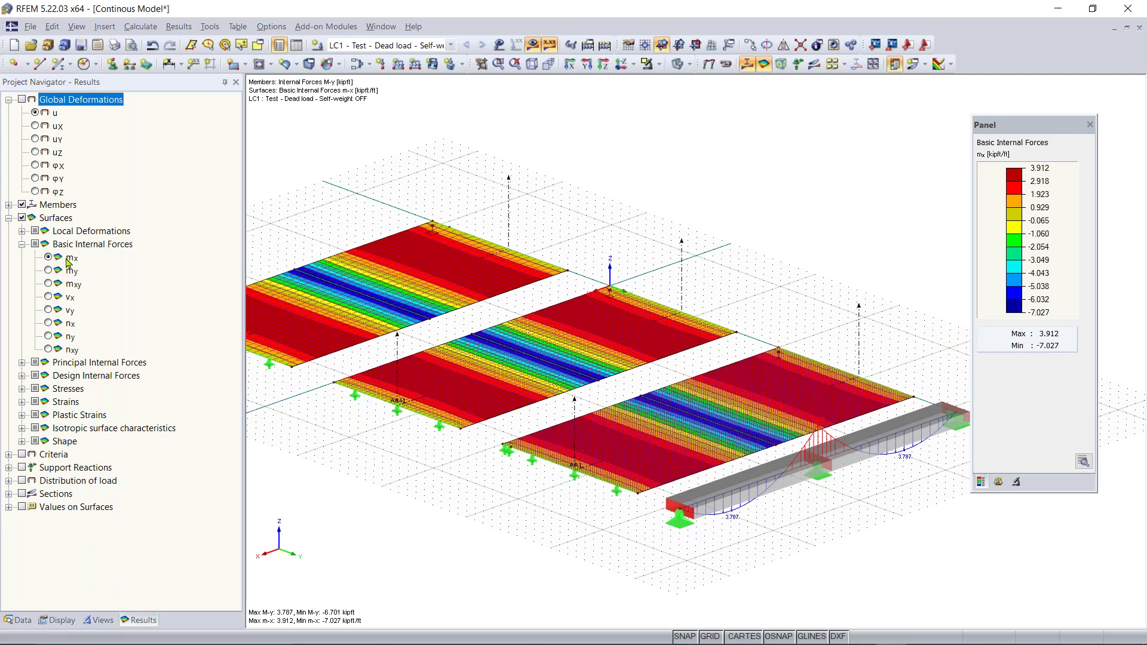
Step: View the mx results from the opposite side and display the result diagrams of sections AA, AA 1 and AA 1 1
{"action": "scroll", "coordinate": [560, 389], "scroll_direction": "down", "scroll_amount": 2}
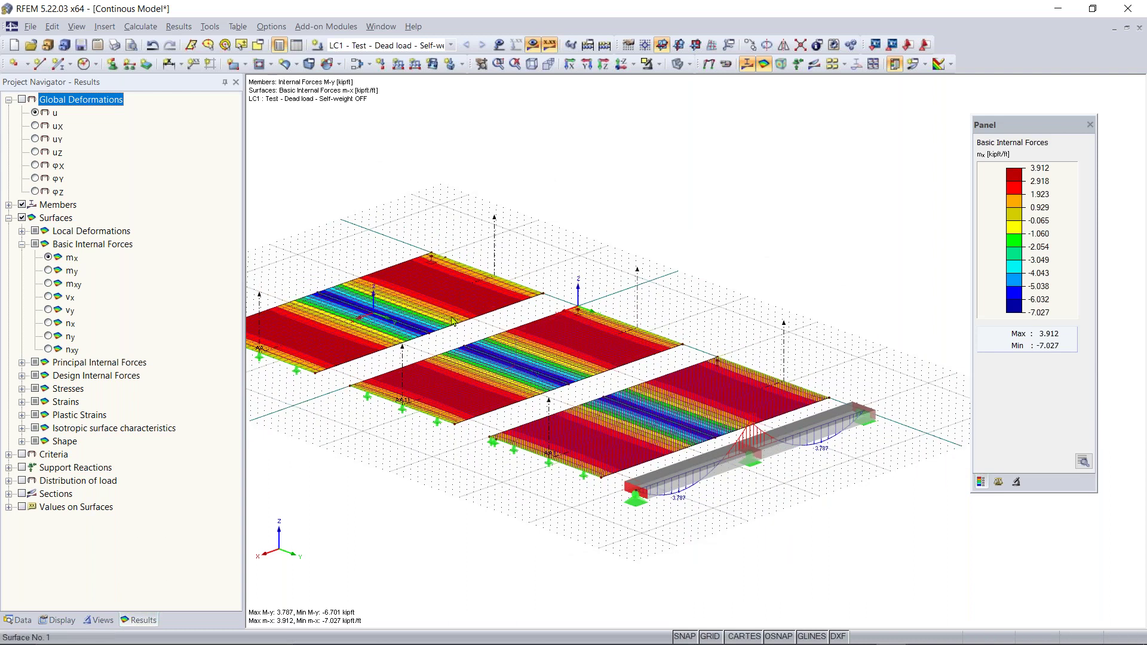
{"action": "scroll", "coordinate": [560, 389], "scroll_direction": "up", "scroll_amount": 2}
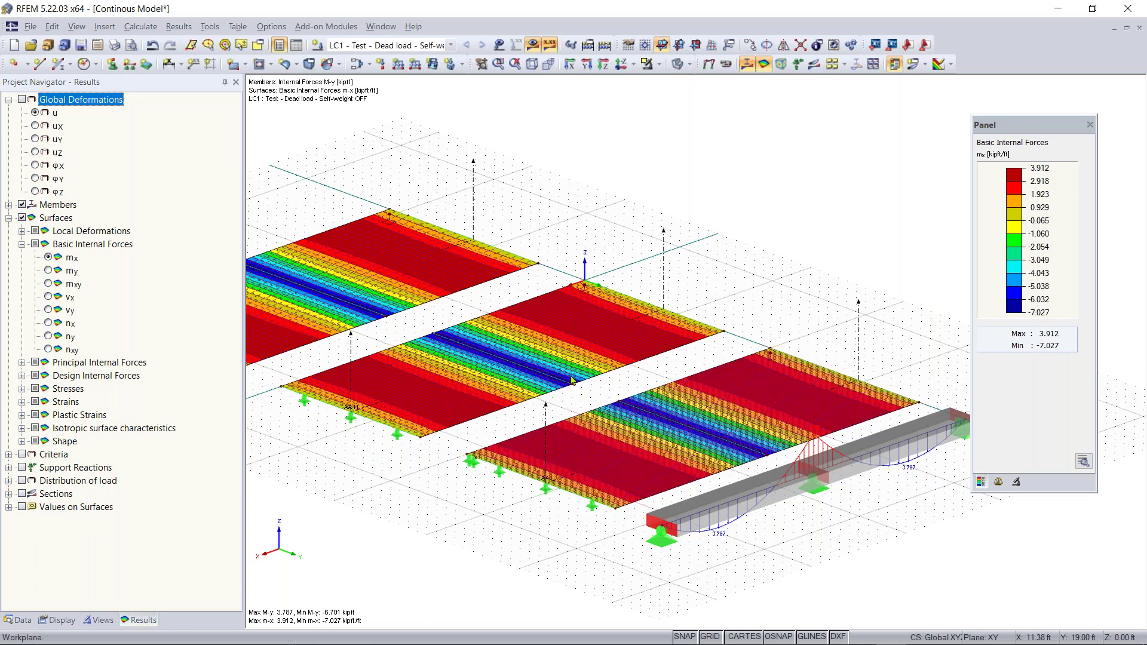
{"action": "scroll", "coordinate": [442, 380], "scroll_direction": "down", "scroll_amount": 3}
{"action": "middle_click_drag", "start_coordinate": [442, 380], "coordinate": [973, 375], "text": "ctrl"}
{"action": "middle_click_drag", "start_coordinate": [435, 425], "coordinate": [506, 423]}
{"action": "scroll", "coordinate": [506, 423], "scroll_direction": "up", "scroll_amount": 2}
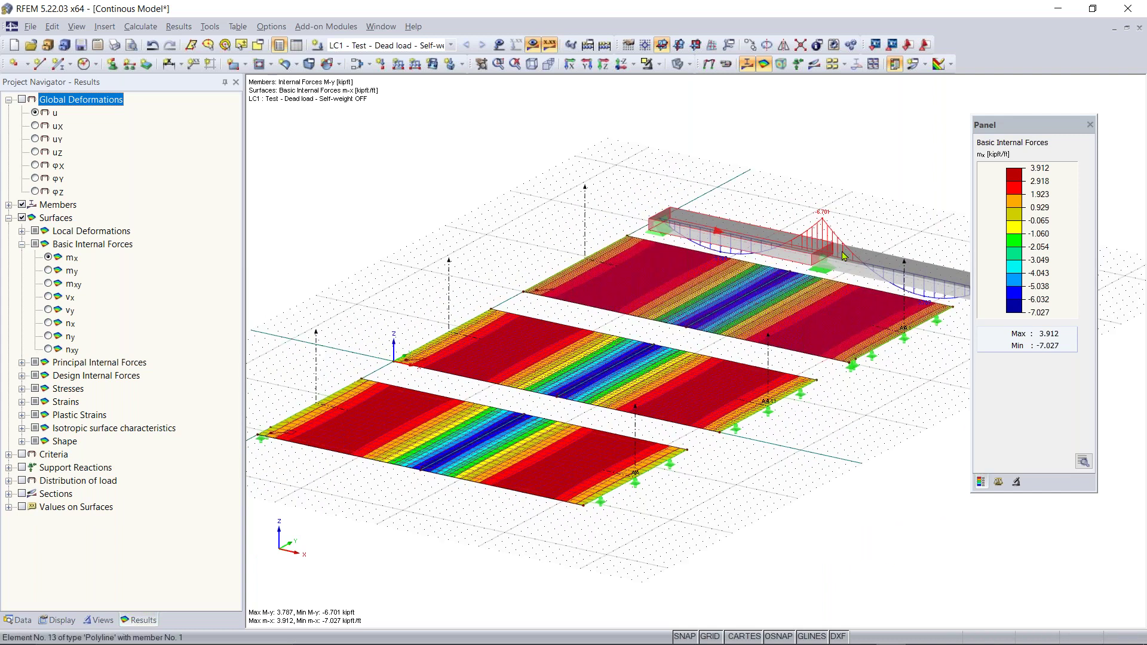
{"action": "middle_click_drag", "start_coordinate": [843, 255], "coordinate": [745, 255]}
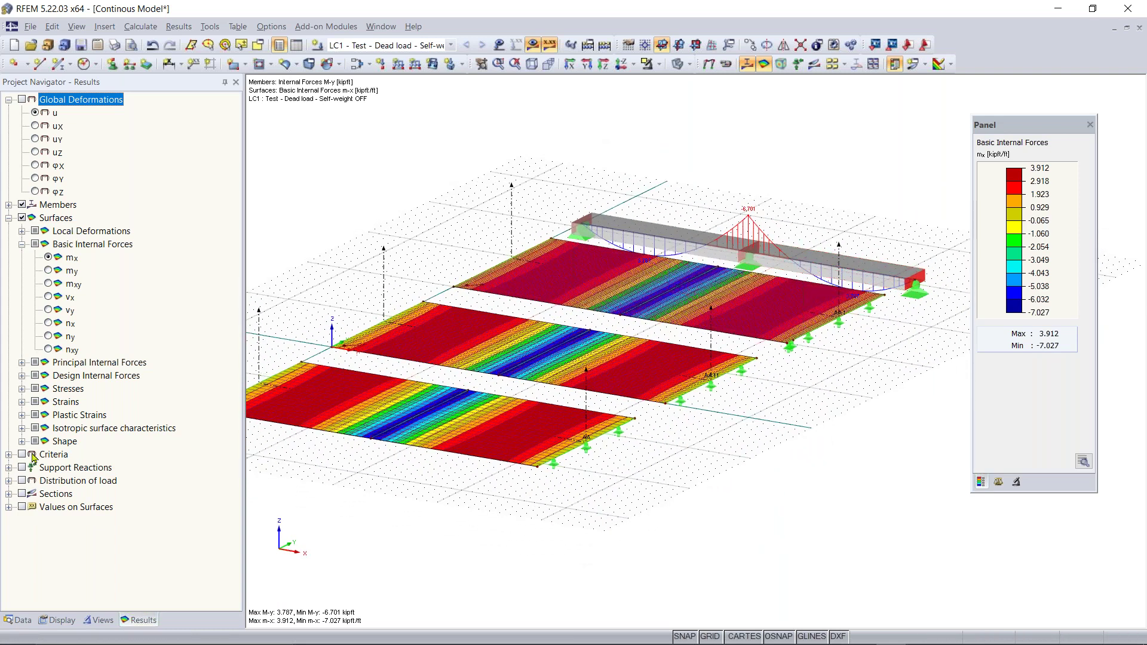
{"action": "left_click", "coordinate": [22, 494]}
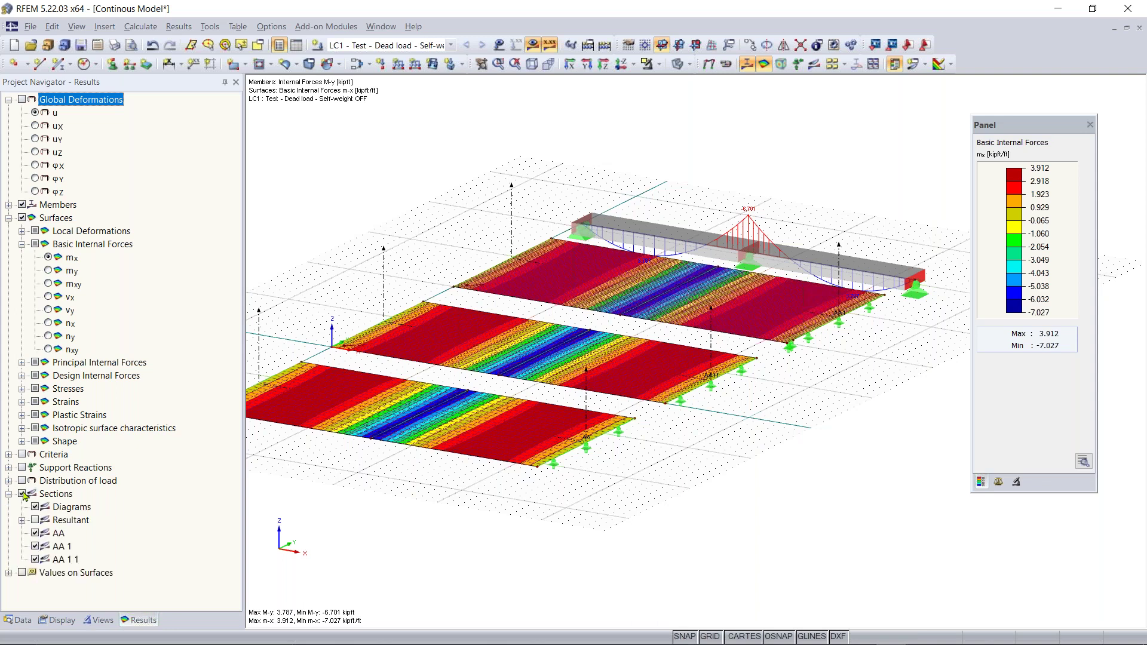
{"action": "middle_click_drag", "start_coordinate": [439, 471], "coordinate": [477, 482]}
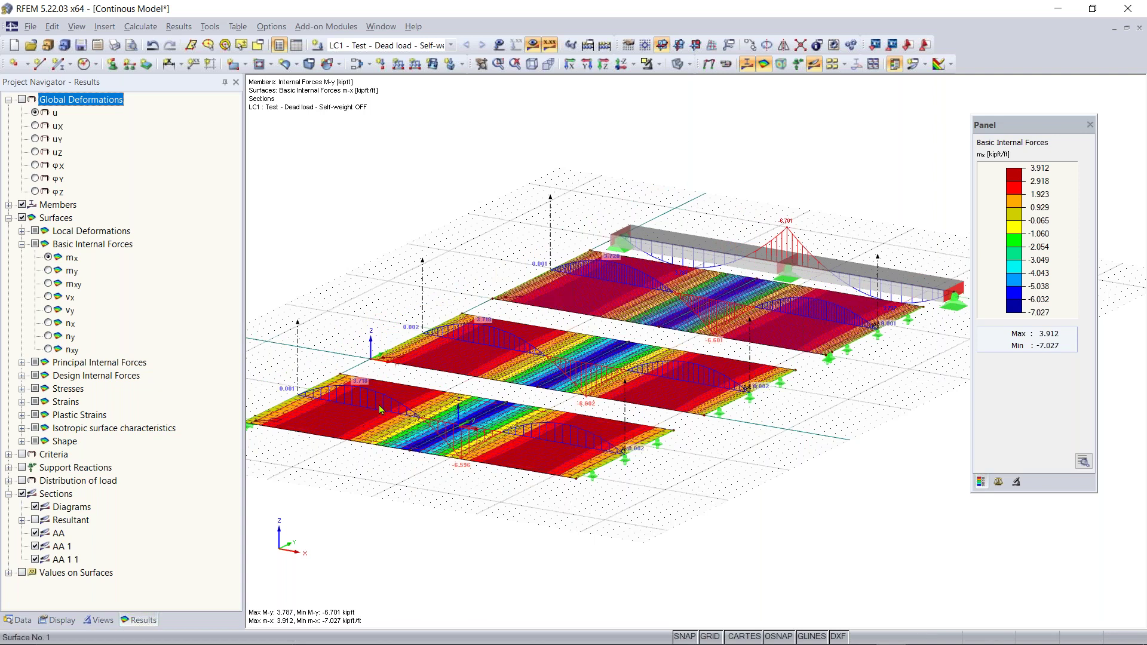
Step: Compare the mx section diagrams of the three slabs at the middle supports and in the spans
{"action": "scroll", "coordinate": [379, 405], "scroll_direction": "up", "scroll_amount": 3}
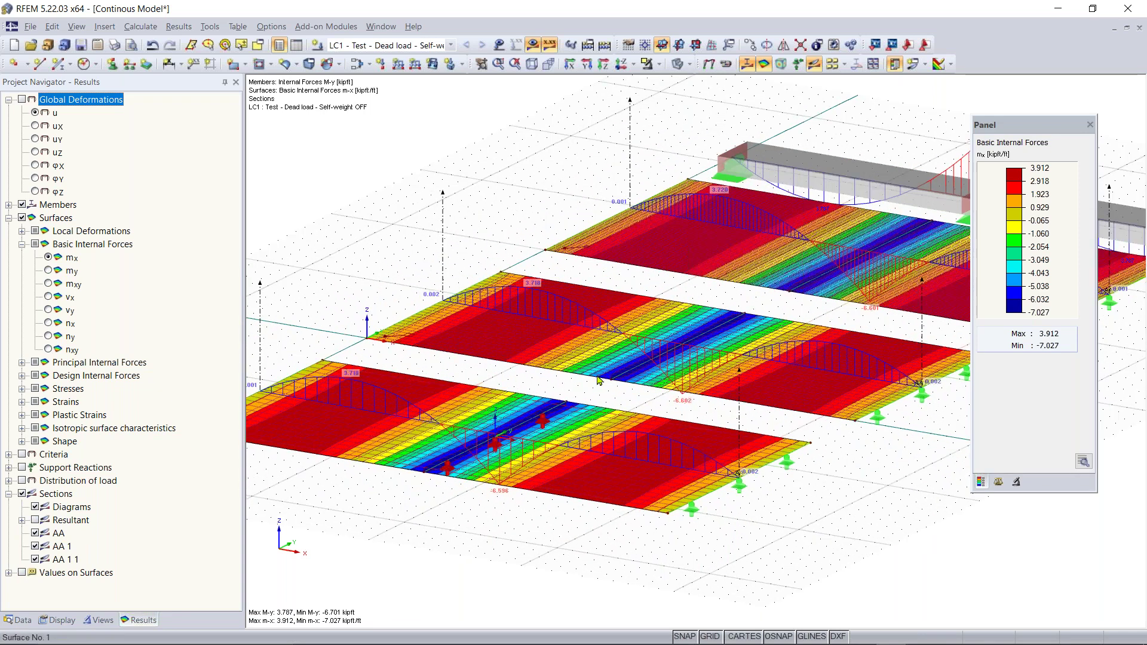
{"action": "scroll", "coordinate": [599, 380], "scroll_direction": "down", "scroll_amount": 1}
{"action": "middle_click_drag", "start_coordinate": [599, 380], "coordinate": [536, 393]}
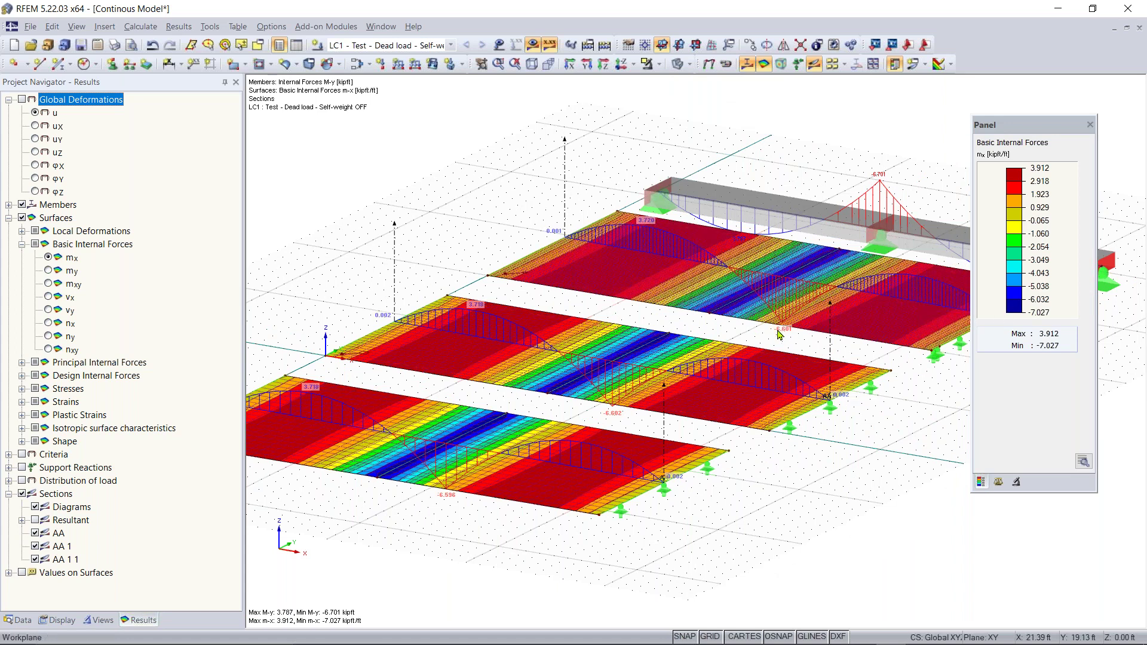
{"action": "scroll", "coordinate": [592, 370], "scroll_direction": "down", "scroll_amount": 2}
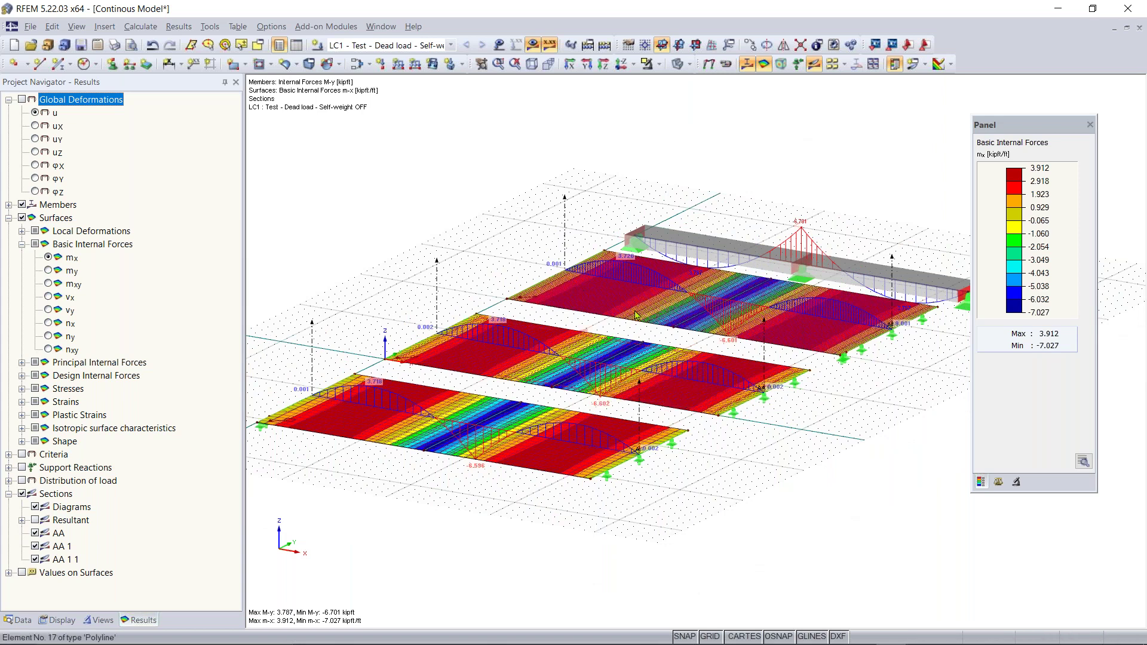
{"action": "scroll", "coordinate": [619, 408], "scroll_direction": "up", "scroll_amount": 3}
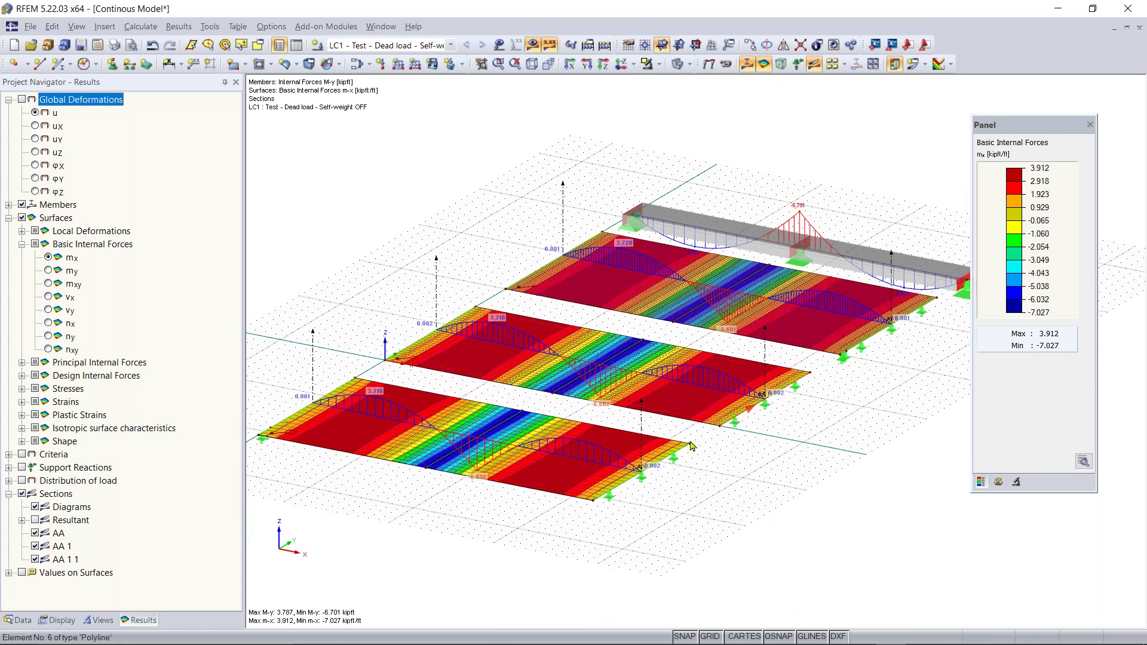
{"action": "scroll", "coordinate": [454, 454], "scroll_direction": "up", "scroll_amount": 1}
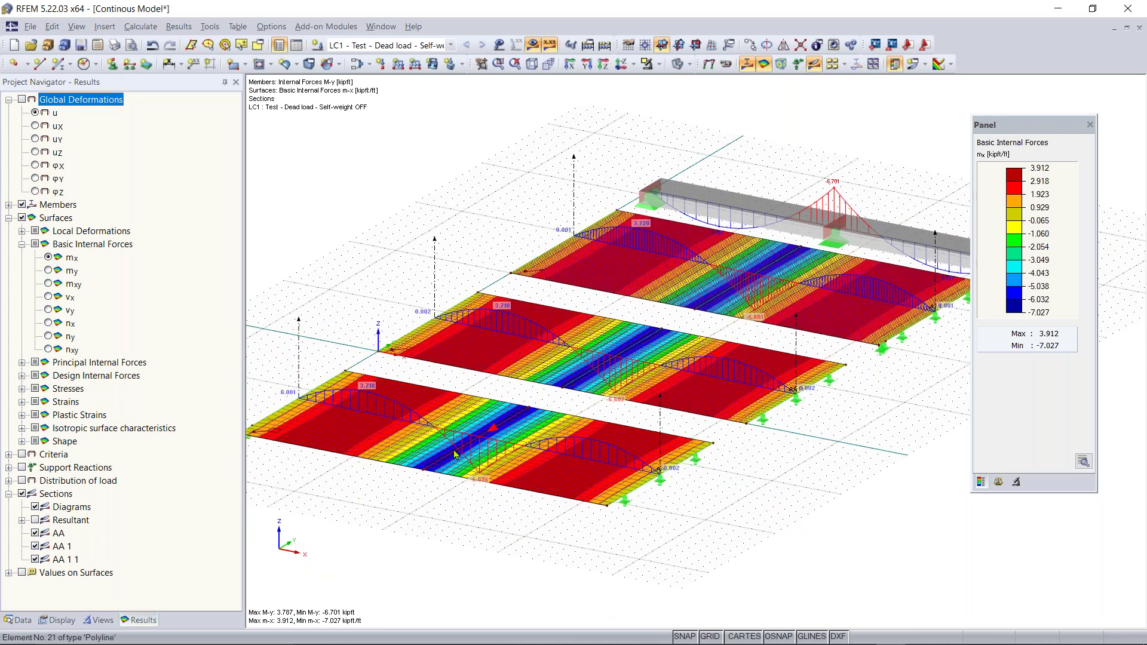
{"action": "scroll", "coordinate": [454, 454], "scroll_direction": "up", "scroll_amount": 1}
{"action": "middle_click_drag", "start_coordinate": [442, 458], "coordinate": [408, 481]}
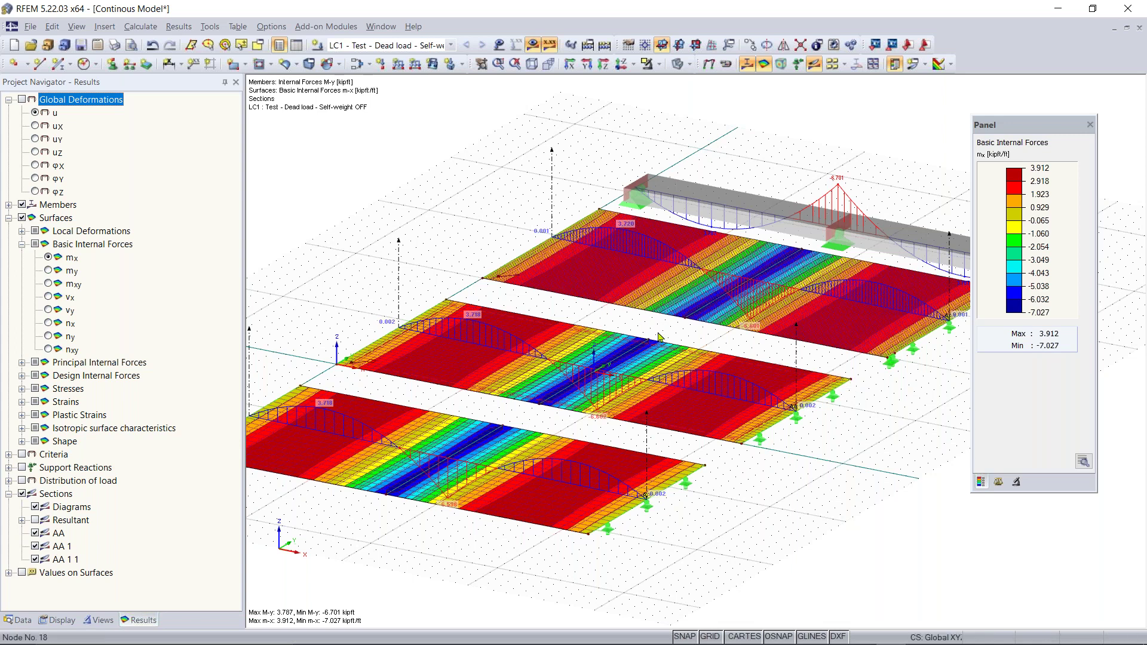
{"action": "middle_click_drag", "start_coordinate": [559, 417], "coordinate": [579, 428]}
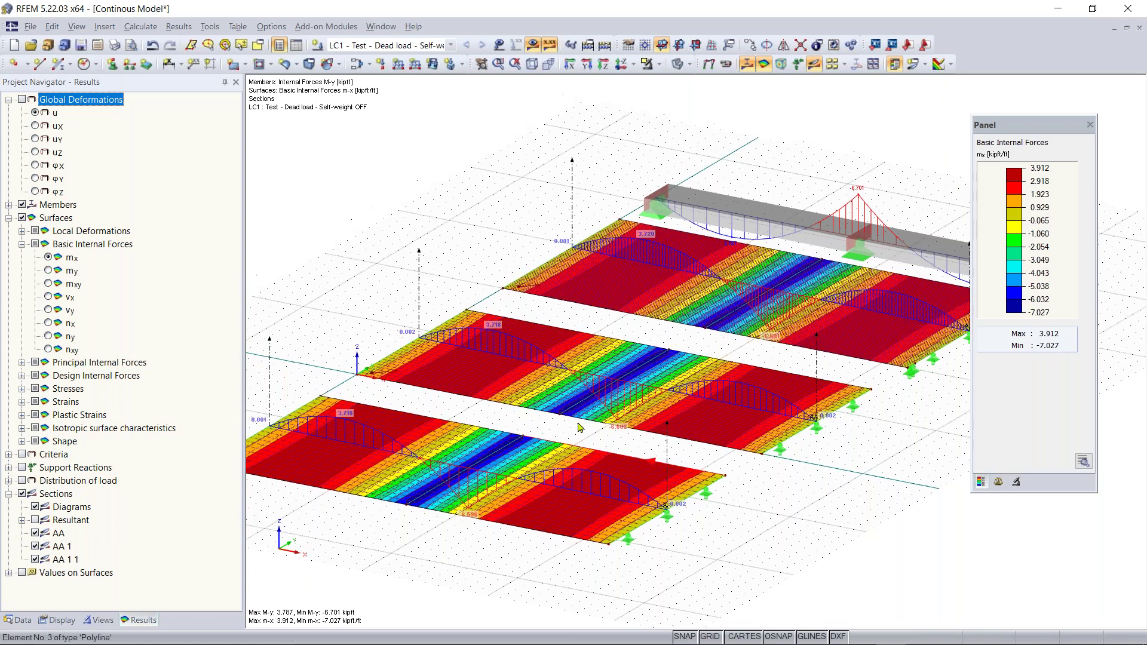
{"action": "scroll", "coordinate": [404, 478], "scroll_direction": "up", "scroll_amount": 4}
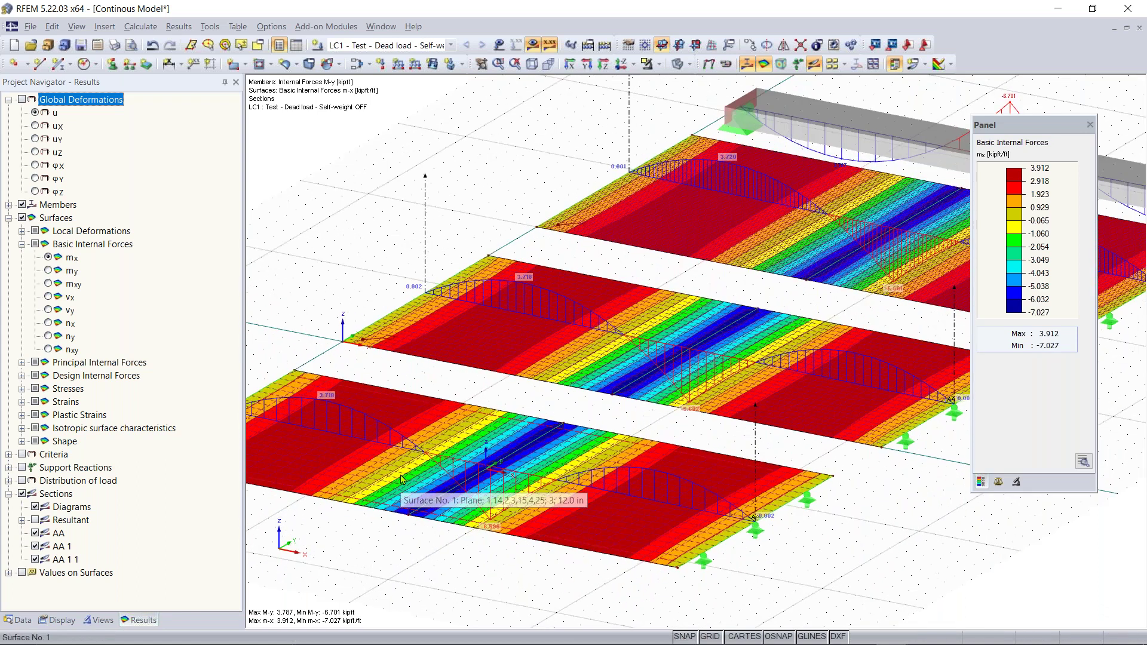
{"action": "scroll", "coordinate": [689, 416], "scroll_direction": "down", "scroll_amount": 1}
{"action": "middle_click_drag", "start_coordinate": [689, 416], "coordinate": [625, 432]}
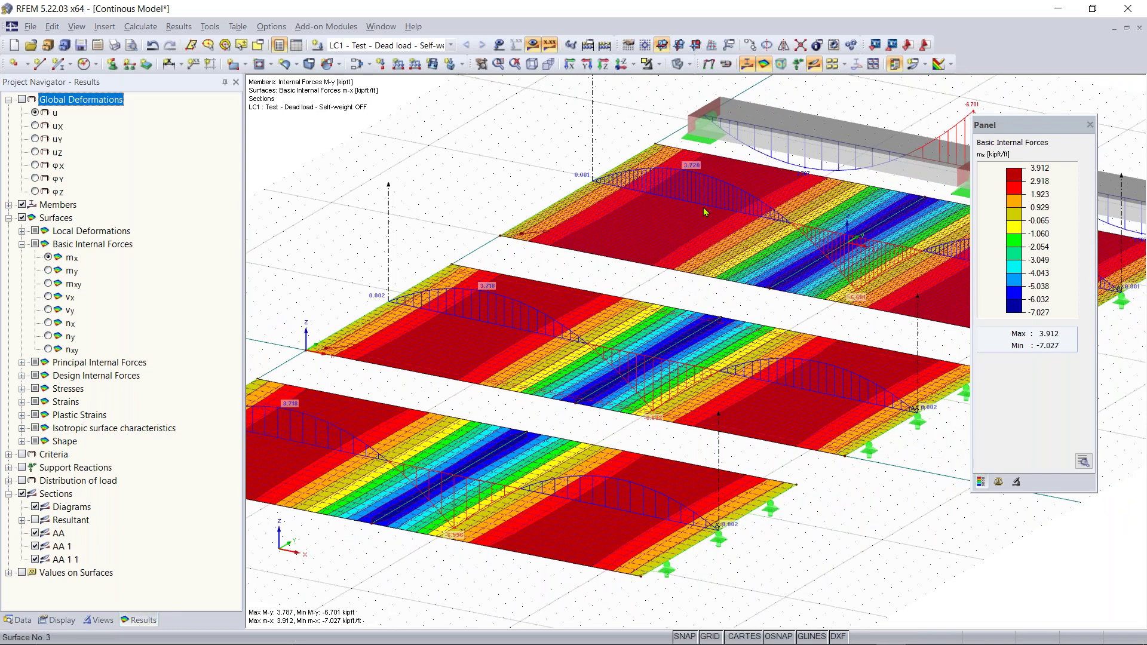
{"action": "scroll", "coordinate": [798, 270], "scroll_direction": "down", "scroll_amount": 2}
{"action": "middle_click_drag", "start_coordinate": [798, 271], "coordinate": [691, 277]}
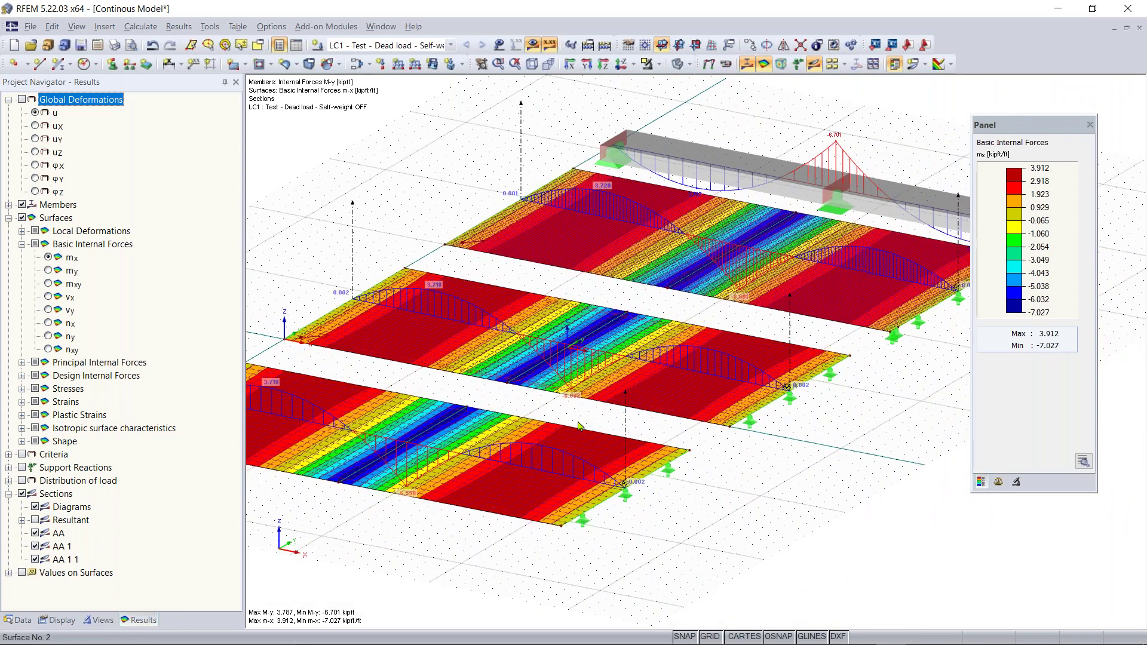
{"action": "scroll", "coordinate": [443, 466], "scroll_direction": "up", "scroll_amount": 3}
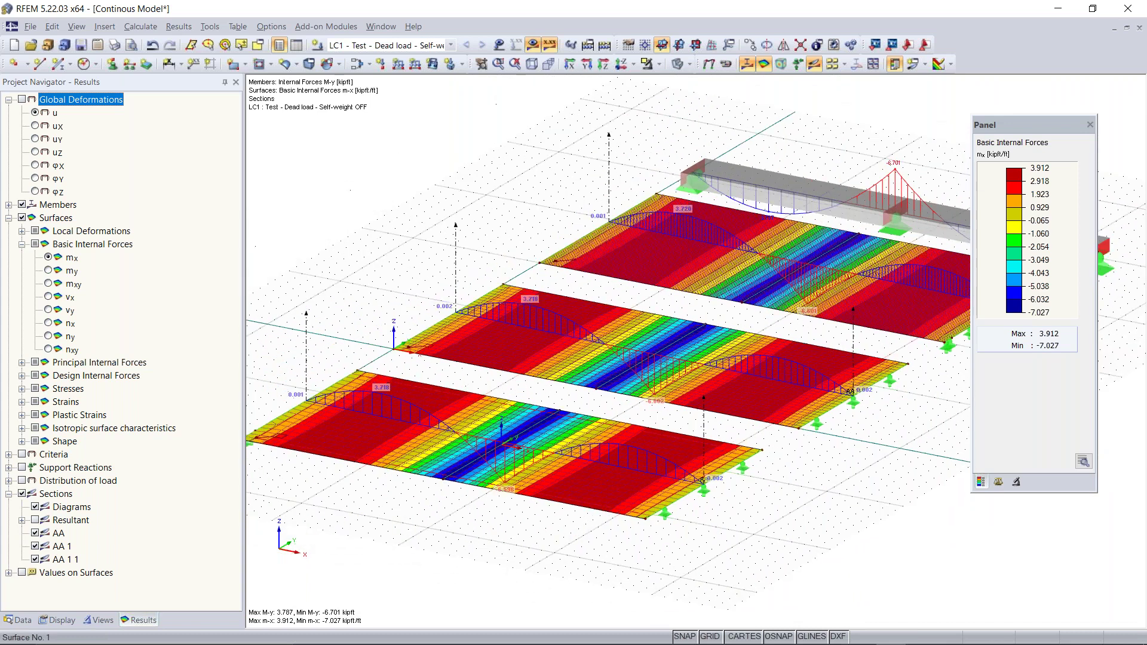
{"action": "scroll", "coordinate": [517, 459], "scroll_direction": "up", "scroll_amount": 2}
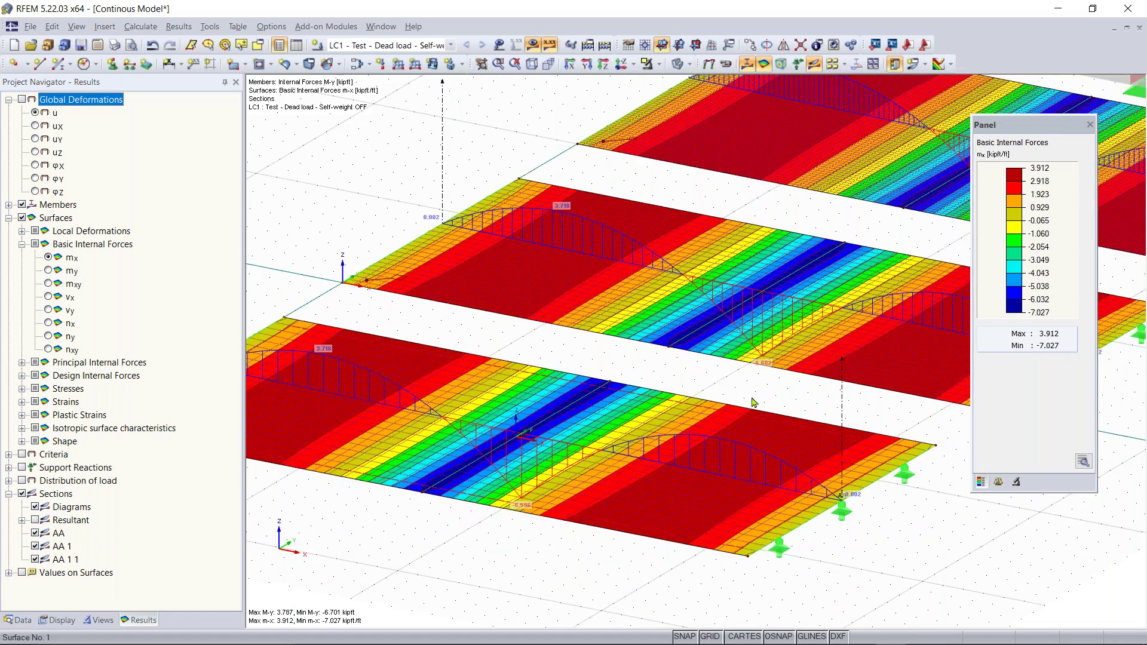
{"action": "scroll", "coordinate": [752, 402], "scroll_direction": "down", "scroll_amount": 3}
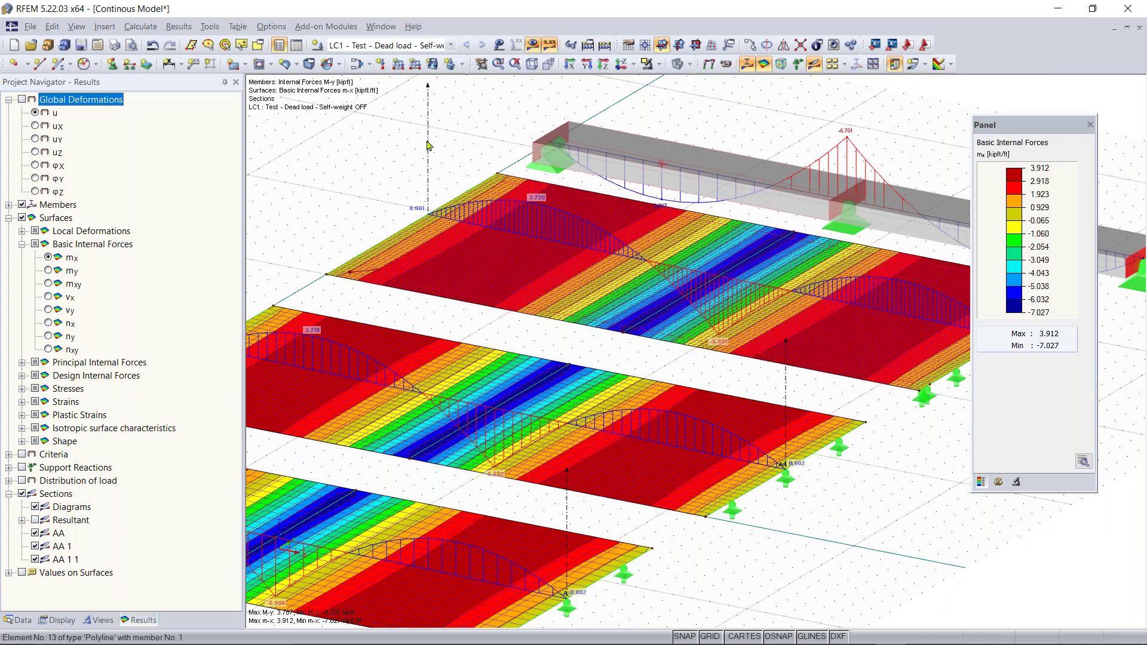
{"action": "scroll", "coordinate": [736, 216], "scroll_direction": "down", "scroll_amount": 2}
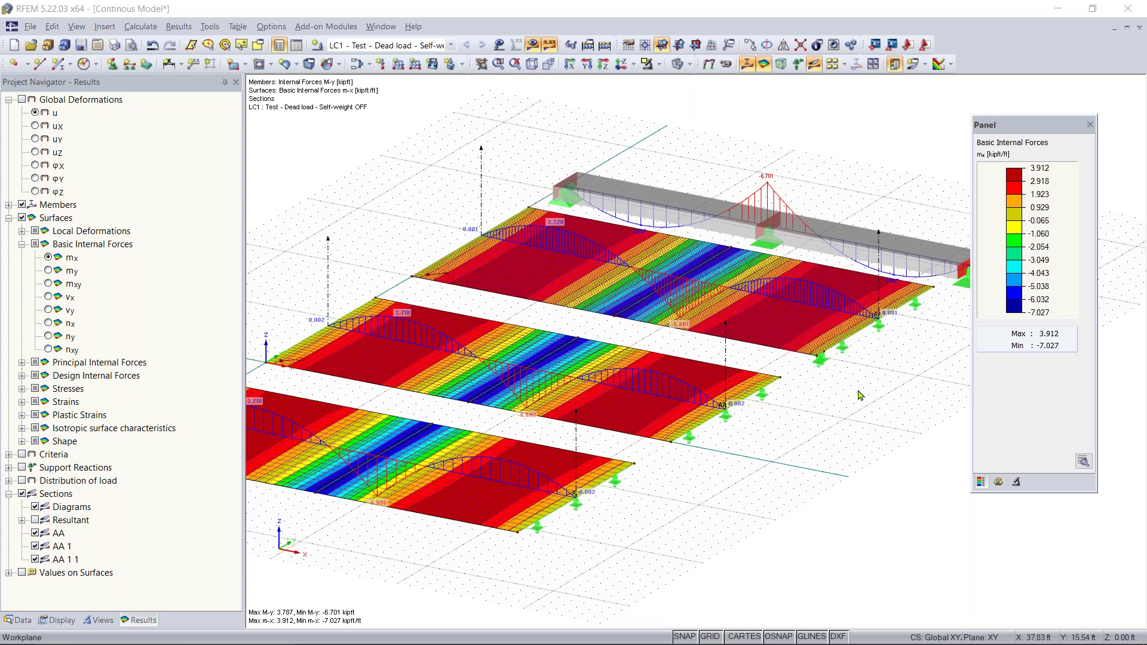
Step: Examine the beam's My diagram beside the section diagram of the neighbouring finely meshed slab
{"action": "scroll", "coordinate": [867, 379], "scroll_direction": "down", "scroll_amount": 1}
{"action": "middle_click_drag", "start_coordinate": [919, 377], "coordinate": [790, 405]}
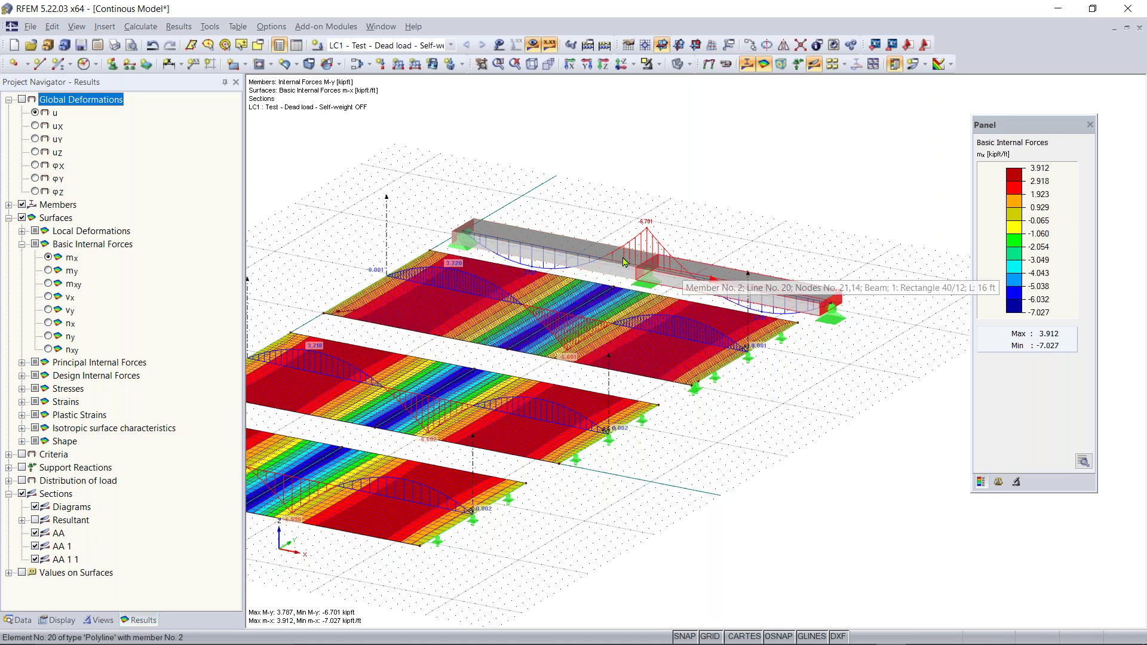
{"action": "scroll", "coordinate": [636, 267], "scroll_direction": "up", "scroll_amount": 4}
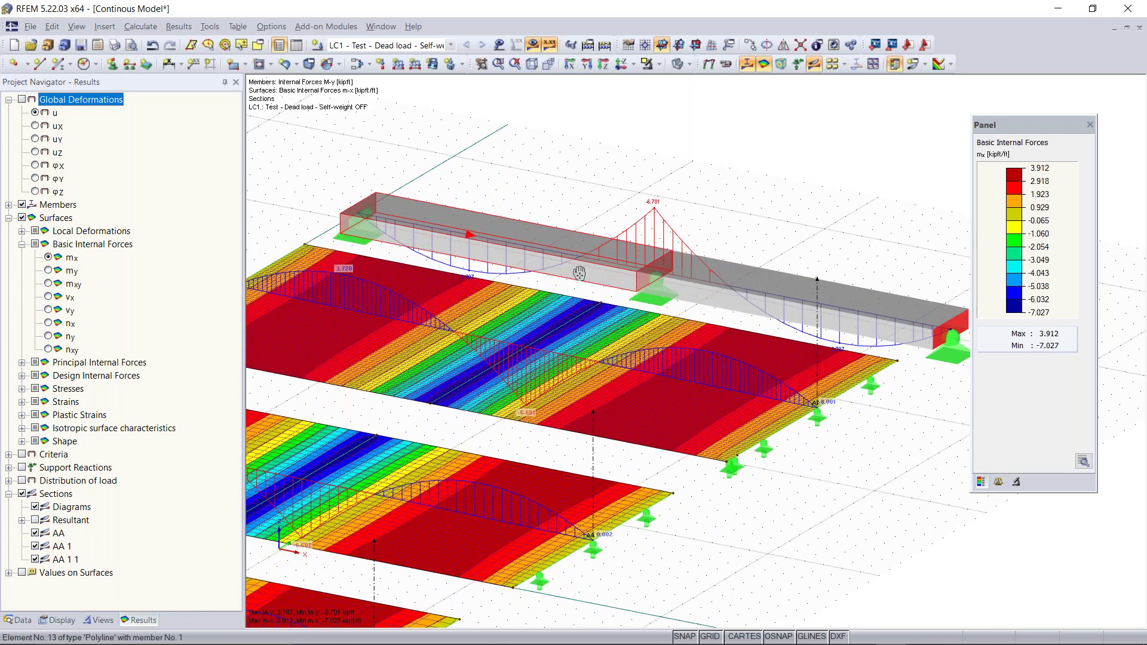
{"action": "middle_click_drag", "start_coordinate": [595, 288], "coordinate": [610, 291]}
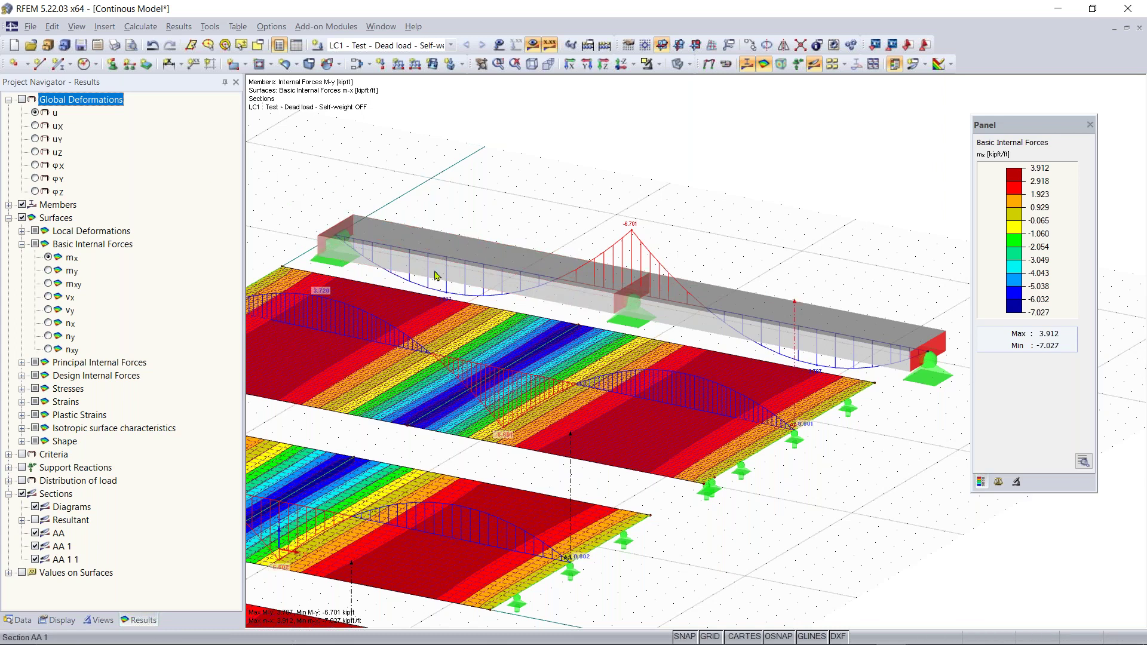
{"action": "scroll", "coordinate": [504, 274], "scroll_direction": "down", "scroll_amount": 2}
{"action": "middle_click_drag", "start_coordinate": [503, 274], "coordinate": [457, 290]}
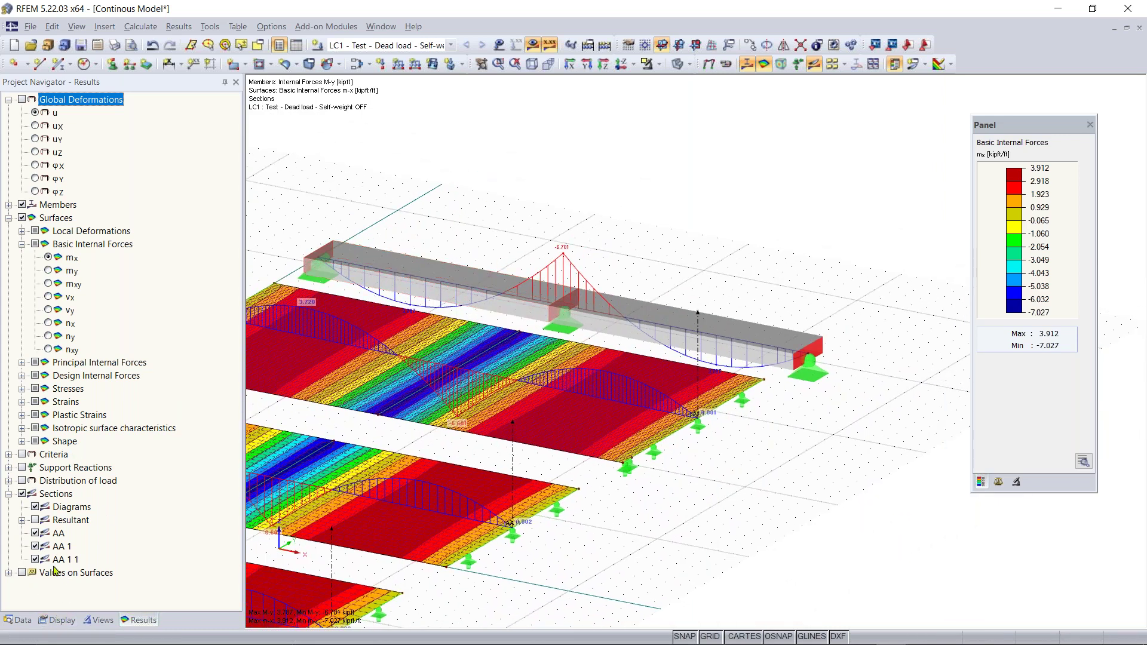
{"action": "middle_click_drag", "start_coordinate": [668, 274], "coordinate": [732, 314]}
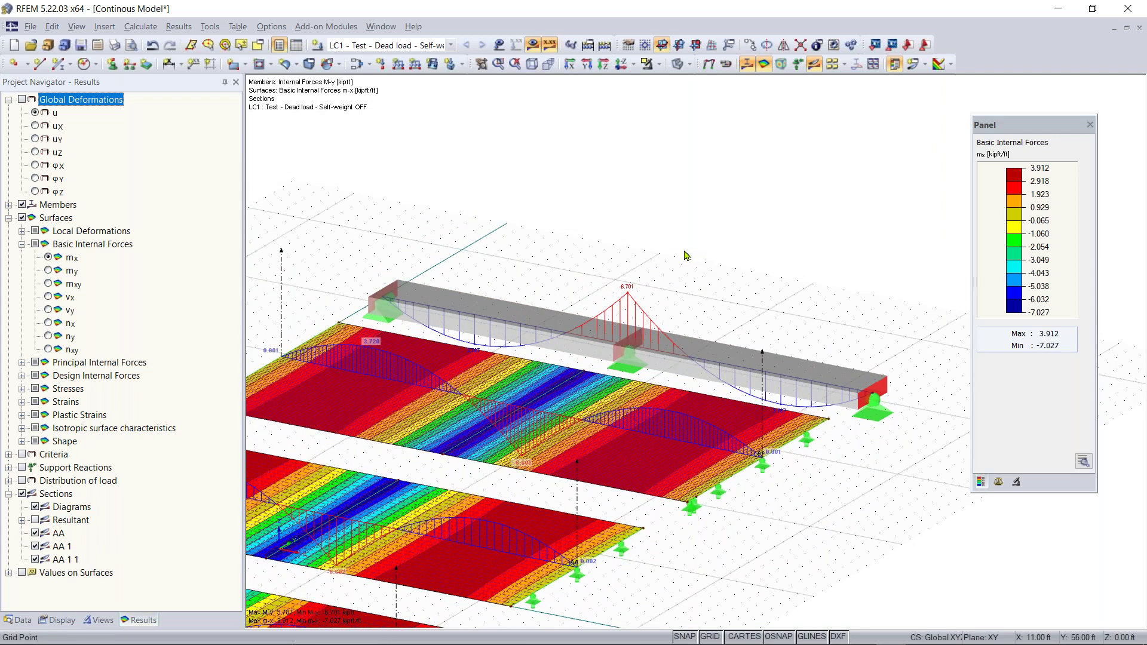
Step: Try the With Diagram display for member results and set it to Cross-Sections so the beam's My is shown in color
{"action": "left_click", "coordinate": [62, 620]}
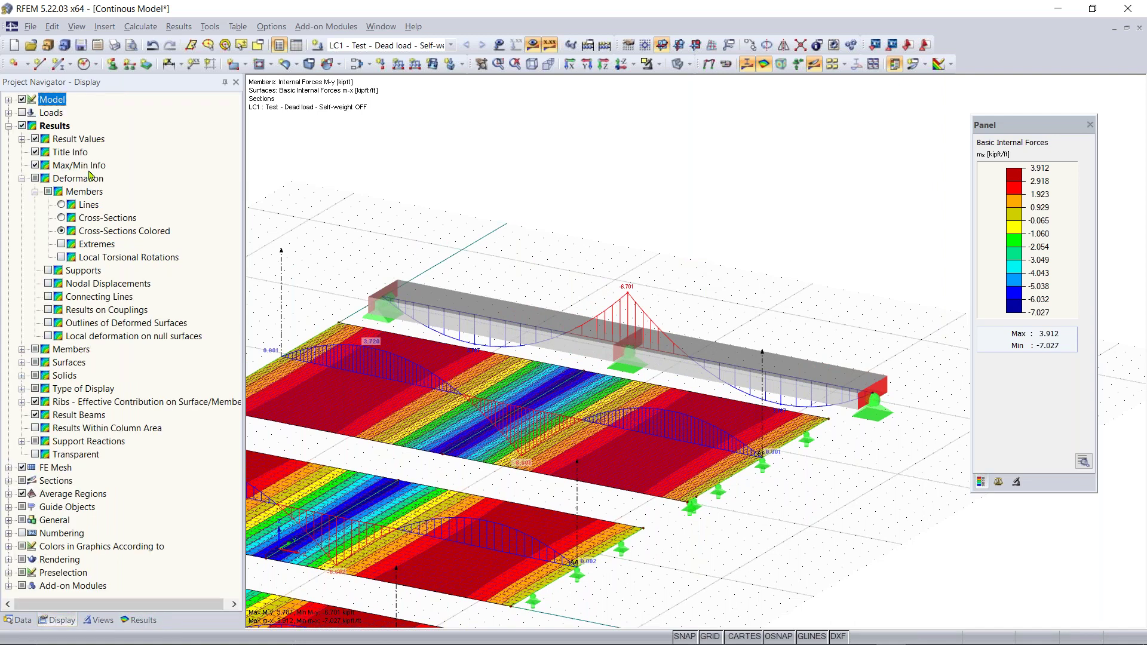
{"action": "left_click", "coordinate": [23, 179]}
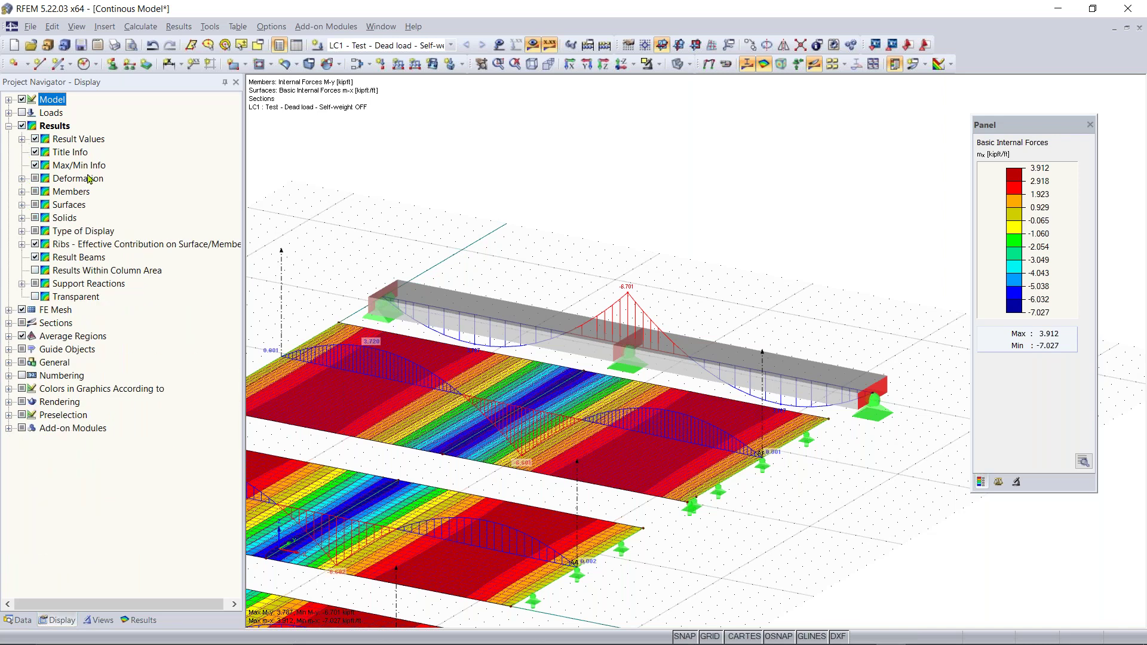
{"action": "left_click", "coordinate": [23, 191]}
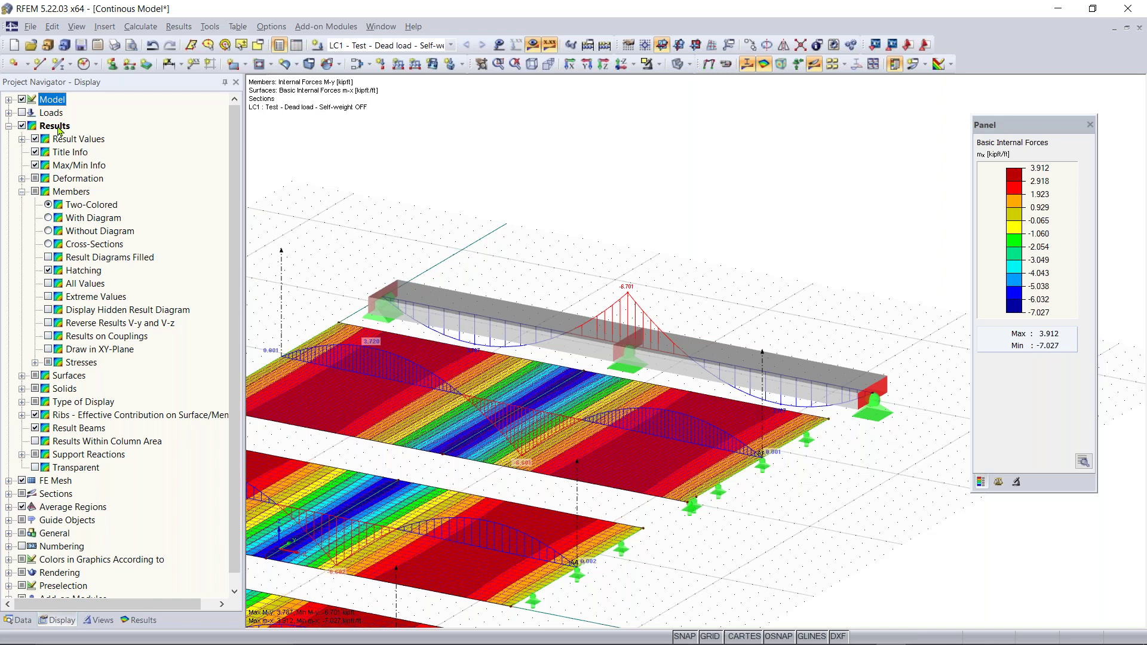
{"action": "left_click", "coordinate": [49, 218]}
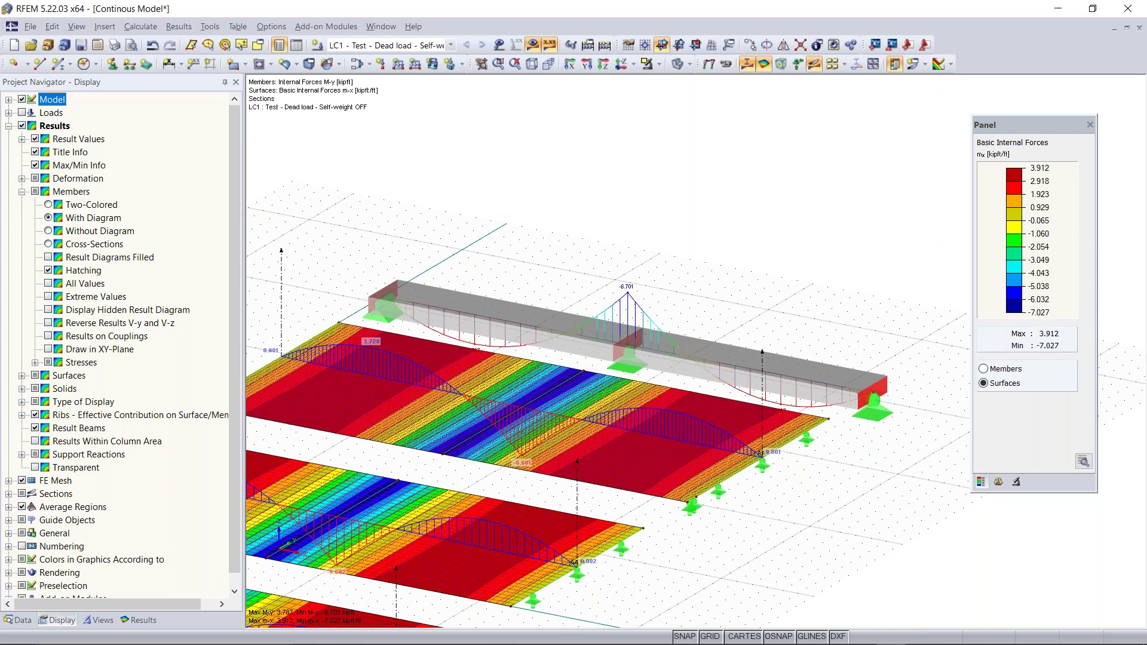
{"action": "left_click", "coordinate": [49, 245]}
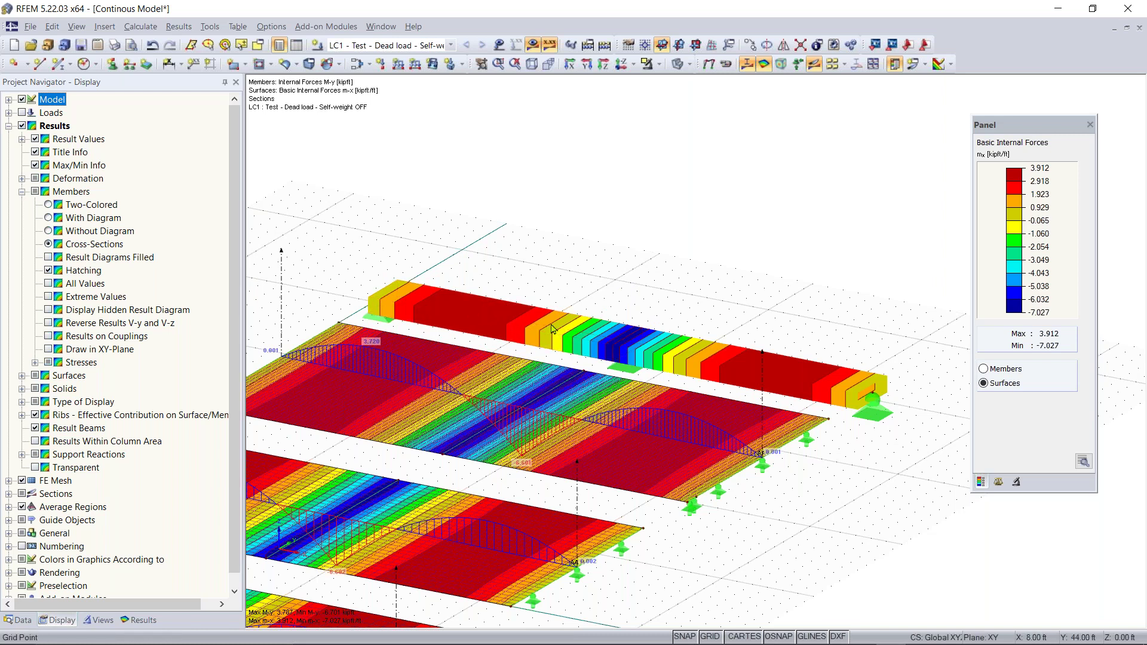
Step: Display the beam's My as a two-colored diagram and compare it with the mx section diagrams of the neighbouring slabs
{"action": "left_click", "coordinate": [49, 205]}
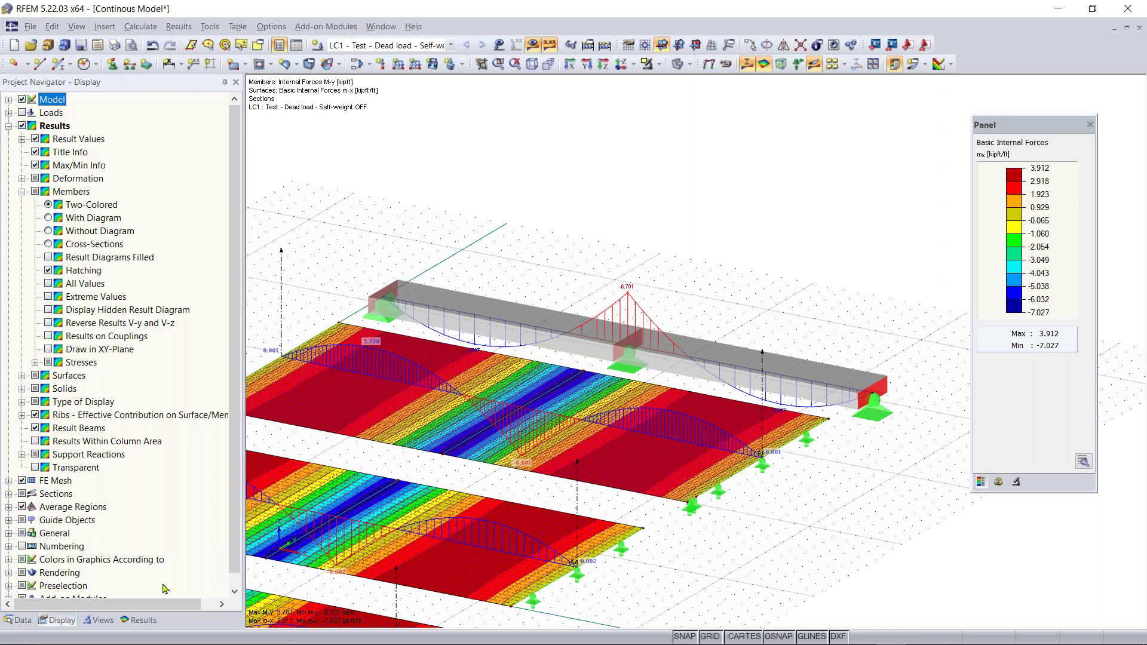
{"action": "left_click", "coordinate": [140, 620]}
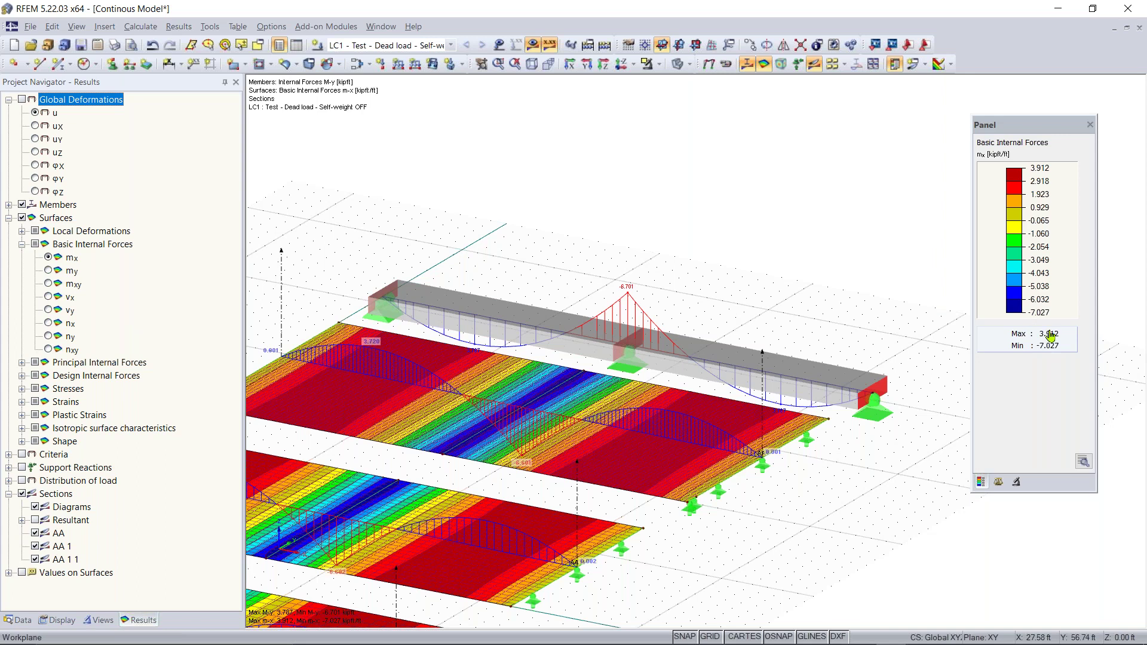
{"action": "scroll", "coordinate": [669, 300], "scroll_direction": "up", "scroll_amount": 1}
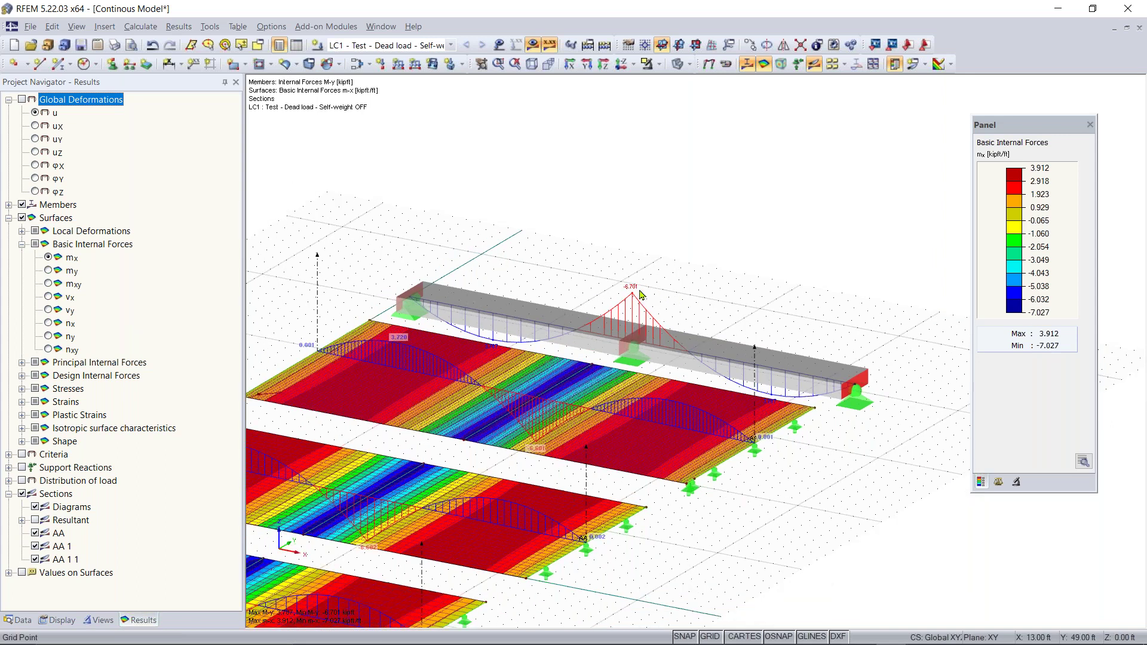
{"action": "scroll", "coordinate": [649, 280], "scroll_direction": "up", "scroll_amount": 3}
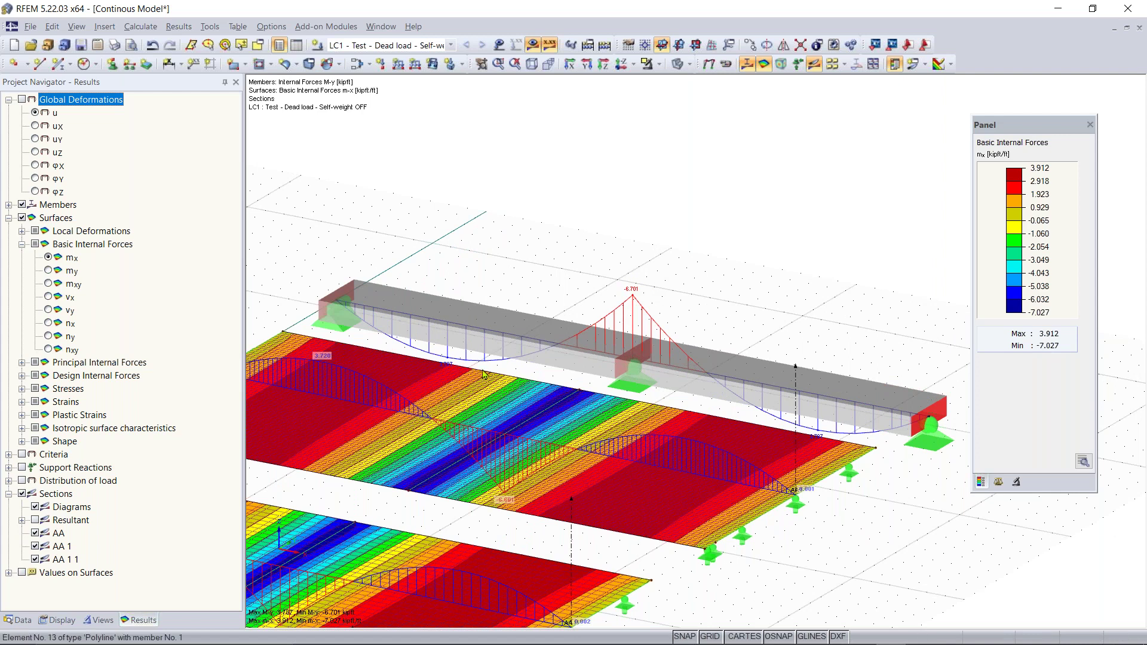
{"action": "scroll", "coordinate": [669, 319], "scroll_direction": "down", "scroll_amount": 1}
{"action": "scroll", "coordinate": [678, 334], "scroll_direction": "down", "scroll_amount": 1}
{"action": "scroll", "coordinate": [678, 334], "scroll_direction": "down", "scroll_amount": 2}
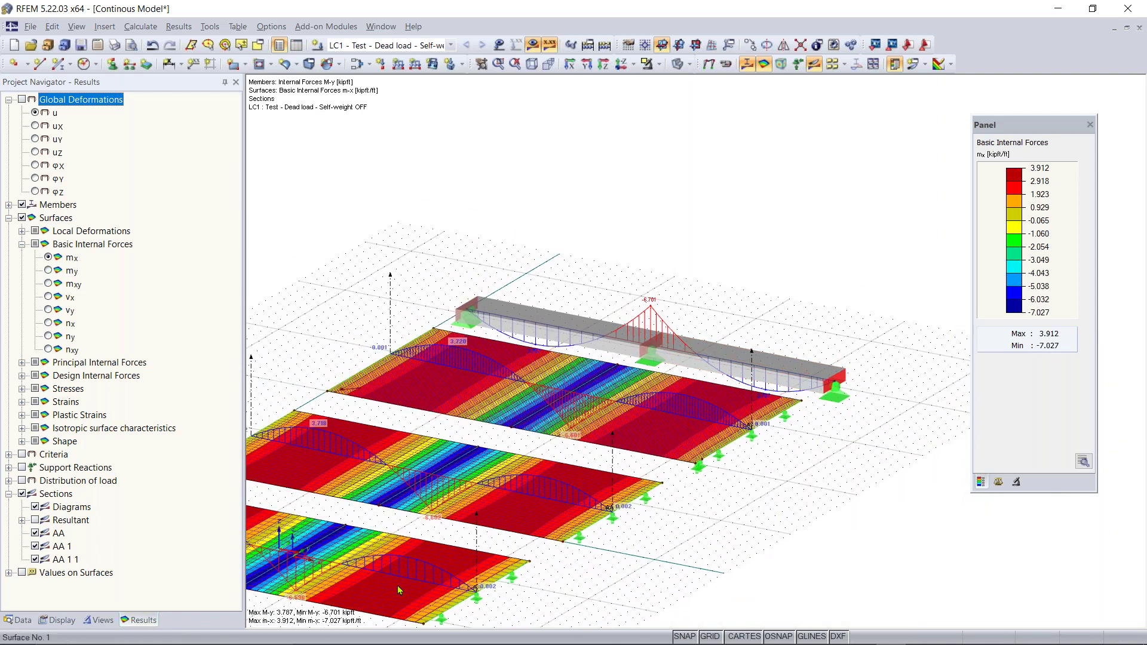
{"action": "scroll", "coordinate": [649, 338], "scroll_direction": "up", "scroll_amount": 3}
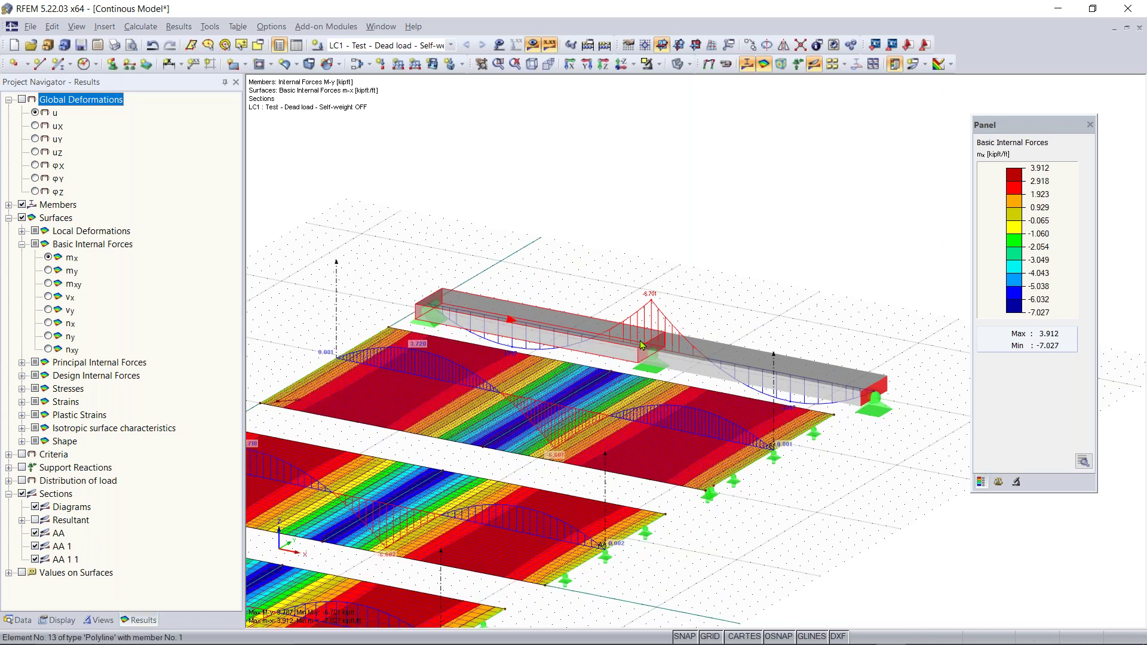
Step: Open the display properties for the beam's first span and bring up the font settings for member internal force results
{"action": "double_click", "coordinate": [515, 315]}
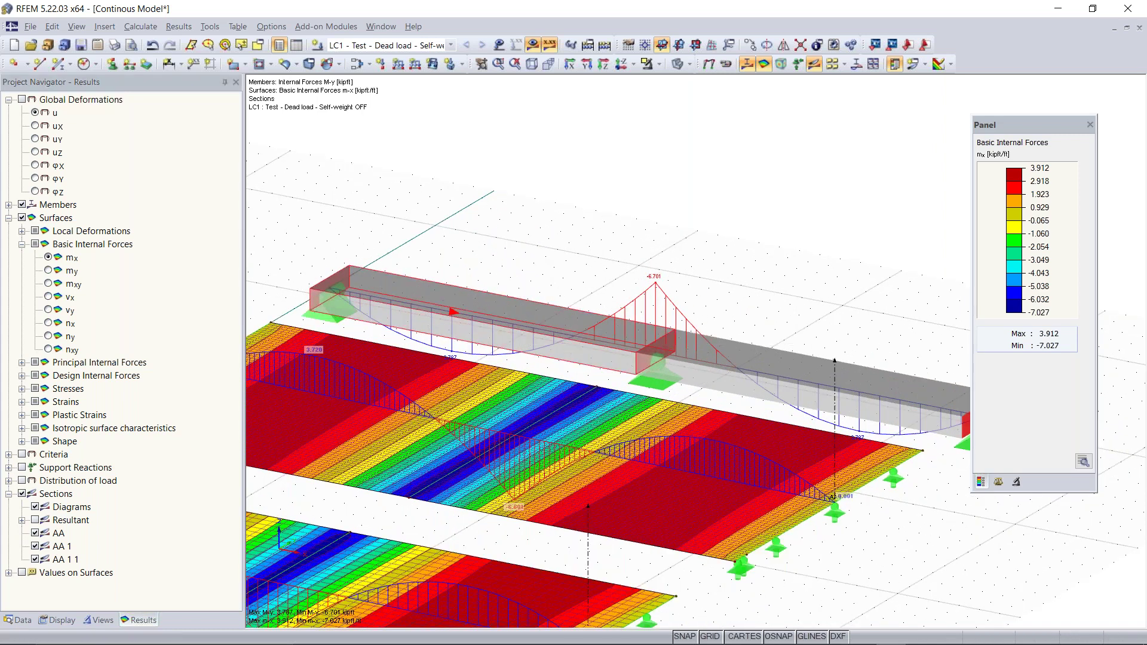
{"action": "right_click", "coordinate": [520, 316]}
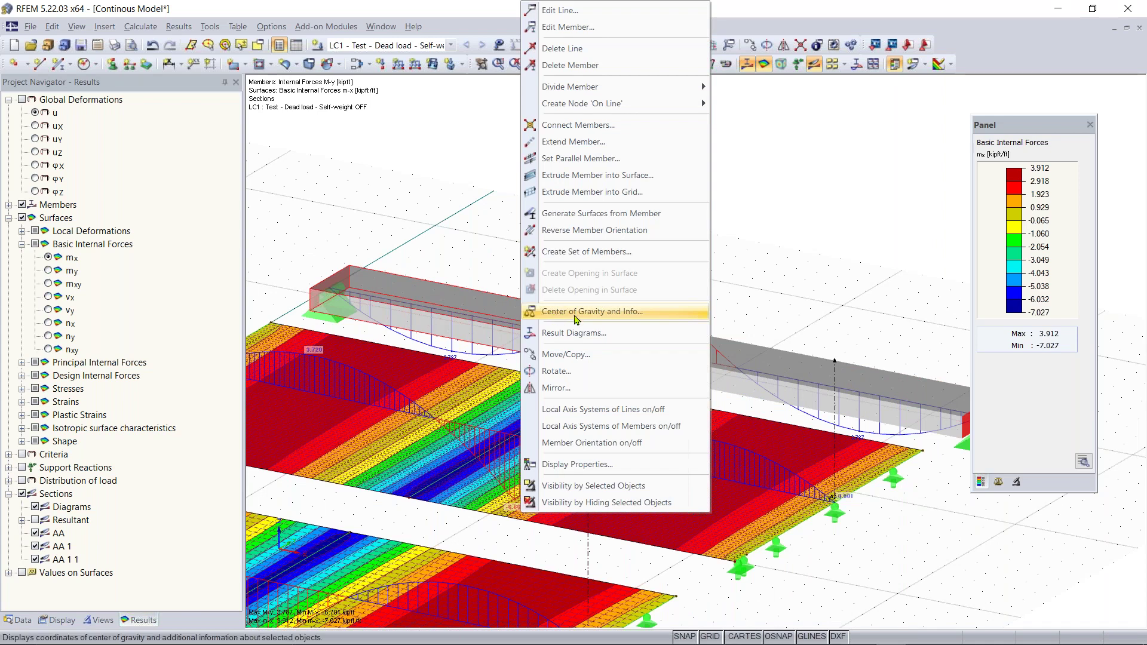
{"action": "left_click", "coordinate": [598, 465]}
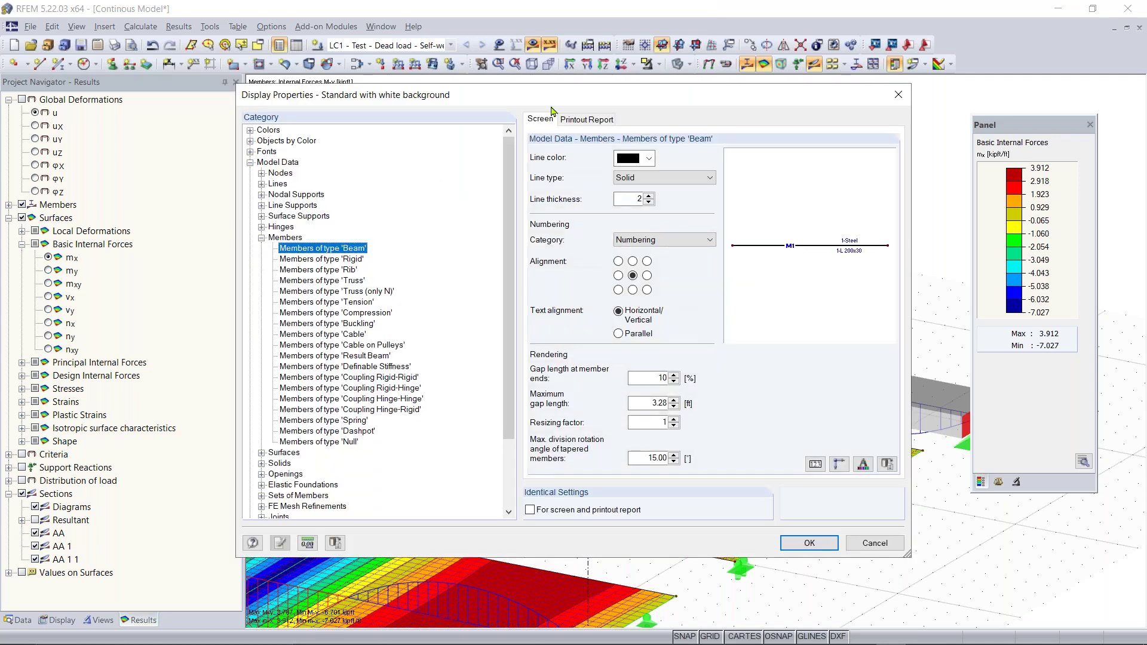
{"action": "scroll", "coordinate": [251, 171], "scroll_direction": "down", "scroll_amount": 2}
{"action": "left_click", "coordinate": [250, 172]}
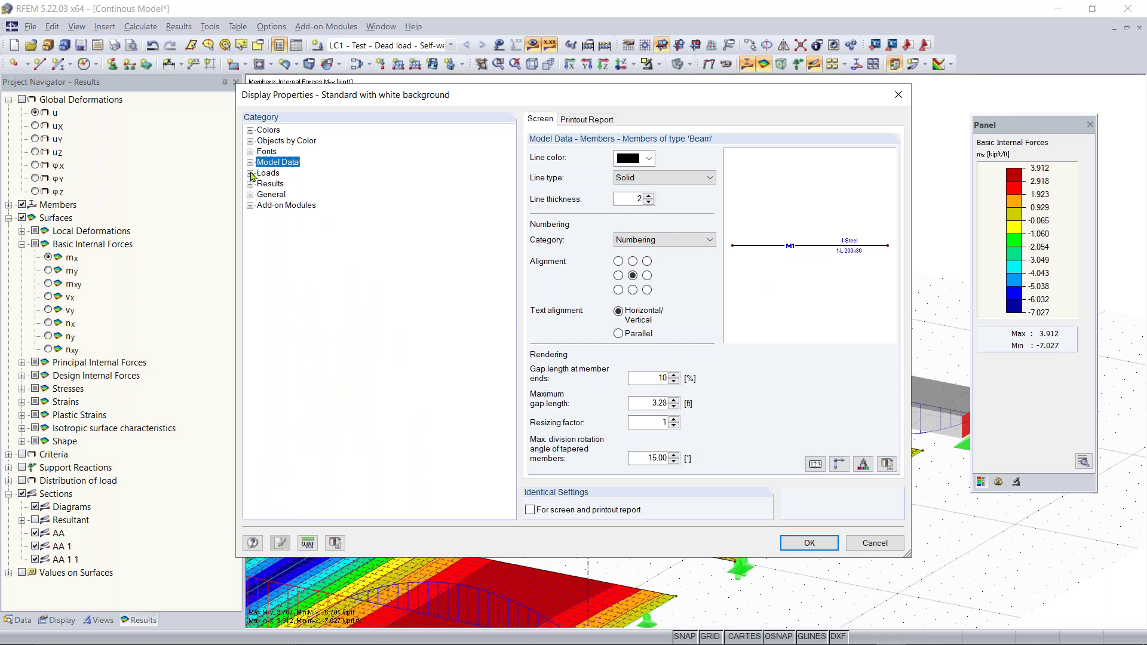
{"action": "left_click", "coordinate": [251, 173]}
{"action": "left_click", "coordinate": [305, 215]}
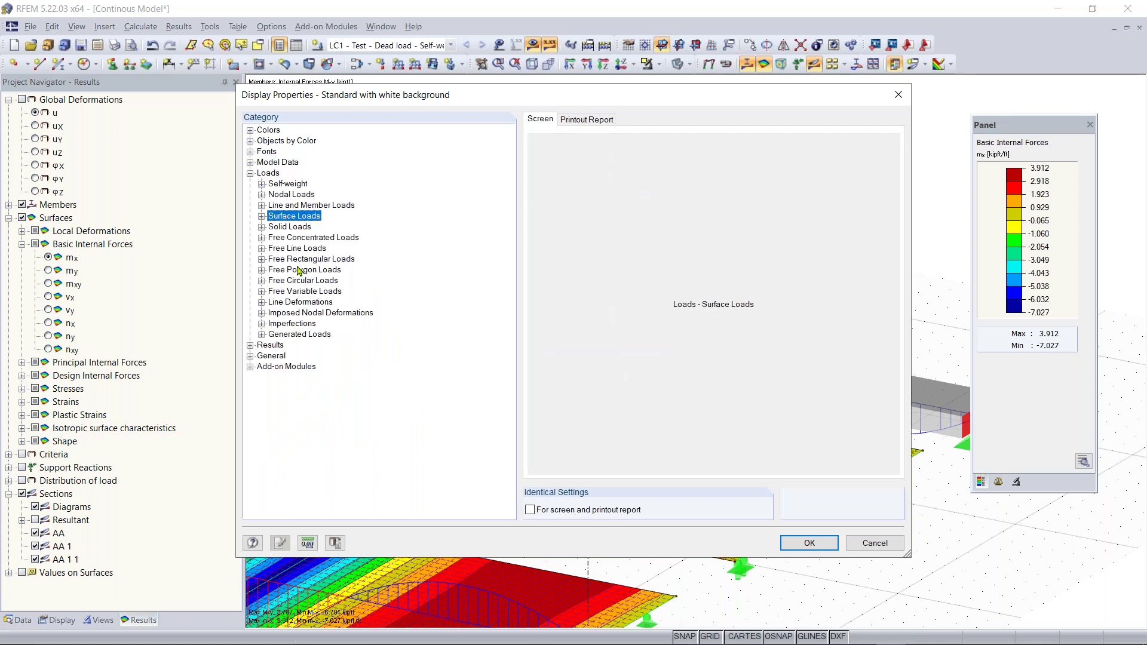
{"action": "left_click", "coordinate": [251, 173]}
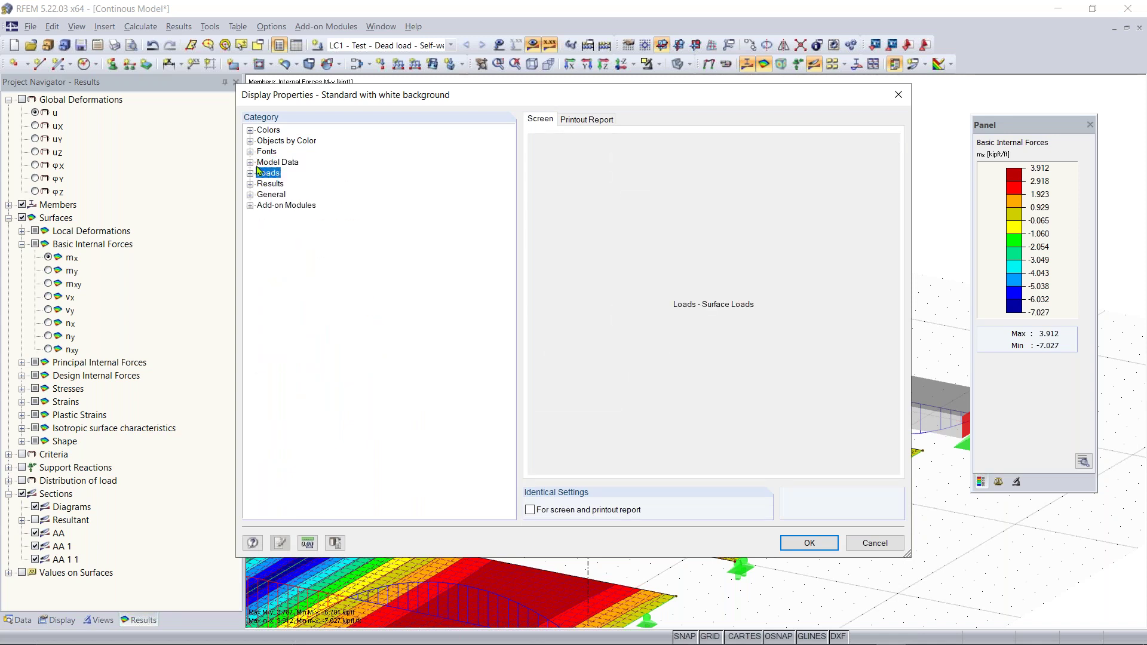
{"action": "left_click", "coordinate": [250, 152]}
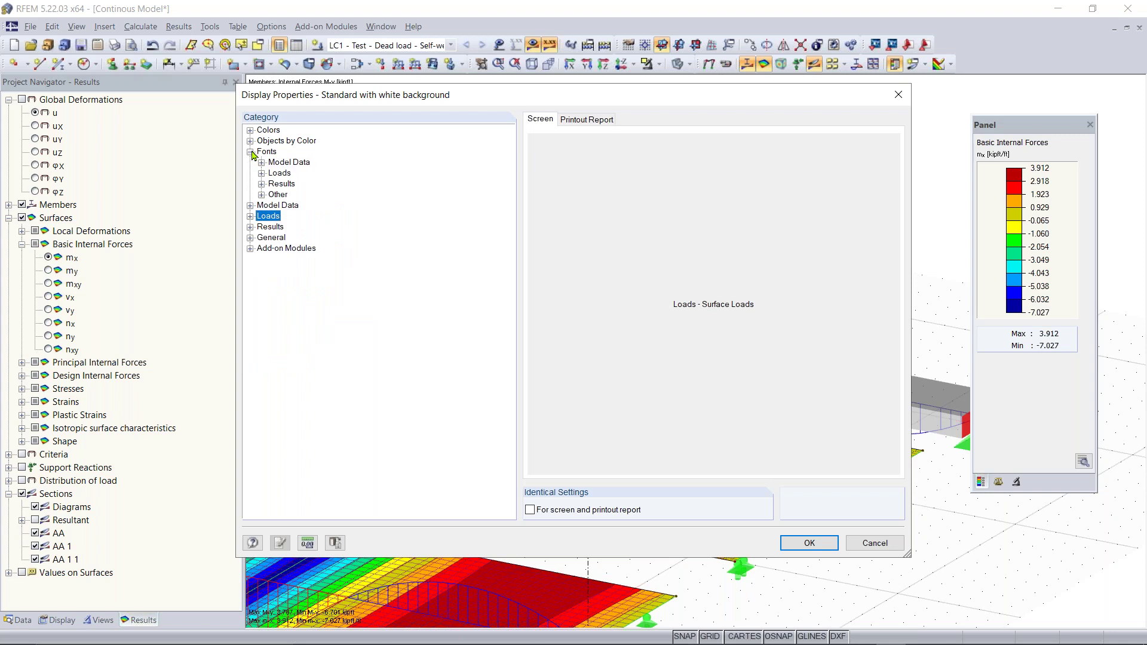
{"action": "left_click", "coordinate": [262, 183]}
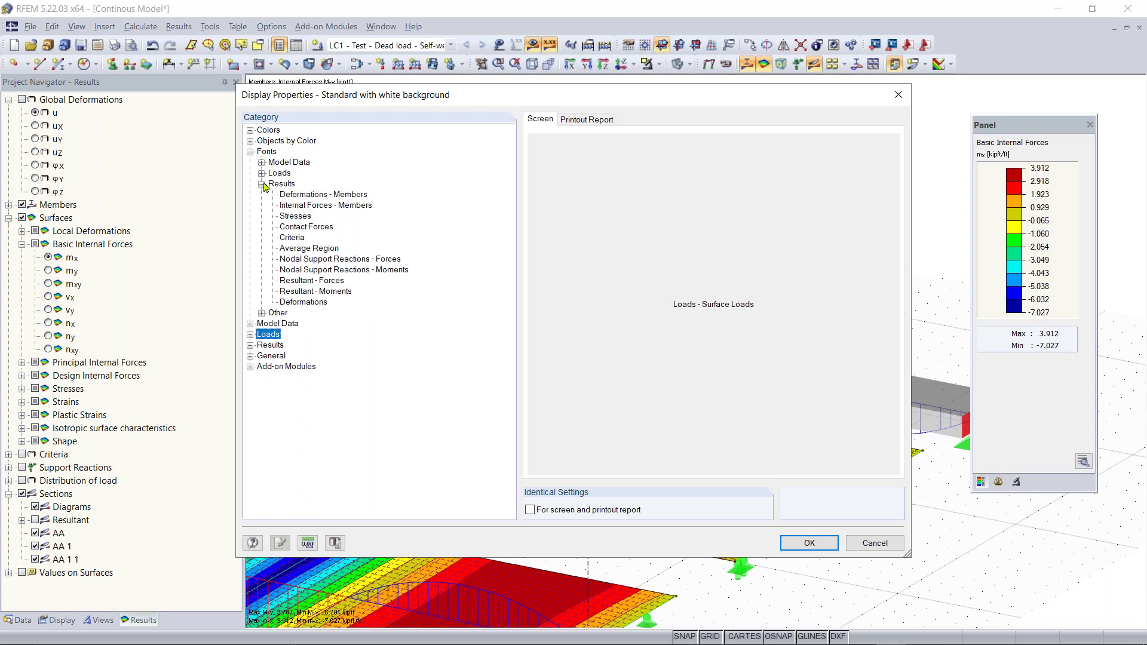
{"action": "left_click", "coordinate": [346, 205]}
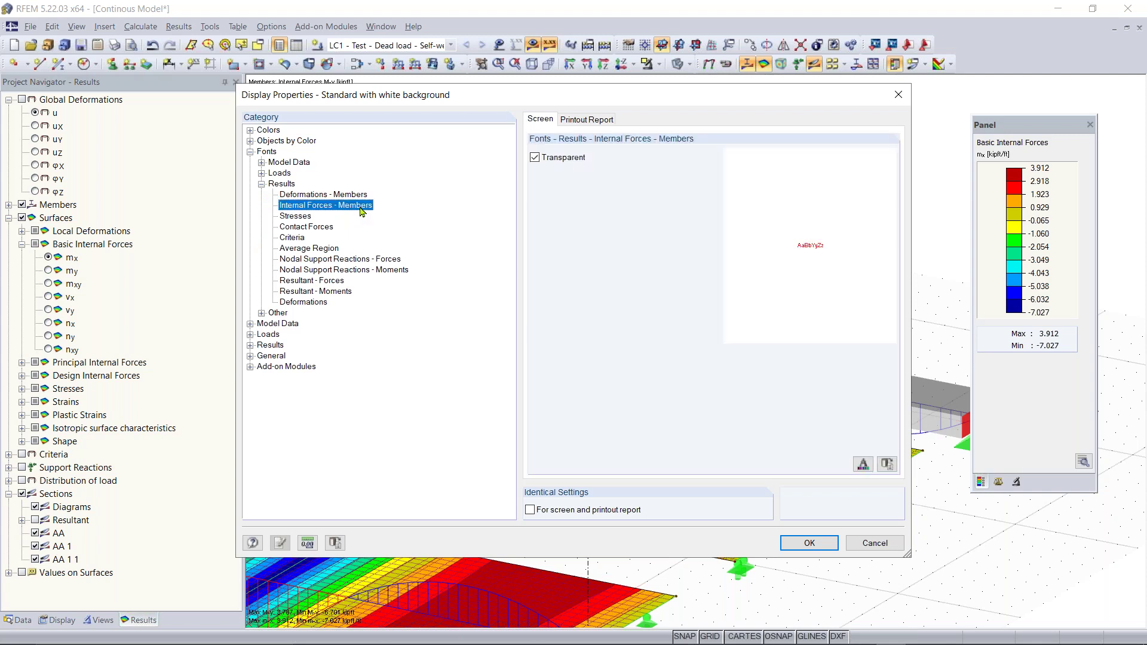
Step: Set the font size of the member internal force values to 11 and apply the display properties
{"action": "left_click", "coordinate": [864, 465]}
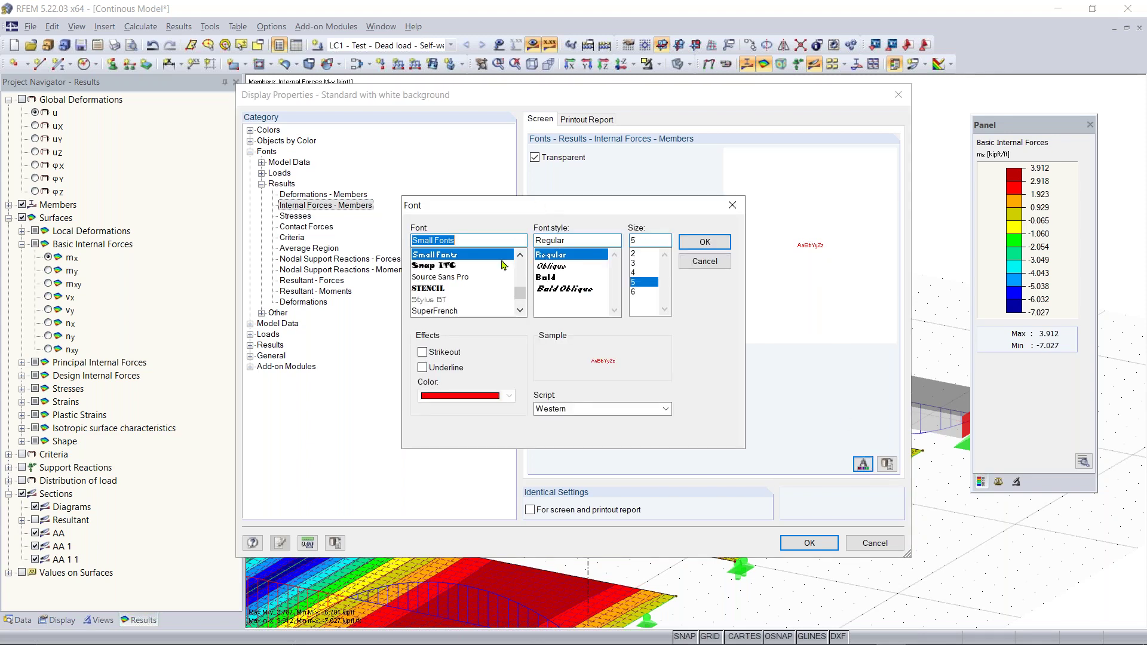
{"action": "left_click", "coordinate": [639, 241]}
{"action": "type", "text": "11"}
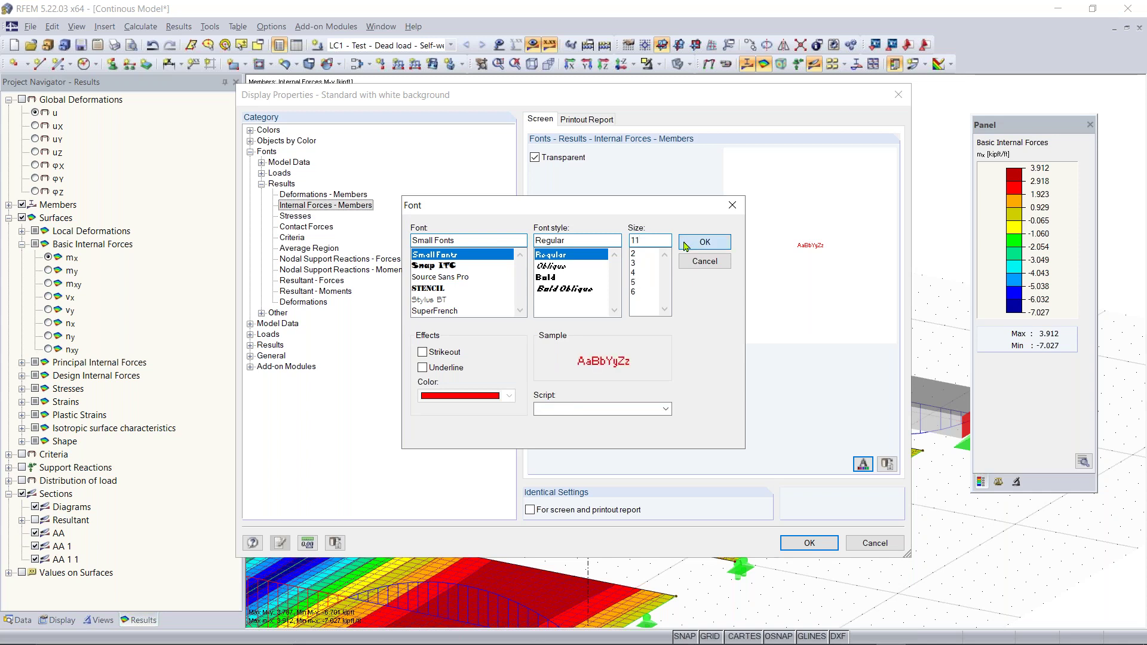
{"action": "left_click", "coordinate": [705, 243]}
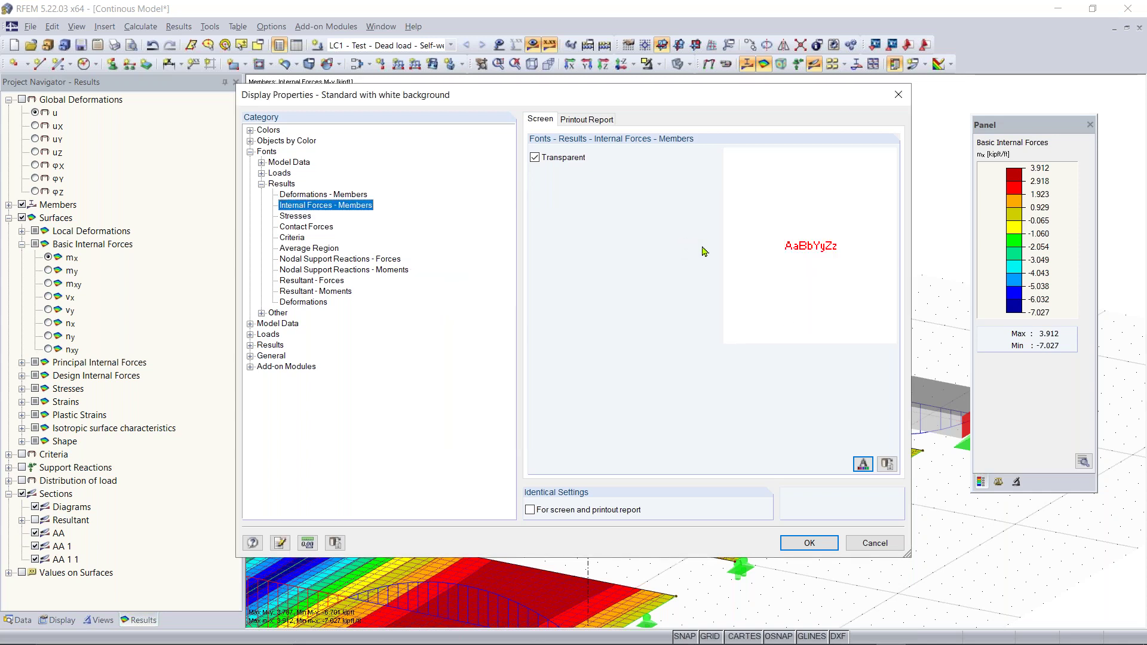
{"action": "left_click", "coordinate": [810, 548]}
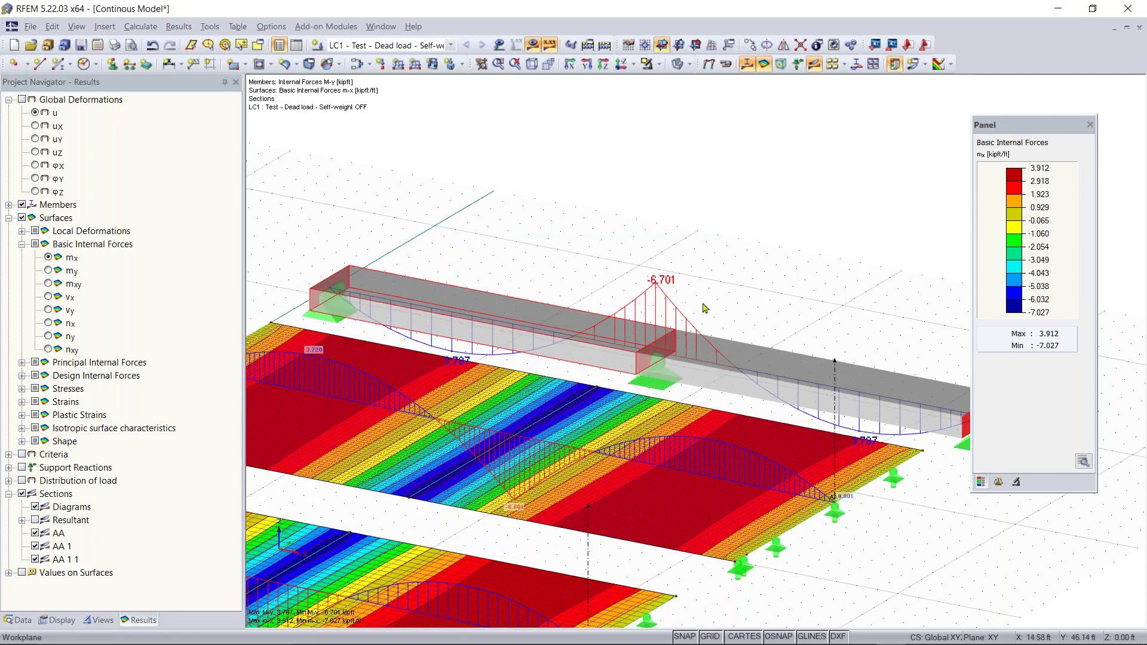
Step: Compare the beam's My values at the middle support and in the spans with the slabs' mx results
{"action": "middle_click_drag", "start_coordinate": [724, 296], "coordinate": [571, 268]}
{"action": "middle_click_drag", "start_coordinate": [624, 321], "coordinate": [533, 374]}
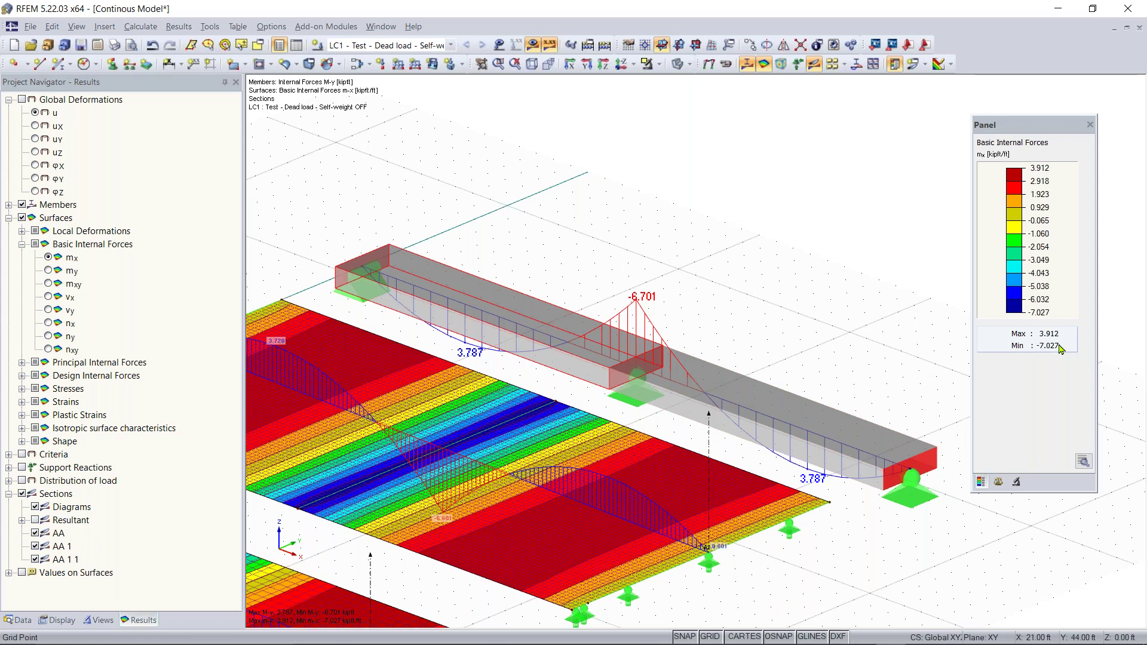
{"action": "scroll", "coordinate": [636, 353], "scroll_direction": "down", "scroll_amount": 2}
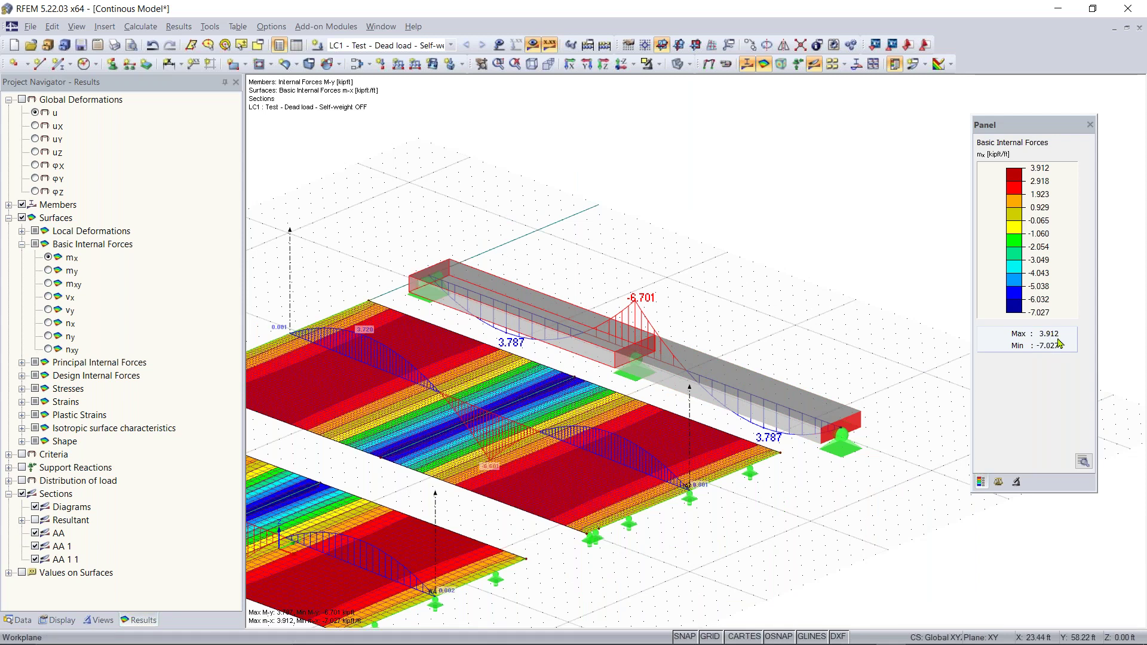
{"action": "scroll", "coordinate": [490, 407], "scroll_direction": "down", "scroll_amount": 2}
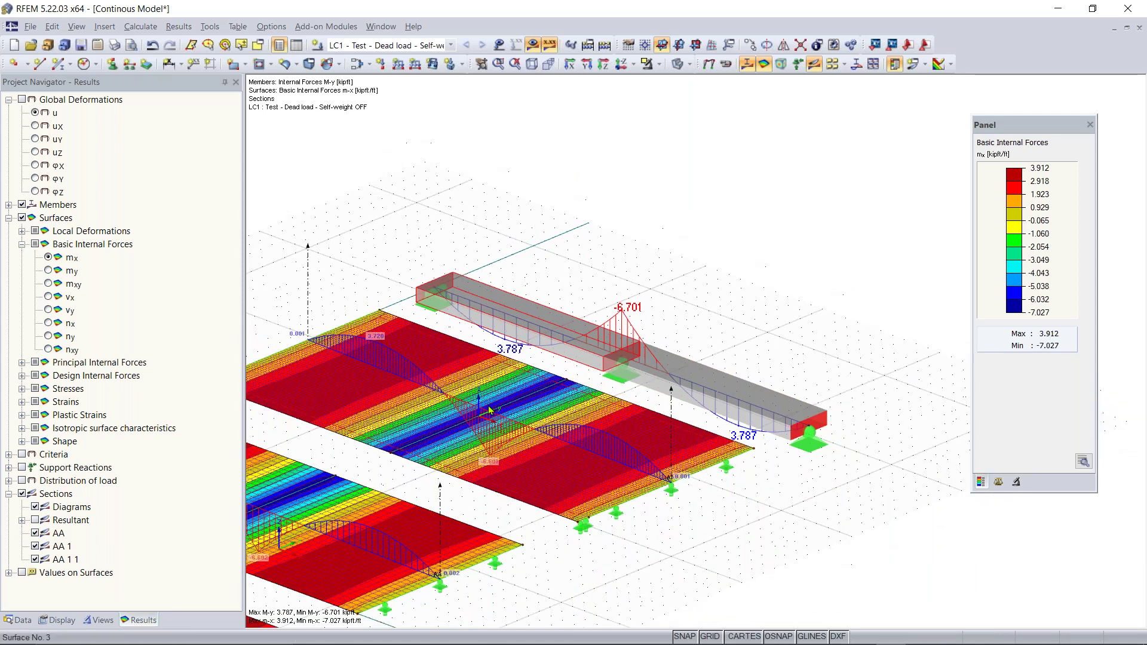
{"action": "middle_click_drag", "start_coordinate": [489, 407], "coordinate": [617, 327]}
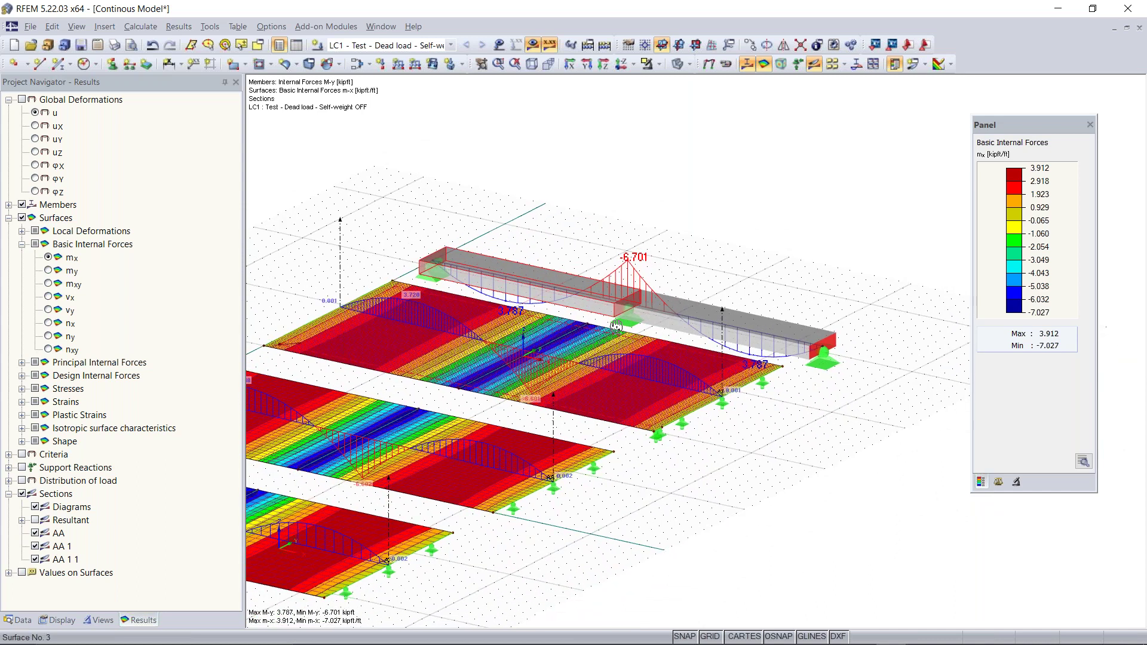
{"action": "middle_click_drag", "start_coordinate": [391, 416], "coordinate": [678, 237], "text": "ctrl"}
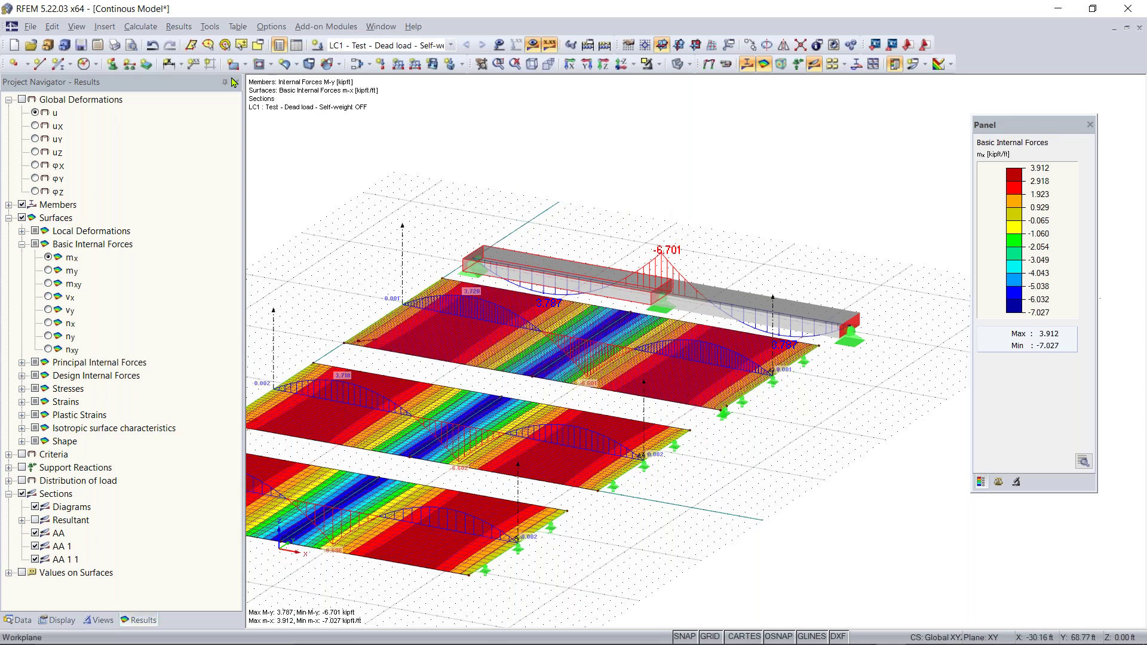
Step: Review the target length of finite elements in the model's FE mesh settings and close the settings
{"action": "left_click", "coordinate": [143, 27]}
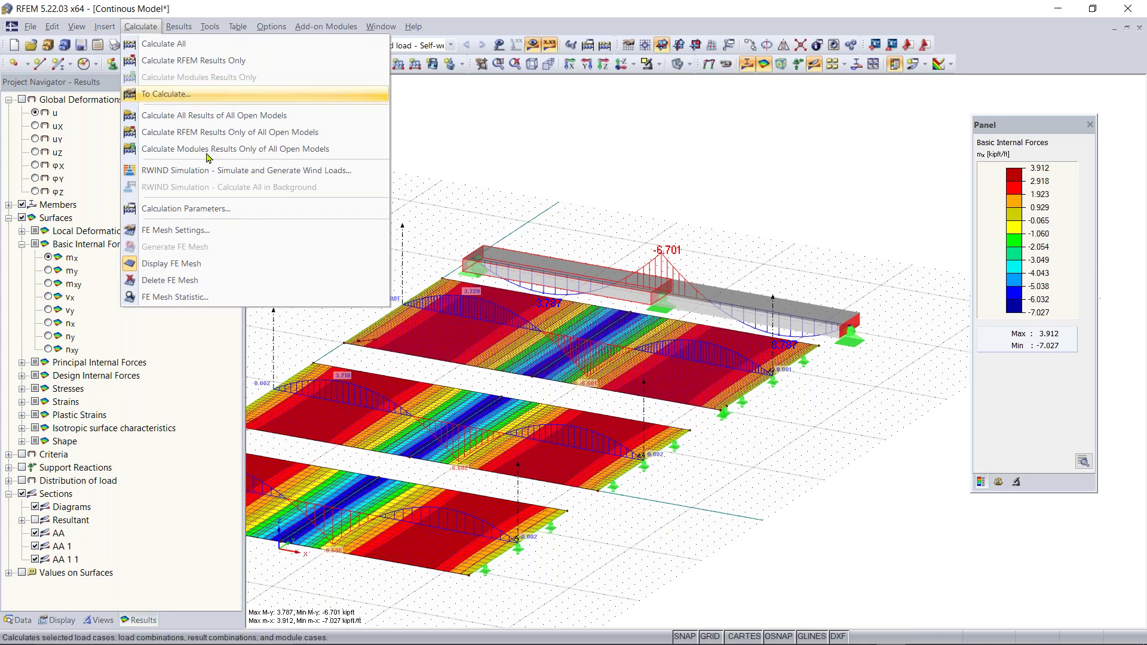
{"action": "left_click", "coordinate": [199, 233]}
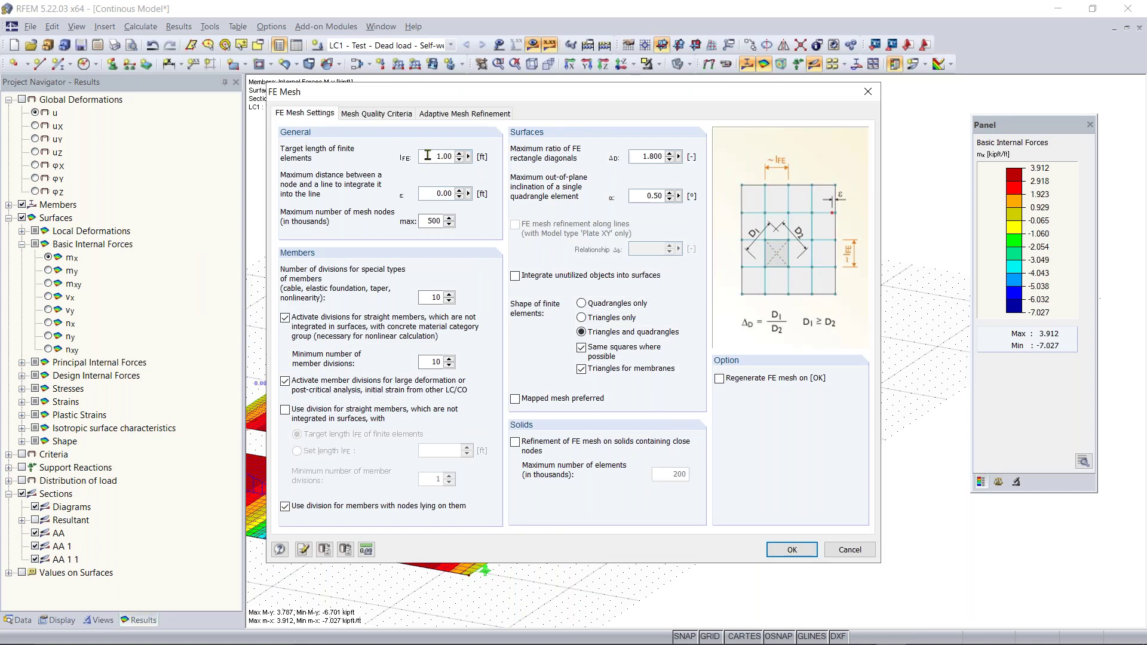
{"action": "left_click_drag", "start_coordinate": [516, 90], "coordinate": [699, 139]}
{"action": "left_click_drag", "start_coordinate": [624, 142], "coordinate": [385, 62]}
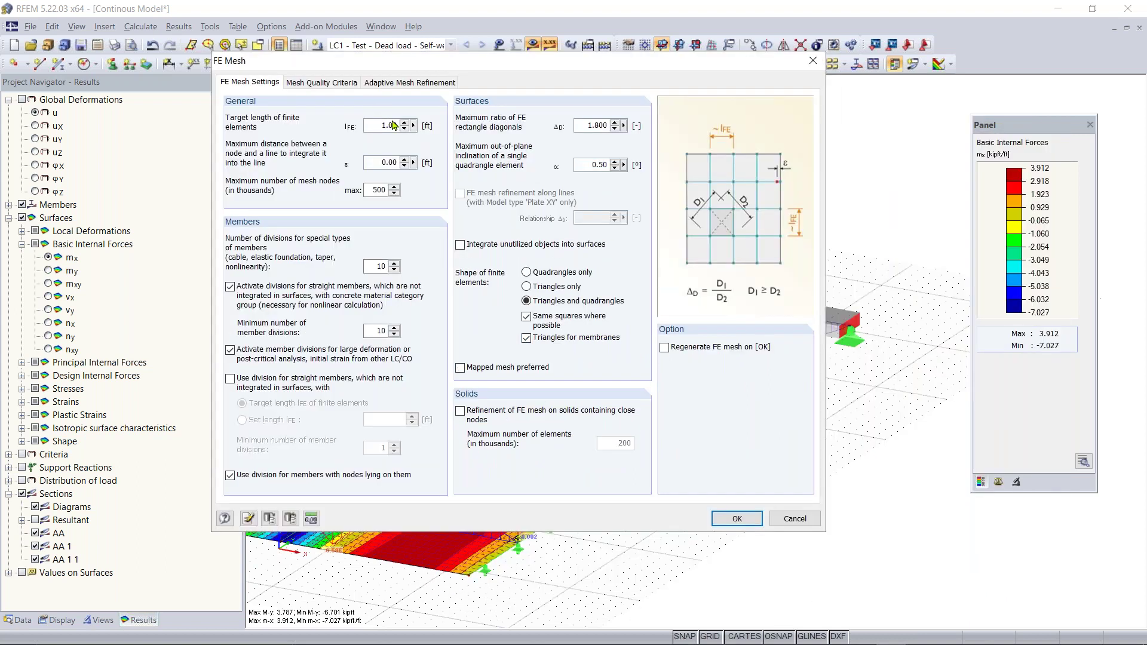
{"action": "left_click", "coordinate": [736, 519]}
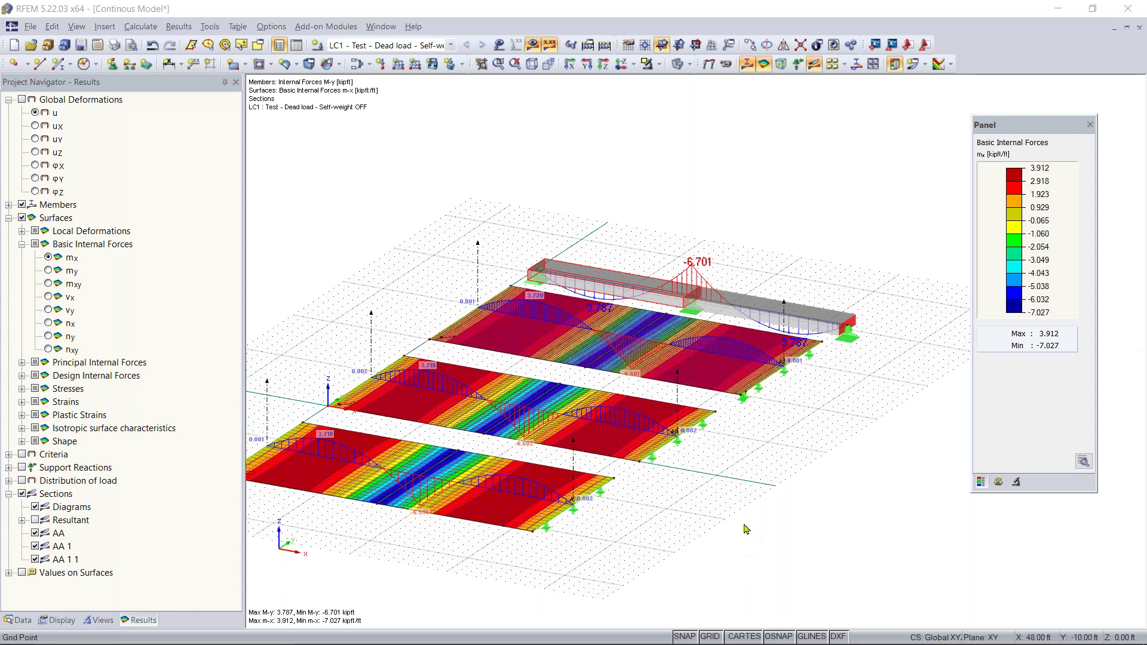
Step: Deactivate the shear stiffness of members in the global calculation parameters and accept the deletion of all results
{"action": "middle_click_drag", "start_coordinate": [743, 468], "coordinate": [793, 460]}
{"action": "scroll", "coordinate": [793, 460], "scroll_direction": "up", "scroll_amount": 1}
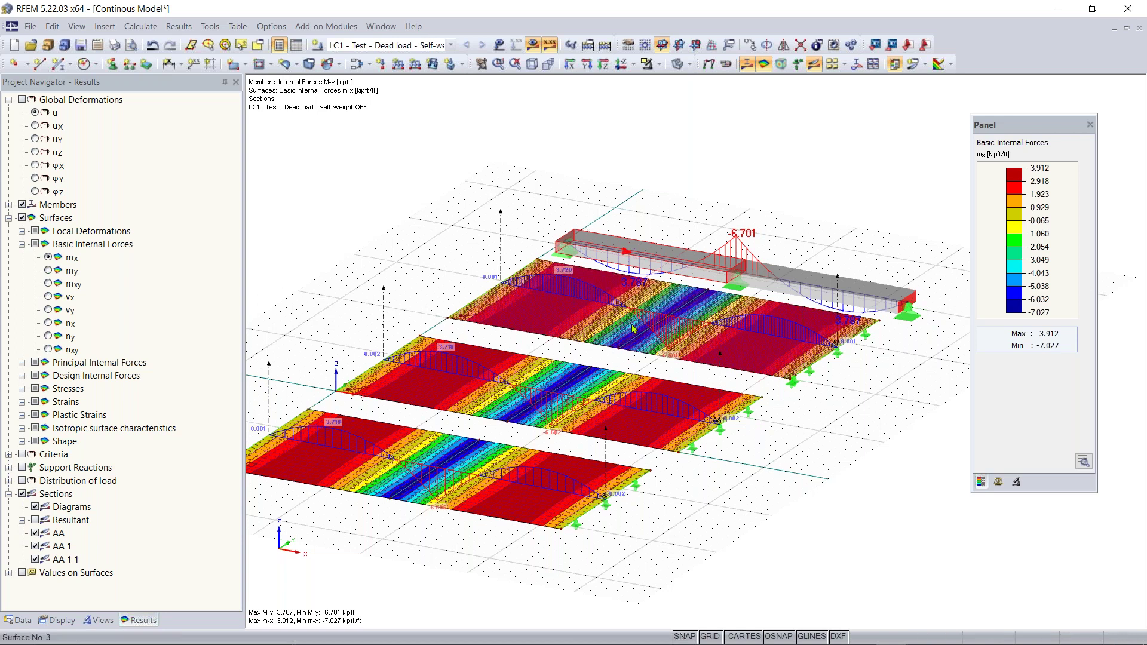
{"action": "middle_click_drag", "start_coordinate": [794, 425], "coordinate": [770, 418], "text": "ctrl"}
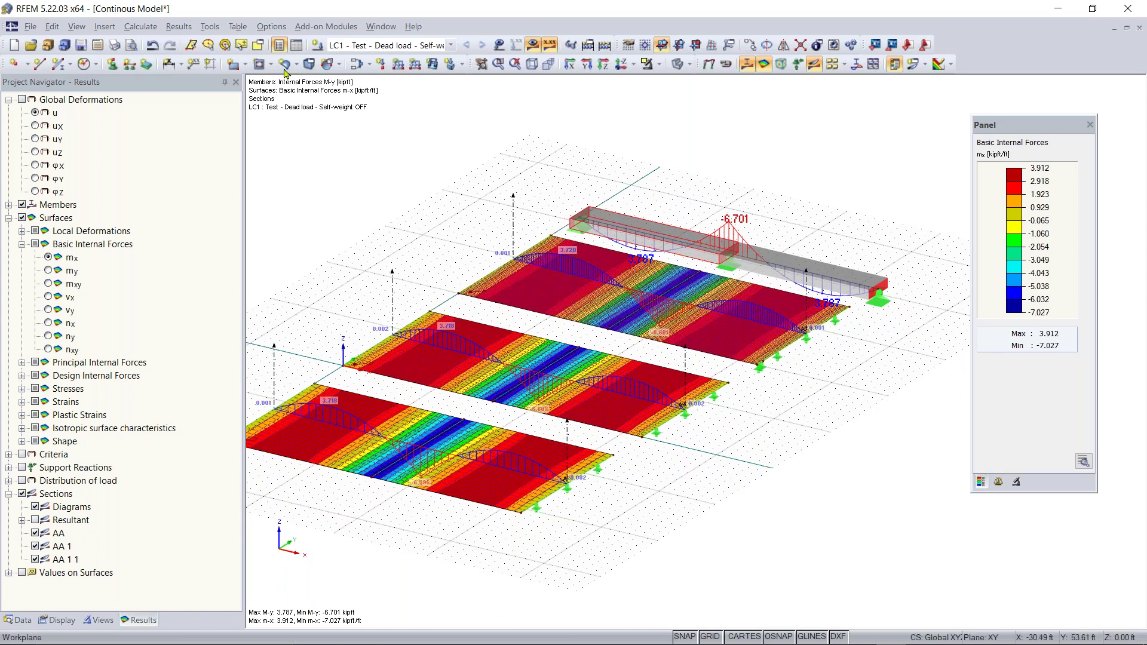
{"action": "left_click", "coordinate": [151, 28]}
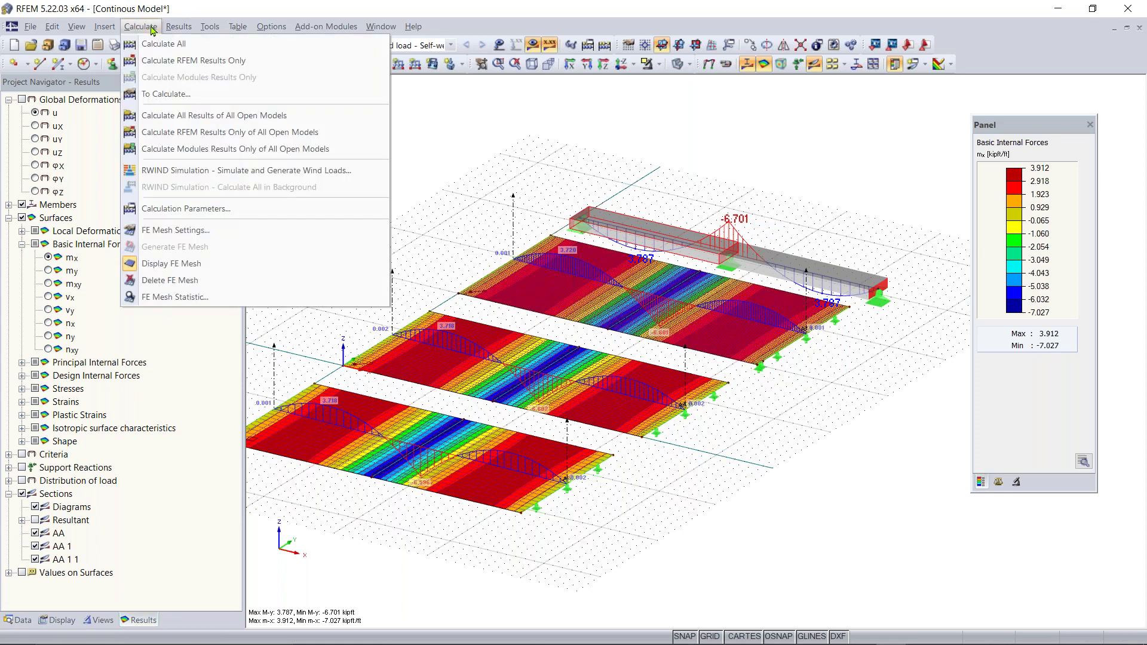
{"action": "left_click", "coordinate": [197, 209]}
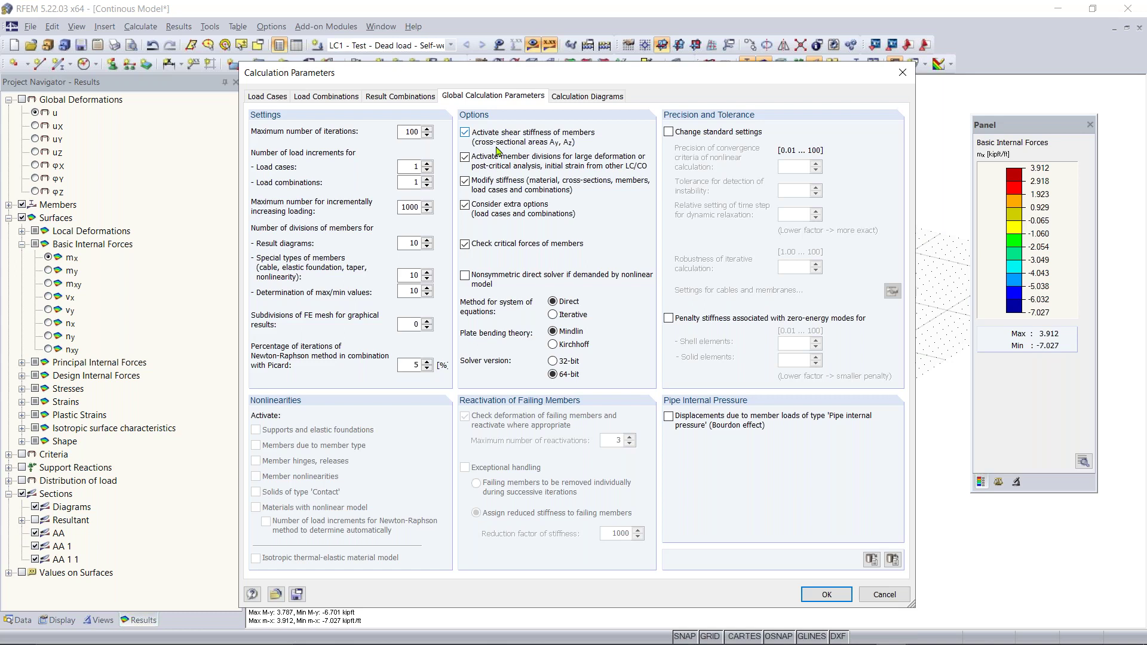
{"action": "left_click", "coordinate": [491, 143]}
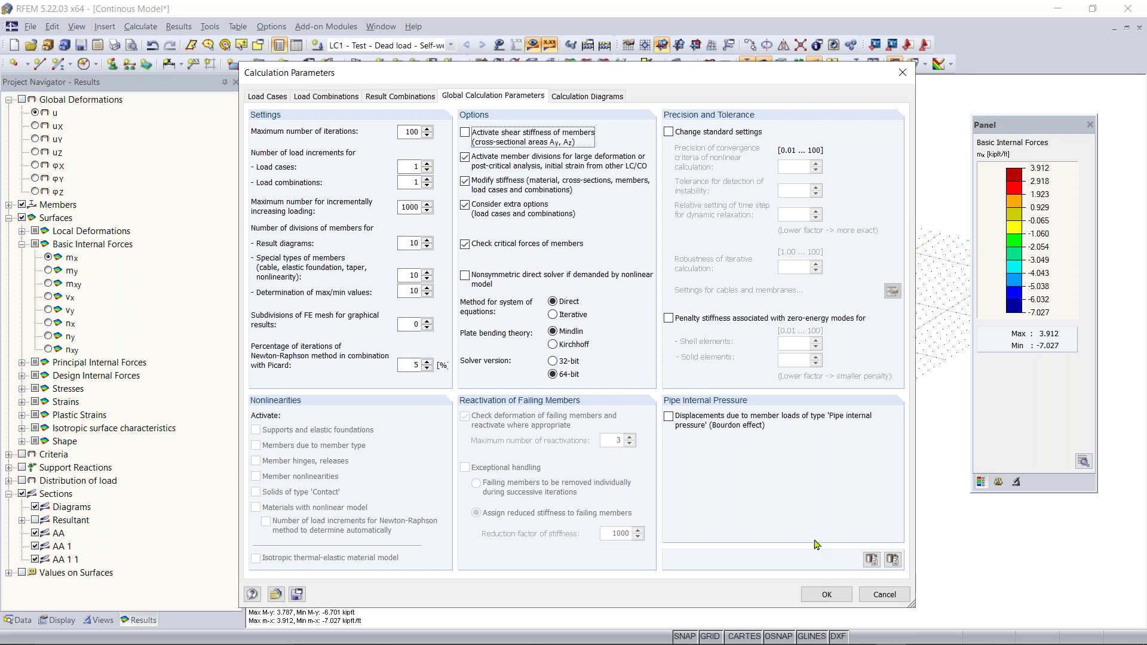
{"action": "left_click", "coordinate": [826, 594]}
{"action": "left_click_drag", "start_coordinate": [590, 300], "coordinate": [565, 287]}
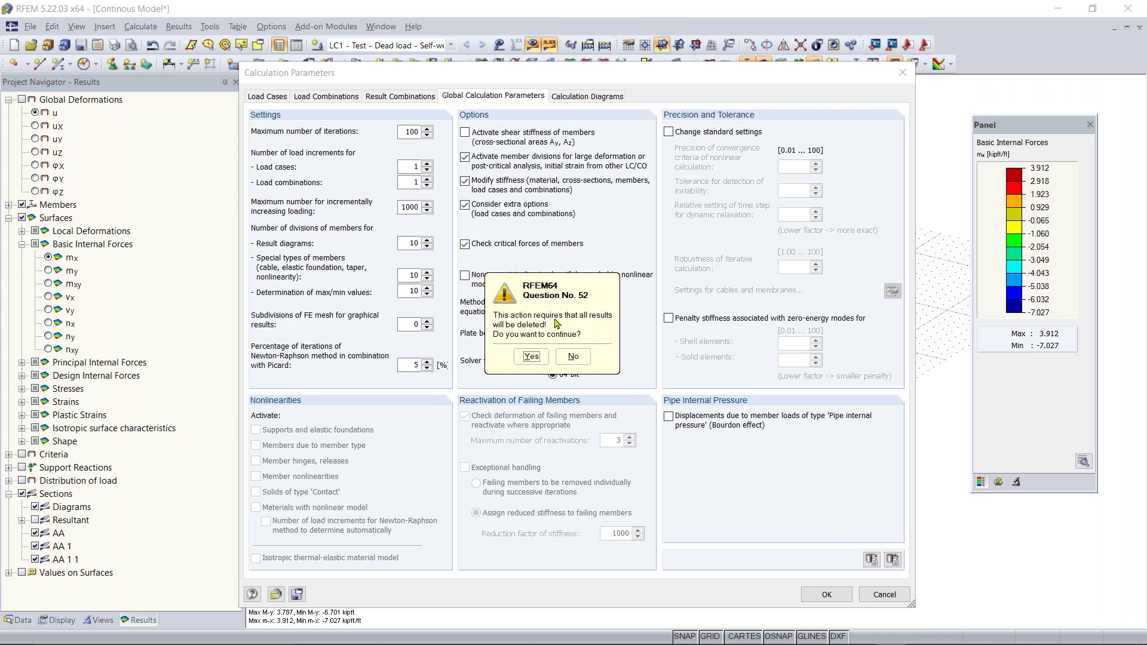
{"action": "left_click", "coordinate": [532, 356]}
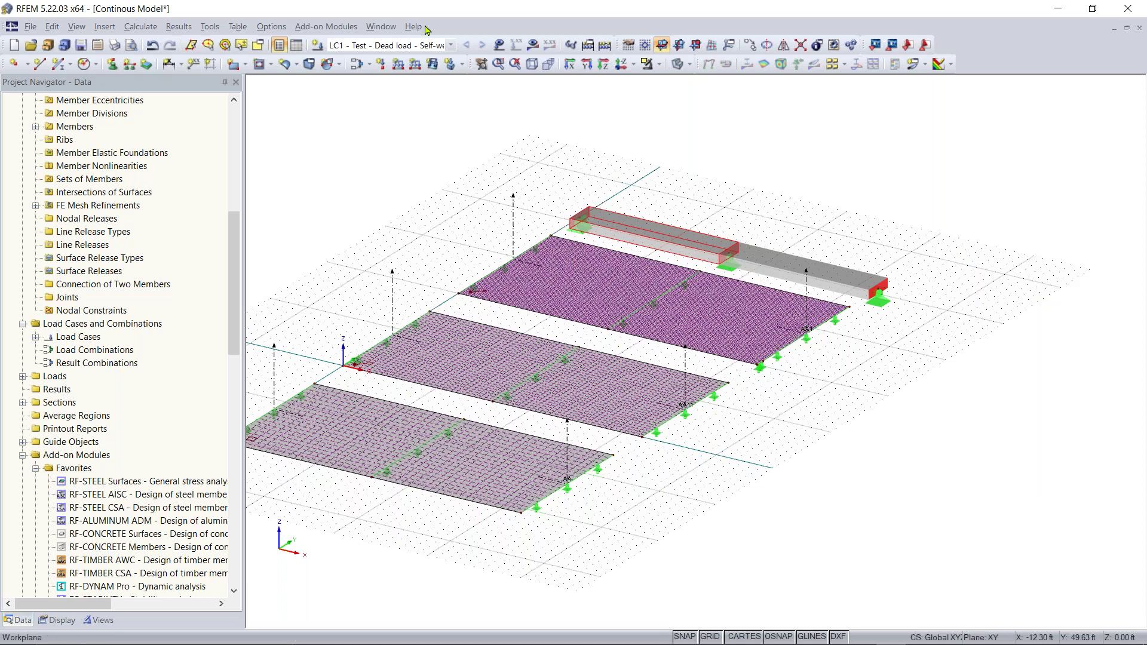
Step: Calculate the LC1 results and inspect the beam's My values beside the slabs' mx results
{"action": "left_click", "coordinate": [532, 45]}
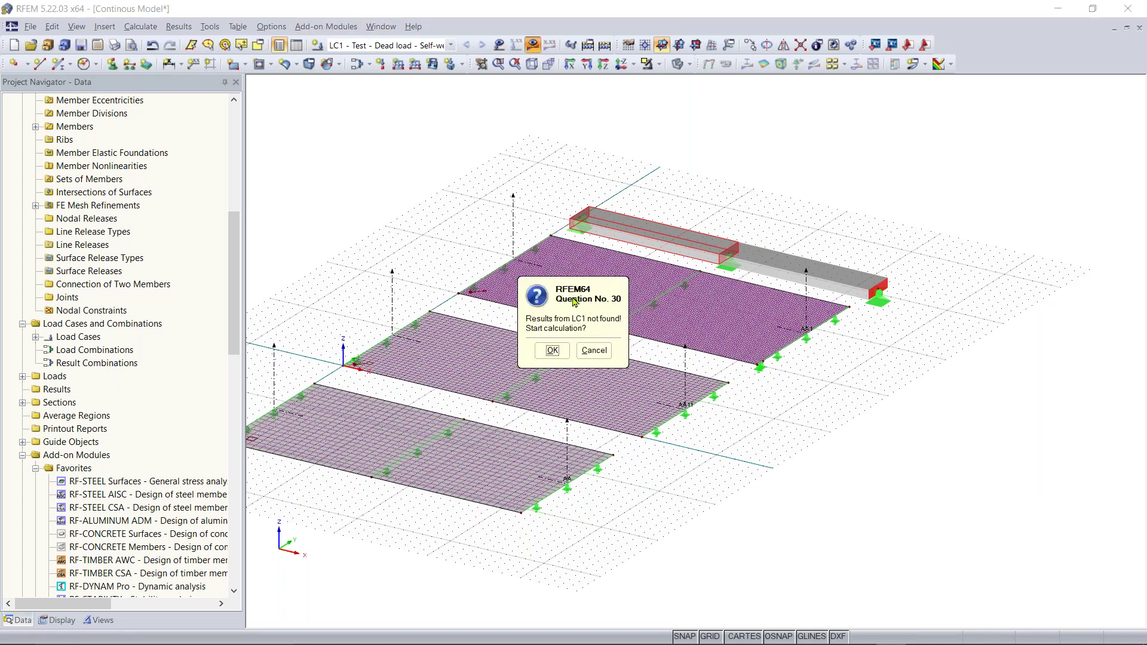
{"action": "left_click", "coordinate": [552, 350]}
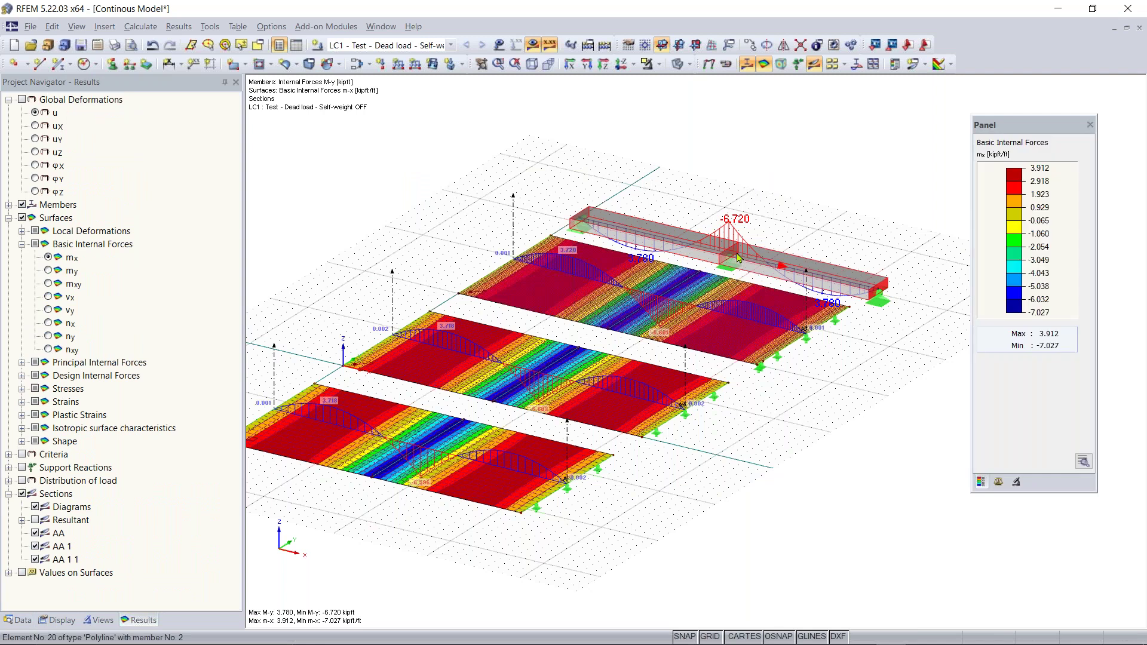
{"action": "scroll", "coordinate": [777, 200], "scroll_direction": "up", "scroll_amount": 2}
{"action": "mouse_move", "coordinate": [737, 271]}
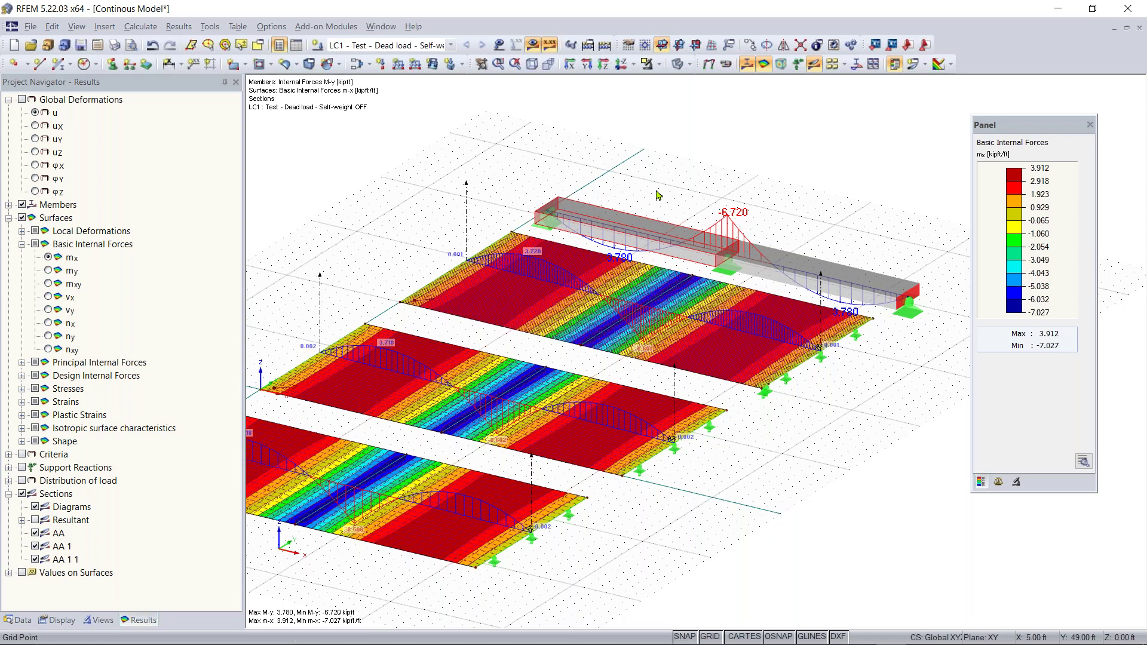
{"action": "scroll", "coordinate": [559, 461], "scroll_direction": "down", "scroll_amount": 1}
{"action": "middle_click_drag", "start_coordinate": [559, 461], "coordinate": [609, 449]}
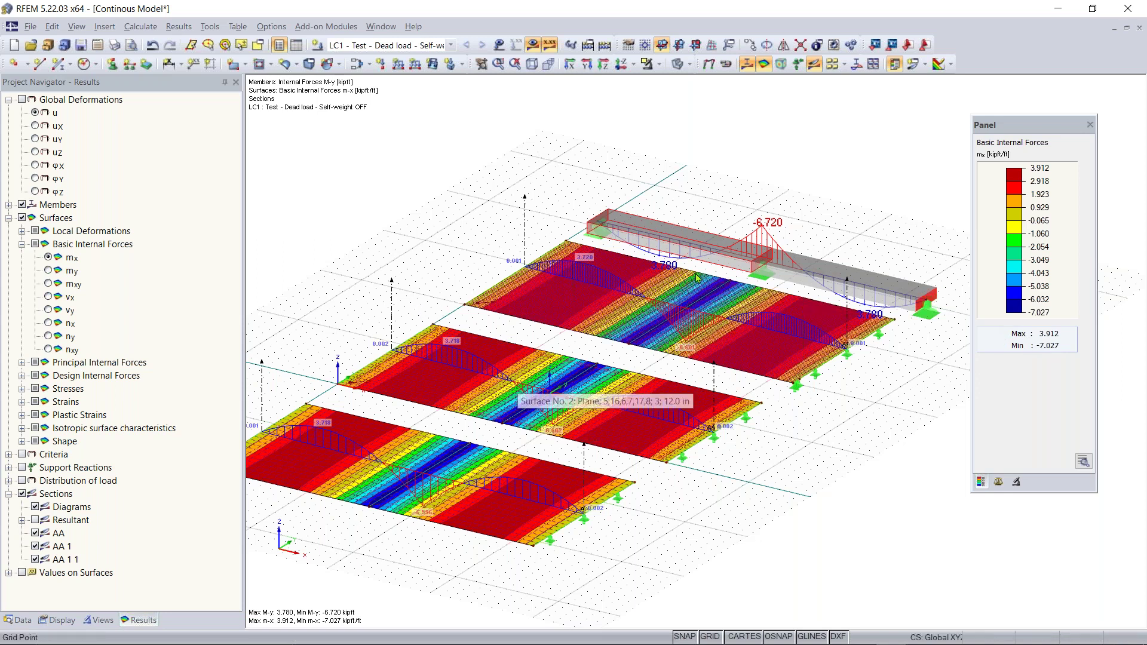
Step: Examine the result diagrams of deformation u and moment My along the beam's first-span member, and close them
{"action": "right_click", "coordinate": [734, 269]}
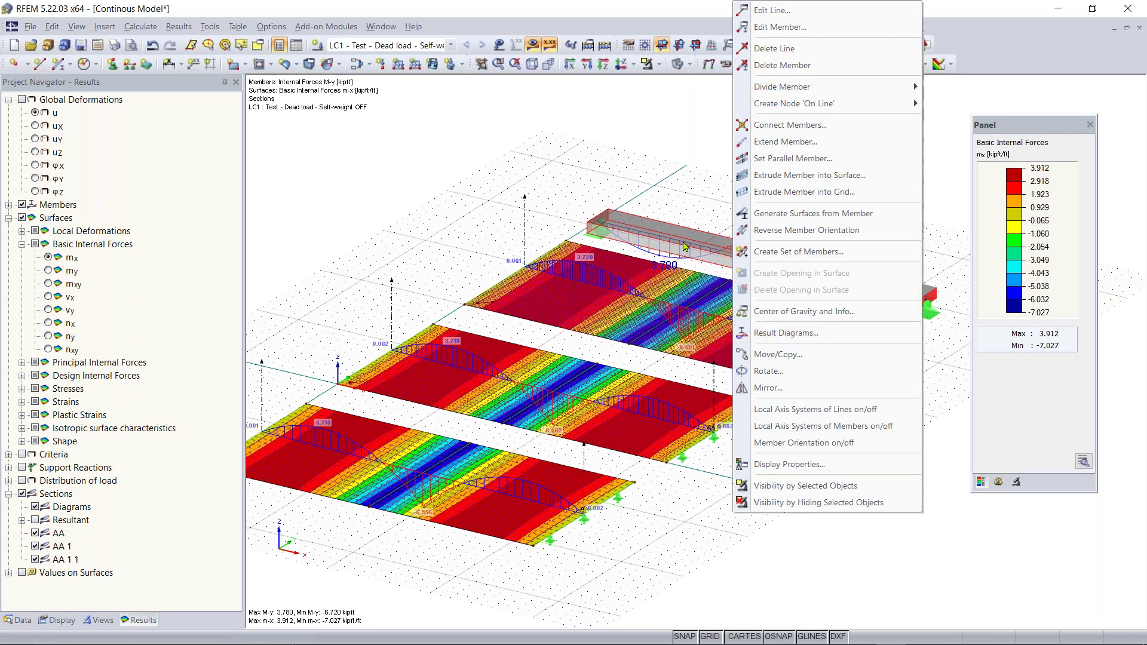
{"action": "left_click", "coordinate": [813, 334]}
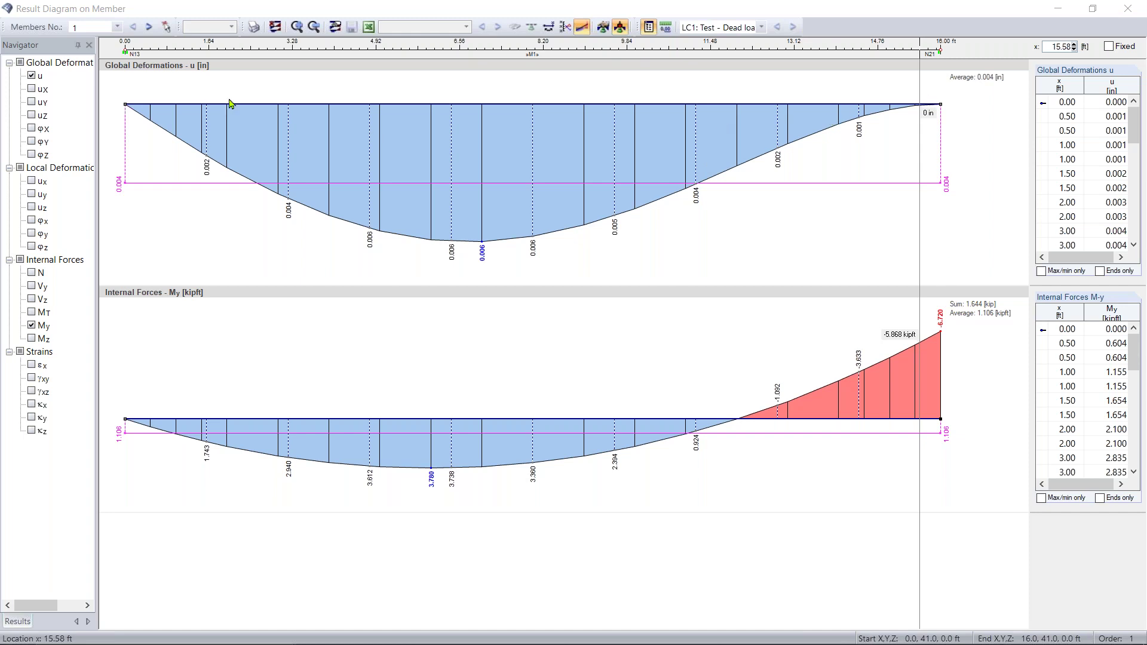
{"action": "left_click", "coordinate": [130, 60]}
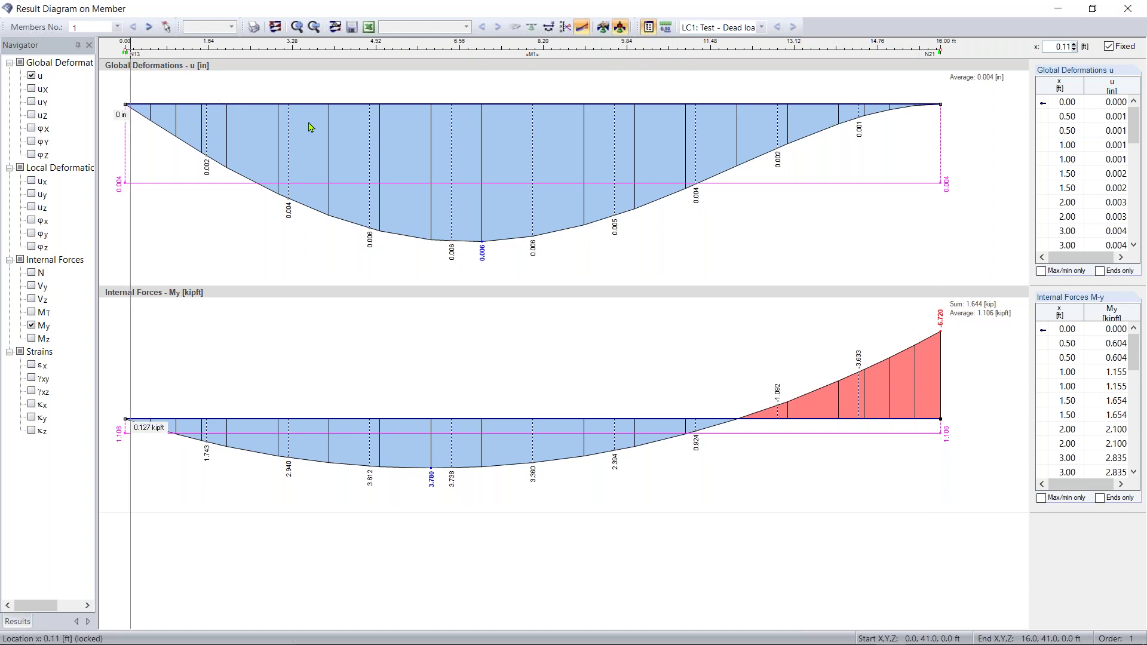
{"action": "left_click", "coordinate": [321, 256]}
{"action": "left_click", "coordinate": [389, 256]}
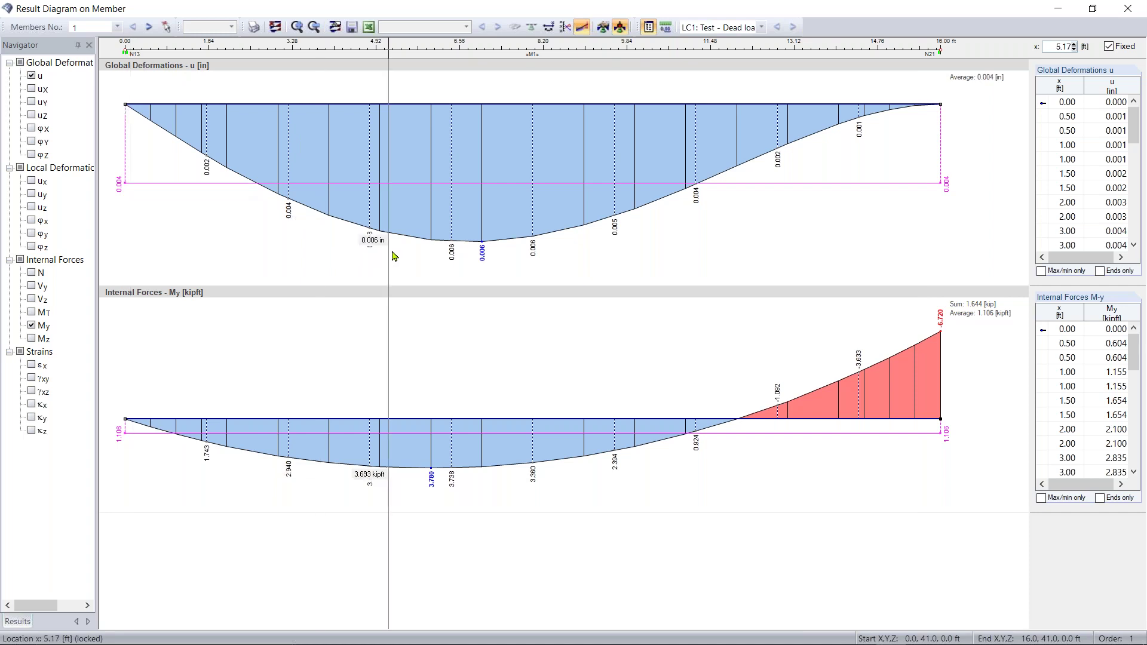
{"action": "left_click", "coordinate": [1108, 46]}
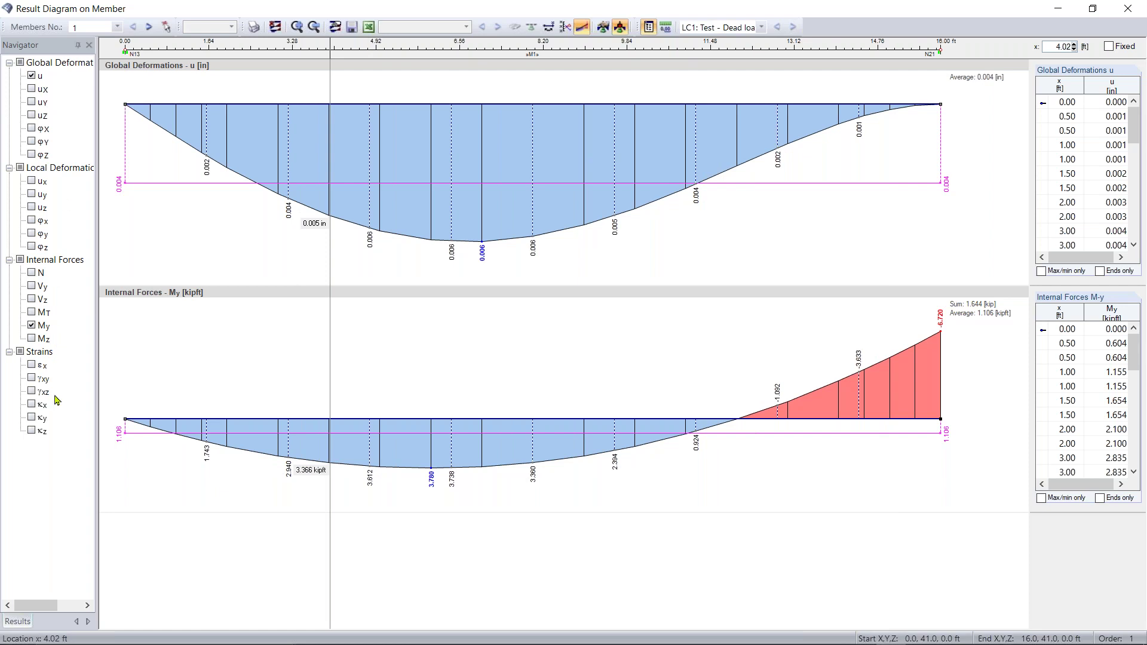
{"action": "left_click", "coordinate": [1129, 8]}
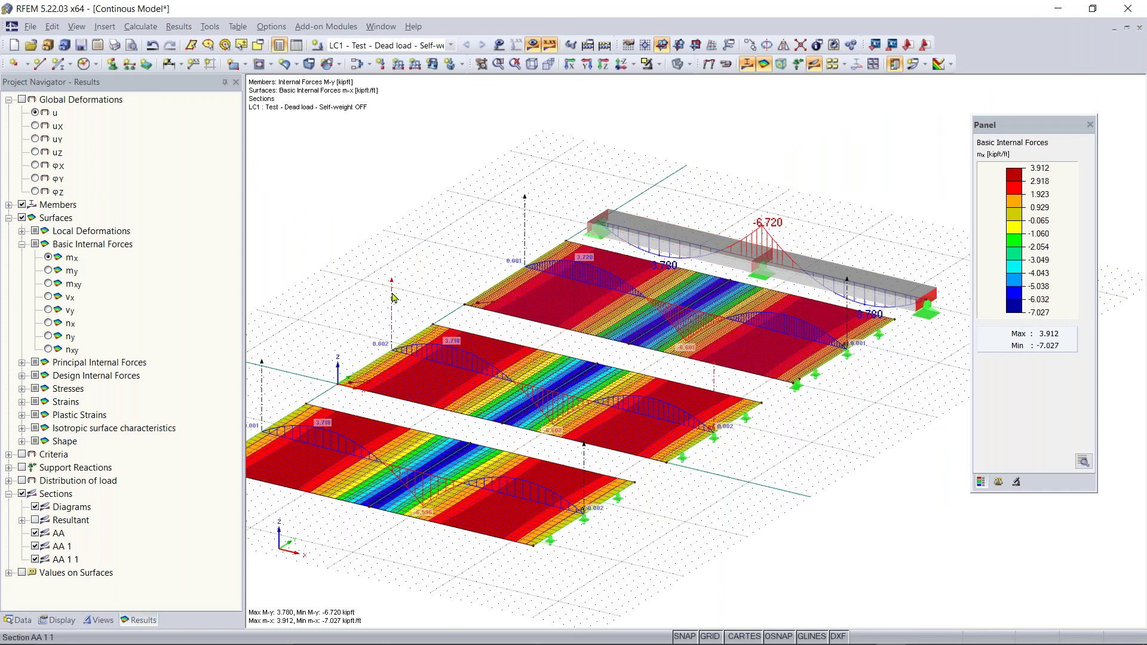
Step: Examine the u, mx and load distribution pZ result diagrams of section AA 1 1 on the middle slab
{"action": "scroll", "coordinate": [381, 315], "scroll_direction": "up", "scroll_amount": 1}
{"action": "scroll", "coordinate": [382, 314], "scroll_direction": "up", "scroll_amount": 2}
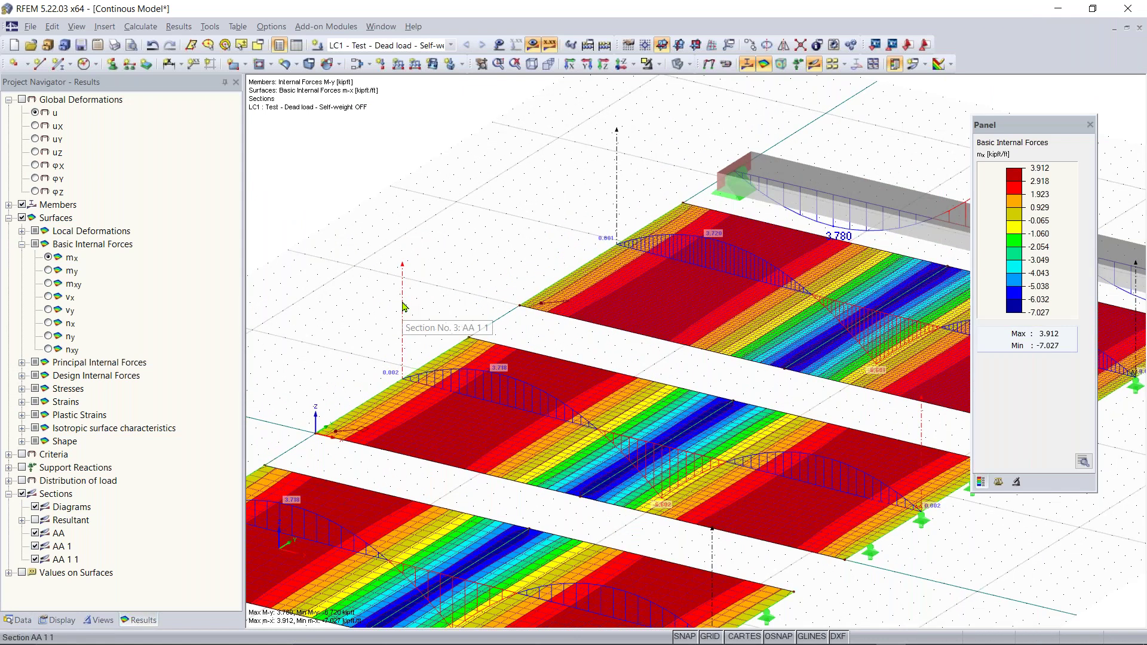
{"action": "right_click", "coordinate": [403, 306]}
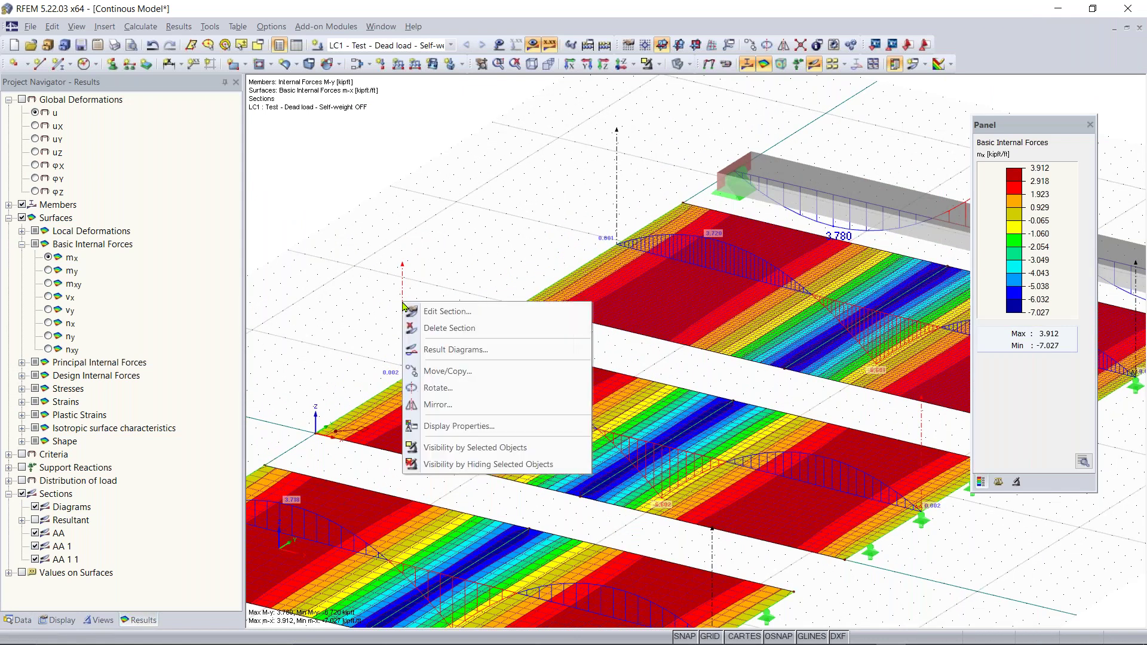
{"action": "left_click", "coordinate": [454, 350]}
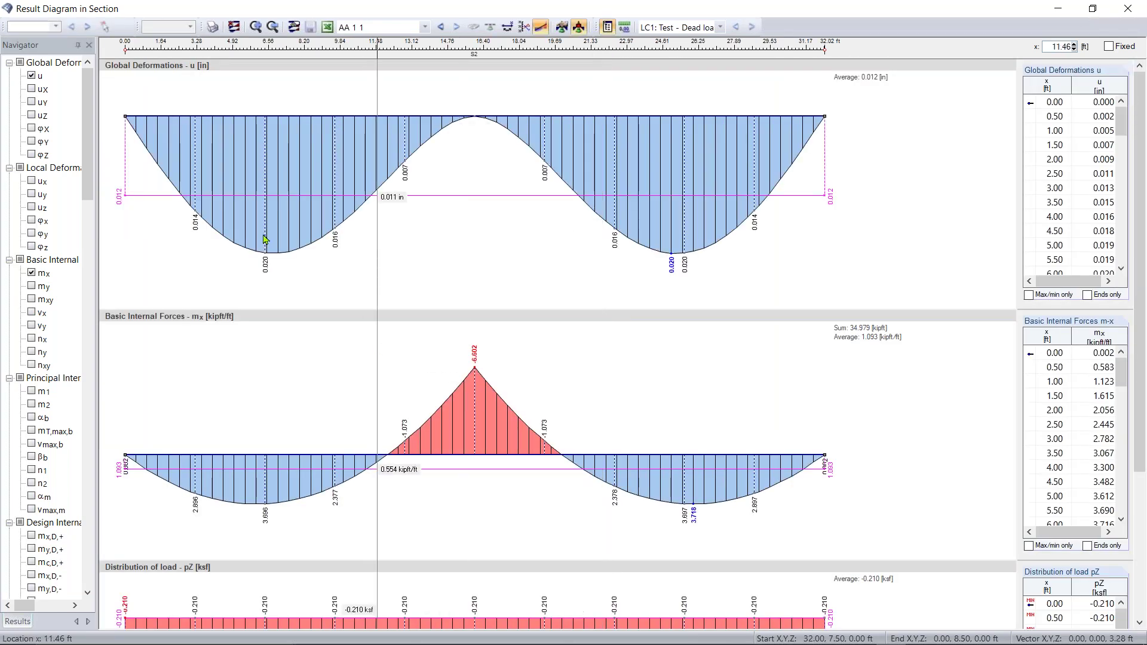
{"action": "scroll", "coordinate": [272, 430], "scroll_direction": "down", "scroll_amount": 1}
{"action": "scroll", "coordinate": [333, 340], "scroll_direction": "down", "scroll_amount": 3}
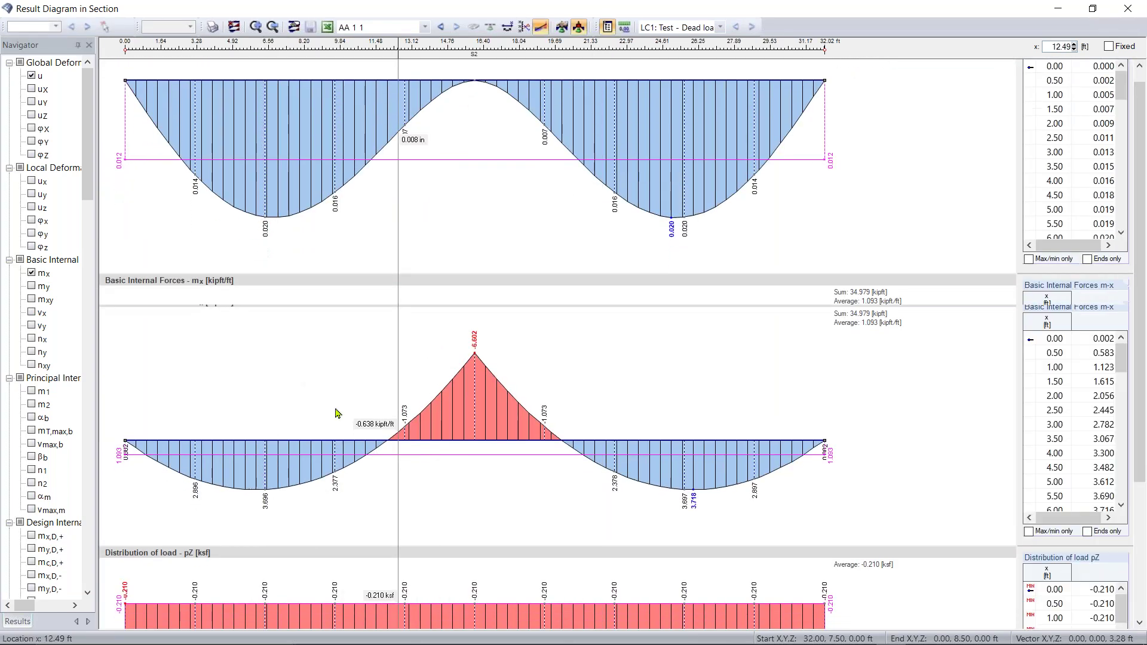
{"action": "scroll", "coordinate": [397, 399], "scroll_direction": "down", "scroll_amount": 7}
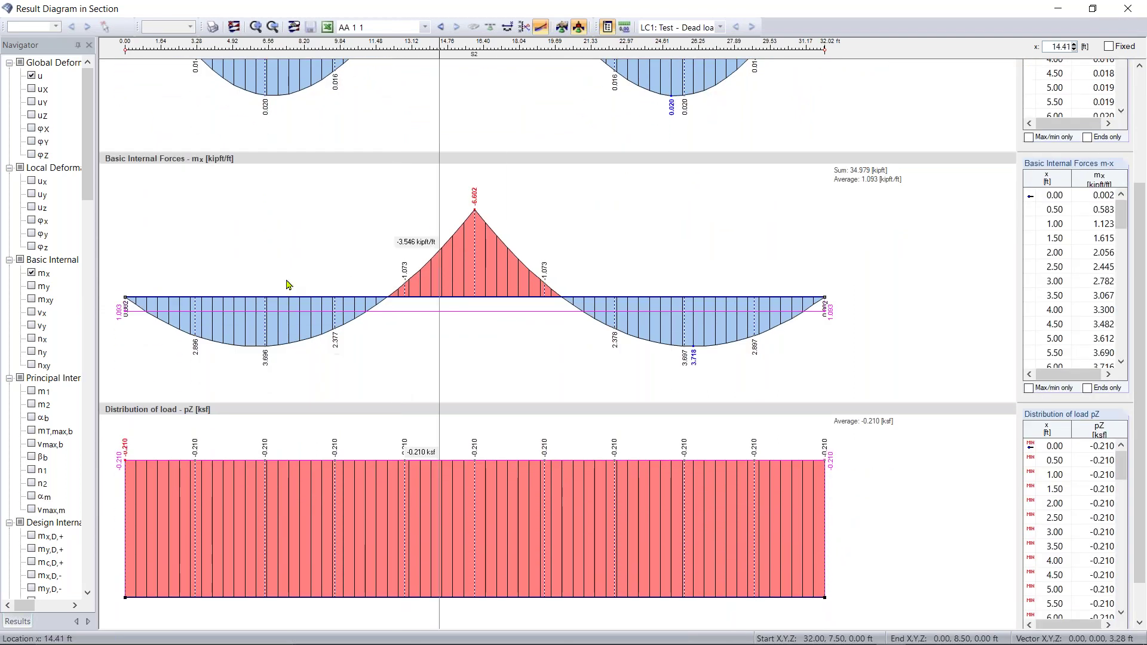
Step: Add the vy and vx shear force diagrams to the section's result diagrams, review them and close the diagrams
{"action": "left_click", "coordinate": [33, 325]}
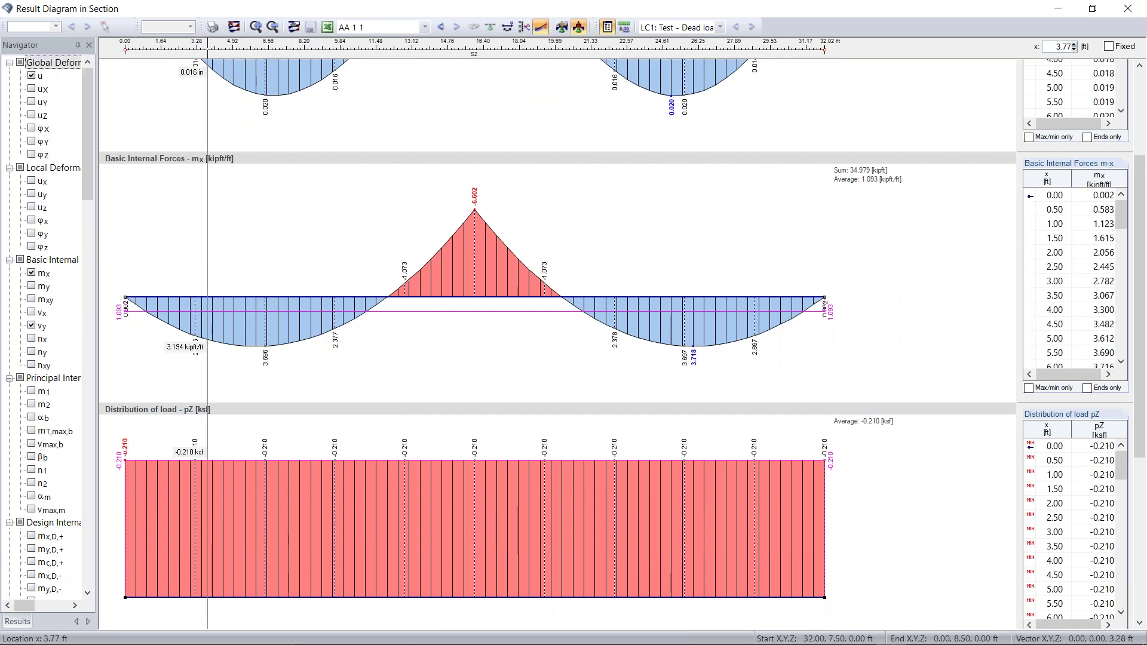
{"action": "scroll", "coordinate": [253, 322], "scroll_direction": "down", "scroll_amount": 8}
{"action": "scroll", "coordinate": [254, 322], "scroll_direction": "down", "scroll_amount": 10}
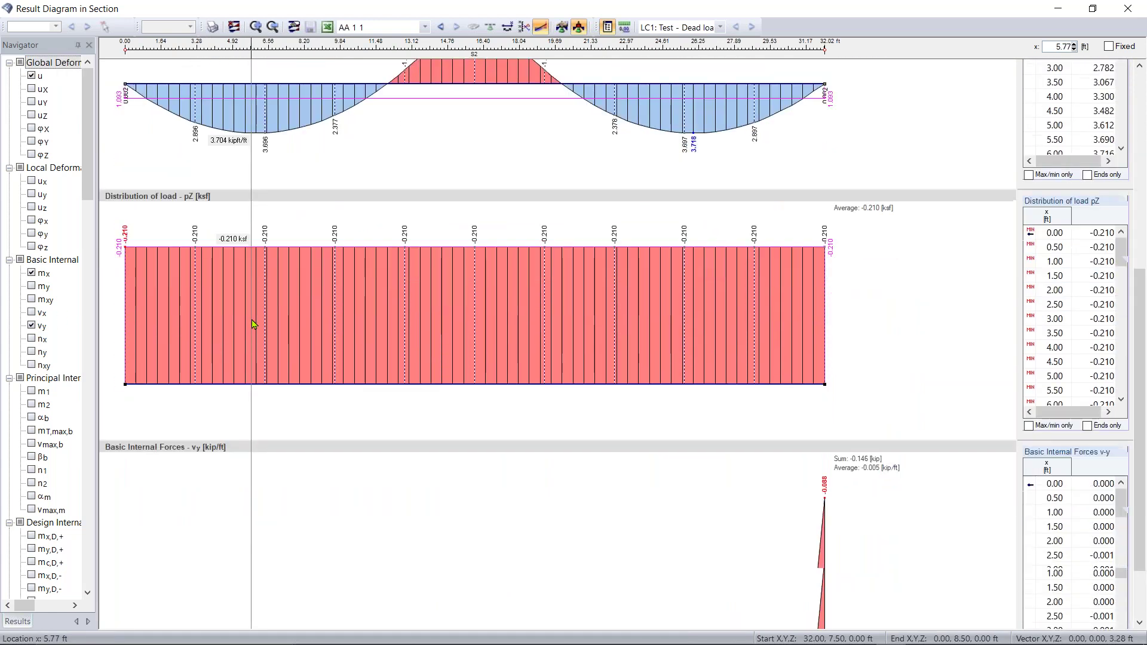
{"action": "left_click", "coordinate": [31, 313]}
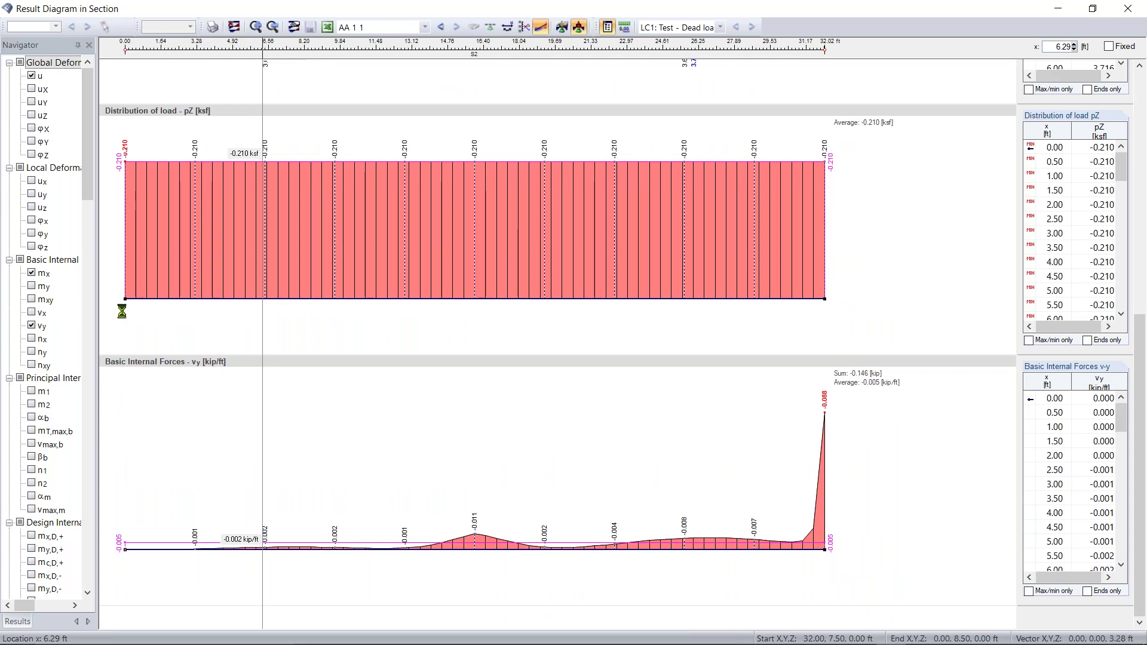
{"action": "left_click", "coordinate": [1127, 9]}
Step: Compare the mx section values of the three slabs with the beam's My values
{"action": "scroll", "coordinate": [758, 284], "scroll_direction": "down", "scroll_amount": 1}
{"action": "middle_click_drag", "start_coordinate": [758, 285], "coordinate": [486, 276]}
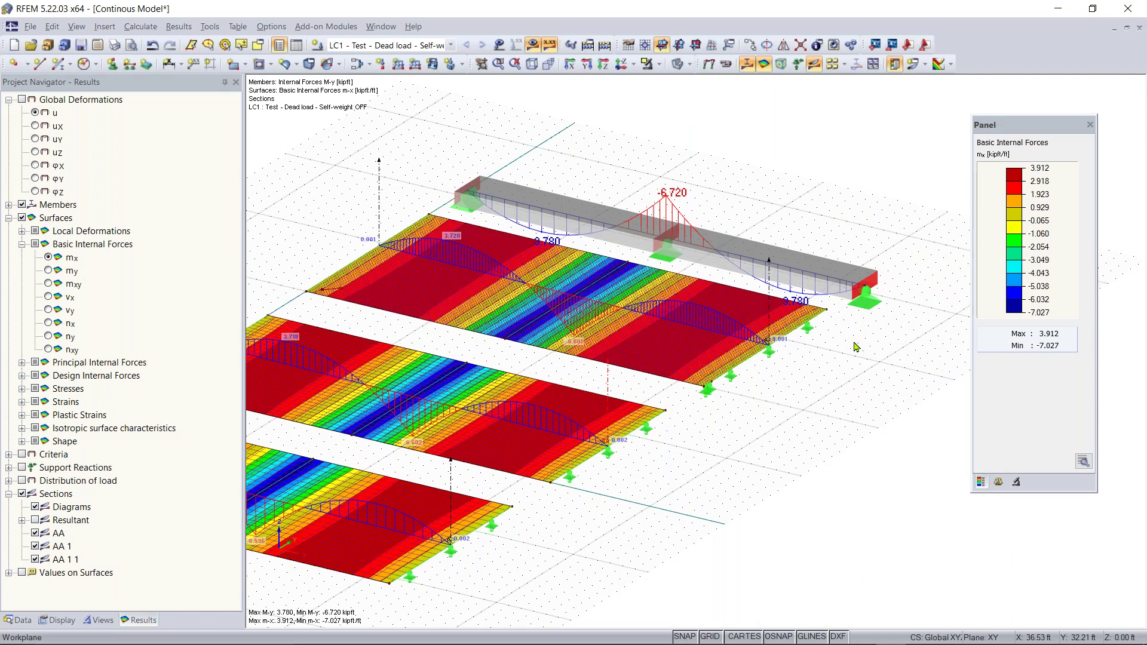
{"action": "scroll", "coordinate": [857, 348], "scroll_direction": "down", "scroll_amount": 1}
{"action": "middle_click_drag", "start_coordinate": [777, 410], "coordinate": [858, 374]}
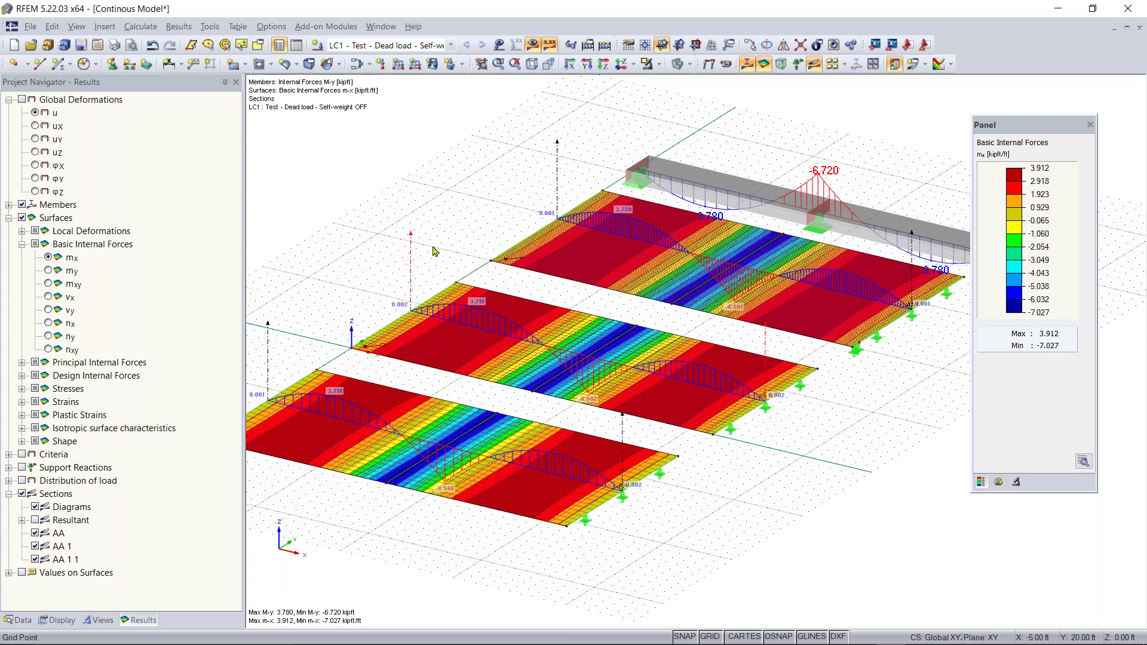
{"action": "scroll", "coordinate": [434, 251], "scroll_direction": "down", "scroll_amount": 2}
{"action": "middle_click_drag", "start_coordinate": [434, 248], "coordinate": [420, 233]}
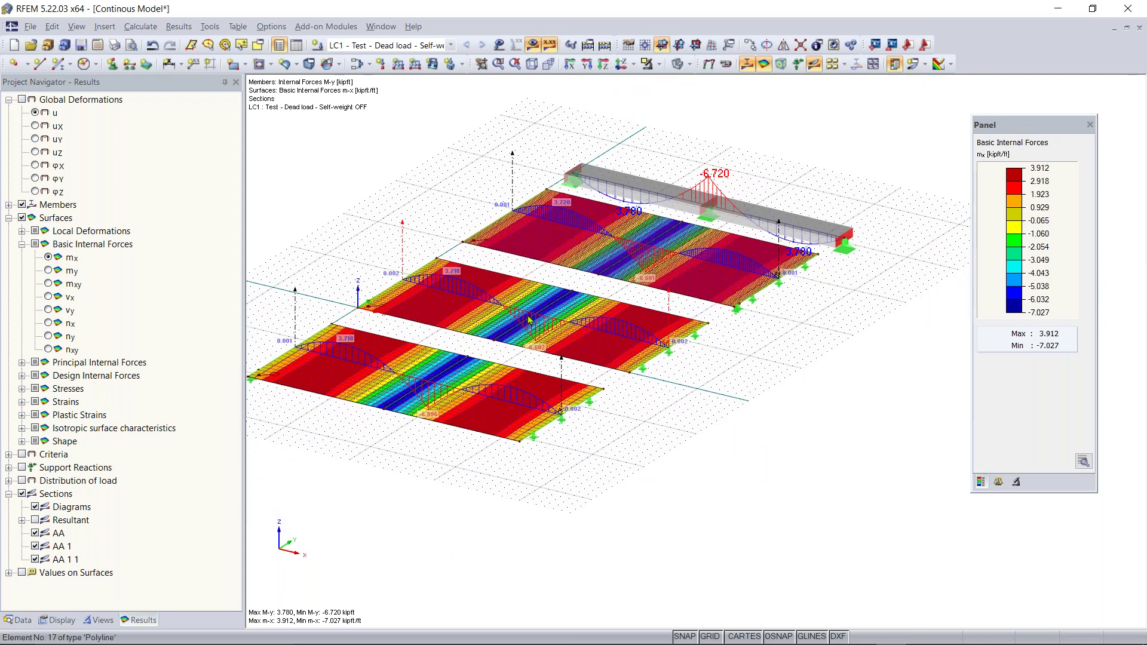
{"action": "scroll", "coordinate": [531, 308], "scroll_direction": "up", "scroll_amount": 1}
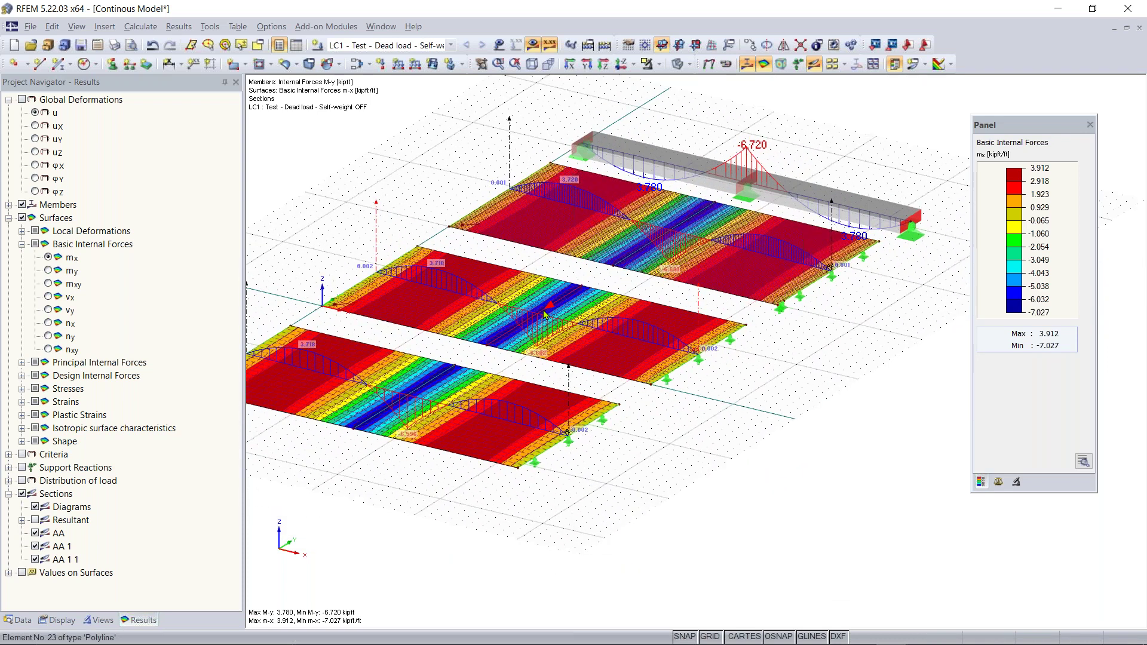
Step: Hide the colour-scale panel of the results to show the slabs and beam unobstructed
{"action": "left_click", "coordinate": [1089, 125]}
{"action": "middle_click_drag", "start_coordinate": [765, 333], "coordinate": [912, 358]}
{"action": "scroll", "coordinate": [877, 354], "scroll_direction": "up", "scroll_amount": 1}
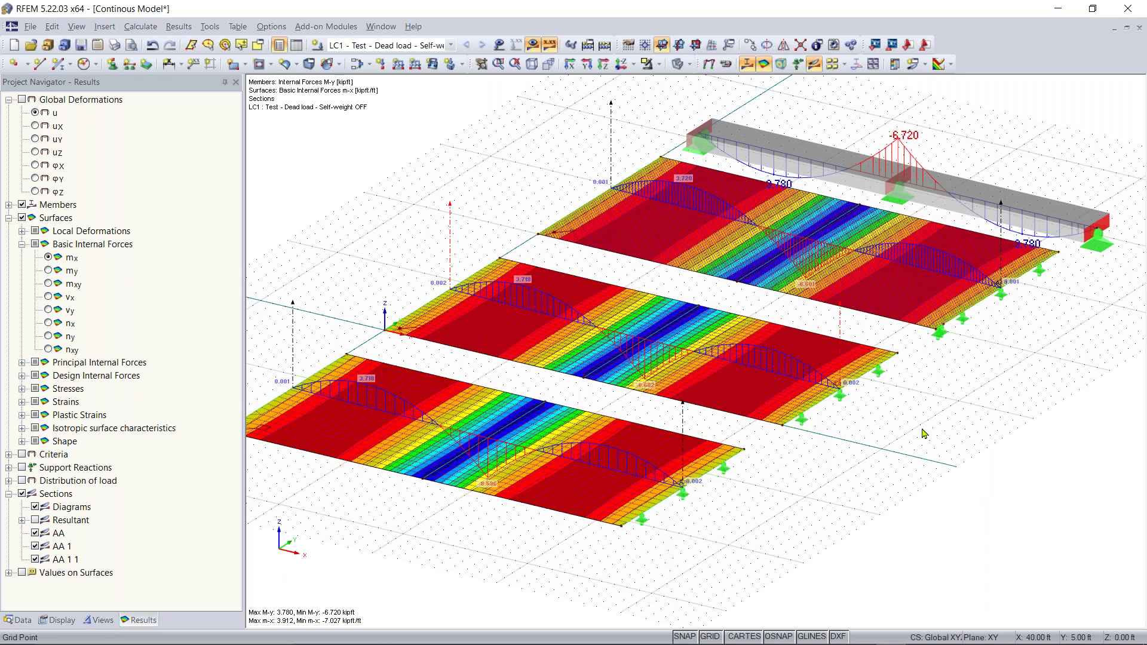
{"action": "scroll", "coordinate": [899, 433], "scroll_direction": "down", "scroll_amount": 1}
{"action": "middle_click_drag", "start_coordinate": [869, 428], "coordinate": [698, 421]}
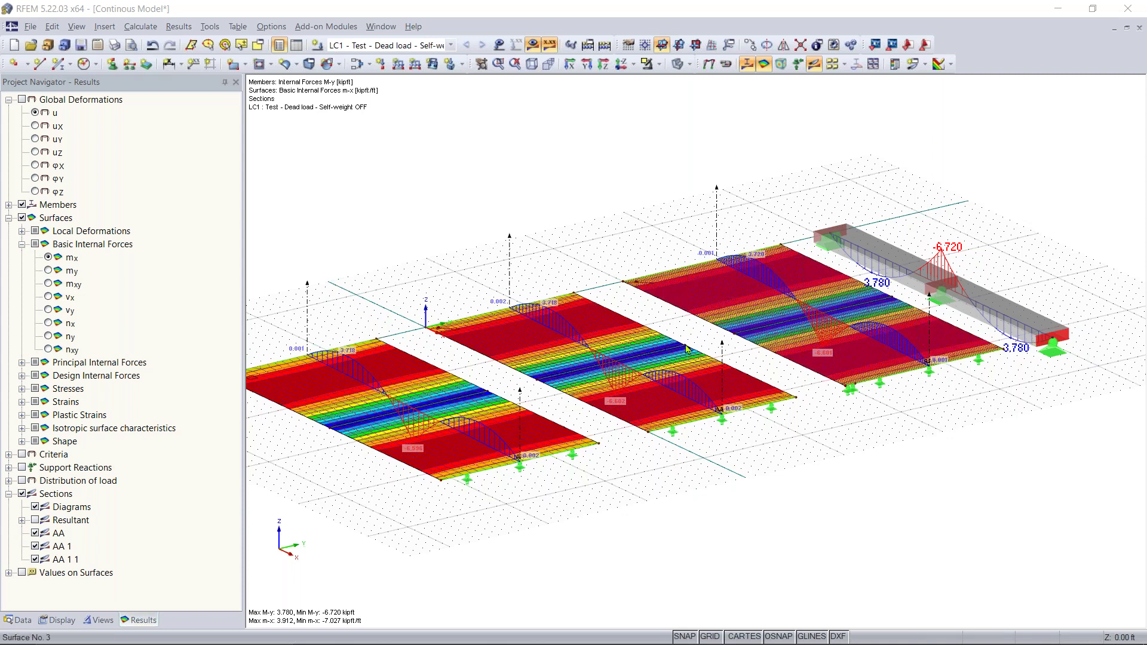
{"action": "middle_click_drag", "start_coordinate": [710, 437], "coordinate": [738, 436], "text": "ctrl"}
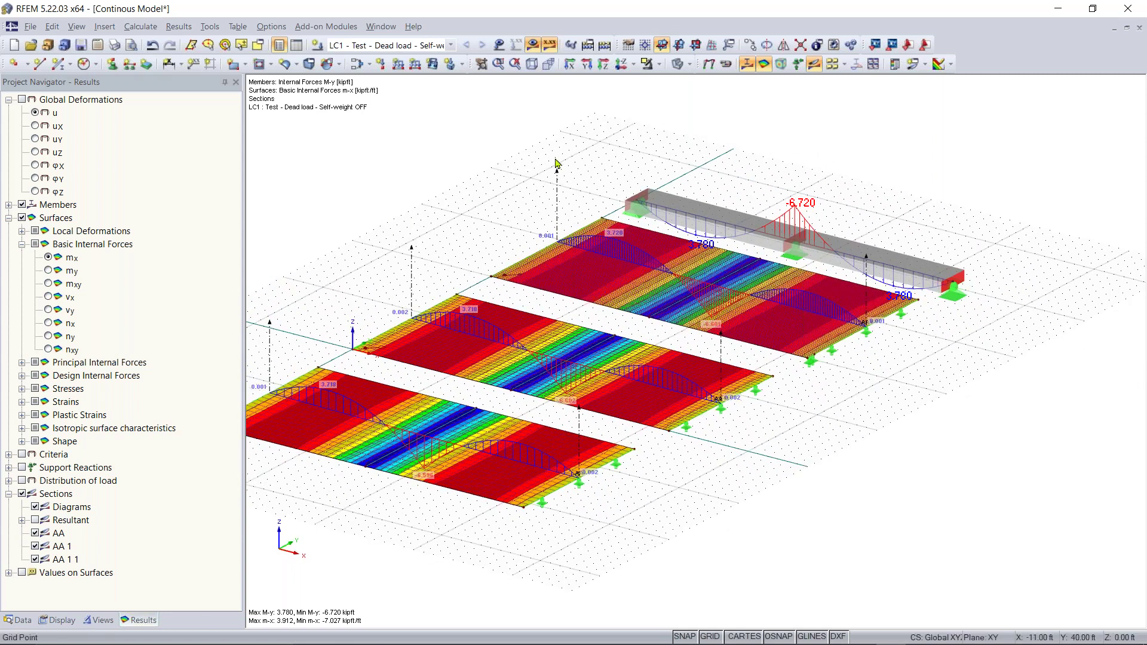
Step: Examine the beam's My diagram at the middle support and in both spans against the adjacent slabs' mx diagrams
{"action": "left_click", "coordinate": [297, 45]}
{"action": "scroll", "coordinate": [623, 242], "scroll_direction": "down", "scroll_amount": 2}
{"action": "scroll", "coordinate": [702, 382], "scroll_direction": "up", "scroll_amount": 1}
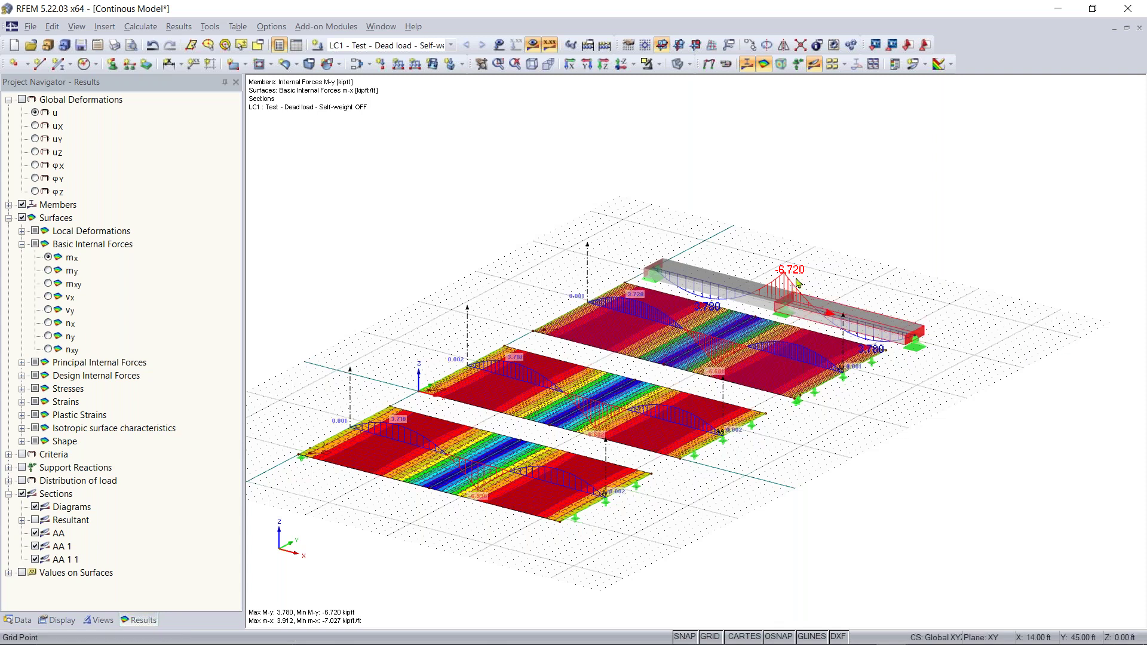
{"action": "scroll", "coordinate": [717, 288], "scroll_direction": "up", "scroll_amount": 4}
{"action": "scroll", "coordinate": [717, 287], "scroll_direction": "up", "scroll_amount": 3}
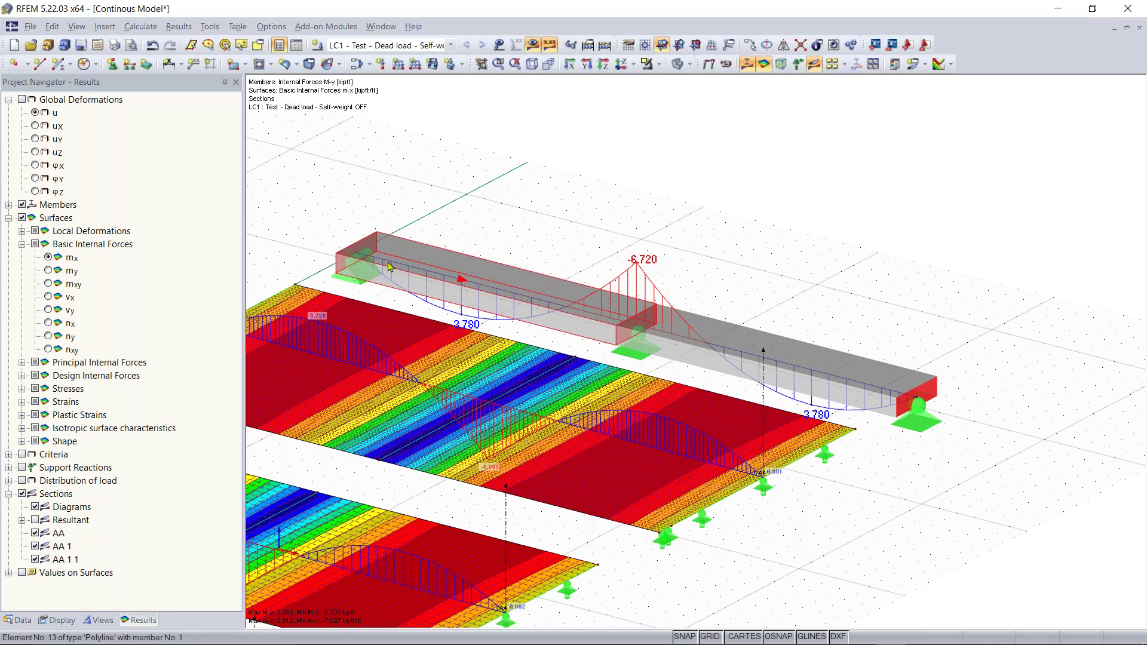
{"action": "left_click", "coordinate": [548, 308]}
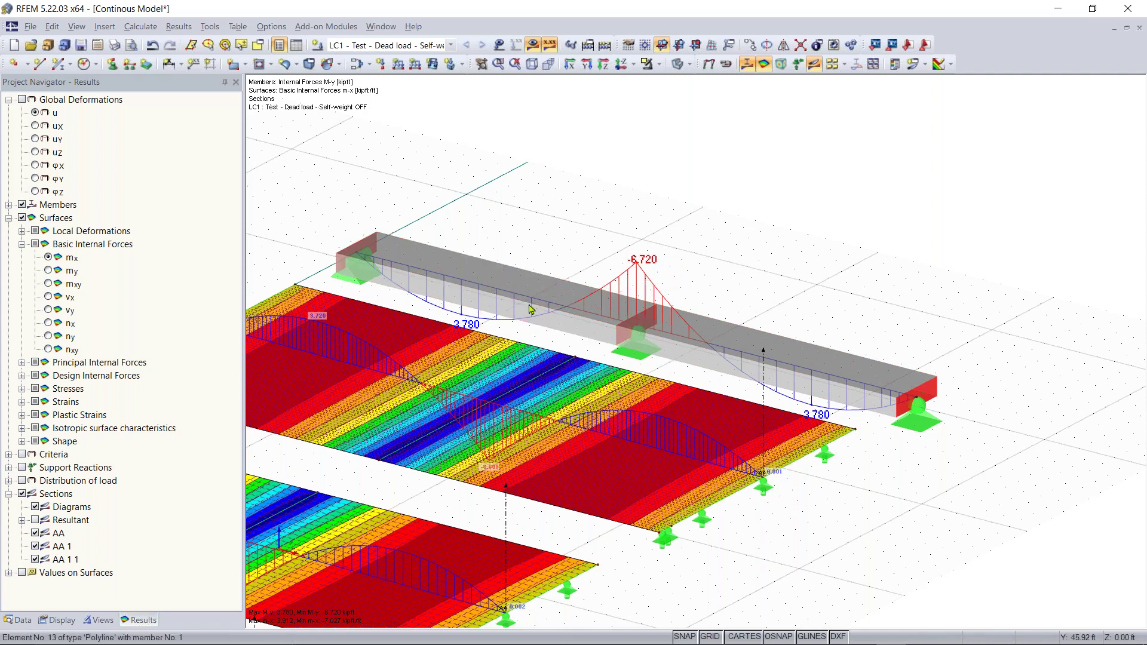
{"action": "scroll", "coordinate": [497, 325], "scroll_direction": "down", "scroll_amount": 1}
{"action": "scroll", "coordinate": [498, 325], "scroll_direction": "down", "scroll_amount": 1}
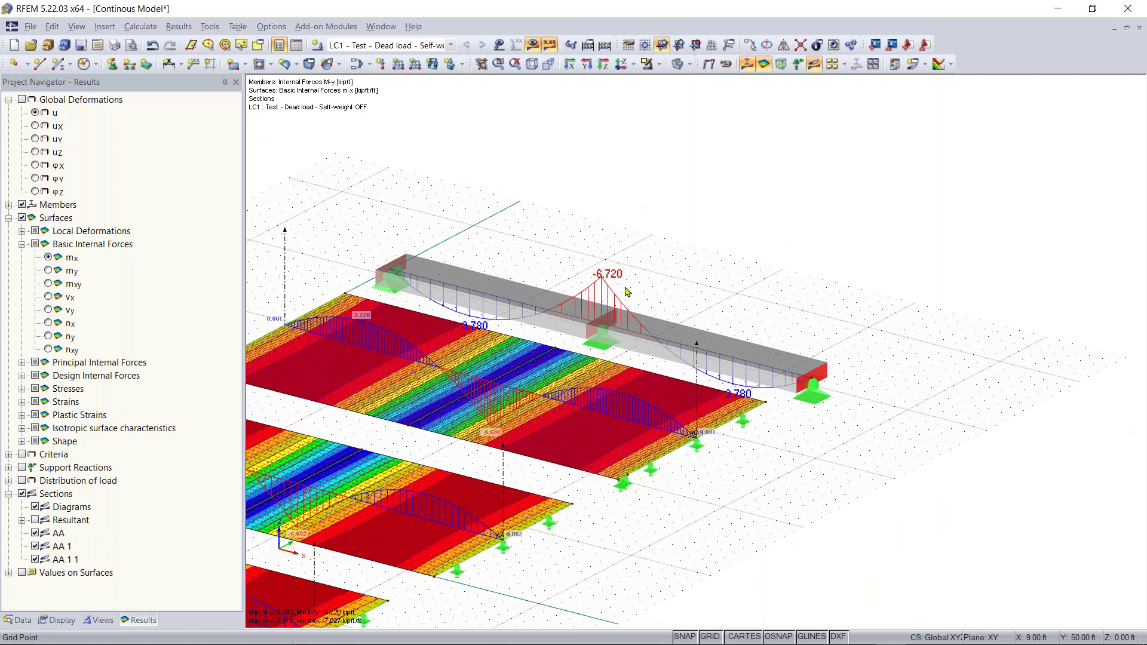
{"action": "mouse_move", "coordinate": [543, 334]}
{"action": "scroll", "coordinate": [551, 437], "scroll_direction": "down", "scroll_amount": 1}
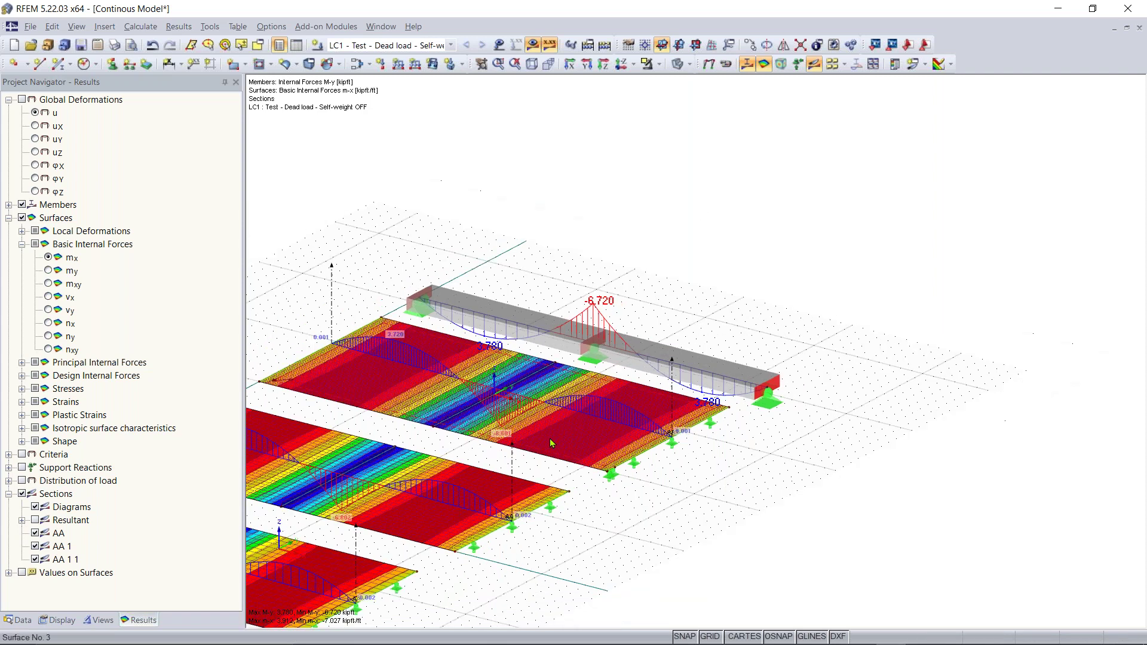
{"action": "middle_click_drag", "start_coordinate": [549, 438], "coordinate": [673, 381]}
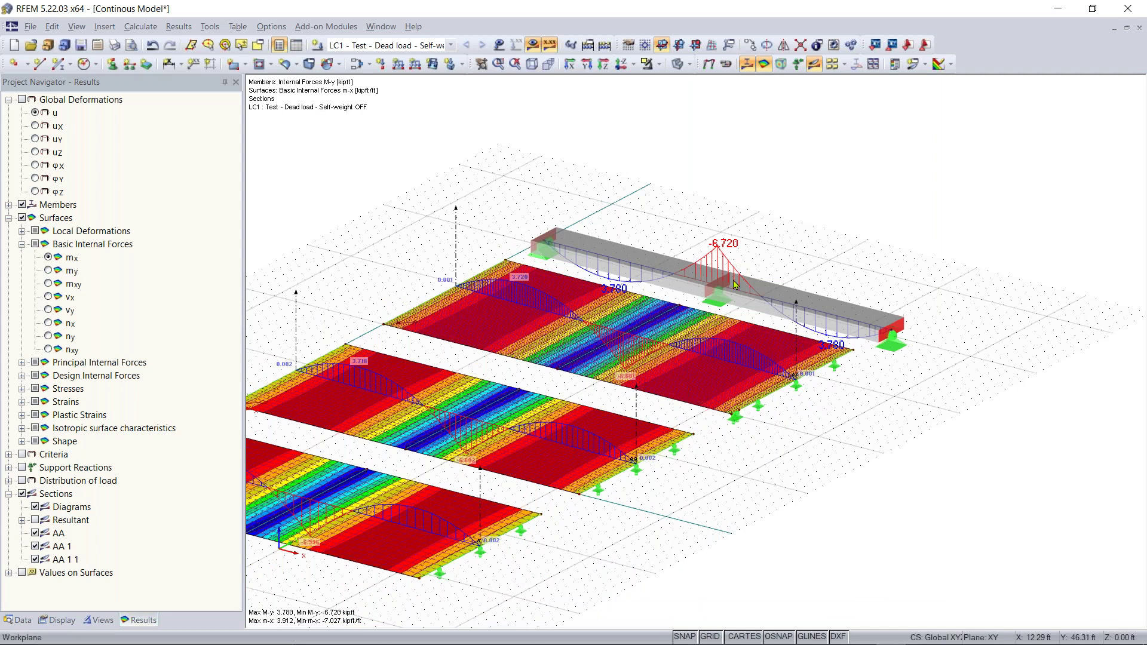
{"action": "left_click", "coordinate": [892, 338]}
{"action": "left_click", "coordinate": [904, 427]}
{"action": "middle_click_drag", "start_coordinate": [729, 524], "coordinate": [820, 483]}
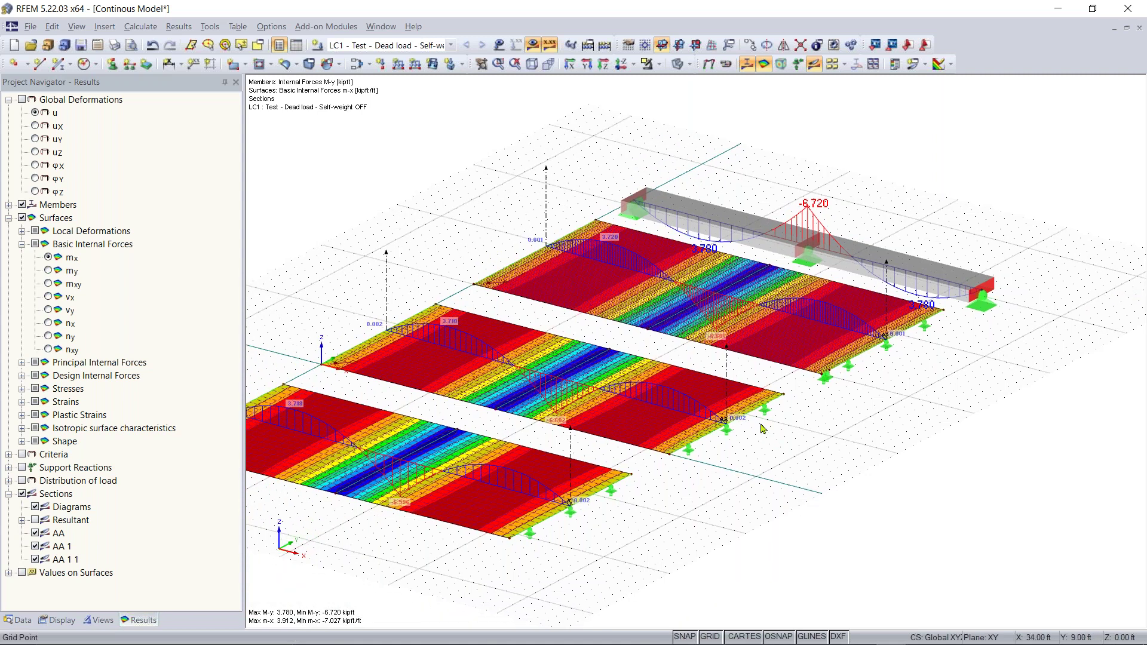
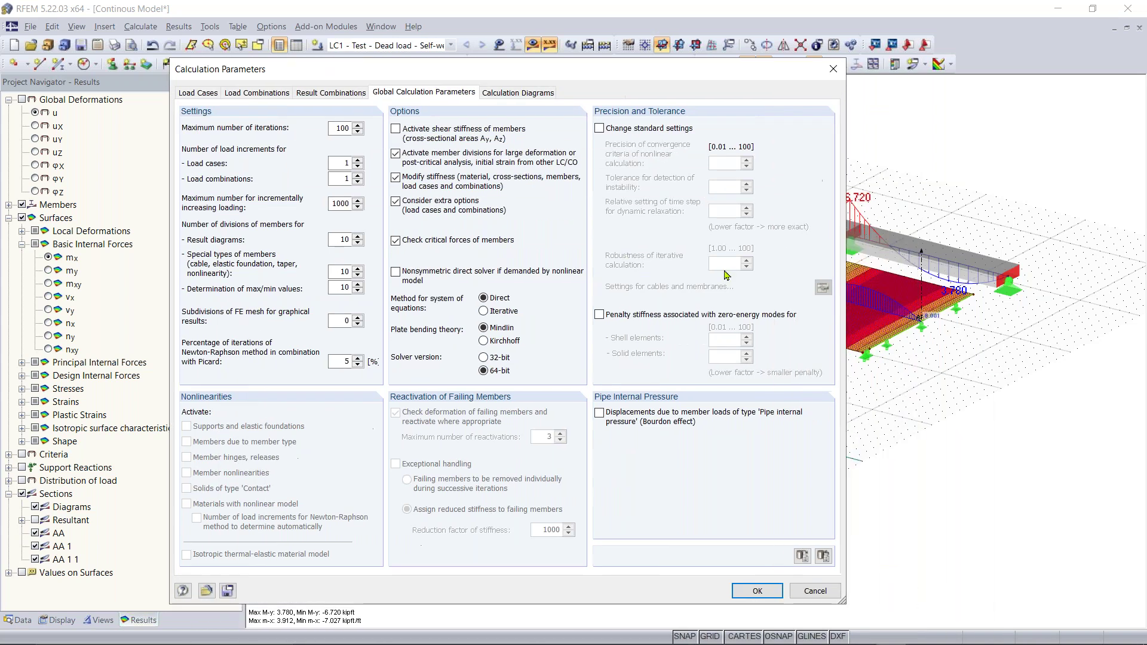
Step: Accept the calculation parameters and display the basic internal force vx on the slabs
{"action": "left_click", "coordinate": [757, 591]}
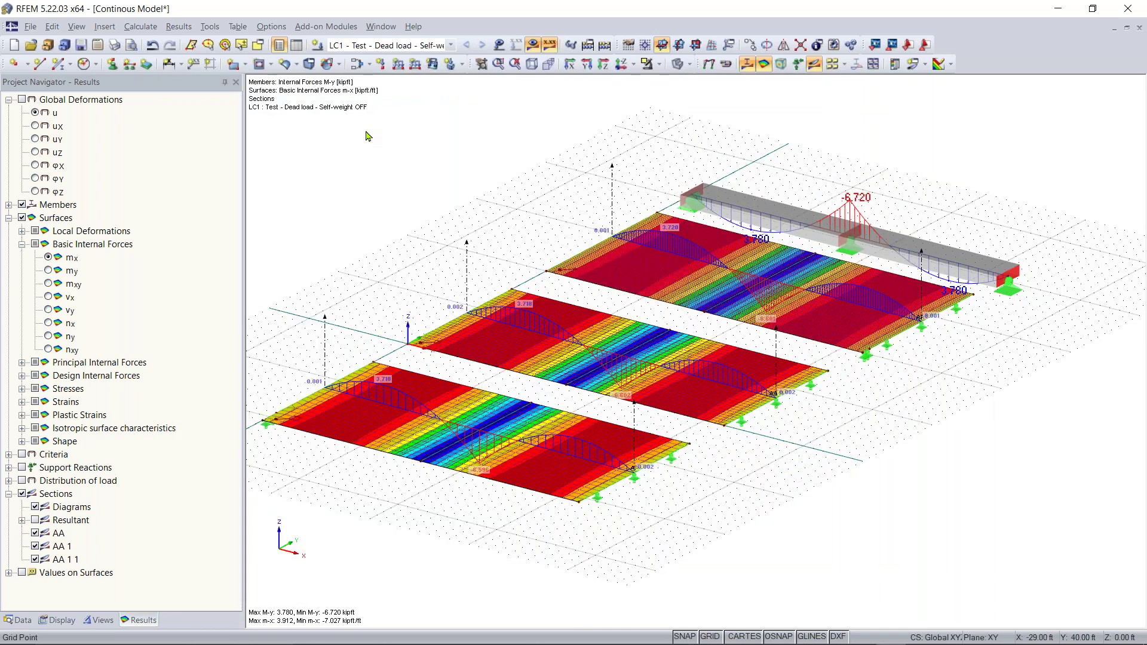
{"action": "left_click", "coordinate": [49, 297]}
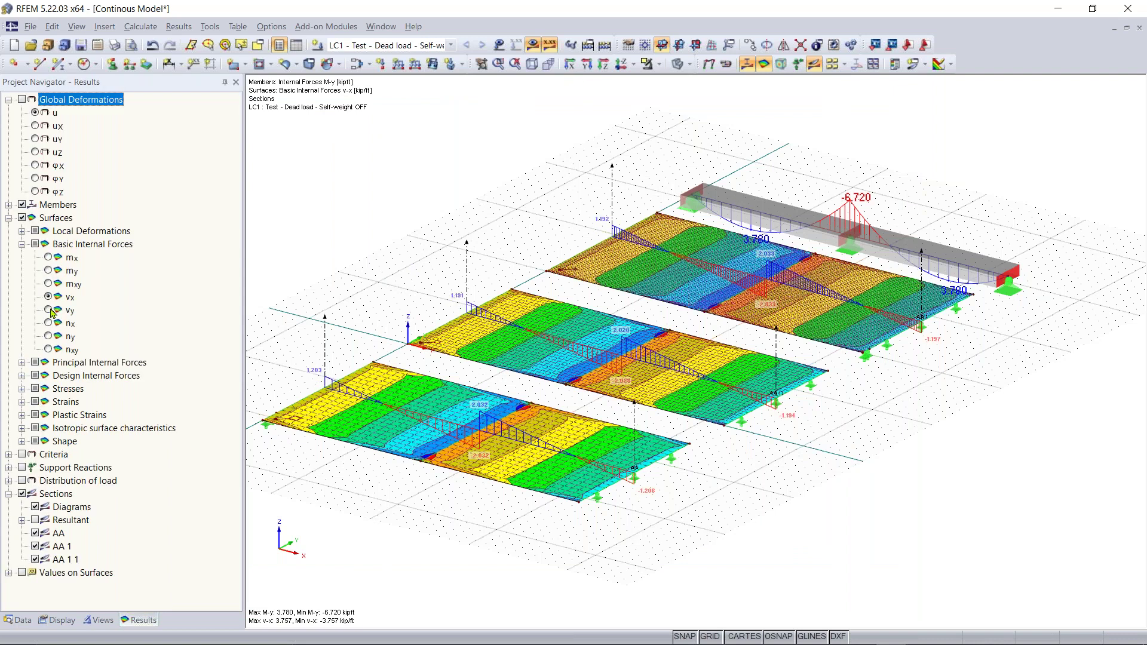
Step: Compare the vx section values at the middle and outer supports of the three differently meshed slabs
{"action": "left_click", "coordinate": [48, 310]}
{"action": "left_click", "coordinate": [49, 297]}
{"action": "scroll", "coordinate": [611, 313], "scroll_direction": "up", "scroll_amount": 3}
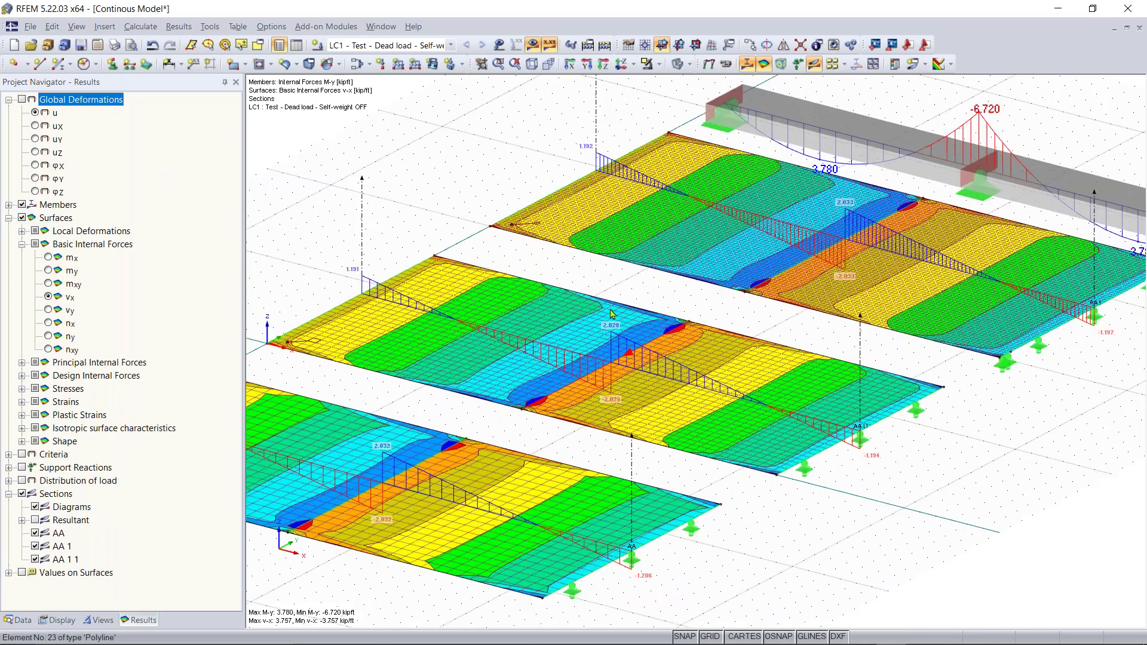
{"action": "scroll", "coordinate": [610, 314], "scroll_direction": "up", "scroll_amount": 2}
{"action": "middle_click_drag", "start_coordinate": [540, 303], "coordinate": [688, 239]}
{"action": "scroll", "coordinate": [466, 418], "scroll_direction": "down", "scroll_amount": 1}
{"action": "middle_click_drag", "start_coordinate": [472, 436], "coordinate": [603, 453]}
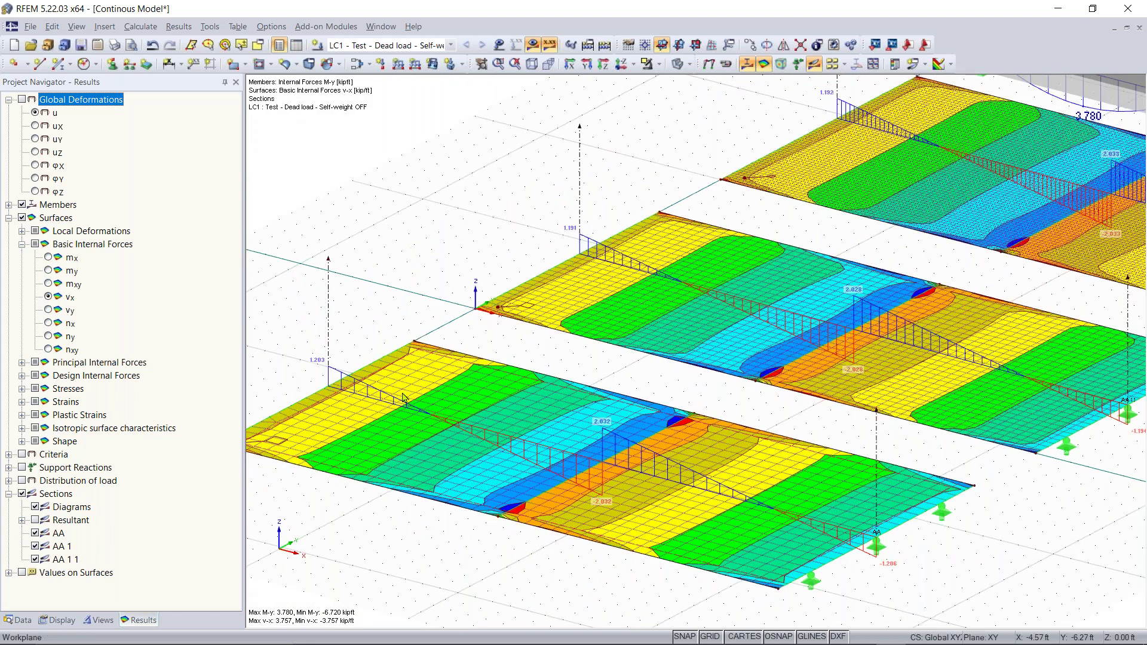
{"action": "scroll", "coordinate": [600, 448], "scroll_direction": "up", "scroll_amount": 1}
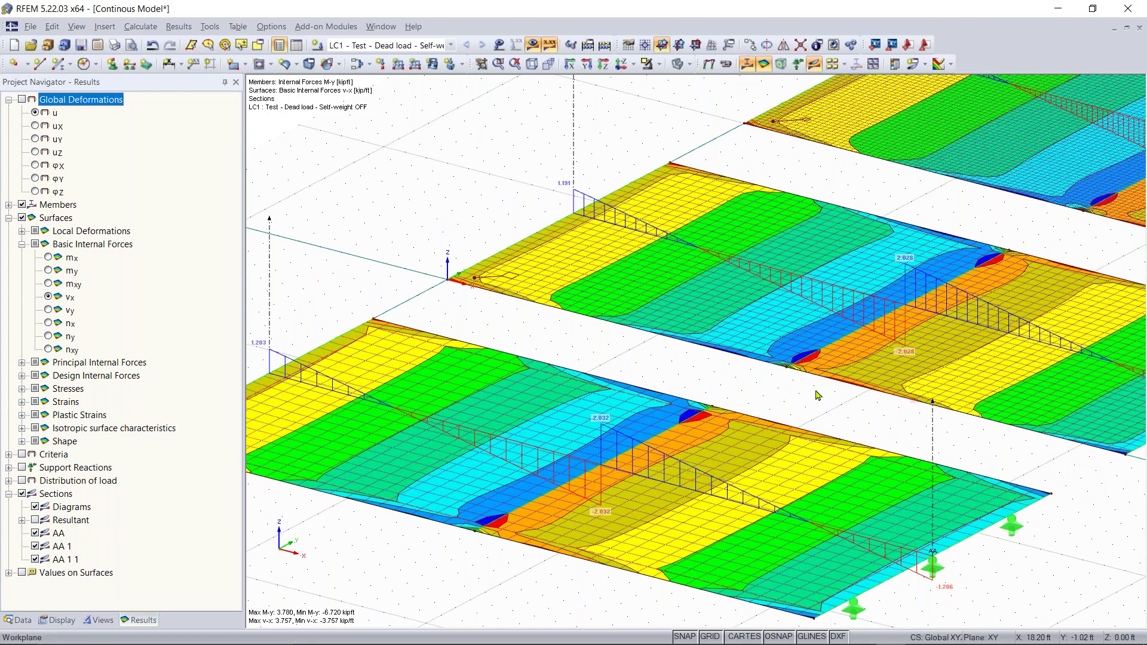
{"action": "scroll", "coordinate": [816, 394], "scroll_direction": "down", "scroll_amount": 1}
{"action": "middle_click_drag", "start_coordinate": [815, 394], "coordinate": [501, 491]}
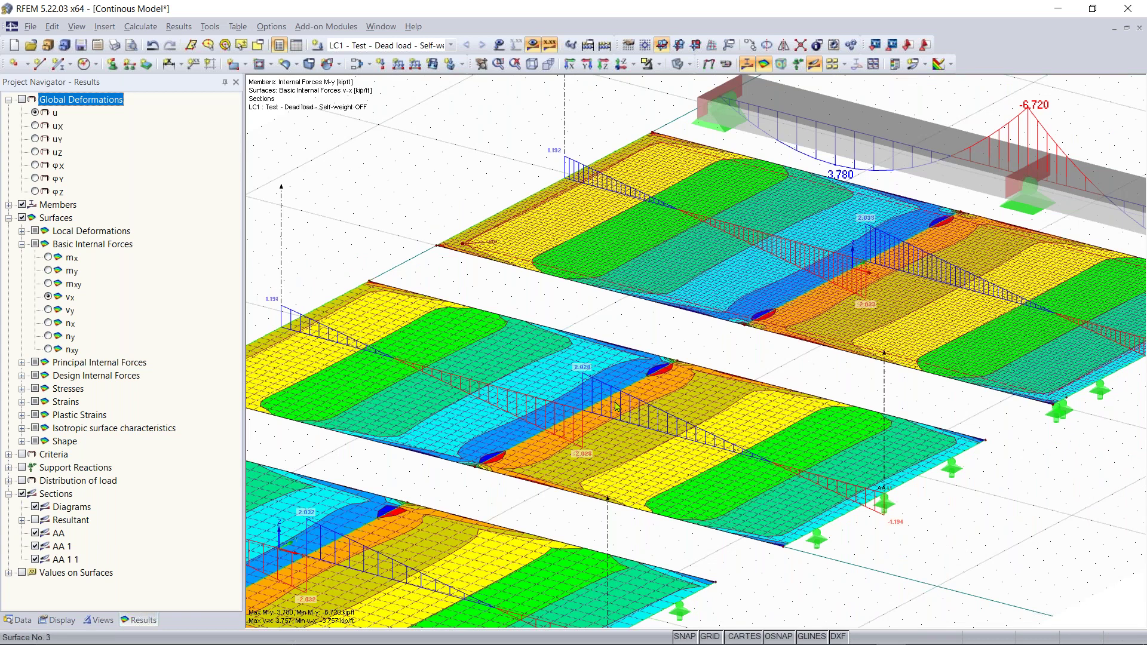
{"action": "scroll", "coordinate": [677, 402], "scroll_direction": "down", "scroll_amount": 1}
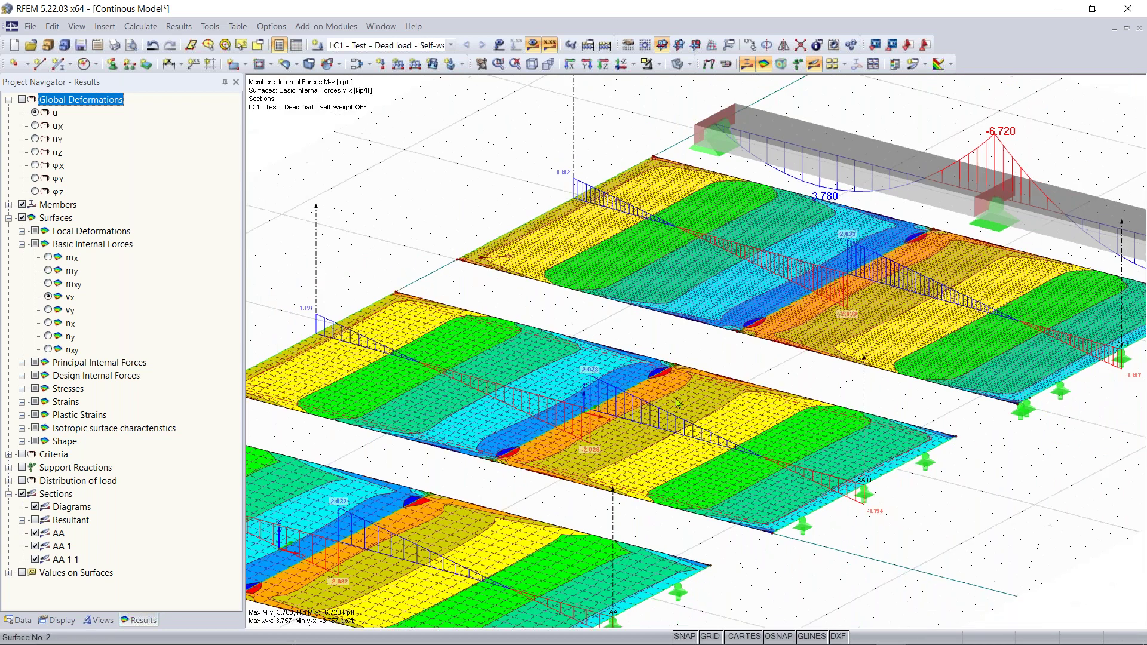
{"action": "scroll", "coordinate": [677, 402], "scroll_direction": "down", "scroll_amount": 1}
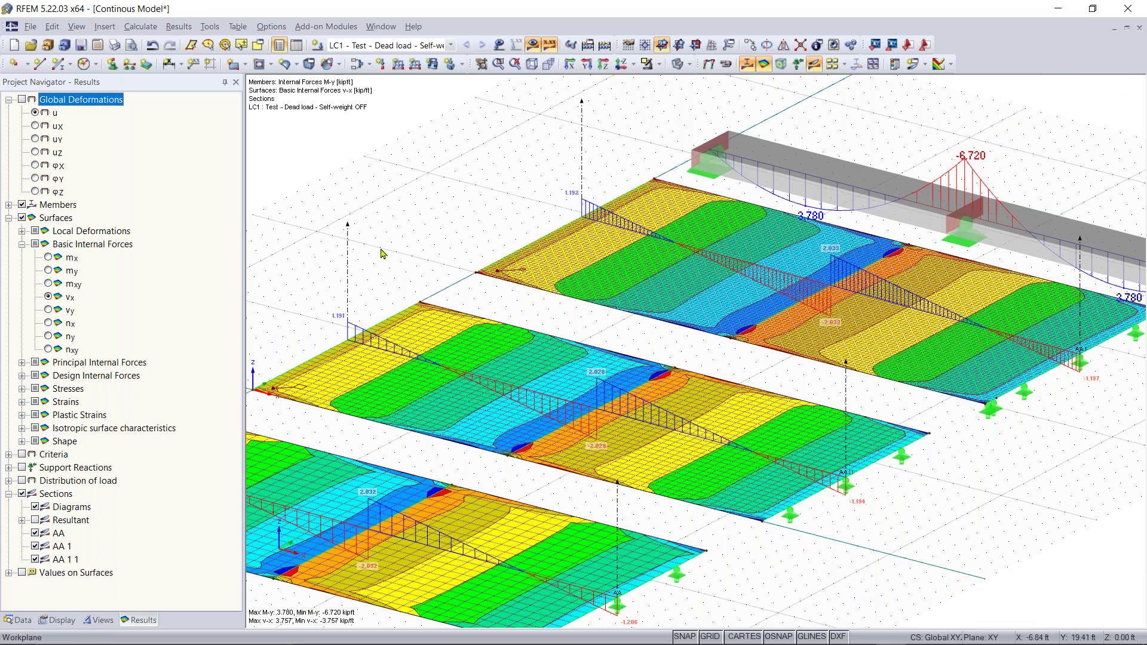
{"action": "scroll", "coordinate": [381, 253], "scroll_direction": "down", "scroll_amount": 1}
Step: Set the plate bending theory to Kirchhoff in the global calculation parameters and accept the change
{"action": "left_click", "coordinate": [140, 26]}
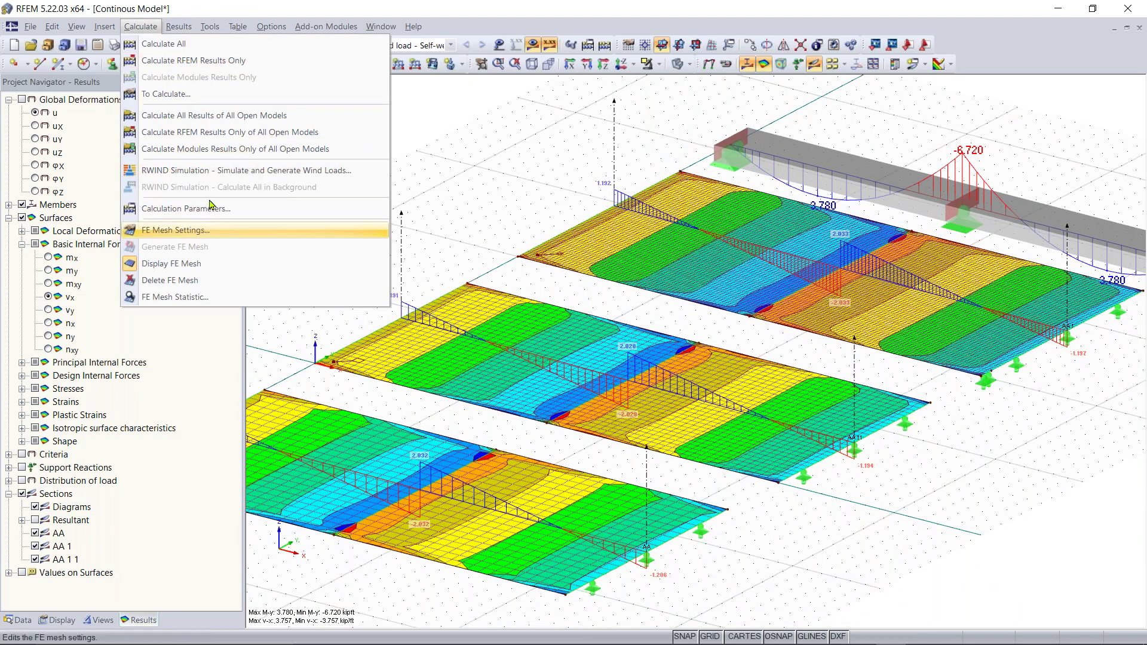
{"action": "left_click", "coordinate": [210, 203]}
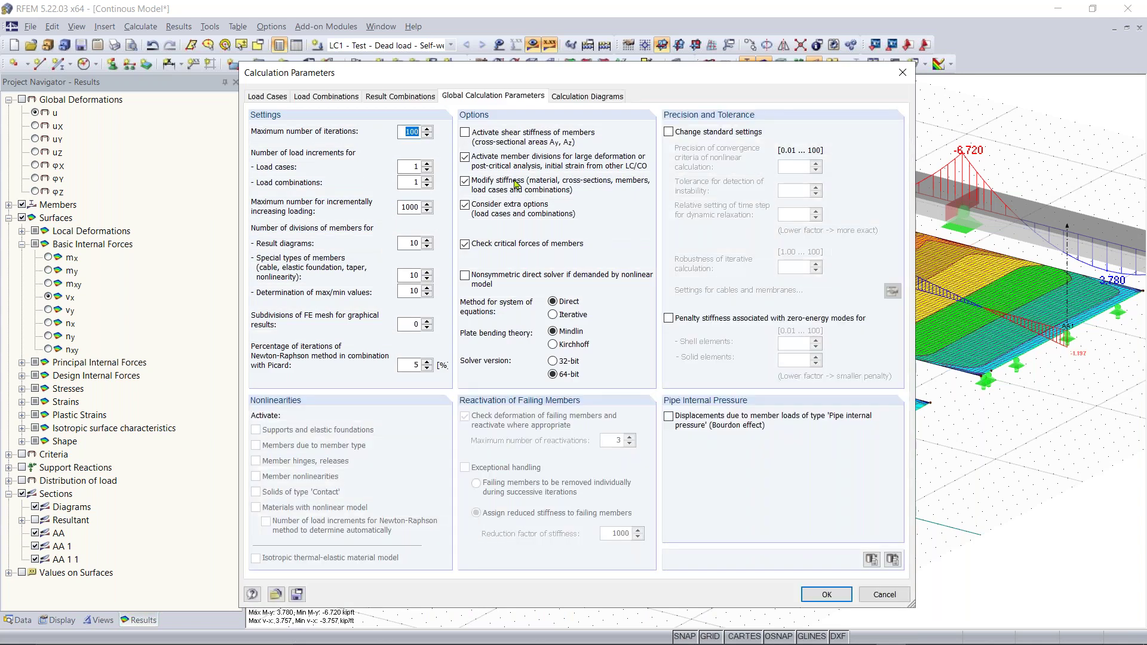
{"action": "left_click", "coordinate": [559, 347]}
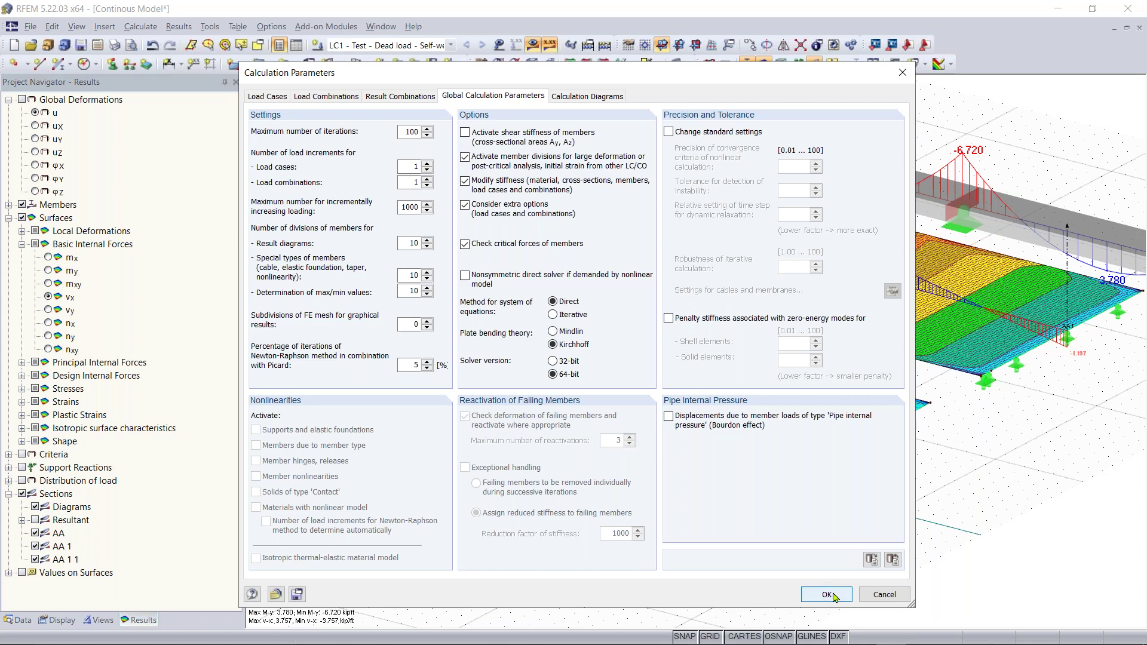
{"action": "left_click", "coordinate": [809, 596]}
{"action": "left_click", "coordinate": [555, 370]}
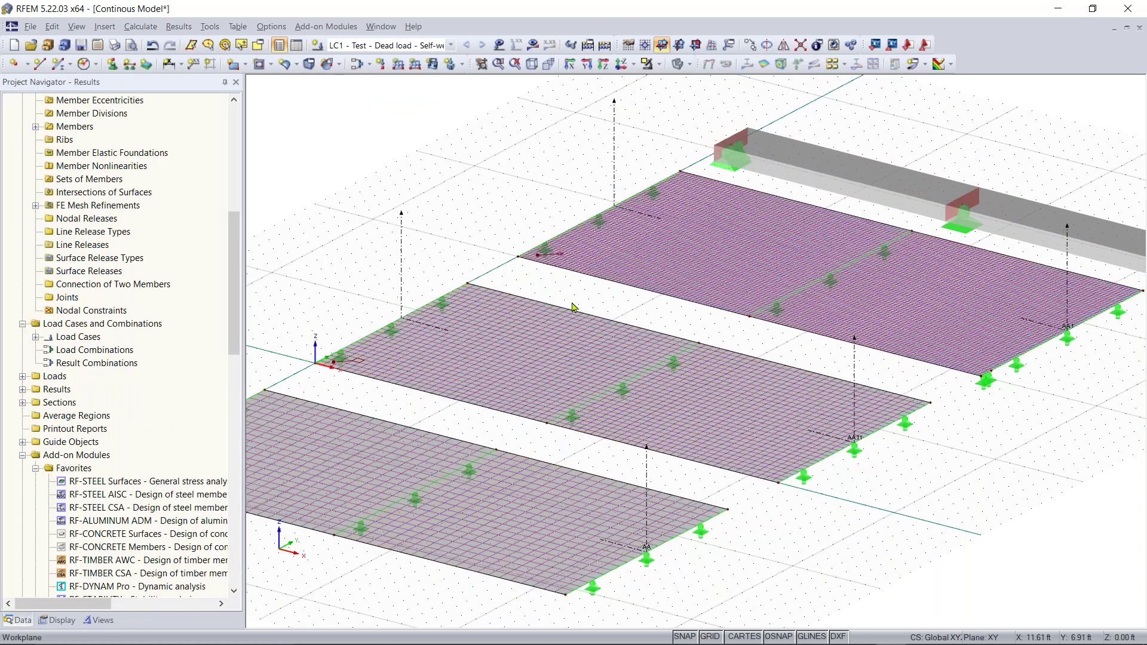
Step: Recalculate the model and display the LC1 results on the slabs and beam
{"action": "scroll", "coordinate": [586, 335], "scroll_direction": "down", "scroll_amount": 5}
{"action": "scroll", "coordinate": [585, 335], "scroll_direction": "up", "scroll_amount": 3}
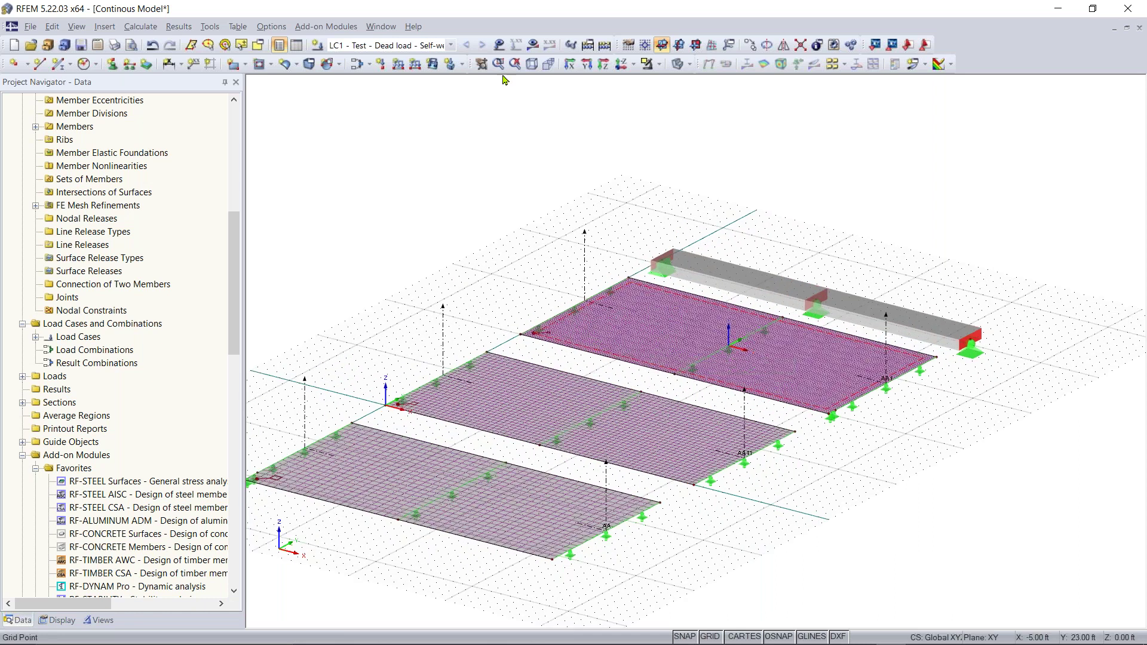
{"action": "left_click", "coordinate": [603, 47]}
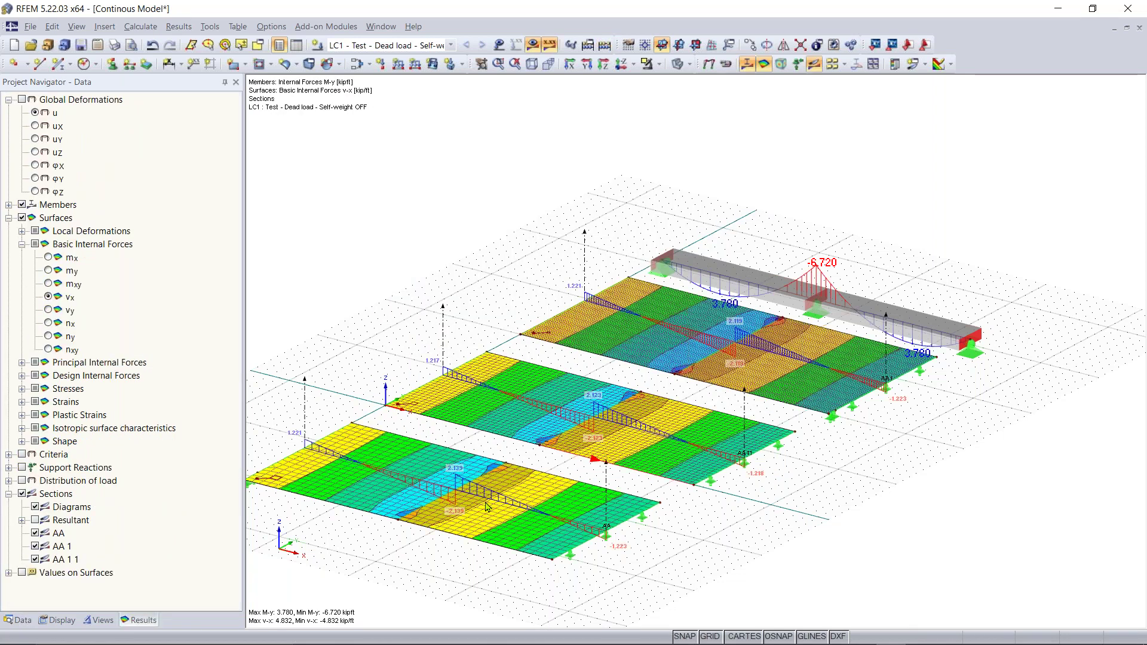
Step: Compare the Kirchhoff vx section values at the middle supports of the three slabs
{"action": "scroll", "coordinate": [452, 505], "scroll_direction": "up", "scroll_amount": 4}
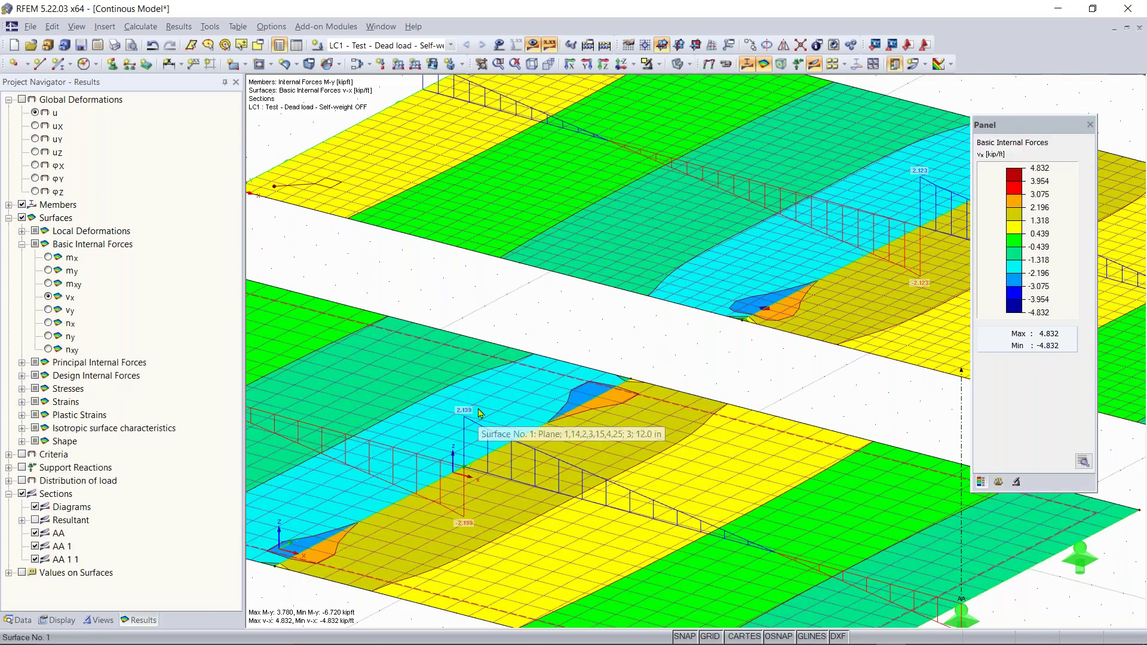
{"action": "scroll", "coordinate": [466, 413], "scroll_direction": "down", "scroll_amount": 2}
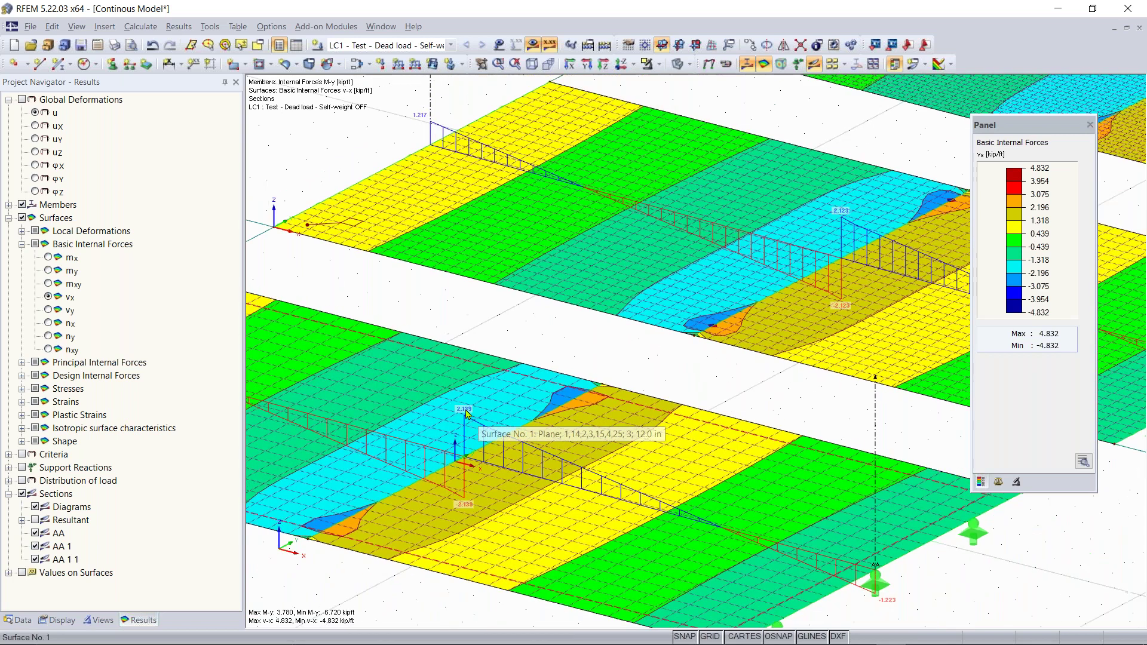
{"action": "middle_click_drag", "start_coordinate": [826, 242], "coordinate": [644, 333]}
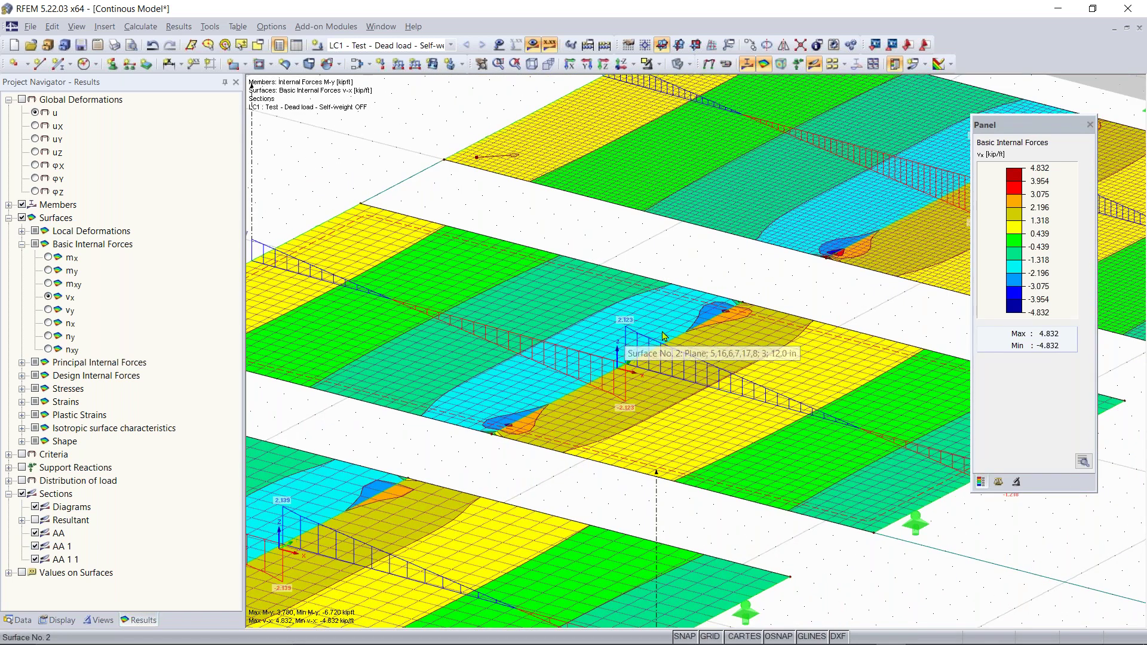
{"action": "middle_click_drag", "start_coordinate": [703, 354], "coordinate": [539, 472]}
{"action": "scroll", "coordinate": [621, 376], "scroll_direction": "down", "scroll_amount": 5}
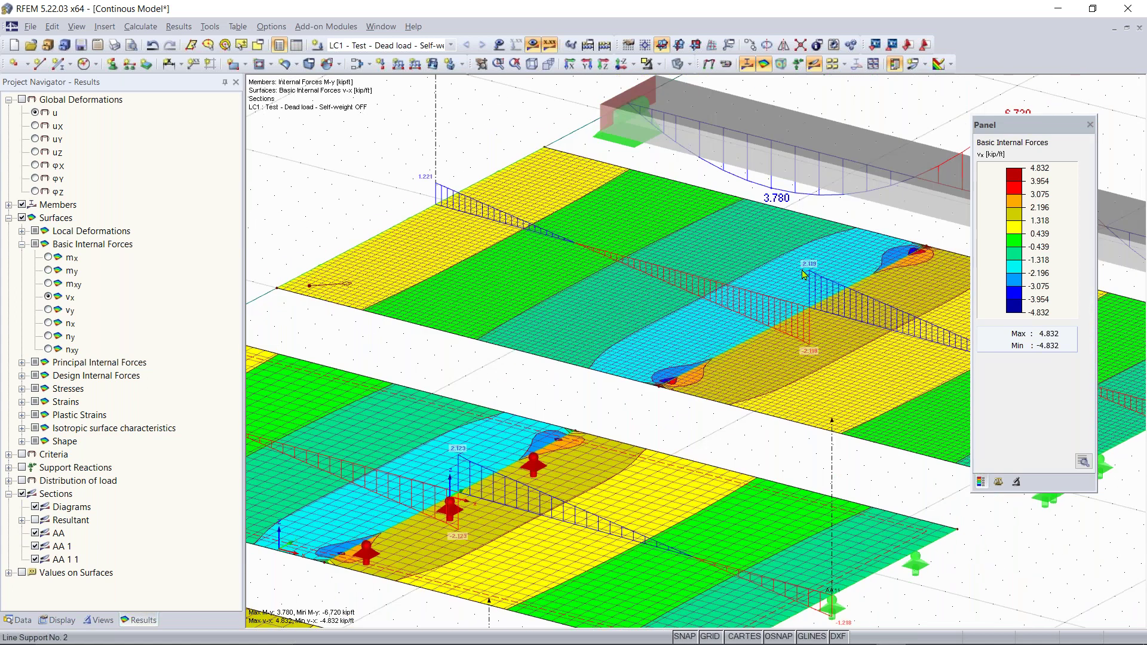
{"action": "scroll", "coordinate": [621, 377], "scroll_direction": "up", "scroll_amount": 3}
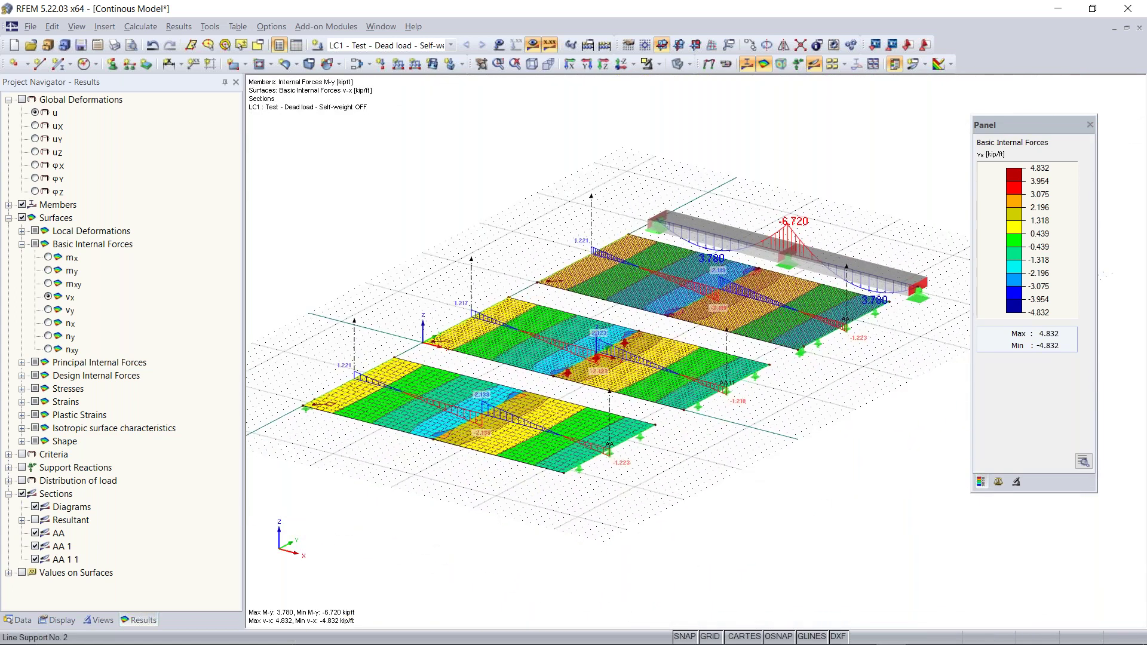
Step: Open the calculation parameters
{"action": "left_click", "coordinate": [141, 26]}
{"action": "left_click", "coordinate": [196, 208]}
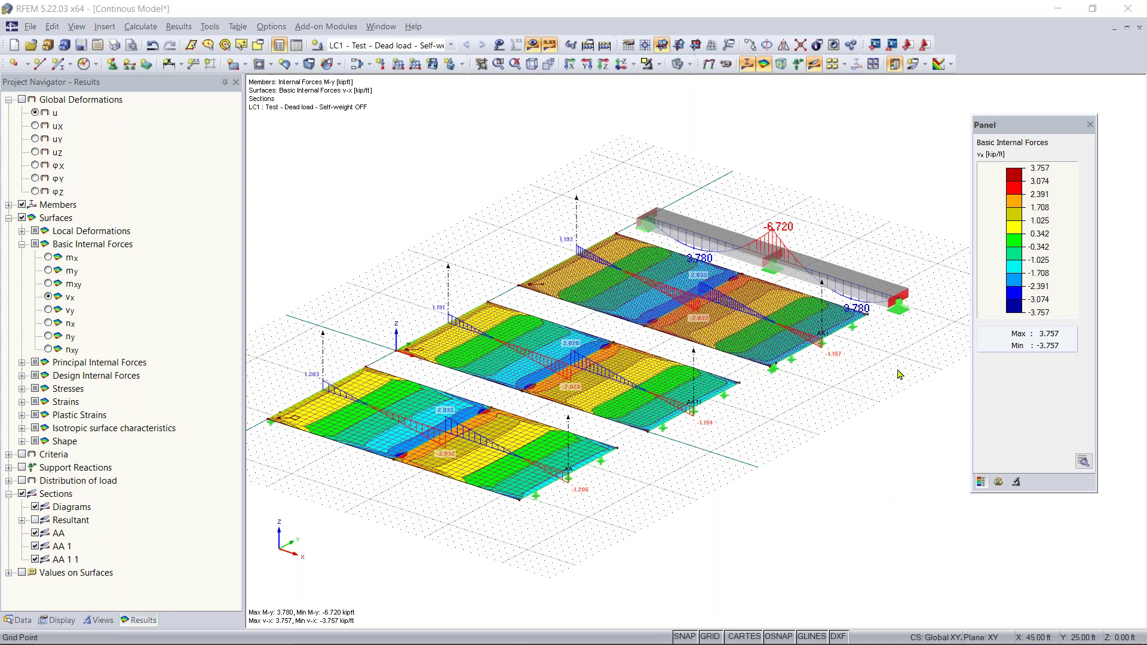
Step: Display the LC1 loads on the slabs and beam, inspect them from another angle, and hide them again
{"action": "scroll", "coordinate": [870, 375], "scroll_direction": "up", "scroll_amount": 2}
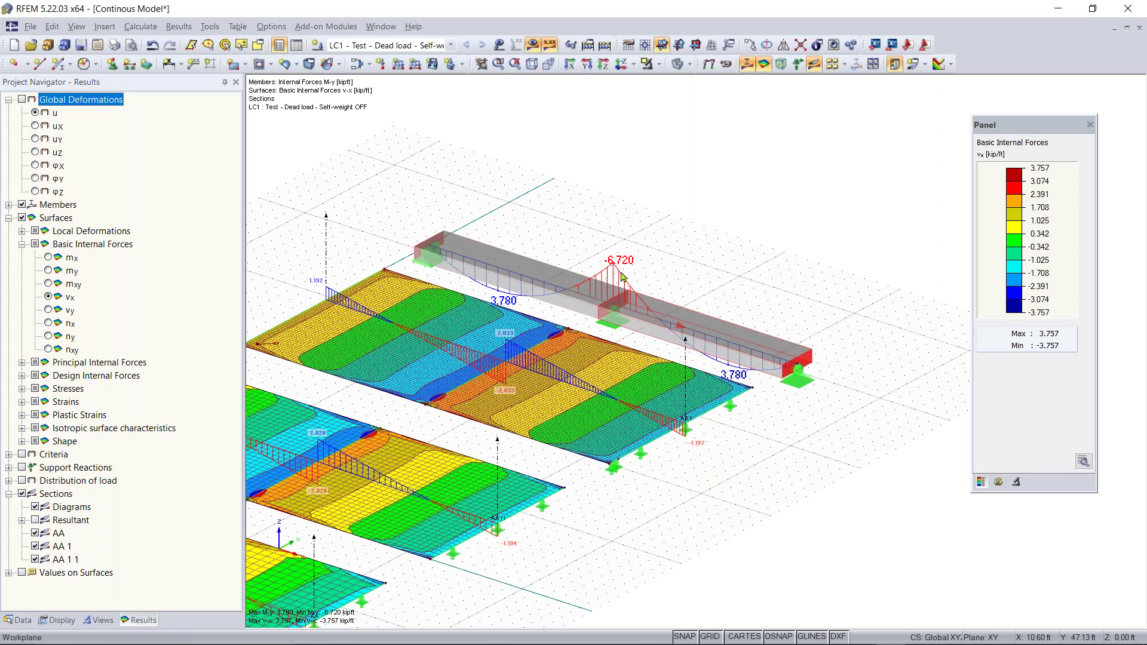
{"action": "left_click", "coordinate": [498, 46]}
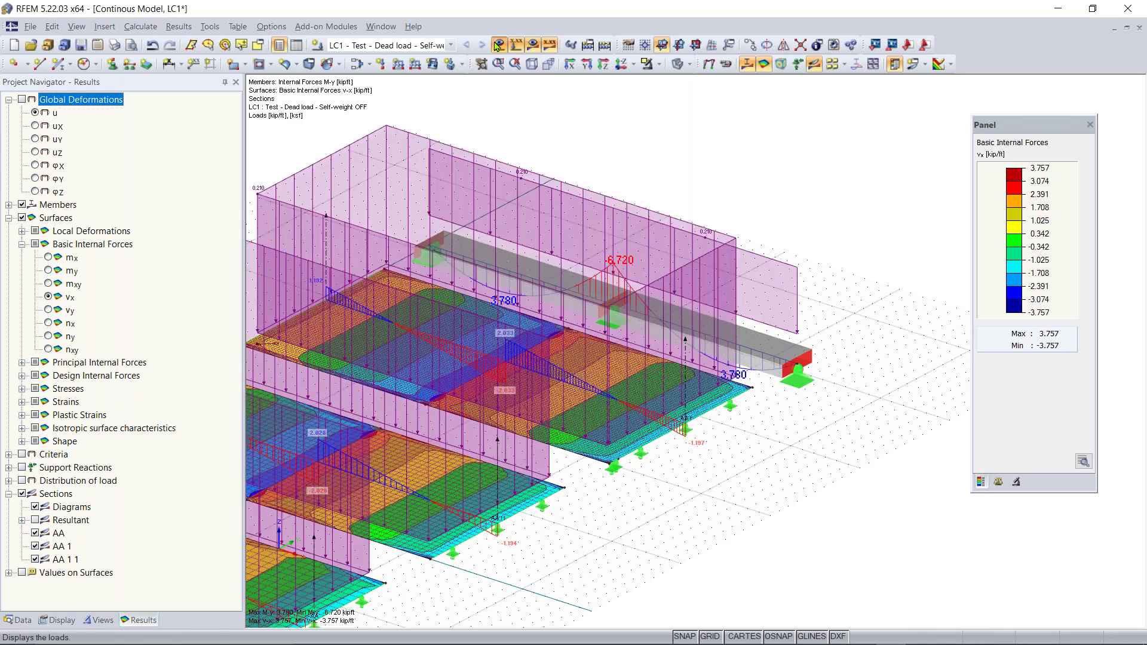
{"action": "middle_click_drag", "start_coordinate": [767, 253], "coordinate": [726, 263], "text": "ctrl"}
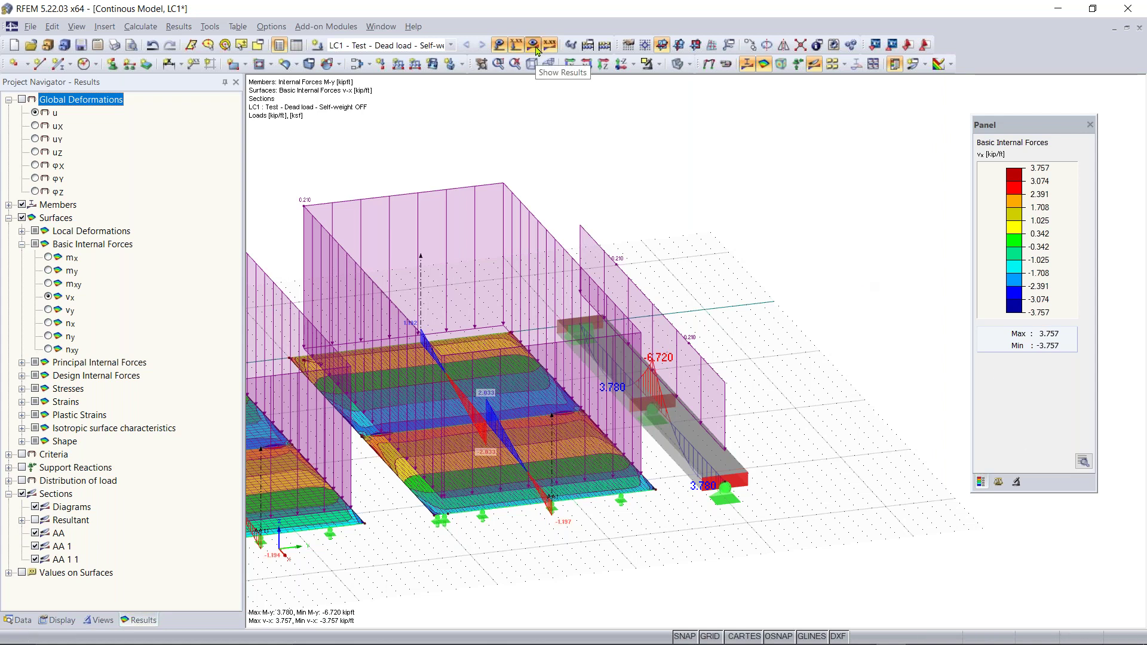
{"action": "left_click", "coordinate": [516, 45]}
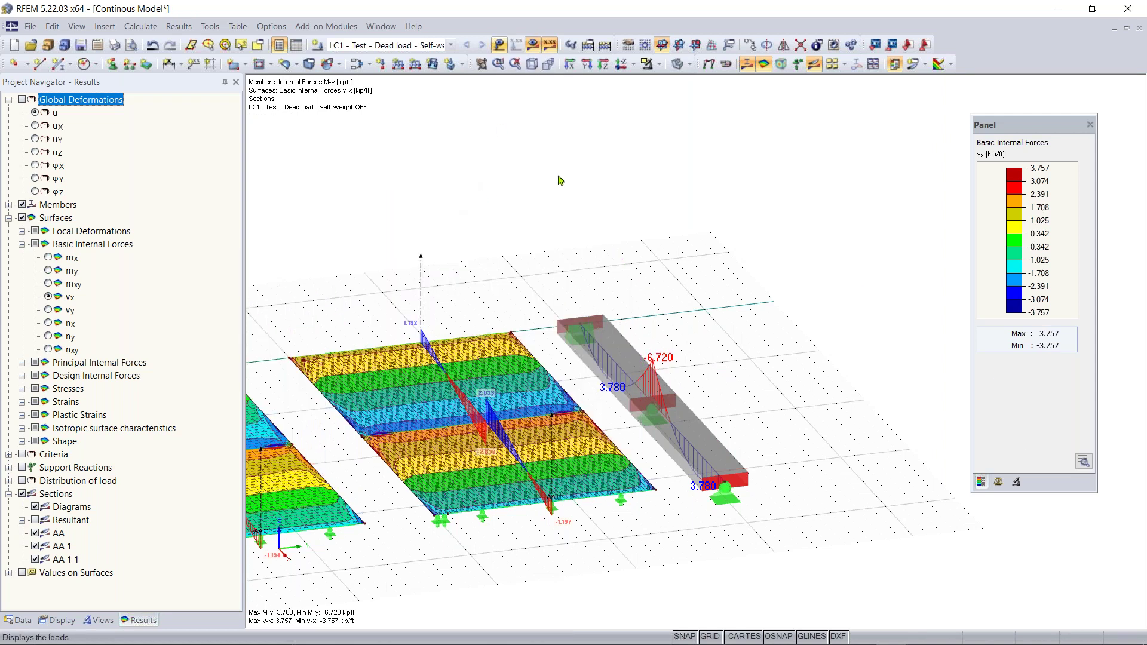
{"action": "middle_click_drag", "start_coordinate": [607, 168], "coordinate": [670, 224], "text": "ctrl"}
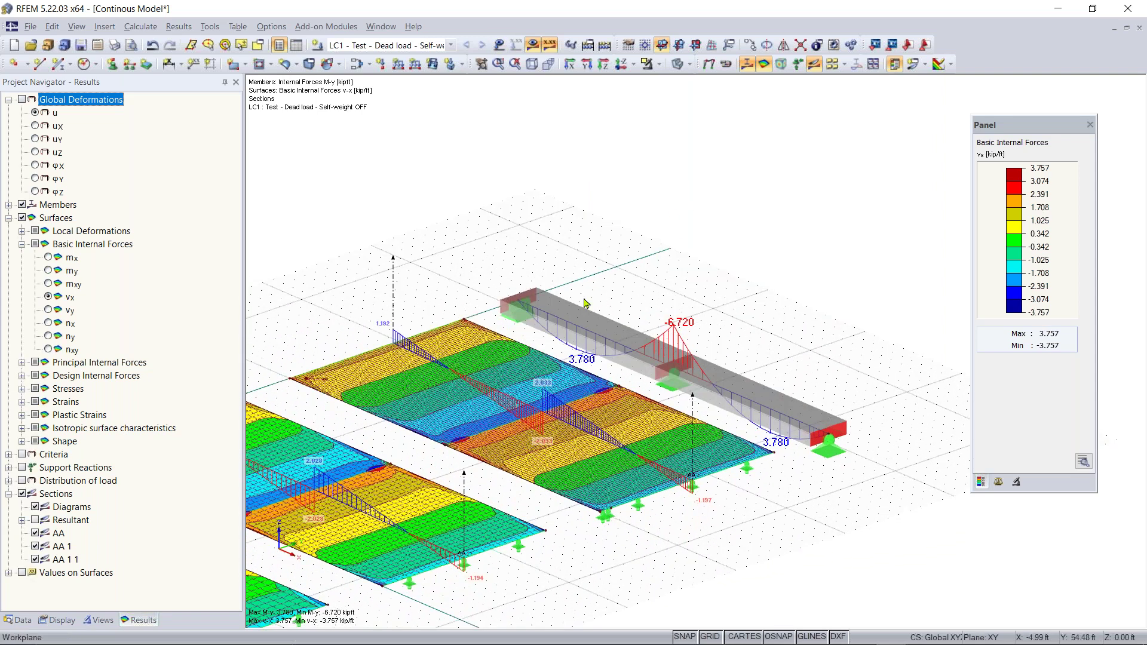
{"action": "scroll", "coordinate": [508, 406], "scroll_direction": "down", "scroll_amount": 3}
{"action": "middle_click_drag", "start_coordinate": [508, 407], "coordinate": [701, 333]}
{"action": "middle_click_drag", "start_coordinate": [702, 333], "coordinate": [764, 335], "text": "ctrl"}
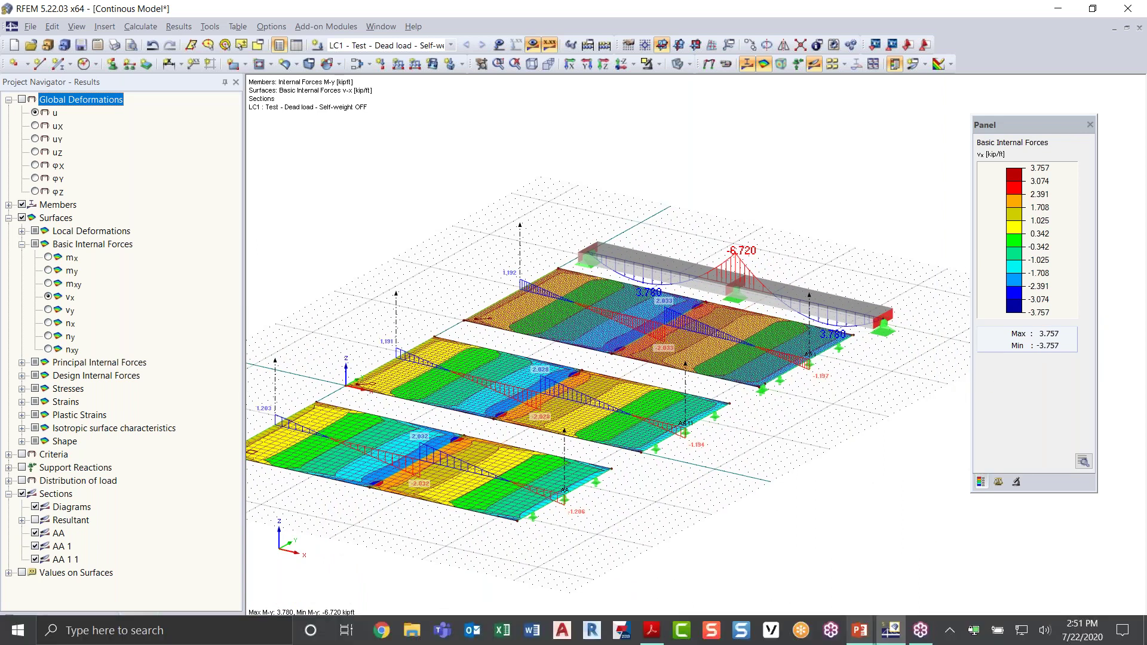
{"action": "left_click", "coordinate": [855, 427]}
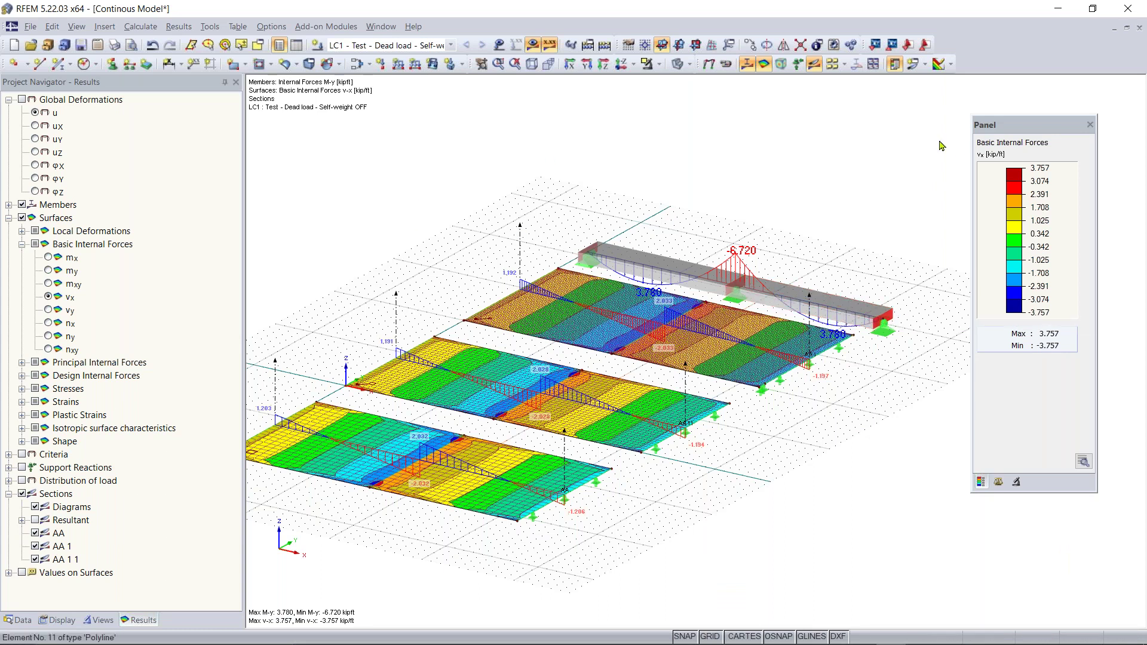
{"action": "middle_click_drag", "start_coordinate": [678, 391], "coordinate": [715, 389]}
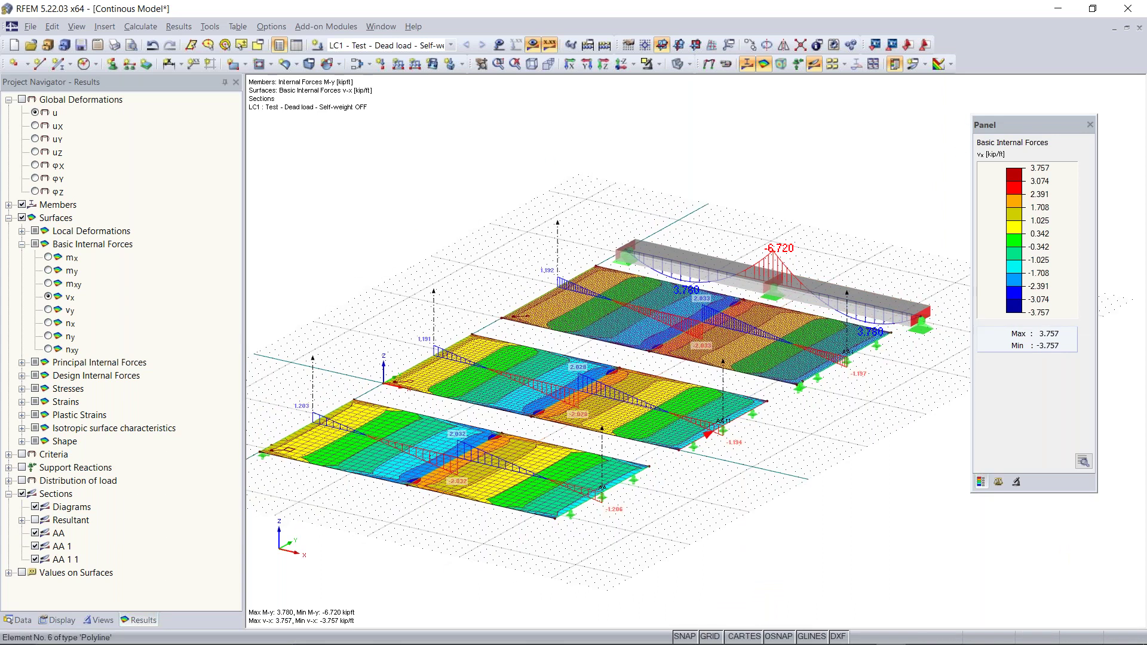
{"action": "key", "text": "alt+Tab"}
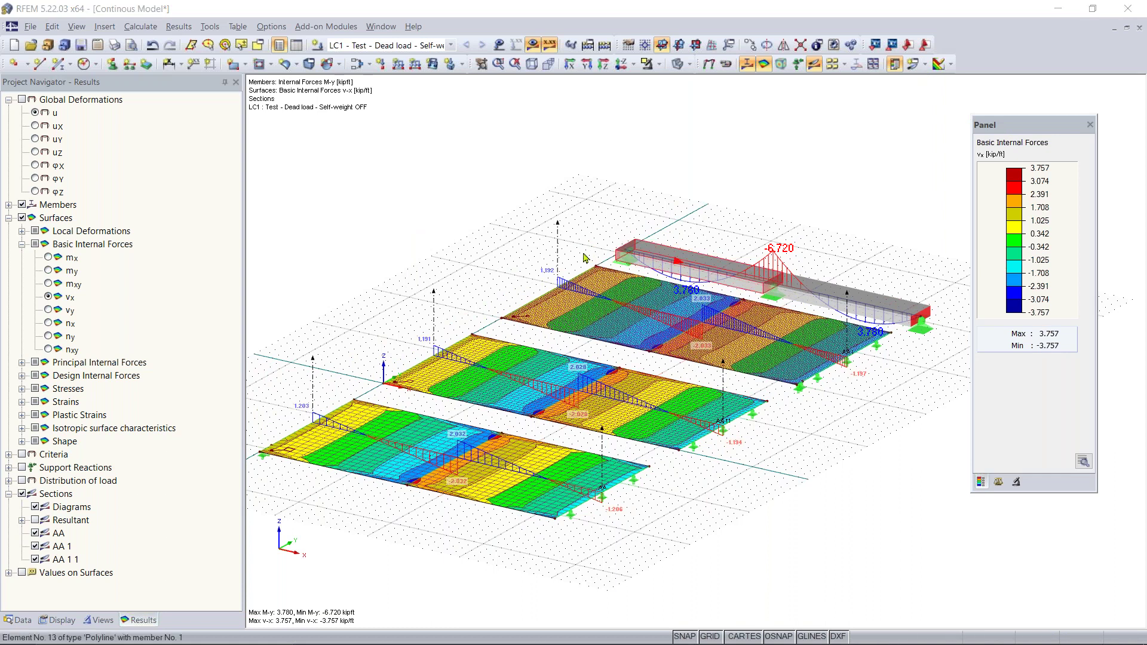
Step: Save the continuous slab and beam model
{"action": "middle_click_drag", "start_coordinate": [627, 248], "coordinate": [601, 257]}
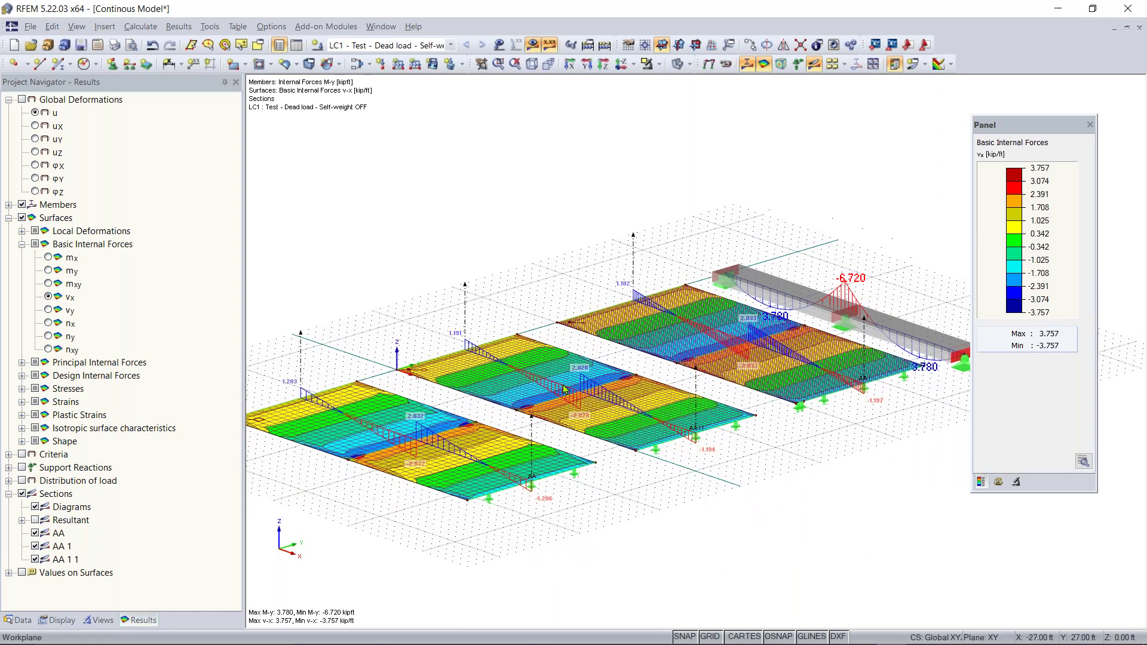
{"action": "left_click", "coordinate": [81, 45]}
{"action": "middle_click_drag", "start_coordinate": [489, 265], "coordinate": [561, 290]}
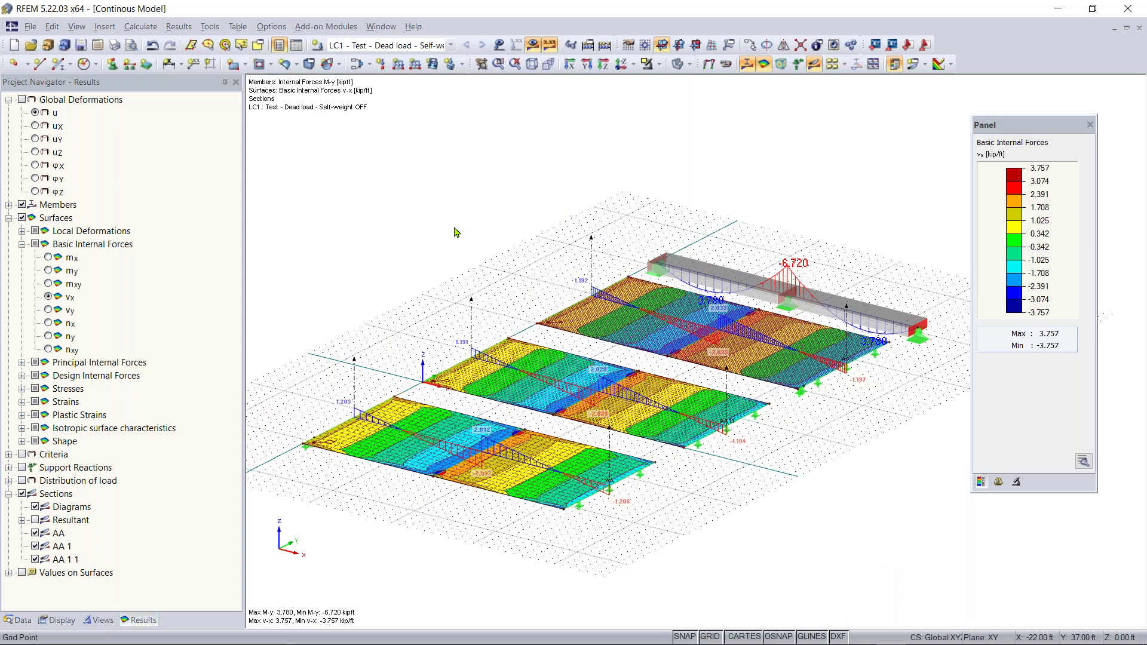
Step: Create a new 3D model named "Euler case 1 - Example 2" in the Tests project, using the ASCE 7-16 standard
{"action": "left_click", "coordinate": [14, 46]}
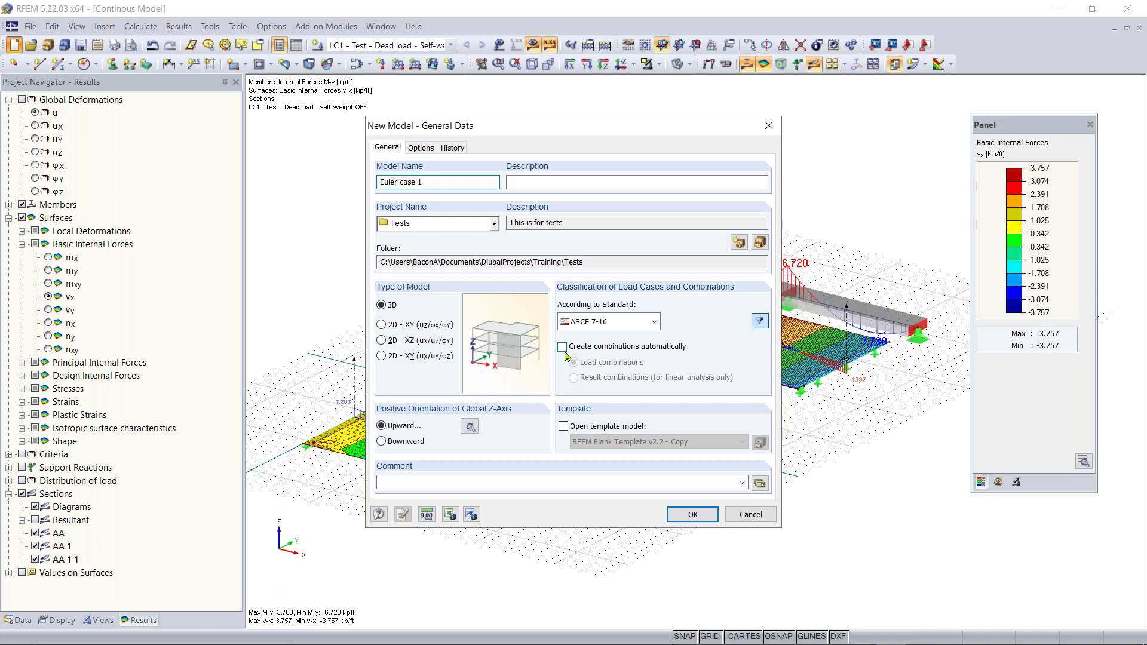
{"action": "left_click", "coordinate": [424, 516]}
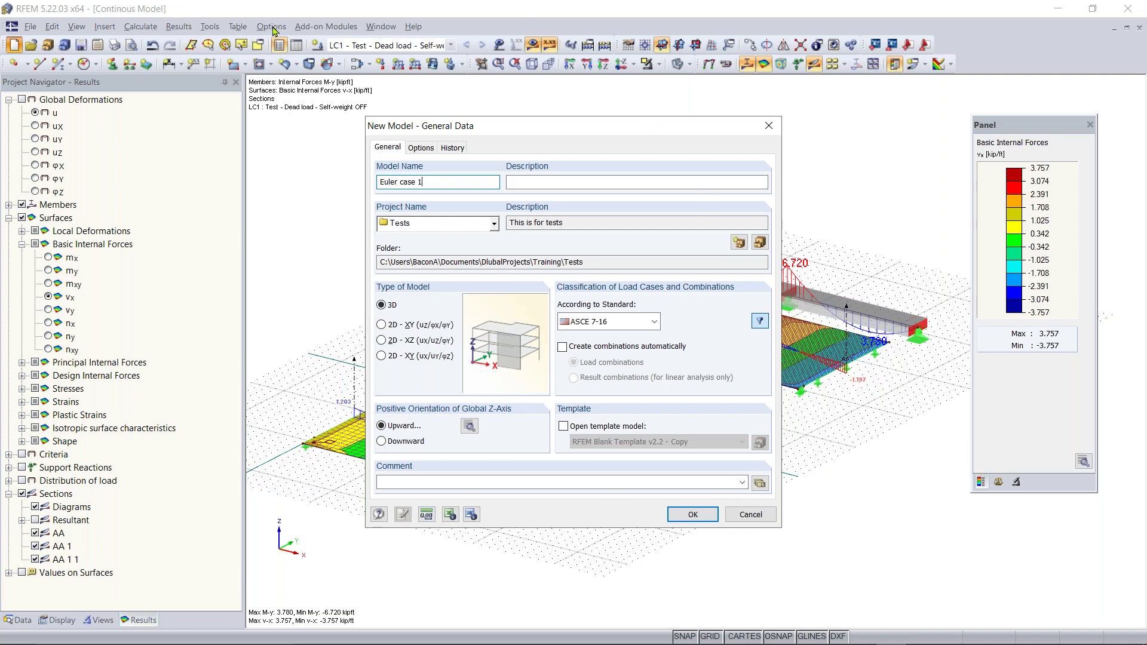
{"action": "left_click", "coordinate": [693, 514]}
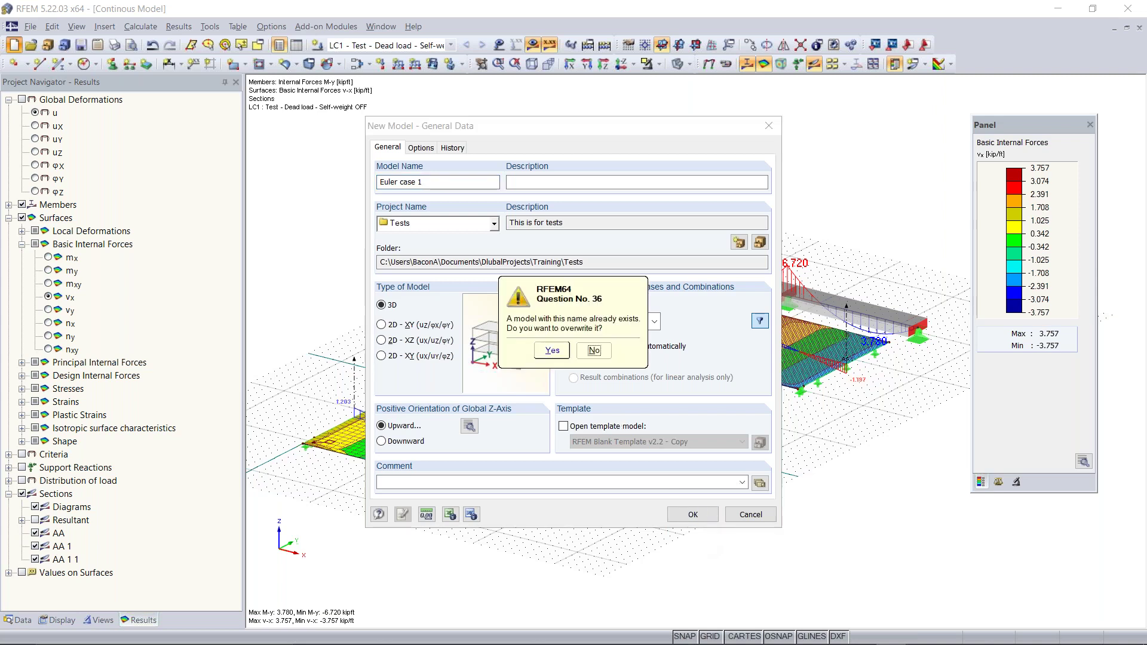
{"action": "left_click", "coordinate": [594, 351]}
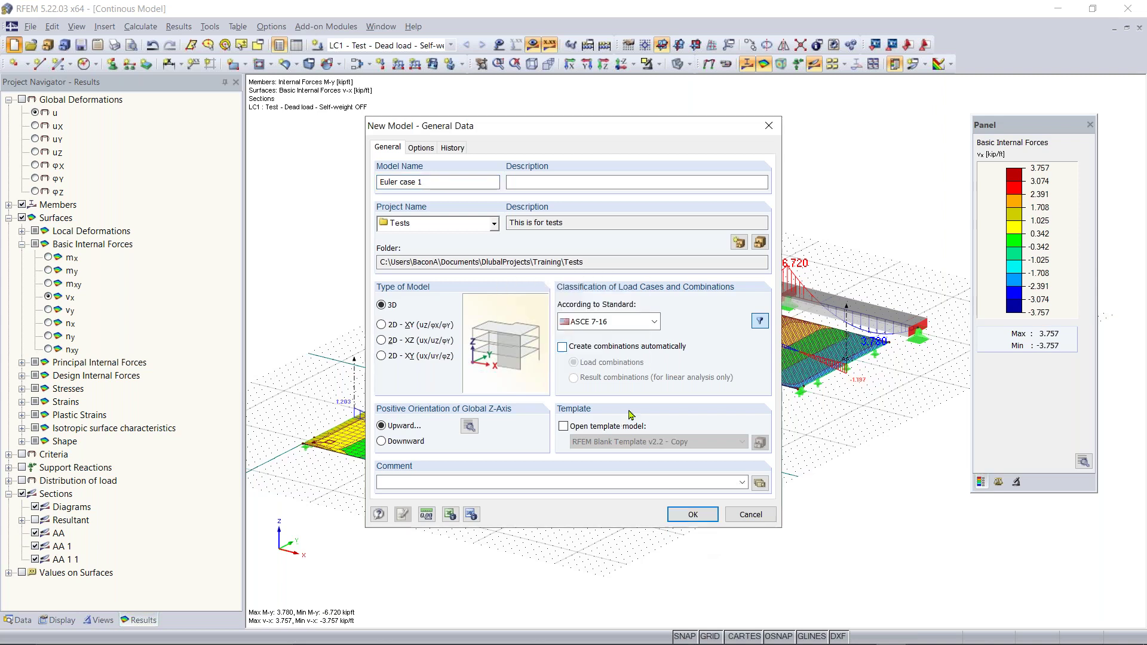
{"action": "left_click", "coordinate": [453, 183]}
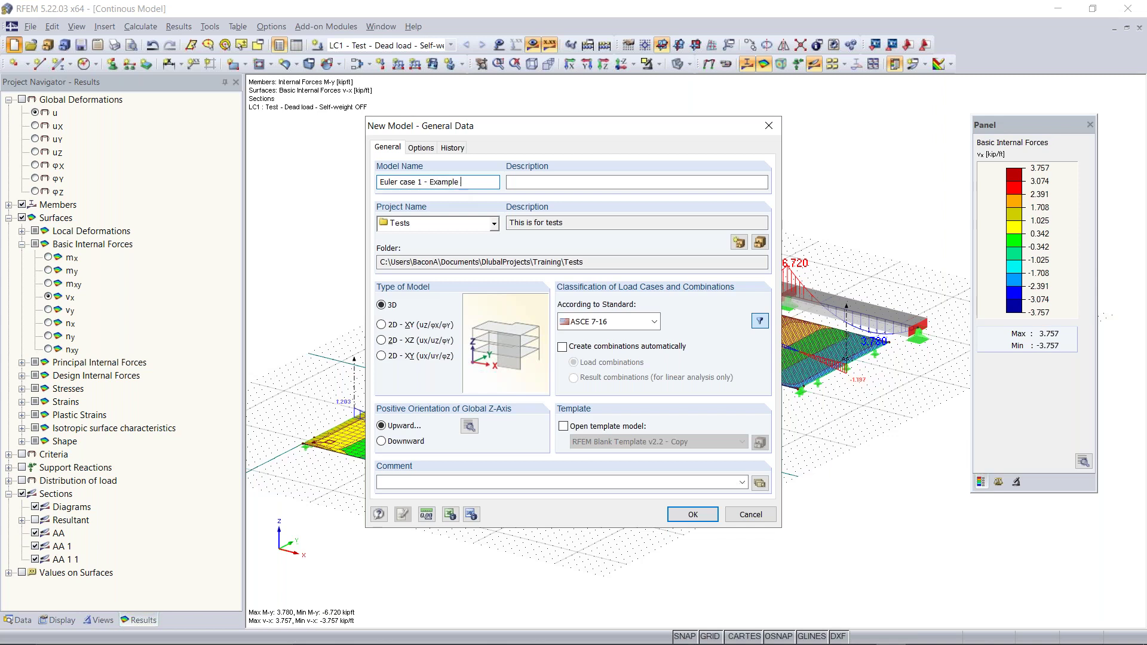
{"action": "left_click", "coordinate": [692, 514]}
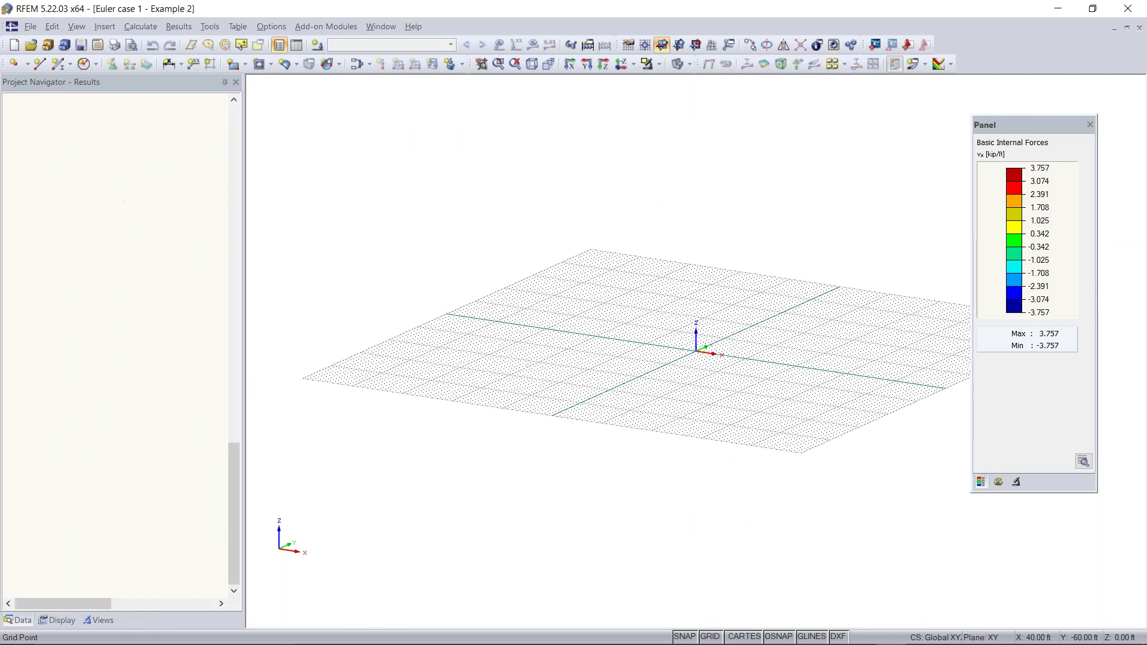
Step: Start a new beam member and open the rolled I-section library for its start cross-section
{"action": "middle_click_drag", "start_coordinate": [725, 345], "coordinate": [650, 399]}
{"action": "middle_click_drag", "start_coordinate": [649, 399], "coordinate": [612, 439], "text": "ctrl"}
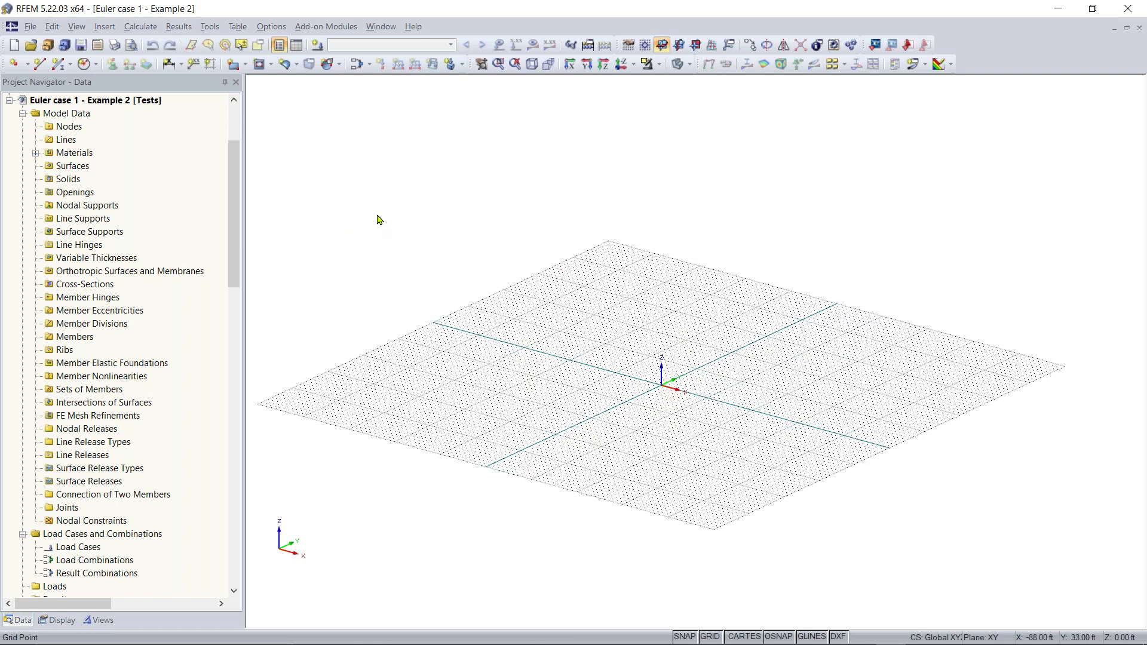
{"action": "left_click", "coordinate": [58, 67]}
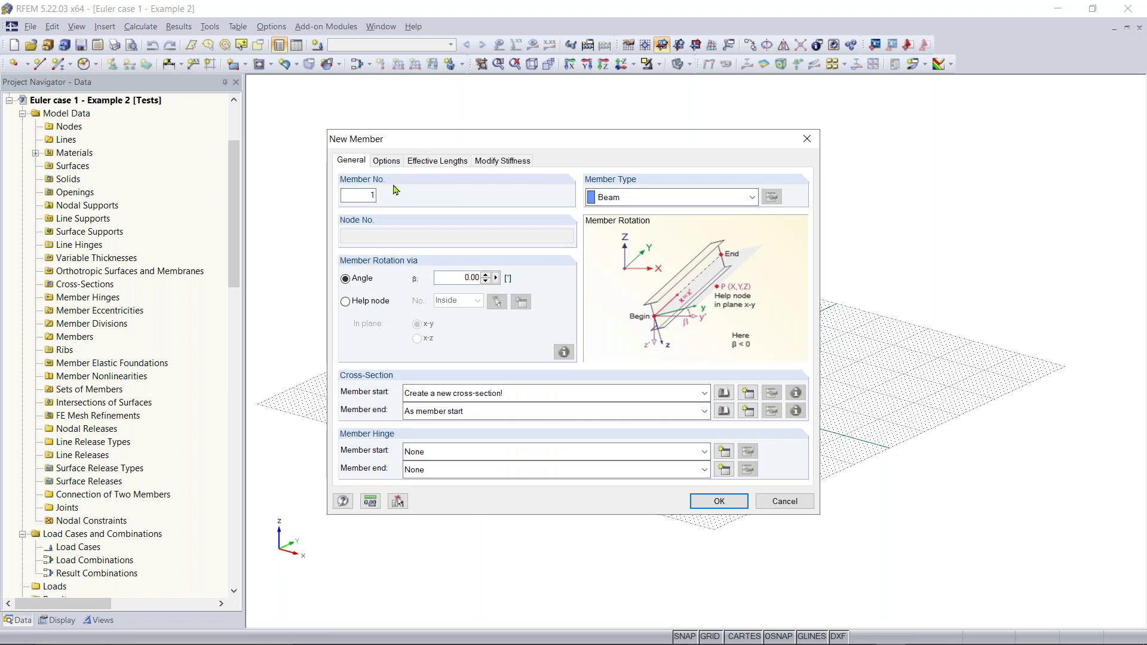
{"action": "left_click", "coordinate": [723, 394]}
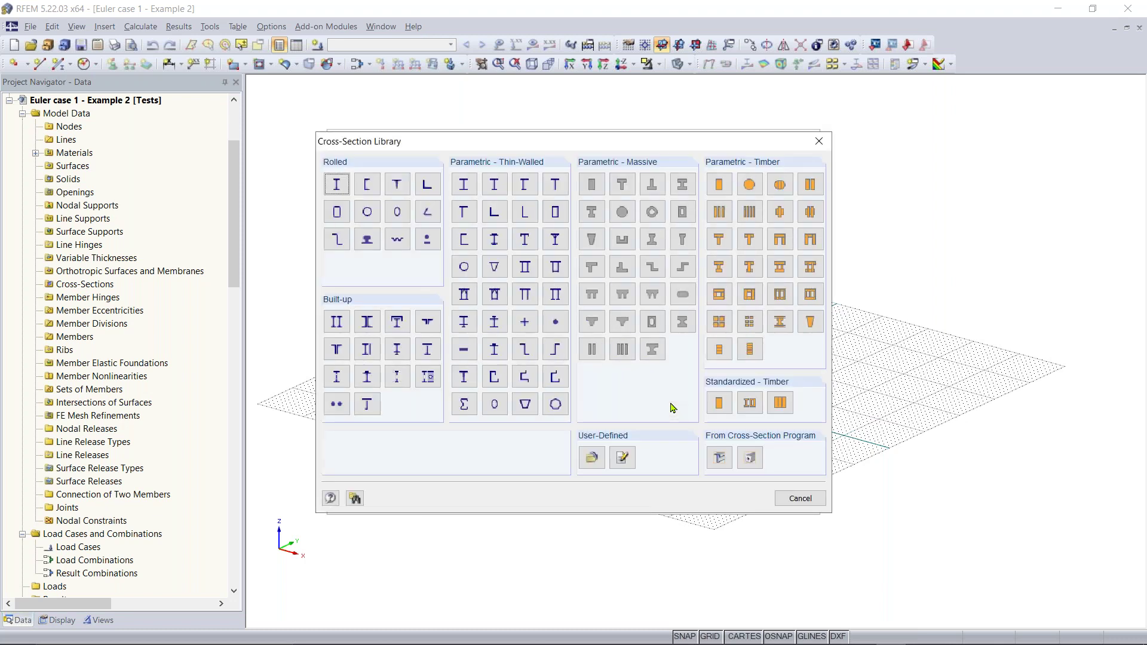
{"action": "left_click", "coordinate": [339, 186]}
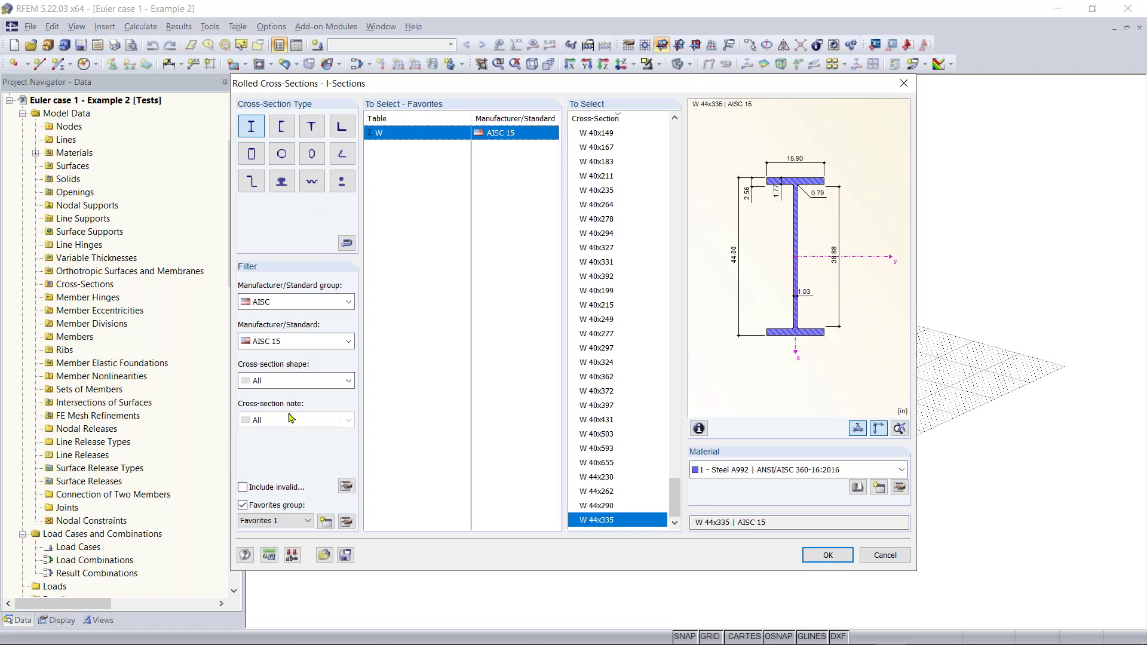
Step: Filter the rolled I-sections by the AISC group, the AISC 15 standard and wide I-sections with parallel flanges
{"action": "left_click", "coordinate": [301, 301]}
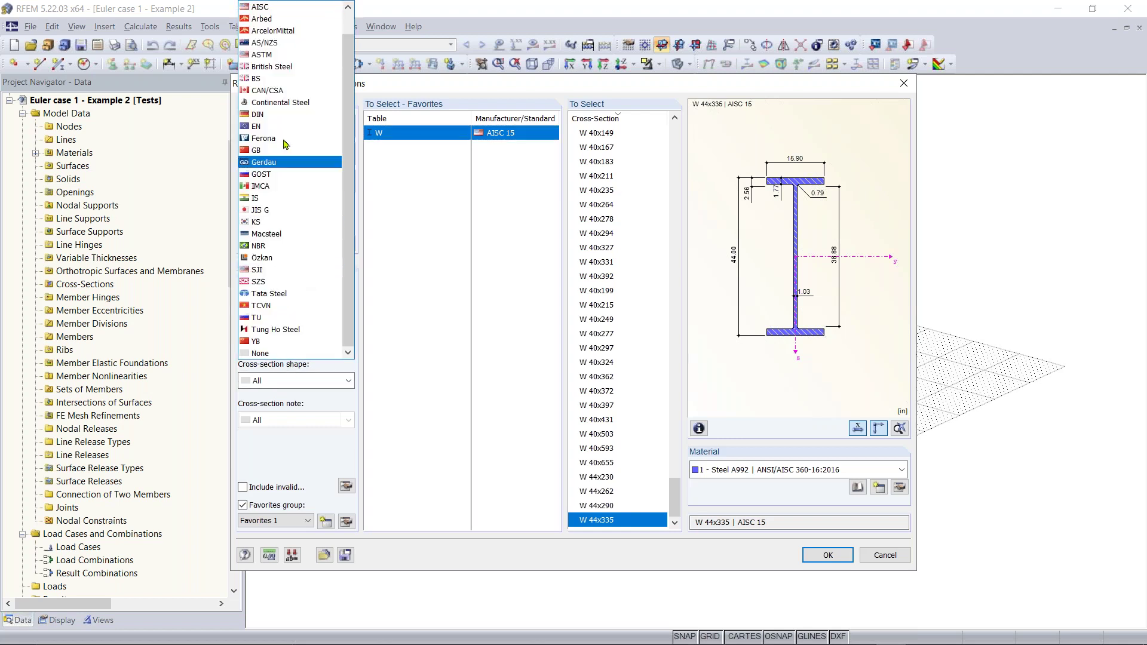
{"action": "scroll", "coordinate": [299, 149], "scroll_direction": "up", "scroll_amount": 1}
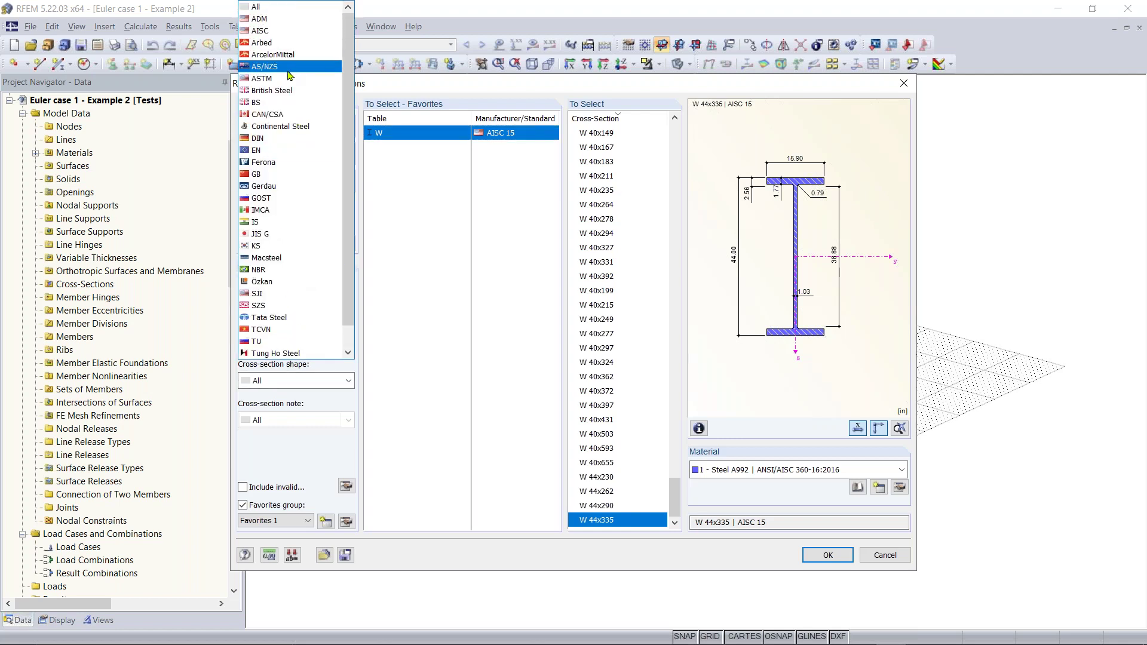
{"action": "left_click_drag", "start_coordinate": [347, 174], "coordinate": [350, 217]}
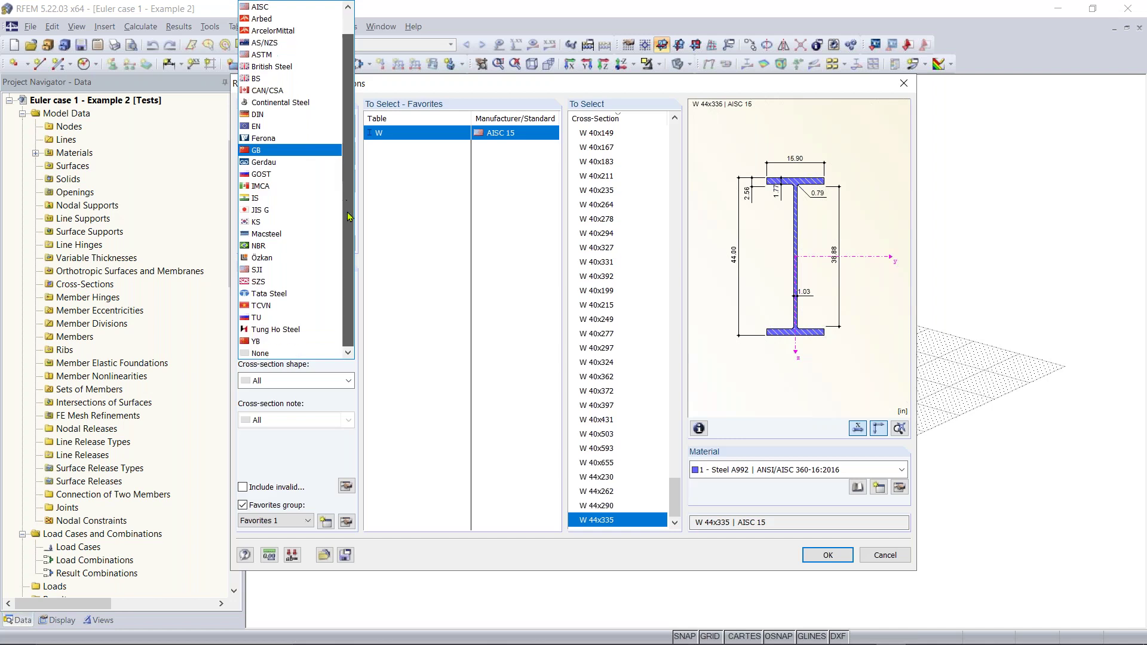
{"action": "scroll", "coordinate": [280, 179], "scroll_direction": "up", "scroll_amount": 1}
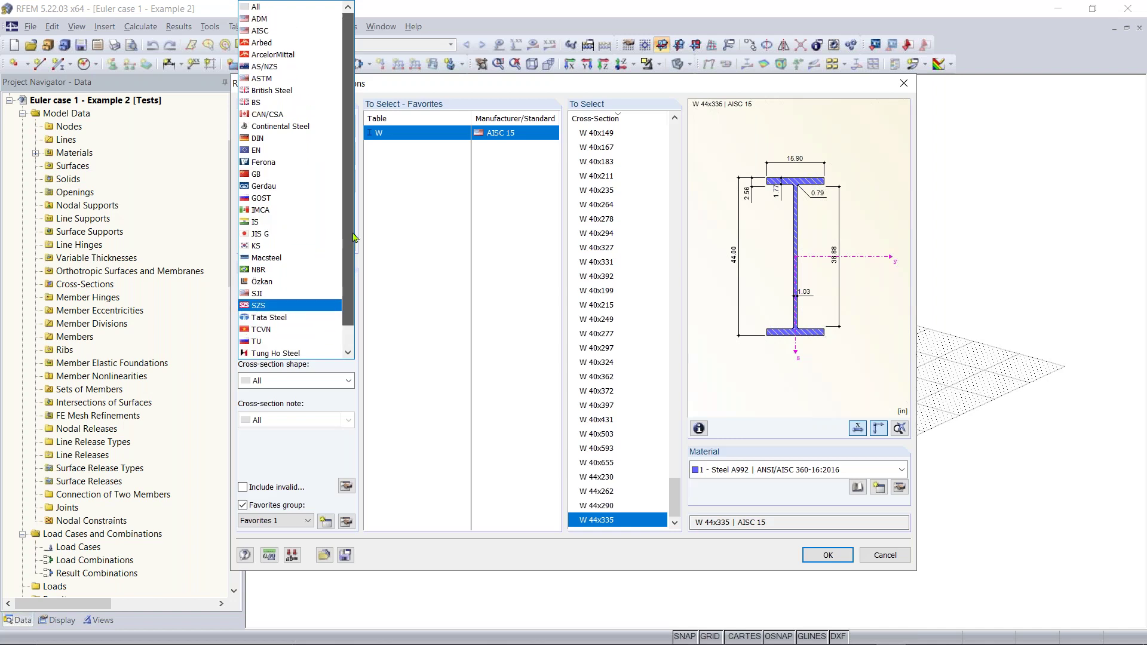
{"action": "left_click", "coordinate": [277, 33]}
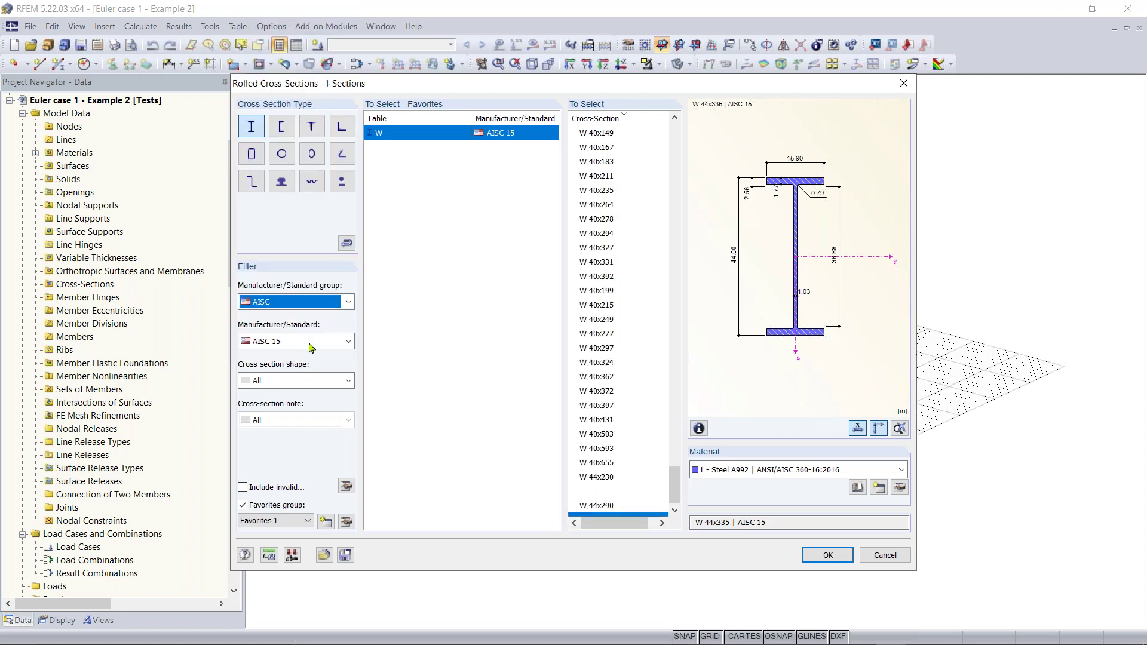
{"action": "left_click", "coordinate": [332, 348]}
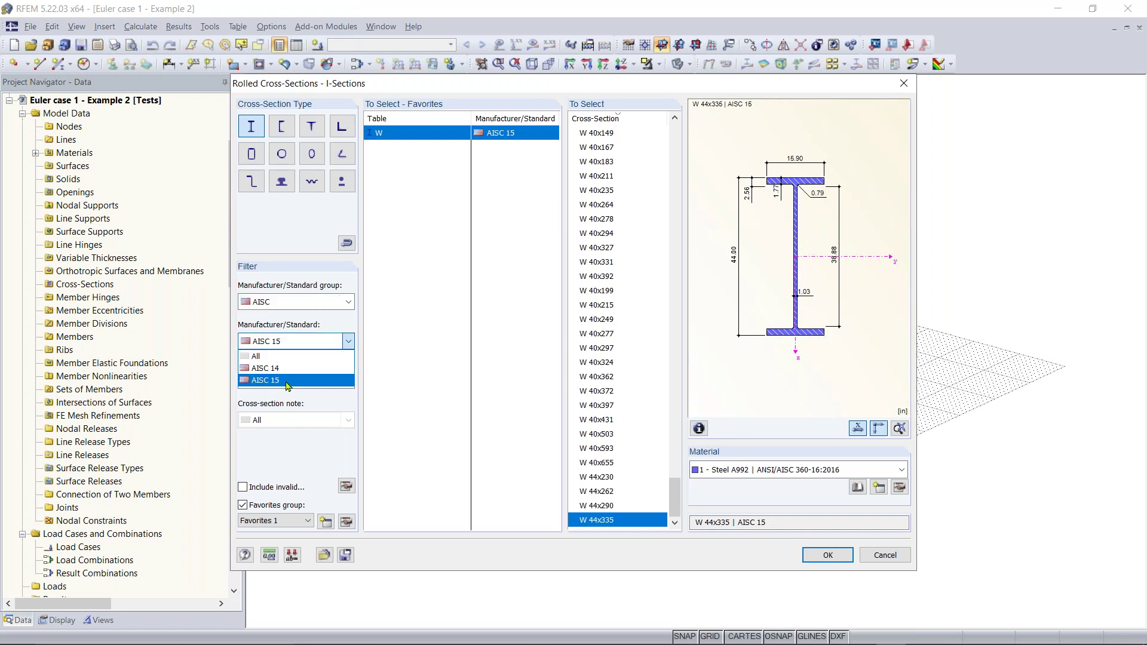
{"action": "left_click", "coordinate": [288, 380]}
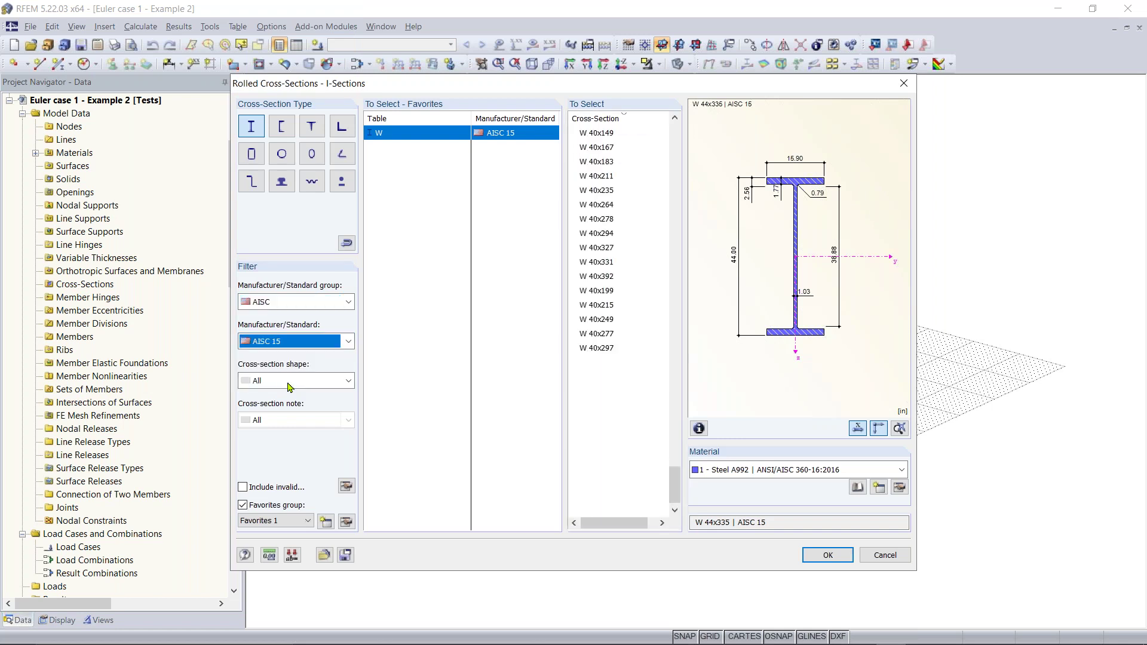
{"action": "left_click", "coordinate": [349, 385]}
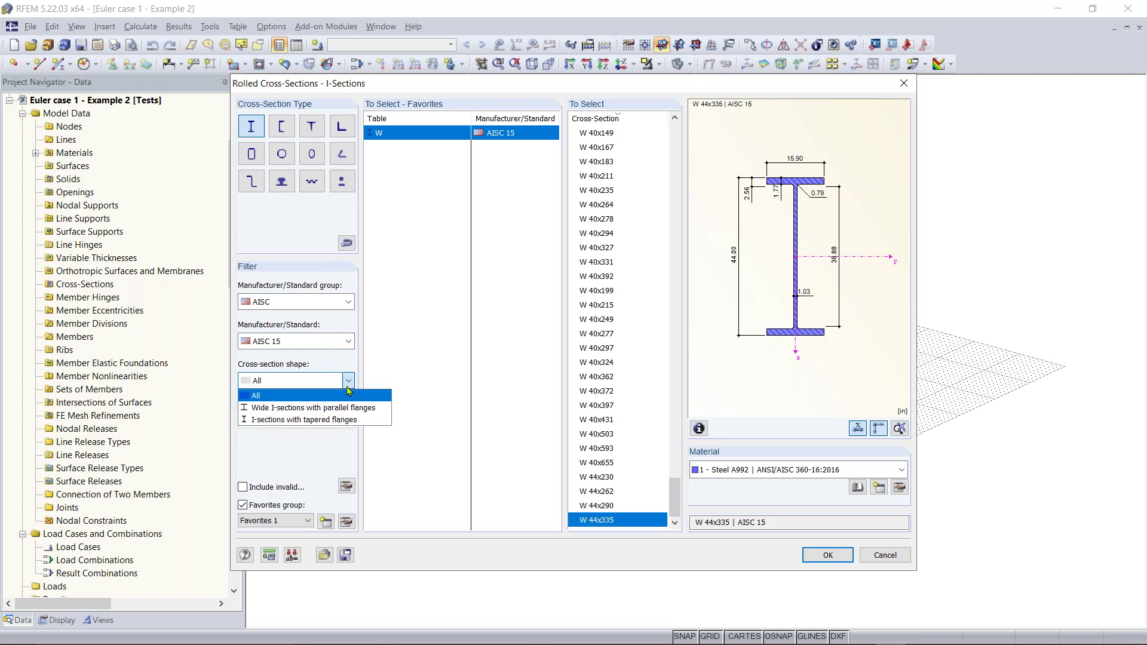
{"action": "left_click", "coordinate": [334, 408]}
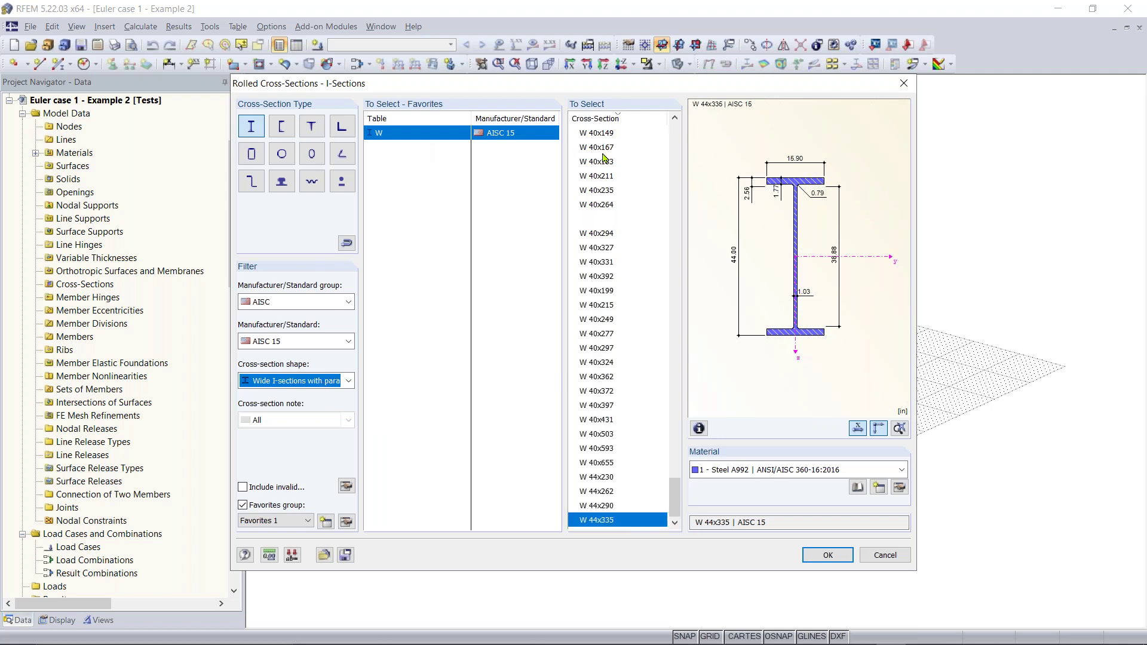
Step: Choose the W 12x35 section from the filtered cross-section list
{"action": "left_click_drag", "start_coordinate": [676, 482], "coordinate": [678, 357]}
{"action": "left_click", "coordinate": [608, 221]}
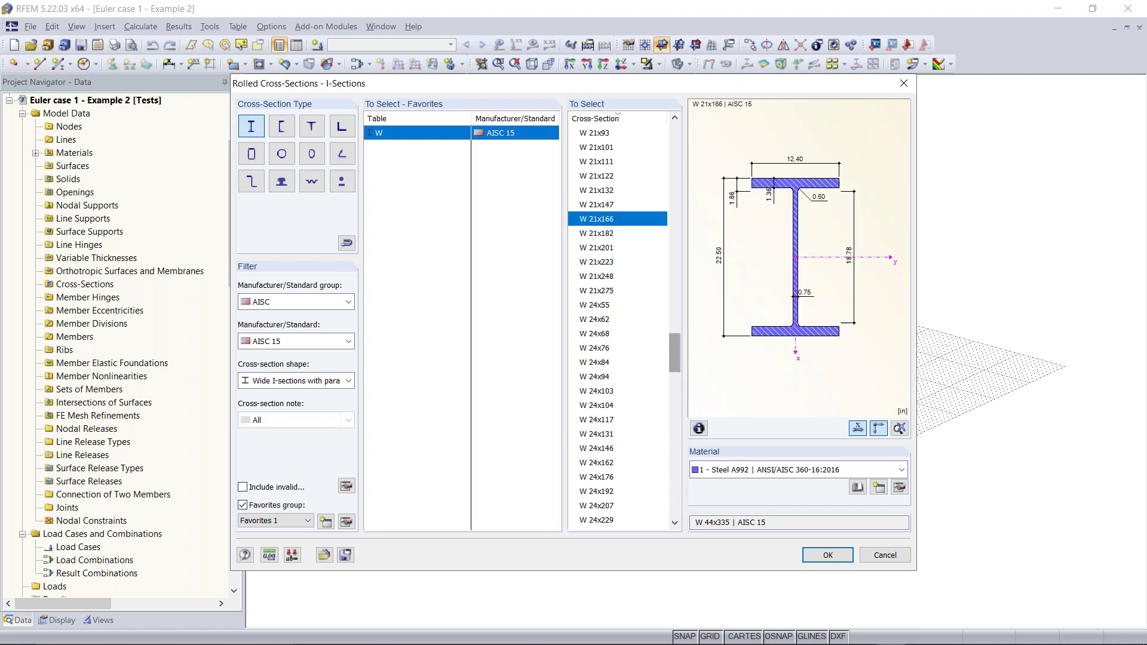
{"action": "left_click", "coordinate": [597, 276]}
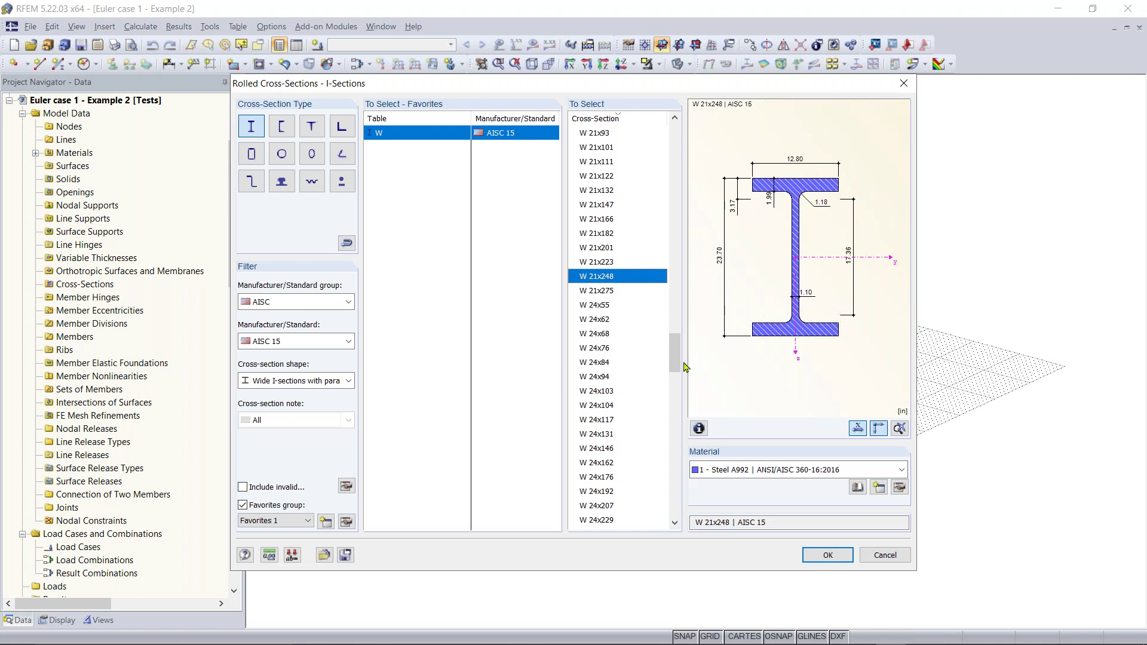
{"action": "left_click_drag", "start_coordinate": [678, 358], "coordinate": [686, 212]}
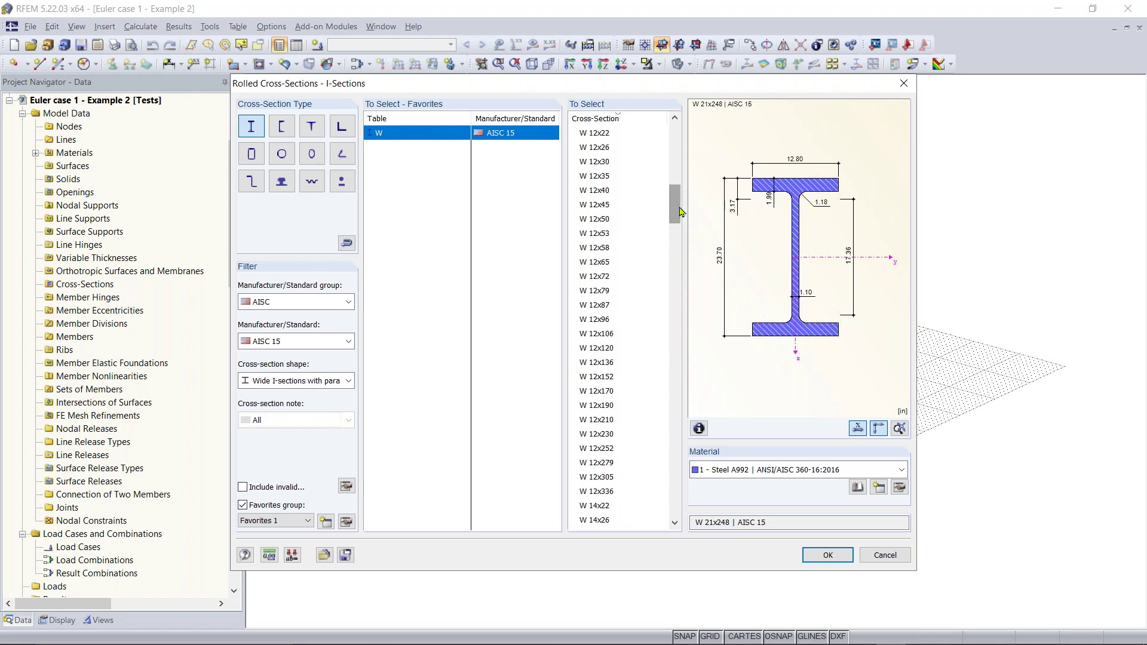
{"action": "left_click", "coordinate": [594, 175]}
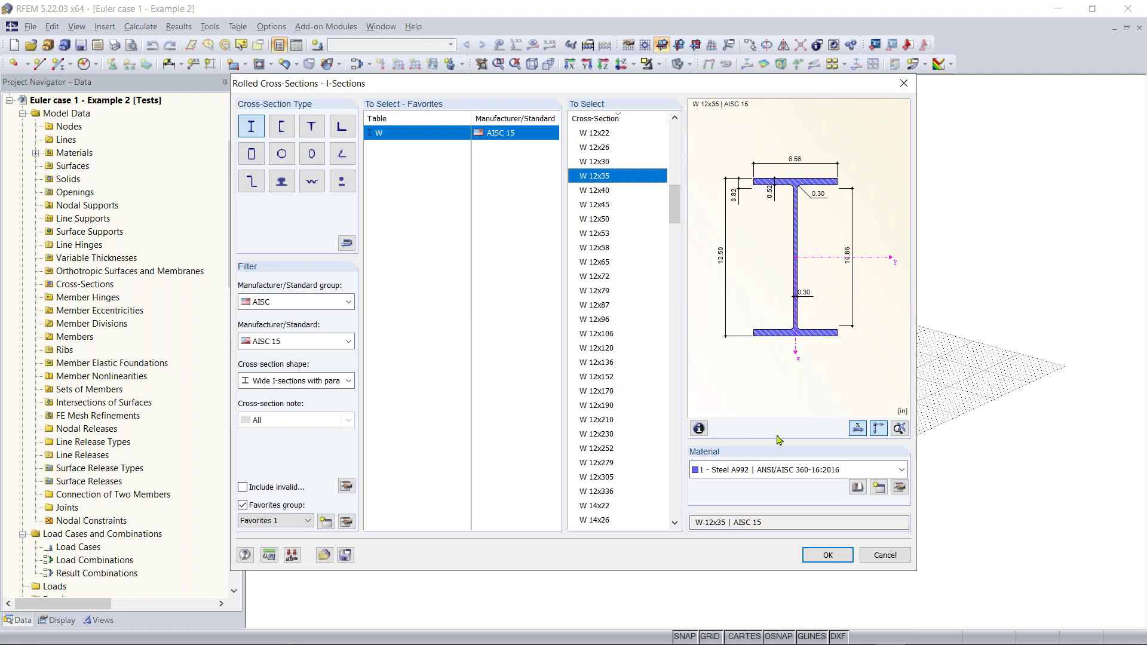
Step: Choose metal material Steel A992 to ANSI/AISC 360-16:2016 from the material library and assign the section to the member start
{"action": "left_click", "coordinate": [858, 487]}
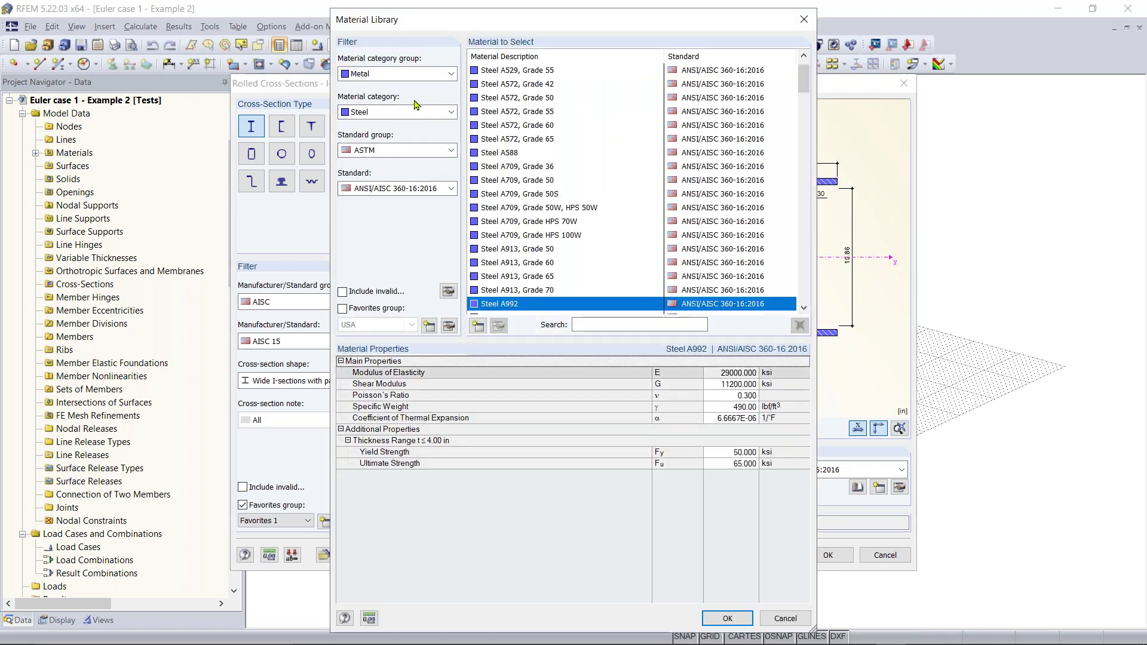
{"action": "left_click", "coordinate": [392, 73]}
{"action": "left_click", "coordinate": [392, 88]}
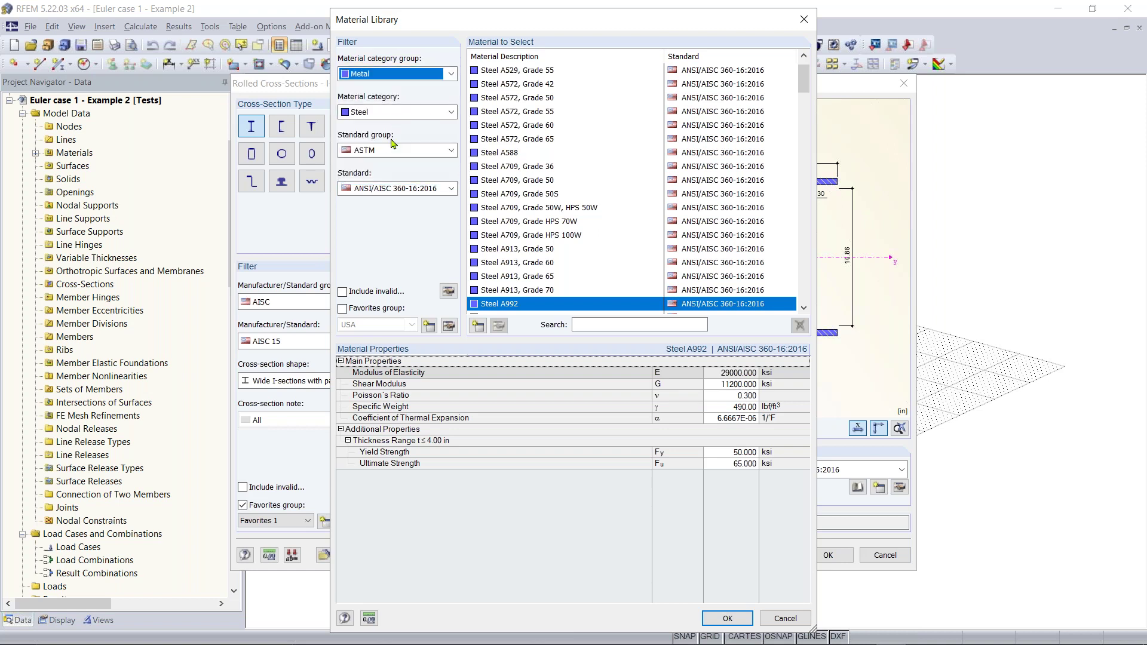
{"action": "left_click", "coordinate": [748, 622]}
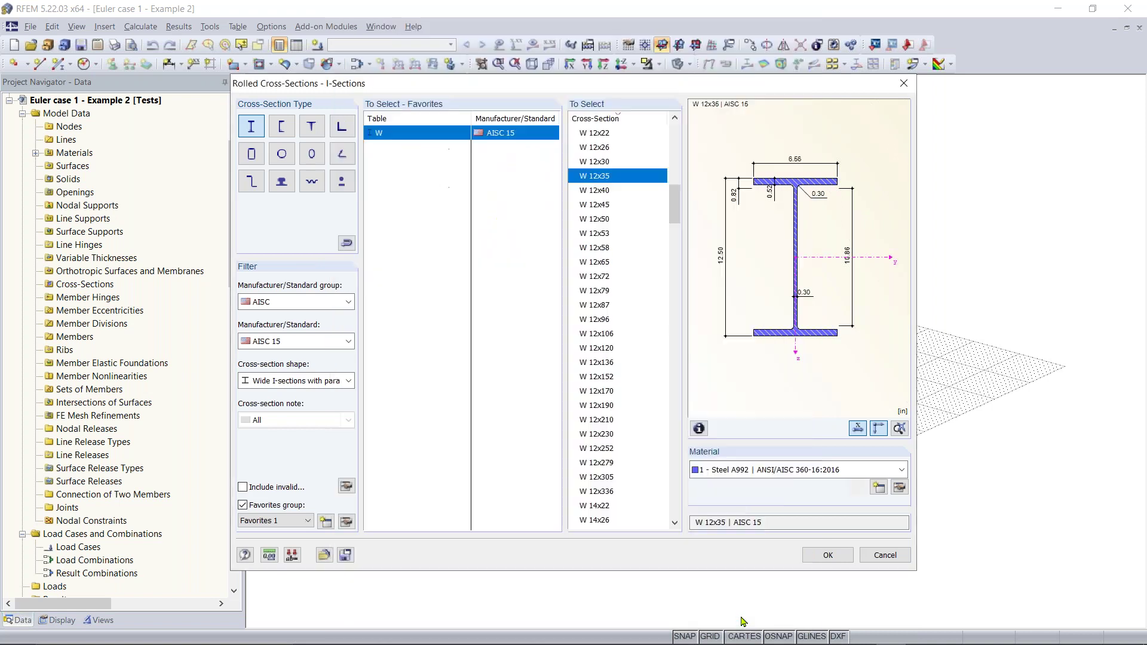
{"action": "left_click", "coordinate": [827, 555]}
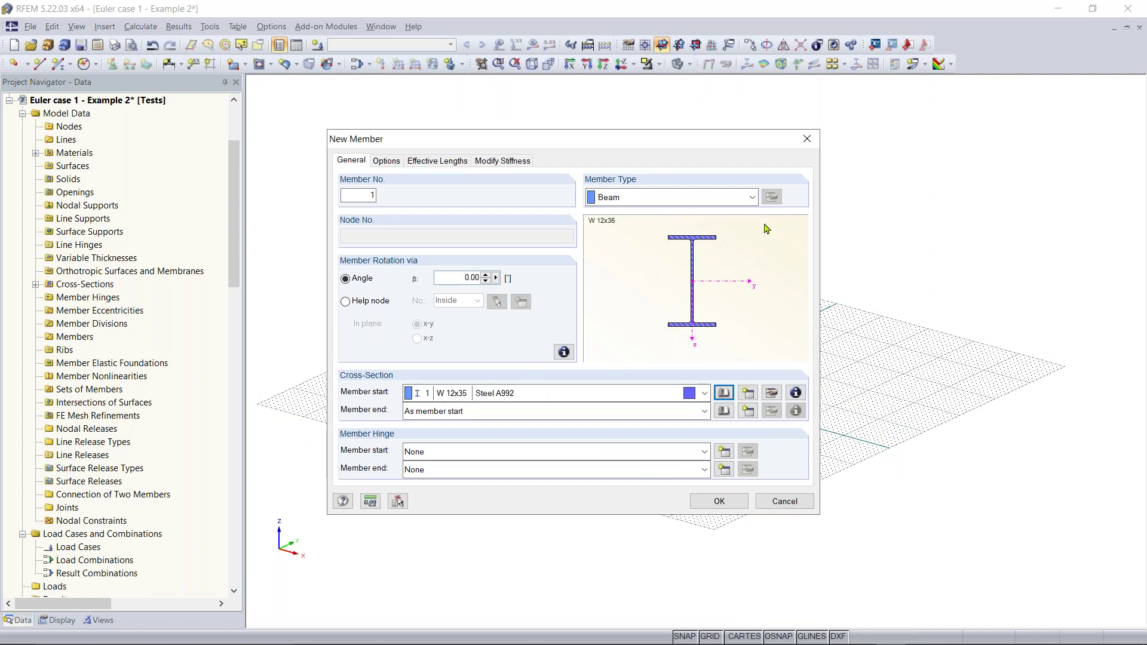
Step: Examine the W 12x35 cross-section properties, such as dimensions, areas and moments of inertia, then close the information window
{"action": "left_click", "coordinate": [796, 393]}
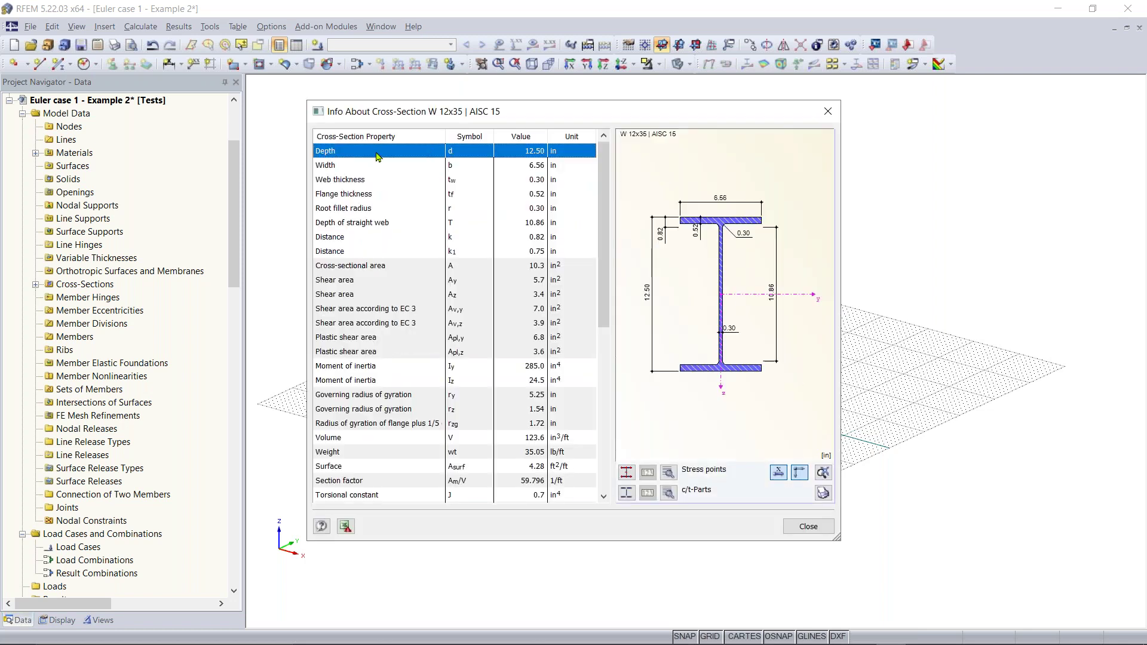
{"action": "left_click_drag", "start_coordinate": [394, 113], "coordinate": [390, 116]}
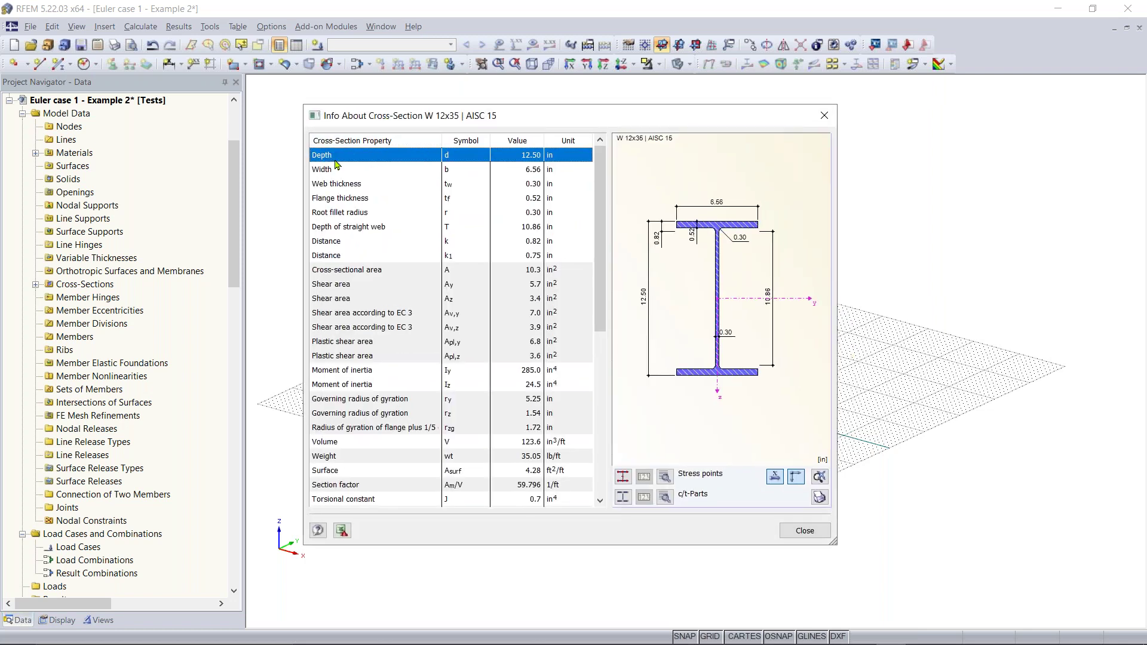
{"action": "scroll", "coordinate": [341, 165], "scroll_direction": "down", "scroll_amount": 2}
{"action": "scroll", "coordinate": [350, 165], "scroll_direction": "down", "scroll_amount": 2}
{"action": "scroll", "coordinate": [461, 270], "scroll_direction": "up", "scroll_amount": 4}
{"action": "scroll", "coordinate": [366, 332], "scroll_direction": "down", "scroll_amount": 2}
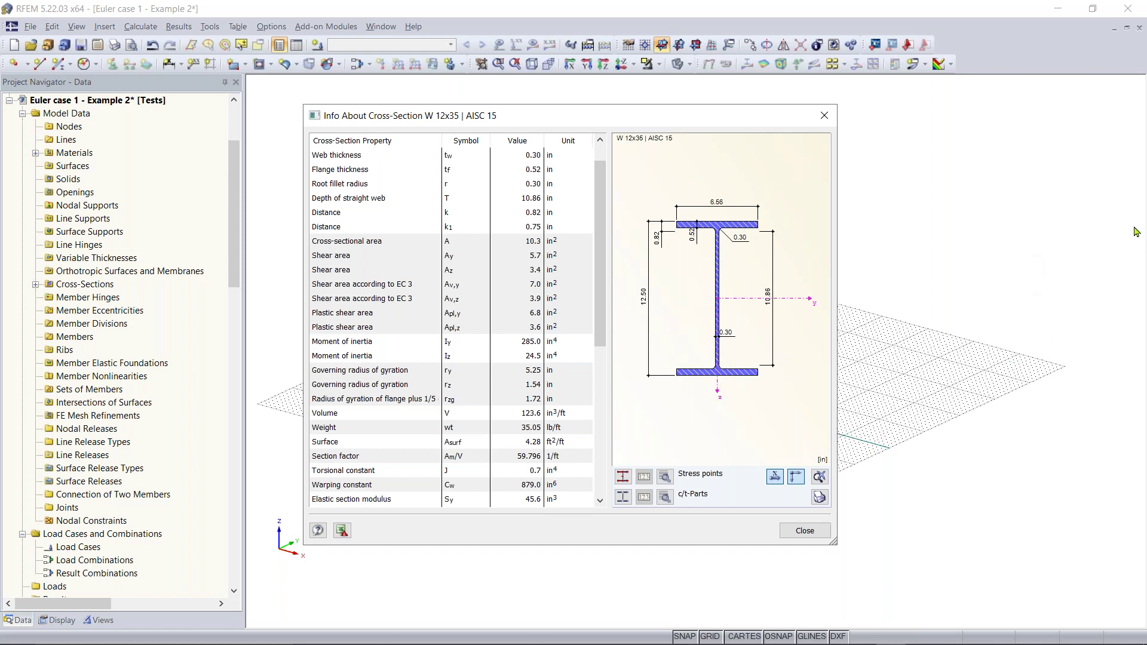
{"action": "left_click", "coordinate": [1004, 416]}
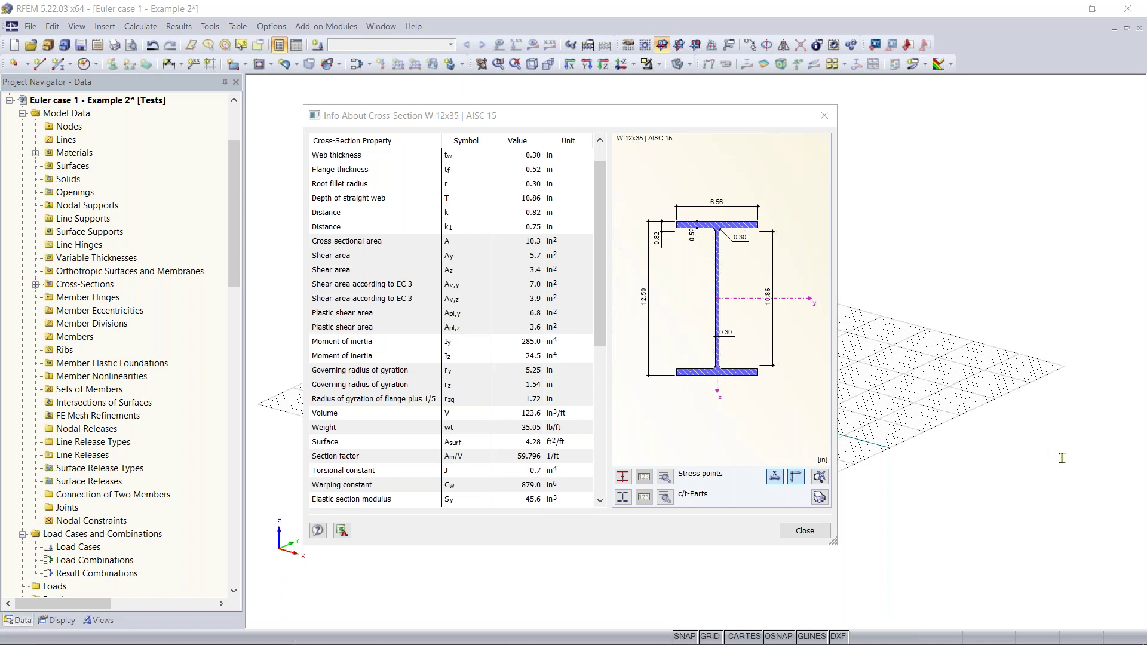
{"action": "left_click", "coordinate": [804, 531]}
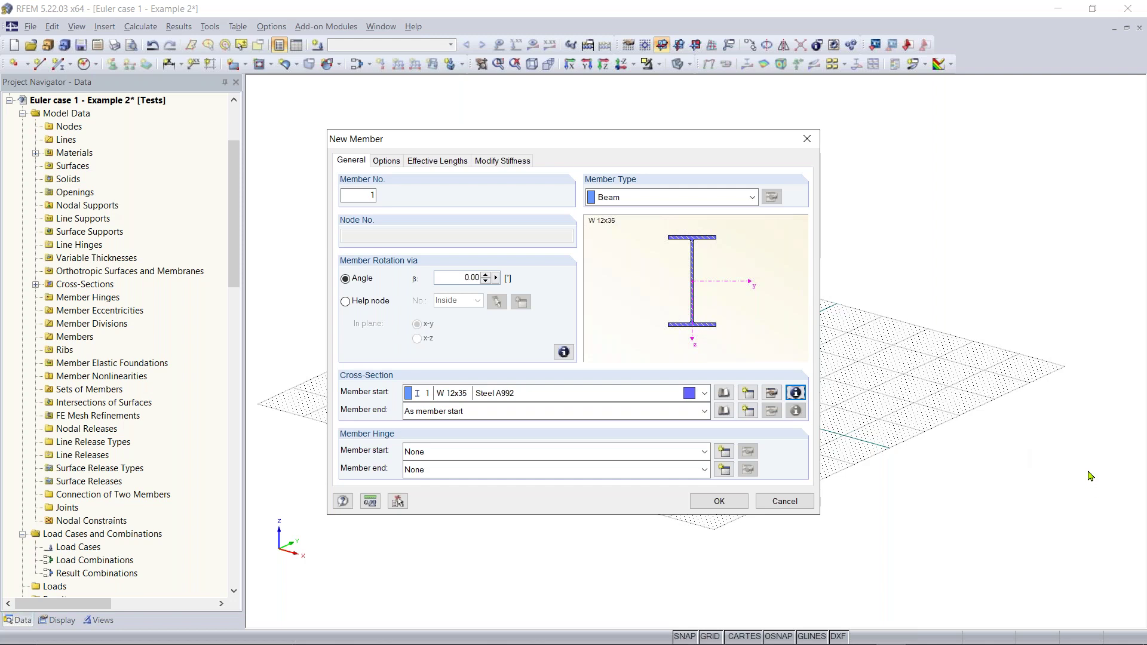
{"action": "left_click", "coordinate": [795, 393]}
Step: Browse the manufacturer groups for rolled I-sections and assign AISC 15 section W 44x335 in Steel A992 to the member start
{"action": "left_click", "coordinate": [725, 394]}
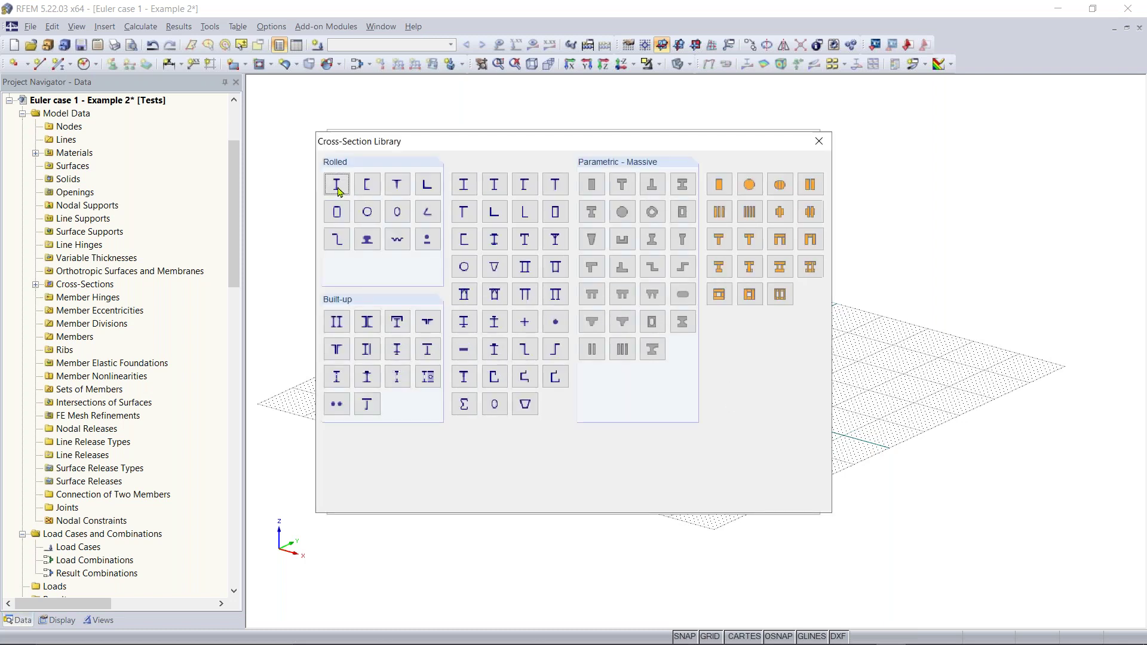
{"action": "left_click", "coordinate": [339, 192]}
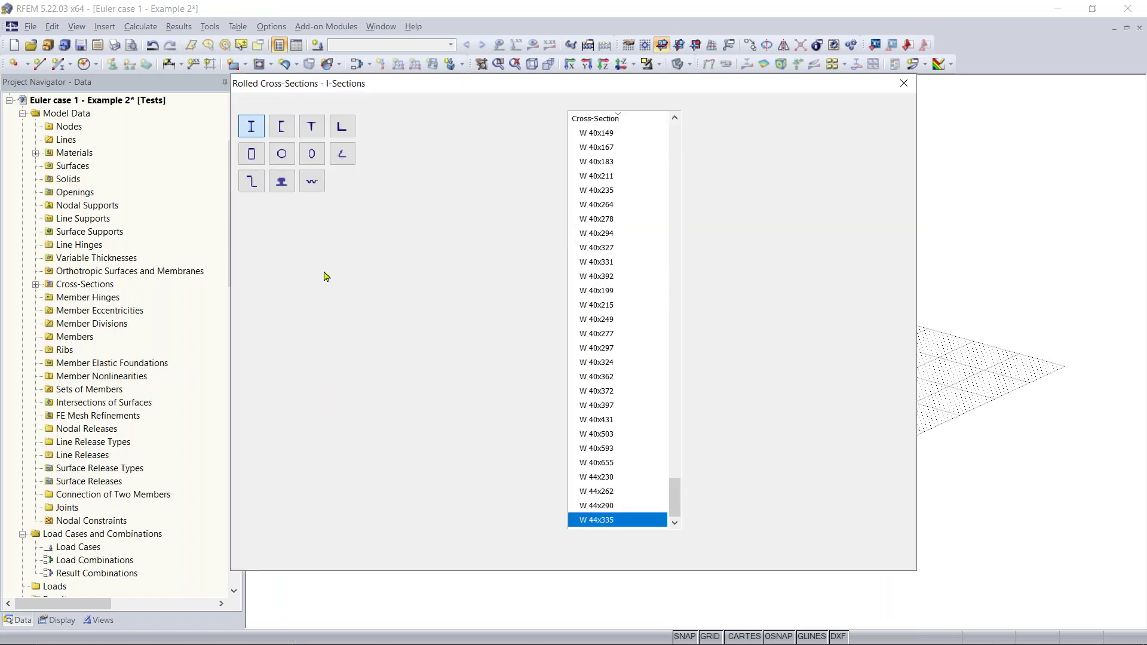
{"action": "left_click", "coordinate": [333, 307]}
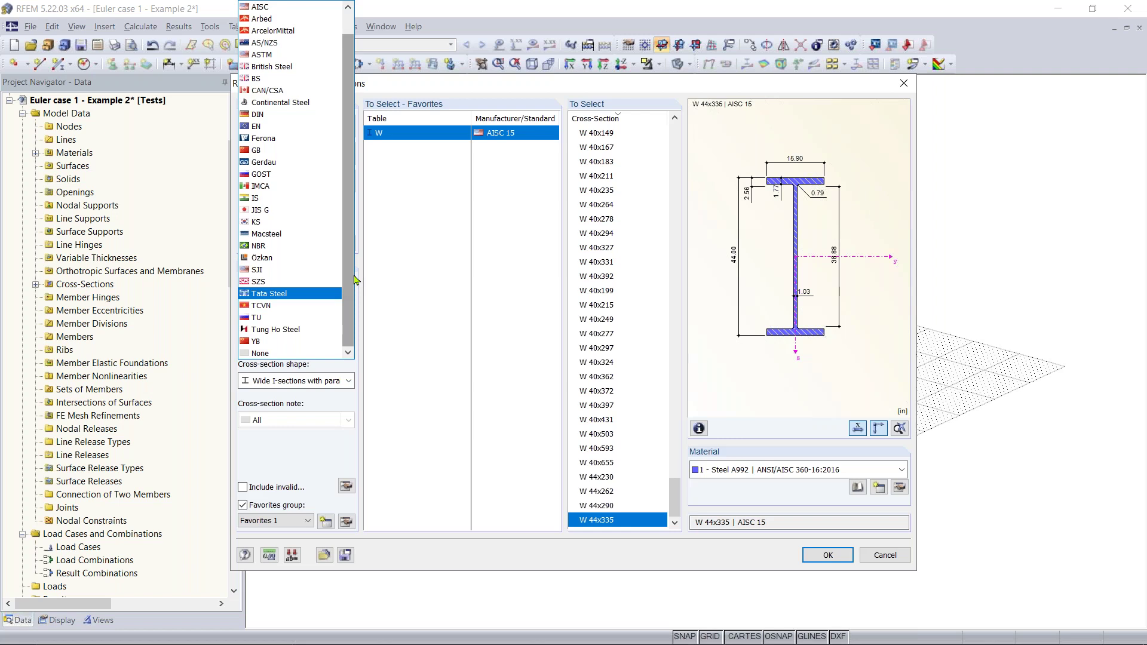
{"action": "mouse_move", "coordinate": [355, 279]}
{"action": "left_mouse_down"}
{"action": "mouse_move", "coordinate": [359, 251]}
{"action": "mouse_move", "coordinate": [361, 292]}
{"action": "left_mouse_up"}
{"action": "left_click_drag", "start_coordinate": [351, 265], "coordinate": [353, 237]}
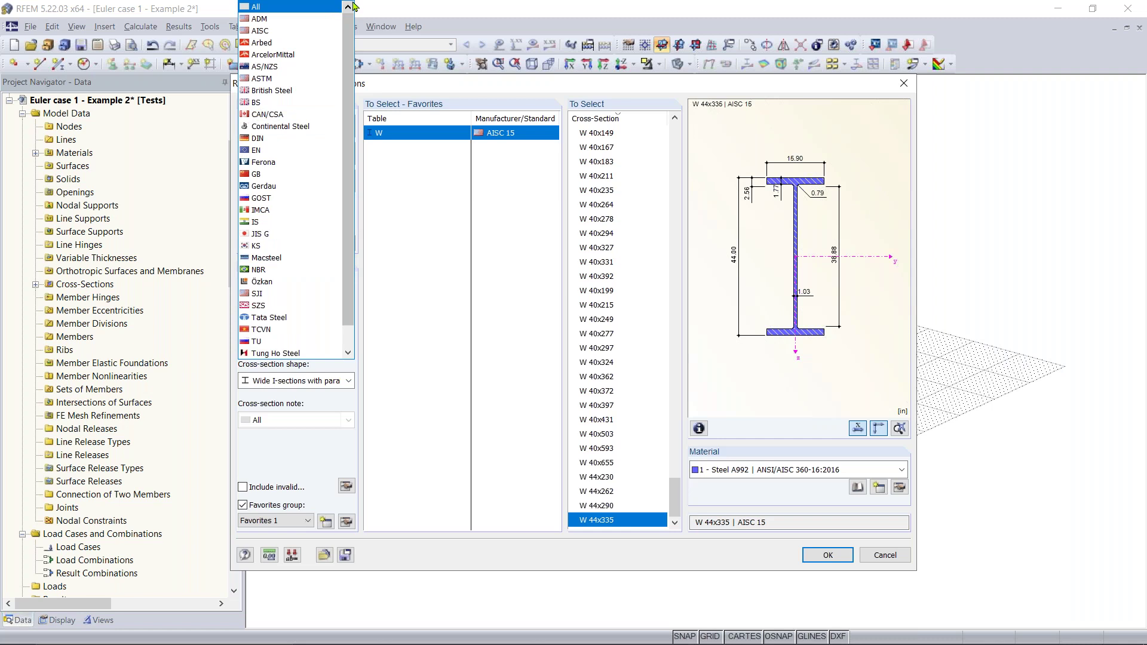
{"action": "scroll", "coordinate": [347, 52], "scroll_direction": "down", "scroll_amount": 1}
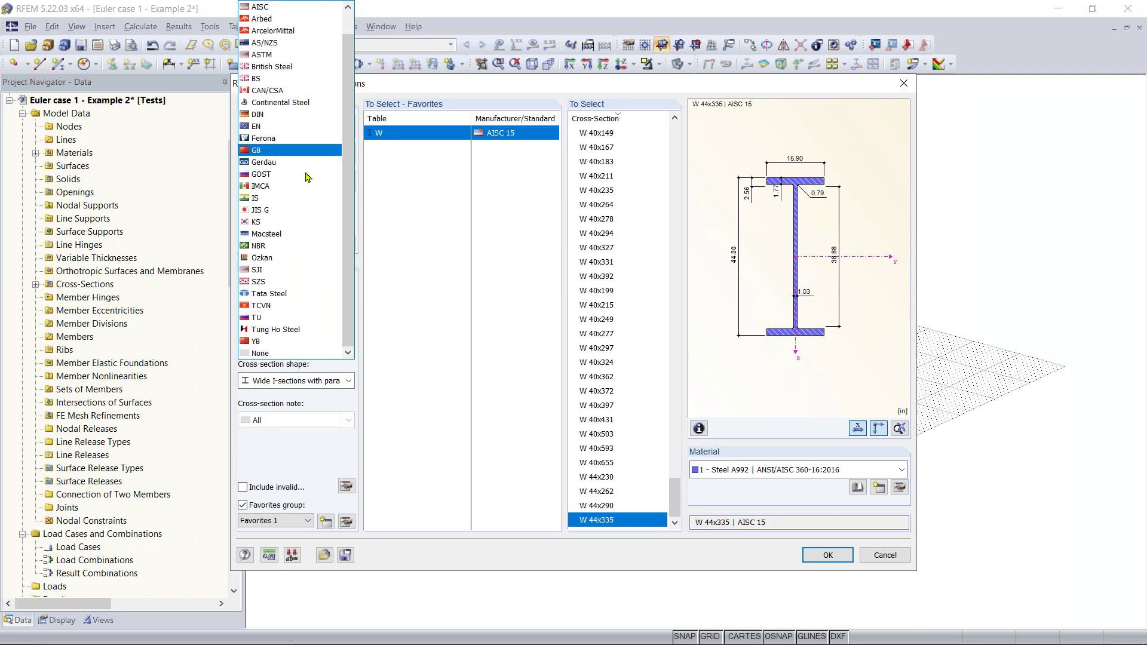
{"action": "left_click", "coordinate": [456, 120]}
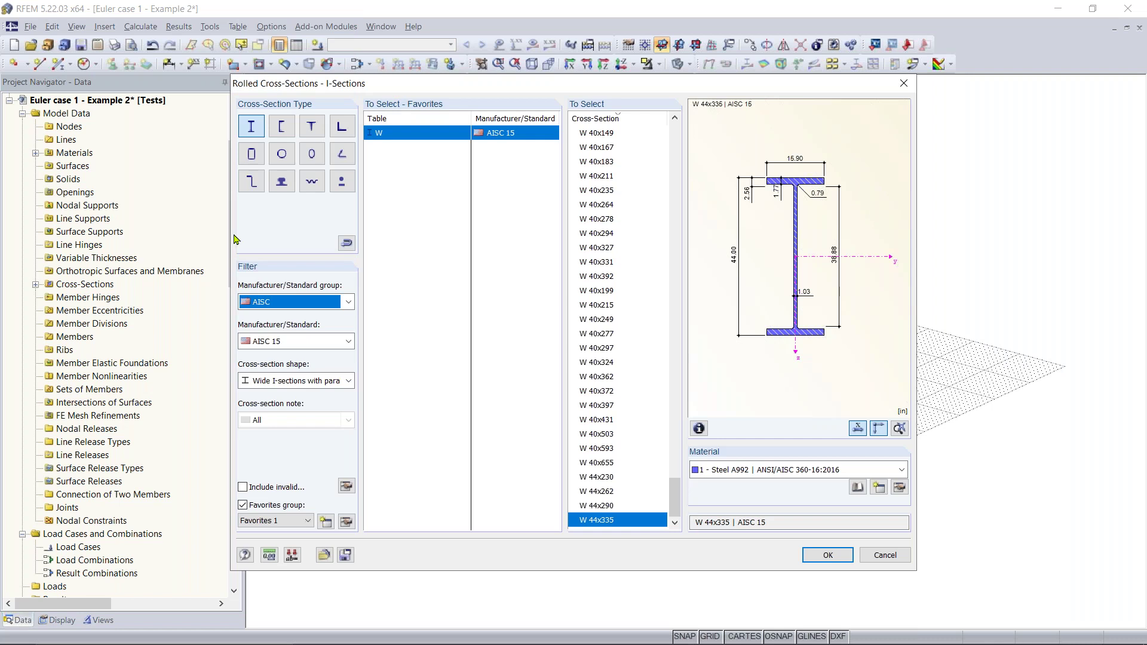
{"action": "left_click_drag", "start_coordinate": [762, 86], "coordinate": [696, 92]}
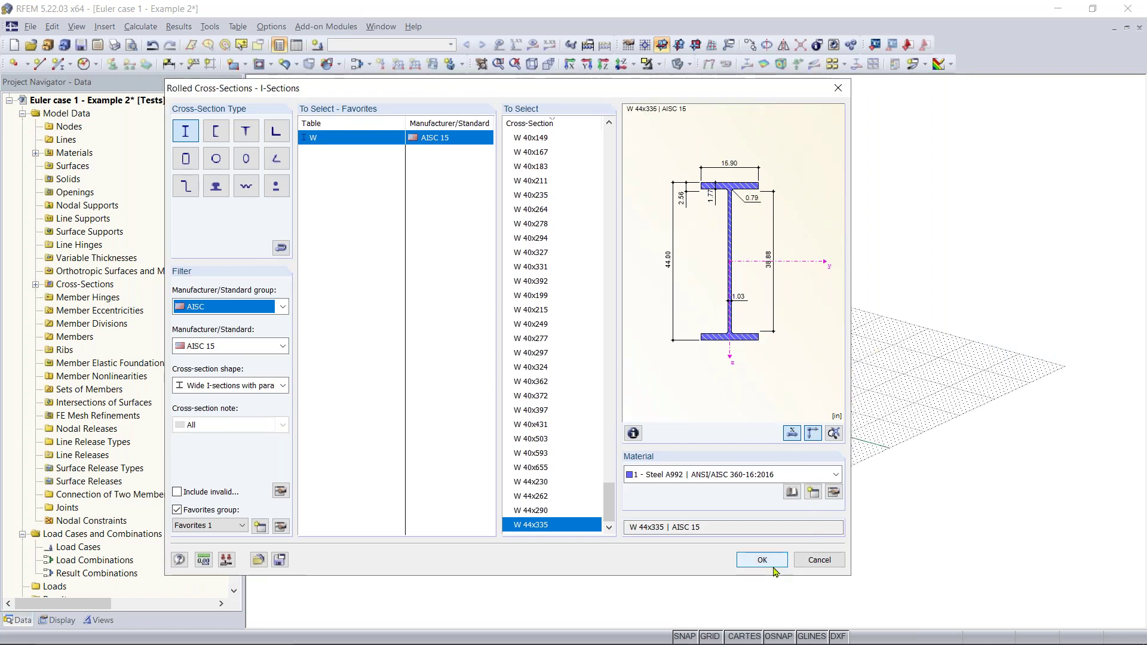
{"action": "left_click", "coordinate": [761, 559]}
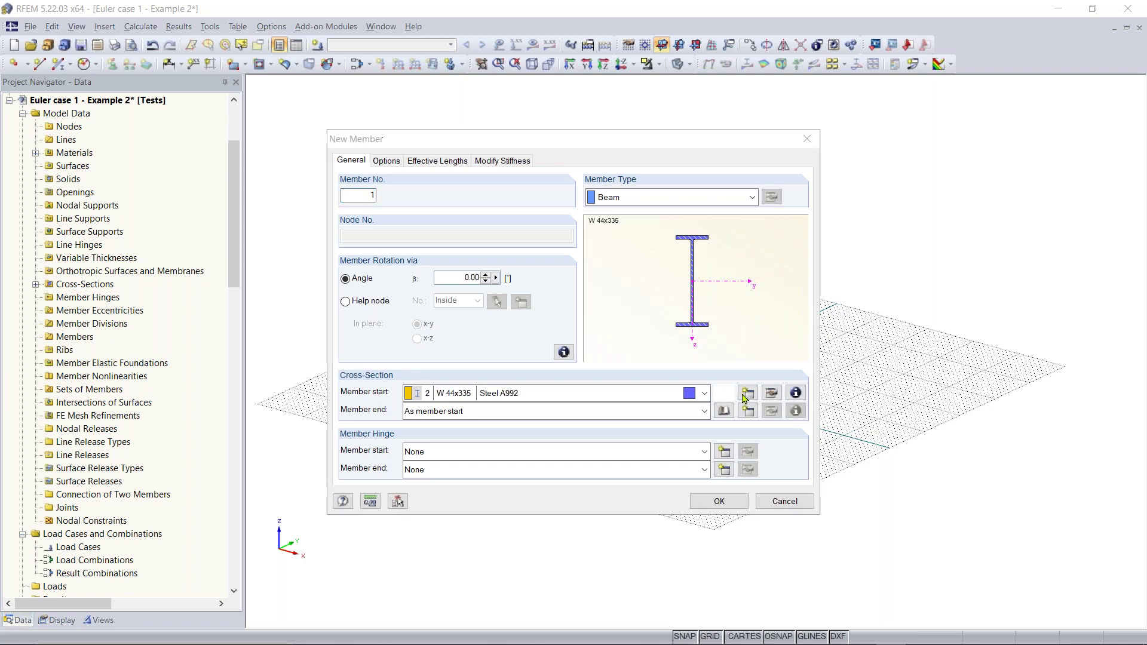
{"action": "left_click", "coordinate": [746, 393]}
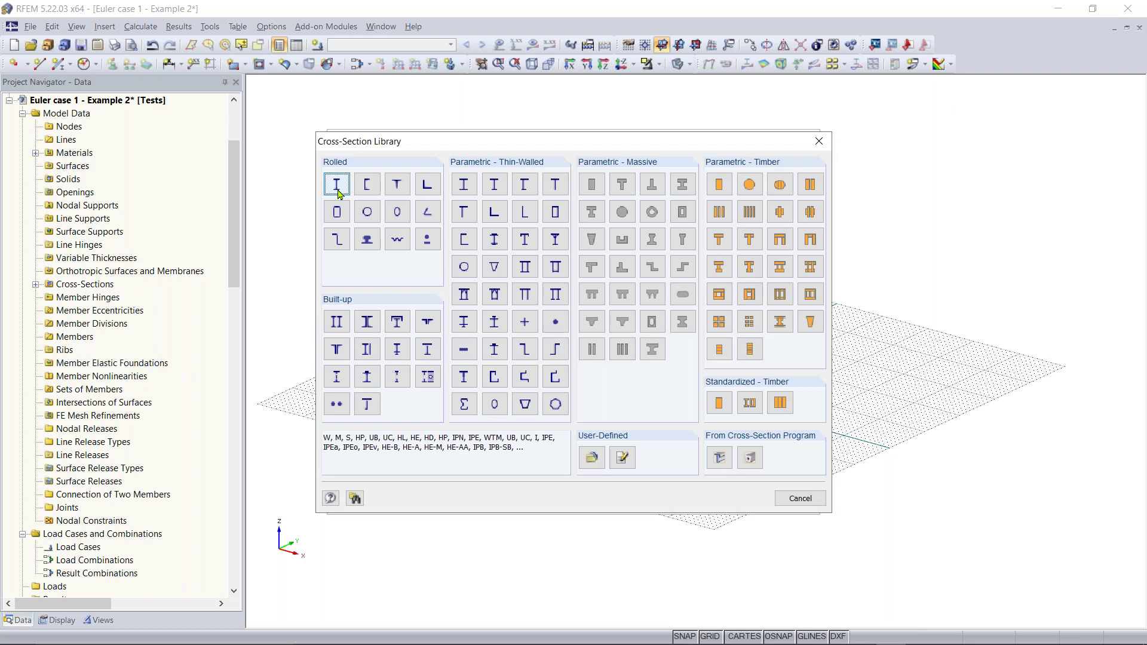
{"action": "left_click", "coordinate": [337, 185]}
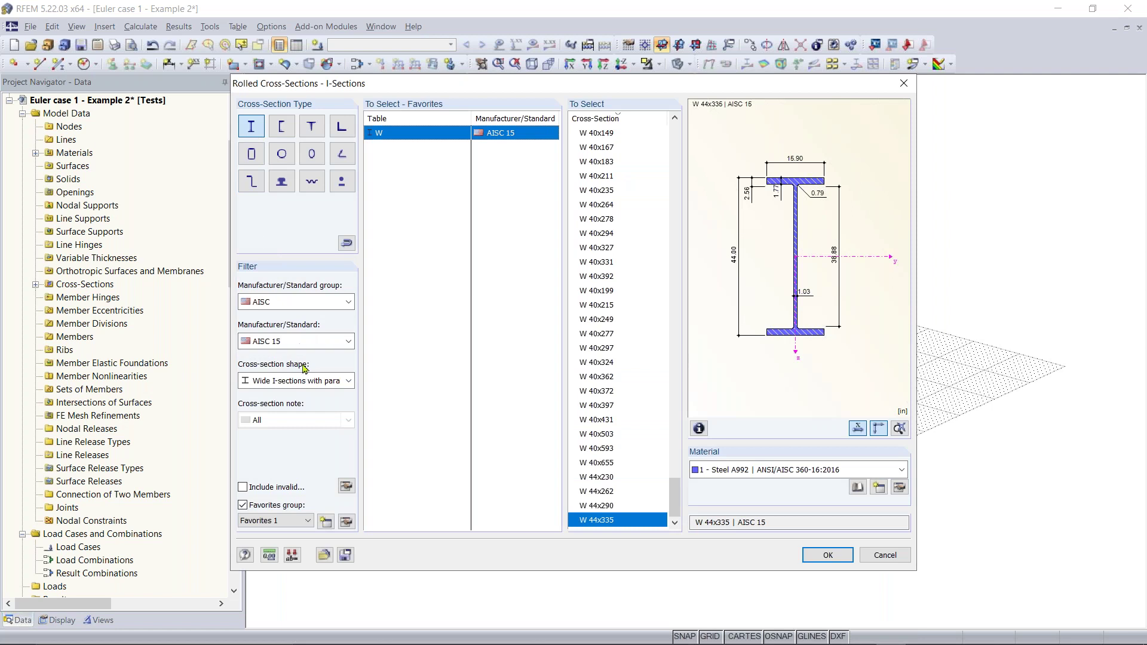
{"action": "left_click", "coordinate": [314, 303]}
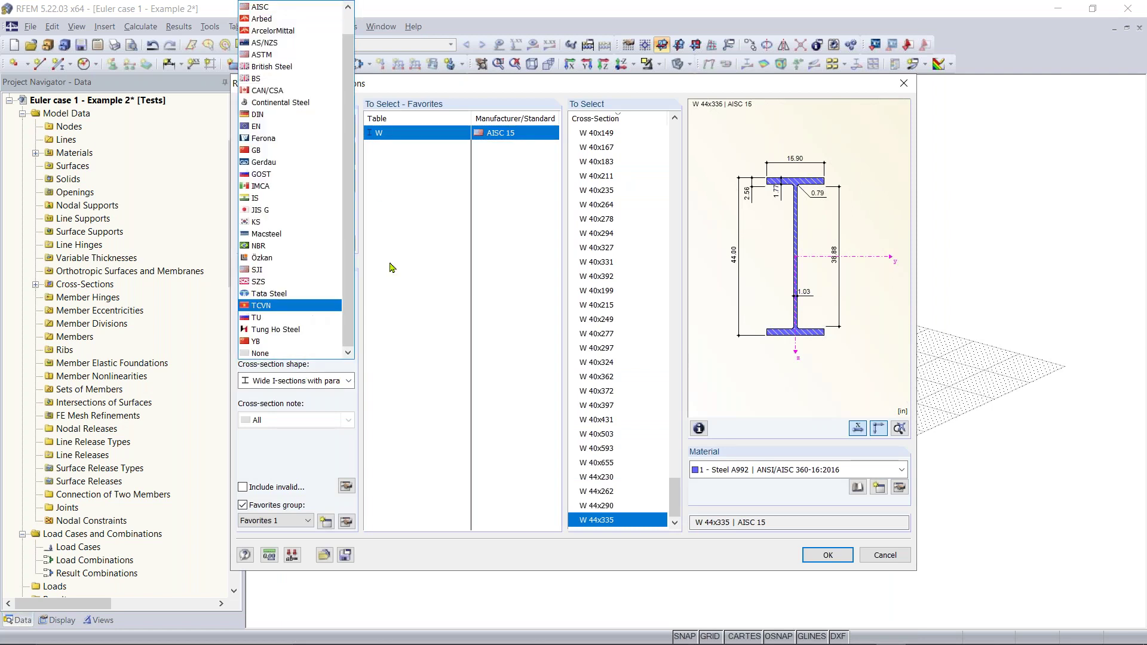
{"action": "left_click", "coordinate": [400, 288]}
{"action": "left_click", "coordinate": [903, 85]}
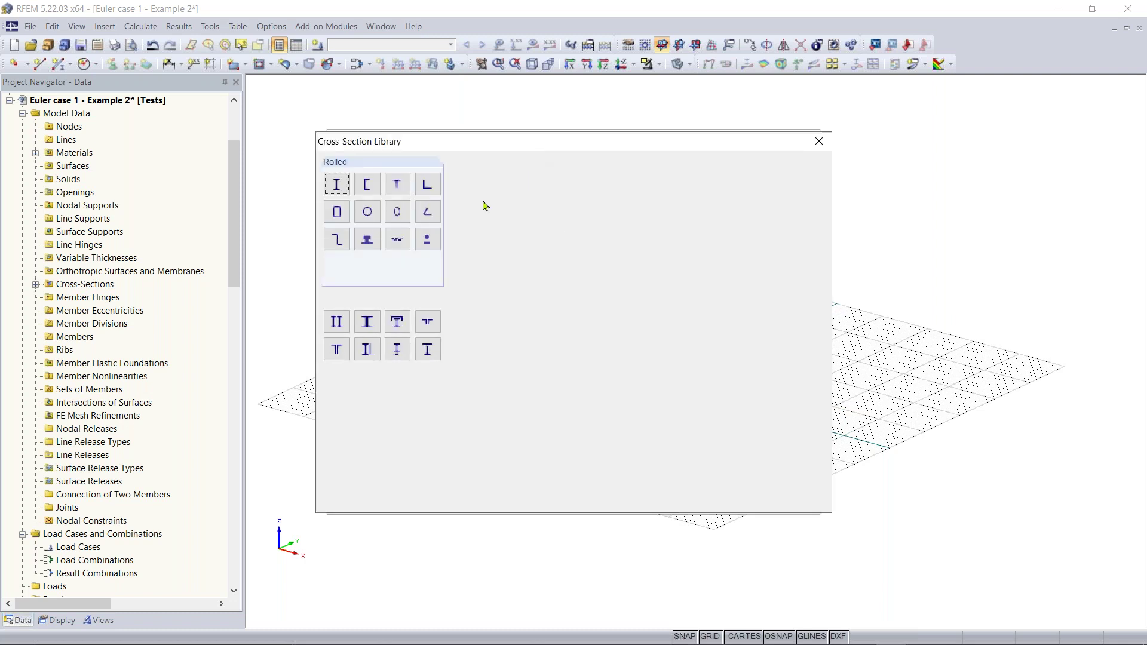
{"action": "left_click", "coordinate": [342, 190]}
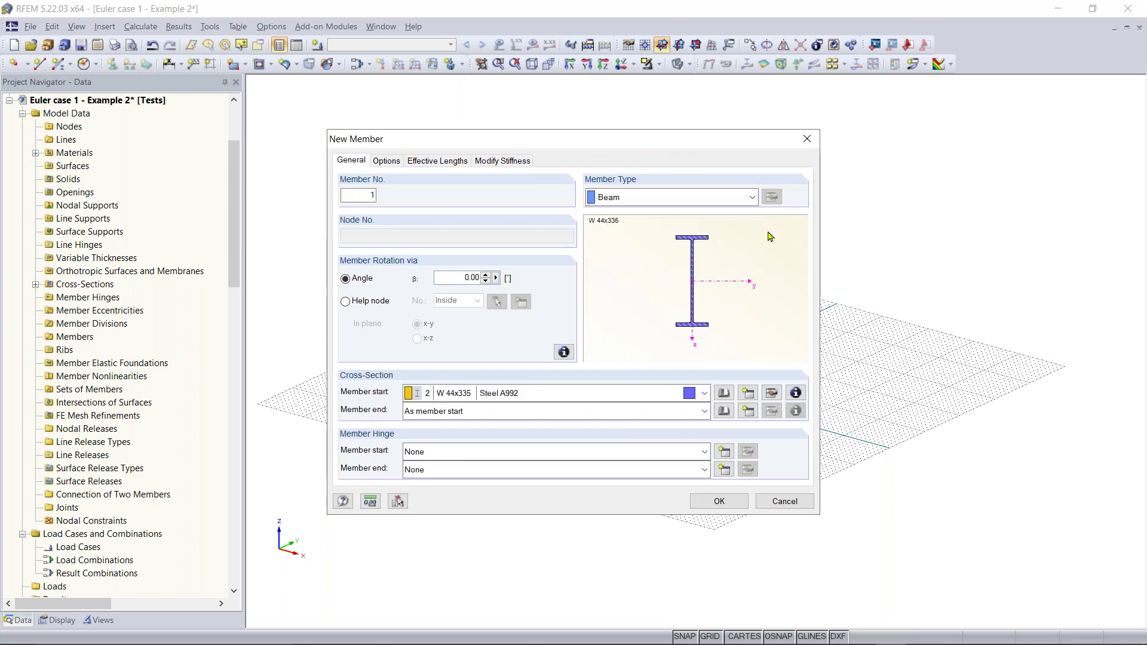
Step: Assign the AISC 15 rolled I-section W 12x35 in Steel A992 from the cross-section library to the member start
{"action": "double_click", "coordinate": [671, 225]}
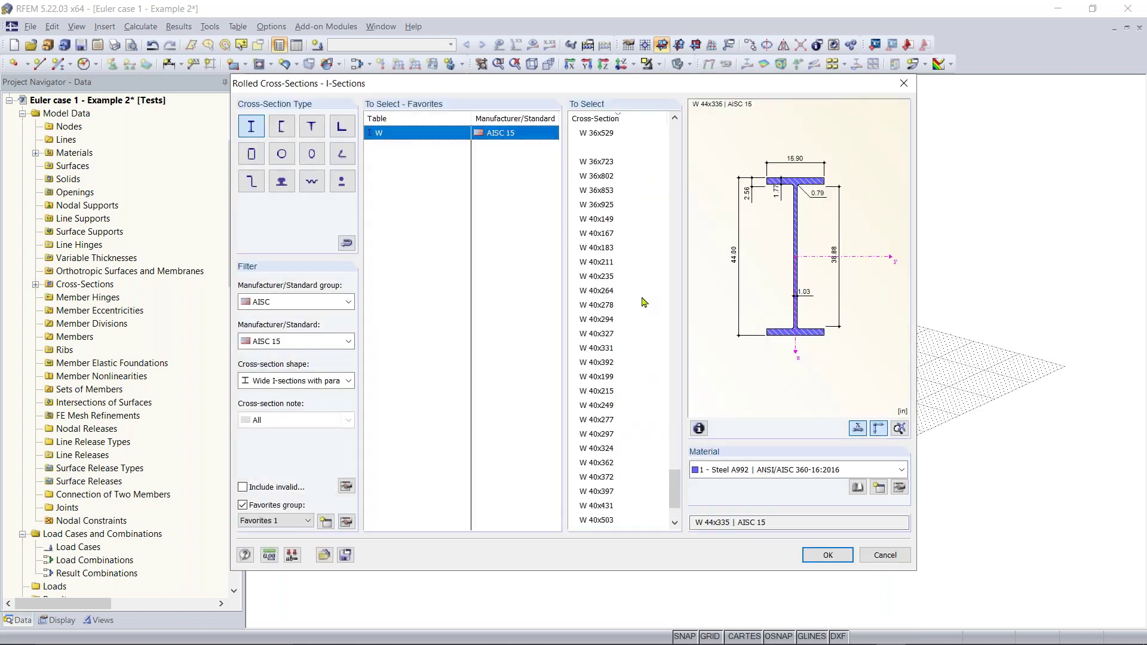
{"action": "scroll", "coordinate": [645, 300], "scroll_direction": "up", "scroll_amount": 19}
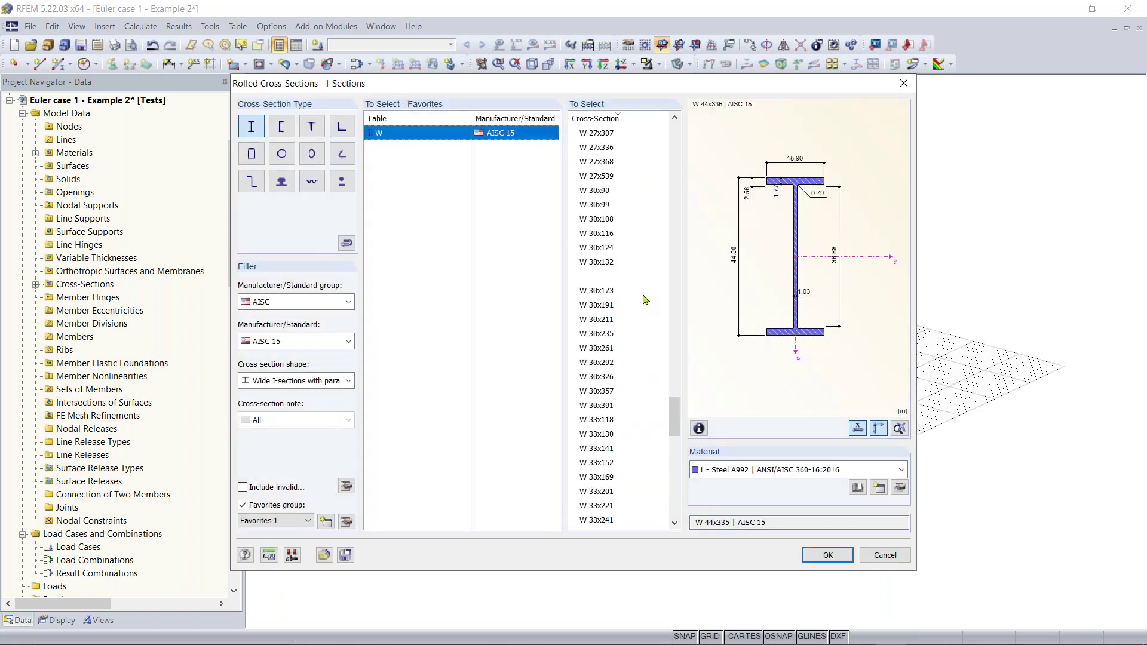
{"action": "scroll", "coordinate": [644, 299], "scroll_direction": "up", "scroll_amount": 20}
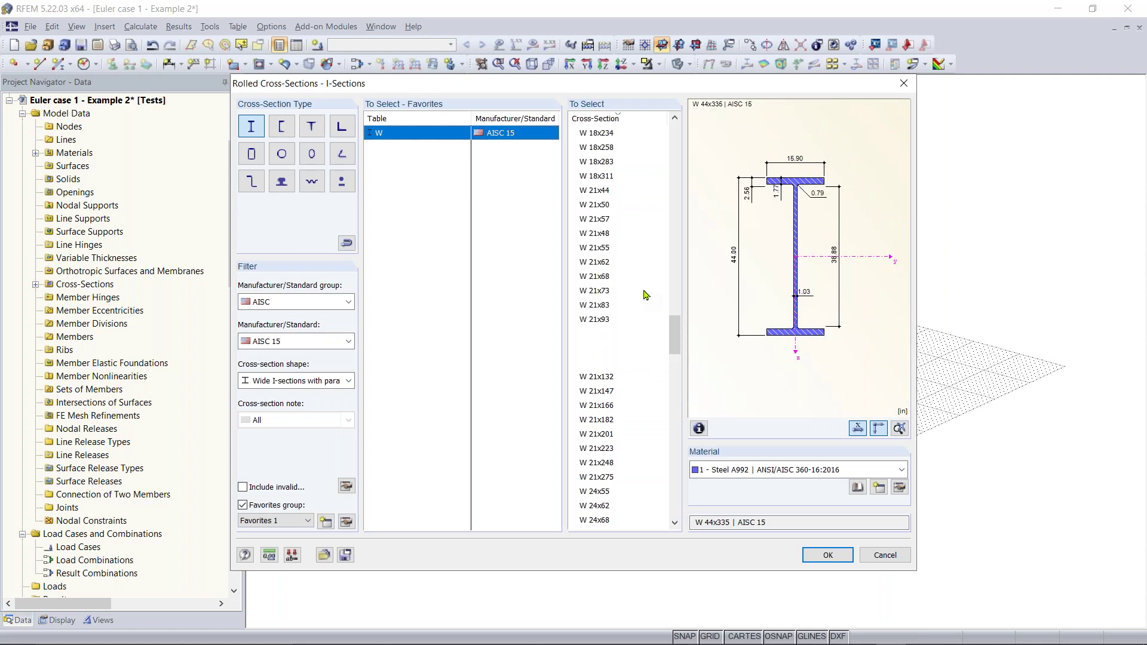
{"action": "scroll", "coordinate": [644, 294], "scroll_direction": "up", "scroll_amount": 20}
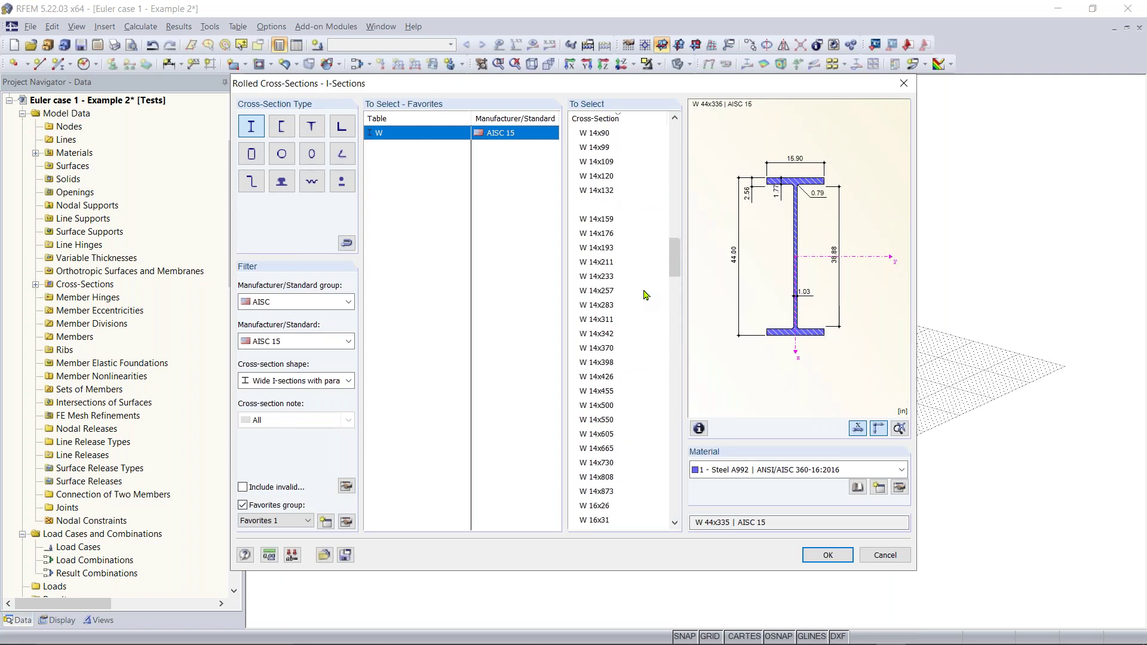
{"action": "scroll", "coordinate": [644, 292], "scroll_direction": "up", "scroll_amount": 3}
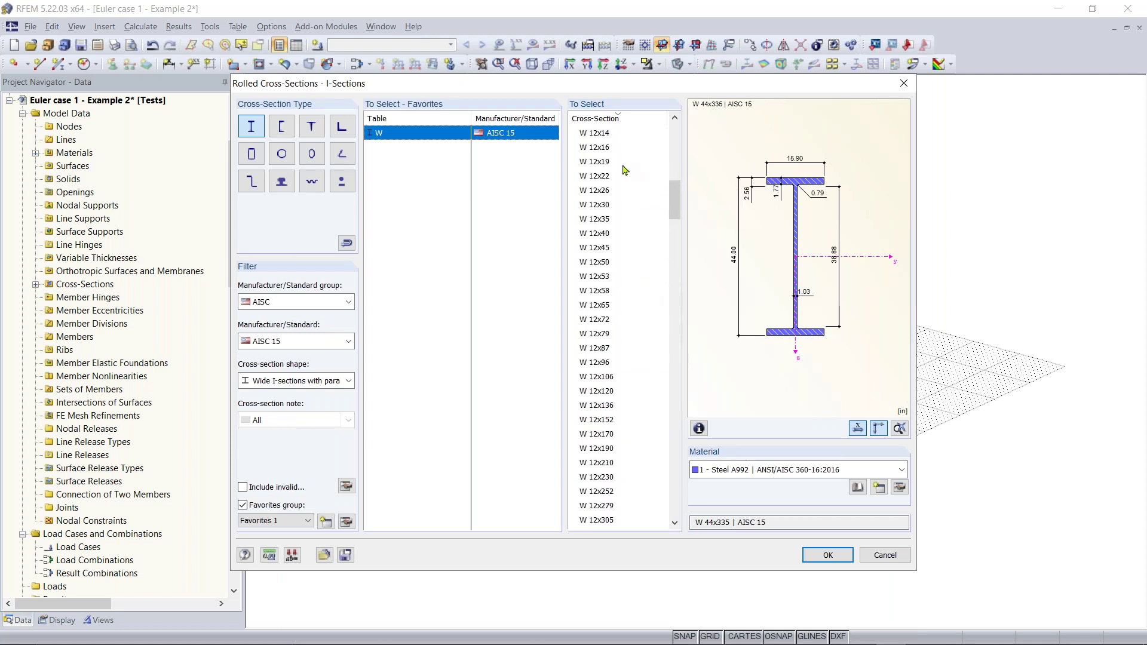
{"action": "left_click", "coordinate": [613, 218]}
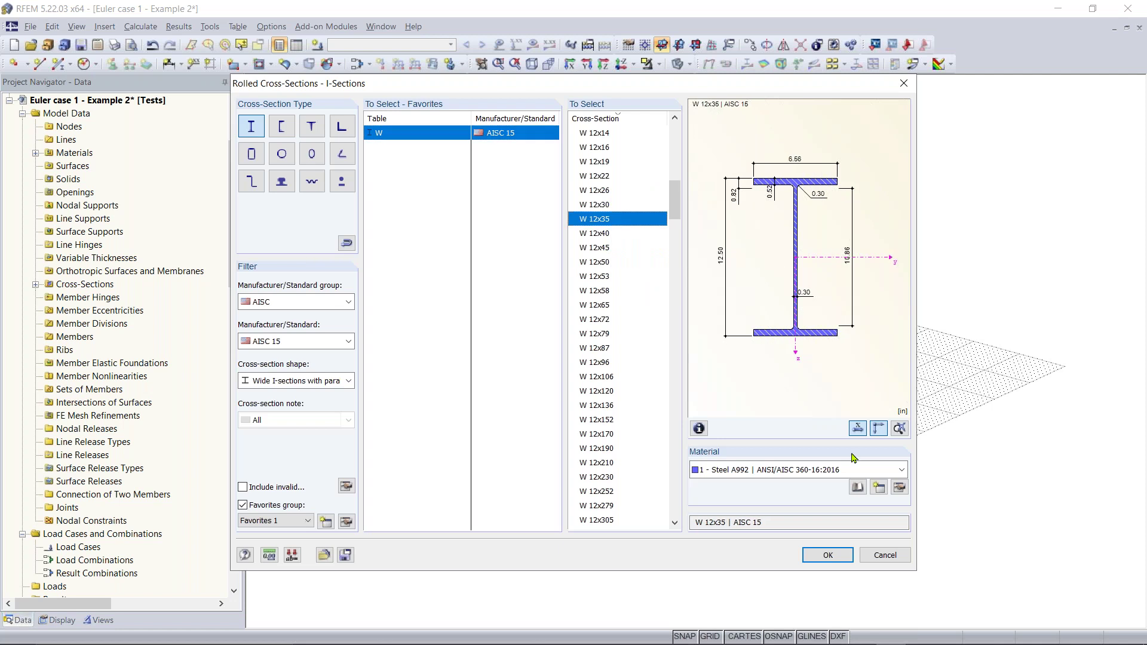
{"action": "left_click", "coordinate": [828, 555]}
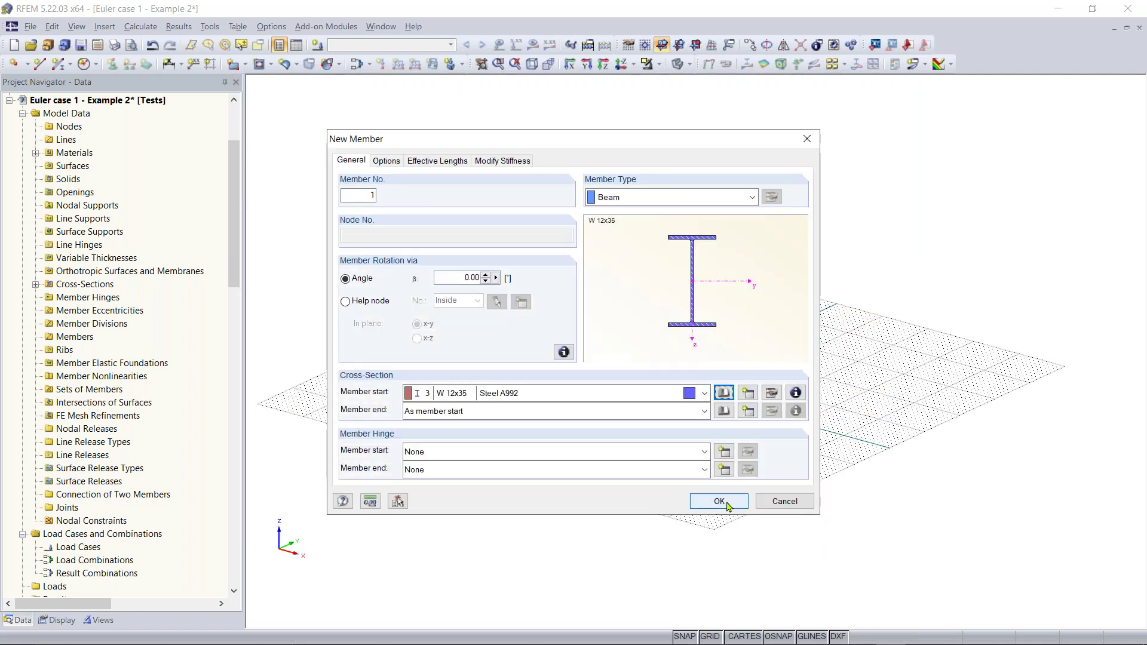
{"action": "left_click", "coordinate": [722, 502]}
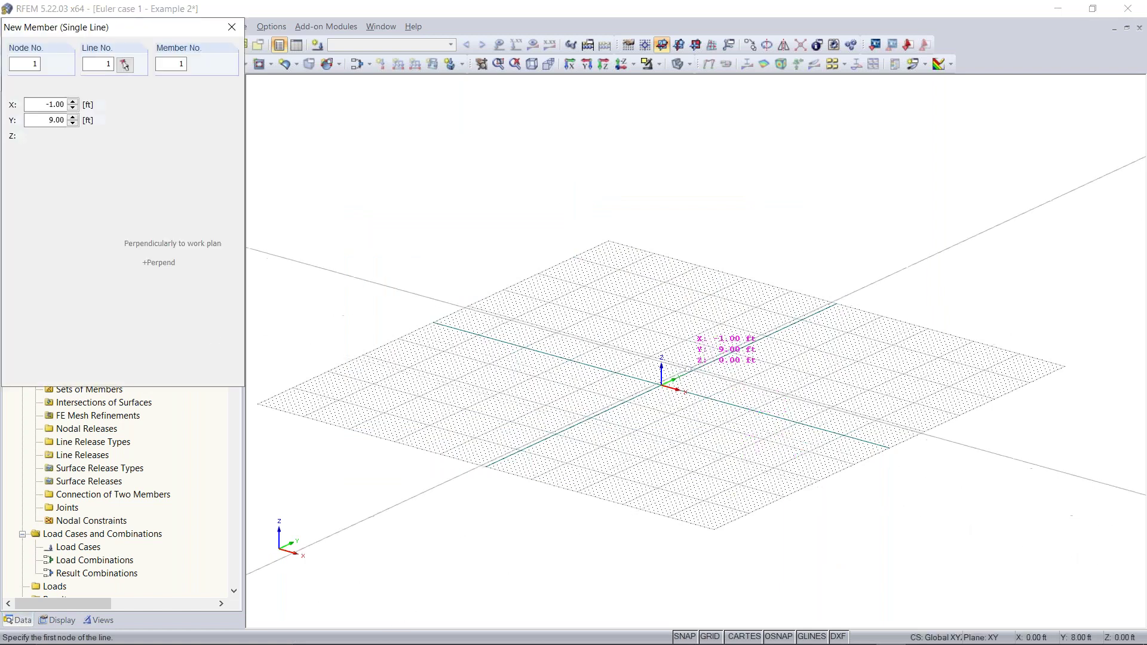
{"action": "mouse_move", "coordinate": [554, 393]}
{"action": "middle_mouse_down"}
{"action": "mouse_move", "coordinate": [531, 398]}
{"action": "mouse_move", "coordinate": [640, 375]}
{"action": "middle_mouse_up"}
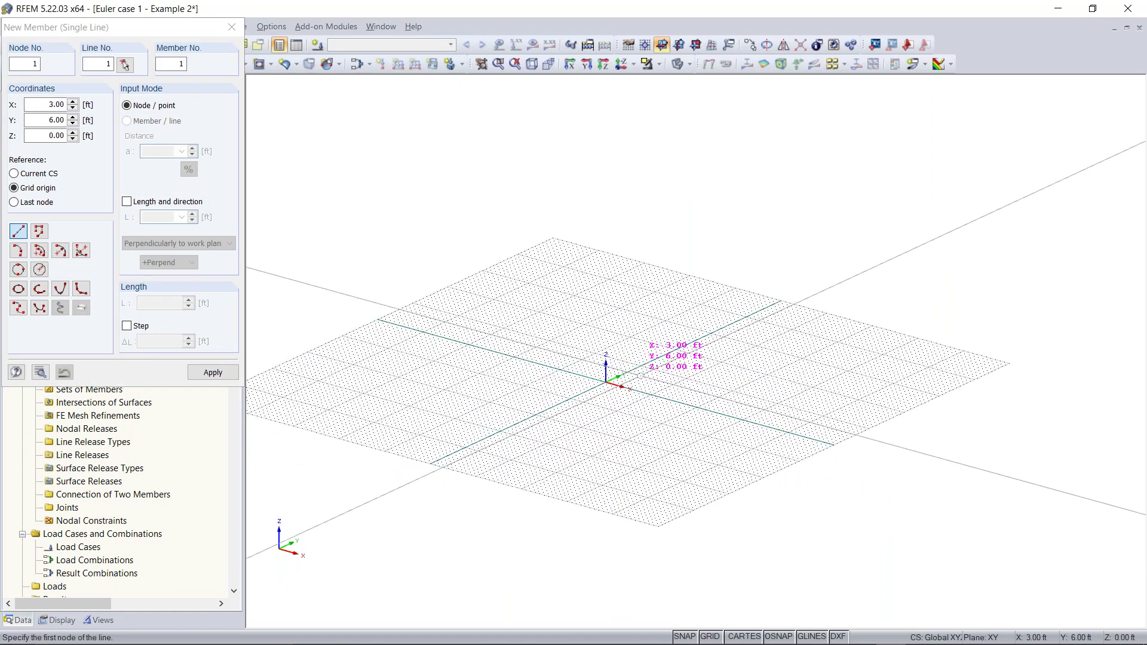
{"action": "scroll", "coordinate": [619, 409], "scroll_direction": "up", "scroll_amount": 1}
{"action": "scroll", "coordinate": [619, 408], "scroll_direction": "up", "scroll_amount": 1}
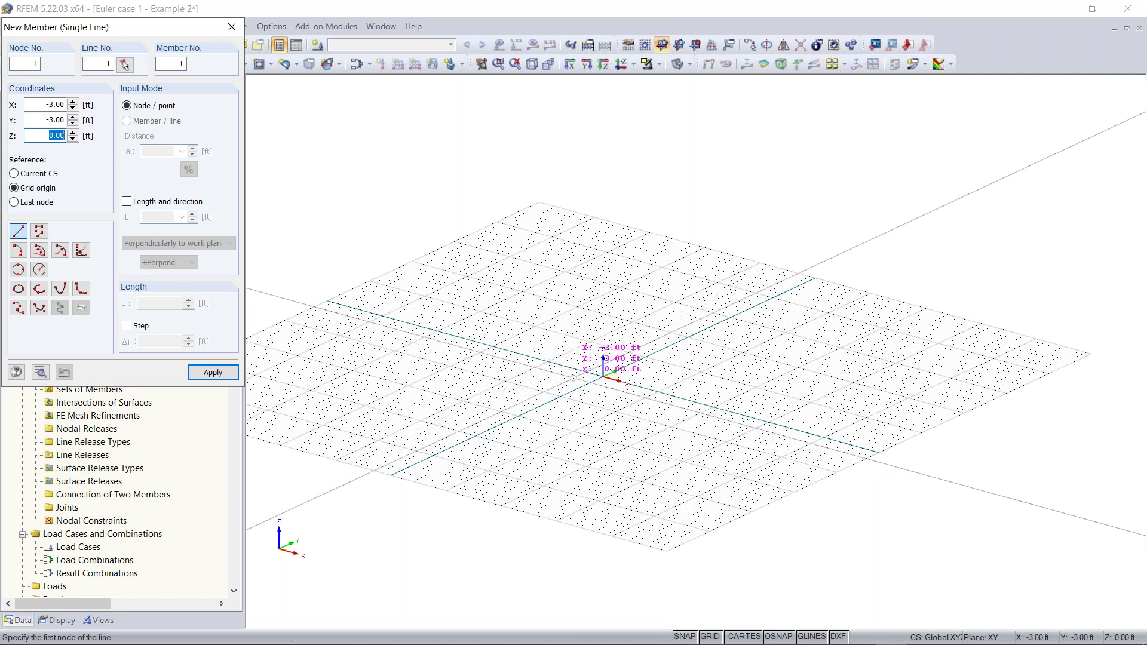
{"action": "key", "text": "Escape"}
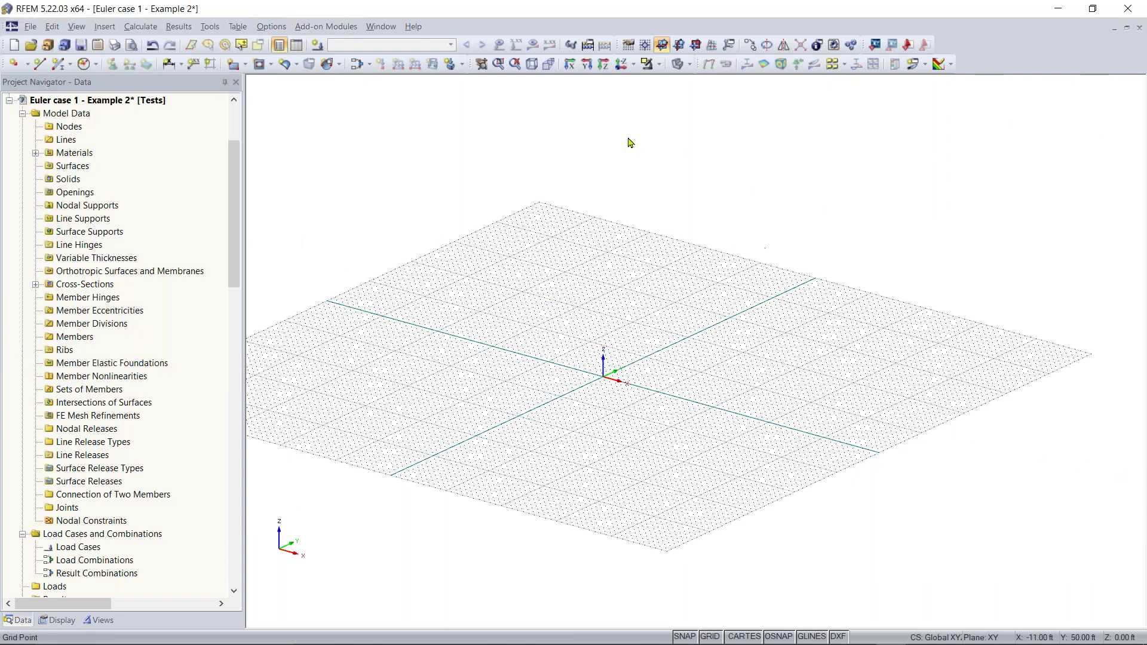
Step: Start placing a new single-line beam member with section W 12x35 after checking the options for creating or importing a cross-section
{"action": "left_click", "coordinate": [66, 65]}
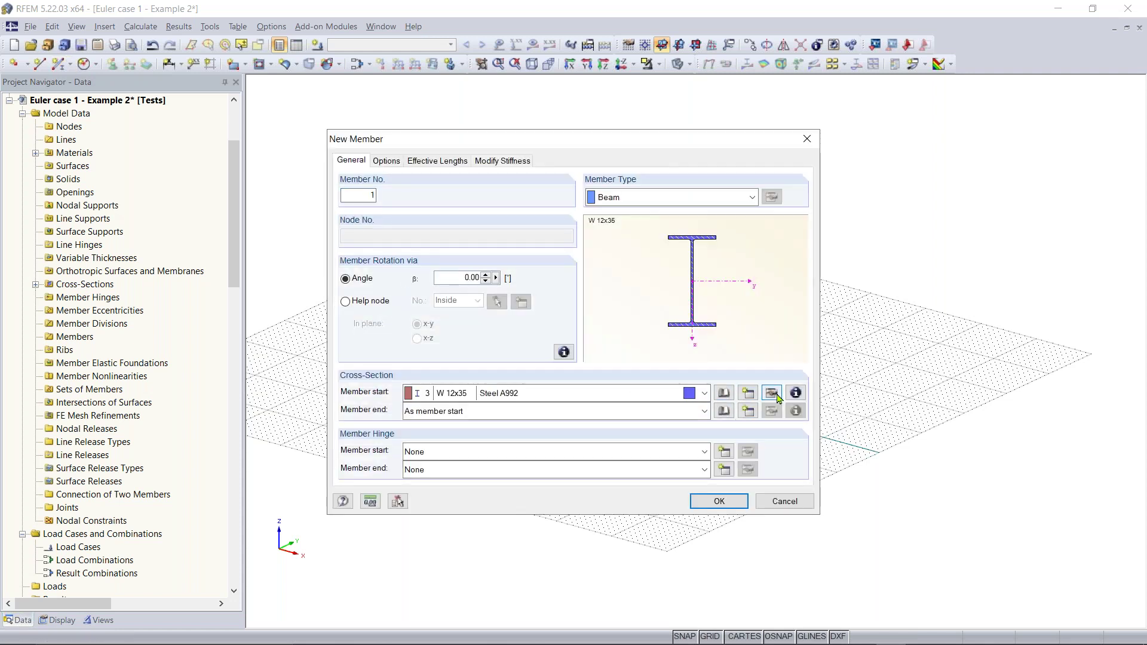
{"action": "left_click", "coordinate": [773, 395]}
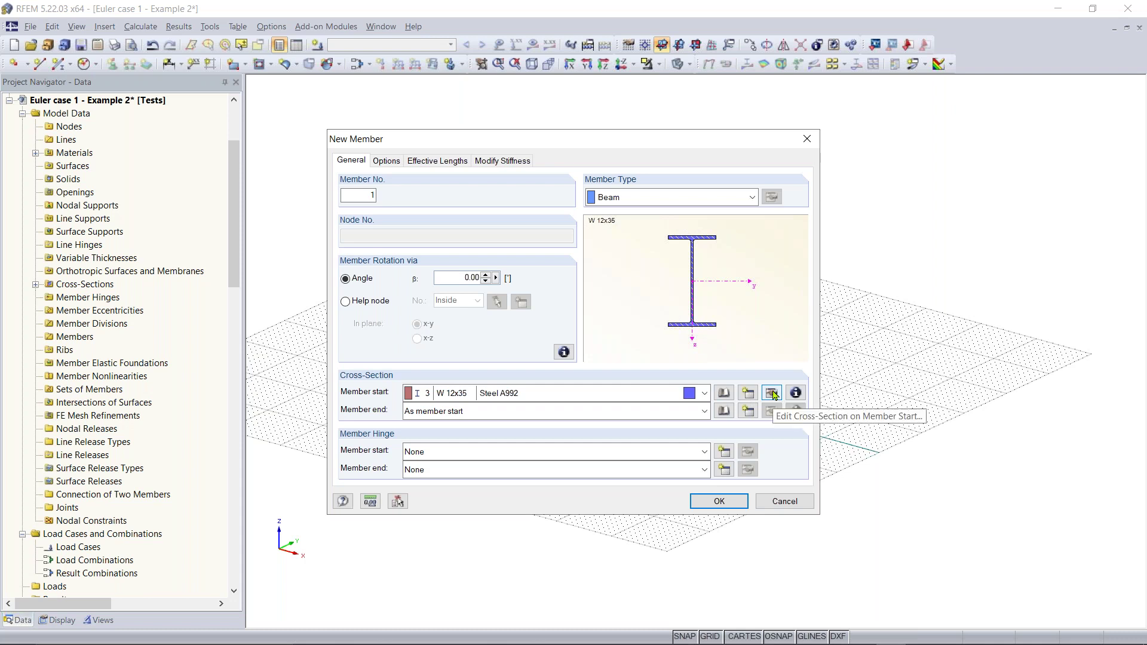
{"action": "left_click", "coordinate": [747, 394]}
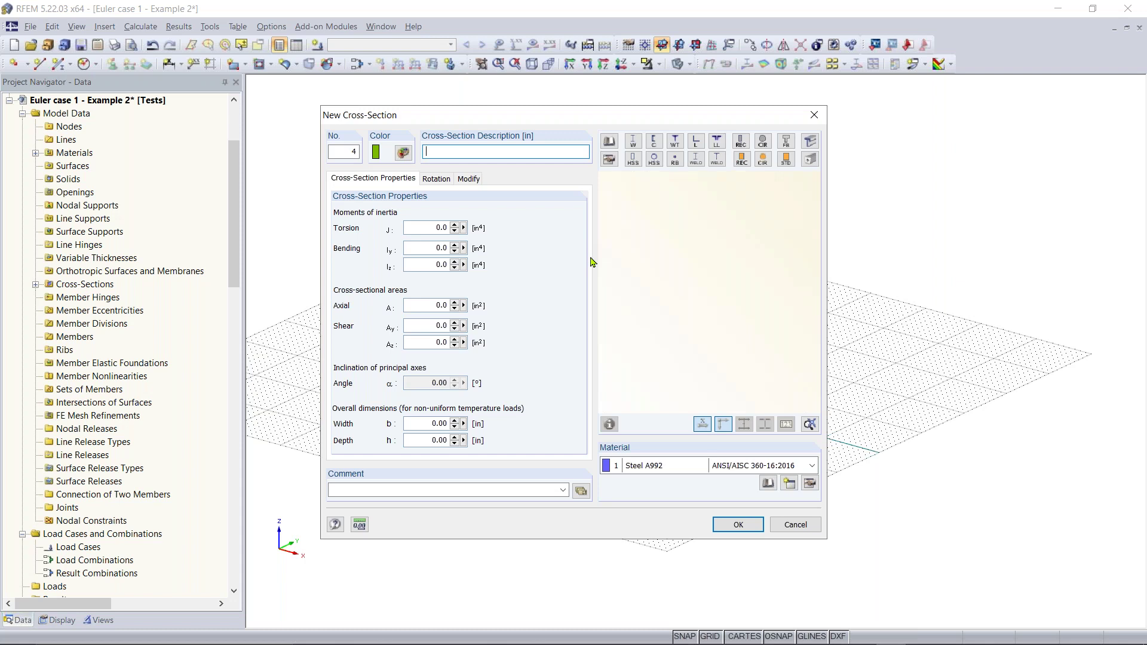
{"action": "left_click", "coordinate": [813, 115]}
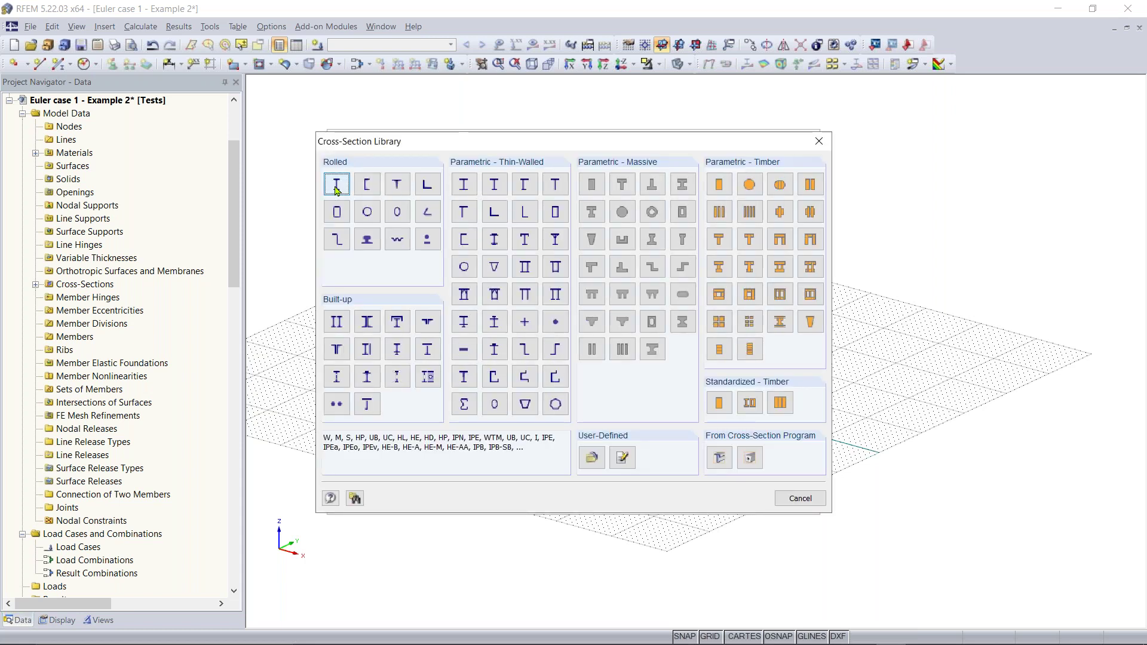
{"action": "left_click", "coordinate": [819, 142]}
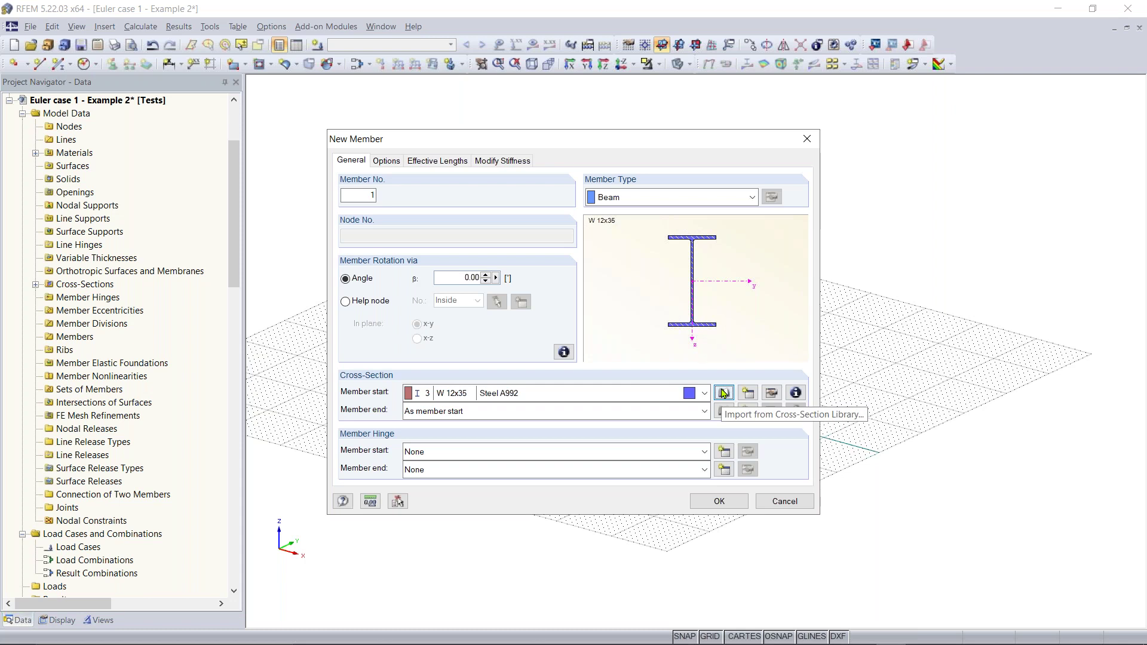
{"action": "left_click", "coordinate": [716, 501]}
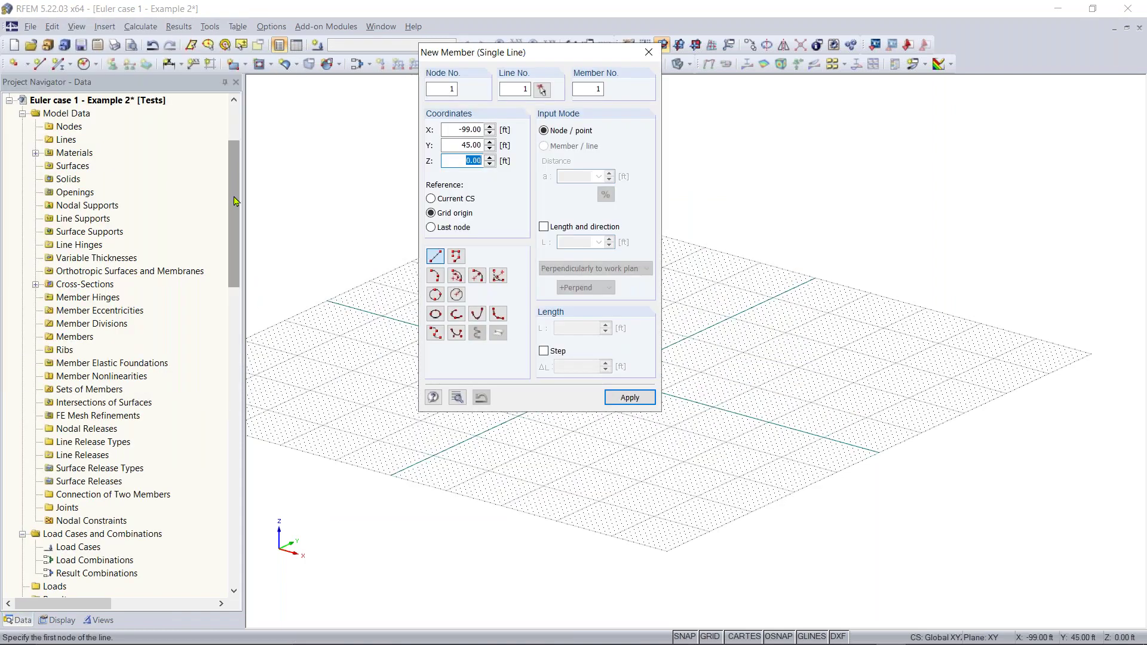
{"action": "scroll", "coordinate": [234, 201], "scroll_direction": "down", "scroll_amount": 14}
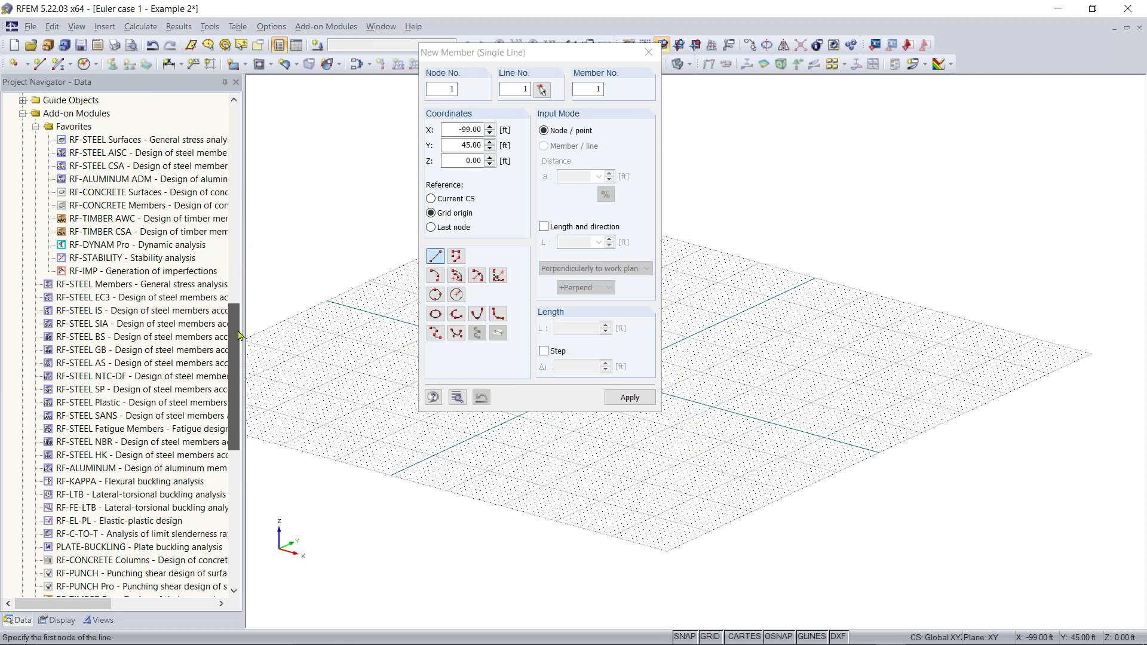
Step: Examine the add-on modules for steel, concrete, timber, stability and dynamic analysis in the project navigator
{"action": "scroll", "coordinate": [238, 335], "scroll_direction": "down", "scroll_amount": 1}
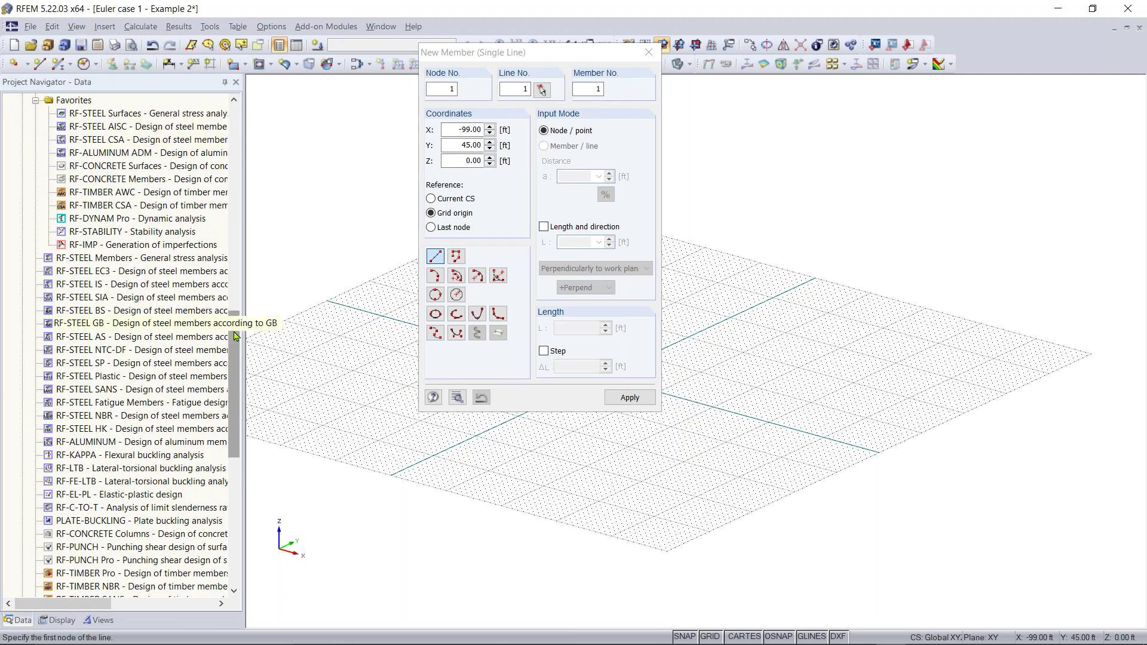
{"action": "left_click_drag", "start_coordinate": [286, 320], "coordinate": [371, 314]}
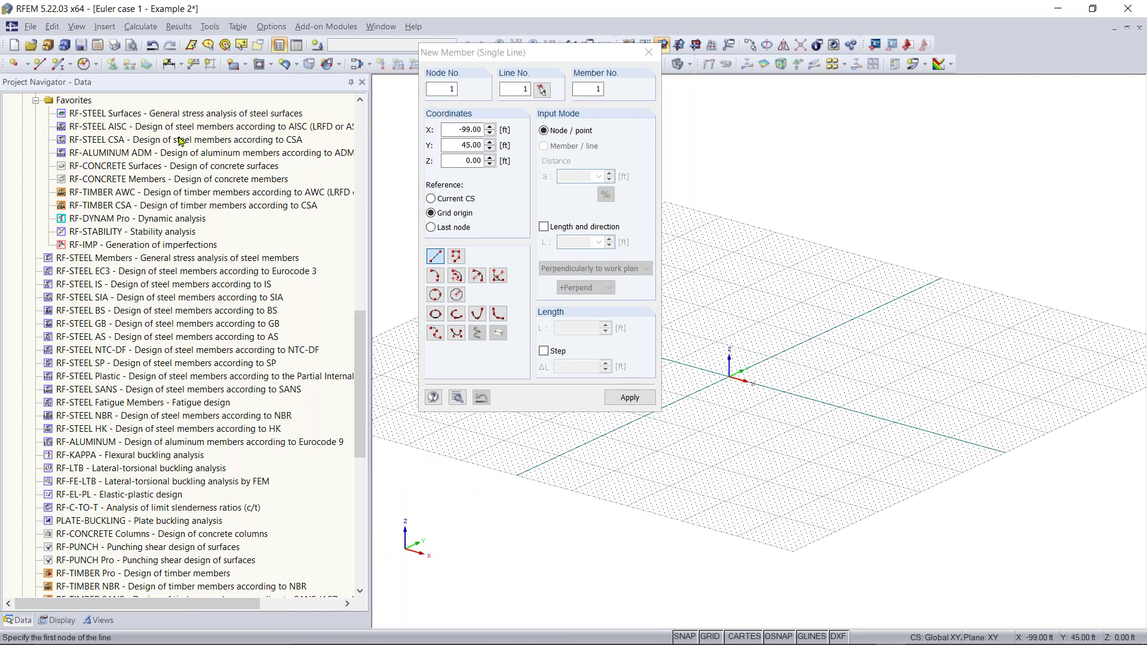
{"action": "scroll", "coordinate": [182, 174], "scroll_direction": "down", "scroll_amount": 2}
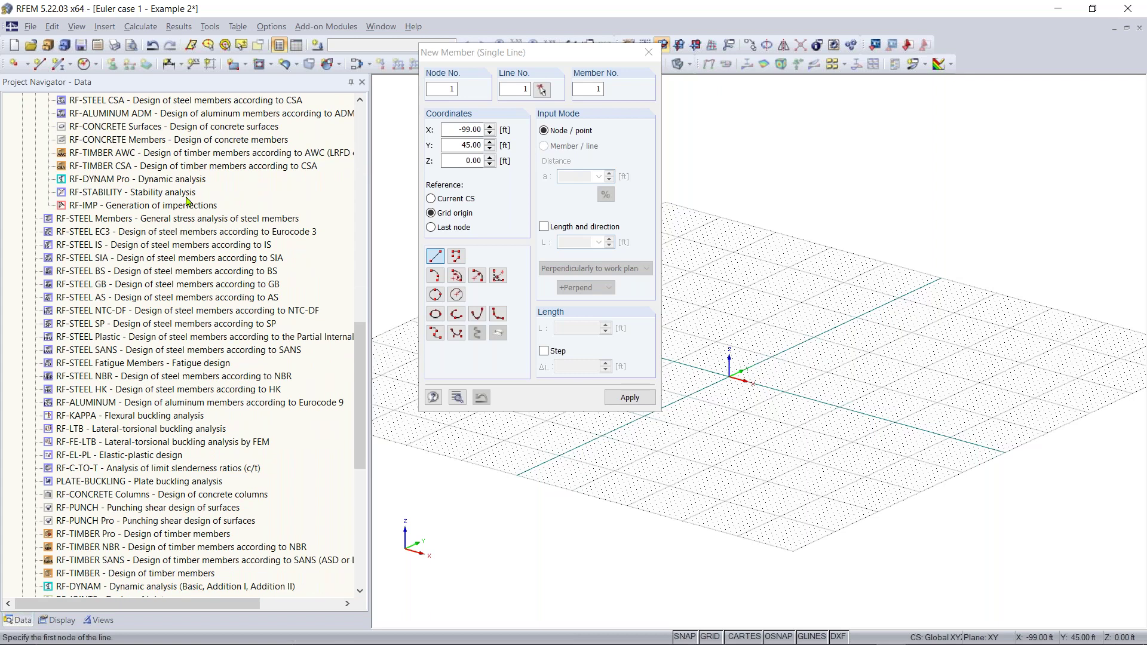
{"action": "scroll", "coordinate": [186, 201], "scroll_direction": "down", "scroll_amount": 1}
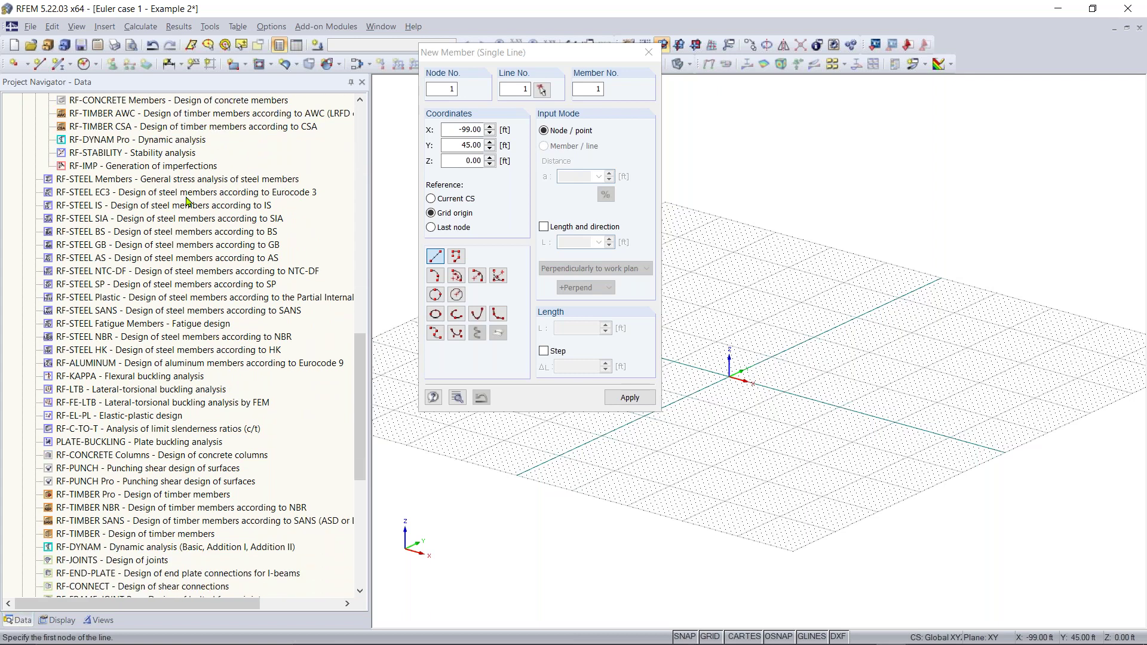
{"action": "scroll", "coordinate": [187, 201], "scroll_direction": "down", "scroll_amount": 3}
{"action": "scroll", "coordinate": [186, 201], "scroll_direction": "down", "scroll_amount": 2}
{"action": "scroll", "coordinate": [186, 201], "scroll_direction": "up", "scroll_amount": 6}
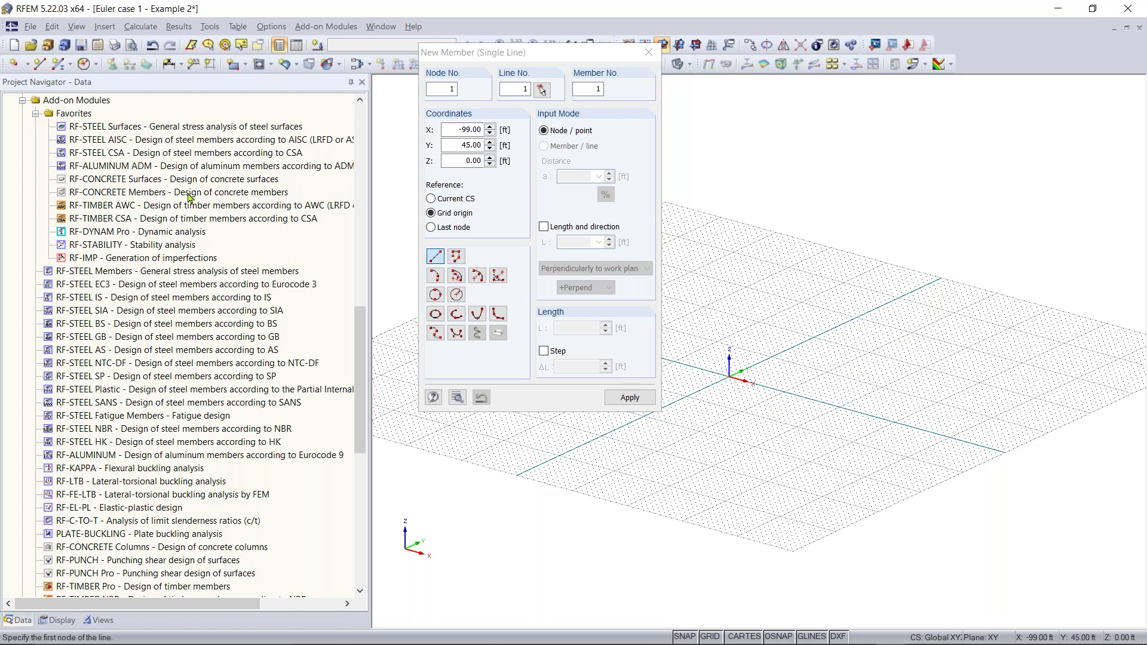
{"action": "scroll", "coordinate": [189, 198], "scroll_direction": "down", "scroll_amount": 1}
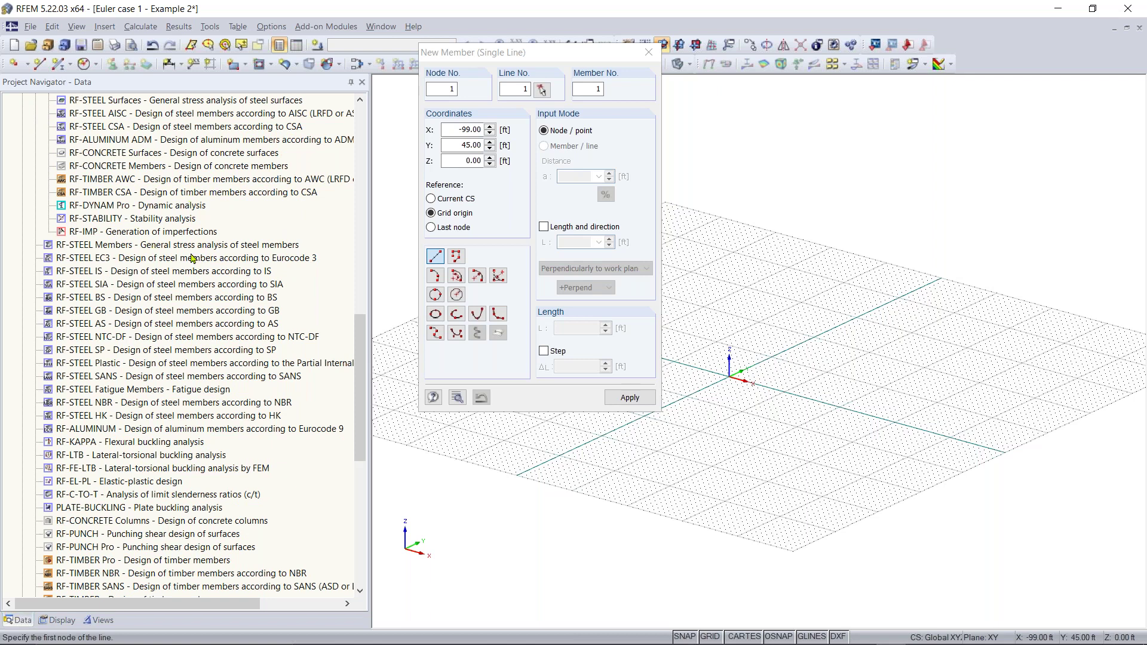
{"action": "scroll", "coordinate": [227, 245], "scroll_direction": "up", "scroll_amount": 2}
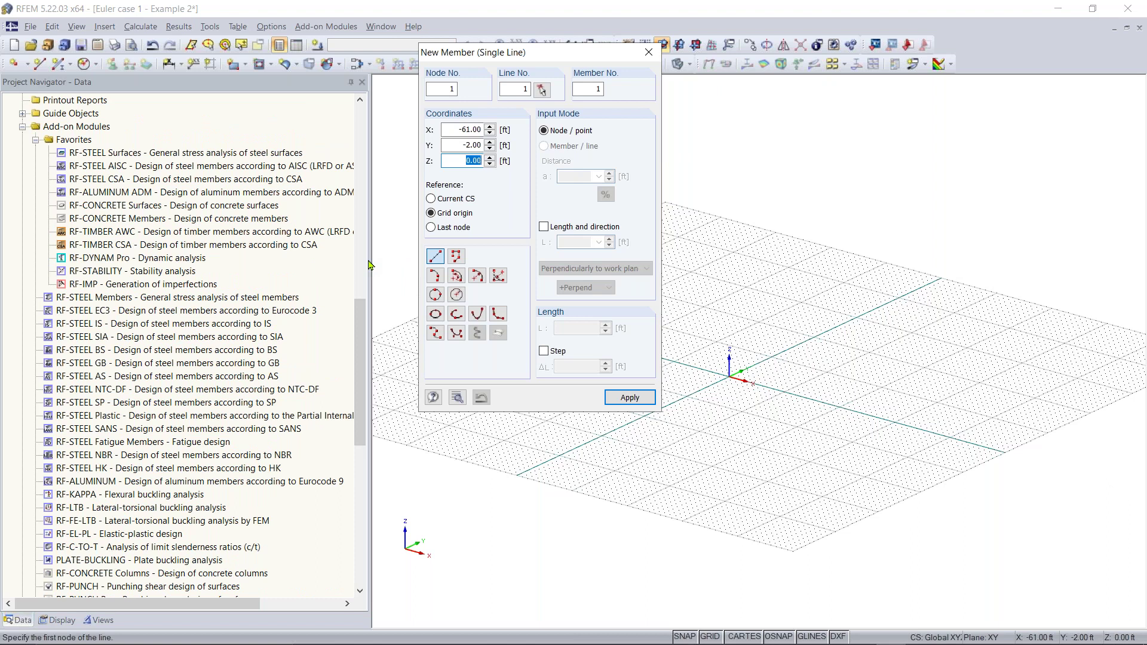
{"action": "left_click_drag", "start_coordinate": [369, 169], "coordinate": [293, 162]}
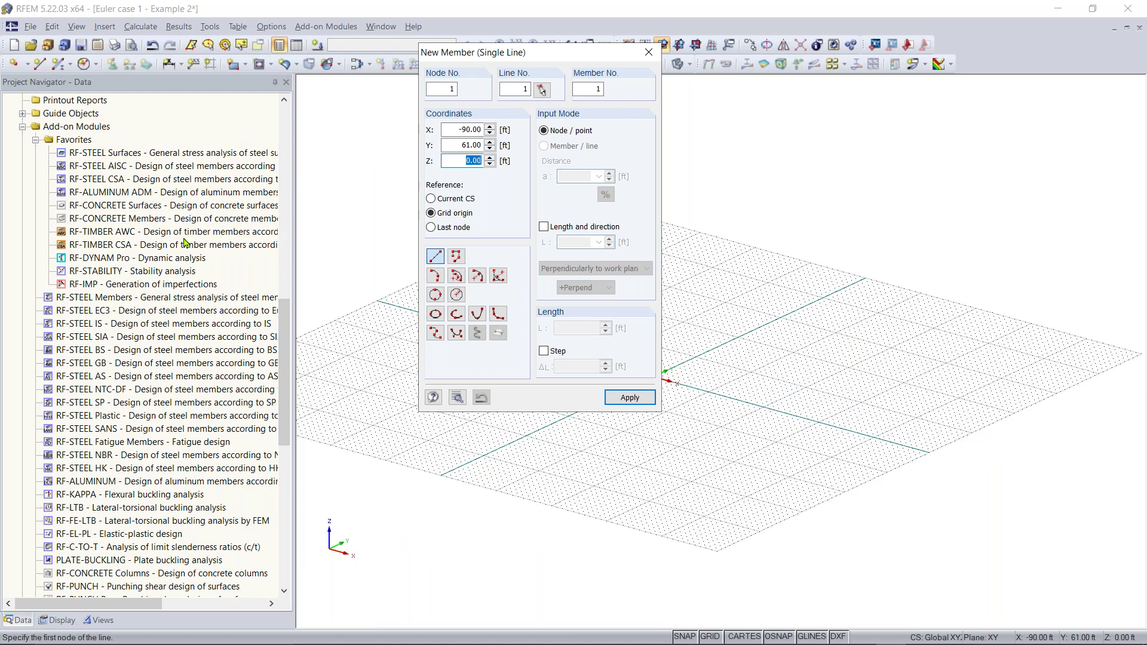
{"action": "scroll", "coordinate": [185, 242], "scroll_direction": "down", "scroll_amount": 1}
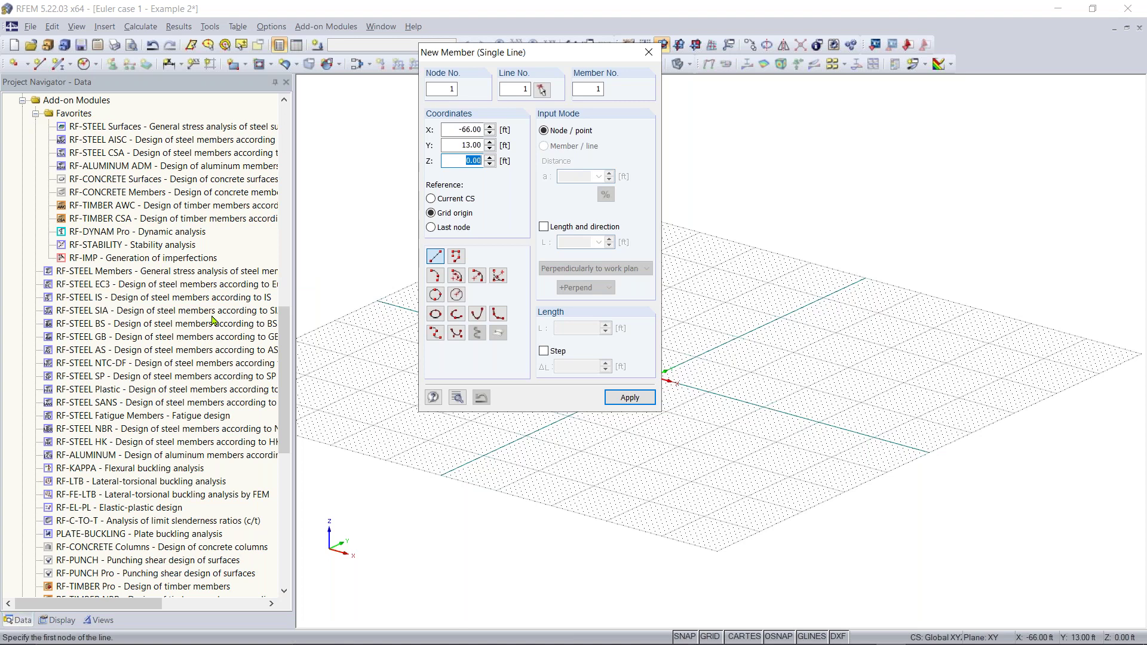
{"action": "scroll", "coordinate": [212, 321], "scroll_direction": "up", "scroll_amount": 2}
{"action": "scroll", "coordinate": [232, 292], "scroll_direction": "up", "scroll_amount": 14}
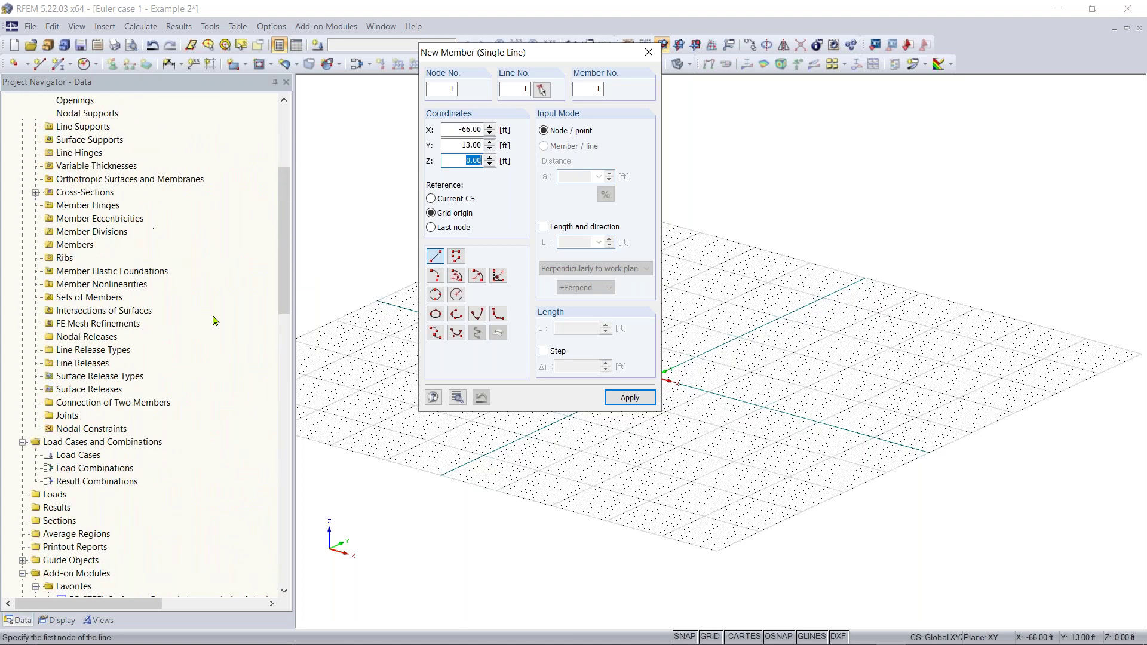
{"action": "left_click_drag", "start_coordinate": [293, 273], "coordinate": [233, 273]}
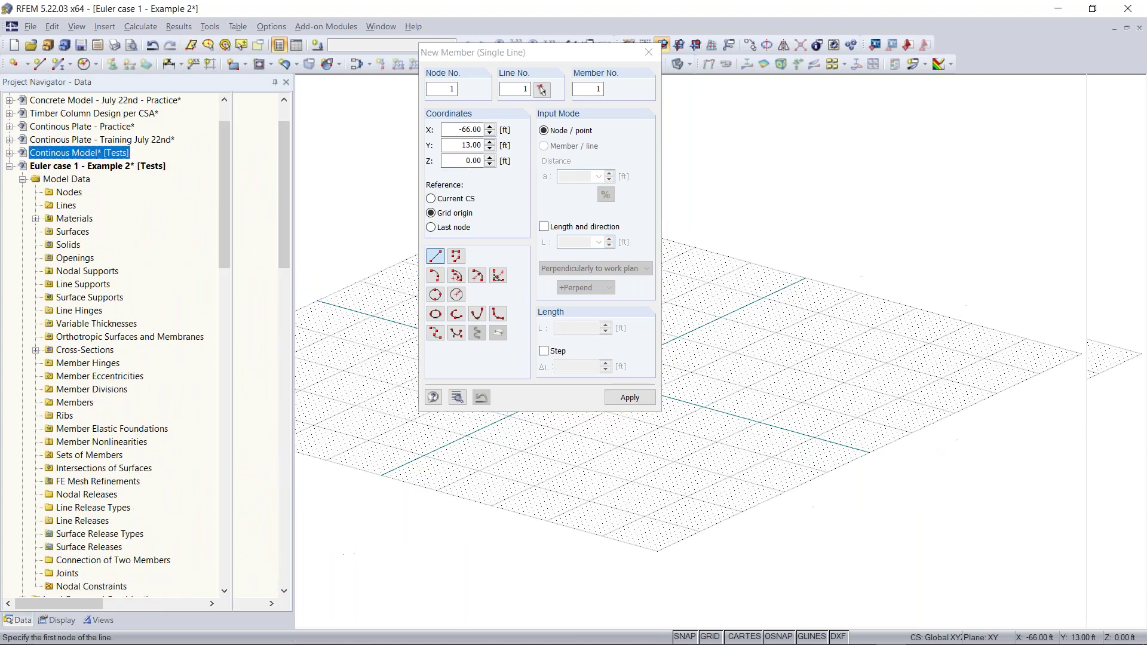
Step: Draw a member about 53 ft long diagonally across the XY work plane near the grid origin
{"action": "left_click", "coordinate": [494, 72]}
{"action": "left_click_drag", "start_coordinate": [494, 53], "coordinate": [138, 35]}
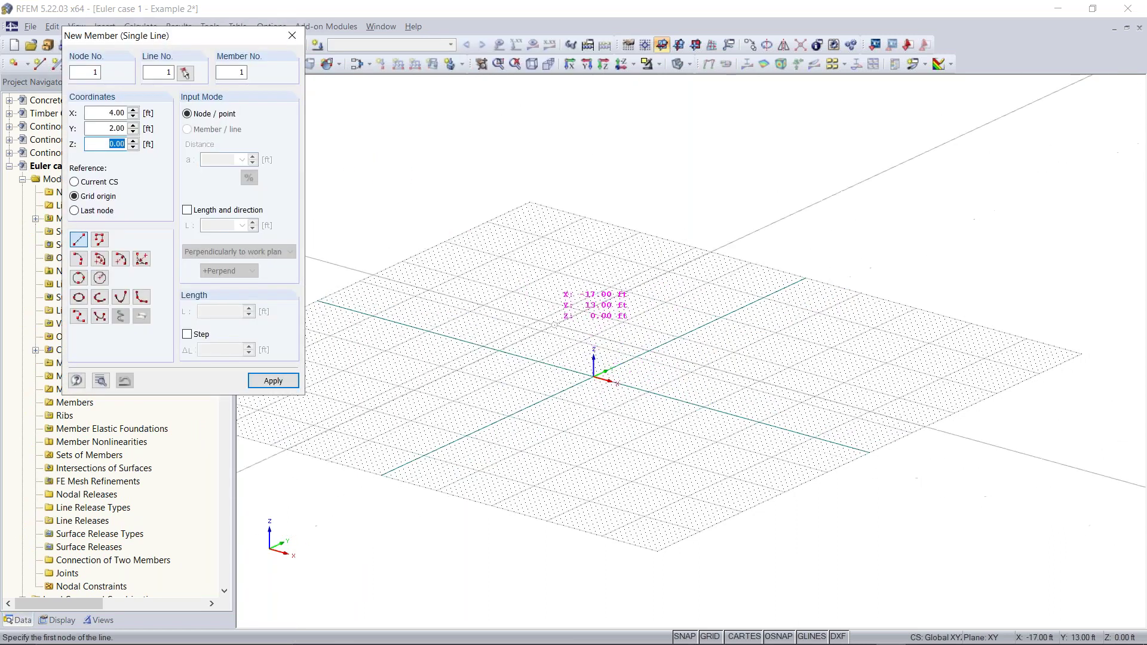
{"action": "scroll", "coordinate": [593, 376], "scroll_direction": "up", "scroll_amount": 3}
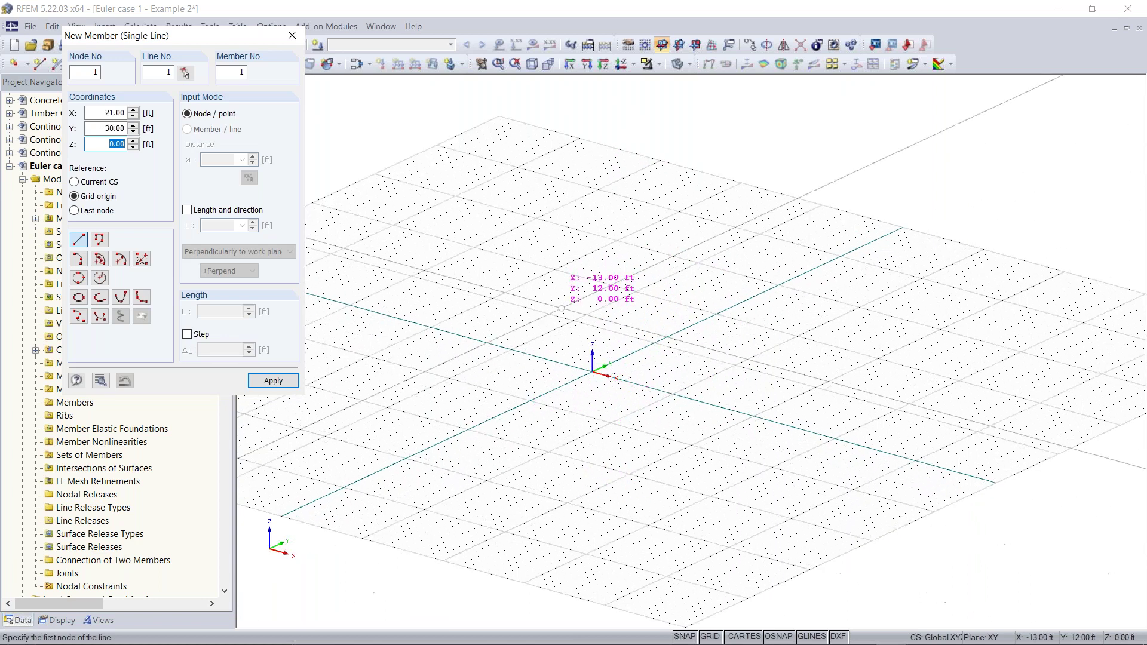
{"action": "left_click", "coordinate": [566, 263]}
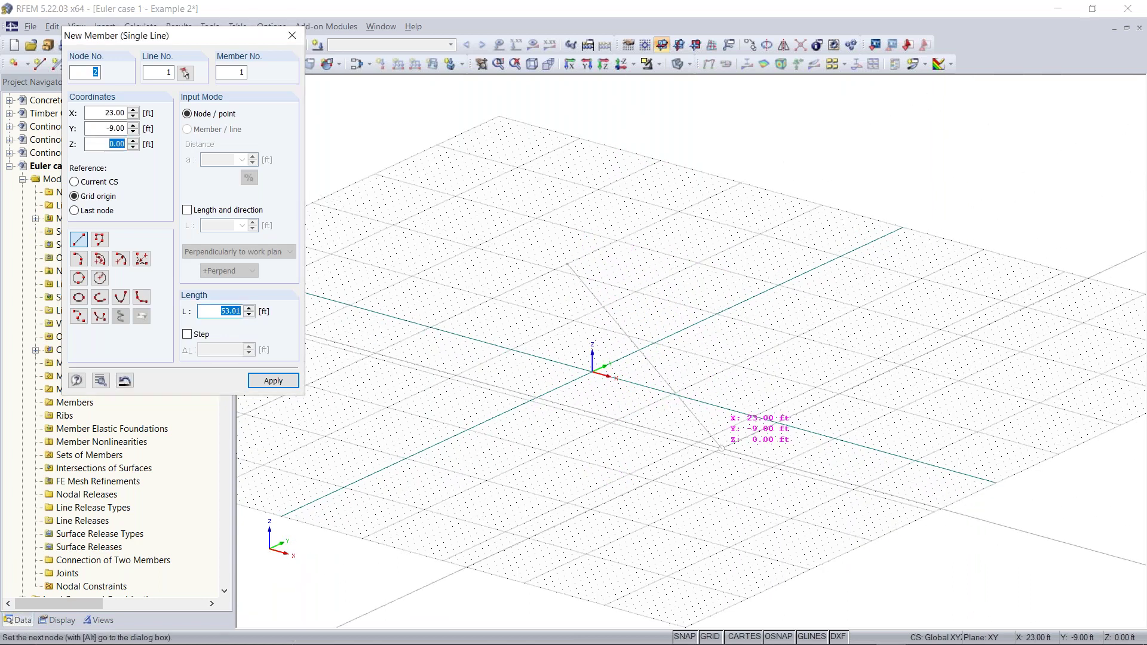
{"action": "left_click", "coordinate": [722, 452]}
{"action": "key", "text": "Escape"}
{"action": "mouse_move", "coordinate": [730, 320]}
{"action": "middle_mouse_down", "text": "ctrl"}
{"action": "mouse_move", "coordinate": [732, 286]}
{"action": "mouse_move", "coordinate": [708, 377]}
{"action": "mouse_move", "coordinate": [735, 330]}
{"action": "middle_mouse_up", "text": "ctrl"}
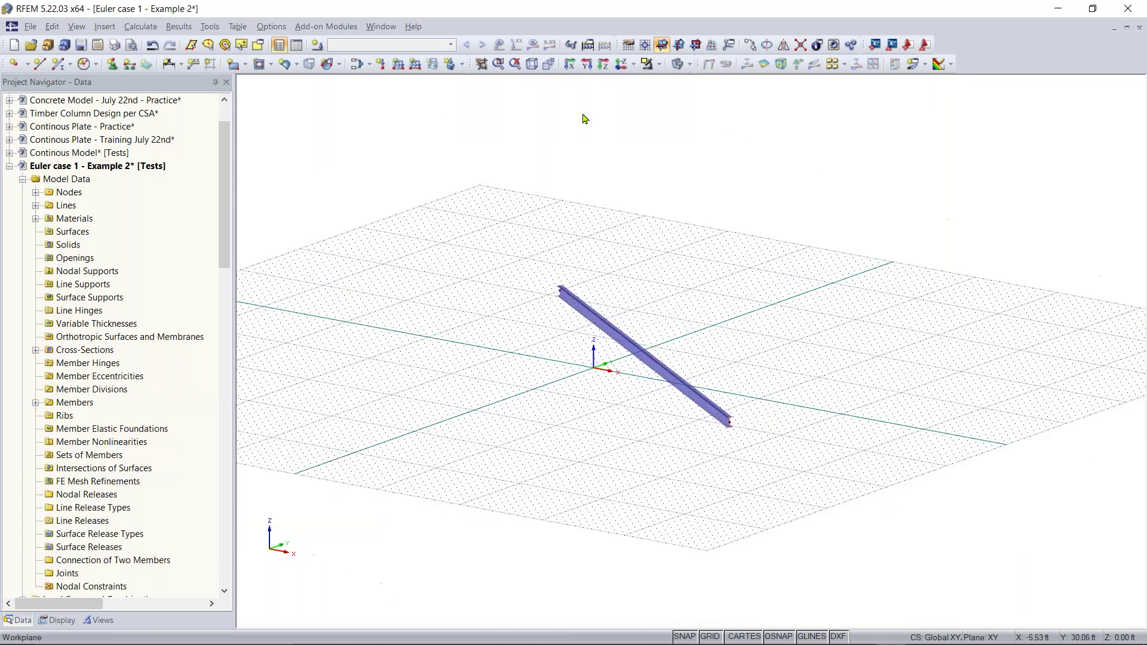
Step: Switch the work plane to YZ, XZ and back to XY
{"action": "left_click", "coordinate": [673, 48]}
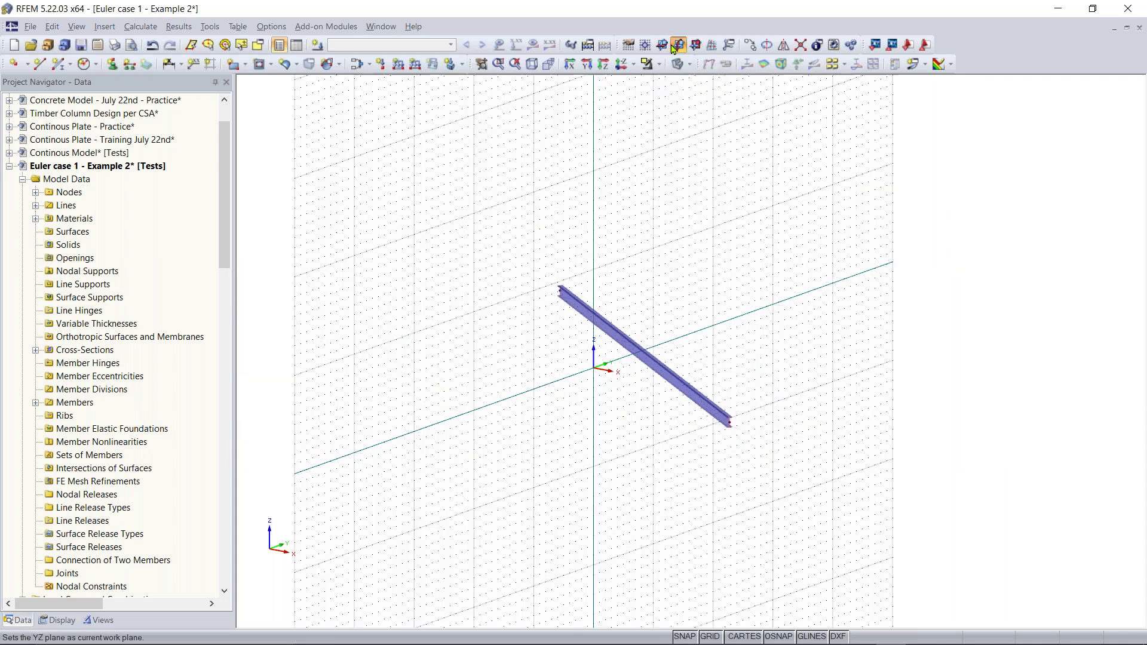
{"action": "left_click", "coordinate": [694, 46]}
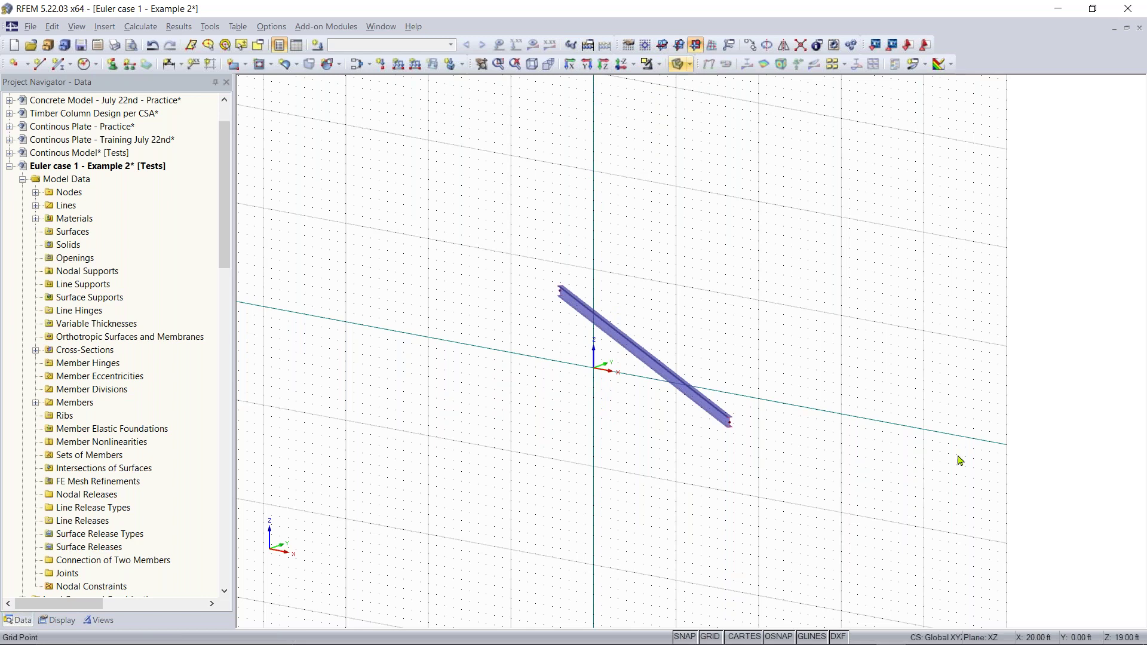
{"action": "left_click", "coordinate": [661, 45]}
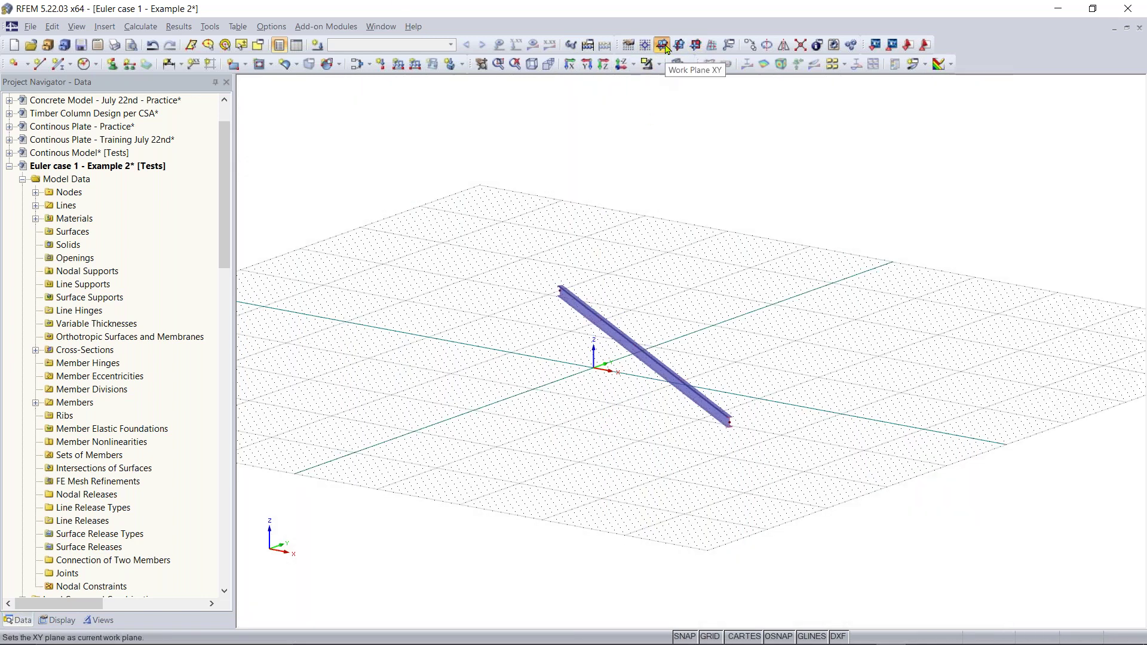
Step: Delete the diagonal member drawn on the XY plane
{"action": "left_click_drag", "start_coordinate": [824, 201], "coordinate": [307, 523]}
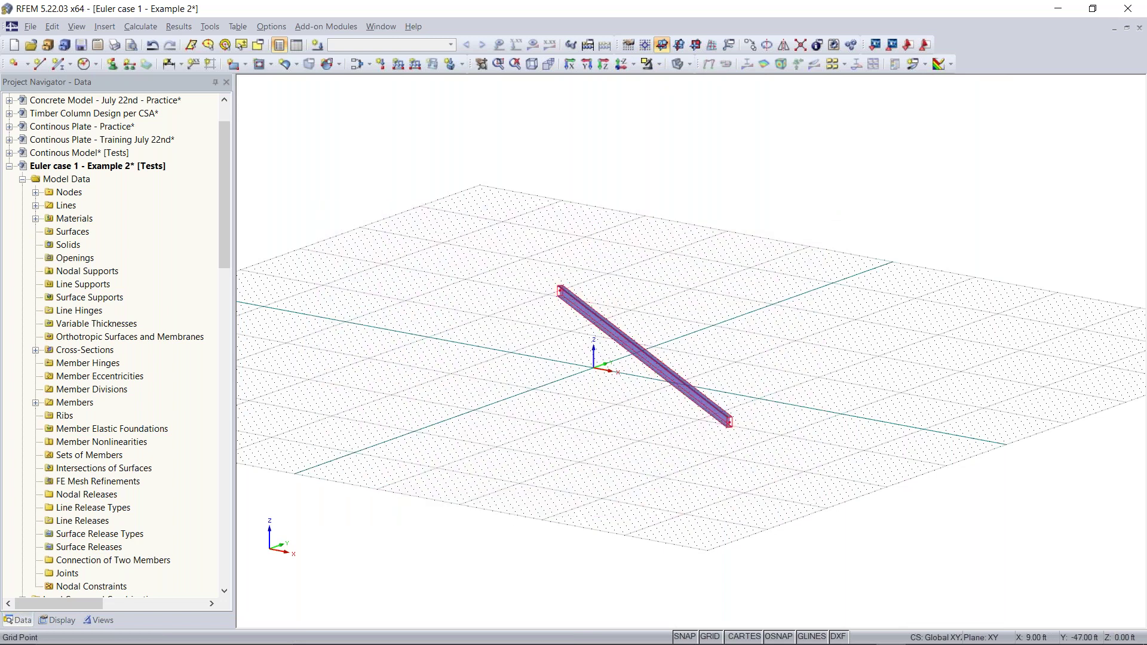
{"action": "key", "text": "Delete"}
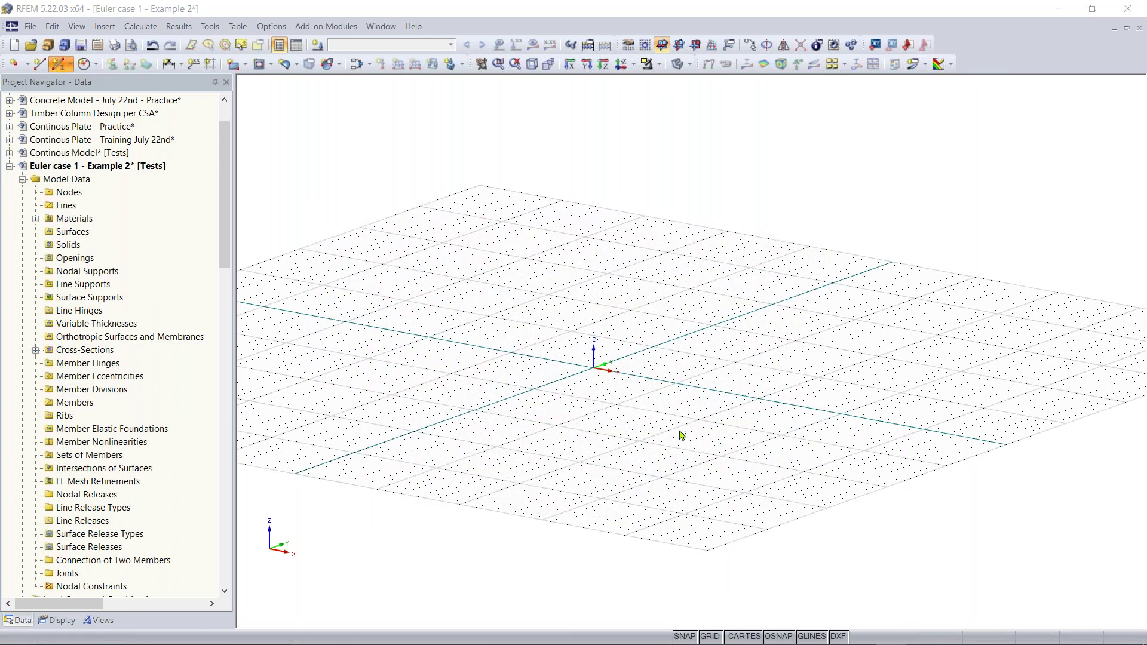
Step: Start a single W 12x35 Steel A992 beam member, specifying it by a 3.28 ft length perpendicular to the work plane
{"action": "left_click_drag", "start_coordinate": [634, 145], "coordinate": [313, 99]}
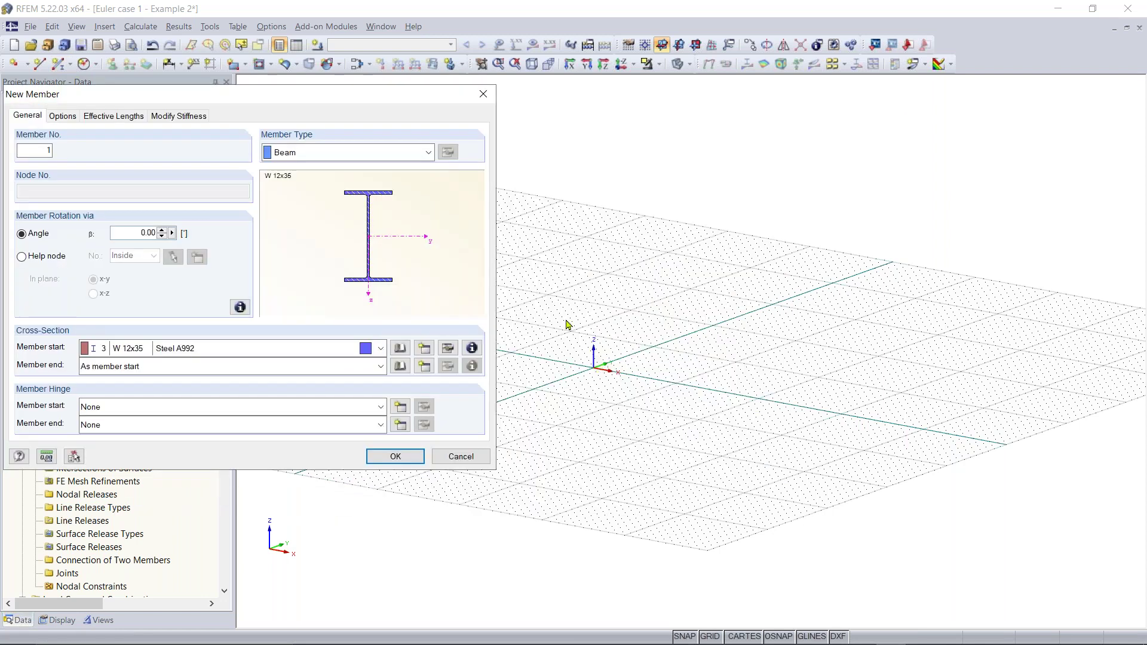
{"action": "left_click", "coordinate": [395, 456]}
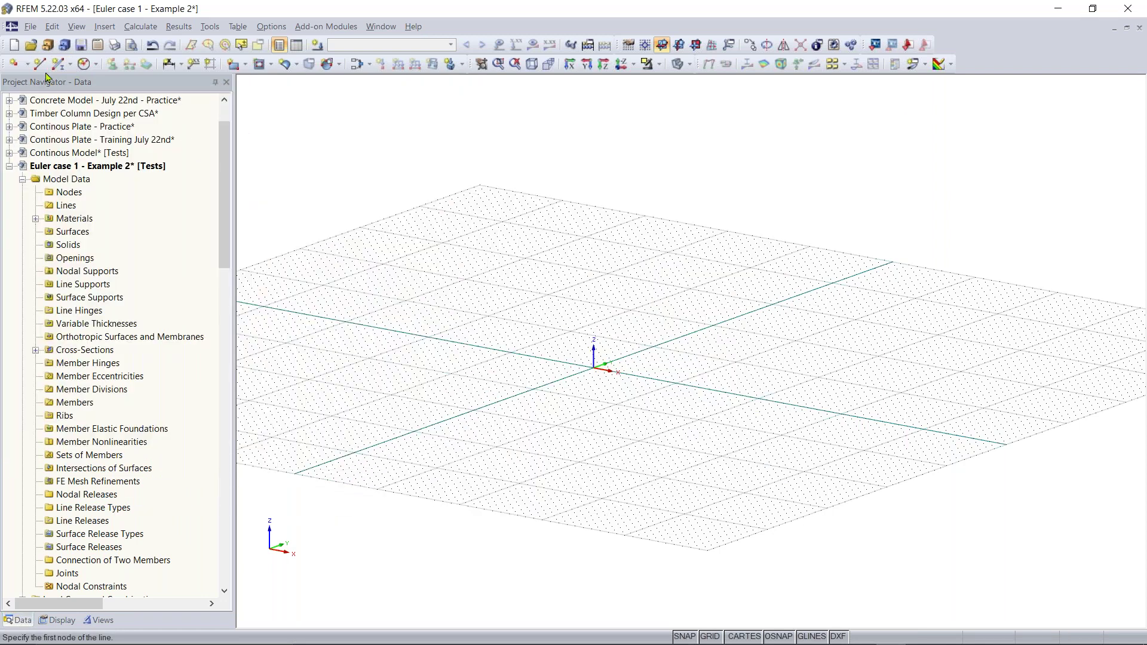
{"action": "left_click", "coordinate": [59, 63]}
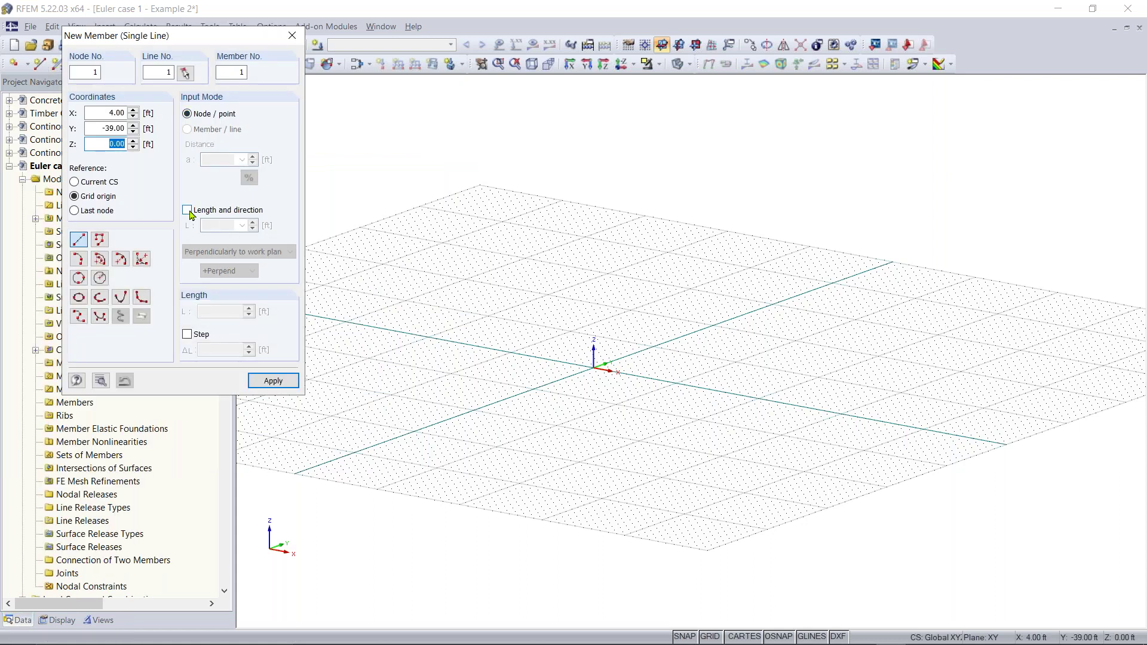
{"action": "left_click", "coordinate": [187, 211]}
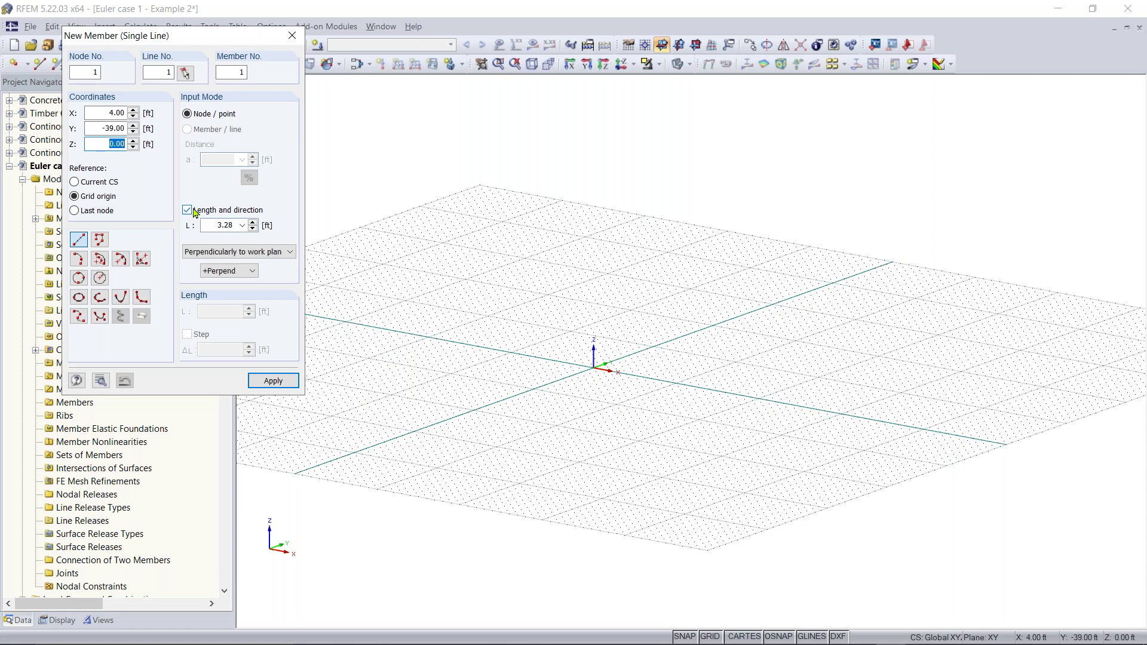
{"action": "left_click", "coordinate": [262, 258]}
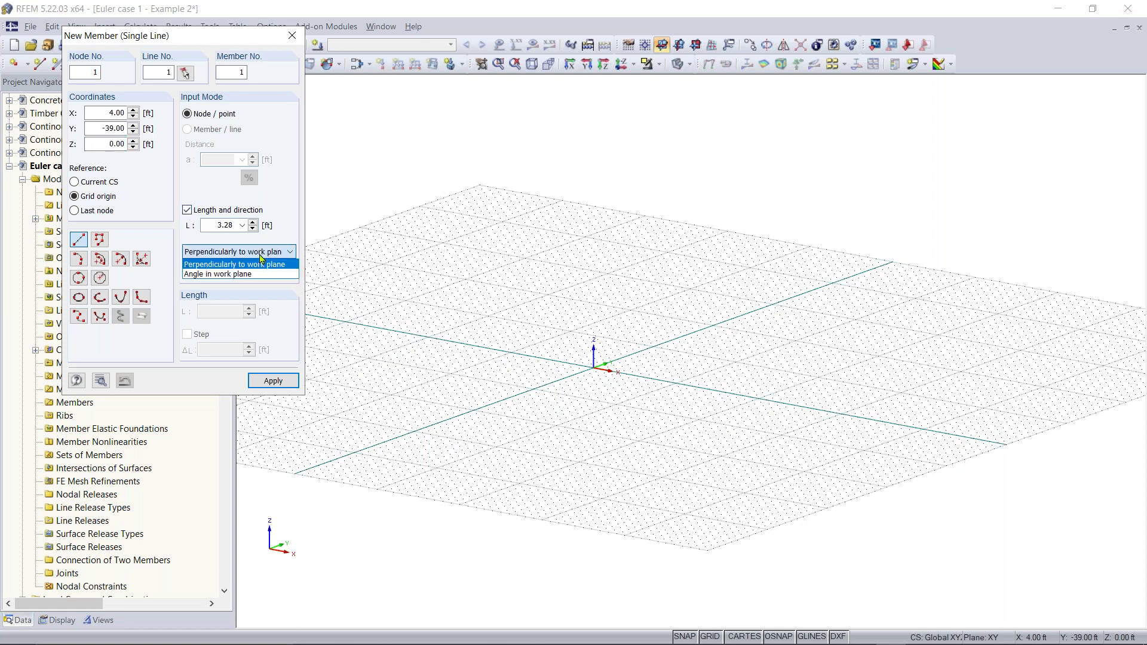
{"action": "left_click", "coordinate": [276, 252]}
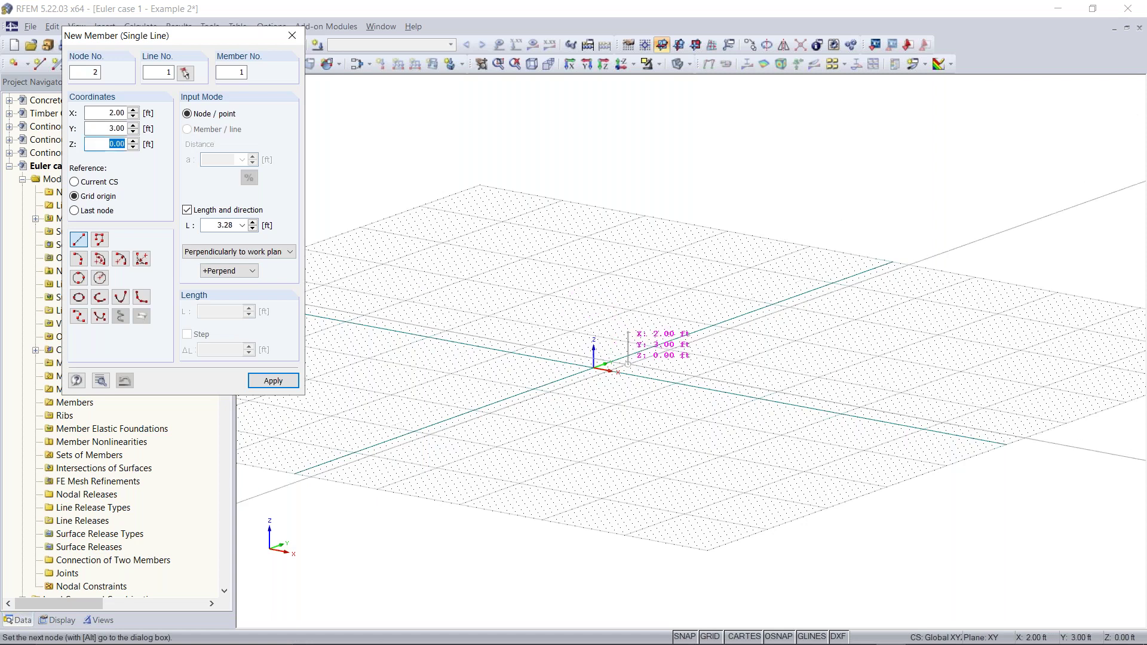
Step: Place a vertical member starting at X 0, Y 0, Z 33.28 ft
{"action": "scroll", "coordinate": [593, 366], "scroll_direction": "up", "scroll_amount": 3}
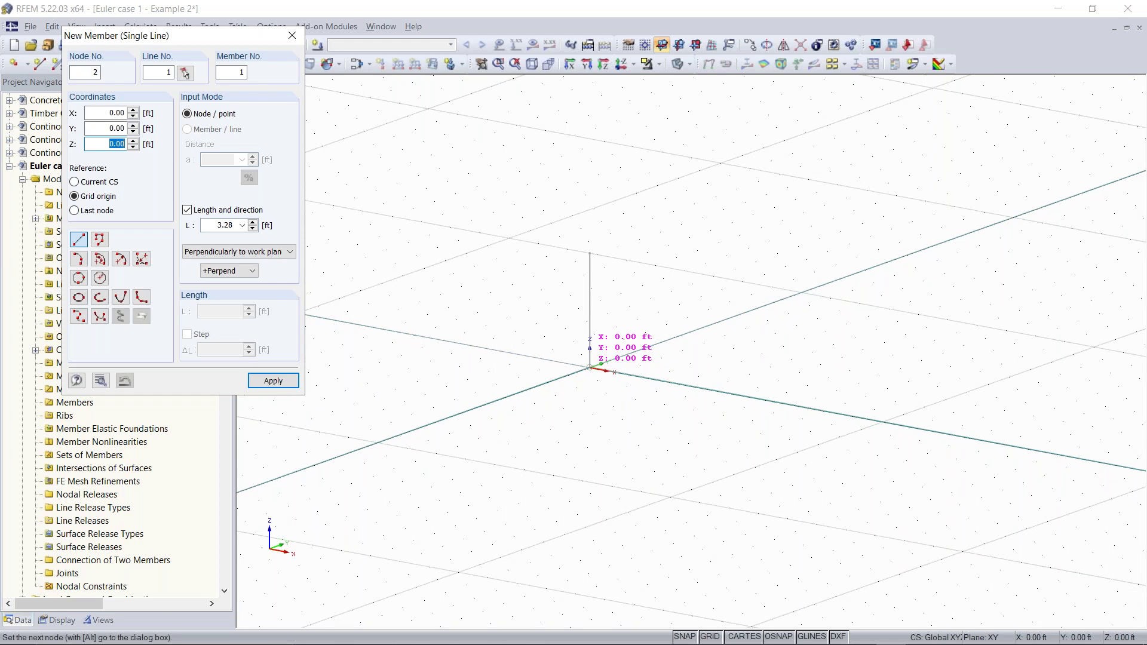
{"action": "type", "text": "33.28"}
{"action": "key", "text": "Return"}
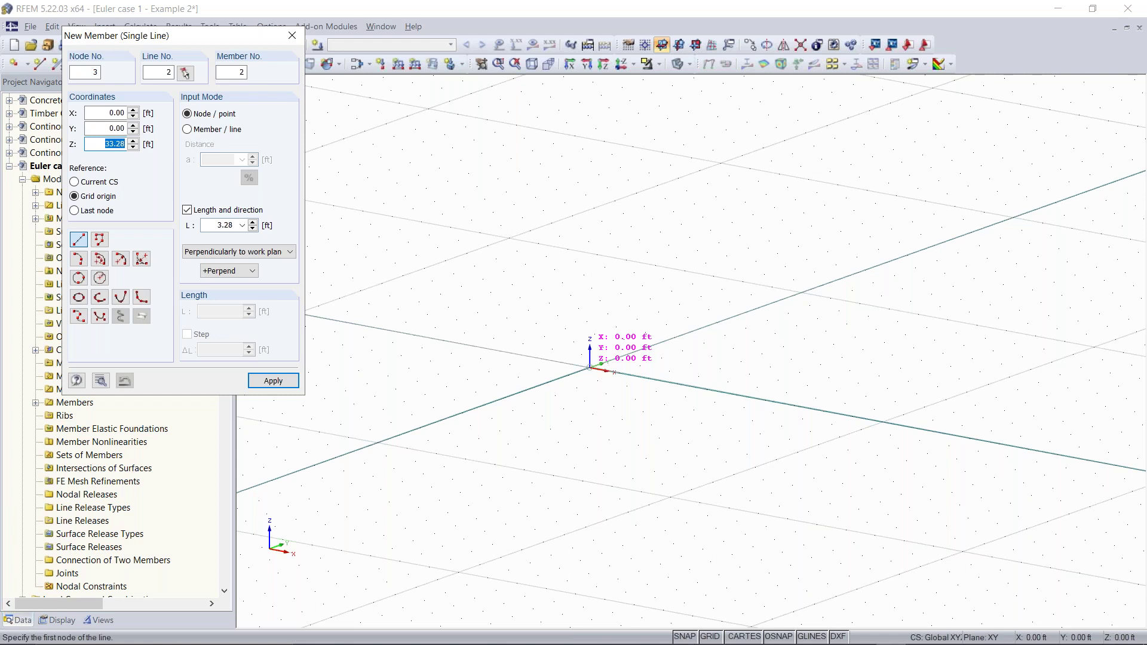
Step: Place a 3.28 ft vertical member at the grid origin and finish member input
{"action": "left_click", "coordinate": [589, 367]}
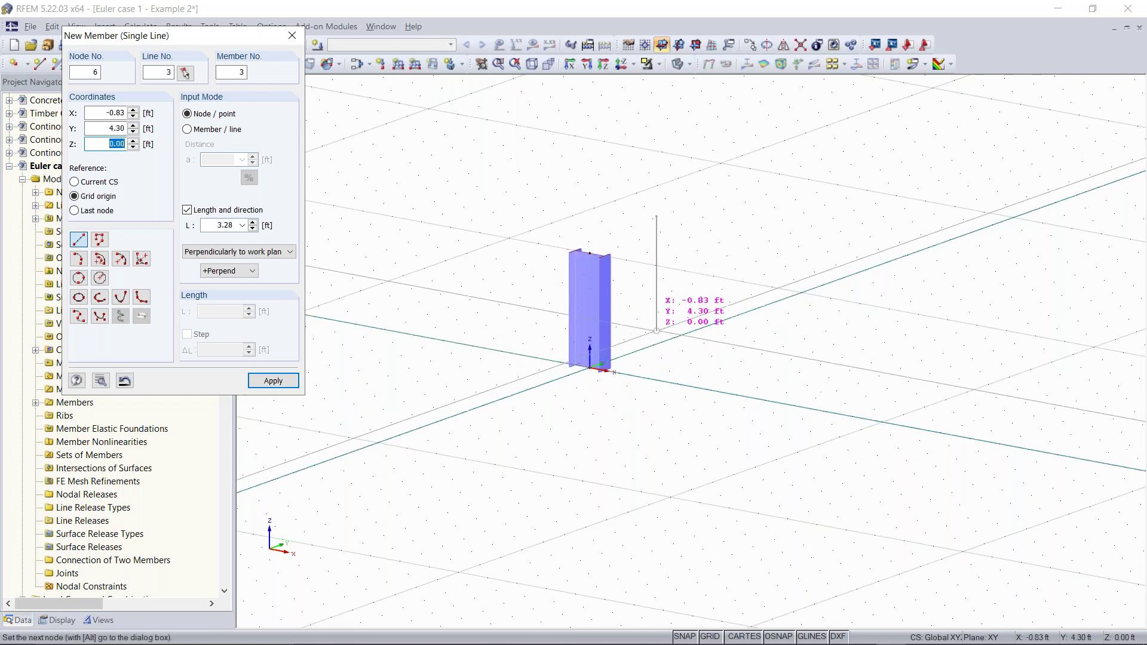
{"action": "key", "text": "Escape"}
Step: Try to measure the distance between the two end nodes of the vertical member at the origin
{"action": "scroll", "coordinate": [638, 276], "scroll_direction": "up", "scroll_amount": 2}
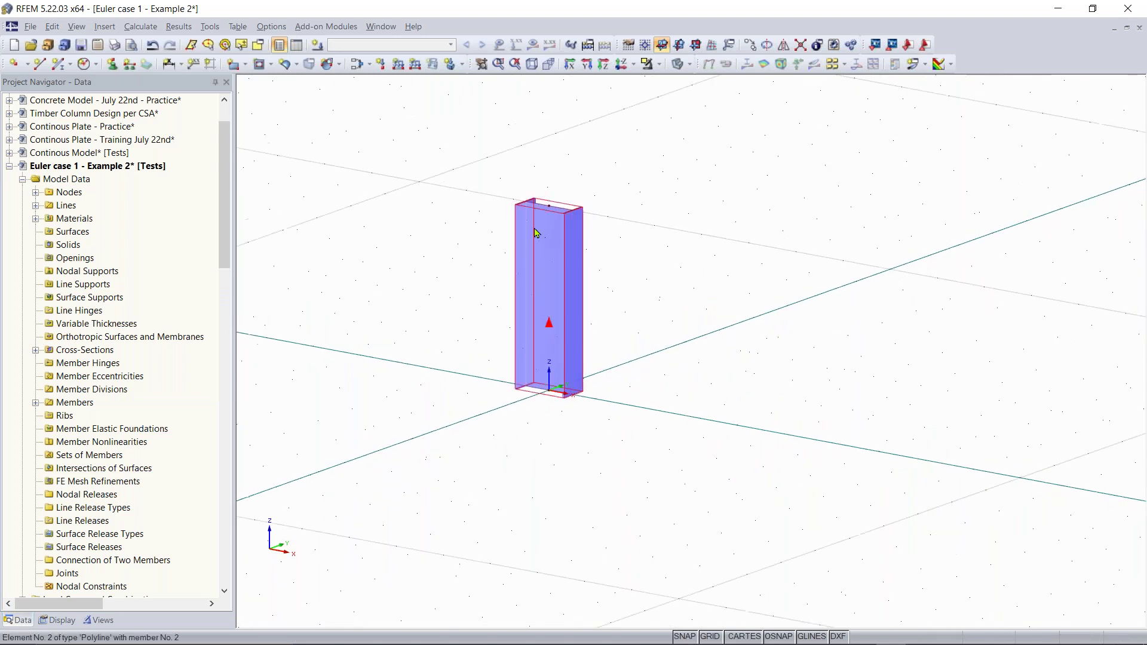
{"action": "middle_click_drag", "start_coordinate": [638, 276], "coordinate": [591, 281], "text": "ctrl"}
{"action": "right_click", "coordinate": [591, 280]}
{"action": "left_click", "coordinate": [535, 166]}
{"action": "middle_click_drag", "start_coordinate": [617, 186], "coordinate": [415, 321], "text": "ctrl"}
{"action": "left_click", "coordinate": [210, 26]}
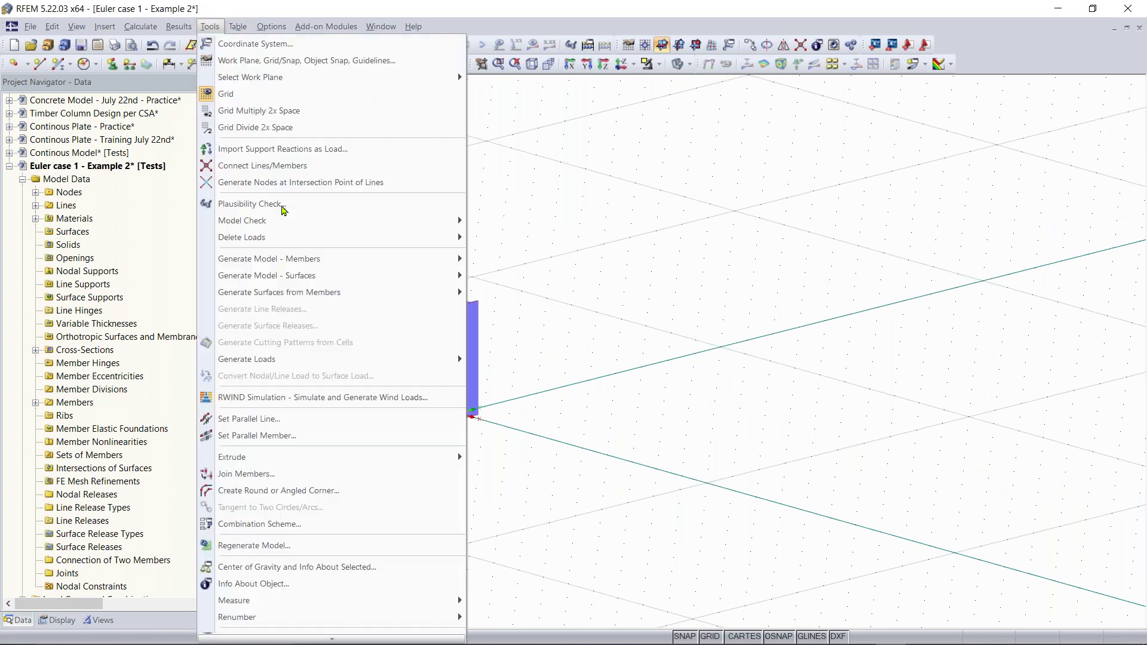
{"action": "mouse_move", "coordinate": [281, 600]}
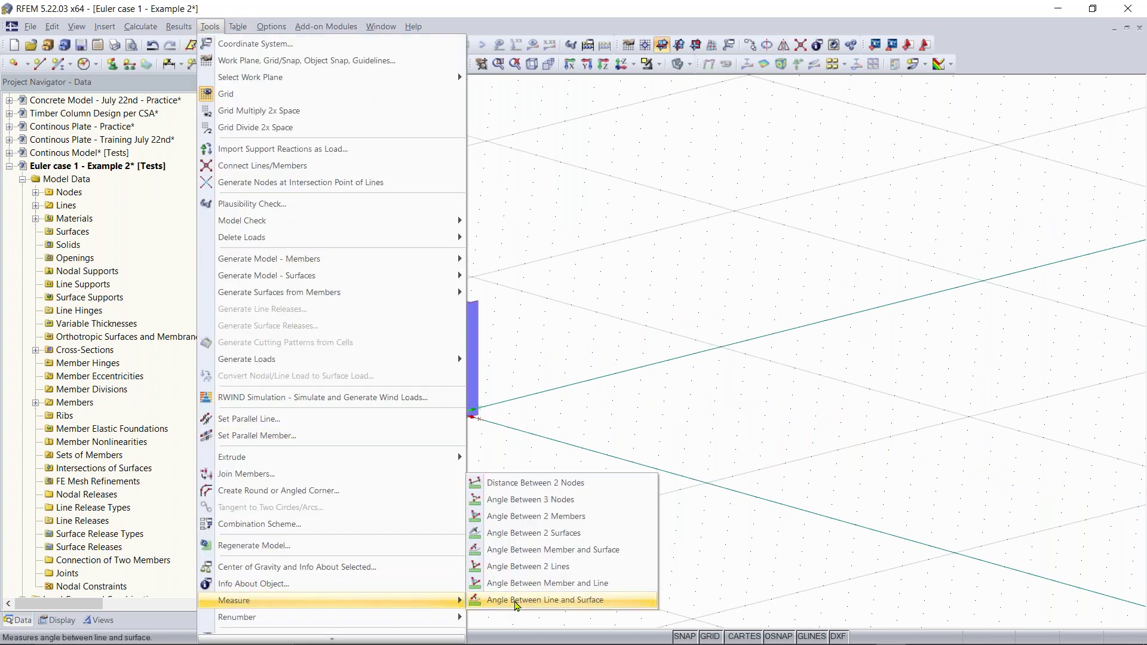
{"action": "left_click", "coordinate": [536, 483]}
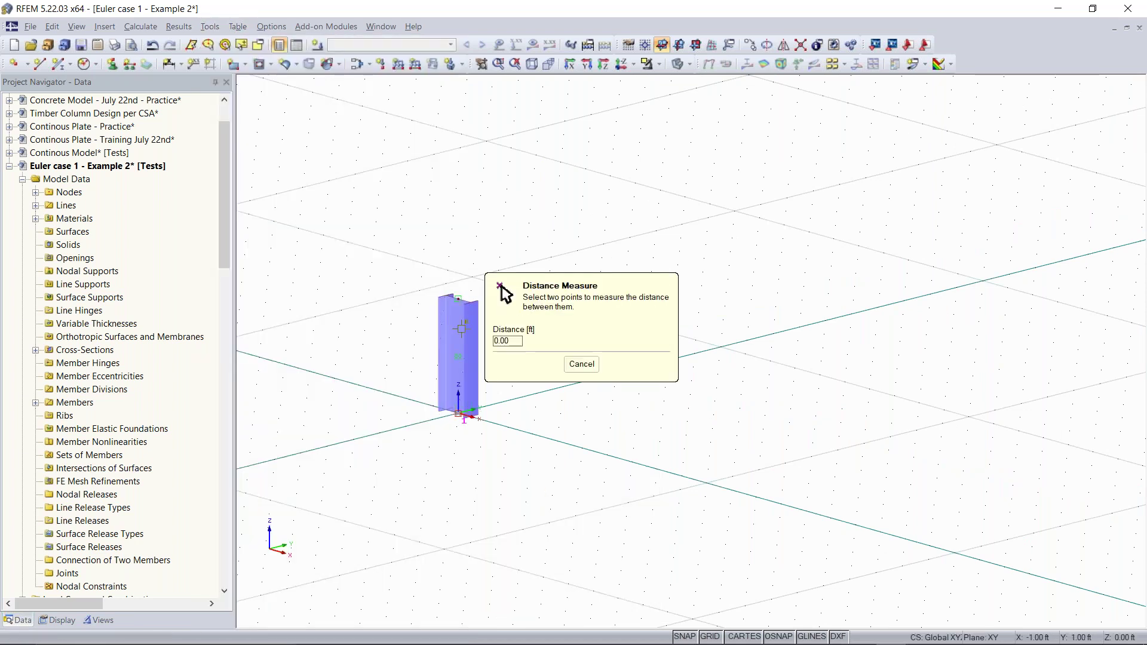
{"action": "key", "text": "Escape"}
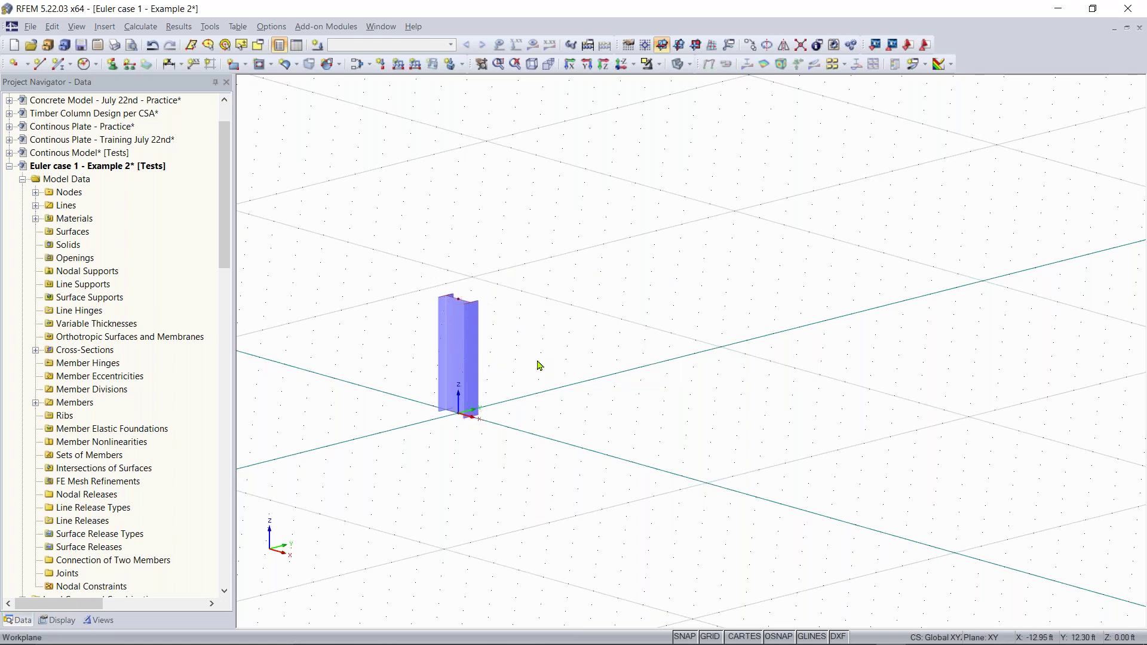
{"action": "middle_click_drag", "start_coordinate": [360, 335], "coordinate": [320, 284]}
{"action": "right_click", "coordinate": [264, 274]}
{"action": "key", "text": "Escape"}
{"action": "left_click_drag", "start_coordinate": [425, 360], "coordinate": [635, 286]}
{"action": "scroll", "coordinate": [531, 323], "scroll_direction": "up", "scroll_amount": 5}
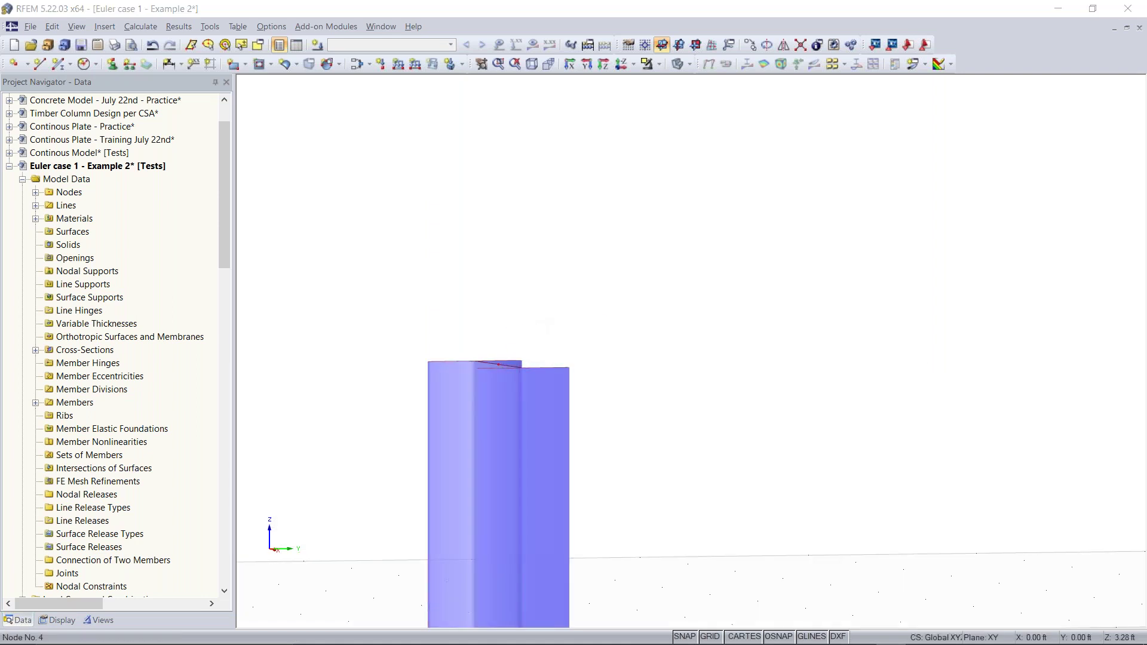
{"action": "double_click", "coordinate": [547, 324]}
{"action": "left_click_drag", "start_coordinate": [545, 169], "coordinate": [811, 108]}
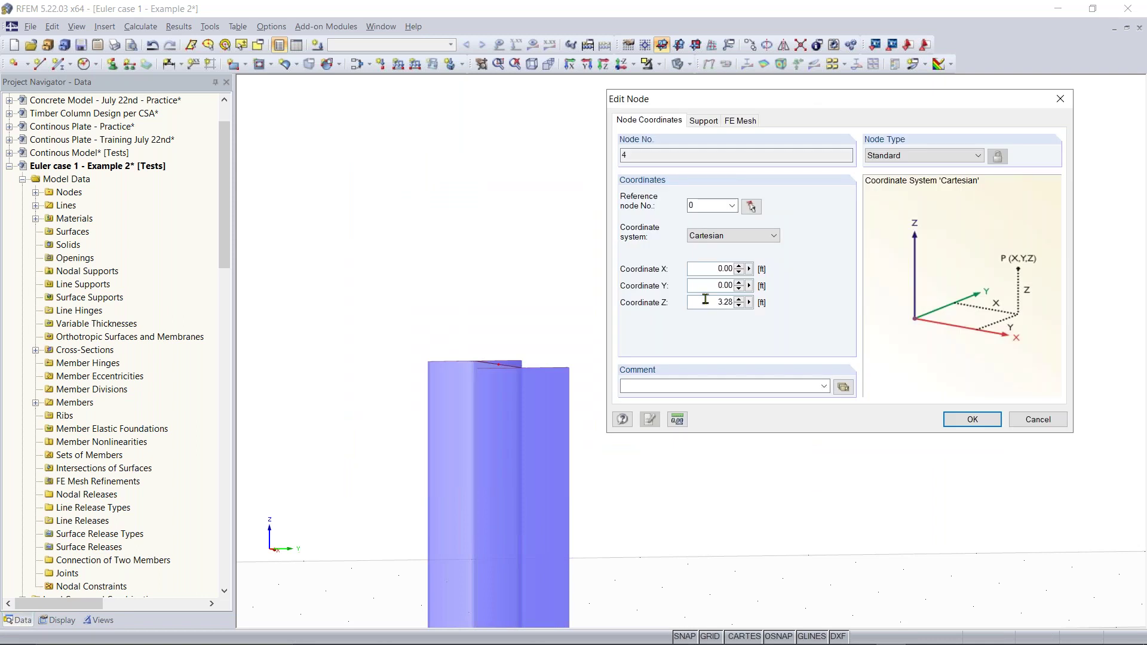
{"action": "left_click_drag", "start_coordinate": [714, 302], "coordinate": [735, 302]}
{"action": "type", "text": "30"}
{"action": "key", "text": "Return"}
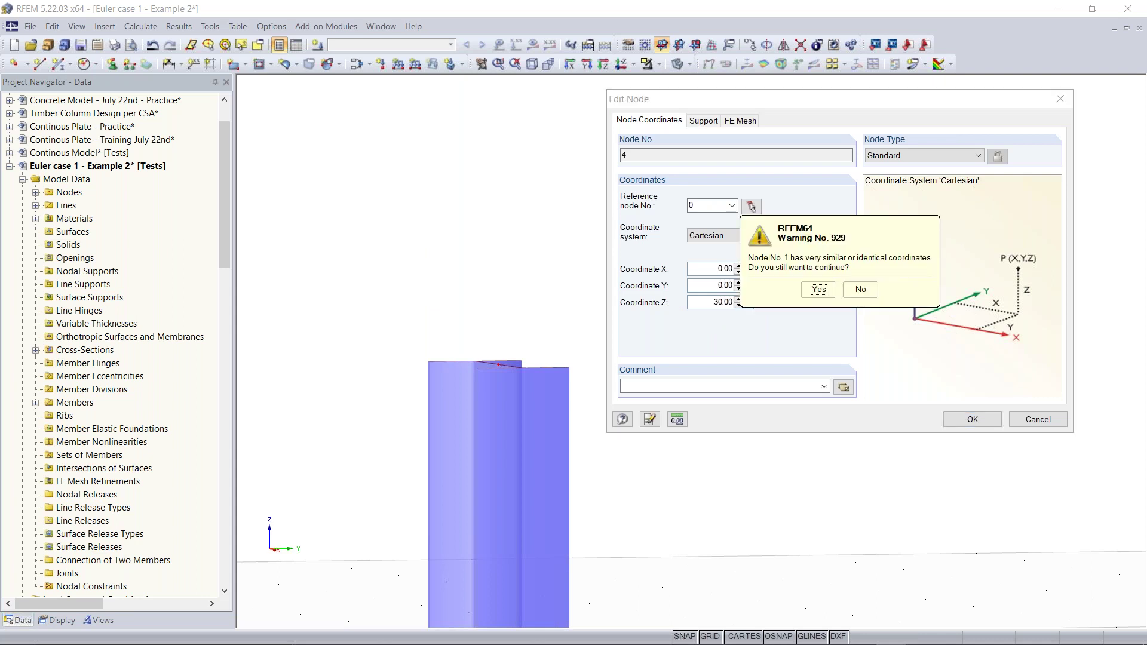
{"action": "left_click", "coordinate": [855, 291]}
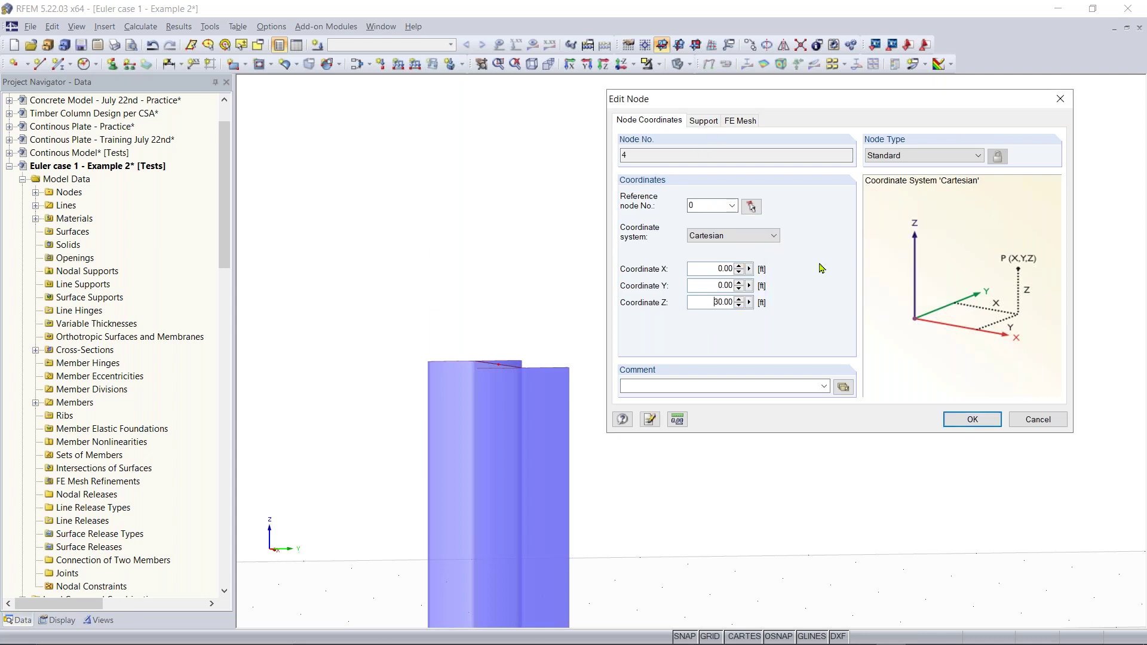
{"action": "left_click_drag", "start_coordinate": [812, 106], "coordinate": [629, 120]}
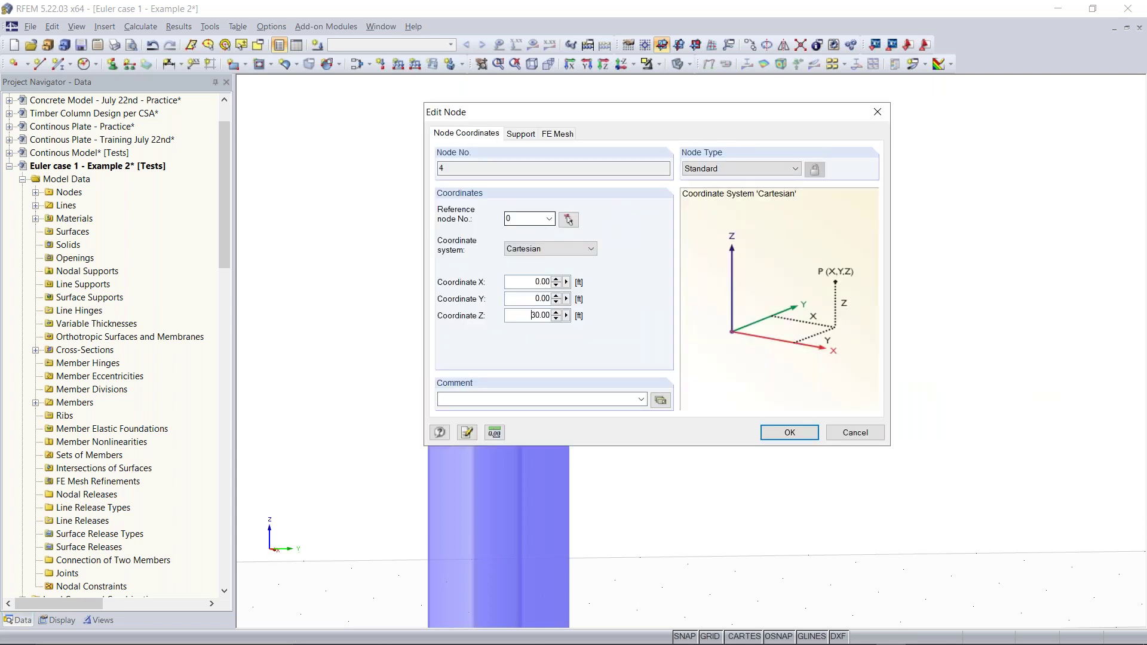
{"action": "left_click", "coordinate": [548, 219]}
{"action": "left_click", "coordinate": [519, 239]}
{"action": "left_click", "coordinate": [877, 111]}
Step: Set the Z coordinate of the origin member's upper node to 30 ft, accepting its coincidence with the existing node there
{"action": "middle_click_drag", "start_coordinate": [658, 193], "coordinate": [833, 329], "text": "ctrl"}
{"action": "scroll", "coordinate": [673, 212], "scroll_direction": "down", "scroll_amount": 1}
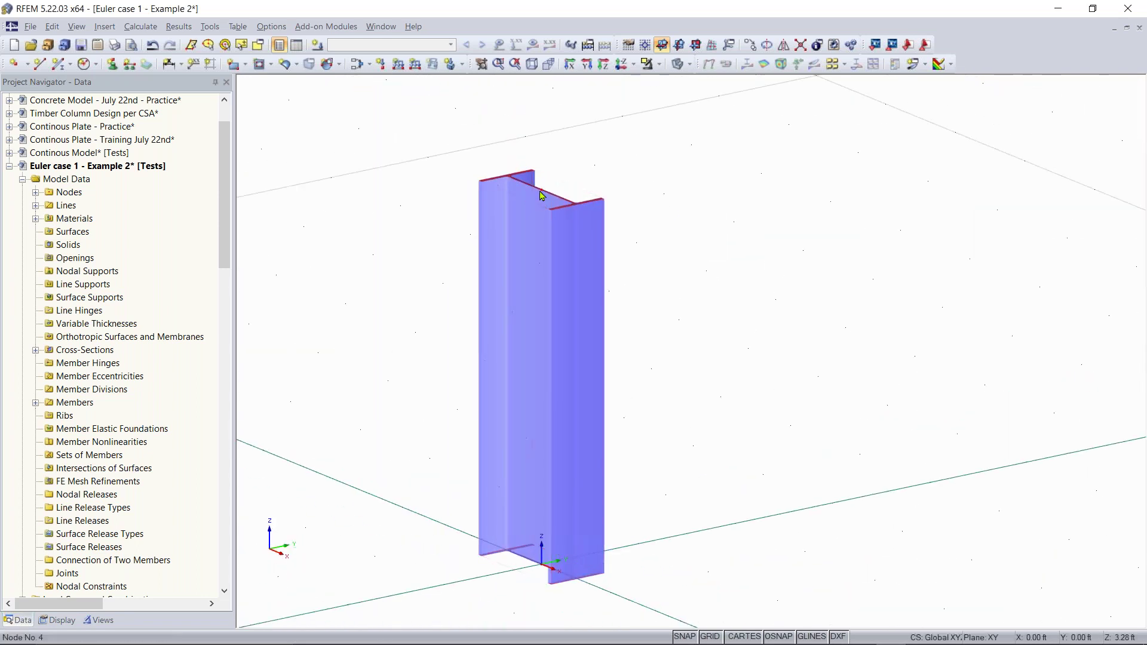
{"action": "double_click", "coordinate": [778, 203]}
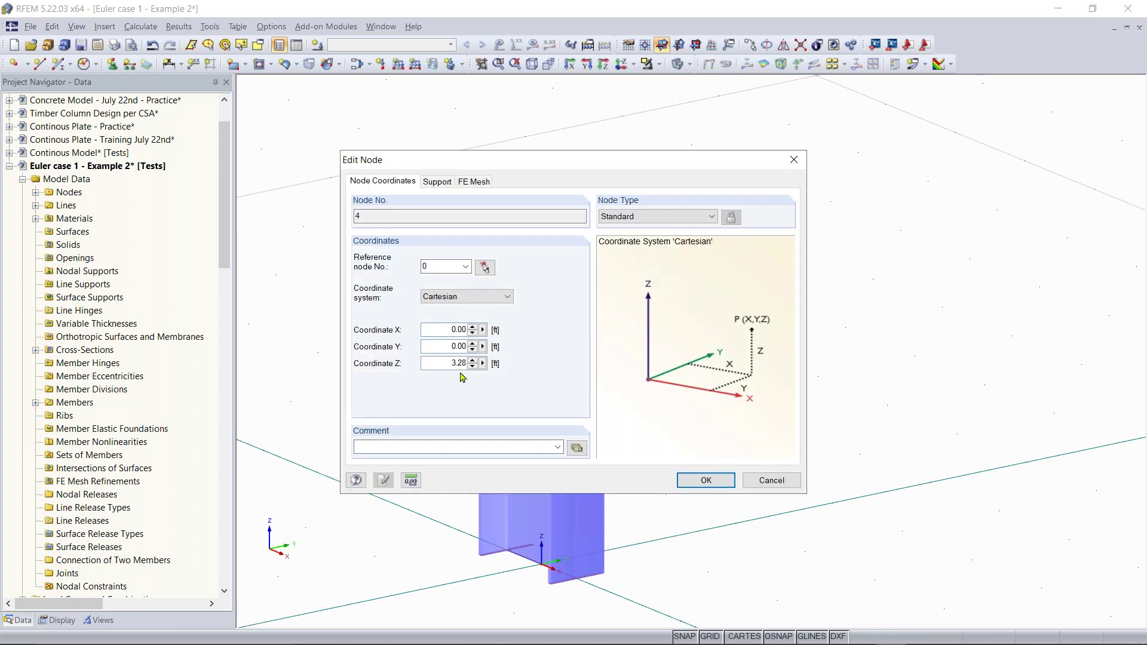
{"action": "double_click", "coordinate": [464, 362]}
{"action": "type", "text": "30"}
{"action": "key", "text": "Return"}
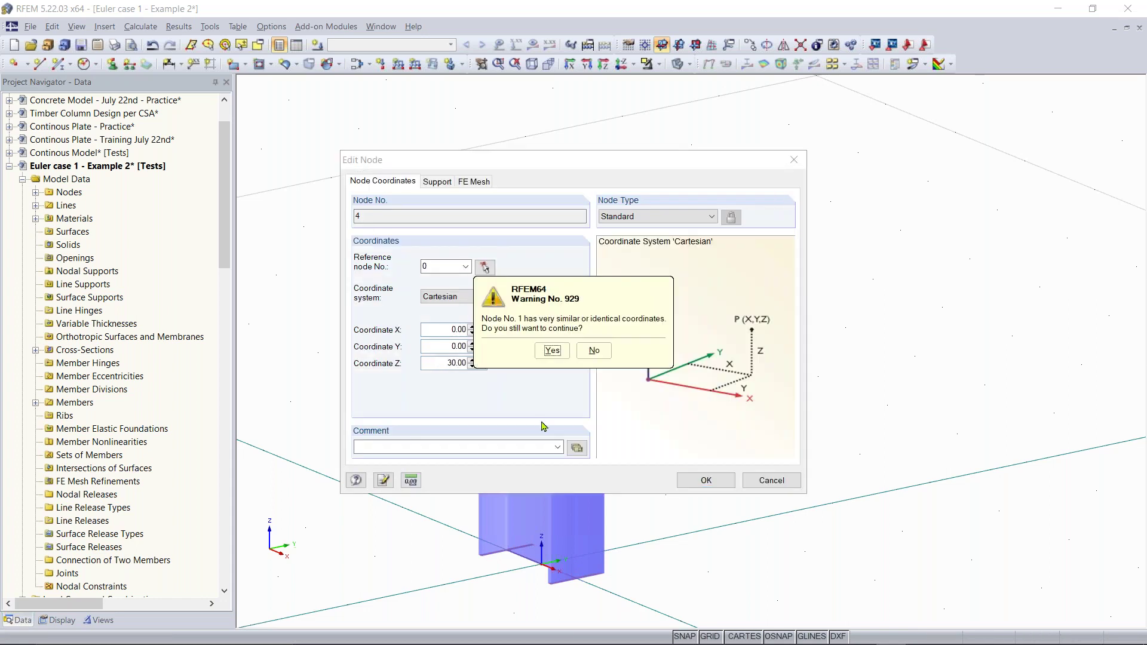
{"action": "left_click", "coordinate": [551, 350]}
Step: Measure the distance between the column's base node at the origin and the topmost node of the upper member
{"action": "scroll", "coordinate": [712, 253], "scroll_direction": "down", "scroll_amount": 5}
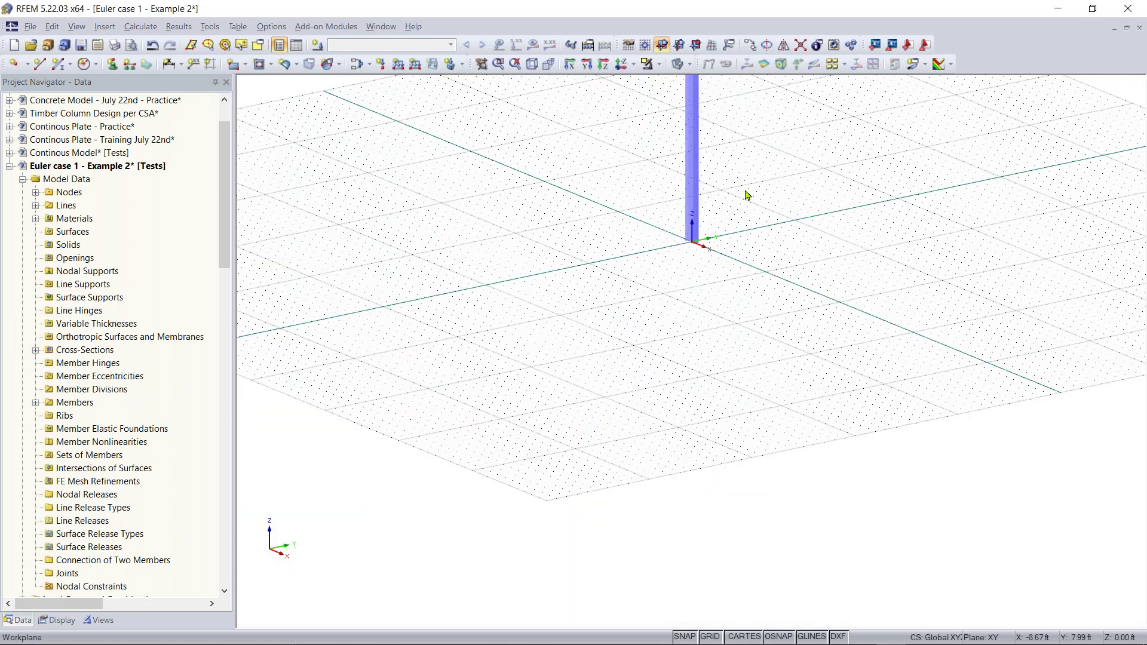
{"action": "middle_click_drag", "start_coordinate": [617, 392], "coordinate": [587, 462]}
{"action": "scroll", "coordinate": [585, 184], "scroll_direction": "up", "scroll_amount": 4}
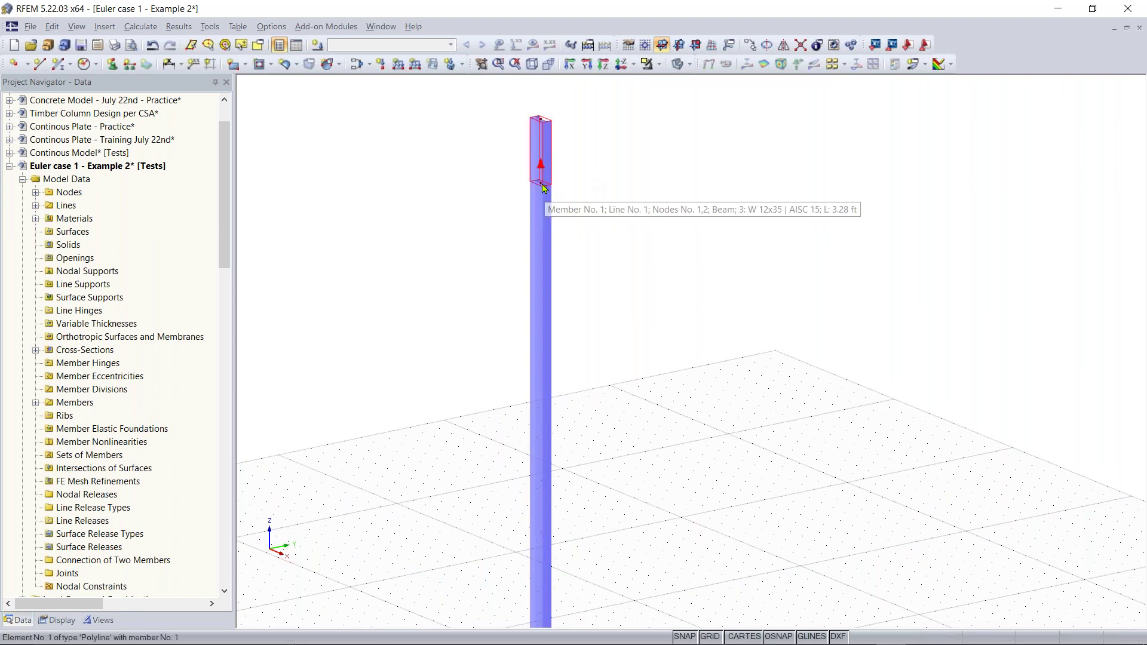
{"action": "scroll", "coordinate": [639, 274], "scroll_direction": "down", "scroll_amount": 2}
{"action": "middle_click_drag", "start_coordinate": [656, 321], "coordinate": [625, 276]}
{"action": "scroll", "coordinate": [628, 323], "scroll_direction": "down", "scroll_amount": 1}
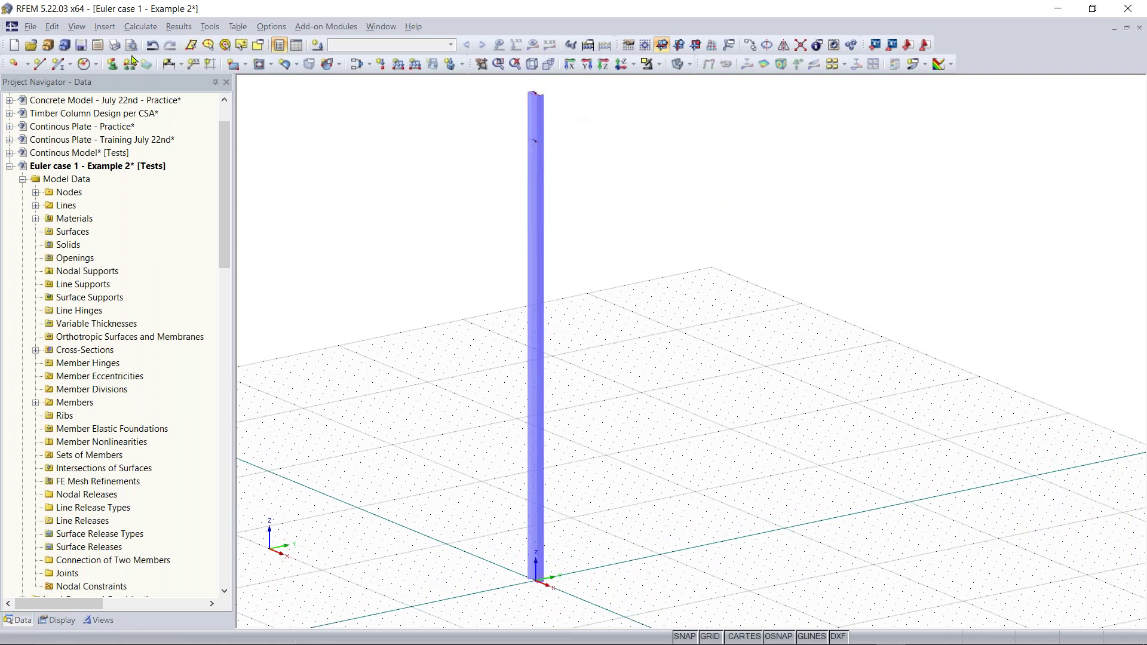
{"action": "left_click", "coordinate": [210, 27]}
{"action": "mouse_move", "coordinate": [442, 600]}
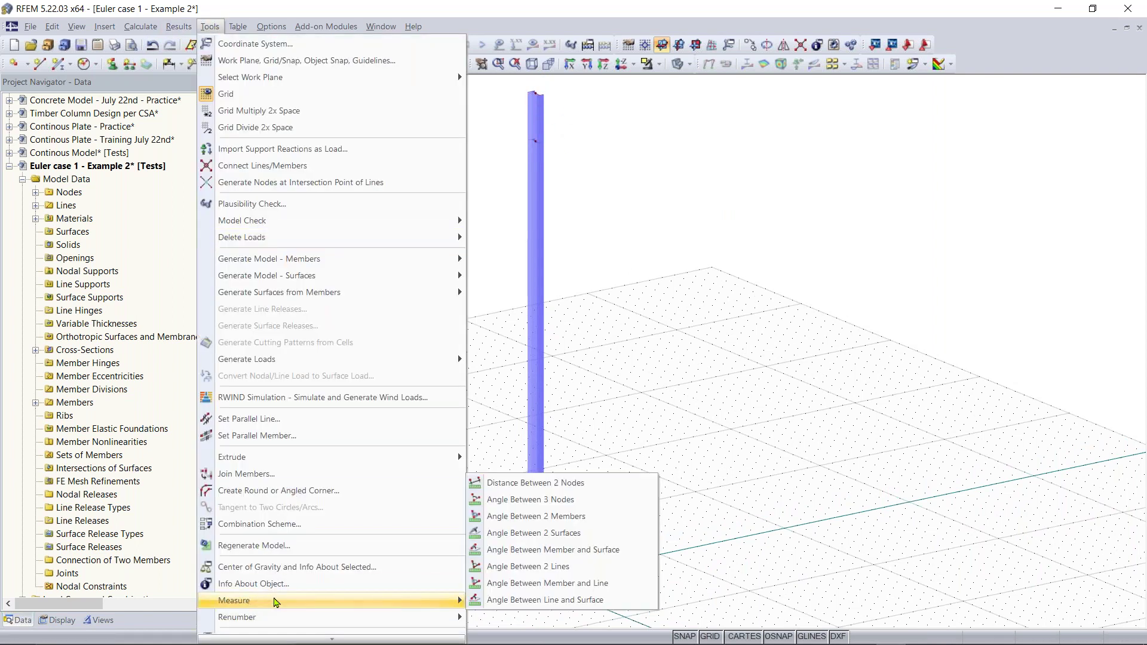
{"action": "left_click", "coordinate": [554, 484]}
{"action": "left_click", "coordinate": [535, 579]}
{"action": "left_click", "coordinate": [539, 91]}
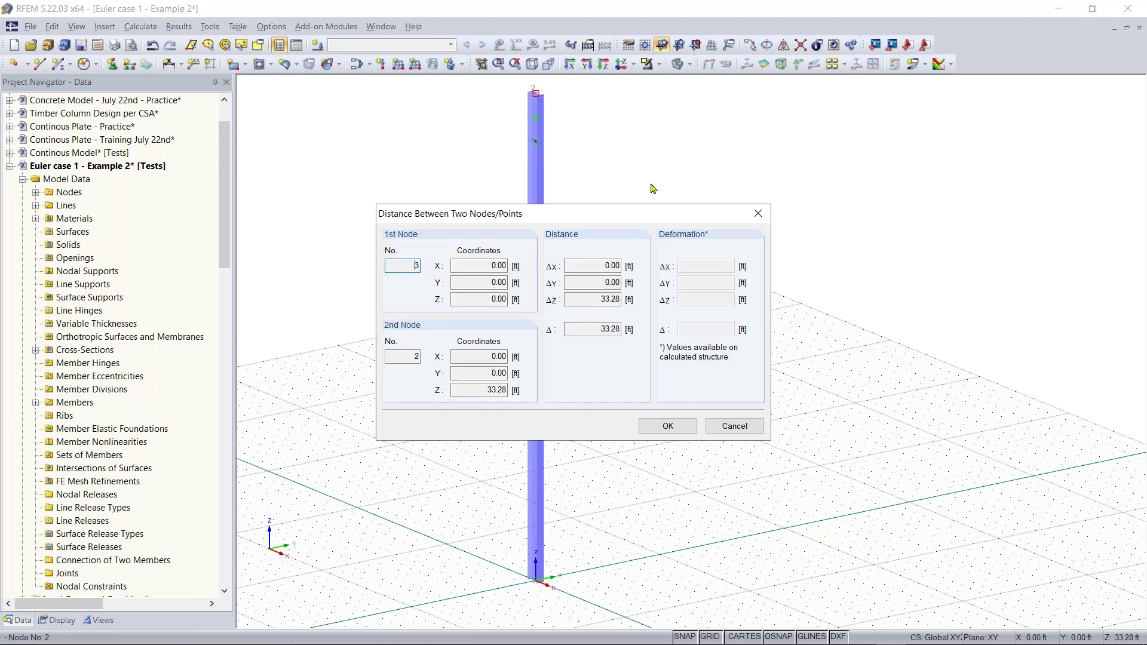
{"action": "left_click", "coordinate": [761, 219]}
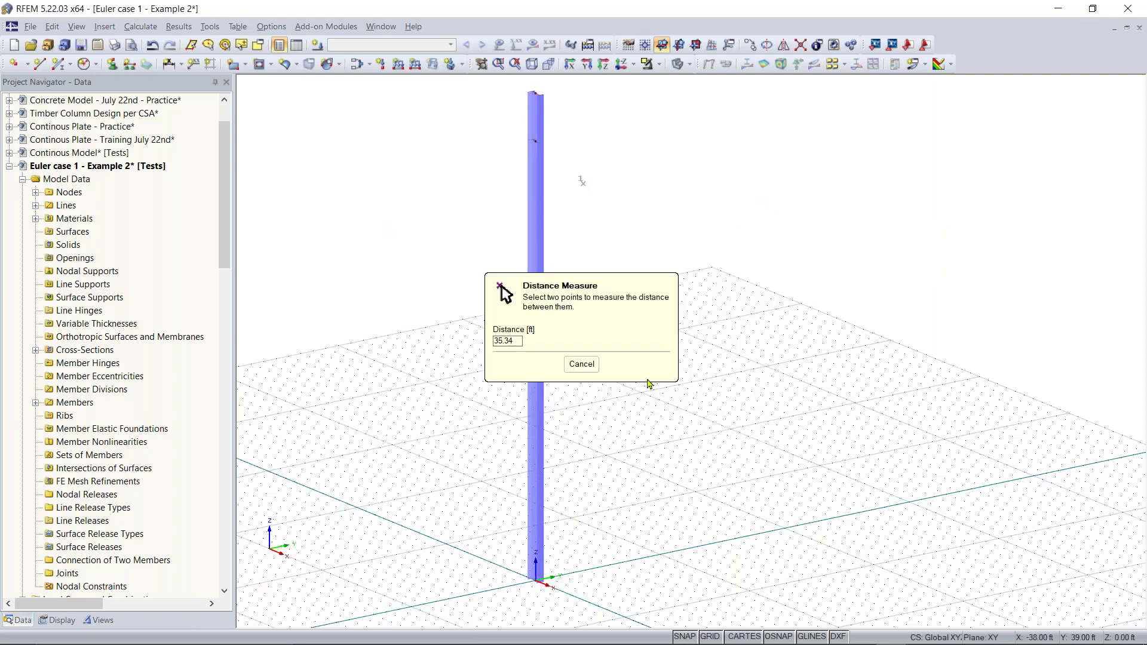
{"action": "key", "text": "Escape"}
Step: Delete the short 3.28 ft member at the top of the column
{"action": "scroll", "coordinate": [542, 289], "scroll_direction": "up", "scroll_amount": 4}
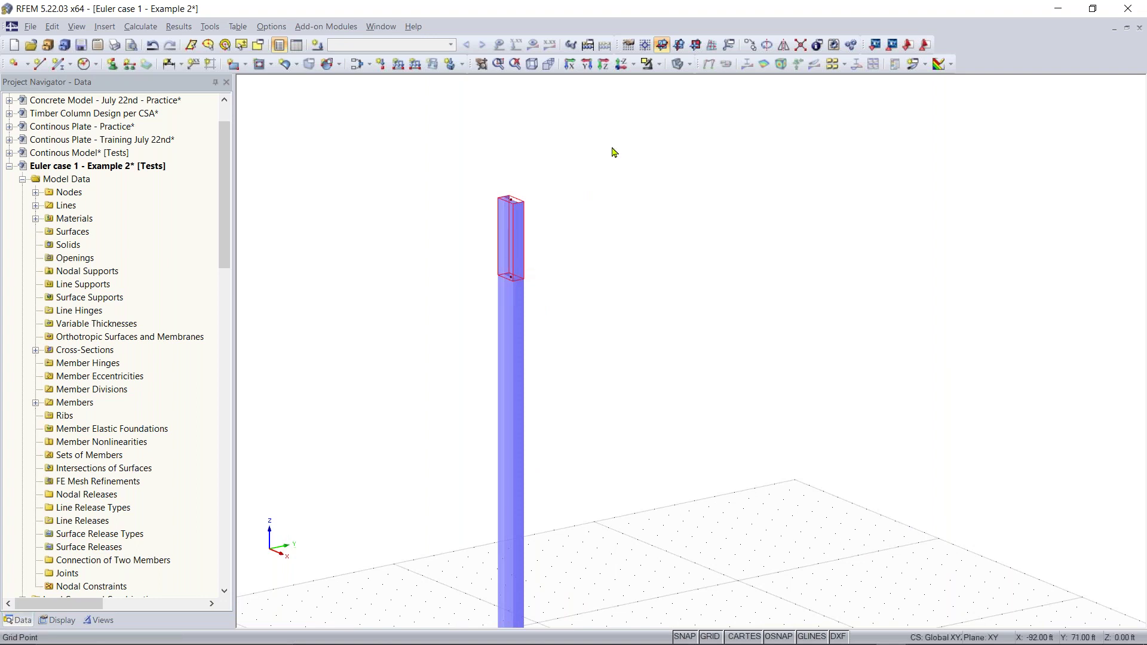
{"action": "key", "text": "Delete"}
{"action": "scroll", "coordinate": [537, 353], "scroll_direction": "down", "scroll_amount": 2}
{"action": "middle_click_drag", "start_coordinate": [572, 326], "coordinate": [589, 241]}
{"action": "scroll", "coordinate": [590, 242], "scroll_direction": "down", "scroll_amount": 1}
{"action": "middle_click_drag", "start_coordinate": [607, 356], "coordinate": [578, 351]}
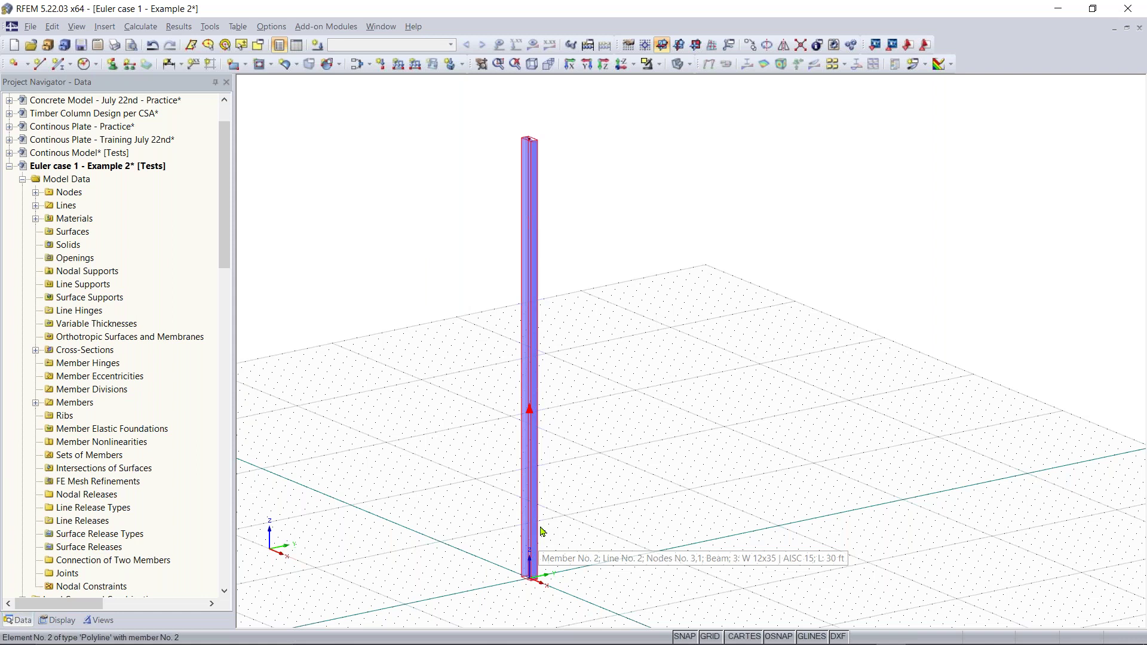
{"action": "middle_click_drag", "start_coordinate": [468, 378], "coordinate": [485, 336]}
Step: Add a Rigid nodal support to the column's base node at the grid origin
{"action": "left_click_drag", "start_coordinate": [492, 542], "coordinate": [652, 456]}
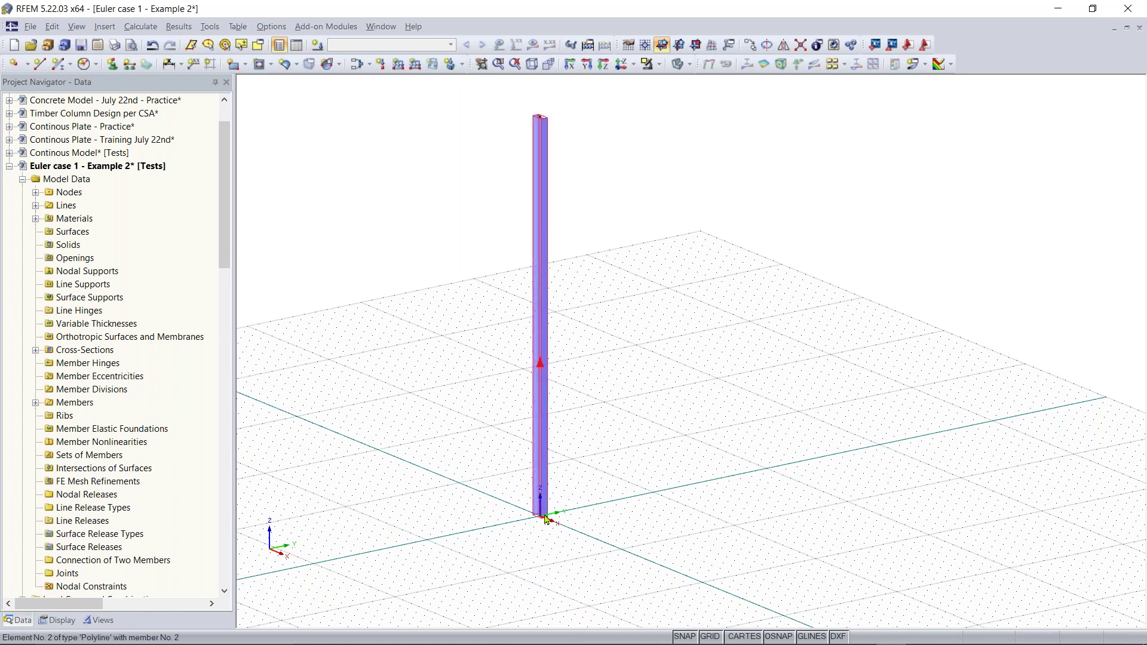
{"action": "left_click", "coordinate": [540, 463]}
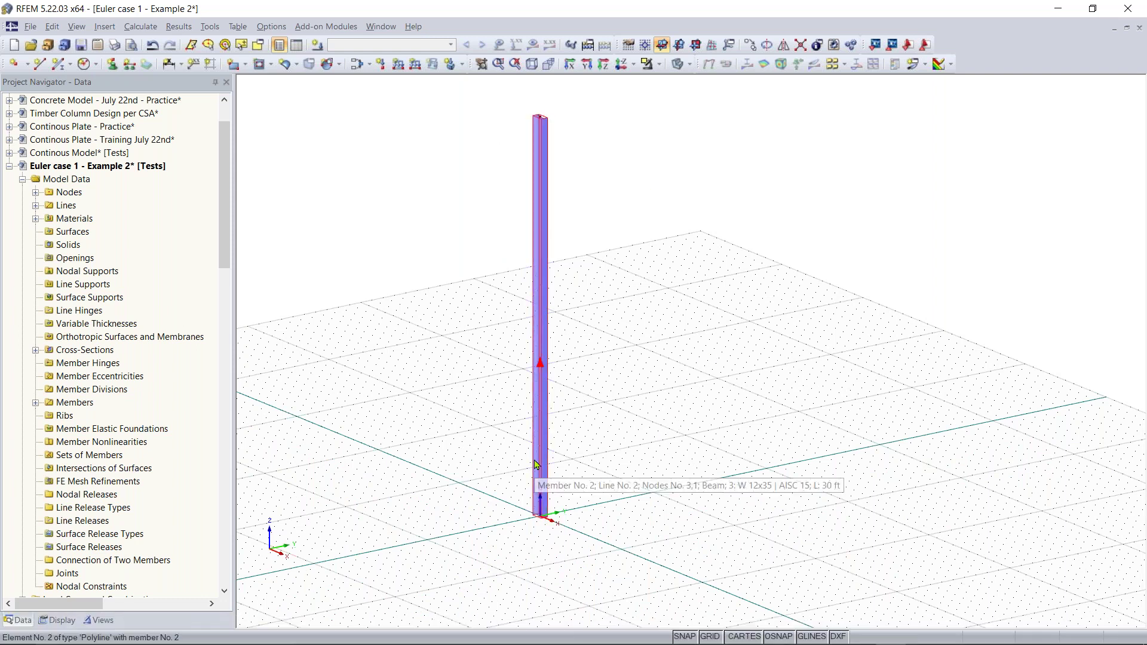
{"action": "left_click", "coordinate": [412, 320]}
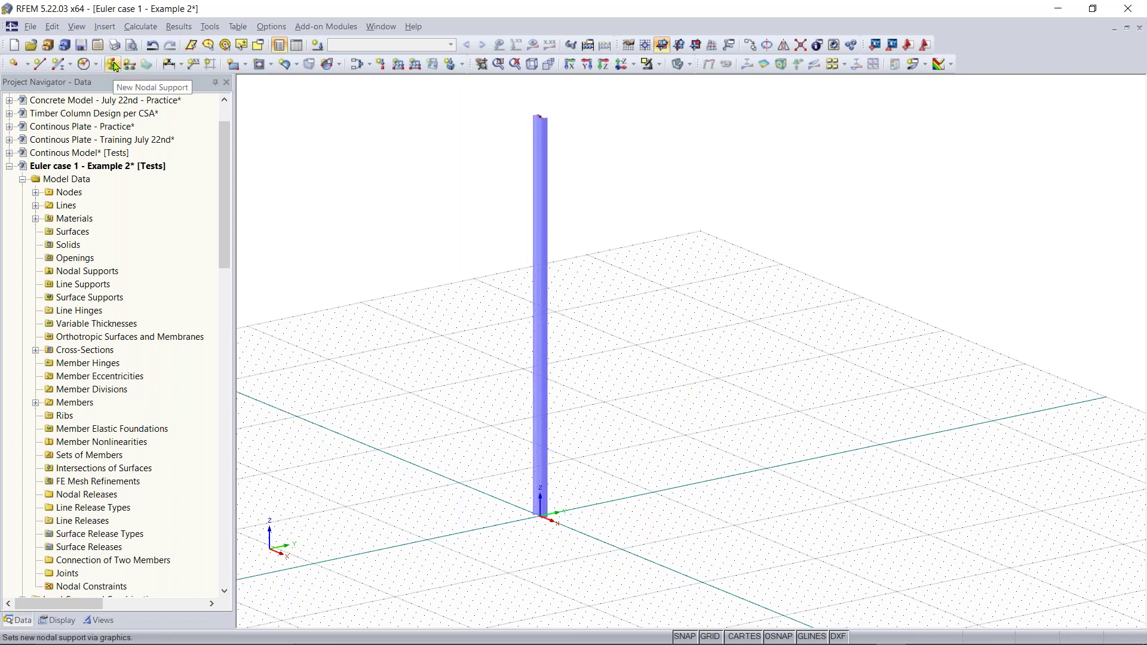
{"action": "left_click", "coordinate": [113, 64]}
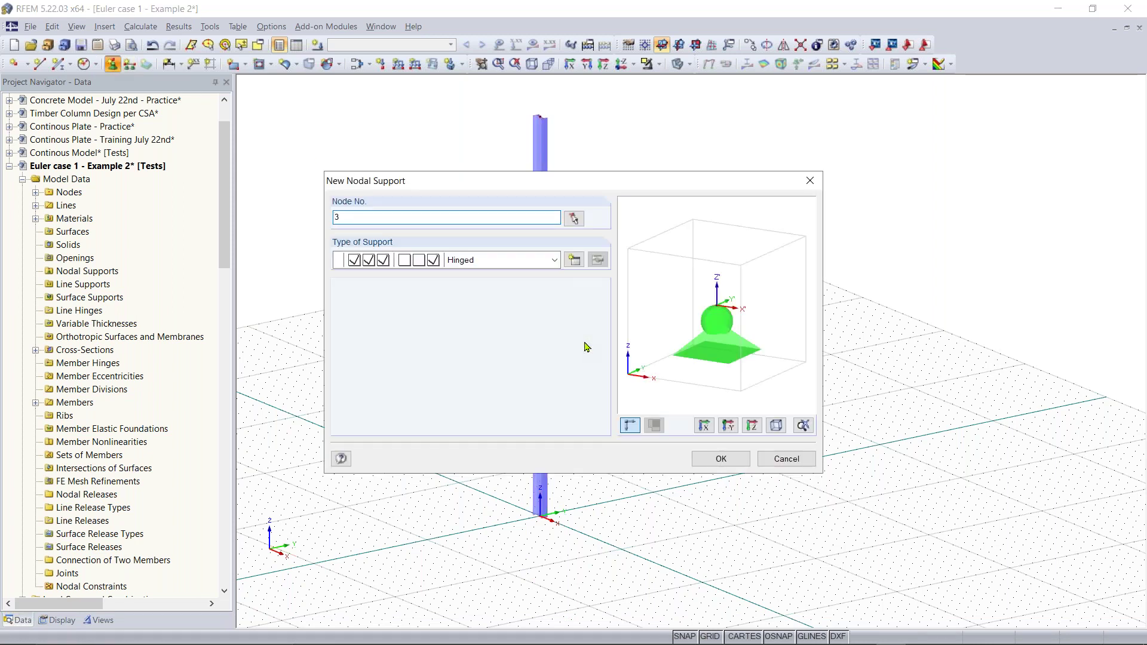
{"action": "left_click", "coordinate": [555, 261]}
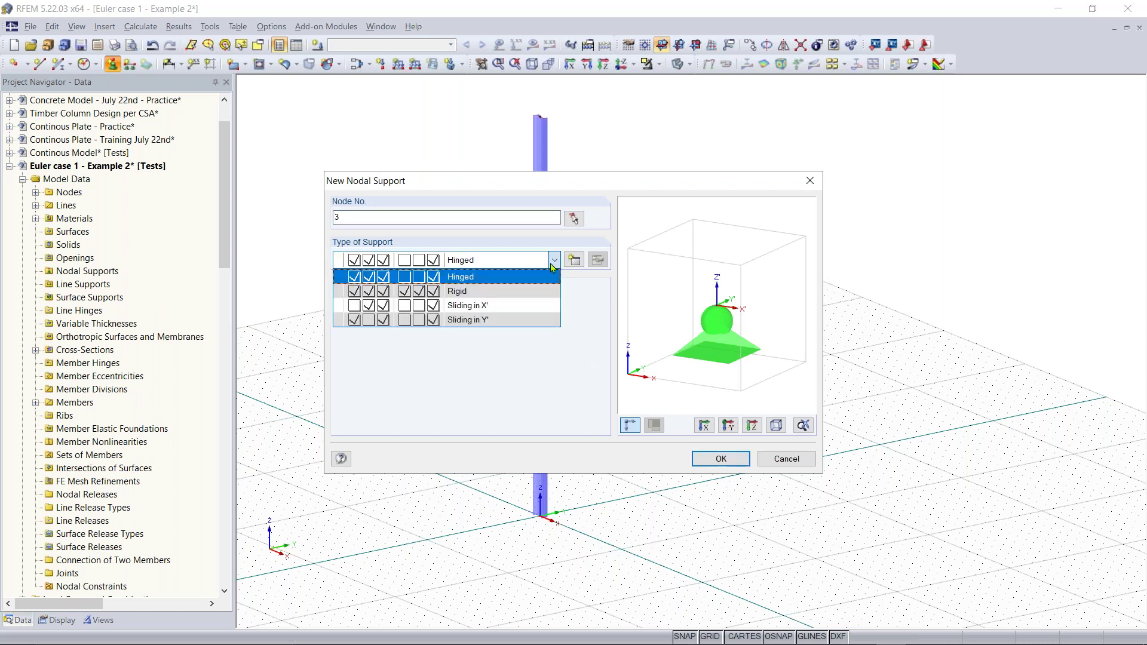
{"action": "left_click", "coordinate": [514, 293]}
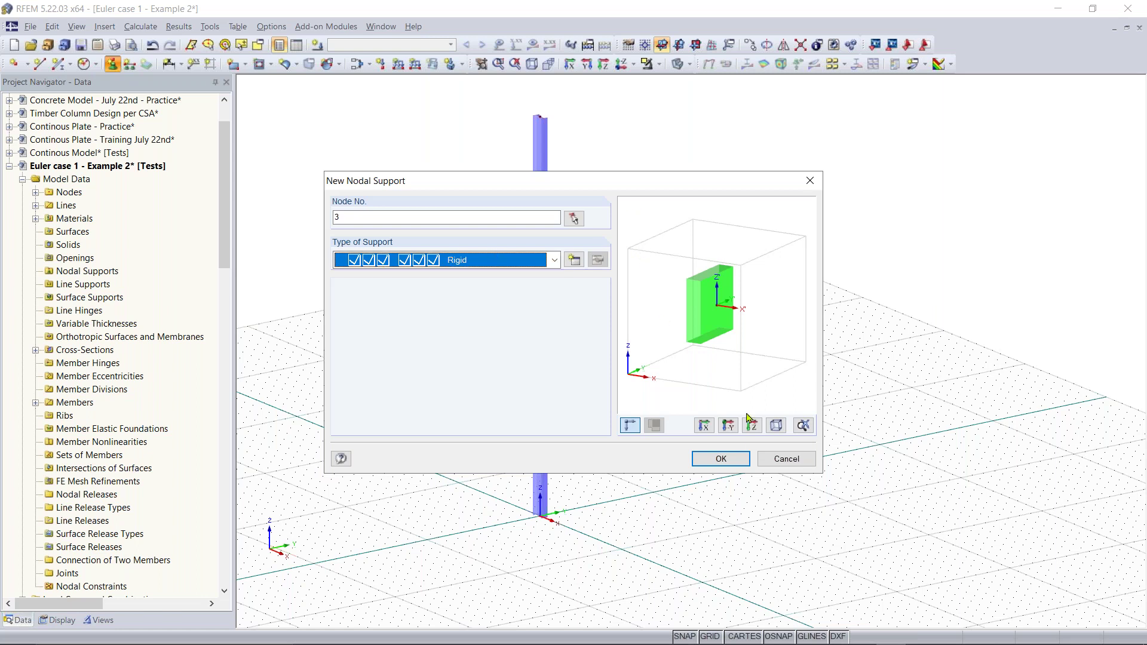
{"action": "left_click", "coordinate": [730, 458]}
{"action": "scroll", "coordinate": [640, 312], "scroll_direction": "down", "scroll_amount": 1}
{"action": "middle_click_drag", "start_coordinate": [640, 312], "coordinate": [636, 332]}
{"action": "scroll", "coordinate": [541, 518], "scroll_direction": "up", "scroll_amount": 2}
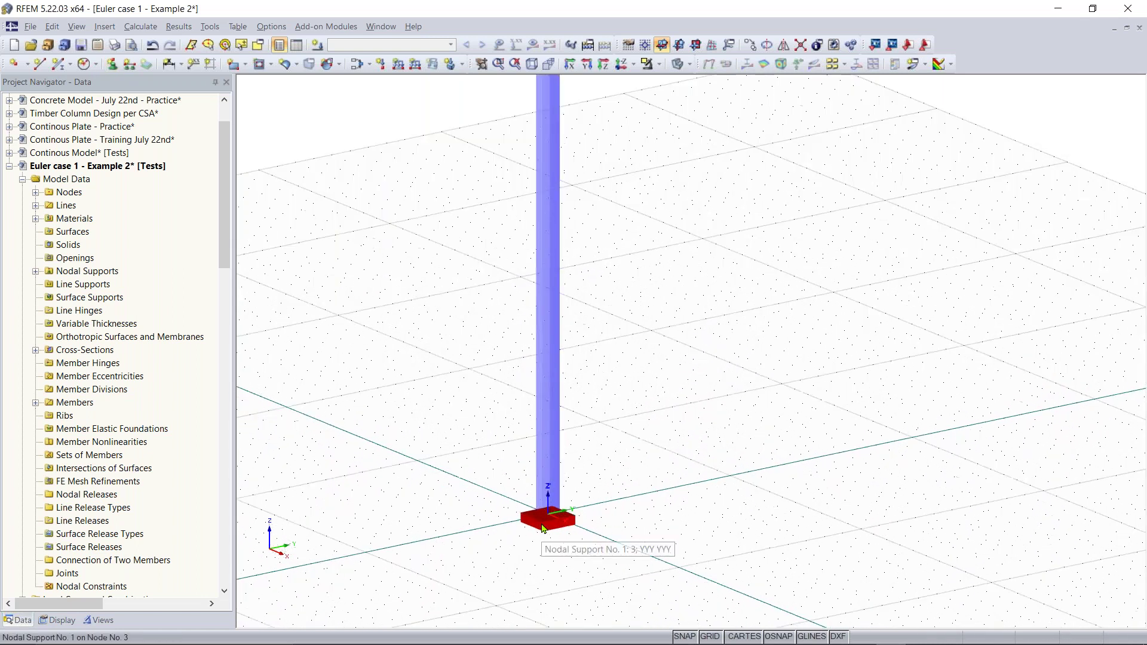
{"action": "scroll", "coordinate": [605, 456], "scroll_direction": "down", "scroll_amount": 2}
{"action": "middle_click_drag", "start_coordinate": [605, 456], "coordinate": [597, 480]}
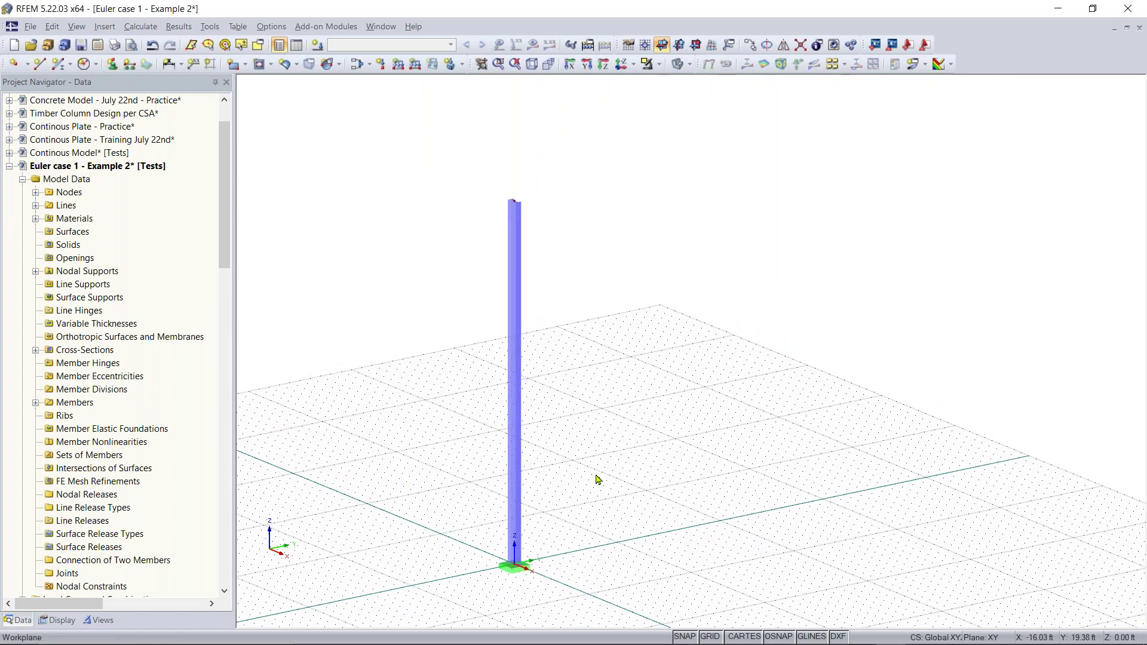
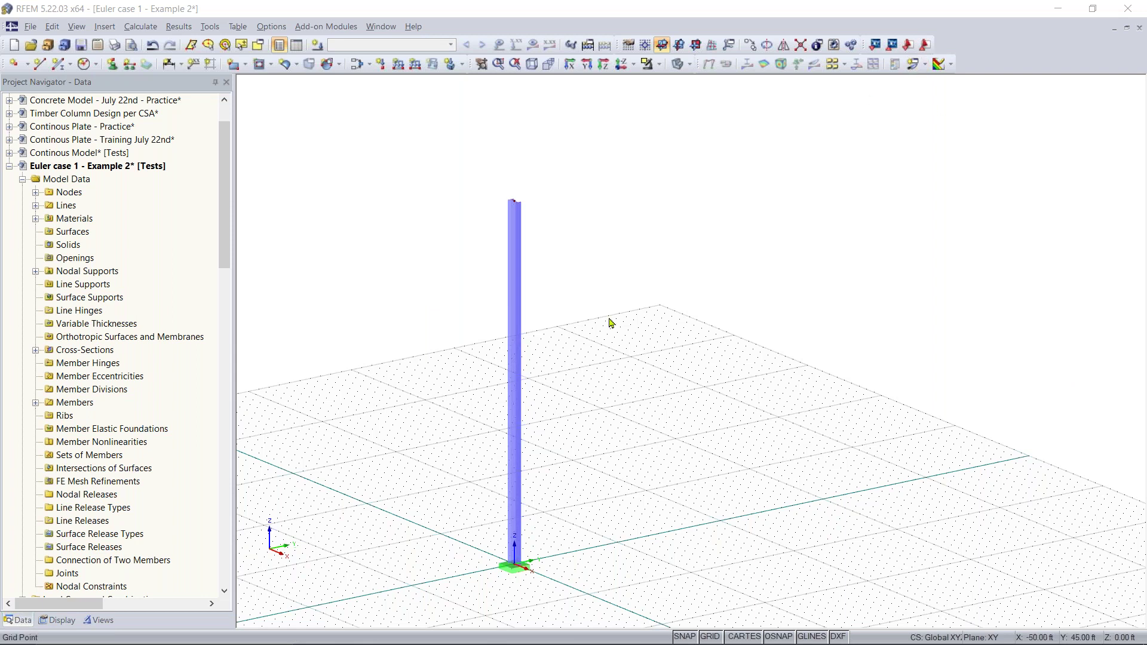
Step: Begin a new nodal load and define load case LC1 as Test, with action category Dead and self-weight deactivated
{"action": "middle_click_drag", "start_coordinate": [587, 394], "coordinate": [669, 385]}
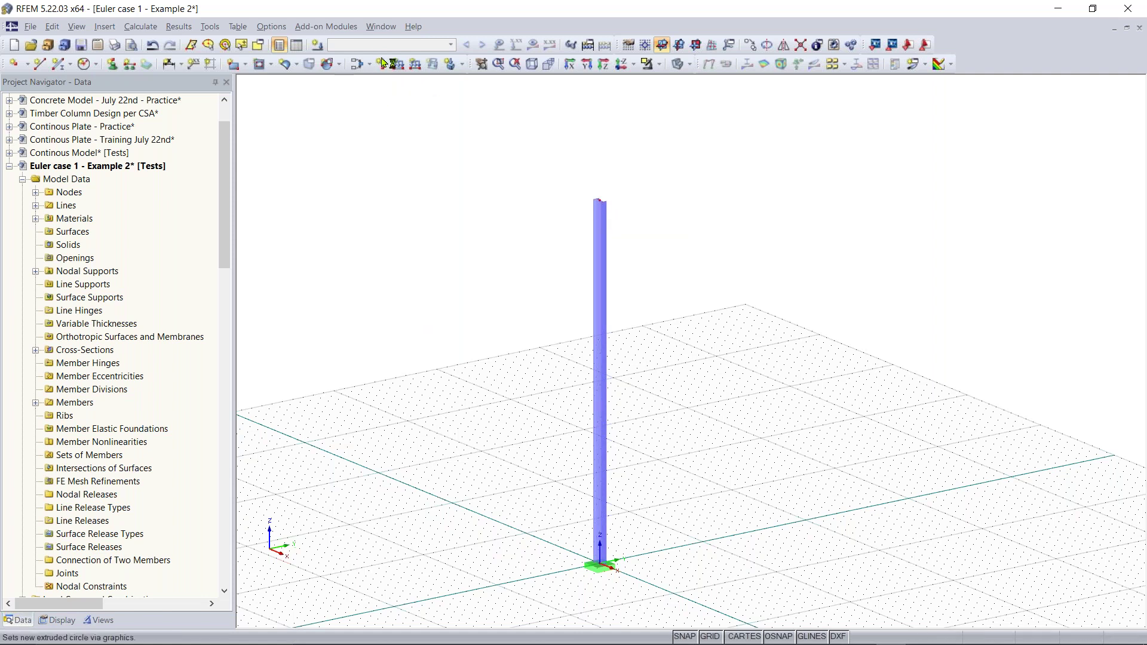
{"action": "left_click", "coordinate": [1119, 510]}
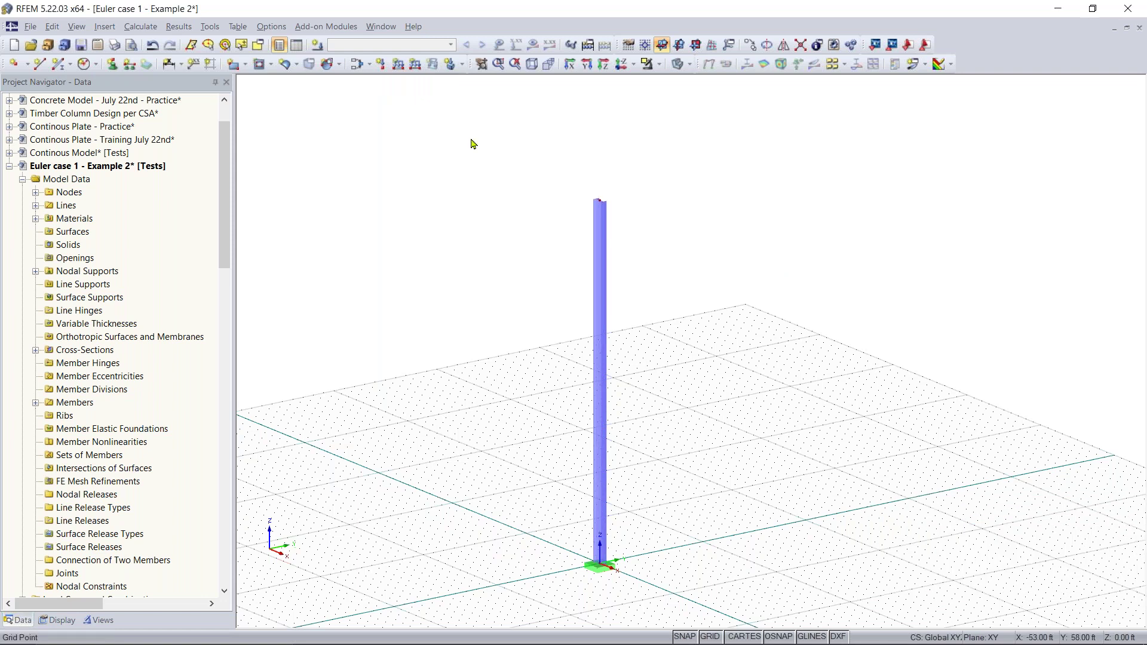
{"action": "left_click", "coordinate": [381, 70]}
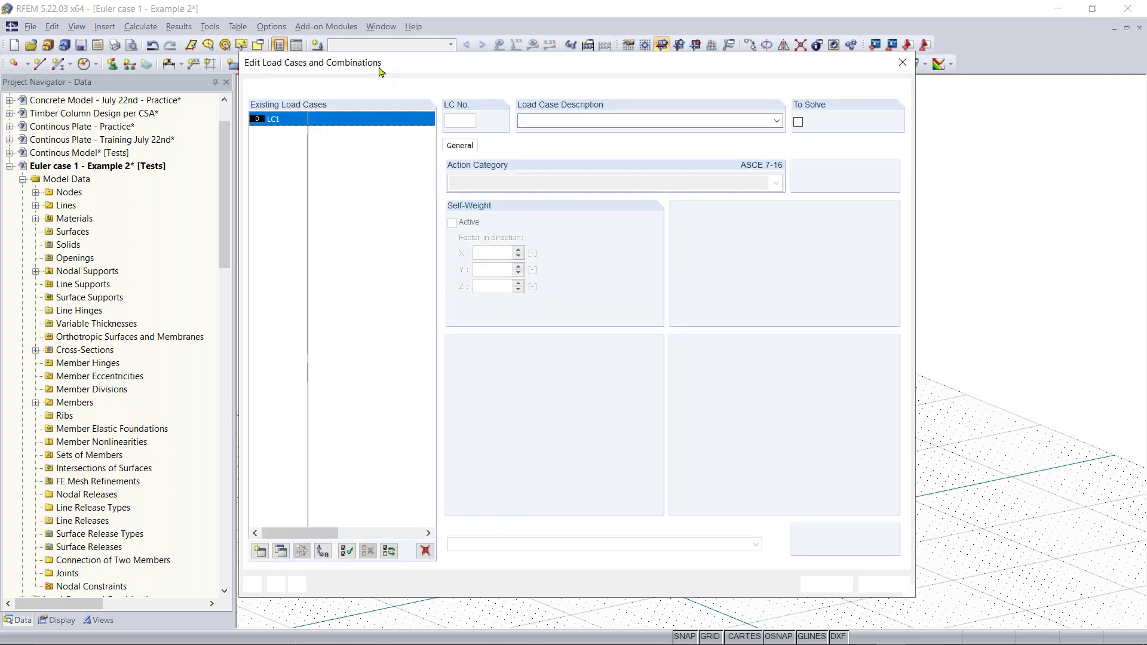
{"action": "left_click_drag", "start_coordinate": [452, 72], "coordinate": [476, 57]}
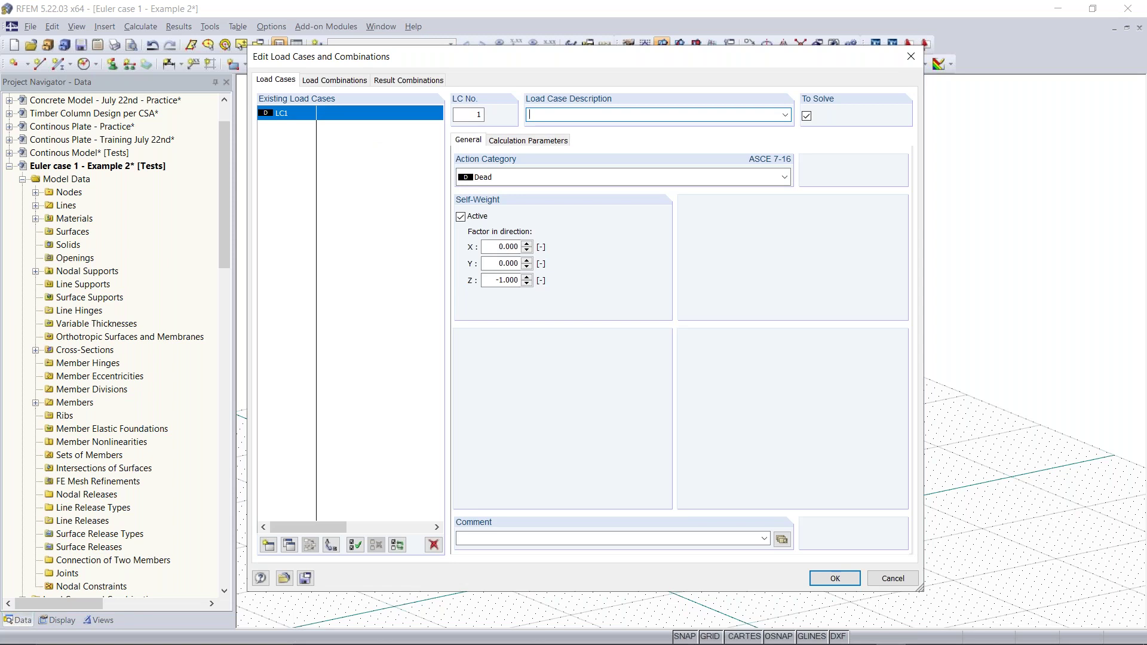
{"action": "type", "text": "est"}
{"action": "left_click", "coordinate": [521, 178]}
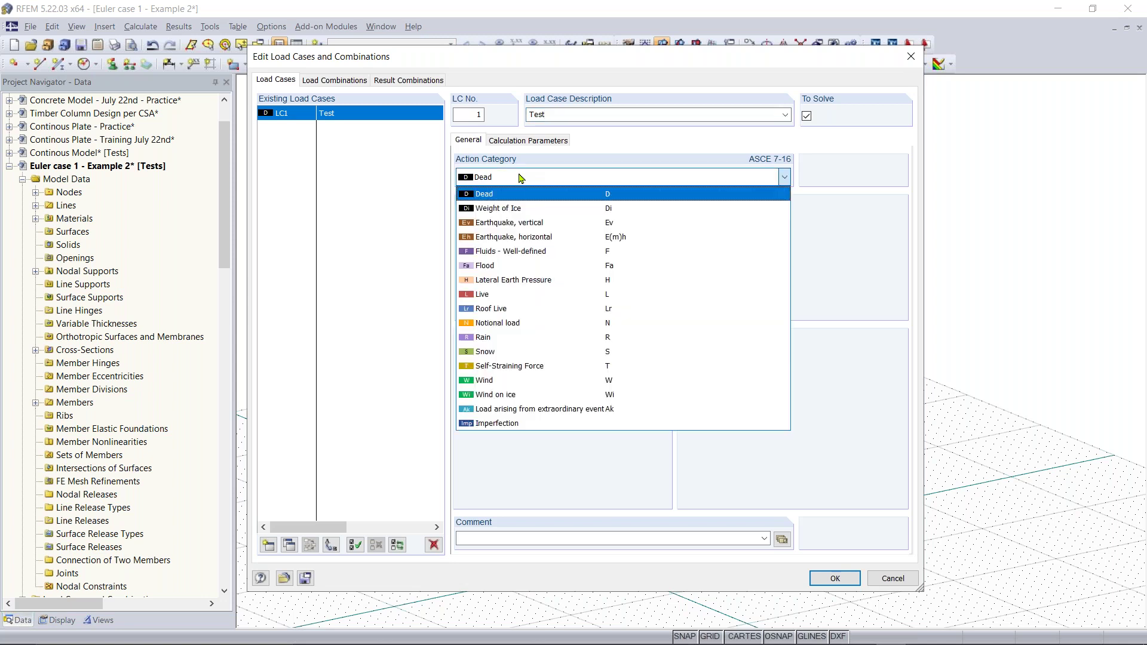
{"action": "left_click", "coordinate": [521, 179]}
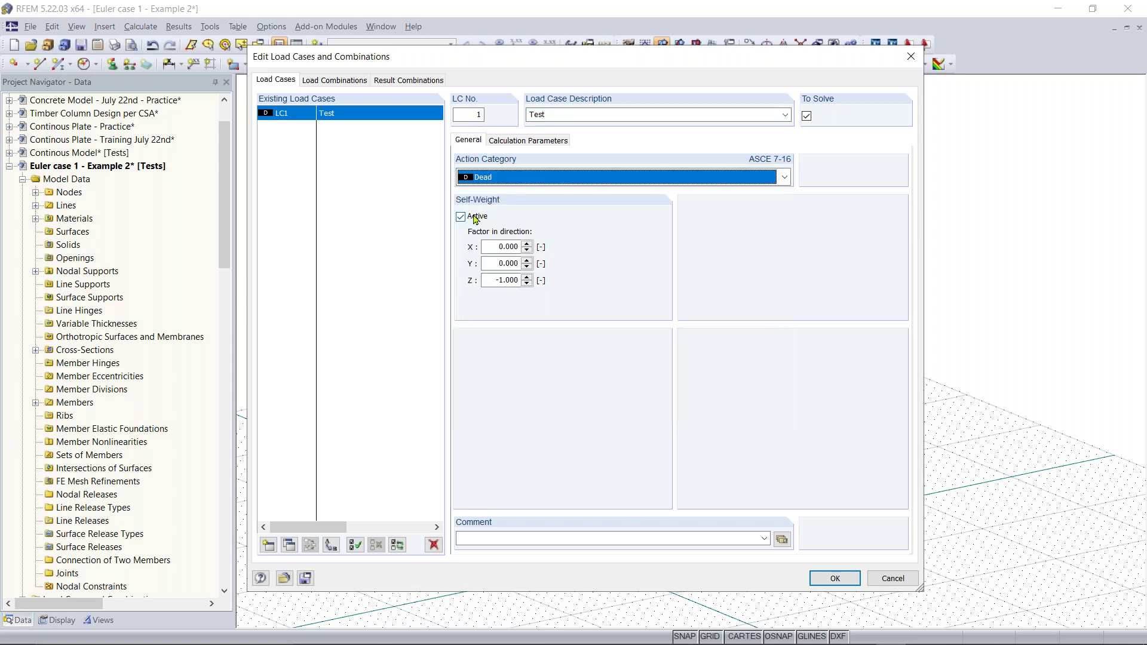
{"action": "left_click", "coordinate": [477, 219]}
Step: Extend the description of load case LC1 to Test - SW OFF and accept the load case settings
{"action": "left_click", "coordinate": [579, 115]}
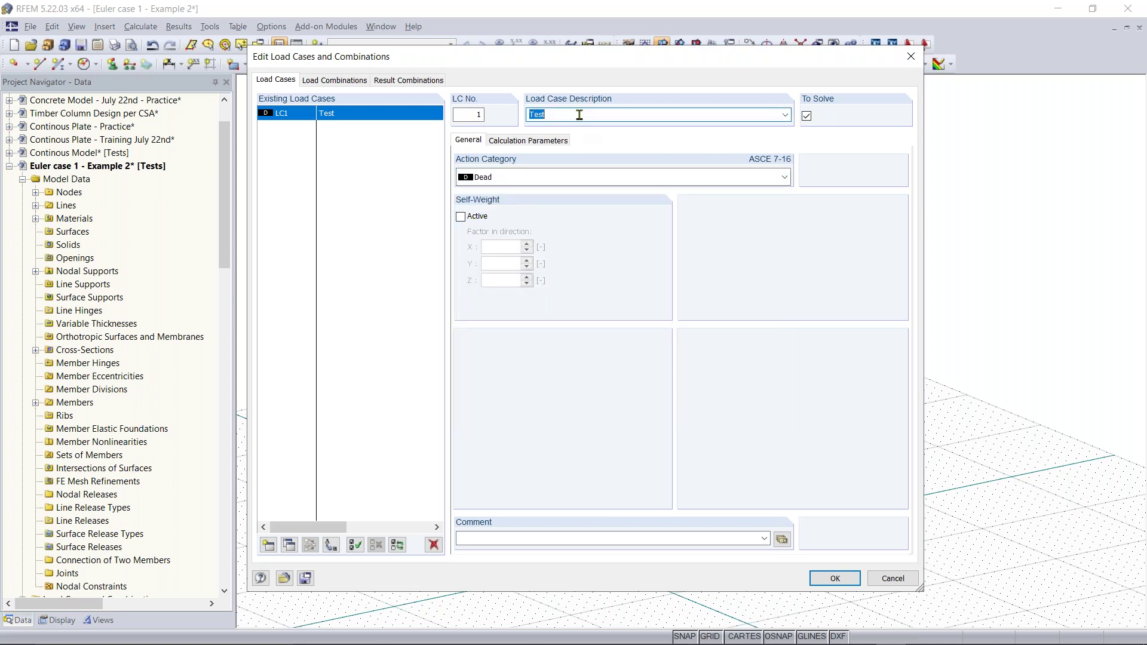
{"action": "left_click", "coordinate": [579, 115]}
{"action": "type", "text": "- SW oFF"}
{"action": "key", "text": "BackSpace"}
{"action": "key", "text": "BackSpace"}
{"action": "key", "text": "BackSpace"}
{"action": "type", "text": "OFF"}
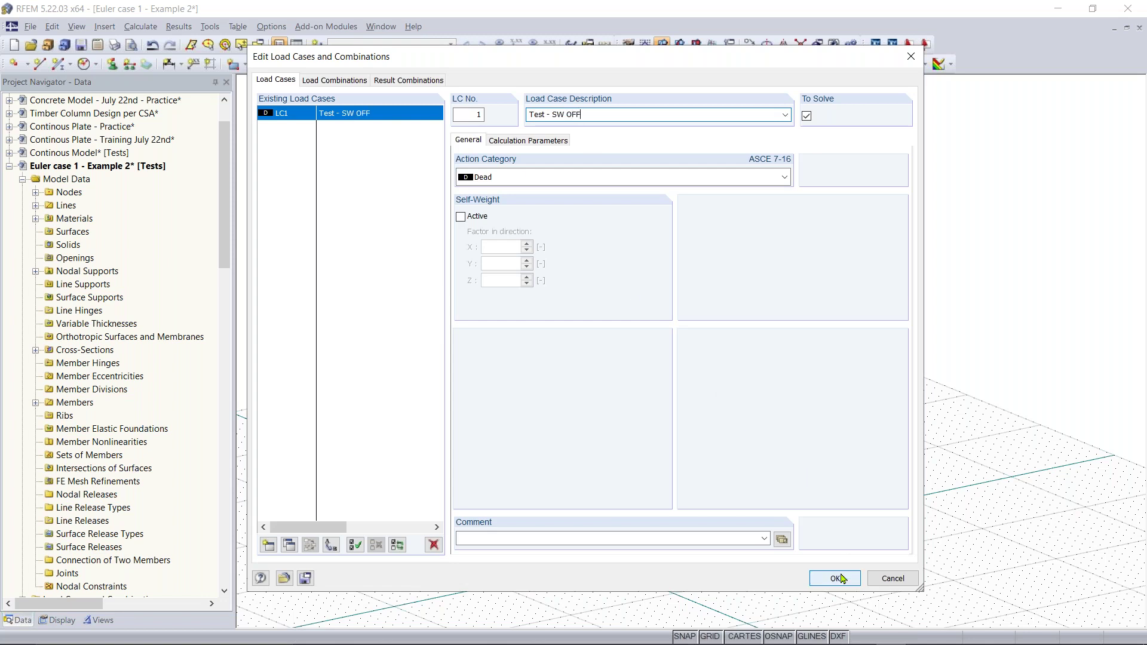
{"action": "left_click", "coordinate": [836, 578]}
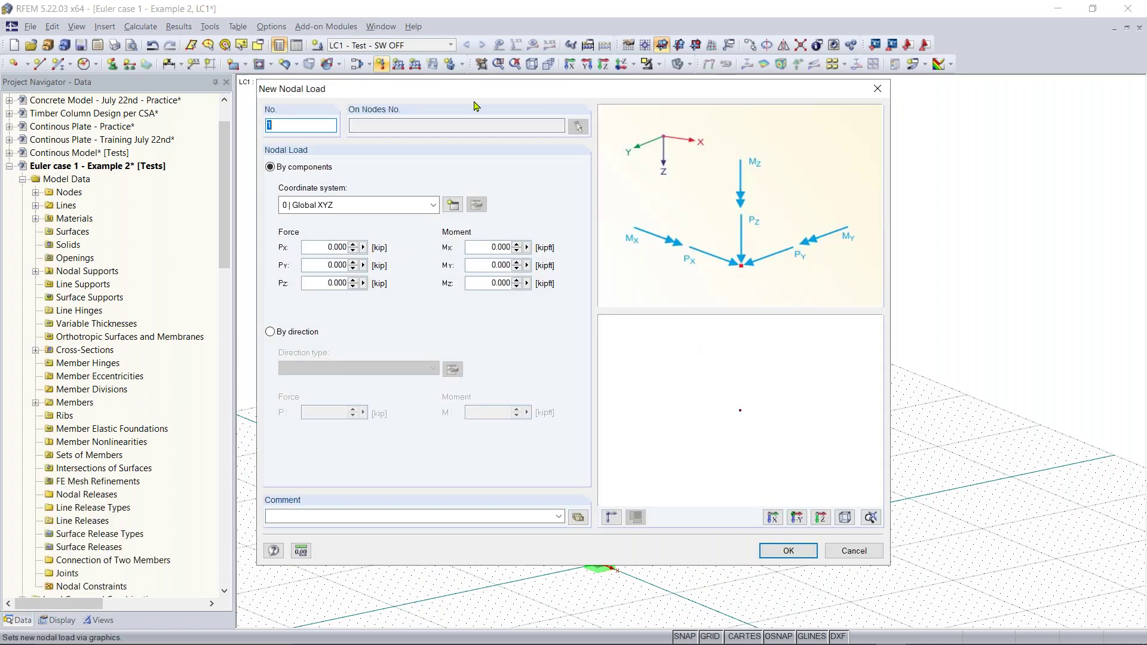
Step: Define nodal load 1 by components in Global XYZ with PX 2 kip and PZ -5 kip
{"action": "left_click_drag", "start_coordinate": [472, 93], "coordinate": [522, 121]}
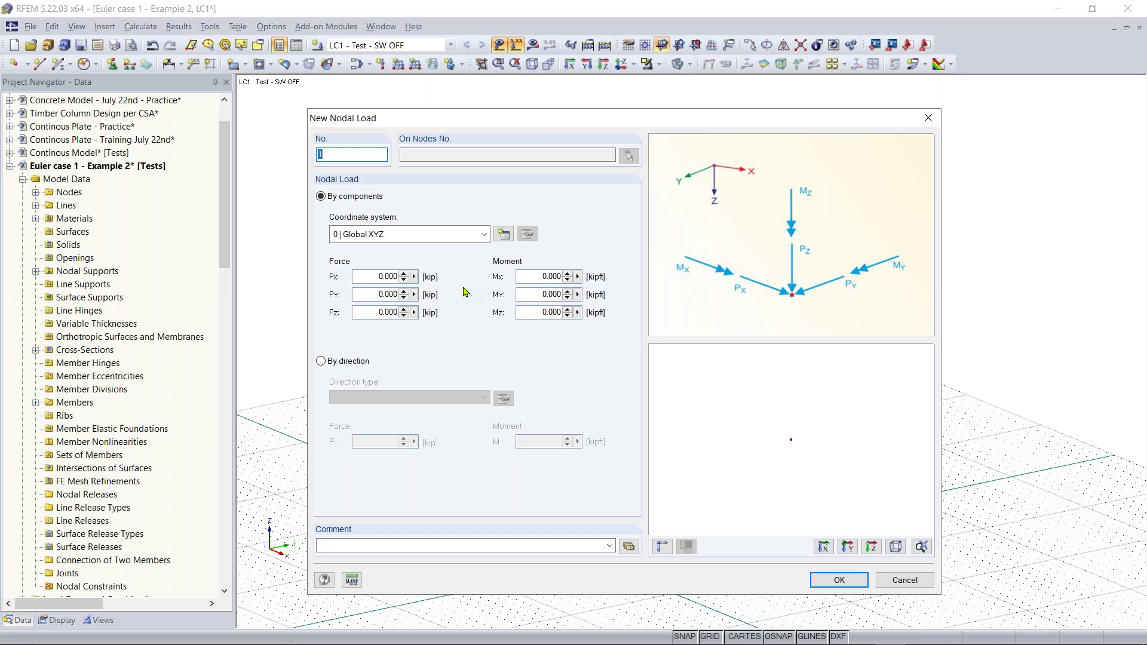
{"action": "left_click", "coordinate": [368, 311]}
{"action": "type", "text": "-5"}
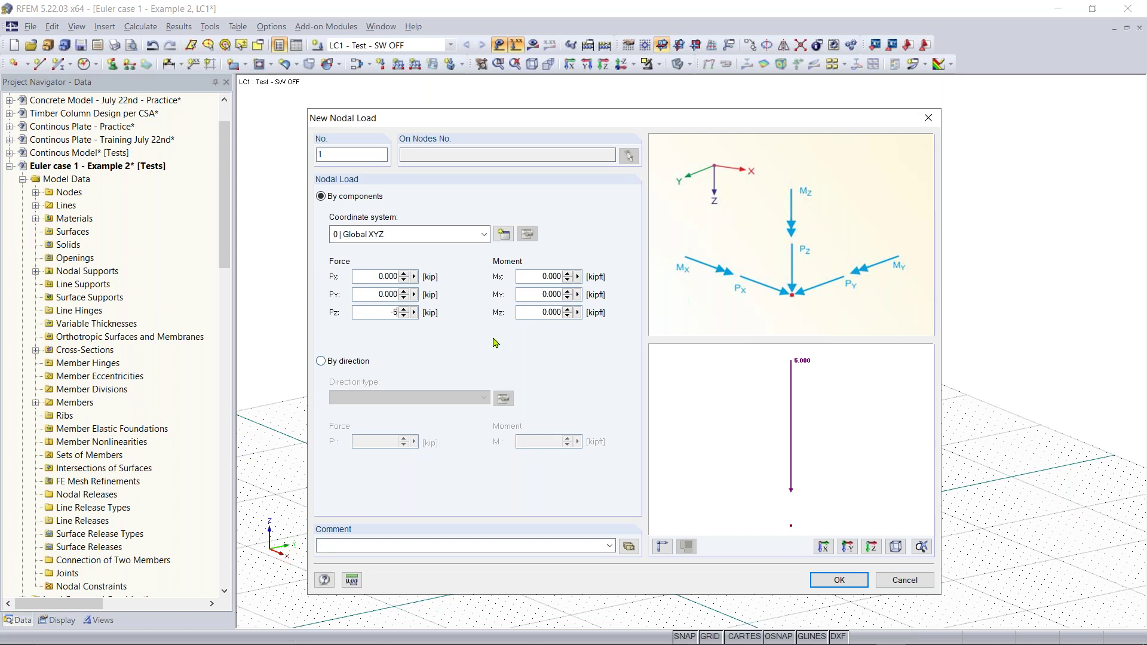
{"action": "left_click", "coordinate": [369, 275]}
{"action": "type", "text": "2"}
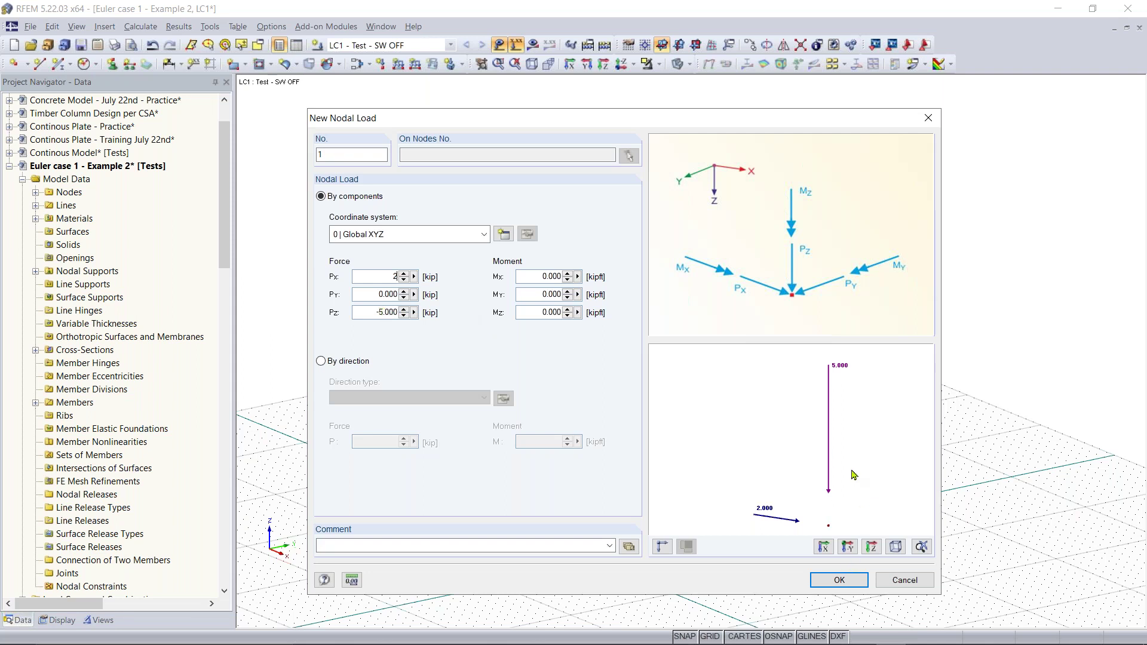
{"action": "left_click", "coordinate": [827, 459]}
{"action": "middle_click_drag", "start_coordinate": [841, 467], "coordinate": [792, 462]}
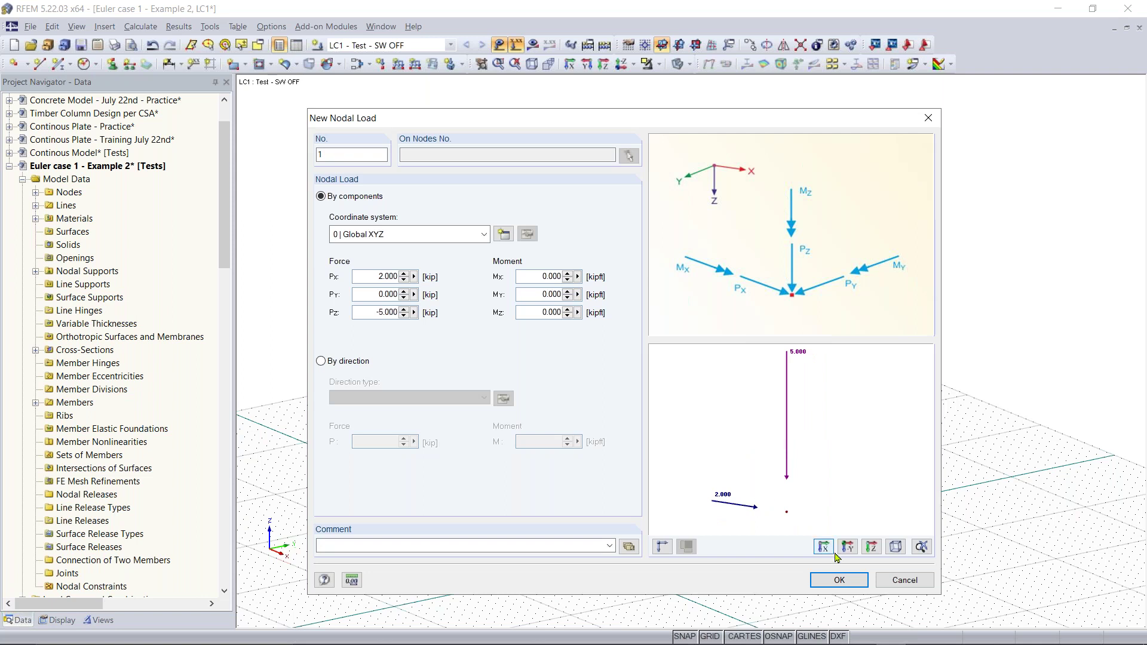
{"action": "left_click", "coordinate": [838, 580]}
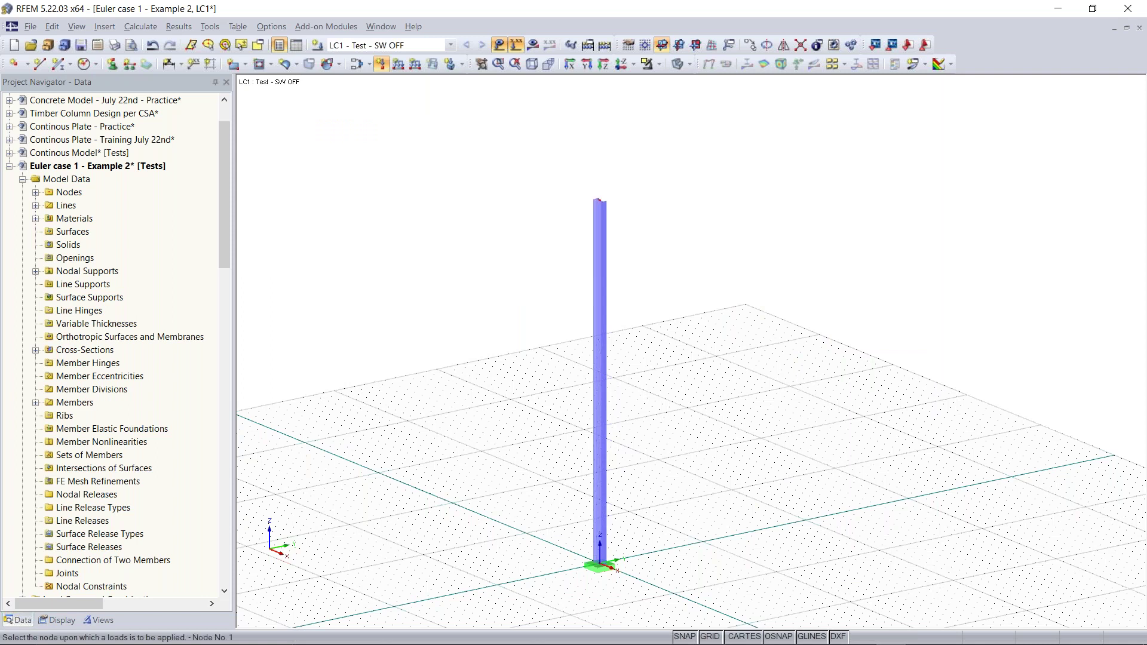
Step: Apply the defined nodal load to the column's top node and end load placement
{"action": "left_click", "coordinate": [596, 199]}
{"action": "key", "text": "Escape"}
{"action": "mouse_move", "coordinate": [633, 223]}
{"action": "middle_mouse_down"}
{"action": "mouse_move", "coordinate": [661, 239]}
{"action": "mouse_move", "coordinate": [941, 206]}
{"action": "mouse_move", "coordinate": [652, 223]}
{"action": "middle_mouse_up"}
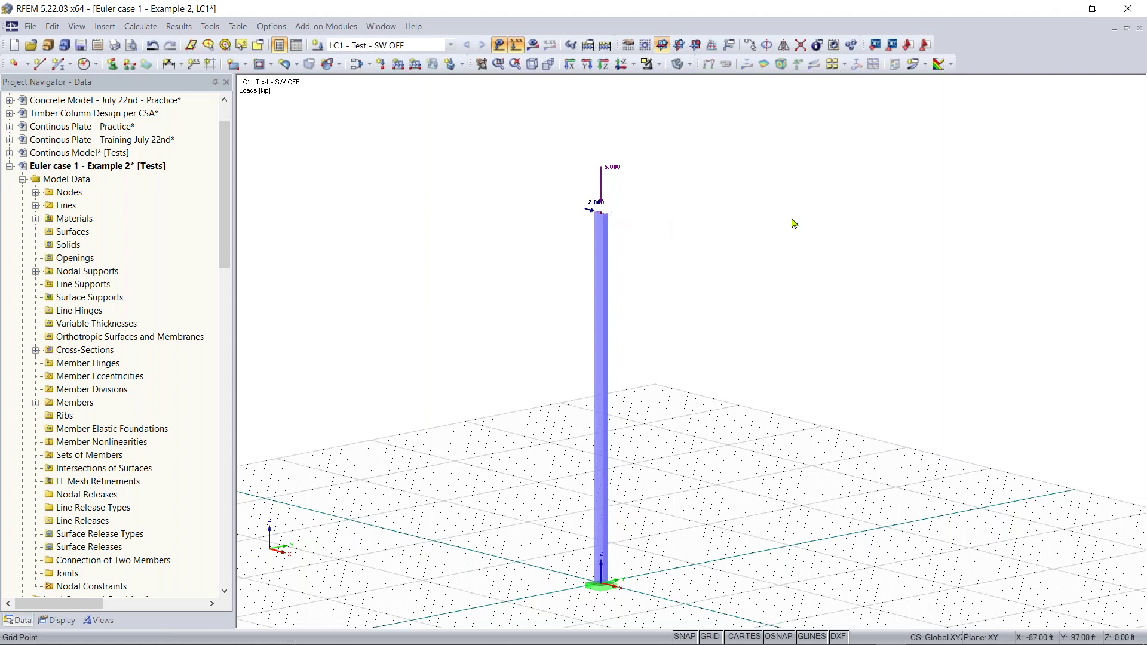
{"action": "mouse_move", "coordinate": [559, 243]}
{"action": "middle_mouse_down", "text": "ctrl"}
{"action": "mouse_move", "coordinate": [660, 248]}
{"action": "mouse_move", "coordinate": [555, 247]}
{"action": "middle_mouse_up", "text": "ctrl"}
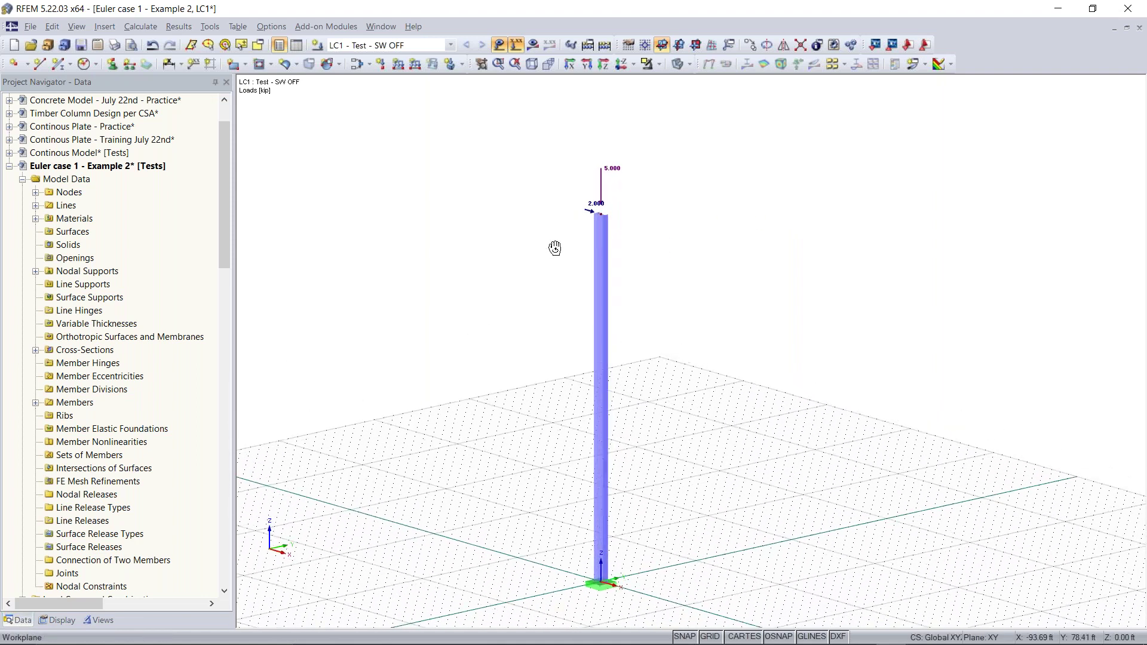
{"action": "right_click", "coordinate": [554, 247]}
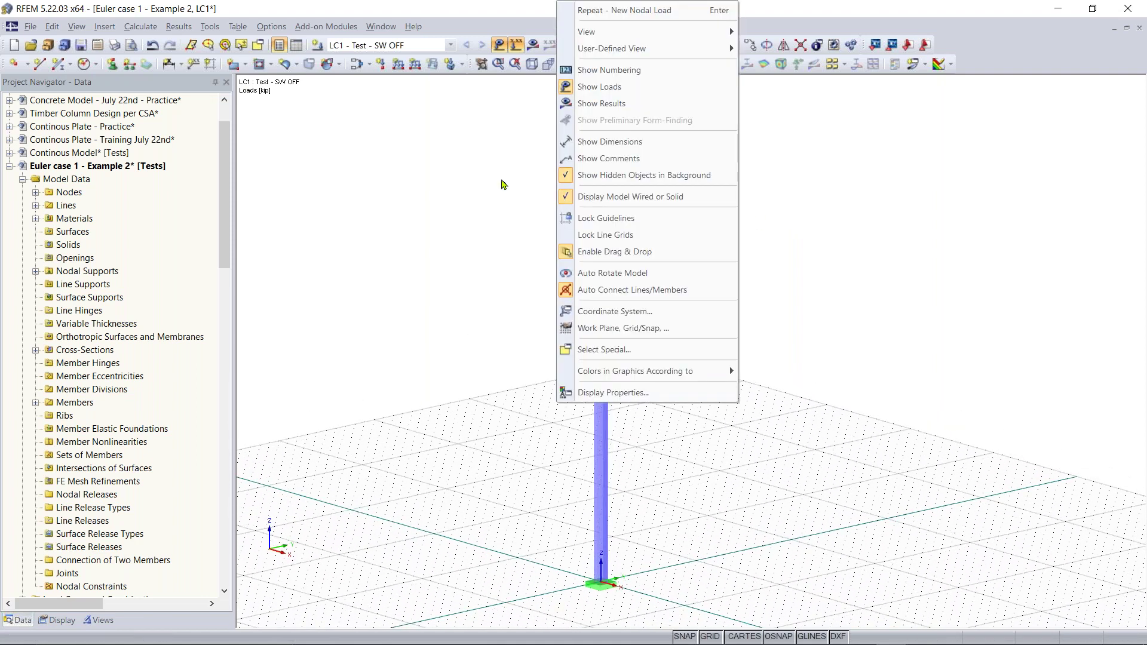
{"action": "left_click", "coordinate": [538, 173]}
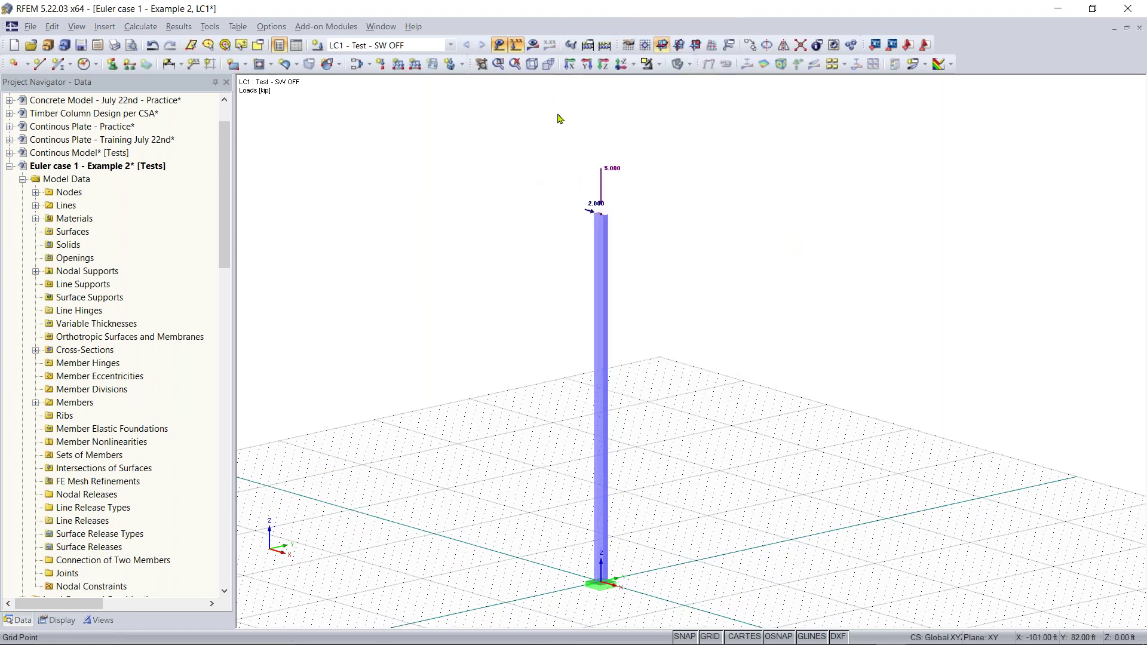
Step: Calculate load case LC1 and view the column's global deformation u in the XZ plane
{"action": "left_click", "coordinate": [603, 45]}
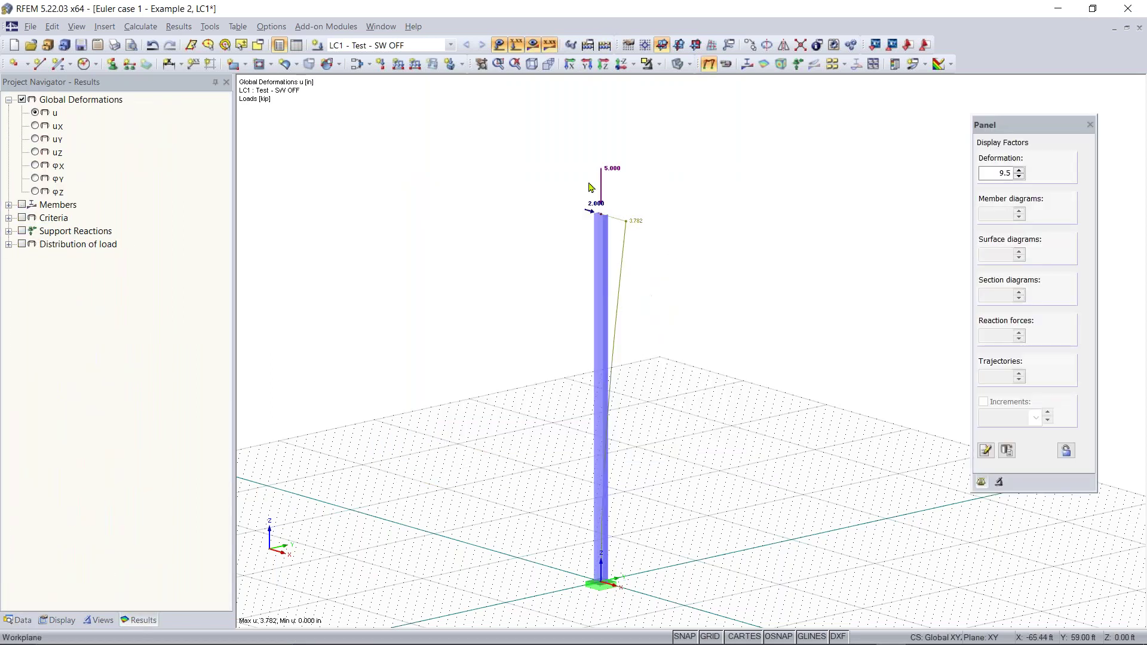
{"action": "left_click", "coordinate": [572, 64]}
{"action": "left_click", "coordinate": [587, 64]}
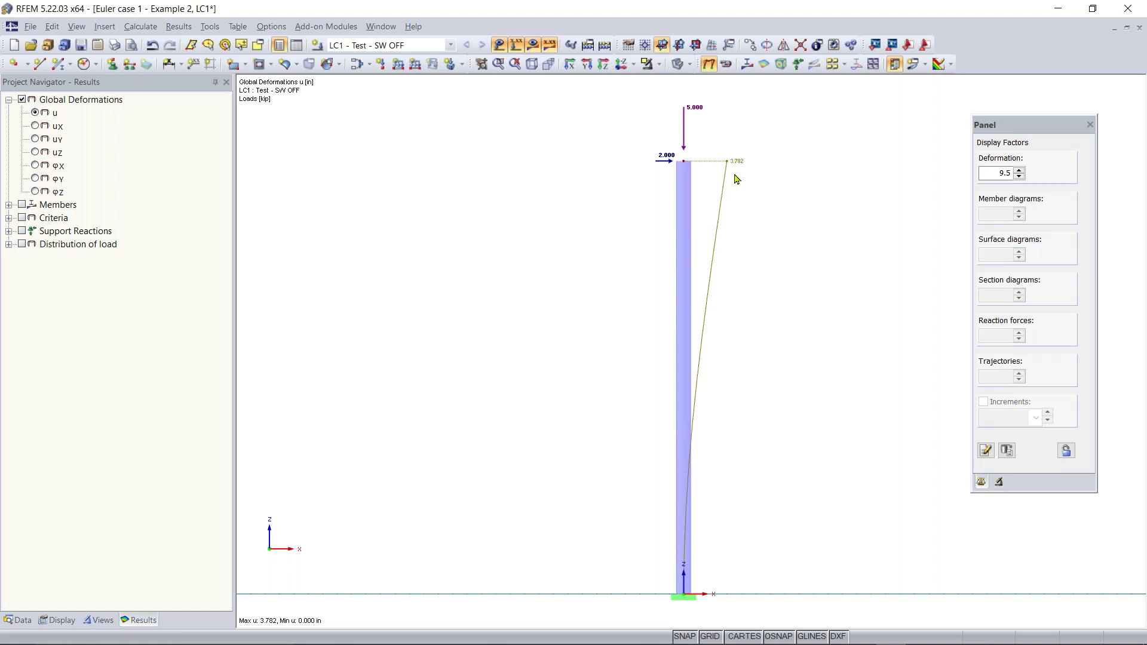
{"action": "scroll", "coordinate": [739, 170], "scroll_direction": "up", "scroll_amount": 1}
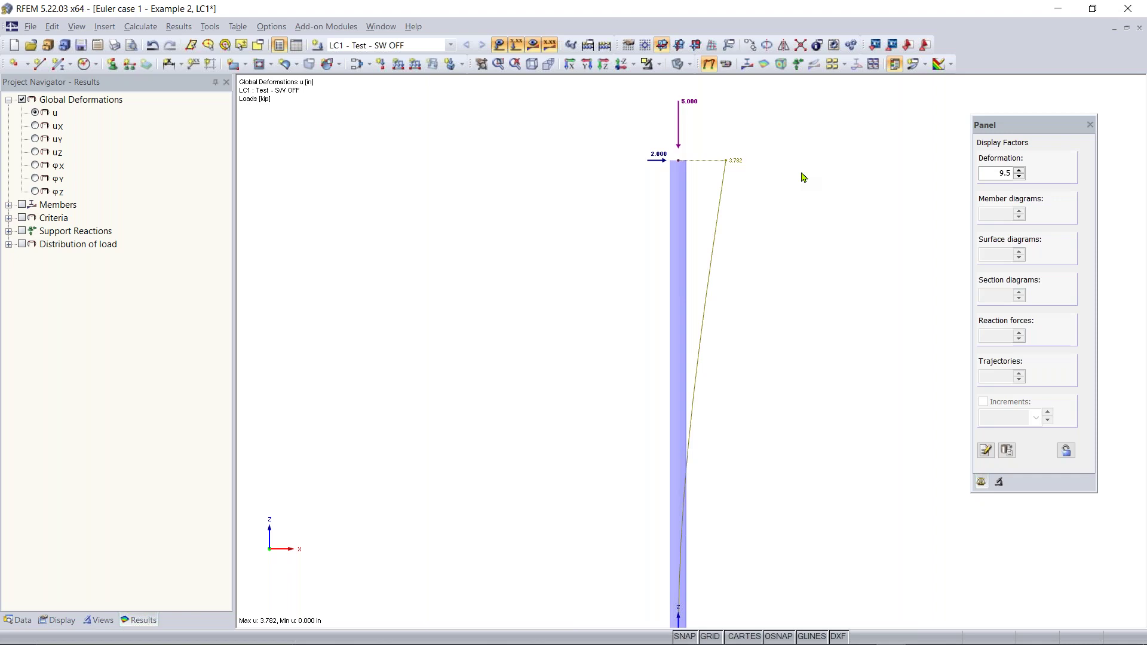
Step: Review the column's internal force diagrams My, Vy and Vz, and return to the global deformations
{"action": "left_click", "coordinate": [23, 204]}
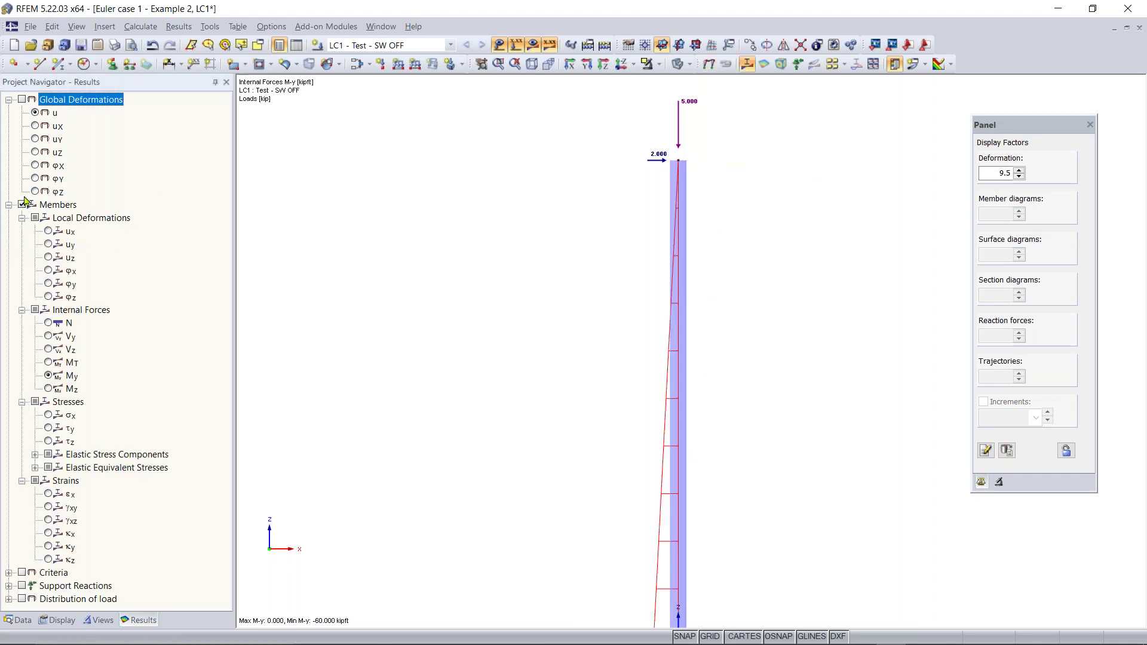
{"action": "scroll", "coordinate": [554, 365], "scroll_direction": "down", "scroll_amount": 2}
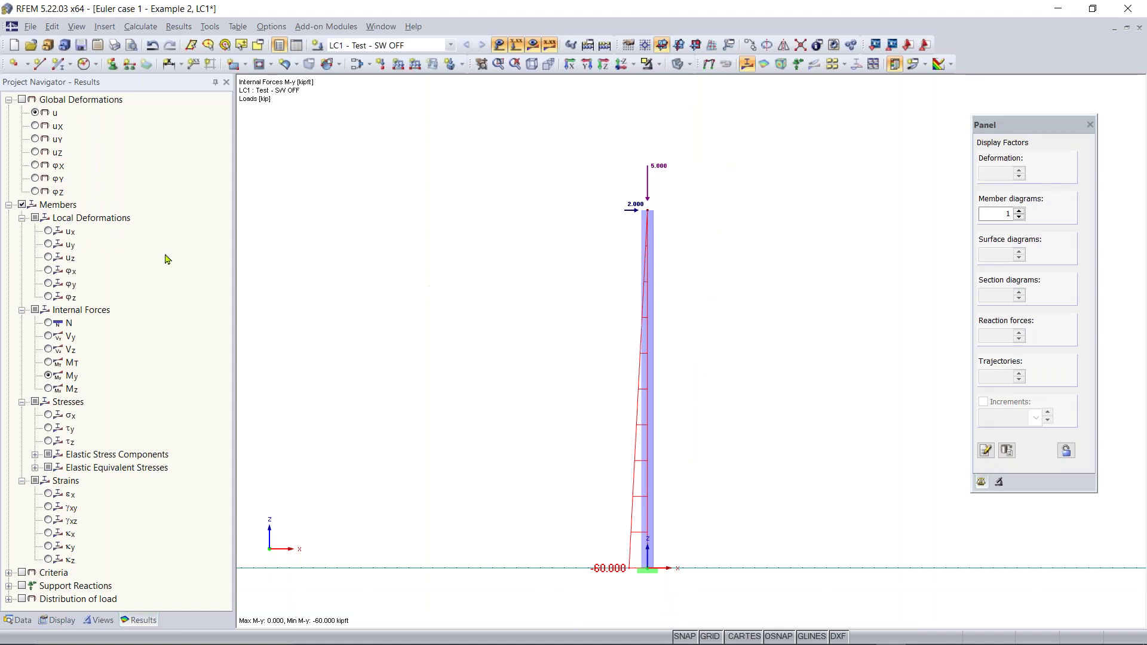
{"action": "left_click", "coordinate": [50, 336]}
{"action": "left_click", "coordinate": [50, 349]}
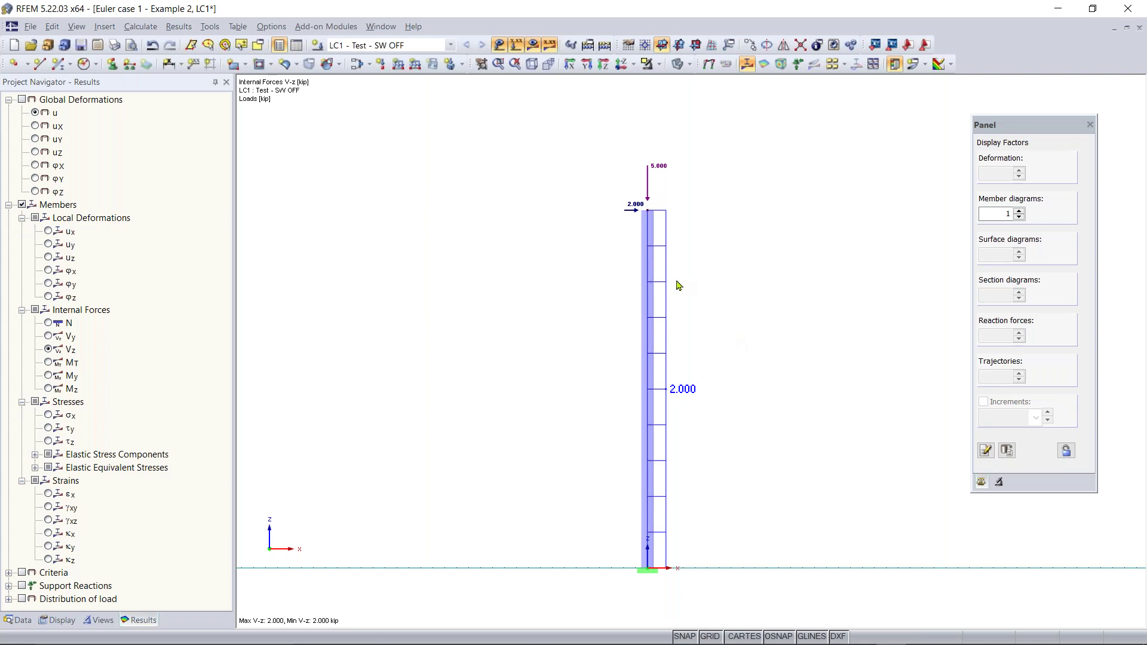
{"action": "left_click", "coordinate": [21, 100]}
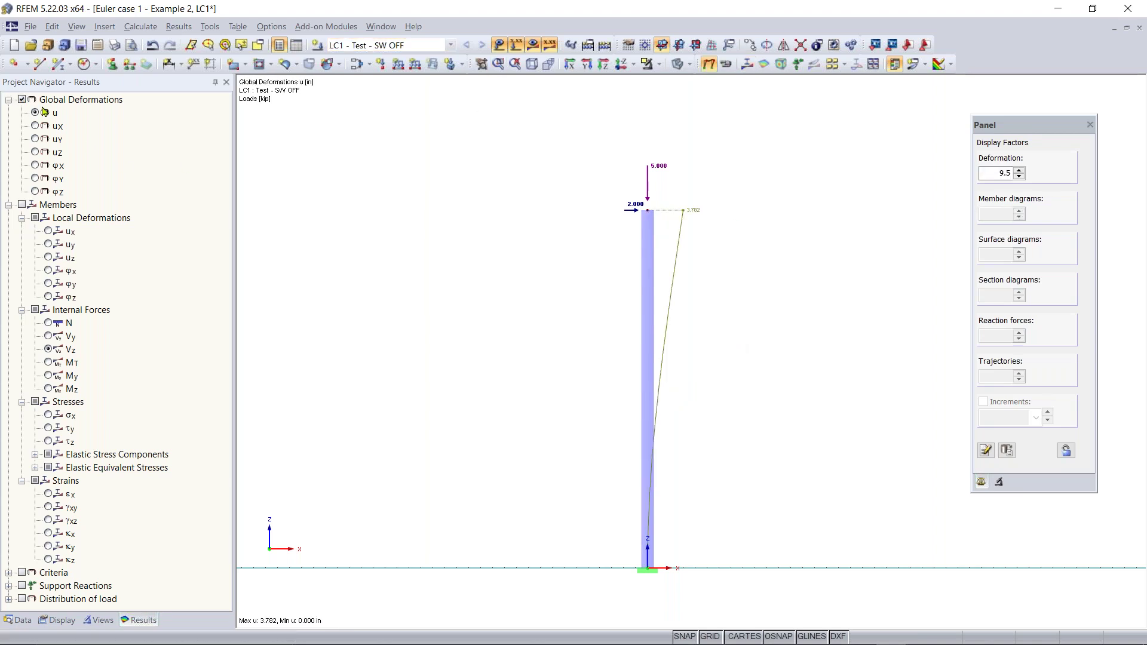
{"action": "left_click", "coordinate": [369, 66]}
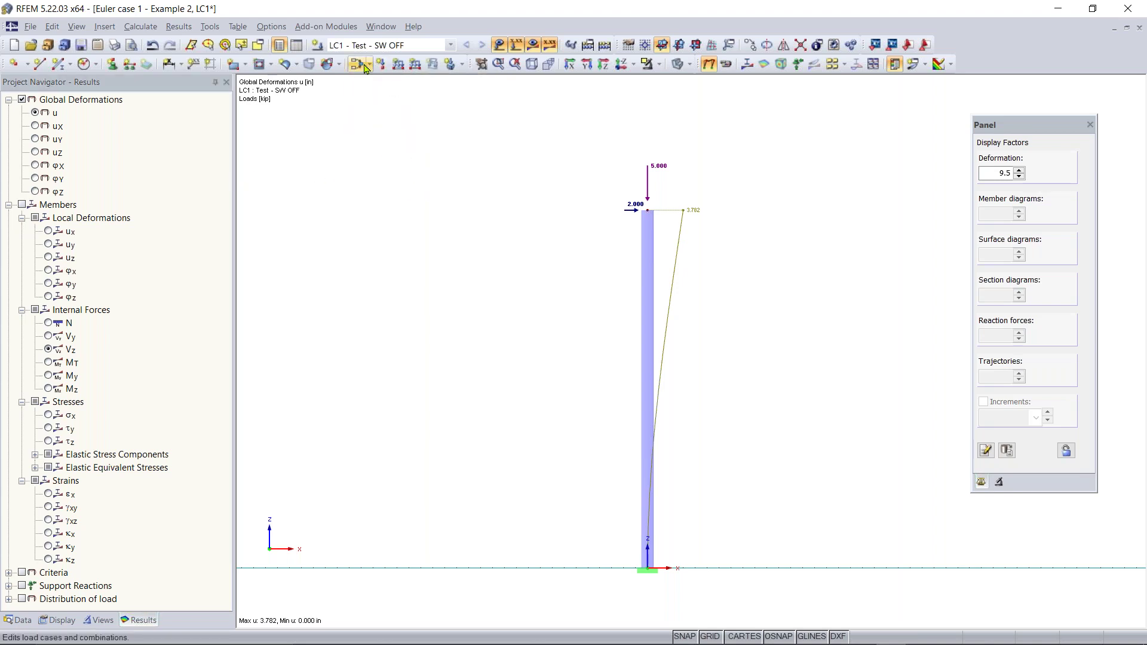
{"action": "left_click", "coordinate": [369, 64]}
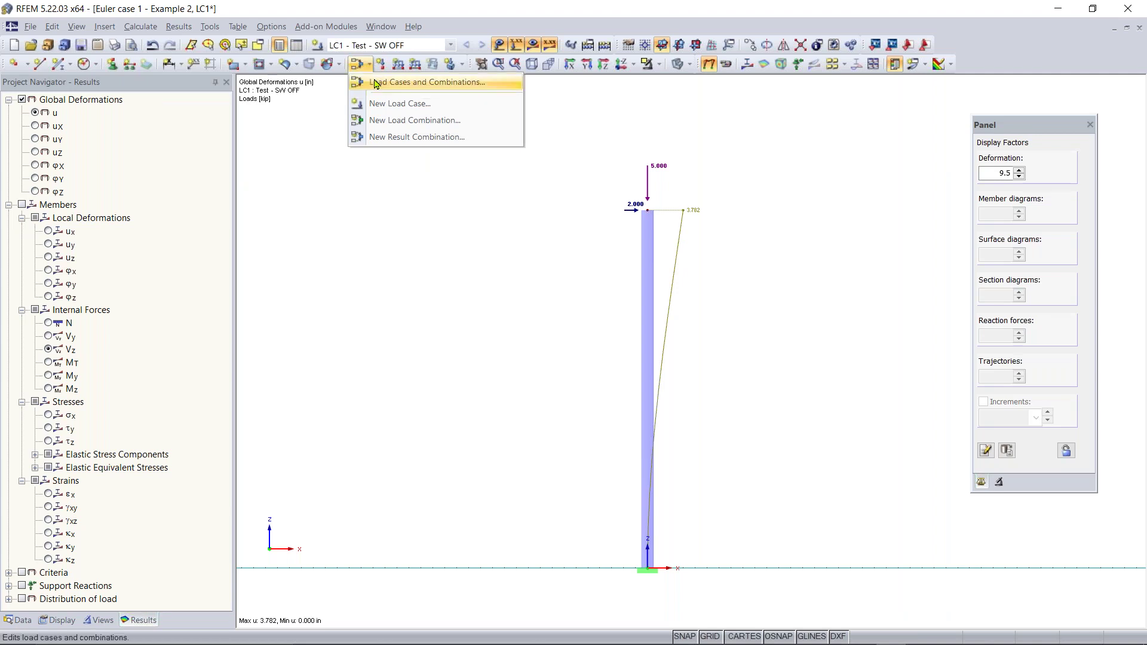
{"action": "left_click", "coordinate": [375, 83]}
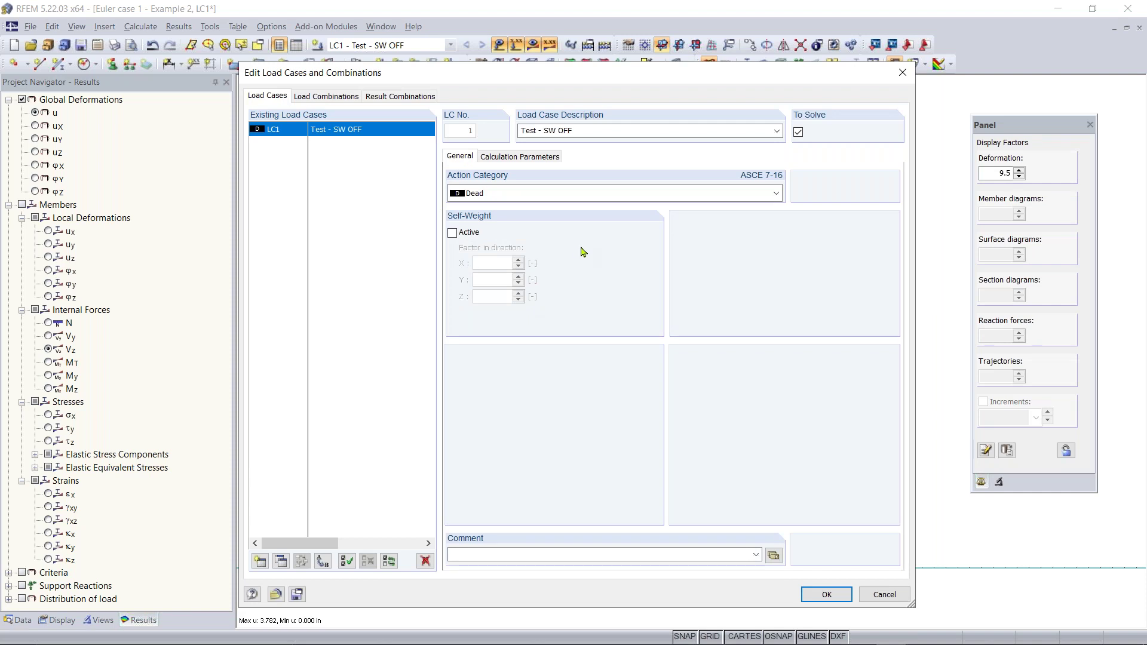
{"action": "left_click", "coordinate": [333, 102]}
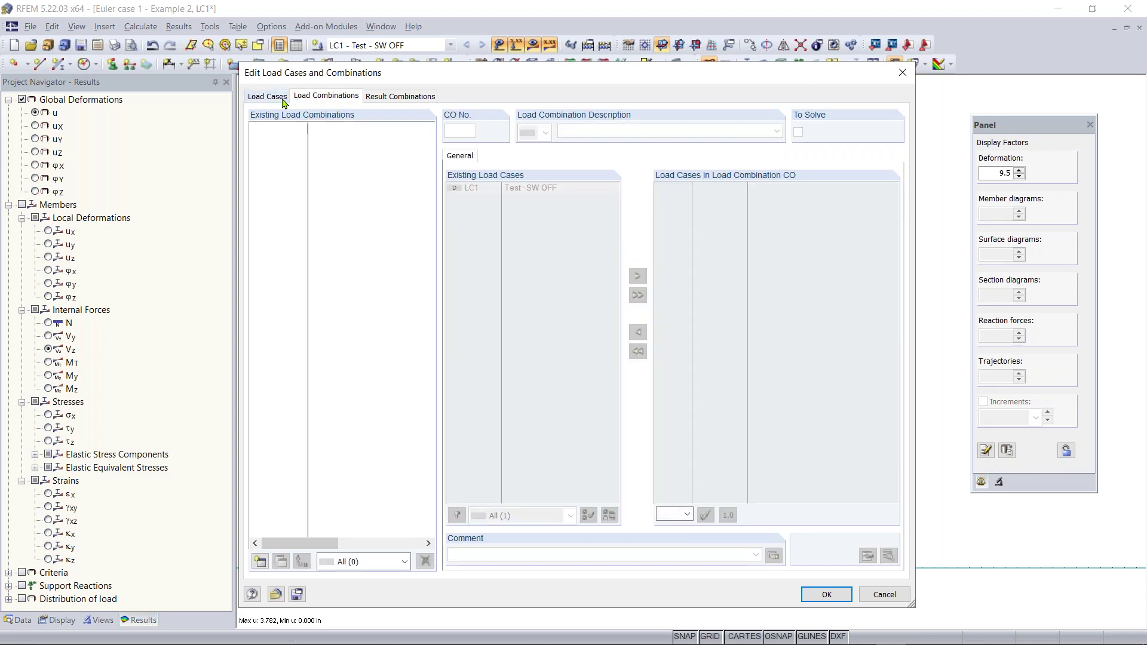
{"action": "left_click", "coordinate": [281, 97]}
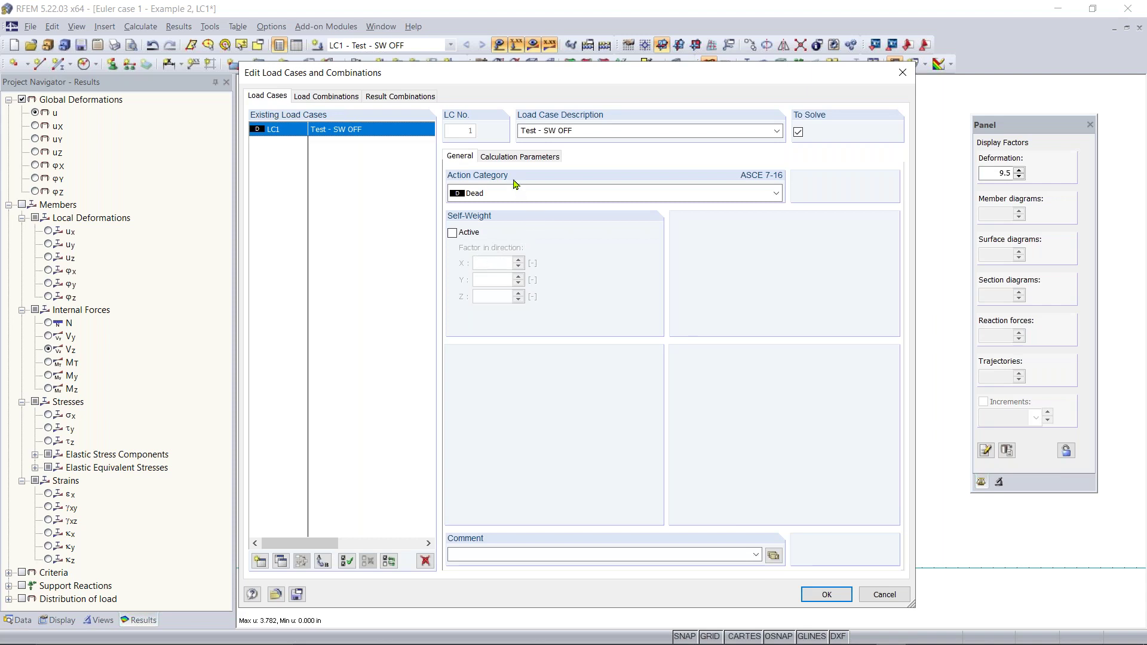
{"action": "left_click", "coordinate": [504, 158]}
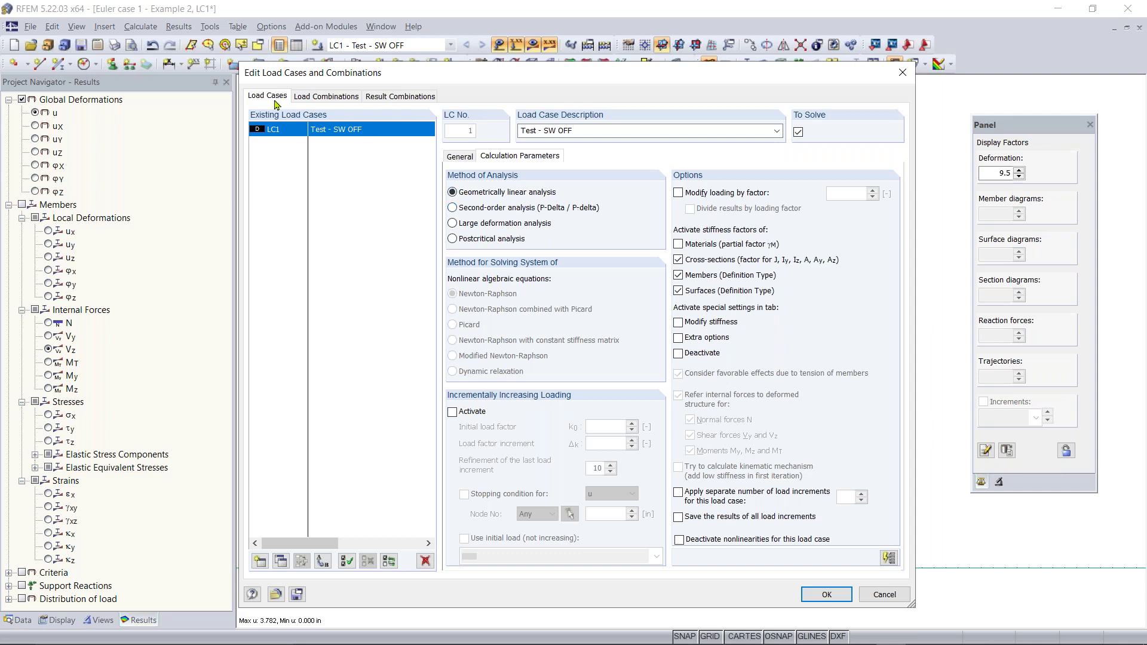
{"action": "left_click", "coordinate": [465, 209]}
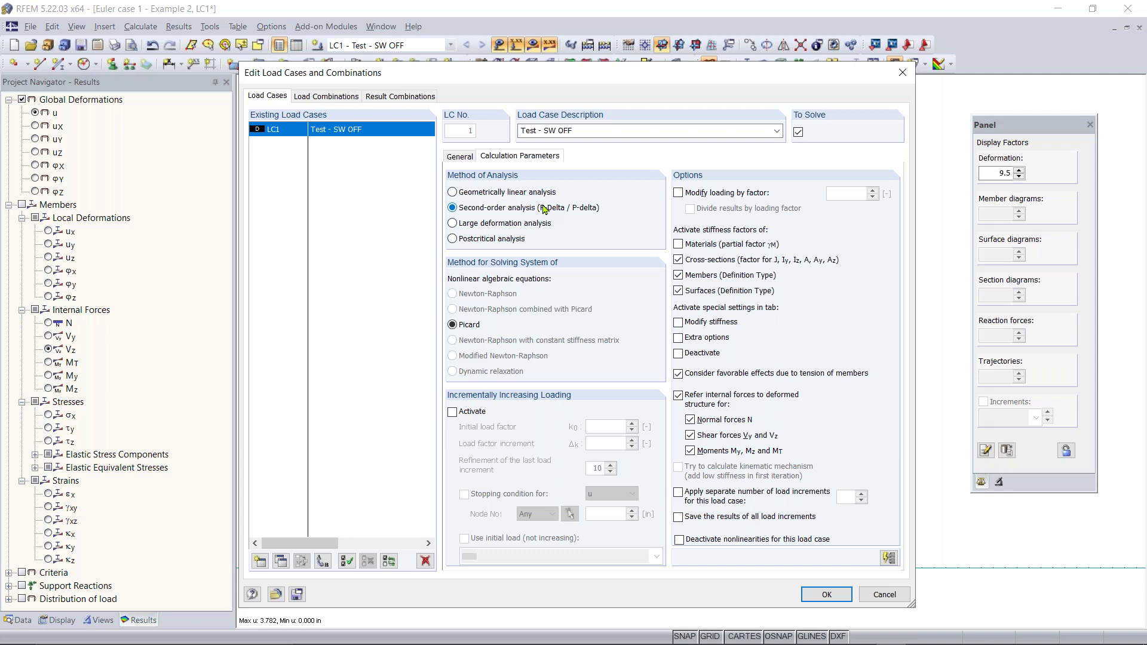
{"action": "left_click", "coordinate": [871, 595]}
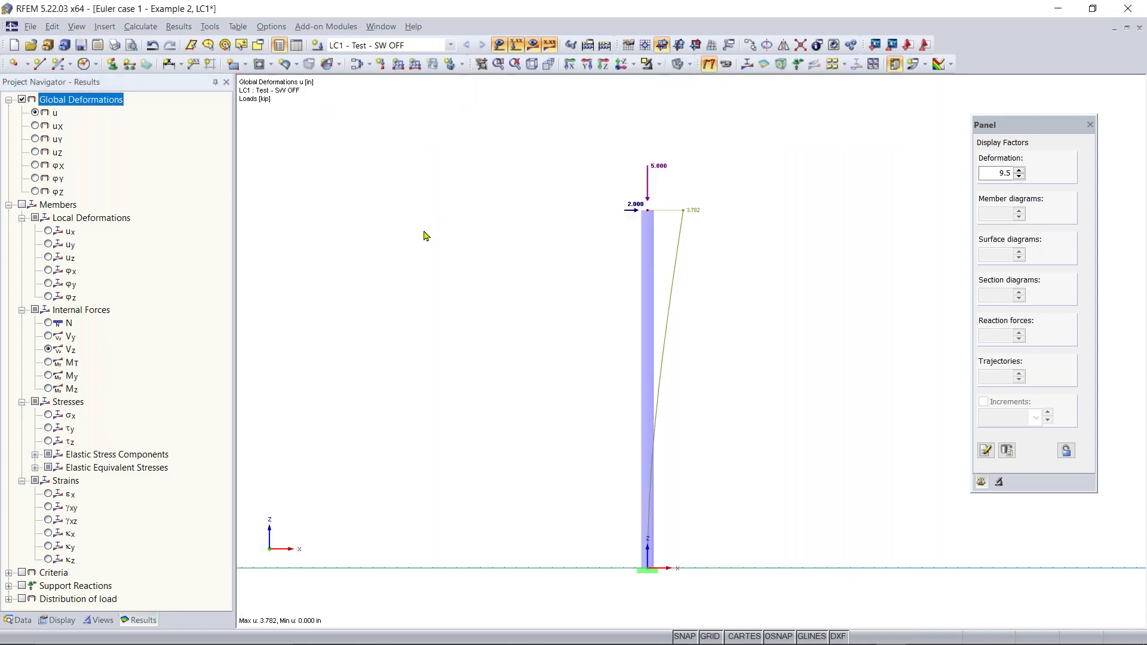
Step: Compare the column's member moment diagrams My and Mz, and examine My in a 3D view
{"action": "left_click", "coordinate": [22, 205]}
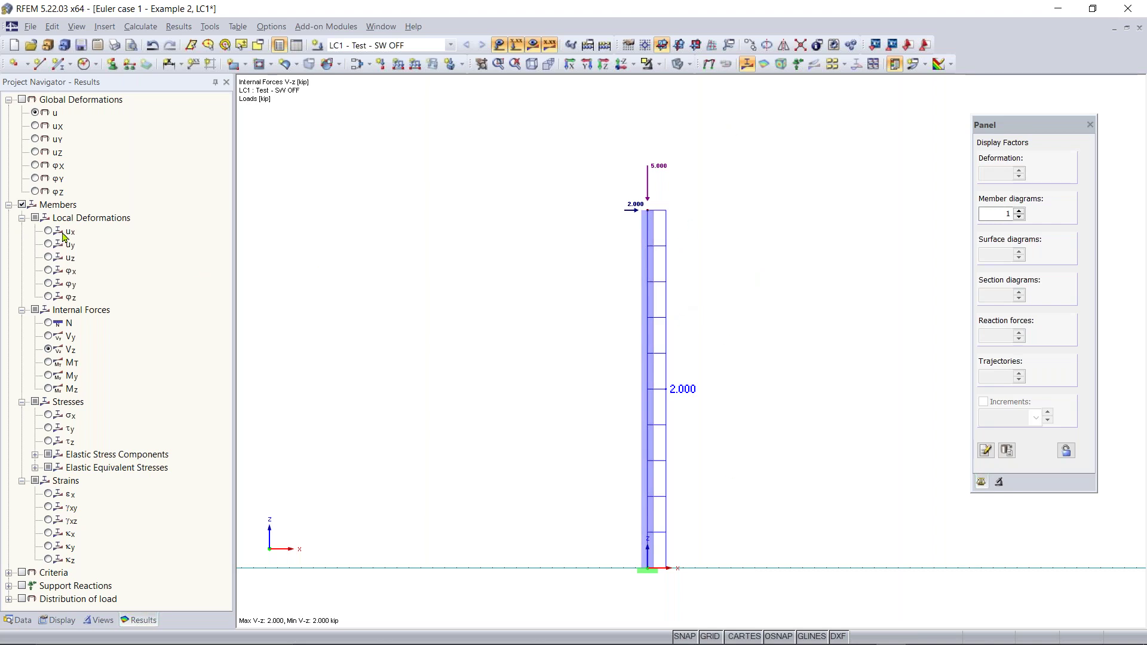
{"action": "left_click", "coordinate": [48, 375]}
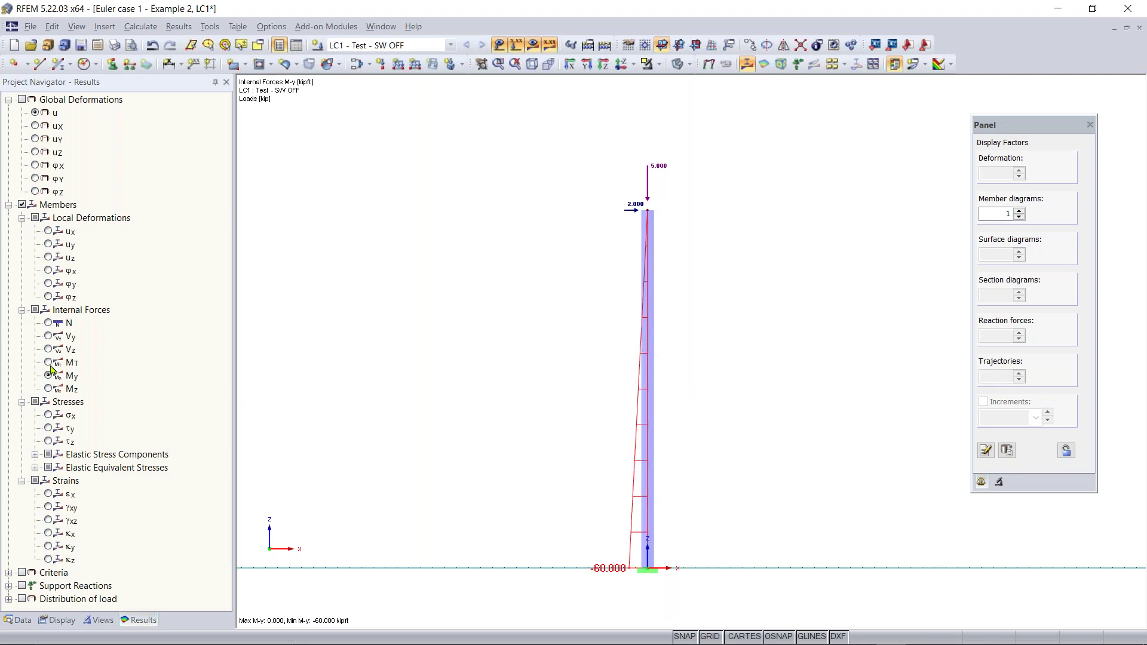
{"action": "left_click", "coordinate": [48, 389]}
{"action": "left_click", "coordinate": [48, 375]}
{"action": "middle_click_drag", "start_coordinate": [742, 440], "coordinate": [811, 511], "text": "ctrl"}
{"action": "scroll", "coordinate": [618, 558], "scroll_direction": "up", "scroll_amount": 3}
{"action": "scroll", "coordinate": [617, 558], "scroll_direction": "down", "scroll_amount": 4}
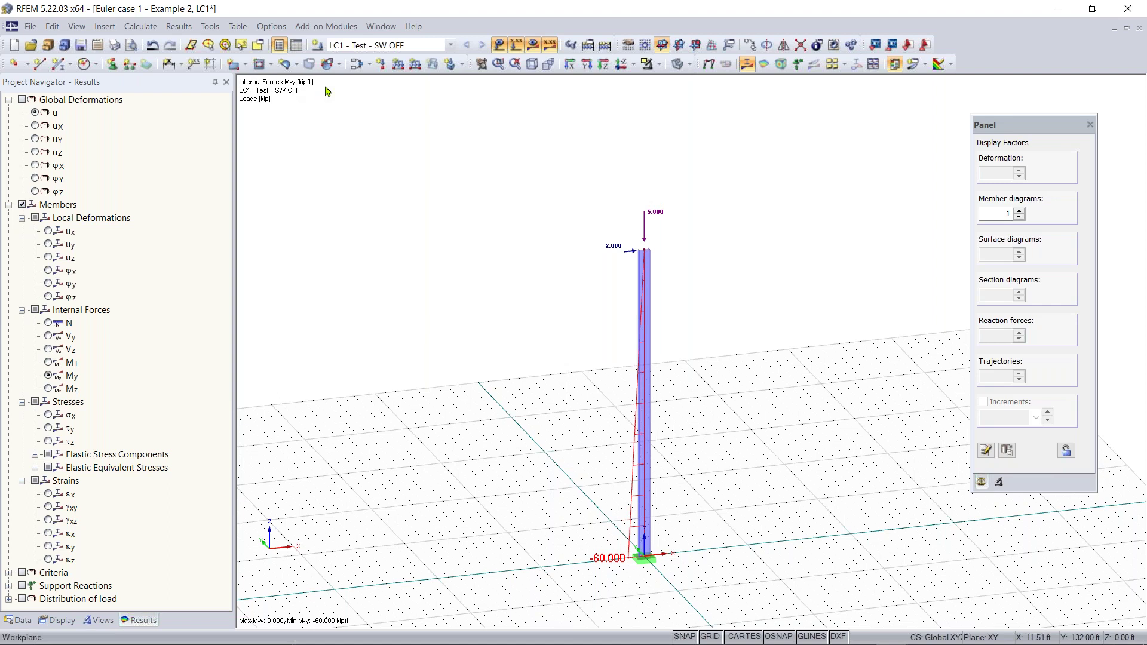
Step: Set the method of analysis for load case LC1 to Second-order analysis (P-Delta / P-delta)
{"action": "left_click", "coordinate": [360, 68]}
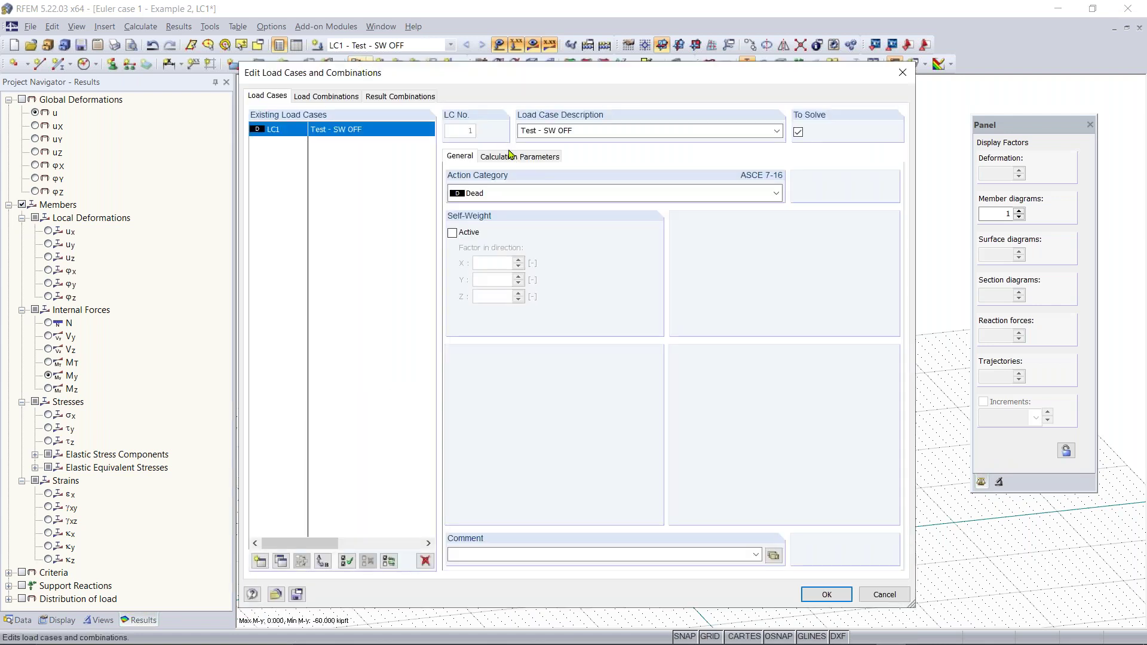
{"action": "left_click", "coordinate": [509, 156]}
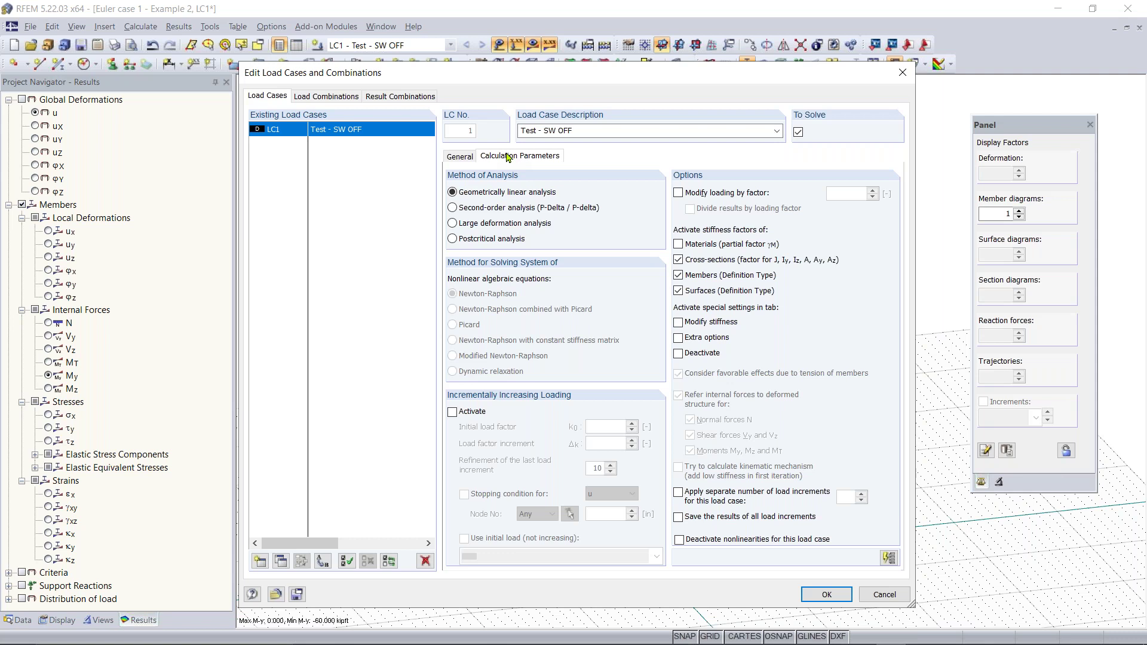
{"action": "left_click", "coordinate": [495, 207]}
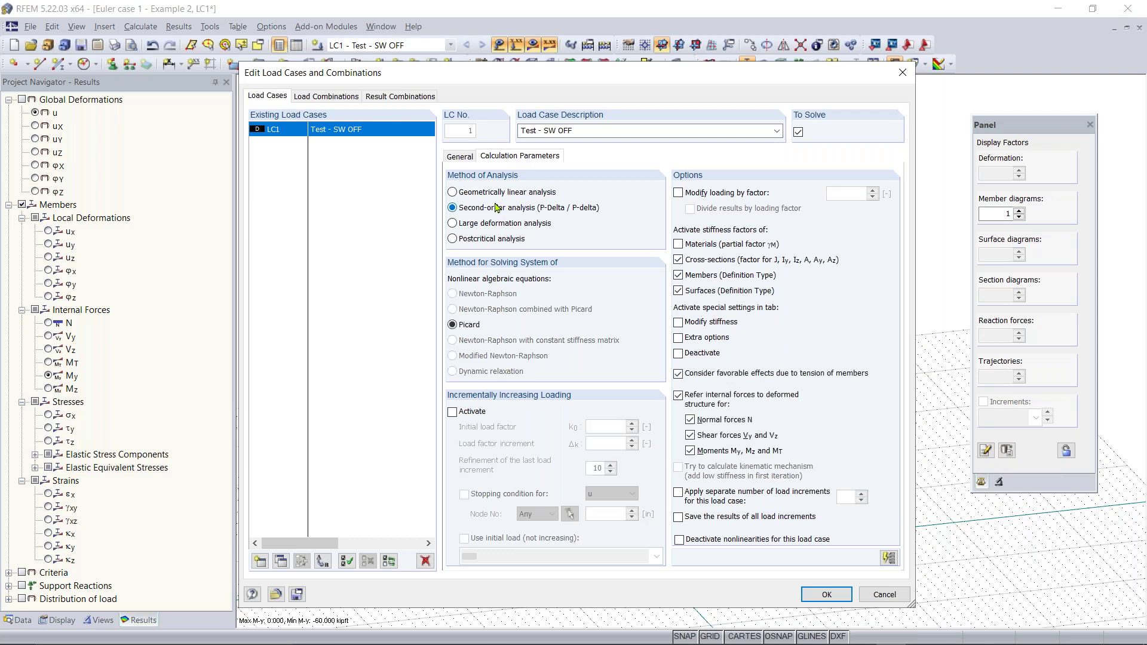
{"action": "left_click", "coordinate": [825, 595]}
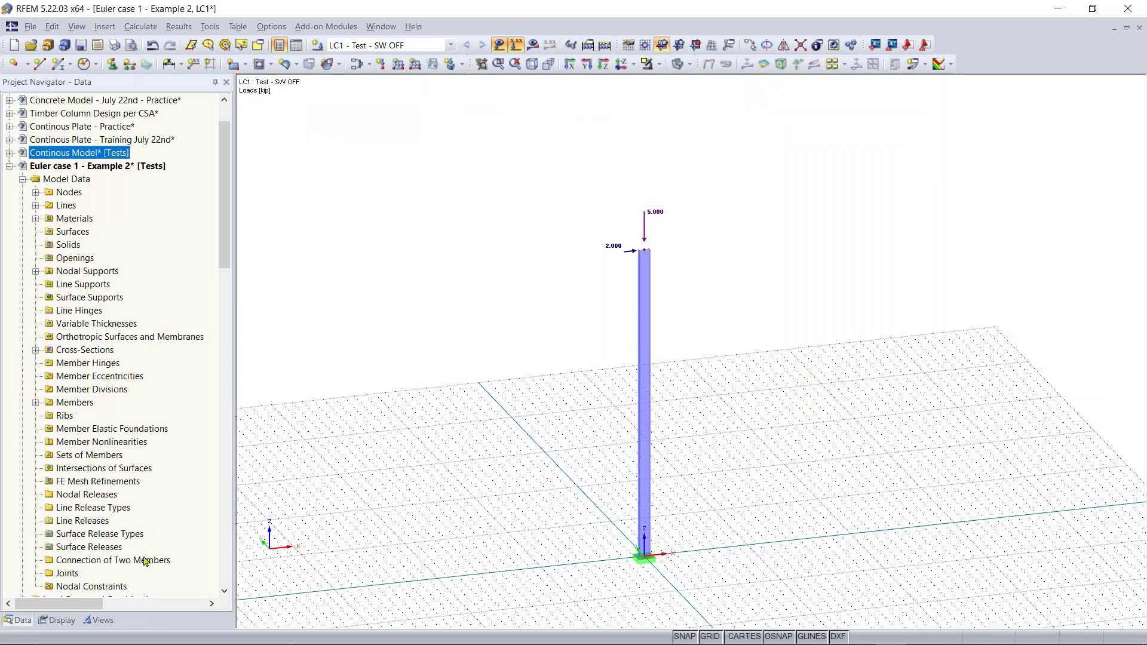
Step: Recalculate load case LC1 and examine the column's second-order My moment diagram
{"action": "left_click", "coordinate": [532, 45]}
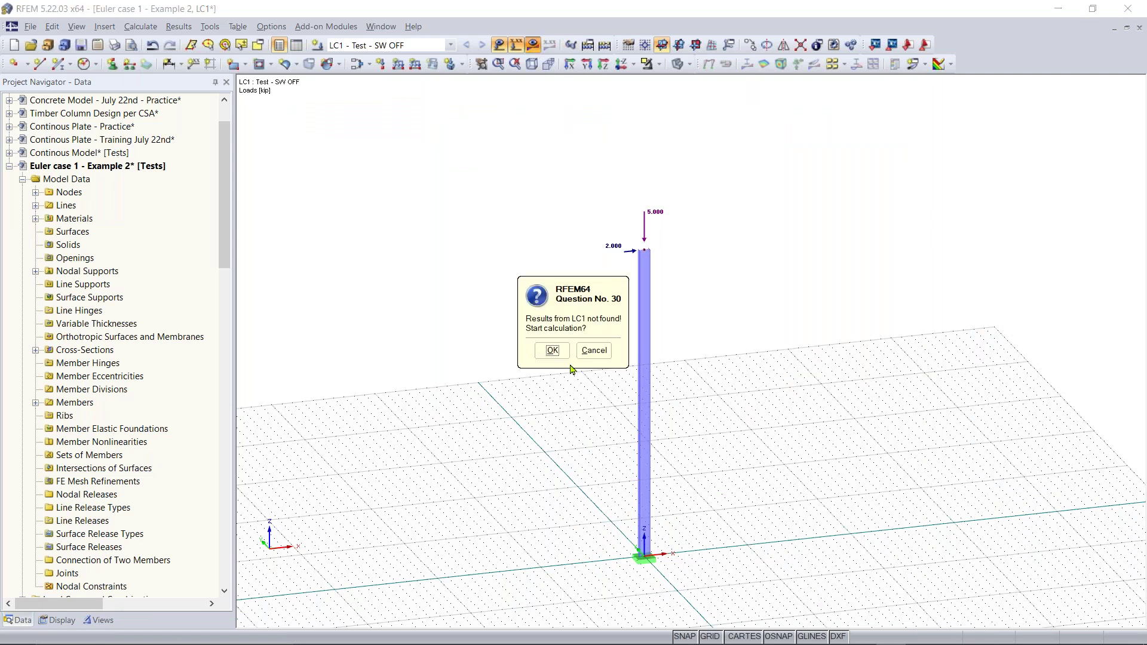
{"action": "left_click", "coordinate": [554, 350]}
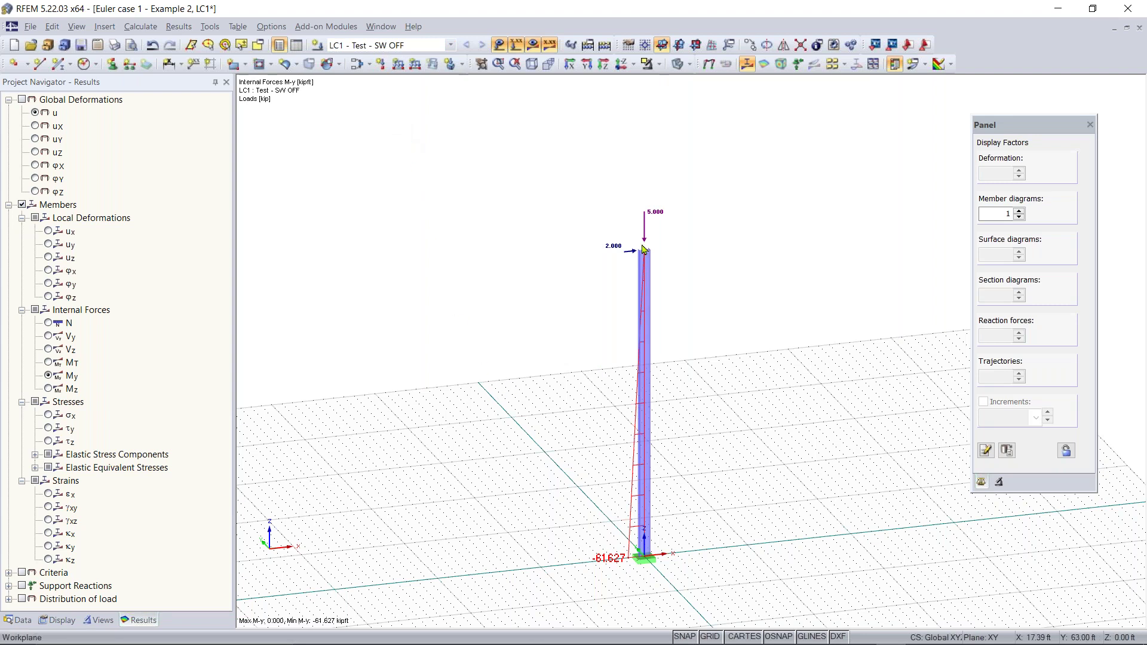
{"action": "right_click_drag", "start_coordinate": [688, 292], "coordinate": [661, 254]}
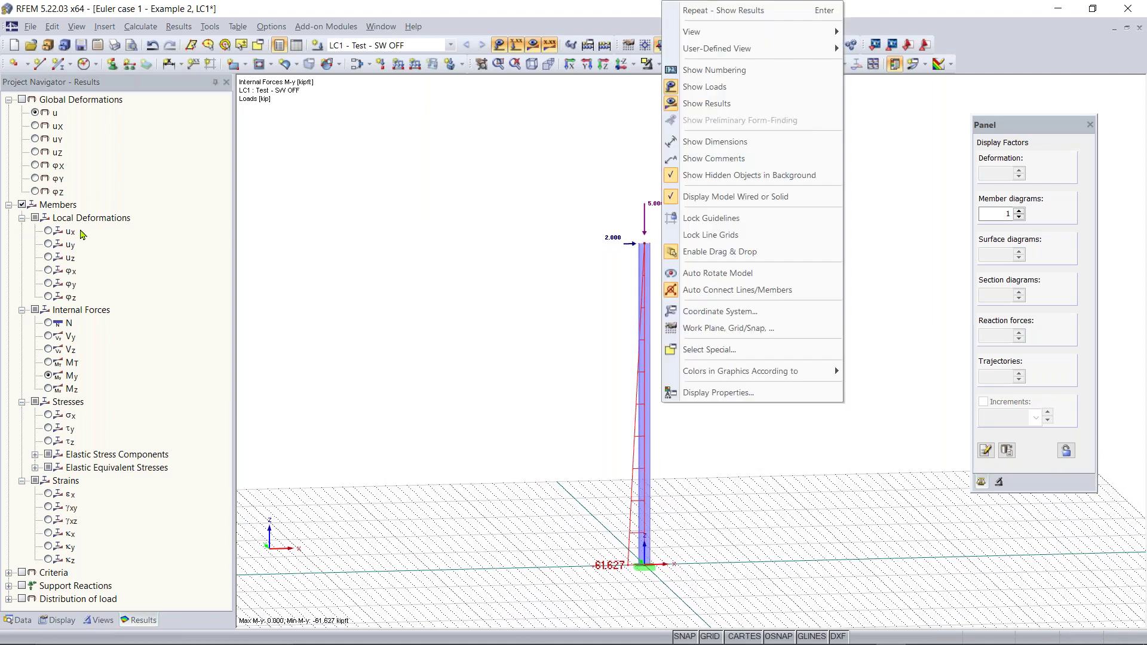
{"action": "left_click", "coordinate": [313, 416]}
{"action": "left_click", "coordinate": [133, 621]}
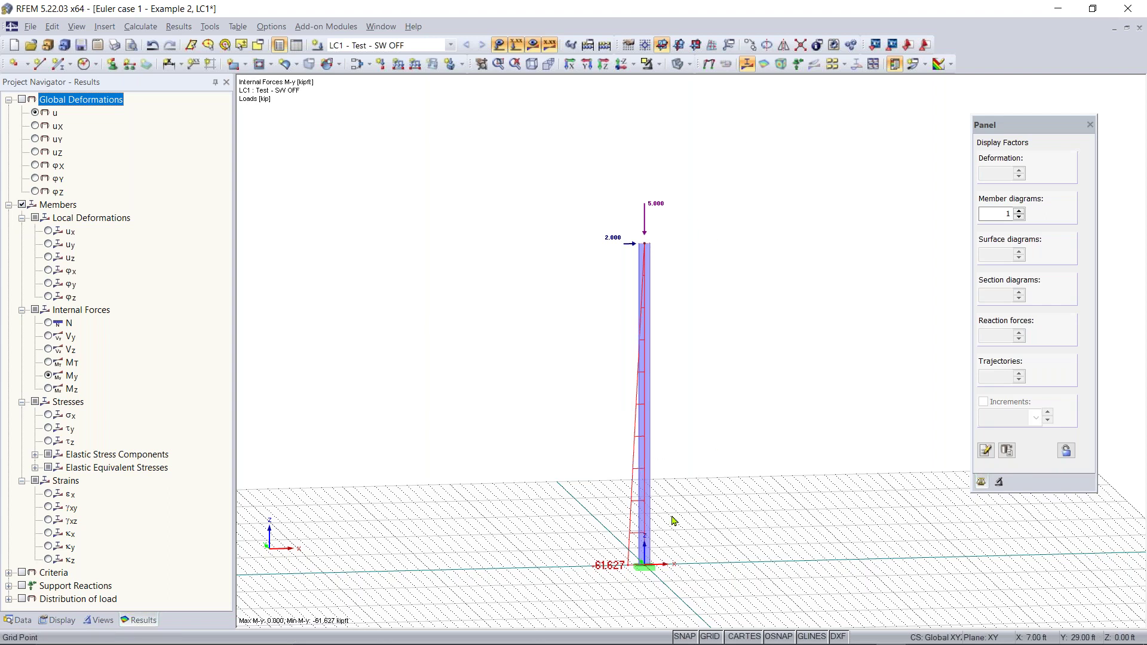
Step: Edit the nodal load at the column top, setting PZ to -0.100 kip and clearing the horizontal PX force
{"action": "scroll", "coordinate": [667, 241], "scroll_direction": "up", "scroll_amount": 1}
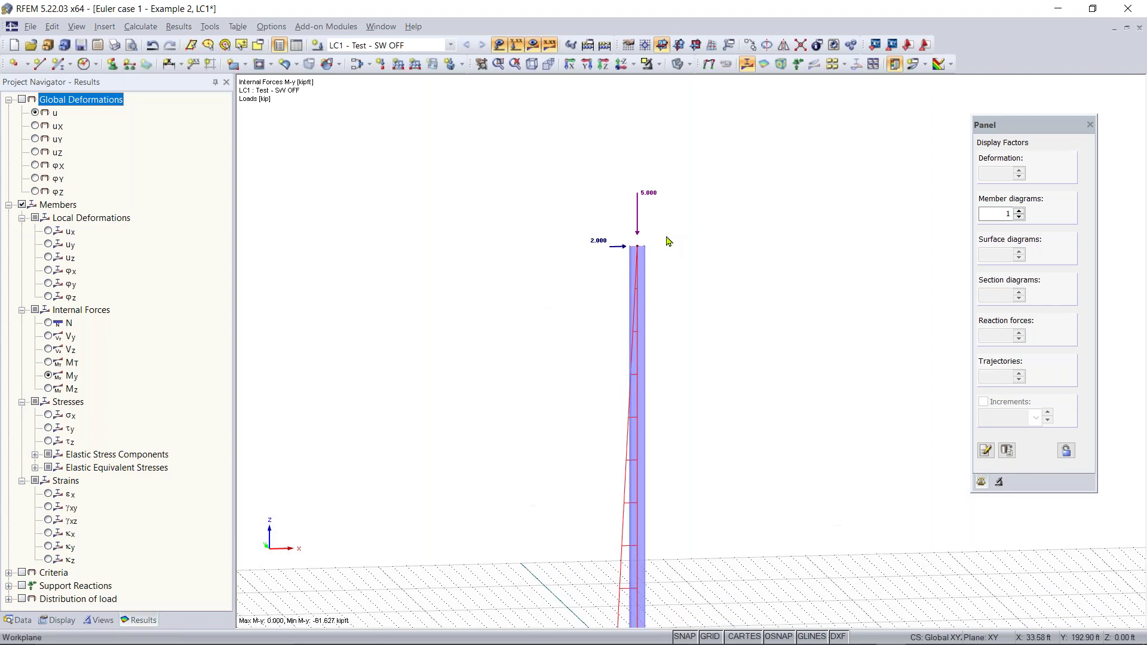
{"action": "scroll", "coordinate": [674, 259], "scroll_direction": "down", "scroll_amount": 2}
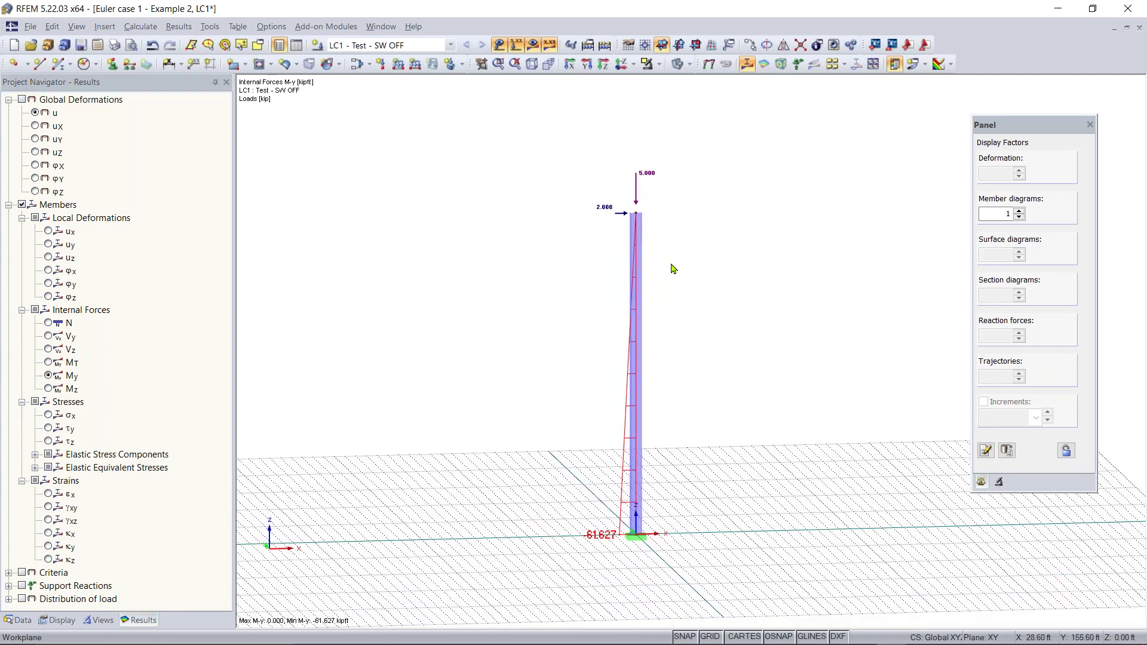
{"action": "middle_click_drag", "start_coordinate": [707, 304], "coordinate": [751, 332], "text": "ctrl"}
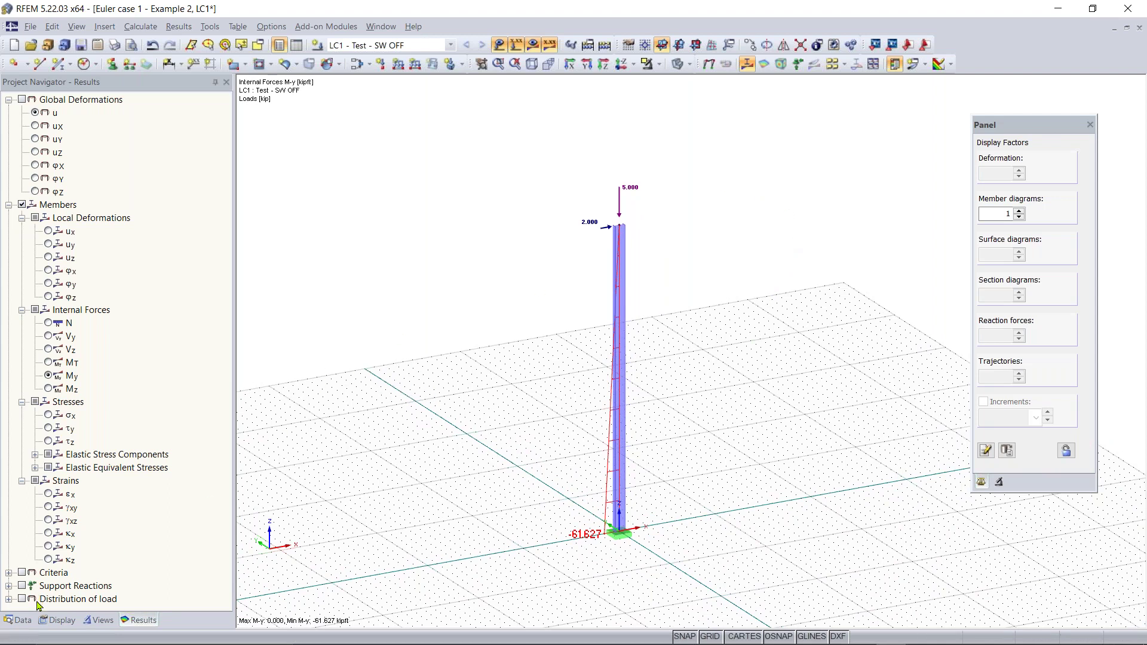
{"action": "double_click", "coordinate": [631, 189]}
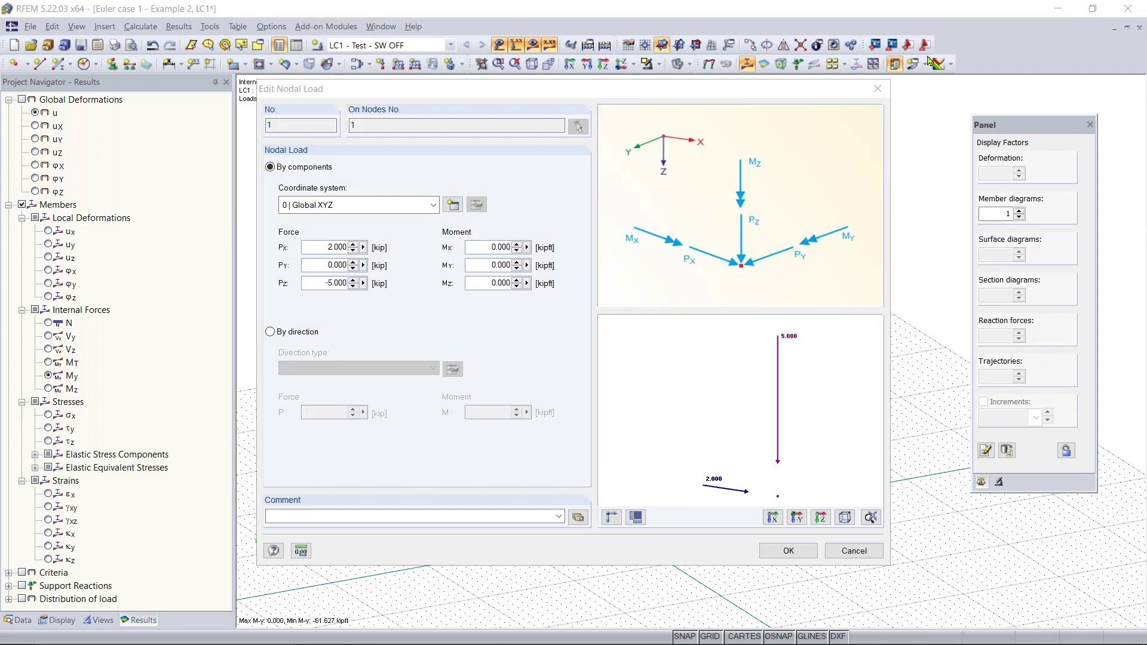
{"action": "double_click", "coordinate": [323, 285]}
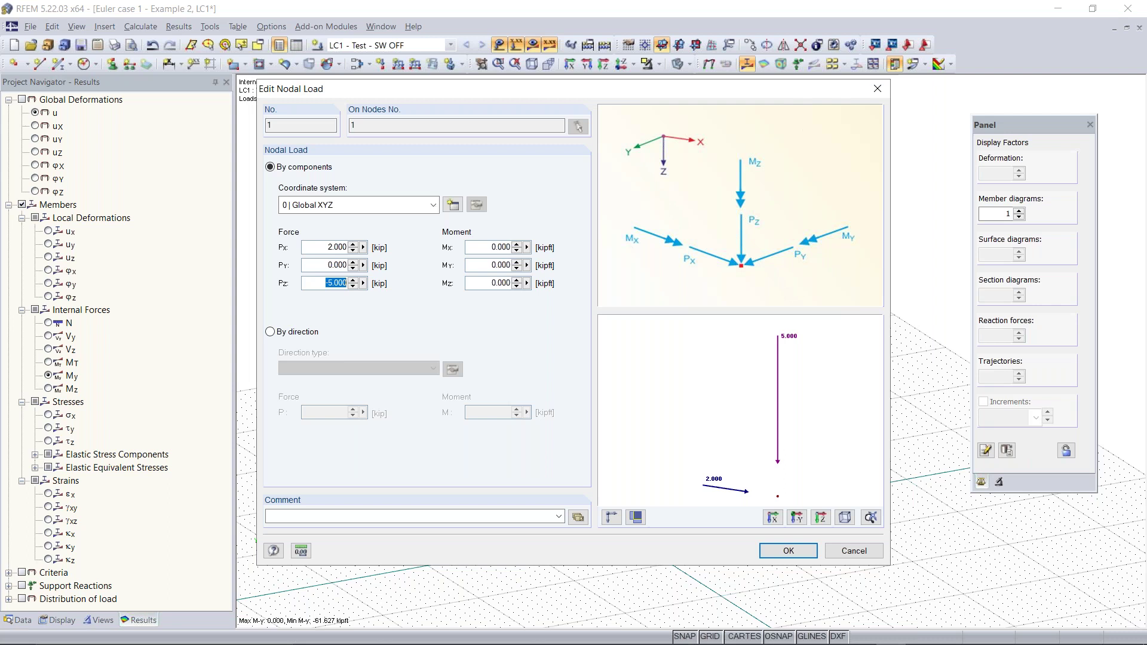
{"action": "key", "text": "BackSpace"}
{"action": "type", "text": "-0"}
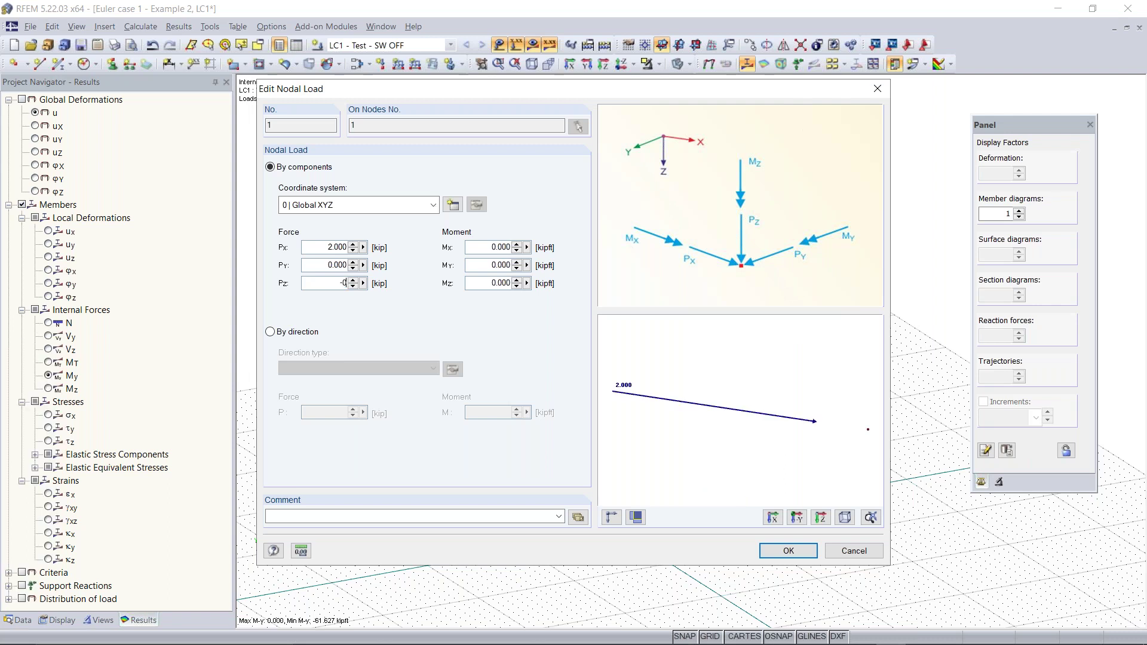
{"action": "type", "text": ".100"}
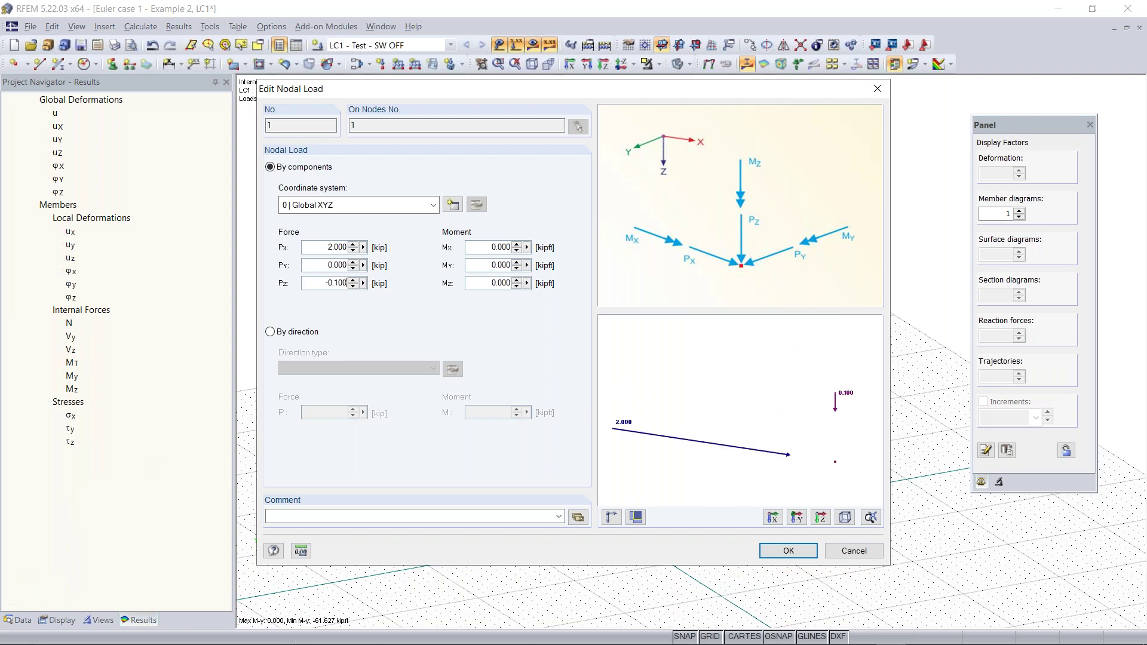
{"action": "left_click_drag", "start_coordinate": [328, 247], "coordinate": [402, 248]}
{"action": "key", "text": "BackSpace"}
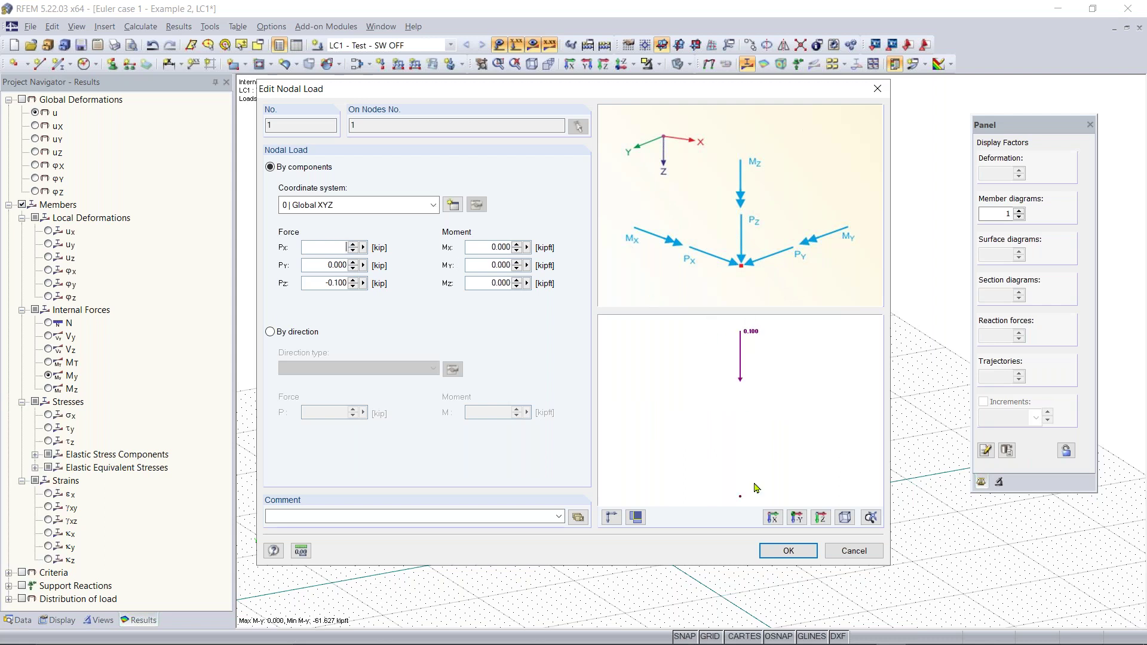
{"action": "left_click", "coordinate": [787, 552]}
{"action": "left_click", "coordinate": [591, 355]}
{"action": "left_click", "coordinate": [799, 550]}
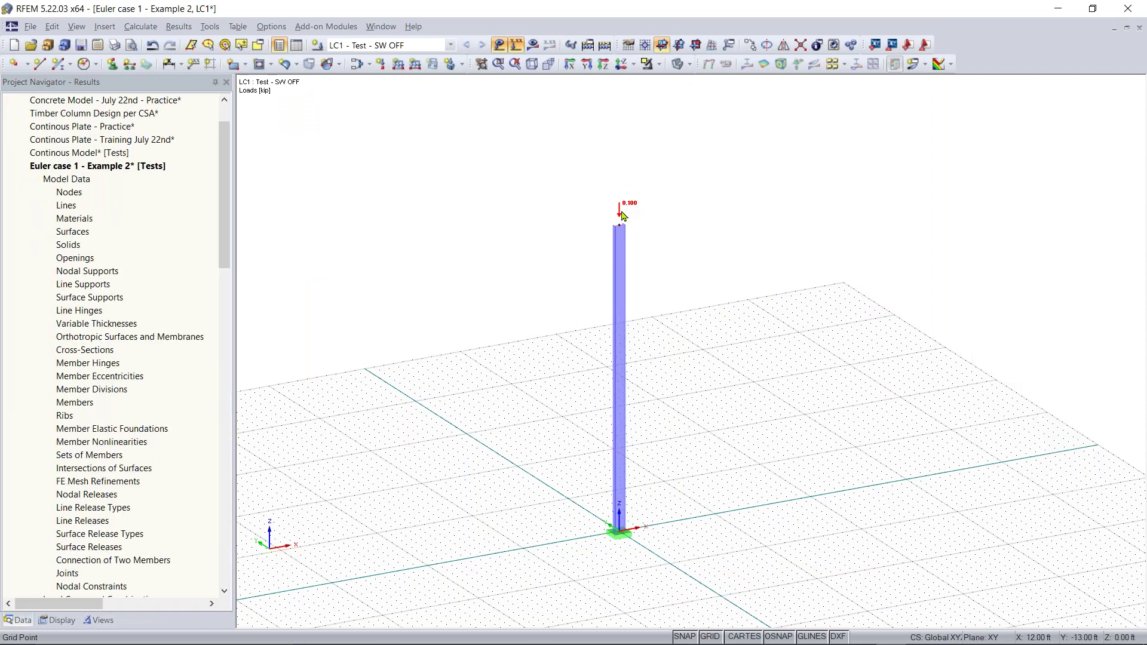
Step: Open the RF-STABILITY add-on module for the Euler case 1 - Example 2 column model
{"action": "scroll", "coordinate": [622, 217], "scroll_direction": "up", "scroll_amount": 5}
{"action": "scroll", "coordinate": [630, 269], "scroll_direction": "down", "scroll_amount": 3}
{"action": "scroll", "coordinate": [633, 273], "scroll_direction": "down", "scroll_amount": 5}
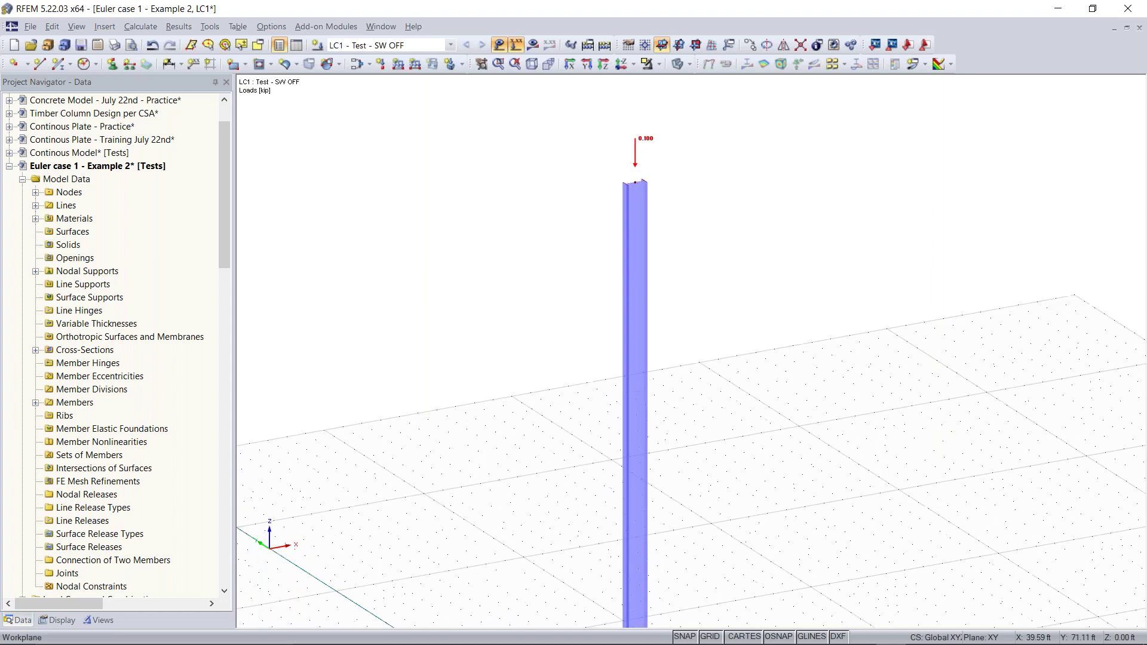
{"action": "scroll", "coordinate": [645, 250], "scroll_direction": "down", "scroll_amount": 2}
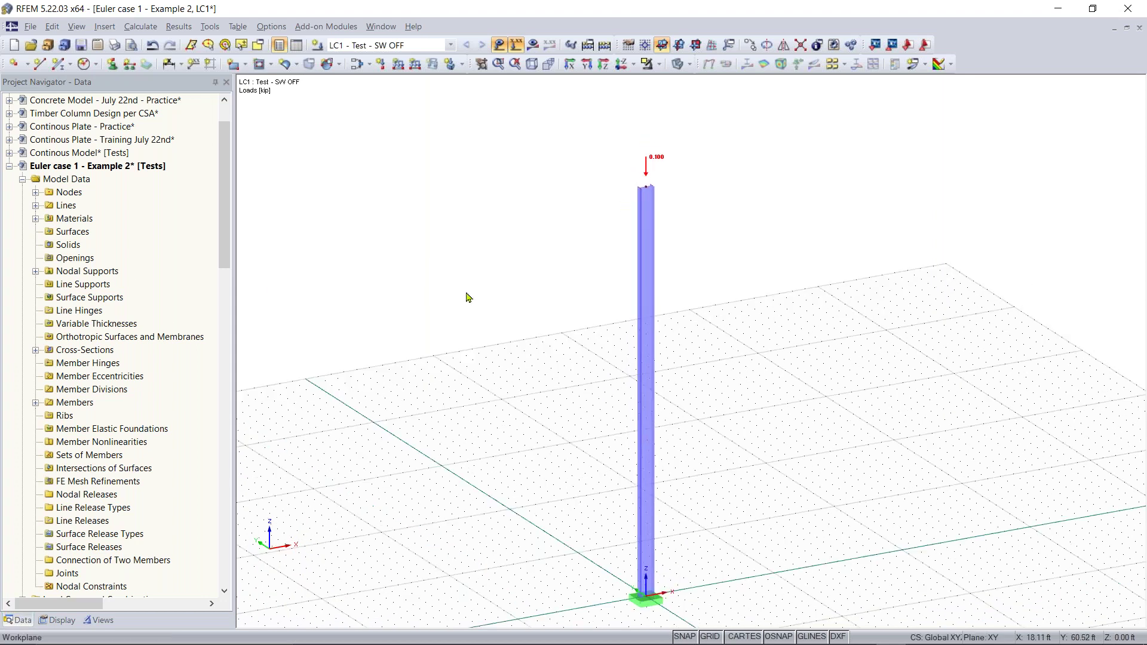
{"action": "scroll", "coordinate": [561, 344], "scroll_direction": "down", "scroll_amount": 1}
{"action": "mouse_move", "coordinate": [560, 347]}
{"action": "middle_mouse_down", "text": "ctrl"}
{"action": "mouse_move", "coordinate": [513, 343]}
{"action": "mouse_move", "coordinate": [543, 340]}
{"action": "middle_mouse_up", "text": "ctrl"}
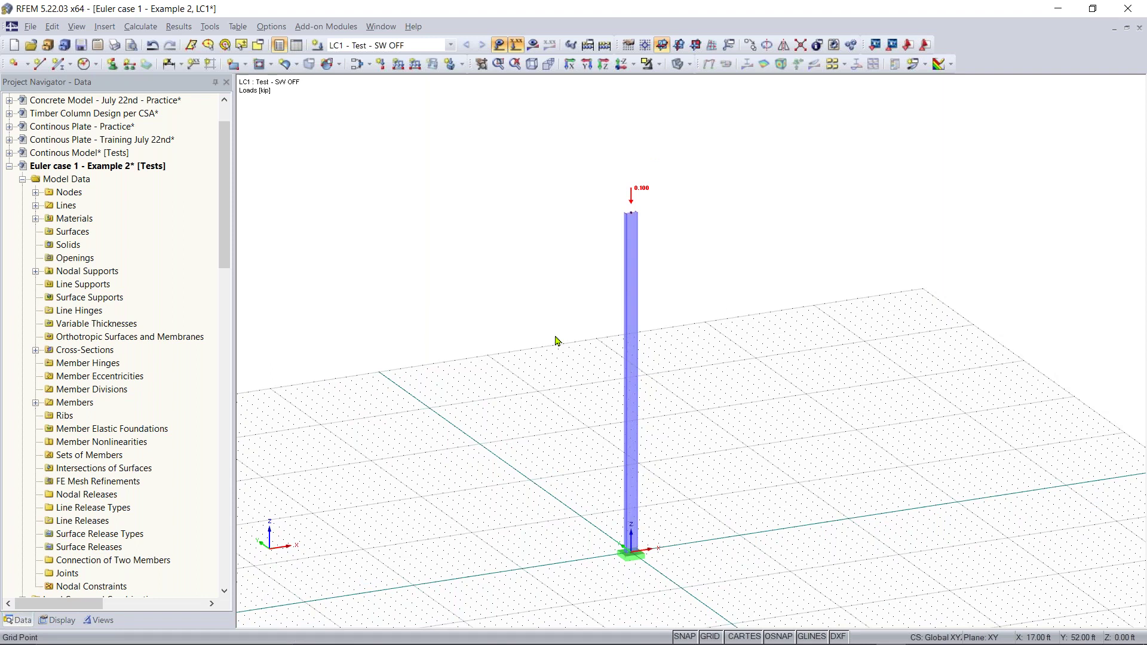
{"action": "left_click_drag", "start_coordinate": [230, 165], "coordinate": [239, 338]}
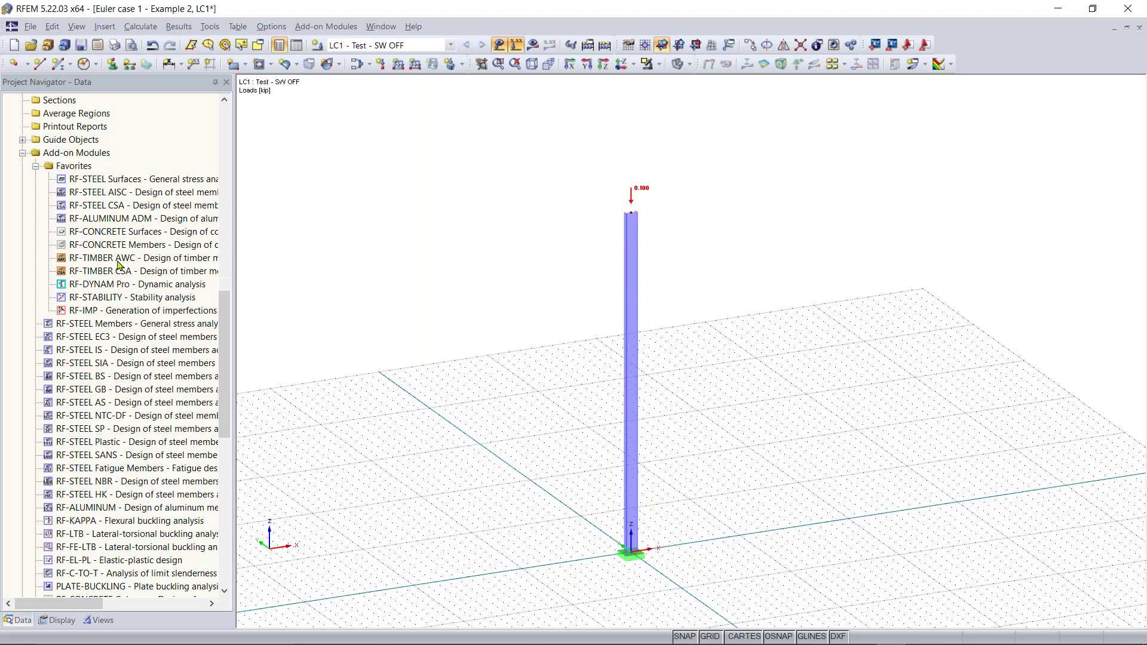
{"action": "double_click", "coordinate": [115, 298]}
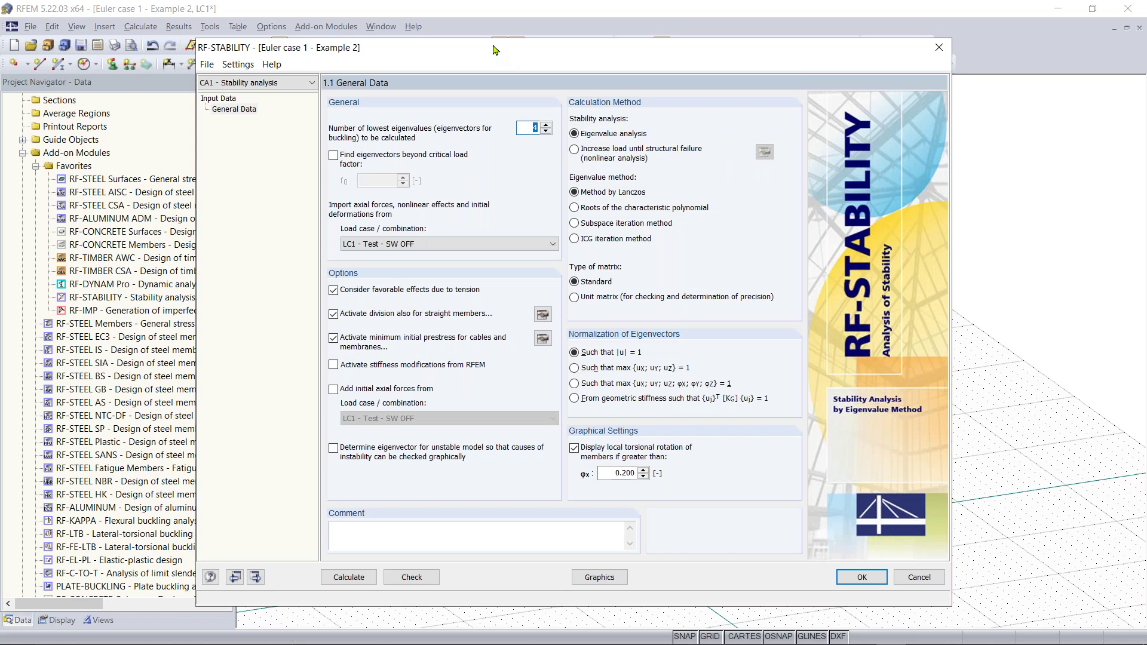
{"action": "left_click_drag", "start_coordinate": [494, 49], "coordinate": [396, 9]}
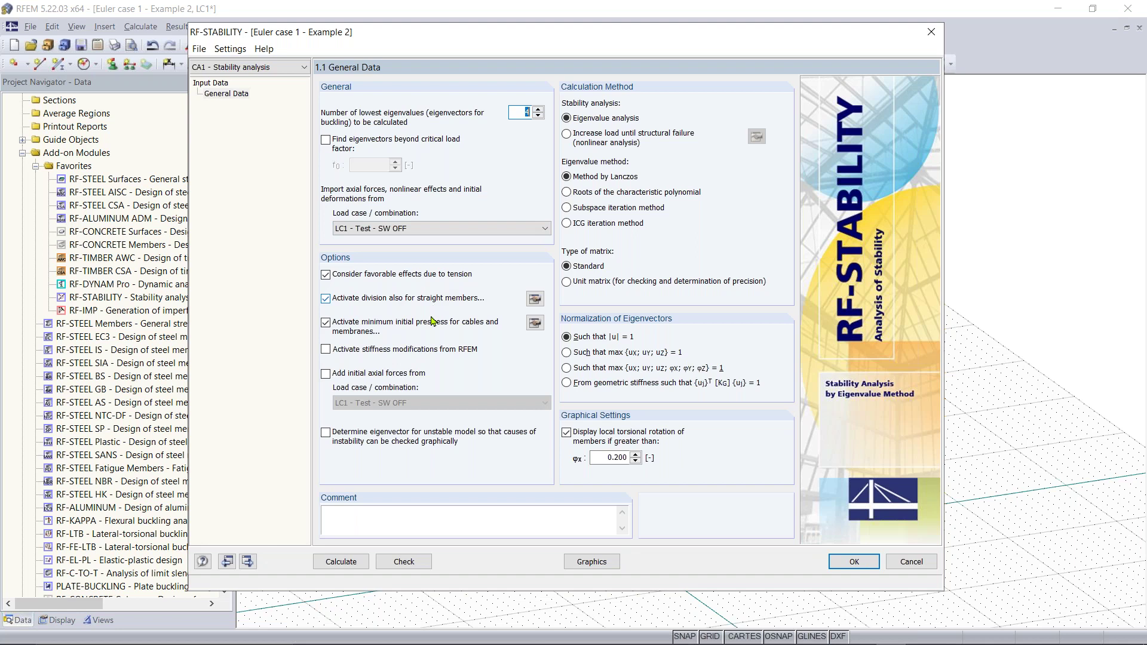
Step: Deactivate minimum initial prestress for cables and membranes, and set the minimum number of divisions for straight members to 10
{"action": "left_click", "coordinate": [335, 329]}
{"action": "left_click", "coordinate": [534, 299]}
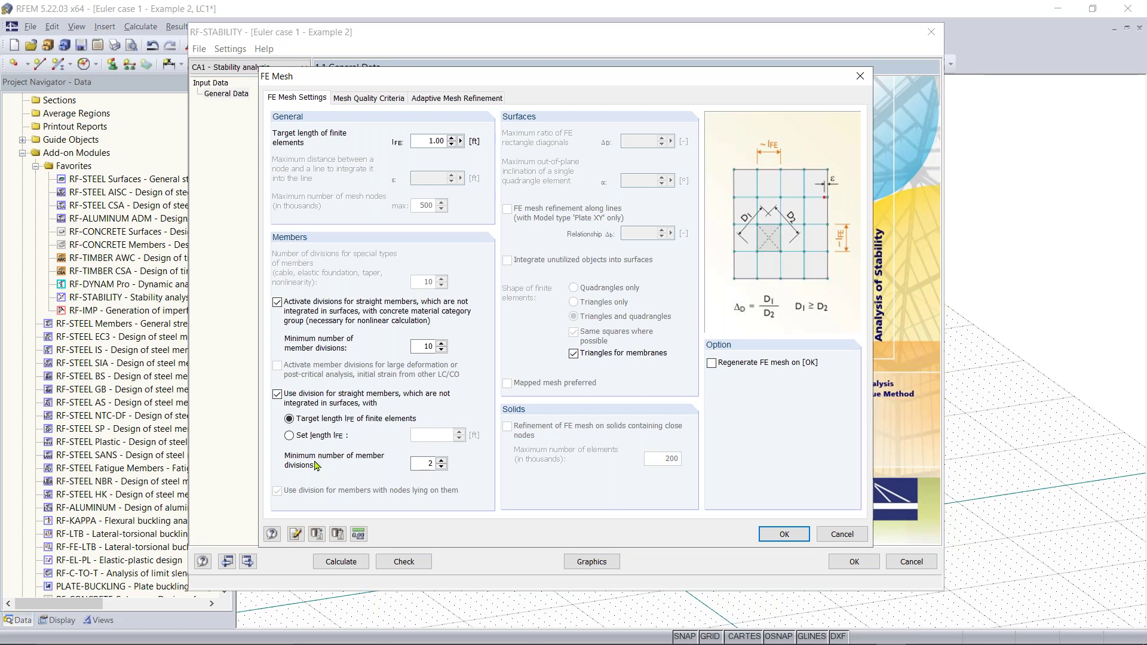
{"action": "double_click", "coordinate": [423, 464]}
{"action": "type", "text": "10"}
{"action": "left_click", "coordinate": [771, 534]}
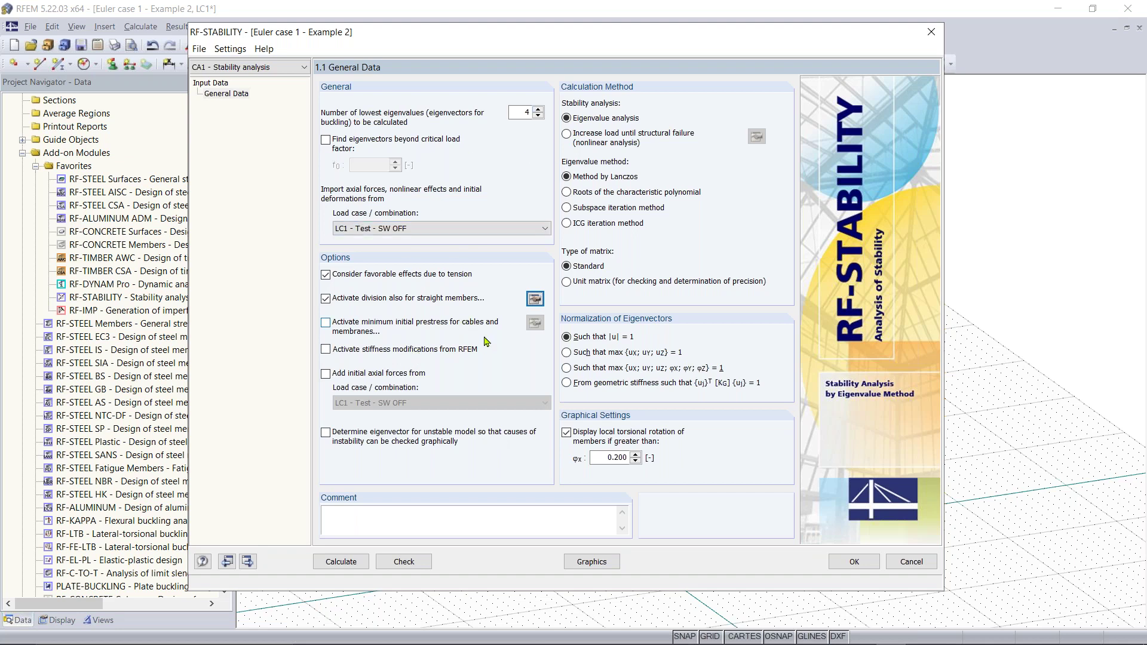
Step: Calculate the stability analysis and review the column's critical load factors, effective lengths and critical loads
{"action": "left_click", "coordinate": [344, 565]}
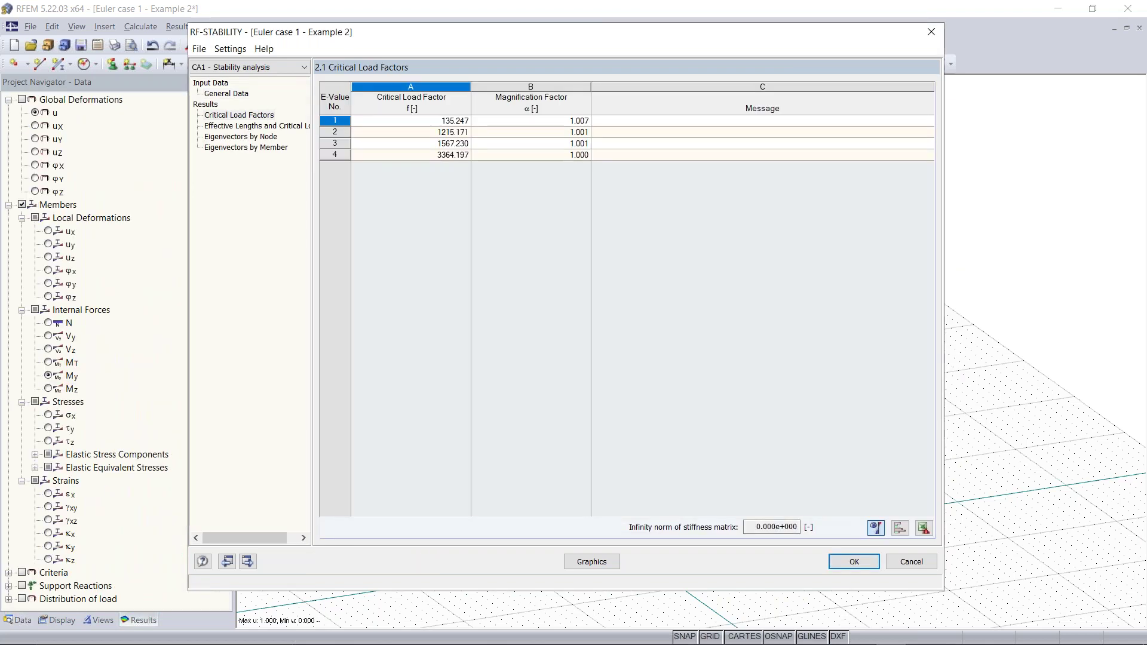
{"action": "left_click_drag", "start_coordinate": [418, 31], "coordinate": [481, 48]}
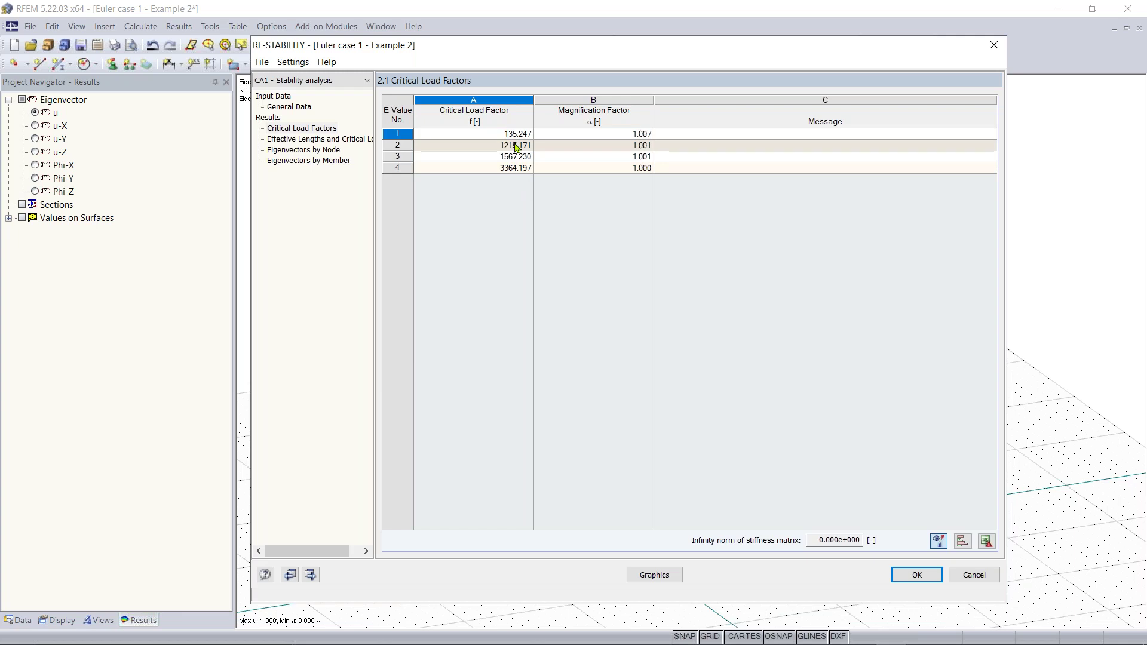
{"action": "left_click", "coordinate": [341, 141]}
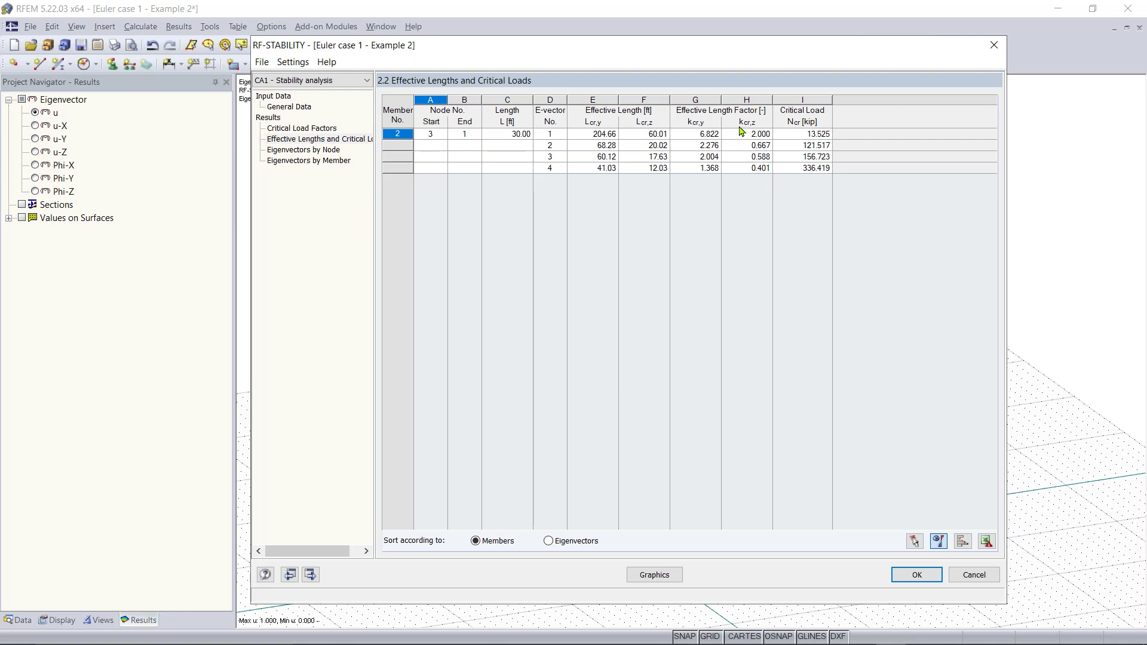
Step: Show the buckling eigenvector graphically on the model, with member deformation displayed as Cross-Sections Colored
{"action": "left_click", "coordinate": [655, 575]}
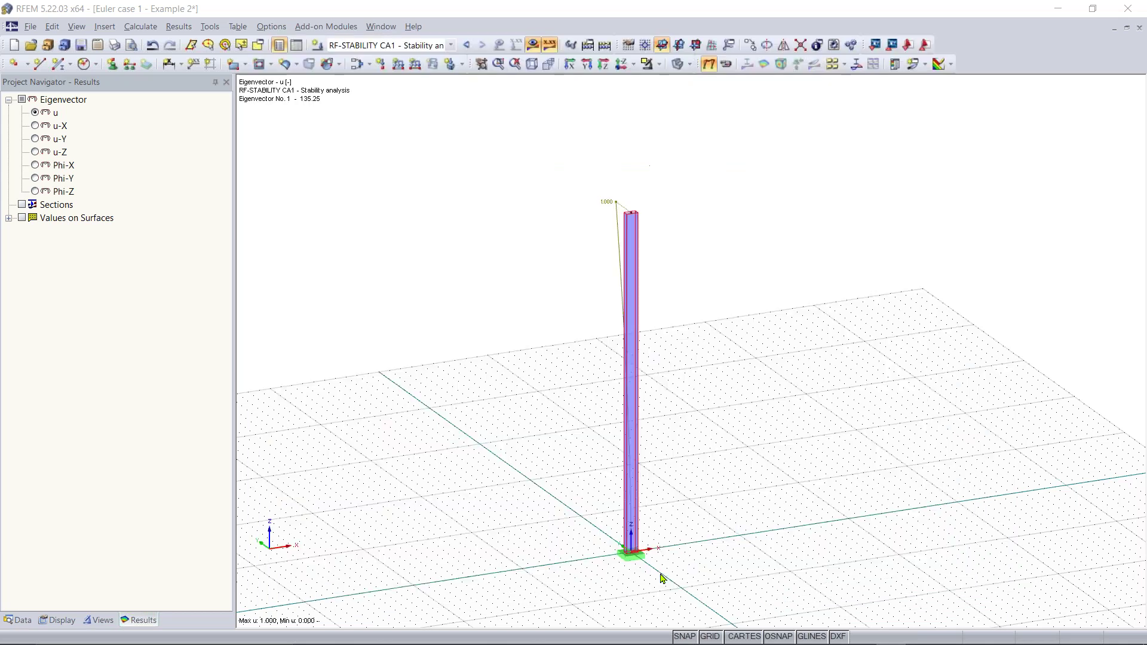
{"action": "middle_click_drag", "start_coordinate": [522, 382], "coordinate": [607, 366], "text": "ctrl"}
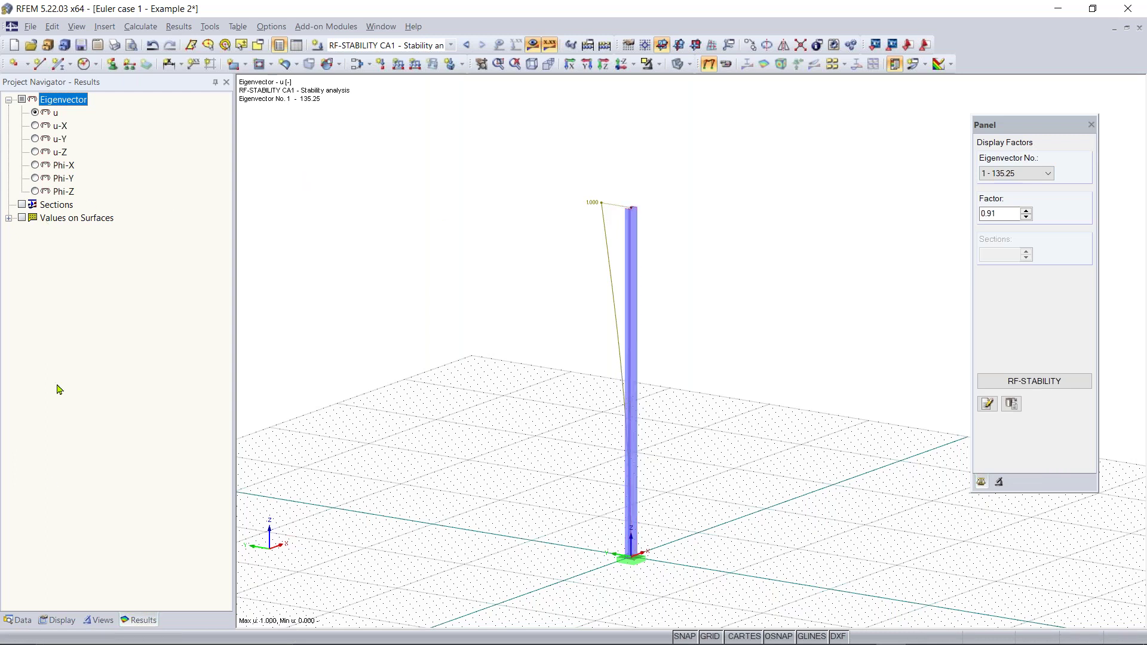
{"action": "left_click", "coordinate": [63, 620]}
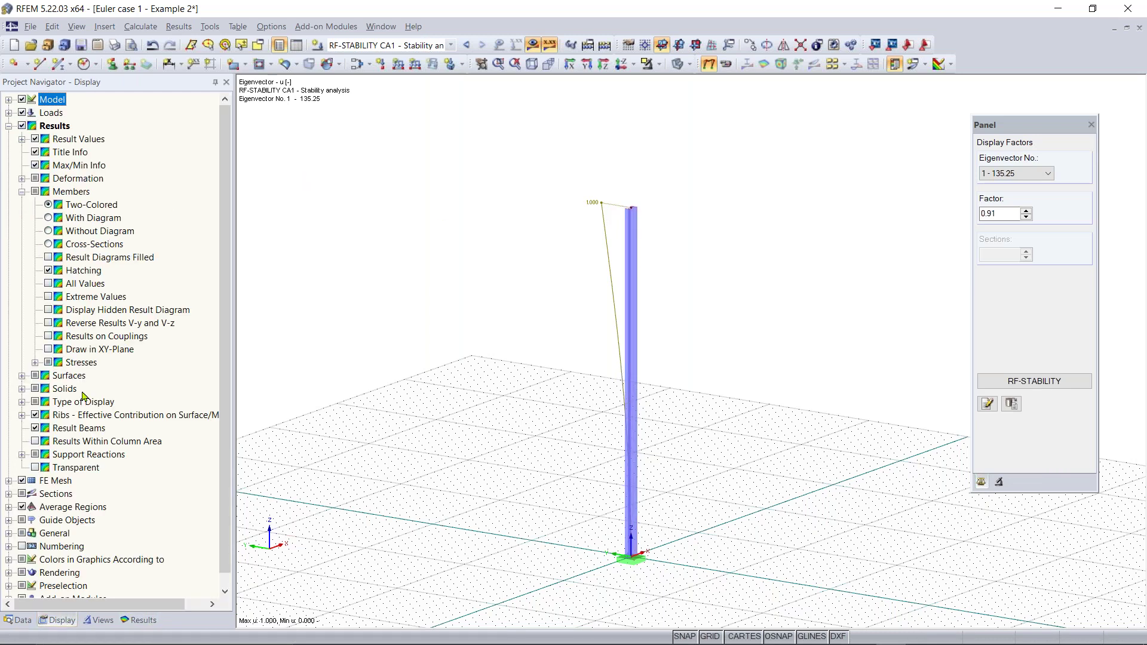
{"action": "left_click", "coordinate": [22, 192]}
{"action": "left_click", "coordinate": [22, 178]}
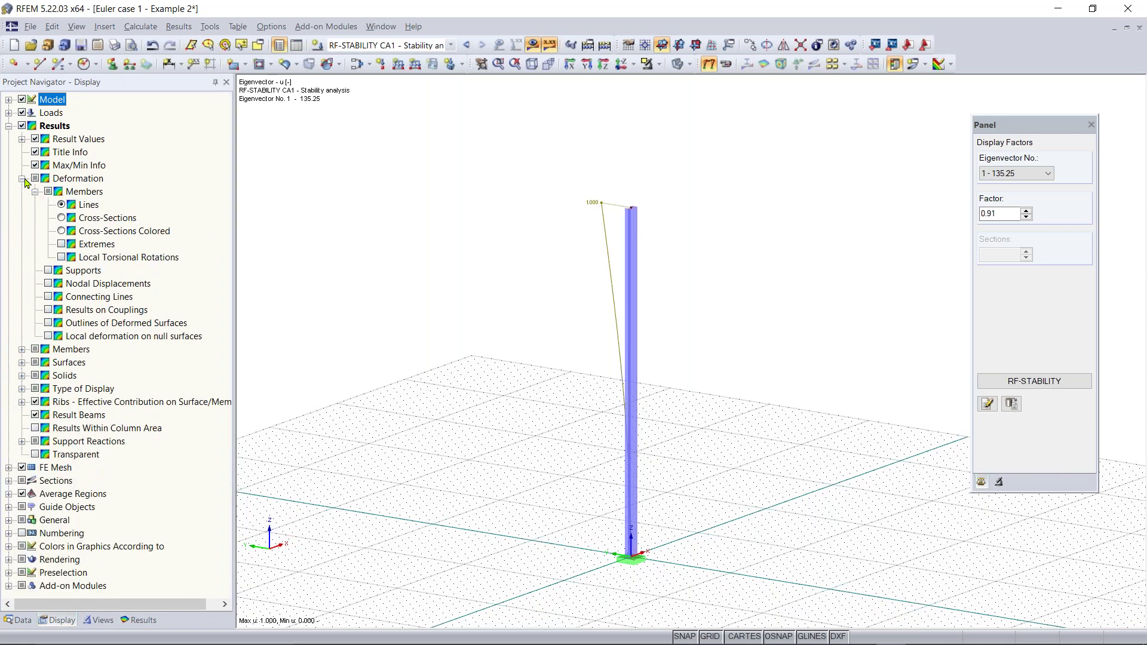
{"action": "left_click", "coordinate": [61, 231]}
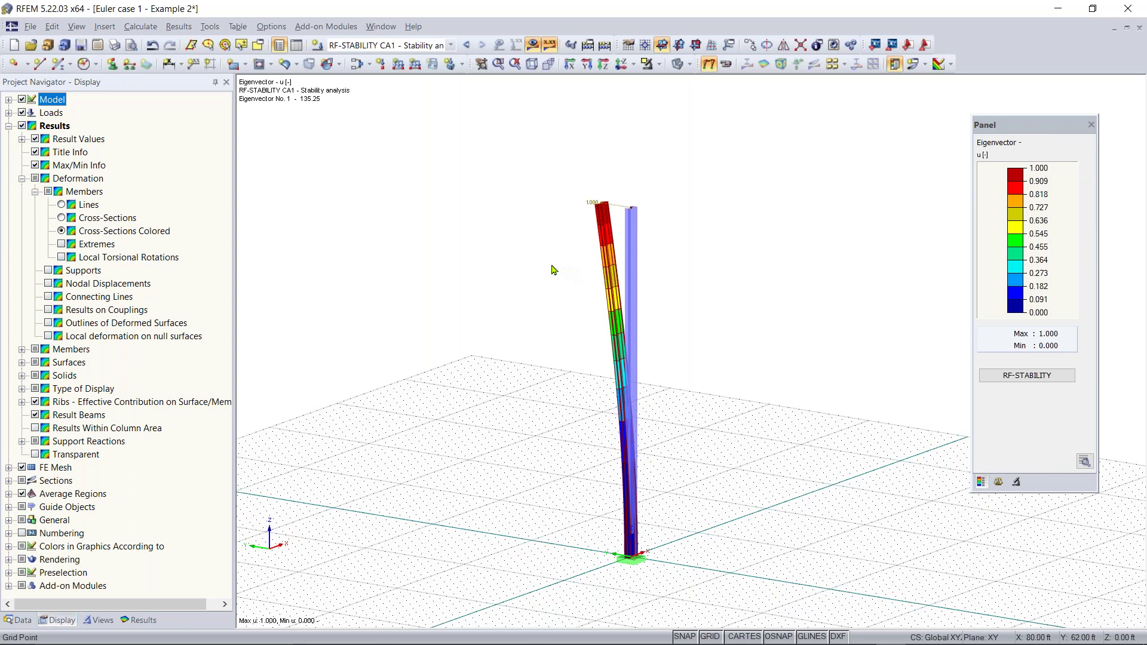
{"action": "middle_click_drag", "start_coordinate": [557, 266], "coordinate": [627, 266], "text": "ctrl"}
Step: Compare the column's buckling shapes for eigenvectors 2, 3 and 4, and return to eigenvector 1
{"action": "left_click", "coordinate": [998, 482]}
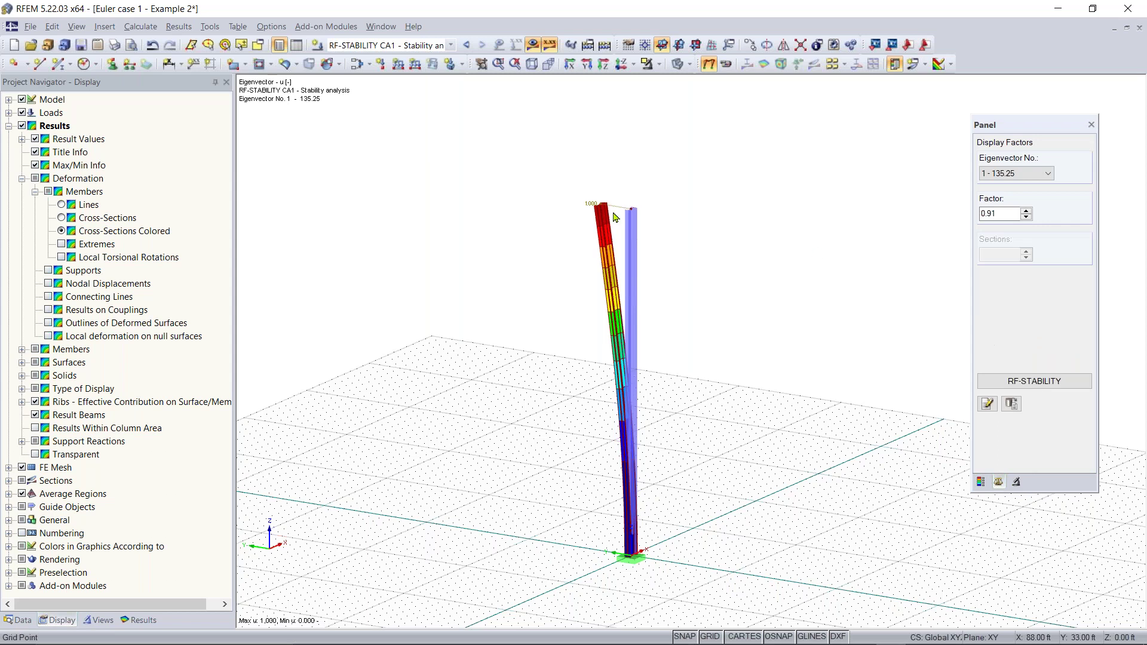
{"action": "scroll", "coordinate": [633, 252], "scroll_direction": "up", "scroll_amount": 2}
{"action": "middle_click_drag", "start_coordinate": [717, 320], "coordinate": [694, 282]}
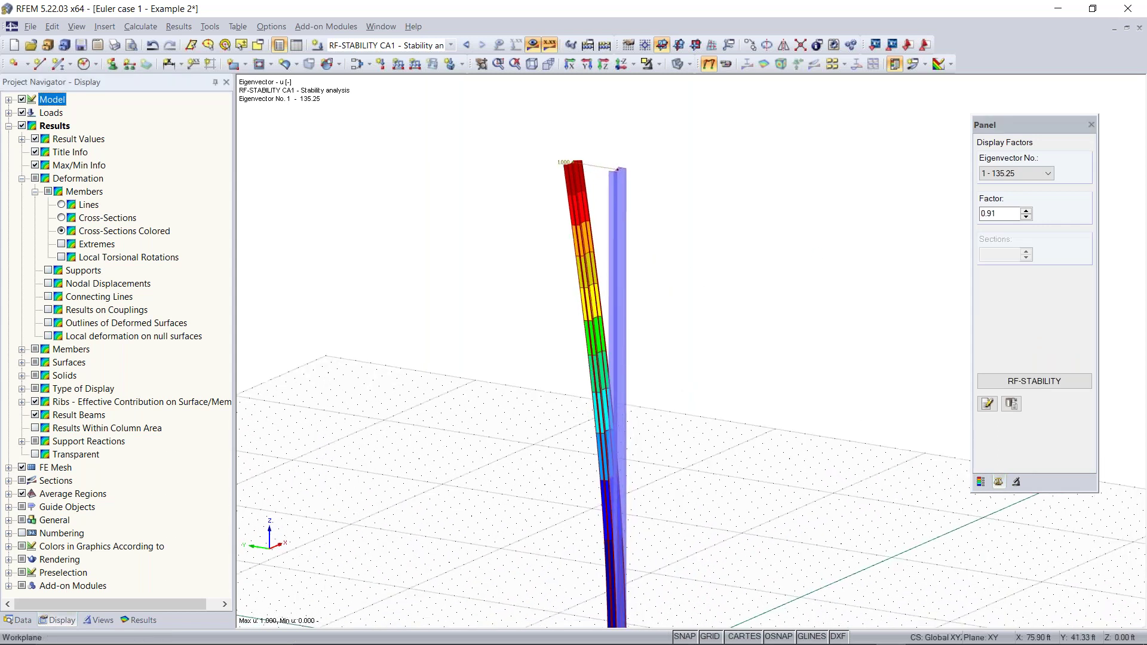
{"action": "scroll", "coordinate": [694, 277], "scroll_direction": "down", "scroll_amount": 2}
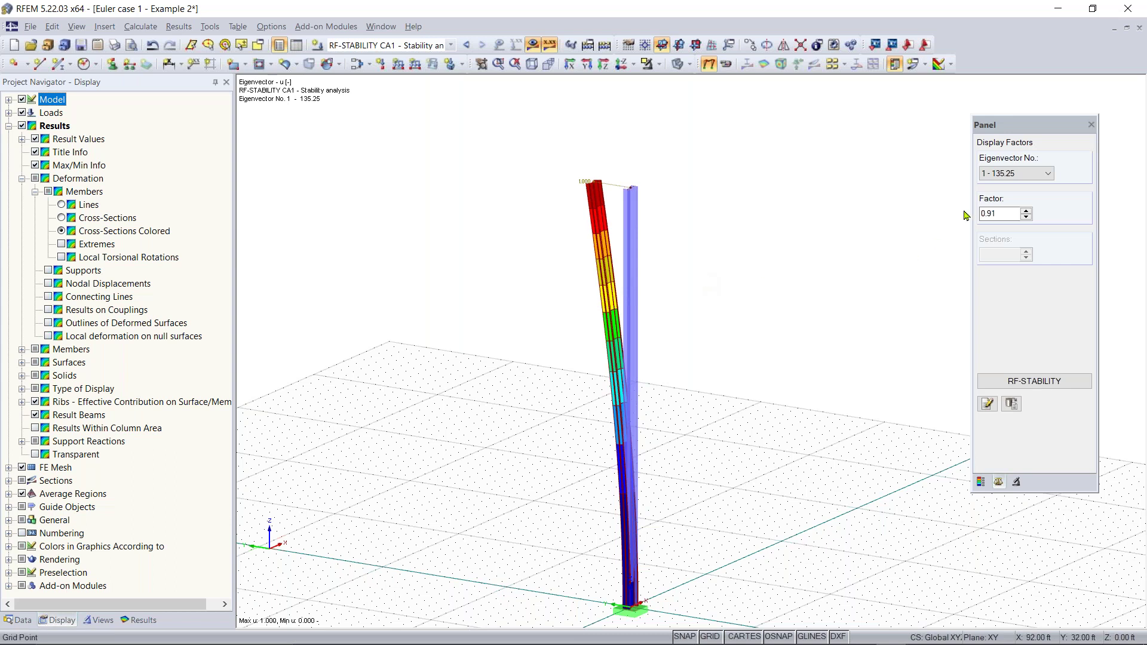
{"action": "left_click", "coordinate": [1037, 175]}
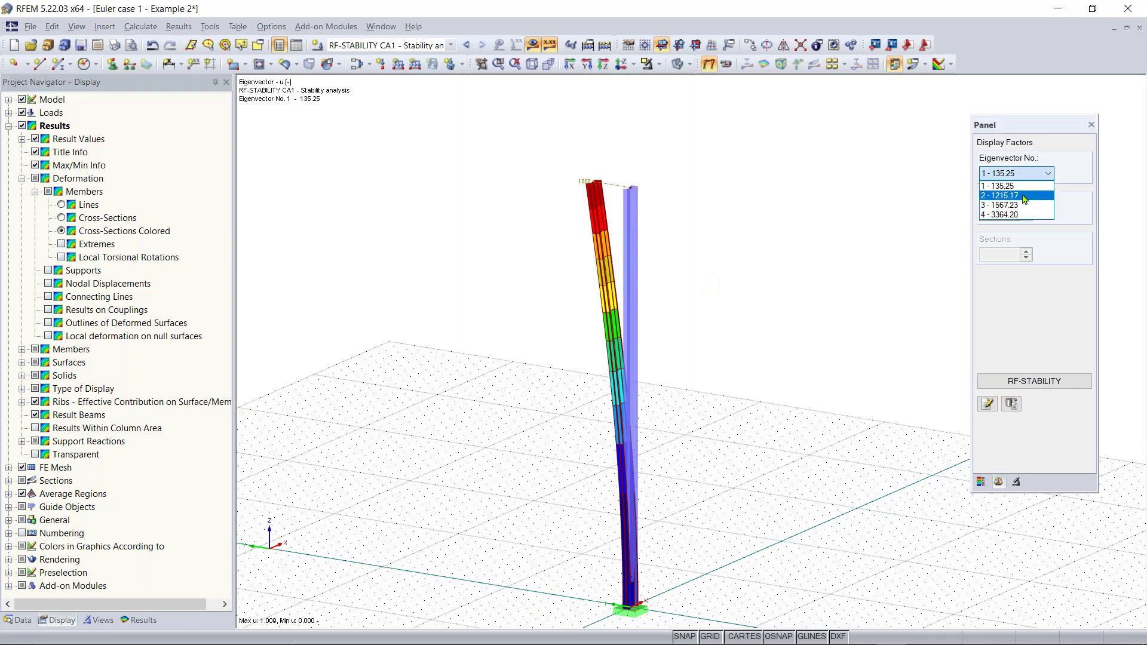
{"action": "left_click", "coordinate": [1025, 199]}
{"action": "left_click", "coordinate": [1016, 176]}
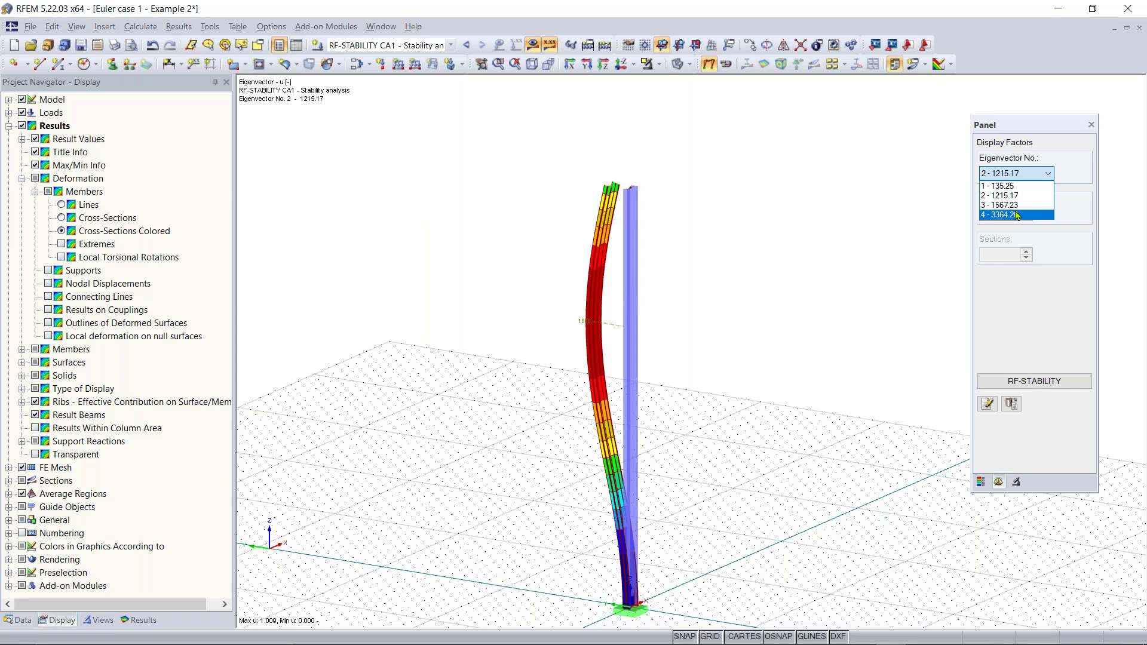
{"action": "left_click", "coordinate": [1009, 205]}
{"action": "left_click", "coordinate": [1017, 173]}
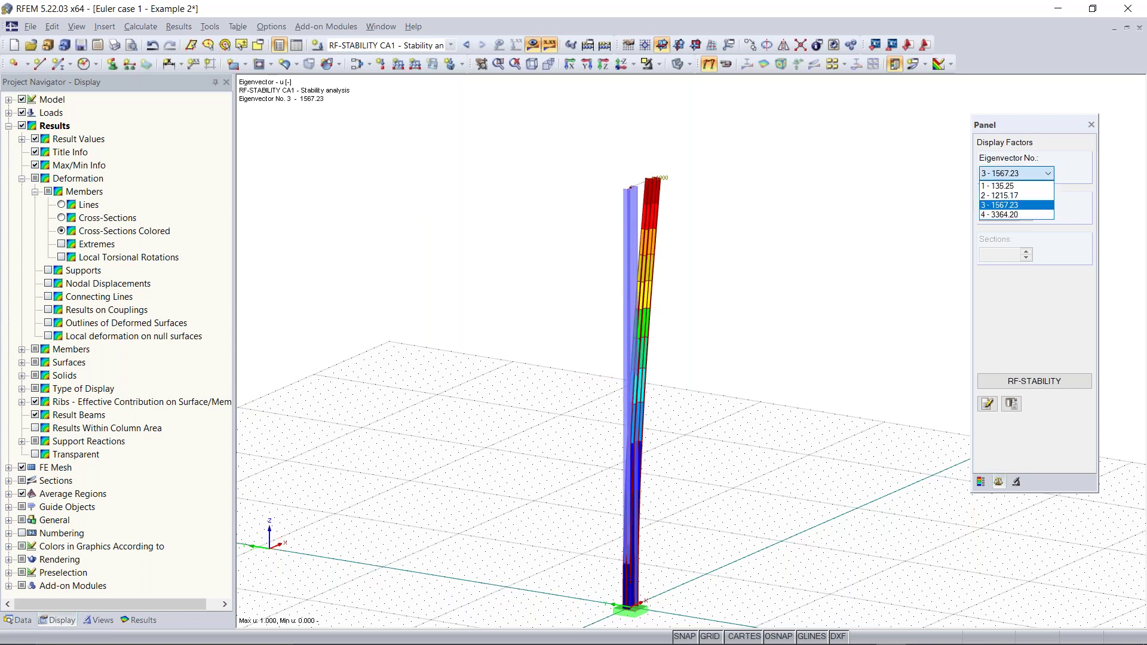
{"action": "left_click", "coordinate": [1016, 214]}
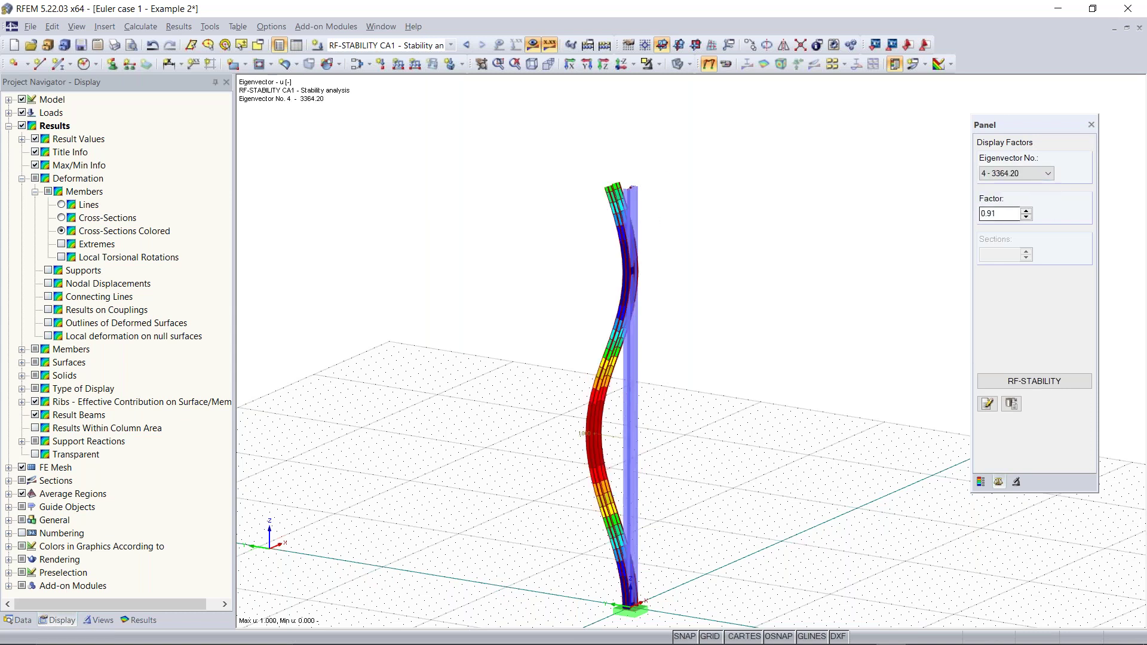
{"action": "left_click", "coordinate": [1017, 173]}
{"action": "left_click", "coordinate": [1009, 183]}
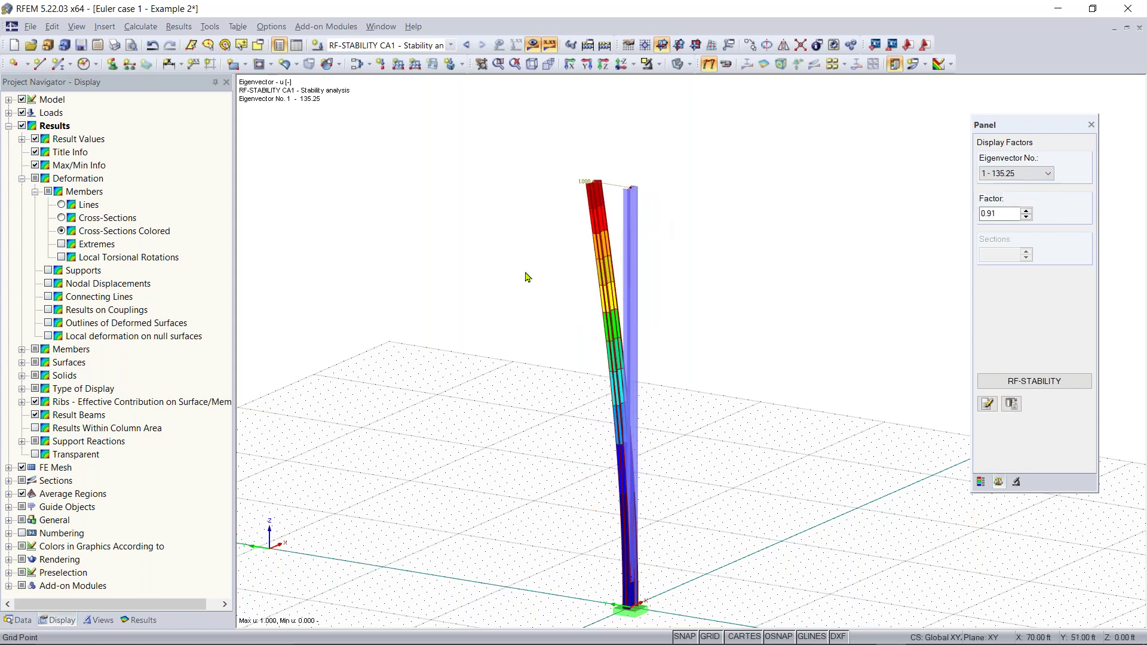
{"action": "right_click", "coordinate": [562, 281]}
{"action": "left_click", "coordinate": [554, 295]}
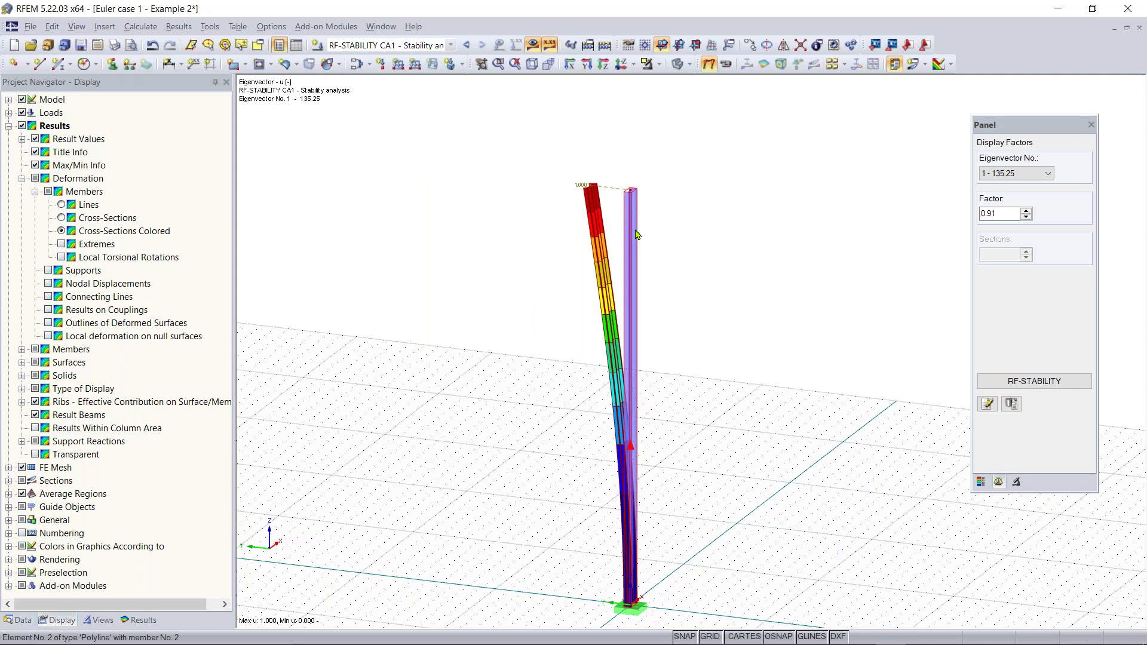
{"action": "mouse_move", "coordinate": [637, 234]}
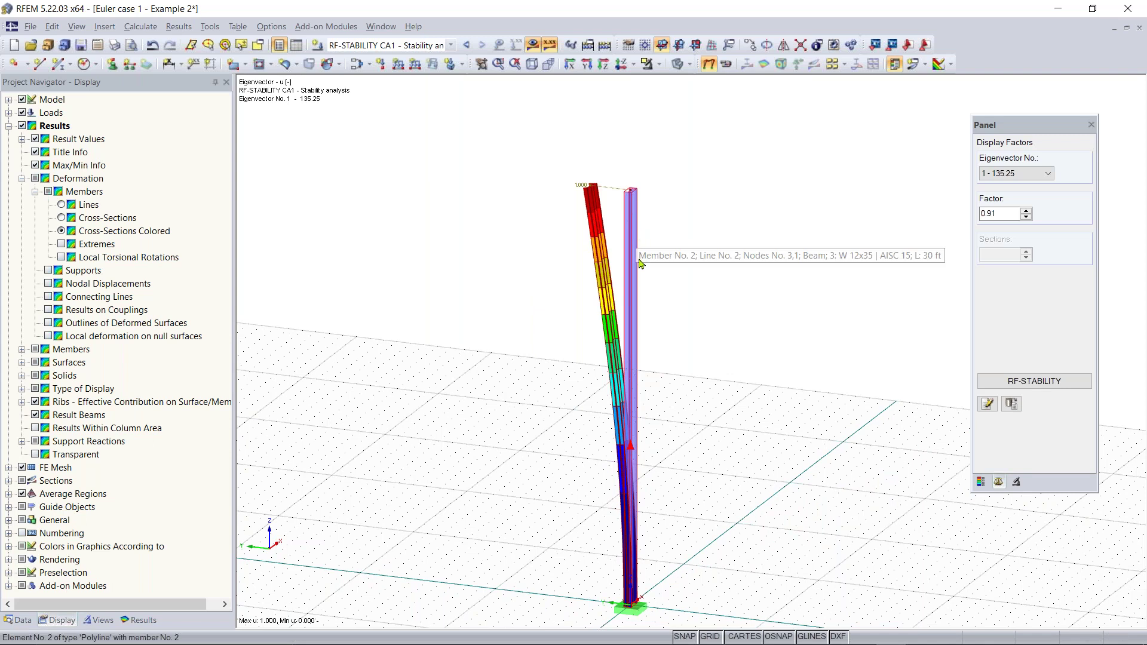
Step: Examine the column's W 12x35 cross-section properties, focusing on the moment of inertia about the z-axis
{"action": "middle_click_drag", "start_coordinate": [570, 197], "coordinate": [735, 255], "text": "ctrl"}
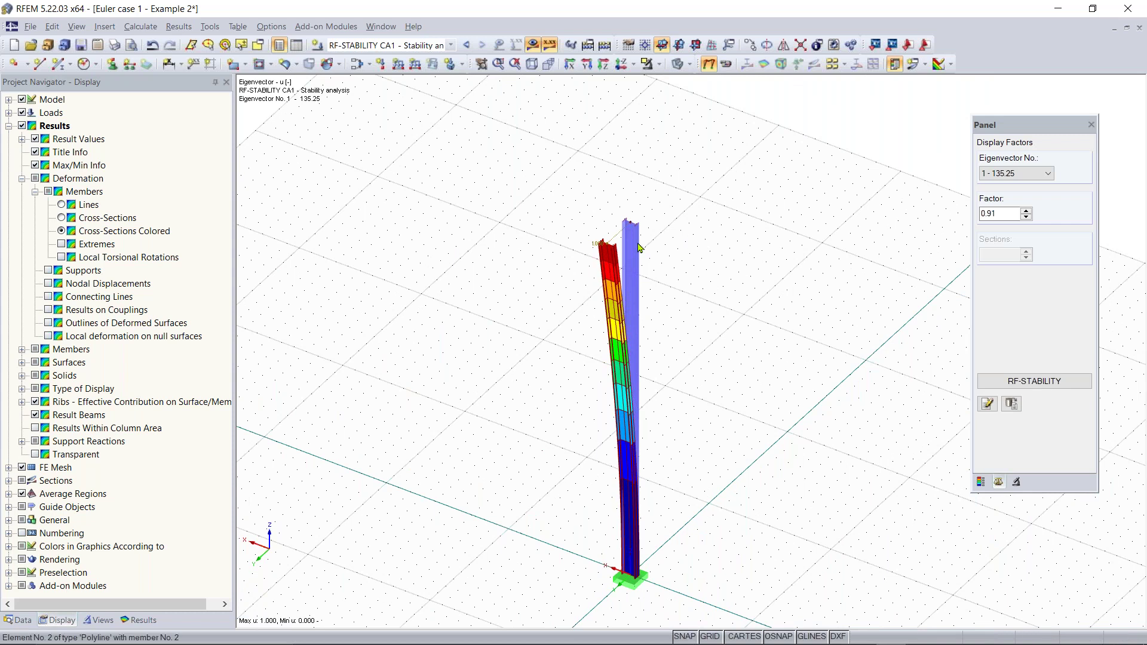
{"action": "scroll", "coordinate": [629, 223], "scroll_direction": "up", "scroll_amount": 5}
{"action": "middle_click_drag", "start_coordinate": [695, 185], "coordinate": [688, 221]}
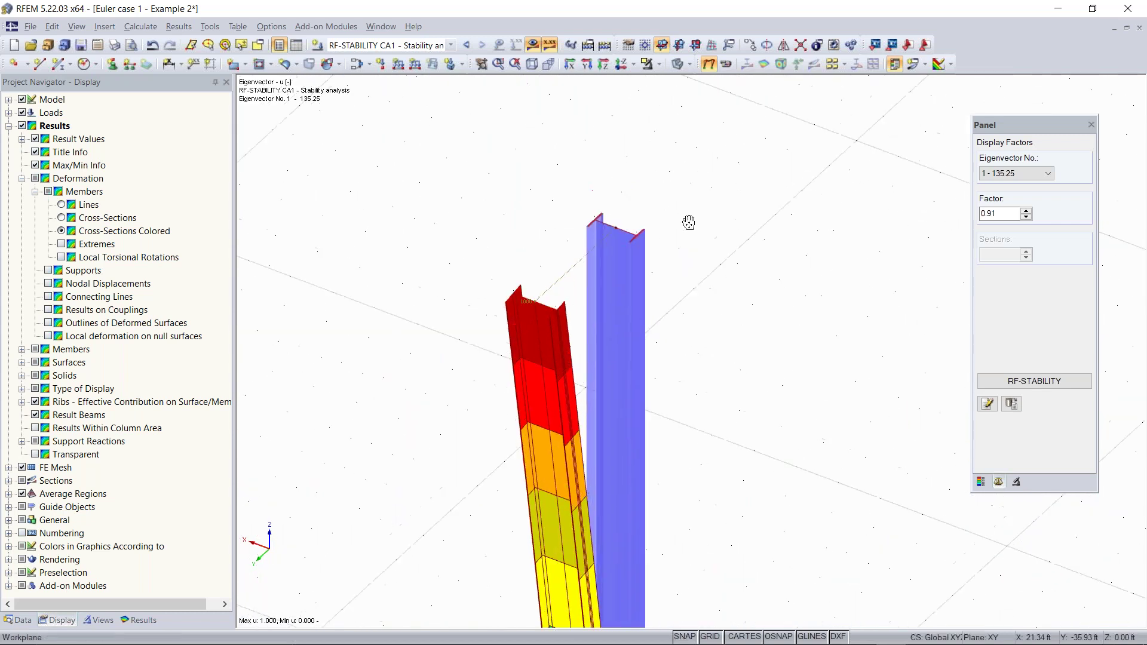
{"action": "scroll", "coordinate": [687, 220], "scroll_direction": "up", "scroll_amount": 3}
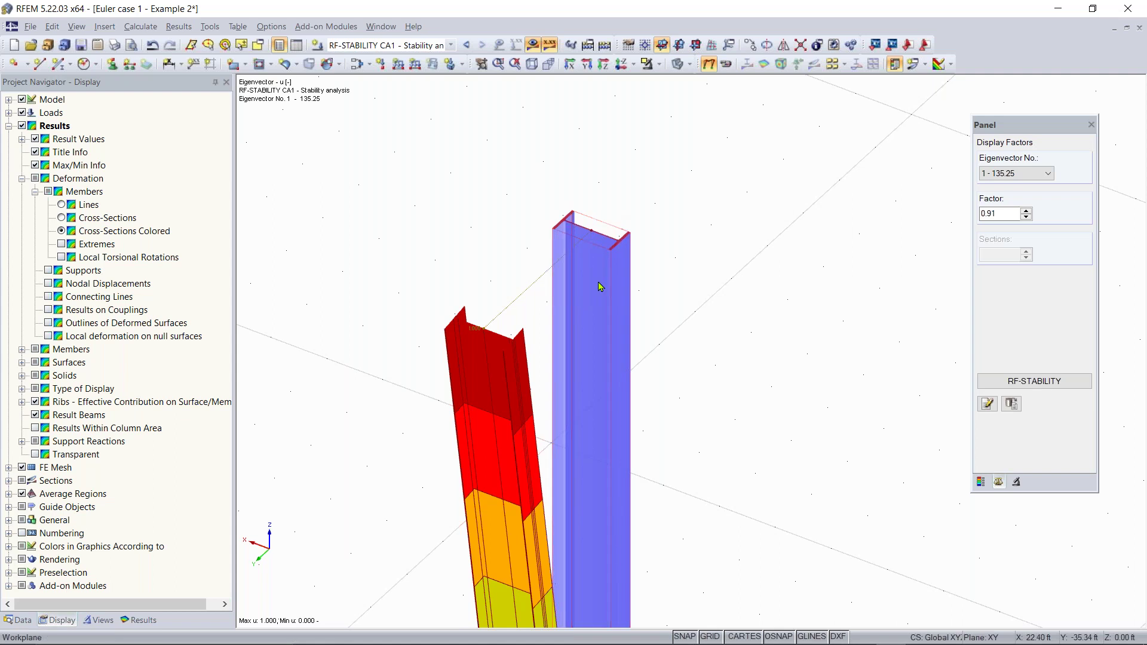
{"action": "double_click", "coordinate": [598, 317]}
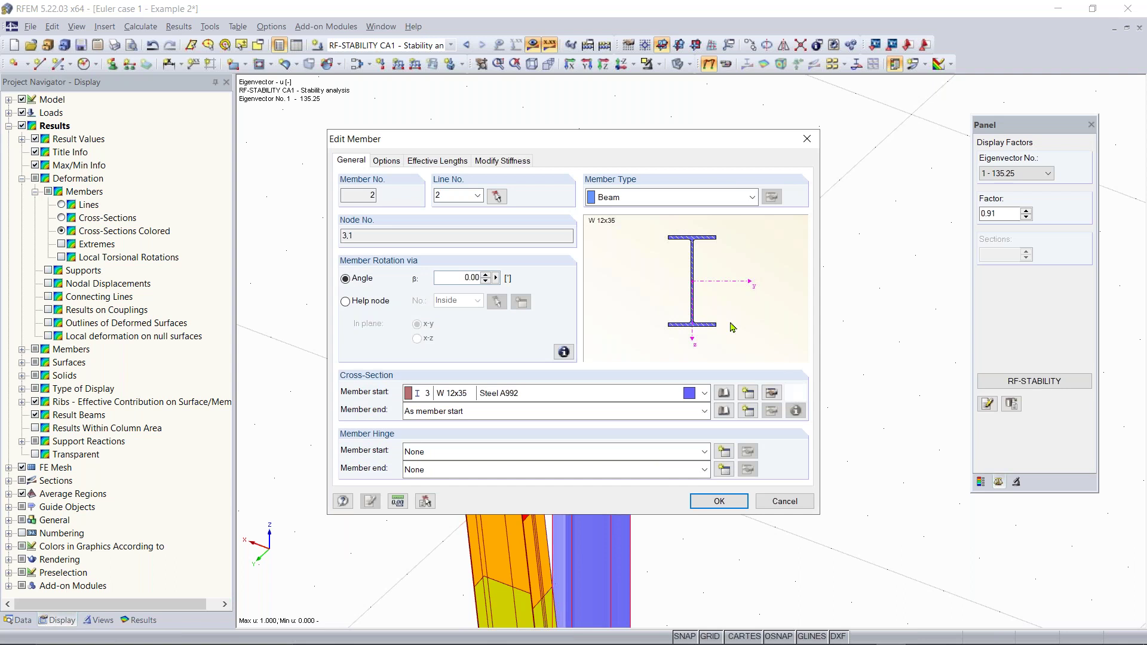
{"action": "left_click", "coordinate": [795, 392]}
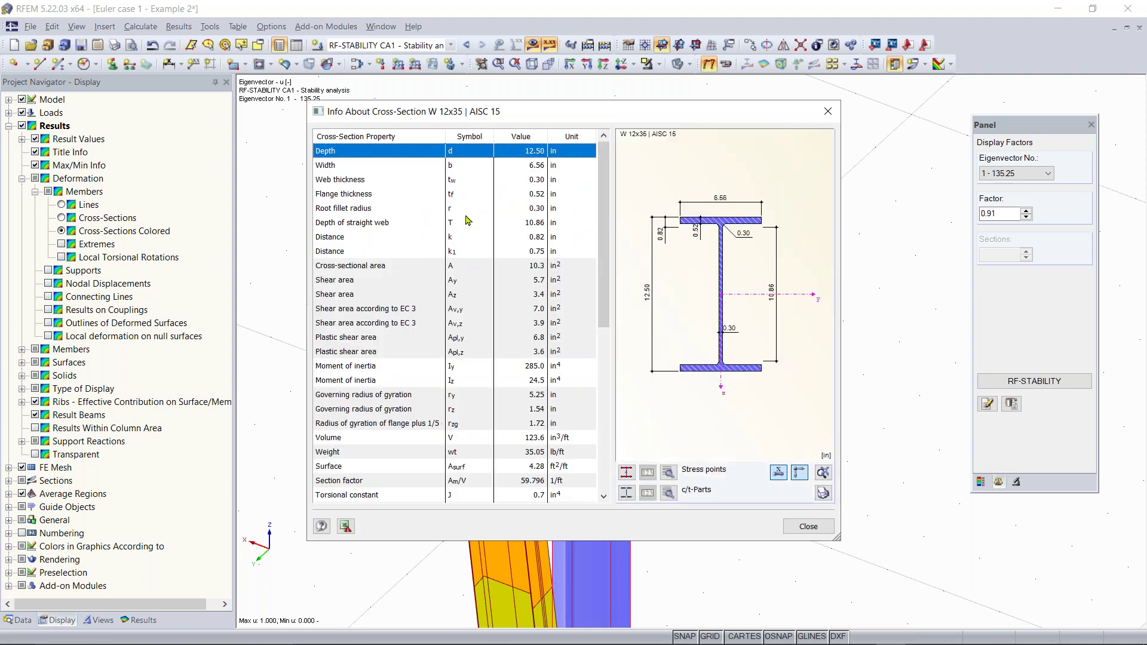
{"action": "scroll", "coordinate": [467, 220], "scroll_direction": "down", "scroll_amount": 2}
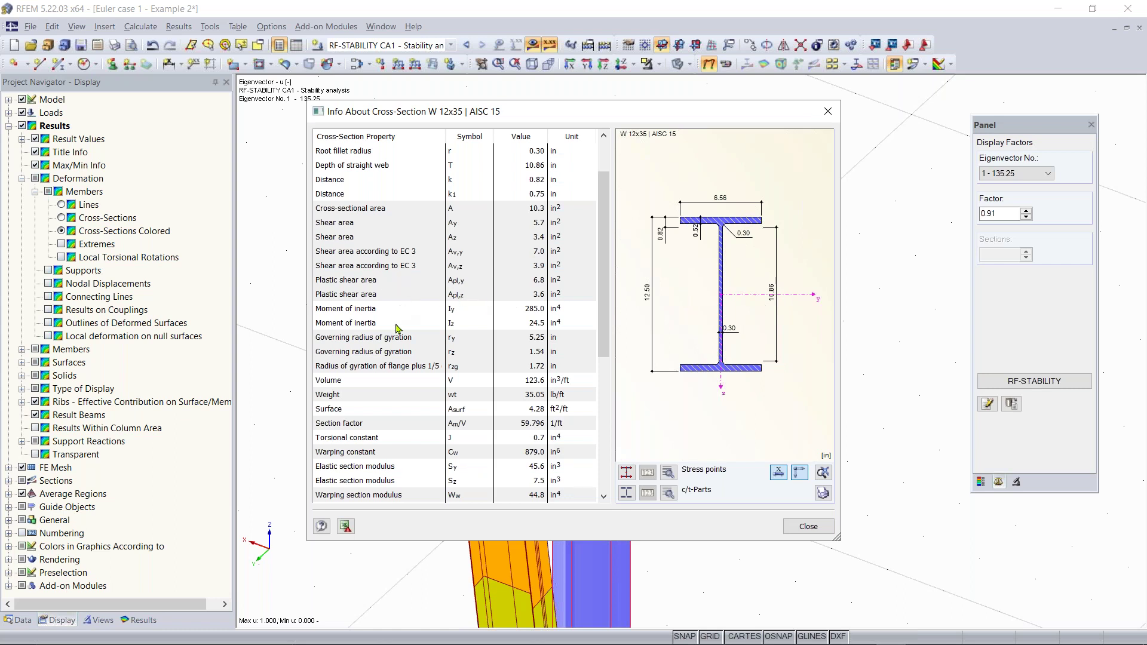
{"action": "left_click", "coordinate": [475, 323]}
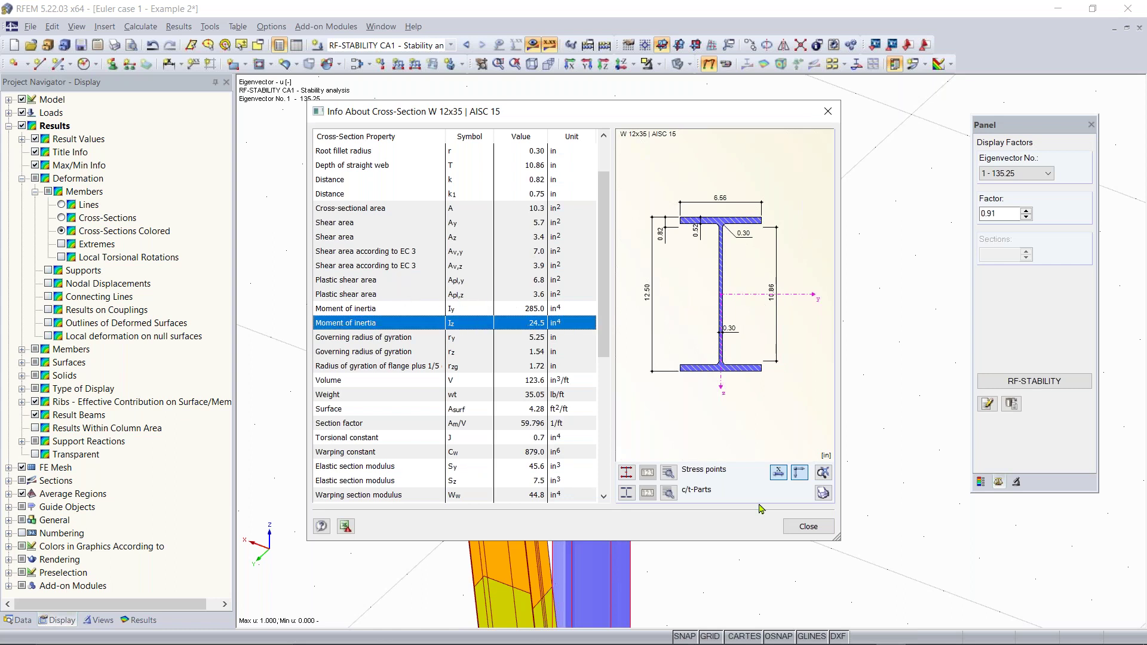
{"action": "left_click", "coordinate": [808, 524]}
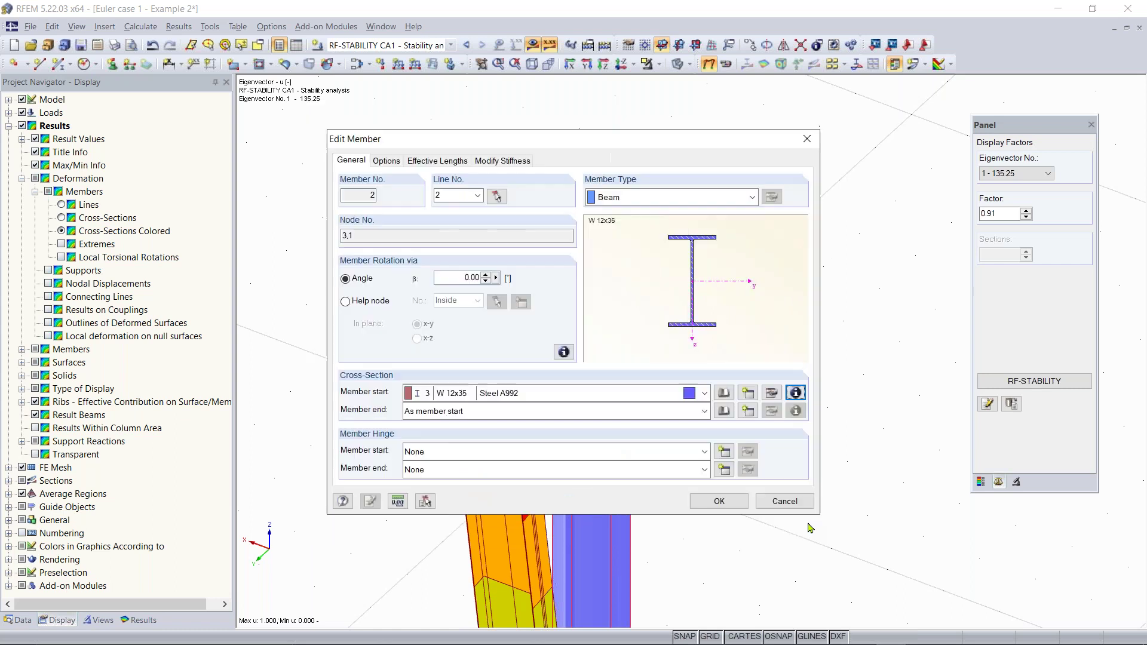
{"action": "left_click", "coordinate": [720, 502]}
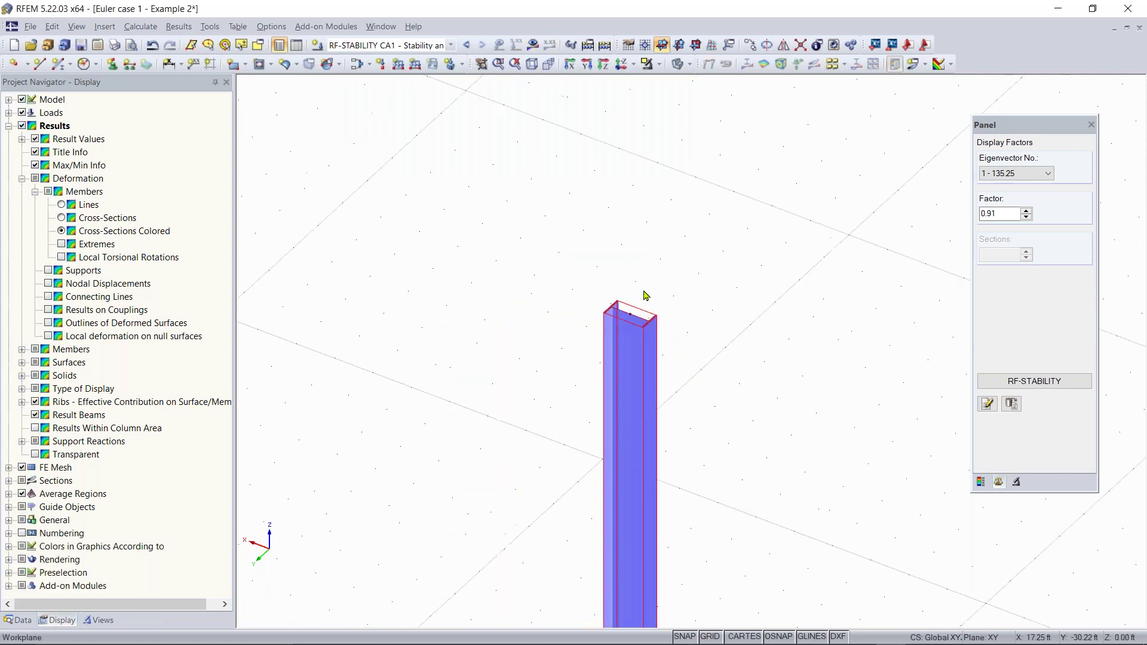
Step: Recalculate the RF-STABILITY analysis and review the column's critical load factors, effective lengths and critical loads
{"action": "scroll", "coordinate": [700, 348], "scroll_direction": "down", "scroll_amount": 1}
{"action": "middle_click_drag", "start_coordinate": [700, 349], "coordinate": [636, 300], "text": "ctrl"}
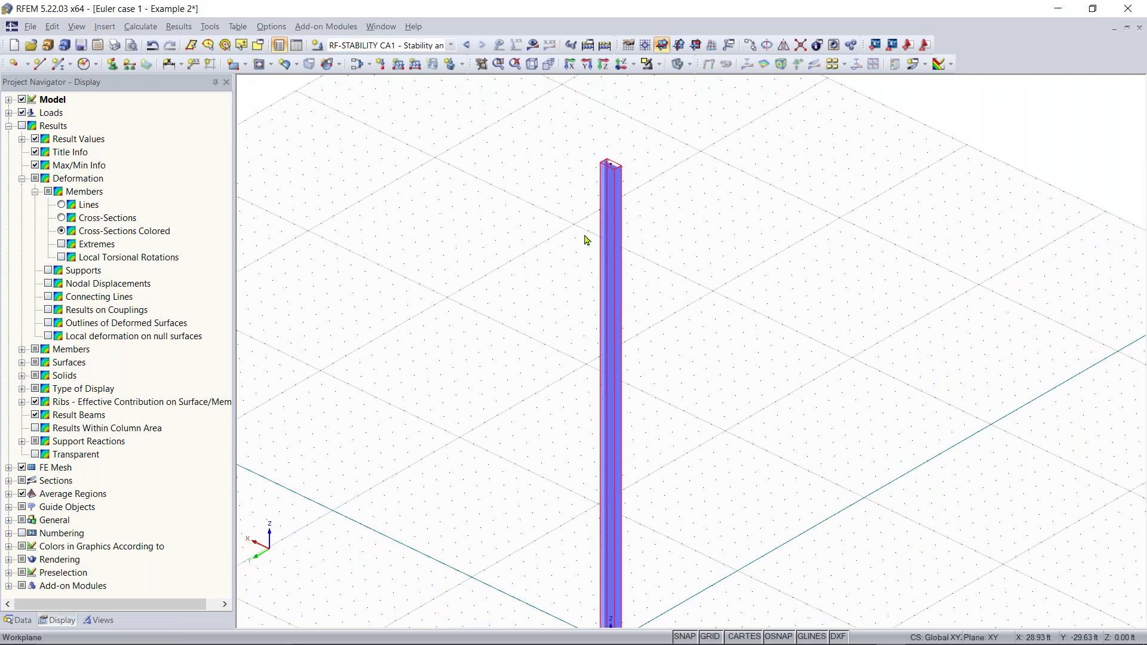
{"action": "left_click", "coordinate": [20, 619]}
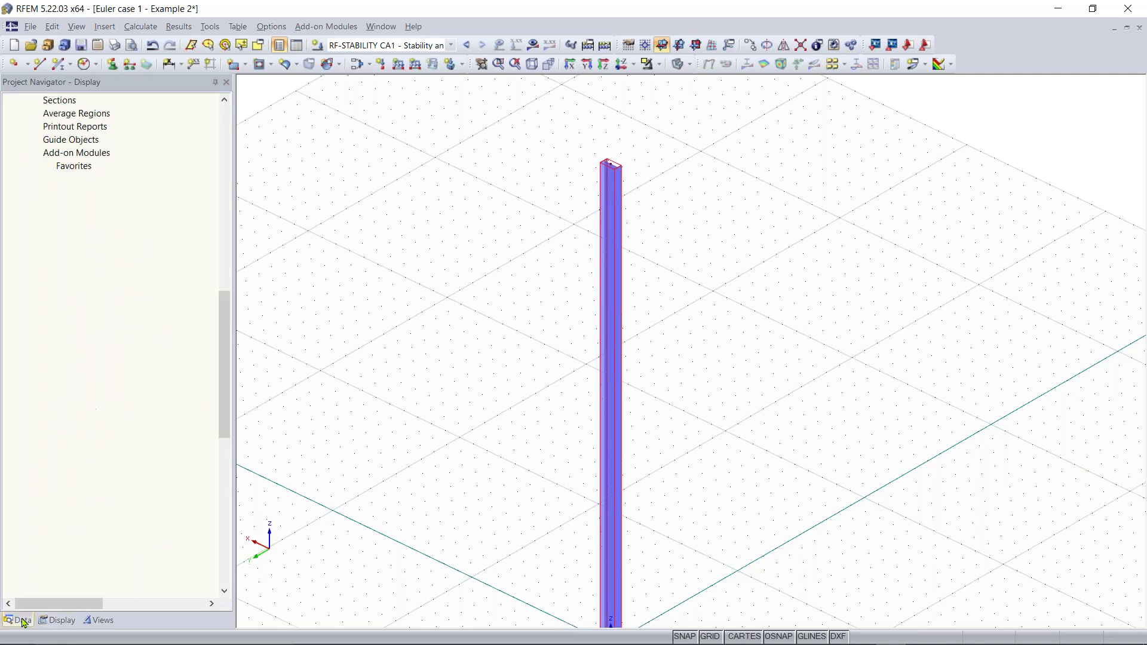
{"action": "double_click", "coordinate": [121, 299]}
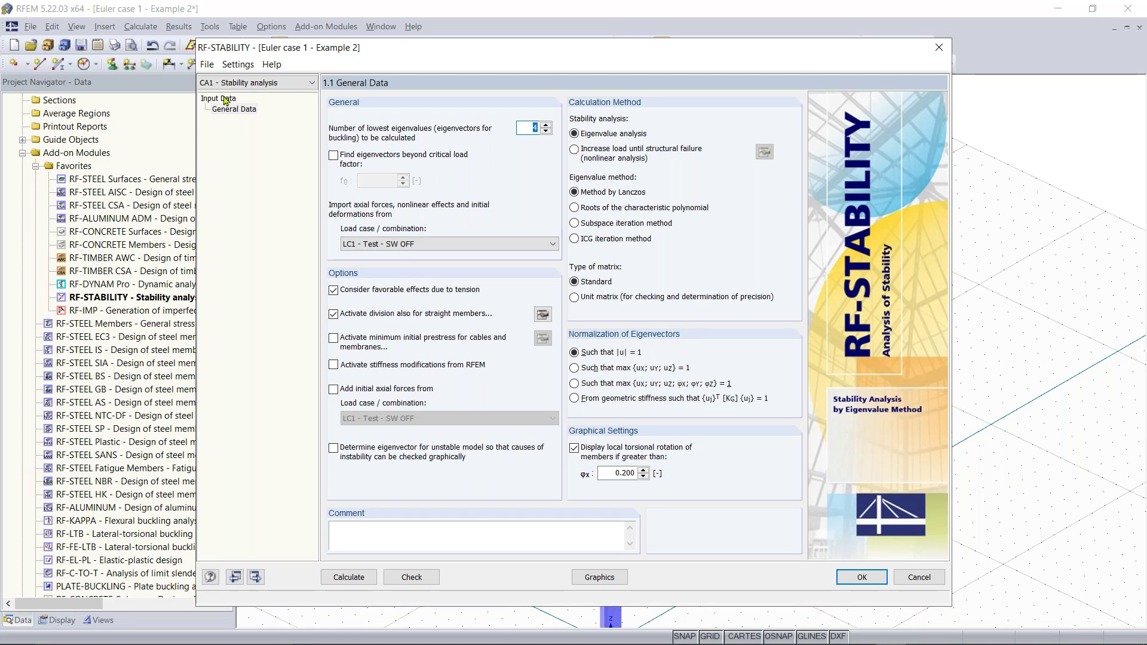
{"action": "left_click", "coordinate": [360, 575]}
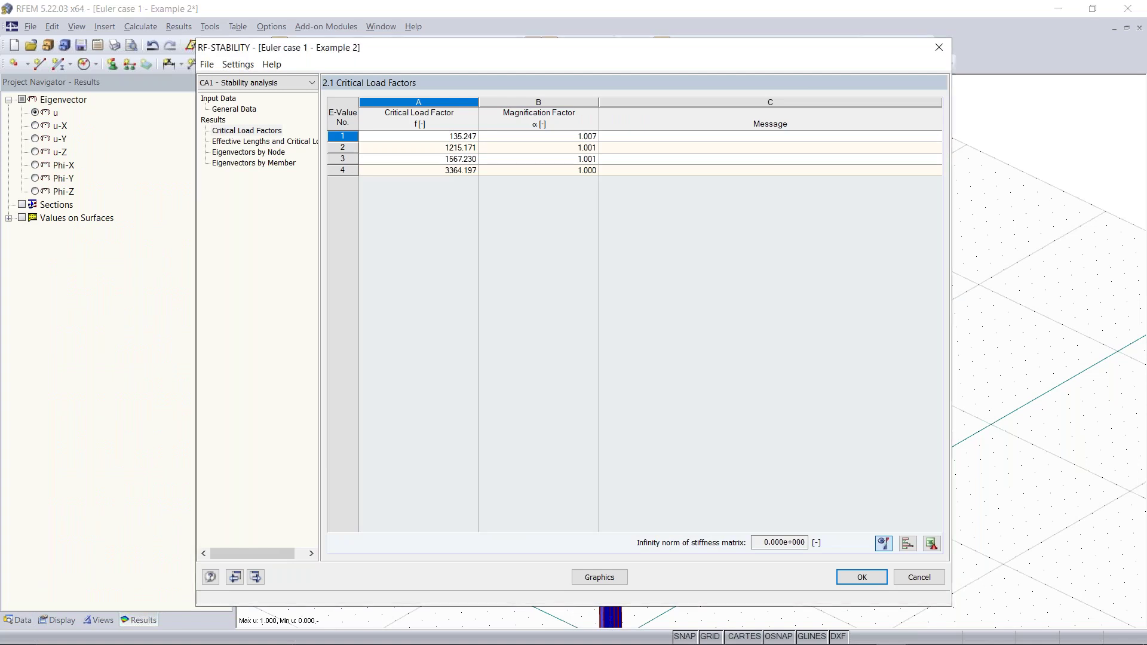
{"action": "left_click", "coordinate": [303, 143]}
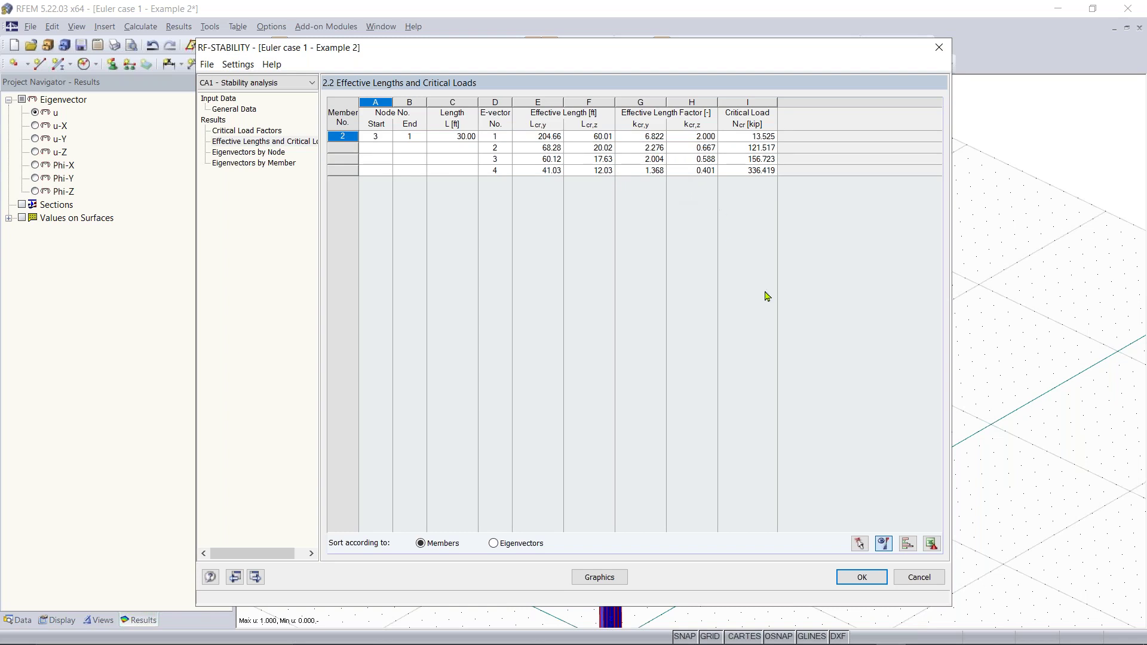
{"action": "left_click", "coordinate": [861, 577]}
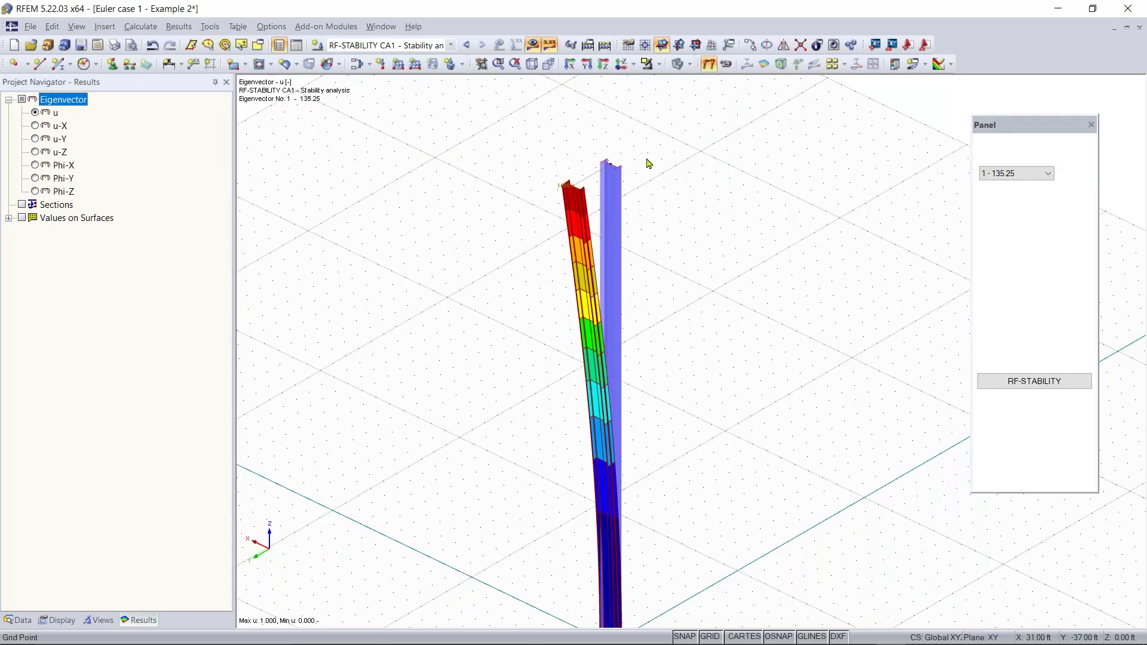
Step: In load case LC1 - Test - SW OFF, set the vertical force PZ at the column top to -14 kip
{"action": "left_click", "coordinate": [450, 44]}
{"action": "left_click", "coordinate": [432, 47]}
{"action": "left_click", "coordinate": [439, 46]}
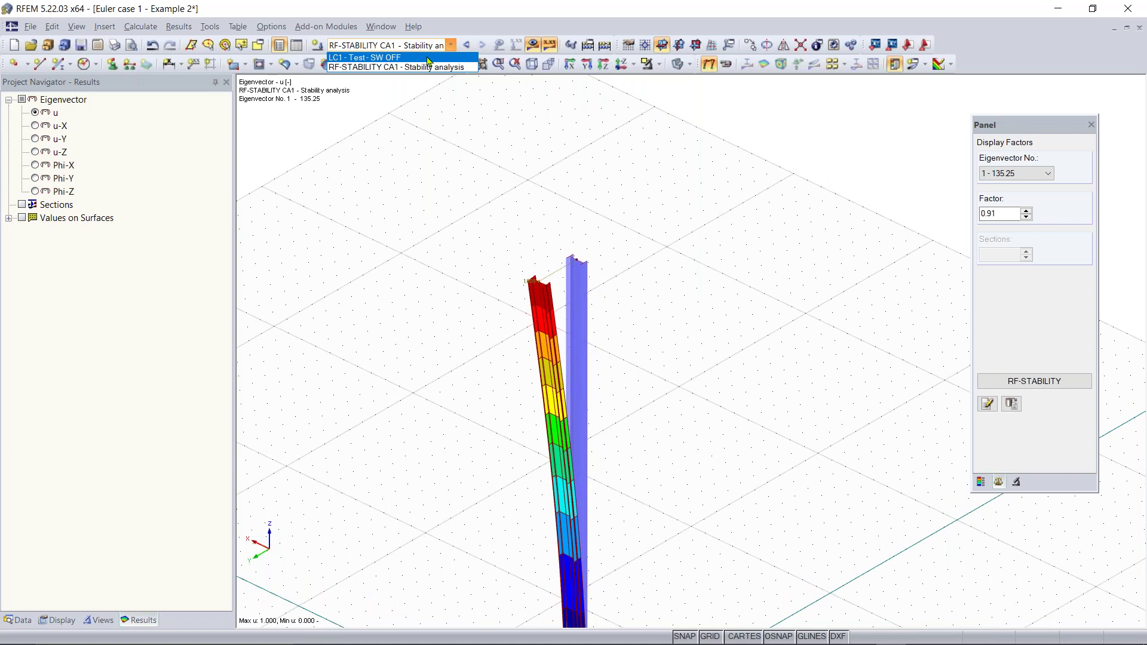
{"action": "left_click", "coordinate": [428, 58]}
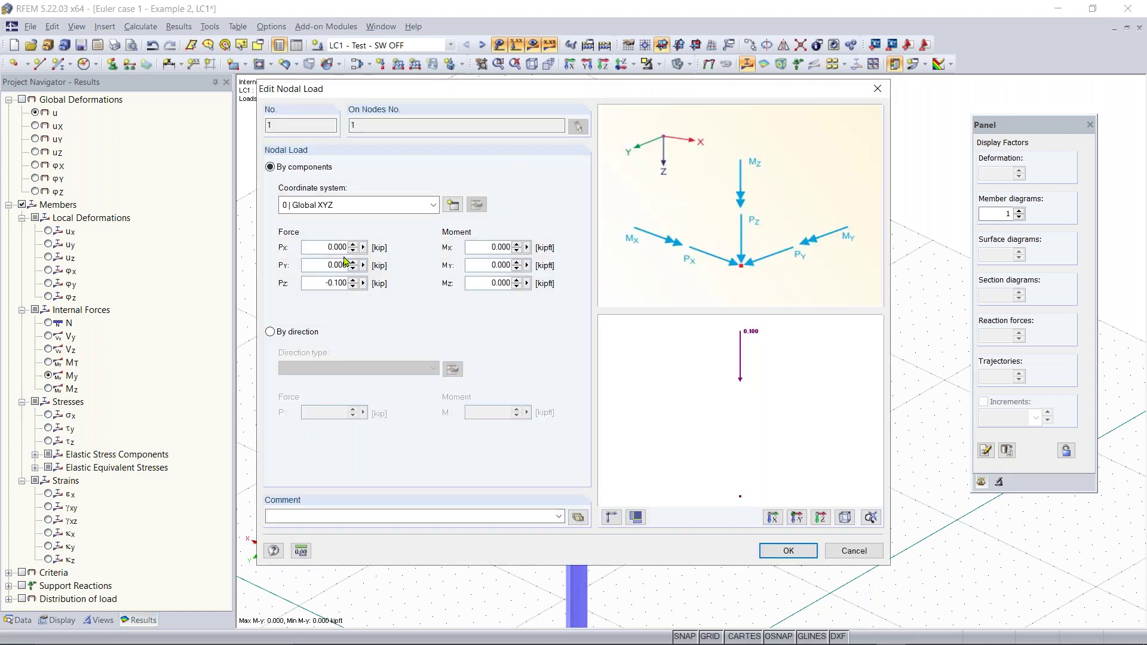
{"action": "double_click", "coordinate": [346, 283]}
{"action": "type", "text": "-14"}
{"action": "left_click", "coordinate": [766, 555]}
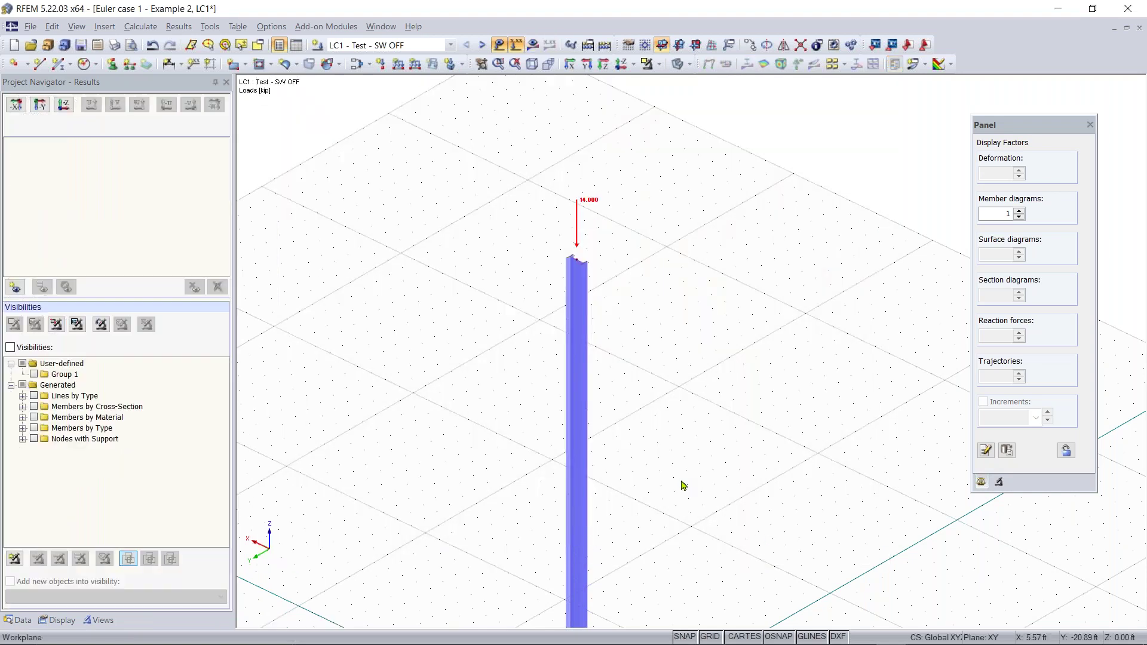
Step: Try to calculate load case LC1 with the 14 kip load and read the calculation error description
{"action": "scroll", "coordinate": [668, 499], "scroll_direction": "down", "scroll_amount": 6}
{"action": "scroll", "coordinate": [685, 510], "scroll_direction": "up", "scroll_amount": 3}
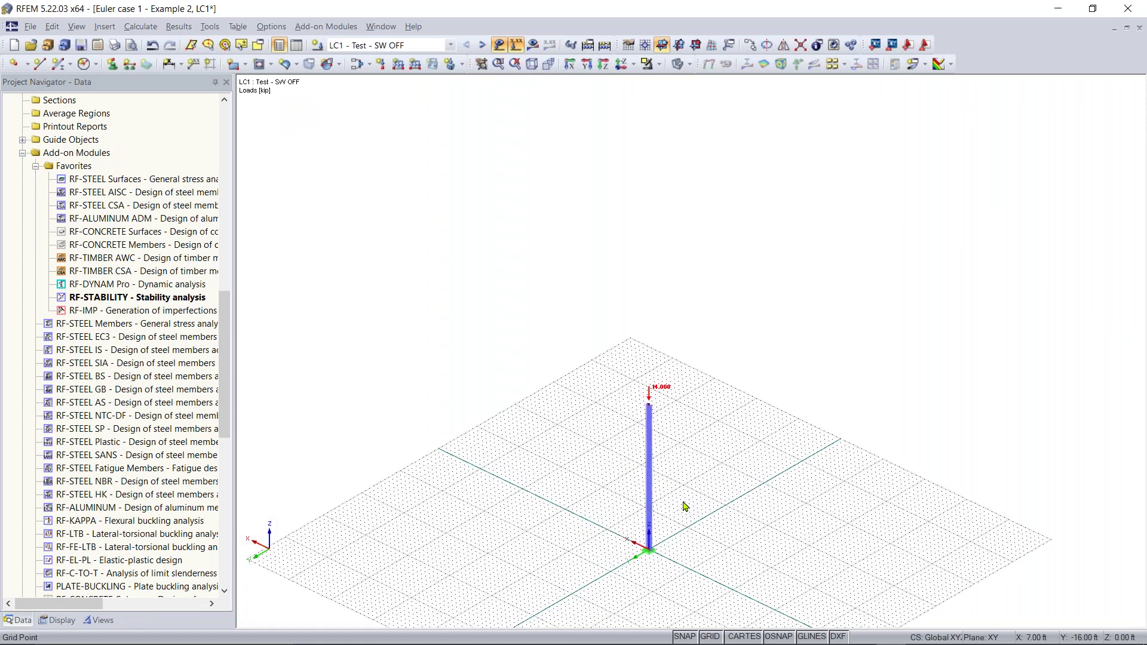
{"action": "middle_click_drag", "start_coordinate": [685, 510], "coordinate": [689, 351]}
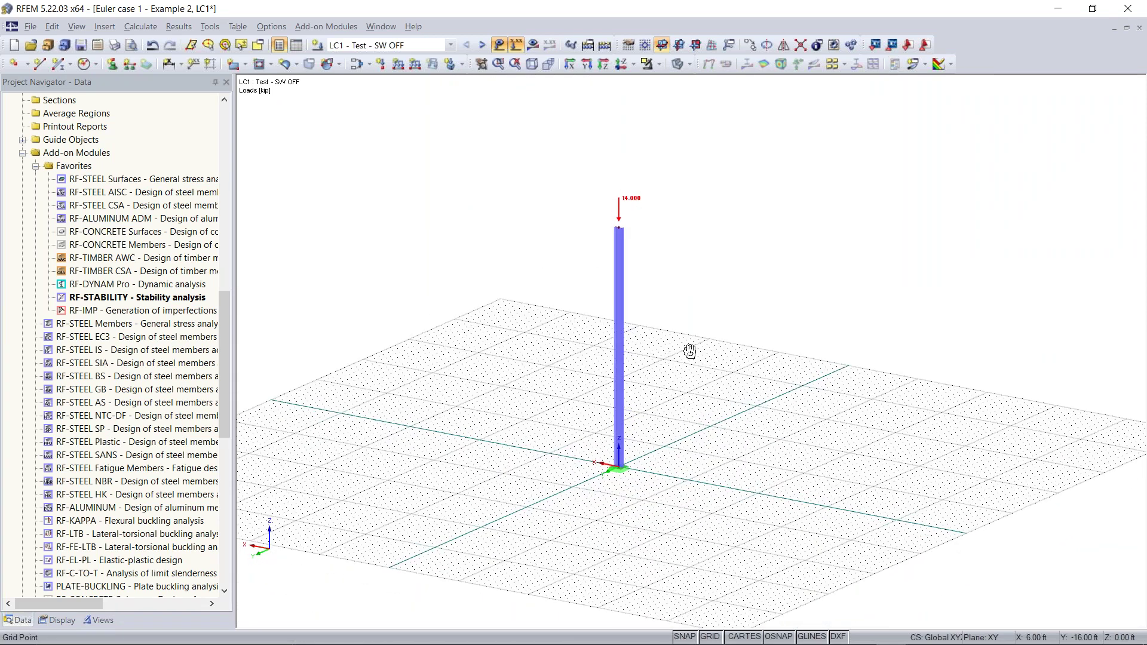
{"action": "scroll", "coordinate": [685, 377], "scroll_direction": "up", "scroll_amount": 1}
{"action": "scroll", "coordinate": [686, 376], "scroll_direction": "up", "scroll_amount": 1}
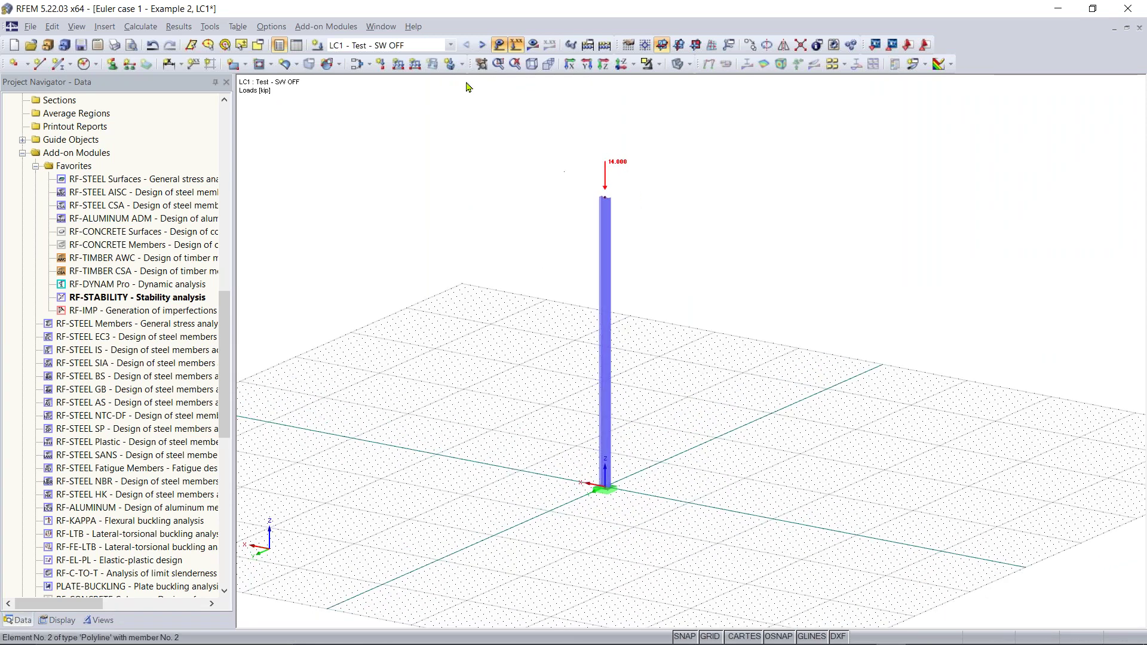
{"action": "left_click", "coordinate": [532, 46]}
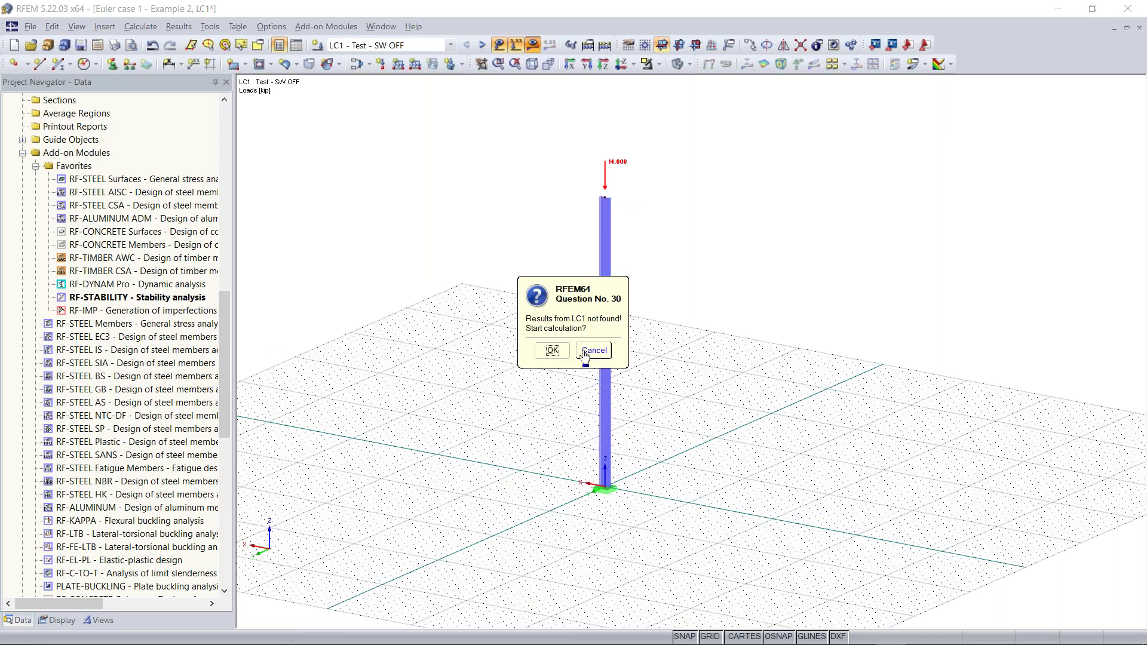
{"action": "left_click", "coordinate": [553, 350]}
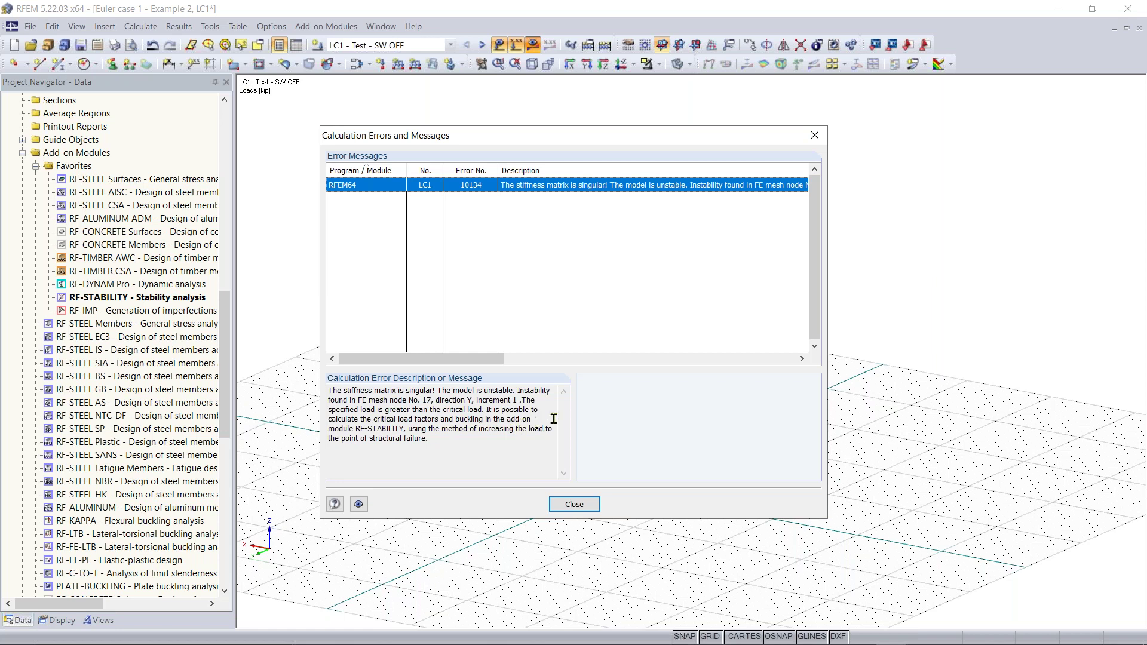
{"action": "left_click", "coordinate": [572, 505]}
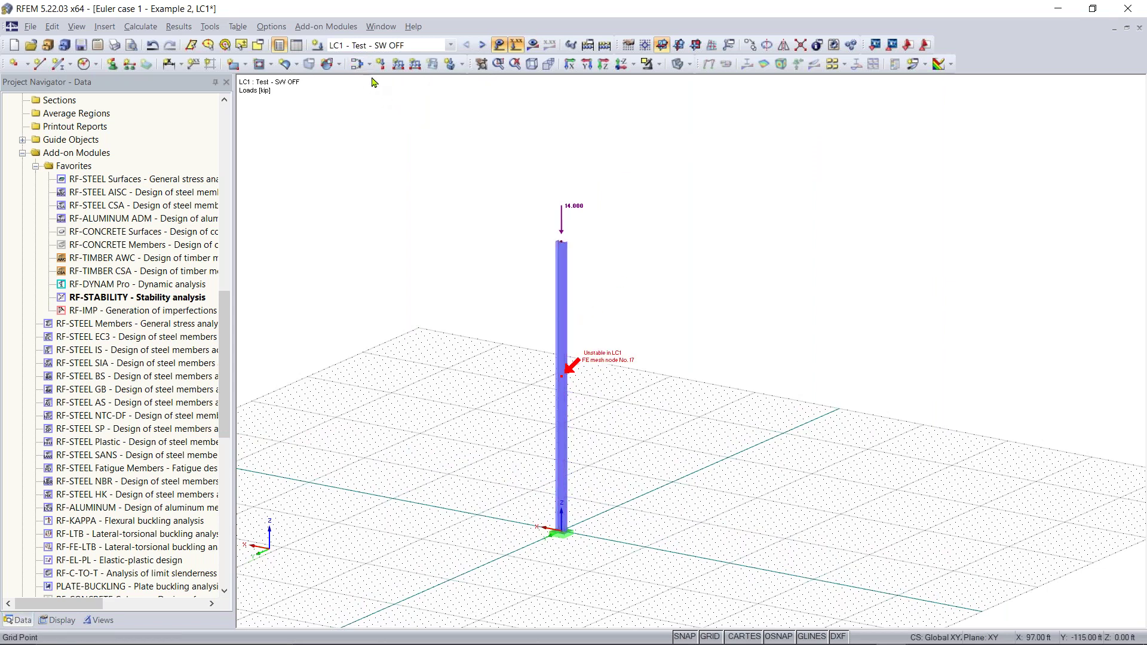
Step: Set load case LC1's method of analysis to geometrically linear analysis
{"action": "left_click", "coordinate": [369, 65]}
{"action": "left_click", "coordinate": [374, 81]}
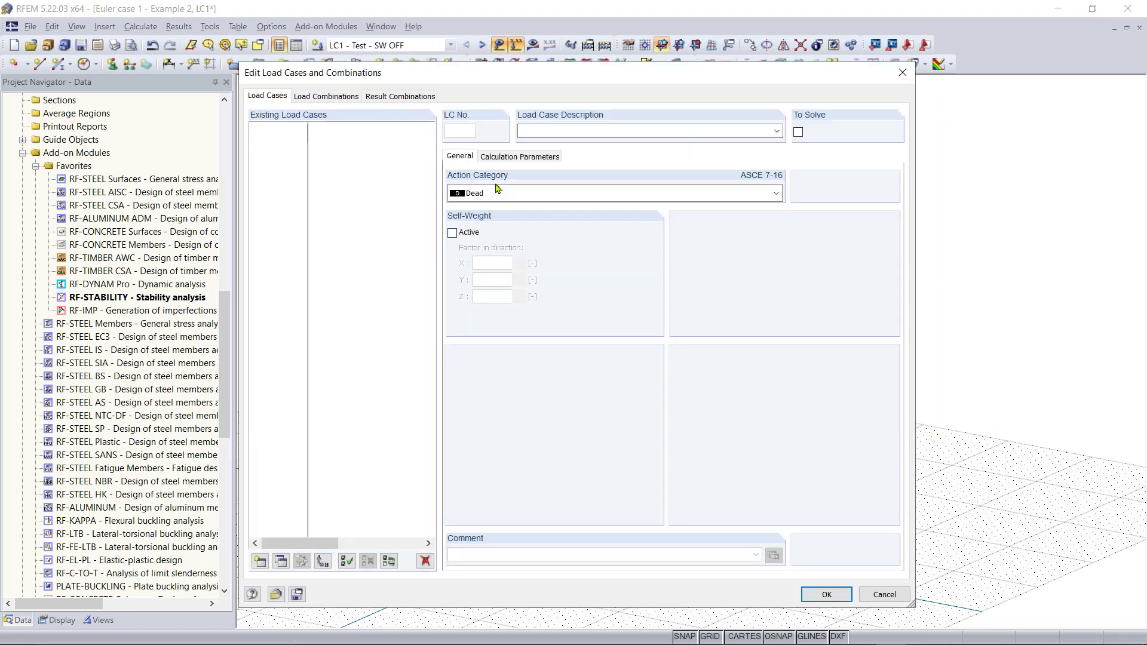
{"action": "left_click", "coordinate": [512, 157]}
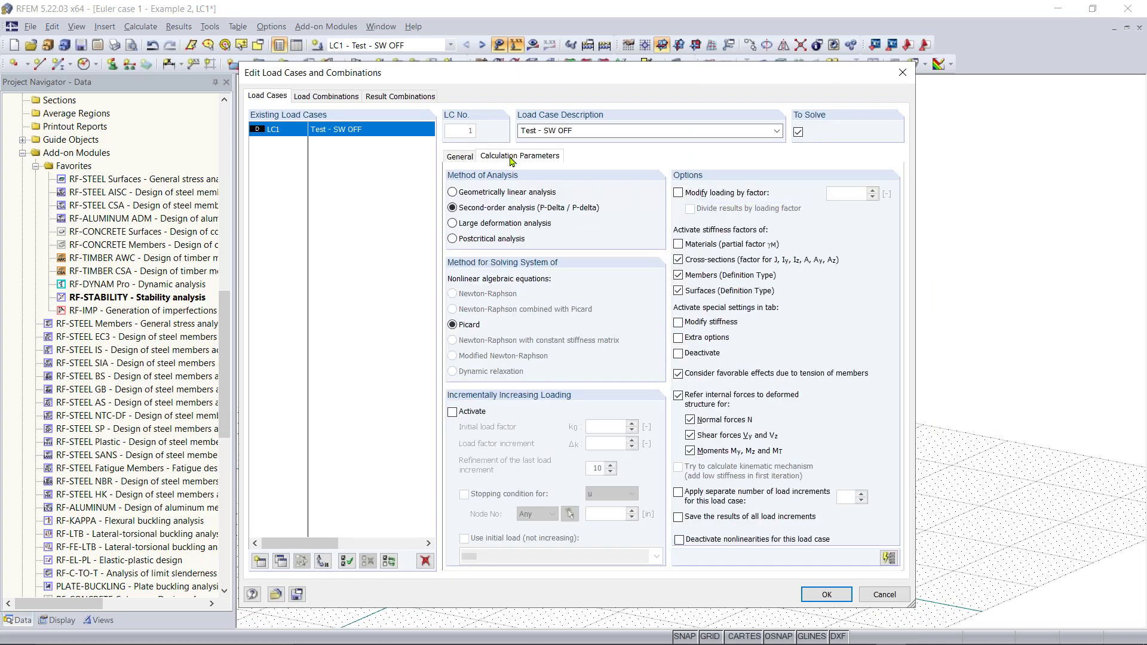
{"action": "left_click", "coordinate": [515, 193]}
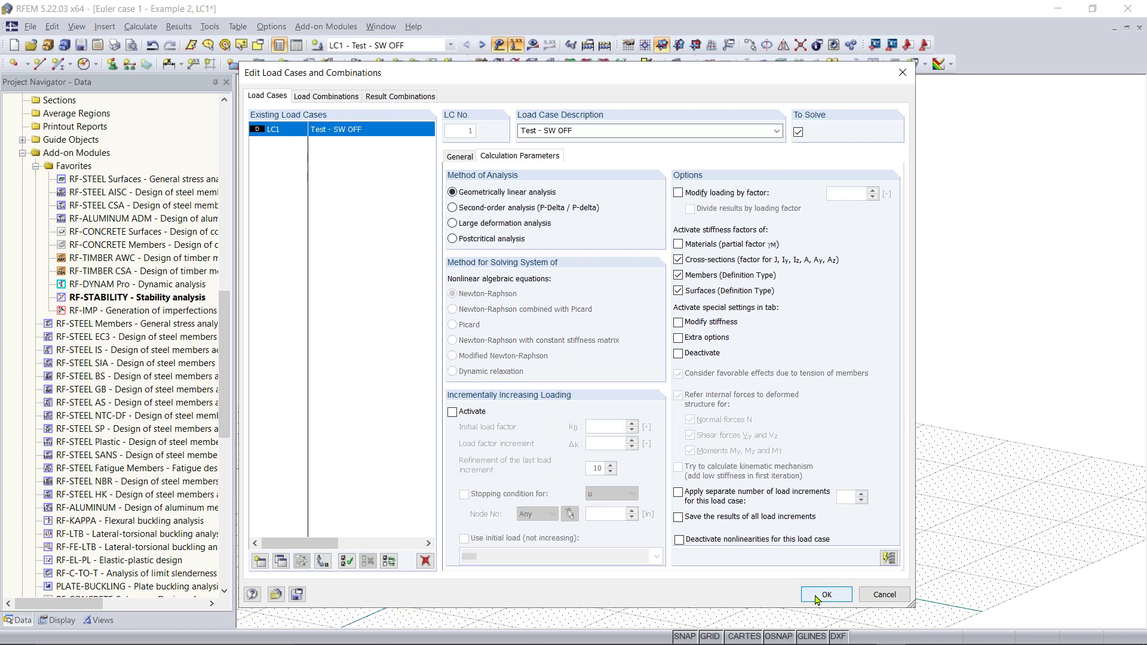
{"action": "left_click", "coordinate": [817, 596]}
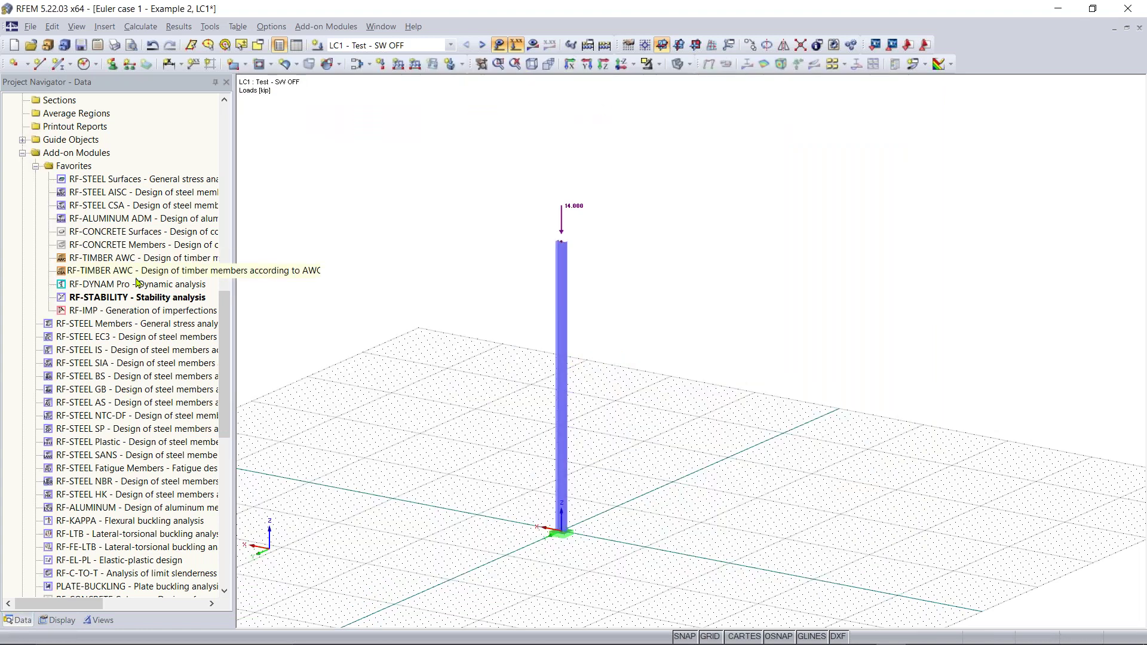
Step: Calculate RF-STABILITY with the 14 kip load and geometrically linear LC1, and review the critical load factors
{"action": "double_click", "coordinate": [124, 298]}
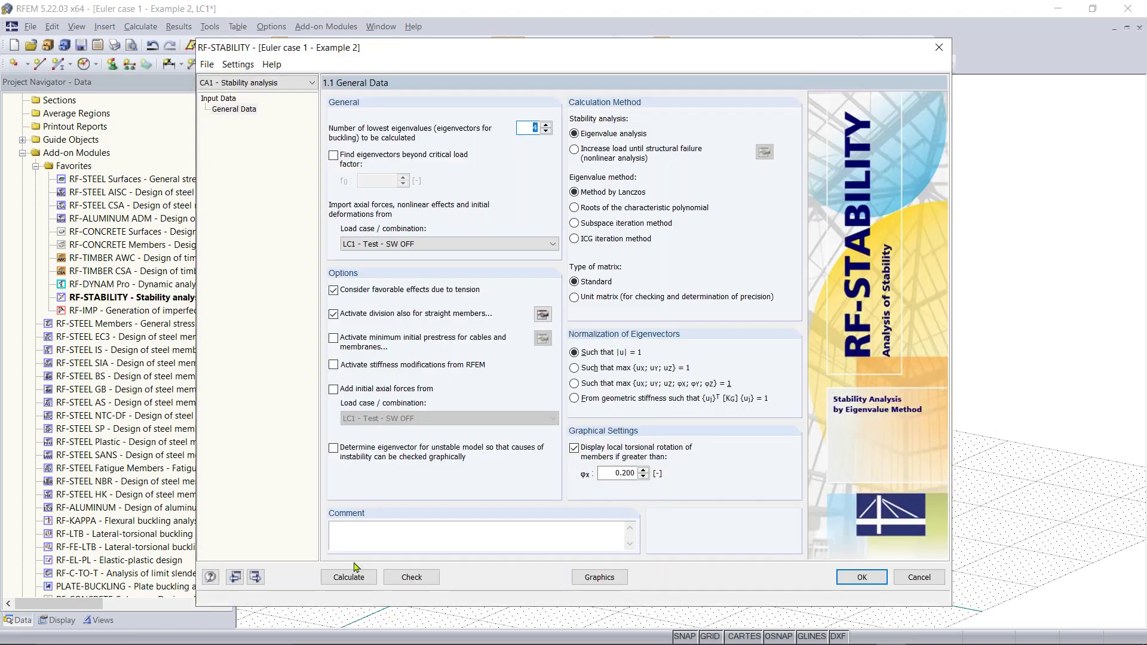
{"action": "left_click", "coordinate": [365, 575]}
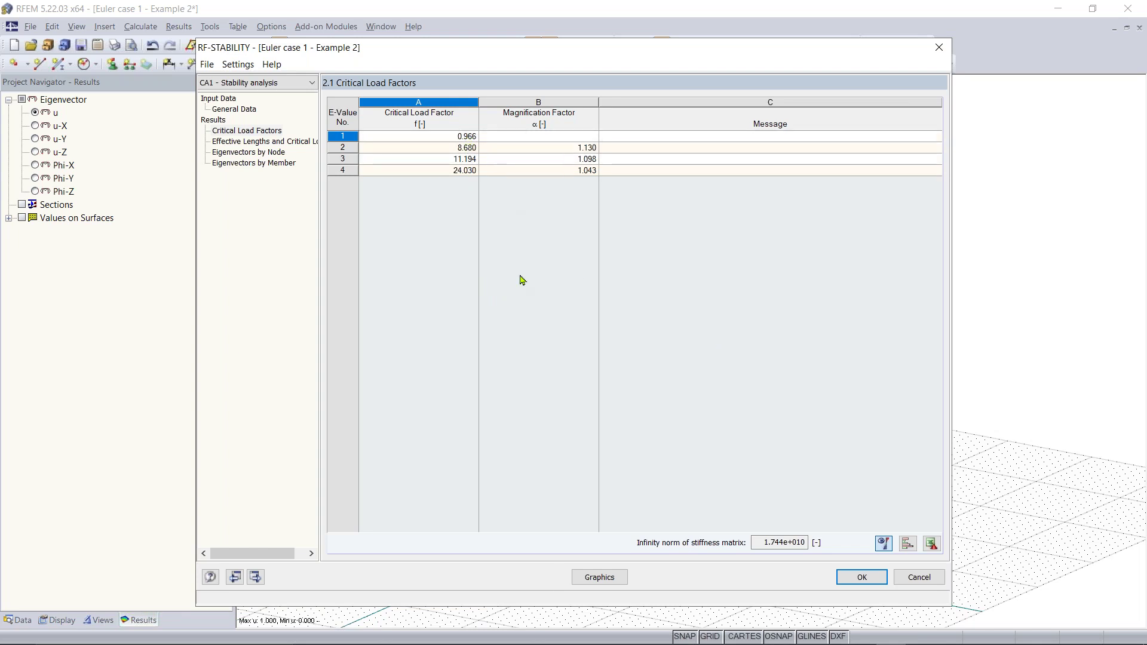
{"action": "left_click", "coordinate": [862, 577]}
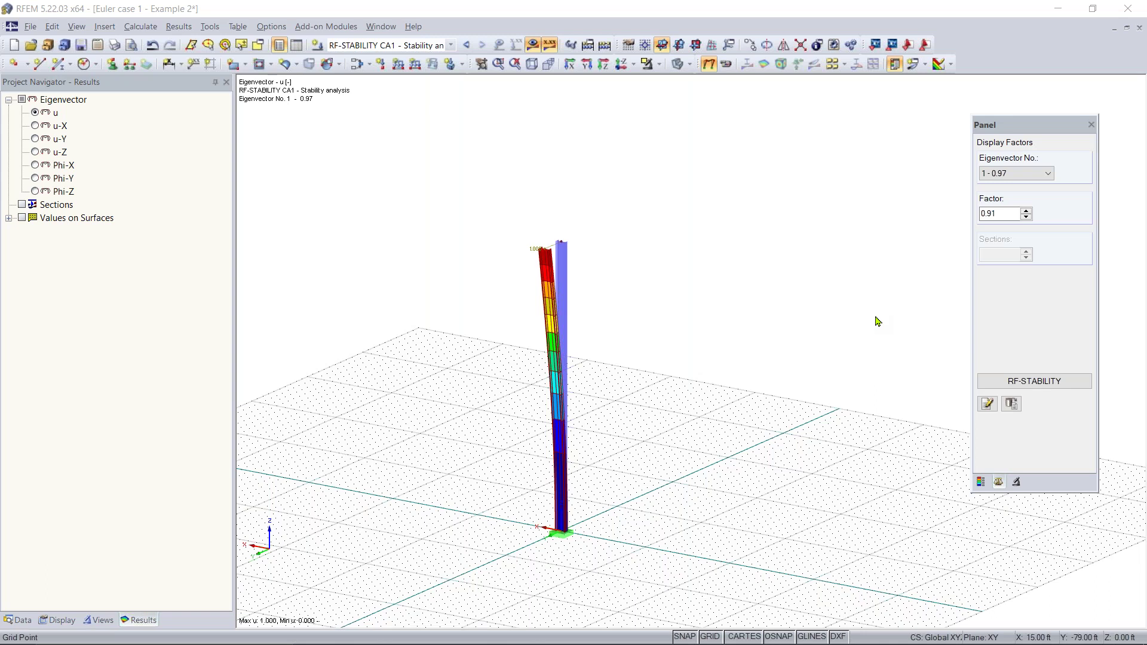
Step: Return to load case LC1, hide its results, and set the nodal load at the column top to 5 kip downward
{"action": "left_click", "coordinate": [419, 45]}
{"action": "left_click", "coordinate": [419, 58]}
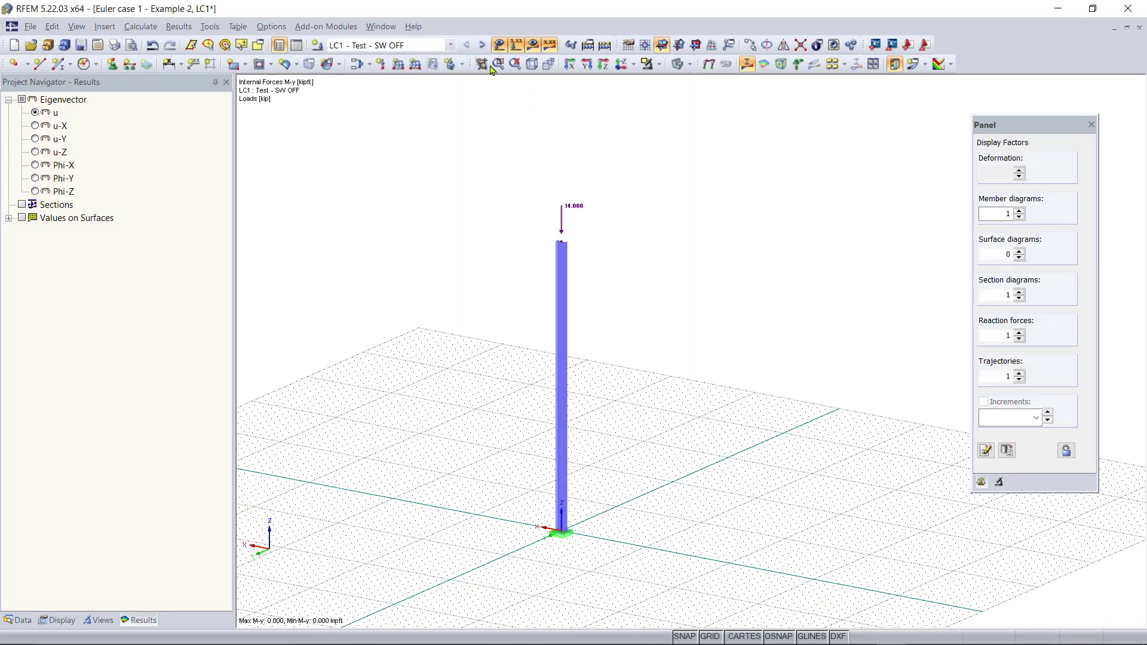
{"action": "left_click", "coordinate": [535, 48]}
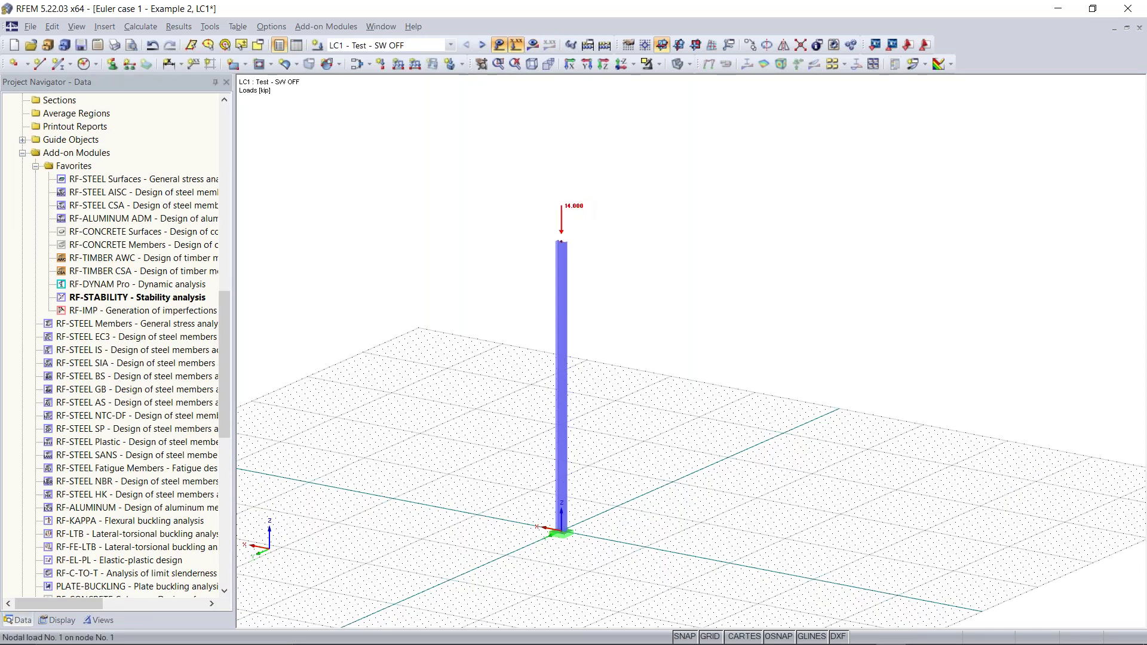
{"action": "double_click", "coordinate": [561, 220]}
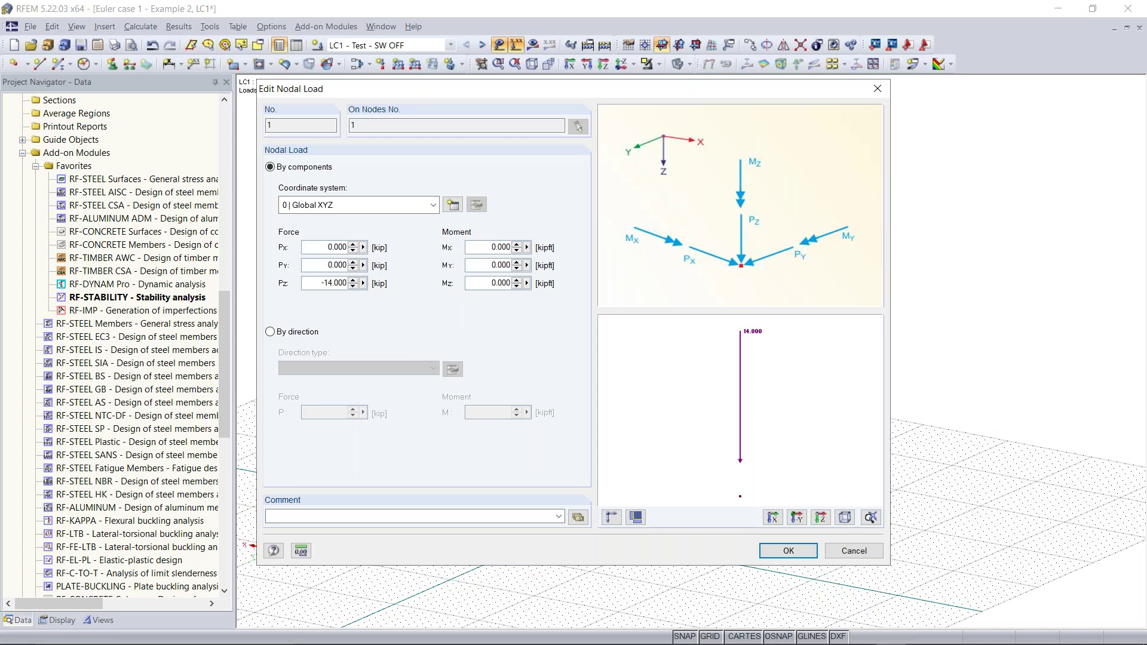
{"action": "double_click", "coordinate": [325, 283]}
{"action": "key", "text": "BackSpace"}
{"action": "type", "text": "5"}
{"action": "left_click", "coordinate": [812, 550]}
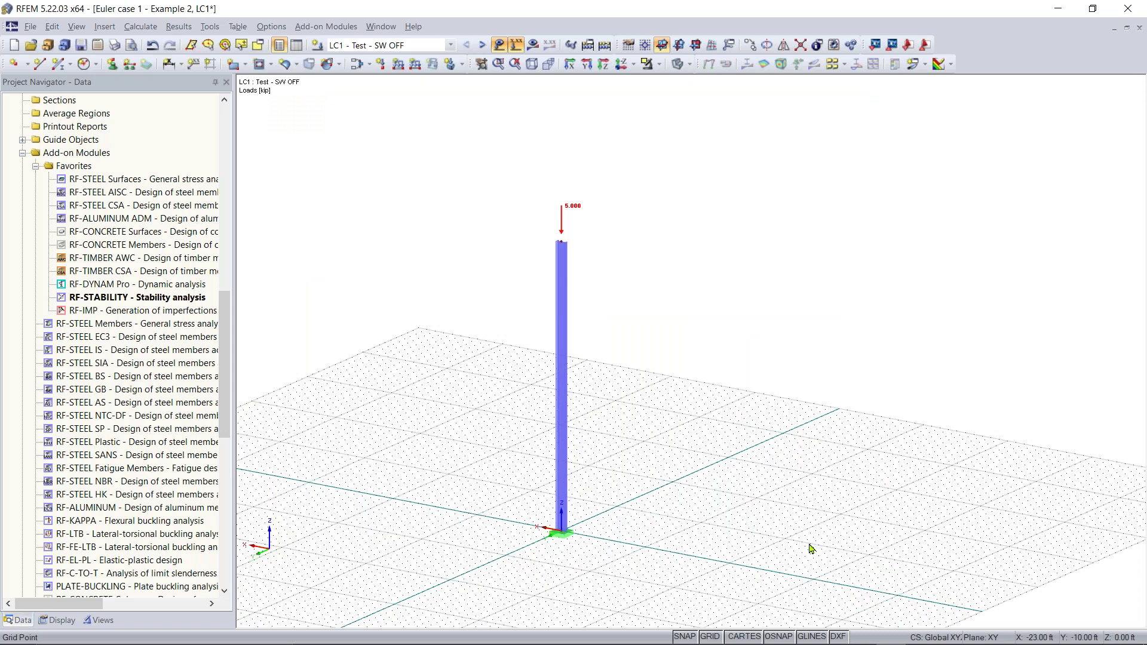
Step: Shorten the column by setting its top node's Z coordinate to 10 ft
{"action": "scroll", "coordinate": [524, 260], "scroll_direction": "up", "scroll_amount": 1}
{"action": "scroll", "coordinate": [524, 260], "scroll_direction": "up", "scroll_amount": 1}
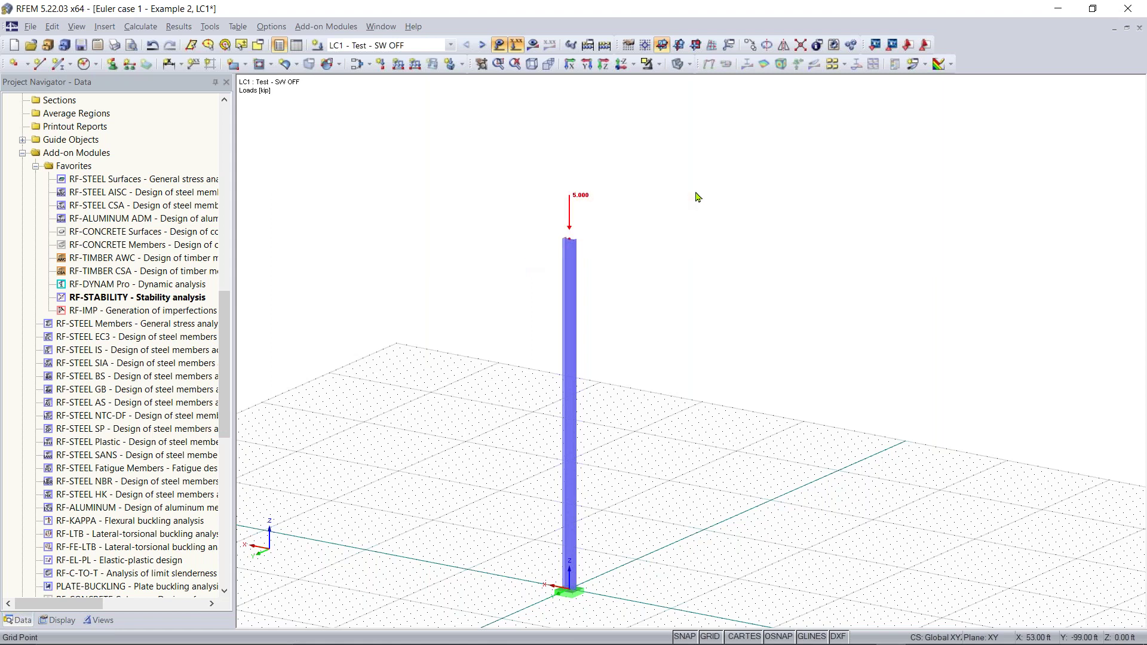
{"action": "double_click", "coordinate": [569, 240]}
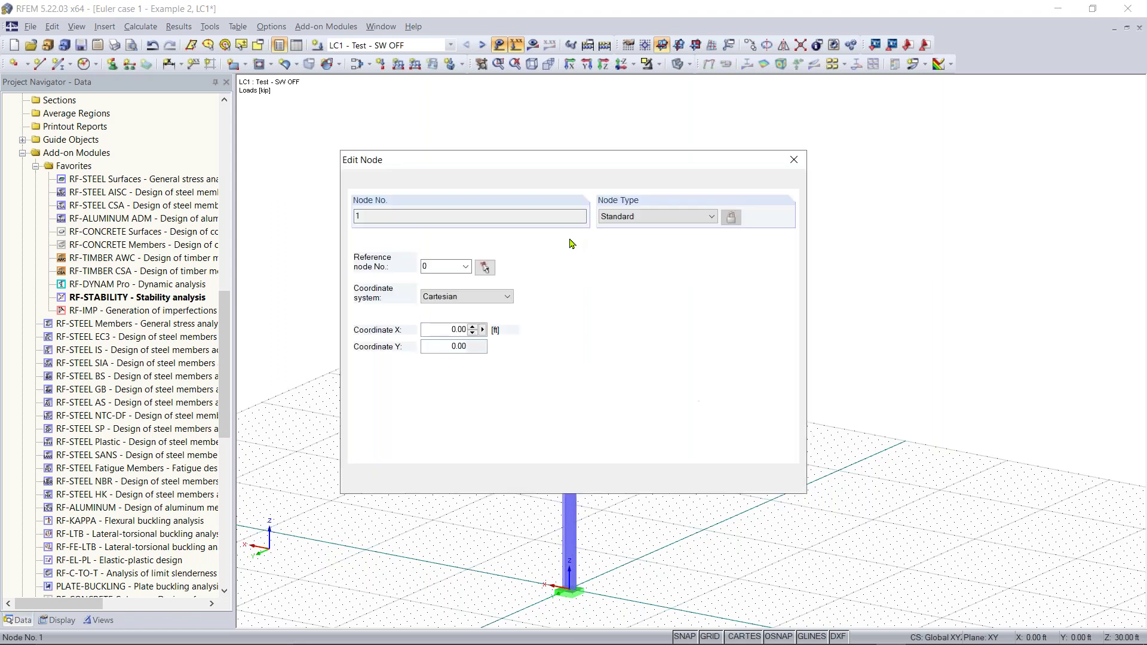
{"action": "double_click", "coordinate": [443, 359]}
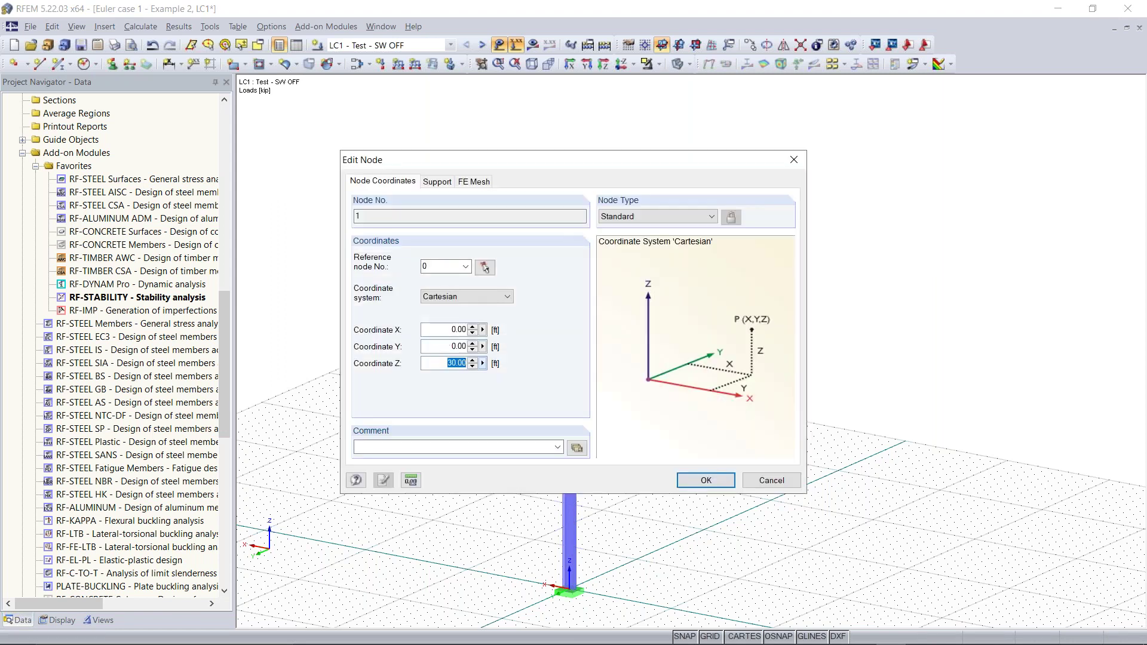
{"action": "type", "text": "10"}
{"action": "key", "text": "Return"}
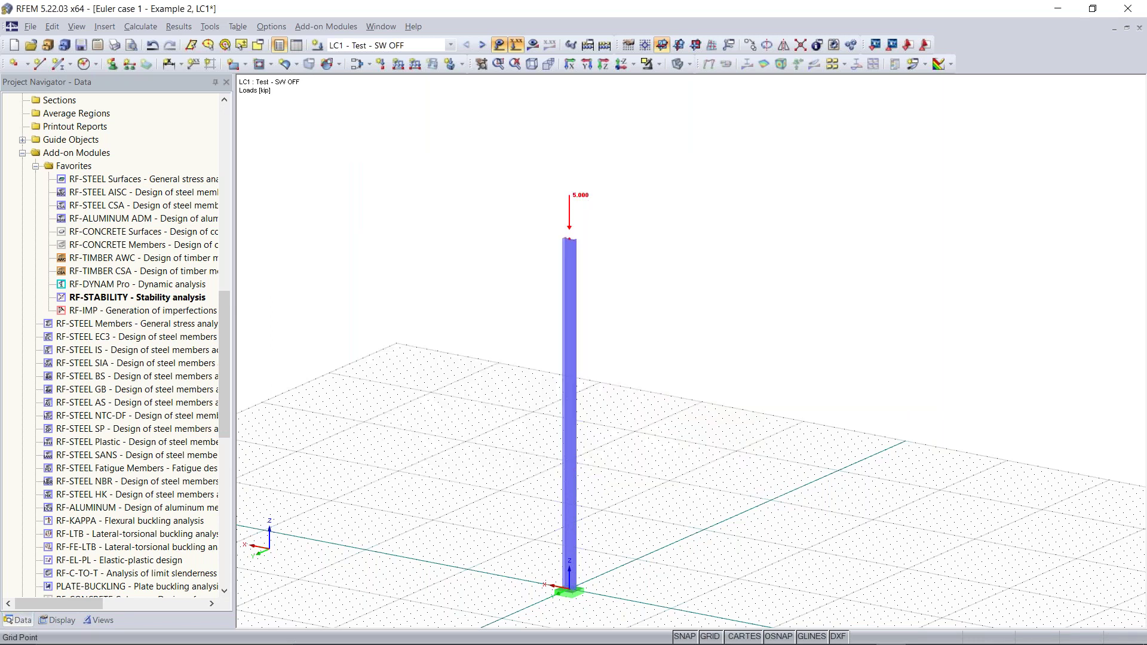
Step: Copy the whole column with its base support and top load 10 ft along the Y axis to Y = -10 ft
{"action": "middle_click_drag", "start_coordinate": [683, 481], "coordinate": [516, 340]}
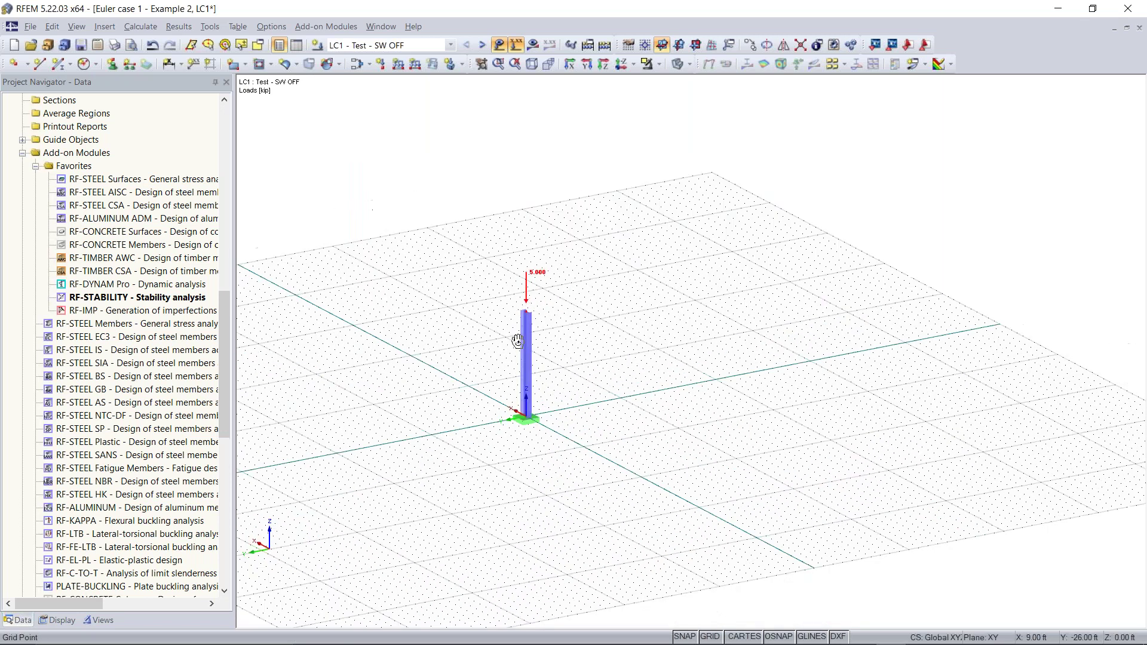
{"action": "scroll", "coordinate": [590, 336], "scroll_direction": "up", "scroll_amount": 1}
{"action": "scroll", "coordinate": [592, 339], "scroll_direction": "up", "scroll_amount": 1}
{"action": "scroll", "coordinate": [501, 326], "scroll_direction": "up", "scroll_amount": 2}
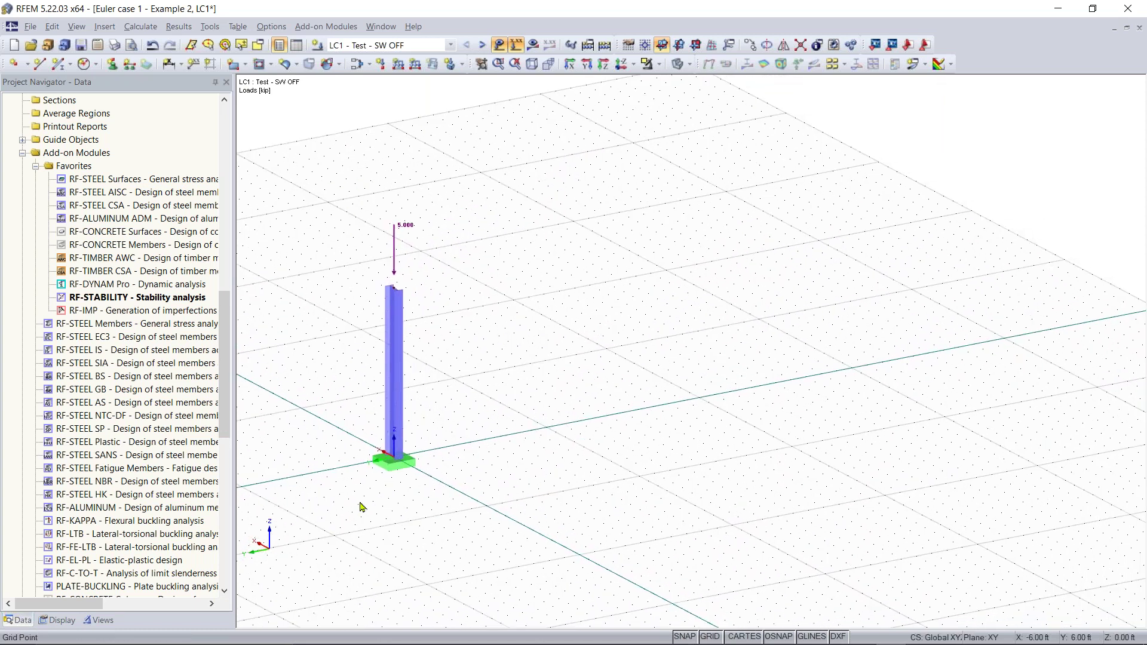
{"action": "left_click_drag", "start_coordinate": [347, 498], "coordinate": [448, 148]}
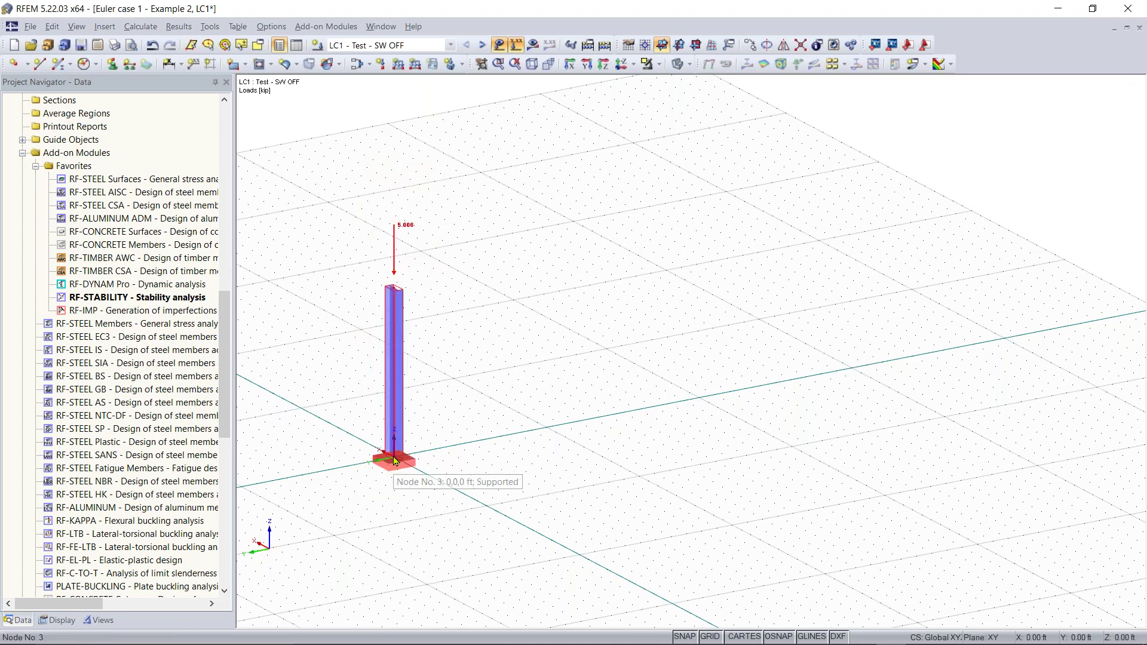
{"action": "left_click_drag", "start_coordinate": [393, 457], "coordinate": [546, 431], "text": "ctrl"}
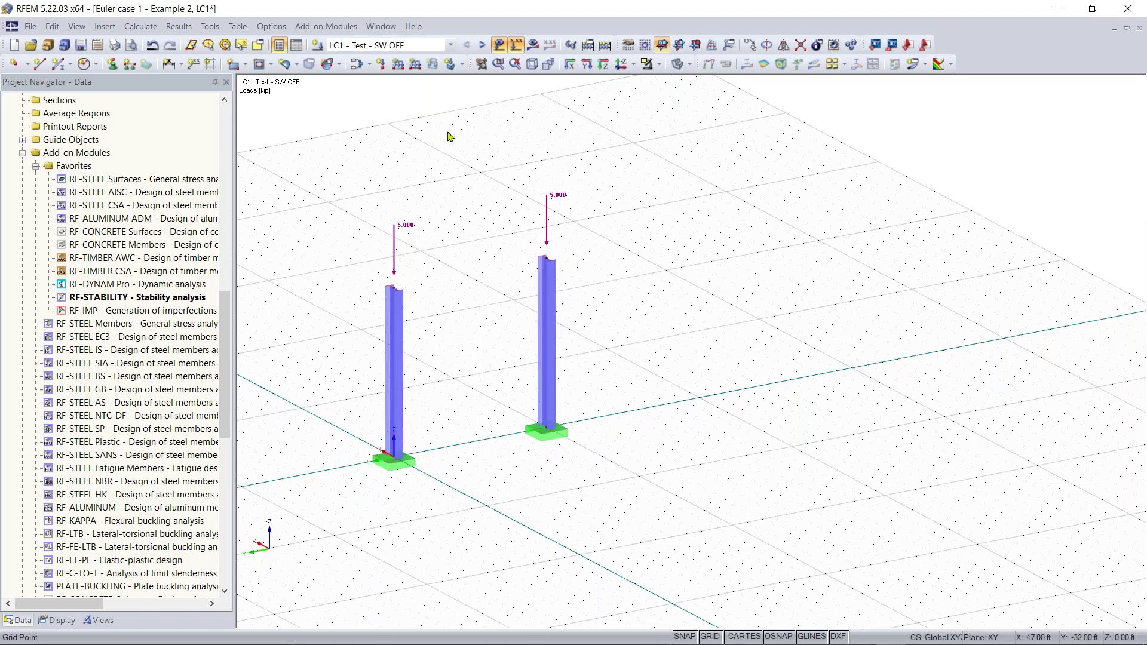
Step: Set up a new beam member with the rolled AISC 15 section W 8x15 in Steel A992
{"action": "left_click", "coordinate": [60, 68]}
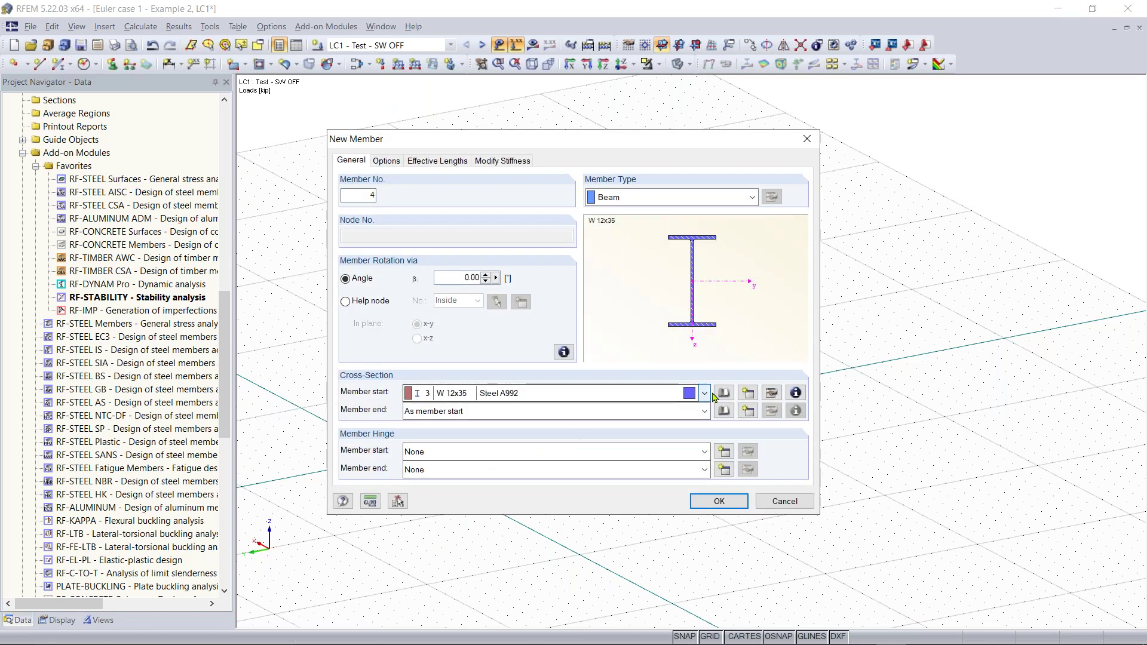
{"action": "left_click", "coordinate": [720, 395]}
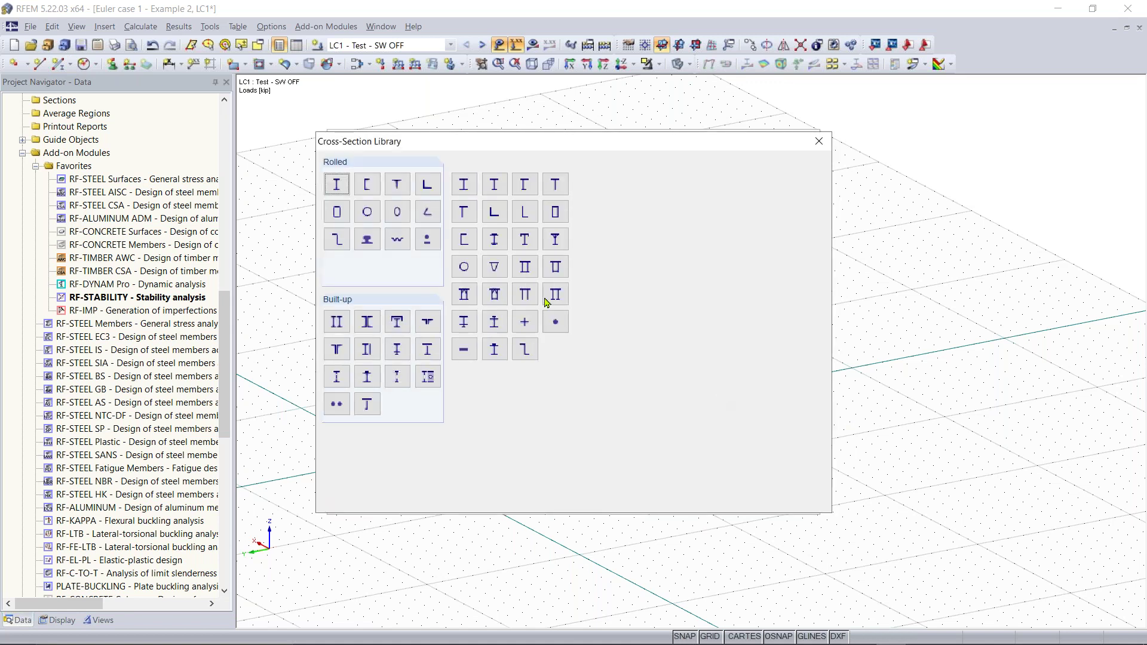
{"action": "left_click", "coordinate": [344, 183]}
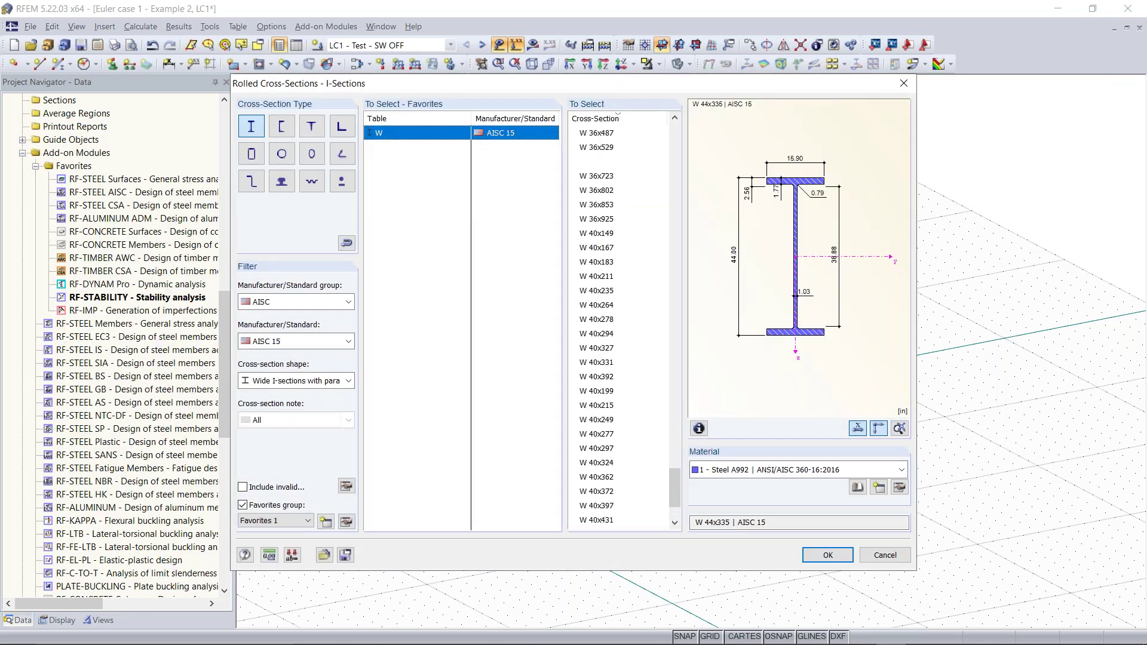
{"action": "scroll", "coordinate": [621, 340], "scroll_direction": "up", "scroll_amount": 10}
{"action": "scroll", "coordinate": [621, 344], "scroll_direction": "up", "scroll_amount": 15}
{"action": "scroll", "coordinate": [628, 340], "scroll_direction": "up", "scroll_amount": 15}
{"action": "scroll", "coordinate": [629, 341], "scroll_direction": "up", "scroll_amount": 15}
{"action": "scroll", "coordinate": [627, 343], "scroll_direction": "up", "scroll_amount": 11}
{"action": "scroll", "coordinate": [632, 350], "scroll_direction": "up", "scroll_amount": 5}
{"action": "left_click", "coordinate": [604, 149]}
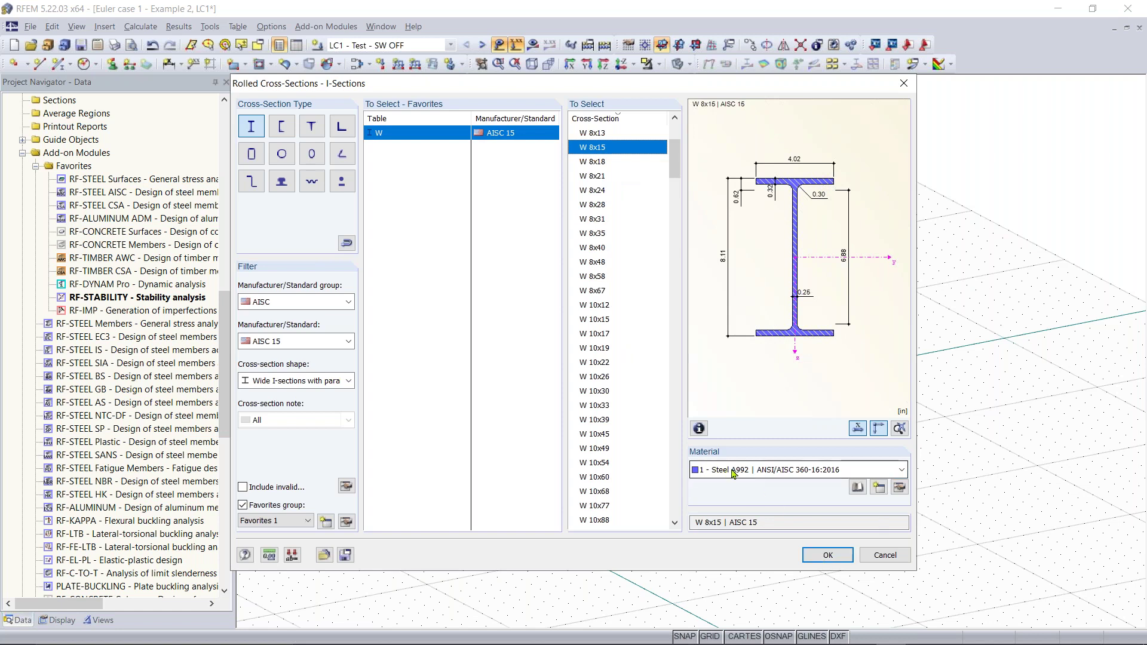
{"action": "left_click", "coordinate": [827, 555]}
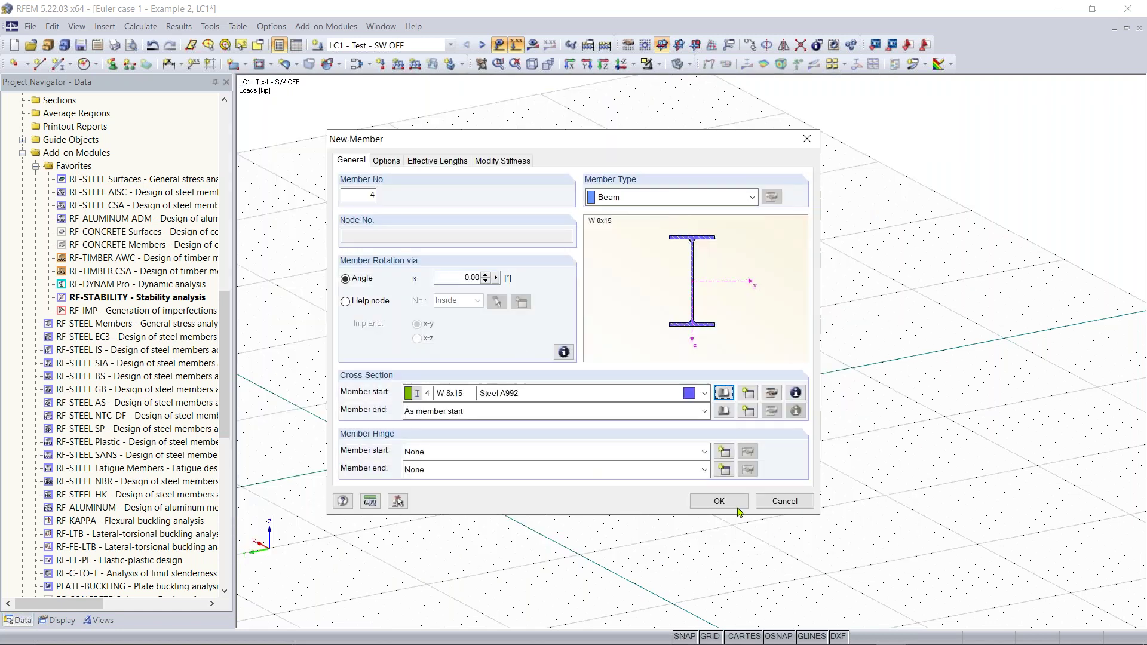
{"action": "left_click", "coordinate": [720, 501]}
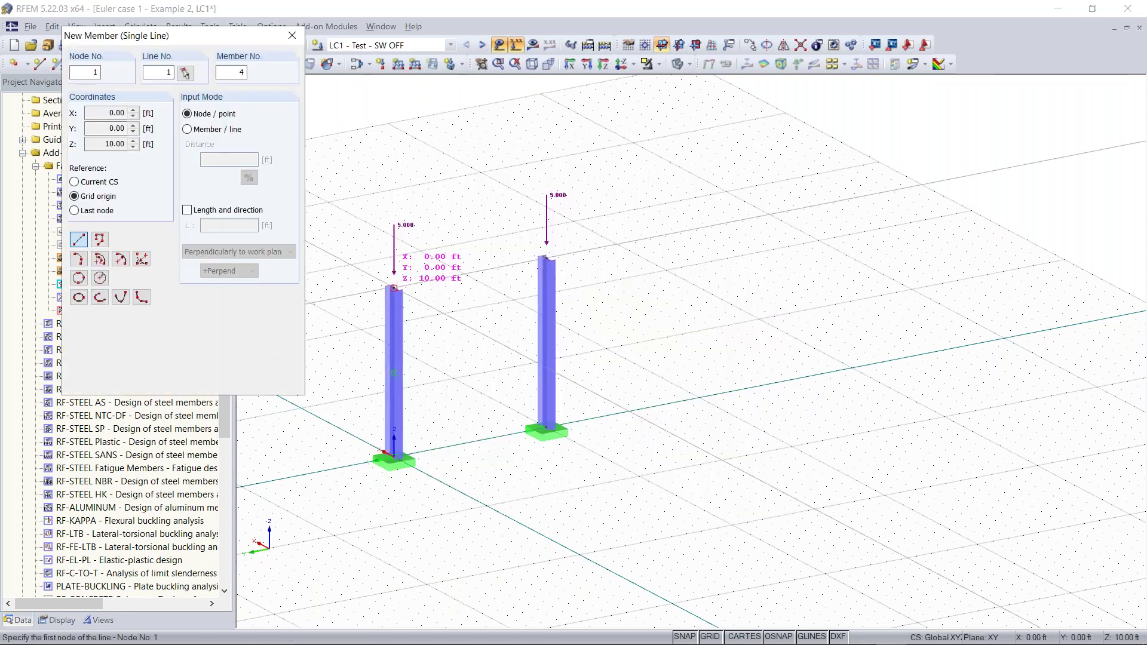
Step: Place the W 8x15 beam between the top nodes of the two columns and finish member placement
{"action": "scroll", "coordinate": [394, 288], "scroll_direction": "up", "scroll_amount": 7}
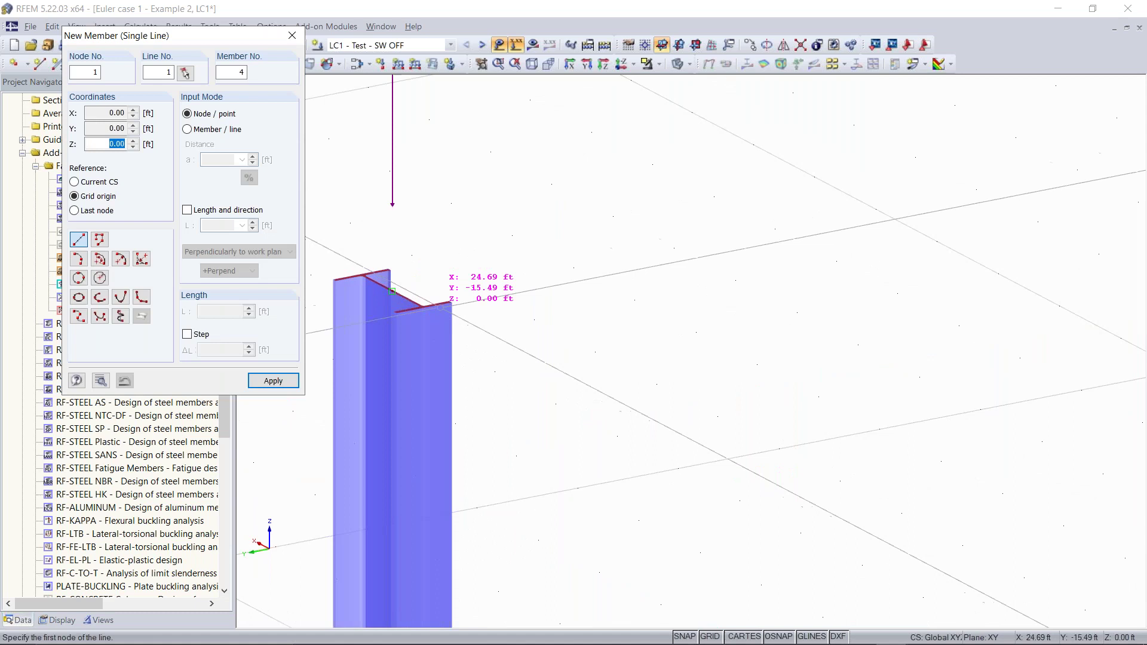
{"action": "scroll", "coordinate": [447, 310], "scroll_direction": "down", "scroll_amount": 8}
{"action": "scroll", "coordinate": [610, 321], "scroll_direction": "up", "scroll_amount": 5}
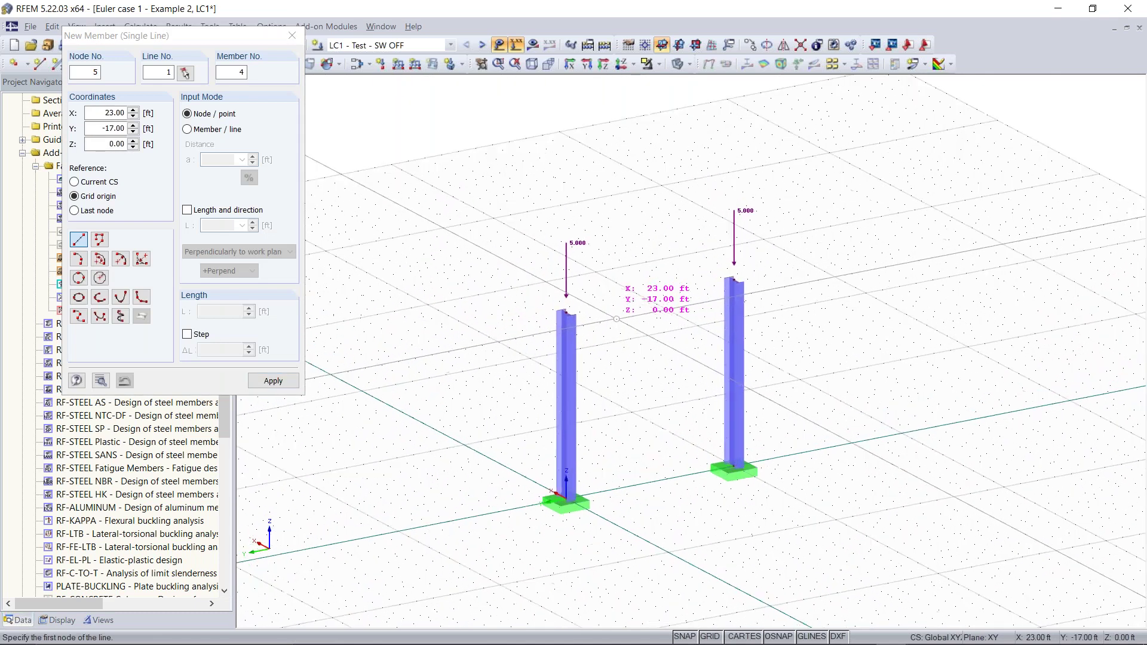
{"action": "middle_click_drag", "start_coordinate": [610, 321], "coordinate": [578, 270]}
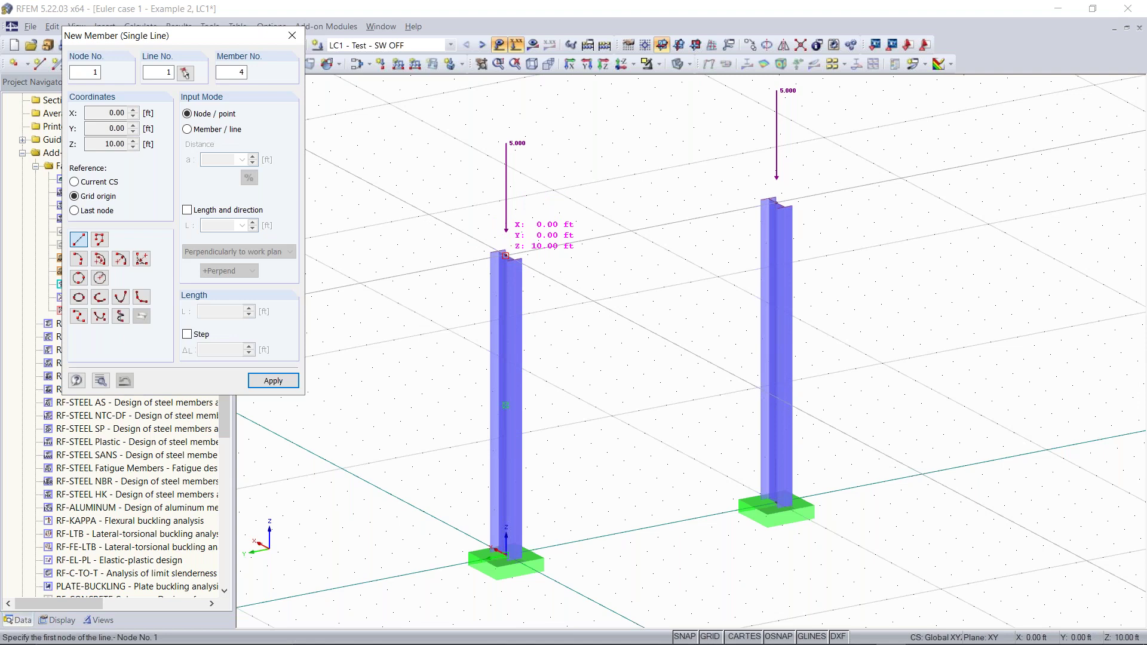
{"action": "left_click", "coordinate": [504, 256]}
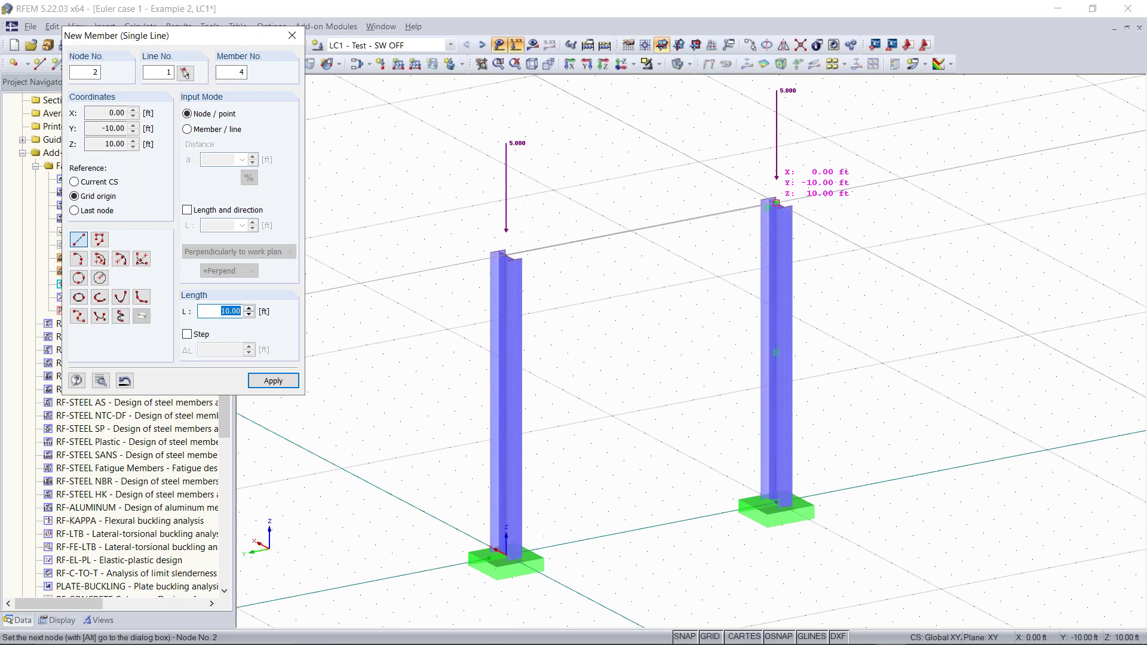
{"action": "left_click", "coordinate": [775, 203]}
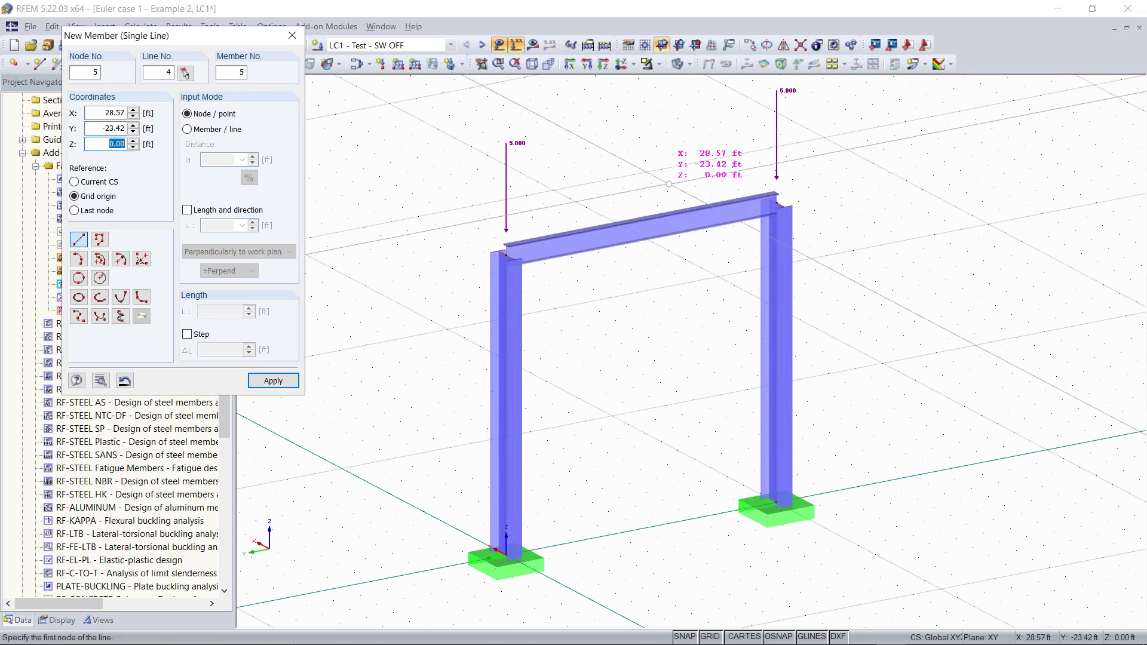
{"action": "key", "text": "Escape"}
Step: Calculate load case LC1 for the portal frame and show its results
{"action": "middle_click_drag", "start_coordinate": [686, 381], "coordinate": [597, 376]}
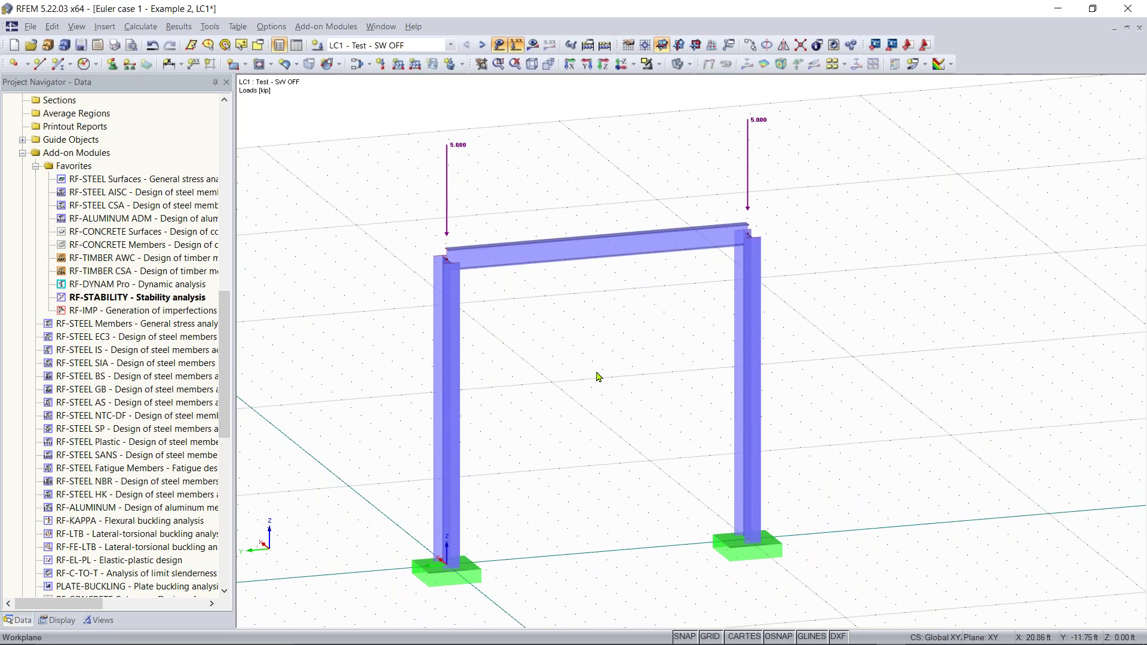
{"action": "left_click", "coordinate": [532, 45]}
{"action": "left_click", "coordinate": [552, 350]}
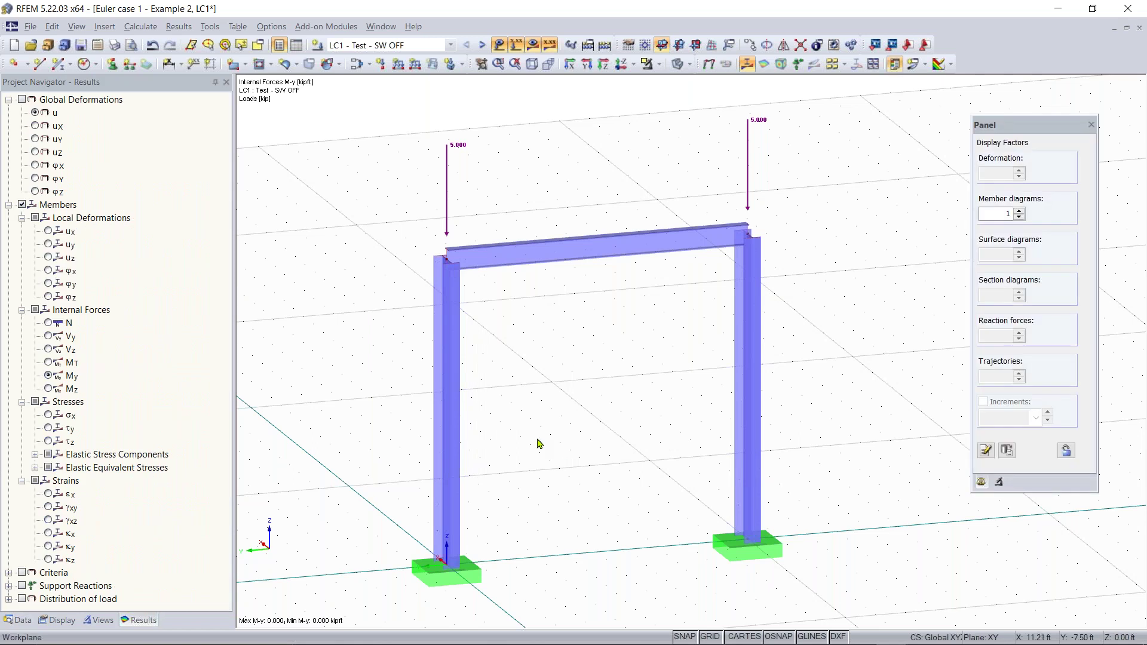
{"action": "scroll", "coordinate": [649, 404], "scroll_direction": "down", "scroll_amount": 1}
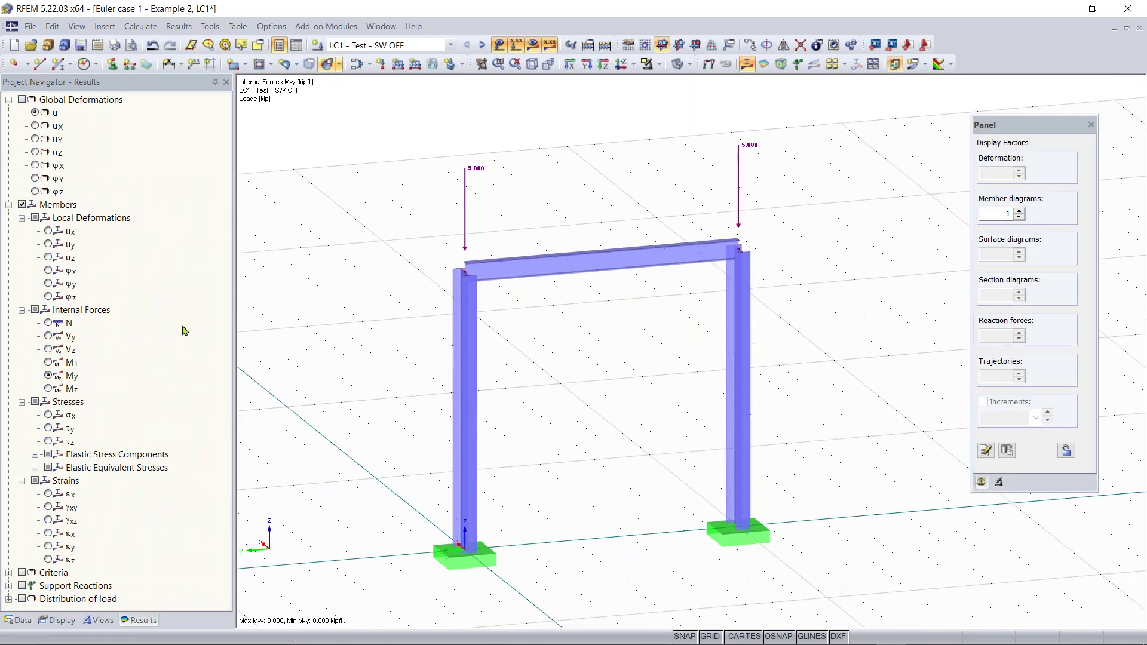
Step: View the frame's global deformations, switching from total u to uZ and back to u
{"action": "left_click", "coordinate": [21, 100]}
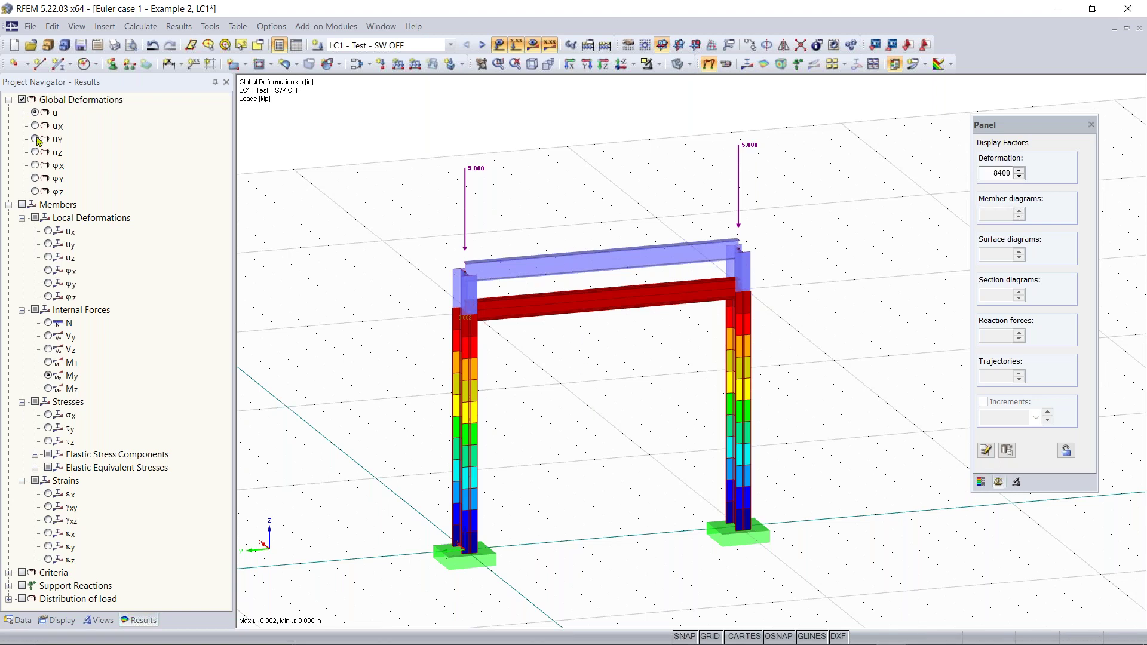
{"action": "left_click", "coordinate": [36, 153]}
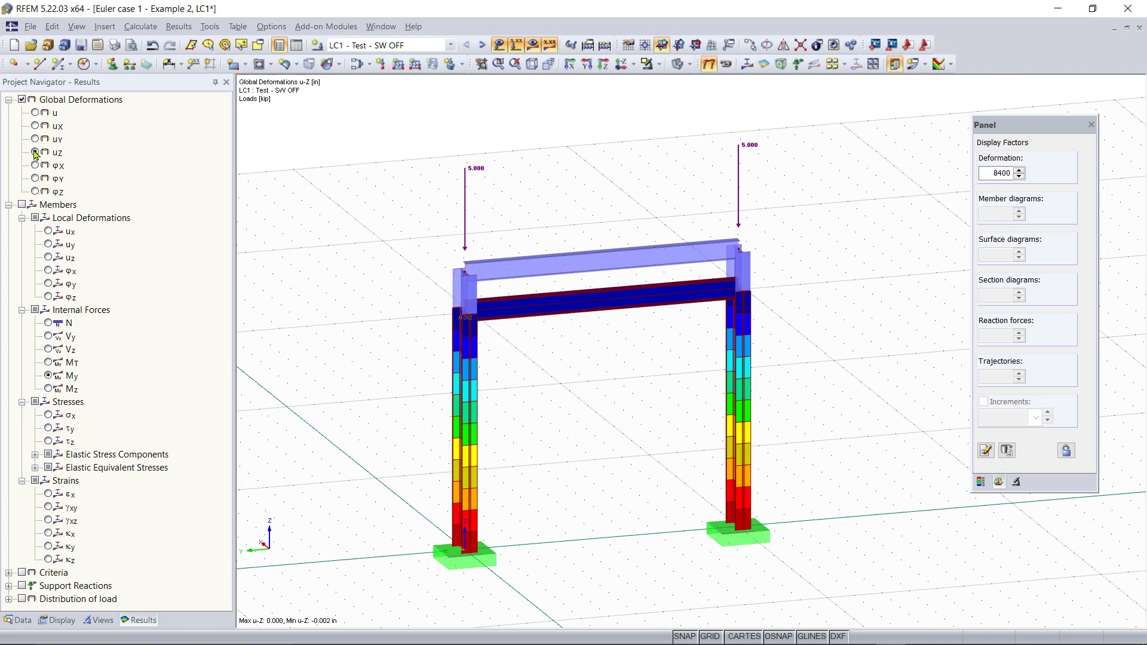
{"action": "left_click", "coordinate": [35, 113]}
{"action": "middle_click_drag", "start_coordinate": [538, 363], "coordinate": [592, 364], "text": "ctrl"}
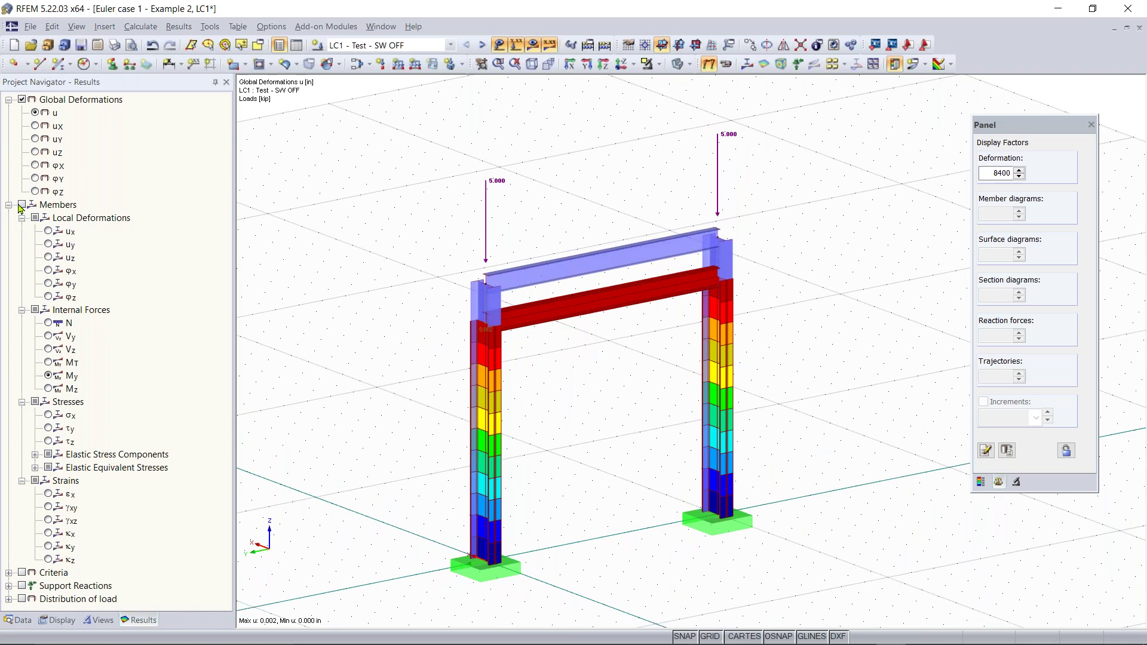
Step: Show the member internal forces M-z and set the member diagram display factor to 1.5
{"action": "left_click", "coordinate": [22, 205]}
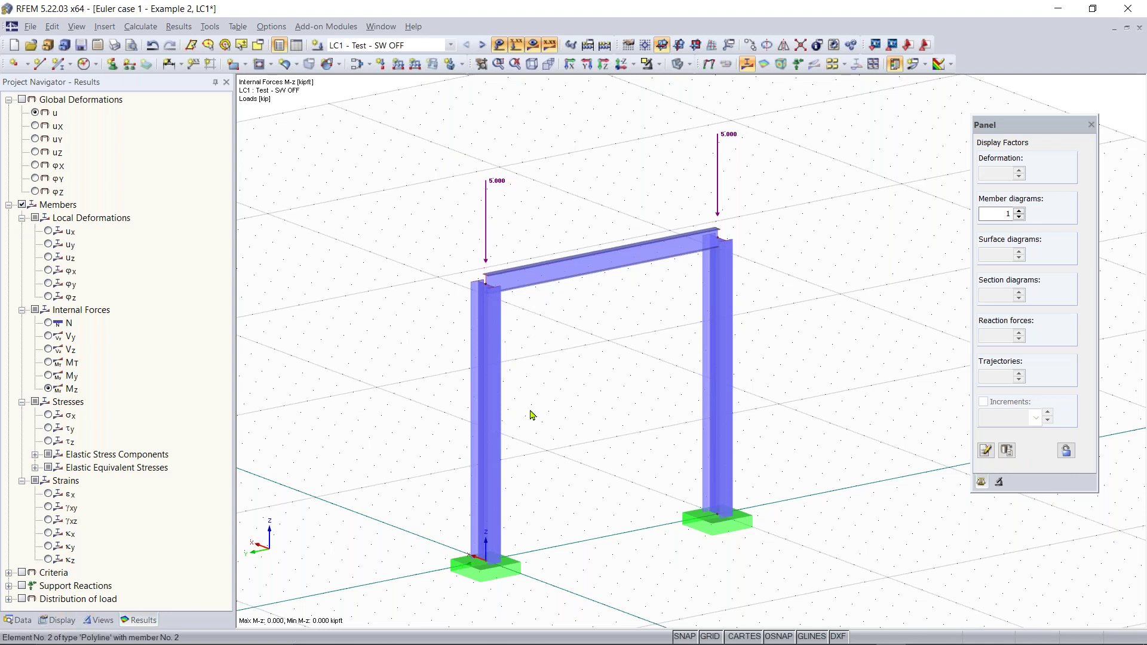
{"action": "scroll", "coordinate": [532, 415], "scroll_direction": "down", "scroll_amount": 1}
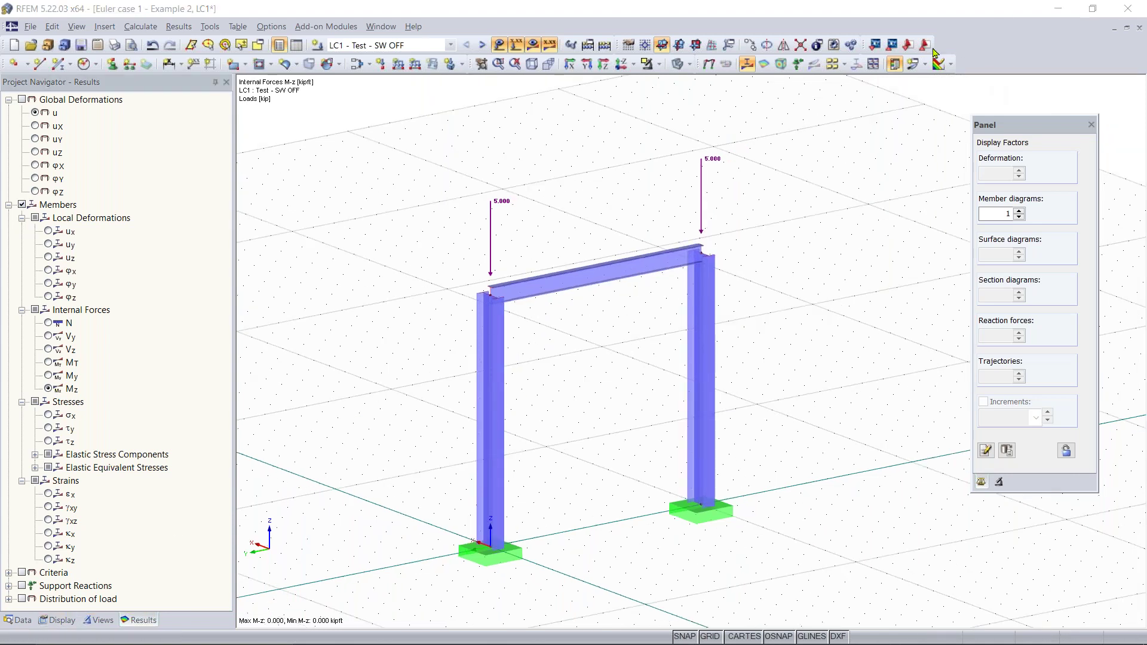
{"action": "double_click", "coordinate": [1004, 214]}
{"action": "type", "text": "1.5"}
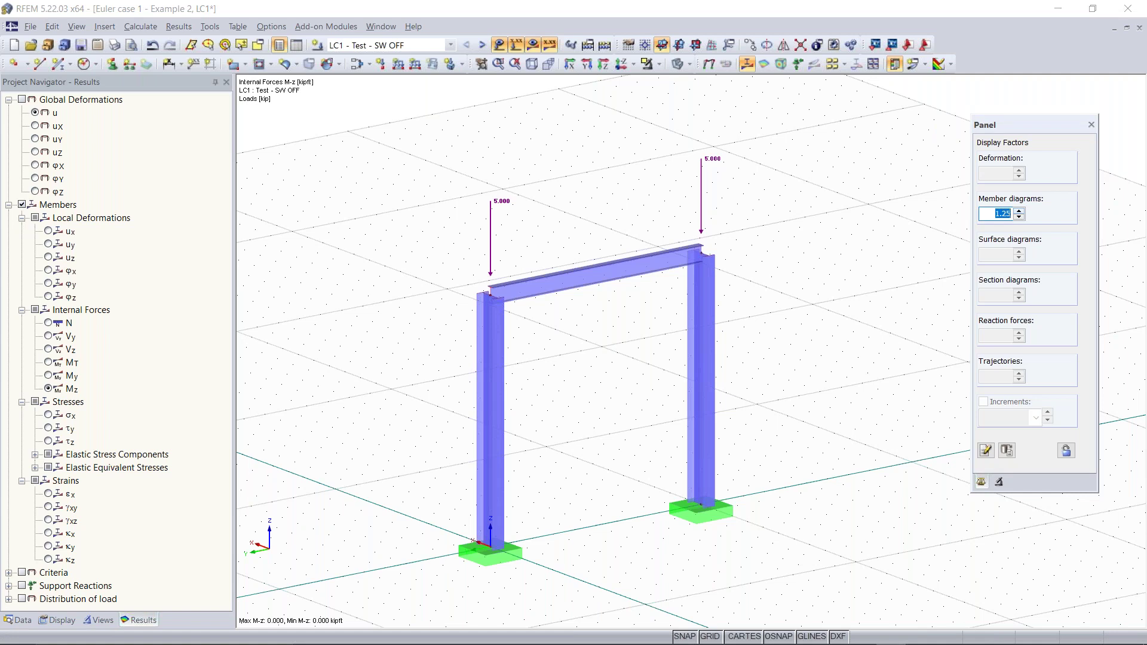
Step: Display member deformations as lines, and try With Diagram and Cross-Sections for member results before restoring Two-Colored
{"action": "left_click", "coordinate": [58, 620]}
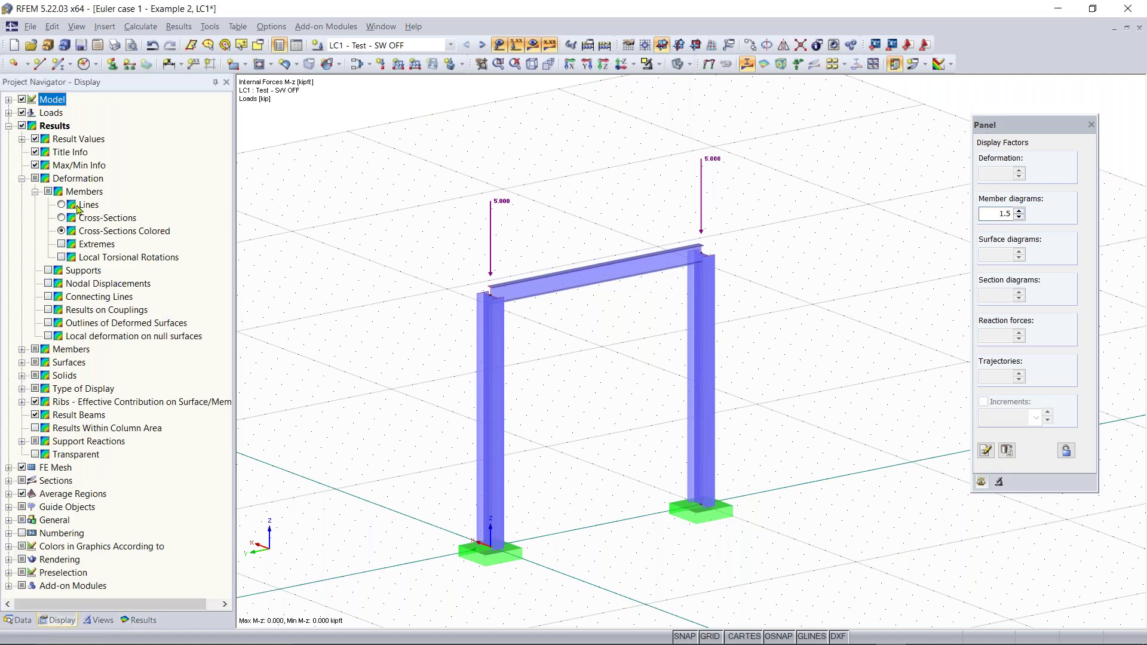
{"action": "left_click", "coordinate": [61, 205]}
{"action": "left_click", "coordinate": [22, 349]}
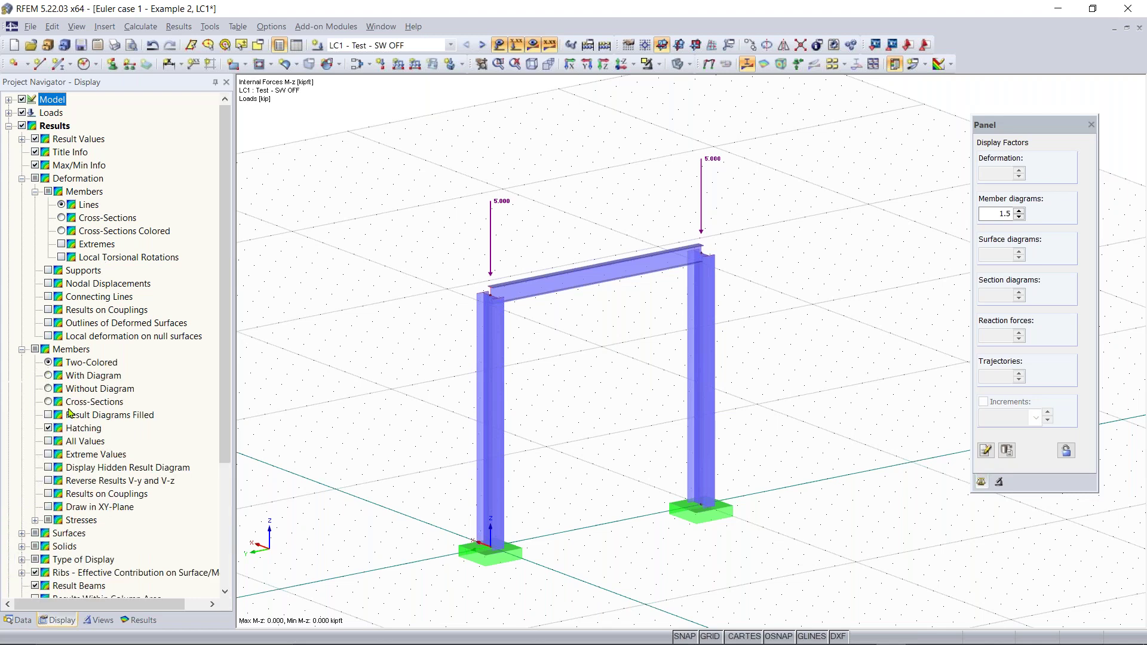
{"action": "left_click", "coordinate": [48, 377]}
{"action": "left_click", "coordinate": [49, 402]}
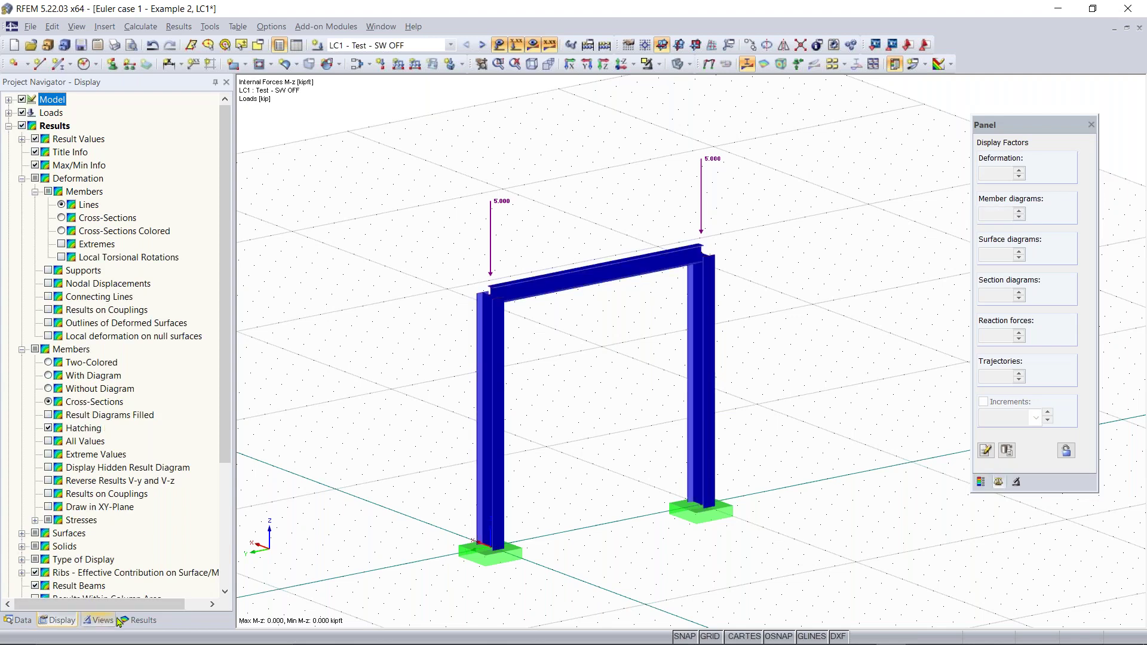
{"action": "left_click", "coordinate": [49, 364]}
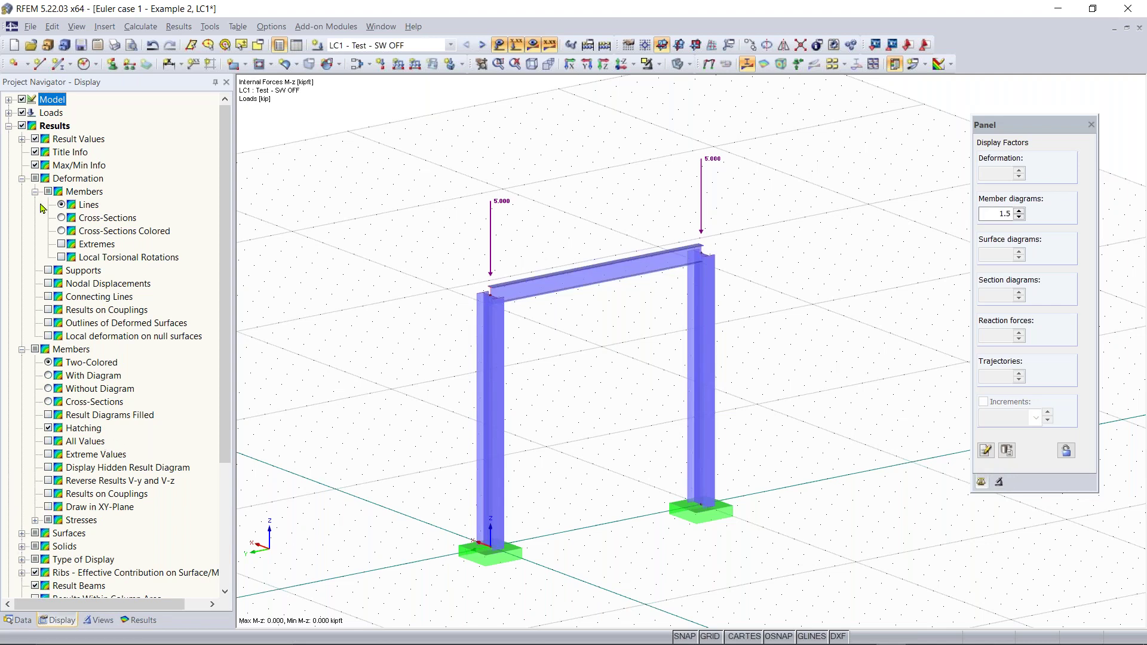
{"action": "left_click", "coordinate": [22, 178]}
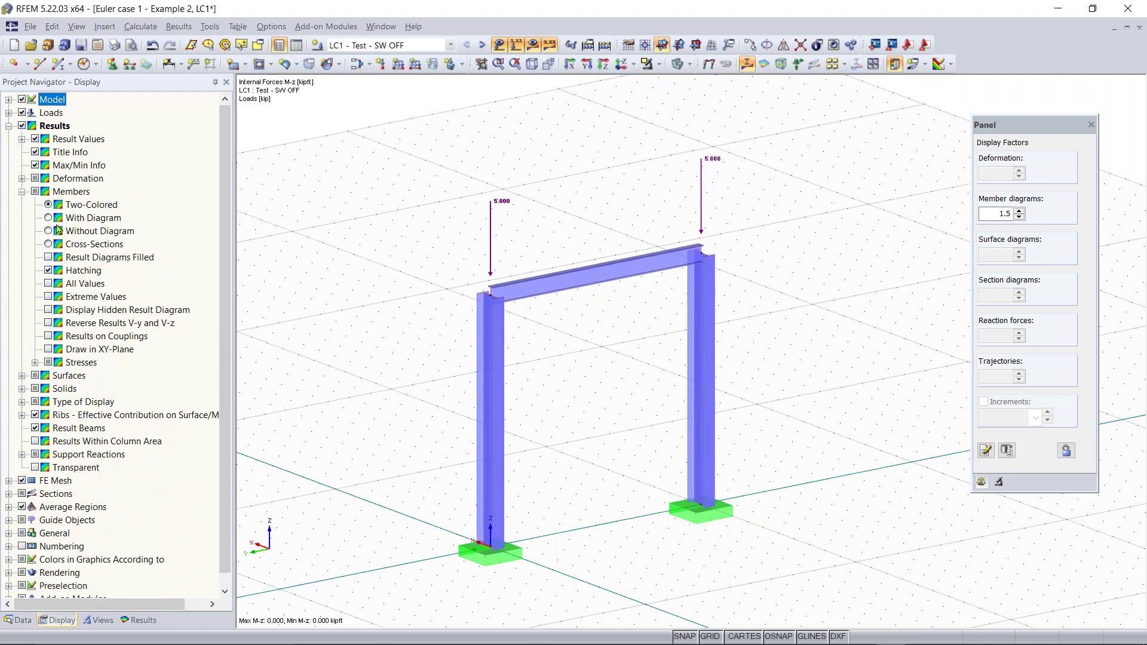
Step: View the axial force N in the frame members, then return to the bending moment M-y
{"action": "left_click", "coordinate": [138, 620]}
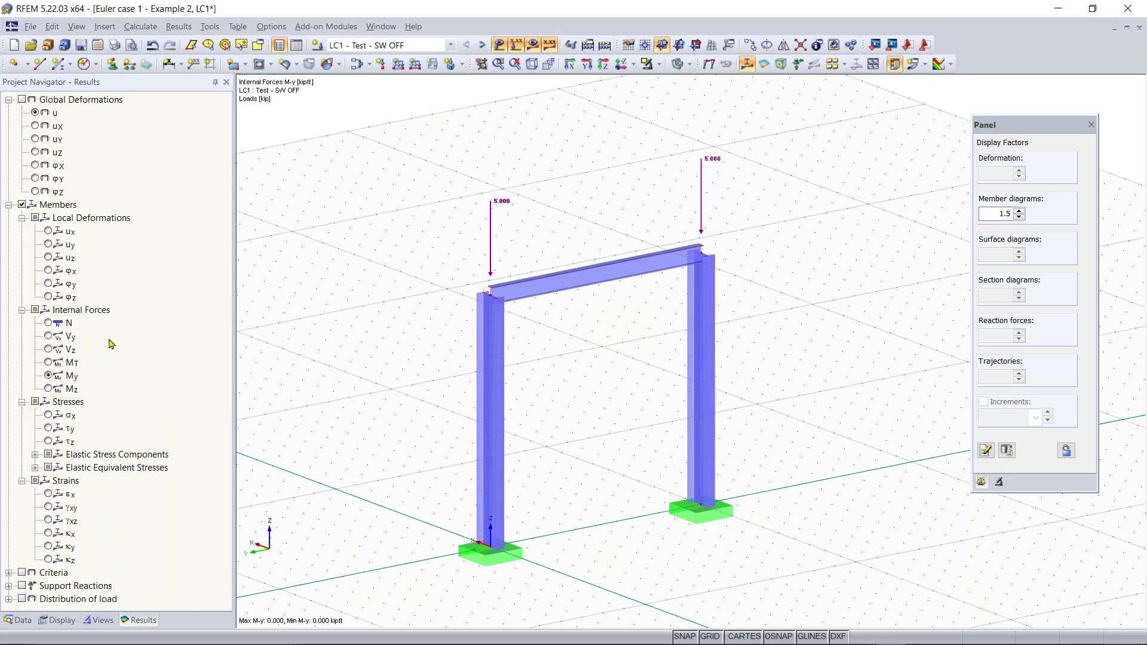
{"action": "left_click", "coordinate": [49, 322]}
{"action": "left_click", "coordinate": [49, 376]}
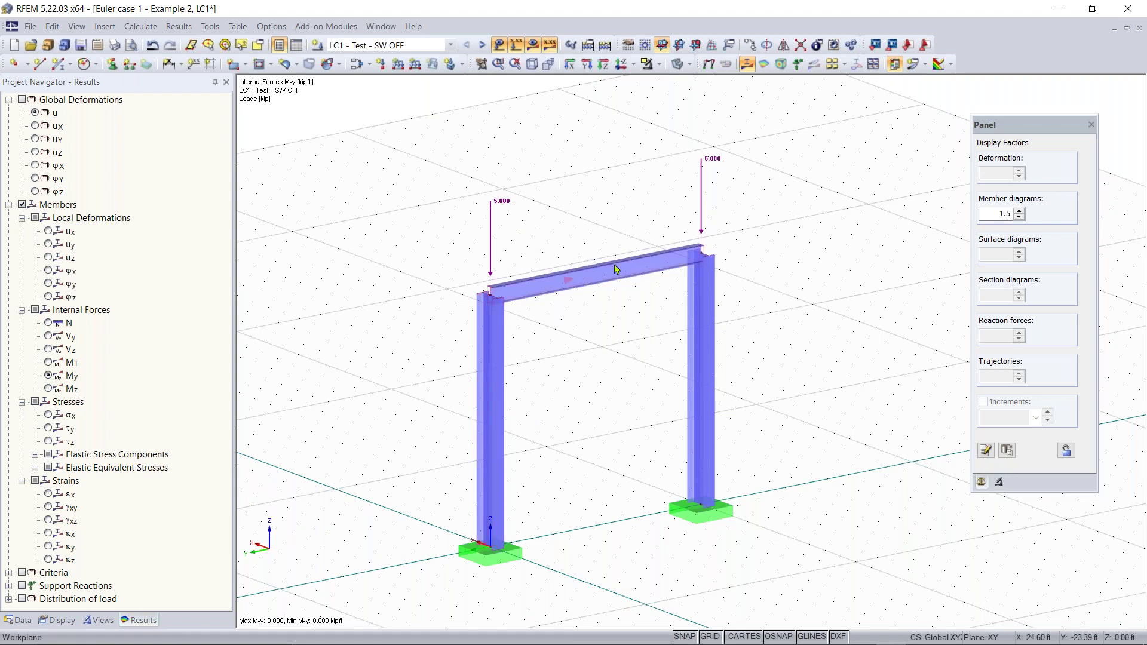
Step: Add opposing 1 kip X-direction forces to the existing nodal loads at nodes 1 and 2, and recalculate LC1
{"action": "left_click", "coordinate": [50, 69]}
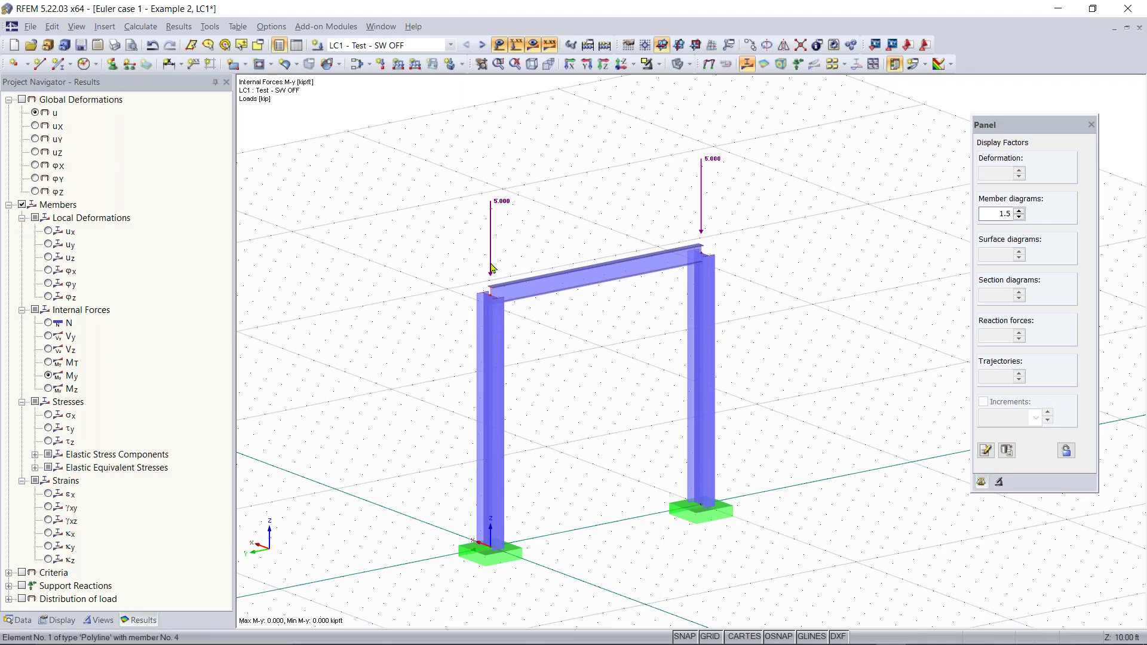
{"action": "double_click", "coordinate": [571, 201]}
{"action": "left_click", "coordinate": [316, 251]}
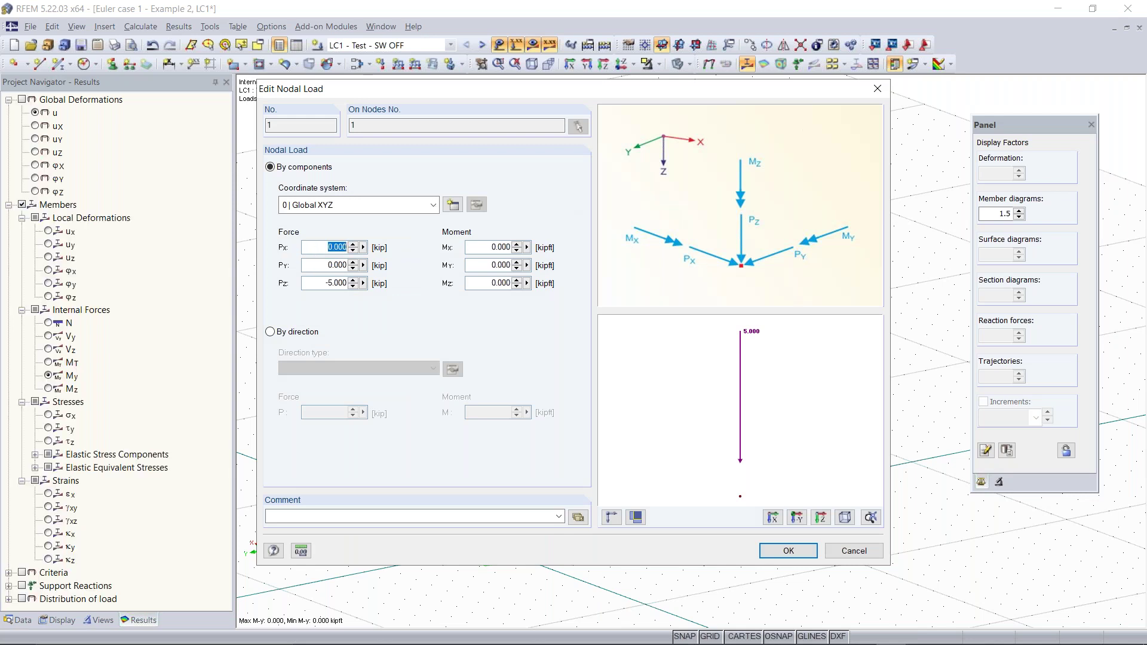
{"action": "type", "text": "1"}
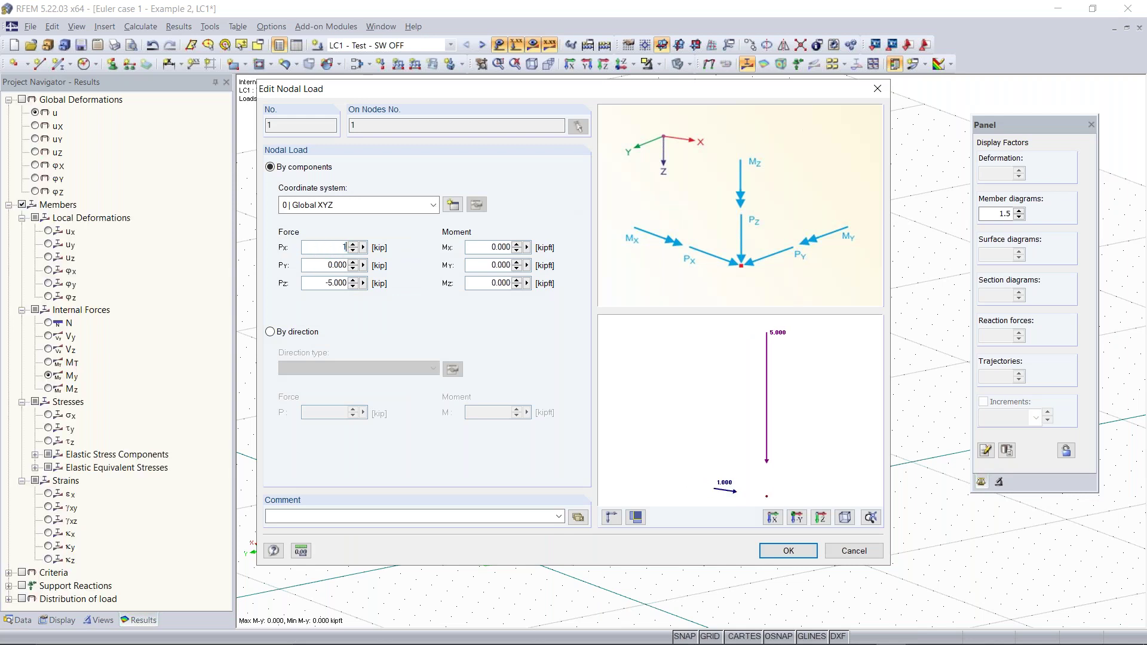
{"action": "key", "text": "Return"}
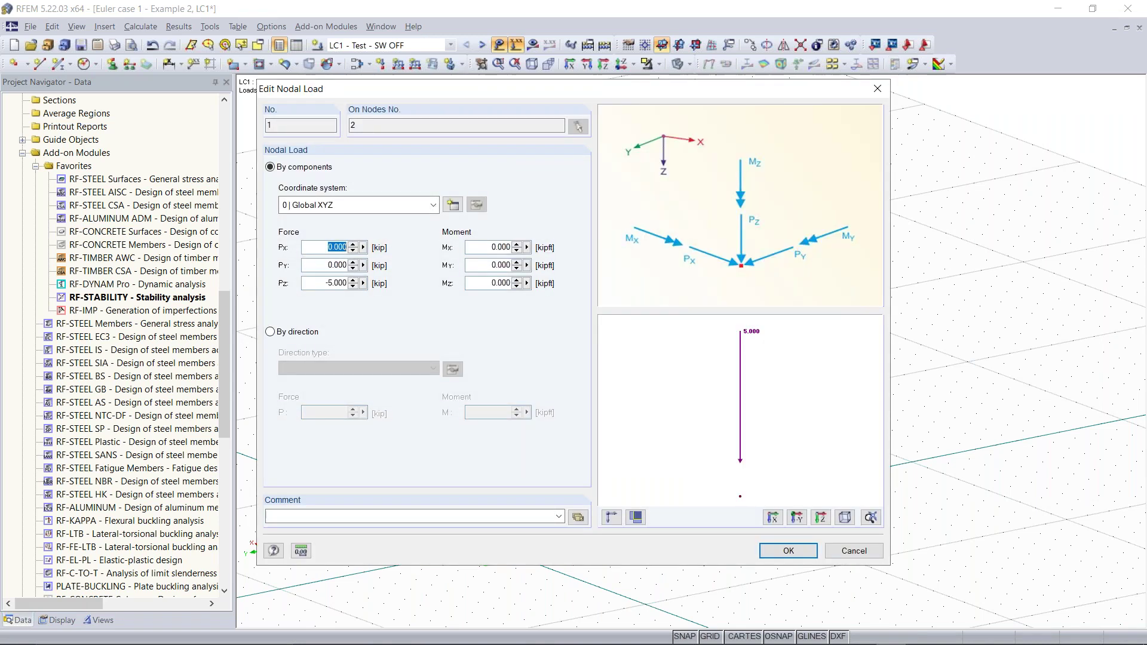
{"action": "key", "text": "Return"}
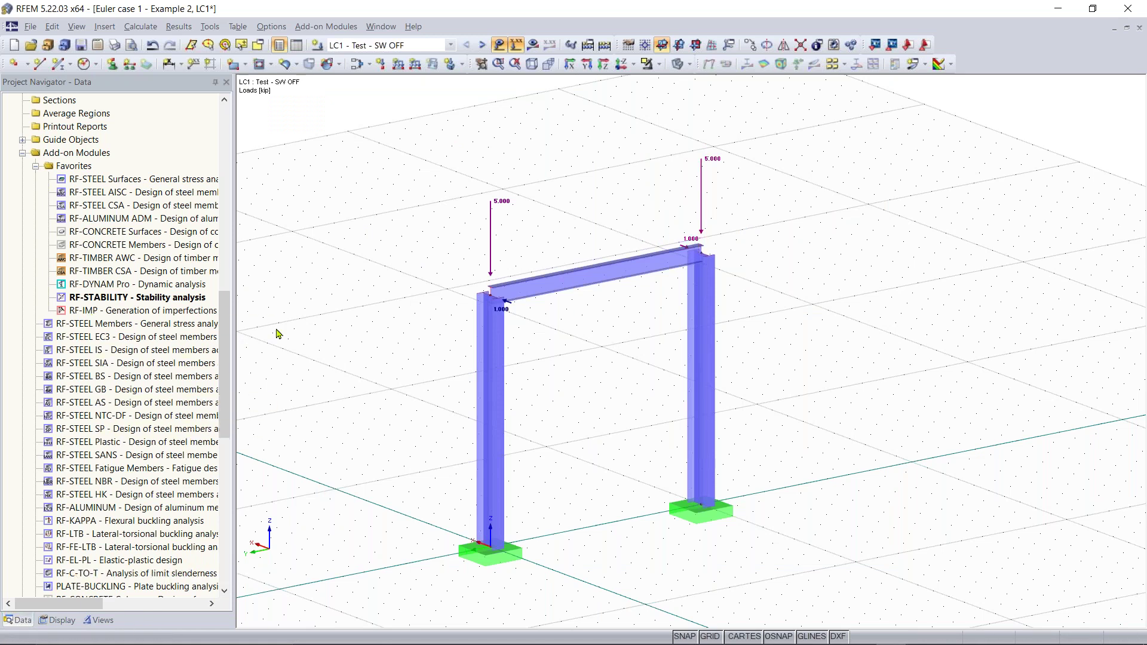
{"action": "left_click", "coordinate": [548, 349]}
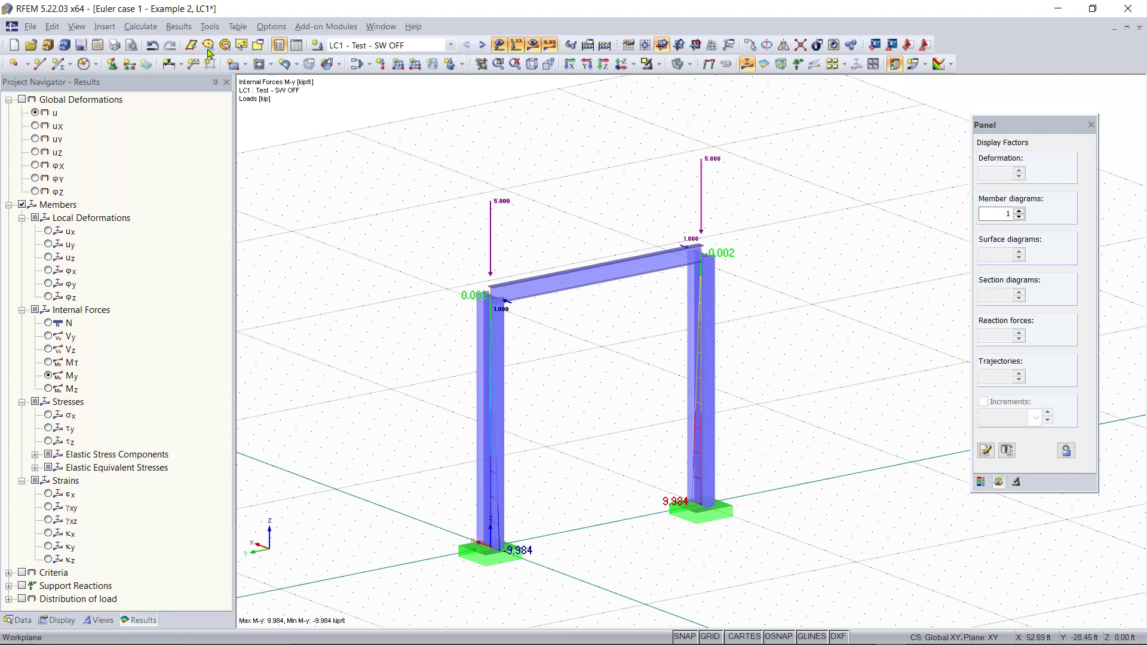
Step: Review the calculation parameters and the FE mesh division settings for straight members
{"action": "left_click", "coordinate": [140, 27]}
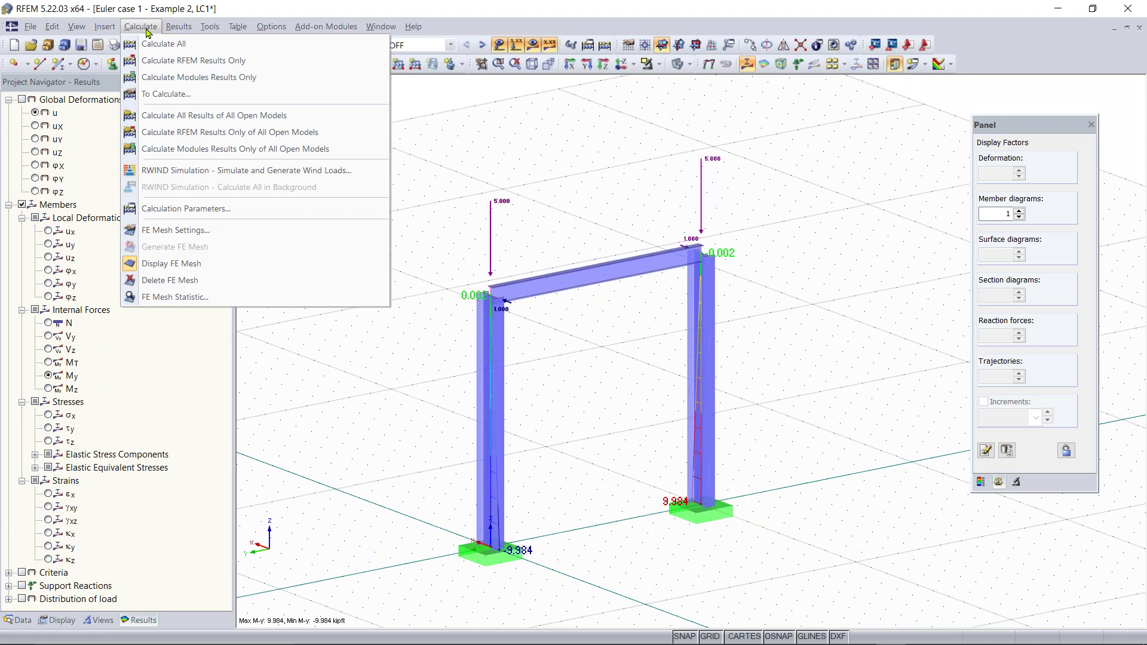
{"action": "left_click", "coordinate": [187, 209]}
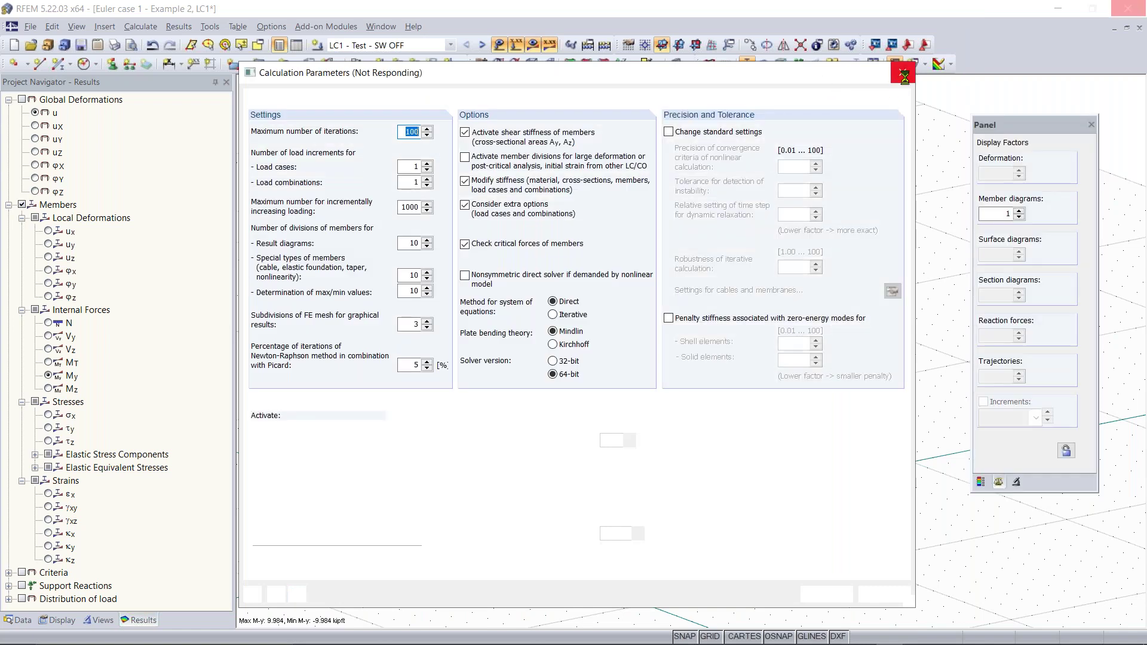
{"action": "left_click", "coordinate": [902, 72]}
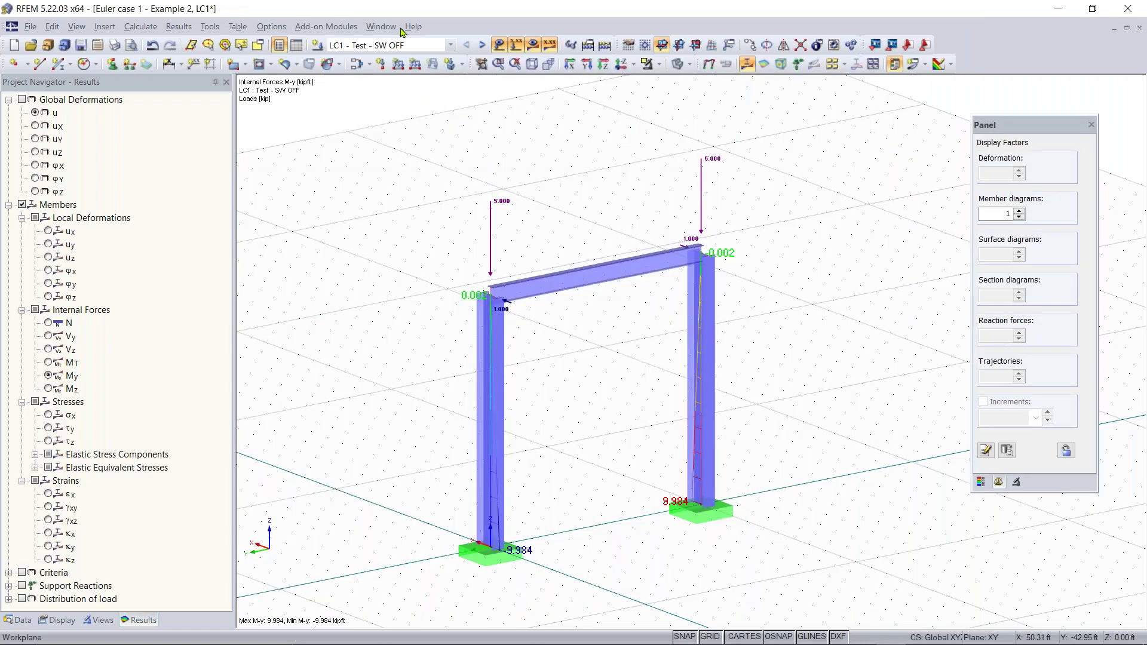
{"action": "left_click", "coordinate": [140, 26]}
{"action": "left_click", "coordinate": [176, 233]}
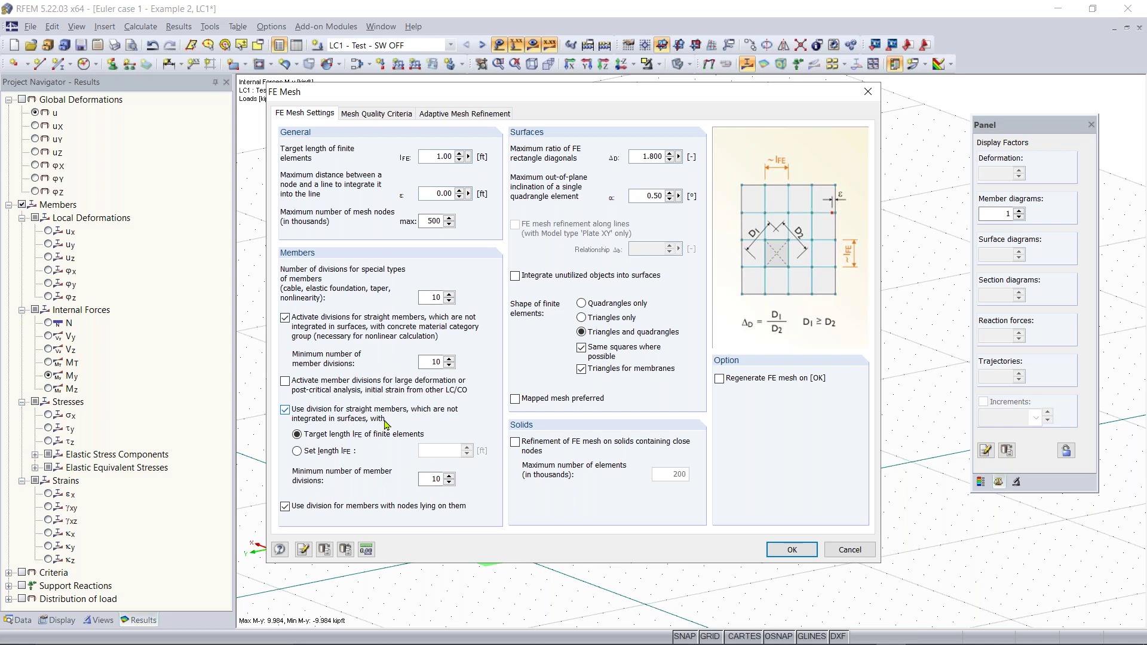
{"action": "left_click", "coordinate": [792, 549]}
Step: Show the frame's global deformations u and display the deformed members as Cross-Sections Colored
{"action": "middle_click_drag", "start_coordinate": [699, 542], "coordinate": [705, 517]}
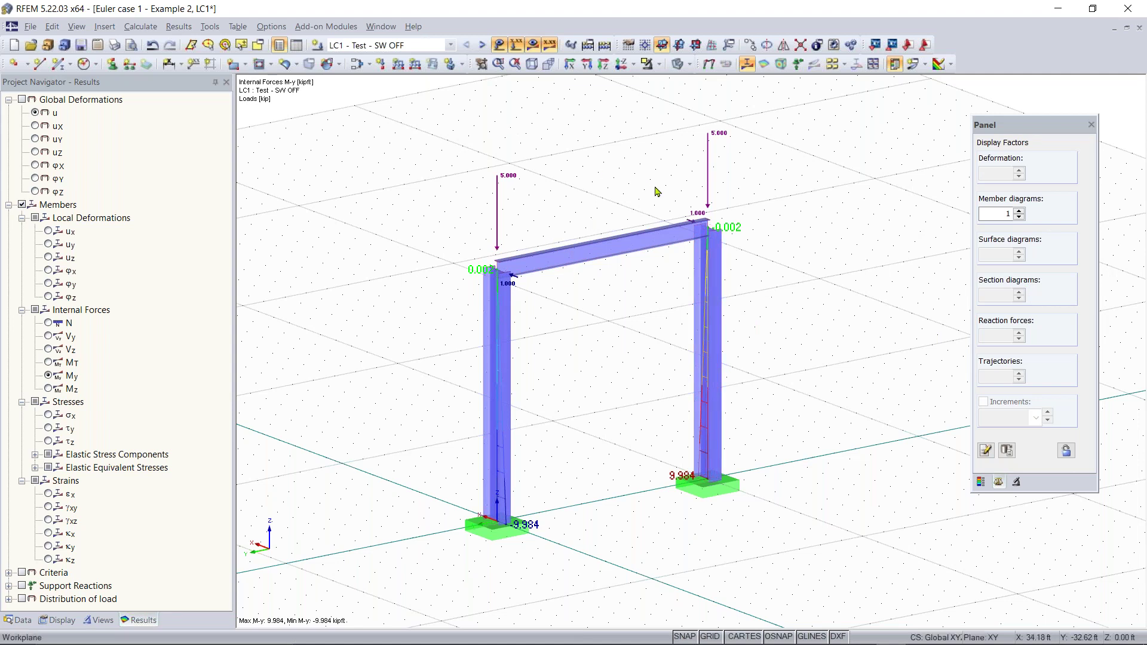
{"action": "mouse_move", "coordinate": [558, 482]}
{"action": "middle_mouse_down", "text": "ctrl"}
{"action": "mouse_move", "coordinate": [598, 466]}
{"action": "mouse_move", "coordinate": [546, 466]}
{"action": "middle_mouse_up", "text": "ctrl"}
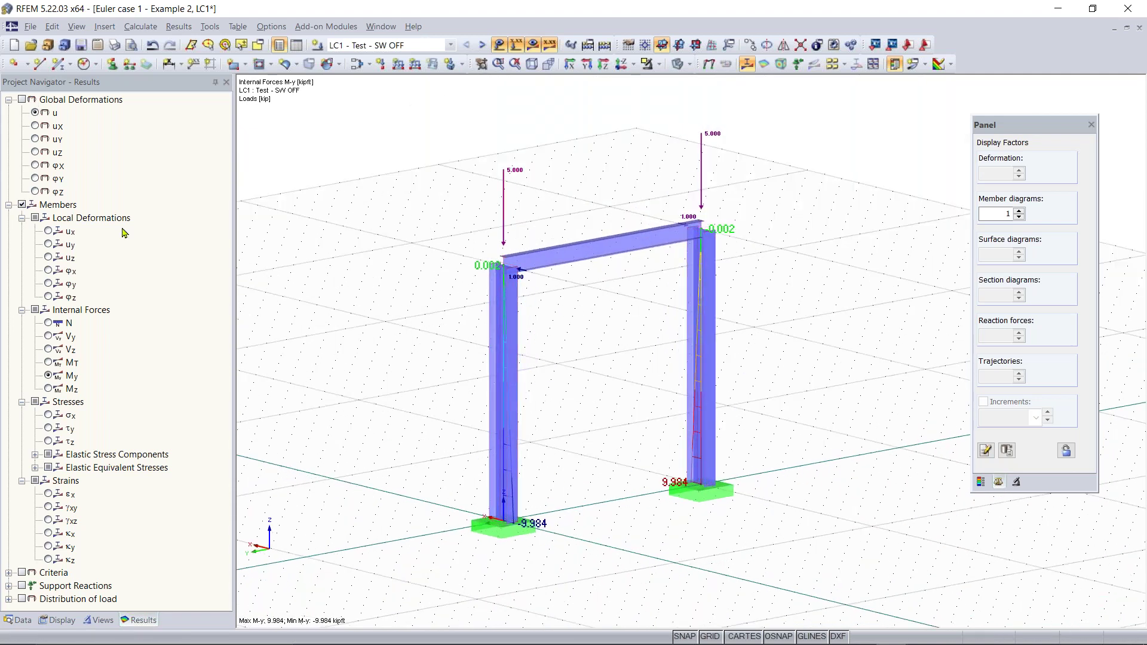
{"action": "left_click", "coordinate": [22, 99]}
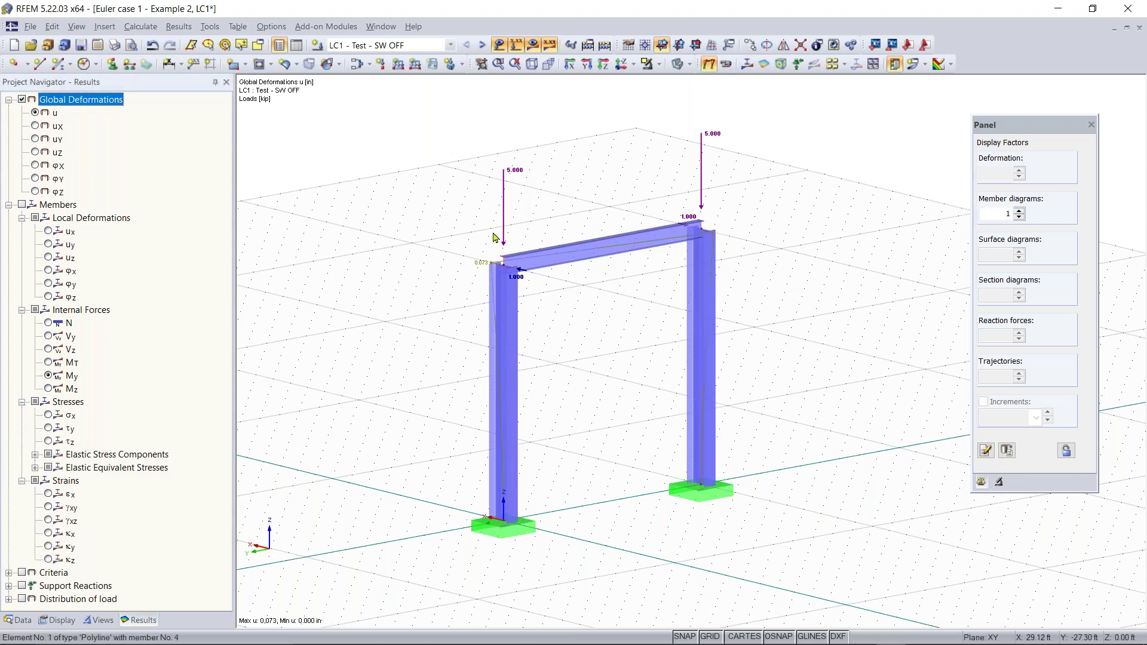
{"action": "left_click", "coordinate": [58, 620]}
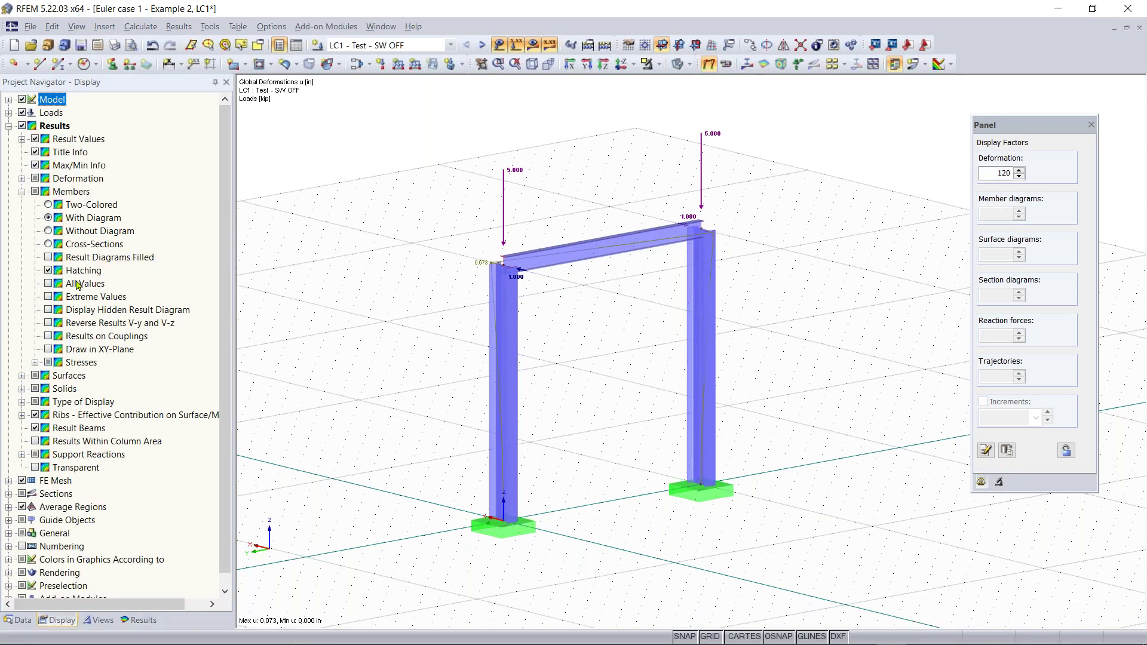
{"action": "left_click", "coordinate": [22, 178]}
{"action": "left_click", "coordinate": [68, 218]}
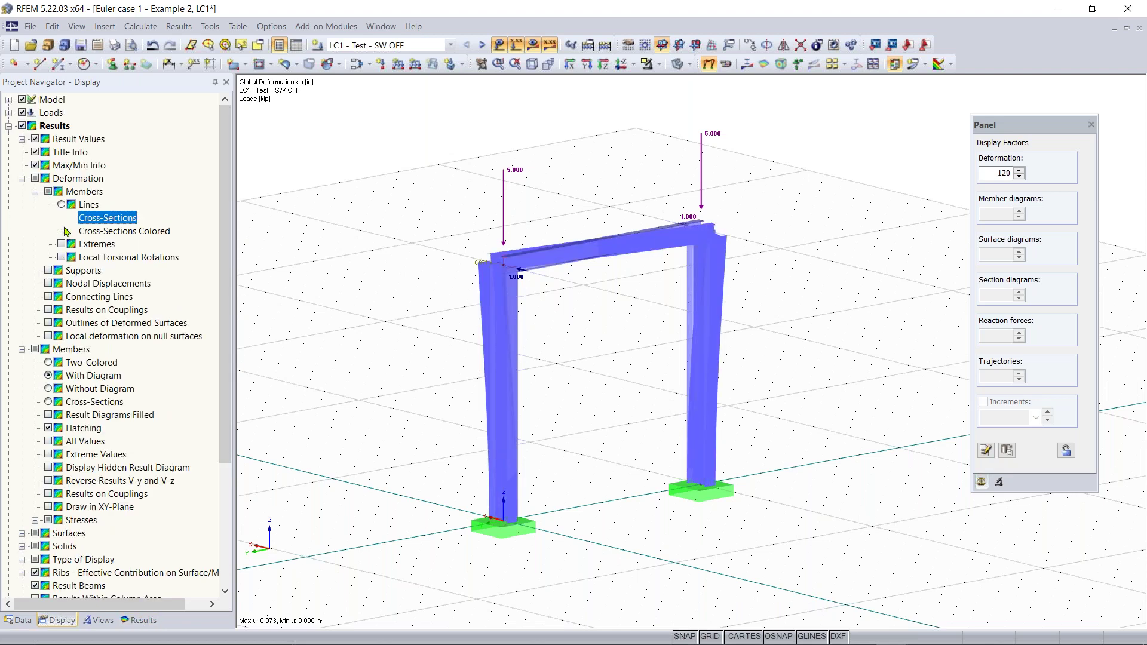
{"action": "left_click", "coordinate": [61, 231]}
{"action": "left_click", "coordinate": [139, 619]}
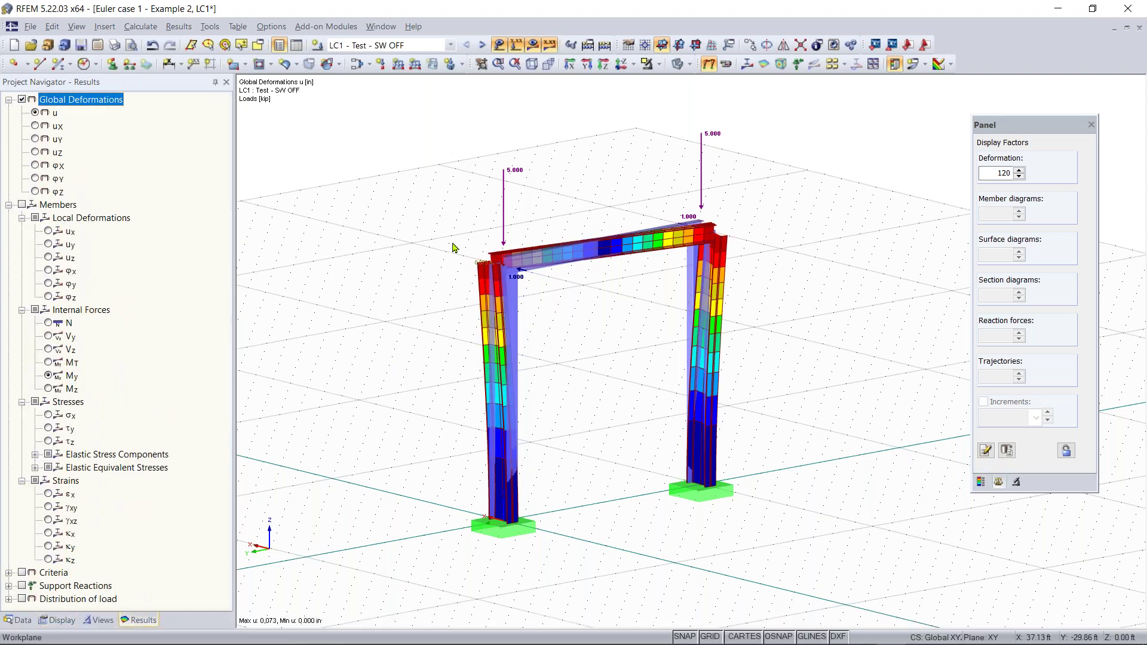
{"action": "middle_click_drag", "start_coordinate": [418, 240], "coordinate": [366, 261], "text": "ctrl"}
{"action": "right_click", "coordinate": [364, 261]}
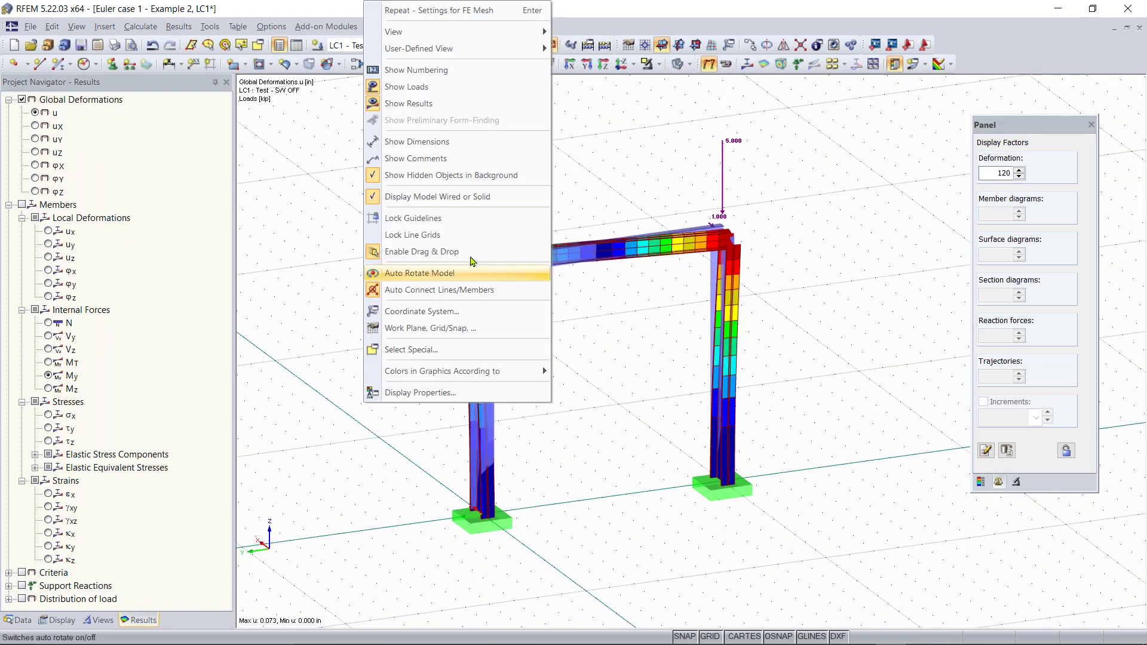
{"action": "left_click", "coordinate": [656, 210]}
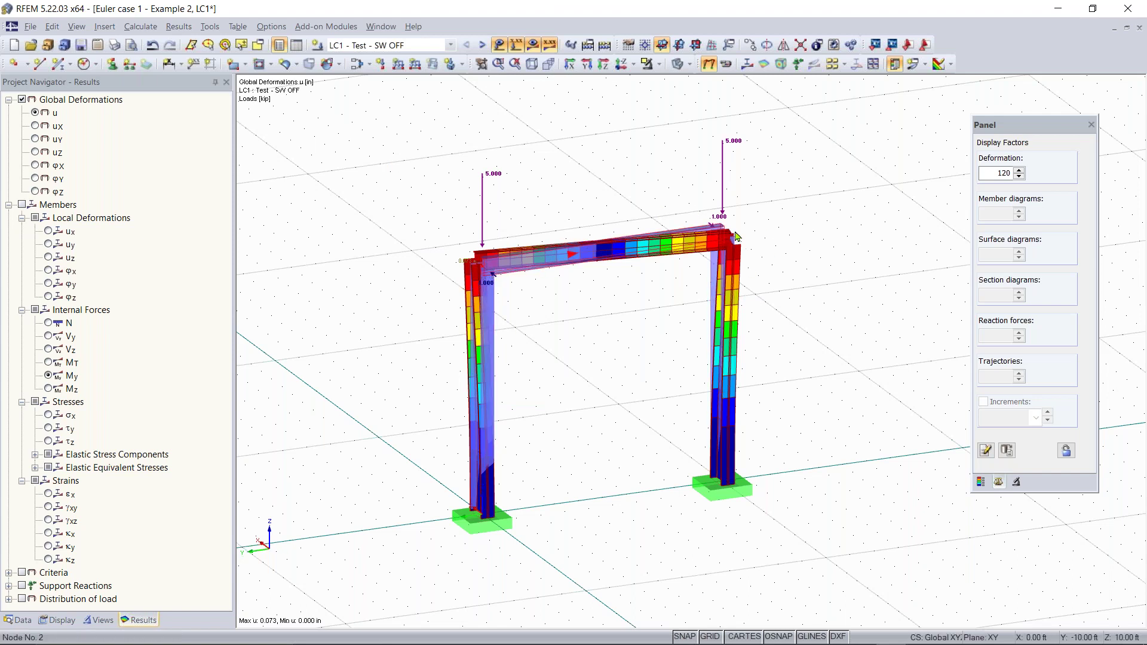
Step: Enable a nodal support on nodes 1 and 2 at the frame's top corners and review the predefined support types
{"action": "scroll", "coordinate": [731, 237], "scroll_direction": "up", "scroll_amount": 3}
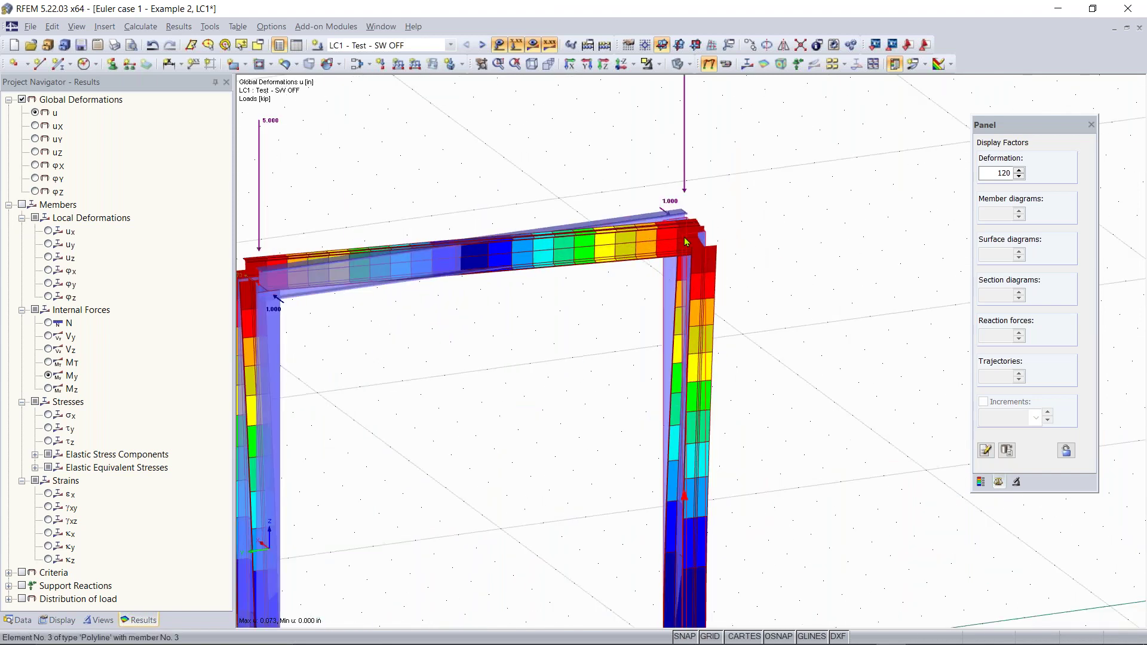
{"action": "middle_click_drag", "start_coordinate": [702, 261], "coordinate": [681, 310], "text": "ctrl"}
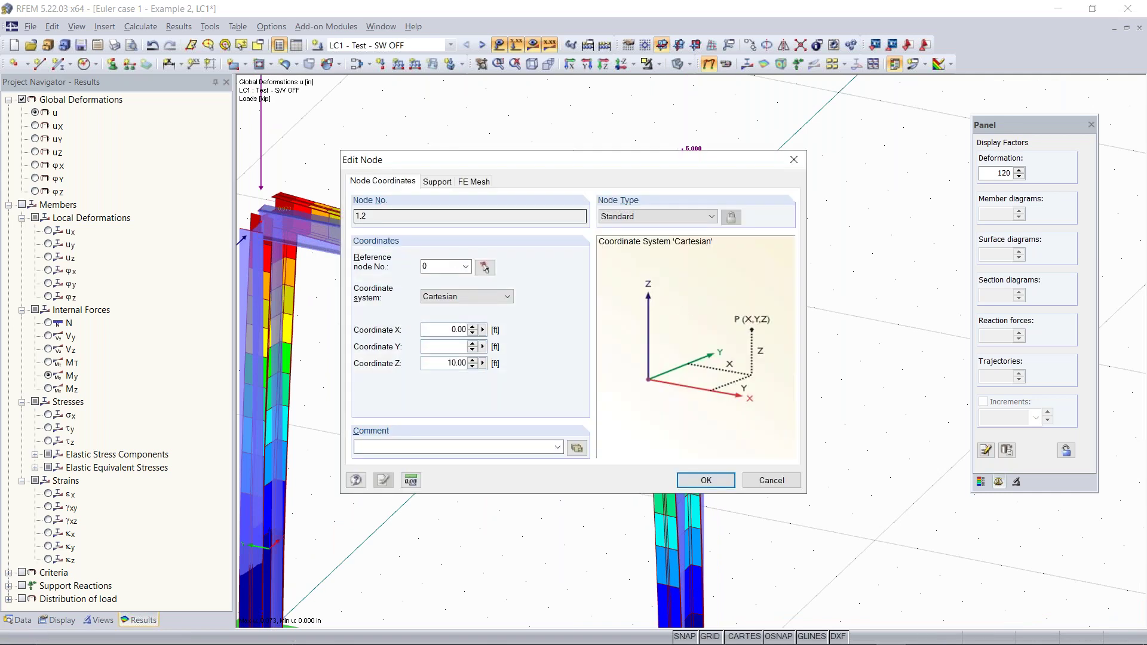
{"action": "left_click", "coordinate": [437, 182]}
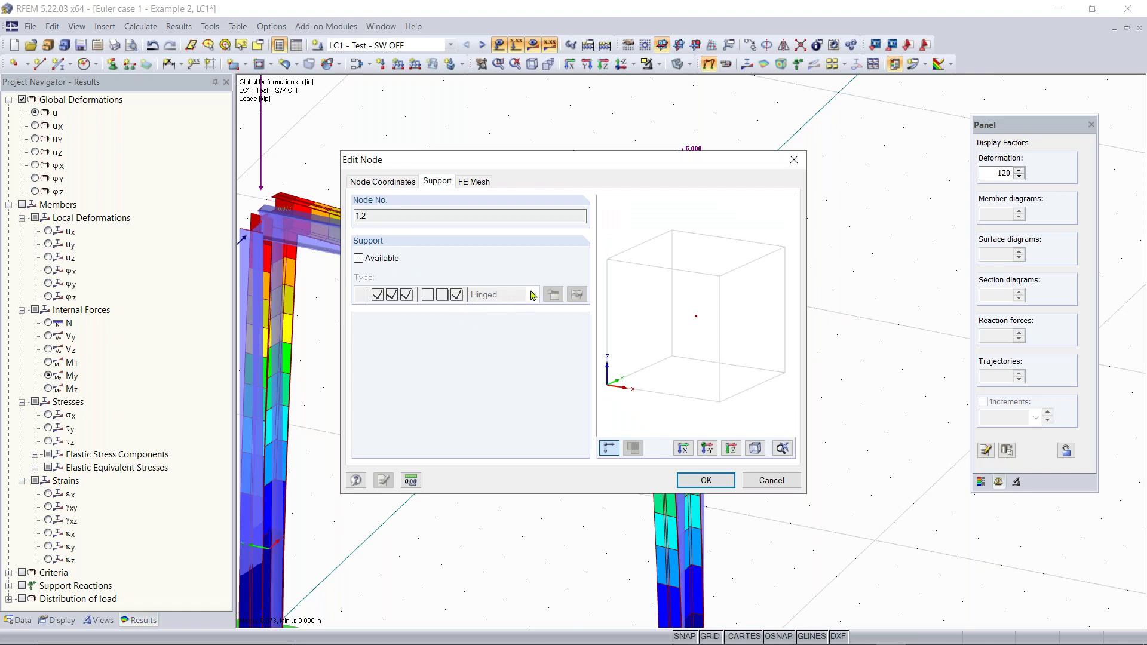
{"action": "left_click", "coordinate": [358, 258]}
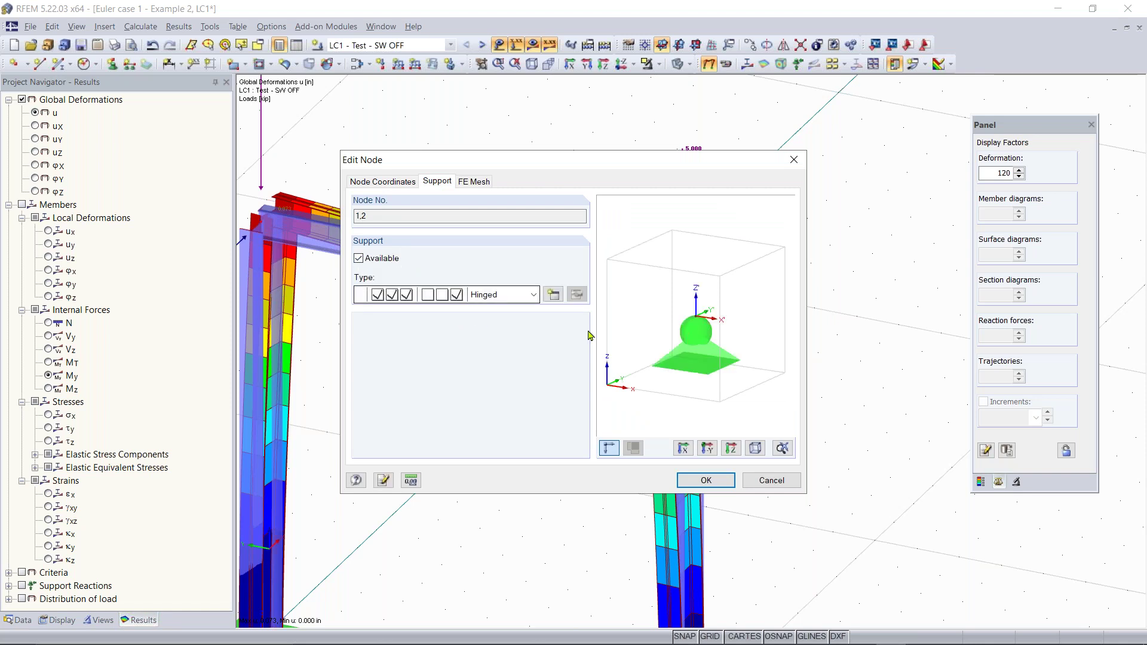
{"action": "left_click", "coordinate": [534, 295]}
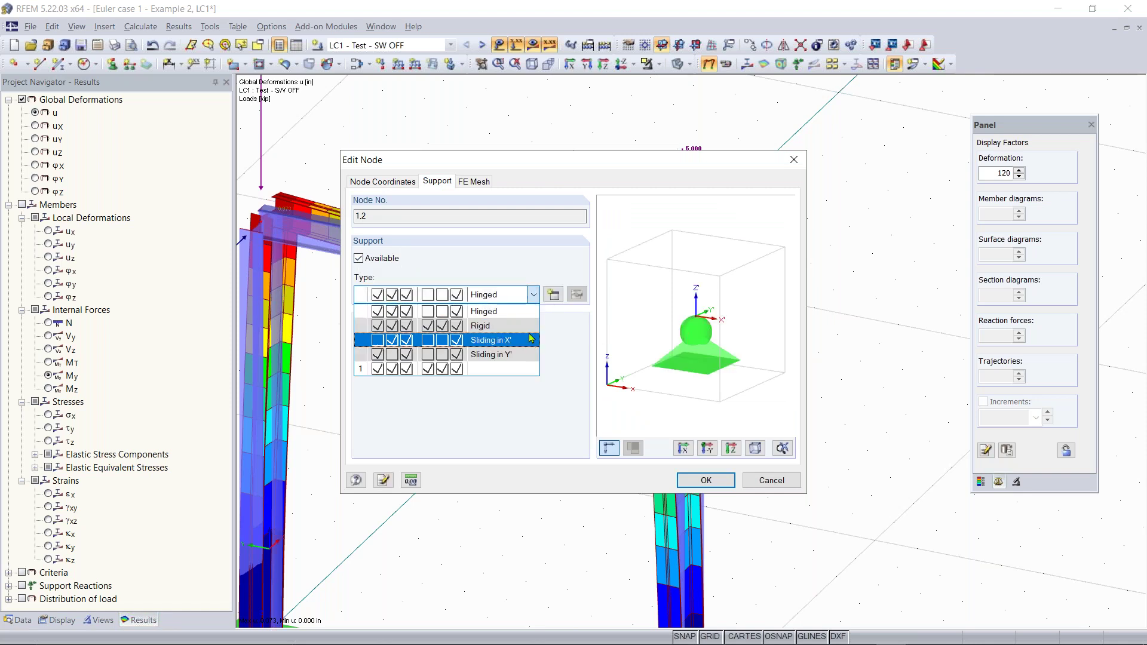
{"action": "left_click", "coordinate": [588, 318]}
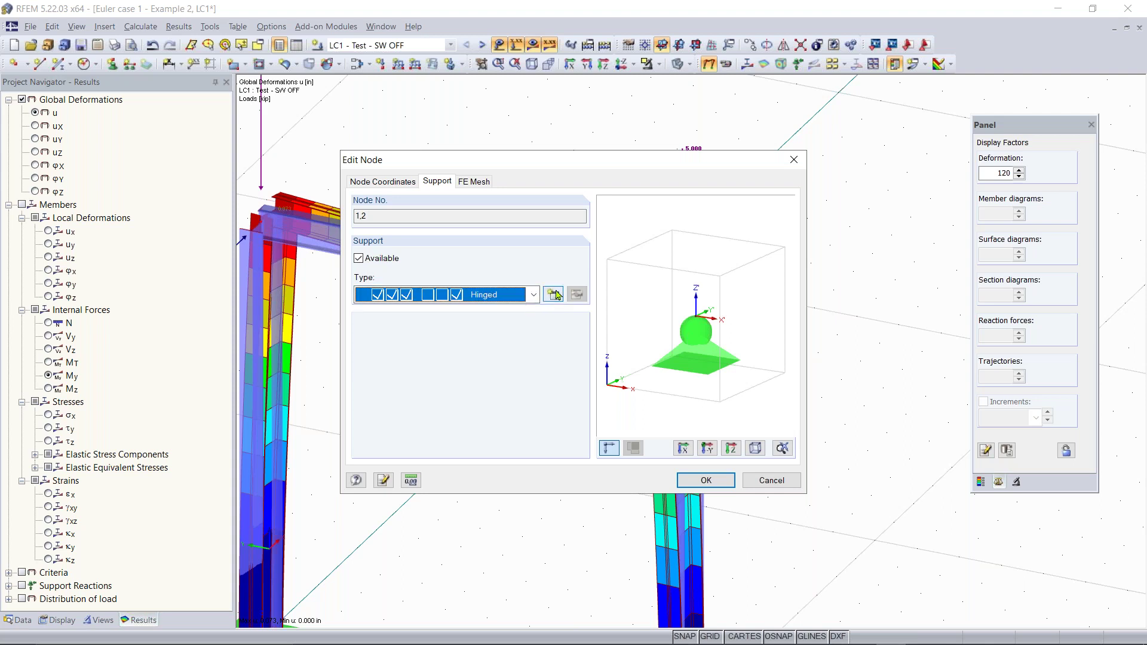
Step: Define a new nodal support for nodes 1 and 2 that fixes only uX, releasing uY, uZ and φZ, and assign it
{"action": "left_click", "coordinate": [554, 296]}
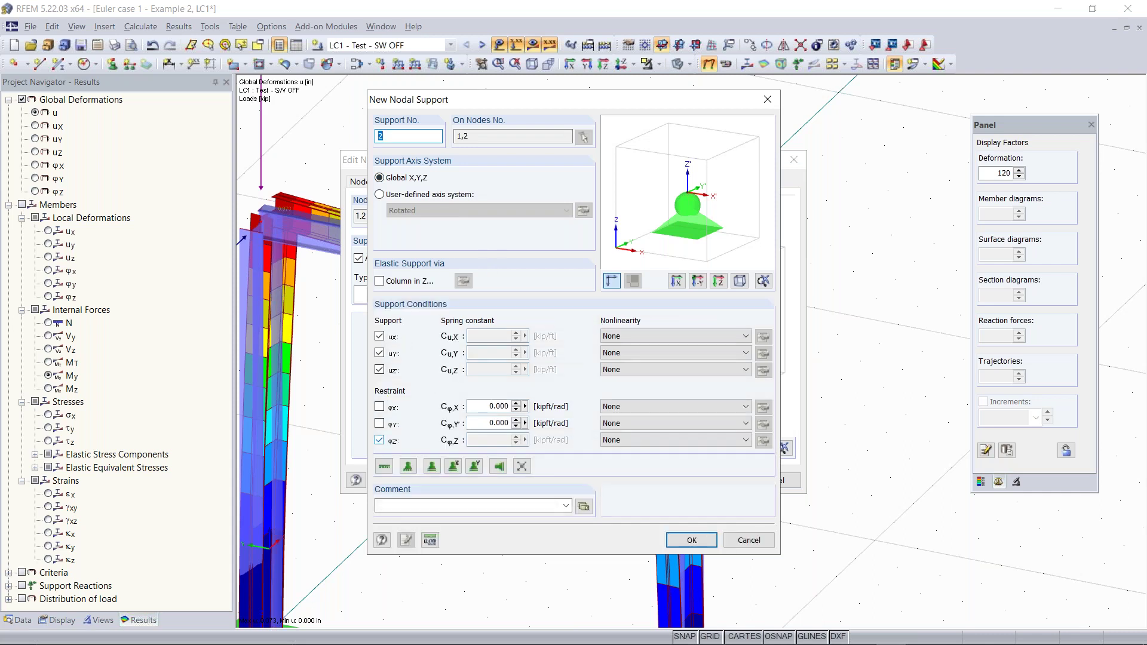
{"action": "left_click", "coordinate": [379, 353]}
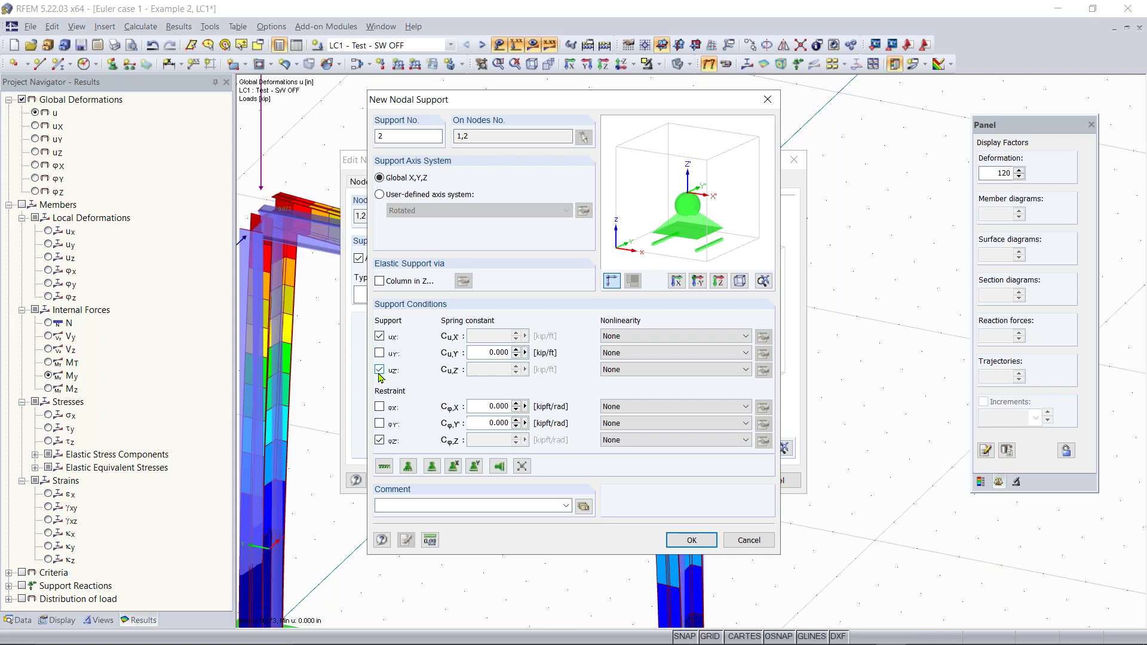
{"action": "left_click", "coordinate": [379, 370]}
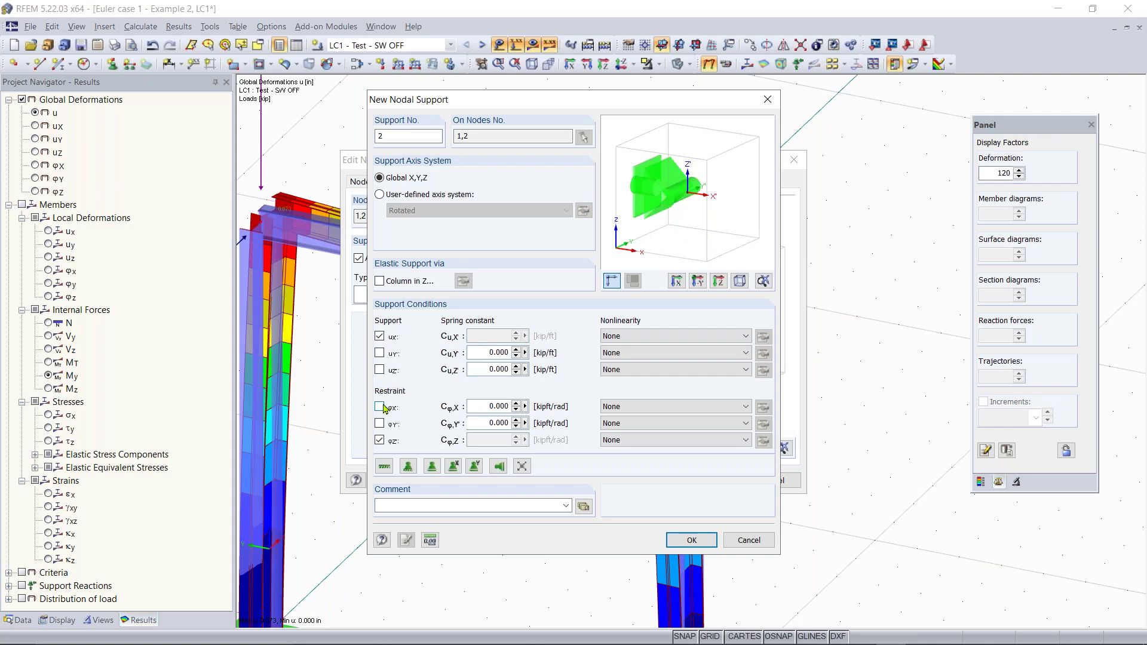
{"action": "left_click", "coordinate": [379, 440]}
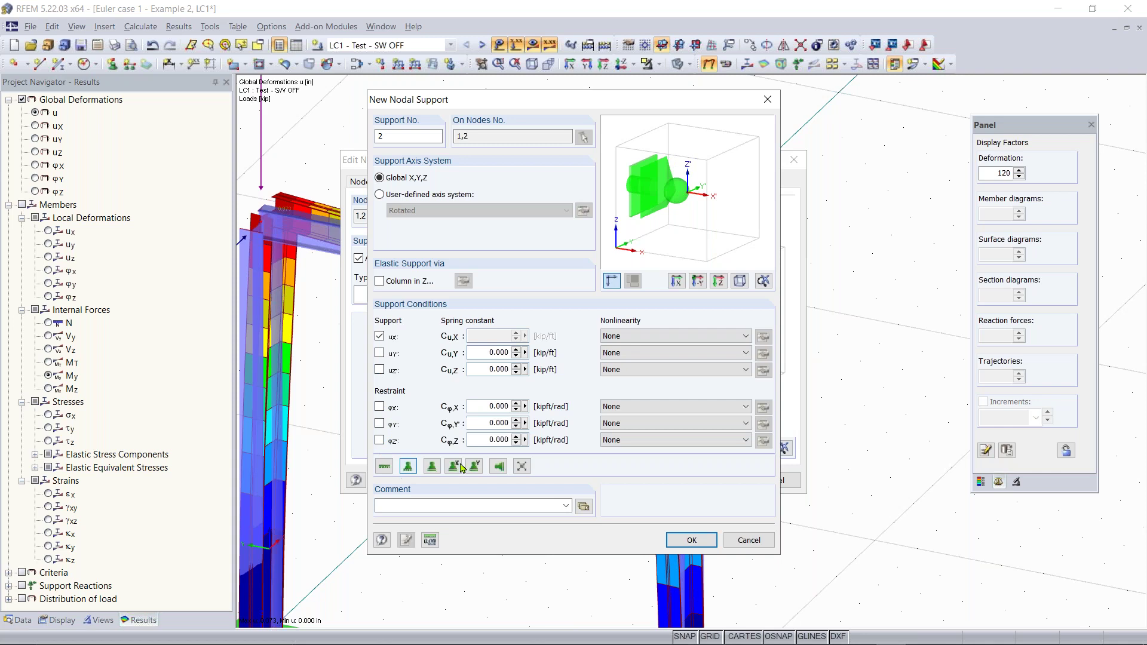
{"action": "left_click", "coordinate": [687, 540]}
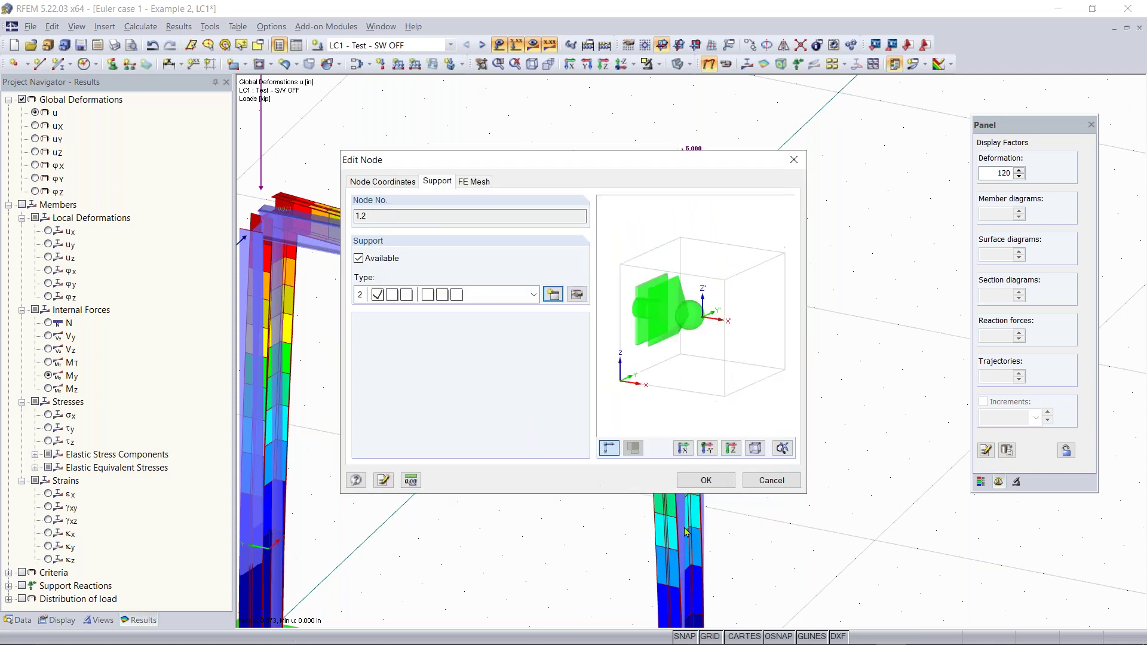
{"action": "left_click", "coordinate": [703, 481]}
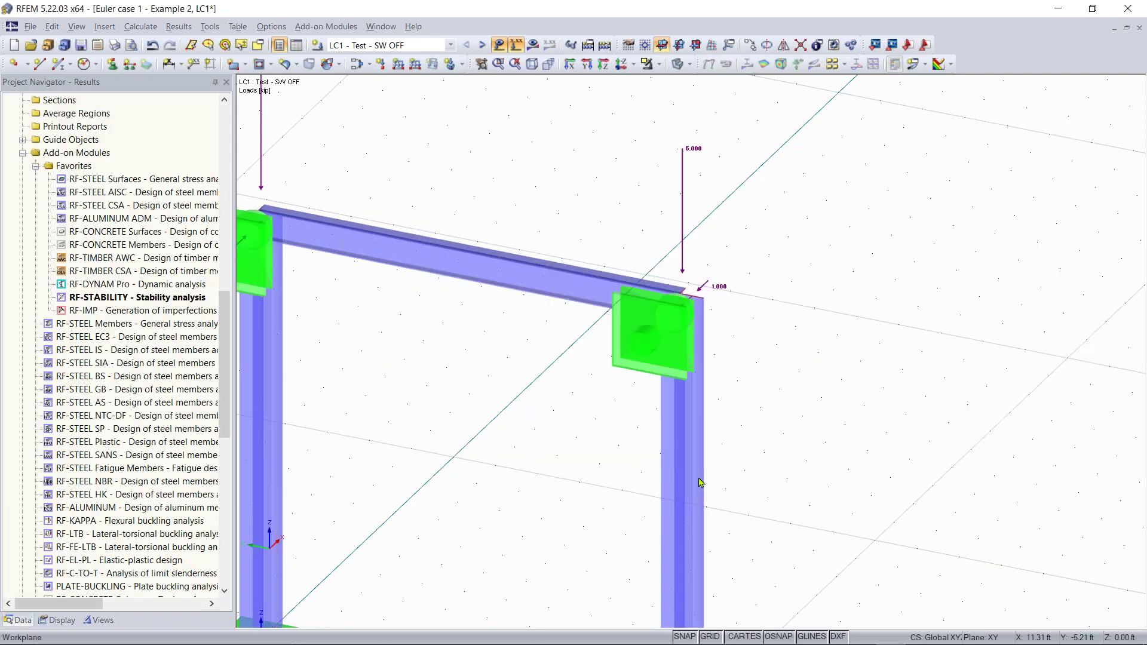
Step: Recalculate LC1 with the upper supports and examine the frame's global deformations u
{"action": "scroll", "coordinate": [502, 418], "scroll_direction": "down", "scroll_amount": 3}
{"action": "middle_click_drag", "start_coordinate": [528, 393], "coordinate": [586, 313]}
{"action": "scroll", "coordinate": [587, 313], "scroll_direction": "up", "scroll_amount": 2}
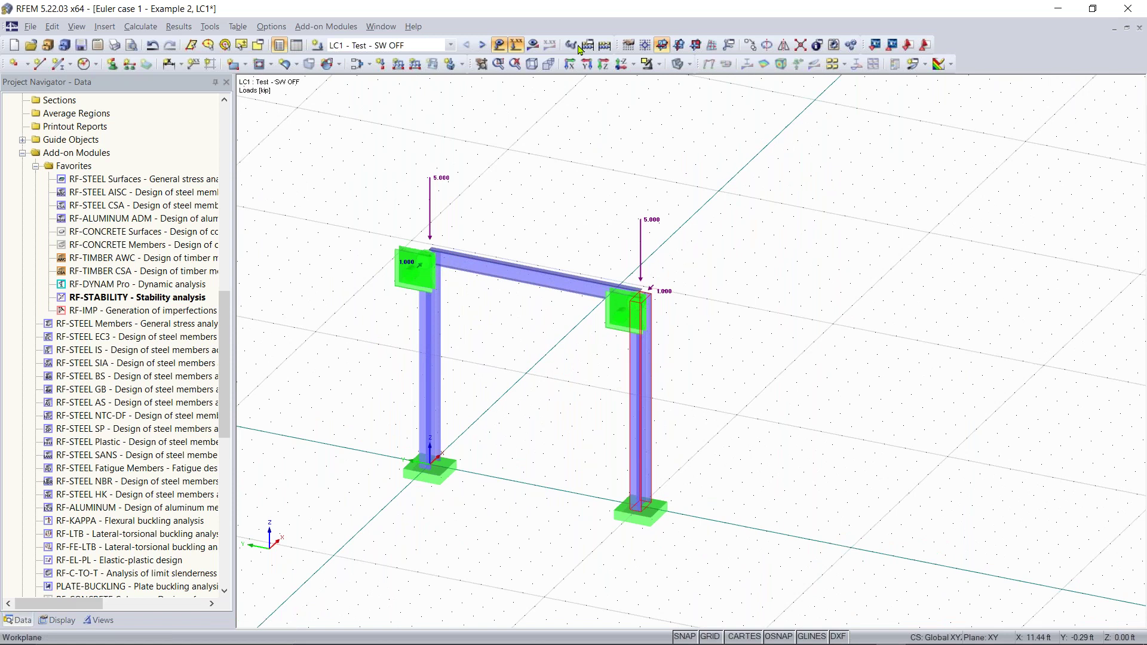
{"action": "scroll", "coordinate": [518, 46], "scroll_direction": "up", "scroll_amount": 1}
{"action": "left_click", "coordinate": [532, 46]}
{"action": "left_click", "coordinate": [551, 350]}
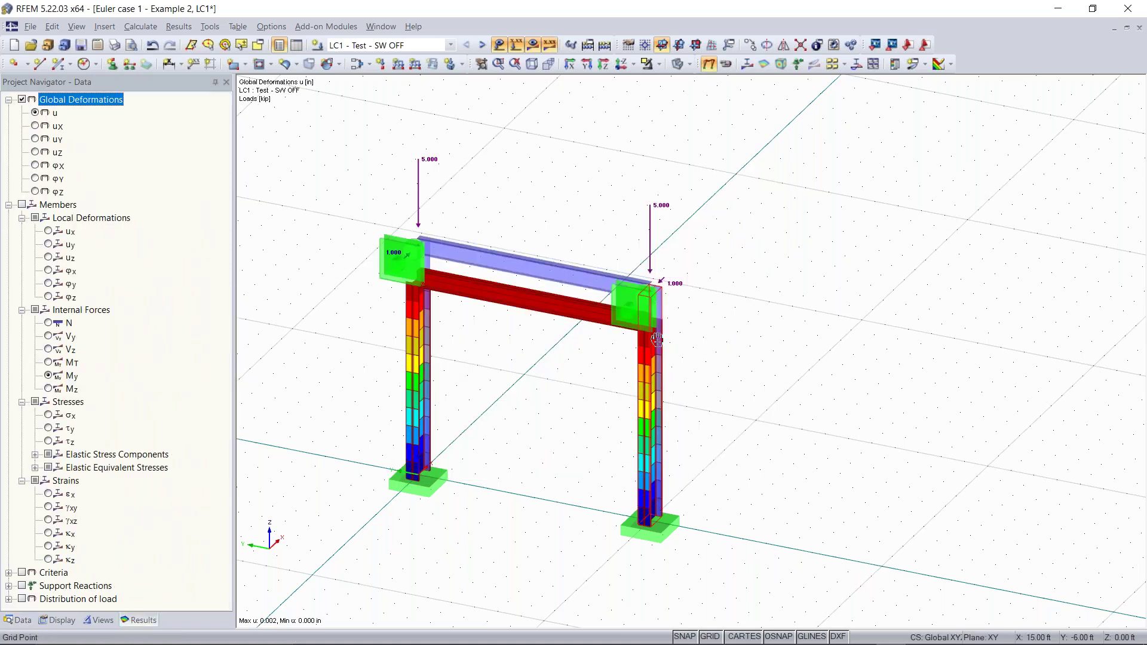
{"action": "mouse_move", "coordinate": [485, 320]}
{"action": "middle_mouse_down", "text": "ctrl"}
{"action": "mouse_move", "coordinate": [657, 354]}
{"action": "mouse_move", "coordinate": [690, 339]}
{"action": "middle_mouse_up", "text": "ctrl"}
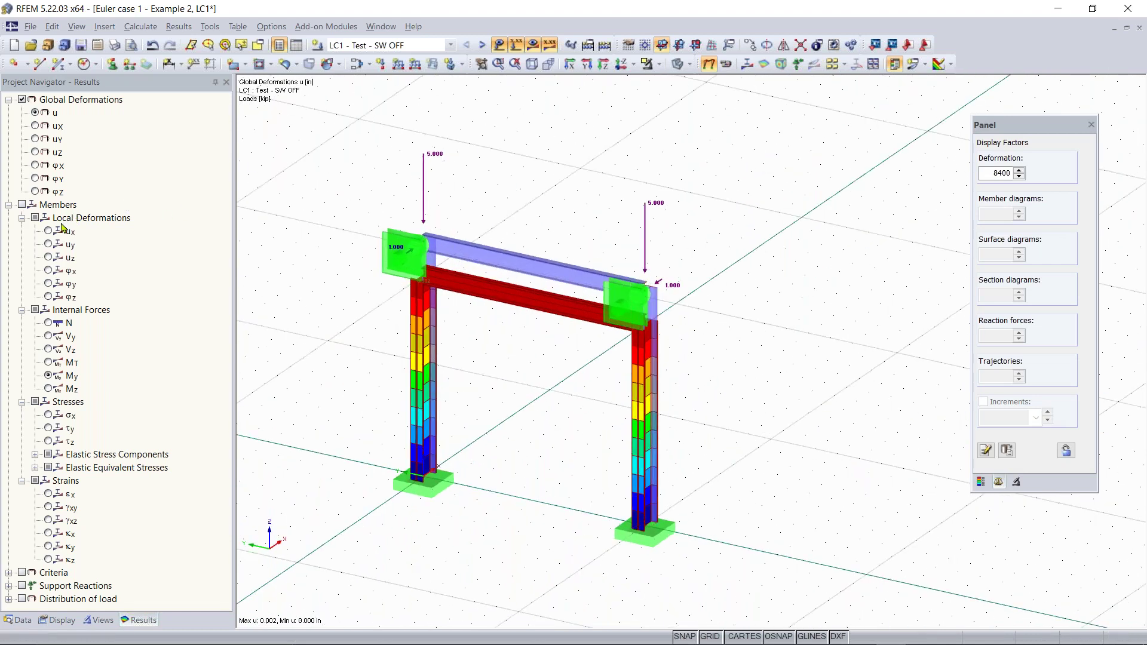
Step: Run the RF-STABILITY eigenvalue analysis for LC1 on the laterally supported frame and review the critical load factors
{"action": "left_click", "coordinate": [22, 620]}
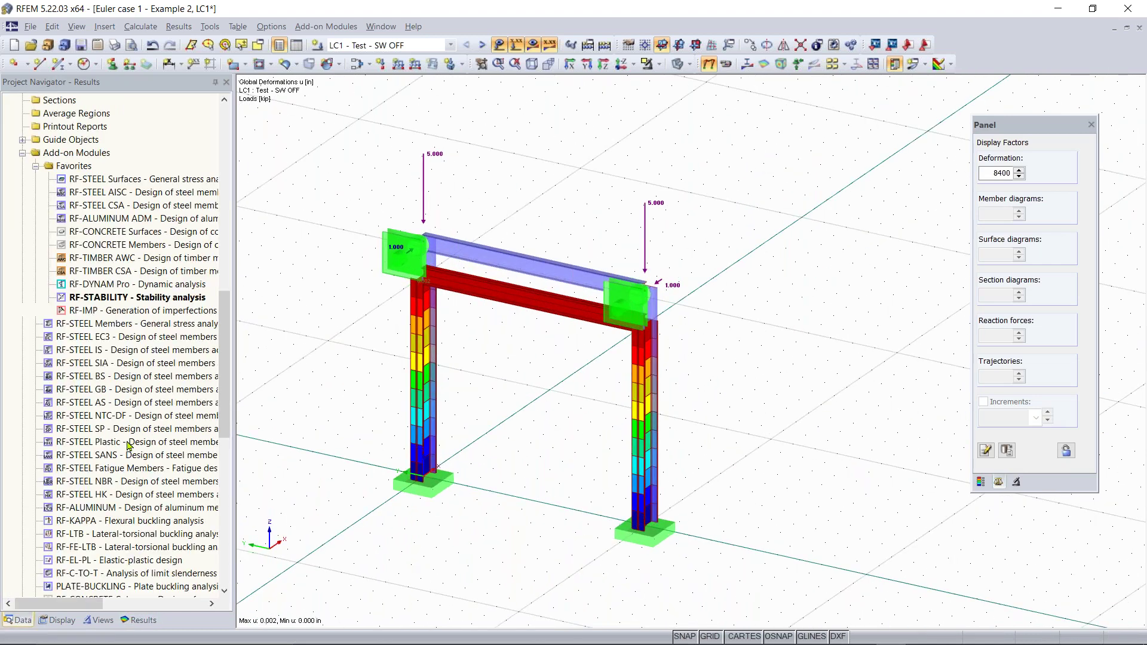
{"action": "double_click", "coordinate": [136, 298]}
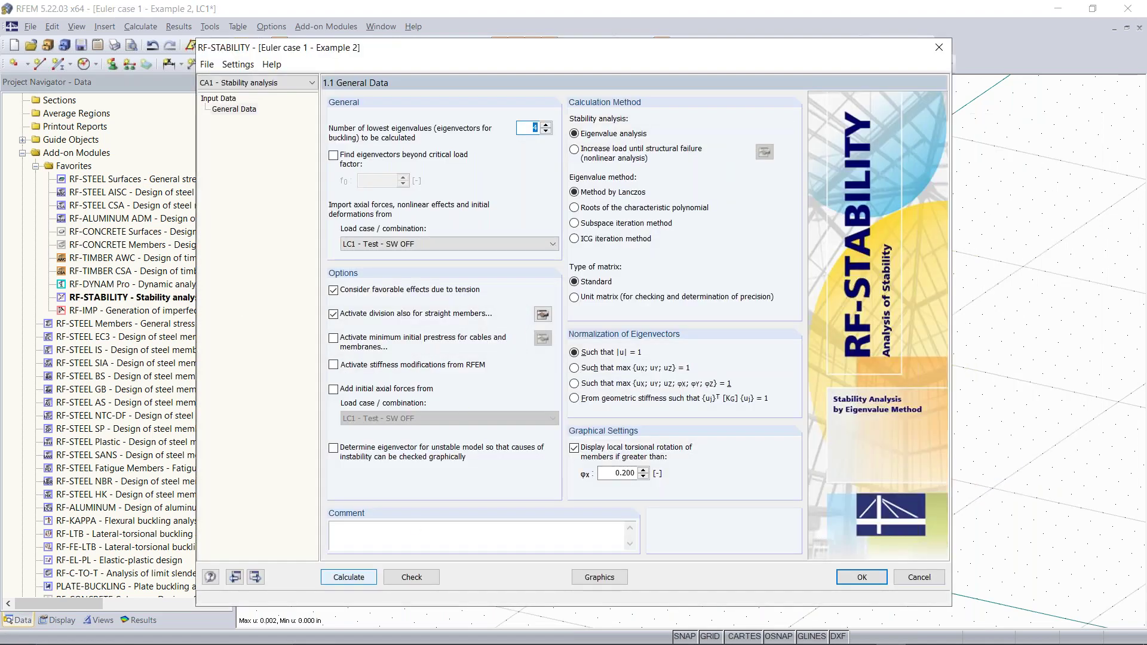
{"action": "key", "text": "Return"}
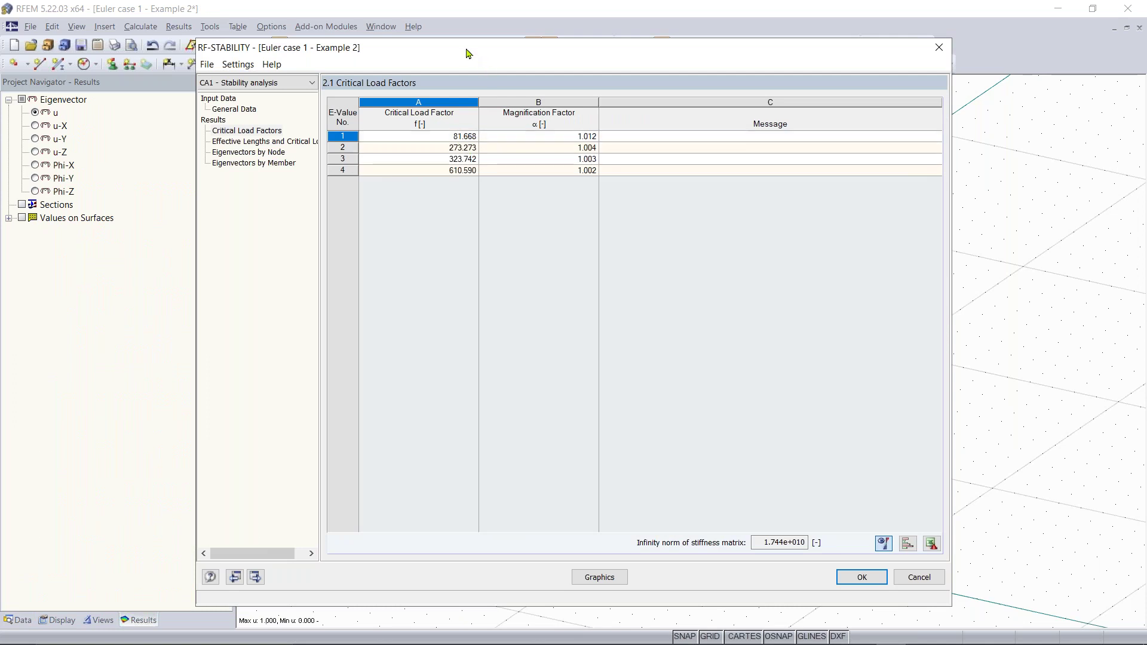
{"action": "left_click_drag", "start_coordinate": [468, 53], "coordinate": [488, 66]}
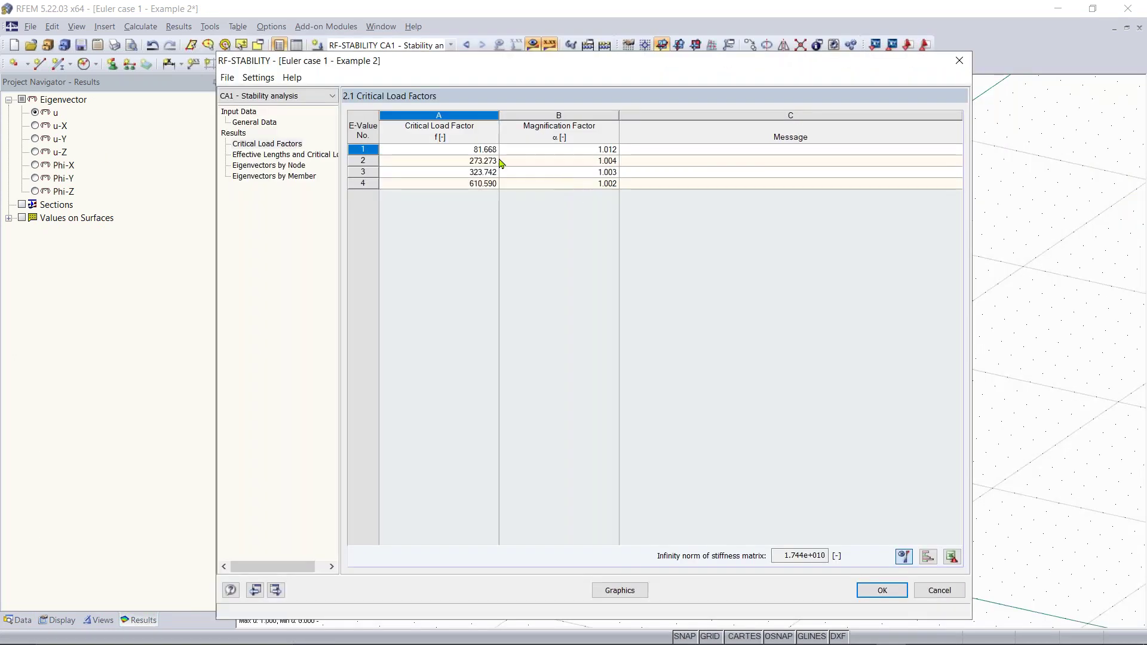
{"action": "left_click", "coordinate": [884, 591]}
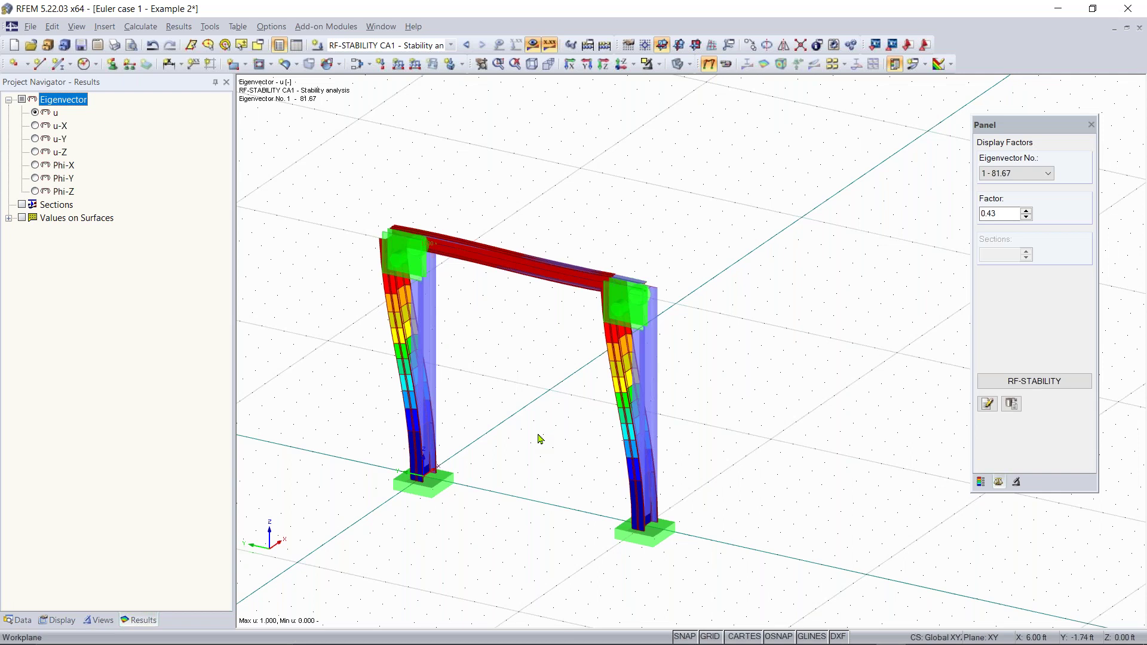
Step: View the frame's buckling shapes for eigenvectors 2, 3 and 4 in turn
{"action": "left_click", "coordinate": [998, 174]}
{"action": "left_click", "coordinate": [1000, 196]}
{"action": "left_click", "coordinate": [1007, 176]}
{"action": "left_click", "coordinate": [1003, 204]}
{"action": "left_click", "coordinate": [1007, 177]}
{"action": "left_click", "coordinate": [1003, 215]}
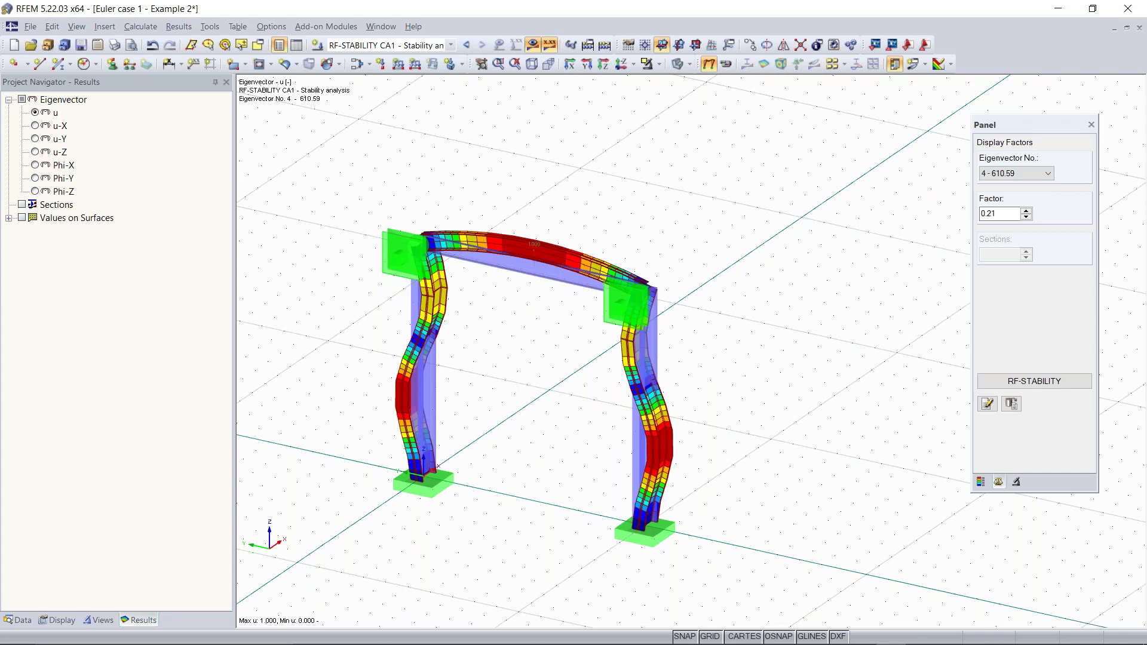
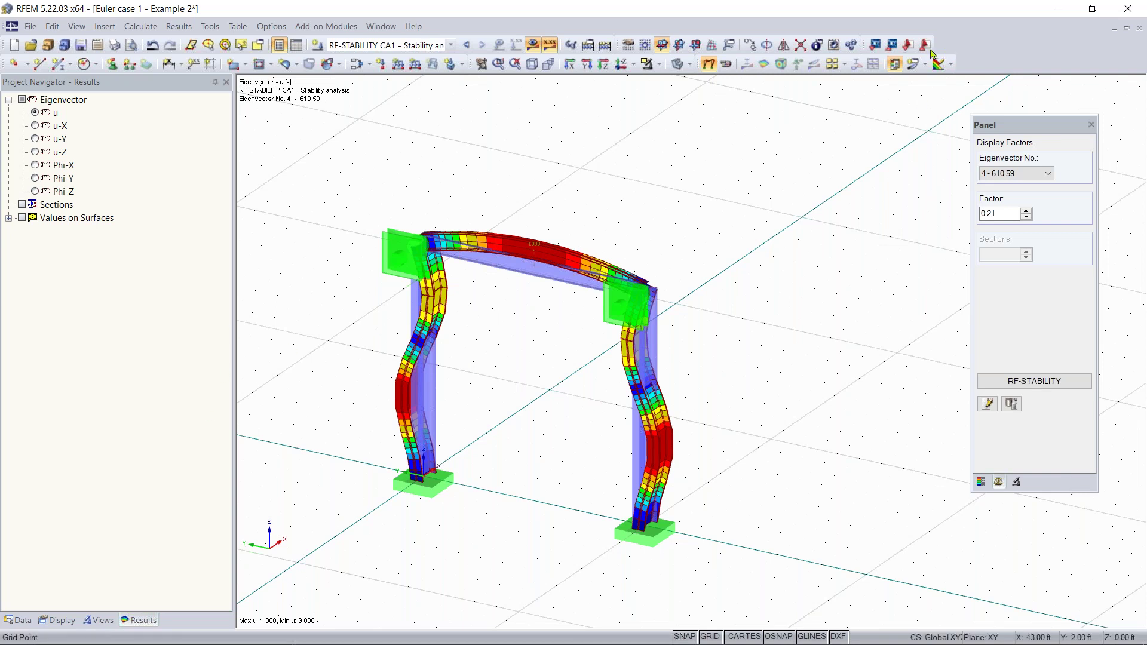
Step: Reopen the RF-STABILITY critical load factors and examine the frame's buckling shape for eigenvector 1
{"action": "left_click", "coordinate": [1027, 381]}
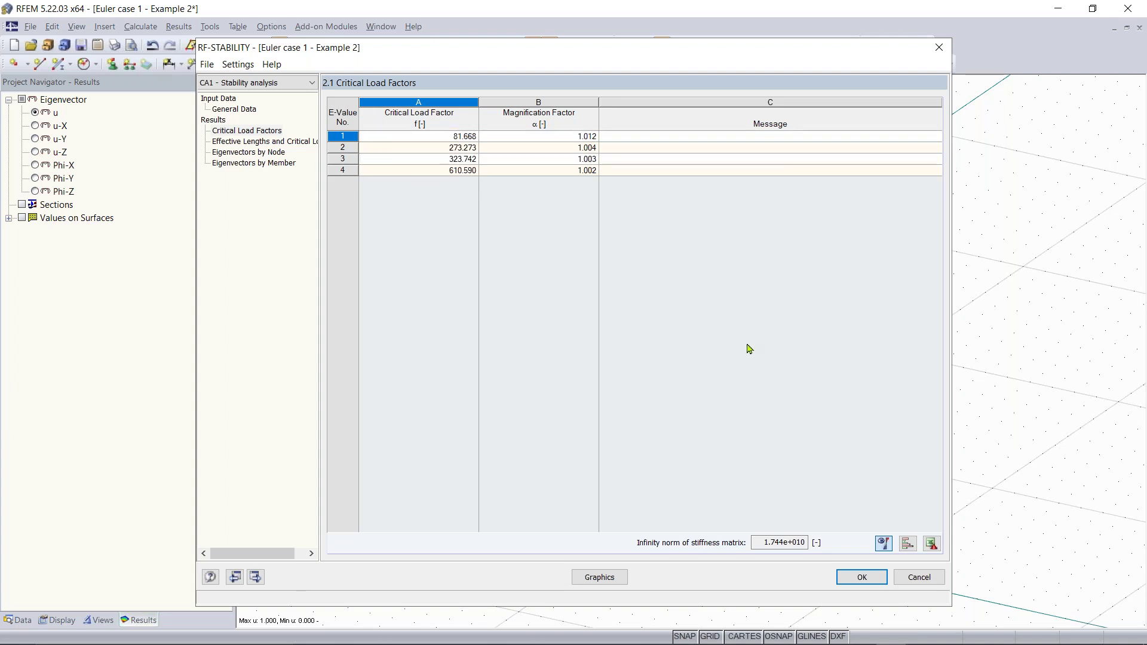
{"action": "left_click", "coordinate": [862, 578]}
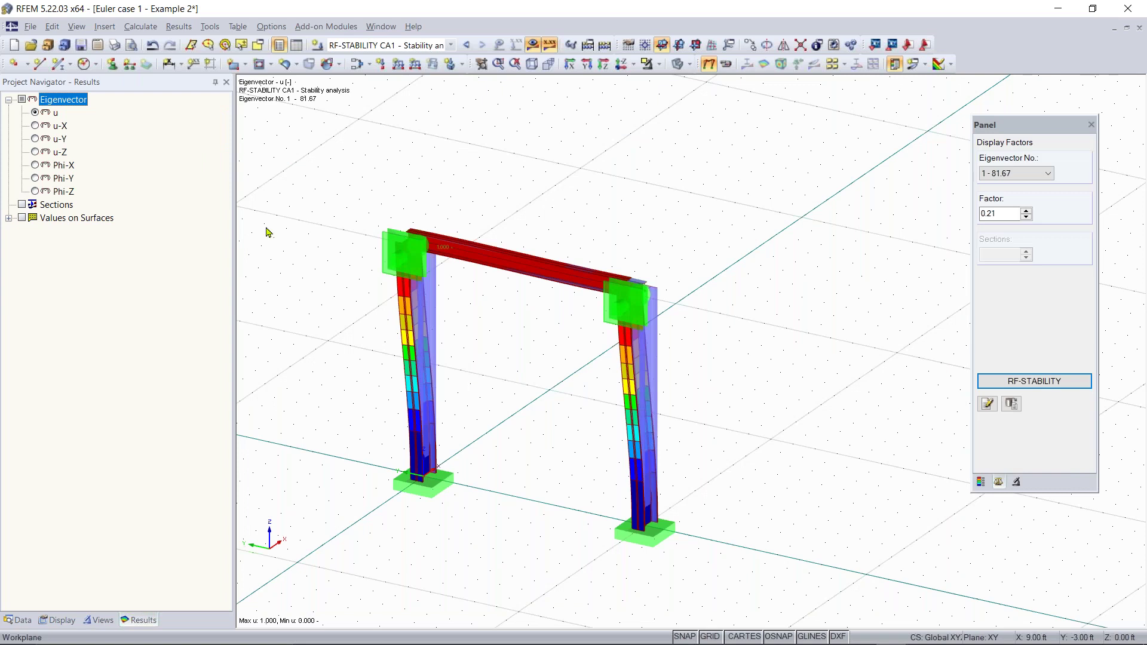
{"action": "middle_click_drag", "start_coordinate": [520, 384], "coordinate": [546, 366], "text": "ctrl"}
{"action": "right_click", "coordinate": [546, 367]}
{"action": "left_click", "coordinate": [597, 466]}
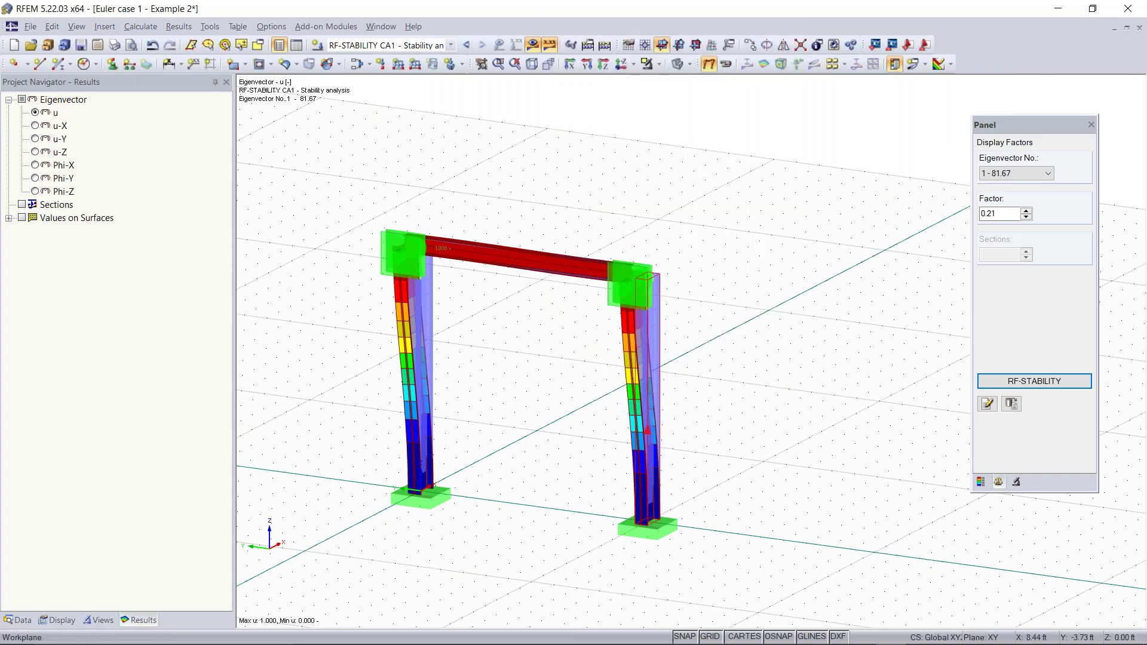
{"action": "mouse_move", "coordinate": [652, 643]}
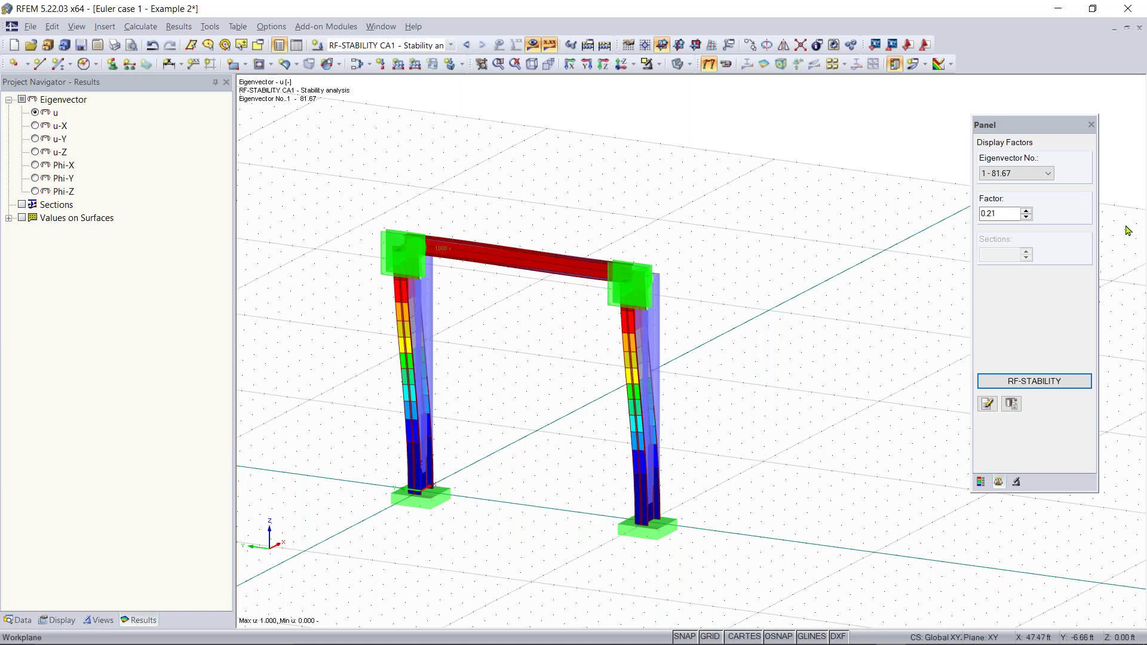
{"action": "middle_click_drag", "start_coordinate": [508, 379], "coordinate": [574, 366]}
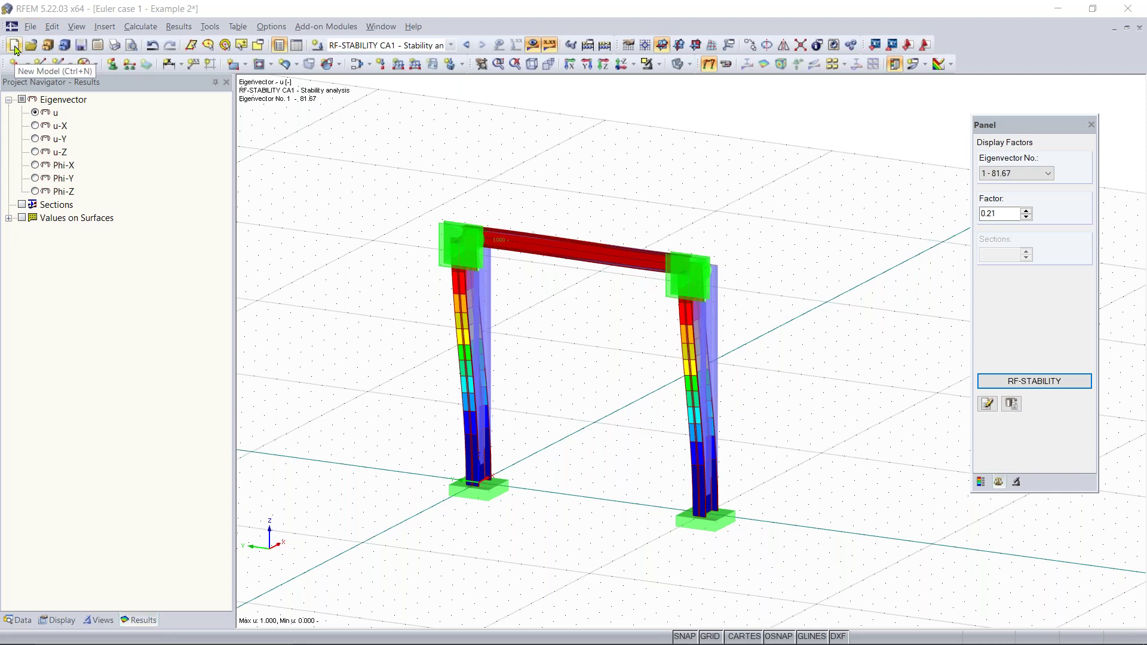
Step: Create a 3D model named Concrete Model 2 using ASCE 7-16 with load combinations created automatically
{"action": "double_click", "coordinate": [446, 228]}
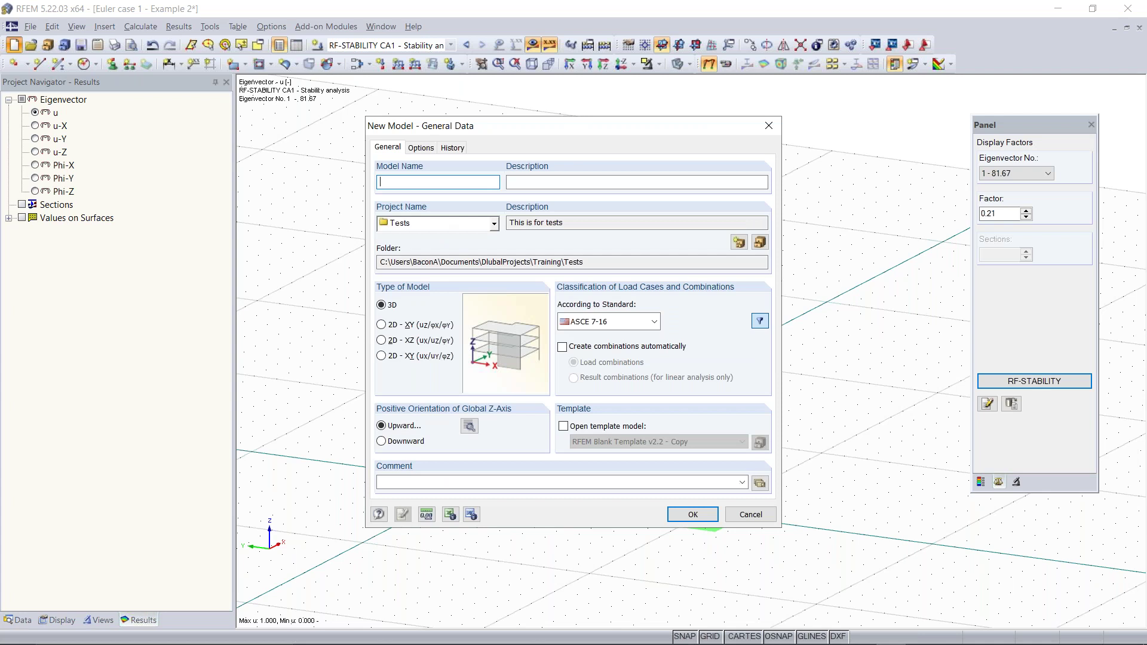
{"action": "type", "text": "Concrete Model 2"}
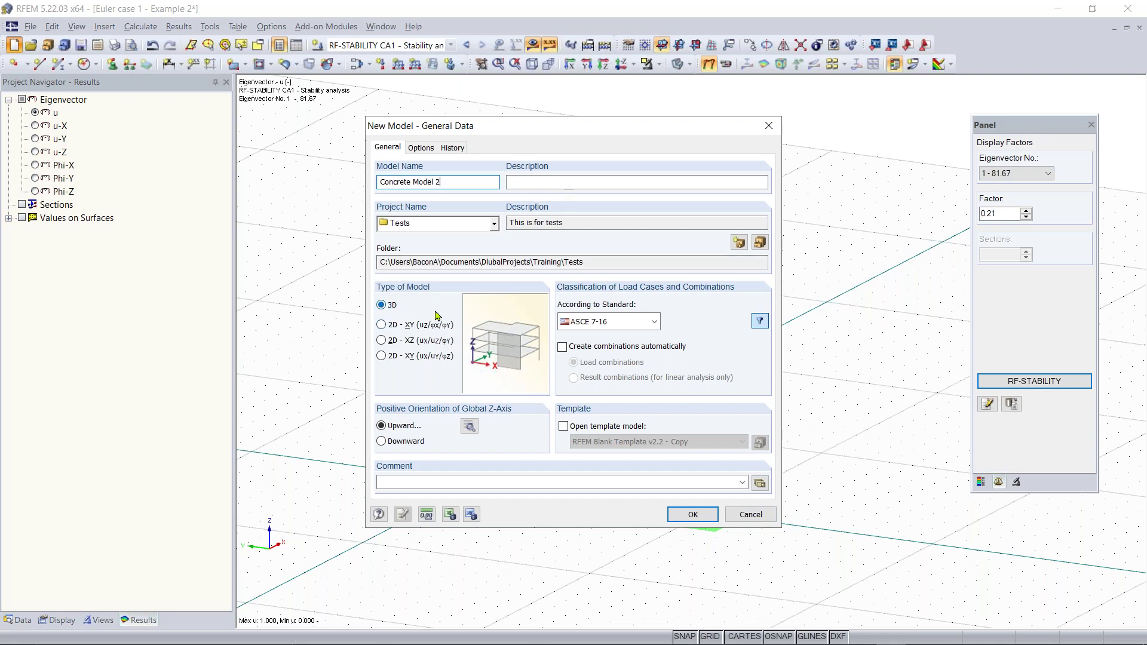
{"action": "left_click", "coordinate": [634, 324]}
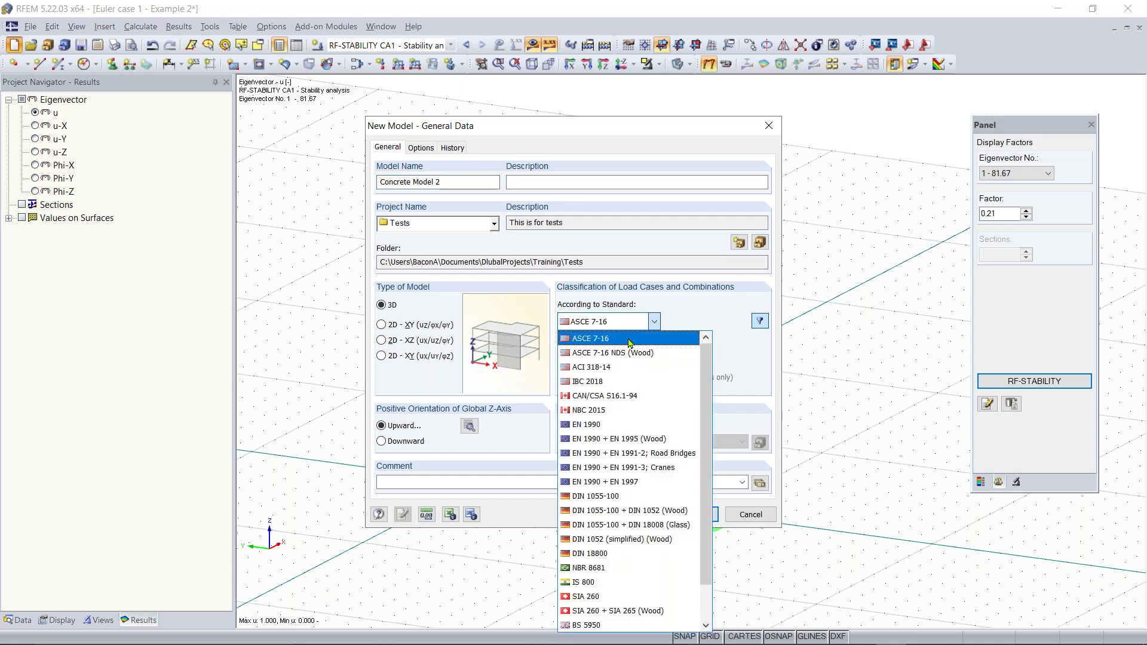
{"action": "left_click", "coordinate": [627, 338]}
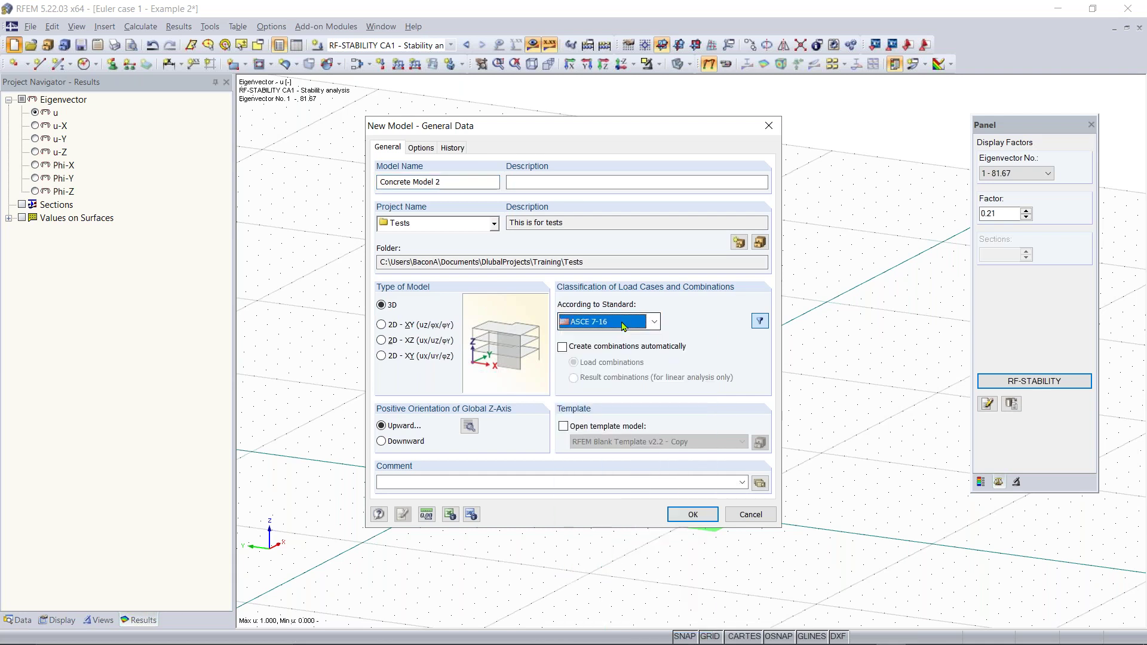
{"action": "left_click", "coordinate": [591, 349]}
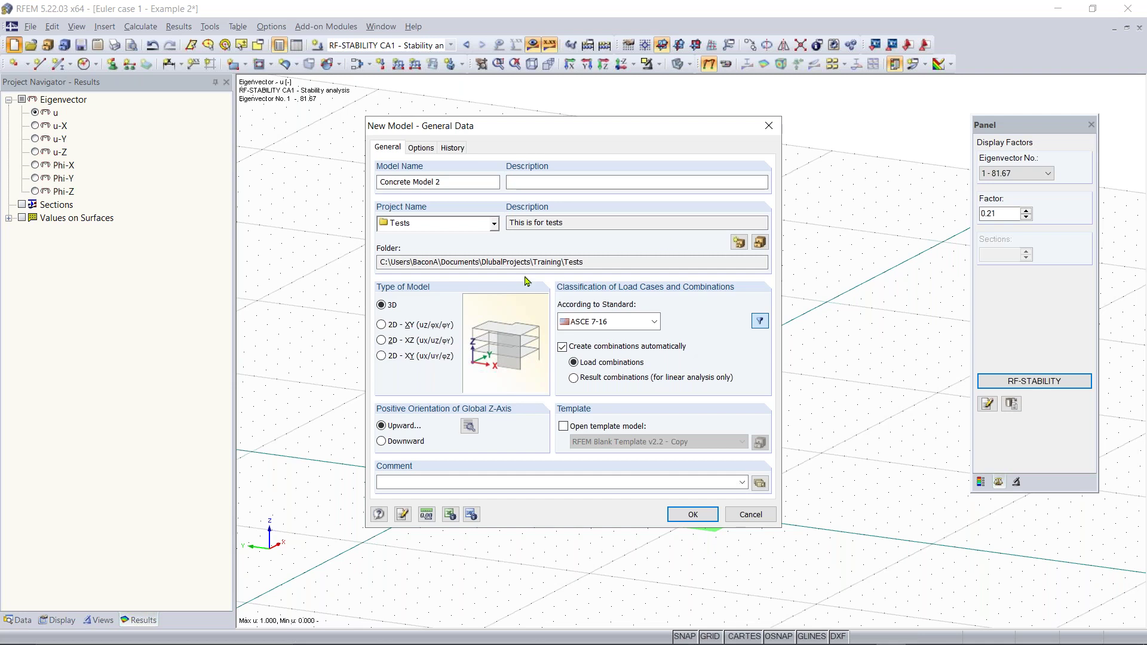
{"action": "left_click", "coordinate": [688, 515]}
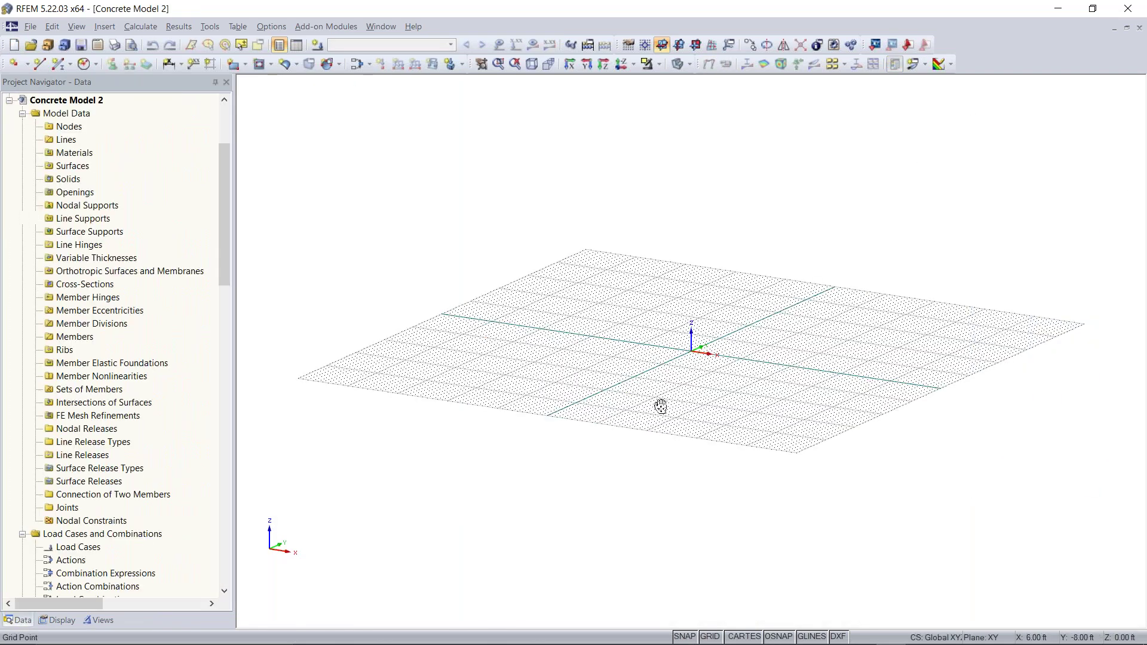
{"action": "scroll", "coordinate": [641, 430], "scroll_direction": "up", "scroll_amount": 2}
{"action": "middle_click_drag", "start_coordinate": [641, 430], "coordinate": [615, 398]}
{"action": "scroll", "coordinate": [614, 398], "scroll_direction": "down", "scroll_amount": 1}
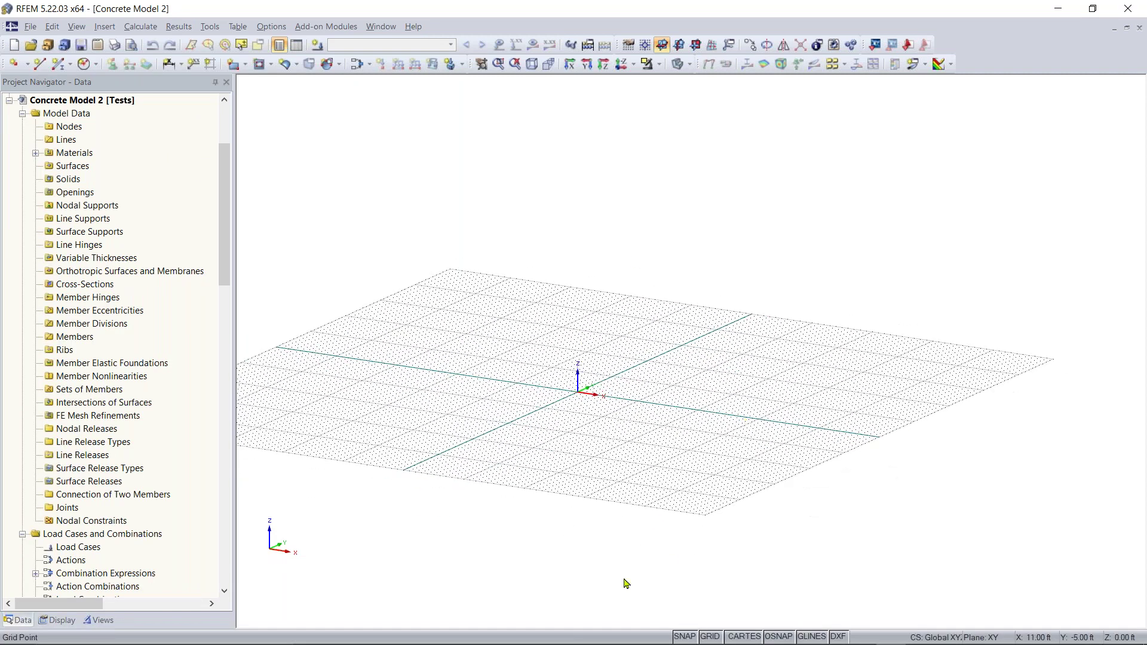
{"action": "mouse_move", "coordinate": [662, 640]}
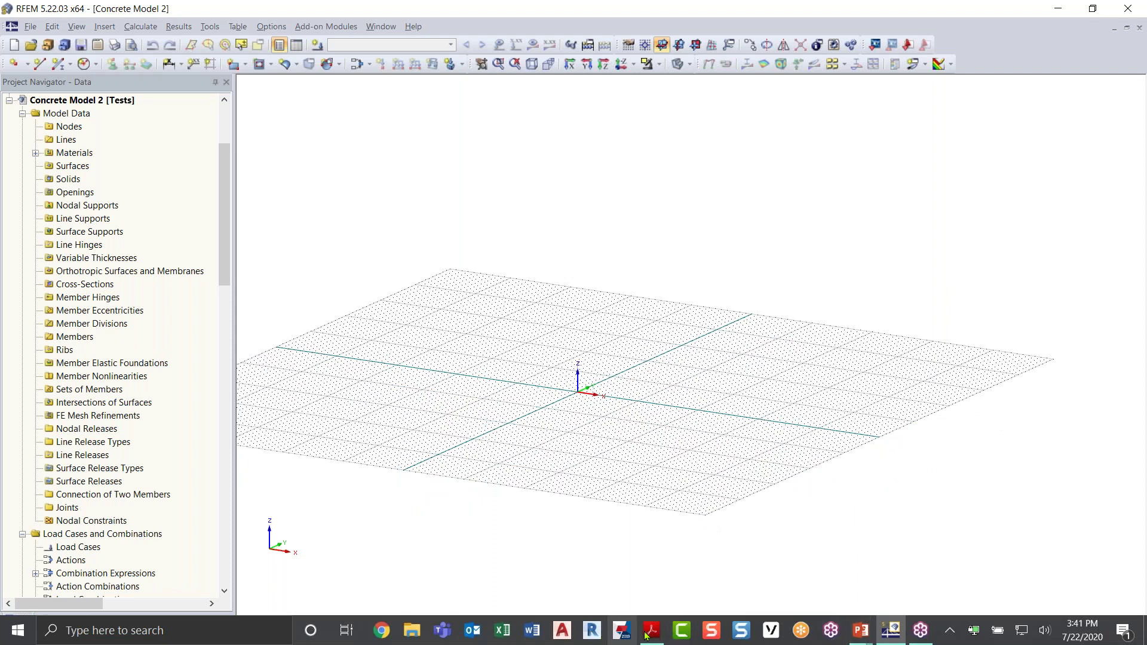
{"action": "mouse_move", "coordinate": [649, 634]}
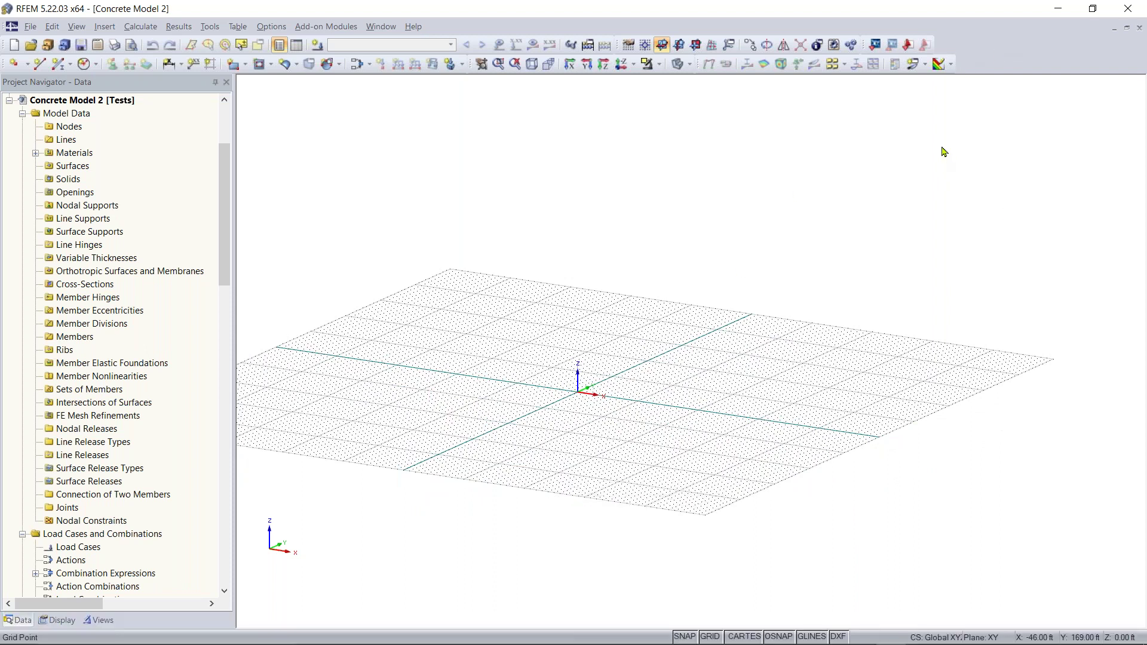
Step: Set the work plane's number of grid points to adapt dynamically to the size of the model
{"action": "middle_click_drag", "start_coordinate": [624, 387], "coordinate": [487, 382]}
{"action": "scroll", "coordinate": [486, 382], "scroll_direction": "up", "scroll_amount": 4}
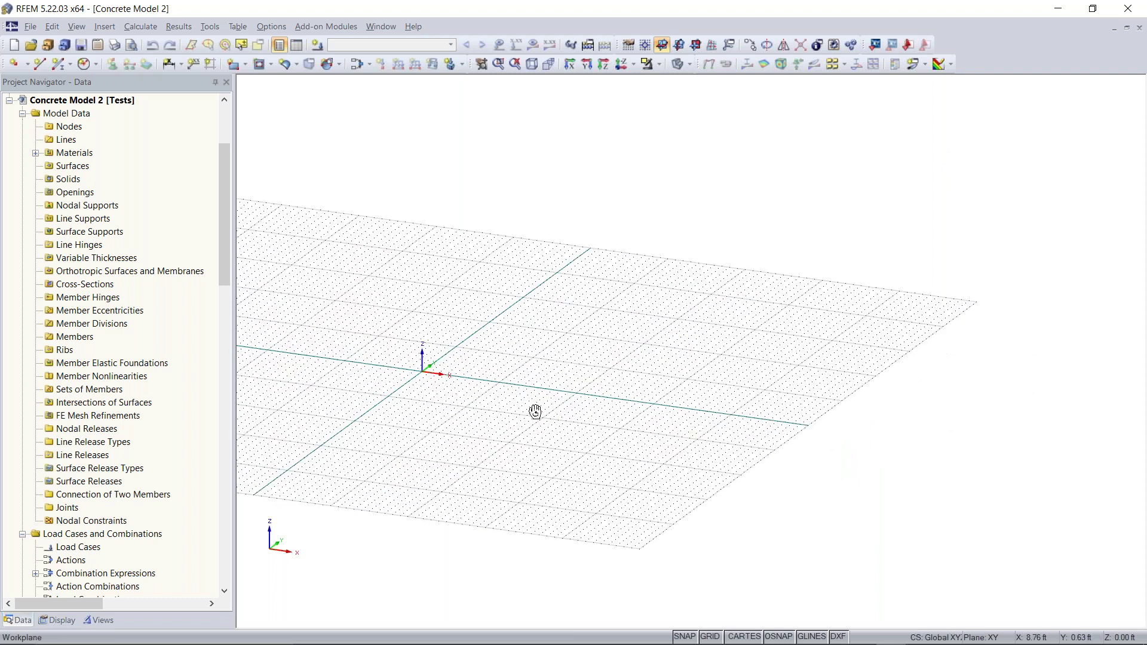
{"action": "left_click", "coordinate": [628, 46]}
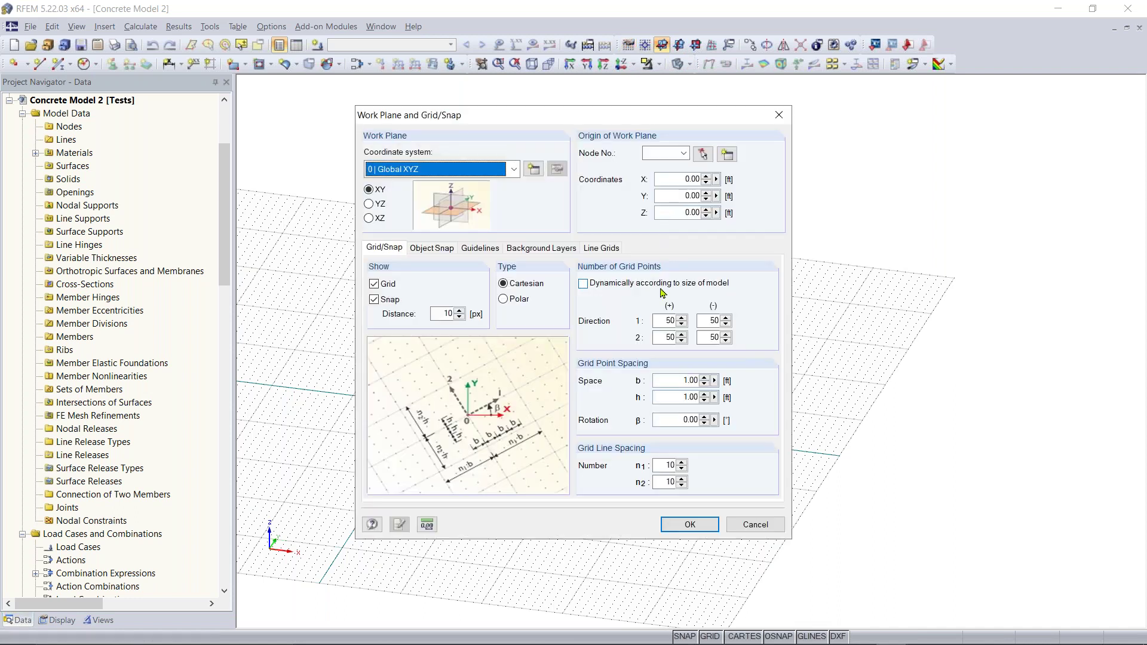
{"action": "left_click", "coordinate": [602, 289]}
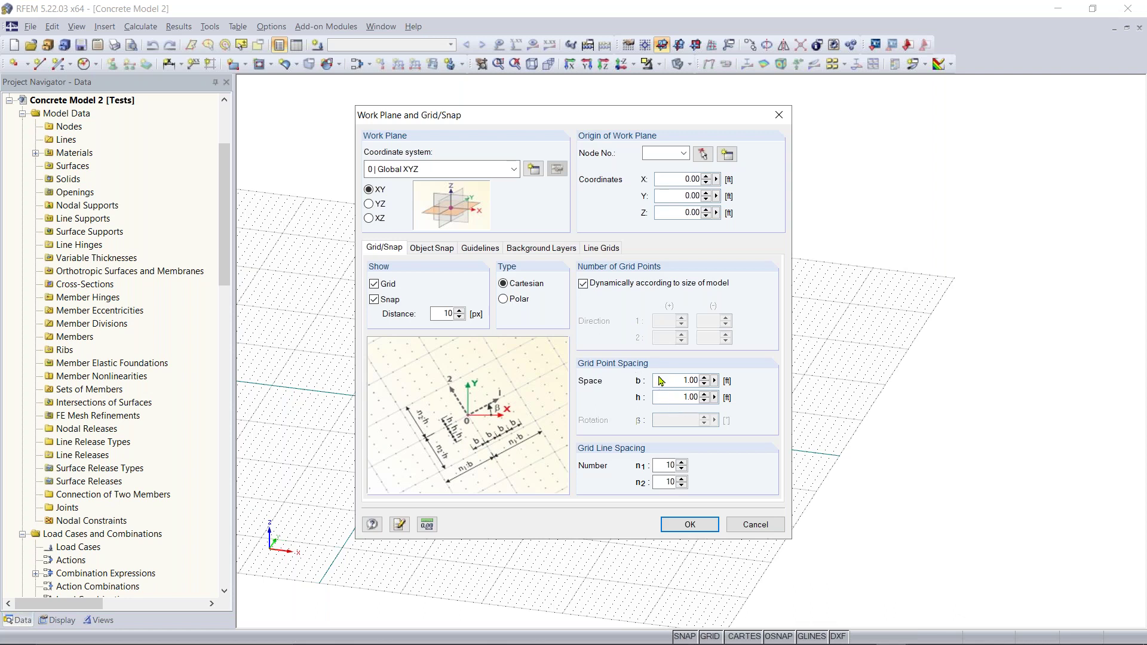
{"action": "left_click", "coordinate": [692, 520]}
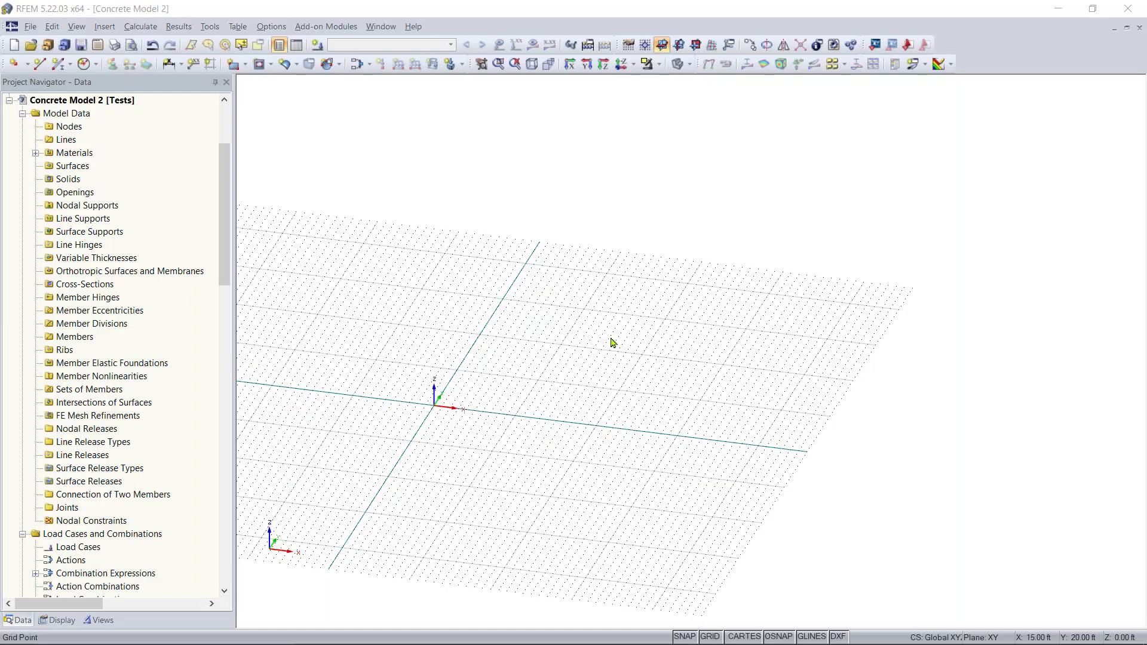
Step: Draw a rectangular surface of Concrete f'c = 4000 psi, 8.00 in thick, from the origin to about X 46 ft, Y 40 ft
{"action": "middle_click_drag", "start_coordinate": [492, 405], "coordinate": [507, 535]}
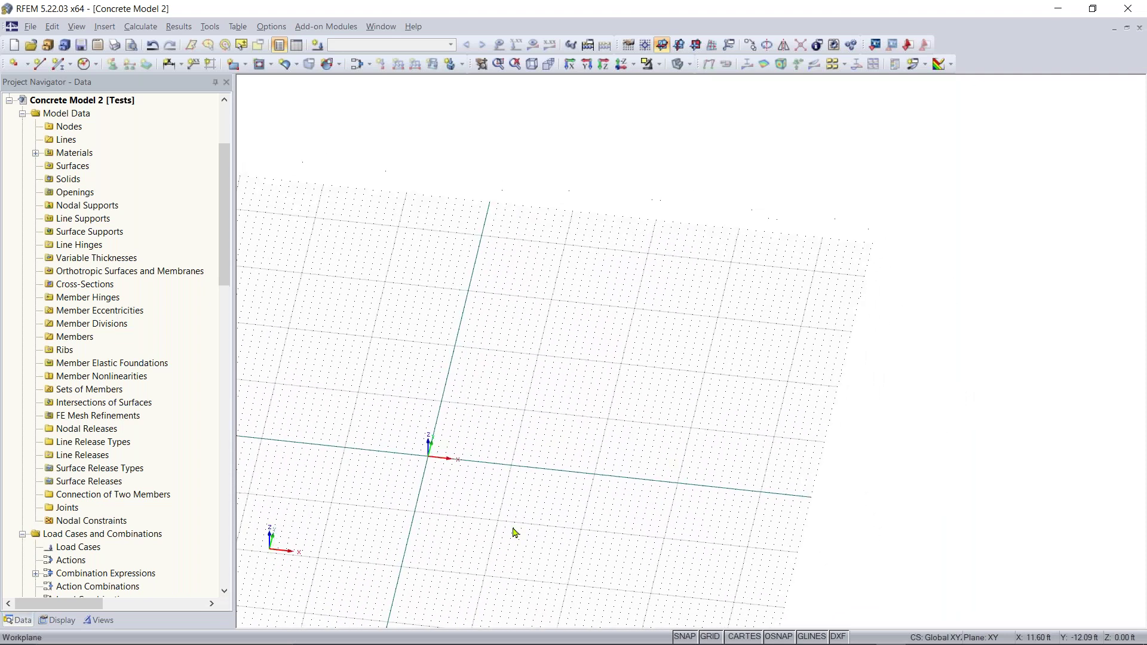
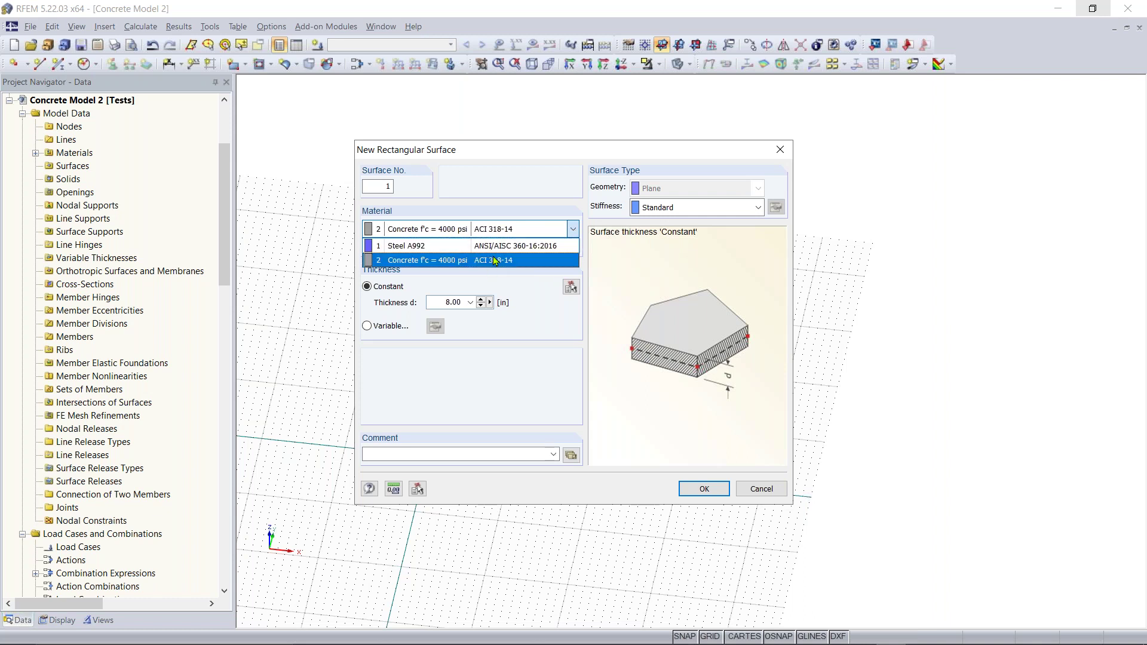
{"action": "left_click", "coordinate": [495, 233]}
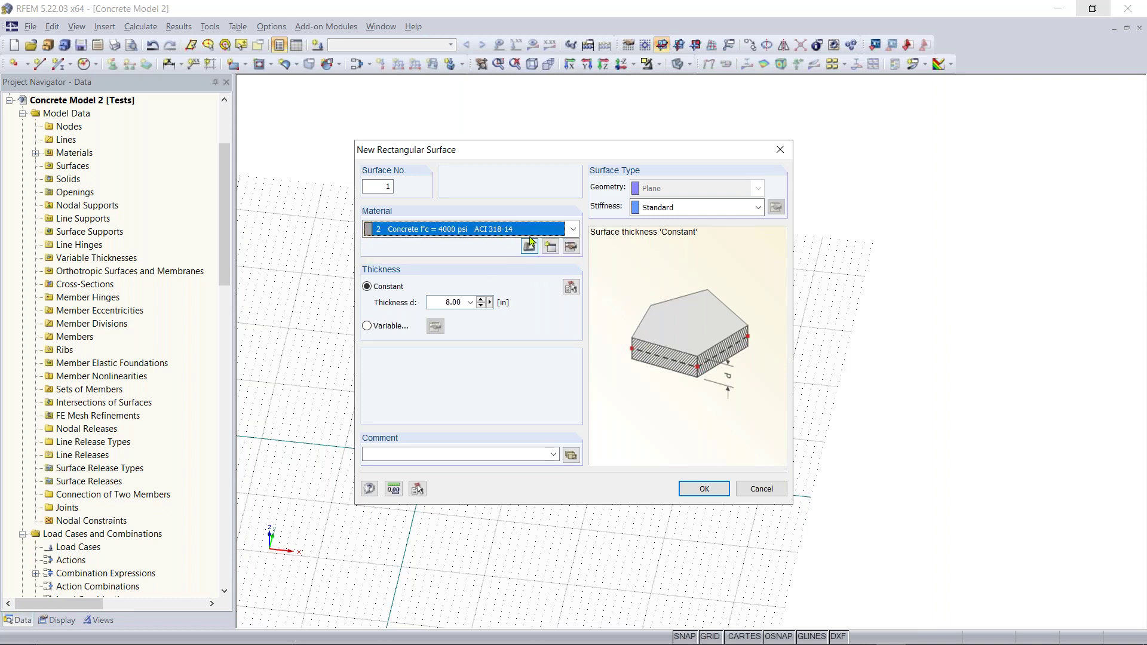
{"action": "left_click", "coordinate": [439, 302]}
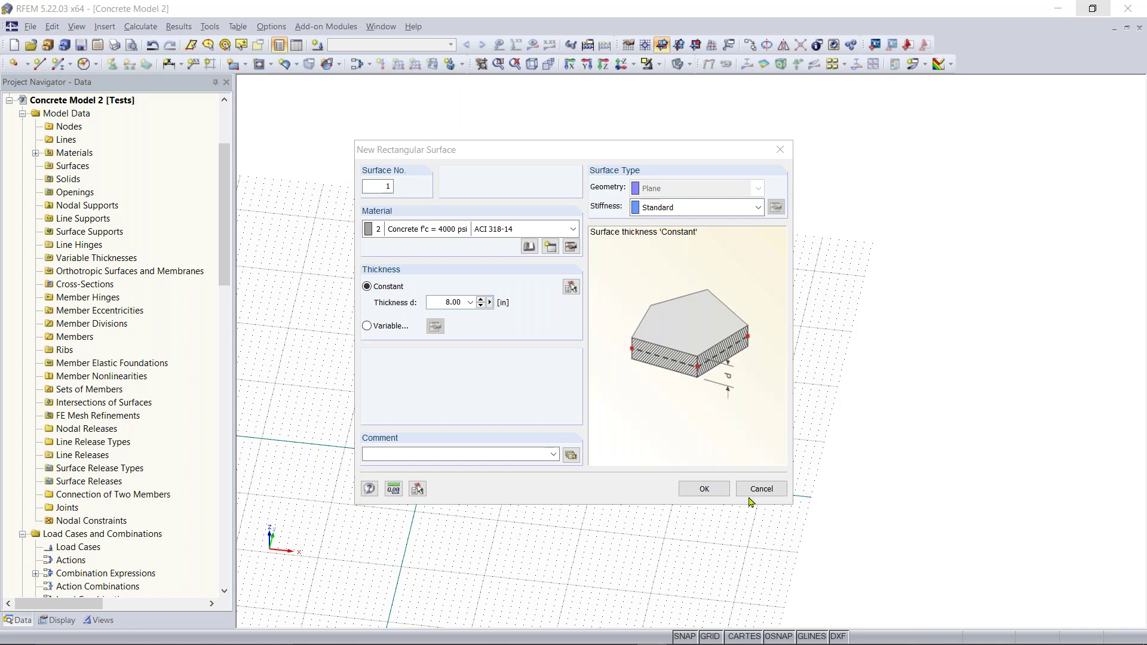
{"action": "left_click", "coordinate": [704, 489]}
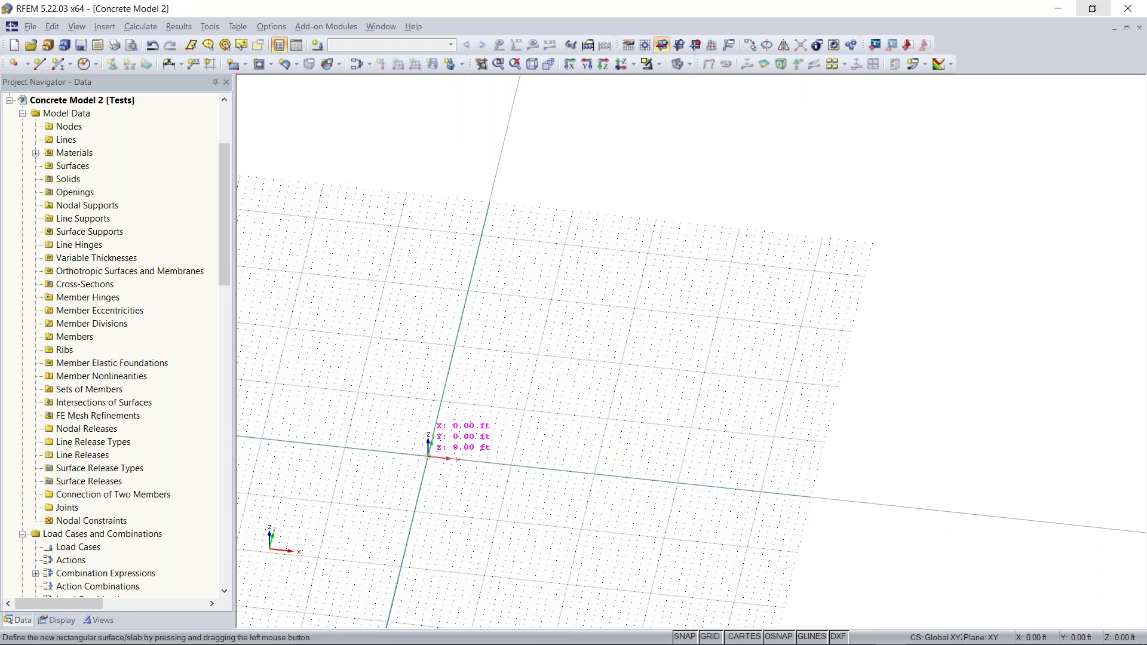
{"action": "left_click", "coordinate": [428, 458]}
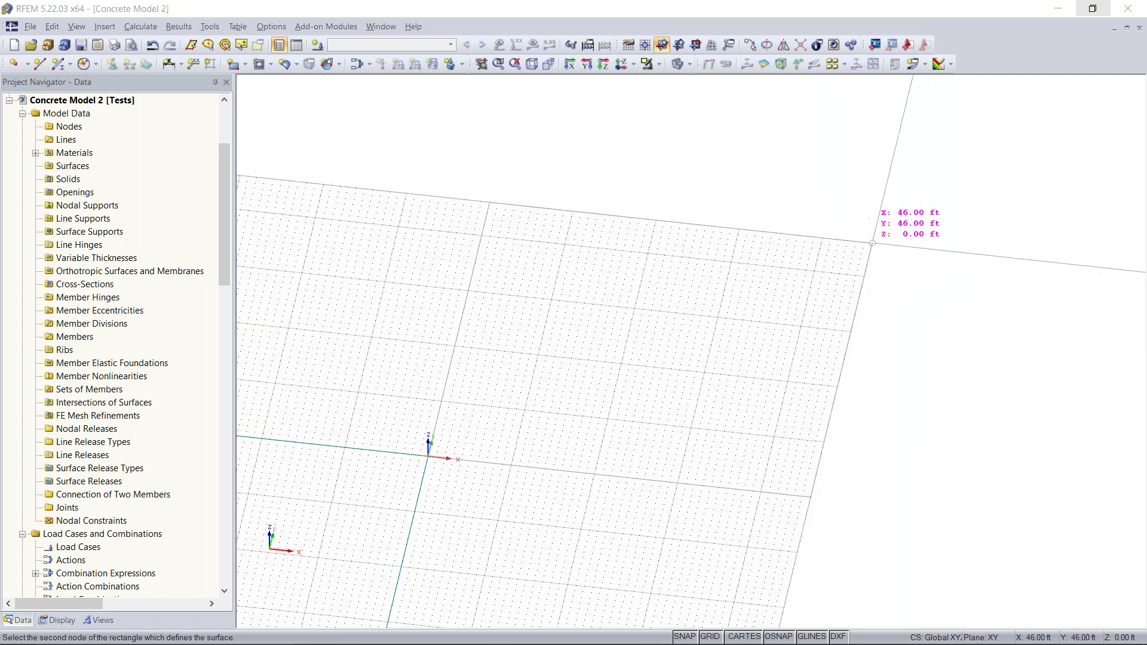
{"action": "middle_click_drag", "start_coordinate": [882, 233], "coordinate": [731, 300]}
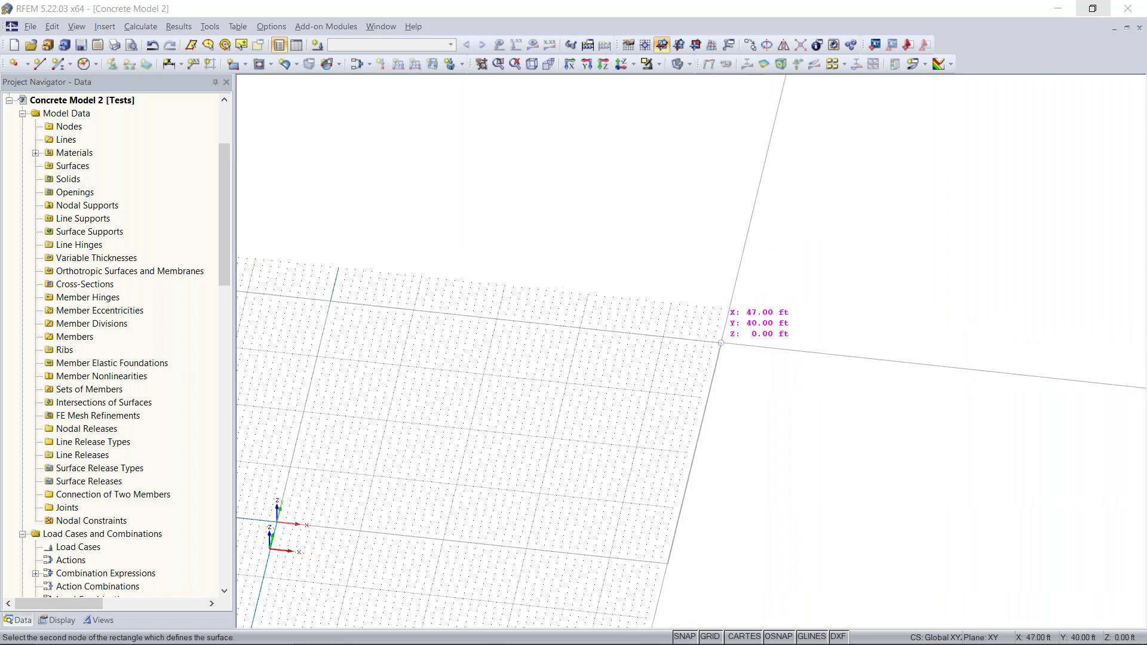
{"action": "left_click", "coordinate": [721, 343]}
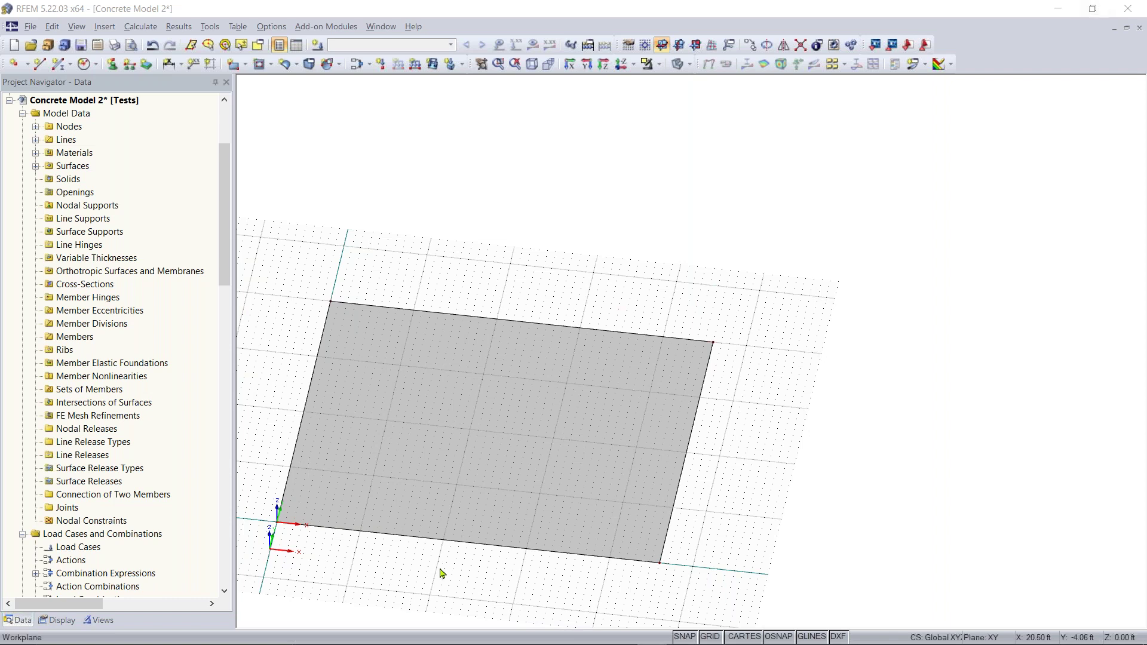
{"action": "middle_click_drag", "start_coordinate": [470, 547], "coordinate": [530, 507]}
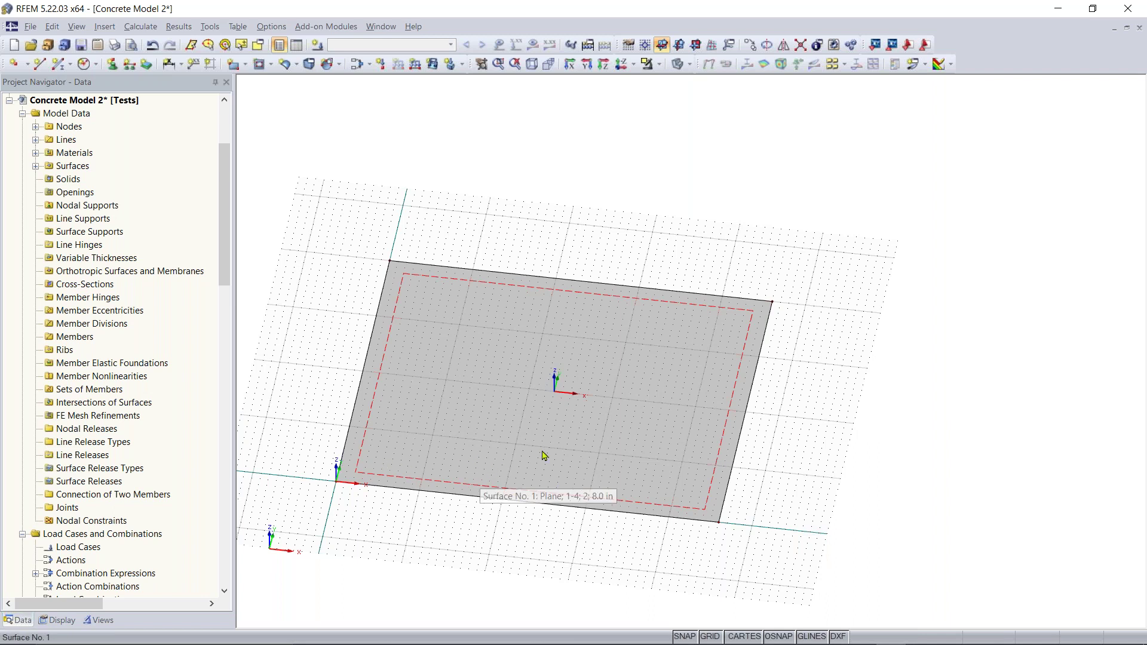
{"action": "scroll", "coordinate": [425, 517], "scroll_direction": "up", "scroll_amount": 2}
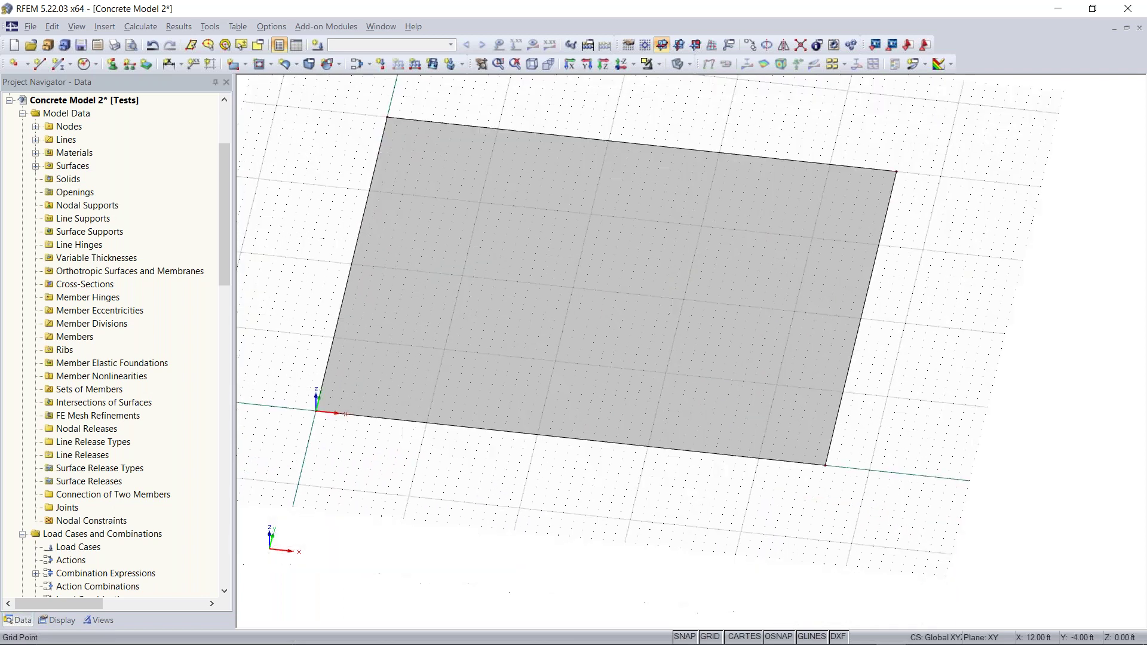
Step: Copy the slab's origin corner node once with a displacement of dX 2 ft and dY 2 ft
{"action": "middle_click_drag", "start_coordinate": [476, 465], "coordinate": [605, 470], "text": "ctrl"}
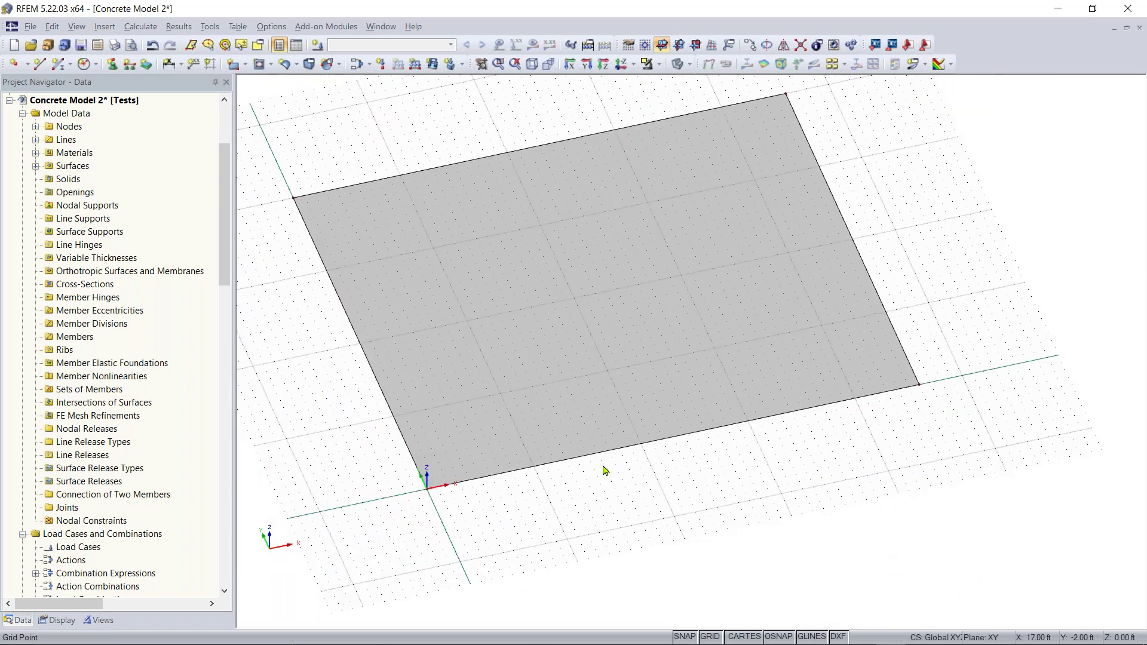
{"action": "scroll", "coordinate": [429, 492], "scroll_direction": "up", "scroll_amount": 2}
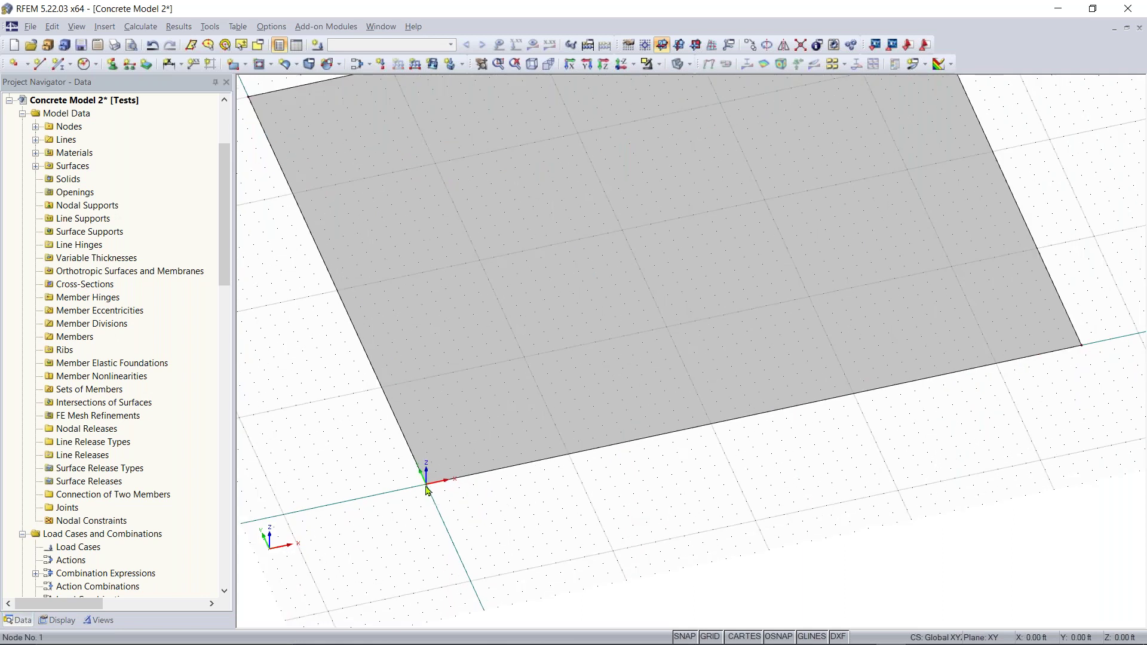
{"action": "left_click", "coordinate": [751, 45]}
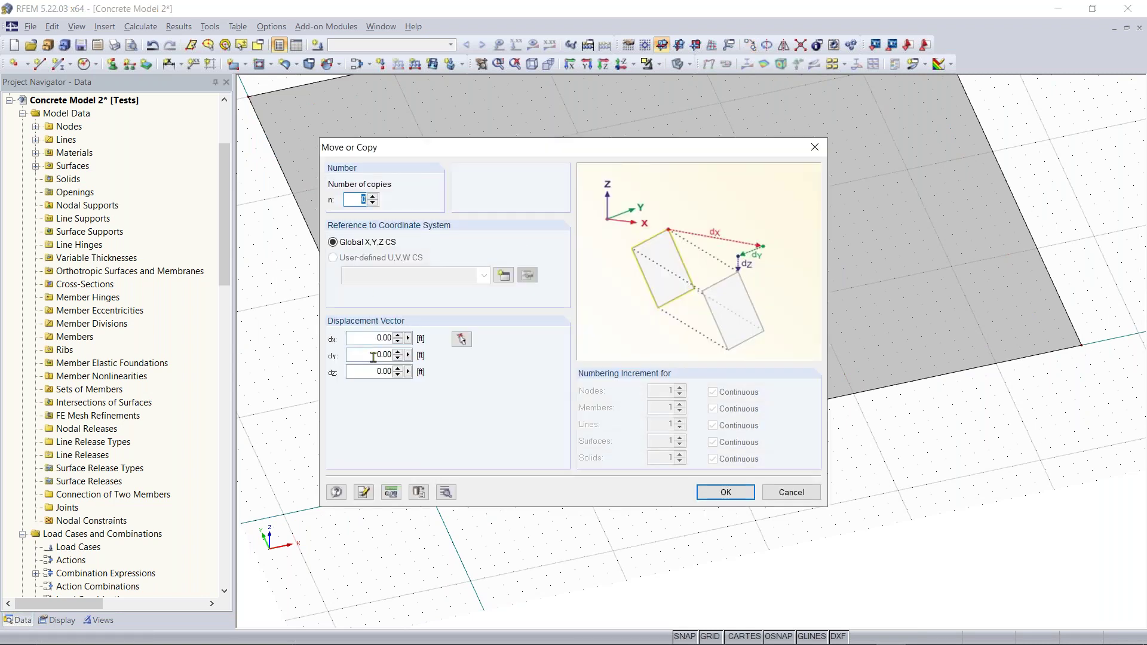
{"action": "left_click", "coordinate": [373, 198]}
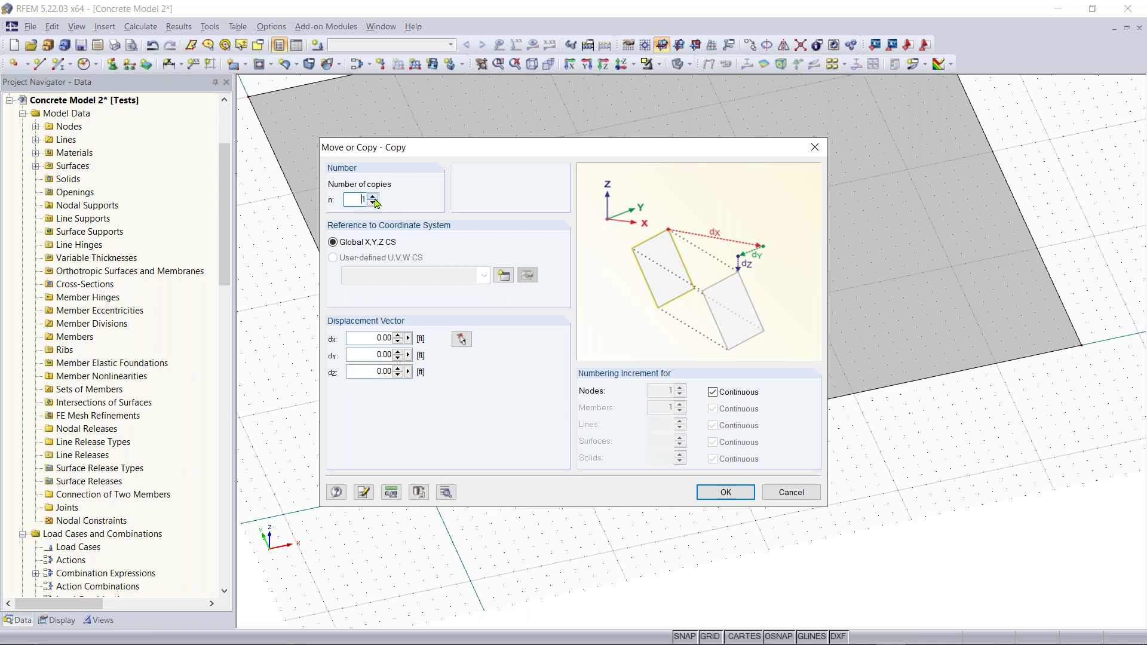
{"action": "left_click", "coordinate": [366, 337]}
{"action": "type", "text": "2"}
{"action": "left_click", "coordinate": [351, 355]}
{"action": "type", "text": "2"}
{"action": "key", "text": "Return"}
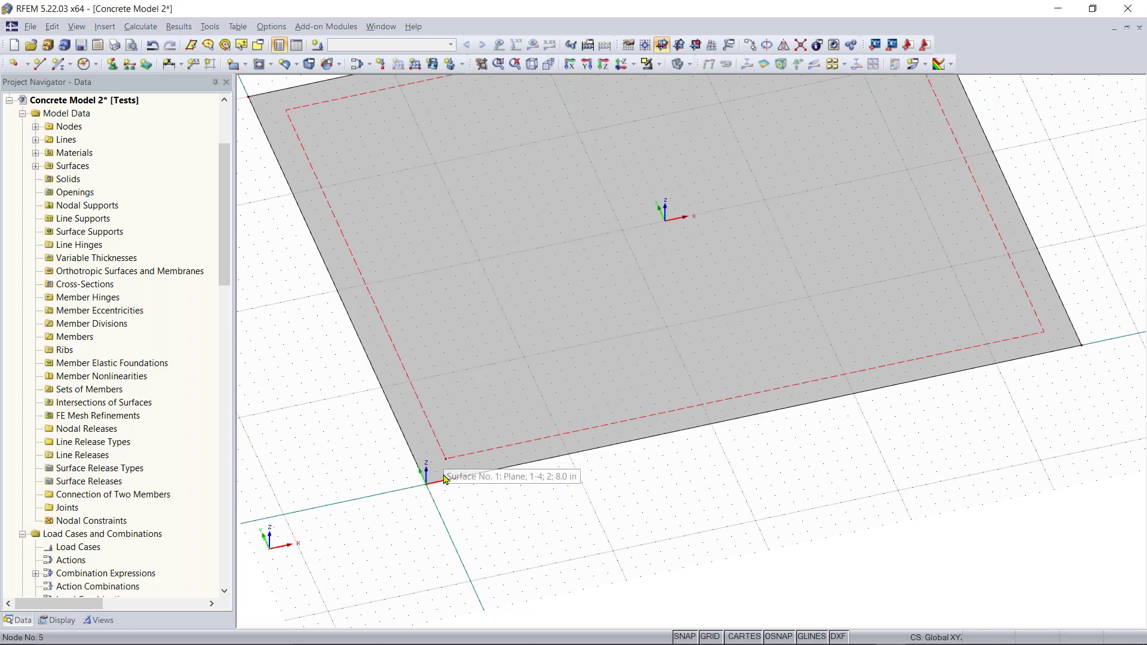
Step: Copy the new inner corner node twice at 16 ft spacing along X, with dY 0
{"action": "middle_click_drag", "start_coordinate": [628, 489], "coordinate": [502, 527]}
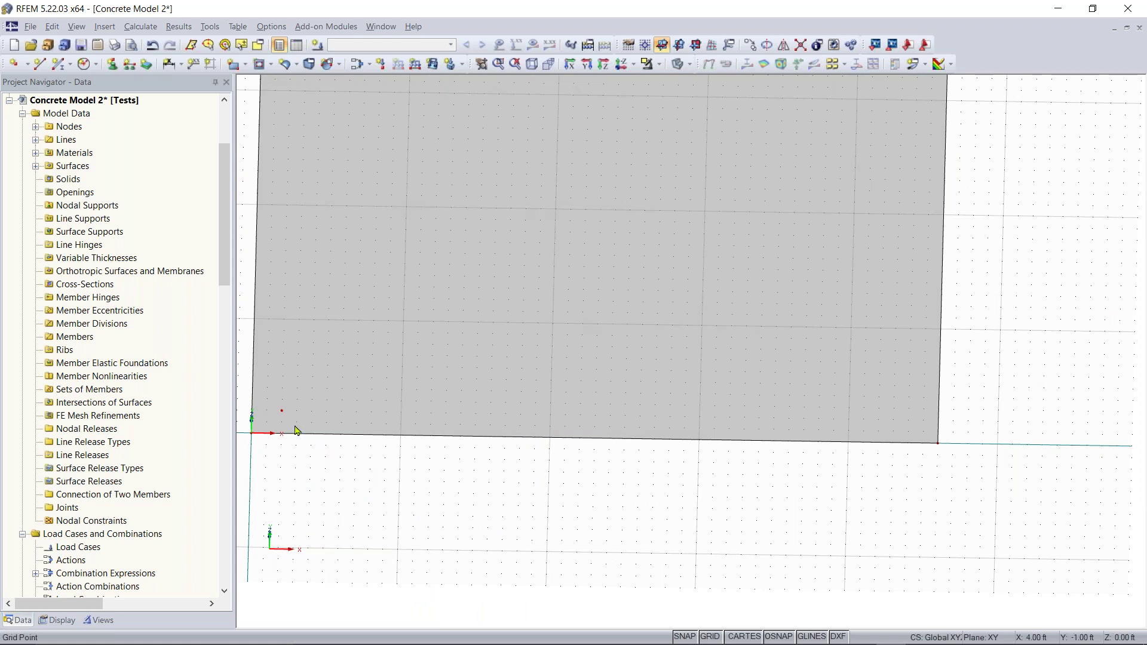
{"action": "middle_click_drag", "start_coordinate": [478, 492], "coordinate": [507, 546], "text": "ctrl"}
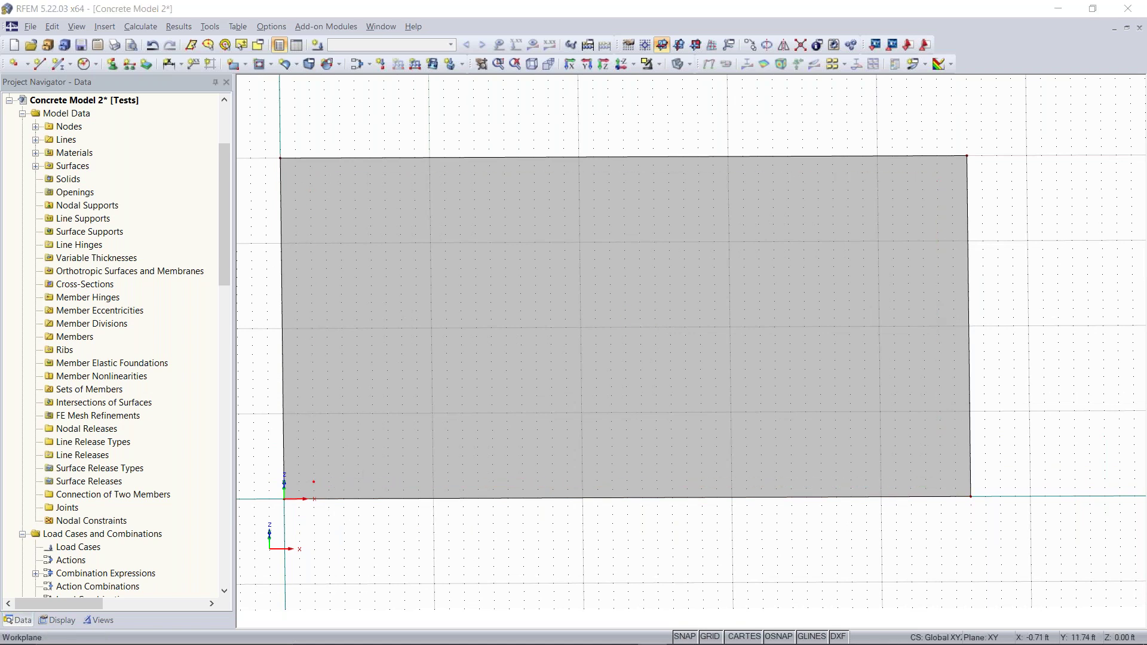
{"action": "left_click", "coordinate": [750, 45]}
{"action": "left_click", "coordinate": [592, 394]}
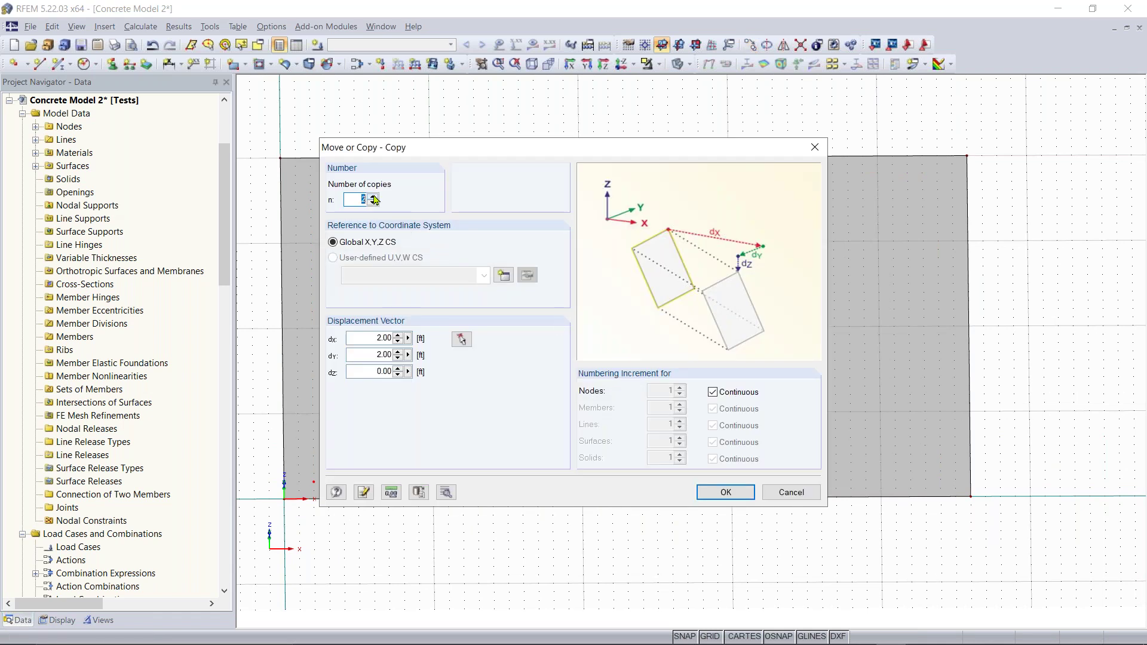
{"action": "left_click", "coordinate": [374, 338]}
{"action": "type", "text": "1"}
{"action": "key", "text": "Tab"}
{"action": "type", "text": "0"}
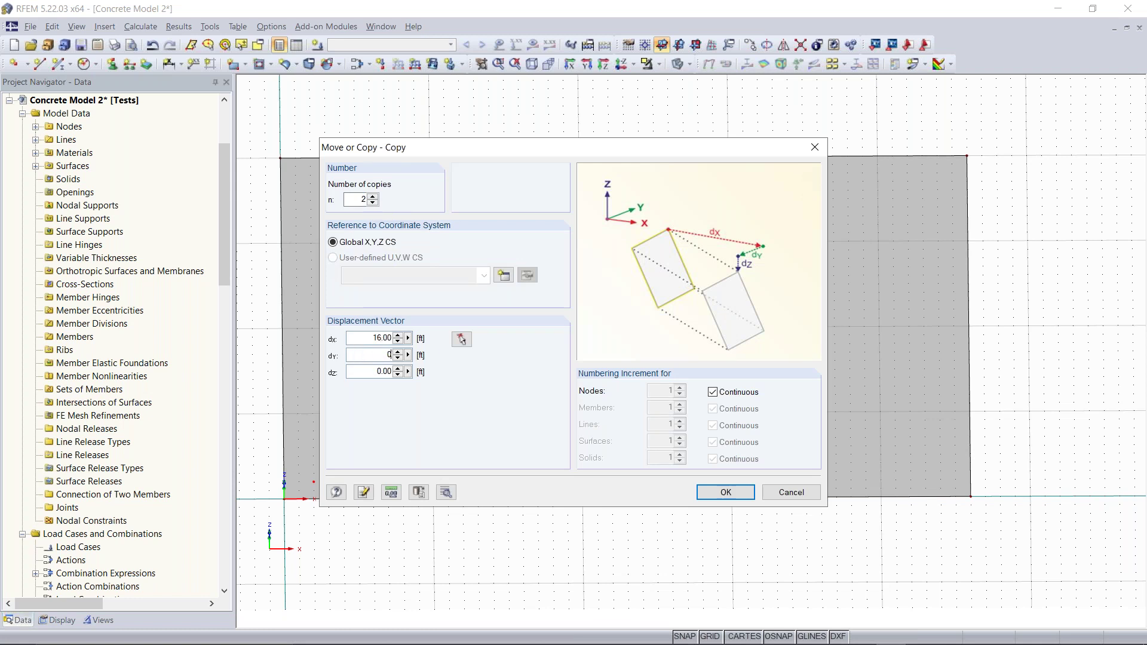
{"action": "left_click", "coordinate": [726, 491]}
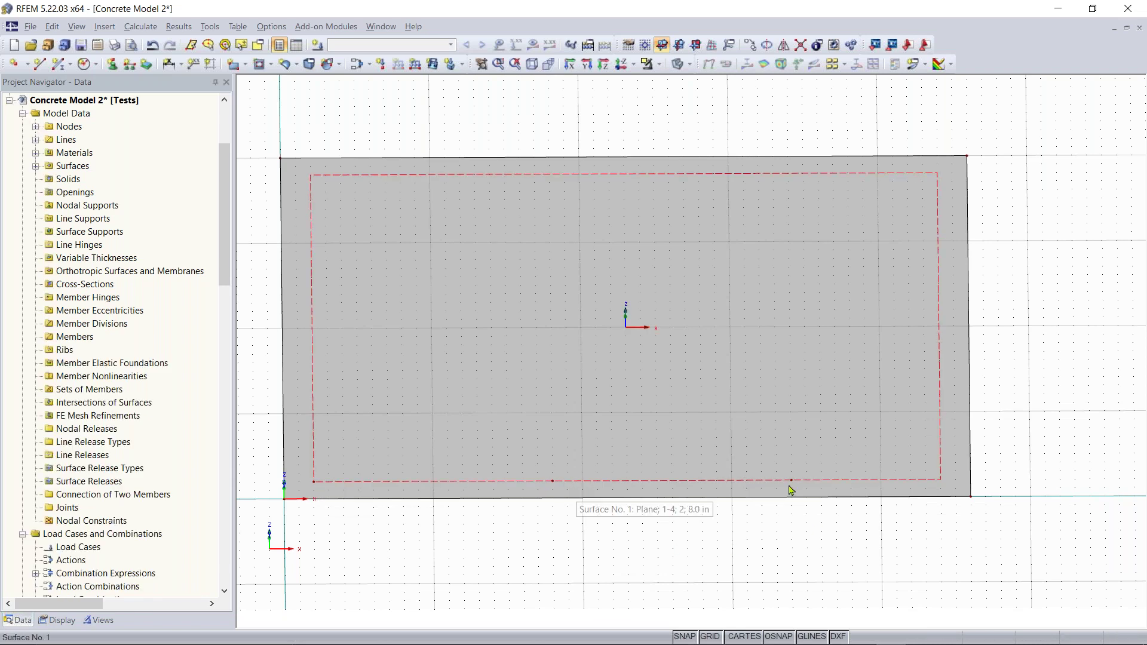
{"action": "left_click", "coordinate": [719, 529]}
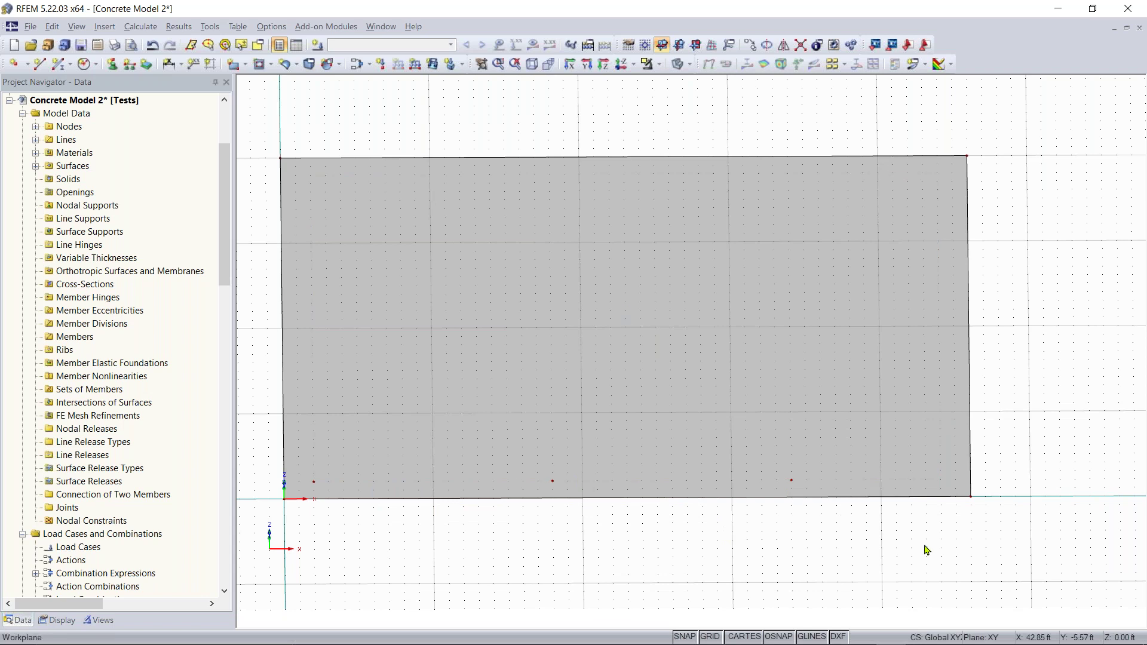
Step: Undo the move of the third inner node and copy it along the same row to about X 44 ft, Y 2 ft
{"action": "scroll", "coordinate": [926, 545], "scroll_direction": "down", "scroll_amount": 1}
{"action": "middle_click_drag", "start_coordinate": [895, 560], "coordinate": [808, 587]}
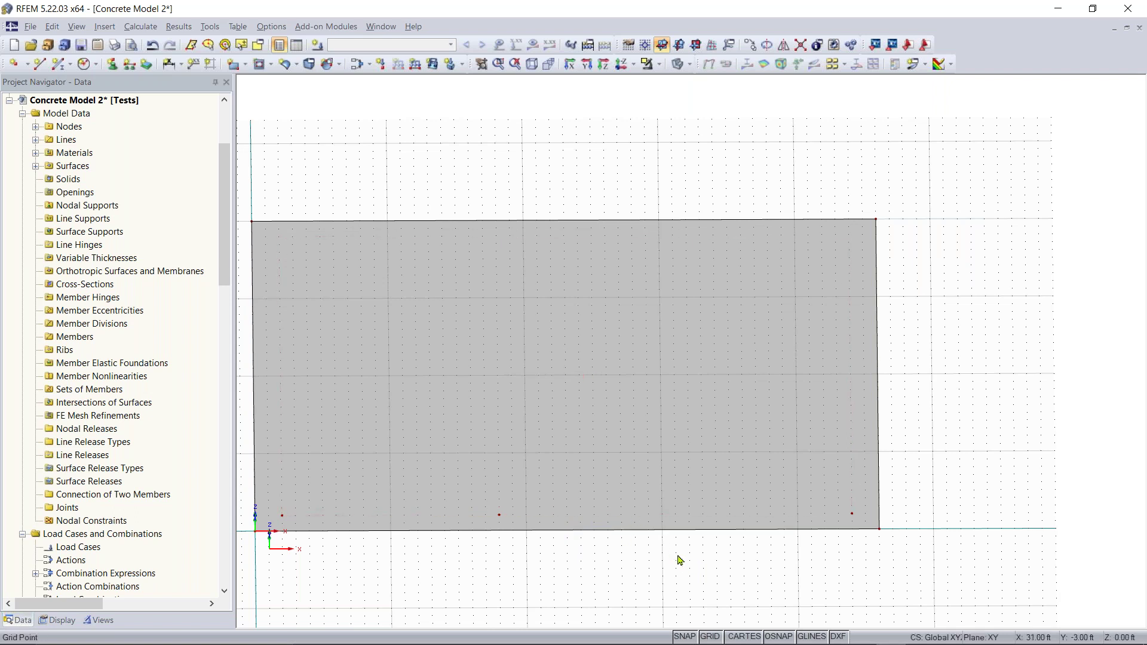
{"action": "key", "text": "ctrl+z"}
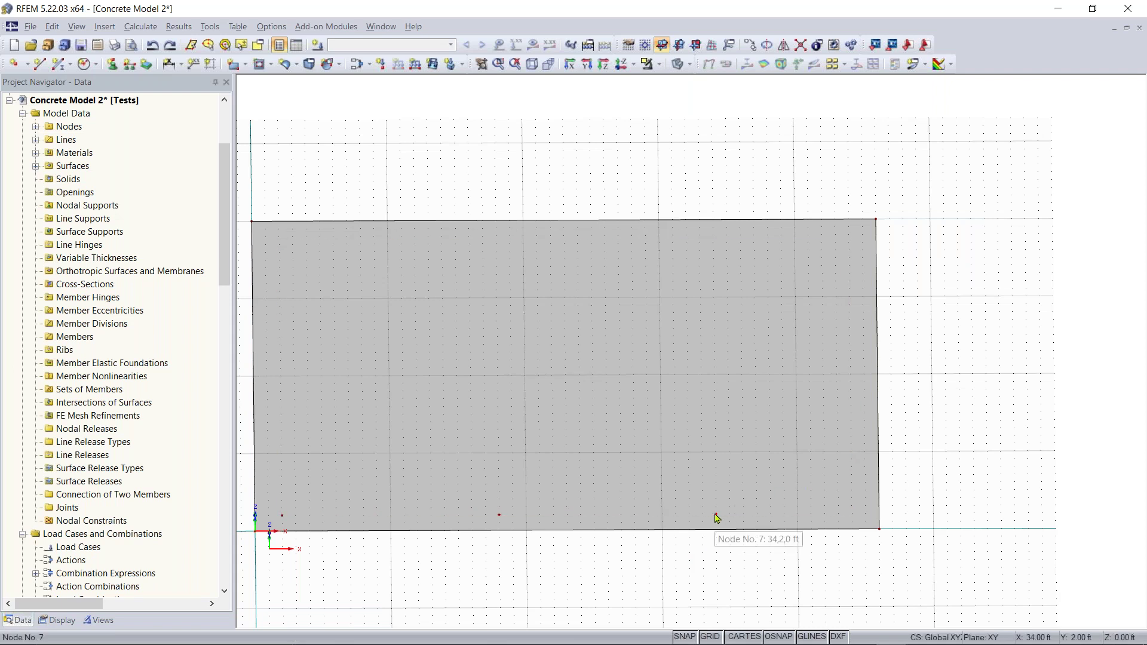
{"action": "left_click_drag", "start_coordinate": [718, 517], "coordinate": [852, 520]}
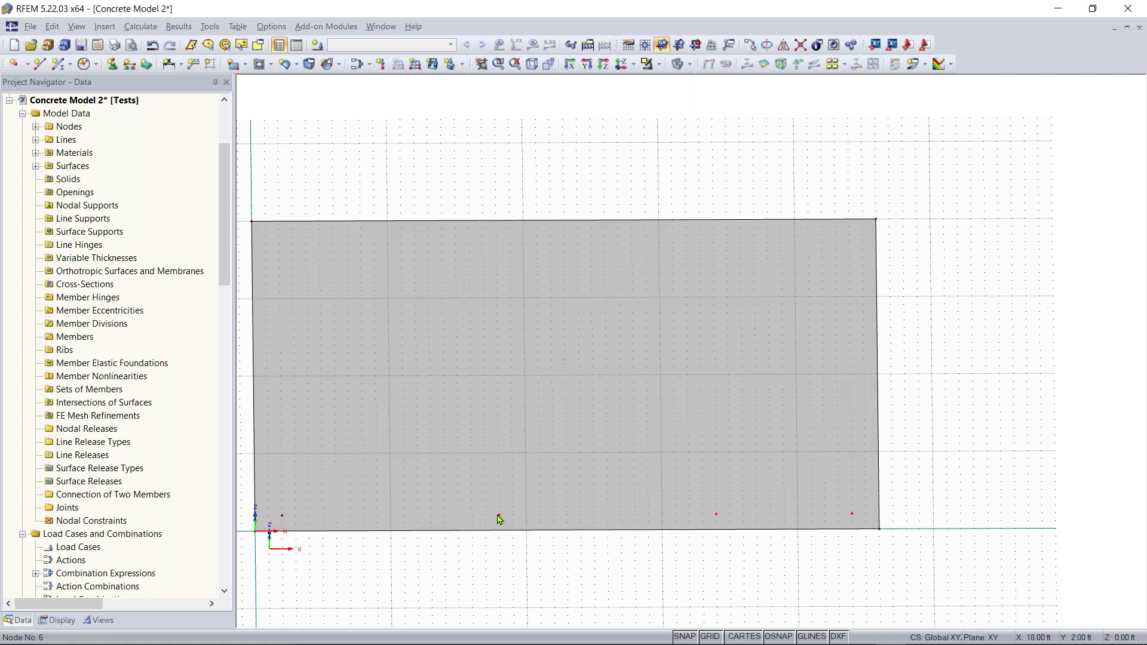
Step: Copy the row of four inner nodes twice with dX 0 and dY 13 ft
{"action": "right_click", "coordinate": [283, 523]}
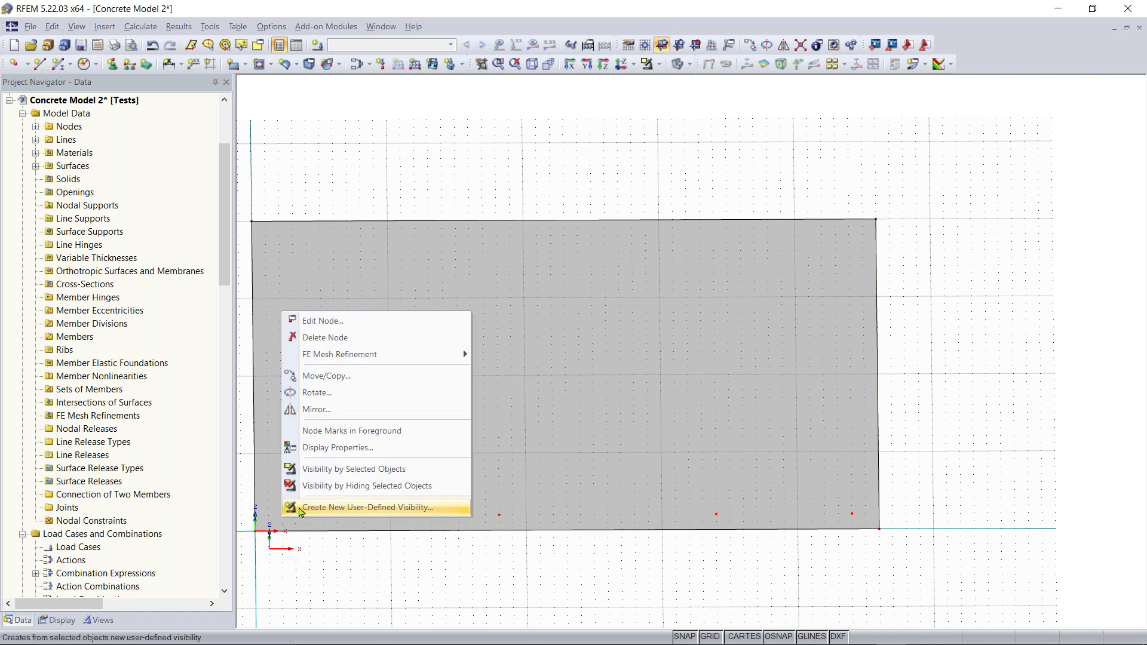
{"action": "left_click", "coordinate": [325, 386]}
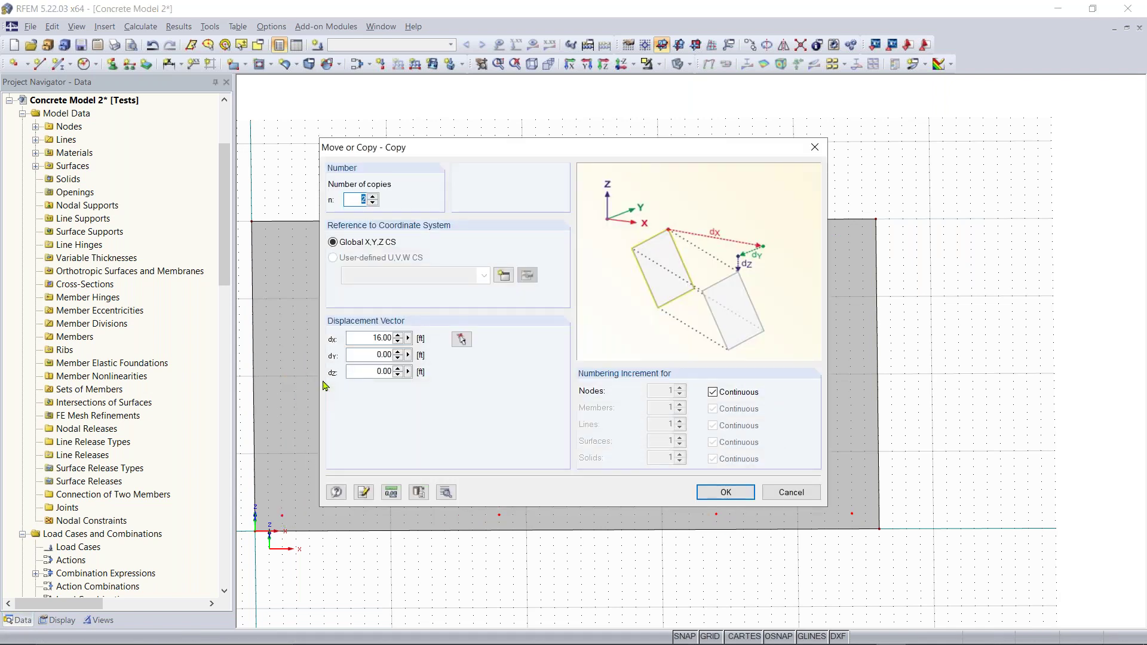
{"action": "double_click", "coordinate": [369, 337]}
{"action": "type", "text": "0"}
{"action": "double_click", "coordinate": [368, 353]}
{"action": "type", "text": "13"}
{"action": "left_click", "coordinate": [720, 493]}
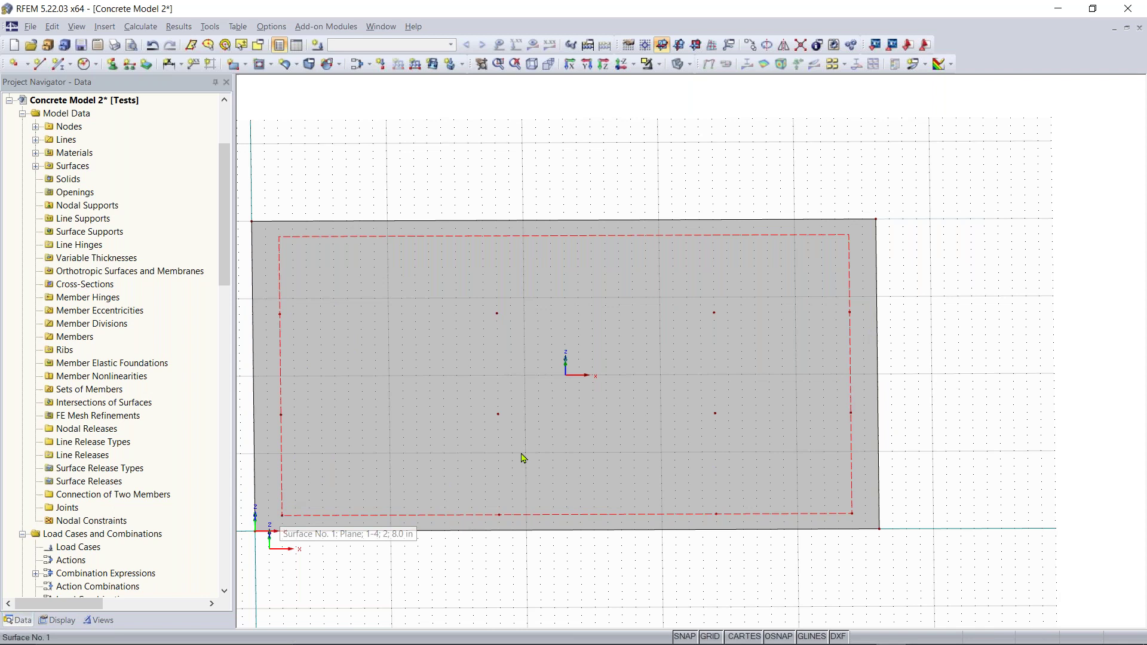
Step: Turn on the display of object numbering for the slab model's nodes, lines and surface
{"action": "middle_click_drag", "start_coordinate": [545, 538], "coordinate": [670, 497], "text": "ctrl"}
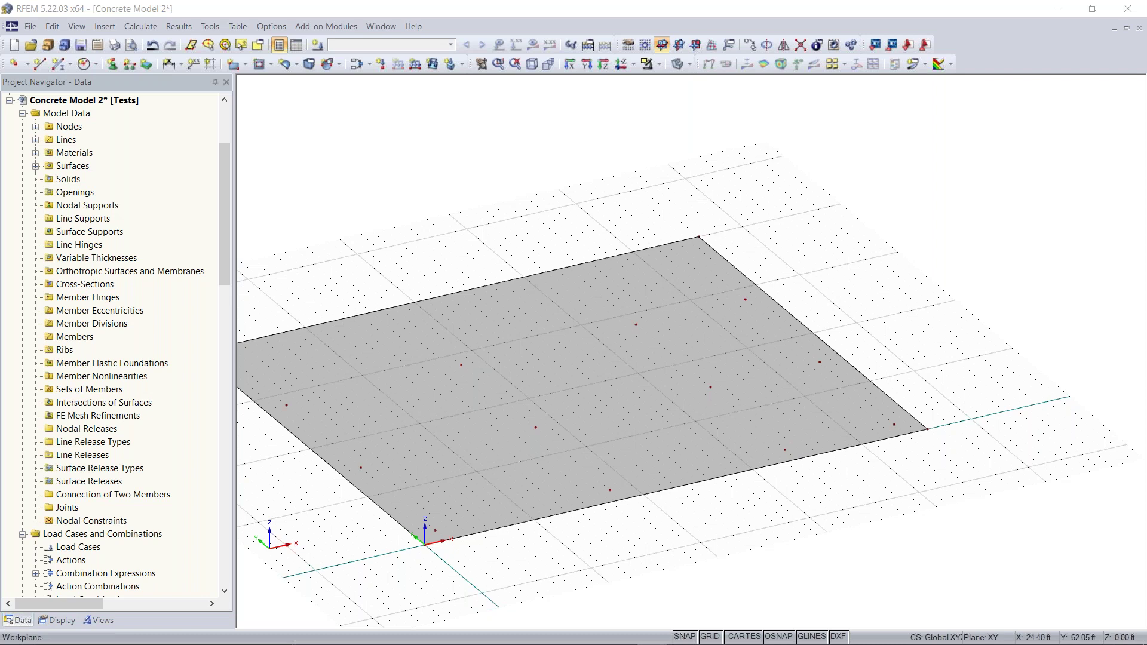
{"action": "left_click", "coordinate": [57, 620]}
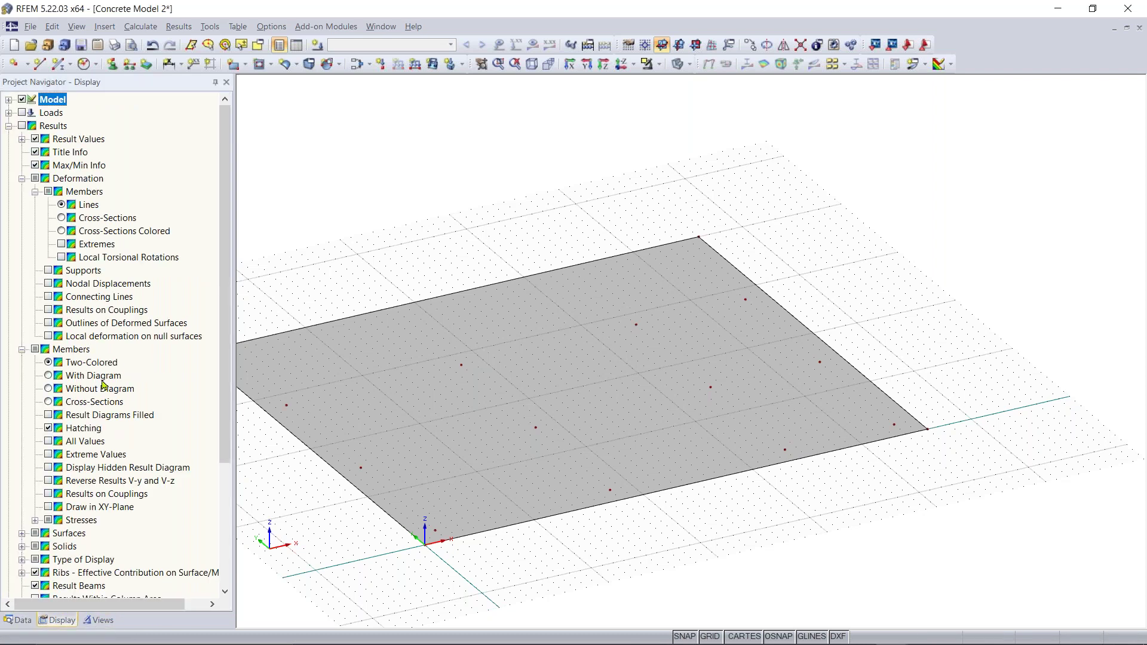
{"action": "left_click", "coordinate": [22, 178]}
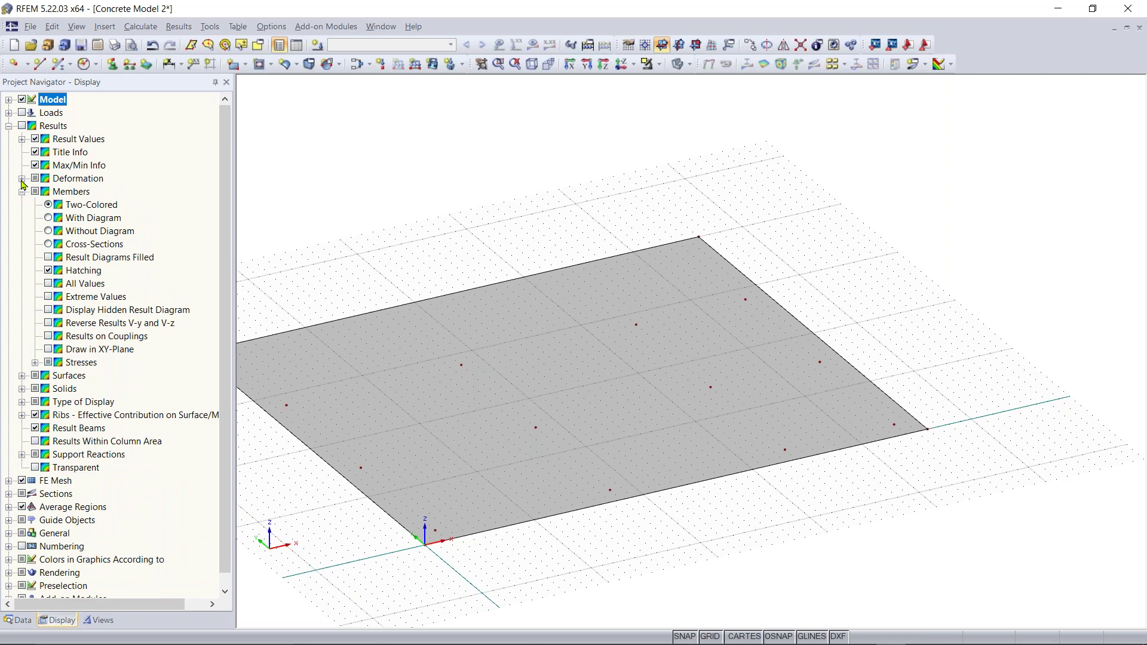
{"action": "left_click", "coordinate": [9, 125]}
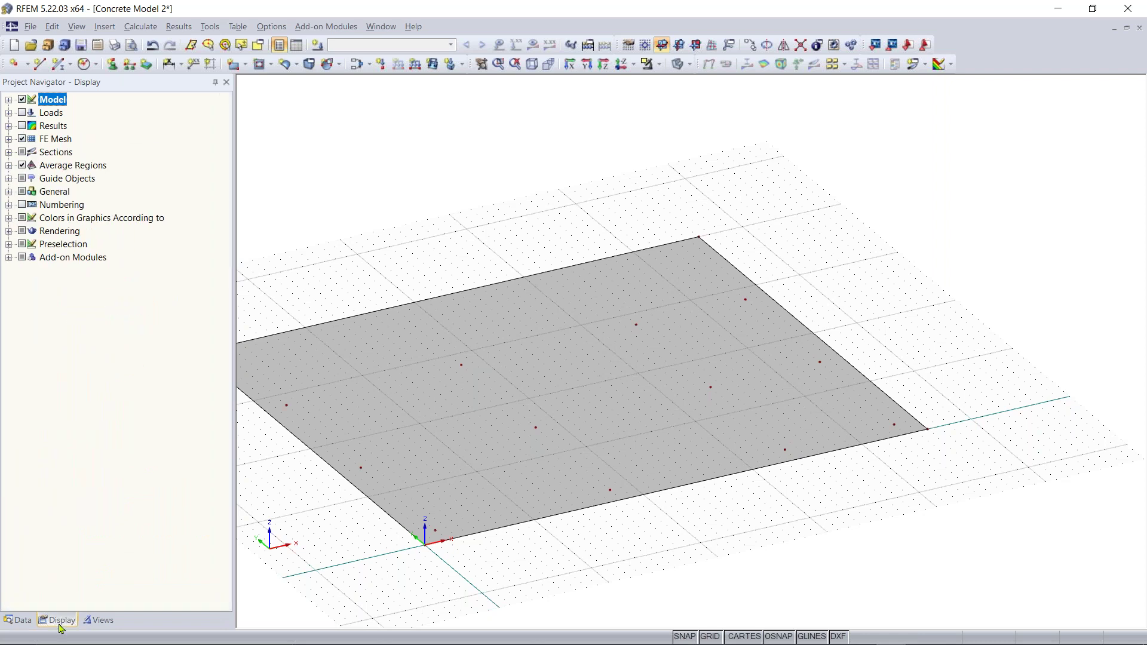
{"action": "left_click", "coordinate": [9, 205]}
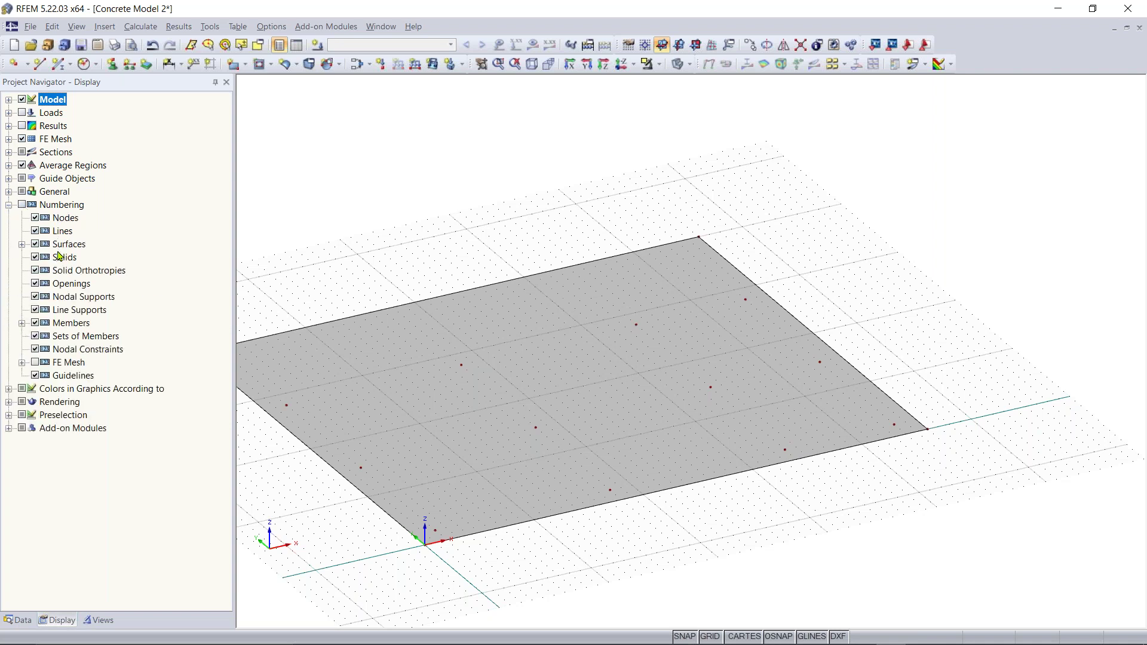
{"action": "left_click", "coordinate": [22, 206]}
{"action": "middle_click_drag", "start_coordinate": [455, 441], "coordinate": [483, 389]}
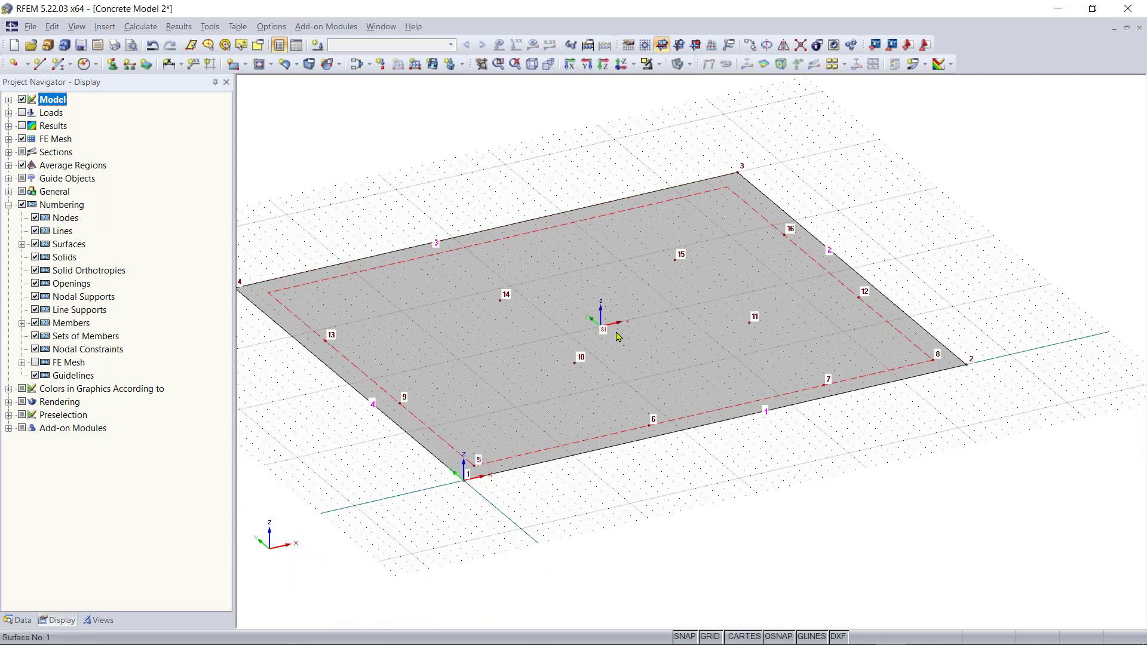
{"action": "middle_click_drag", "start_coordinate": [657, 514], "coordinate": [691, 542], "text": "ctrl"}
{"action": "left_click", "coordinate": [668, 456]}
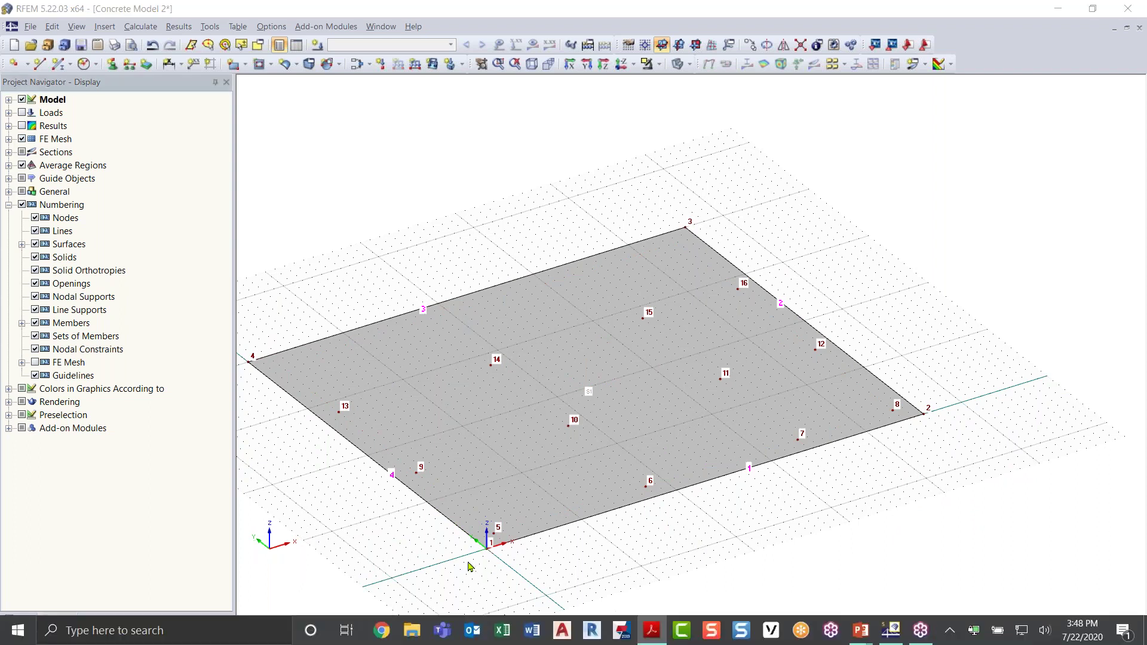
Step: Divide the slab edge along X 0 graphically at about Y 28 ft, in line with node 13
{"action": "left_click", "coordinate": [19, 621]}
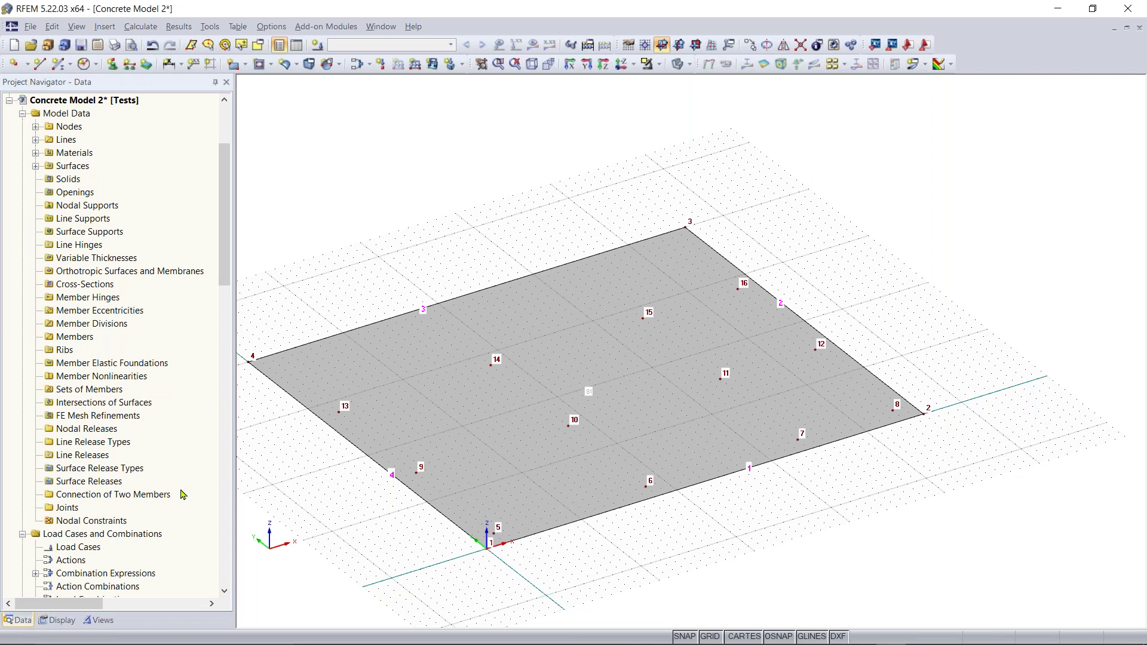
{"action": "middle_click_drag", "start_coordinate": [735, 528], "coordinate": [647, 509], "text": "ctrl"}
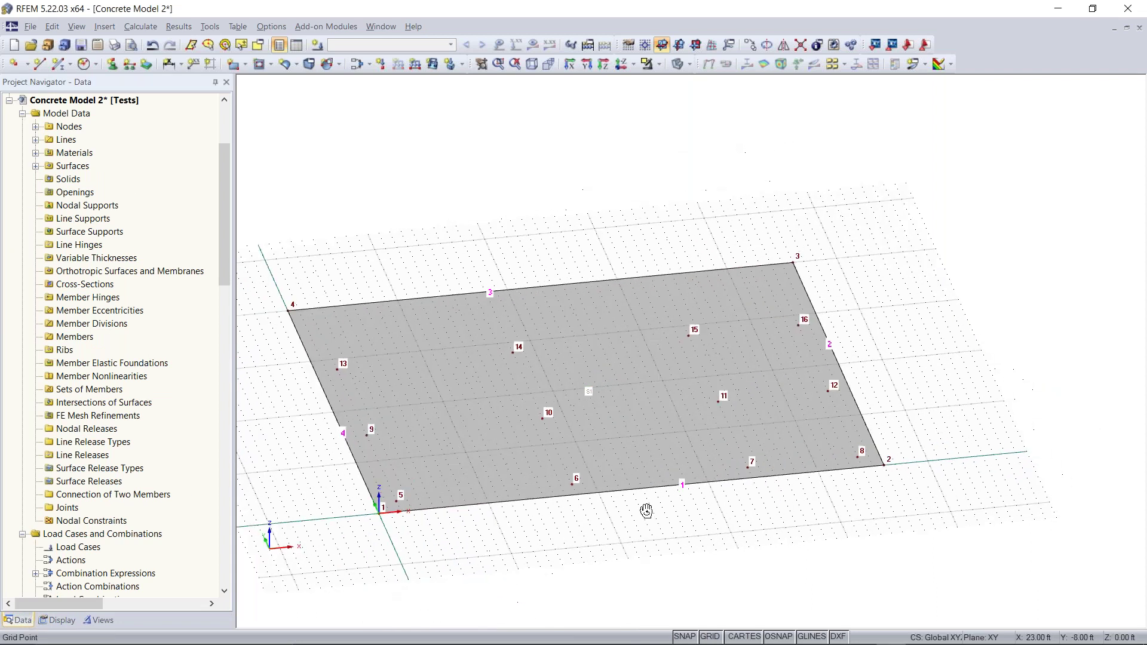
{"action": "left_click", "coordinate": [582, 495]}
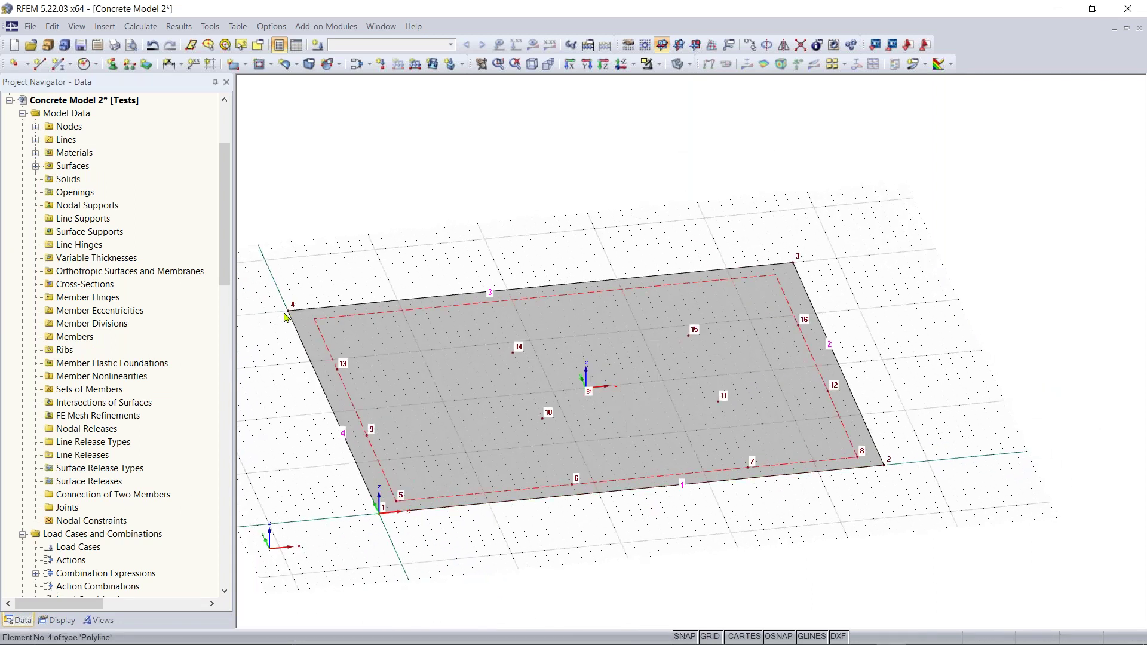
{"action": "left_click", "coordinate": [321, 381]}
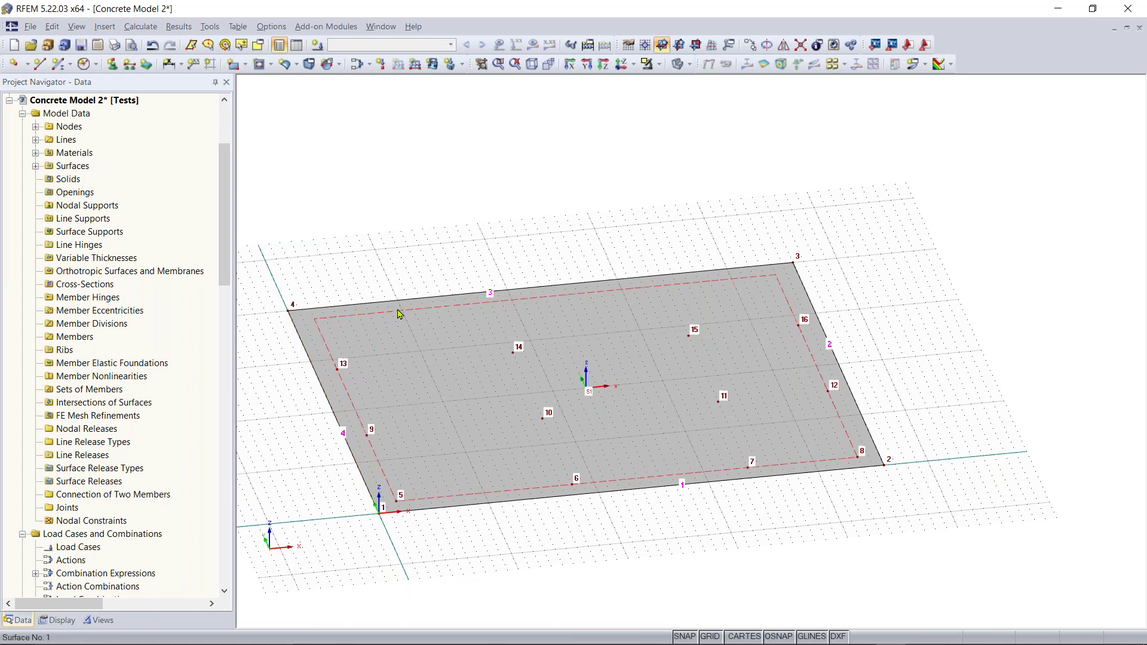
{"action": "right_click", "coordinate": [317, 379]}
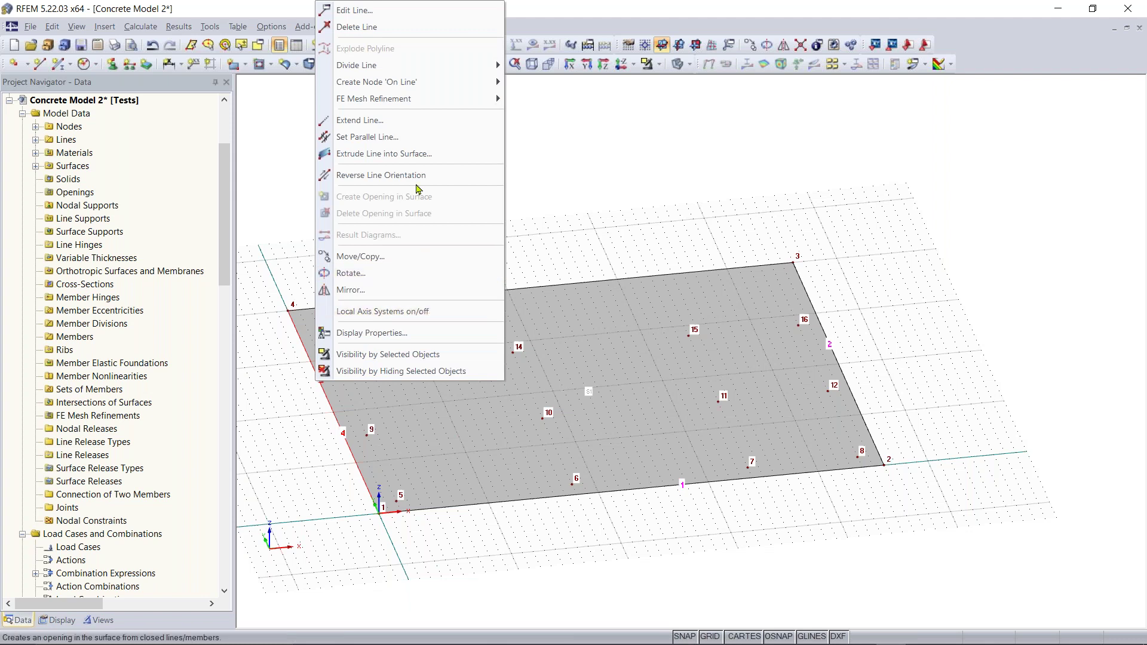
{"action": "mouse_move", "coordinate": [384, 65]}
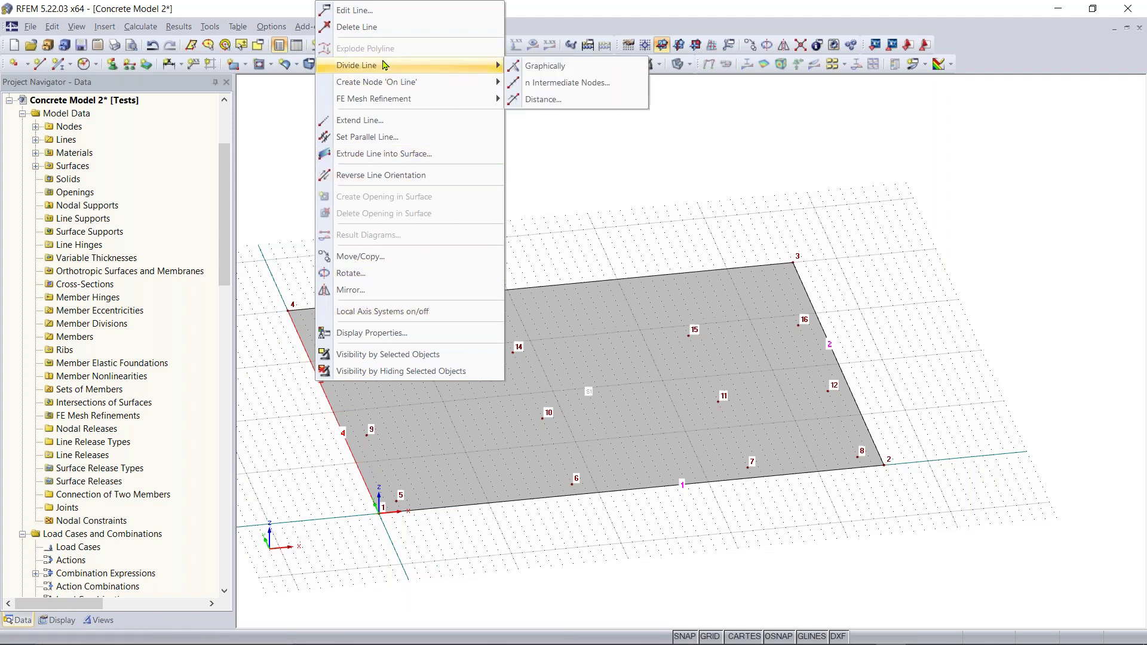
{"action": "left_click", "coordinate": [558, 66]}
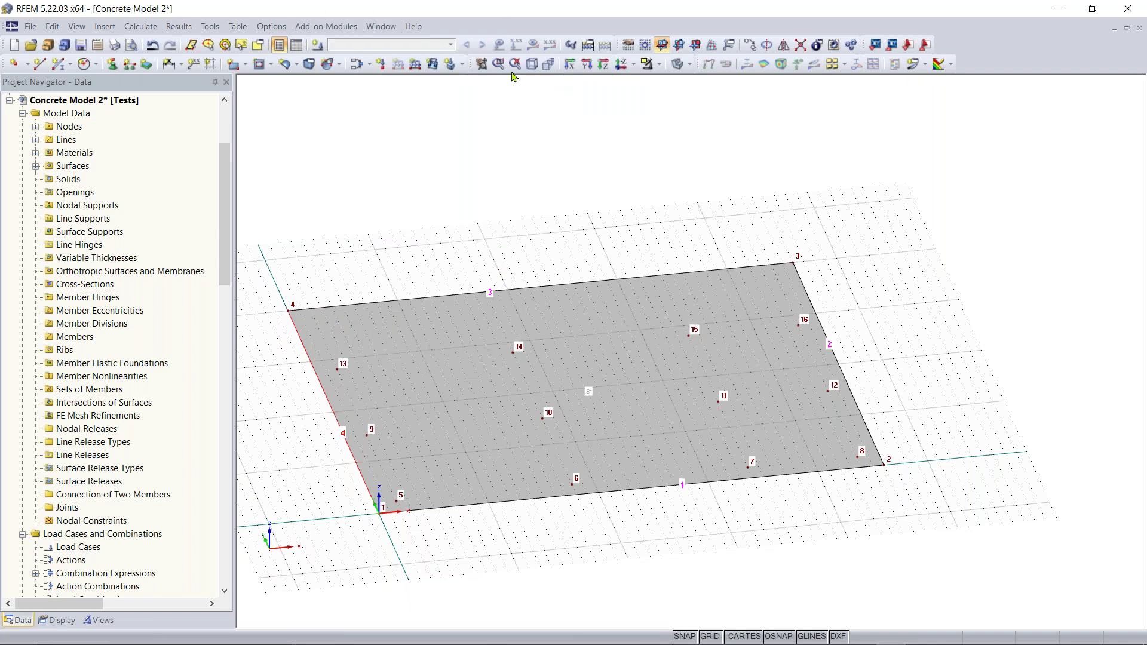
{"action": "left_click", "coordinate": [310, 357]}
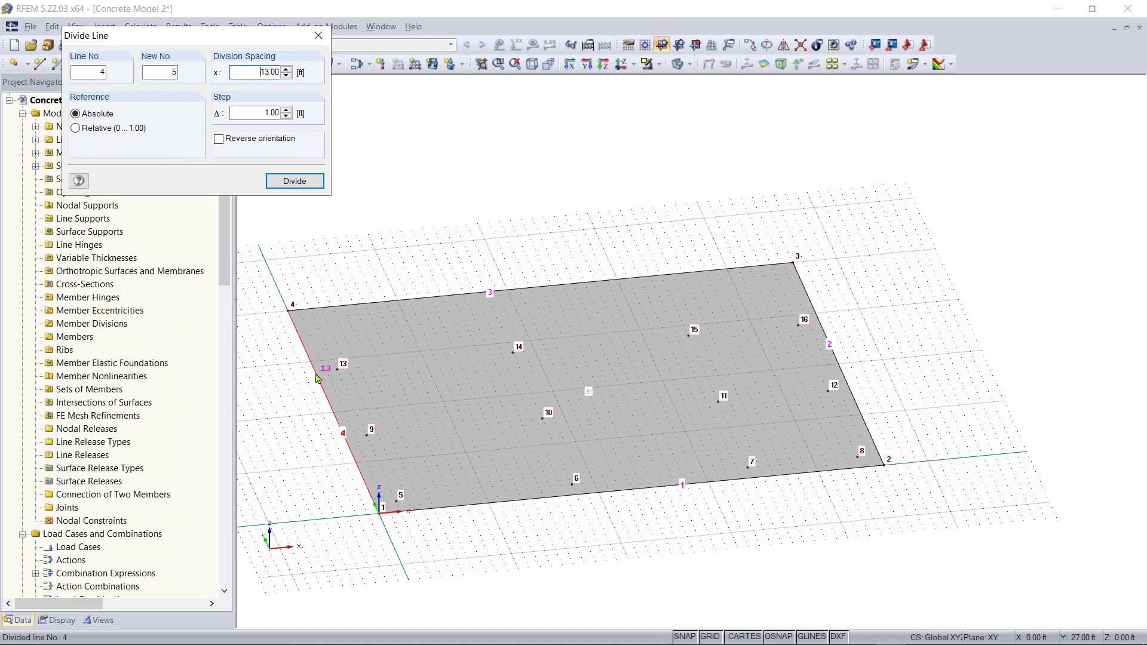
{"action": "left_click", "coordinate": [316, 372]}
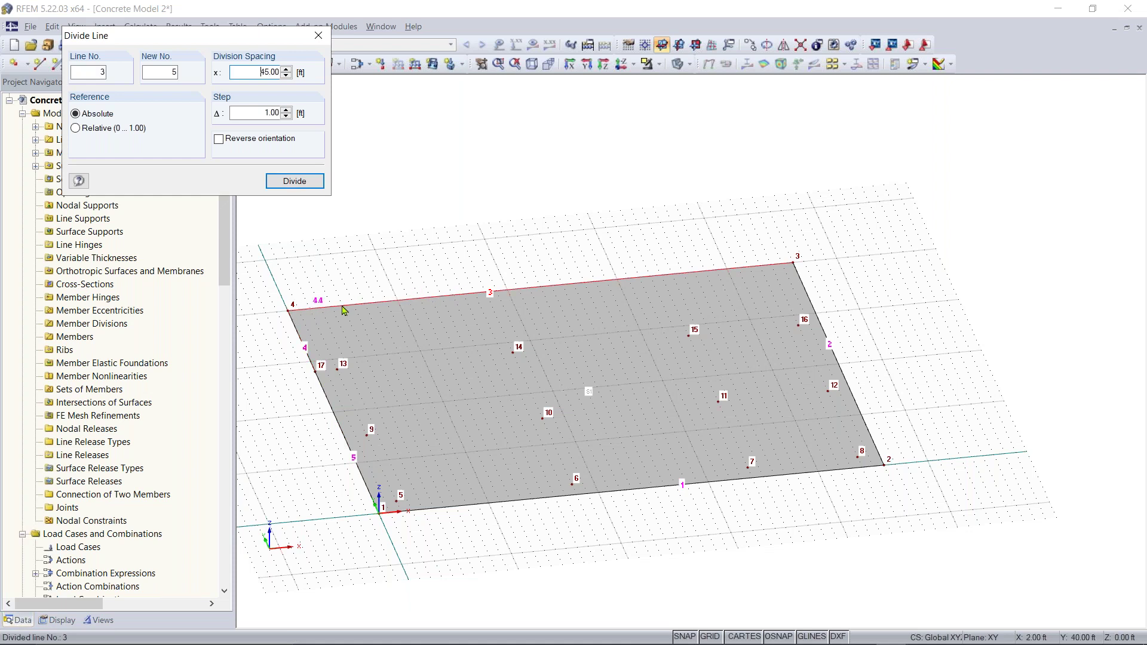
Step: Divide the slab edge along Y 40 ft at about X 18 ft, in line with node 14, and end the Divide Line command
{"action": "left_click", "coordinate": [490, 294]}
{"action": "left_click", "coordinate": [318, 35]}
{"action": "right_click", "coordinate": [441, 228]}
{"action": "left_click", "coordinate": [388, 237]}
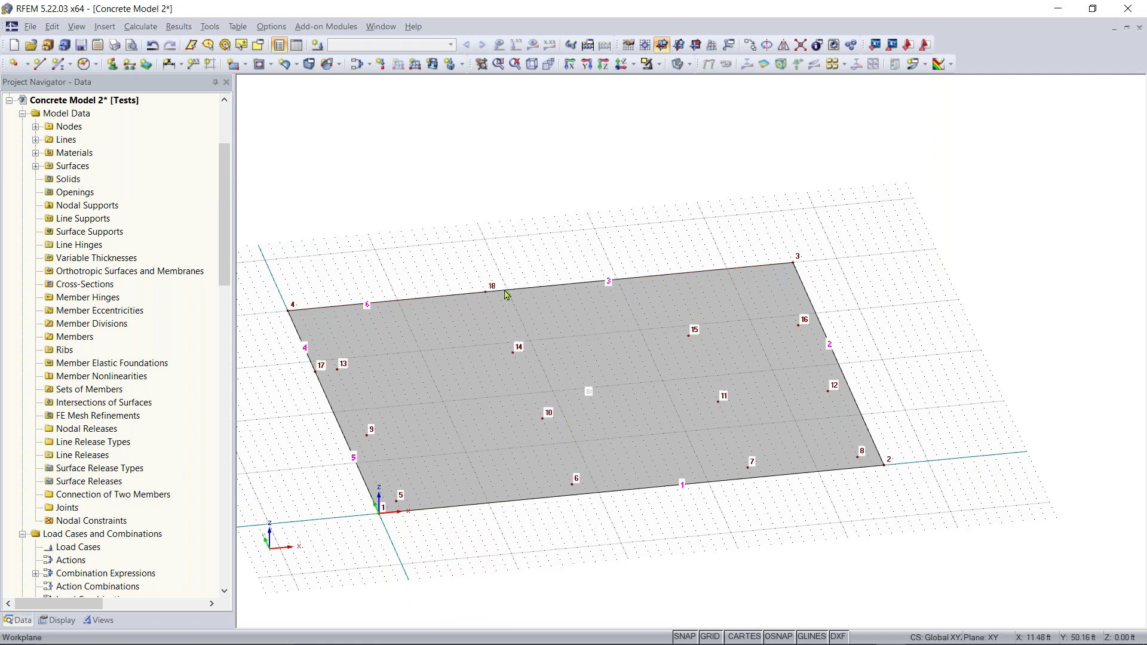
{"action": "scroll", "coordinate": [490, 293], "scroll_direction": "up", "scroll_amount": 2}
{"action": "middle_click_drag", "start_coordinate": [441, 250], "coordinate": [579, 239]}
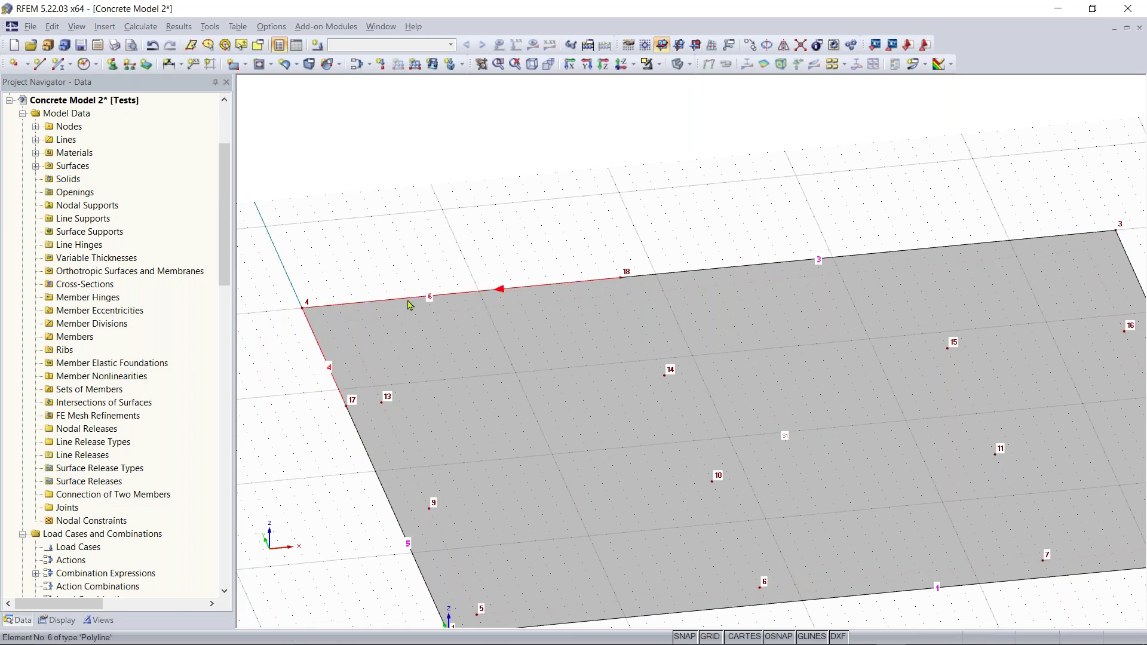
Step: Start a new semicircular surface in Concrete f'c = 4000 psi with a constant thickness of 8 in and Standard stiffness
{"action": "scroll", "coordinate": [568, 283], "scroll_direction": "down", "scroll_amount": 1}
{"action": "scroll", "coordinate": [440, 284], "scroll_direction": "down", "scroll_amount": 2}
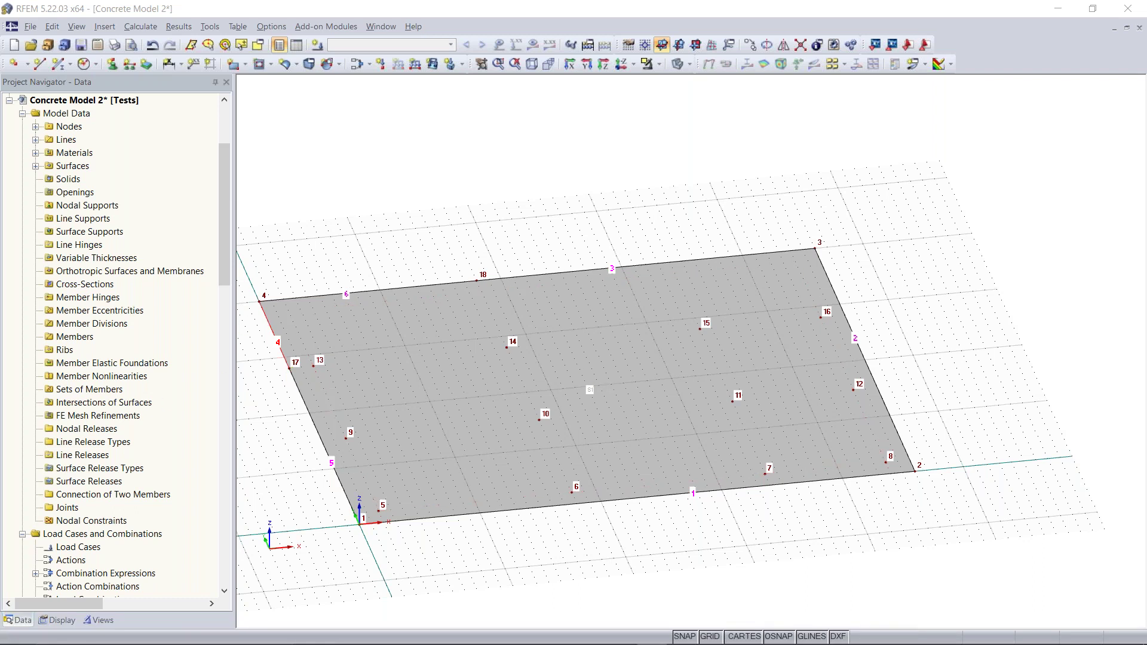
{"action": "middle_click_drag", "start_coordinate": [740, 286], "coordinate": [484, 349]}
{"action": "middle_click_drag", "start_coordinate": [609, 329], "coordinate": [590, 253], "text": "ctrl"}
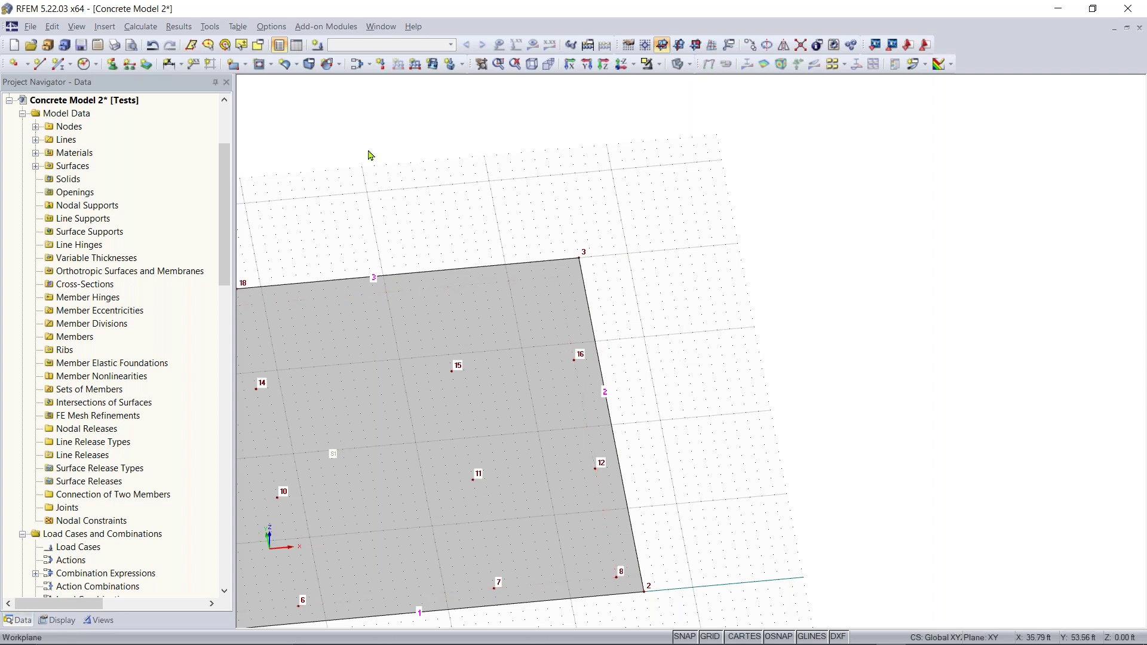
{"action": "left_click", "coordinate": [245, 64]}
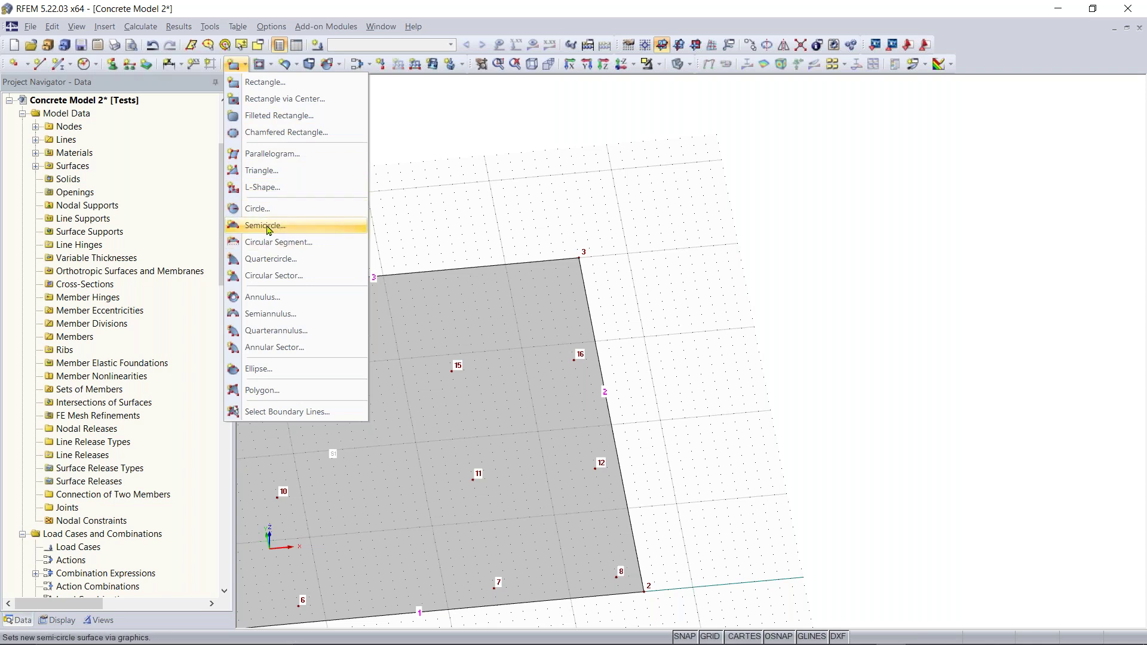
{"action": "left_click", "coordinate": [246, 65]}
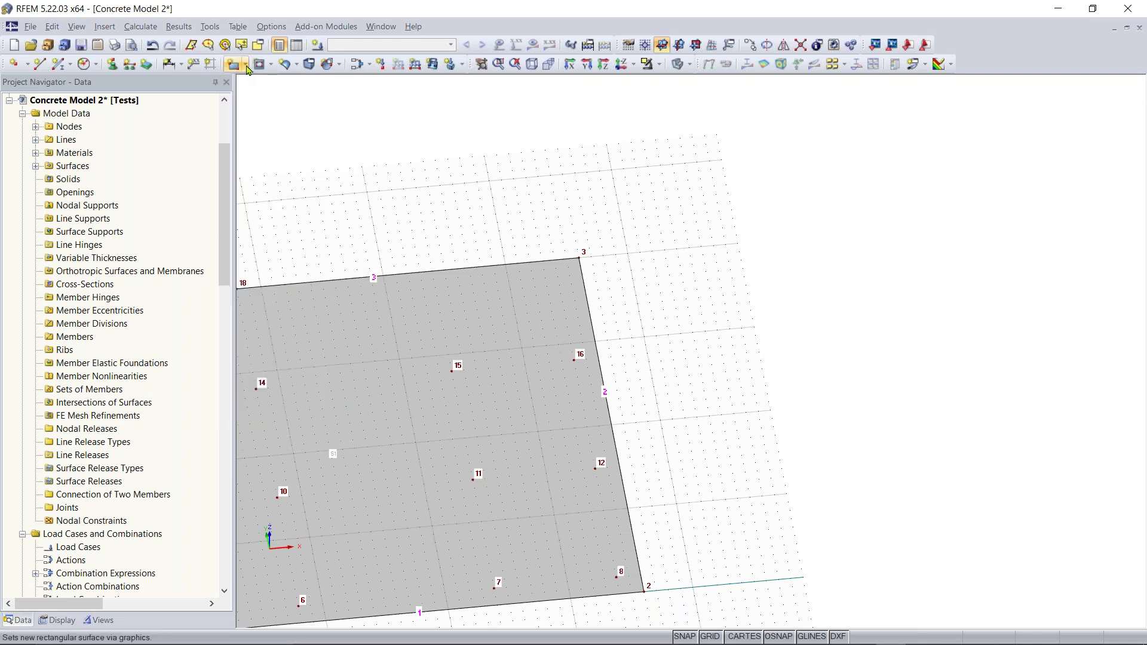
{"action": "left_click", "coordinate": [246, 66]}
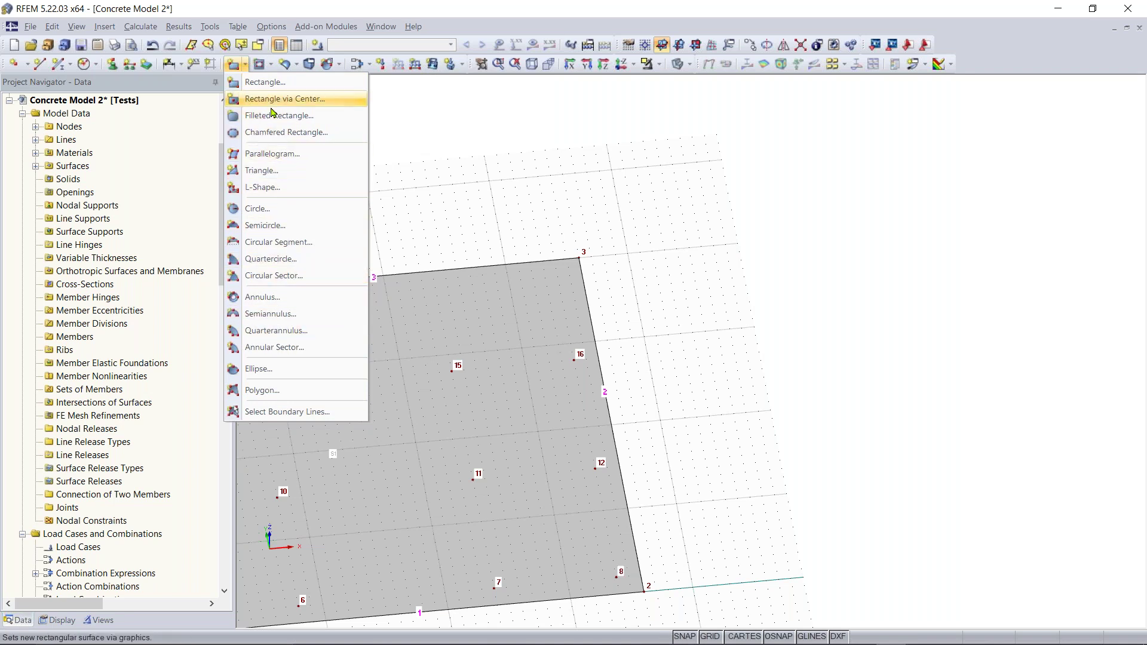
{"action": "left_click", "coordinate": [276, 225]}
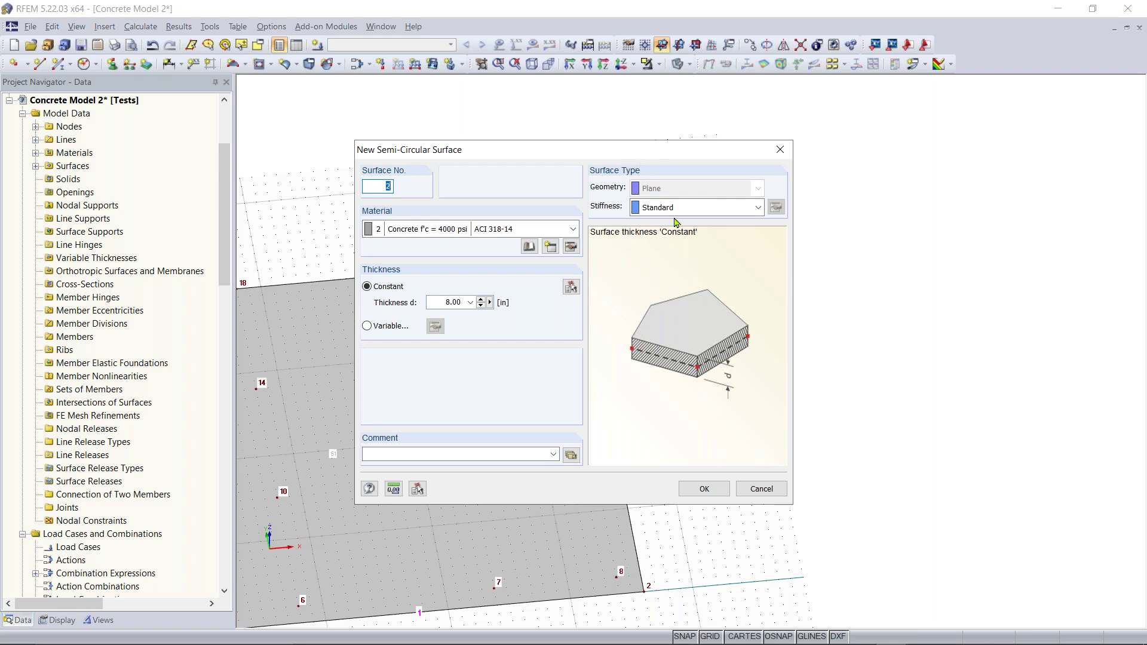
{"action": "left_click", "coordinate": [697, 209]}
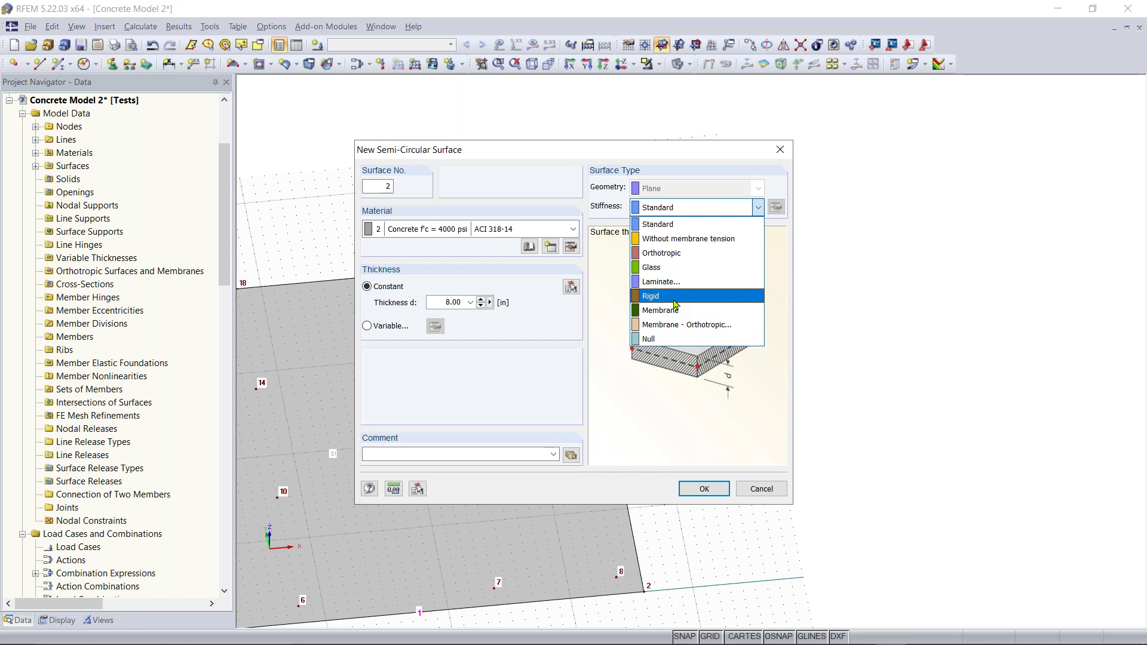
{"action": "left_click", "coordinate": [658, 231]}
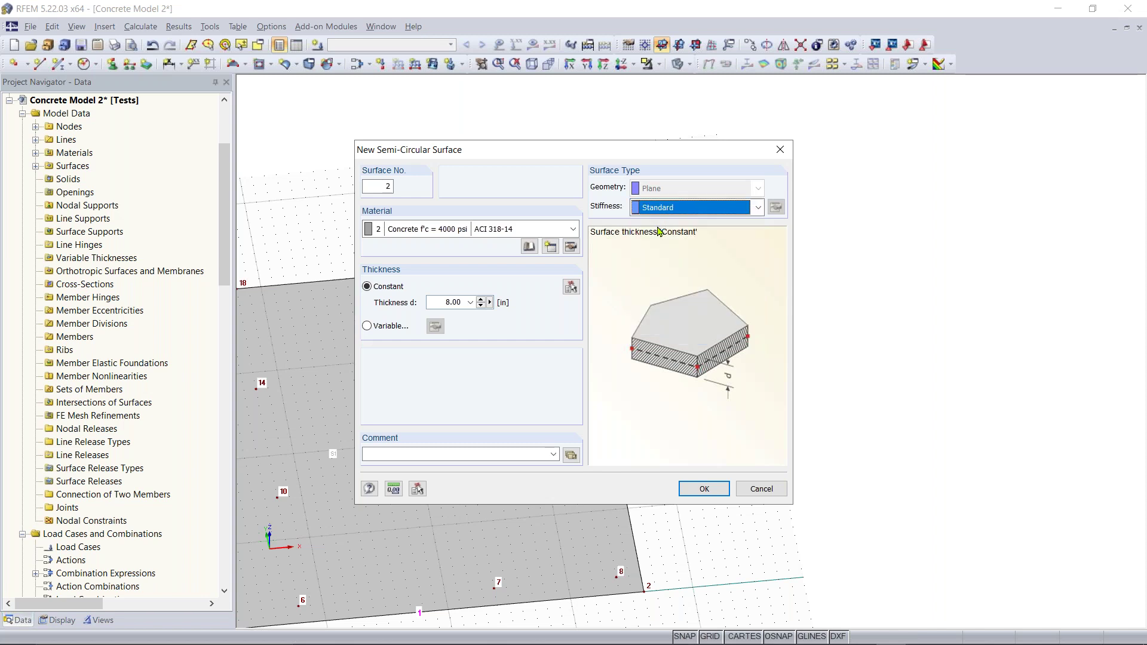
{"action": "left_click", "coordinate": [702, 489]}
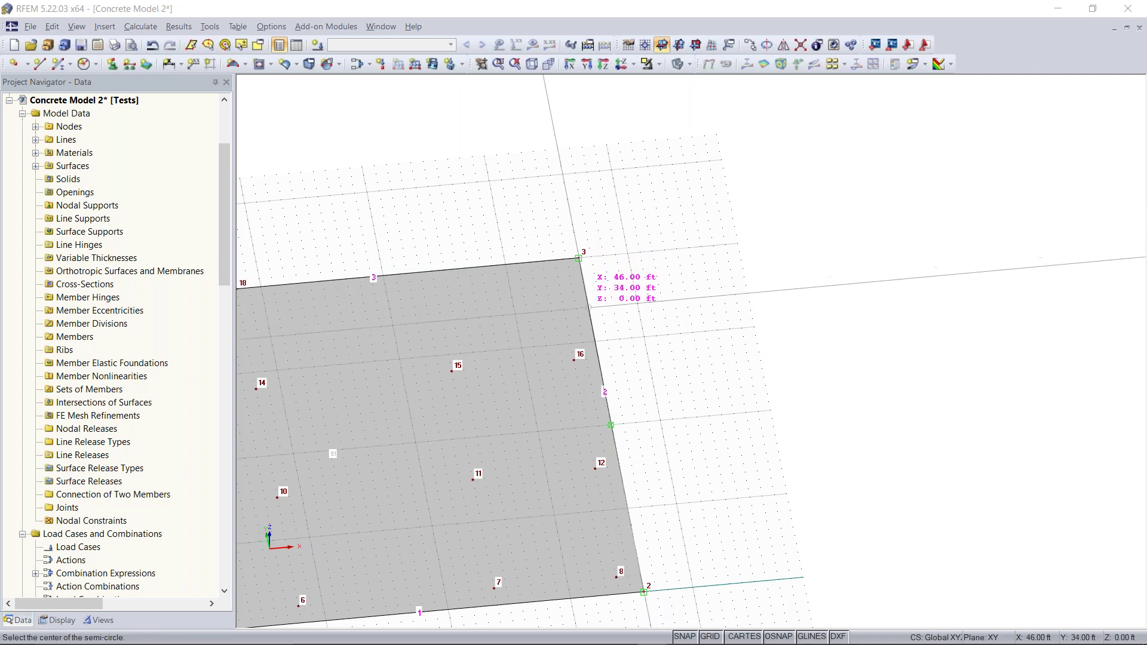
Step: Place the semicircular surface on the slab edge along X 46 ft, centred at Y 33 ft and starting at corner node 3
{"action": "left_click", "coordinate": [610, 424]}
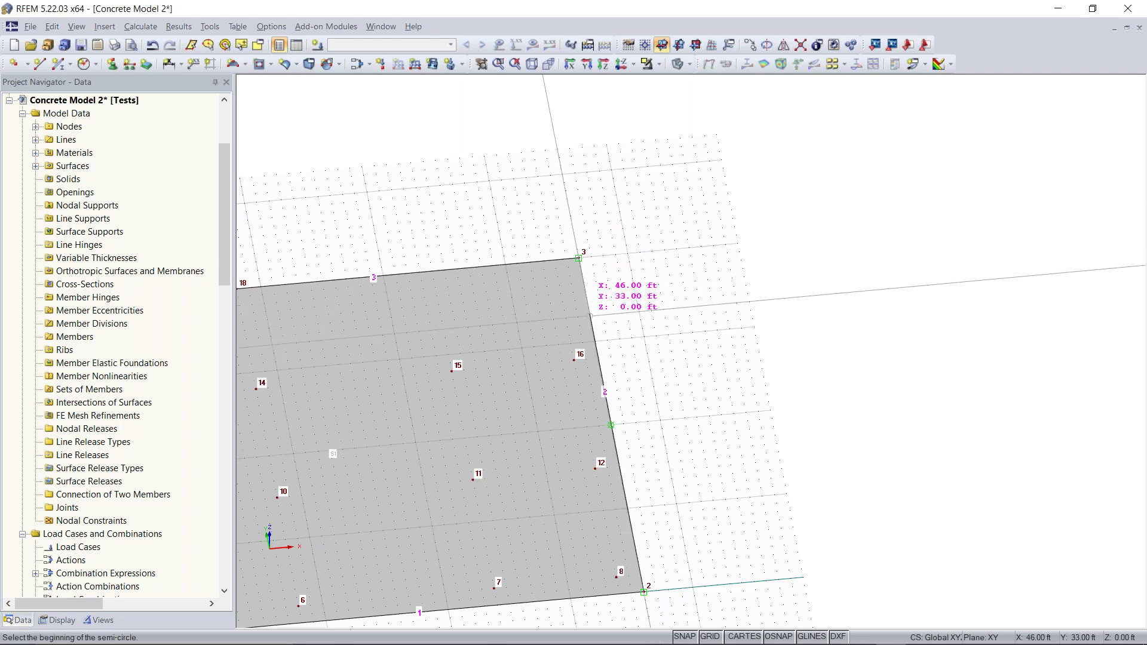
{"action": "left_click", "coordinate": [578, 258]}
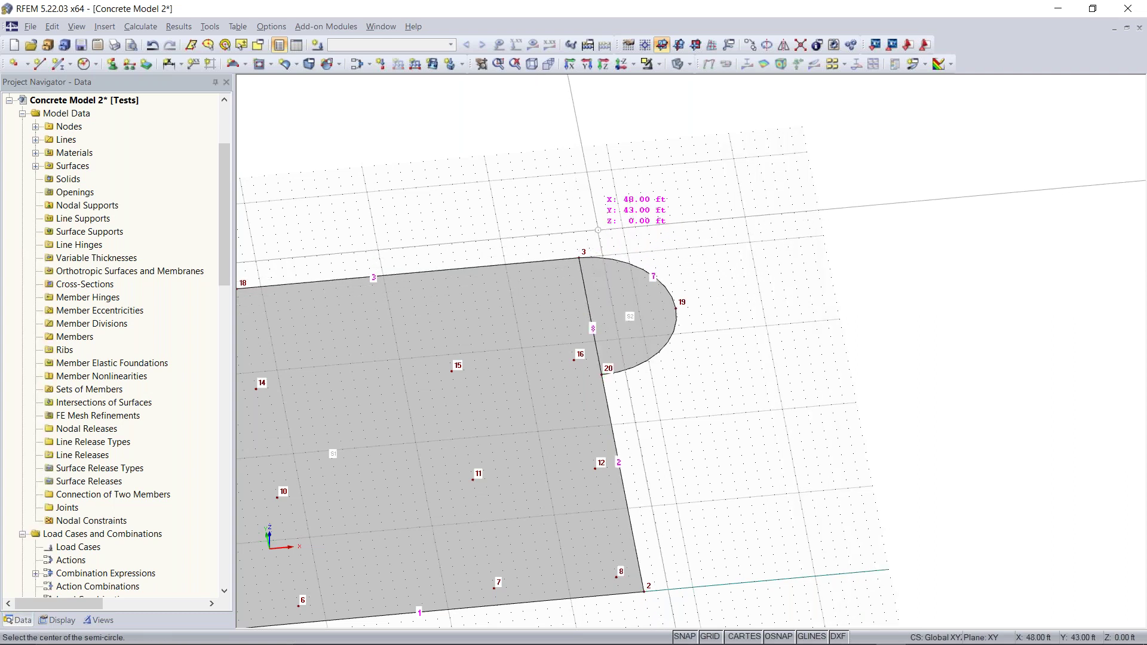
{"action": "key", "text": "Escape"}
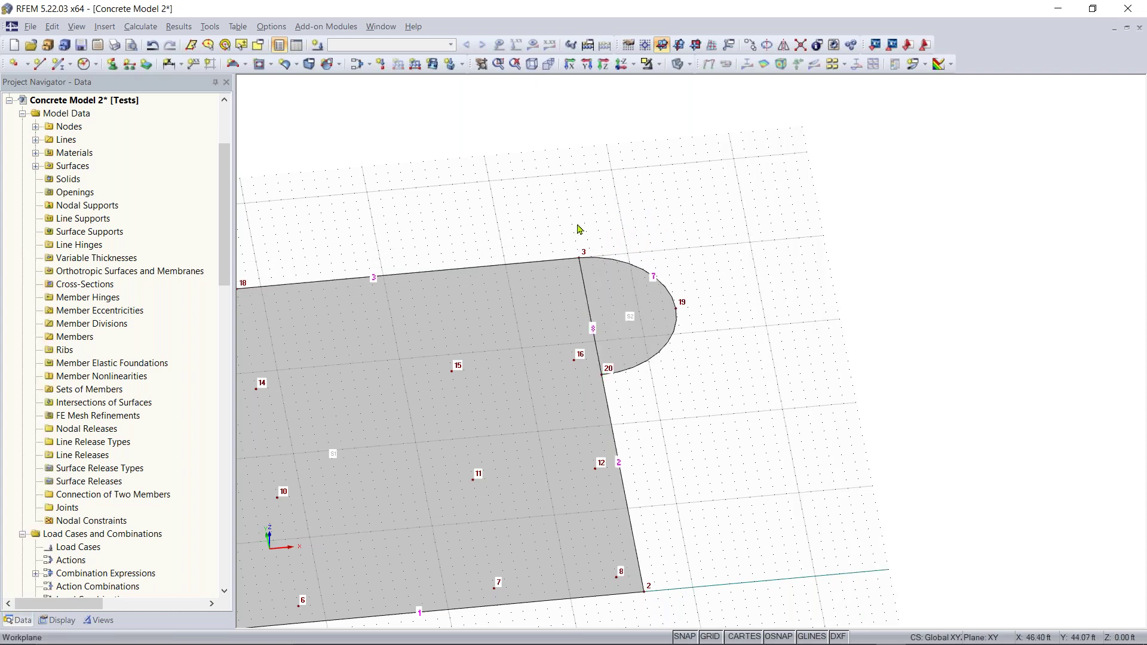
Step: Copy the whole slab with its semicircular surface and nodes once with dX 0, dY 0 and dZ 11.83 ft
{"action": "left_click", "coordinate": [524, 422]}
{"action": "middle_click_drag", "start_coordinate": [523, 421], "coordinate": [776, 317]}
{"action": "left_click", "coordinate": [836, 253]}
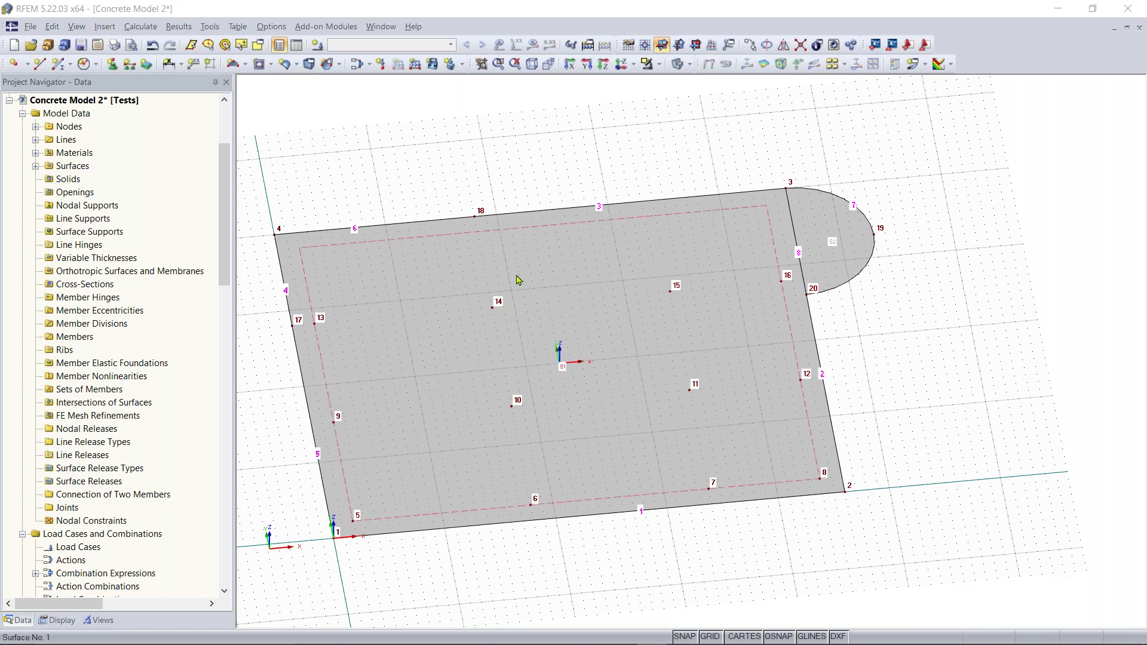
{"action": "middle_click_drag", "start_coordinate": [590, 531], "coordinate": [524, 480], "text": "ctrl"}
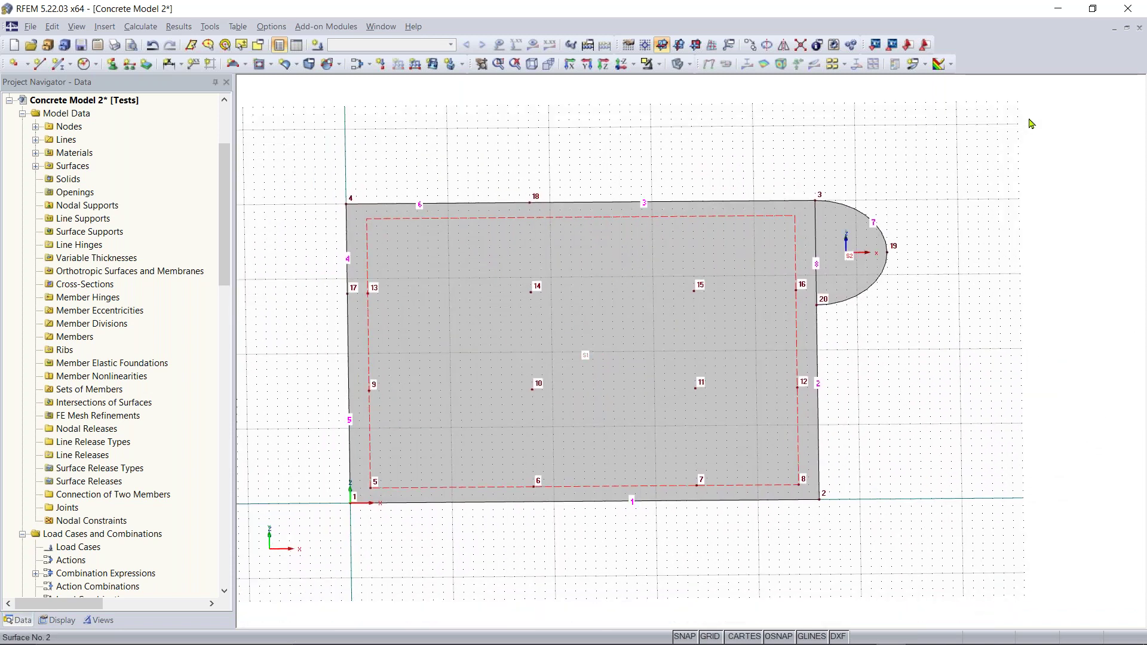
{"action": "middle_click_drag", "start_coordinate": [860, 356], "coordinate": [918, 282], "text": "ctrl"}
{"action": "left_click_drag", "start_coordinate": [896, 203], "coordinate": [294, 541]}
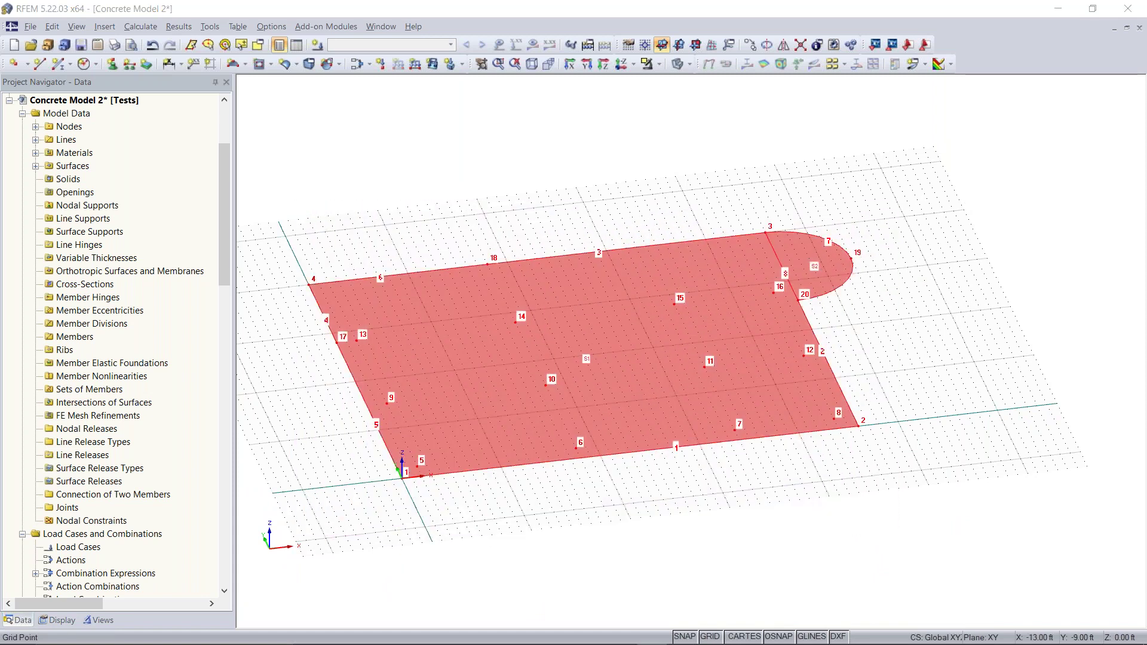
{"action": "left_click", "coordinate": [754, 42]}
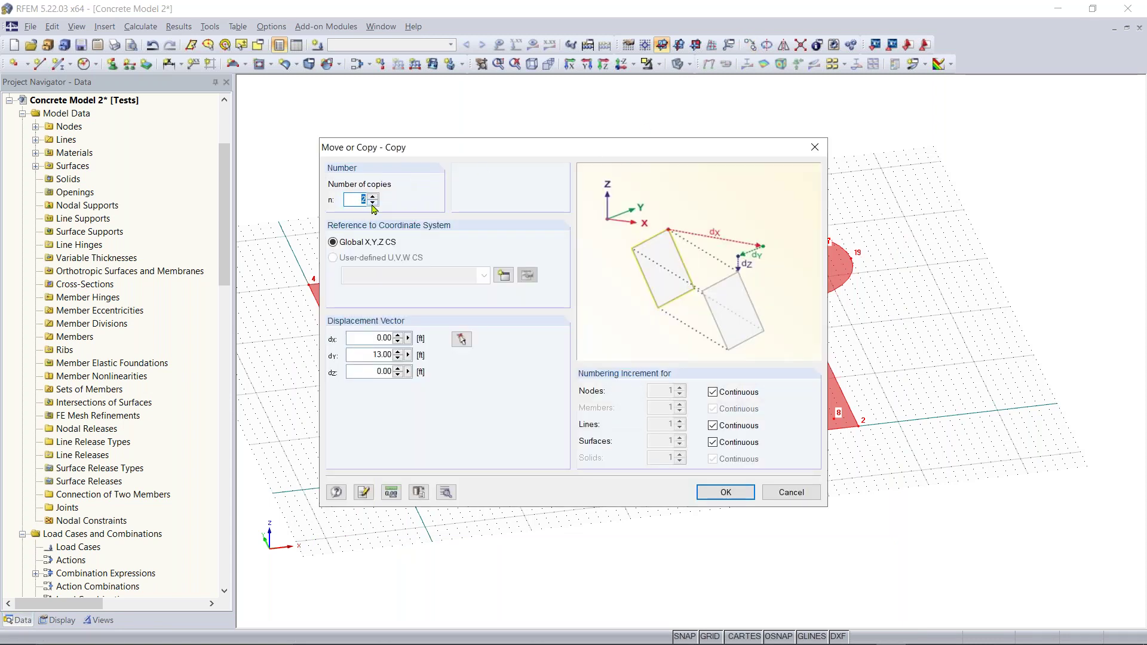
{"action": "left_click", "coordinate": [366, 359]}
{"action": "type", "text": "0"}
{"action": "left_click", "coordinate": [371, 371]}
{"action": "type", "text": "11.83"}
{"action": "key", "text": "Return"}
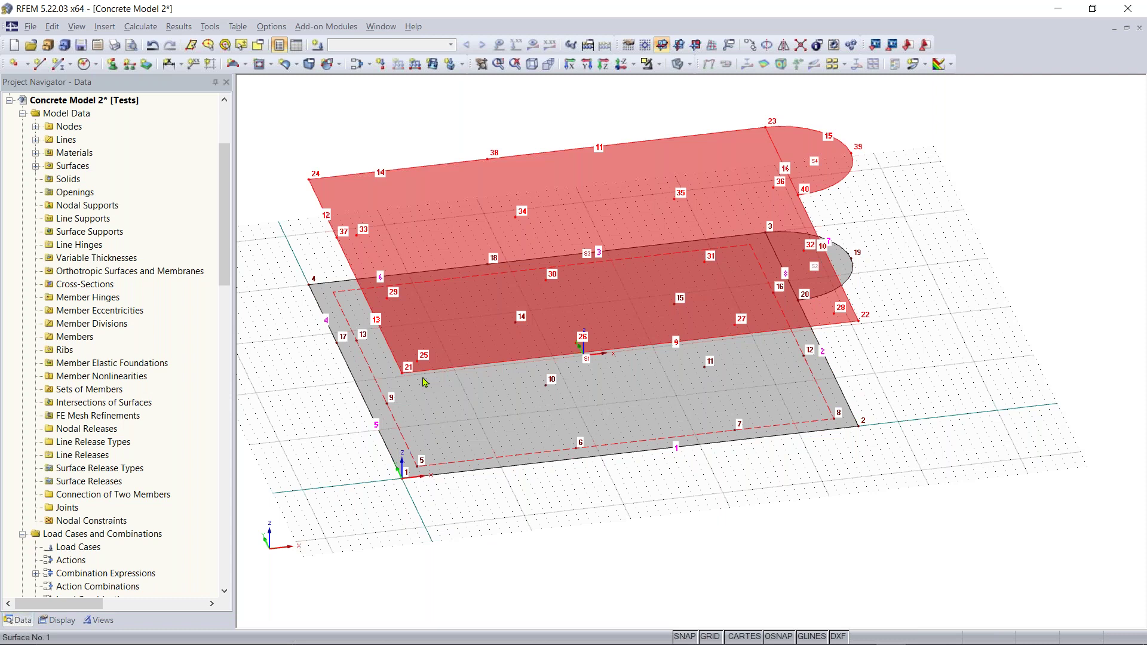
Step: Examine both slab levels from several angles, in plan along Z and in perspective display
{"action": "left_click", "coordinate": [555, 507]}
{"action": "middle_click_drag", "start_coordinate": [599, 513], "coordinate": [654, 440], "text": "ctrl"}
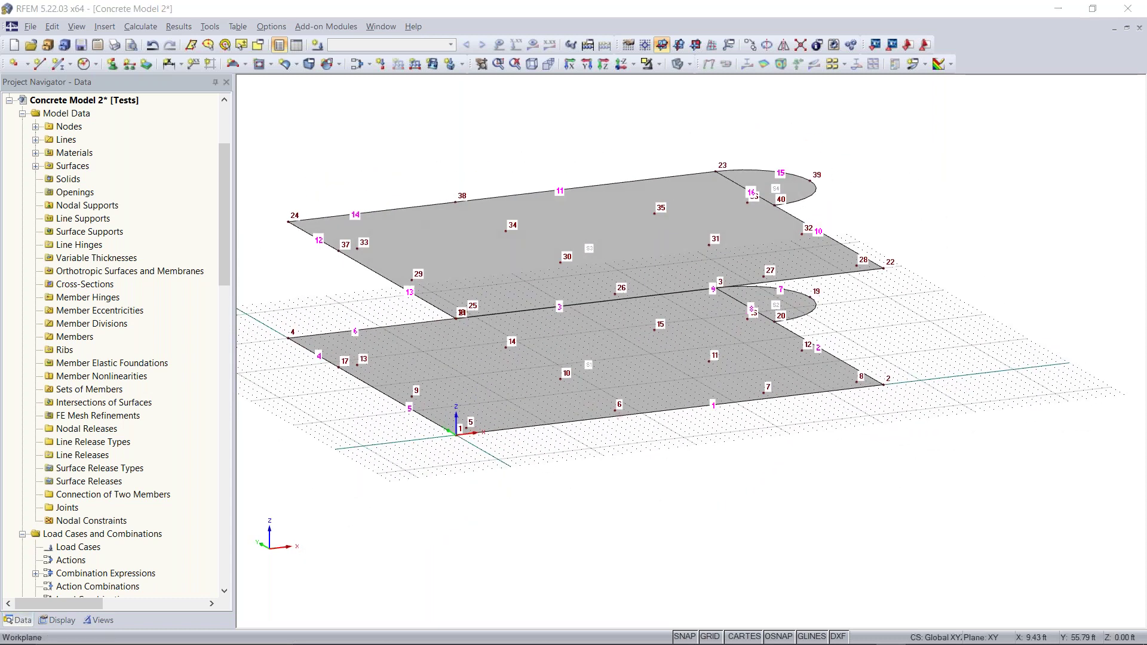
{"action": "left_click", "coordinate": [532, 63]}
{"action": "scroll", "coordinate": [755, 162], "scroll_direction": "down", "scroll_amount": 1}
{"action": "middle_click_drag", "start_coordinate": [755, 161], "coordinate": [696, 172]}
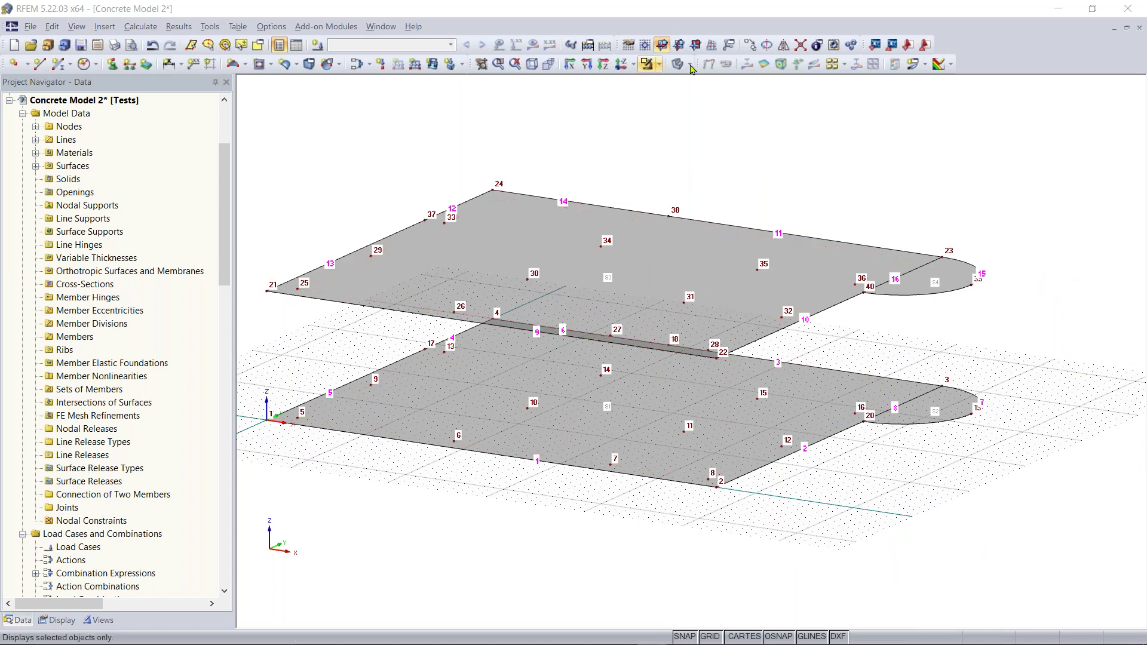
{"action": "left_click", "coordinate": [621, 64]}
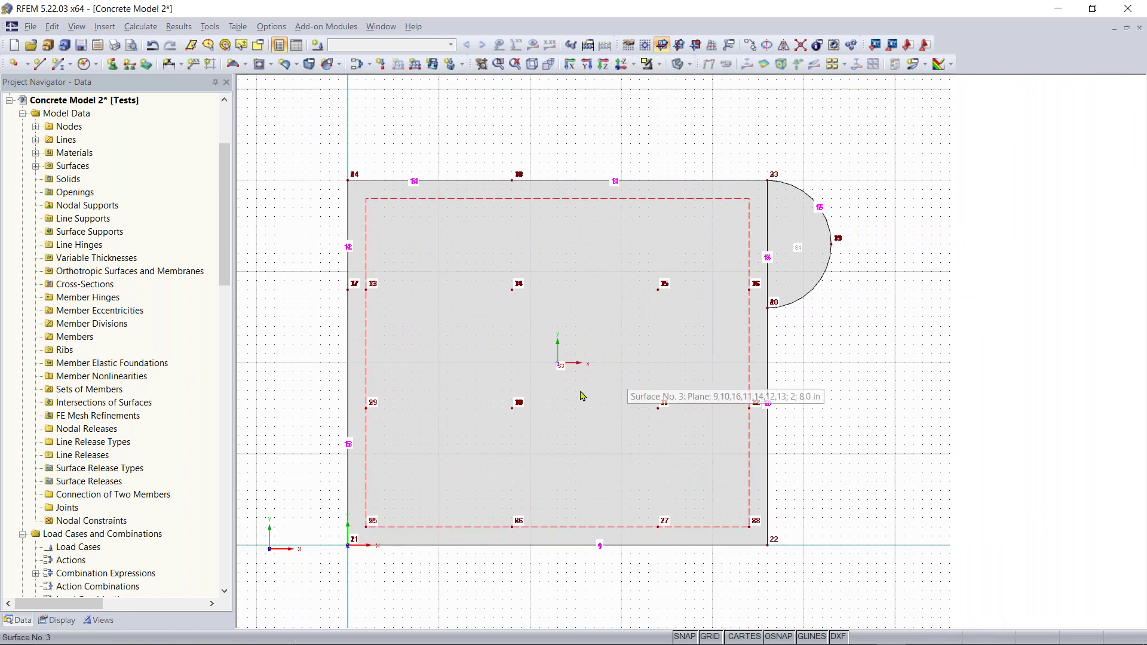
{"action": "left_click", "coordinate": [549, 64]}
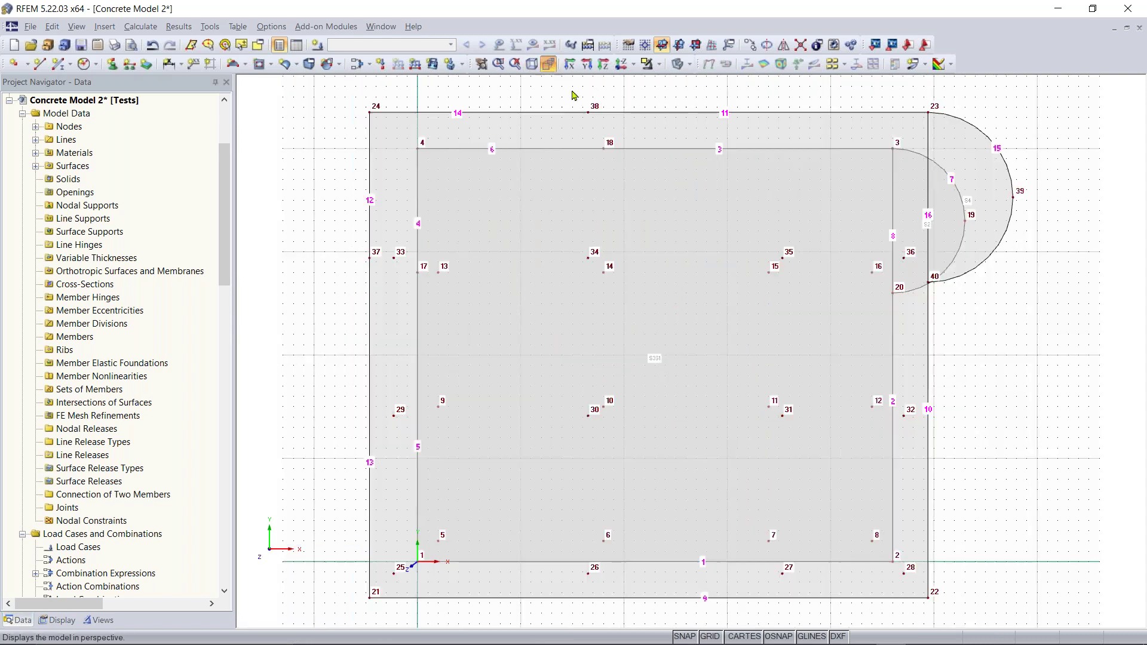
{"action": "middle_click_drag", "start_coordinate": [761, 393], "coordinate": [636, 399]}
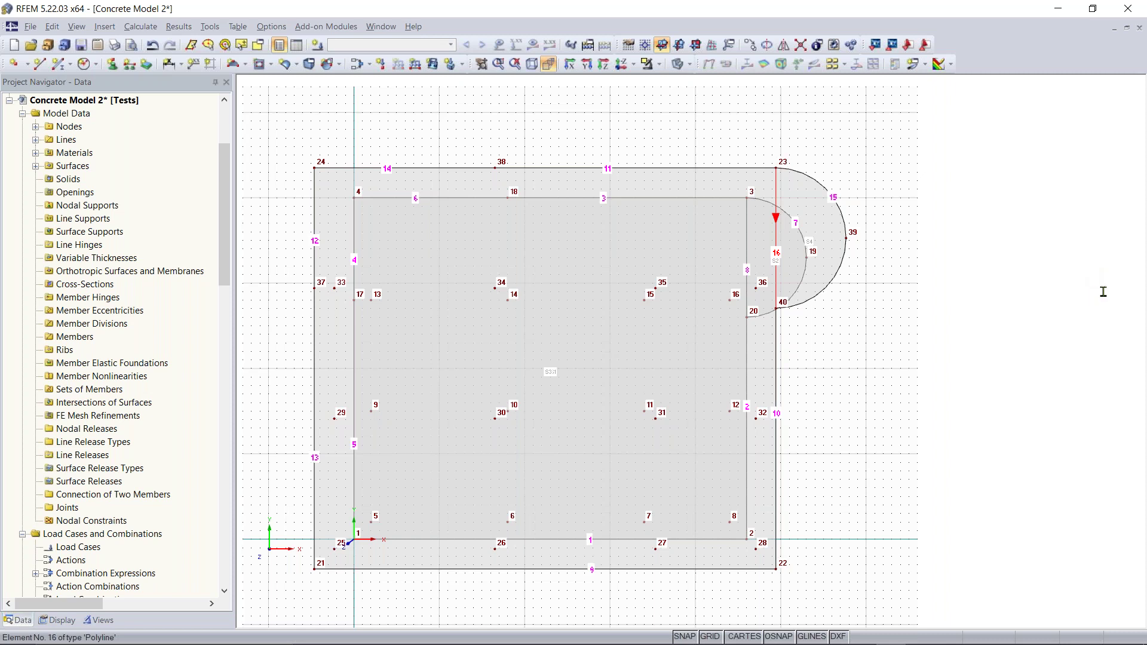
{"action": "middle_click_drag", "start_coordinate": [845, 390], "coordinate": [687, 117], "text": "ctrl"}
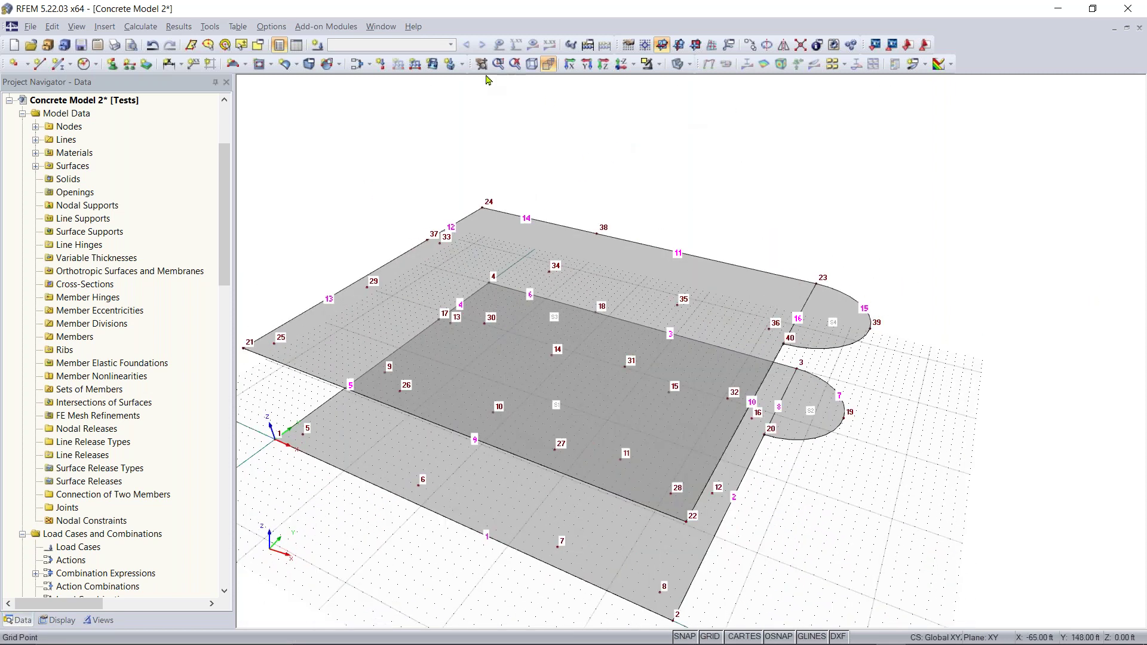
Step: Start a new nodal load and define load case LC1 for it with the description Wind in +Y
{"action": "left_click", "coordinate": [380, 64]}
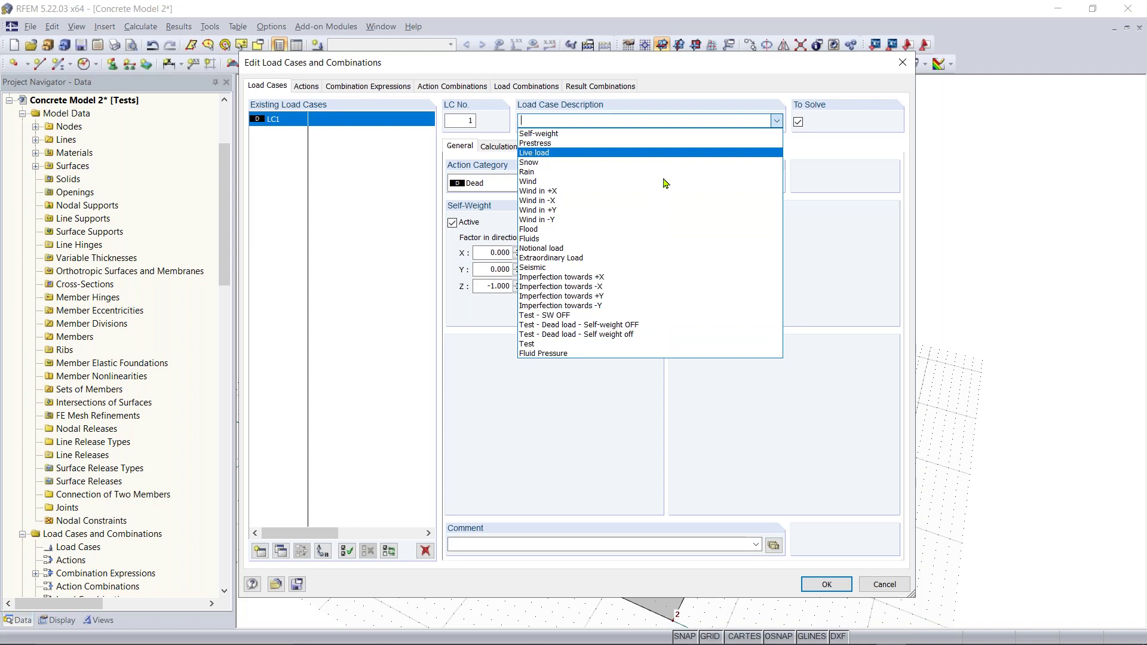
{"action": "left_click", "coordinate": [563, 212]}
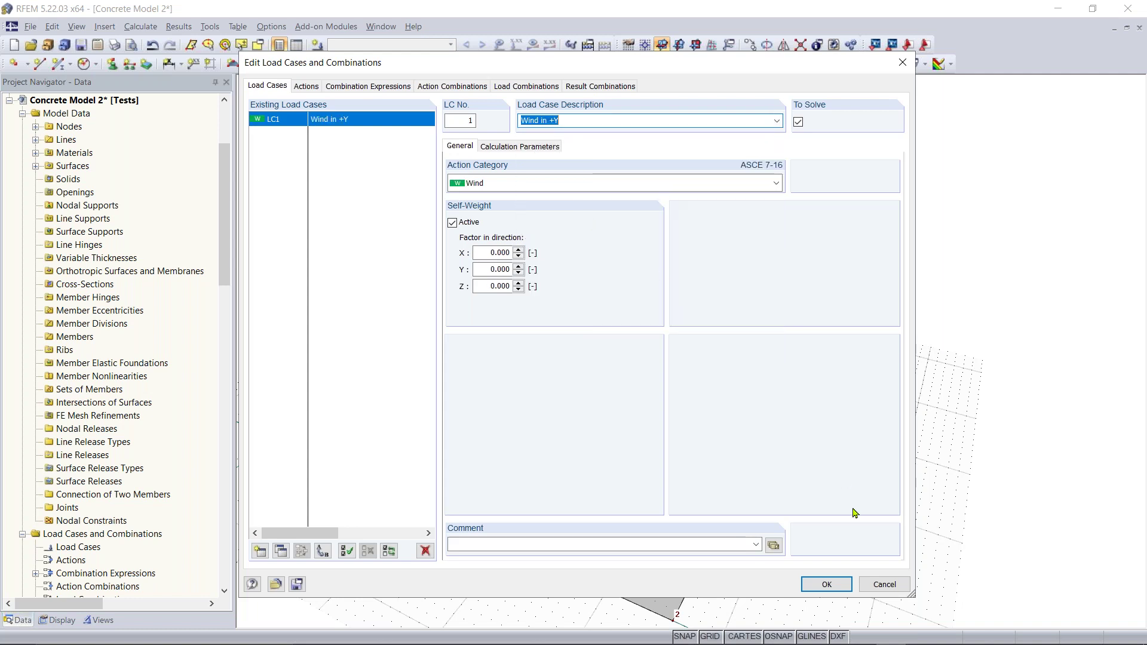
{"action": "left_click", "coordinate": [826, 584]}
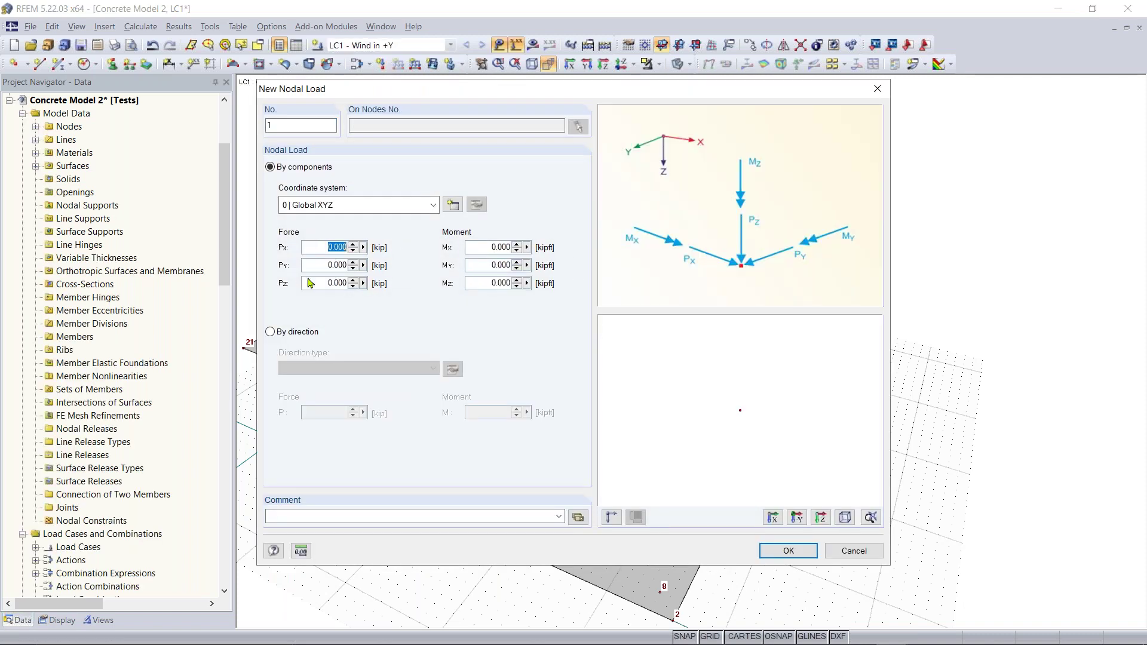
Step: Apply a nodal load with PZ -1 kip to corner node 24 of the upper slab
{"action": "double_click", "coordinate": [323, 281]}
{"action": "type", "text": "-1"}
{"action": "left_click", "coordinate": [787, 550]}
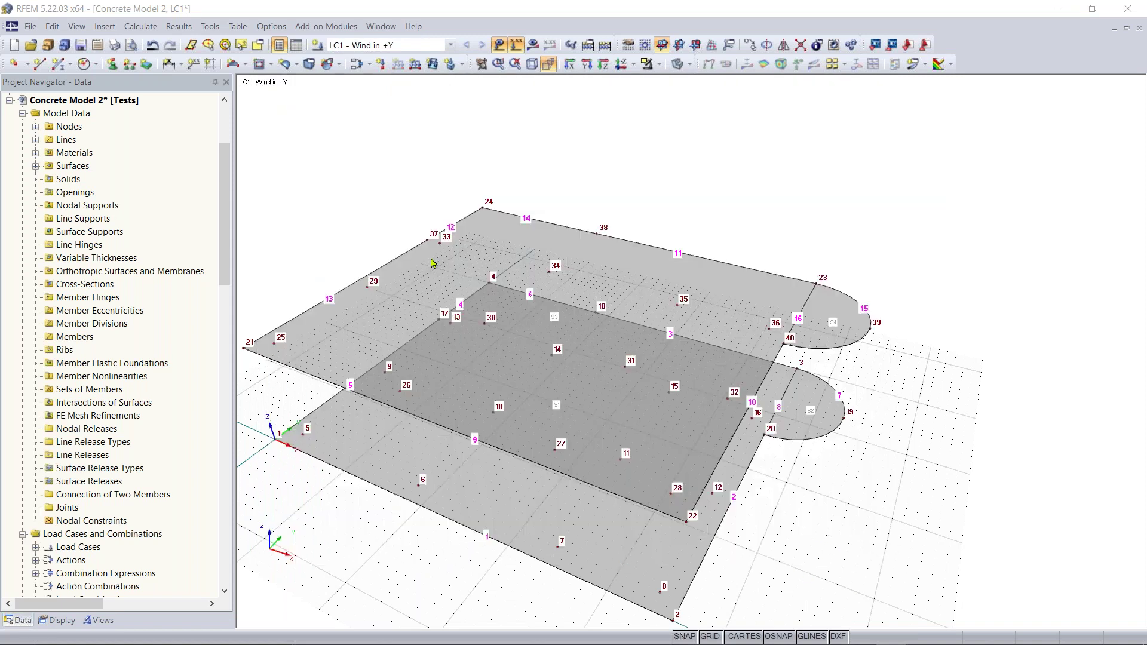
{"action": "left_click", "coordinate": [481, 207]}
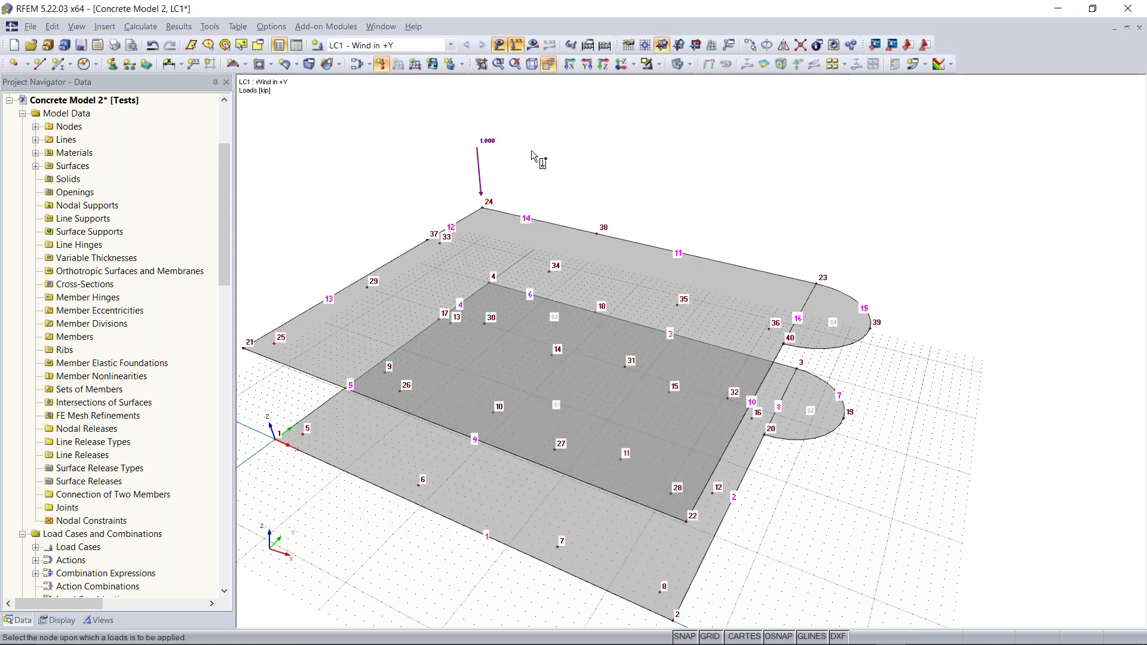
{"action": "right_click", "coordinate": [522, 167]}
Step: Turn off the perspective display and select the nodal load at node 24
{"action": "middle_click_drag", "start_coordinate": [525, 172], "coordinate": [456, 136], "text": "ctrl"}
{"action": "right_click", "coordinate": [456, 136]}
{"action": "left_click", "coordinate": [719, 133]}
{"action": "left_click", "coordinate": [548, 66]}
{"action": "middle_click_drag", "start_coordinate": [668, 164], "coordinate": [555, 202]}
{"action": "left_click_drag", "start_coordinate": [539, 110], "coordinate": [452, 220]}
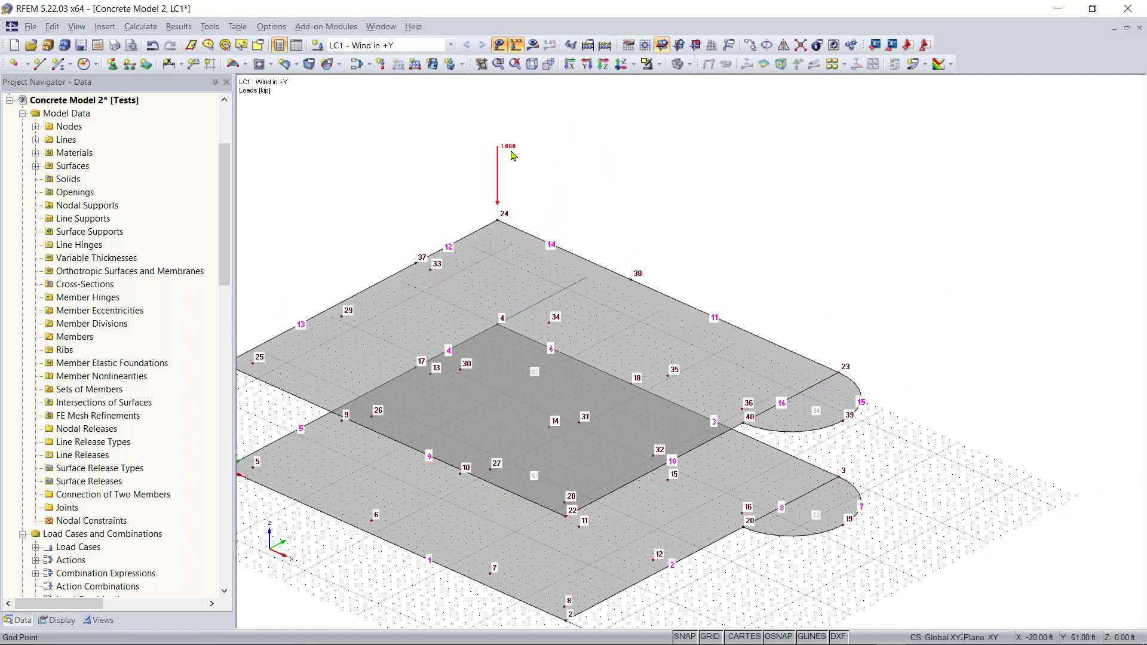
{"action": "right_click", "coordinate": [512, 144]}
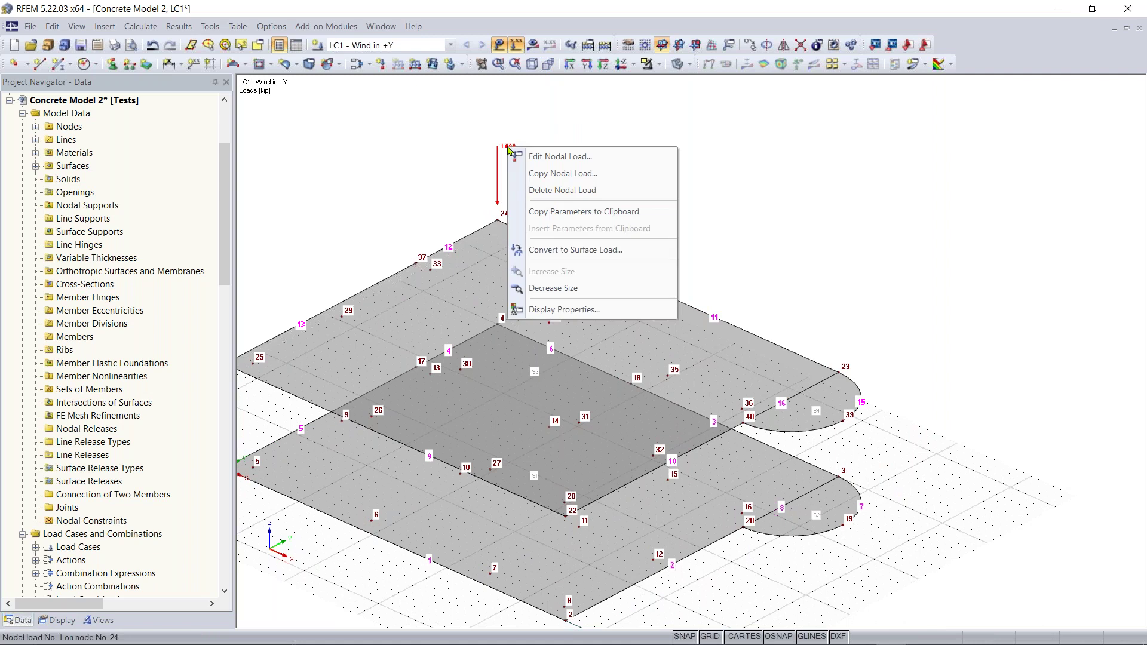
{"action": "right_click", "coordinate": [497, 178]}
{"action": "right_click", "coordinate": [496, 175]}
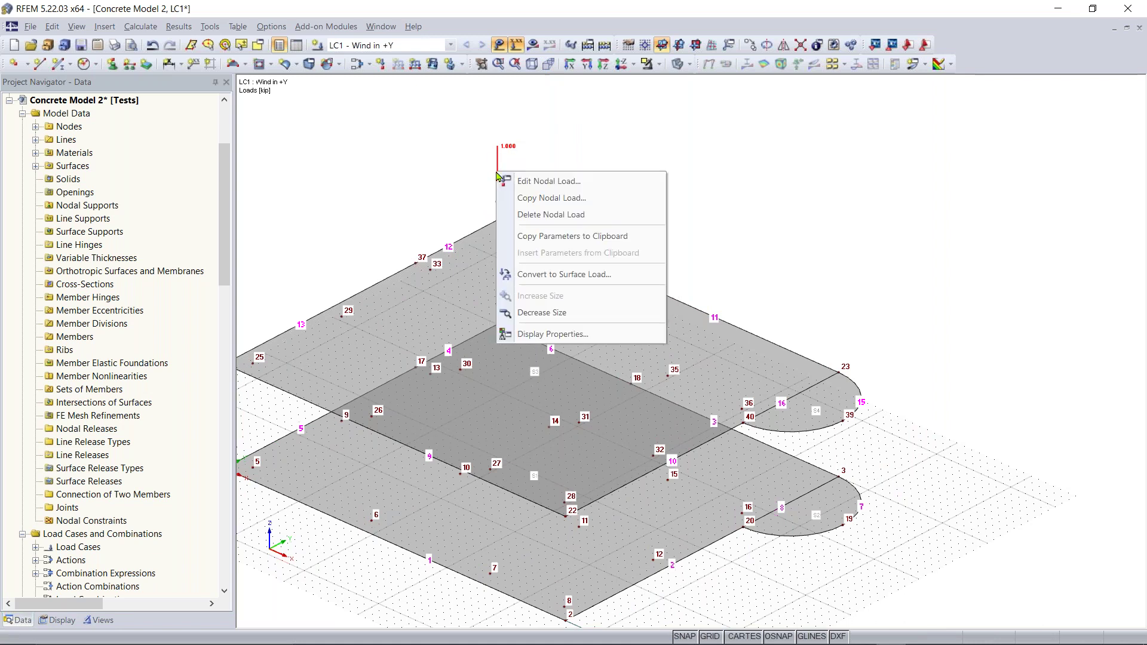
{"action": "left_click", "coordinate": [749, 266]}
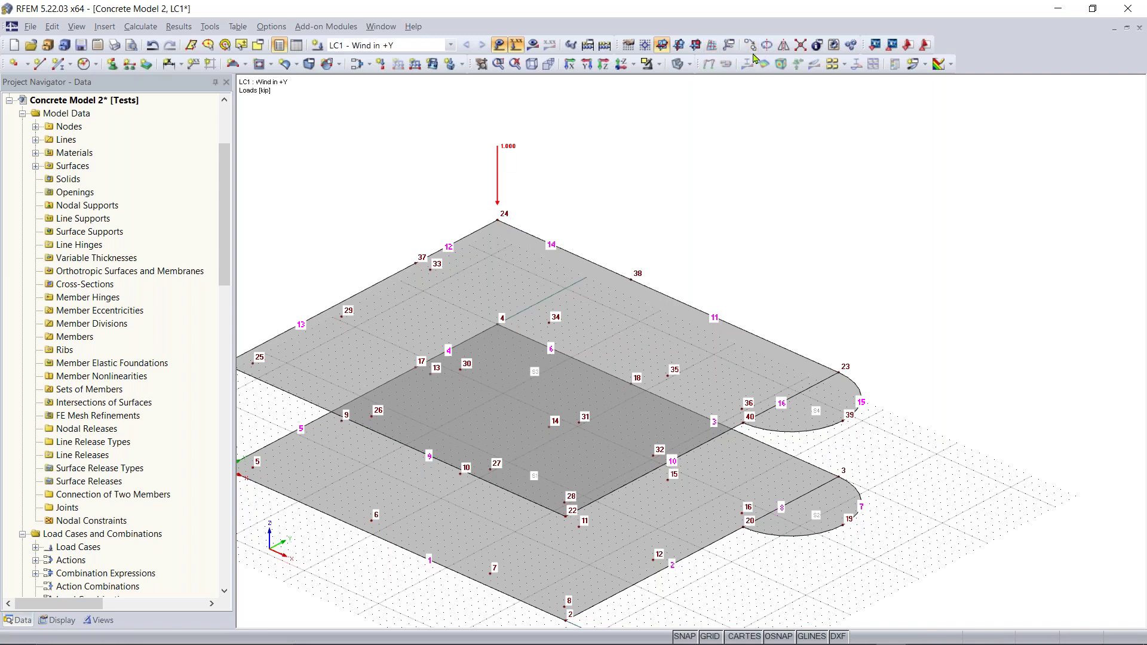
Step: Copy the nodal load graphically from node 24 to node 38 on the upper slab edge
{"action": "mouse_move", "coordinate": [499, 175]}
{"action": "left_click_drag", "start_coordinate": [497, 171], "coordinate": [839, 372], "text": "ctrl"}
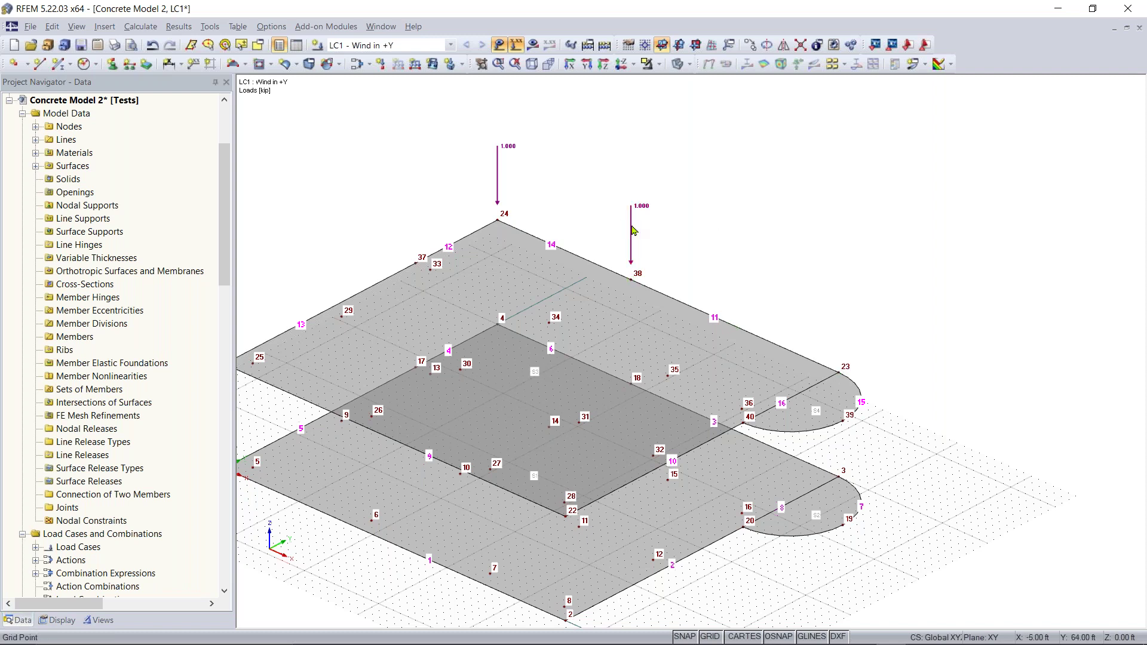
Step: Try to copy the nodal load once with dX 1 ft, dY 0 and no displacement in Z
{"action": "left_click", "coordinate": [749, 45]}
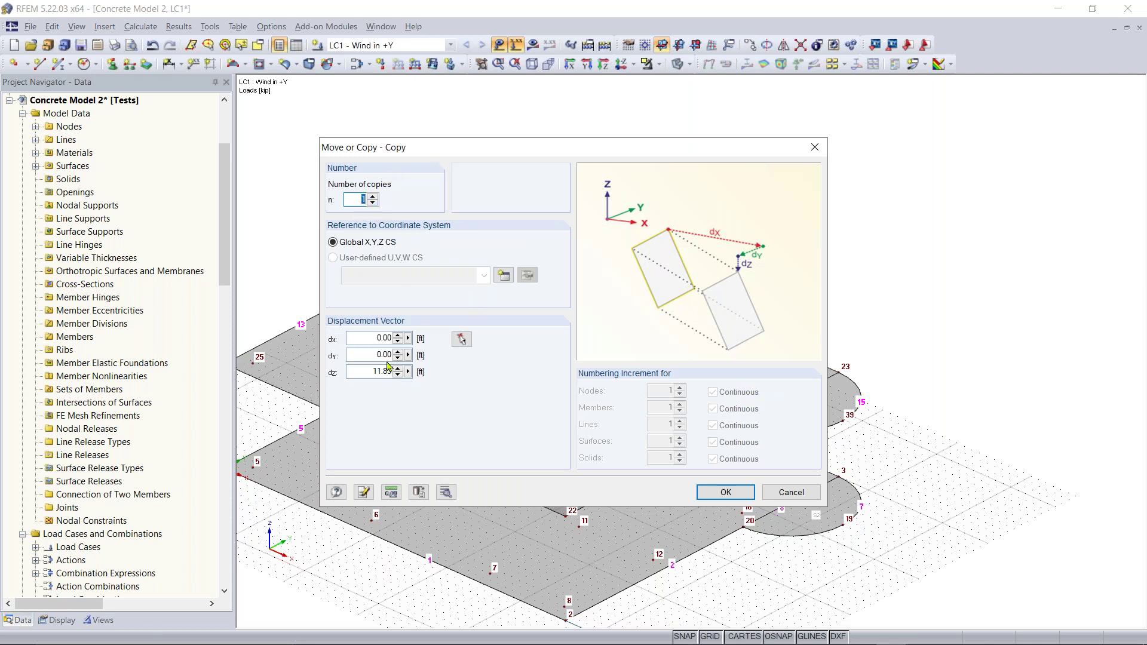
{"action": "left_click_drag", "start_coordinate": [366, 371], "coordinate": [393, 371]}
{"action": "key", "text": "BackSpace"}
{"action": "double_click", "coordinate": [369, 338]}
{"action": "type", "text": "1"}
{"action": "key", "text": "Return"}
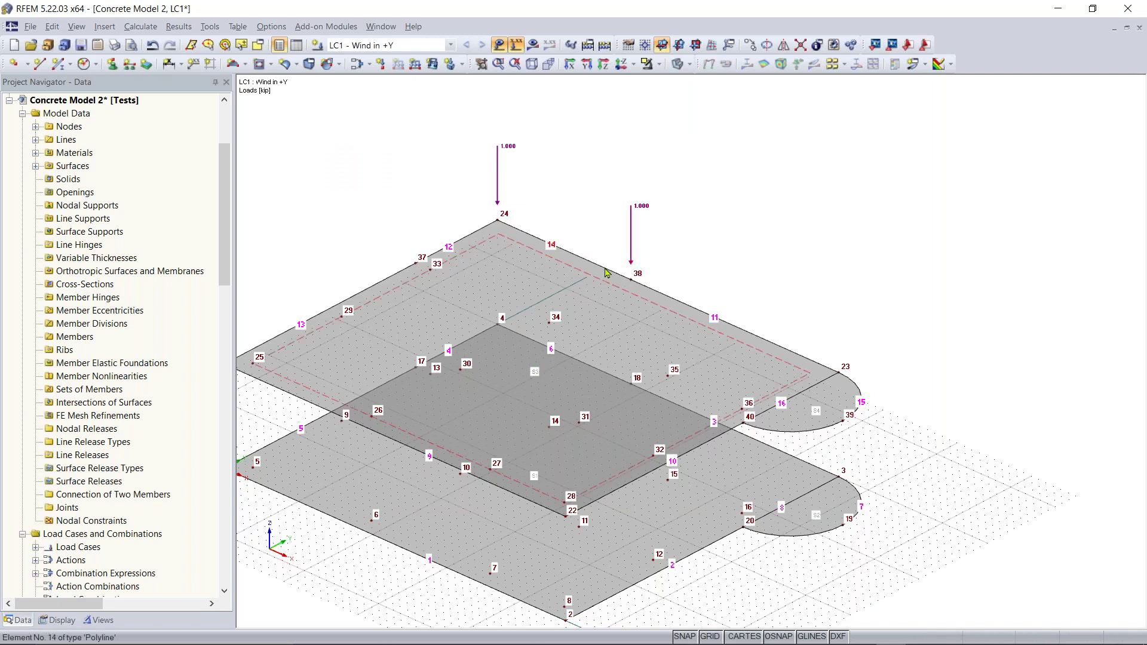
Step: Select the nodal load at node 38 on the upper slab edge and open its copy settings
{"action": "middle_click_drag", "start_coordinate": [696, 223], "coordinate": [687, 254], "text": "ctrl"}
{"action": "right_click", "coordinate": [765, 225]}
{"action": "left_click", "coordinate": [710, 222]}
{"action": "scroll", "coordinate": [711, 222], "scroll_direction": "down", "scroll_amount": 1}
{"action": "scroll", "coordinate": [709, 219], "scroll_direction": "down", "scroll_amount": 6}
{"action": "scroll", "coordinate": [688, 279], "scroll_direction": "up", "scroll_amount": 5}
{"action": "scroll", "coordinate": [666, 248], "scroll_direction": "up", "scroll_amount": 3}
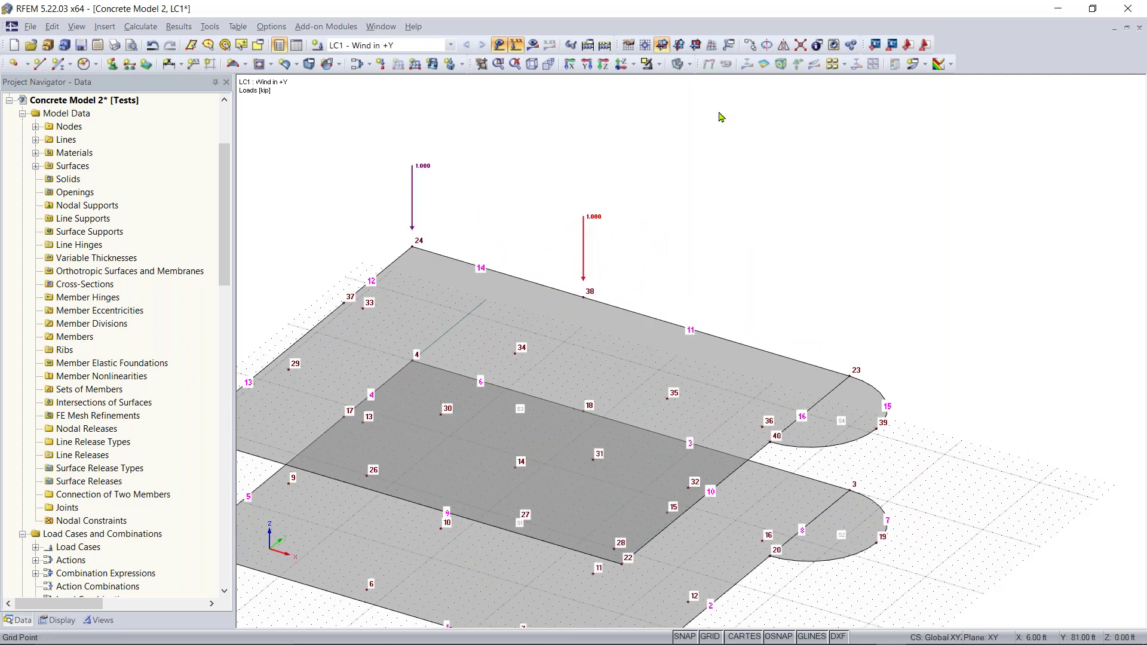
{"action": "left_click", "coordinate": [751, 46]}
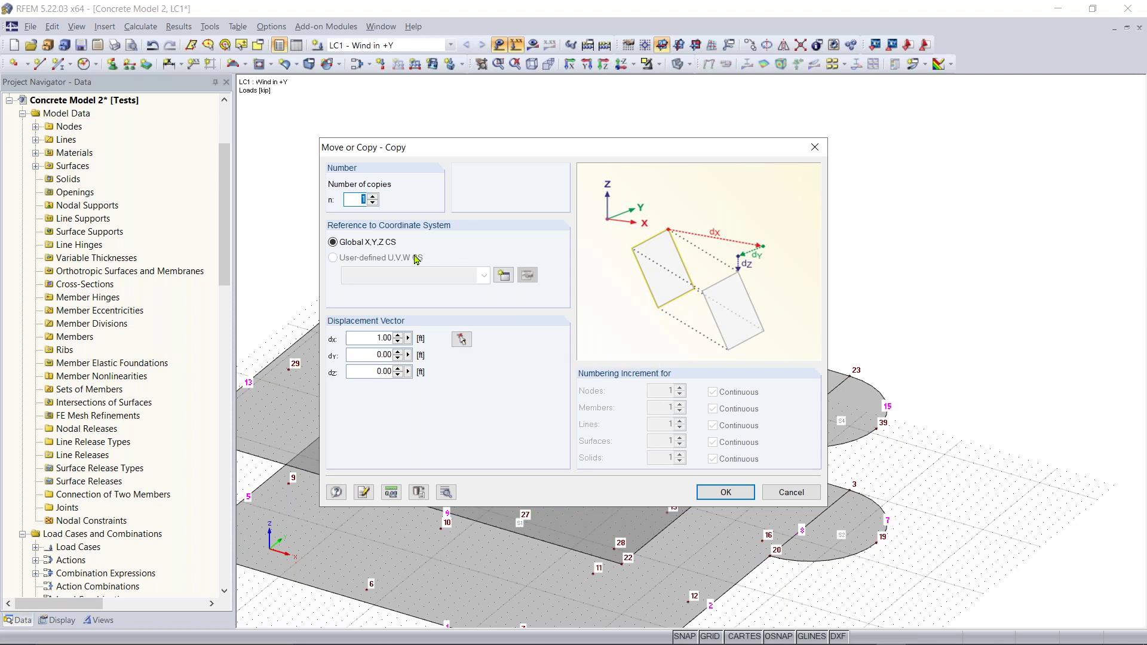
{"action": "left_click", "coordinate": [462, 339]}
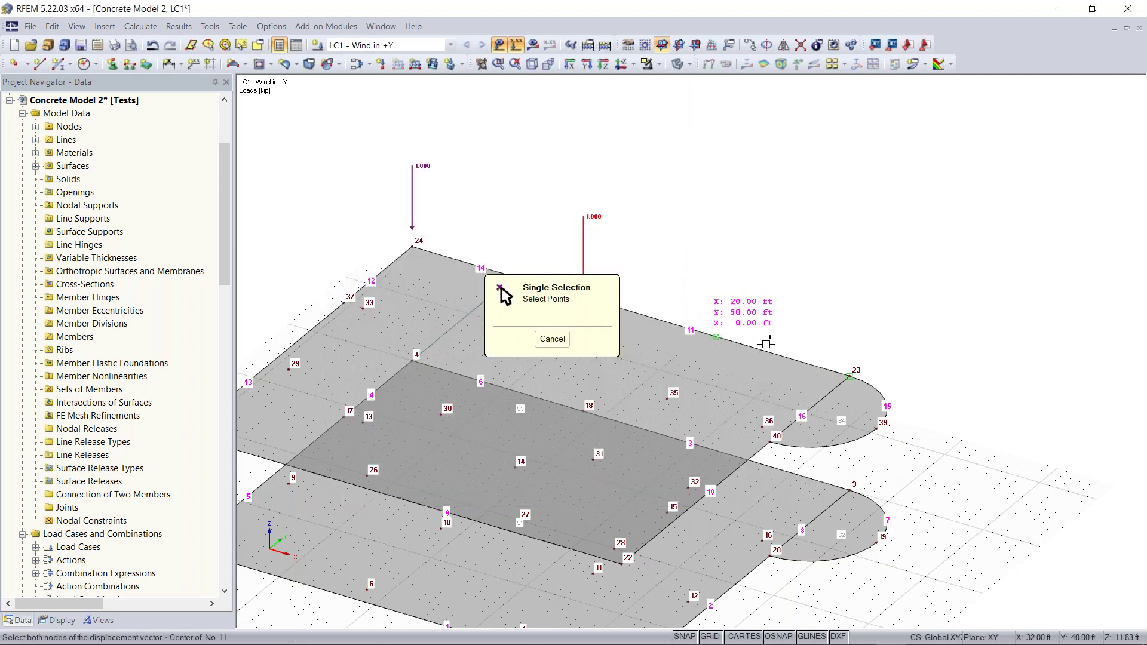
{"action": "left_click", "coordinate": [849, 377]}
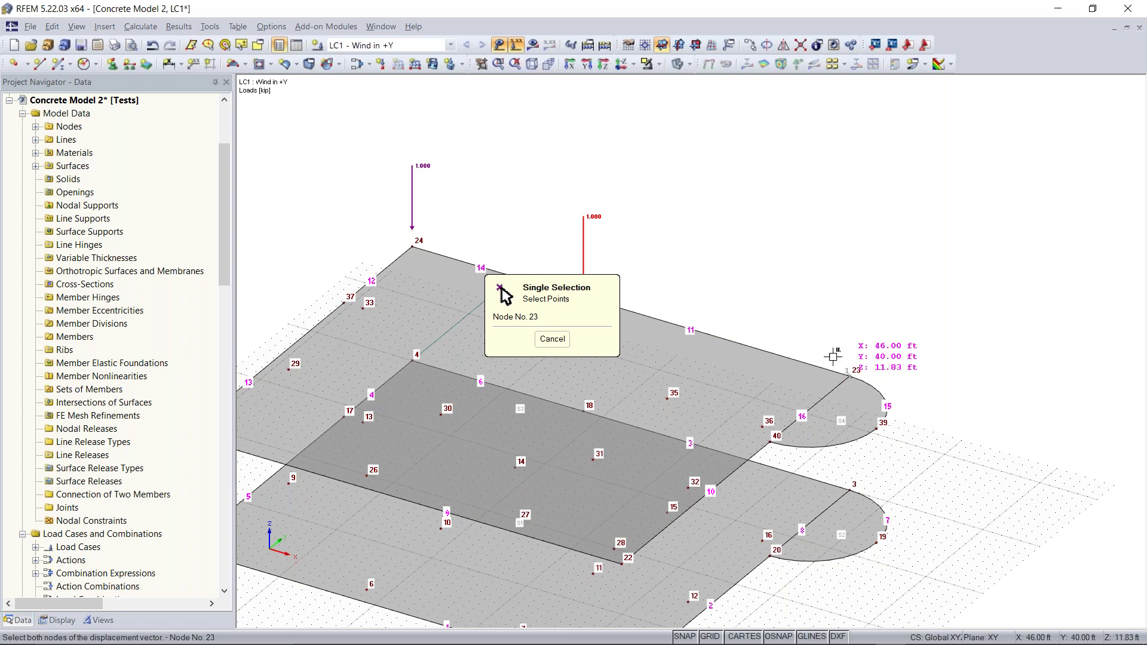
{"action": "left_click", "coordinate": [686, 315]}
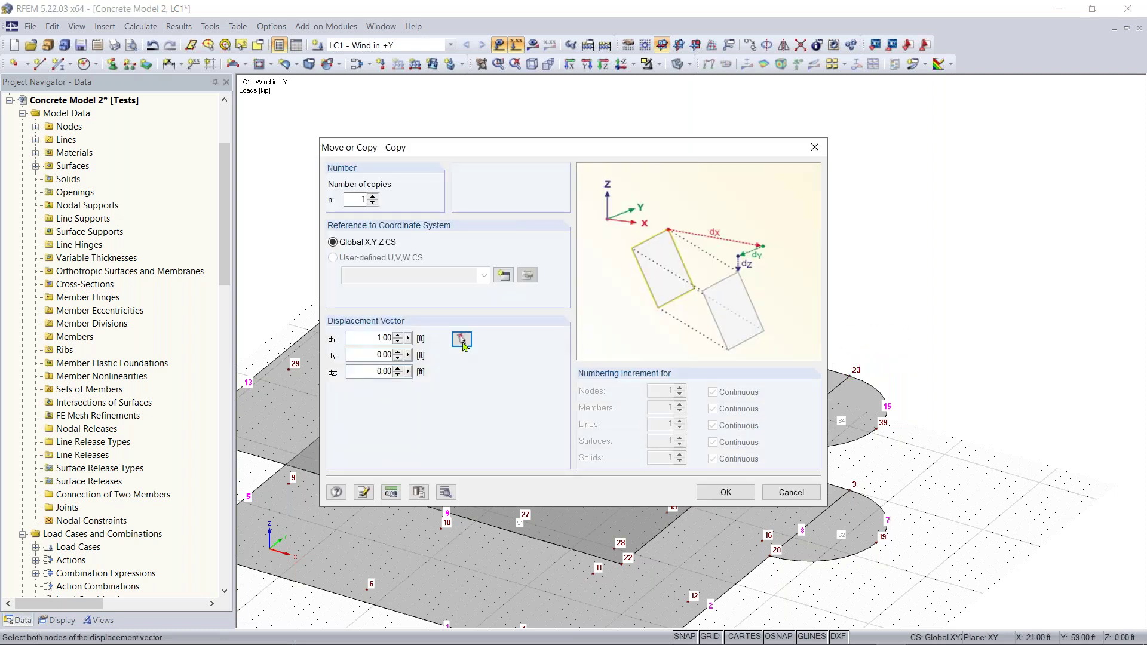
Step: Try to copy the node 38 load once with dX 0, dY -13 ft and dZ 0, picking the displacement graphically
{"action": "left_click", "coordinate": [462, 339]}
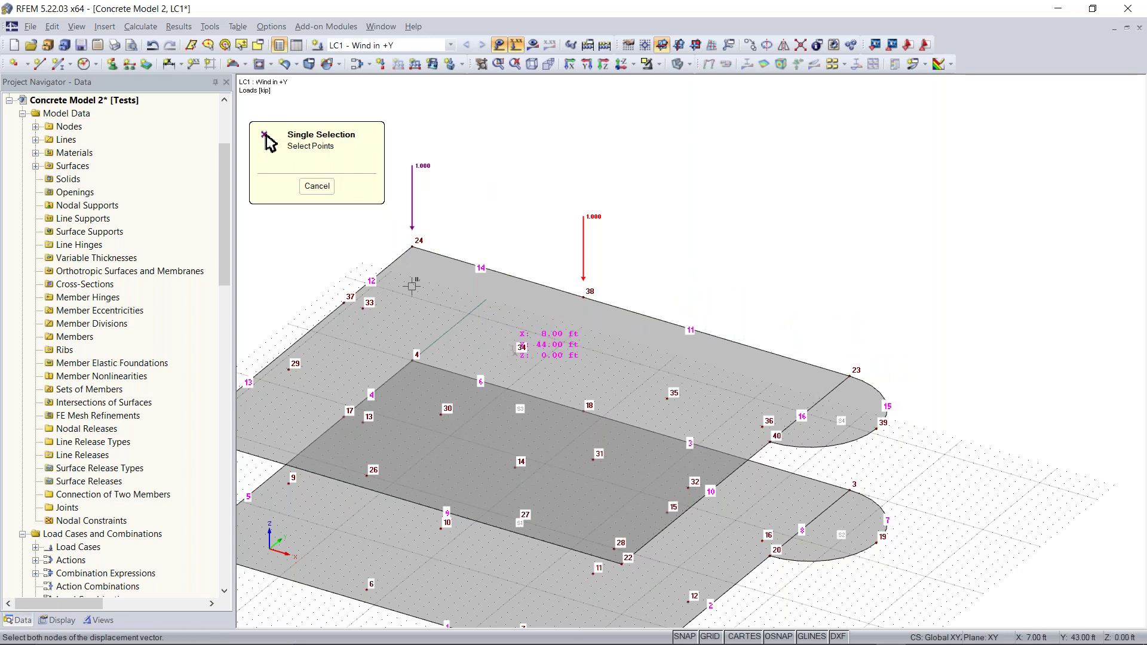
{"action": "scroll", "coordinate": [597, 263], "scroll_direction": "down", "scroll_amount": 2}
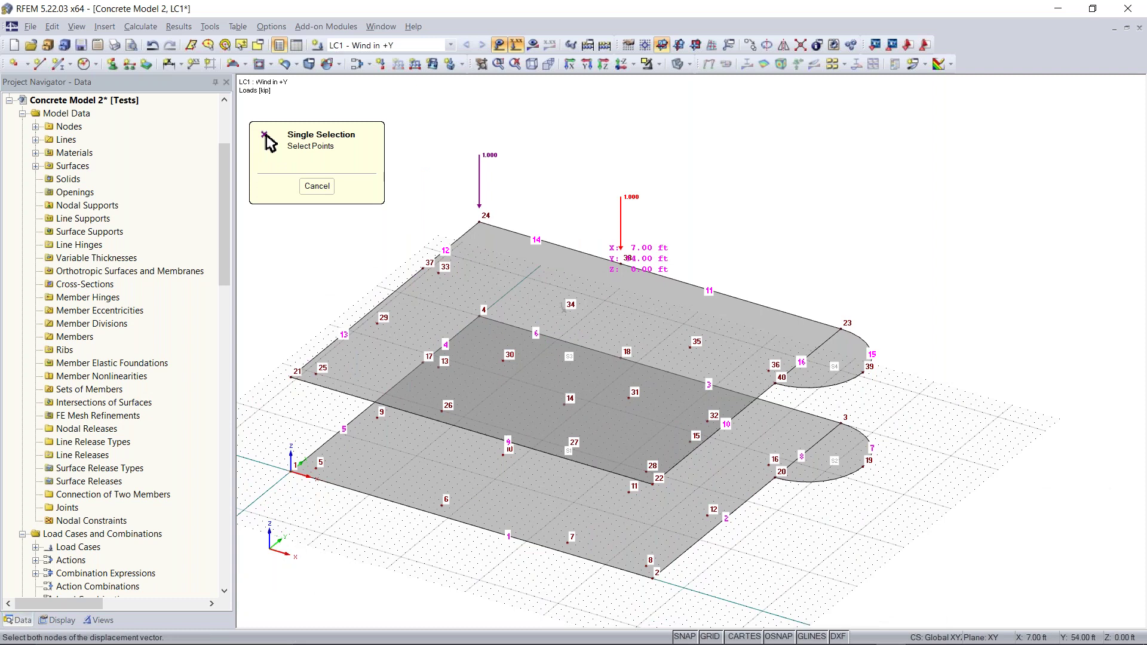
{"action": "left_click", "coordinate": [503, 360]}
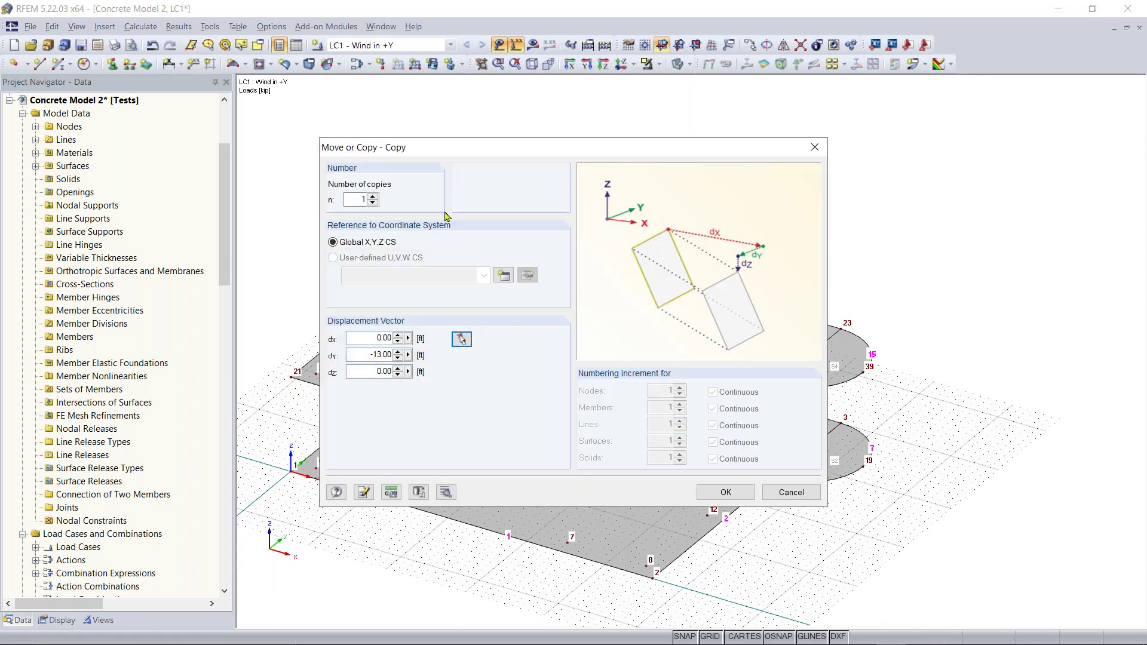
{"action": "left_click", "coordinate": [720, 492]}
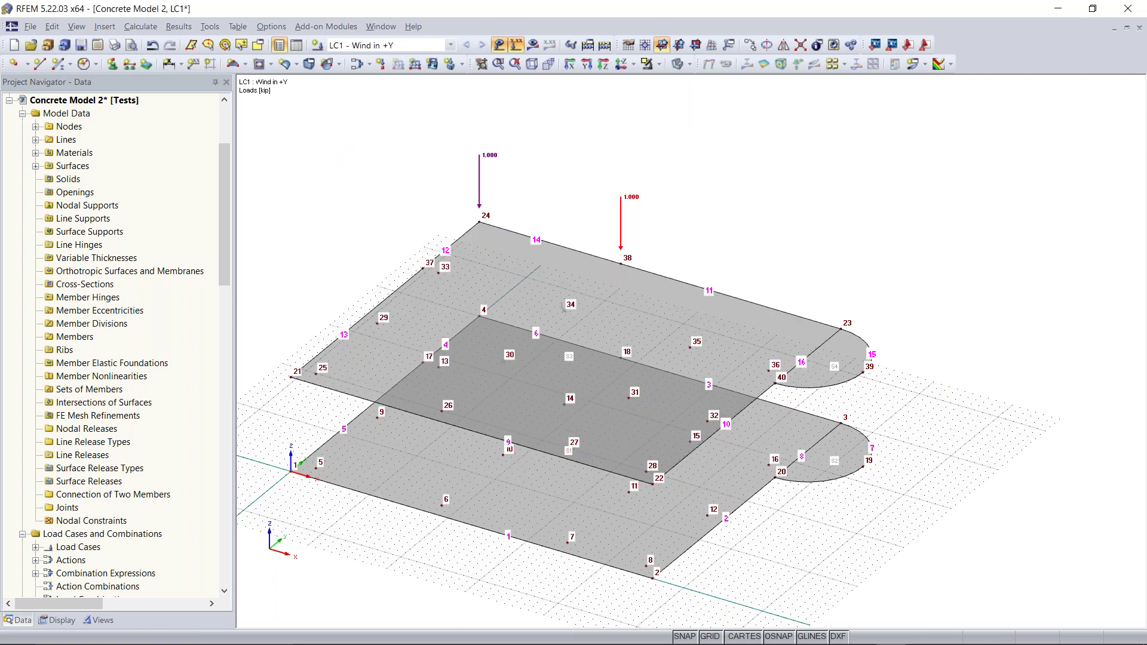
Step: Copy the nodal load graphically from node 38 to interior node 34 of the upper slab
{"action": "scroll", "coordinate": [564, 321], "scroll_direction": "up", "scroll_amount": 2}
{"action": "left_click", "coordinate": [565, 321]}
{"action": "middle_click_drag", "start_coordinate": [565, 321], "coordinate": [506, 257]}
{"action": "right_click", "coordinate": [506, 257]}
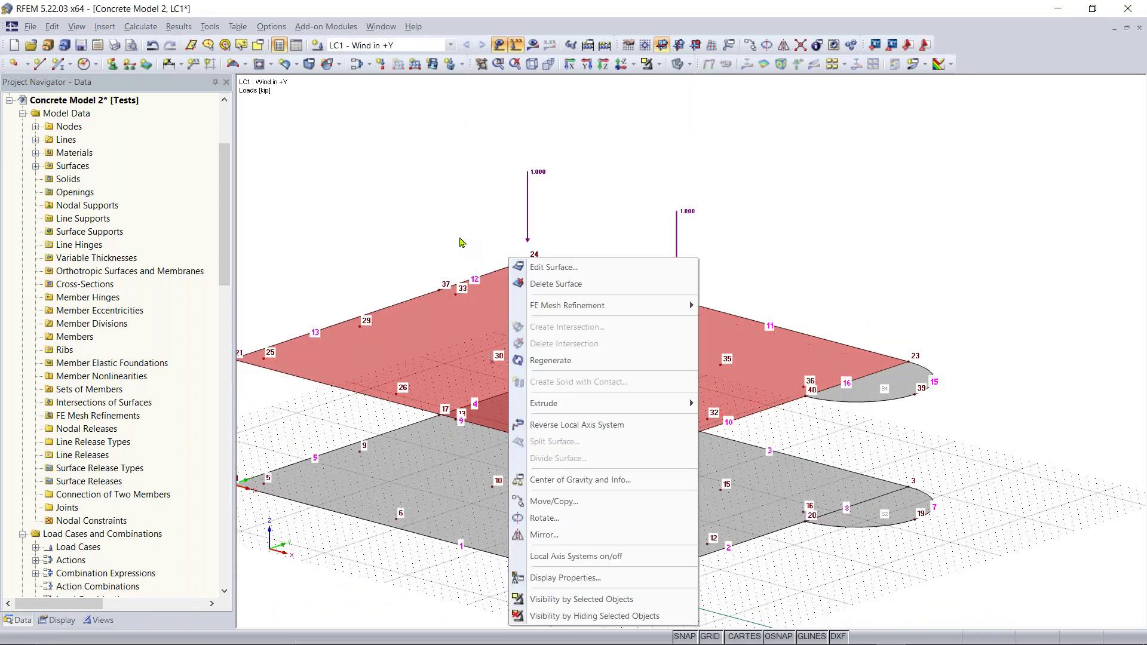
{"action": "left_click", "coordinate": [459, 238]}
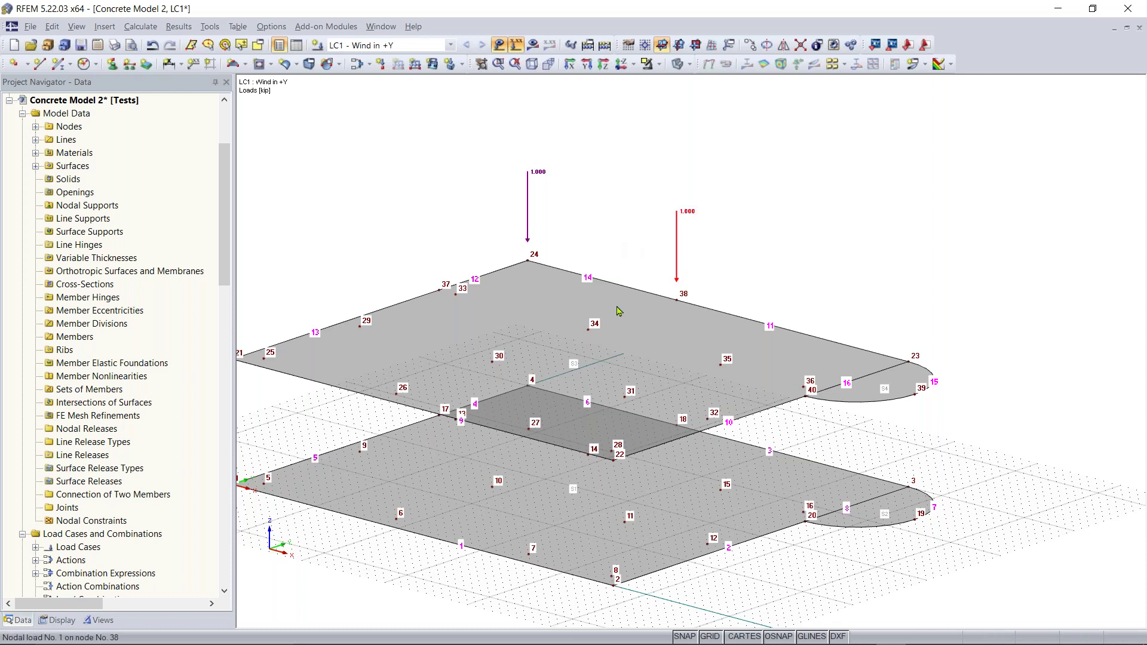
{"action": "left_click", "coordinate": [587, 327]}
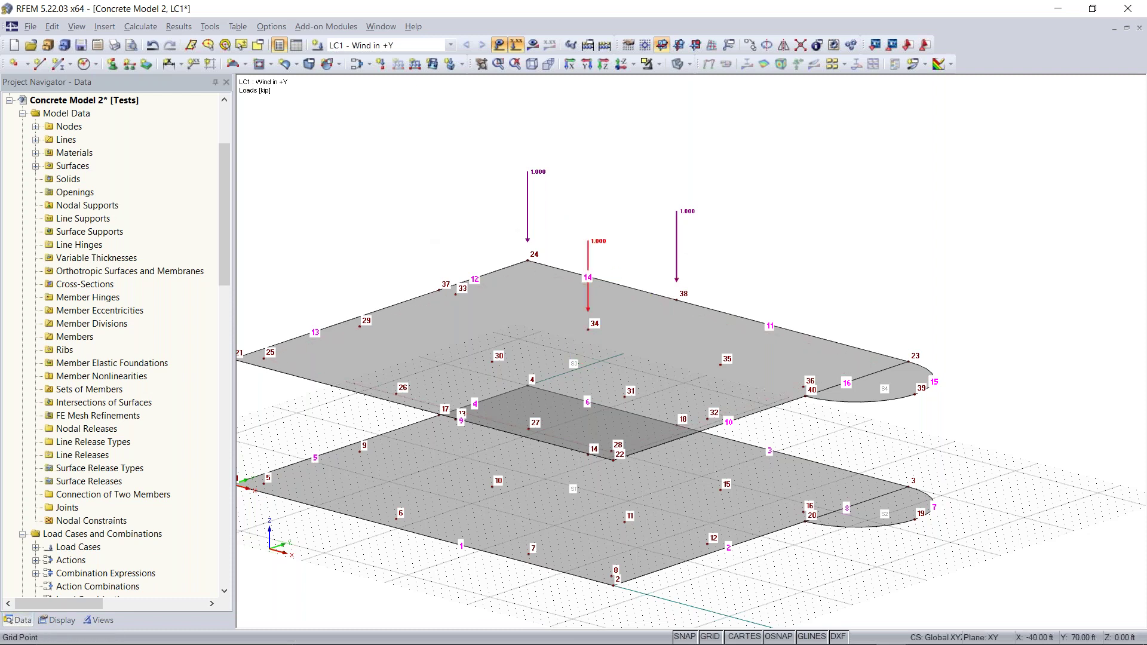
Step: Copy the nodal load graphically from node 34 to interior node 30 of the upper slab
{"action": "middle_click_drag", "start_coordinate": [442, 245], "coordinate": [492, 287], "text": "ctrl"}
{"action": "right_click_drag", "start_coordinate": [492, 287], "coordinate": [499, 293]}
{"action": "left_click", "coordinate": [658, 210]}
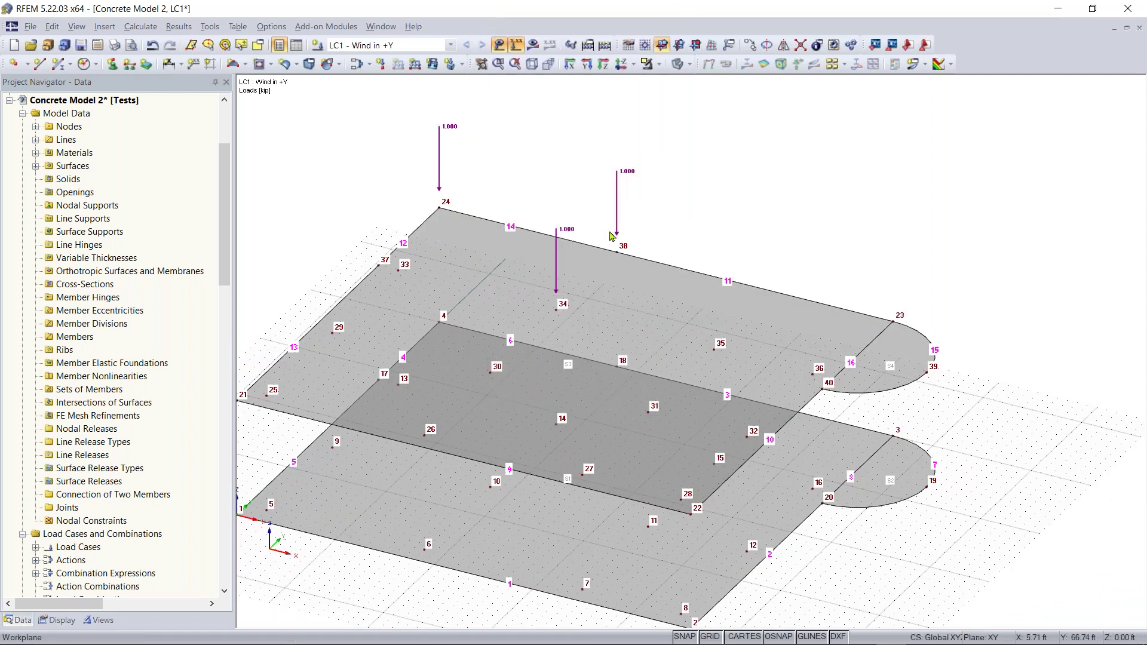
{"action": "left_click_drag", "start_coordinate": [660, 145], "coordinate": [583, 197]}
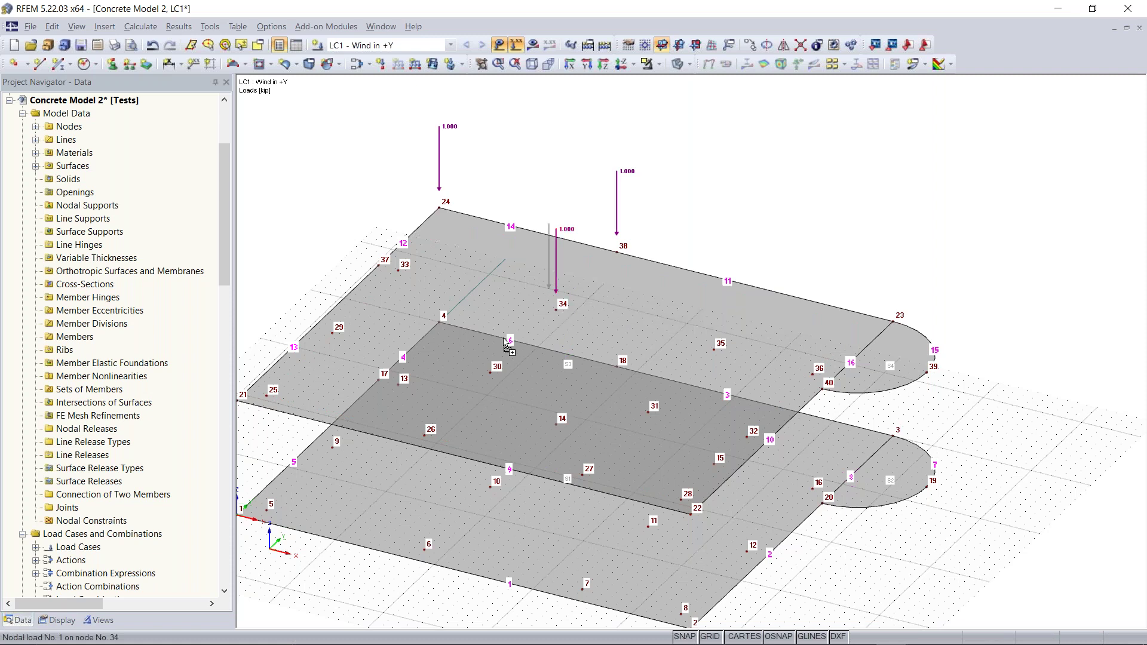
{"action": "left_click", "coordinate": [490, 372]}
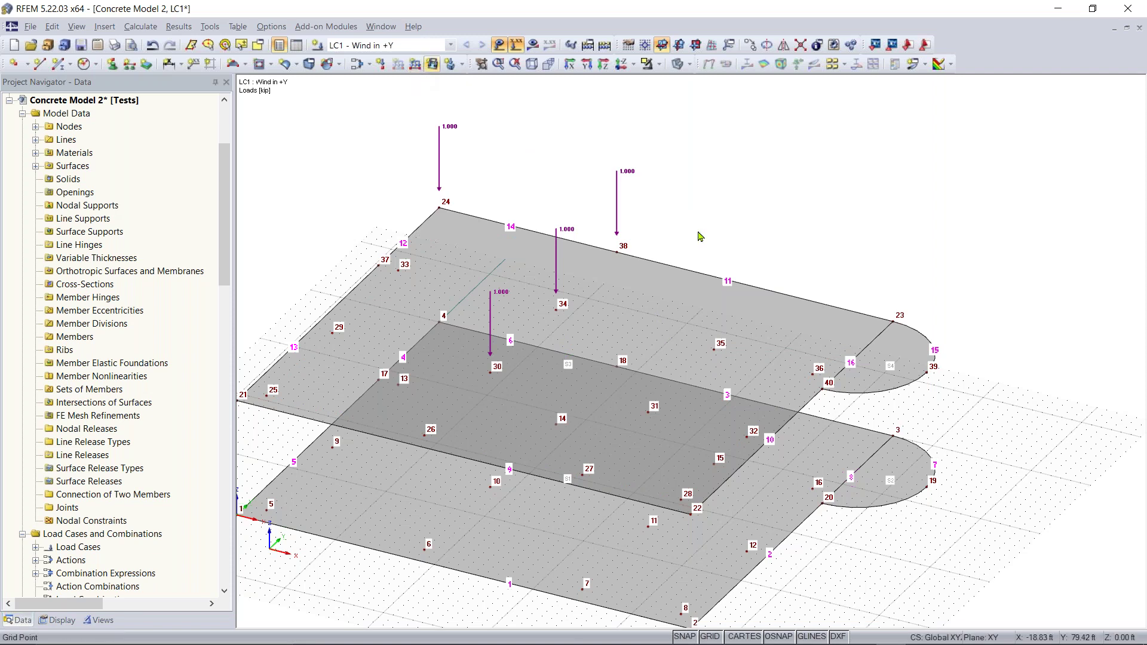
{"action": "scroll", "coordinate": [709, 227], "scroll_direction": "down", "scroll_amount": 1}
{"action": "middle_click_drag", "start_coordinate": [693, 219], "coordinate": [724, 195]}
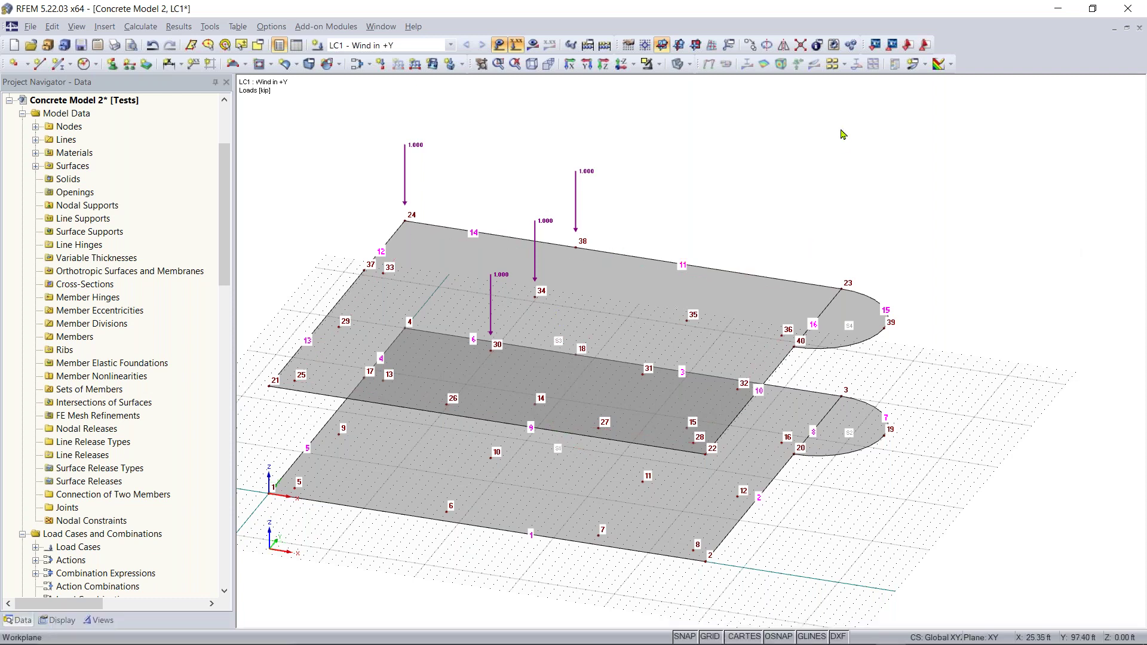
Step: Bring up the Online-training for Students presentation in PowerPoint, minimize its editing window and switch to the Concrete Model slide show
{"action": "mouse_move", "coordinate": [867, 636]}
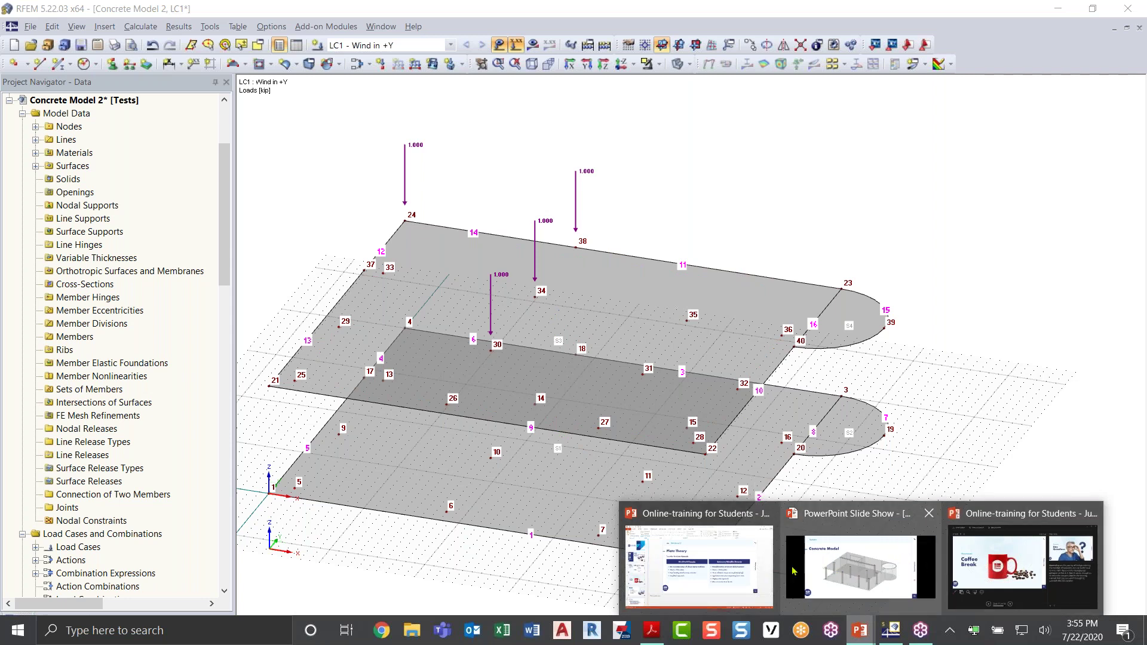
{"action": "left_click", "coordinate": [695, 565]}
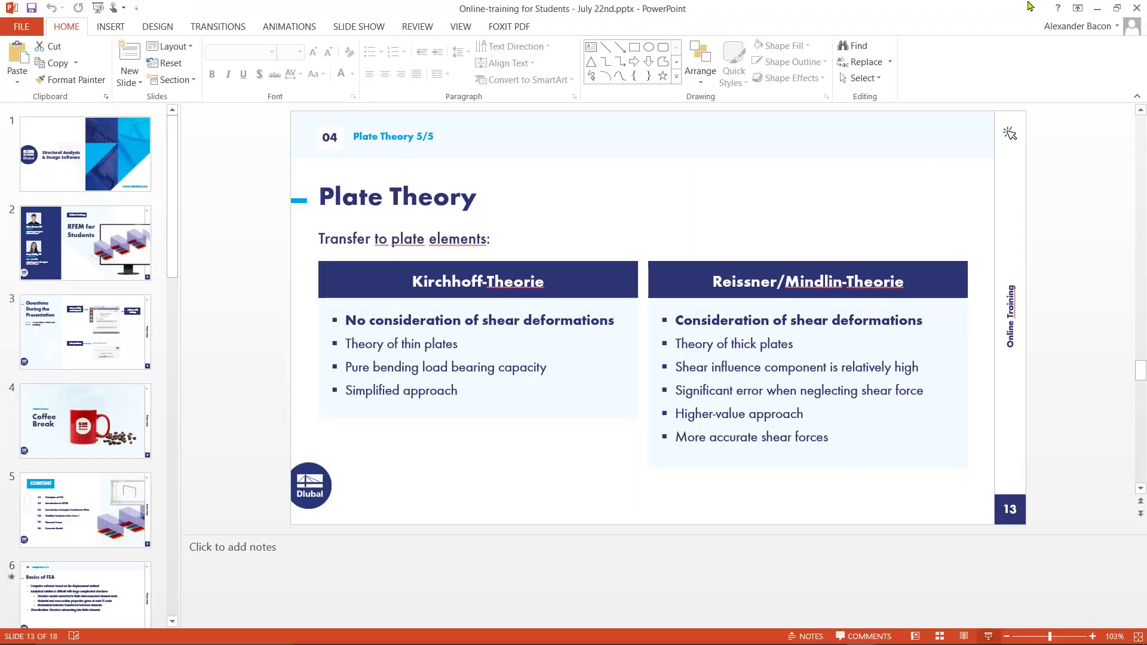
{"action": "left_click", "coordinate": [1098, 8]}
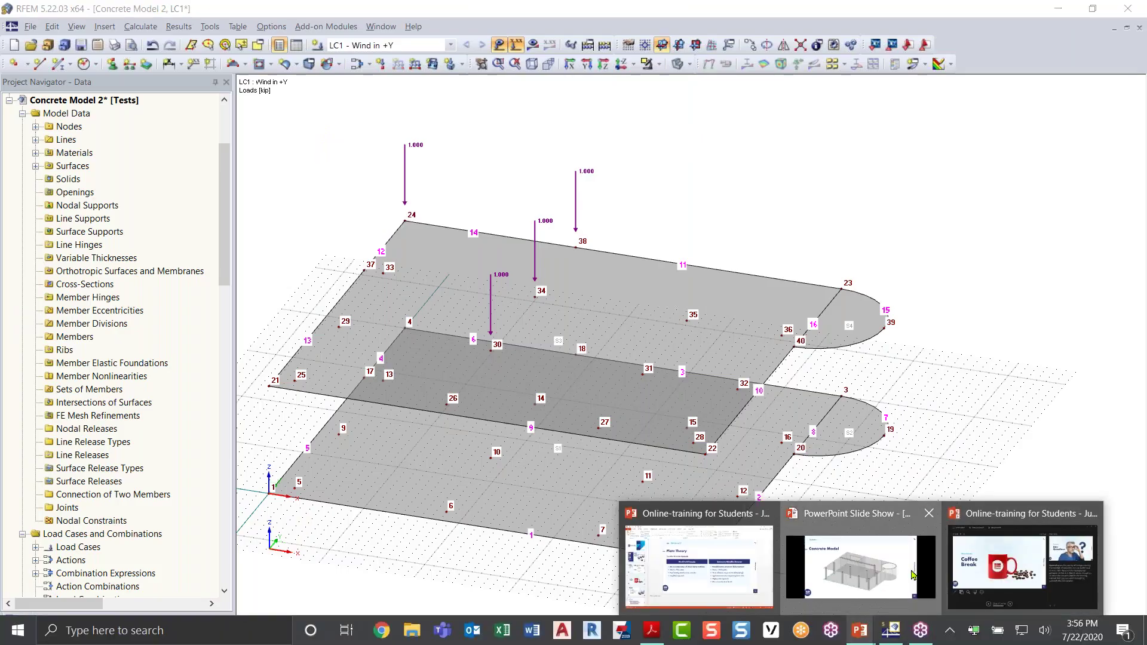
{"action": "left_click", "coordinate": [912, 575]}
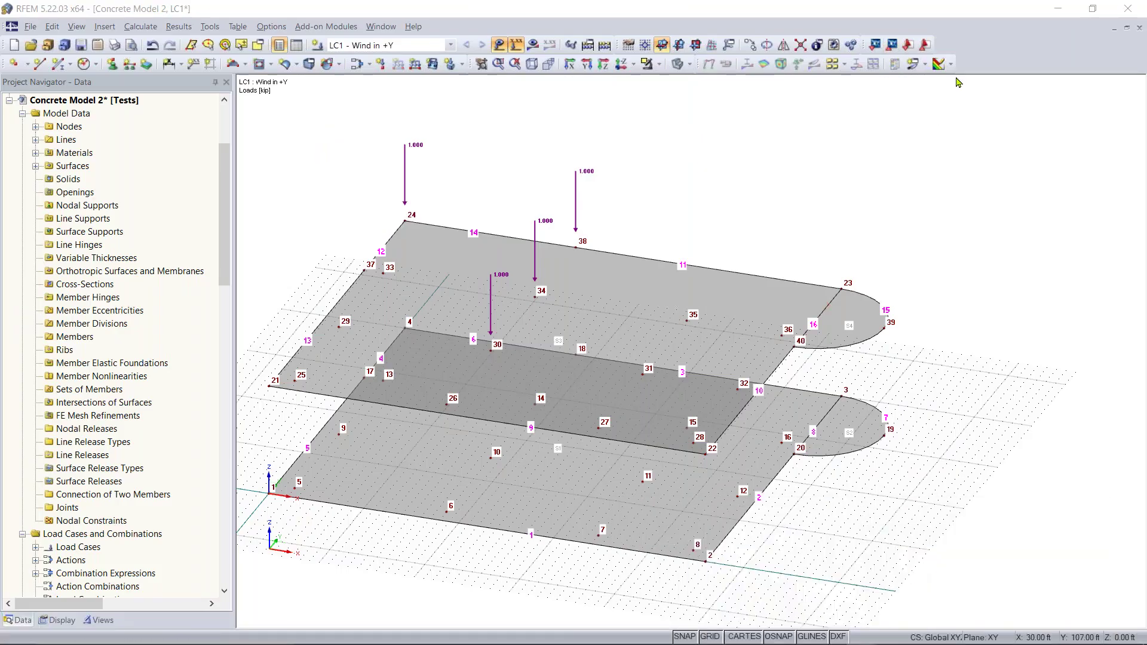